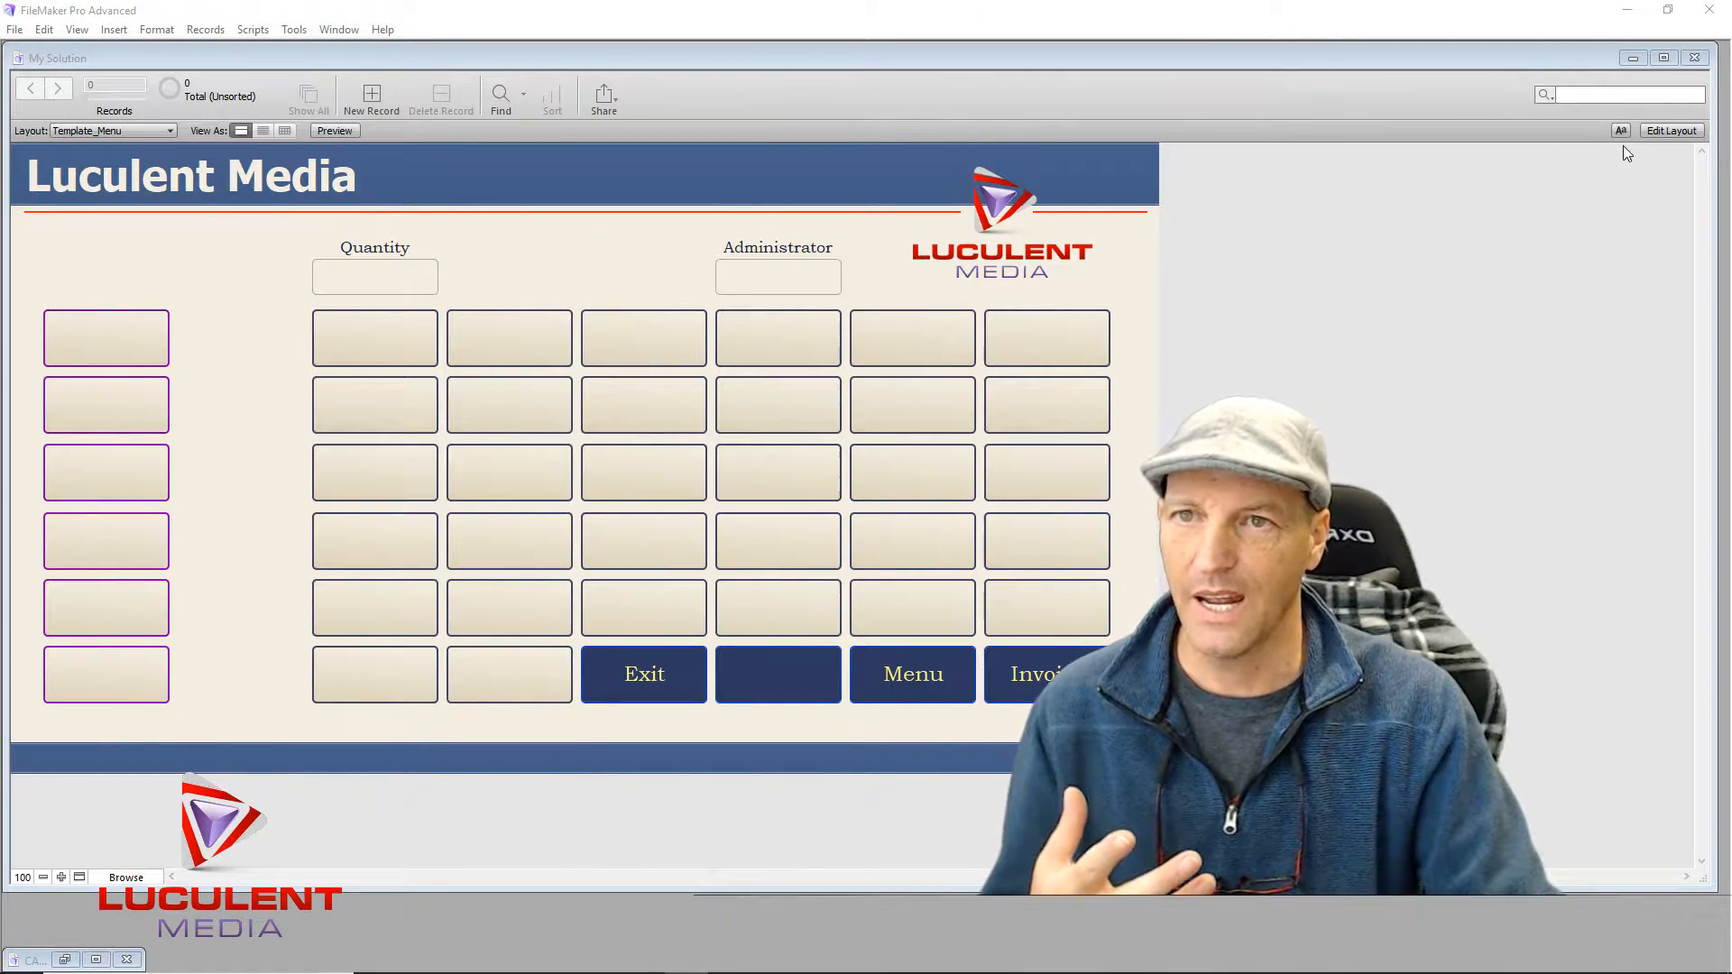
Step: Open the Template_Menu layout for editing and label the blank navy button between Exit and Menu "Command"
{"action": "left_click", "coordinate": [1670, 131]}
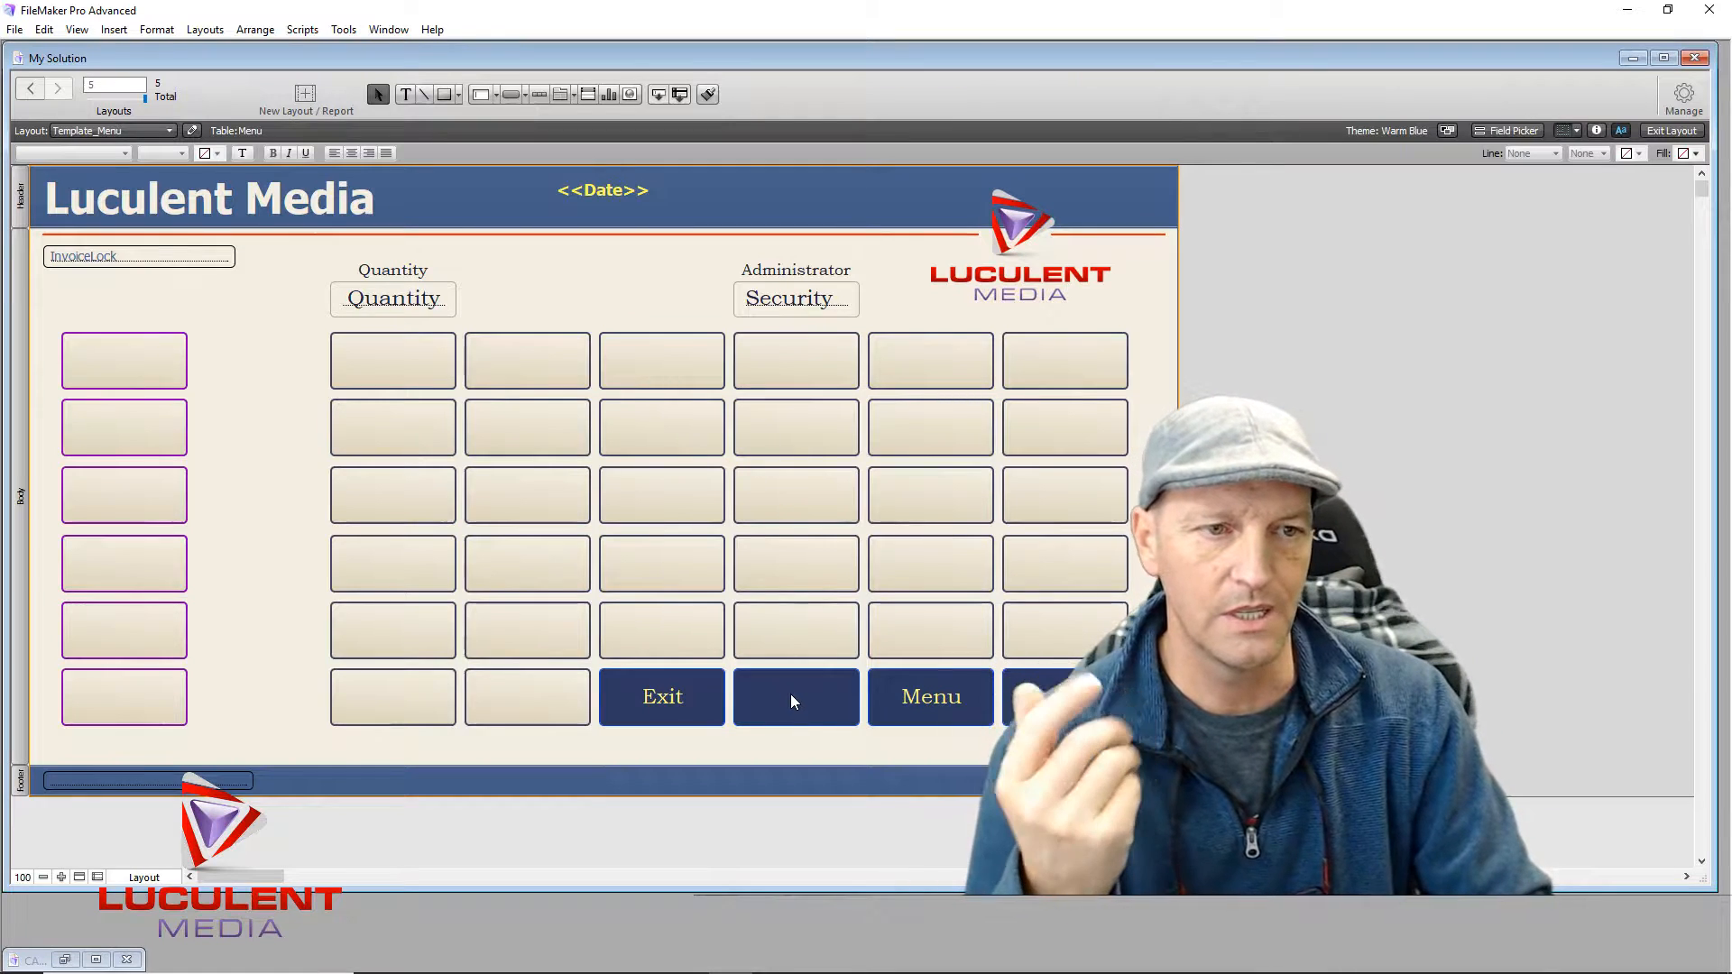
{"action": "left_click", "coordinate": [803, 706]}
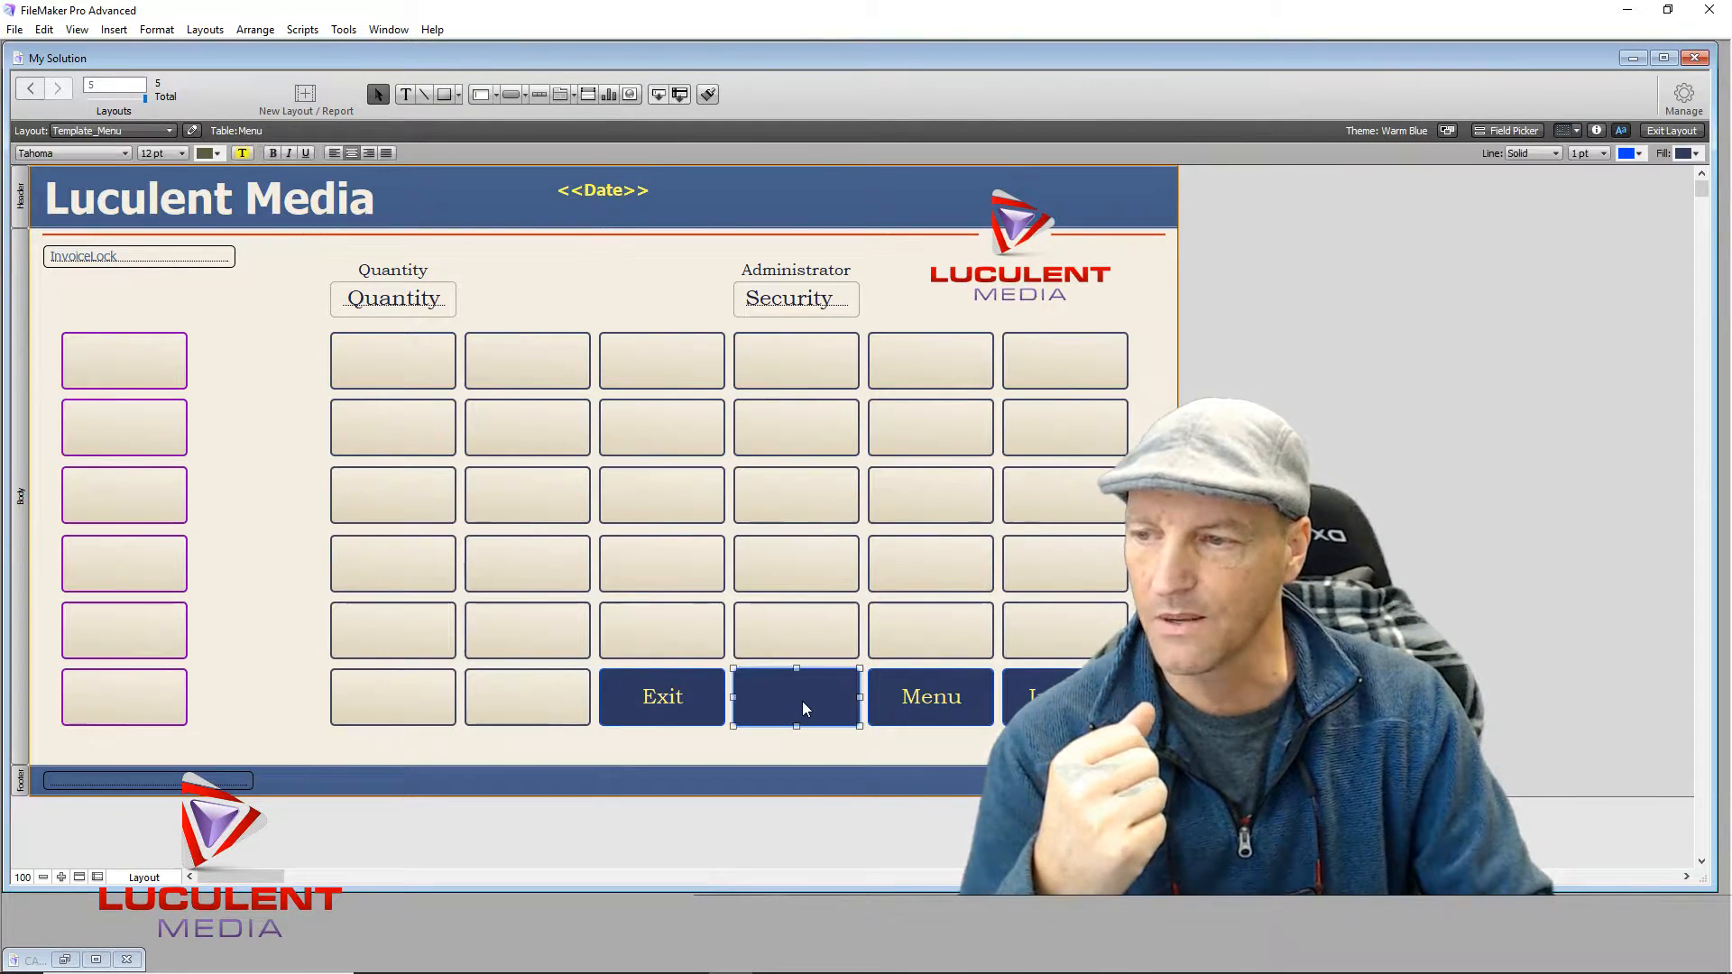
{"action": "double_click", "coordinate": [806, 710]}
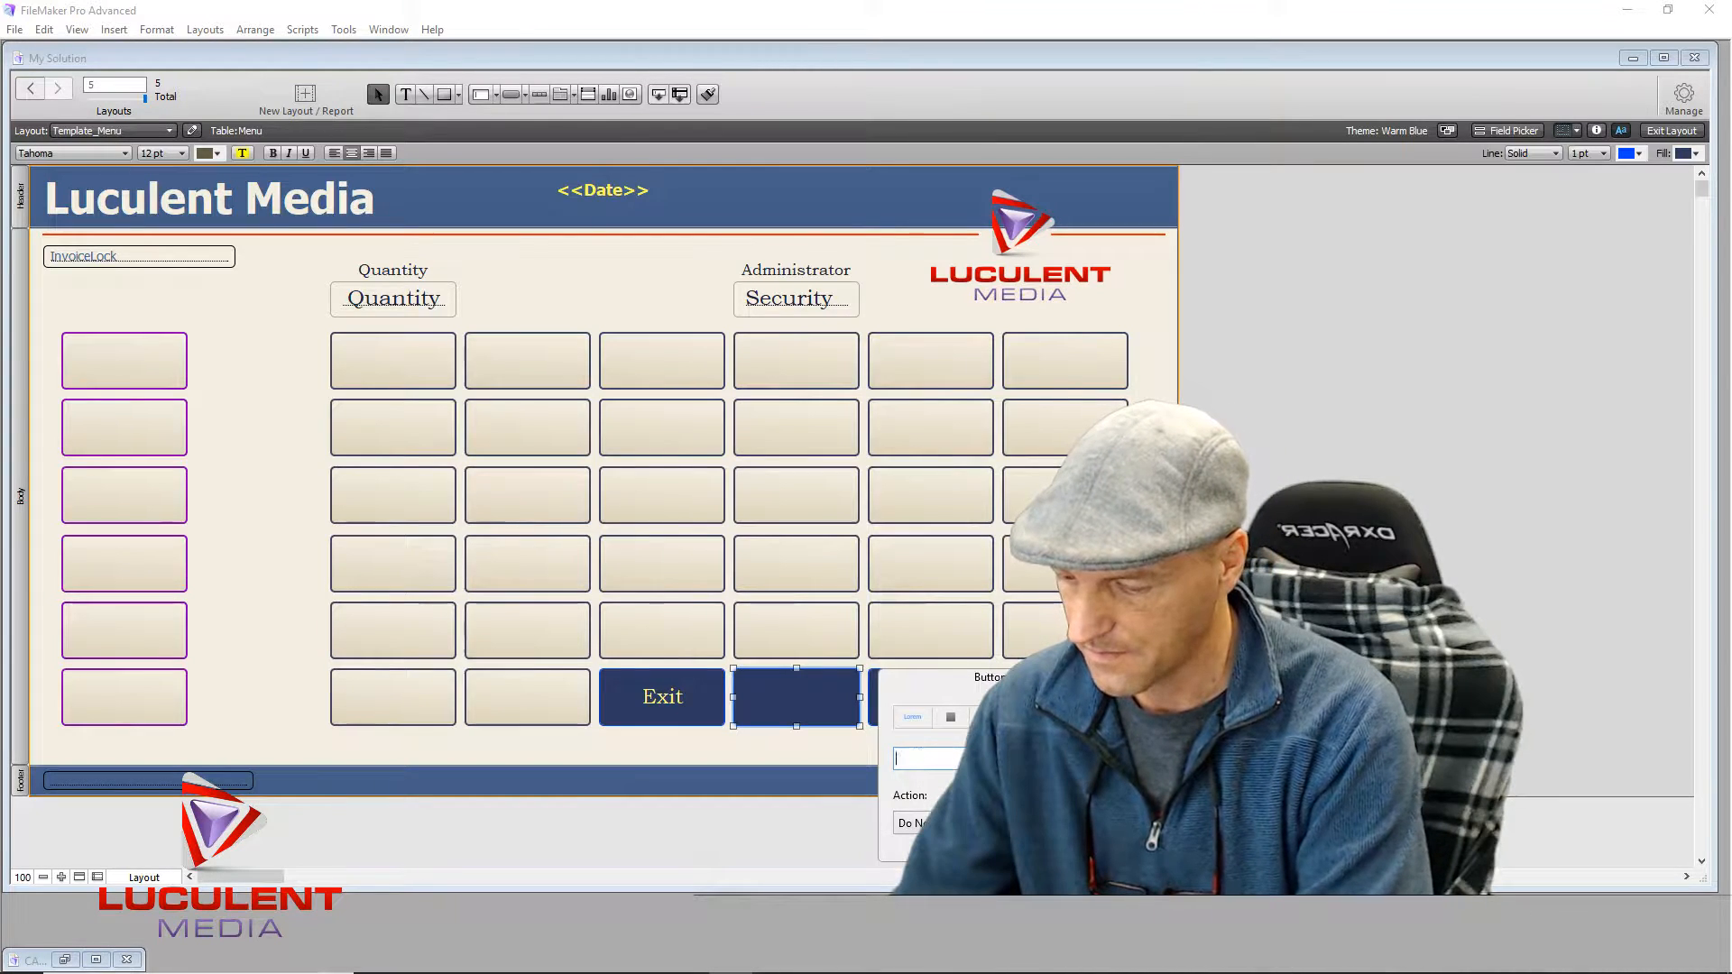
{"action": "type", "text": "Coo"}
{"action": "type", "text": "mand"}
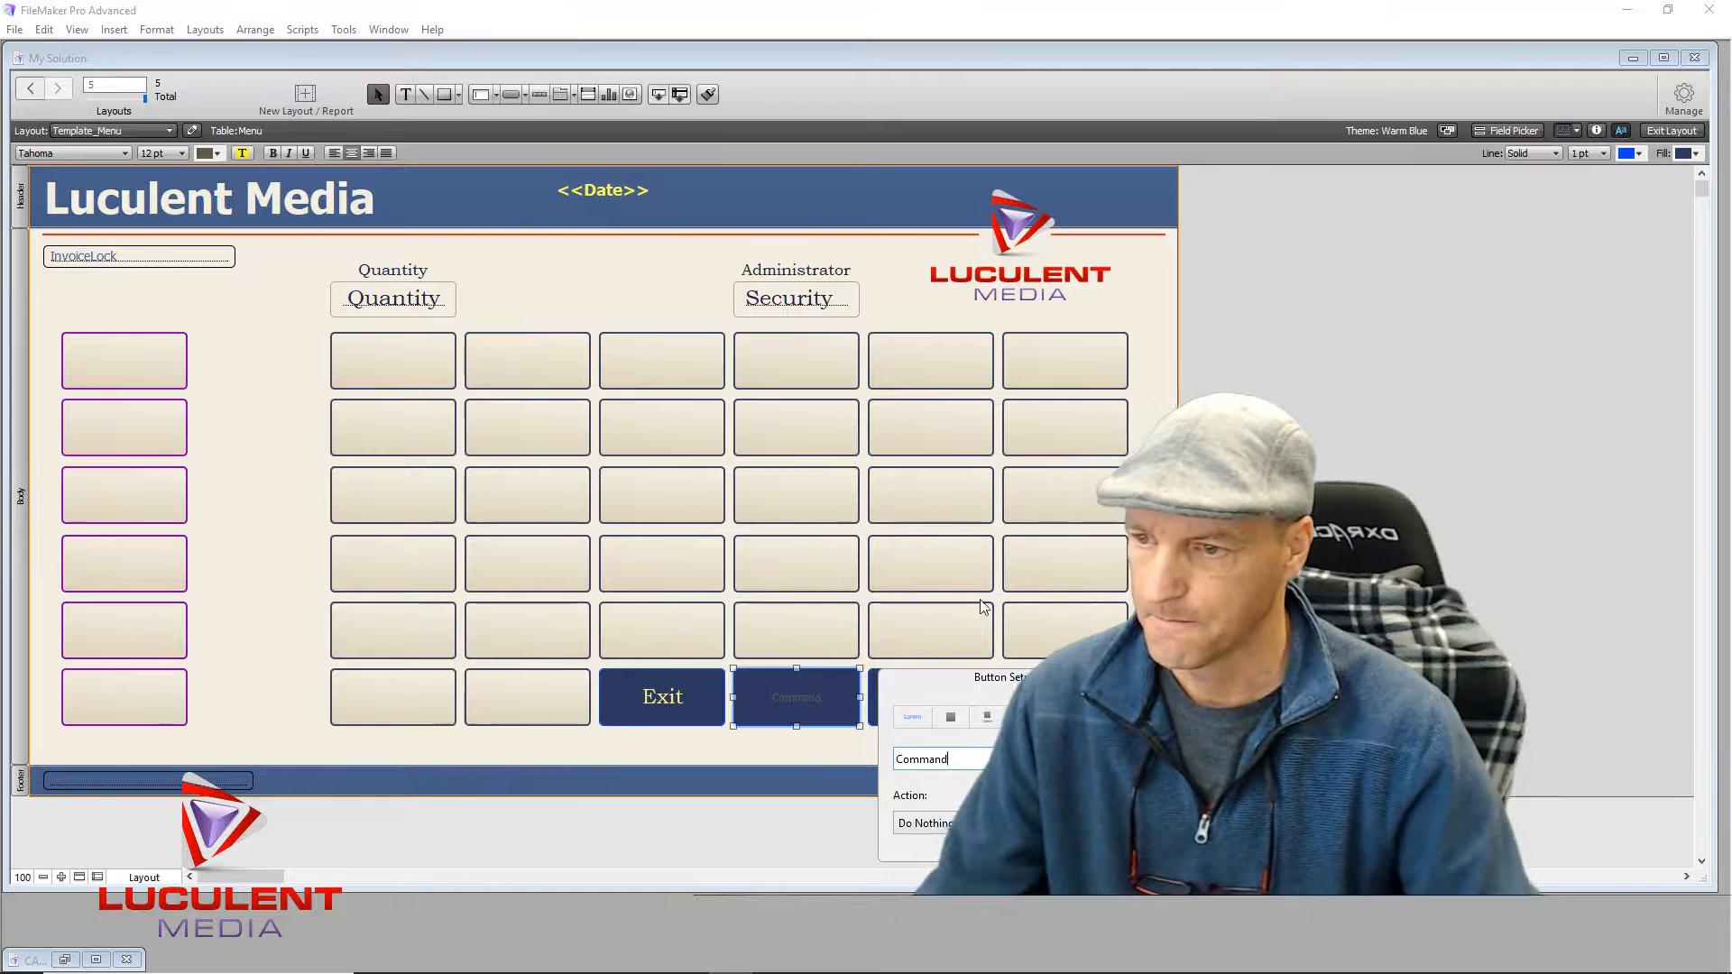
Step: Show the Inspector's appearance settings and set the Command button's label to Bookman Old Style at 24 pt
{"action": "left_click", "coordinate": [1596, 132]}
{"action": "left_click", "coordinate": [1596, 133]}
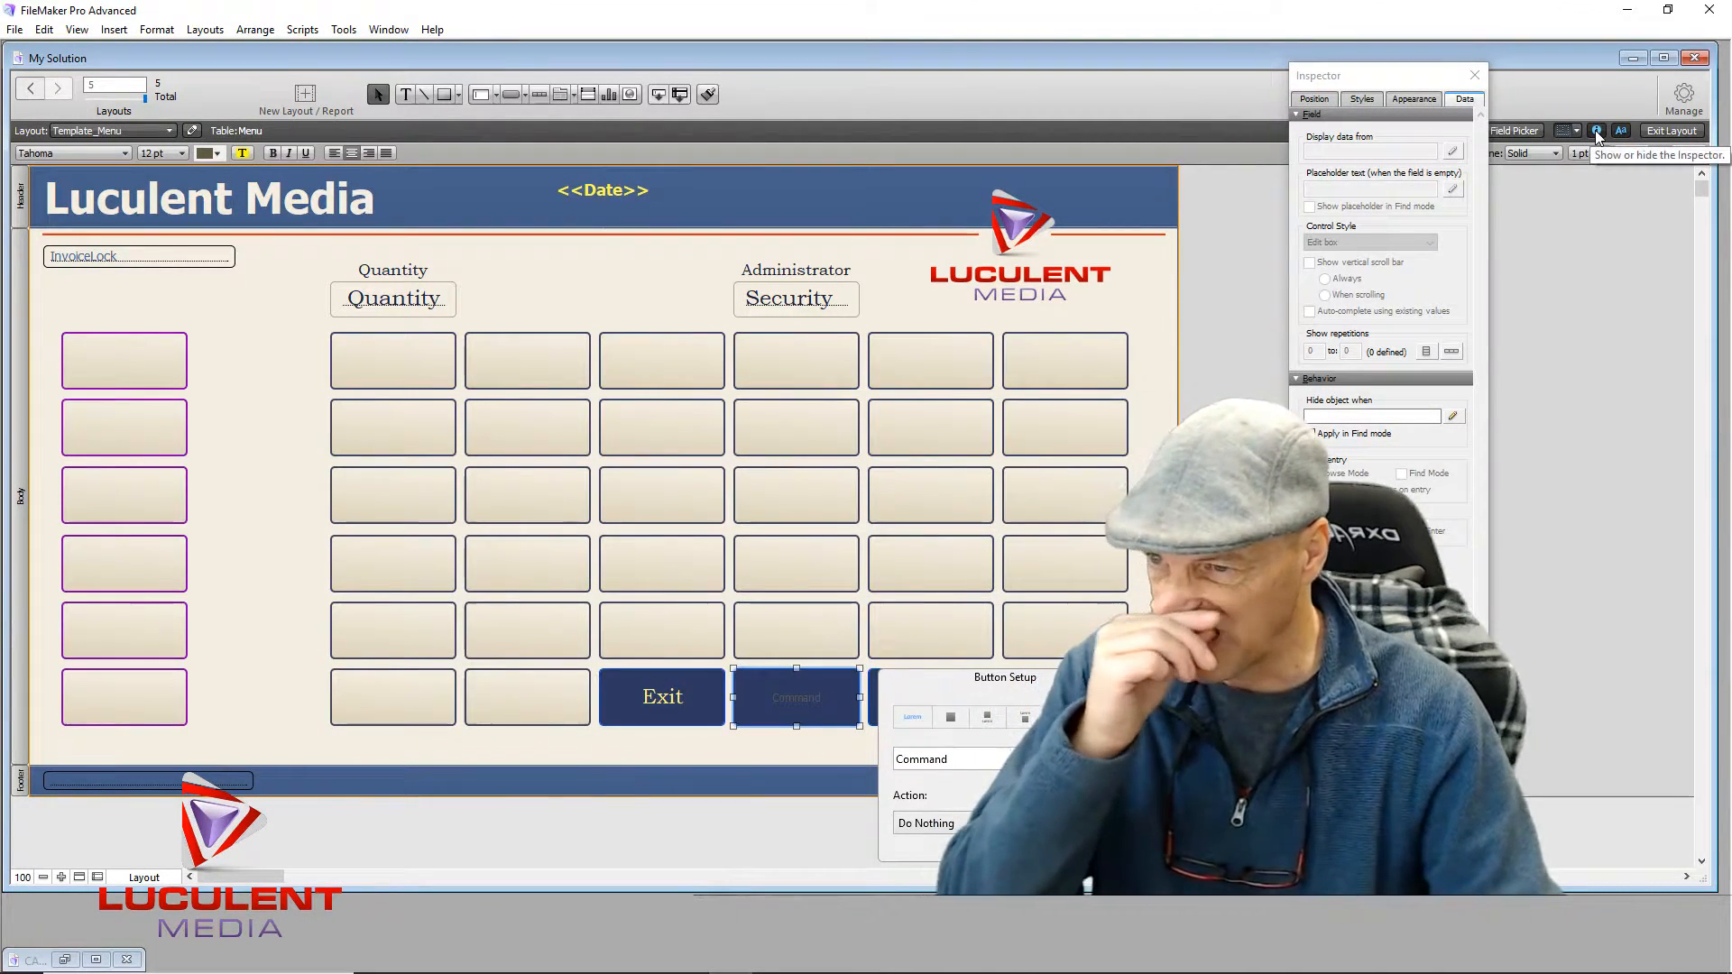
{"action": "left_click", "coordinate": [1417, 100]}
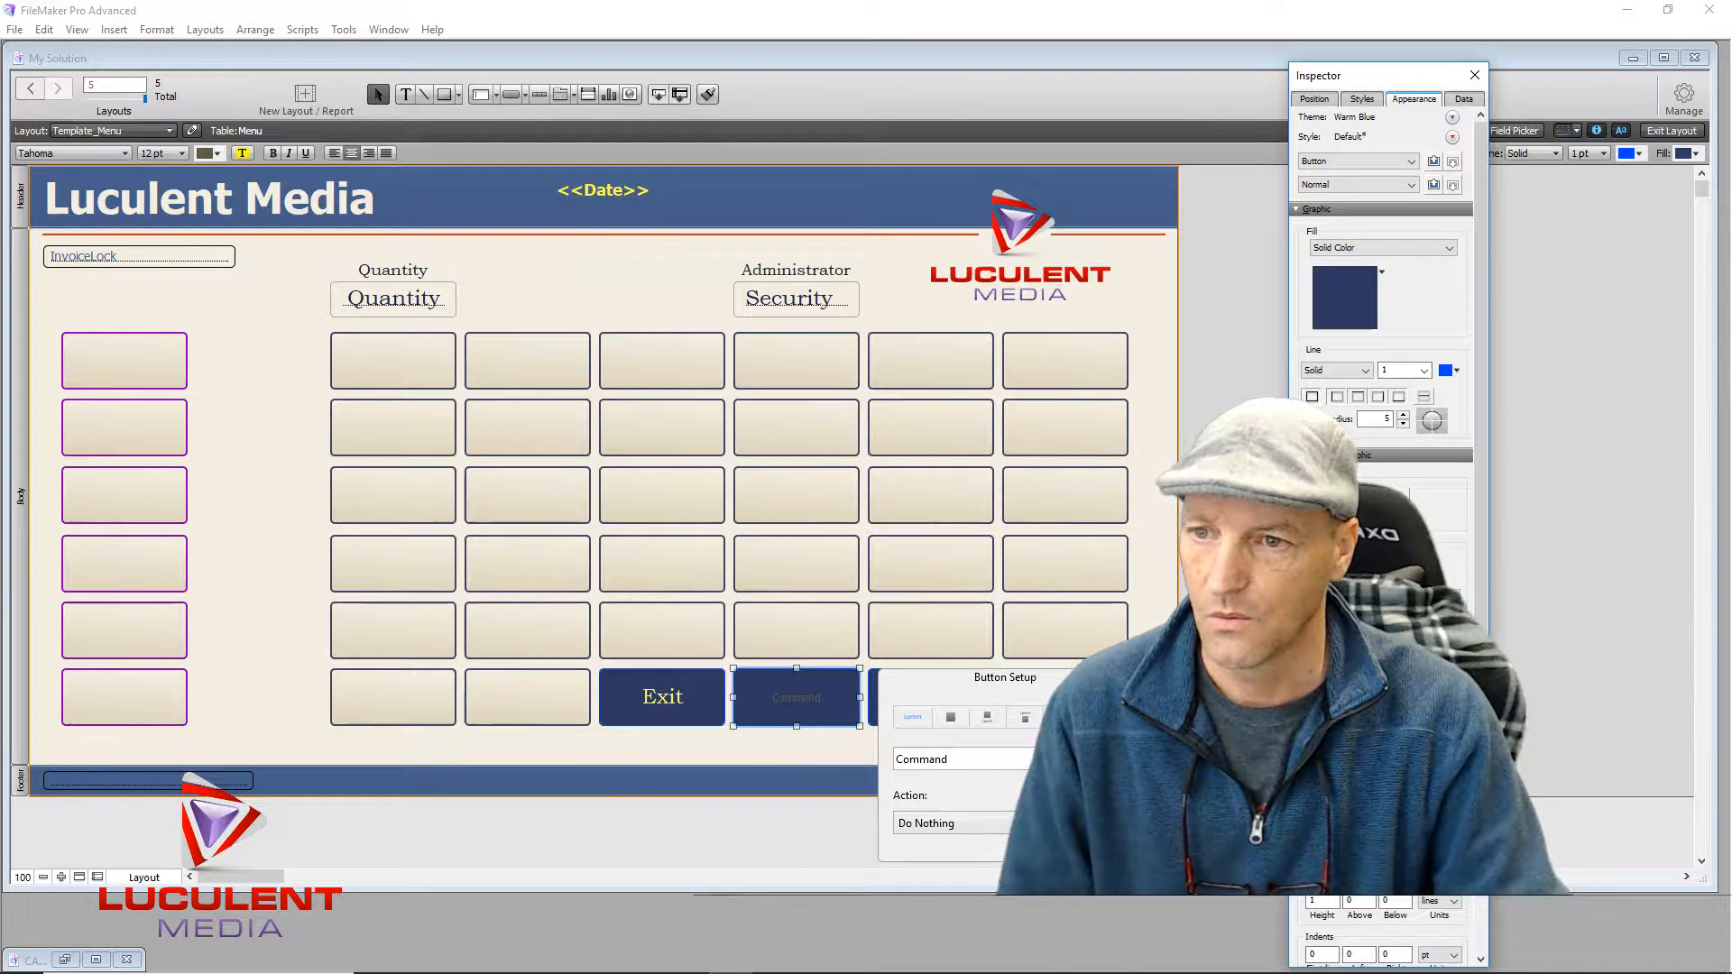
{"action": "left_click", "coordinate": [1379, 671]}
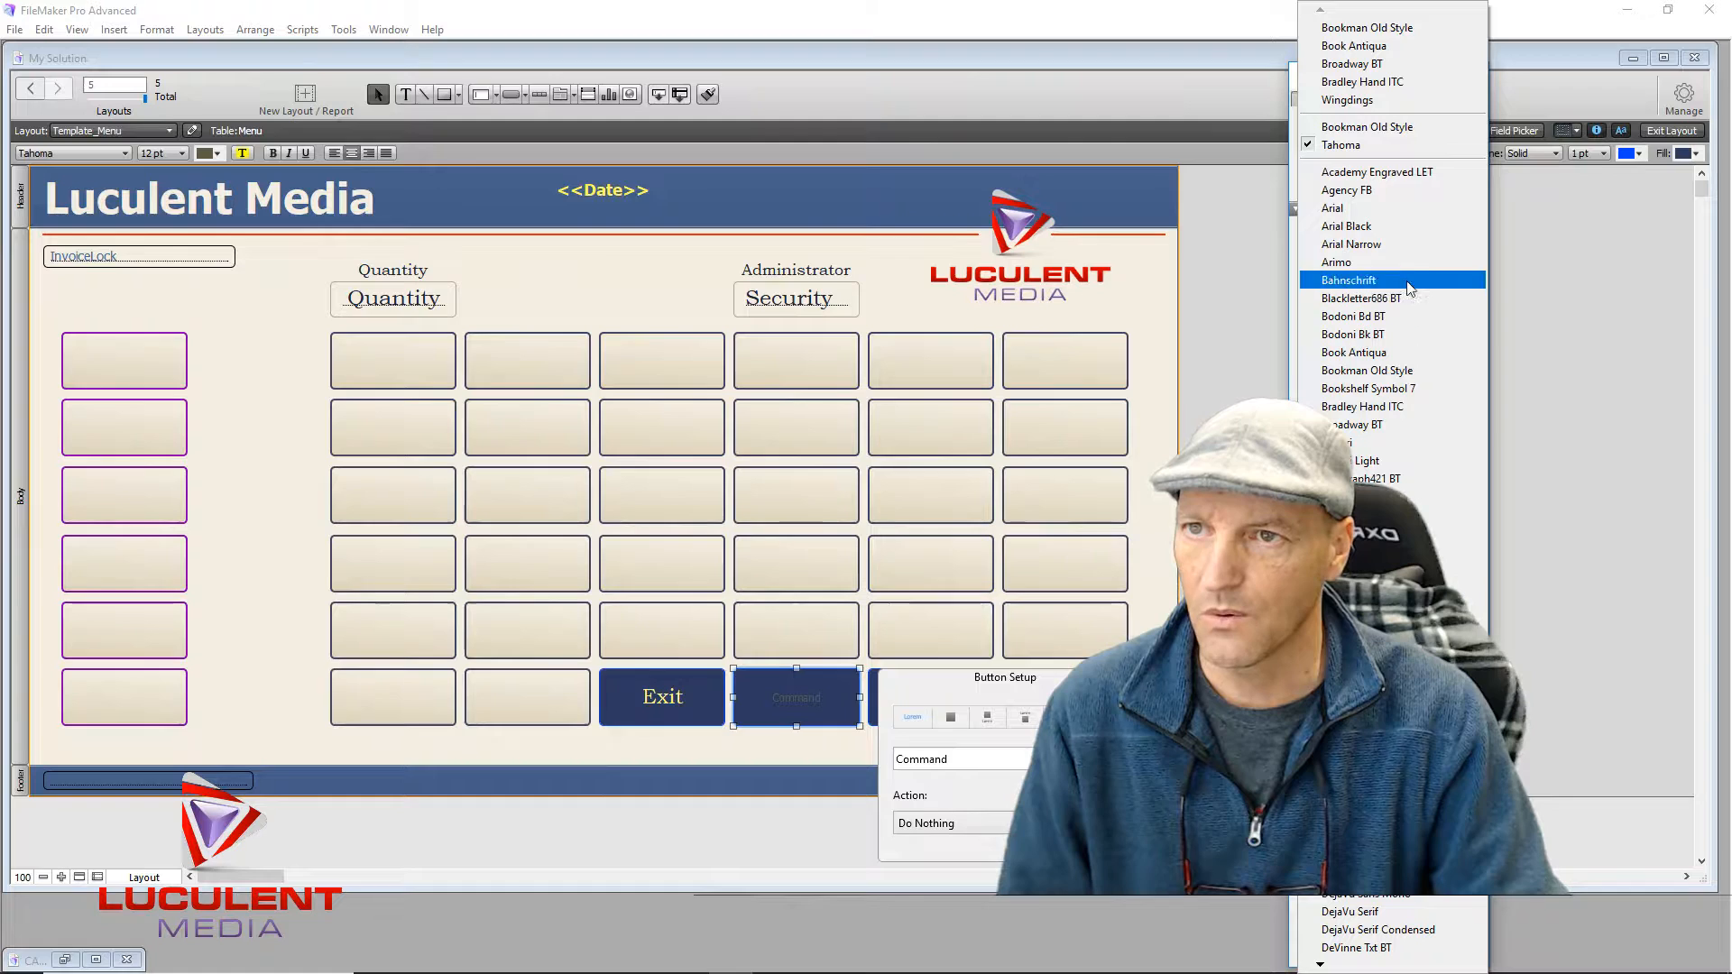
{"action": "left_click", "coordinate": [1415, 370]}
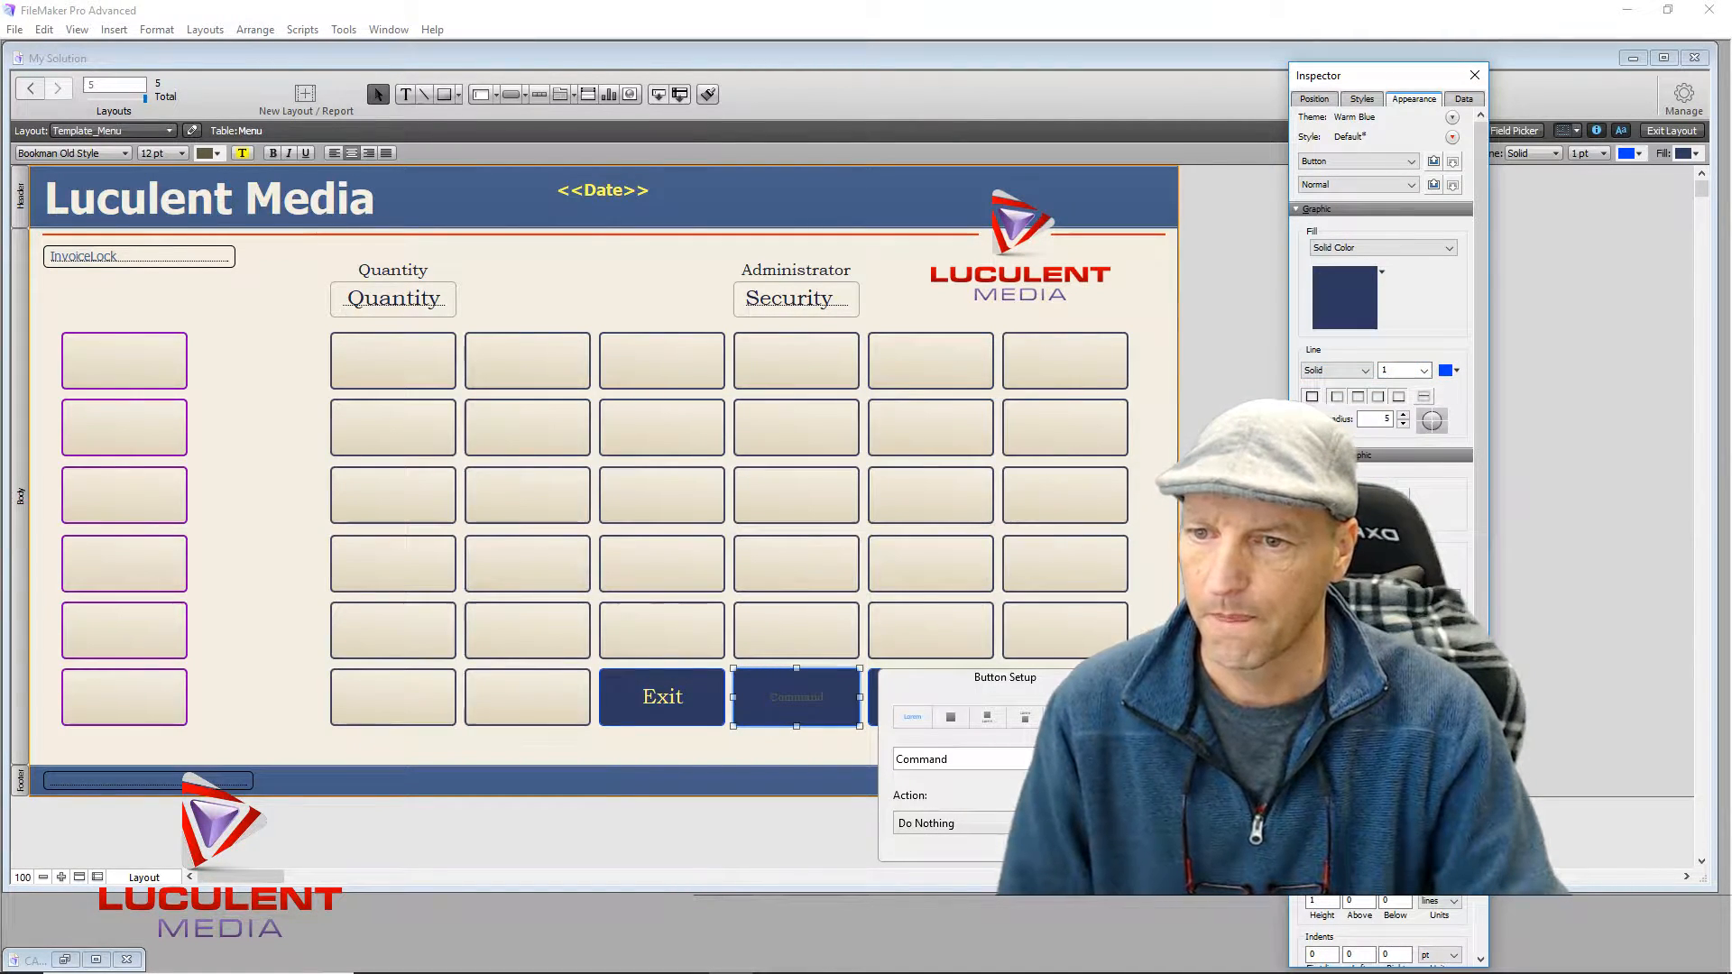
{"action": "left_click", "coordinate": [1340, 794]}
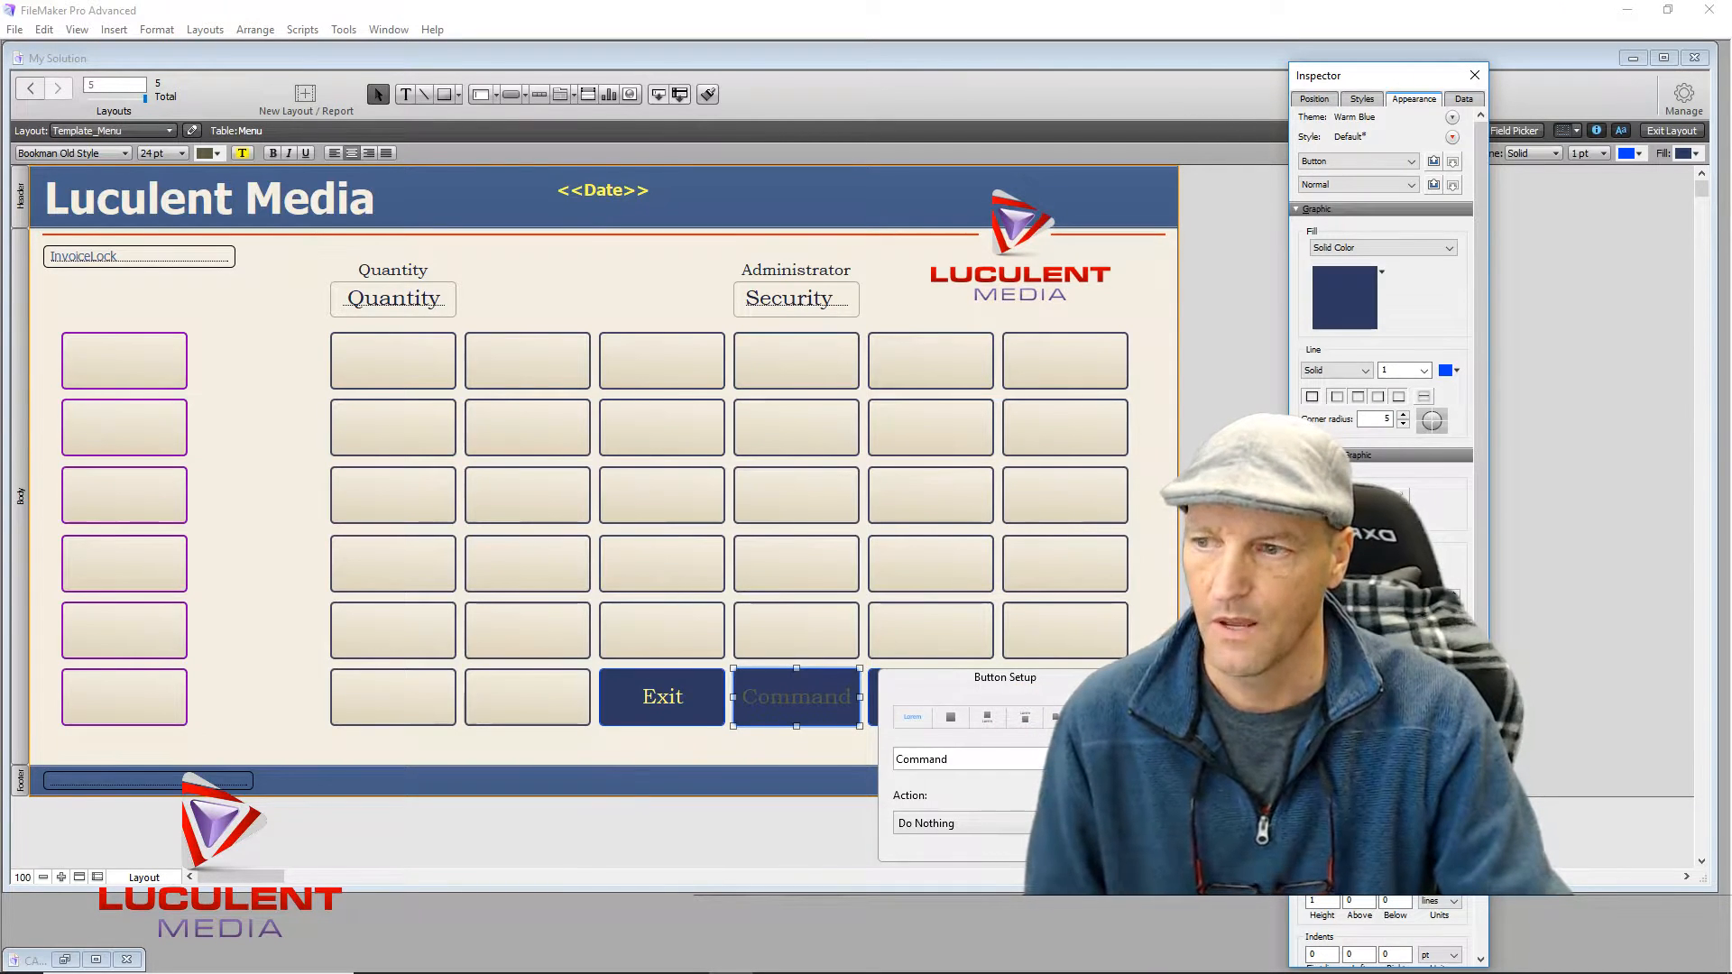
Step: Set the Command button's label text color to a yellow that suits the neighbouring navy buttons
{"action": "left_click", "coordinate": [1452, 691]}
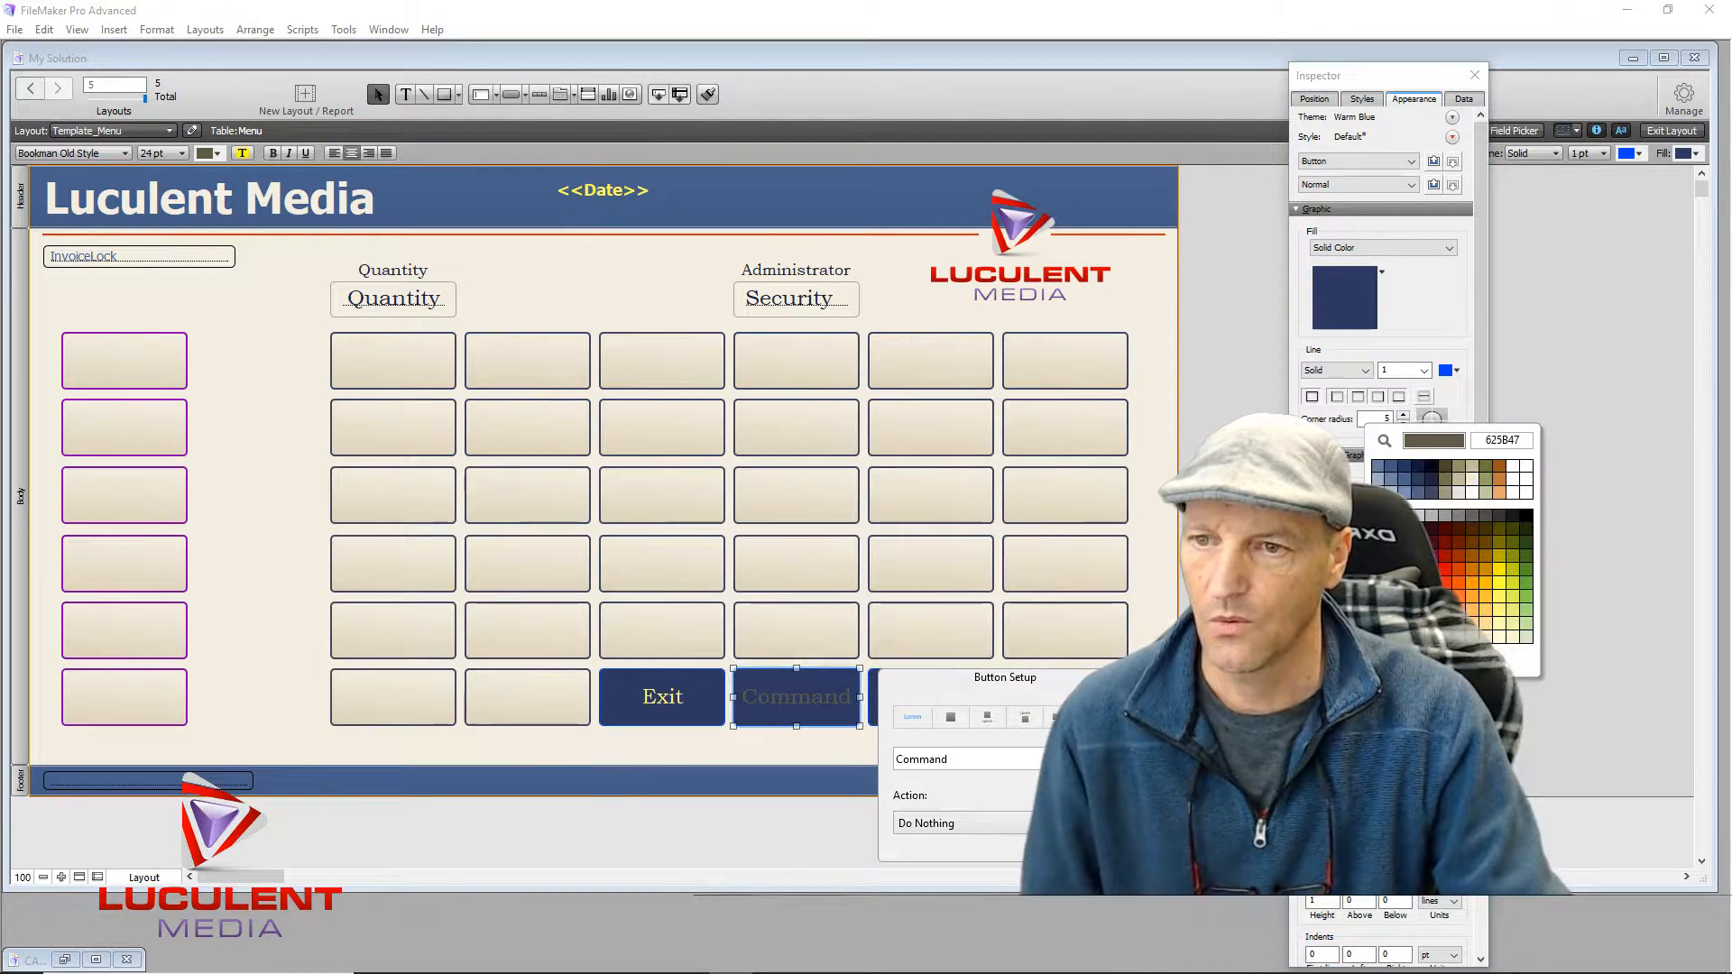
{"action": "left_click", "coordinate": [1498, 592]}
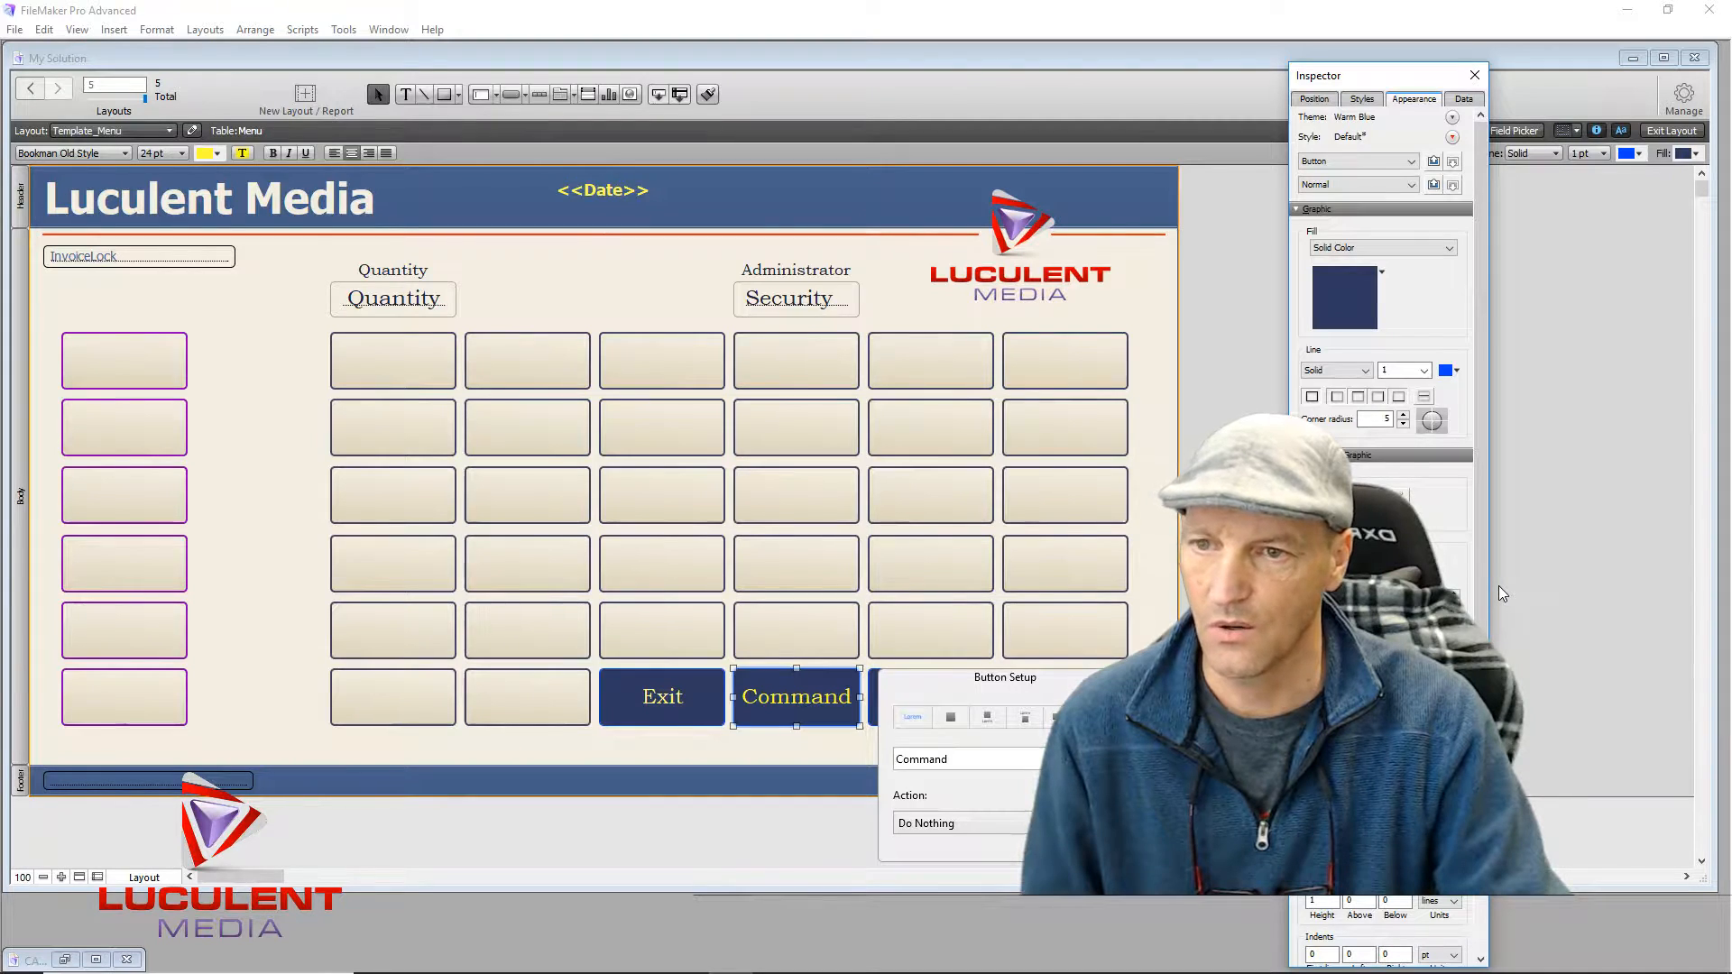
{"action": "left_click", "coordinate": [1452, 691]}
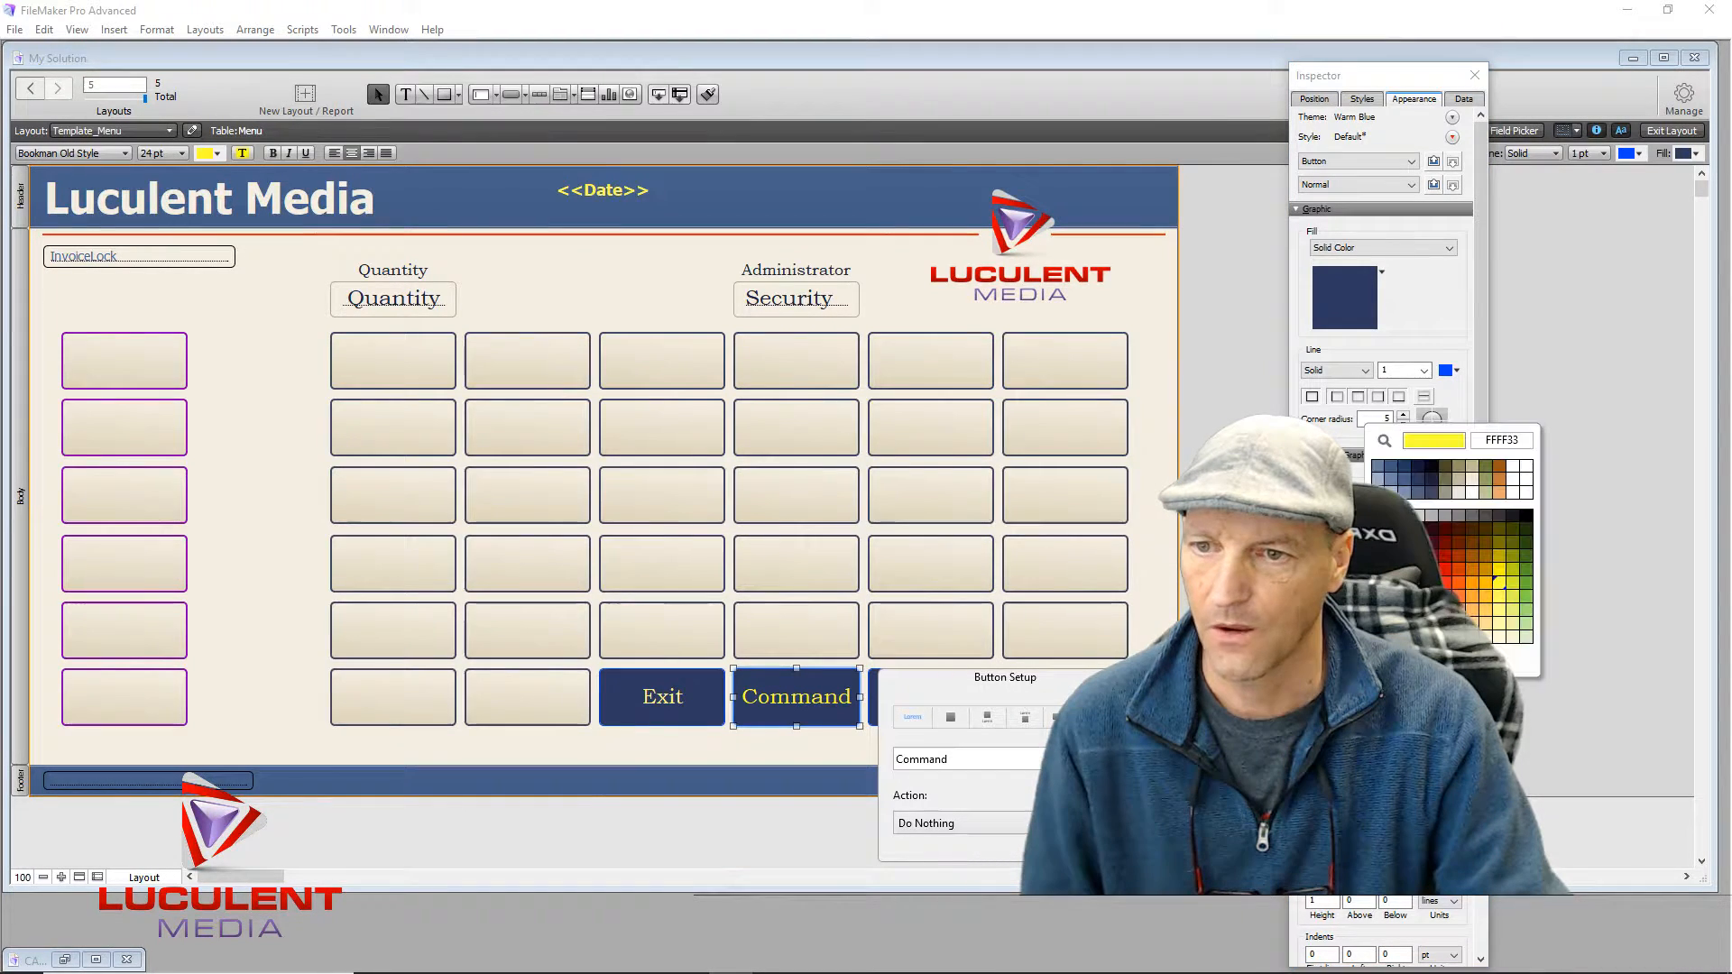
{"action": "left_click", "coordinate": [1499, 603]}
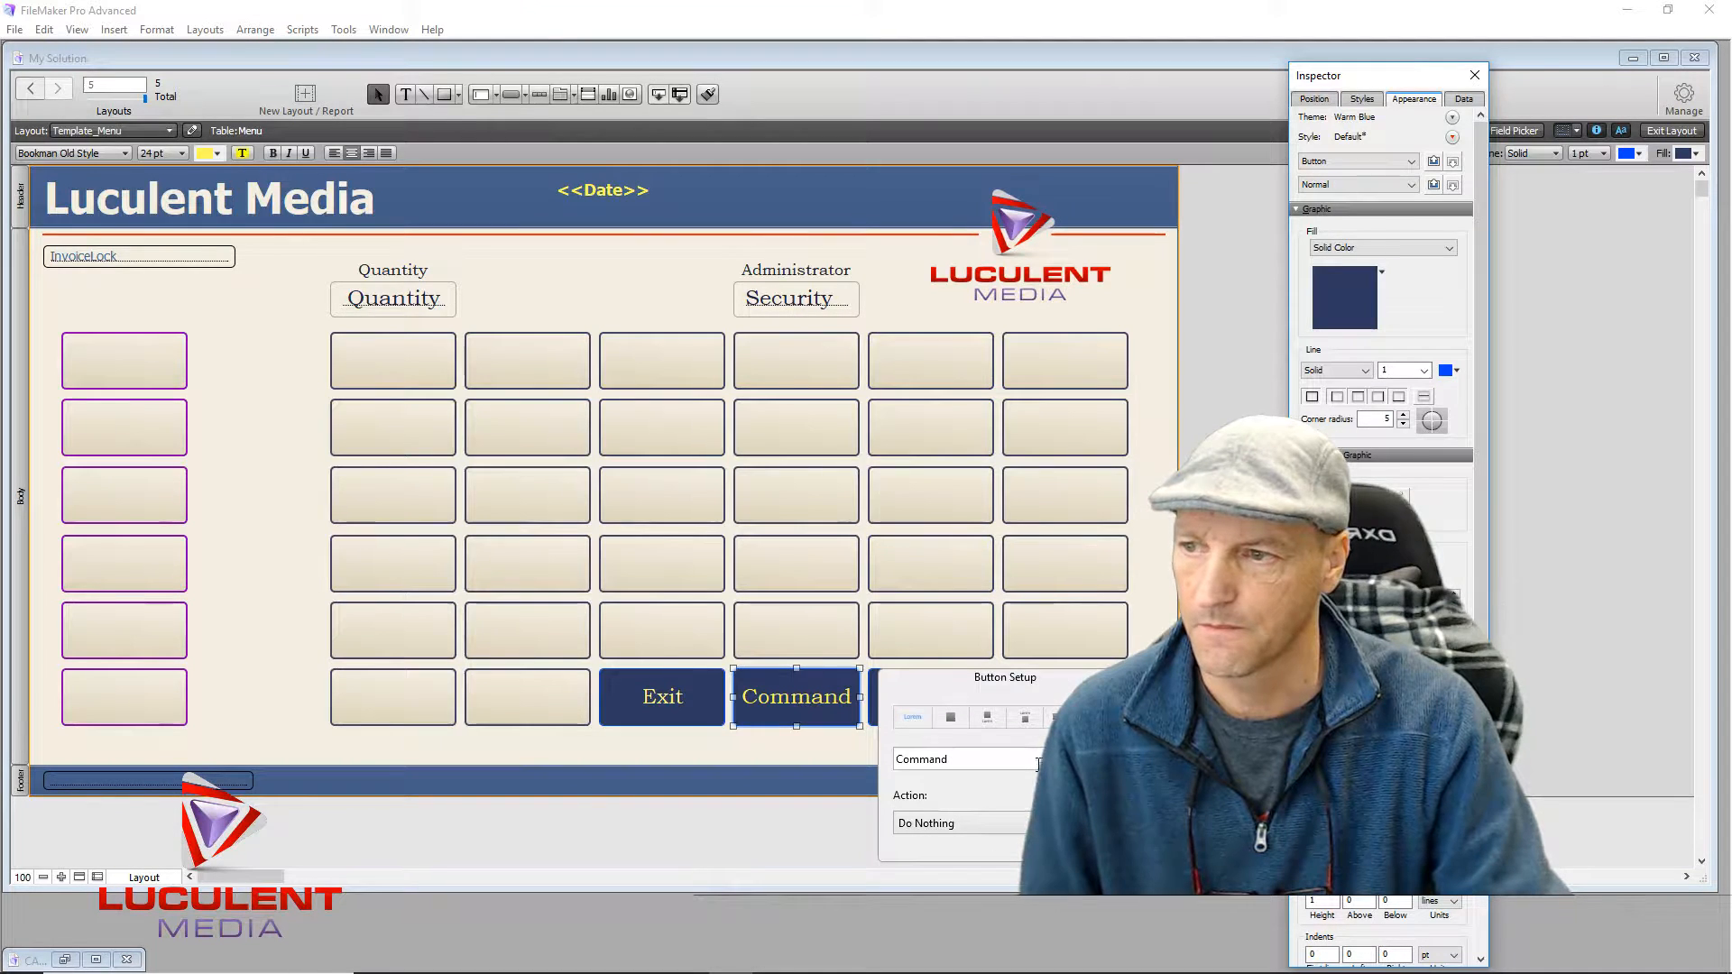
Step: Set the Exit button's label text color to yellow FFF959
{"action": "left_click", "coordinate": [684, 698]}
{"action": "double_click", "coordinate": [683, 698]}
{"action": "left_click", "coordinate": [1454, 691]}
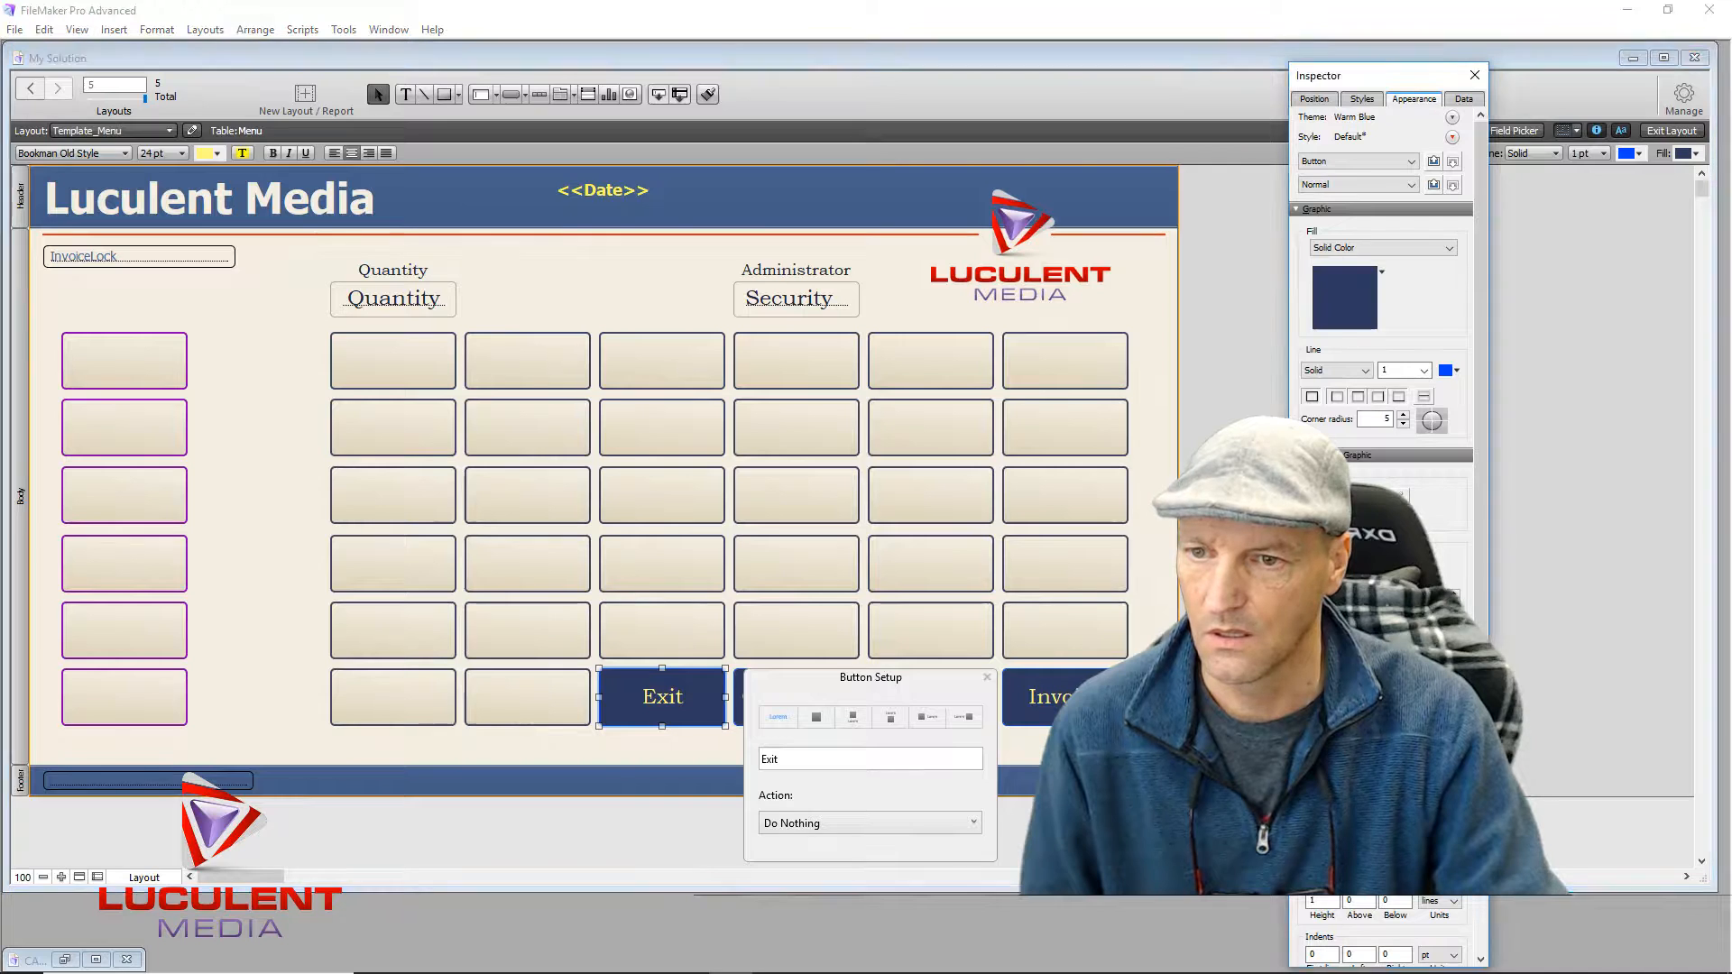
{"action": "left_click", "coordinate": [1495, 598]}
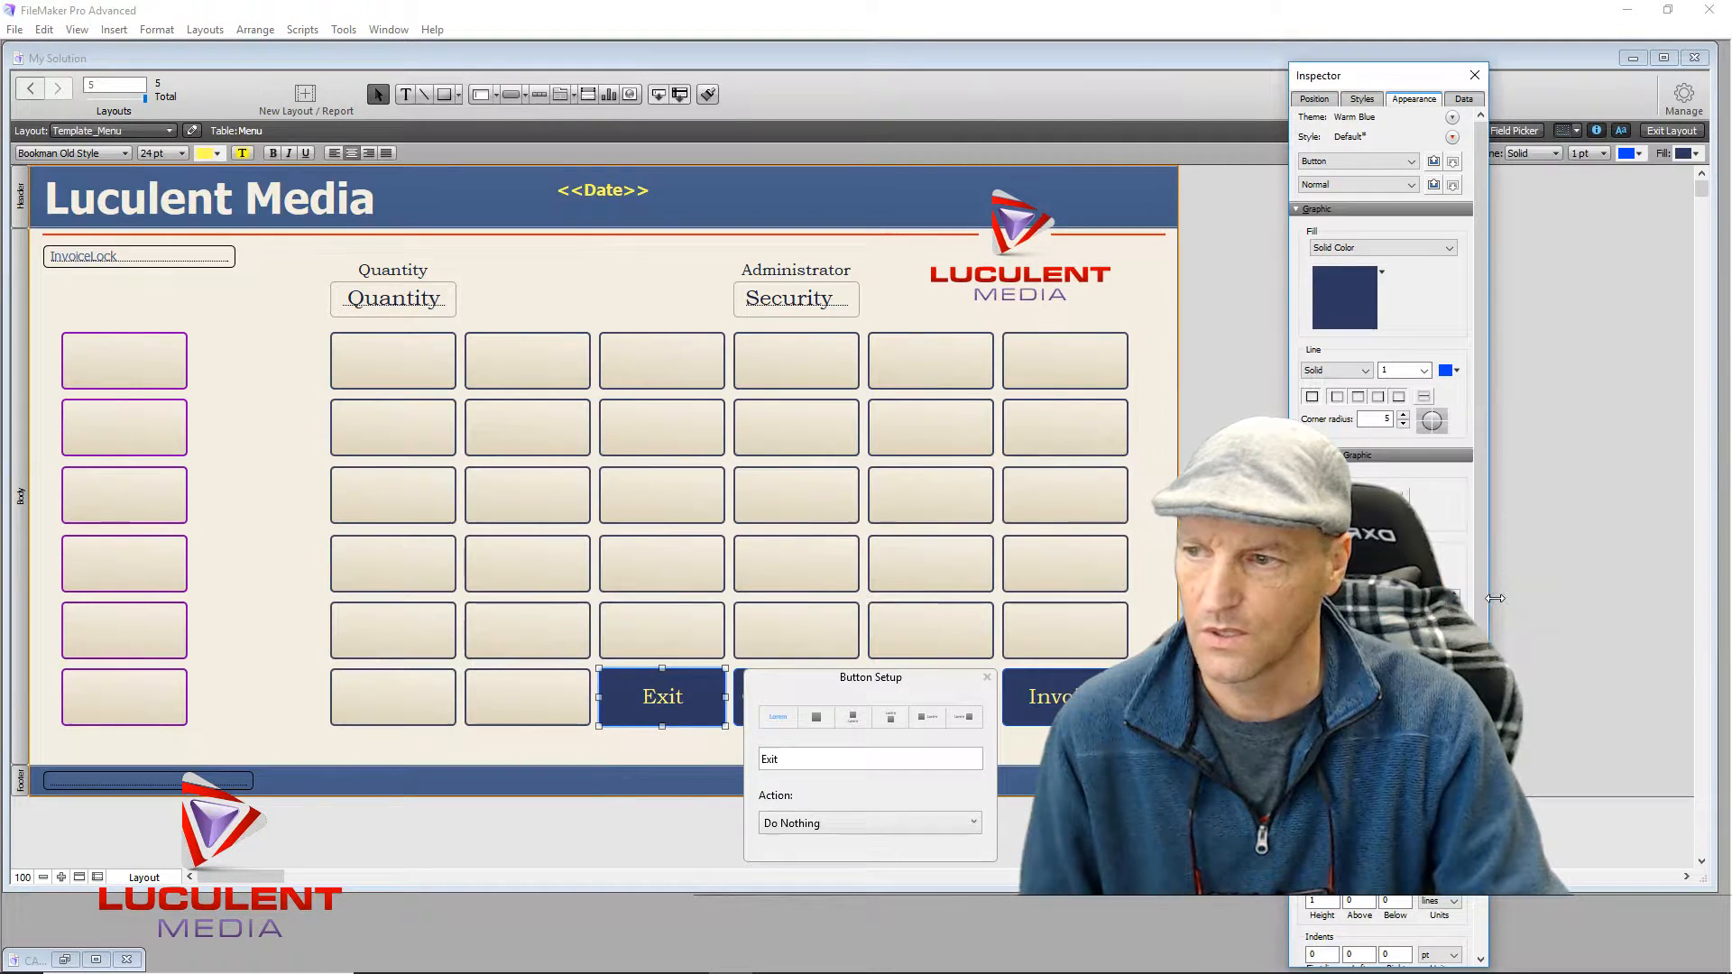
Step: Recolor the label text of the Invoice and Menu buttons to the matching yellow
{"action": "left_click", "coordinate": [1081, 695]}
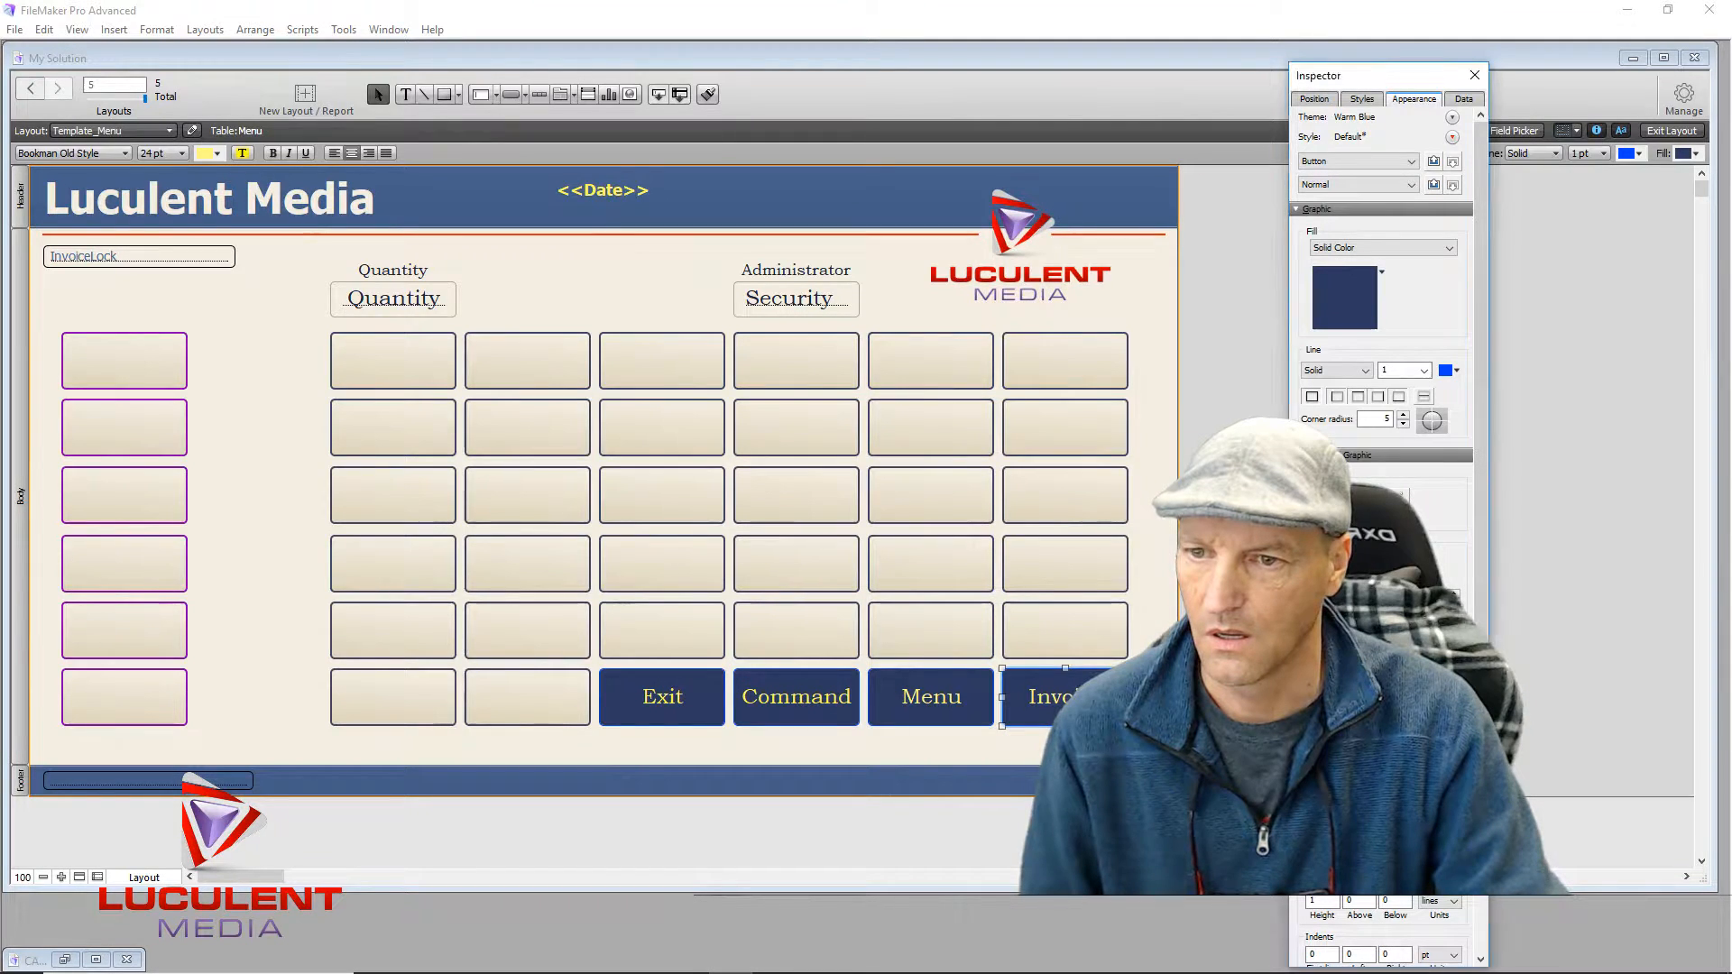
{"action": "left_click", "coordinate": [1451, 687]}
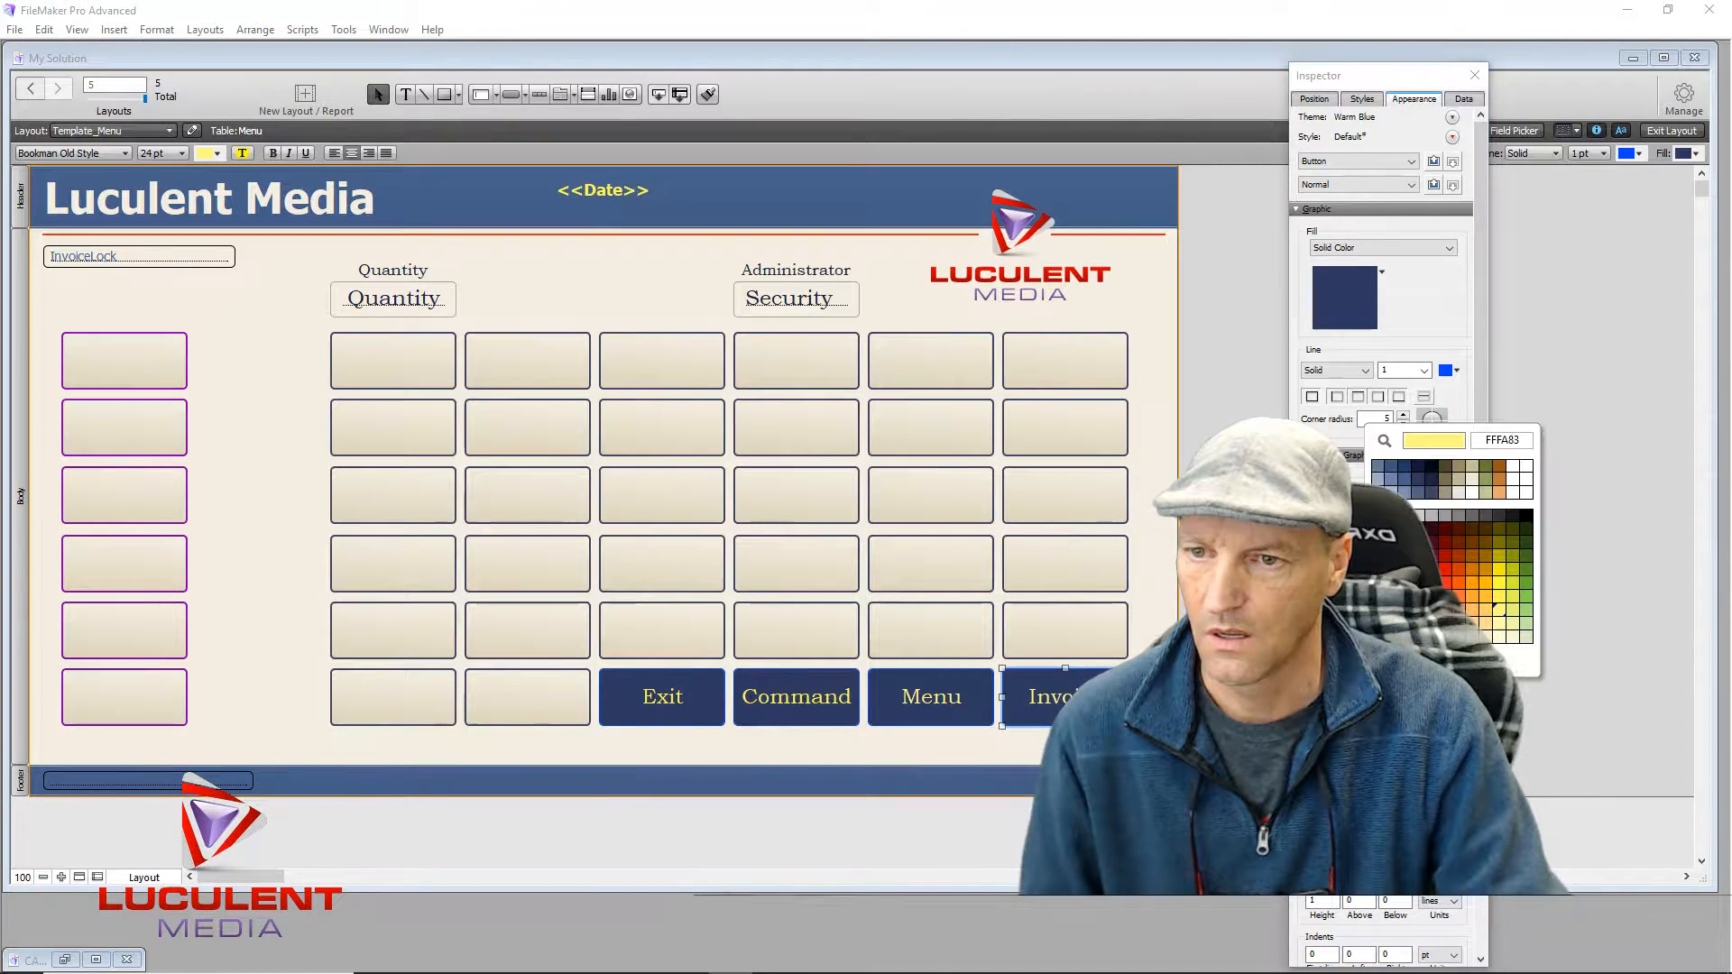
{"action": "left_click", "coordinate": [1501, 601]}
{"action": "left_click", "coordinate": [952, 700]}
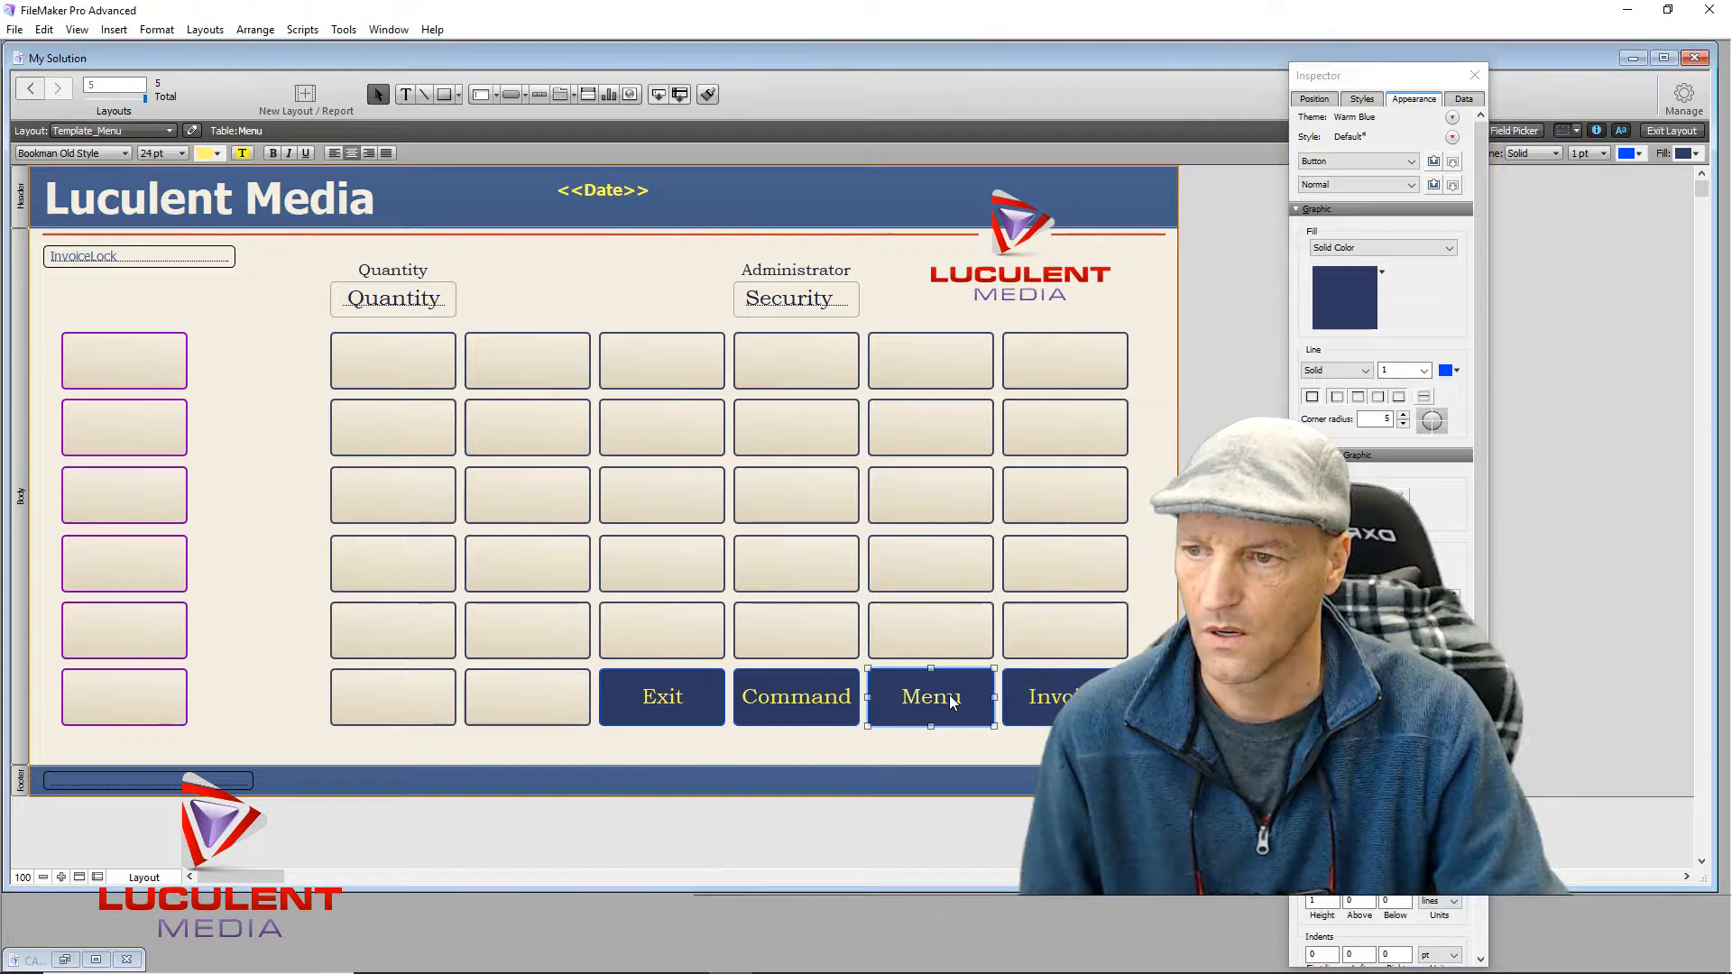
{"action": "double_click", "coordinate": [954, 699]}
{"action": "left_click", "coordinate": [1451, 686]}
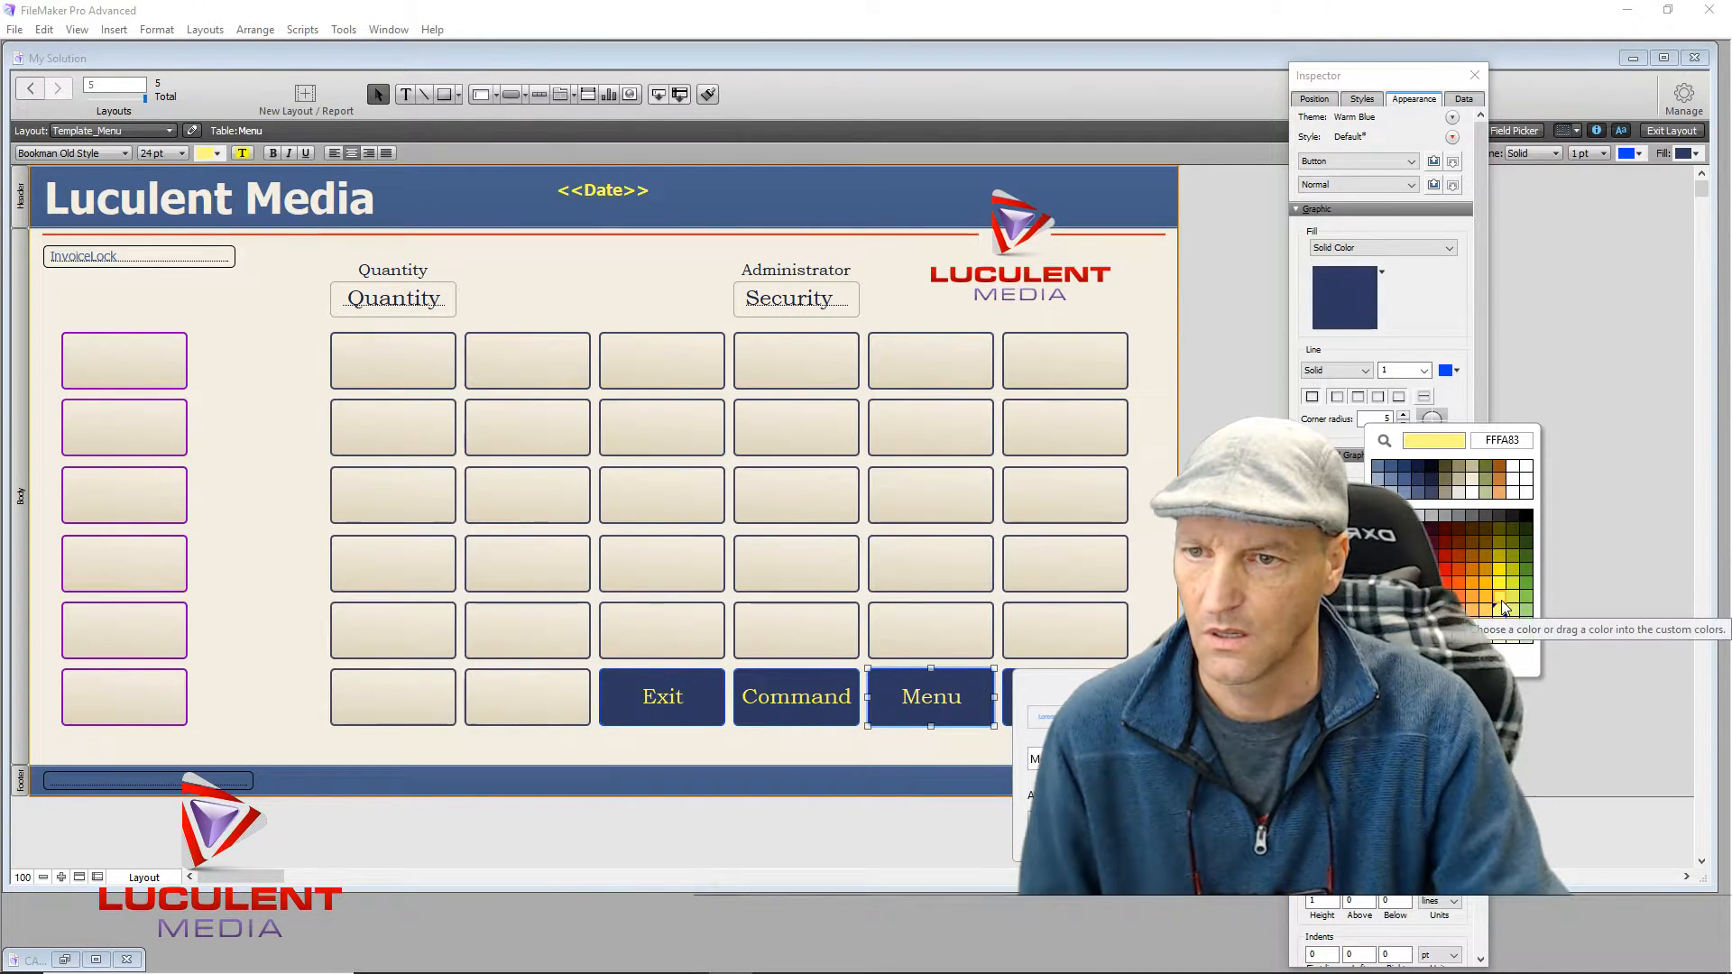
{"action": "left_click", "coordinate": [1502, 603]}
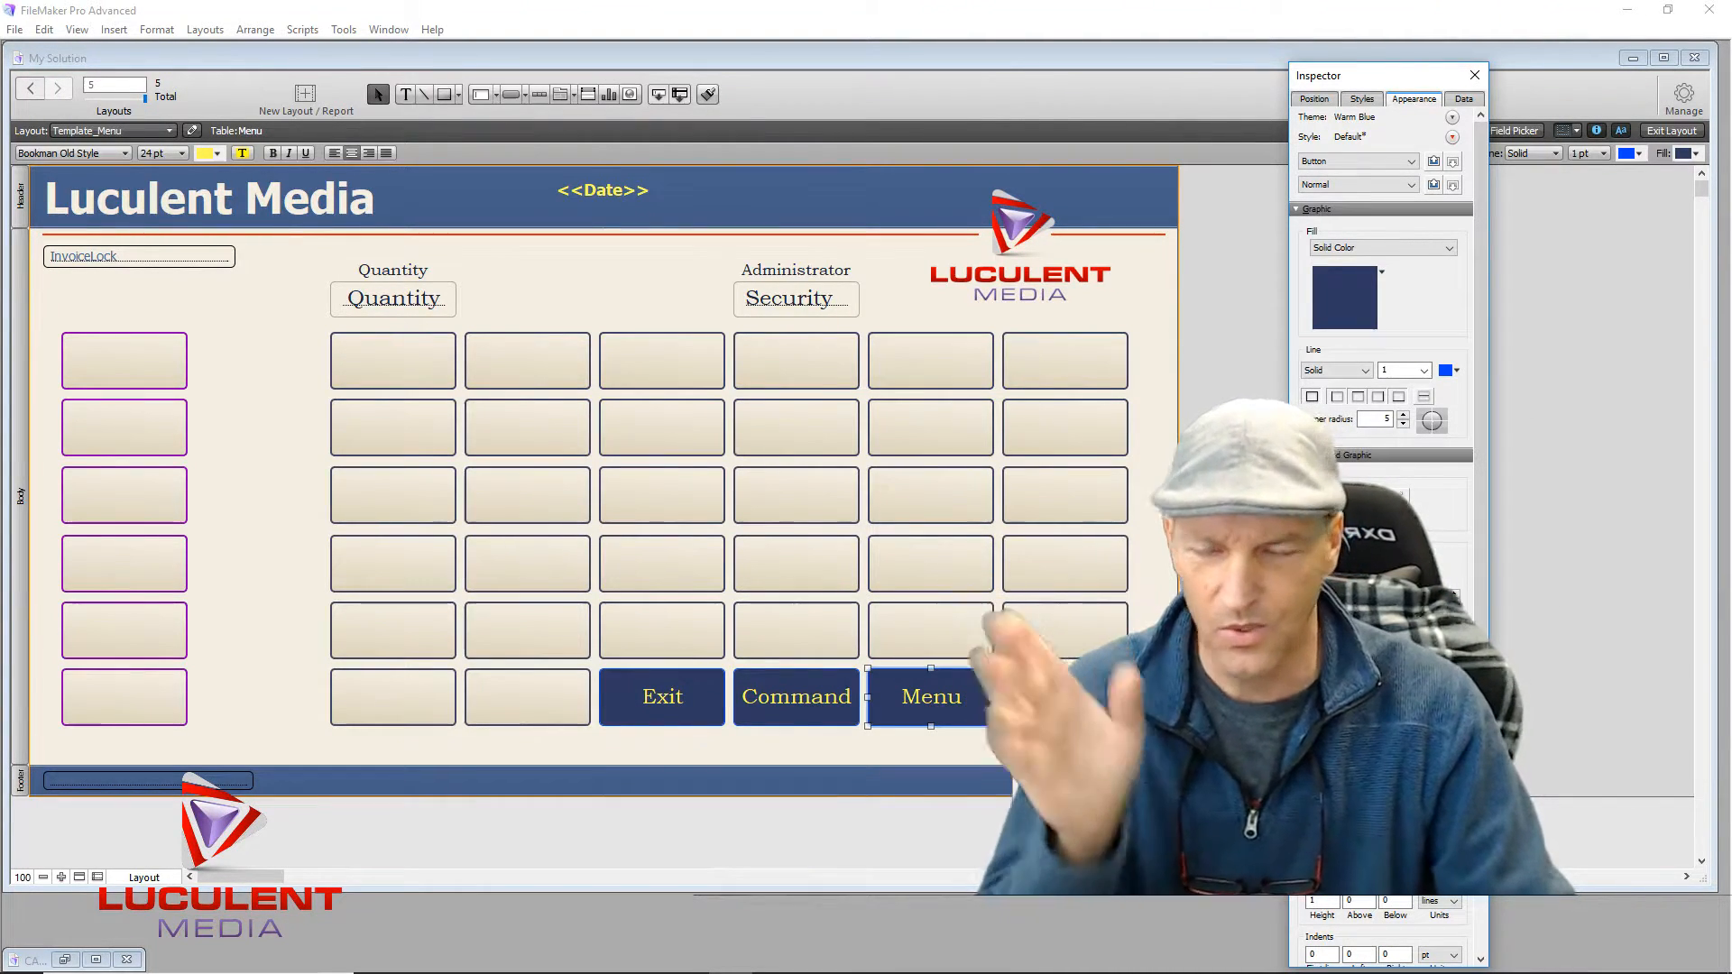
Step: Reapply the yellow text color to the Exit button's label and deselect the button
{"action": "double_click", "coordinate": [691, 699]}
{"action": "left_click", "coordinate": [1453, 702]}
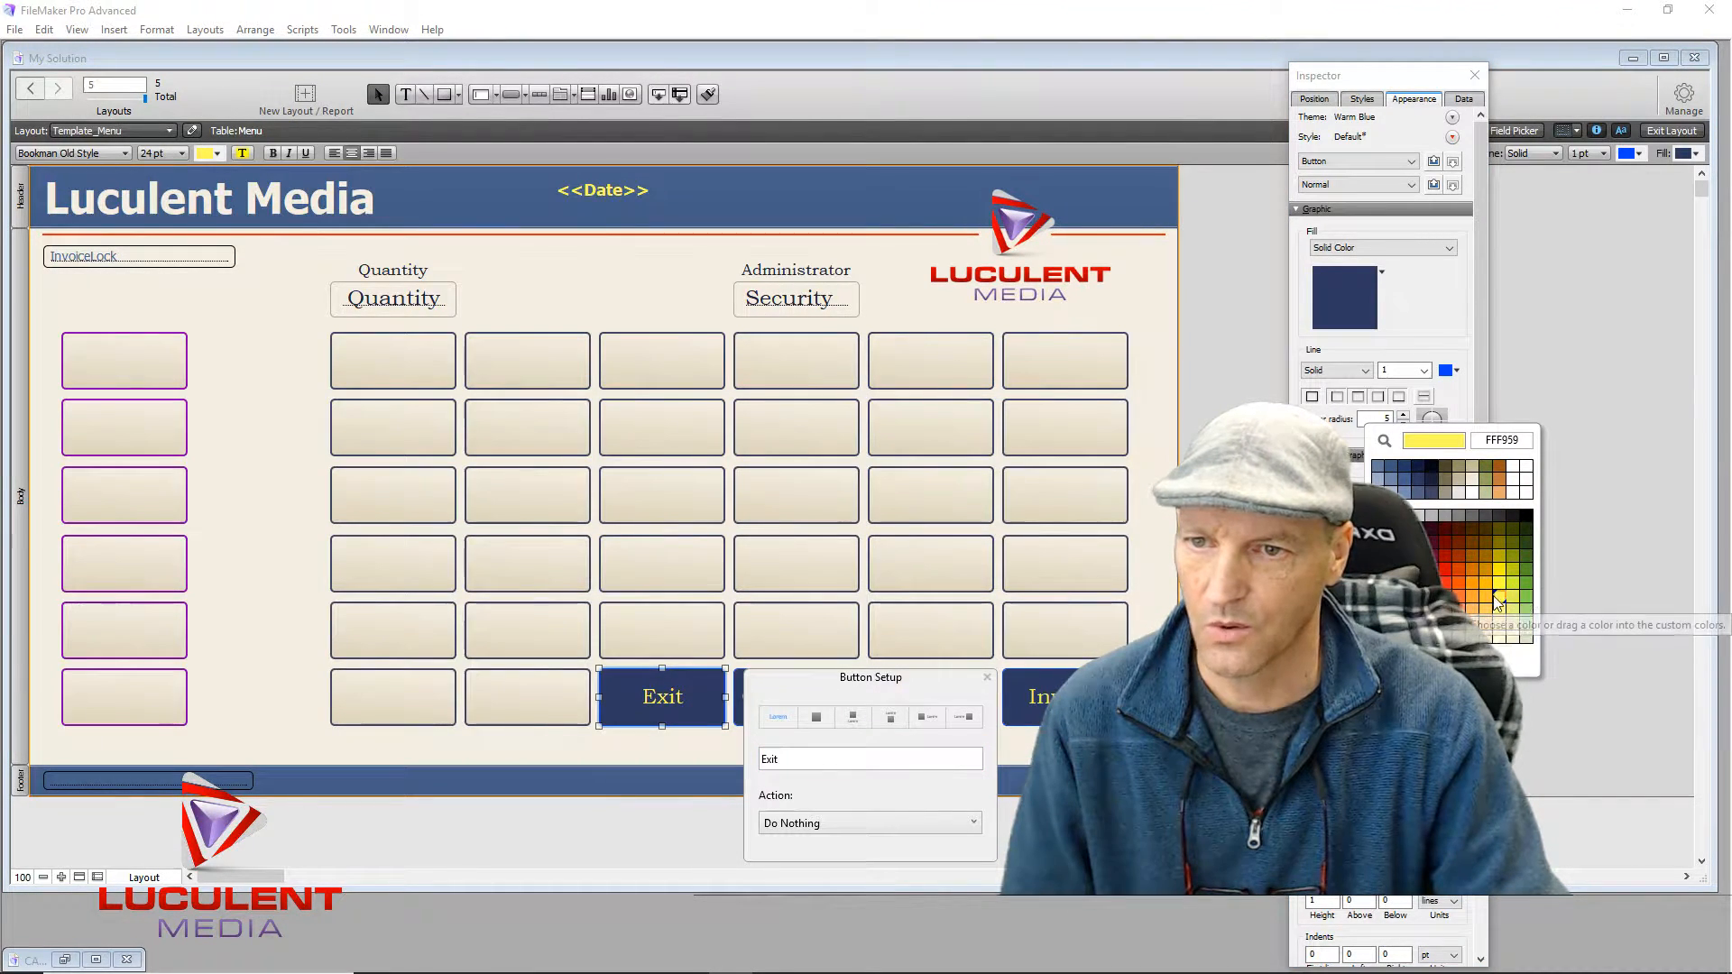
{"action": "left_click", "coordinate": [1501, 593]}
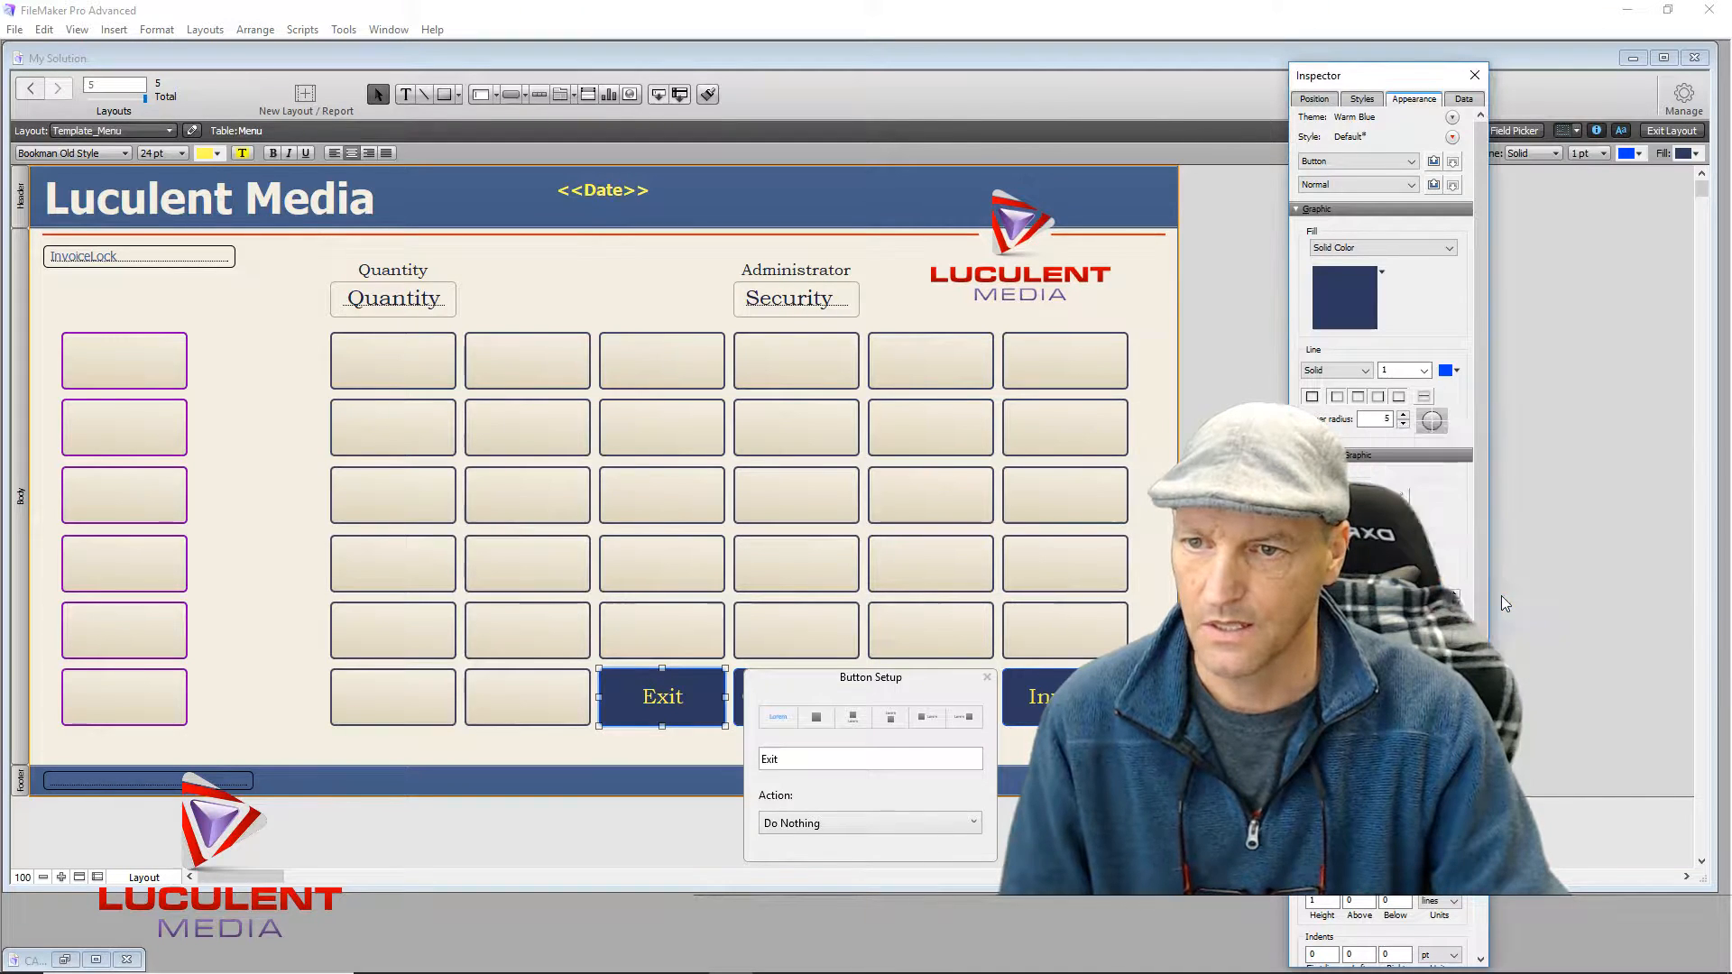
{"action": "left_click", "coordinate": [1220, 686]}
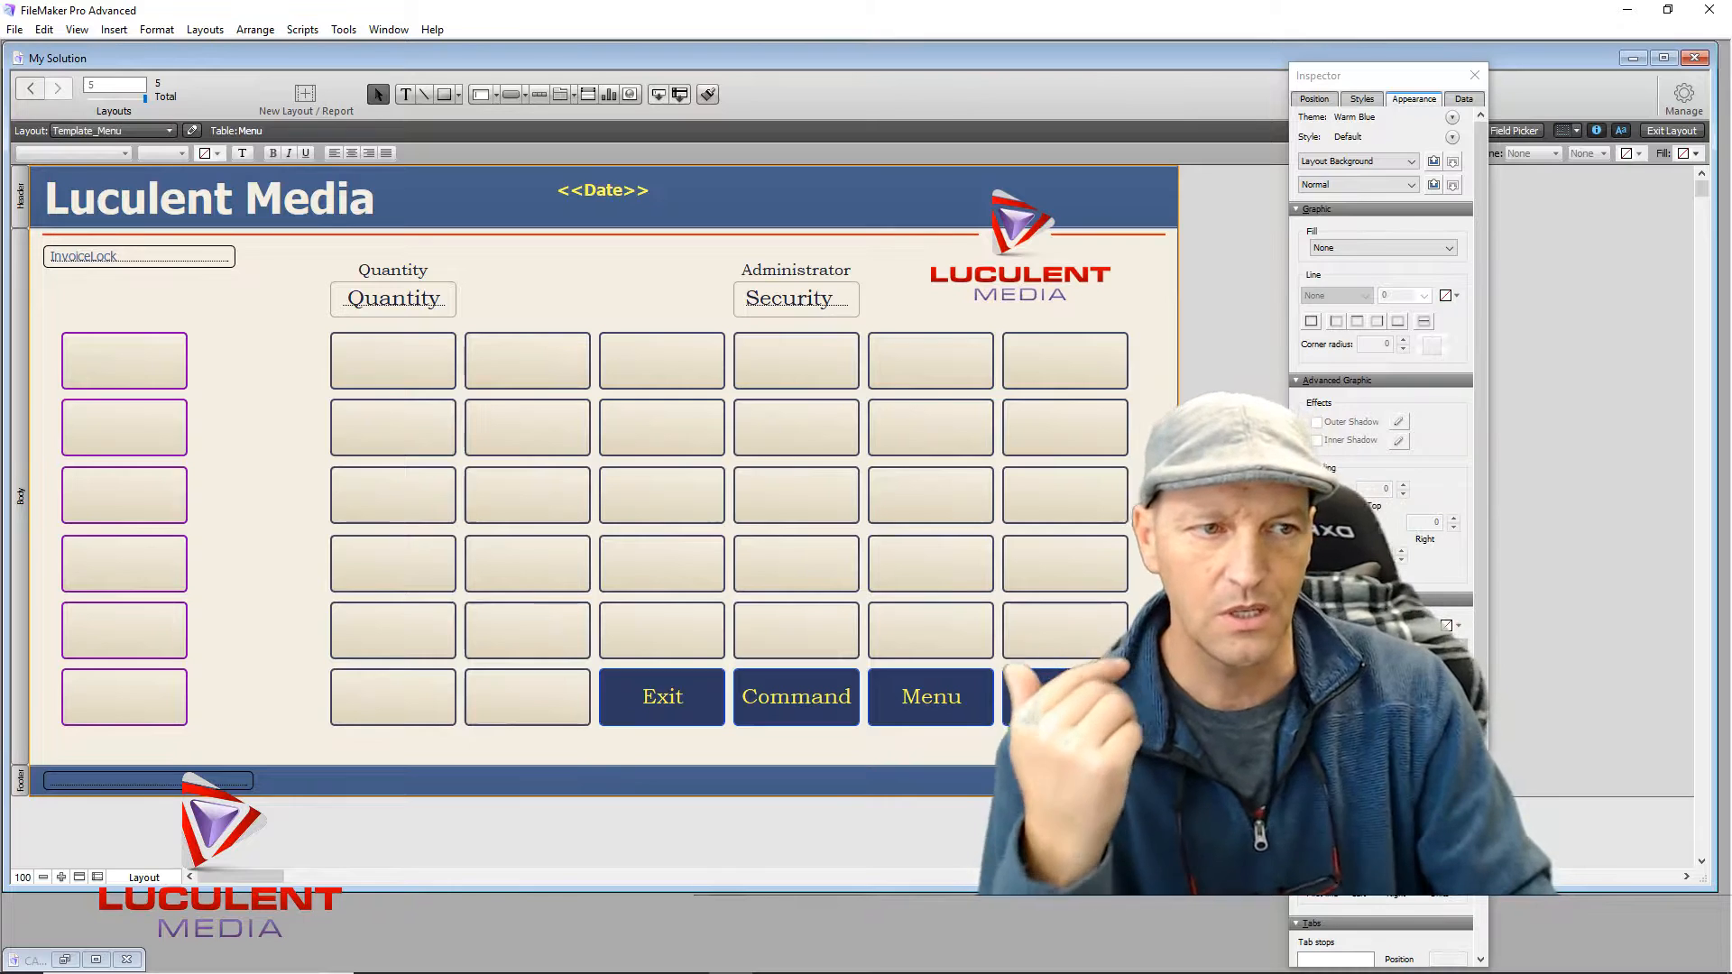
Step: Rename the Command button's label to "Execute" and deselect the button
{"action": "double_click", "coordinate": [821, 704]}
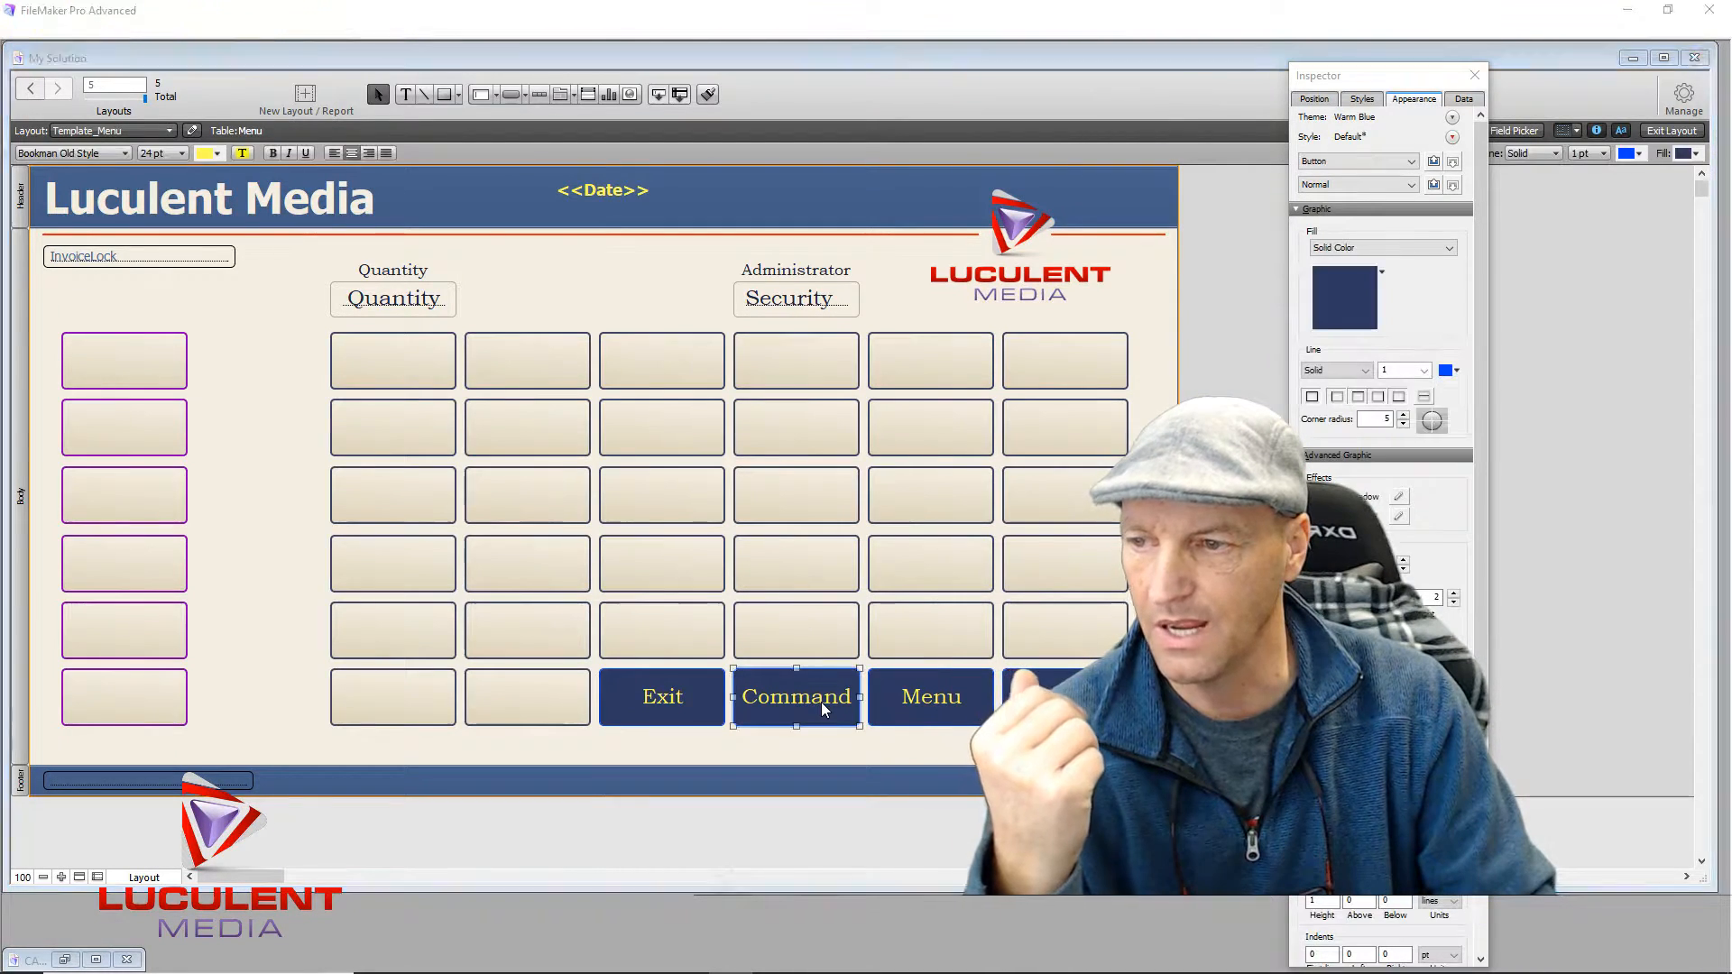
{"action": "double_click", "coordinate": [898, 763]}
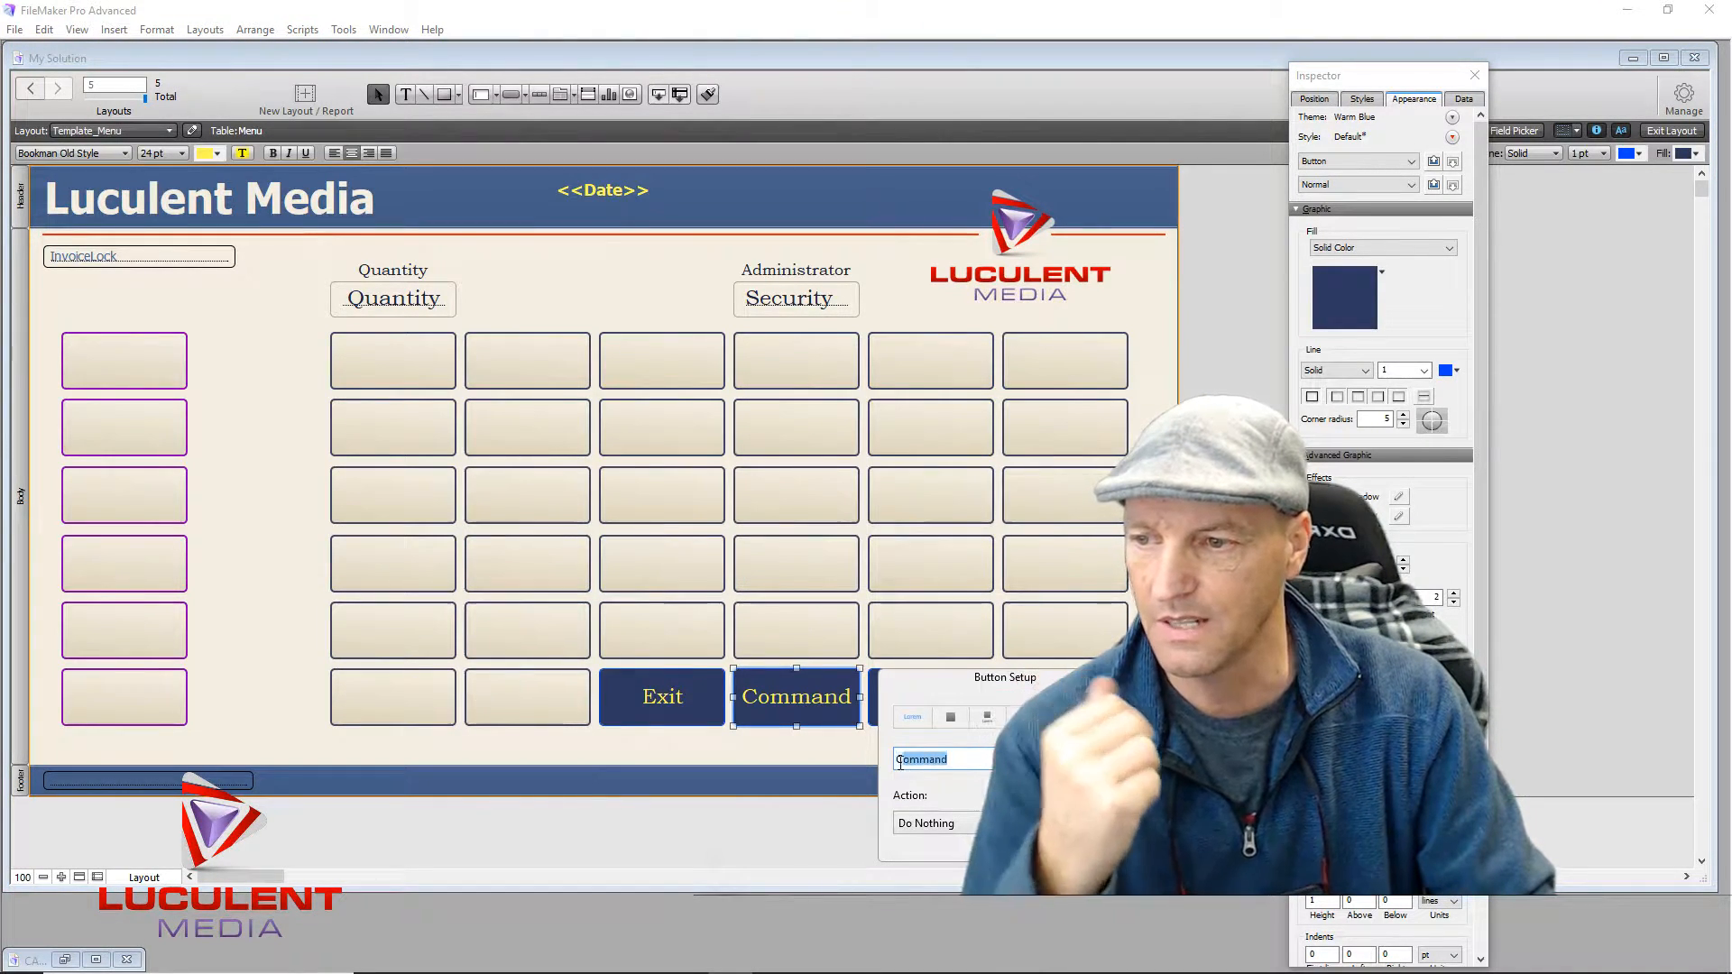
{"action": "type", "text": "Execute"}
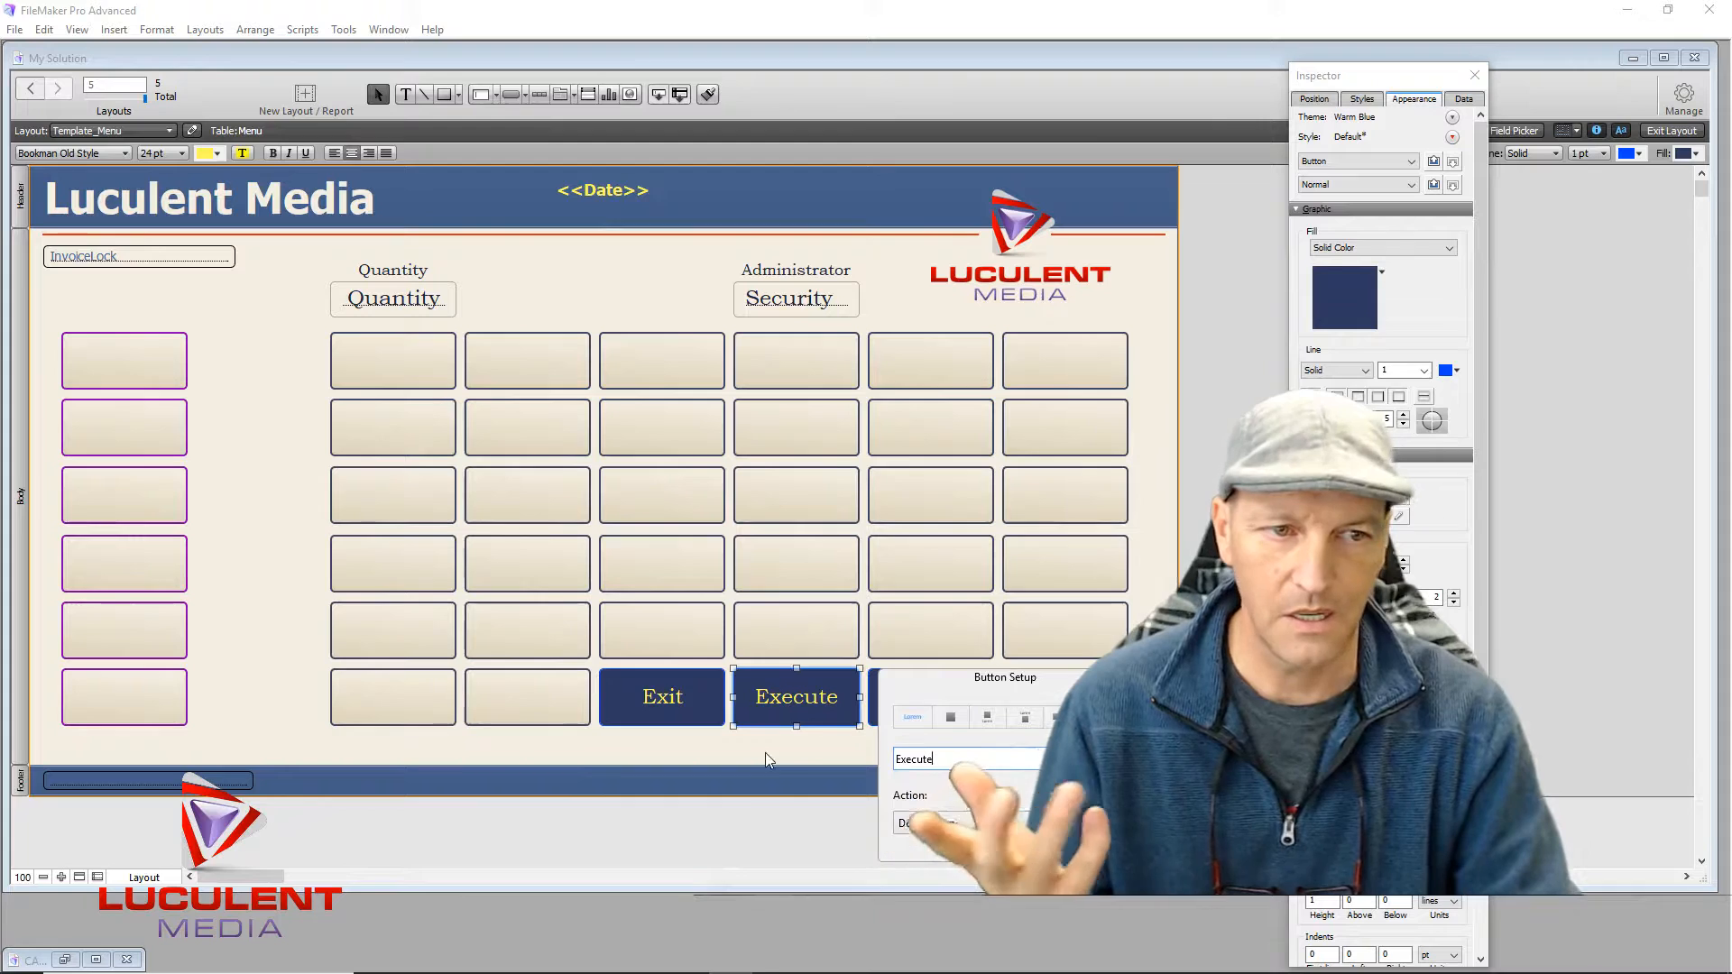
{"action": "left_click", "coordinate": [241, 702]}
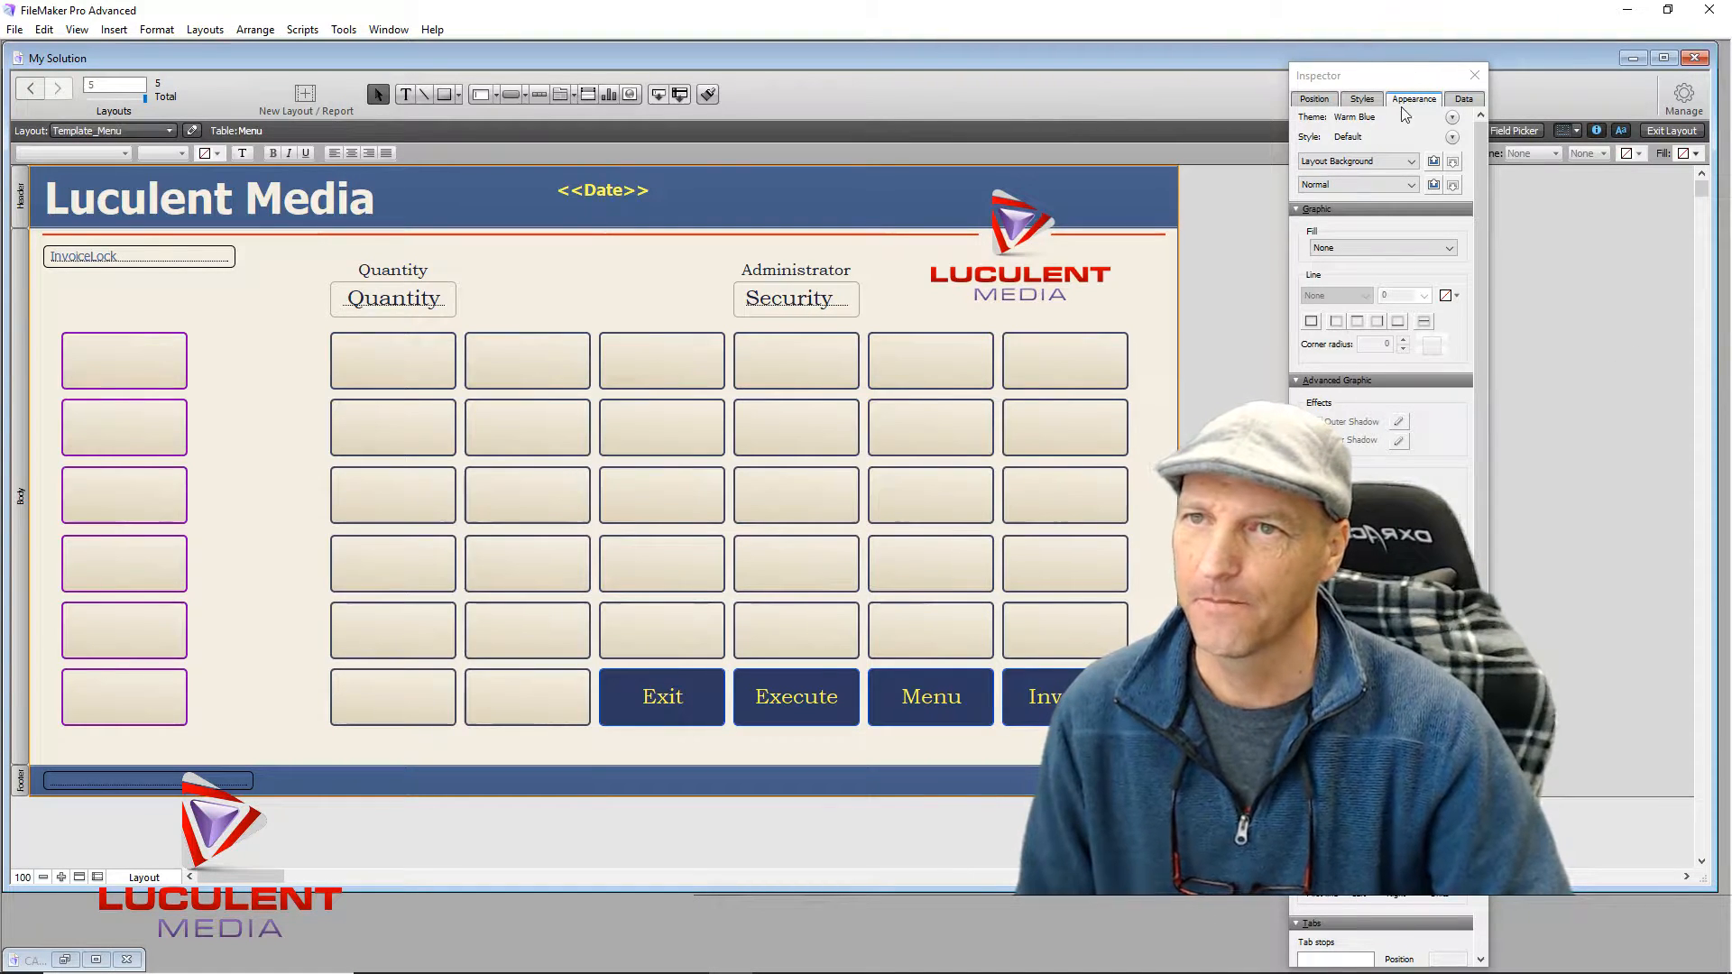
Step: Move the Inspector aside and add the text "Page Label" above the column of purple-outlined buttons
{"action": "left_click_drag", "start_coordinate": [1428, 87], "coordinate": [1505, 34]}
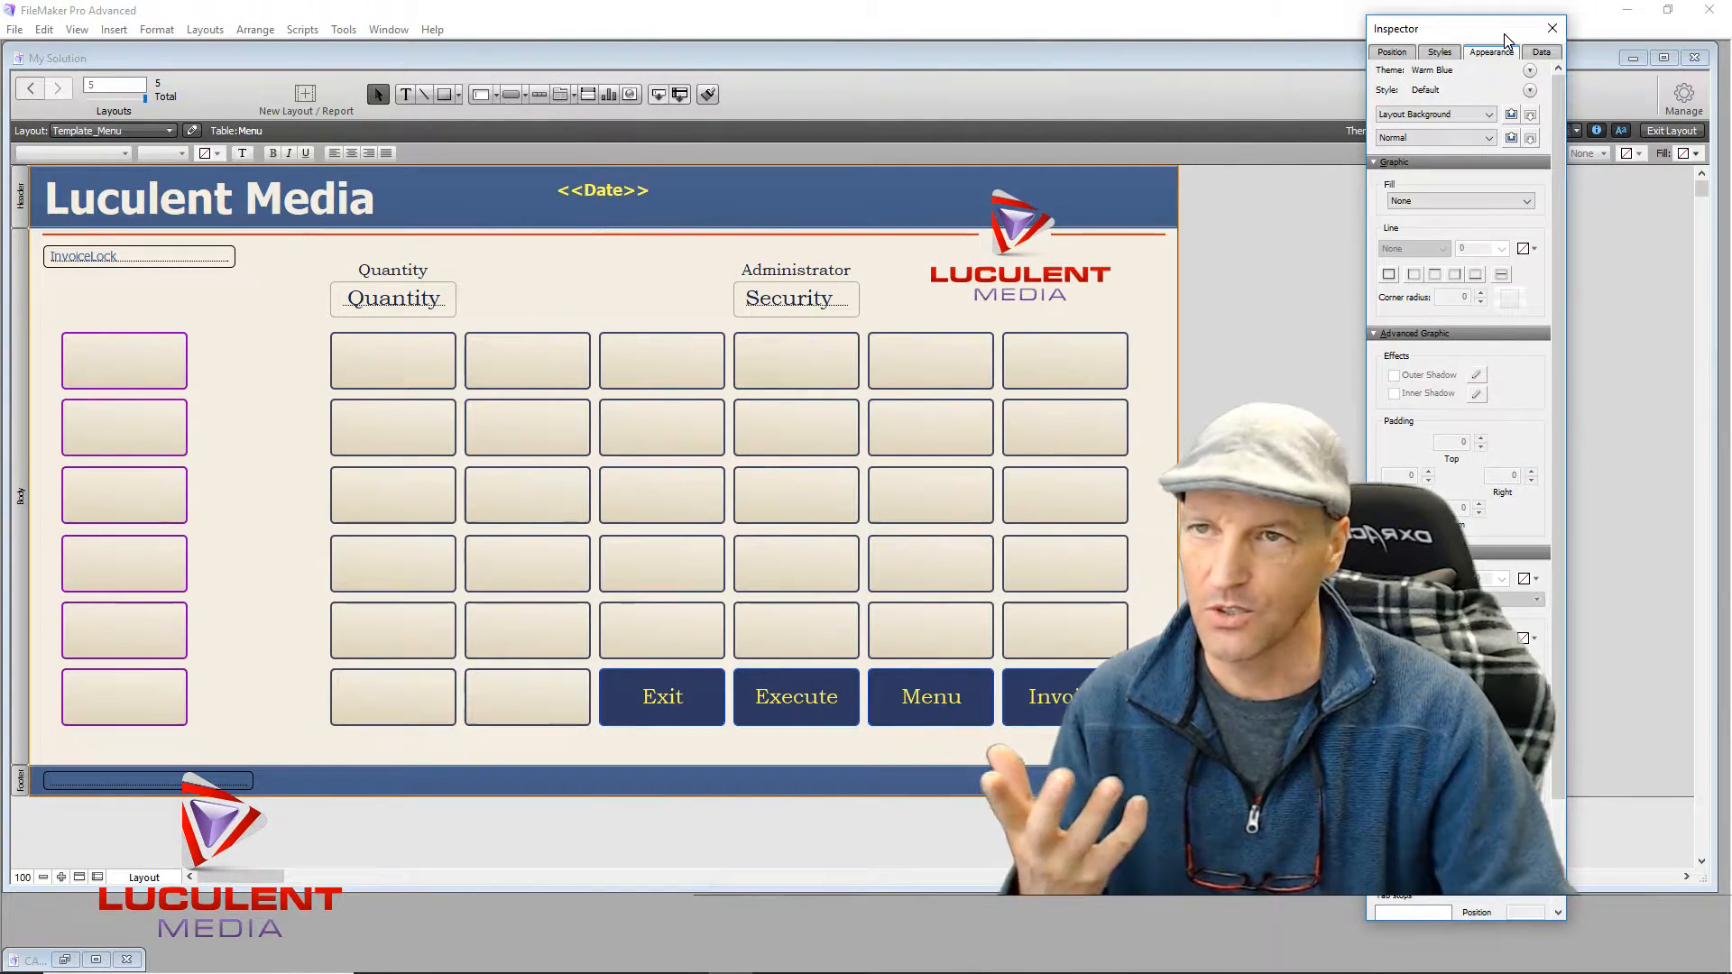
{"action": "left_click", "coordinate": [405, 94]}
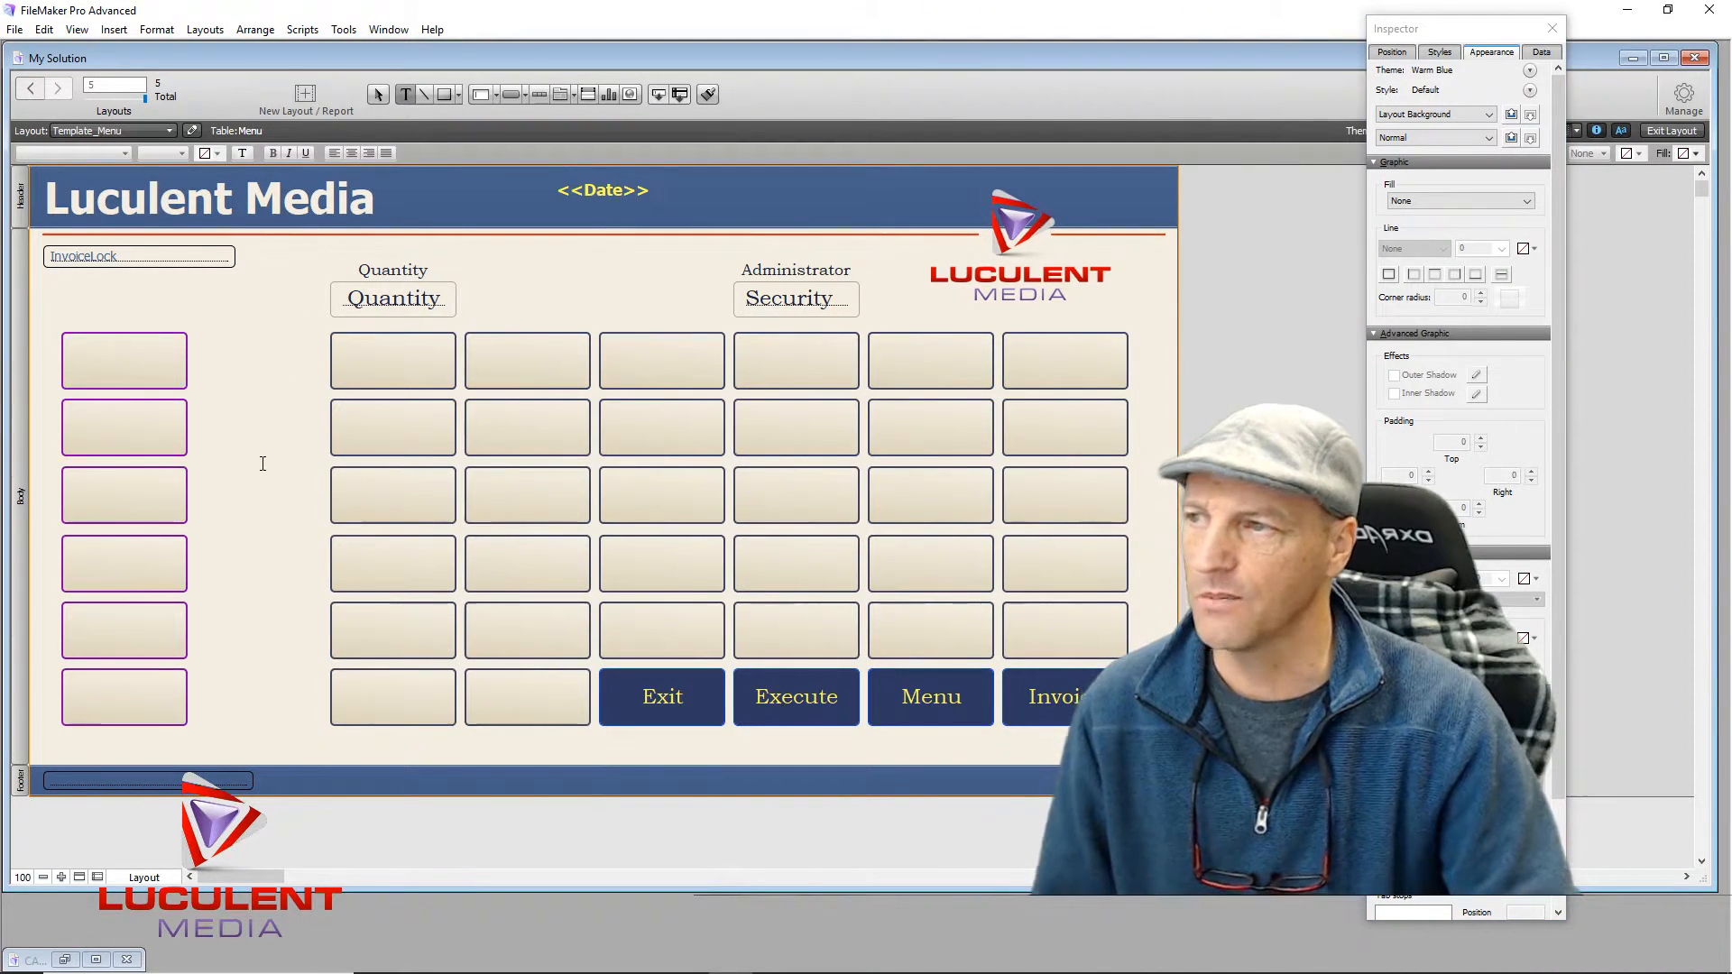
{"action": "left_click", "coordinate": [156, 305]}
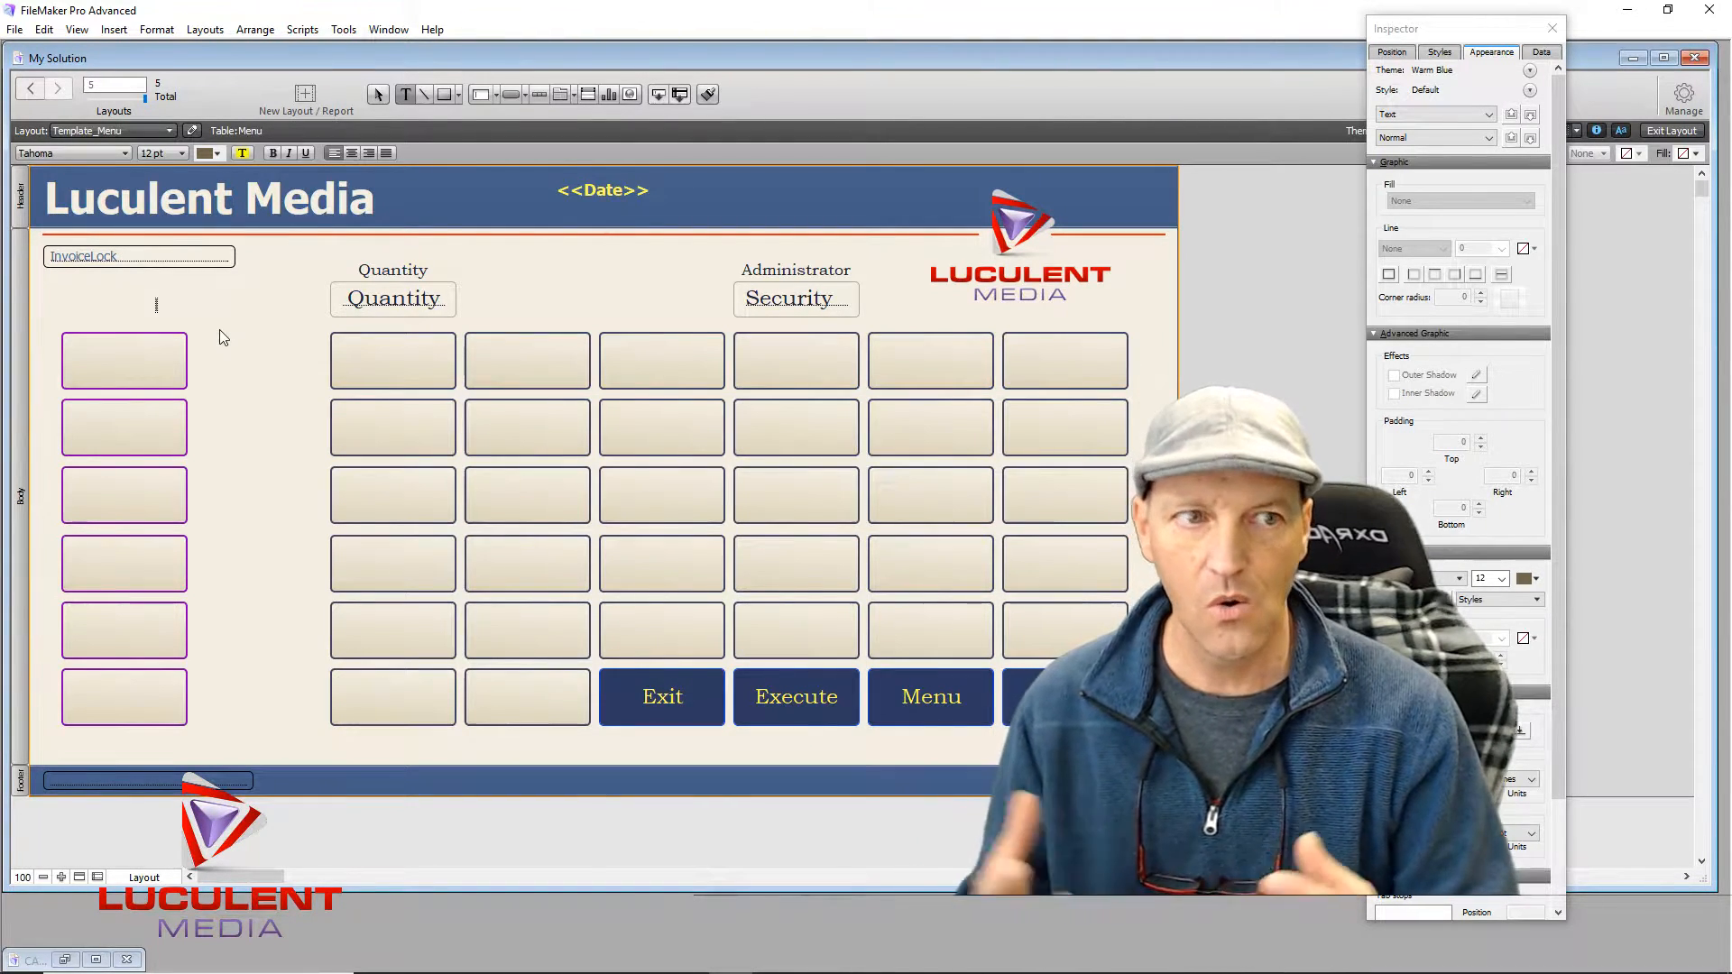
{"action": "type", "text": "PO"}
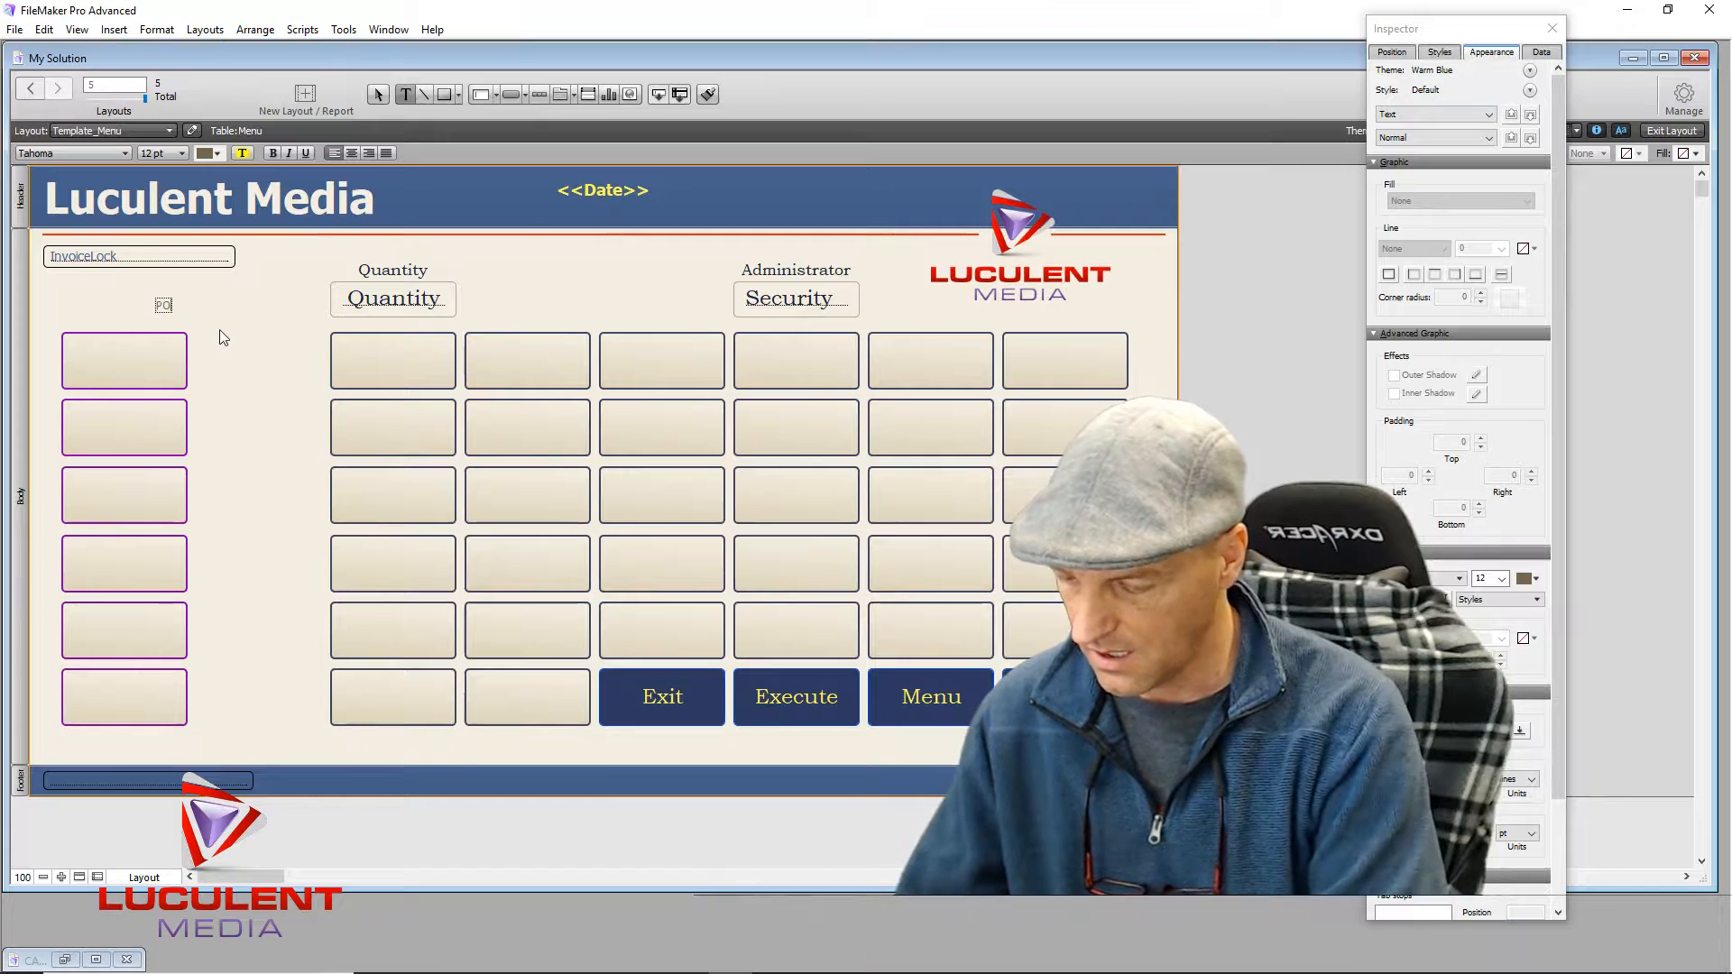
{"action": "key", "text": "BackSpace"}
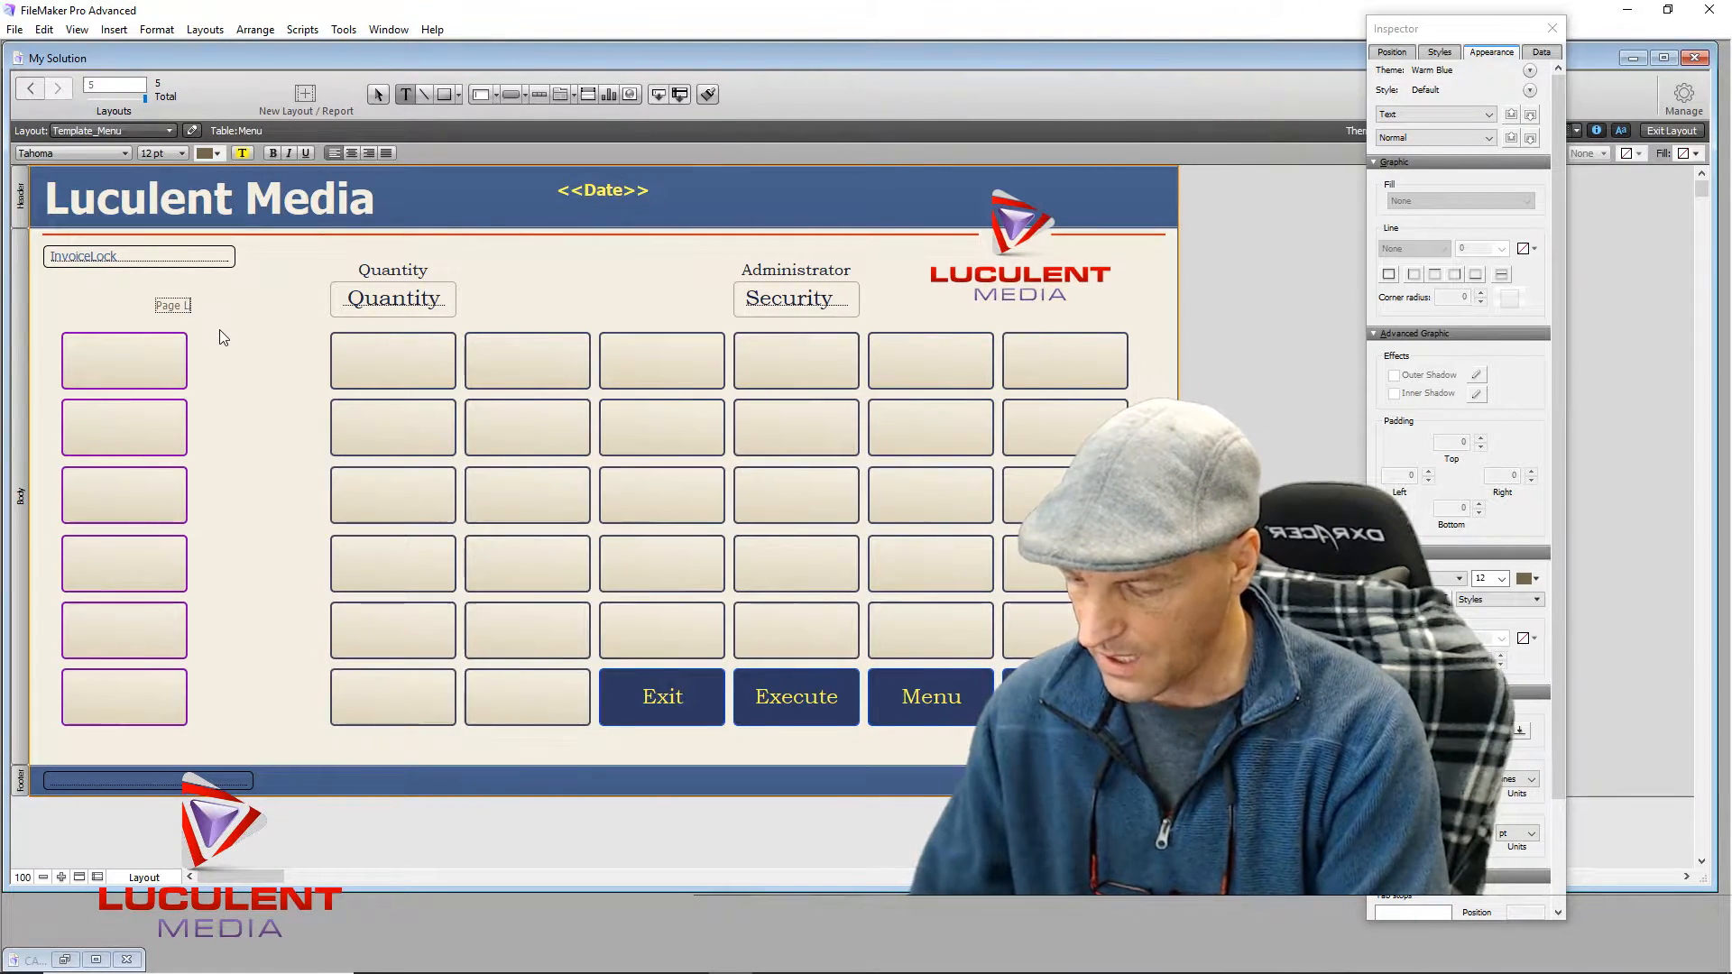
{"action": "type", "text": "l"}
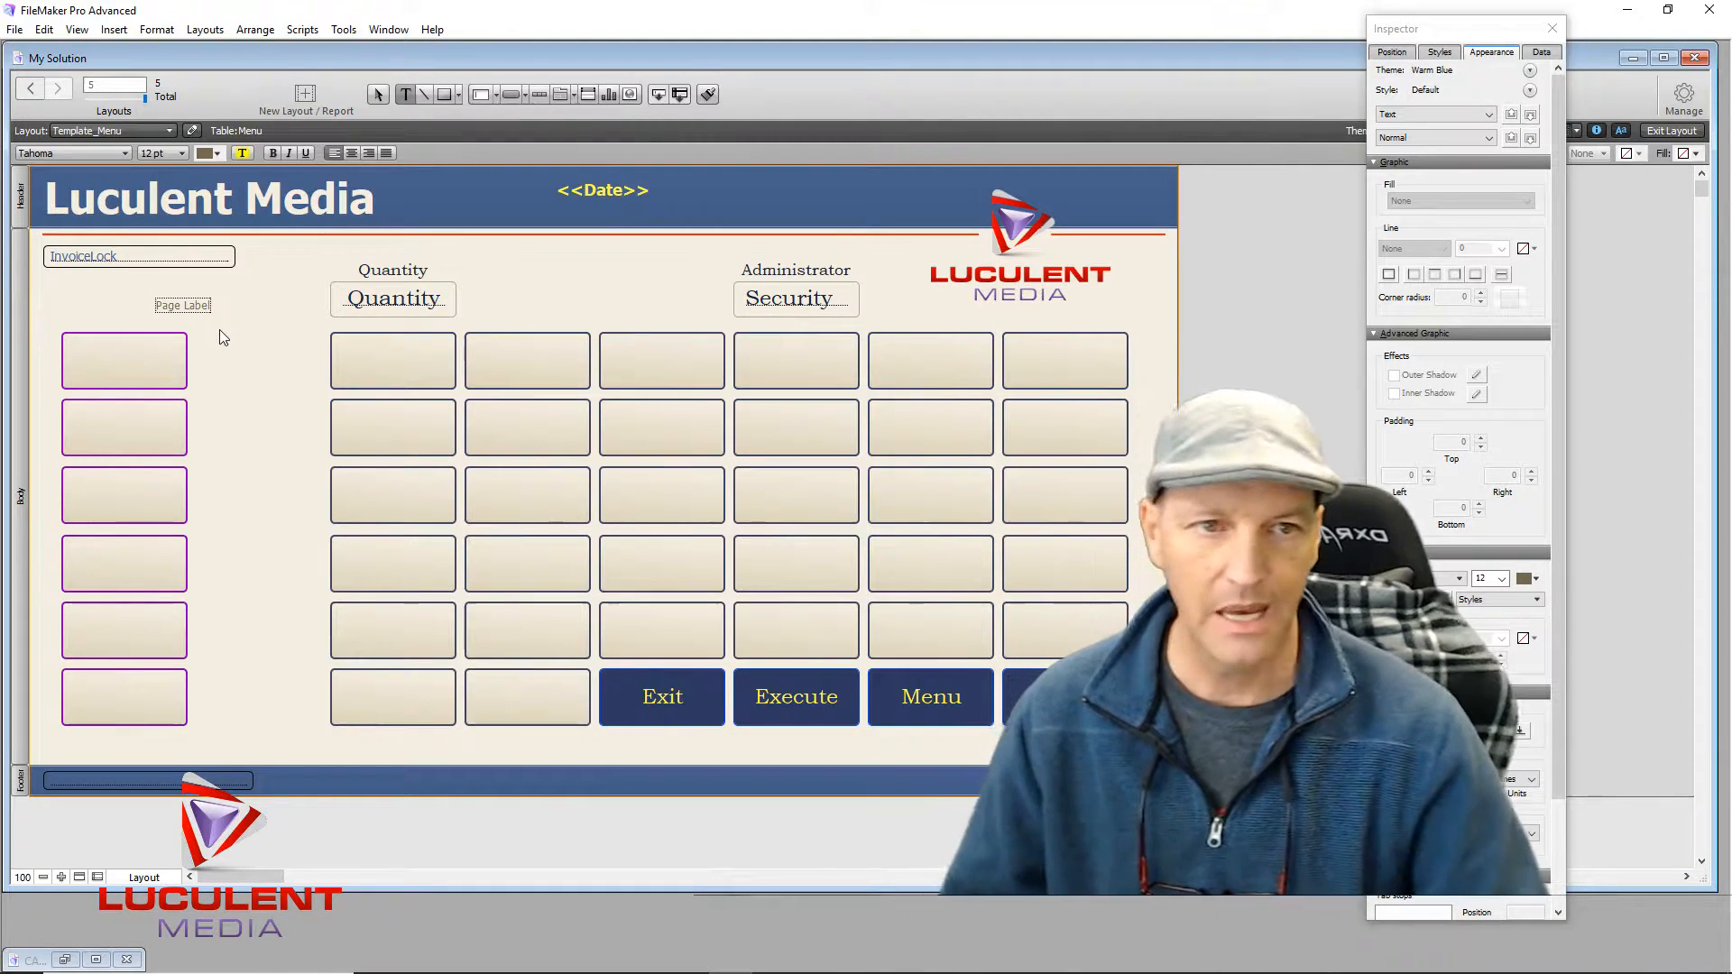
{"action": "key", "text": "Escape"}
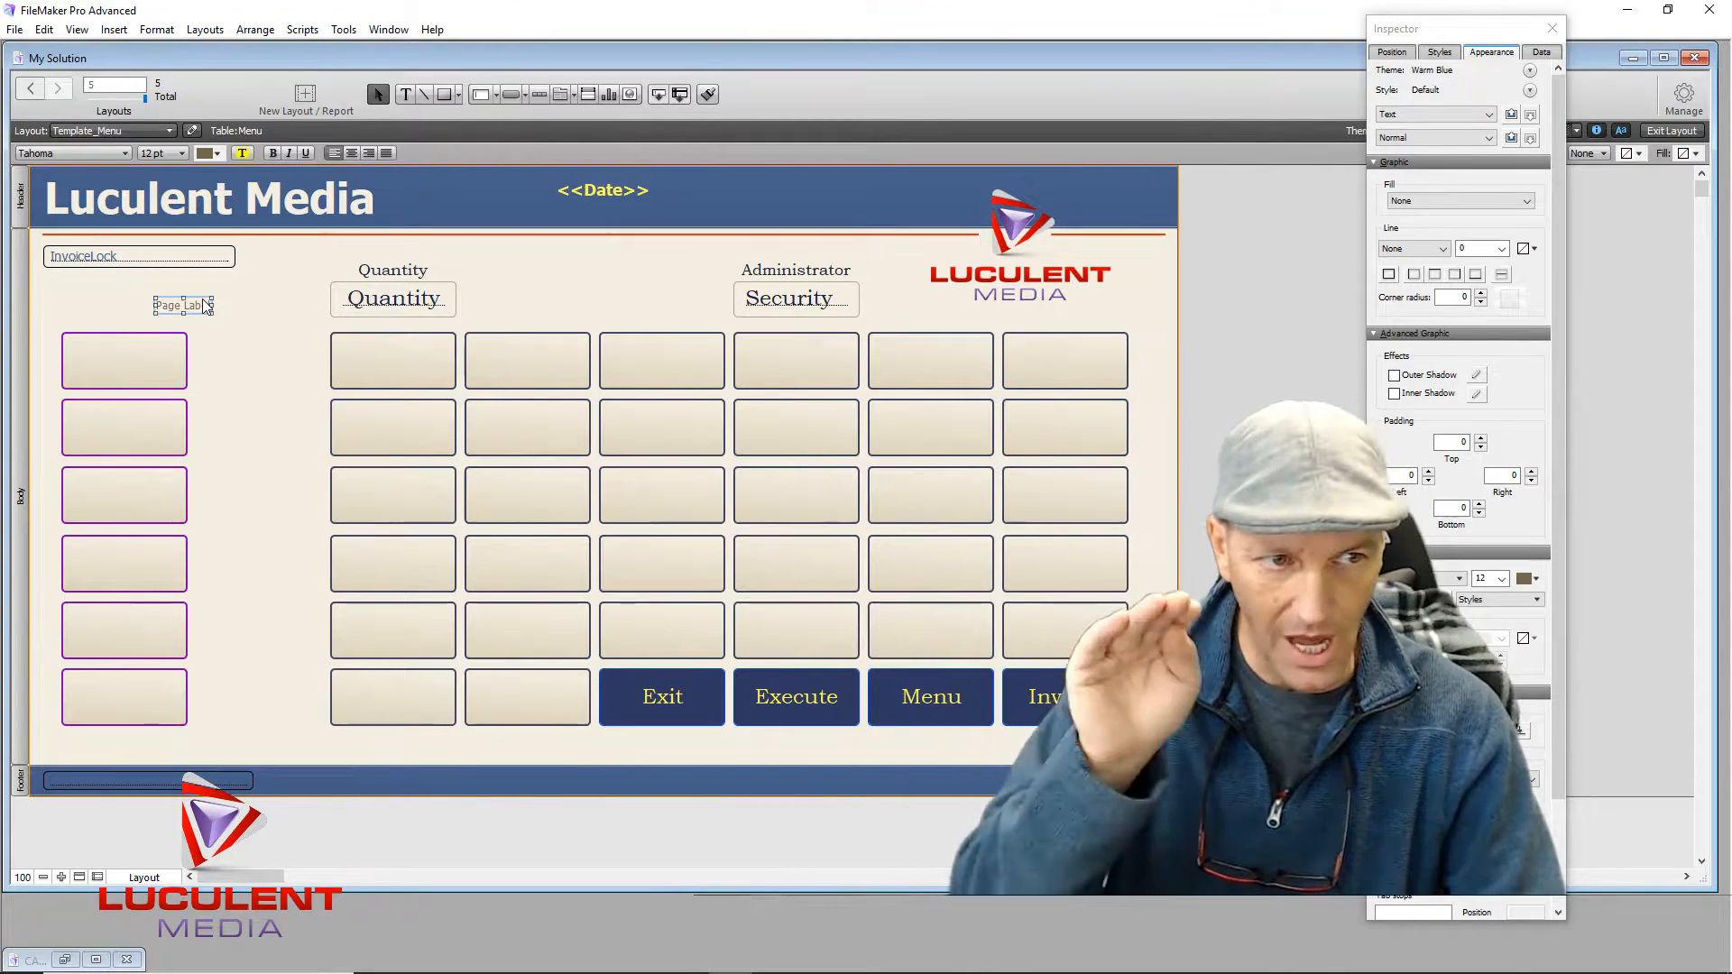
Step: Format the "Page Label" text in Bookman Old Style at 48 pt
{"action": "left_click", "coordinate": [125, 153]}
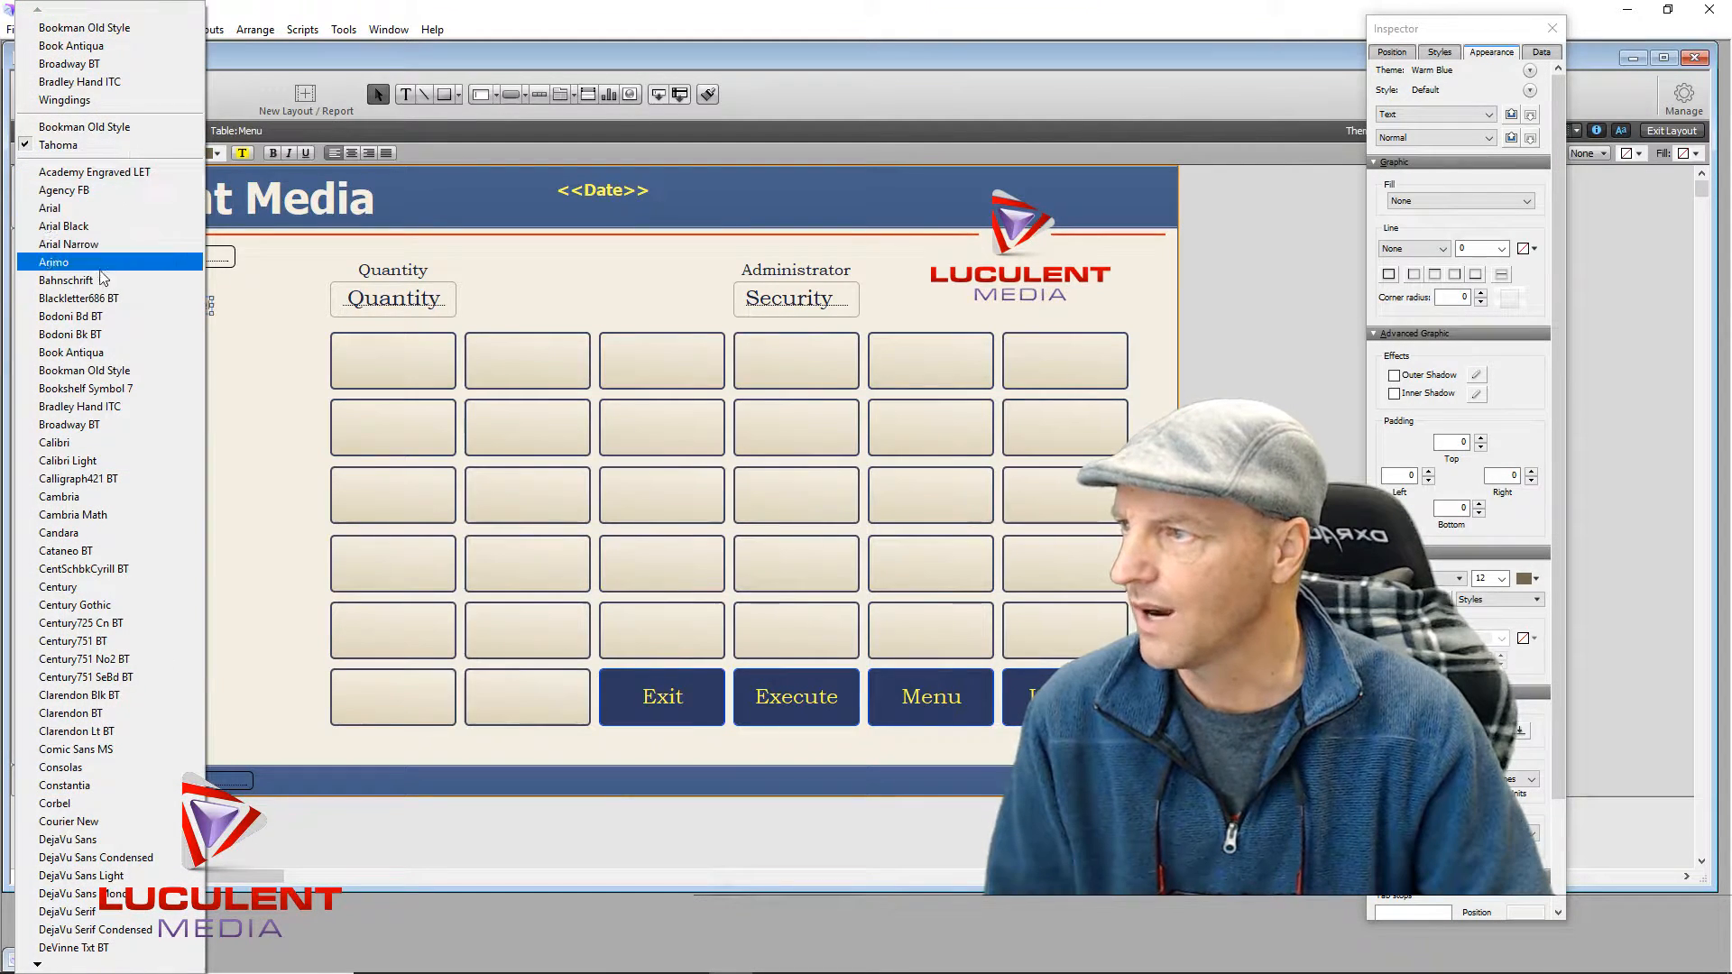
{"action": "left_click", "coordinate": [129, 371]}
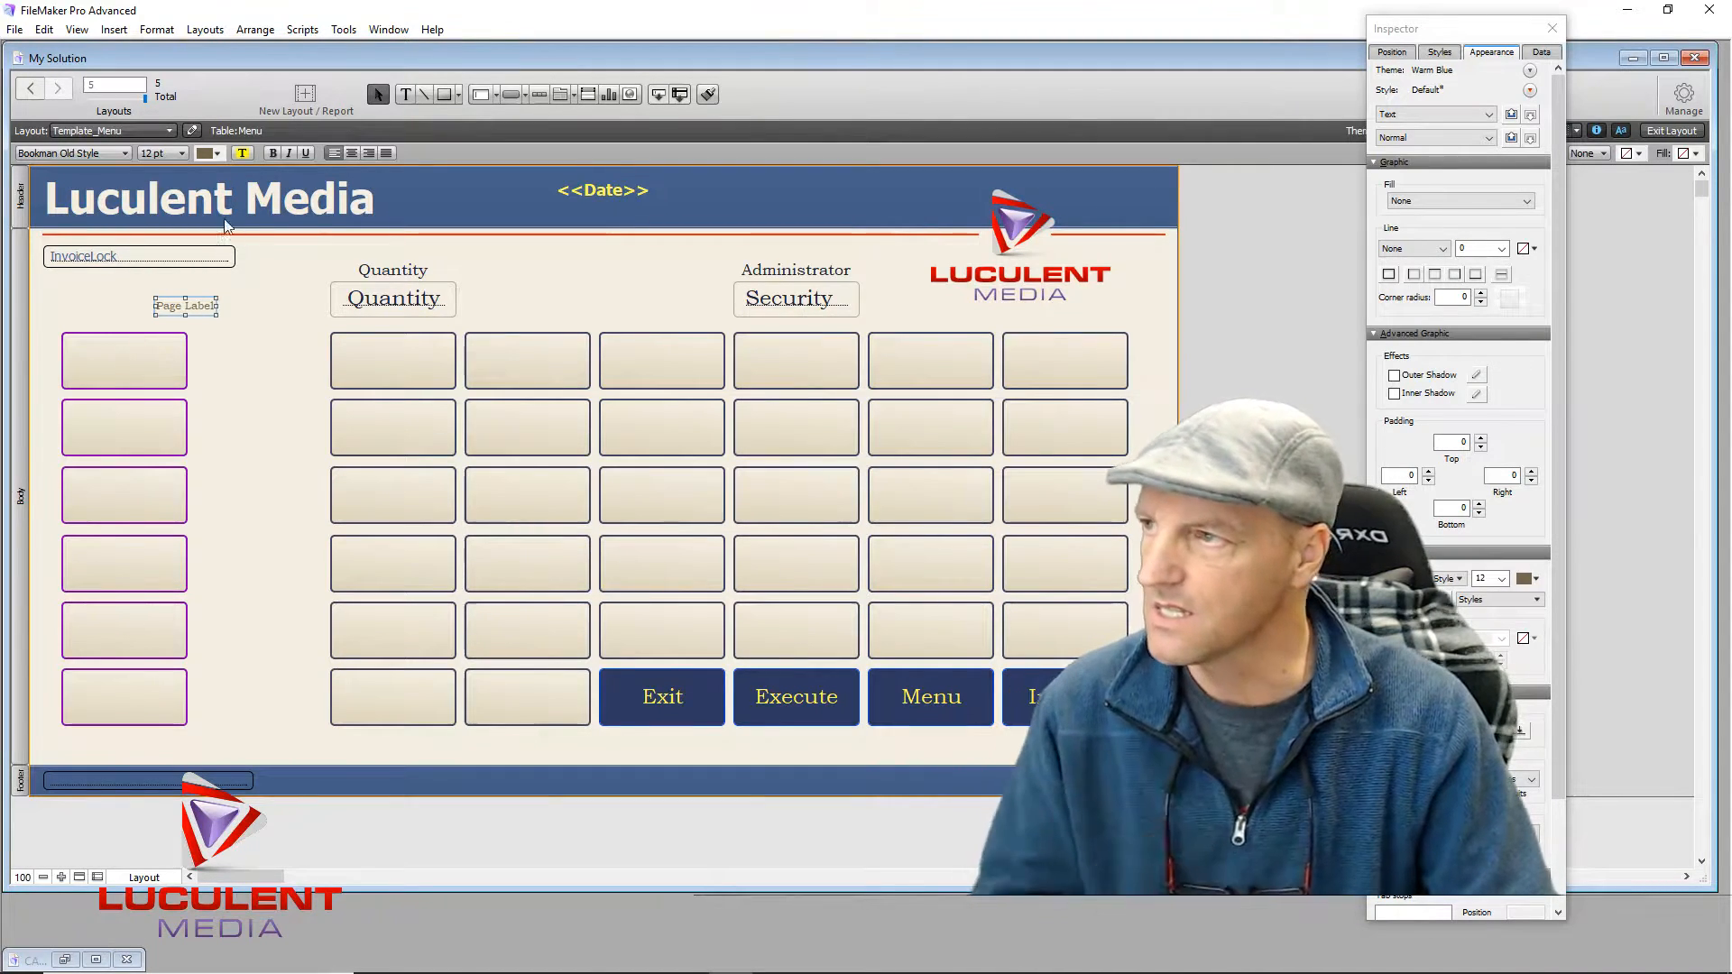
{"action": "left_click", "coordinate": [214, 155]}
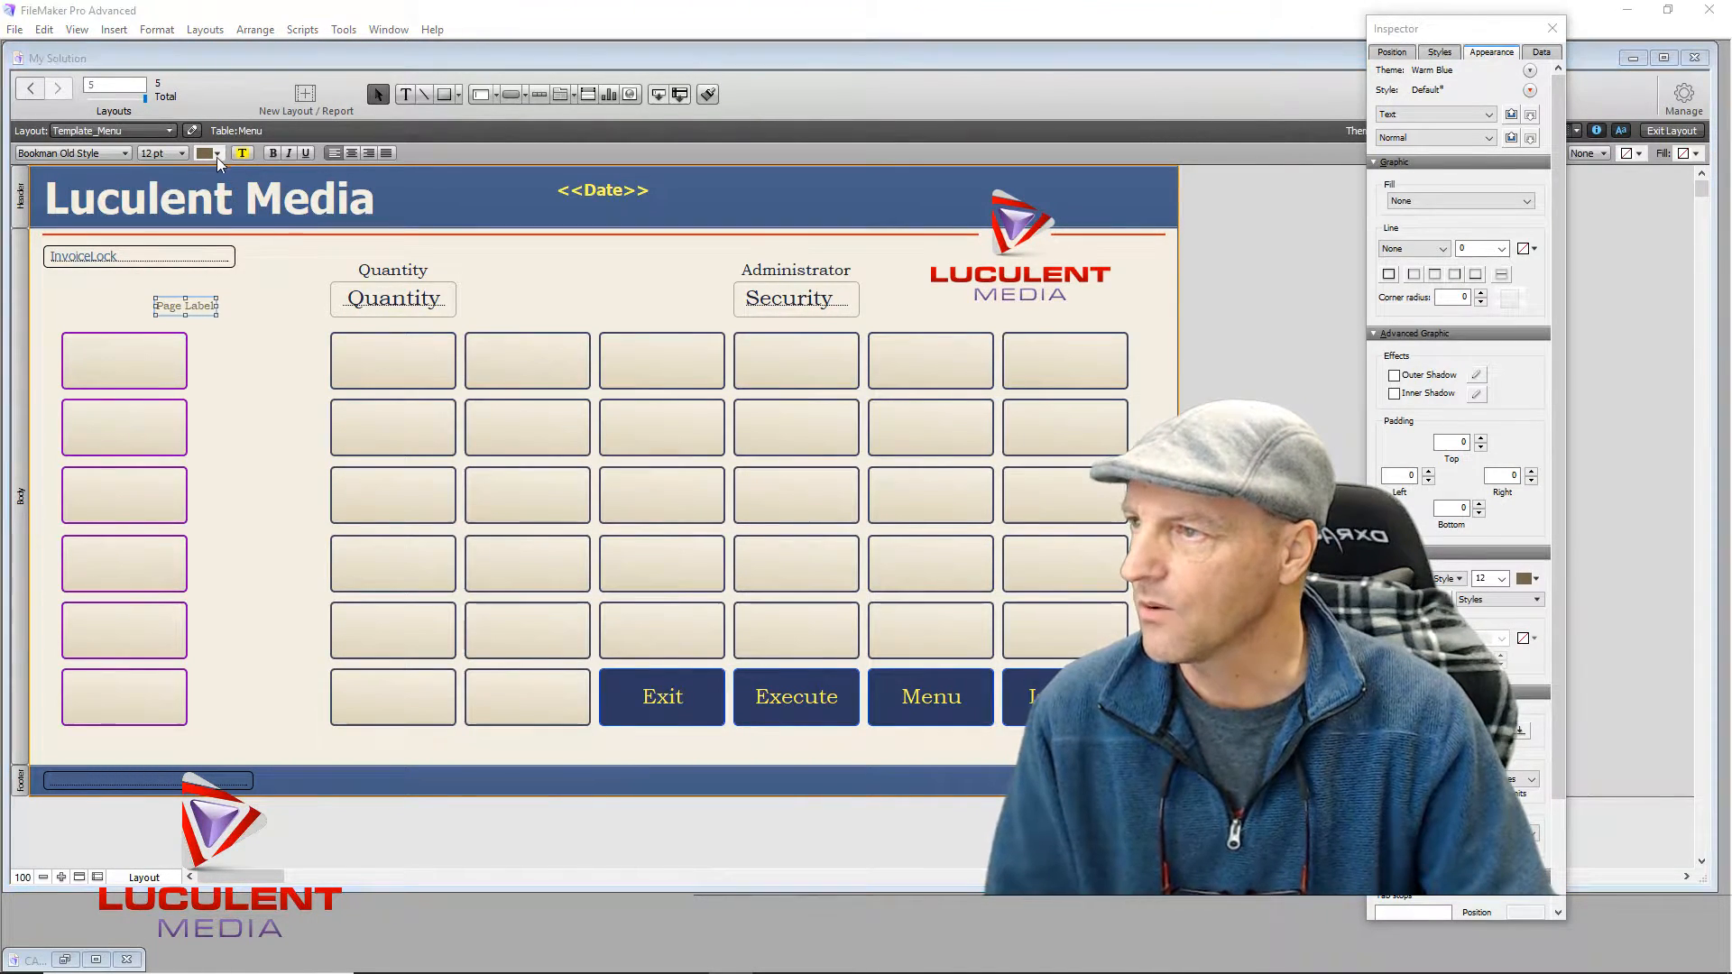
{"action": "left_click", "coordinate": [175, 152]}
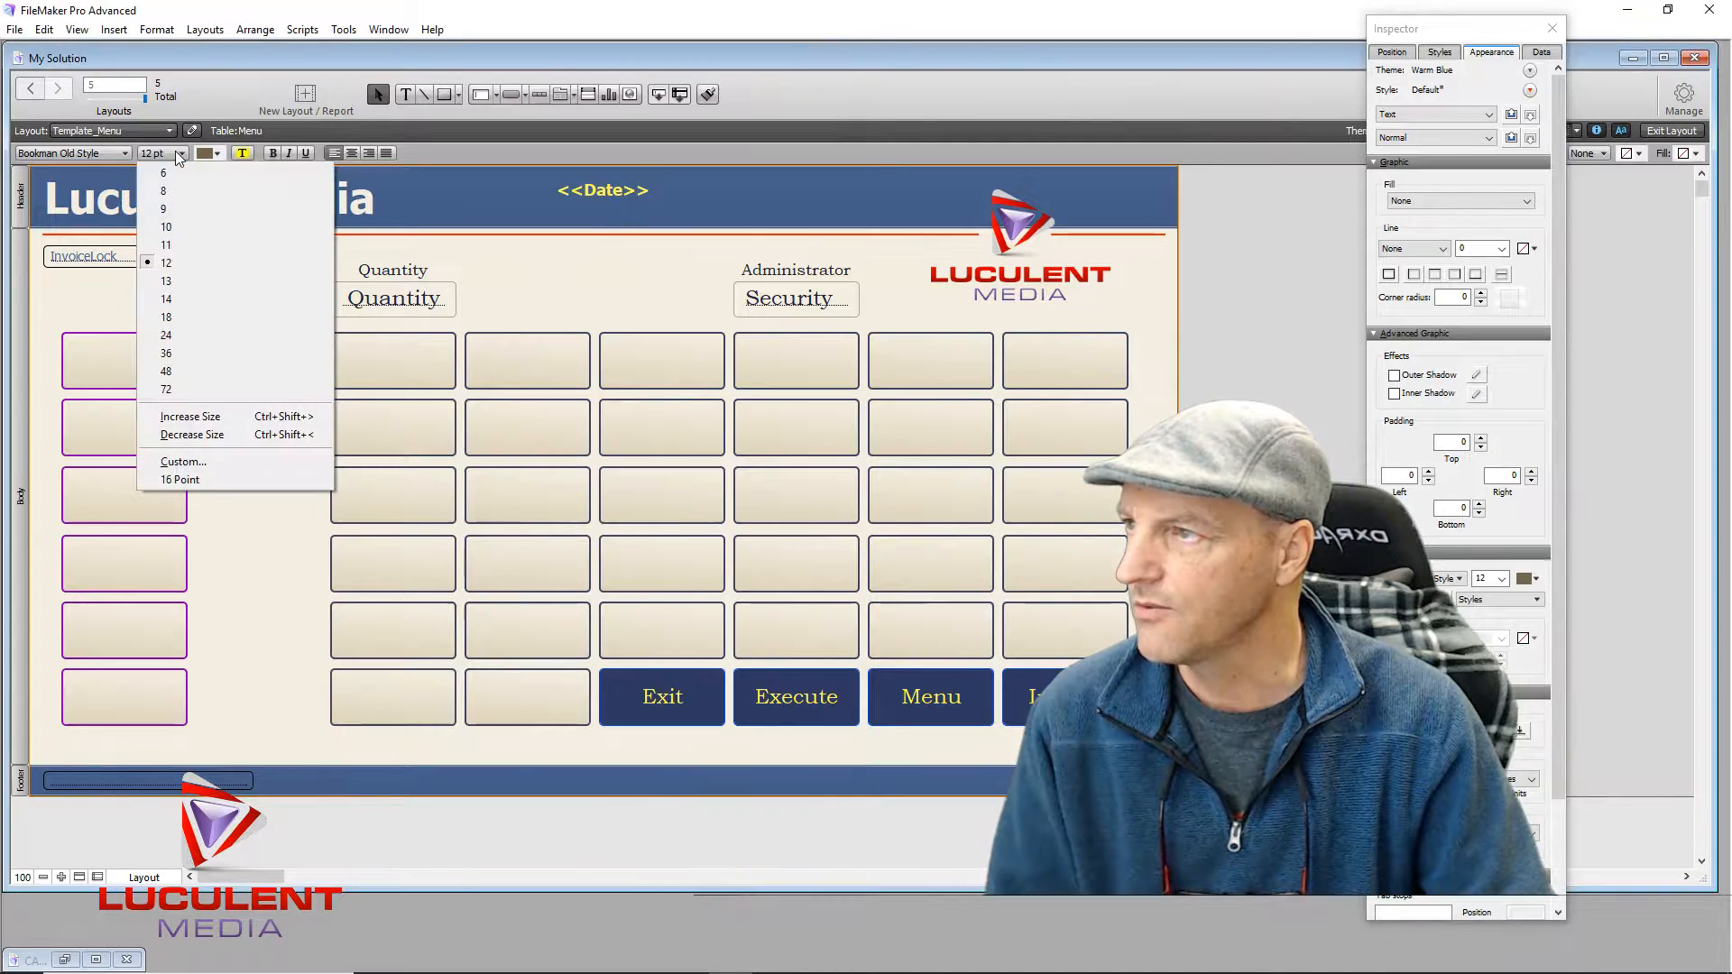
{"action": "left_click", "coordinate": [191, 334]}
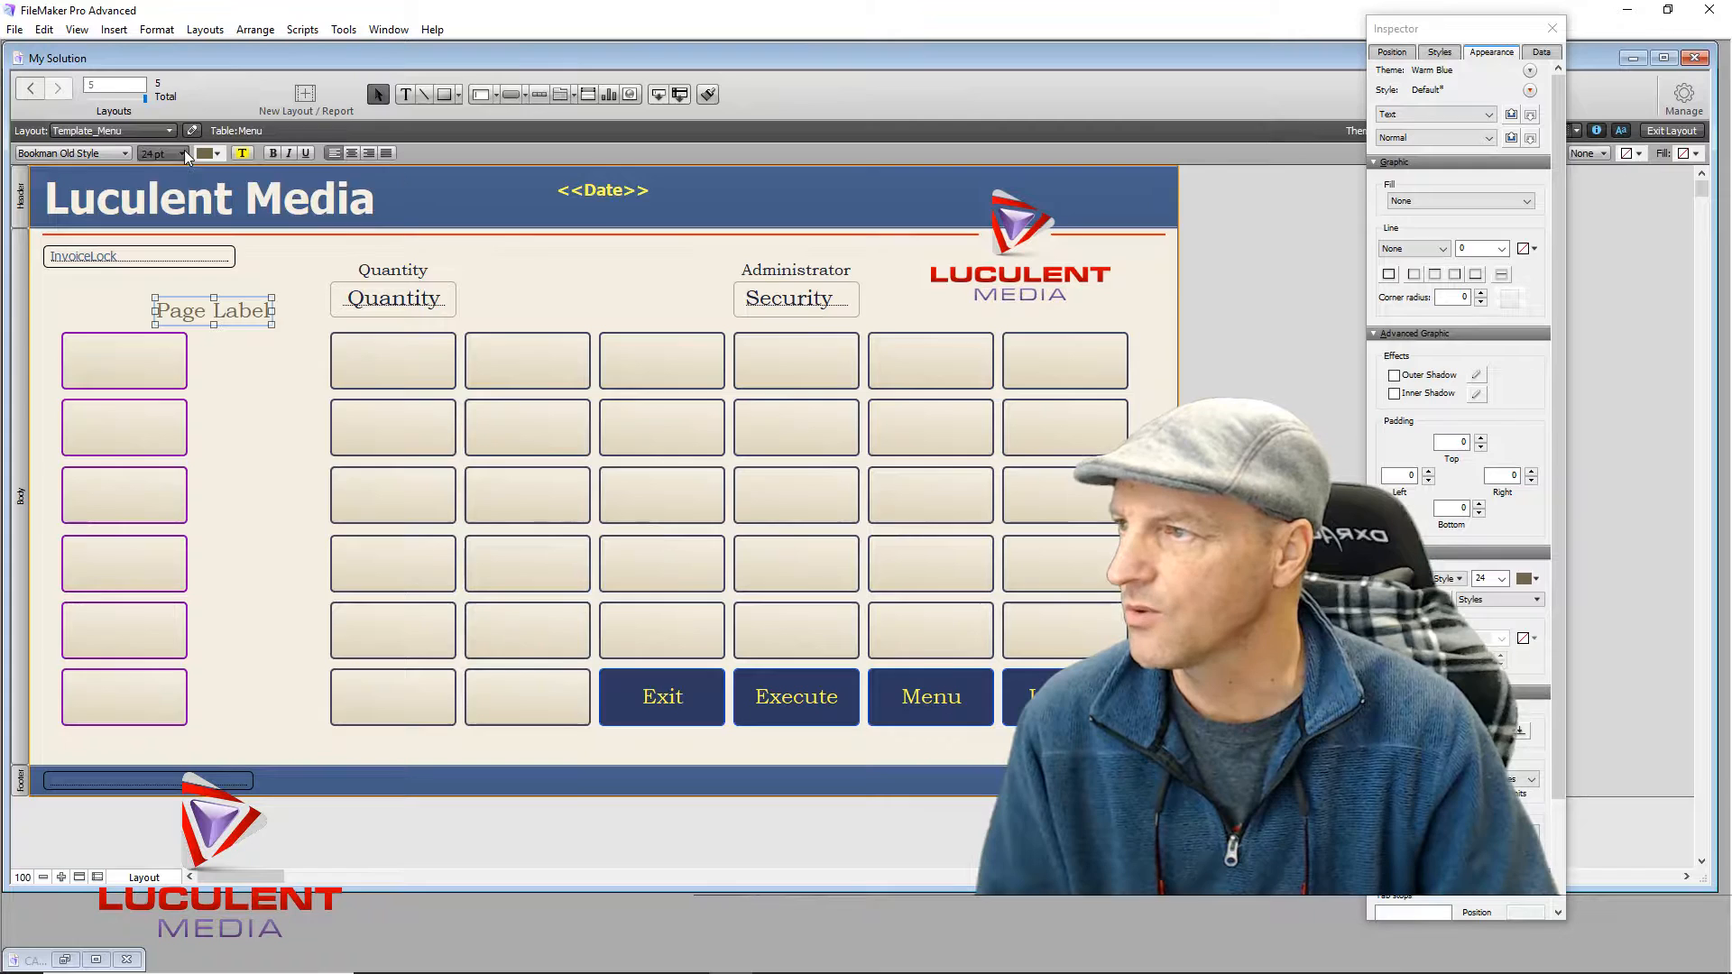
{"action": "left_click", "coordinate": [181, 152]}
{"action": "left_click", "coordinate": [184, 369]}
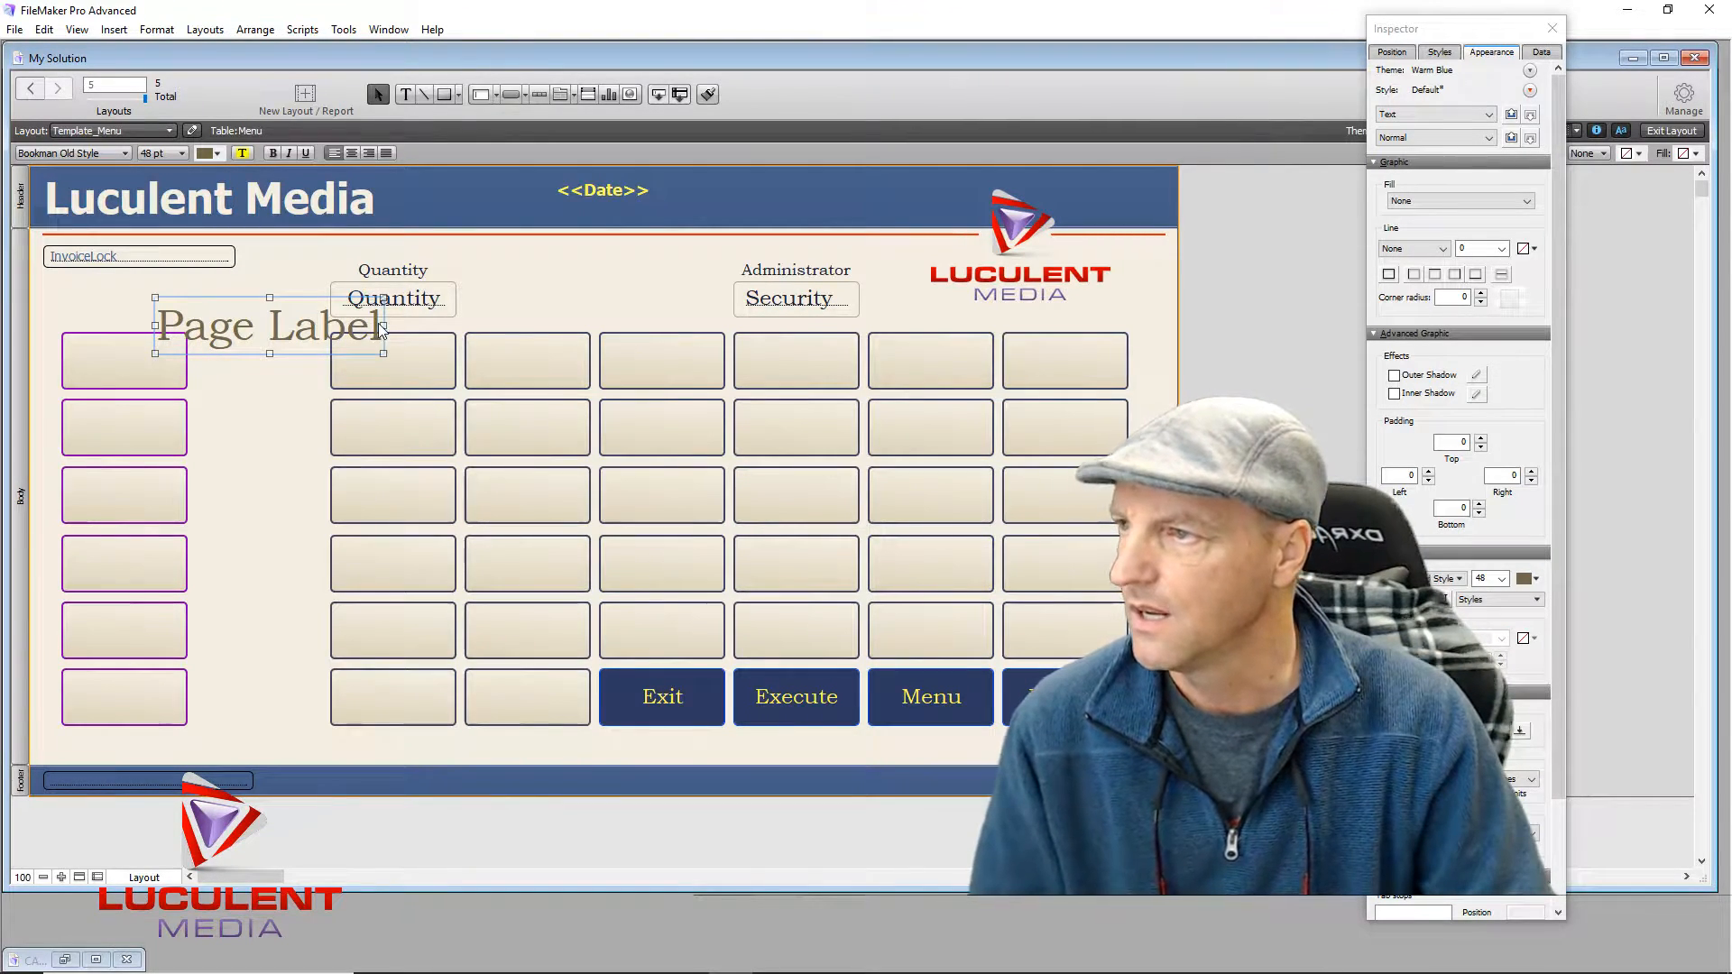
Step: Widen the Page Label text box to more than twice its width and rotate it three times so the text reads upward
{"action": "left_click_drag", "start_coordinate": [383, 325], "coordinate": [662, 324]}
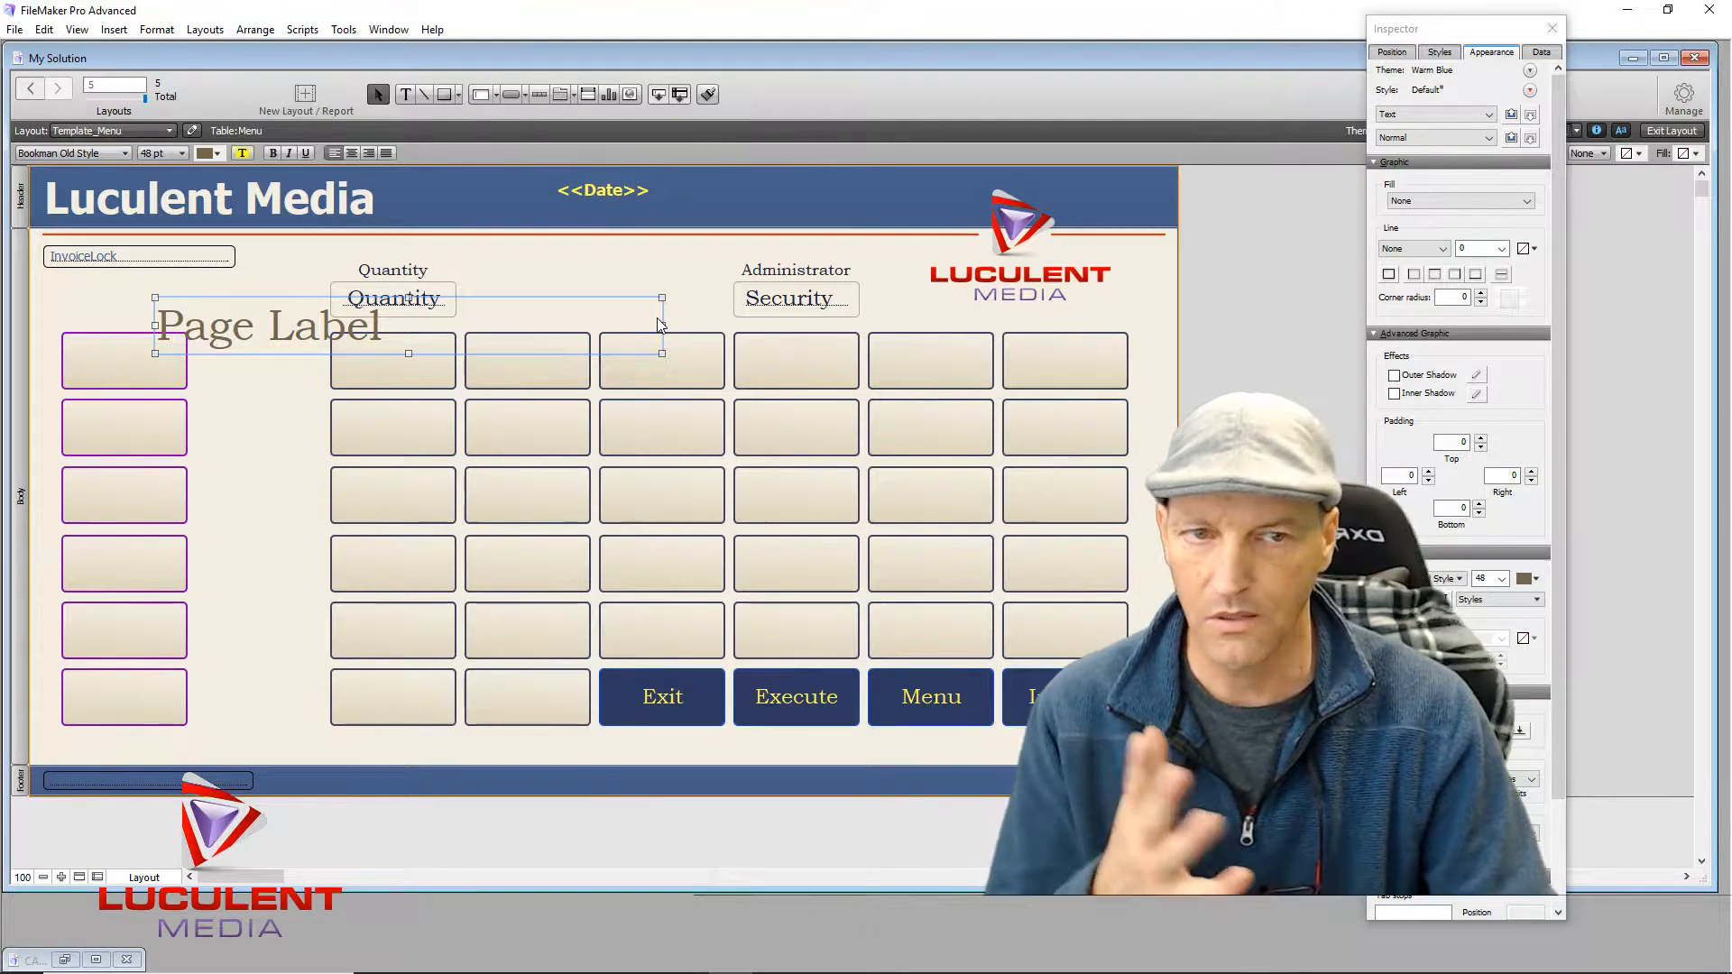
{"action": "right_click", "coordinate": [508, 322]}
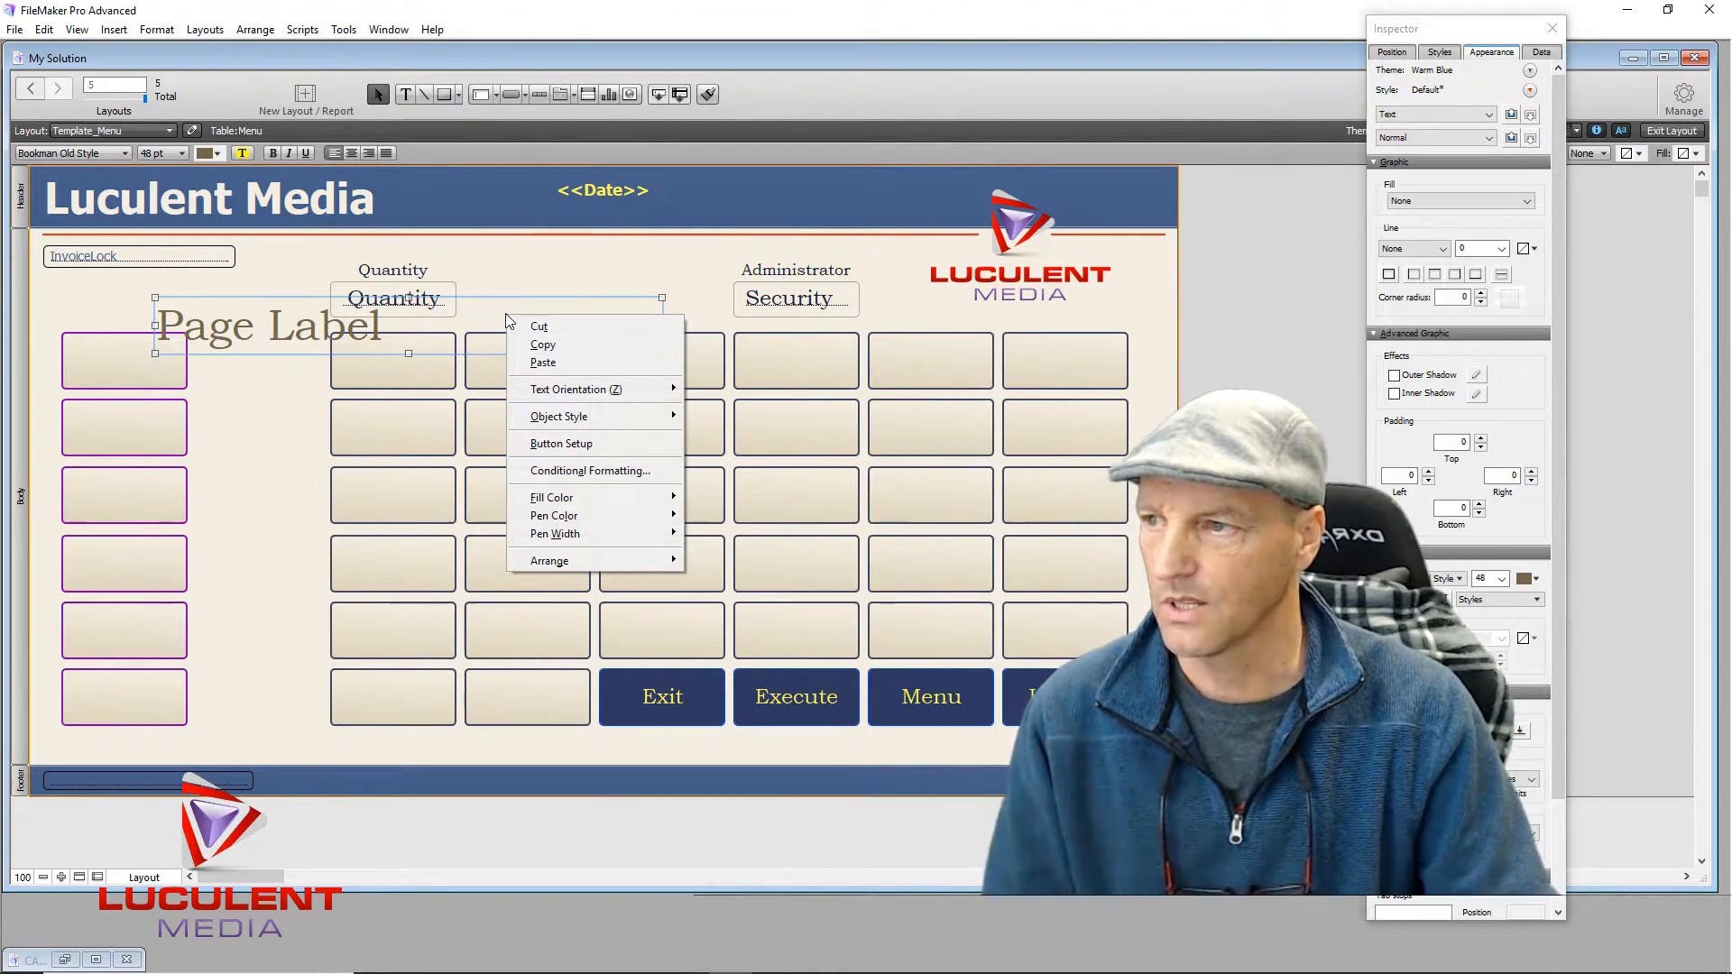
{"action": "mouse_move", "coordinate": [564, 559]}
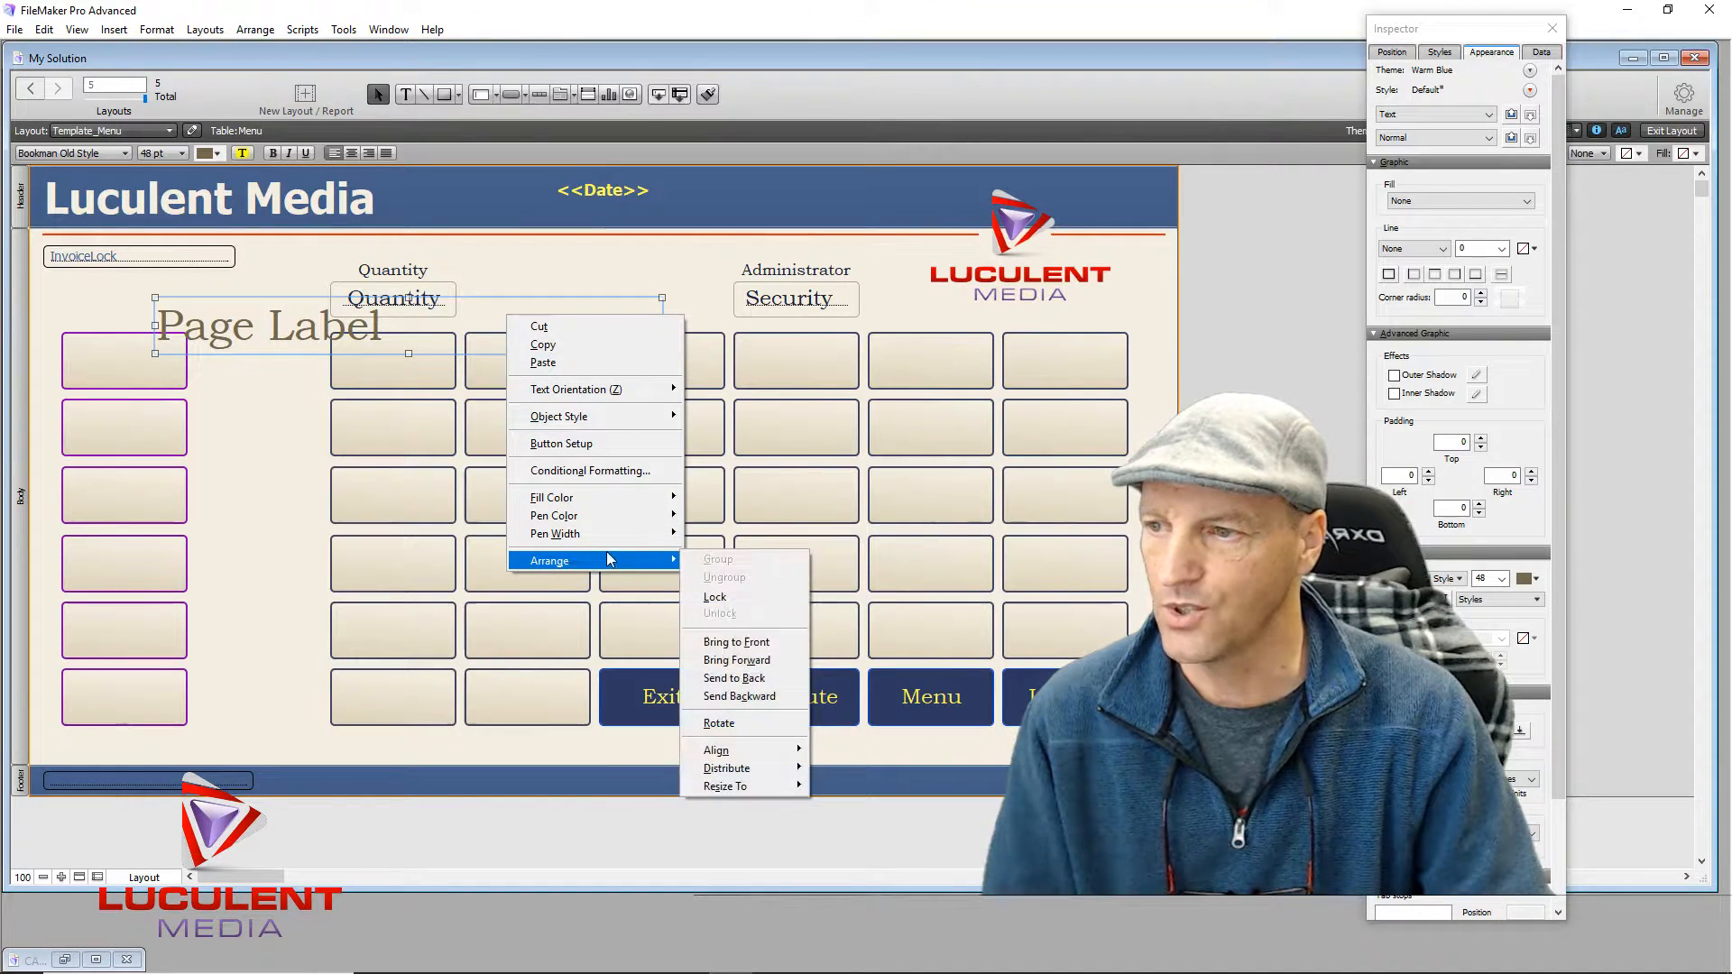
{"action": "left_click", "coordinate": [719, 724]}
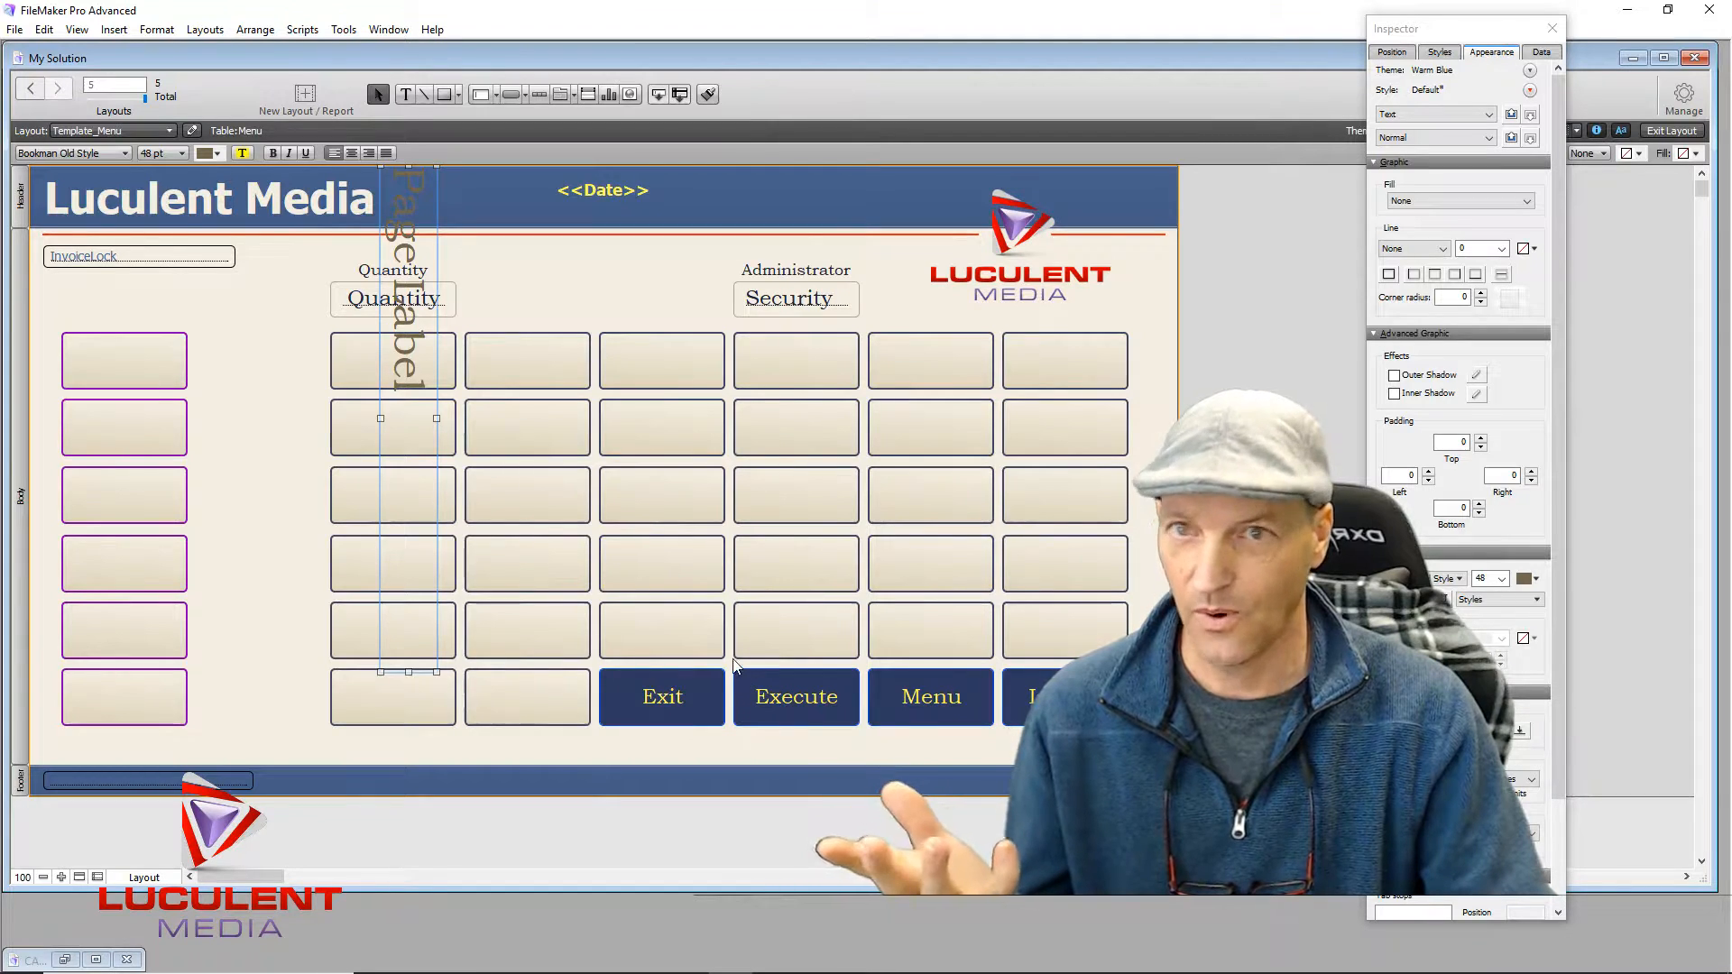
{"action": "right_click", "coordinate": [429, 239]}
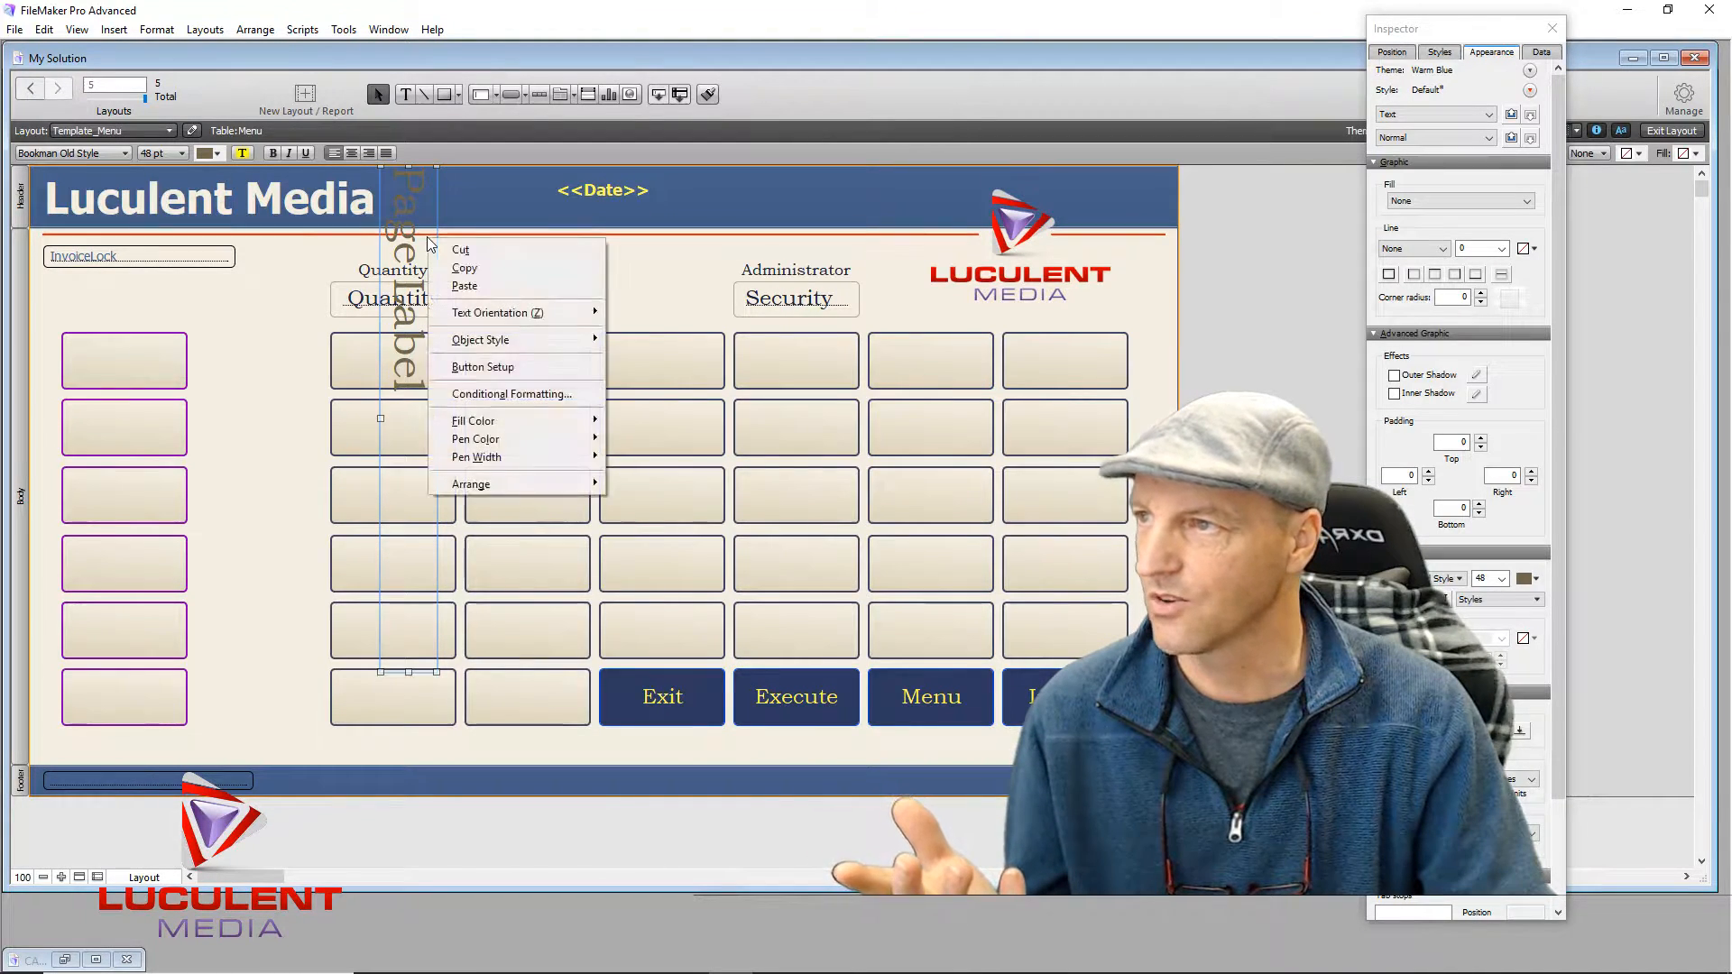
{"action": "mouse_move", "coordinate": [491, 485]}
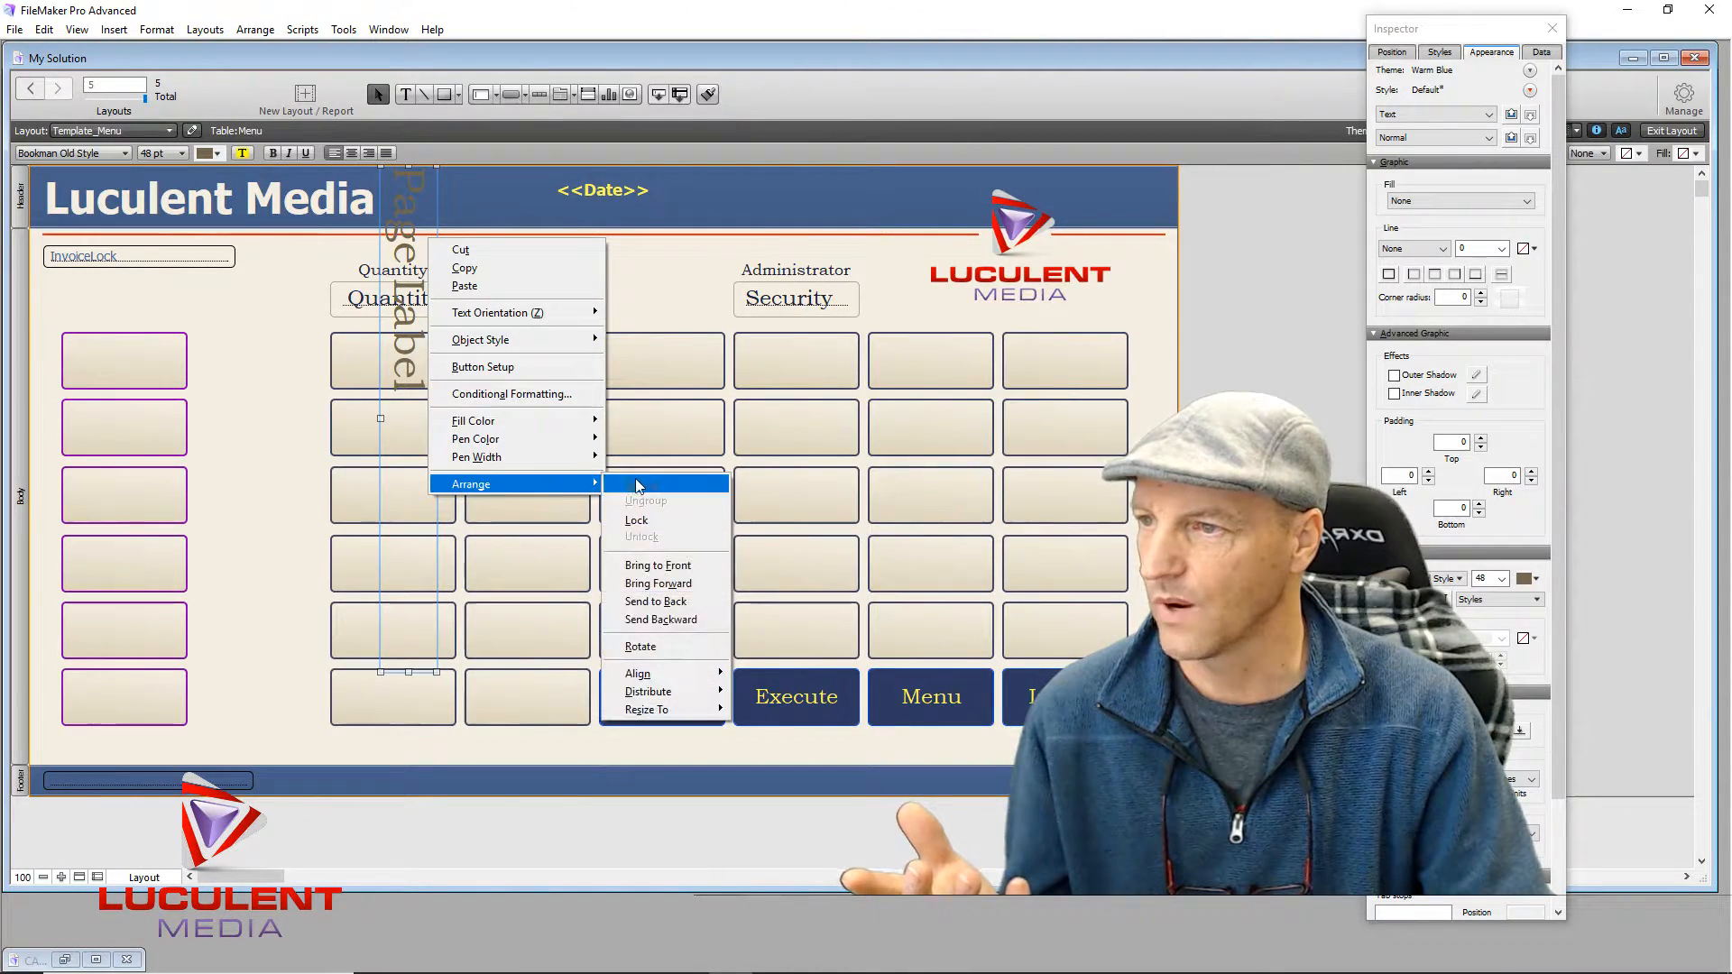
{"action": "left_click", "coordinate": [646, 645]}
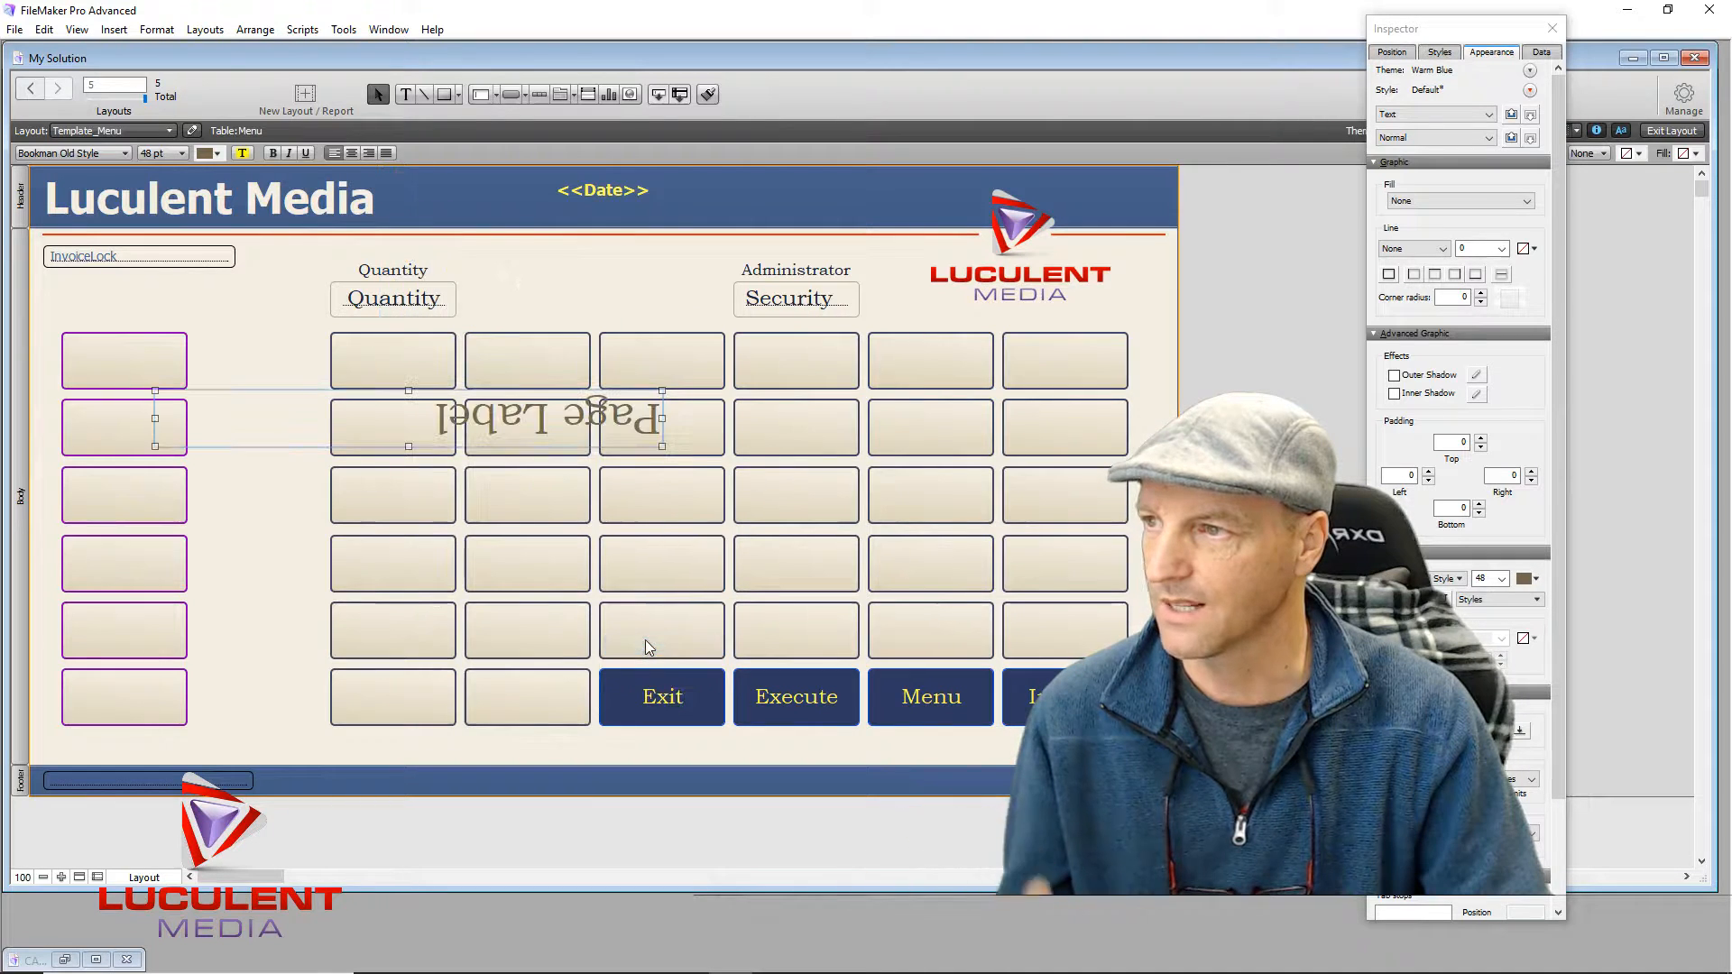
{"action": "right_click", "coordinate": [267, 433]}
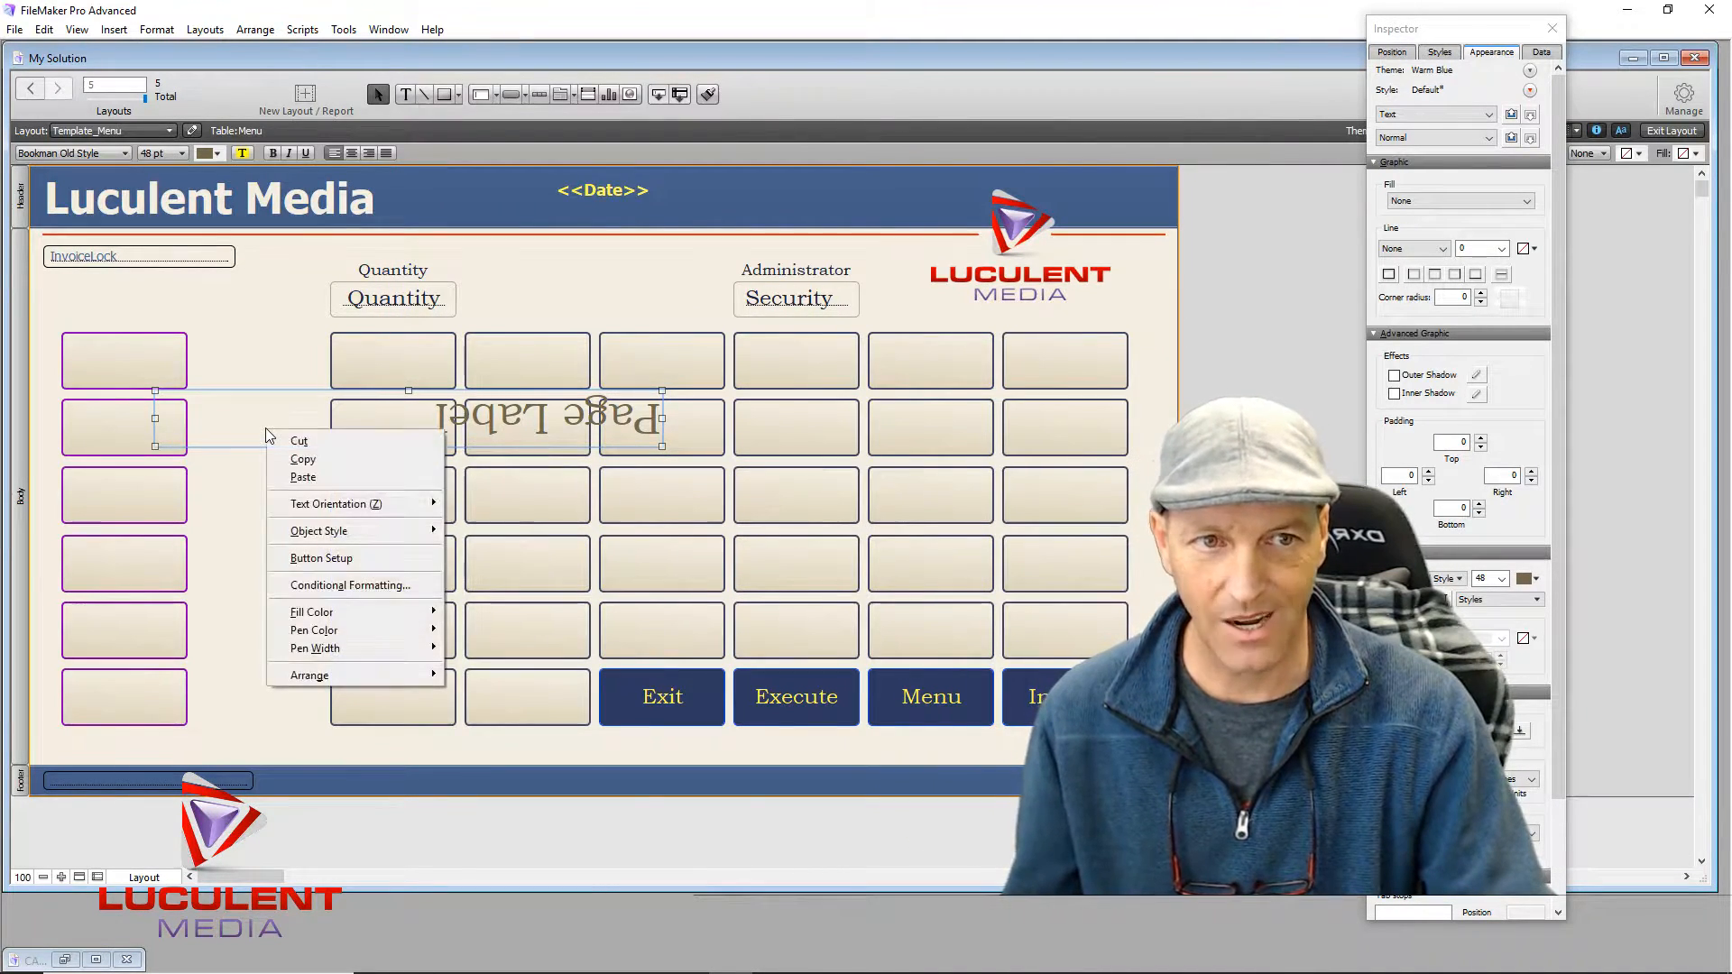
{"action": "mouse_move", "coordinate": [330, 678]}
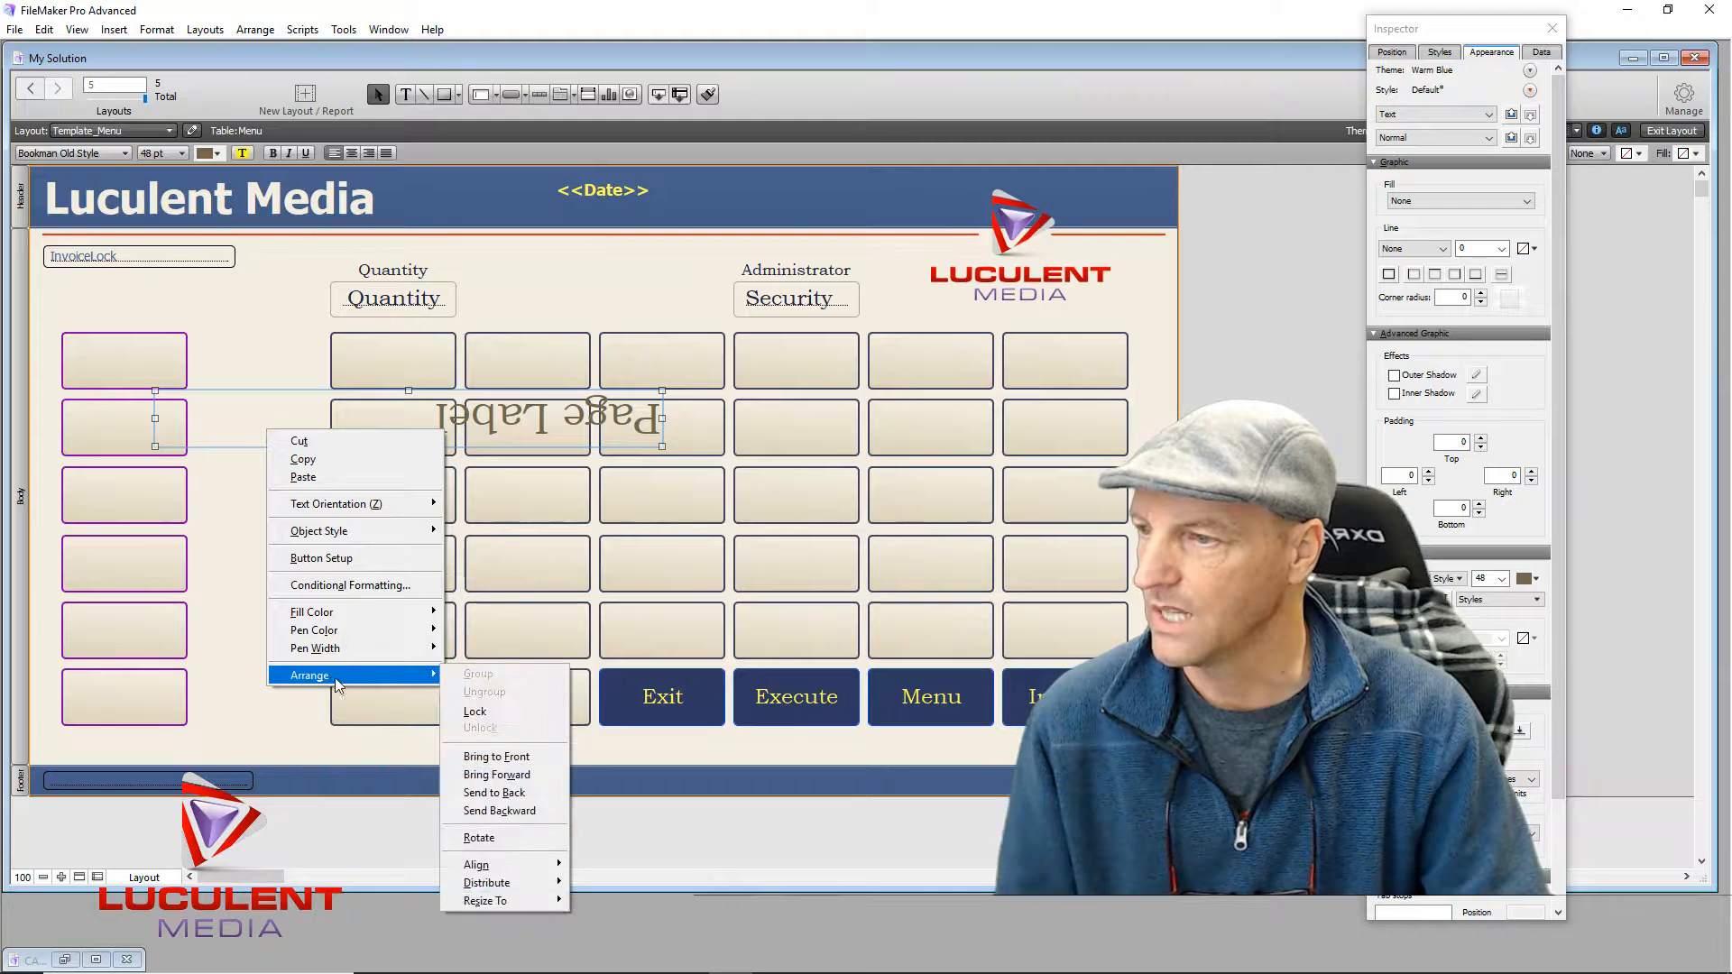
{"action": "left_click", "coordinate": [489, 836]}
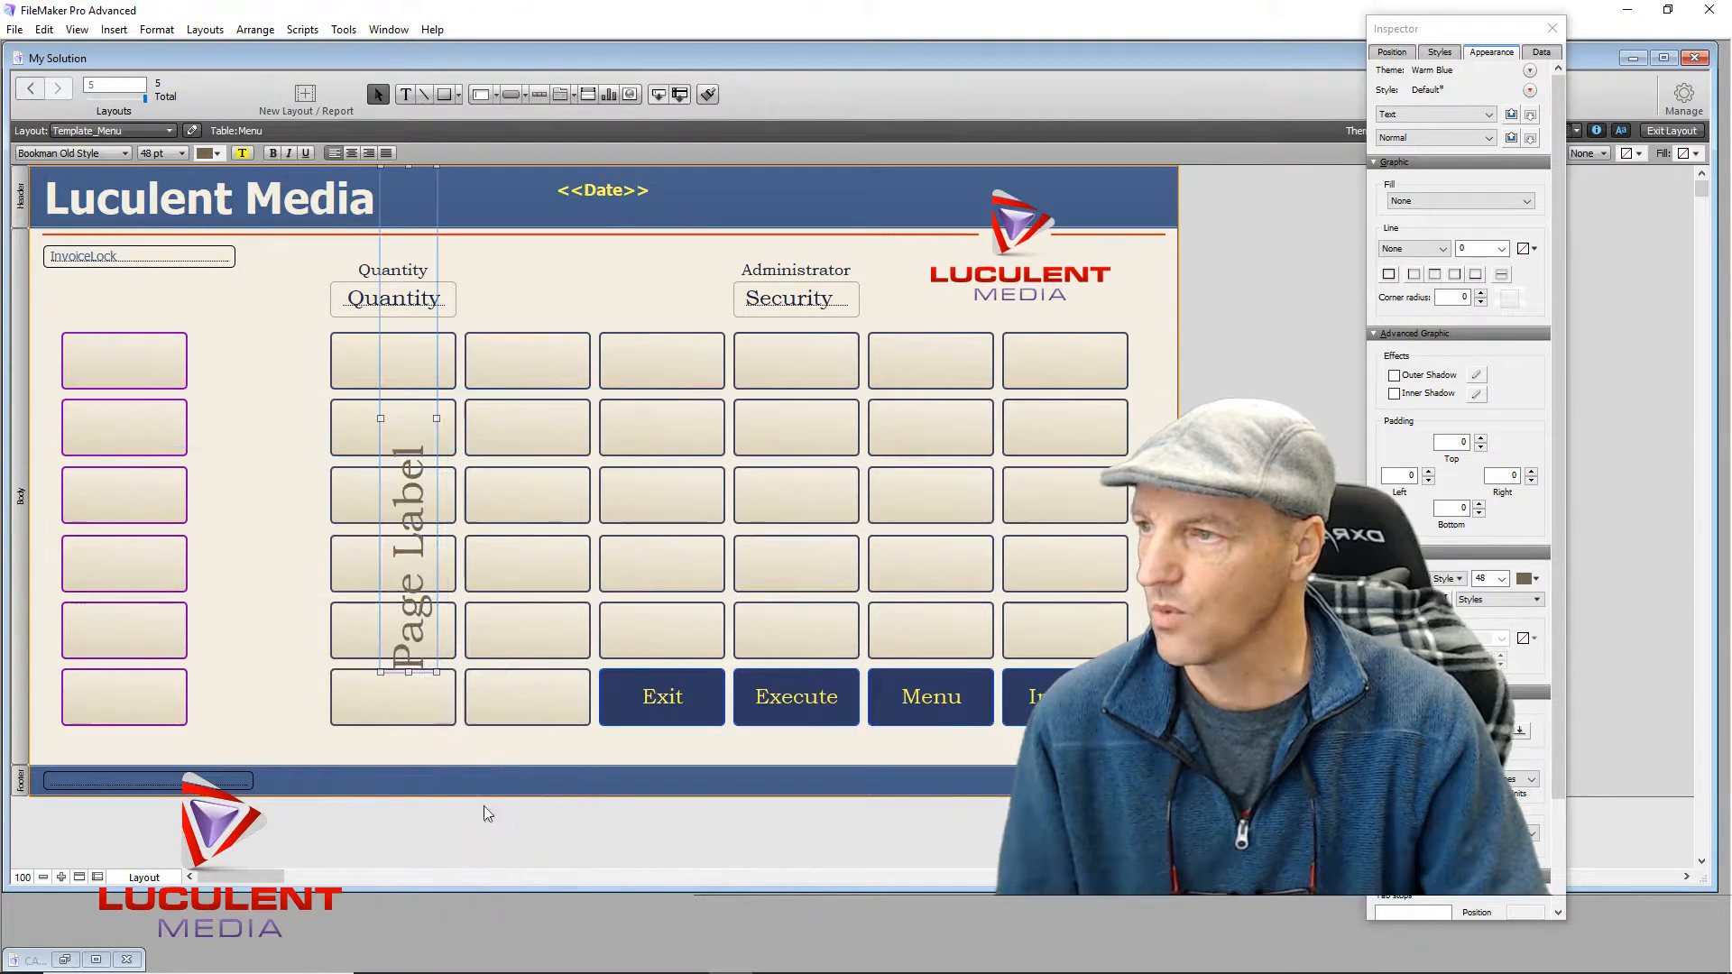
Step: Place the vertical Page Label in the gap between the purple-outlined buttons and the main button grid, then deselect it
{"action": "left_click_drag", "start_coordinate": [434, 252], "coordinate": [279, 302]}
{"action": "mouse_move", "coordinate": [259, 220]}
{"action": "left_mouse_down"}
{"action": "mouse_move", "coordinate": [262, 285]}
{"action": "mouse_move", "coordinate": [264, 245]}
{"action": "left_mouse_up"}
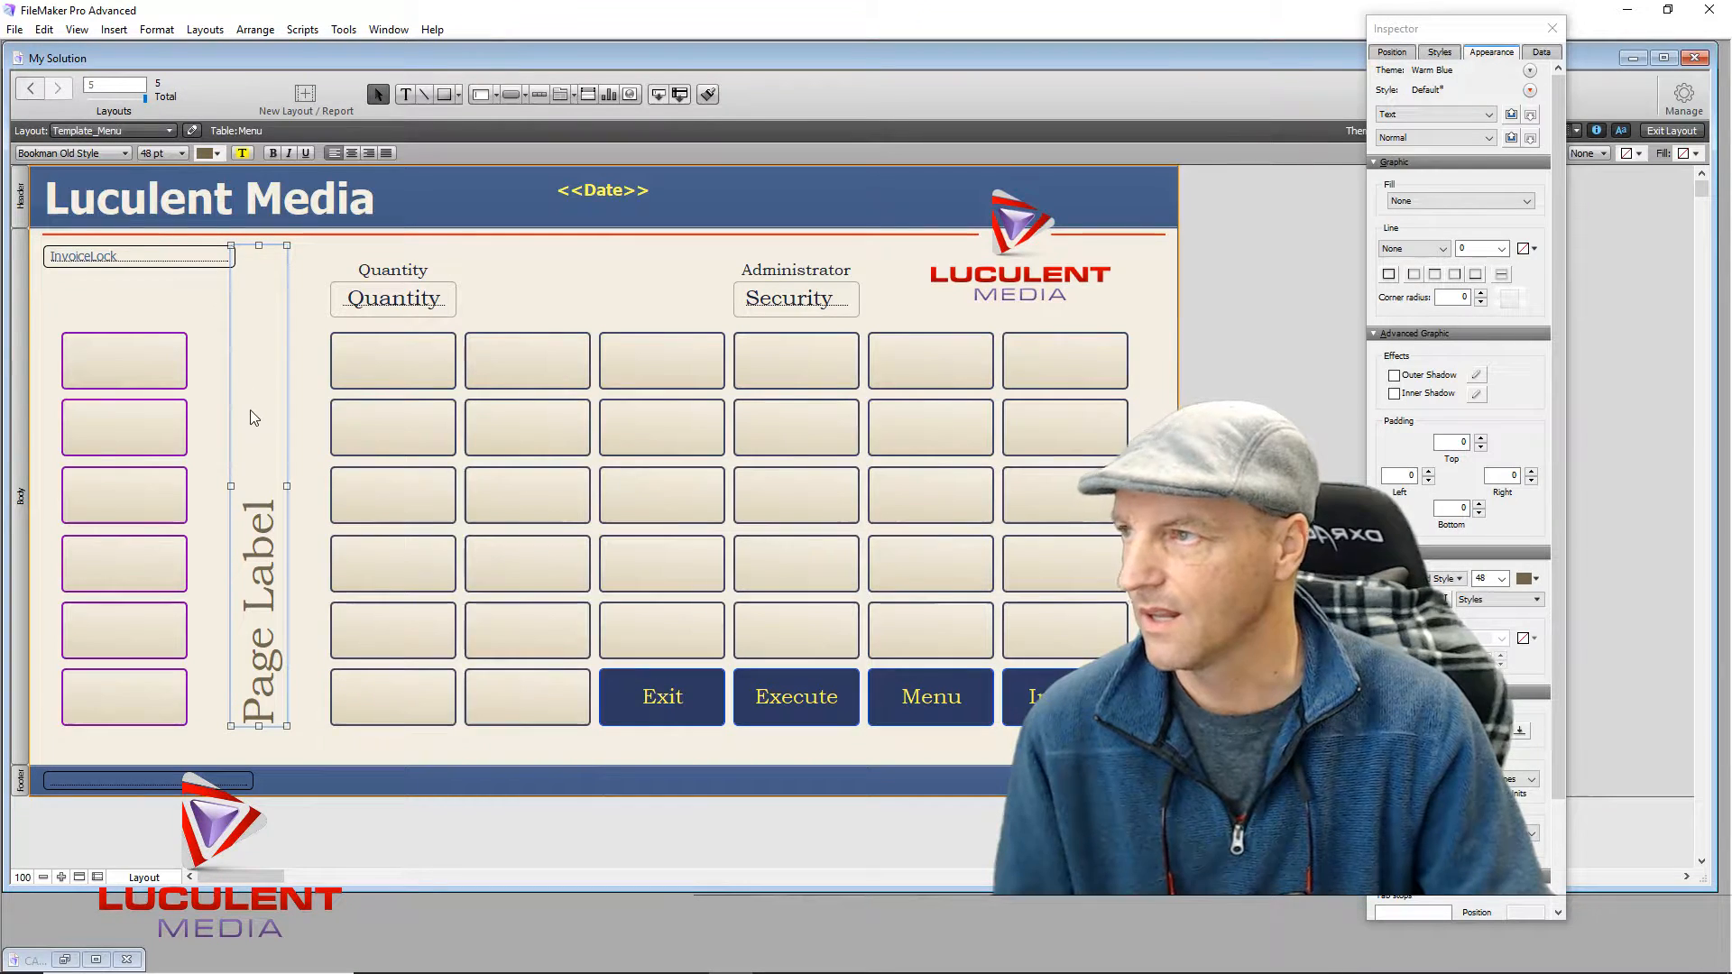
{"action": "left_click", "coordinate": [209, 326]}
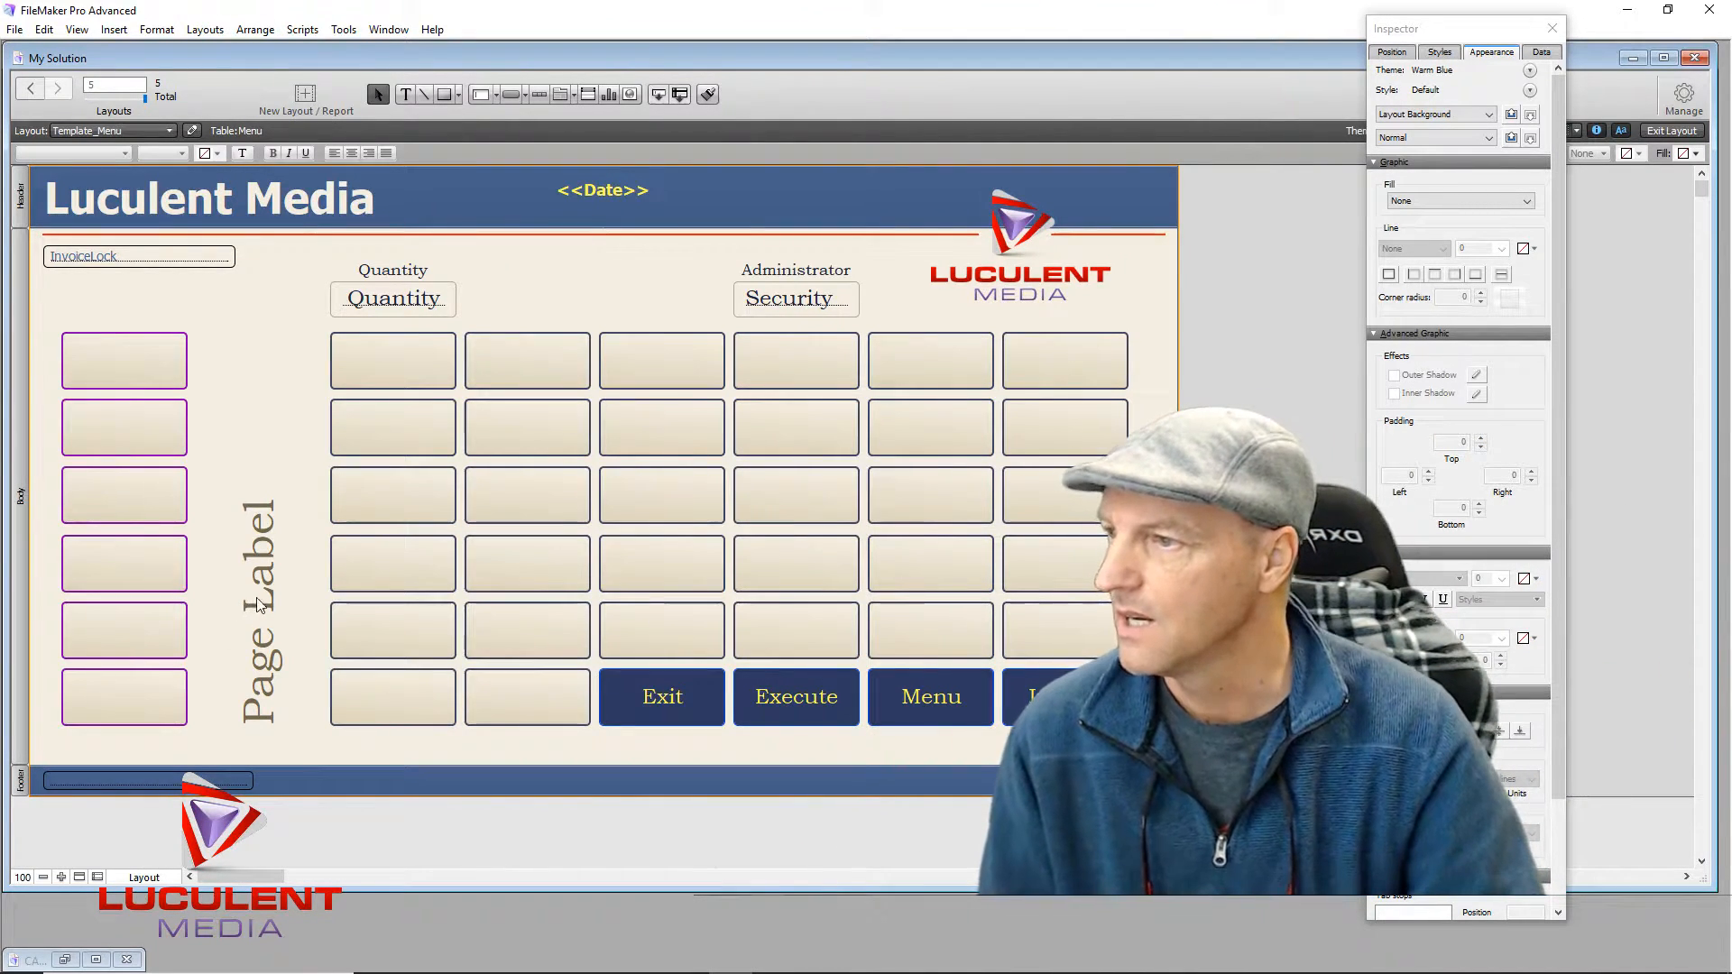
Step: Move the Page Label aside onto the button grid and shift all six purple-outlined buttons right, closer to the grid
{"action": "left_click", "coordinate": [260, 603]}
{"action": "left_click_drag", "start_coordinate": [267, 594], "coordinate": [544, 604]}
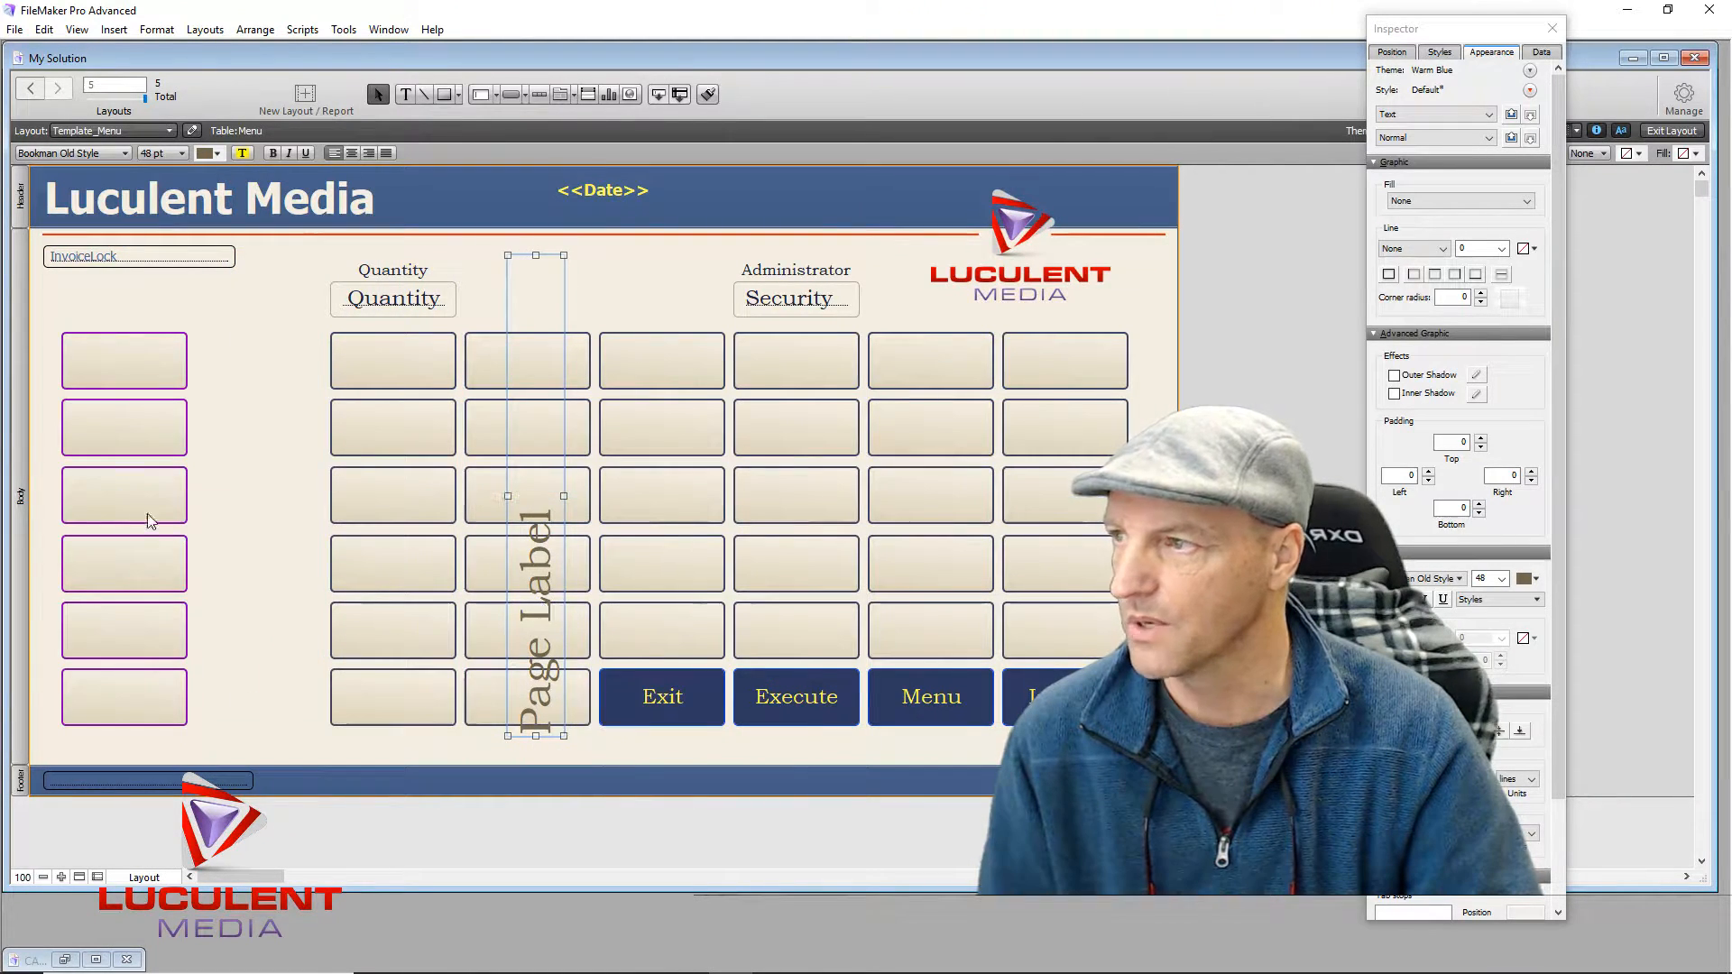
{"action": "left_click_drag", "start_coordinate": [122, 309], "coordinate": [159, 747]}
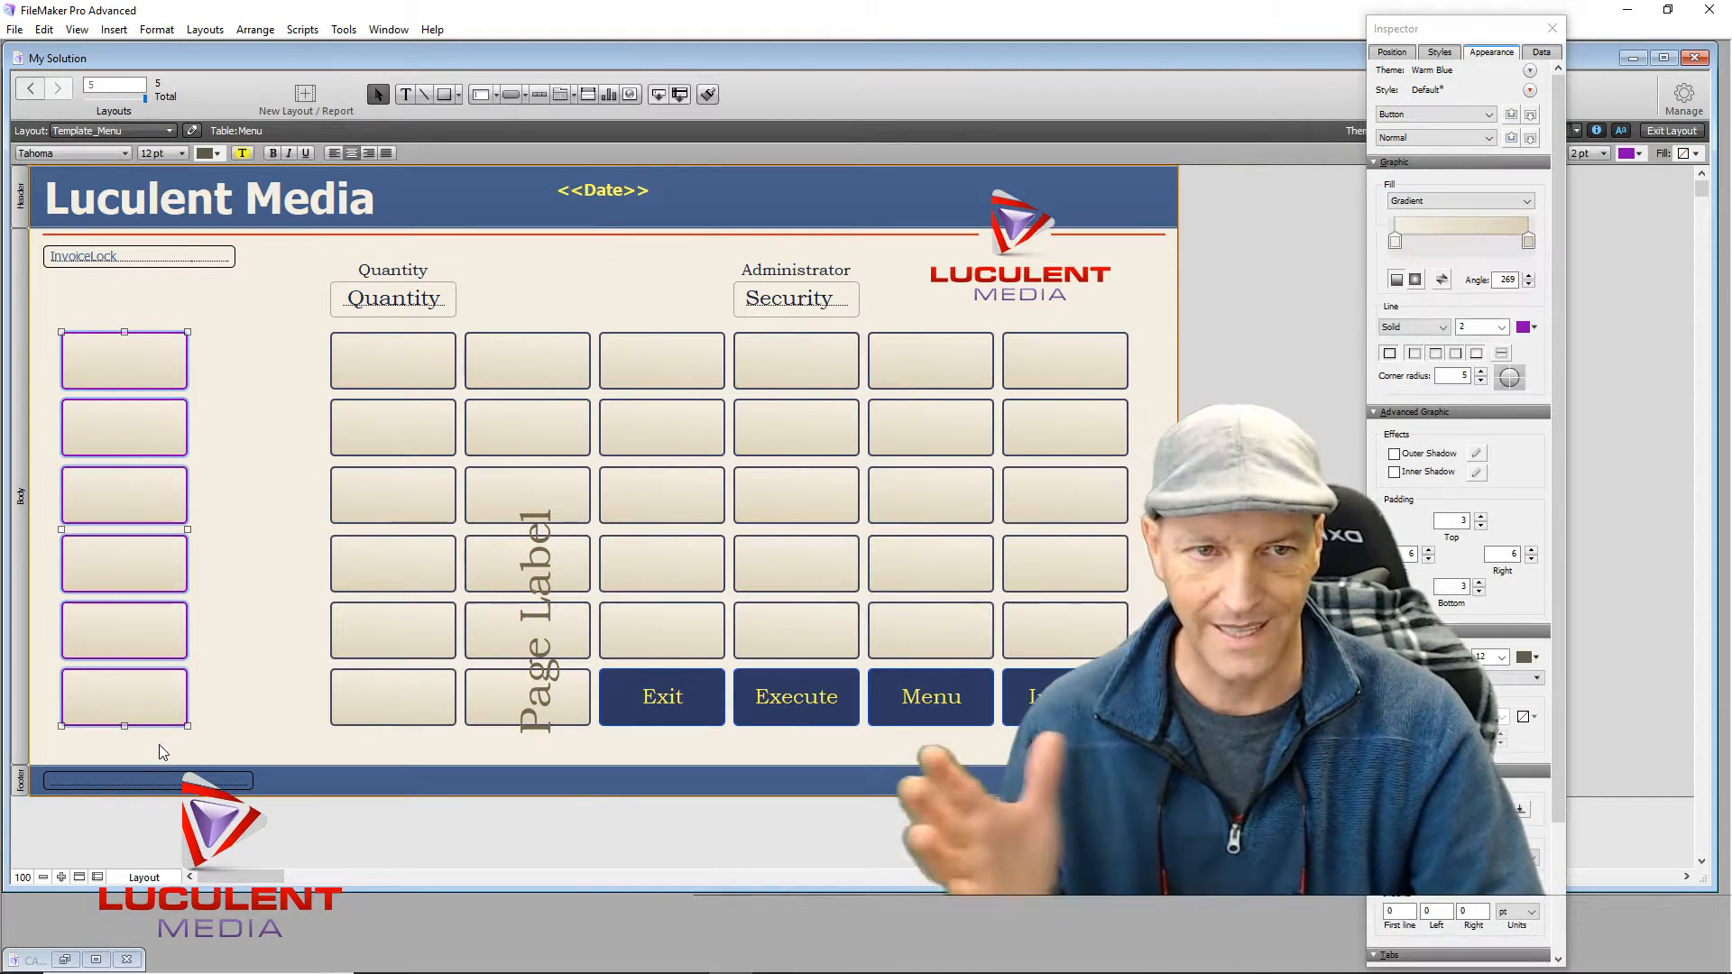
{"action": "left_click_drag", "start_coordinate": [132, 425], "coordinate": [216, 422]}
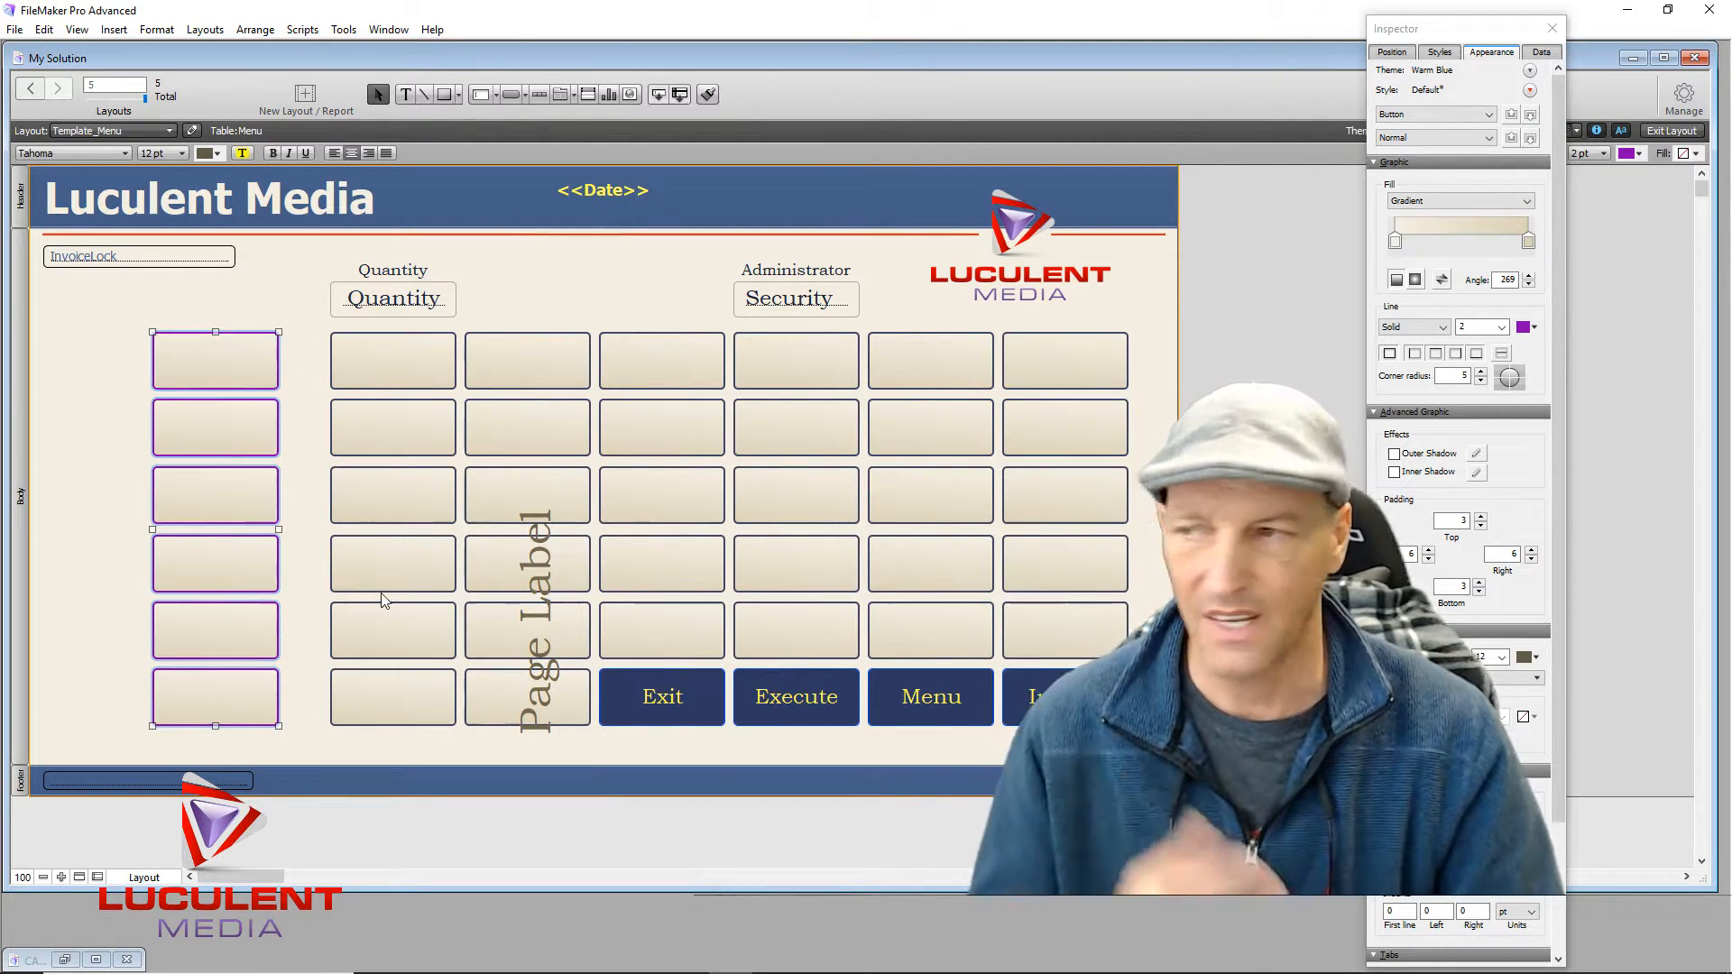
Step: Move the vertical Page Label to the left edge of the body, beside the purple-outlined buttons, and deselect it
{"action": "left_click", "coordinate": [550, 283]}
{"action": "left_click_drag", "start_coordinate": [550, 283], "coordinate": [84, 274]}
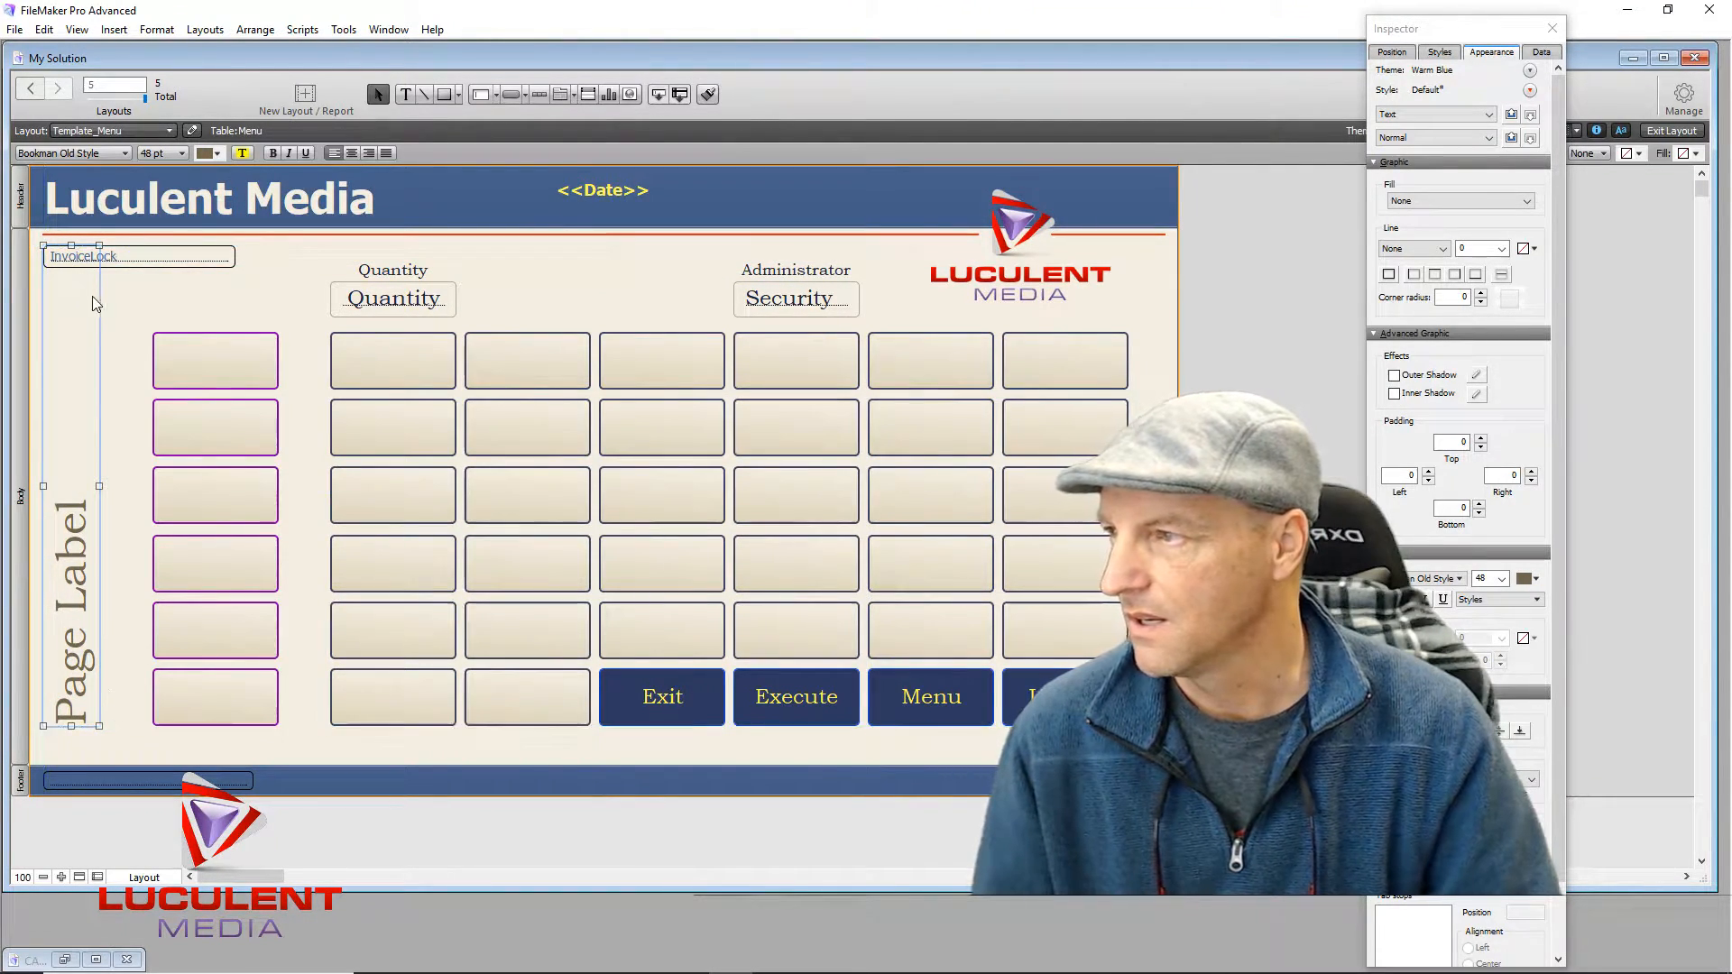
{"action": "left_click", "coordinate": [77, 273]}
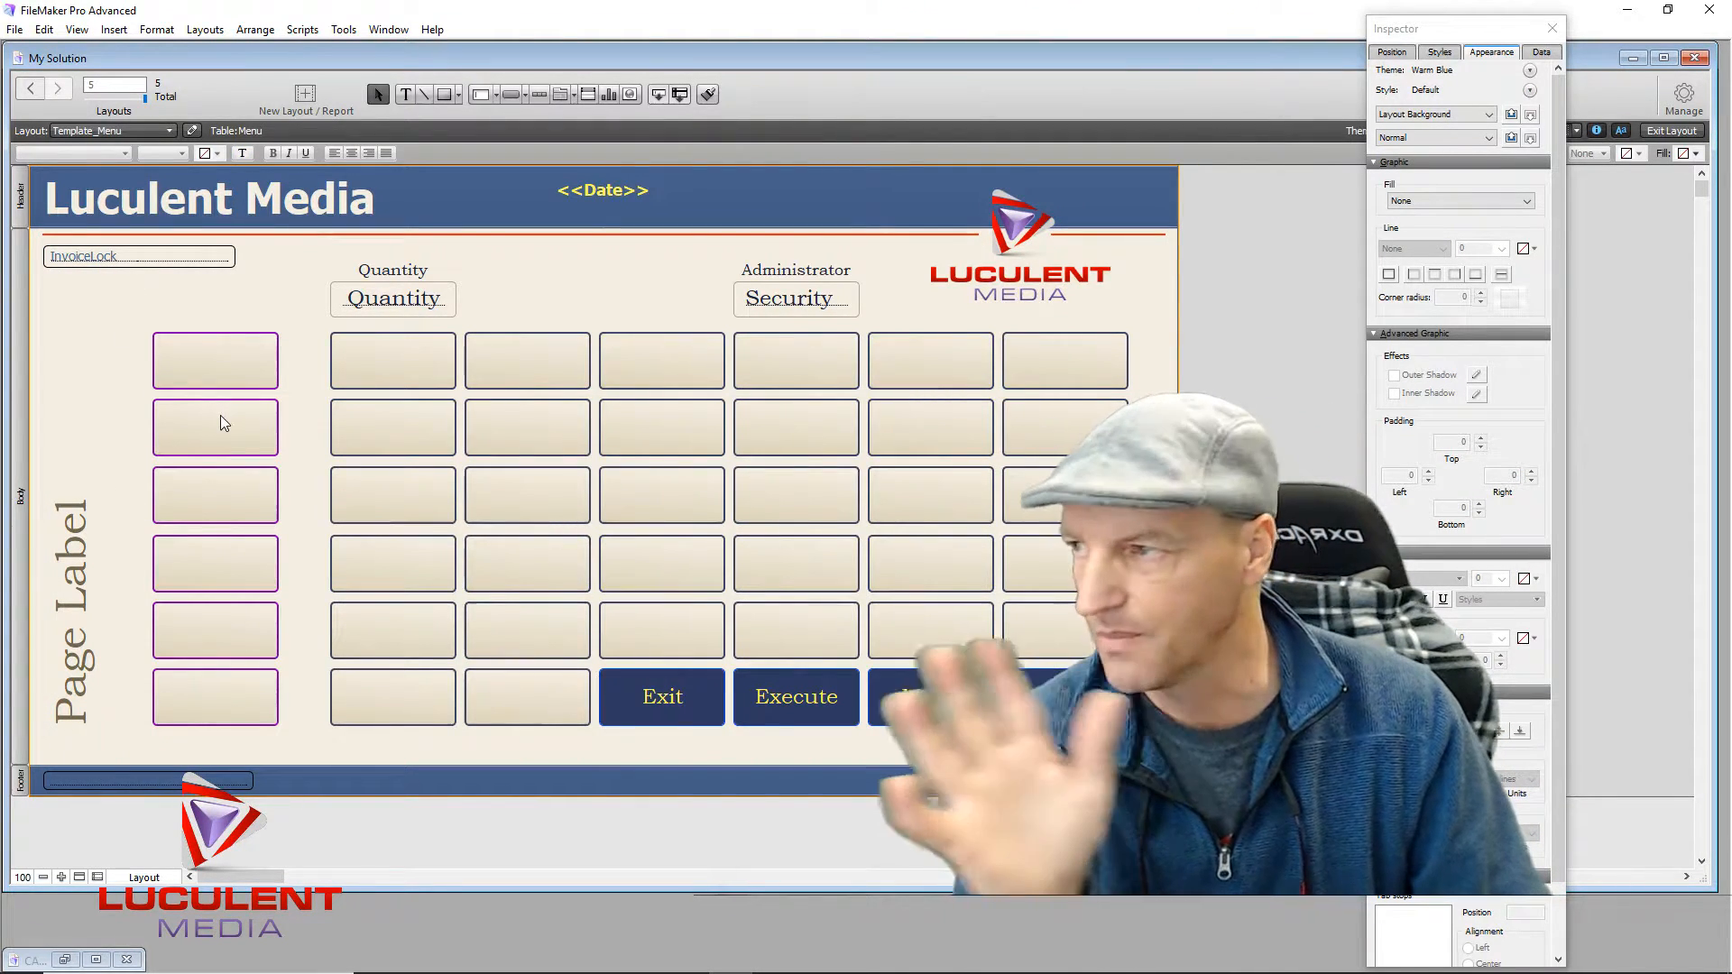
Step: Change the vertical label's text to "Layout Label"
{"action": "left_click", "coordinate": [75, 511]}
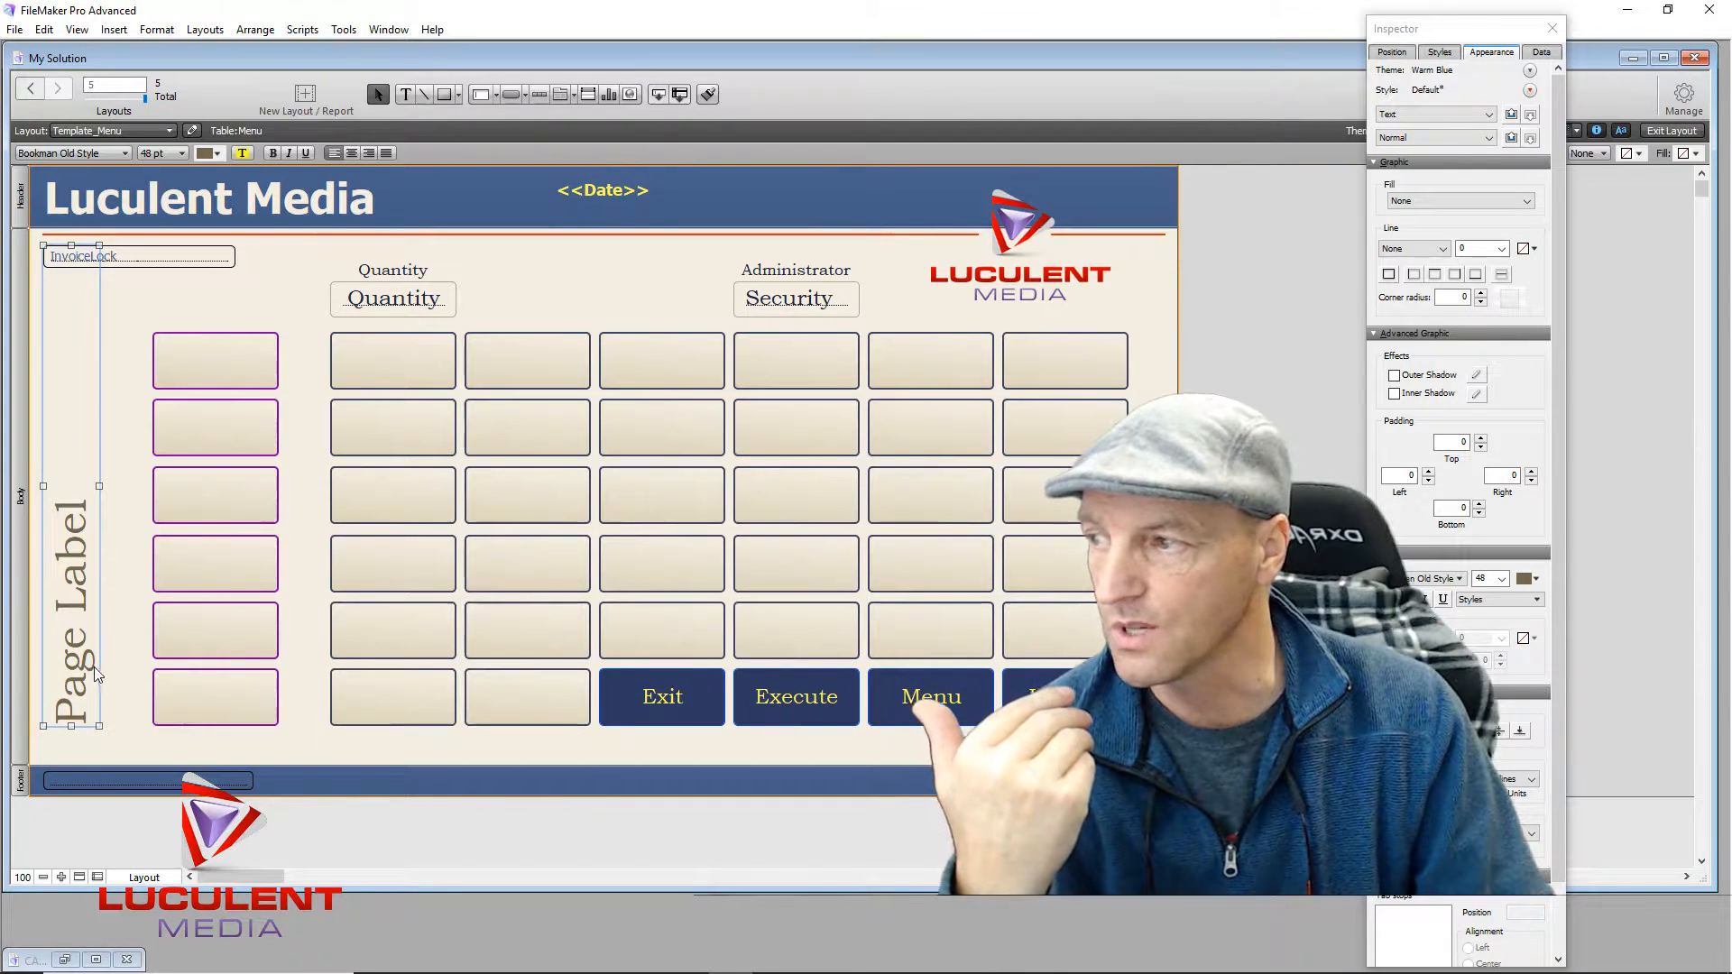
{"action": "key", "text": "ctrl+alt+r"}
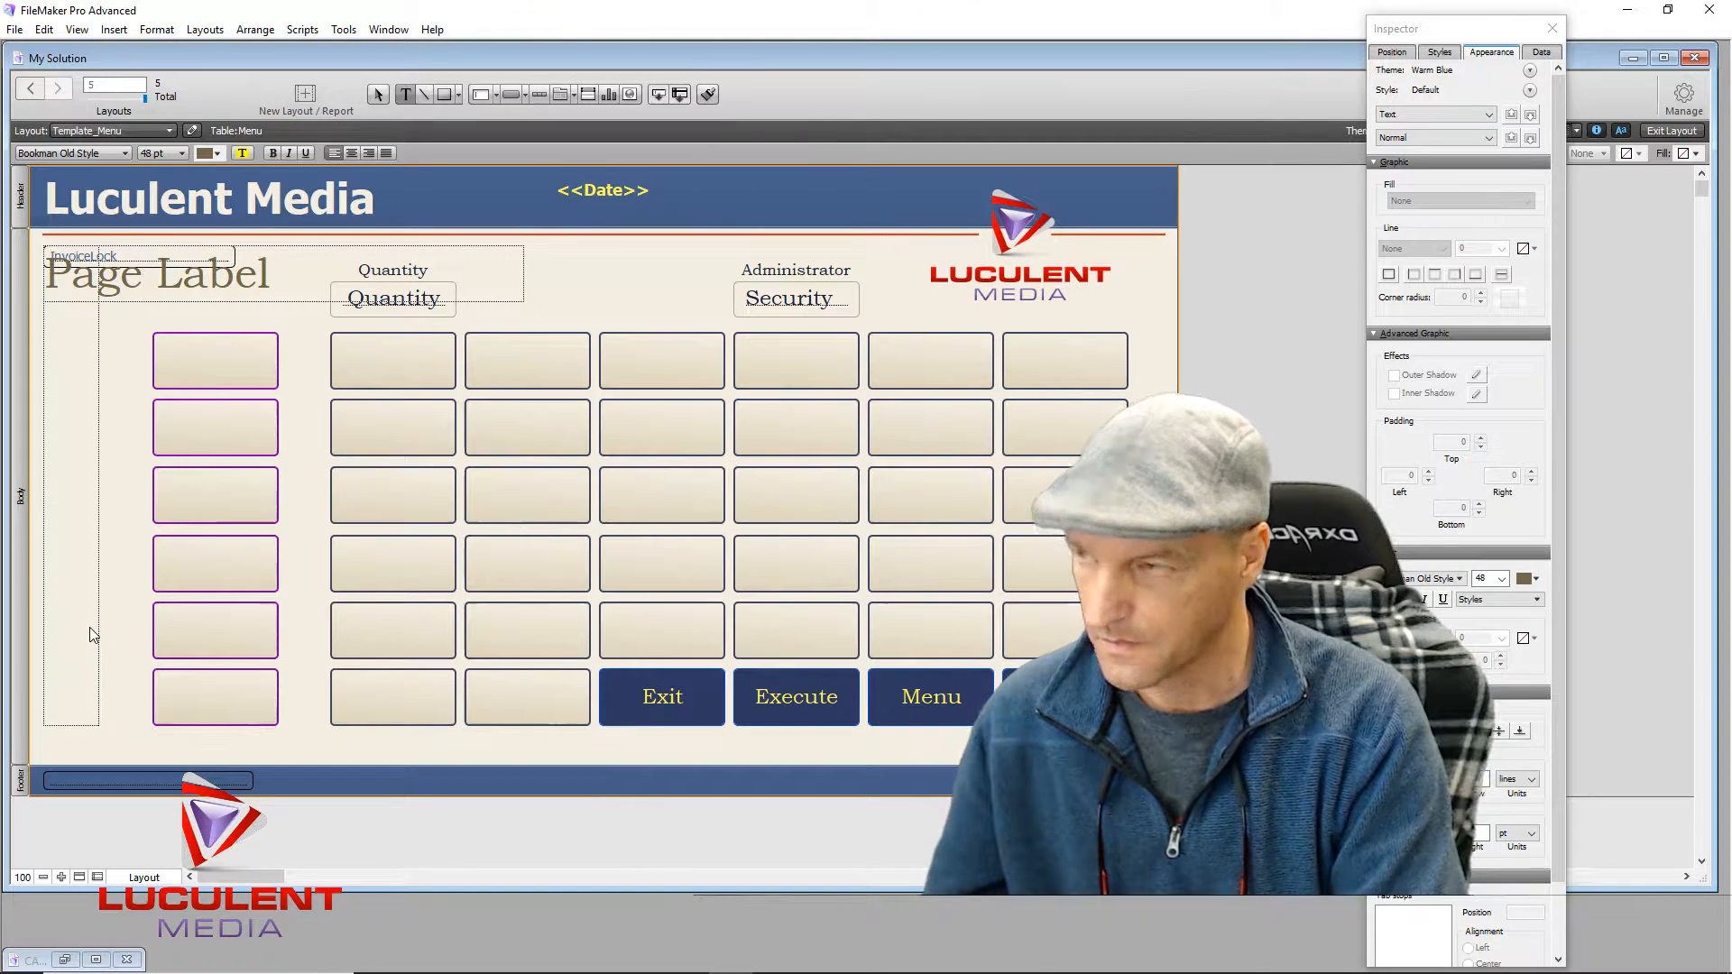
{"action": "key", "text": "BackSpace"}
{"action": "key", "text": "BackSpace"}
{"action": "key", "text": "BackSpace"}
{"action": "key", "text": "BackSpace"}
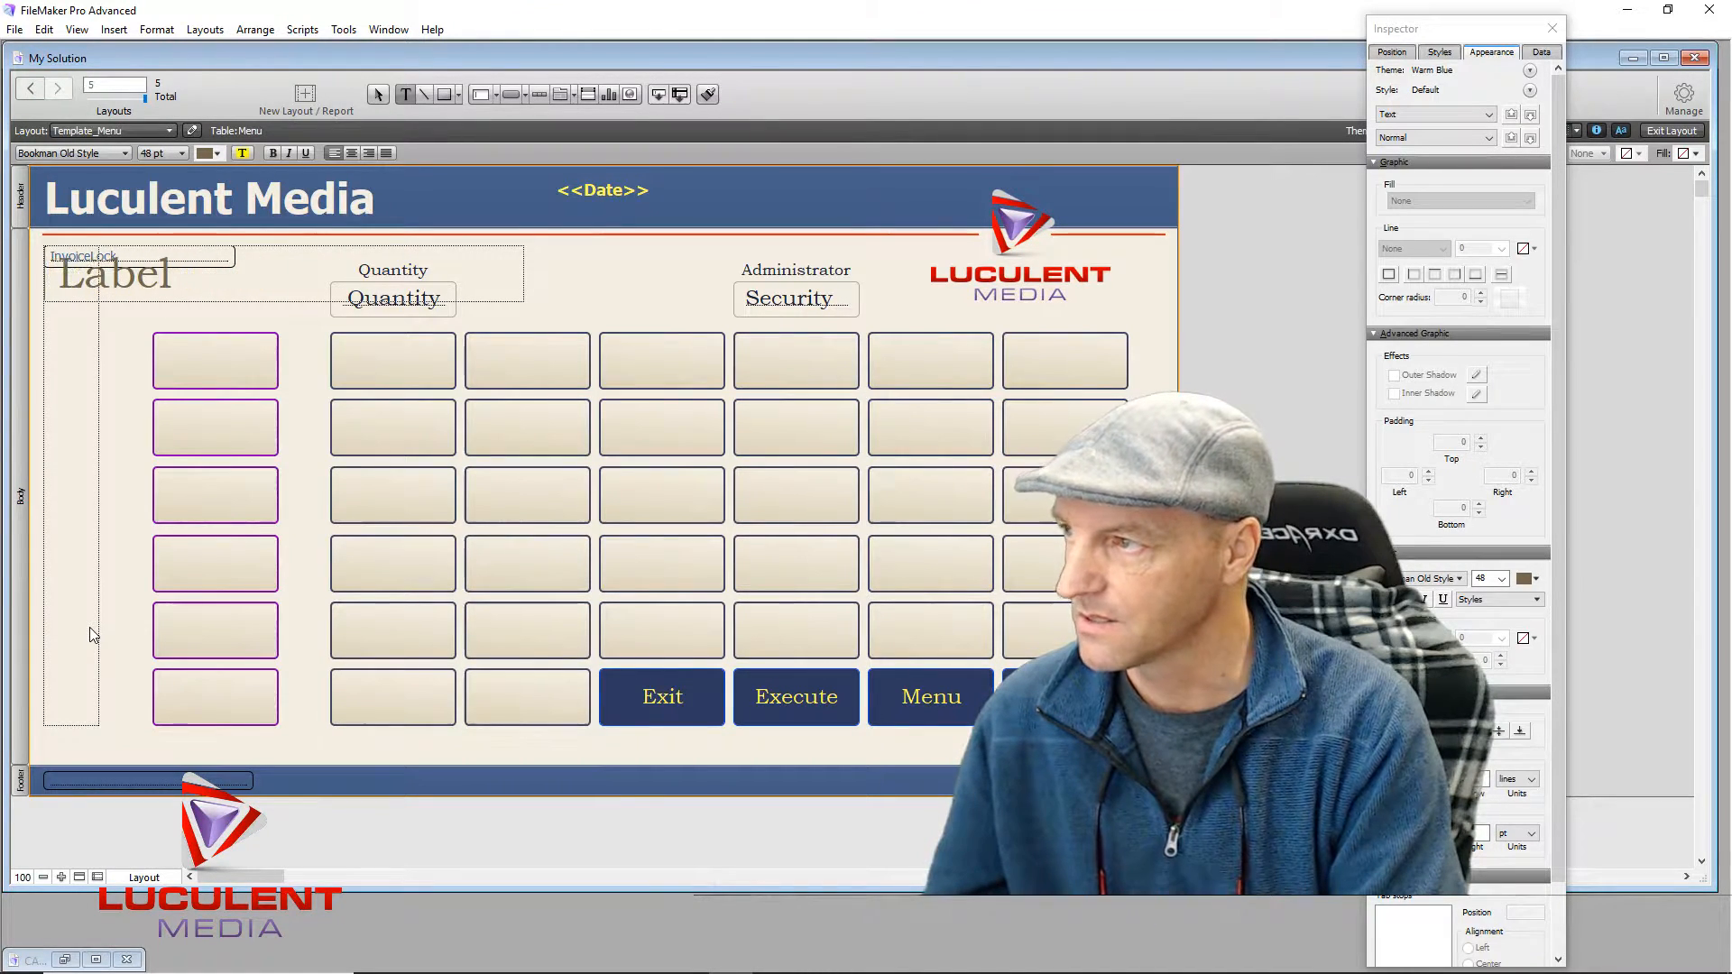
{"action": "type", "text": "La"}
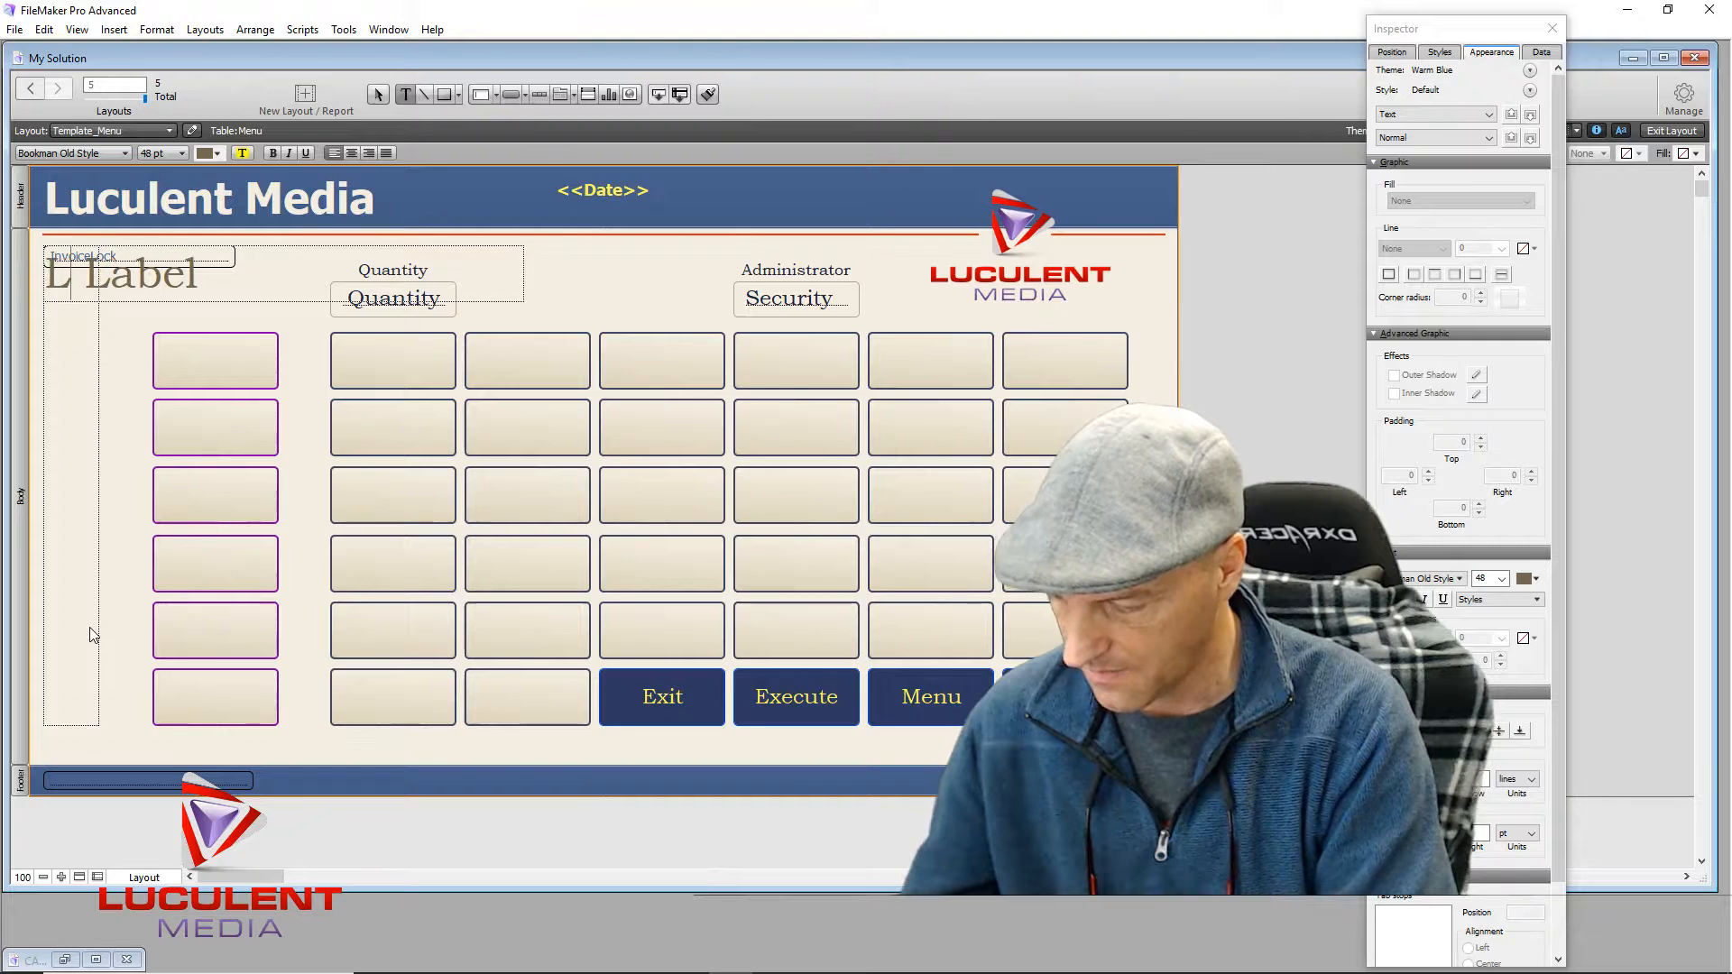
{"action": "type", "text": "yout"}
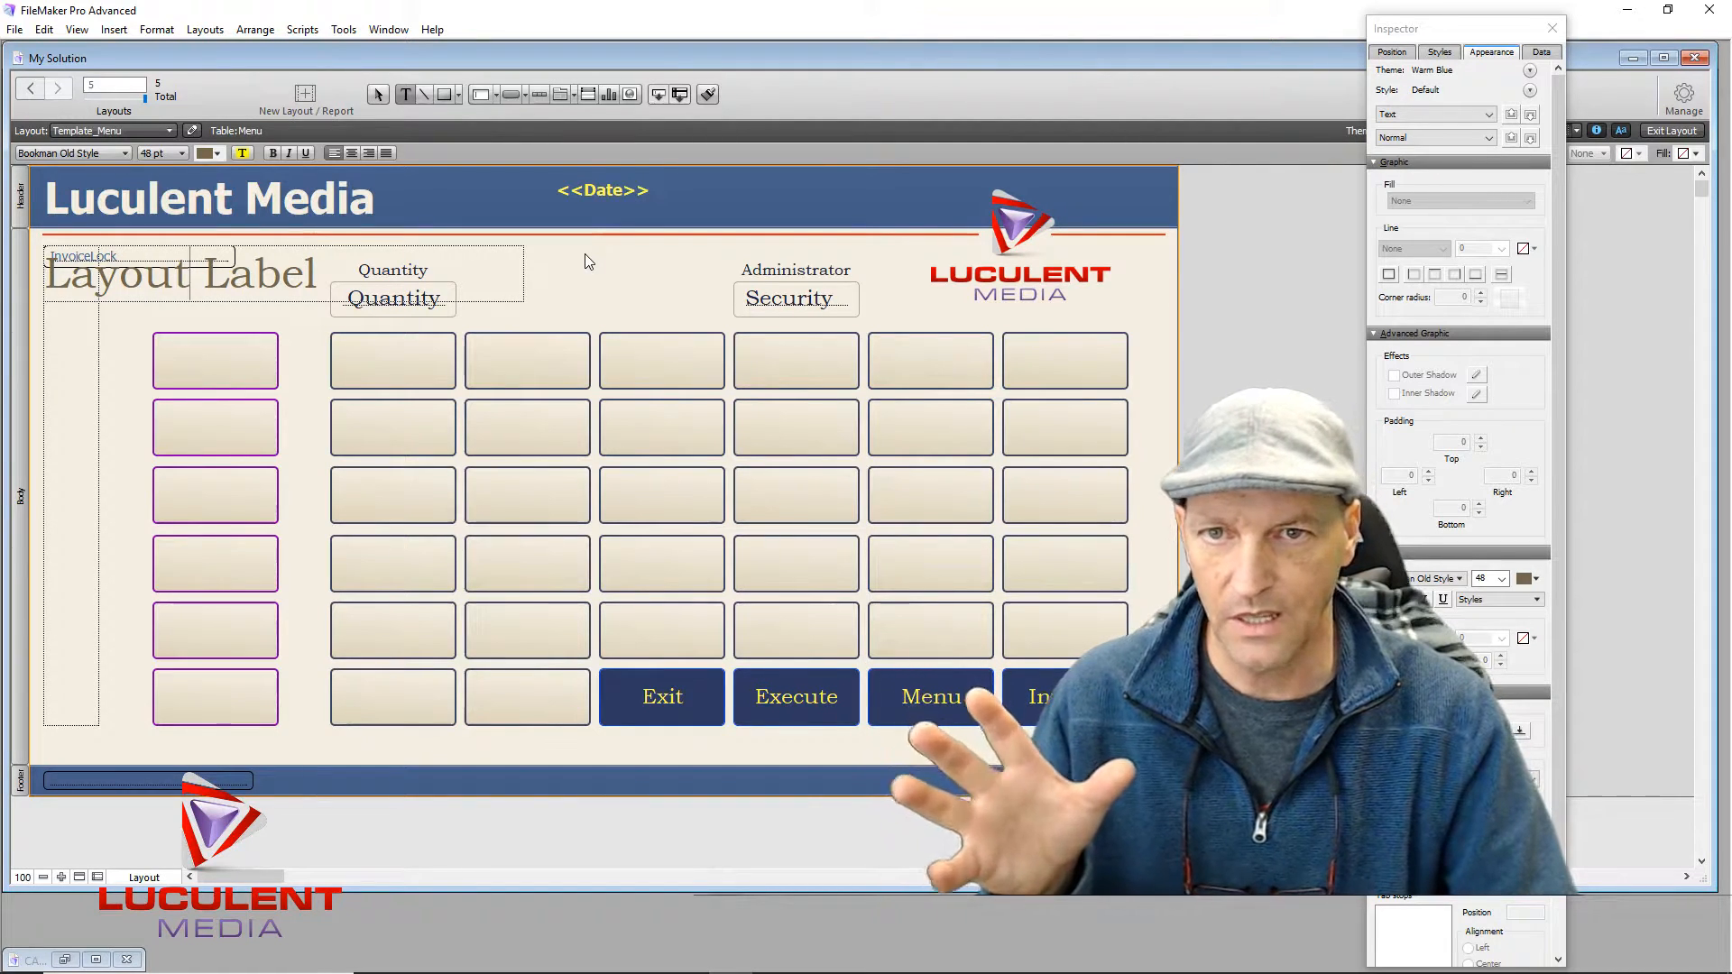
{"action": "key", "text": "Escape"}
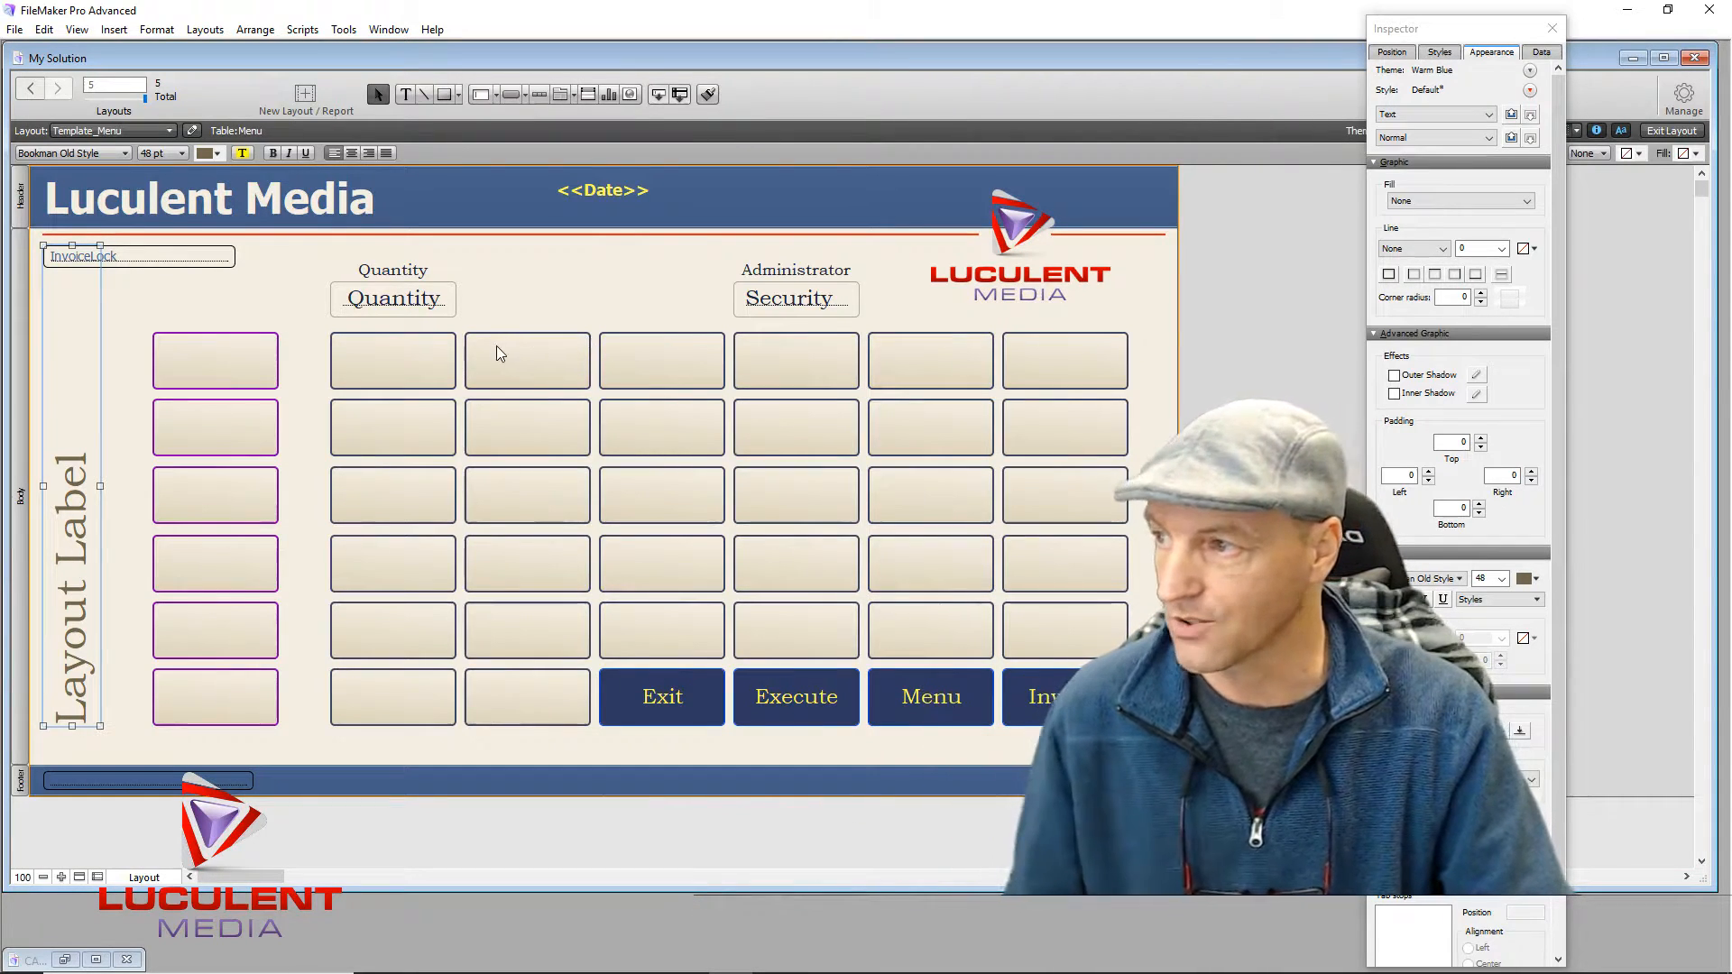
Step: Shift the six purple-outlined buttons slightly left, between the Layout Label and the main grid, and deselect them
{"action": "left_click_drag", "start_coordinate": [225, 305], "coordinate": [203, 749]}
{"action": "left_click_drag", "start_coordinate": [236, 492], "coordinate": [211, 494]}
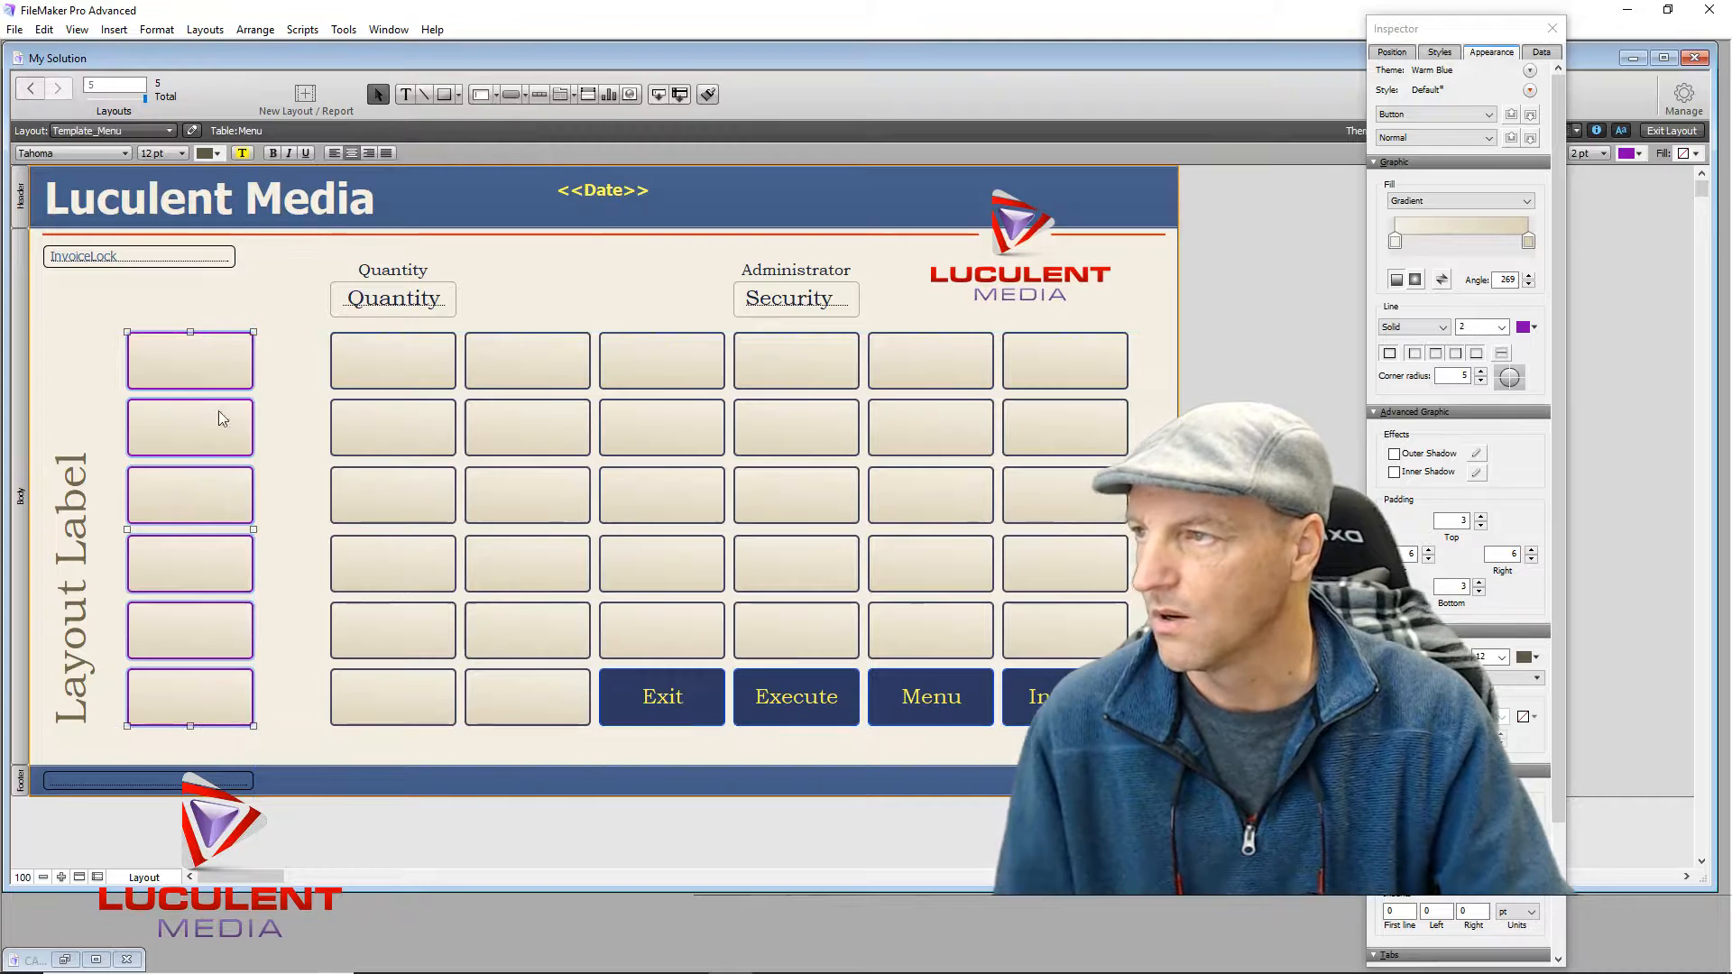
{"action": "left_click", "coordinate": [275, 264]}
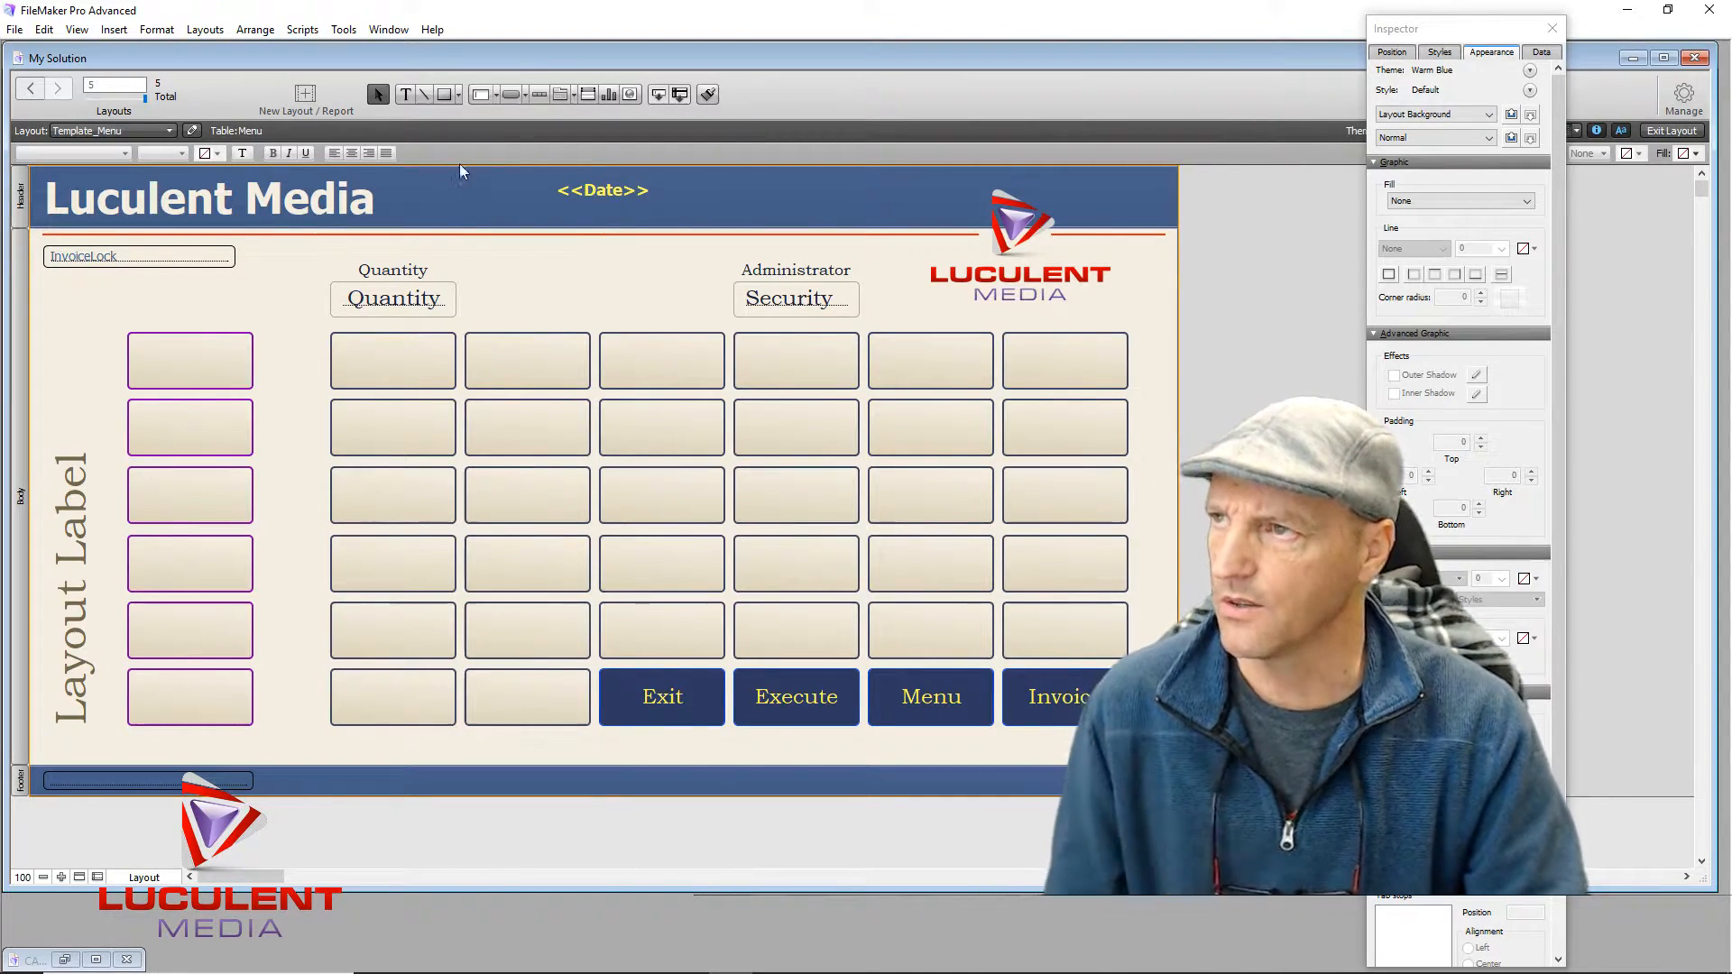
Step: Draw a popover button covering the topmost purple-outlined button and select its popover panel
{"action": "left_click", "coordinate": [525, 98]}
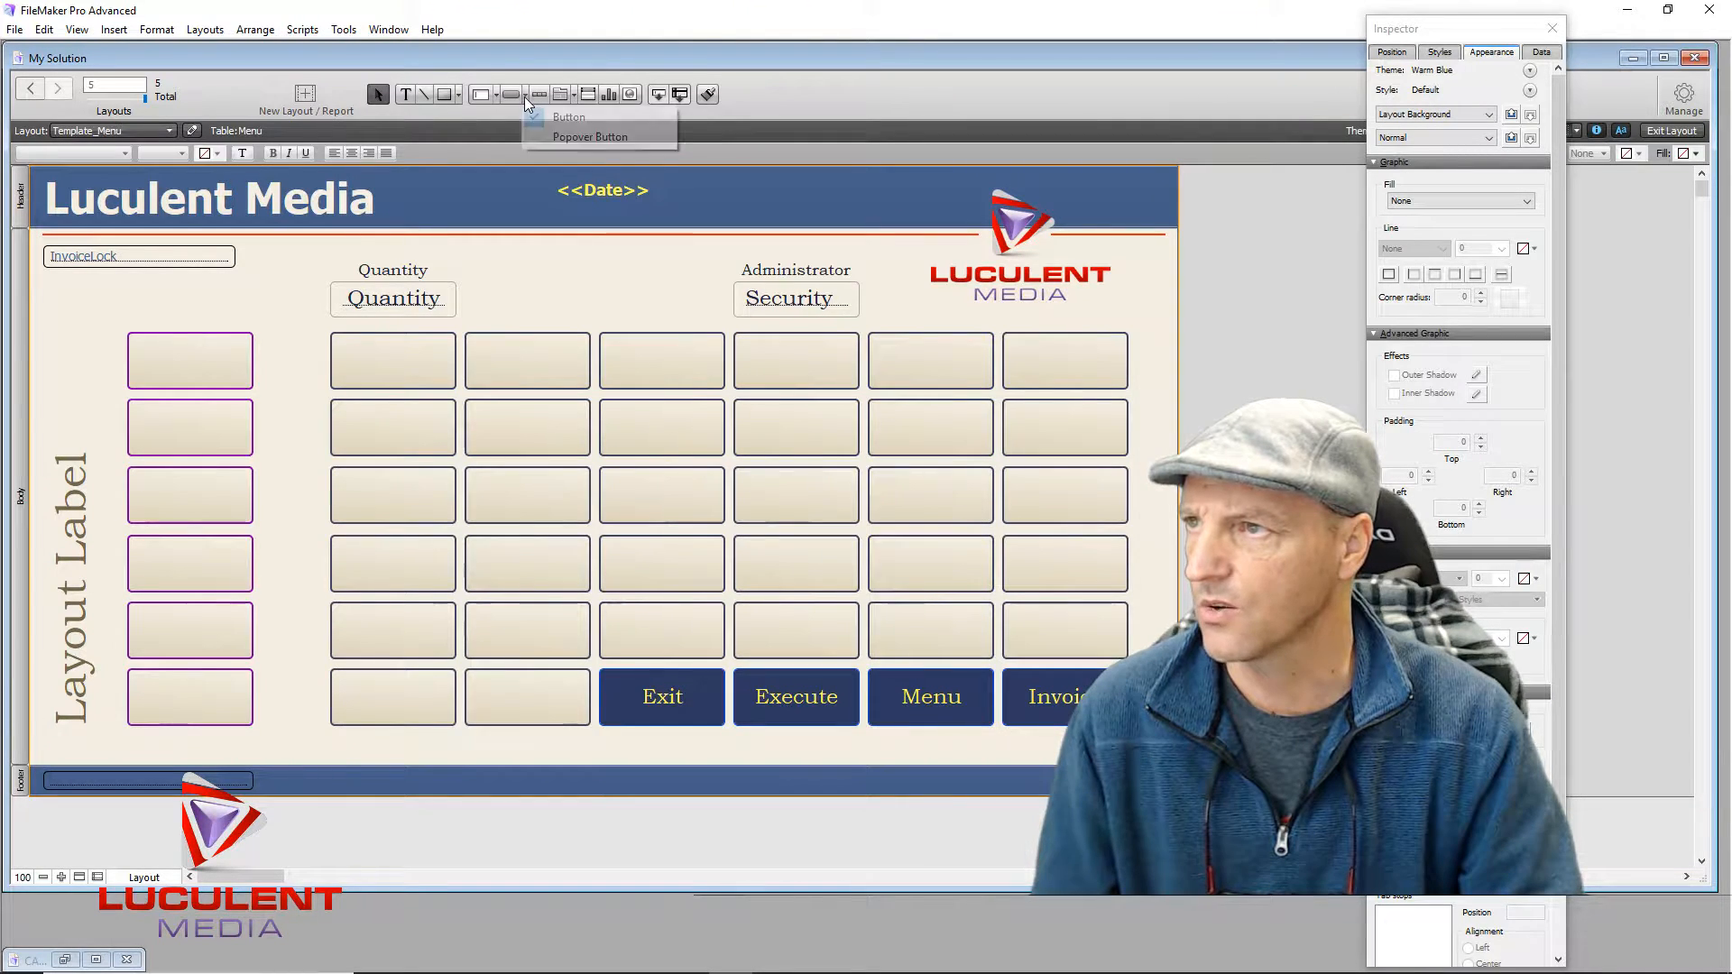
{"action": "left_click", "coordinate": [553, 139]}
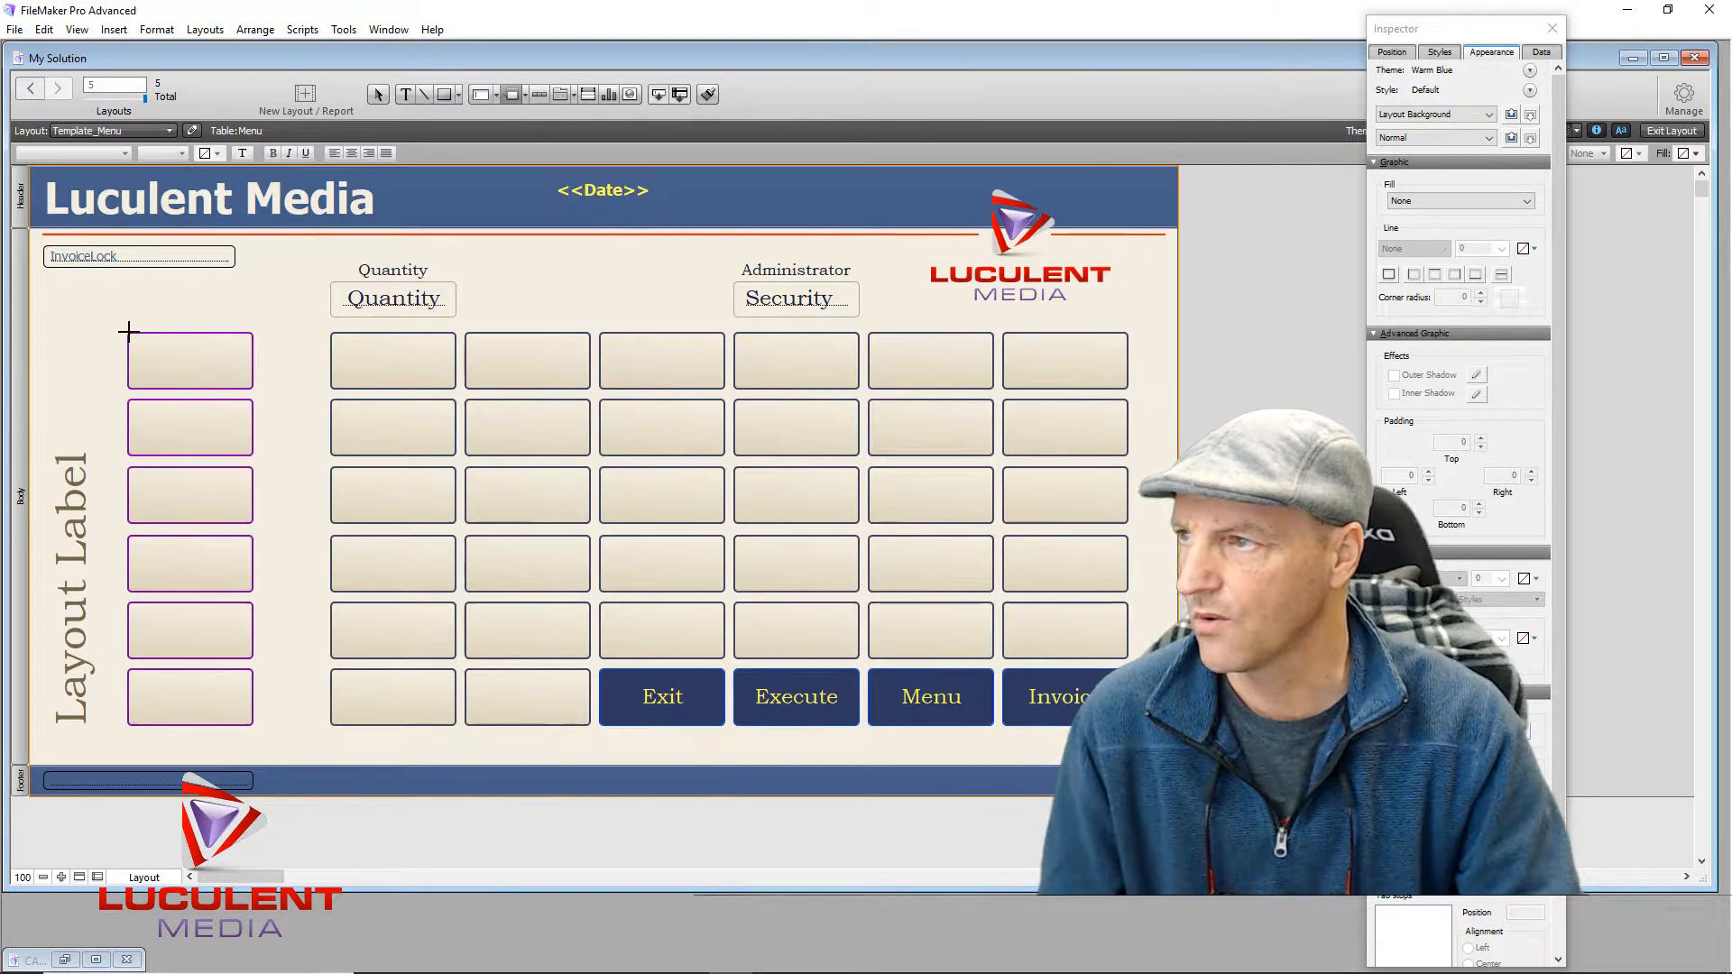
{"action": "mouse_move", "coordinate": [128, 332]}
{"action": "left_mouse_down"}
{"action": "mouse_move", "coordinate": [181, 383]}
{"action": "mouse_move", "coordinate": [252, 390]}
{"action": "left_mouse_up"}
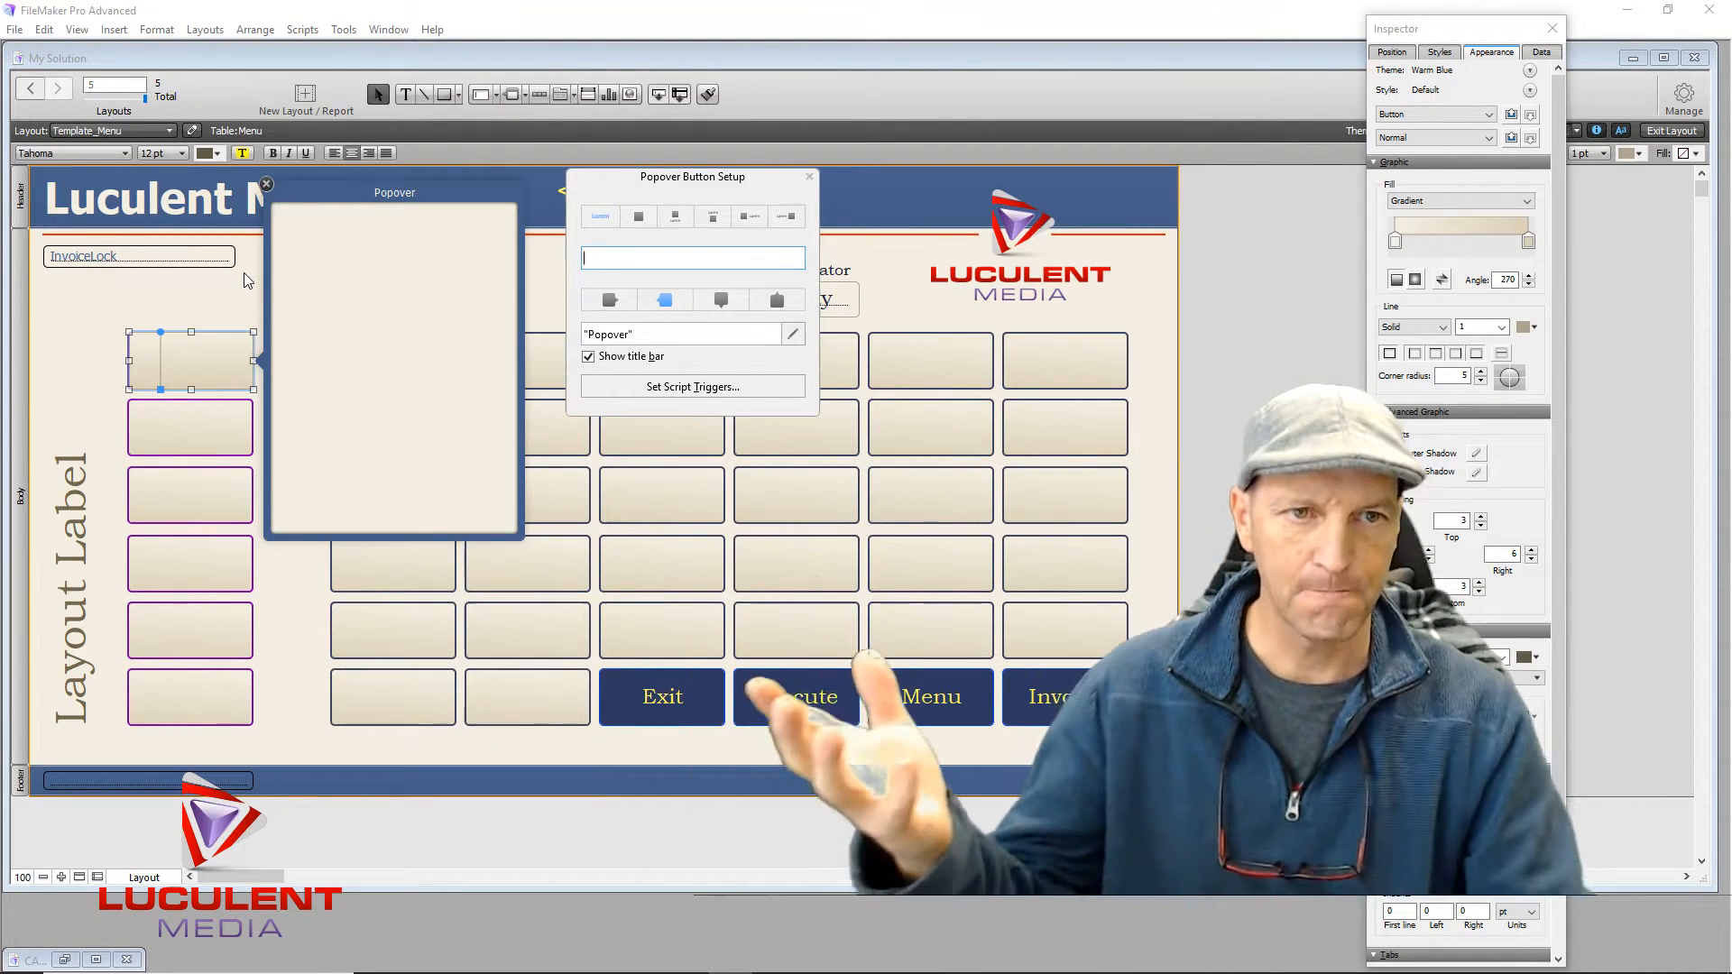
{"action": "left_click", "coordinate": [389, 506]}
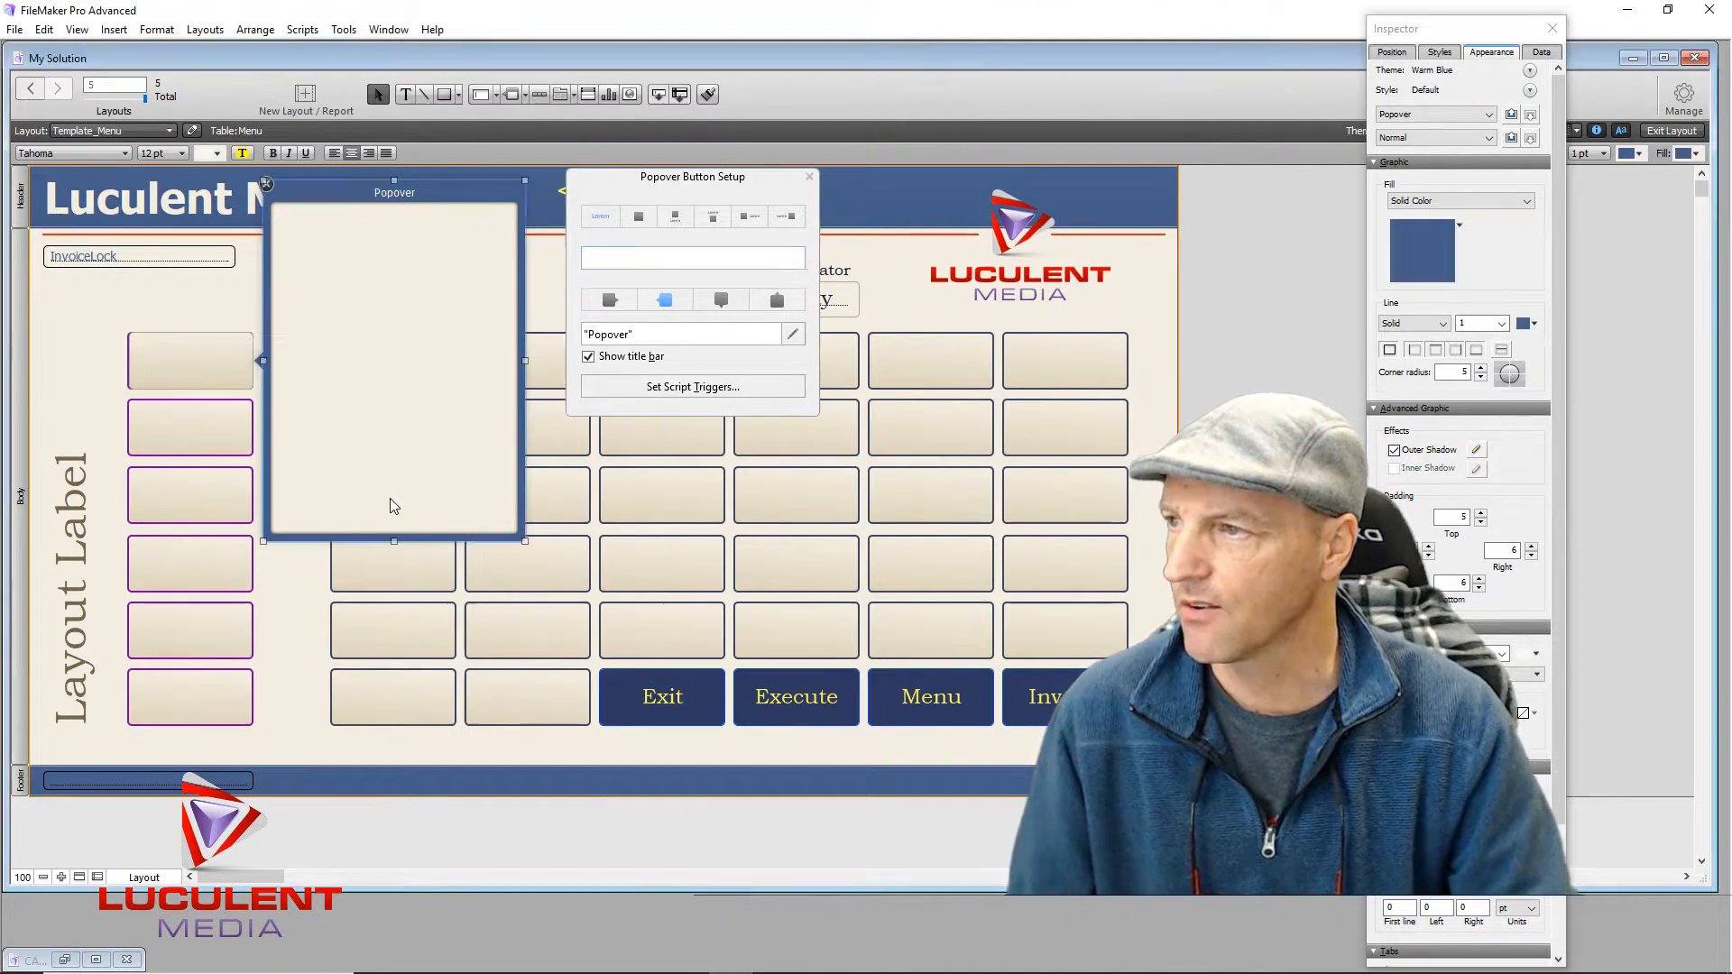
Step: Shorten the popover panel to about half its height and clear its title text, then close the popover setup
{"action": "left_click_drag", "start_coordinate": [396, 544], "coordinate": [419, 380]}
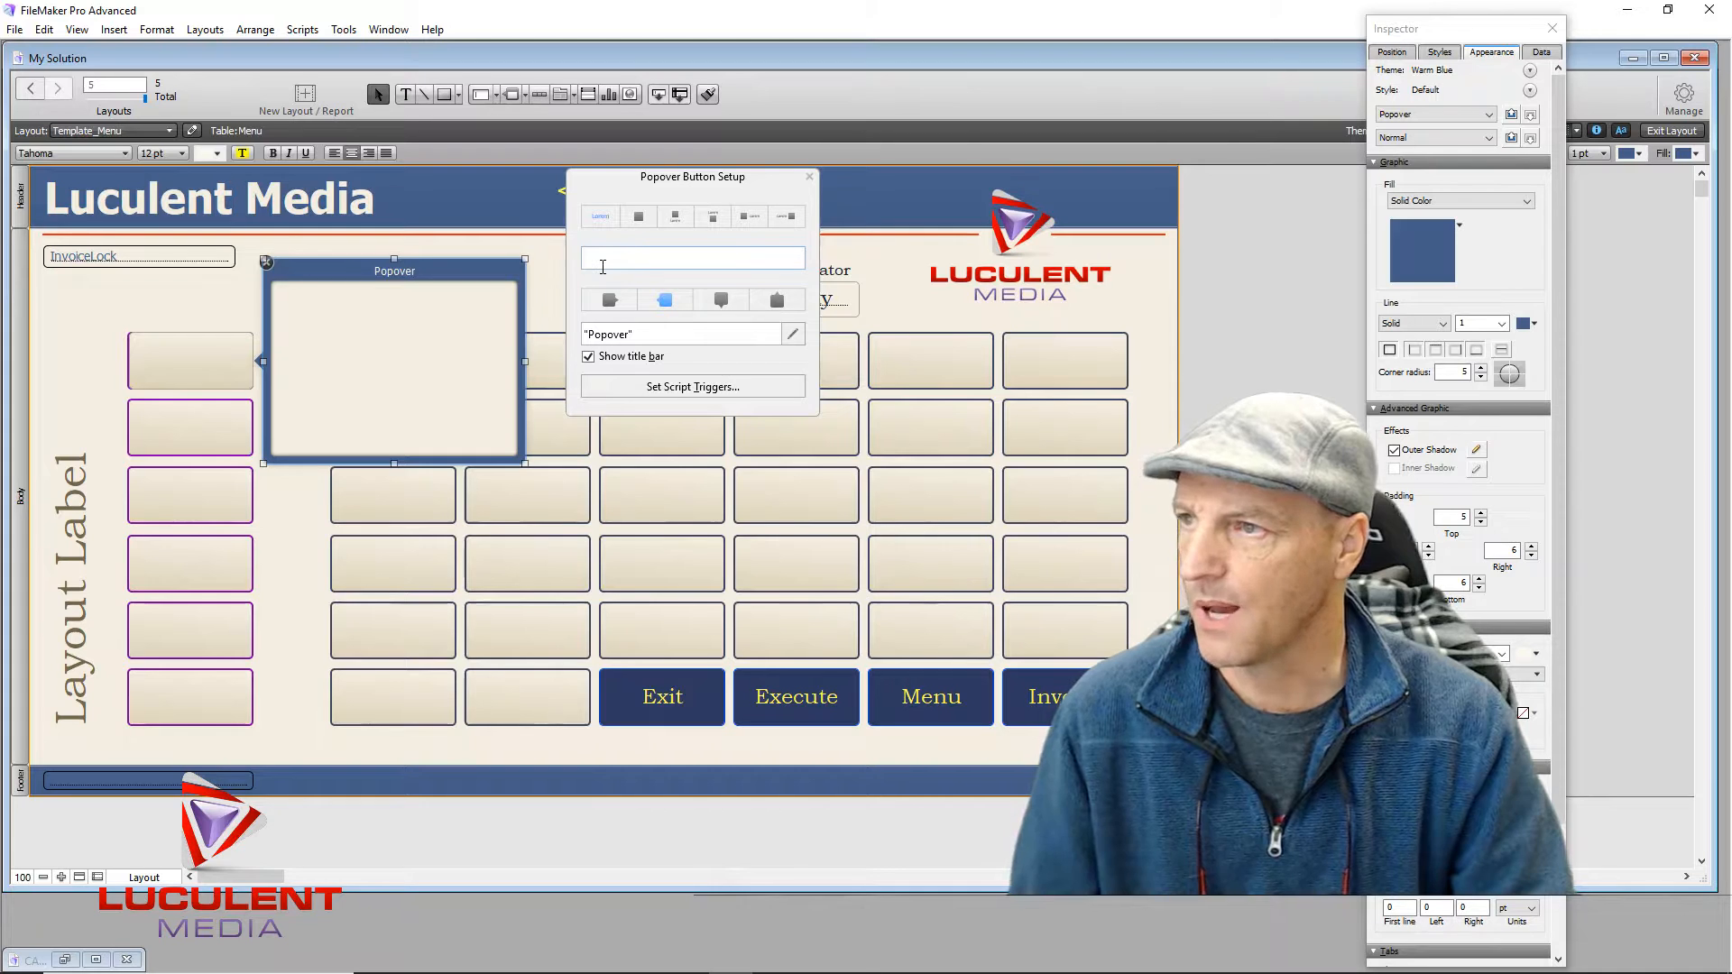
{"action": "left_click_drag", "start_coordinate": [636, 334], "coordinate": [561, 332]}
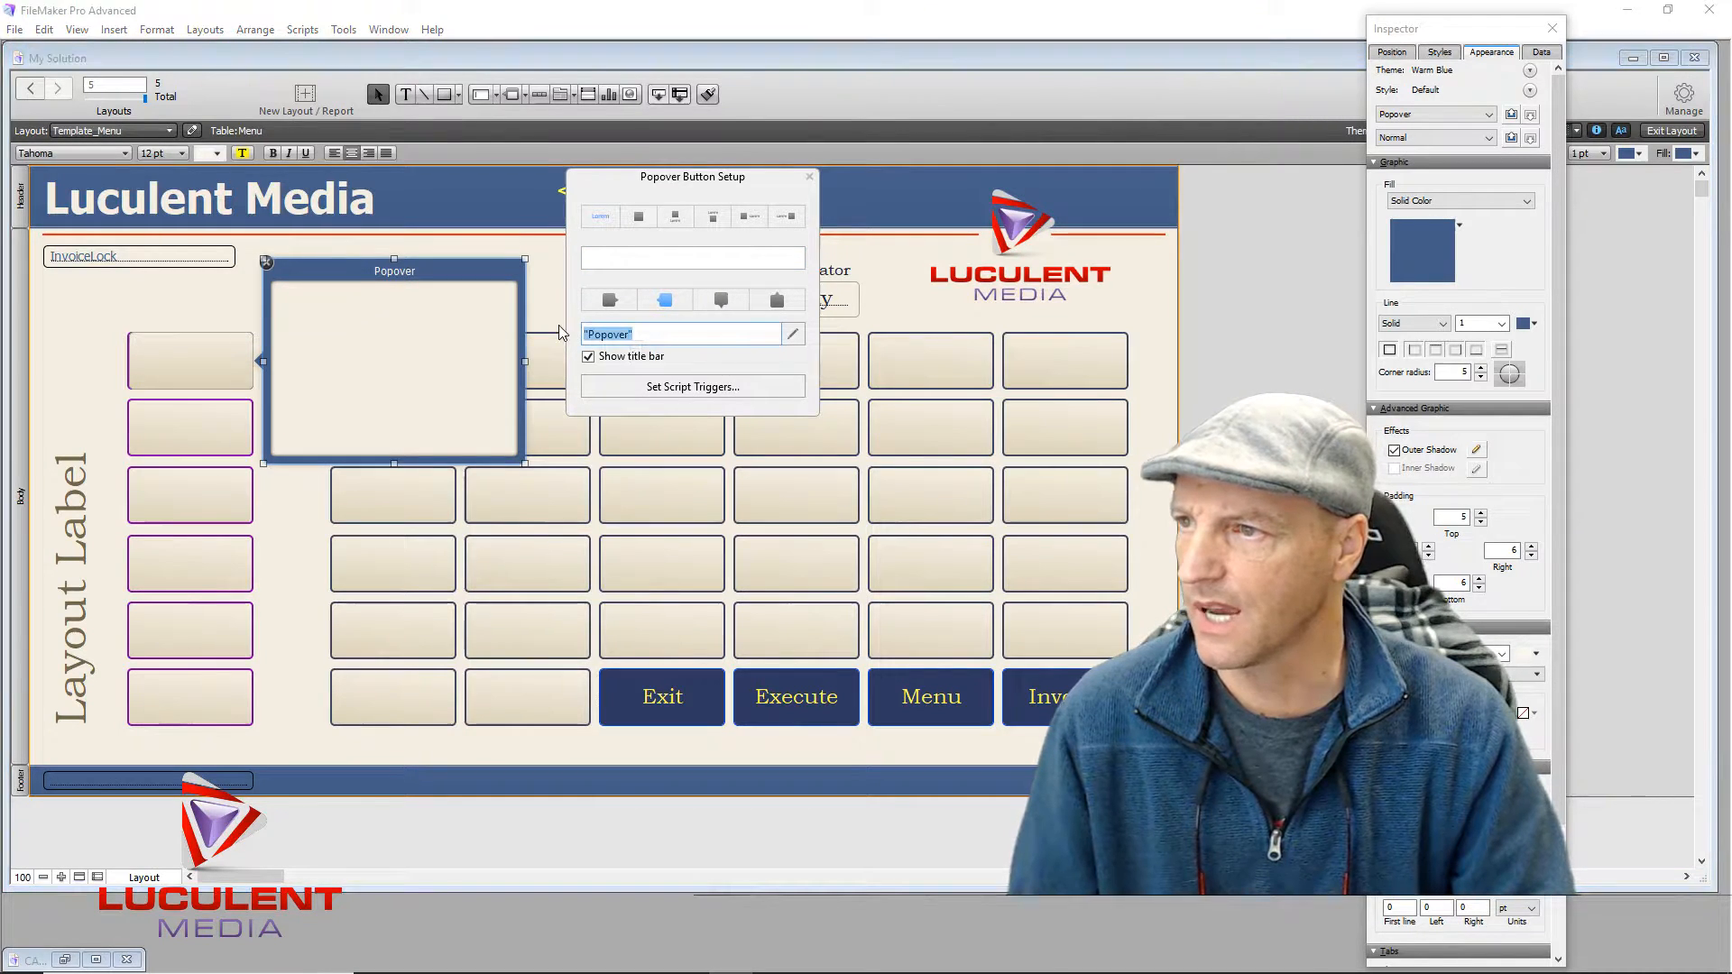
{"action": "key", "text": "BackSpace"}
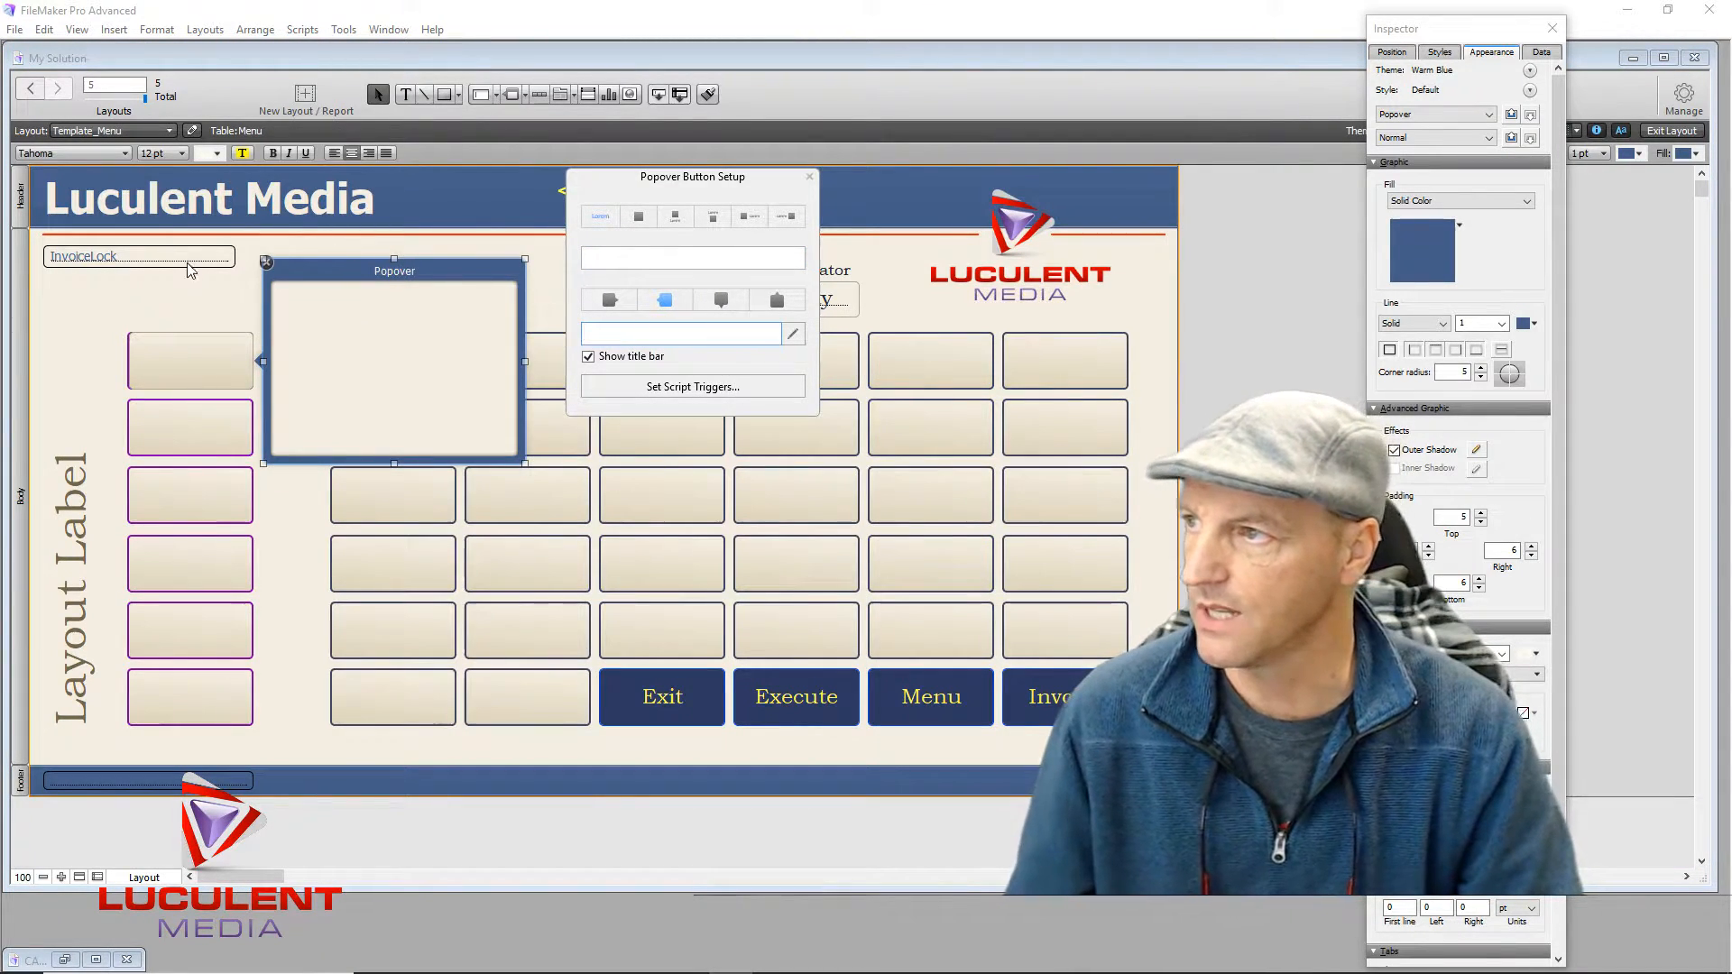
{"action": "left_click", "coordinate": [197, 305]}
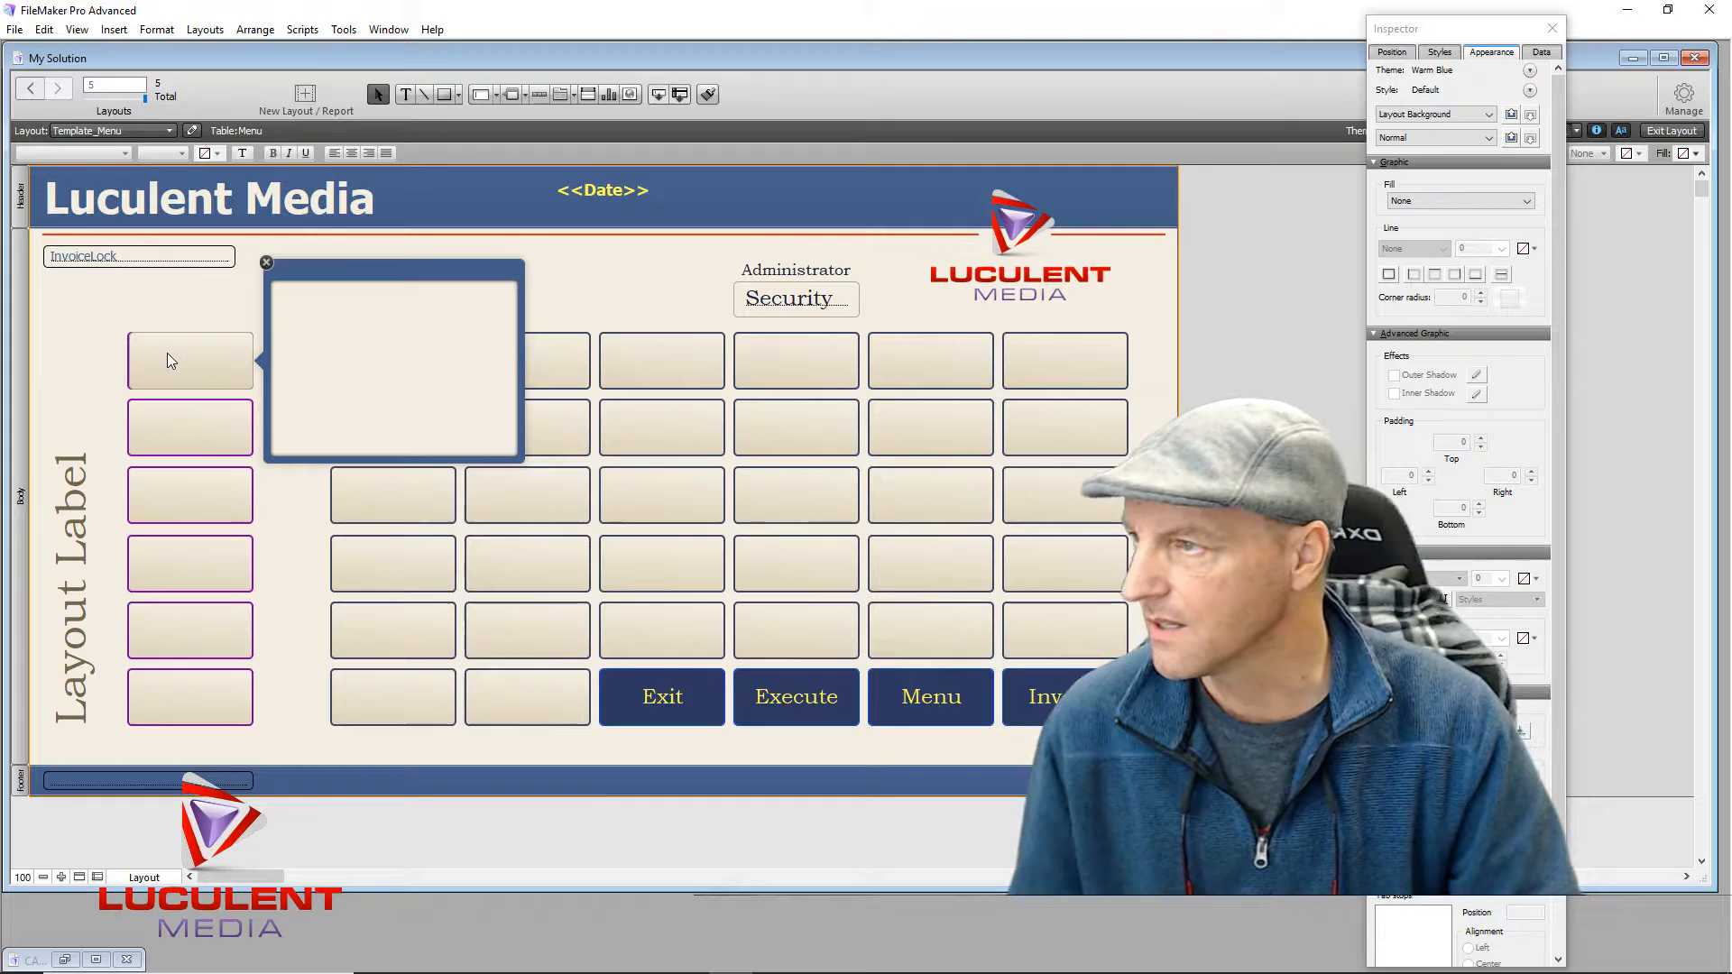
Step: Extend the popover button's left edge slightly to cover the purple-outlined button beneath it, and deselect it
{"action": "left_click", "coordinate": [142, 356]}
{"action": "left_click", "coordinate": [125, 357]}
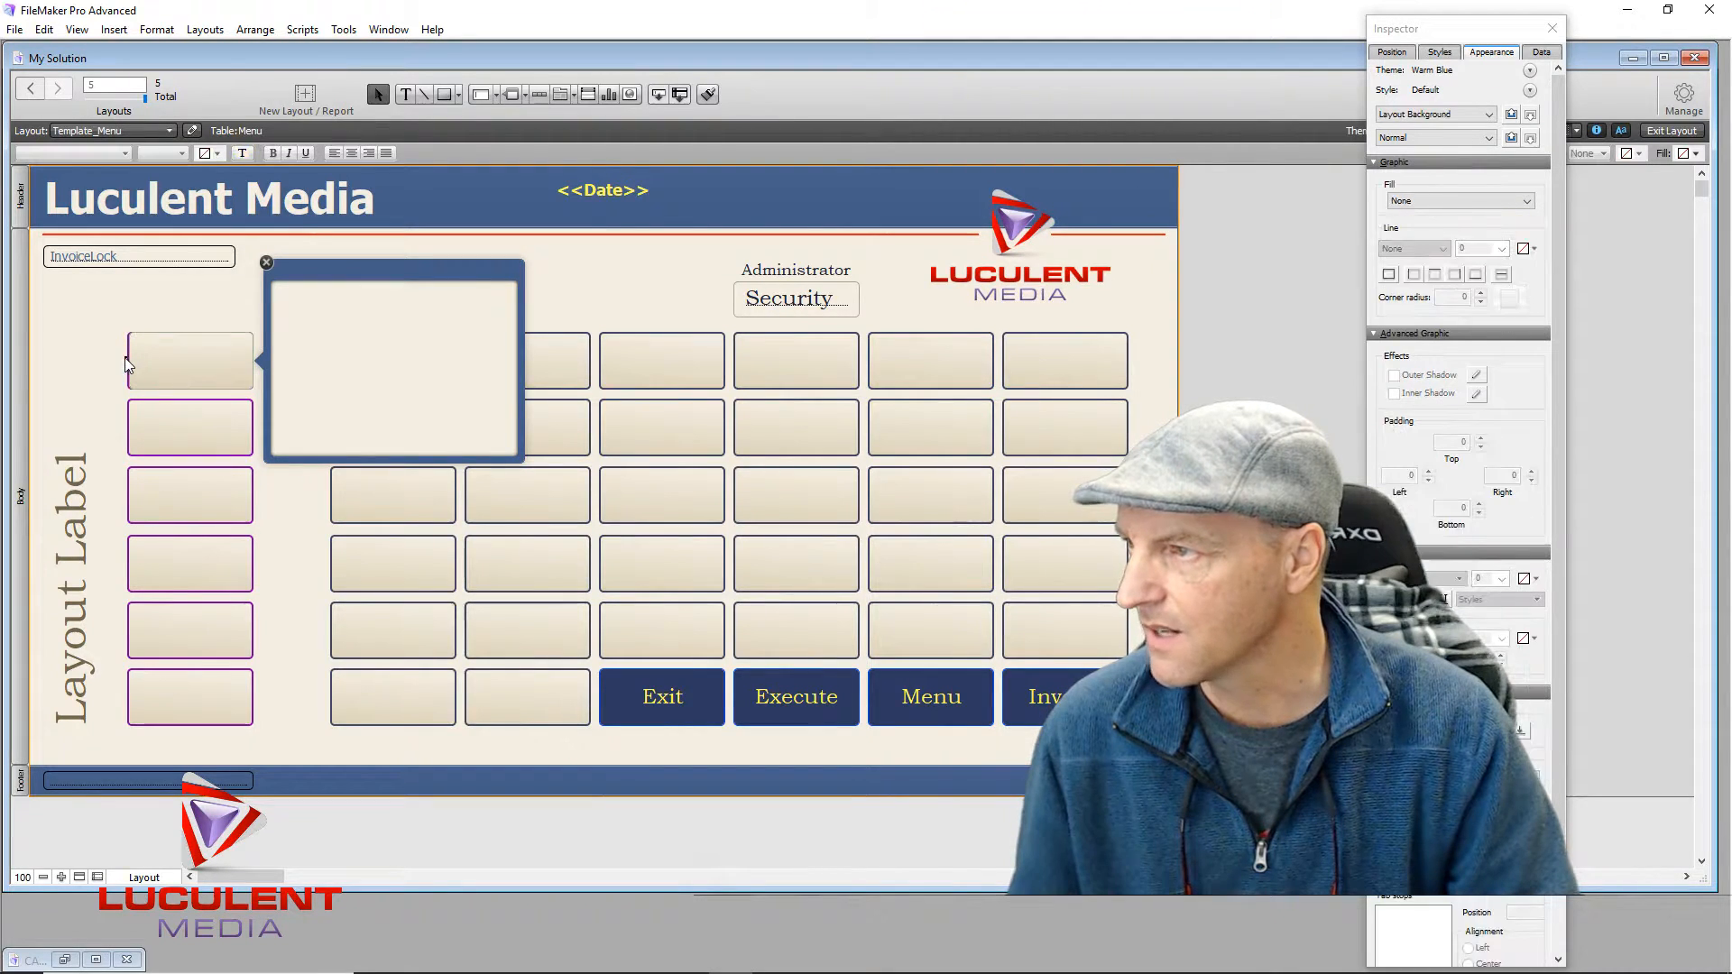
{"action": "left_click", "coordinate": [130, 359]}
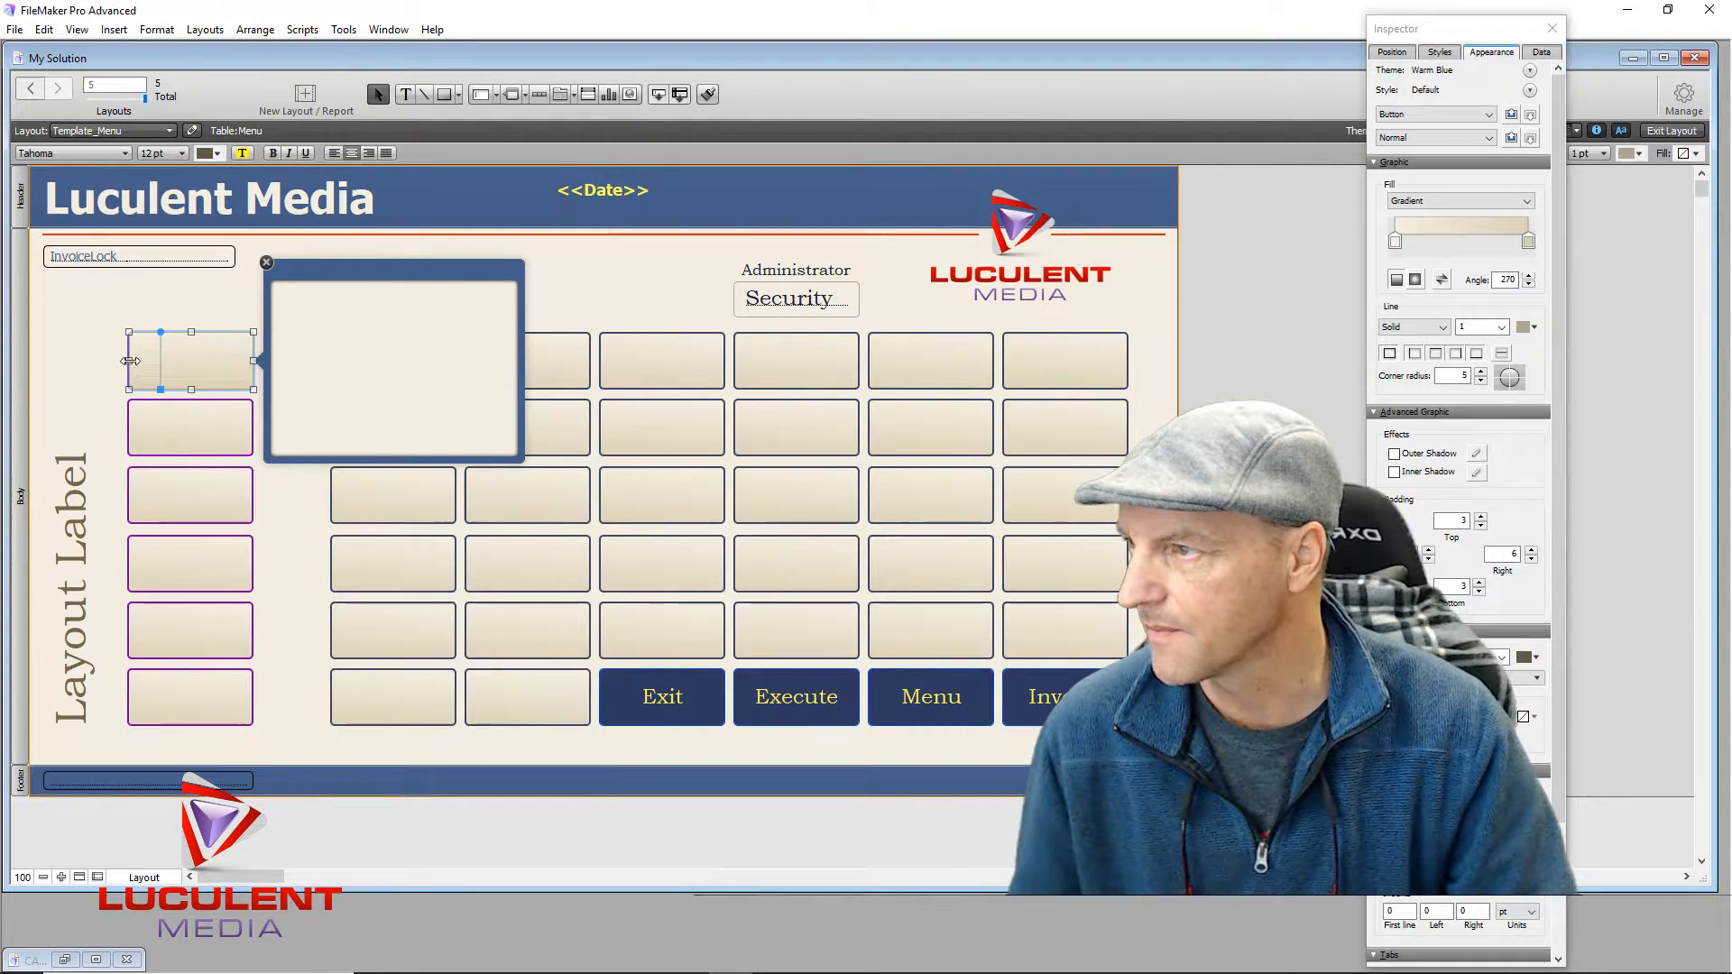
{"action": "left_click_drag", "start_coordinate": [127, 360], "coordinate": [124, 361]}
{"action": "left_click", "coordinate": [103, 317]}
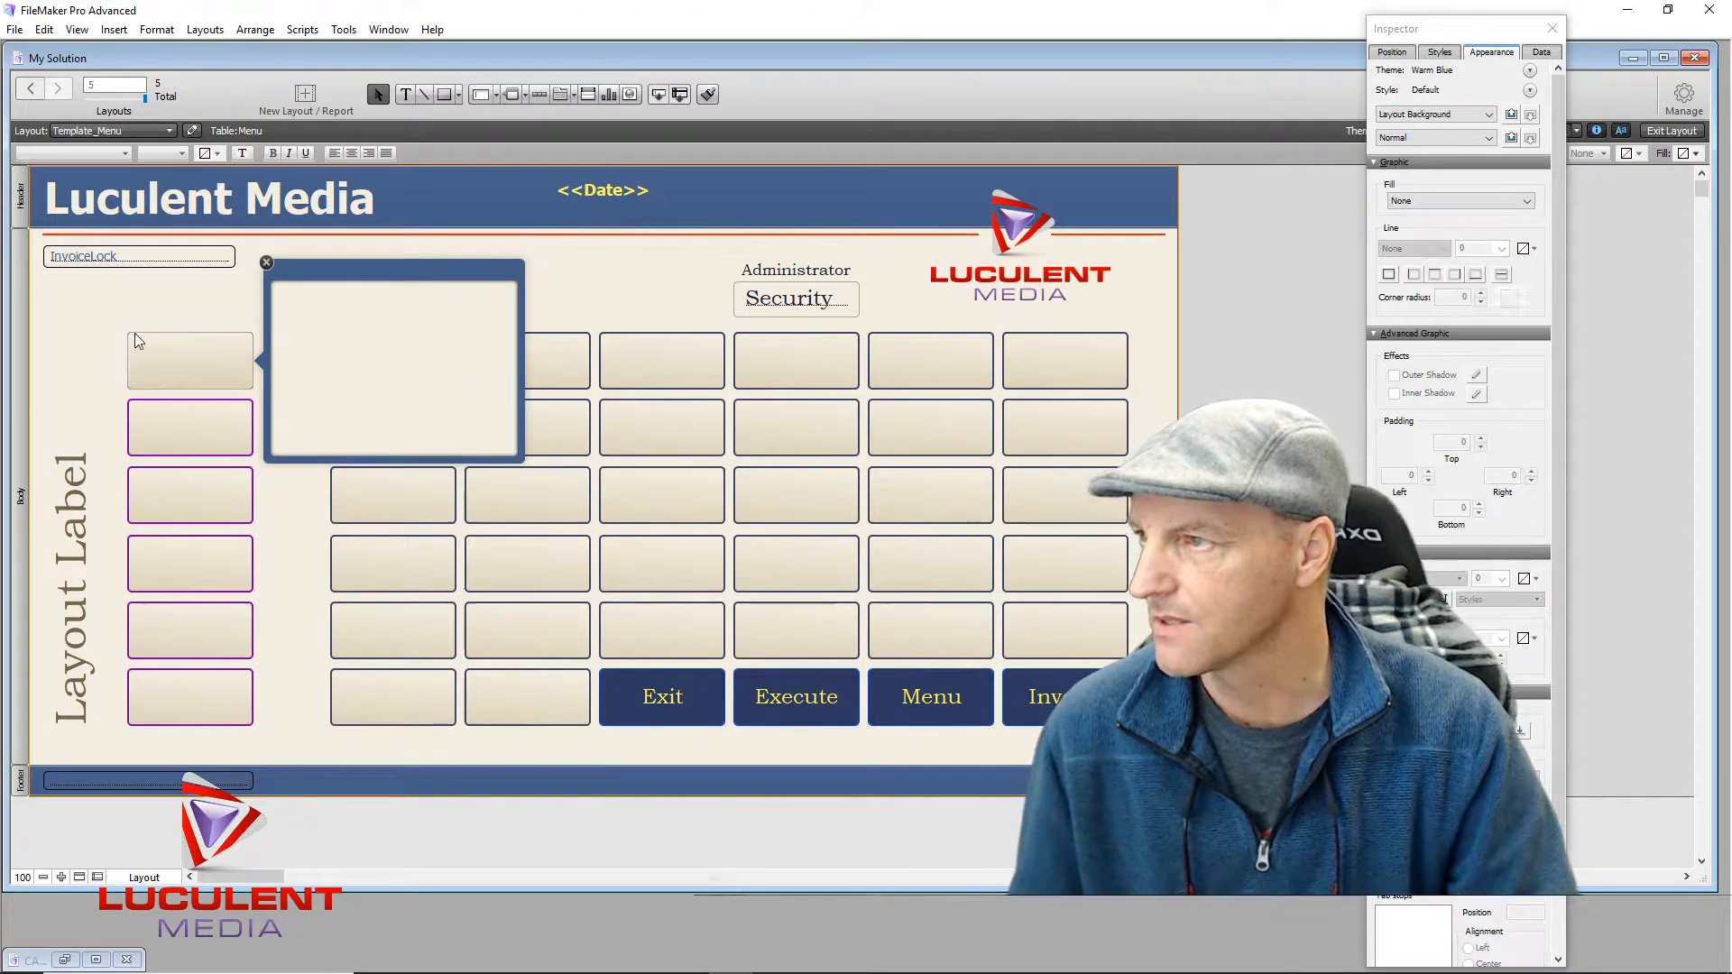
Step: Give the topmost popover button a 2 pt purple outline matching the other side buttons
{"action": "left_click", "coordinate": [186, 362]}
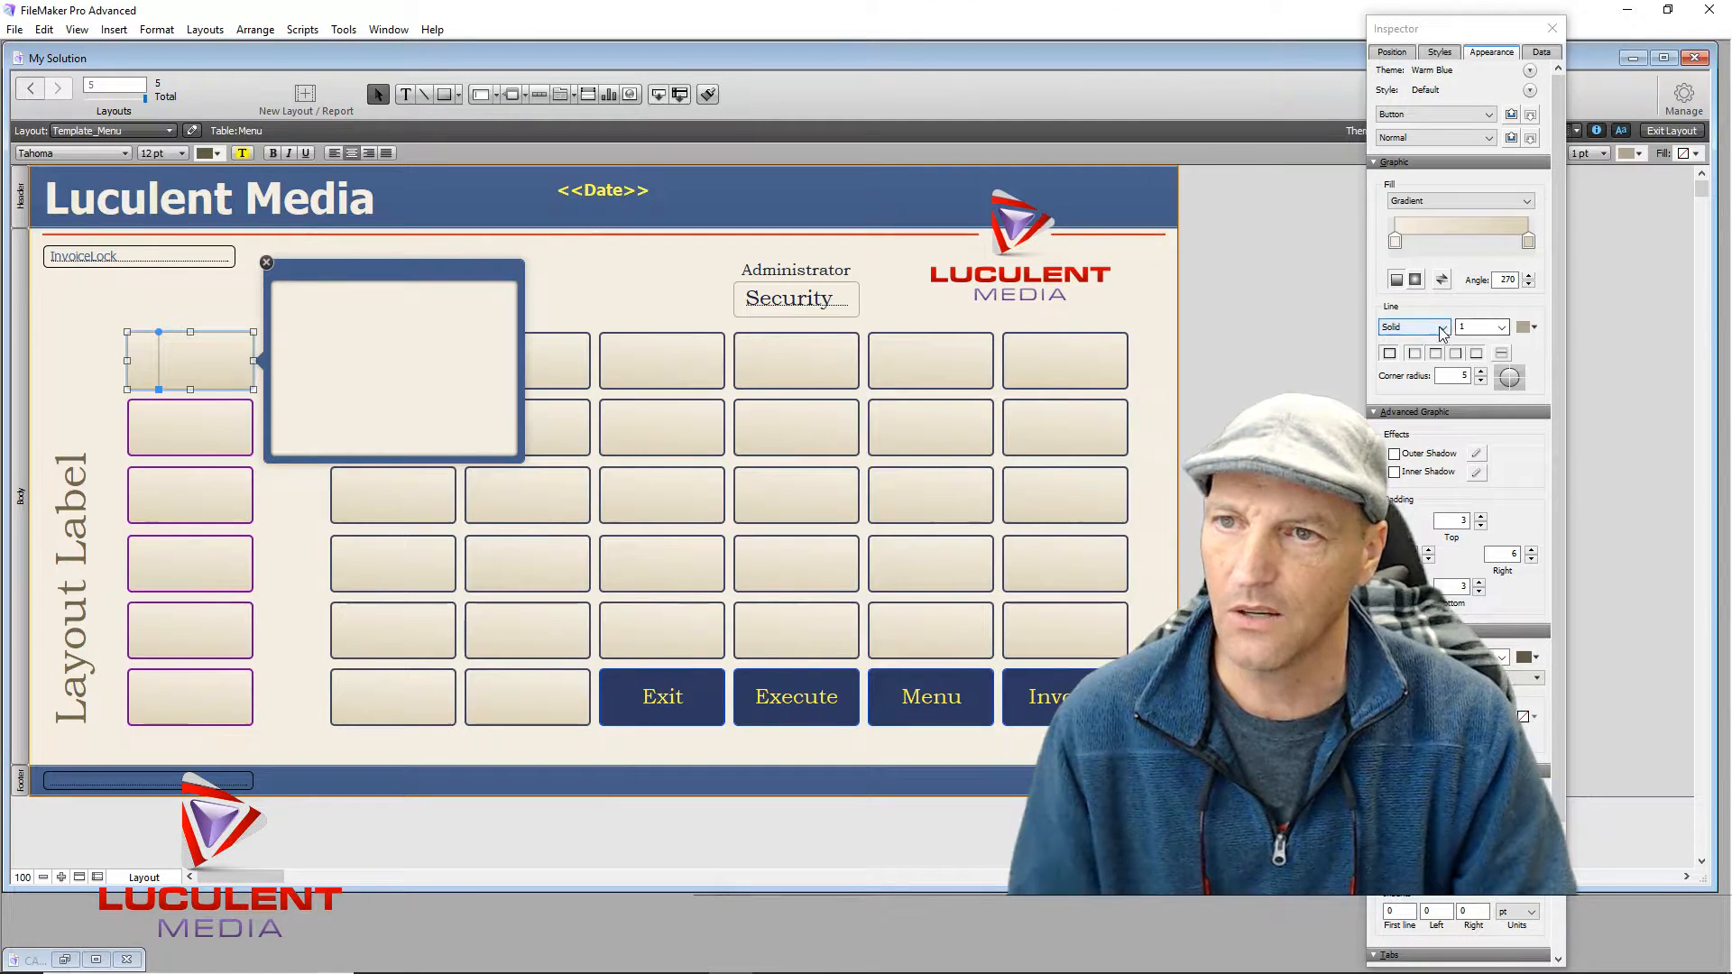
{"action": "left_click", "coordinate": [1490, 332]}
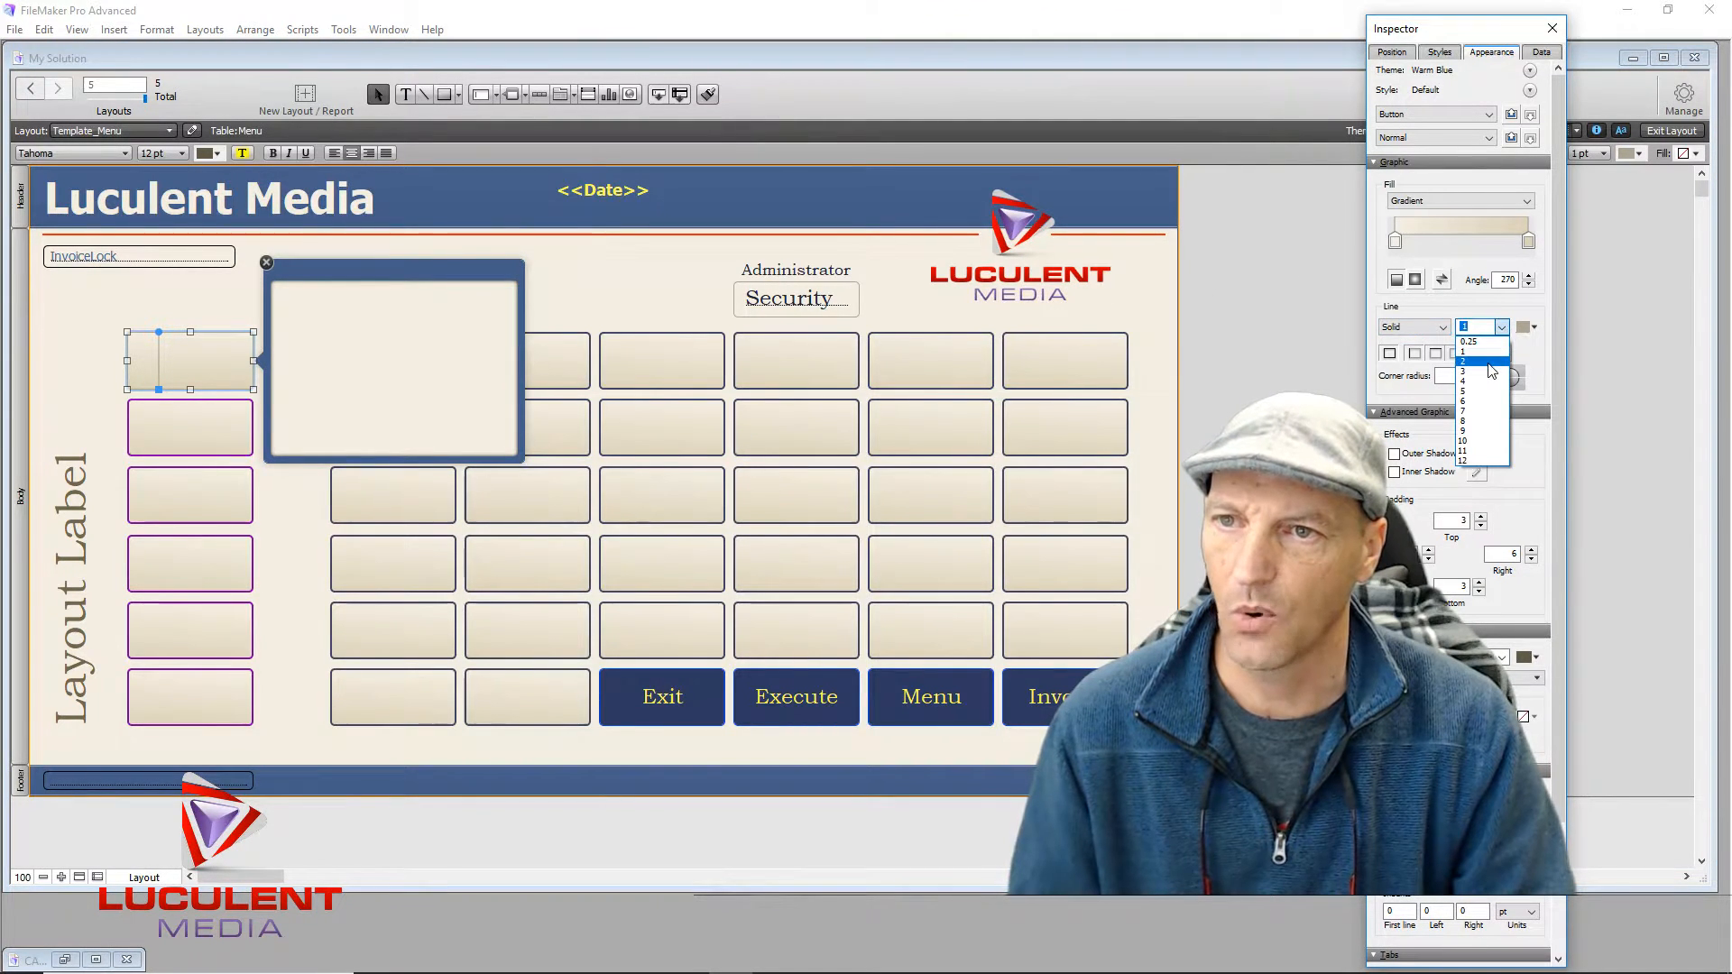
{"action": "left_click", "coordinate": [1486, 362]}
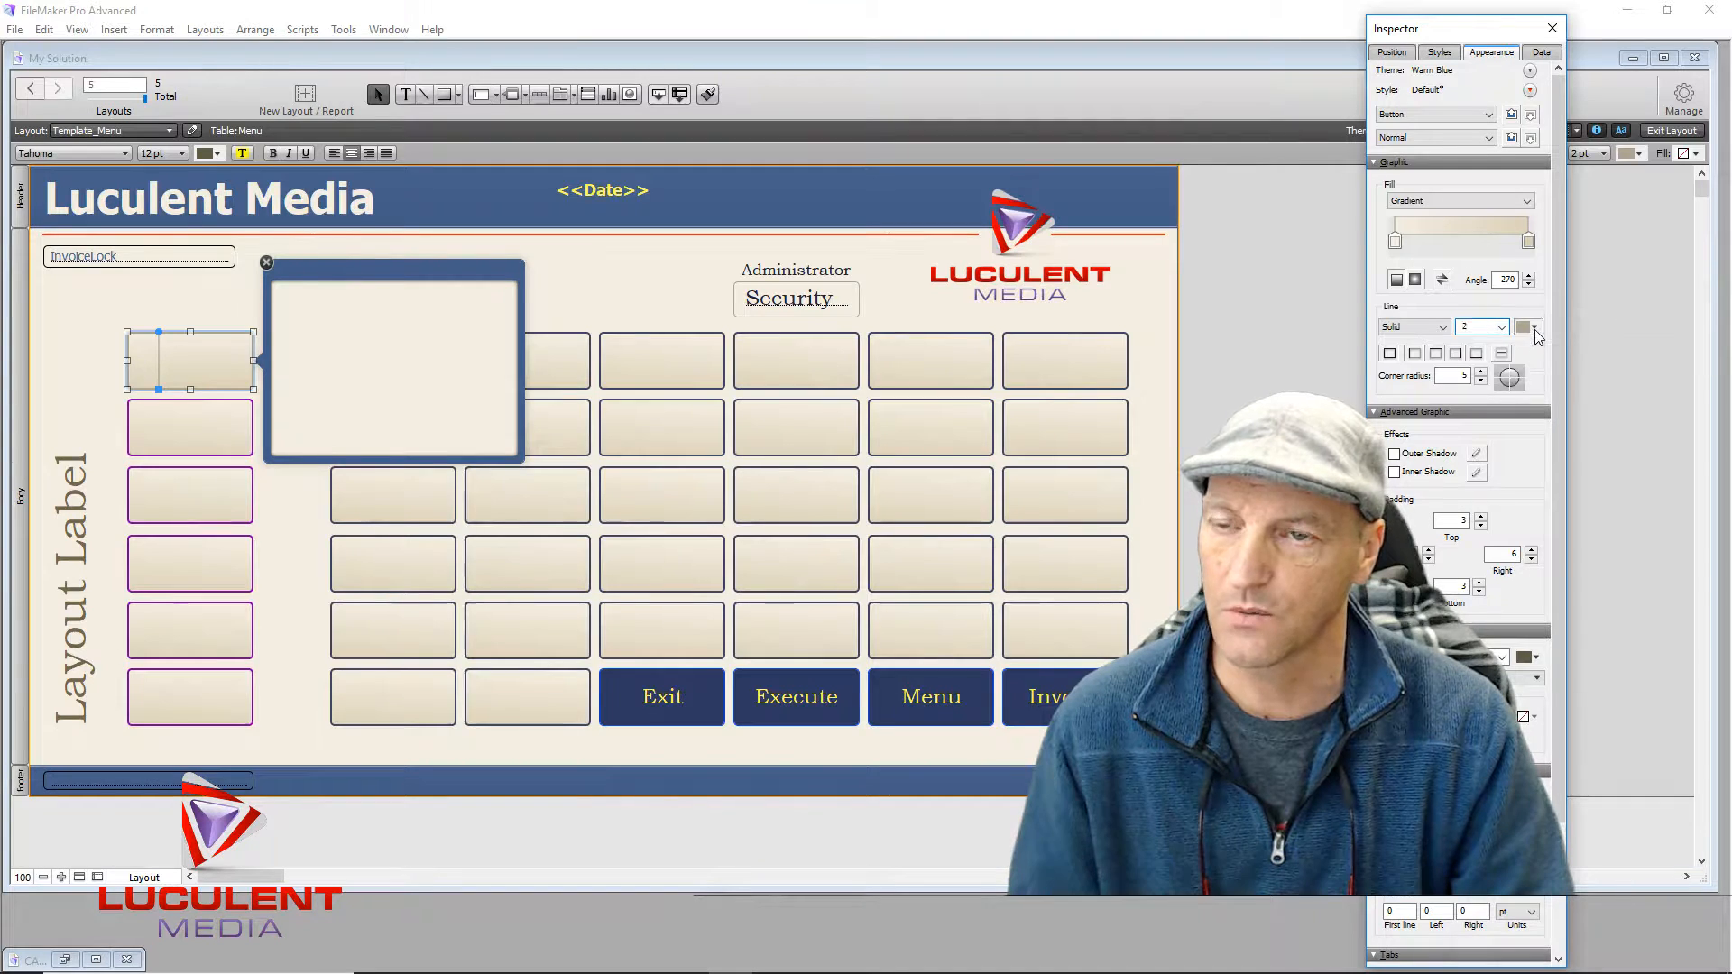
{"action": "left_click", "coordinate": [1534, 328]}
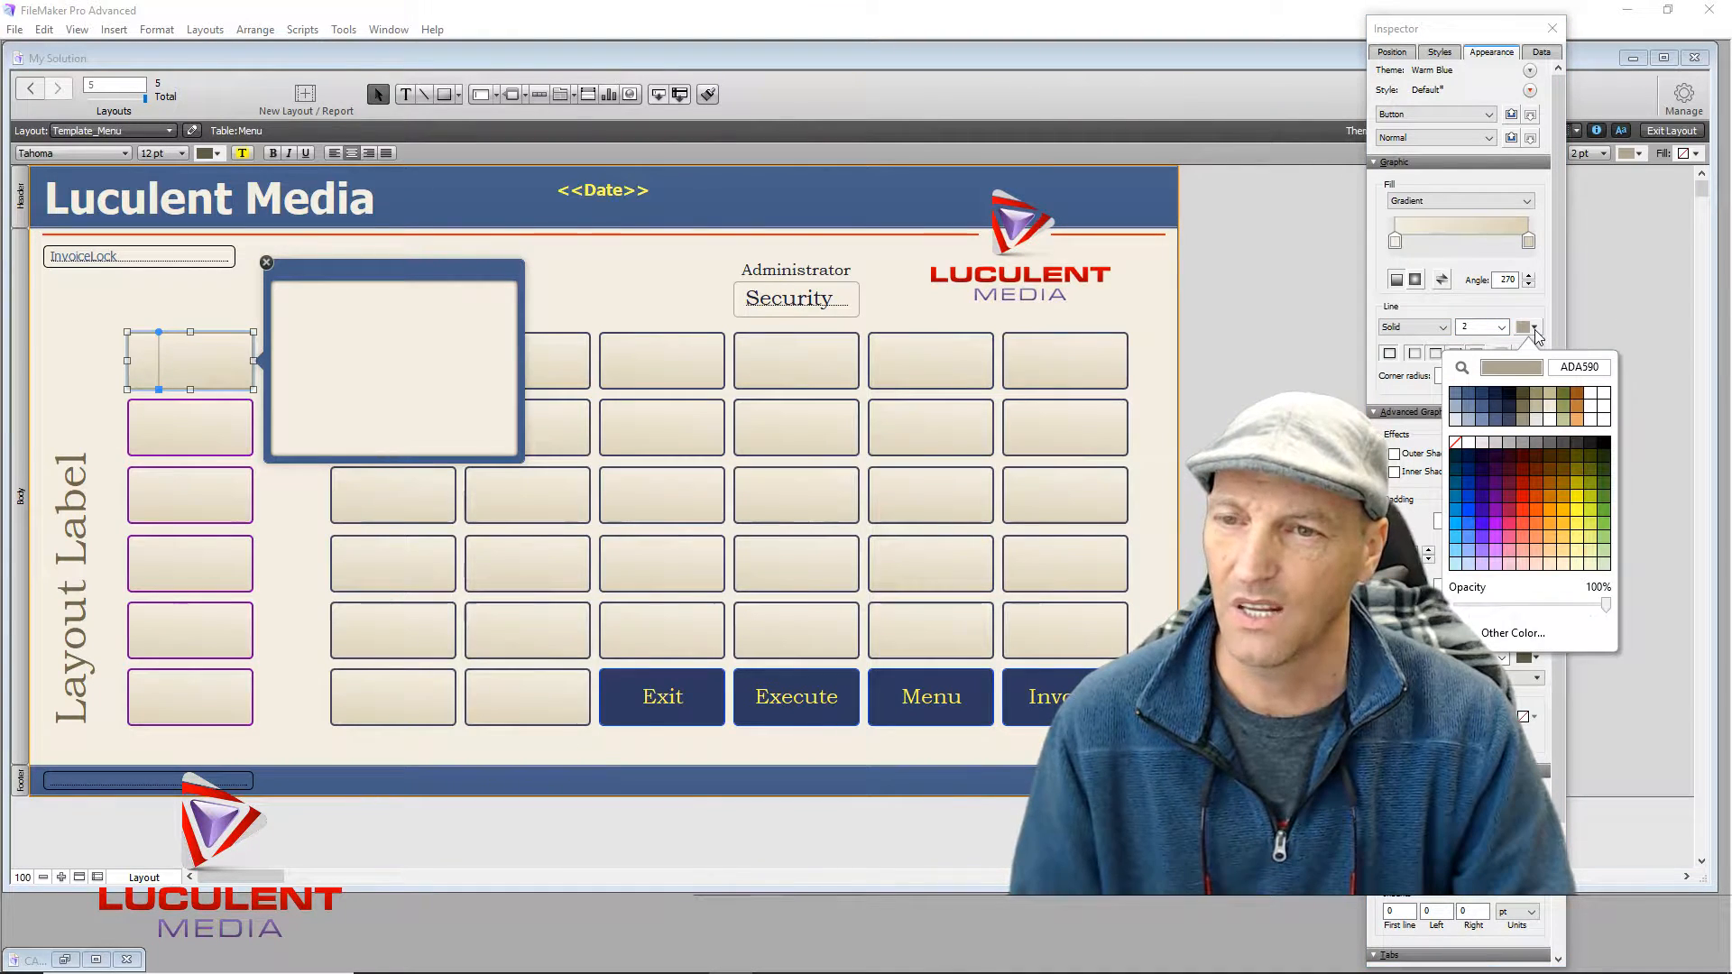
{"action": "left_click", "coordinate": [1496, 511]}
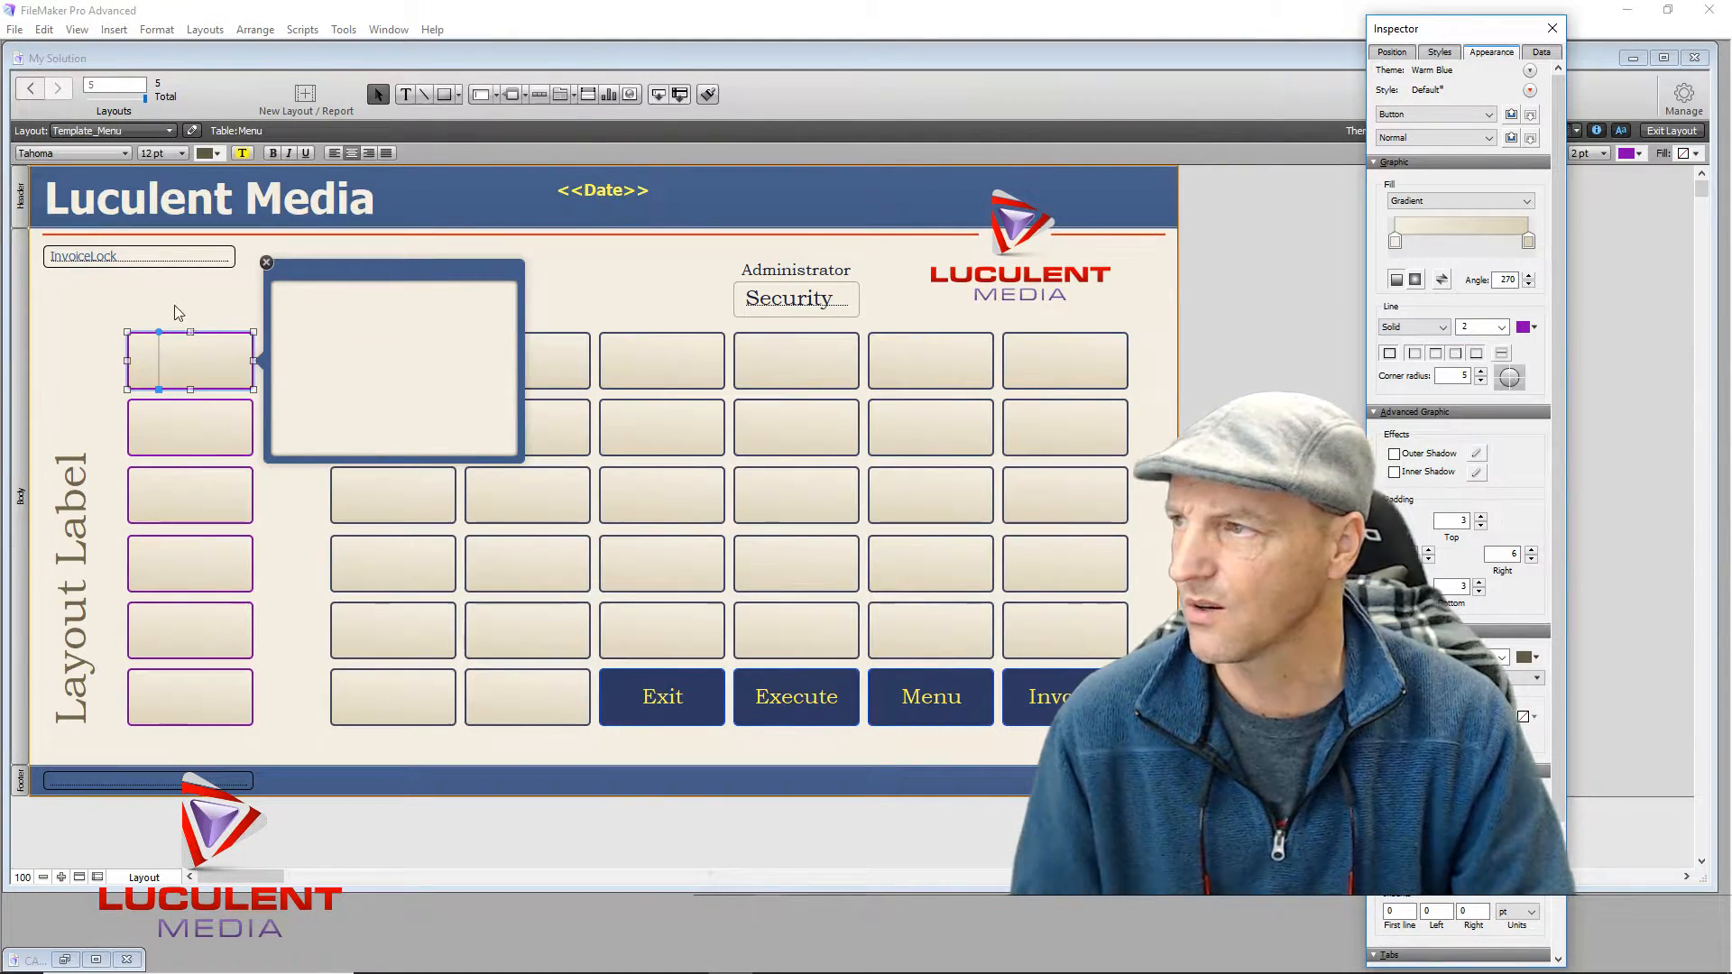
Step: Shift the popover button up out of its slot and move the purple-outlined button beneath it into the popover panel
{"action": "left_click", "coordinate": [200, 370]}
{"action": "left_click_drag", "start_coordinate": [199, 367], "coordinate": [297, 325]}
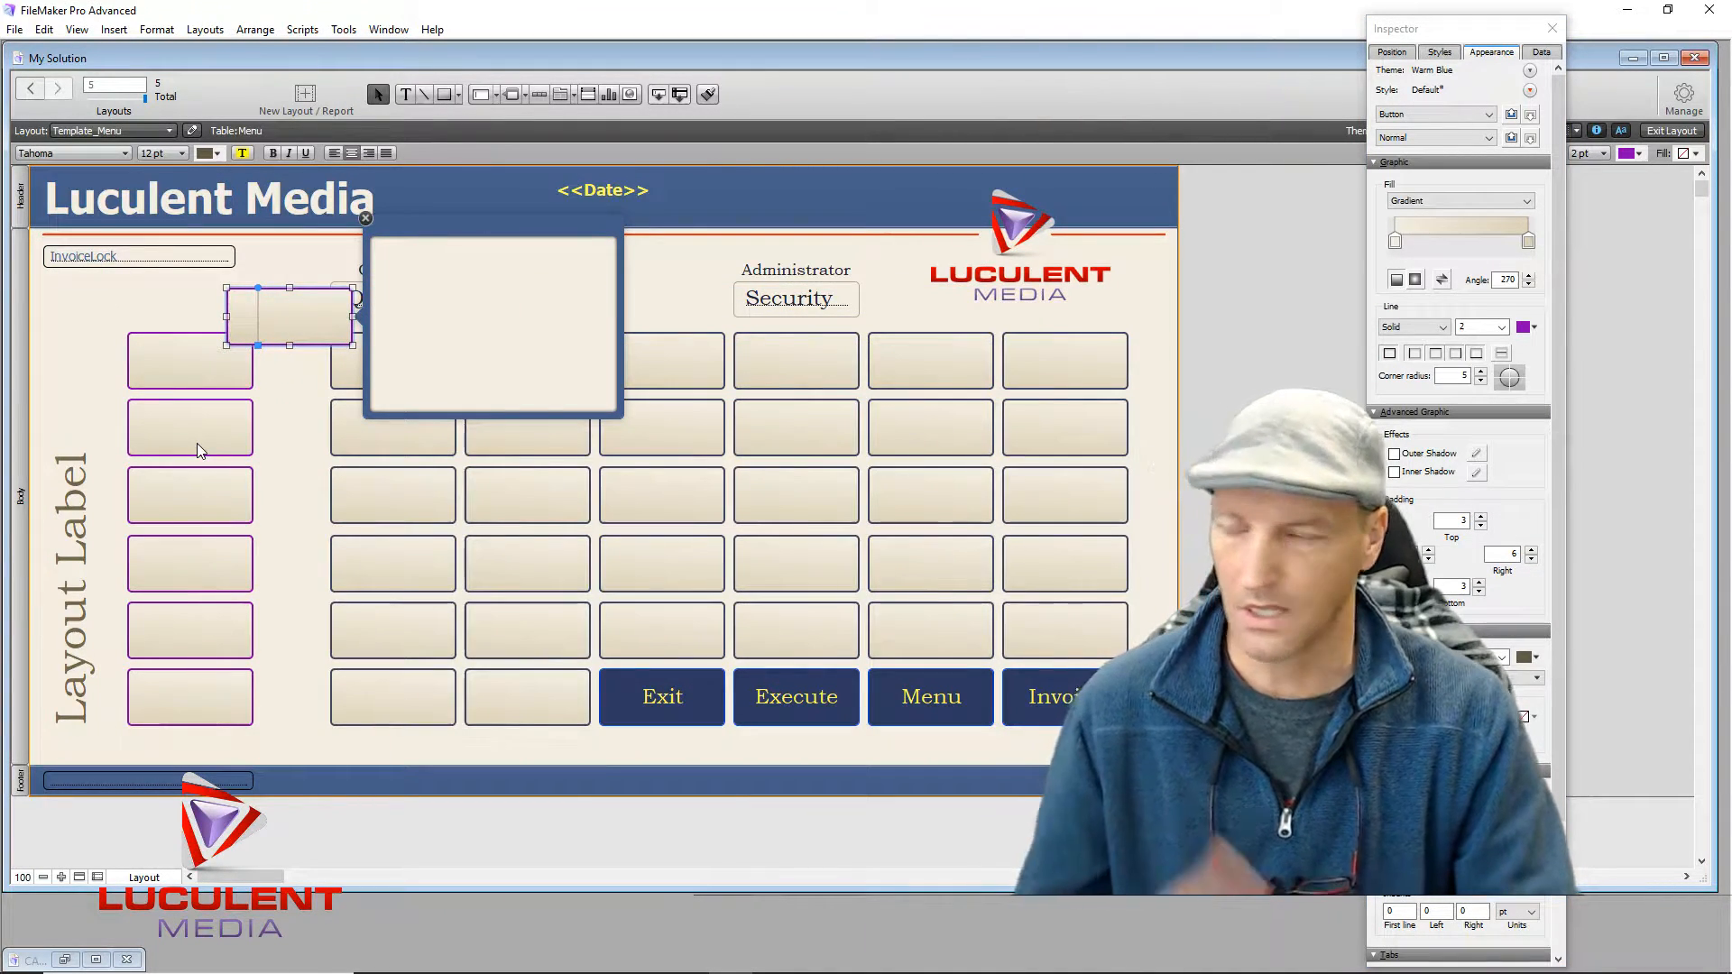
{"action": "left_click", "coordinate": [154, 370]}
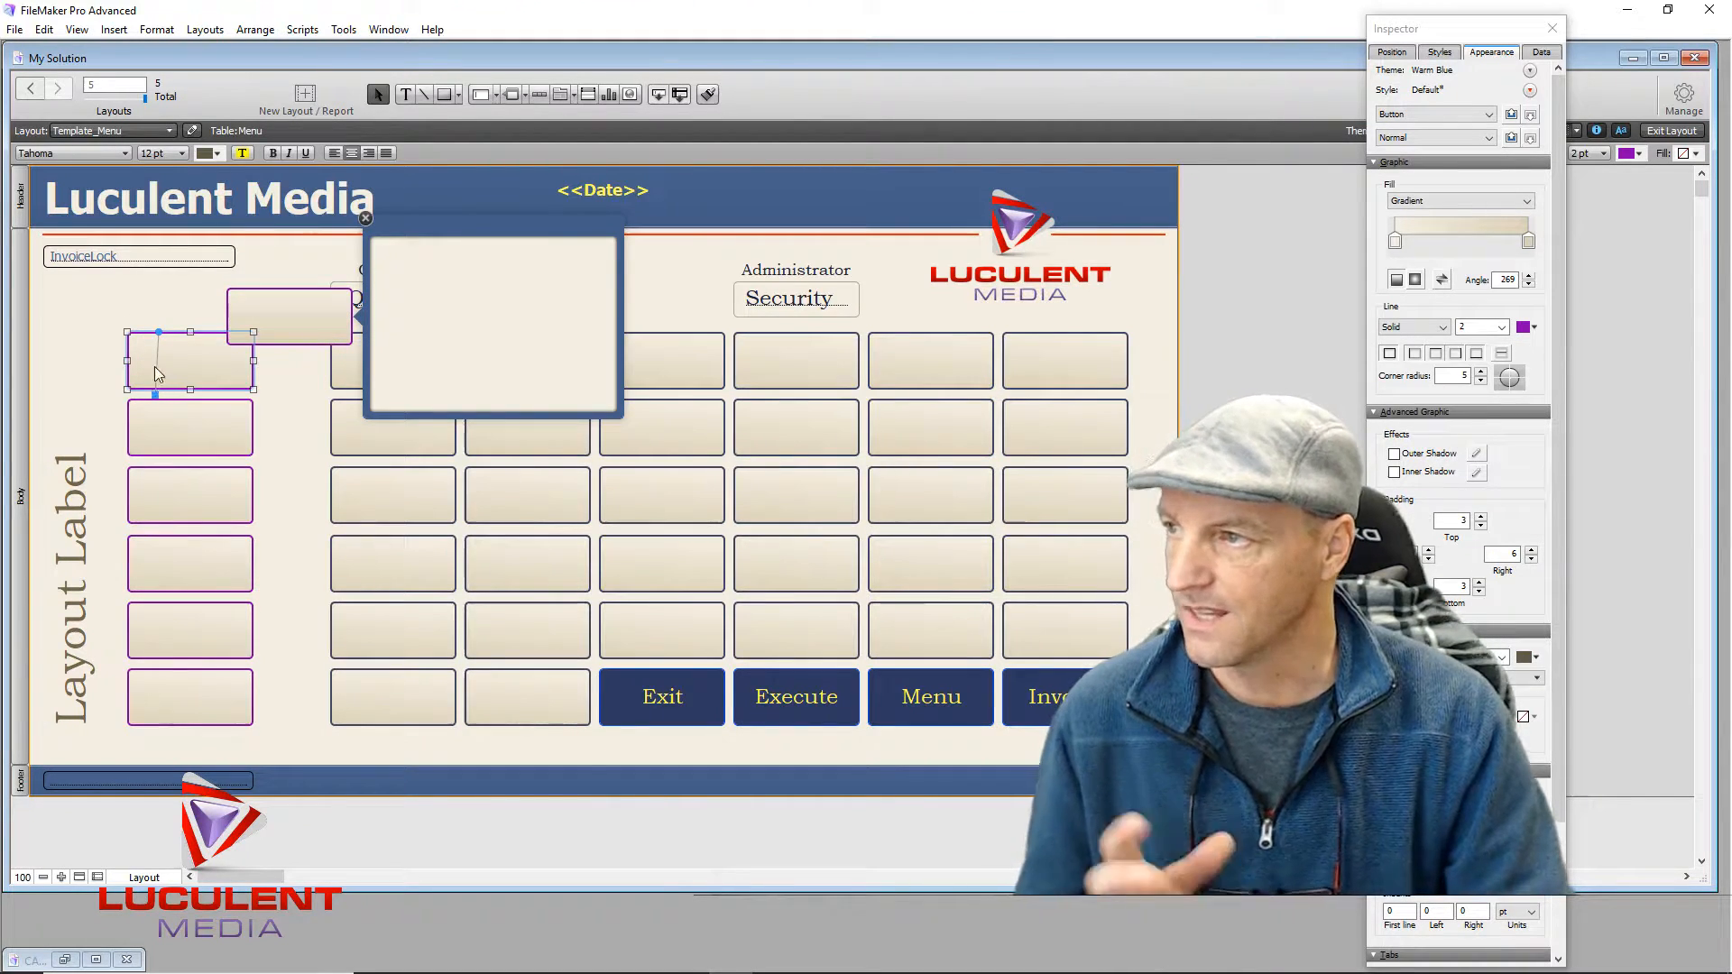
{"action": "left_click_drag", "start_coordinate": [183, 364], "coordinate": [439, 284]}
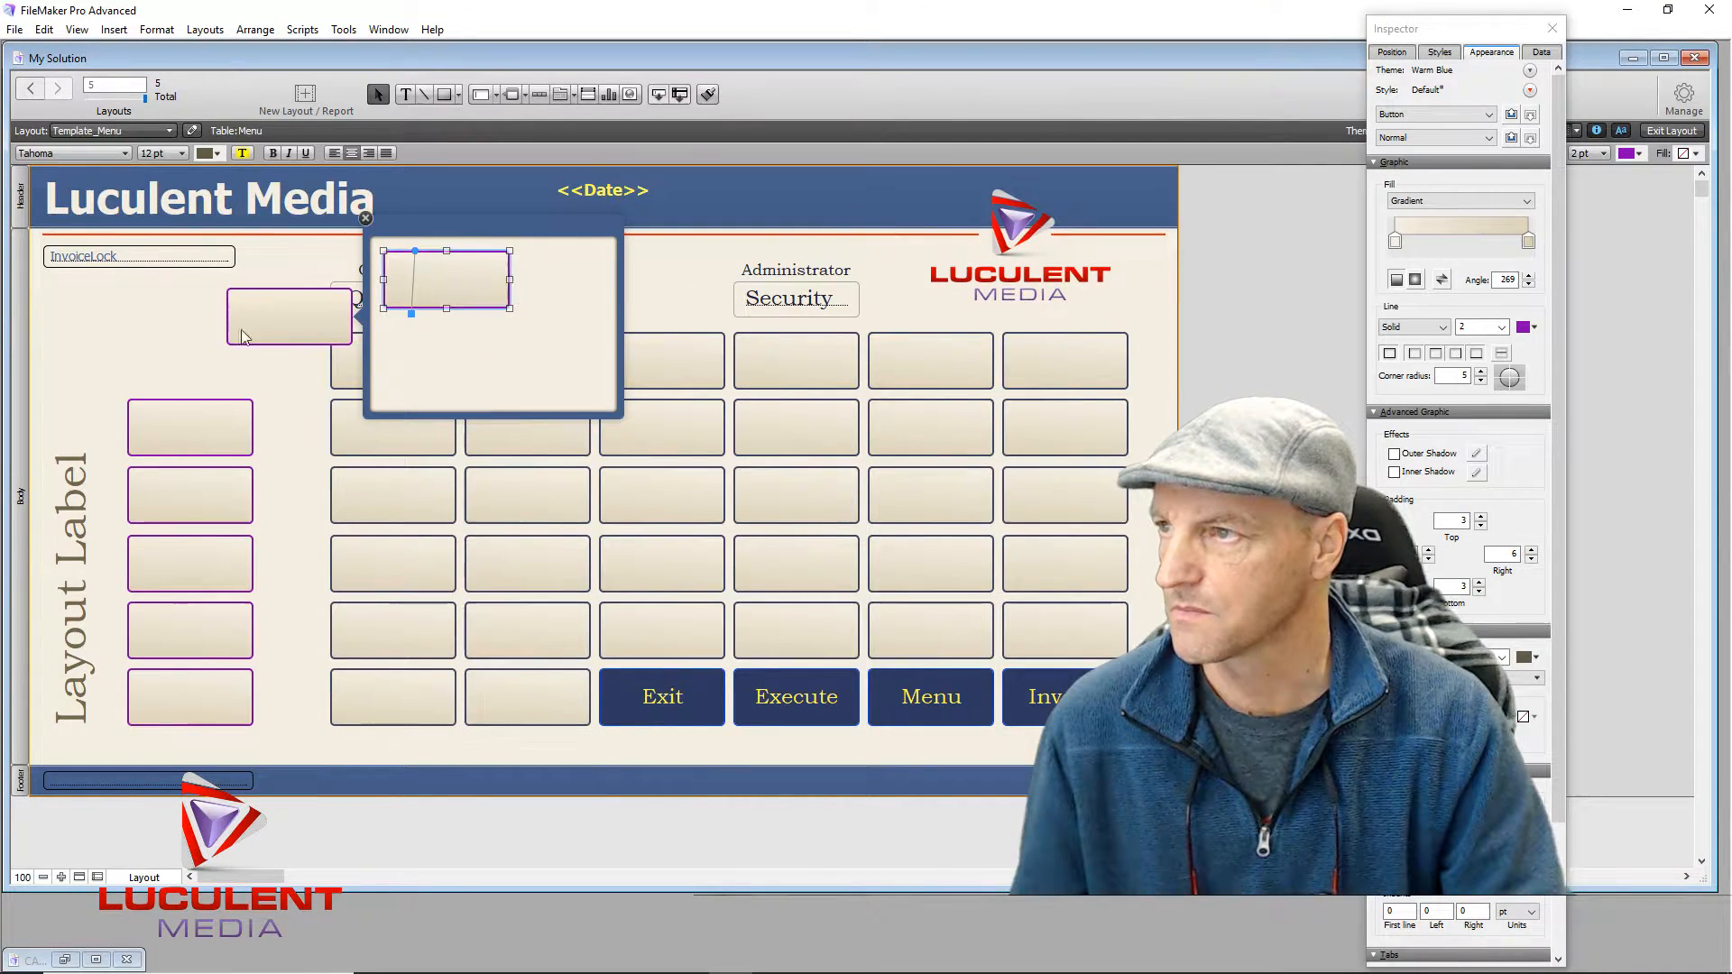
Step: Move the popover button back into the topmost slot of the side column and close its popover panel
{"action": "left_click", "coordinate": [269, 322]}
{"action": "left_click_drag", "start_coordinate": [289, 310], "coordinate": [193, 348]}
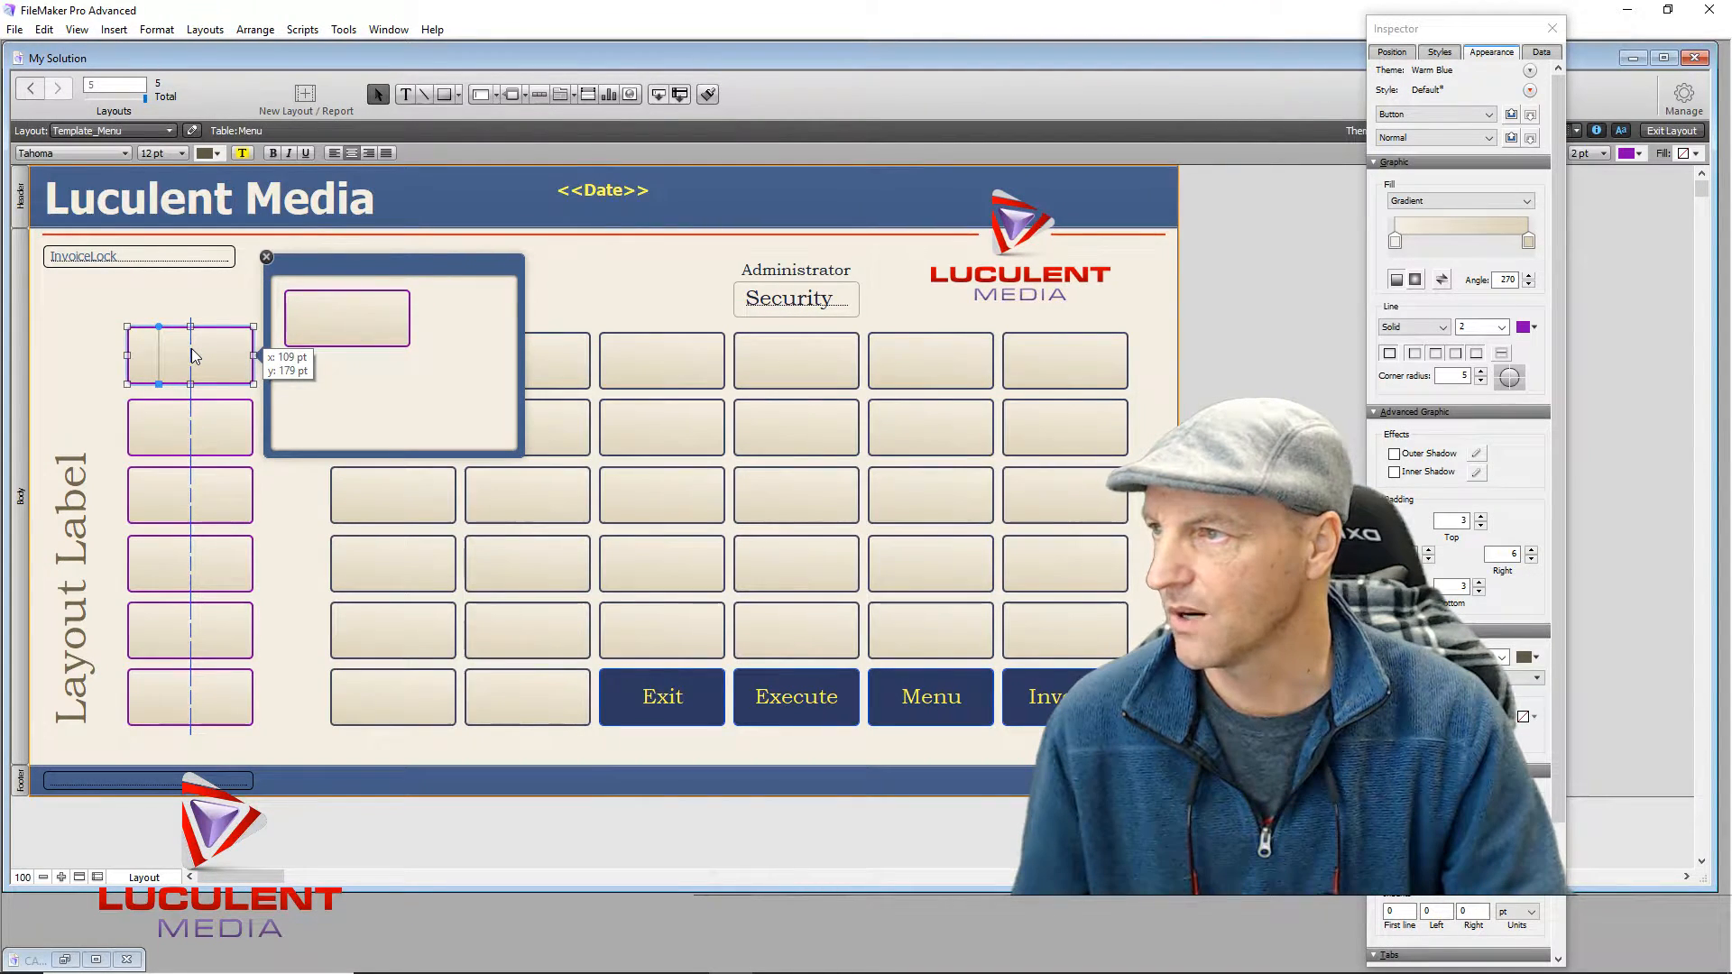
{"action": "left_click", "coordinate": [266, 258]}
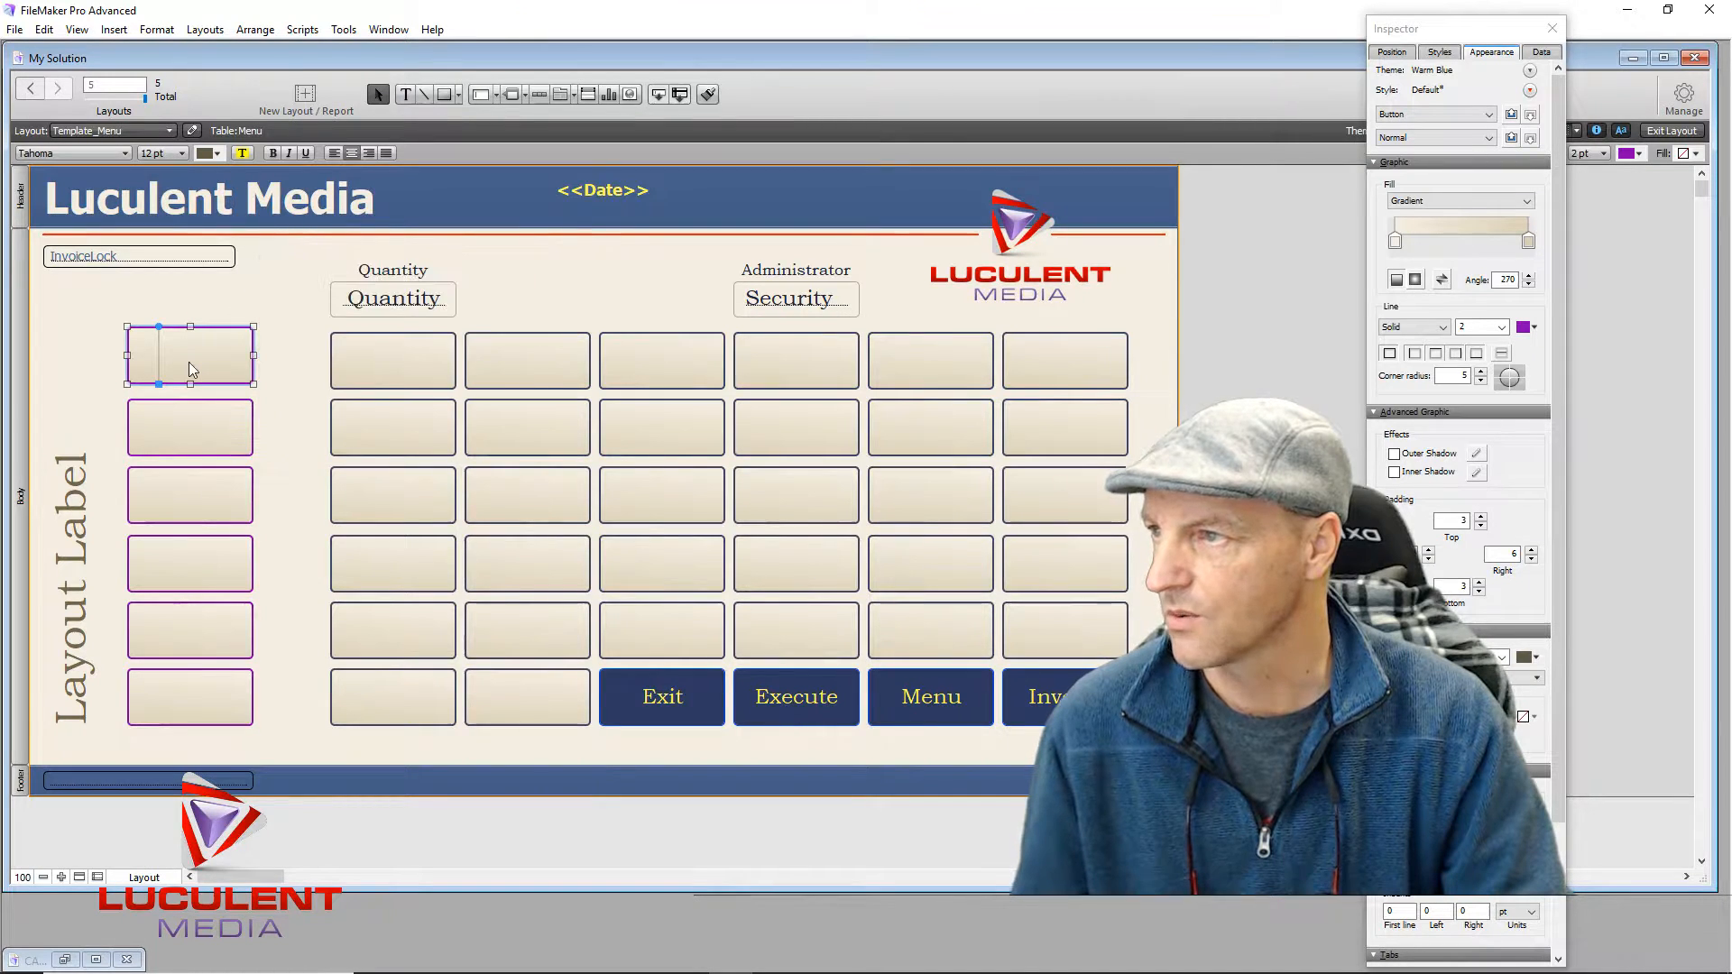
{"action": "left_click_drag", "start_coordinate": [189, 359], "coordinate": [190, 365]}
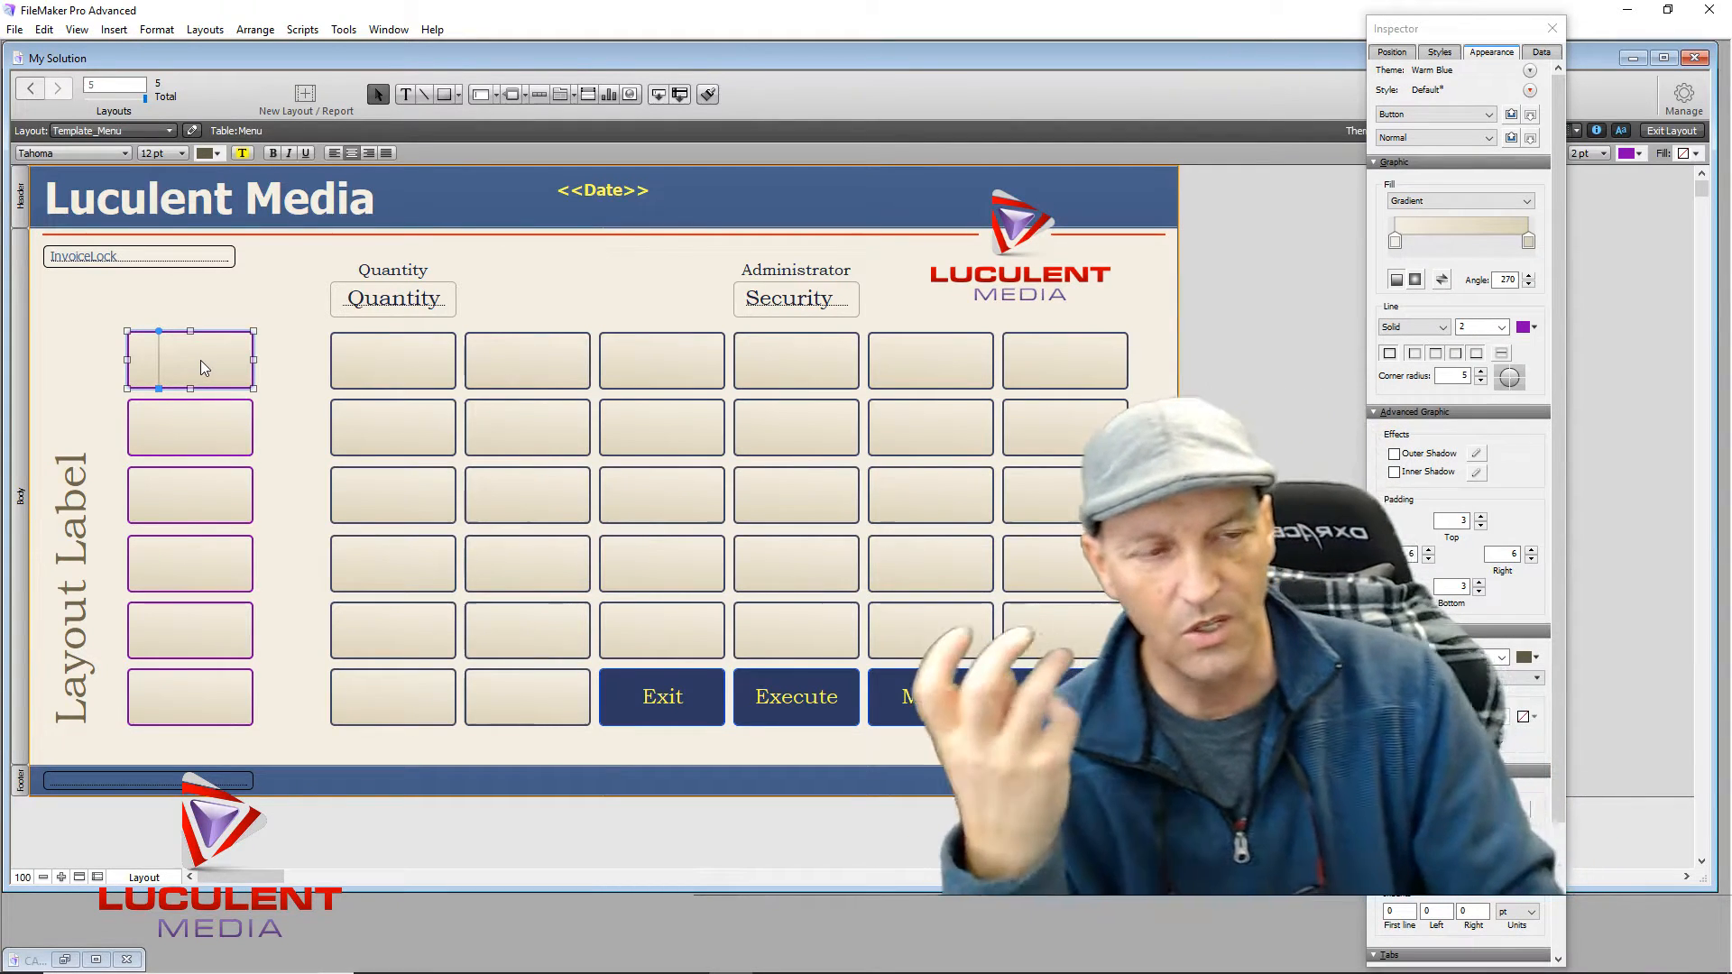
Step: Reopen the top side button's popover and widen the panel to about 421 pt
{"action": "double_click", "coordinate": [171, 368]}
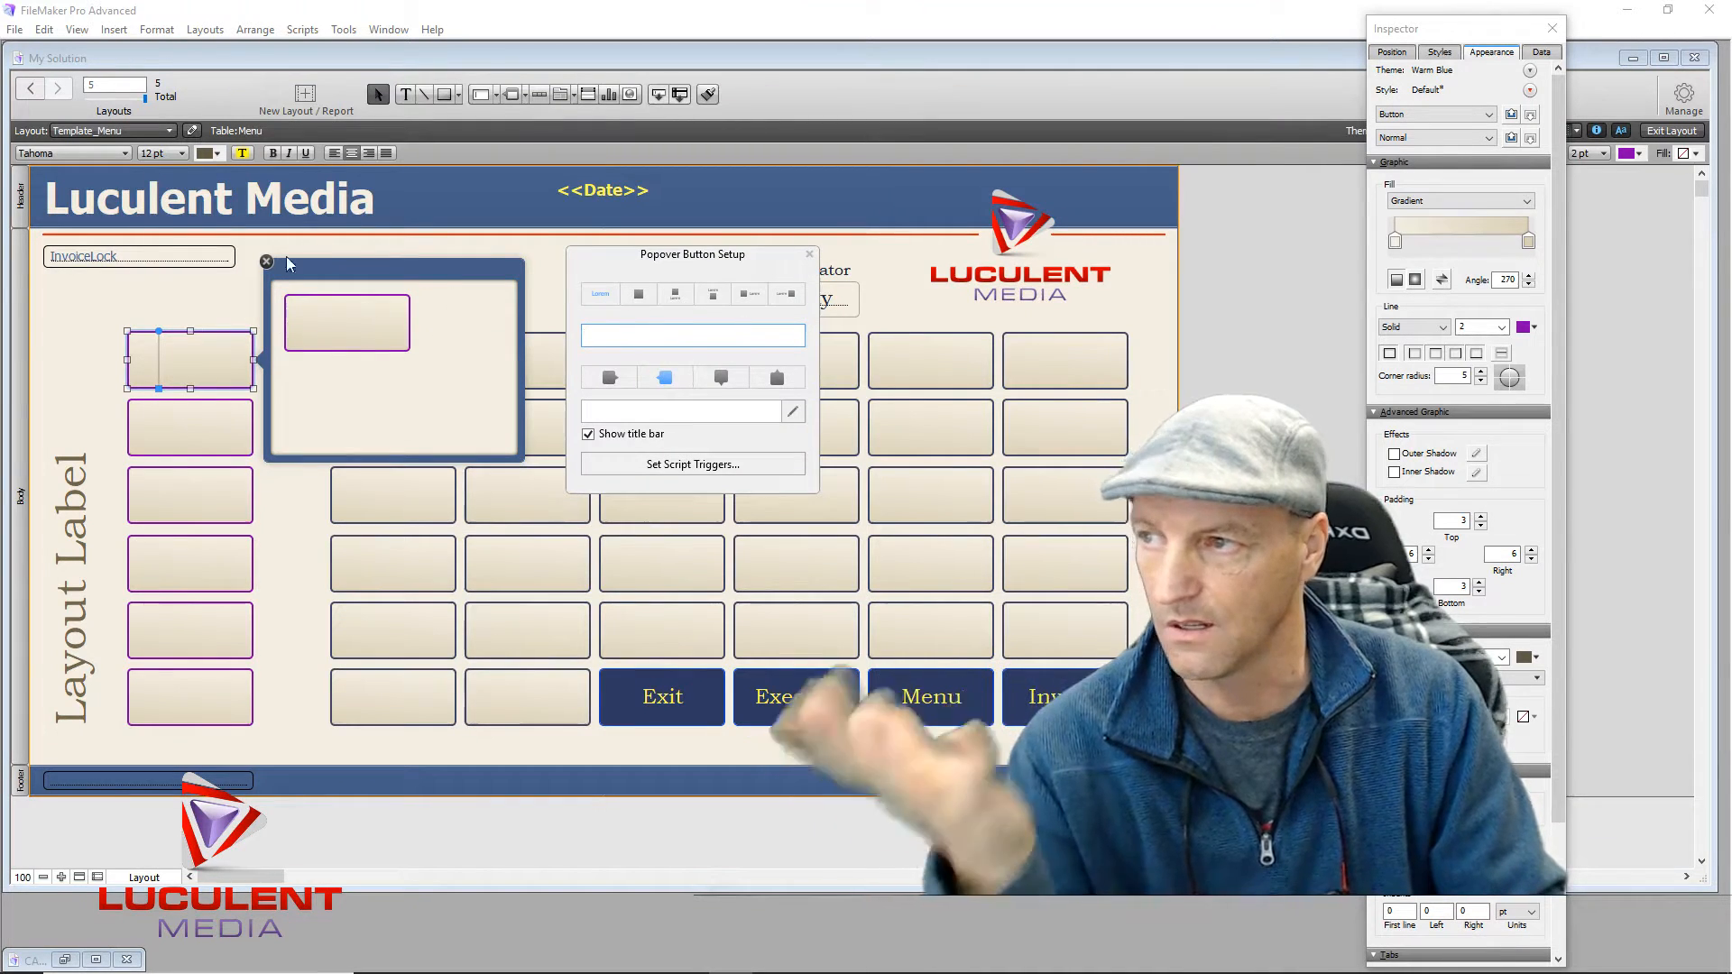
{"action": "left_click", "coordinate": [525, 358]}
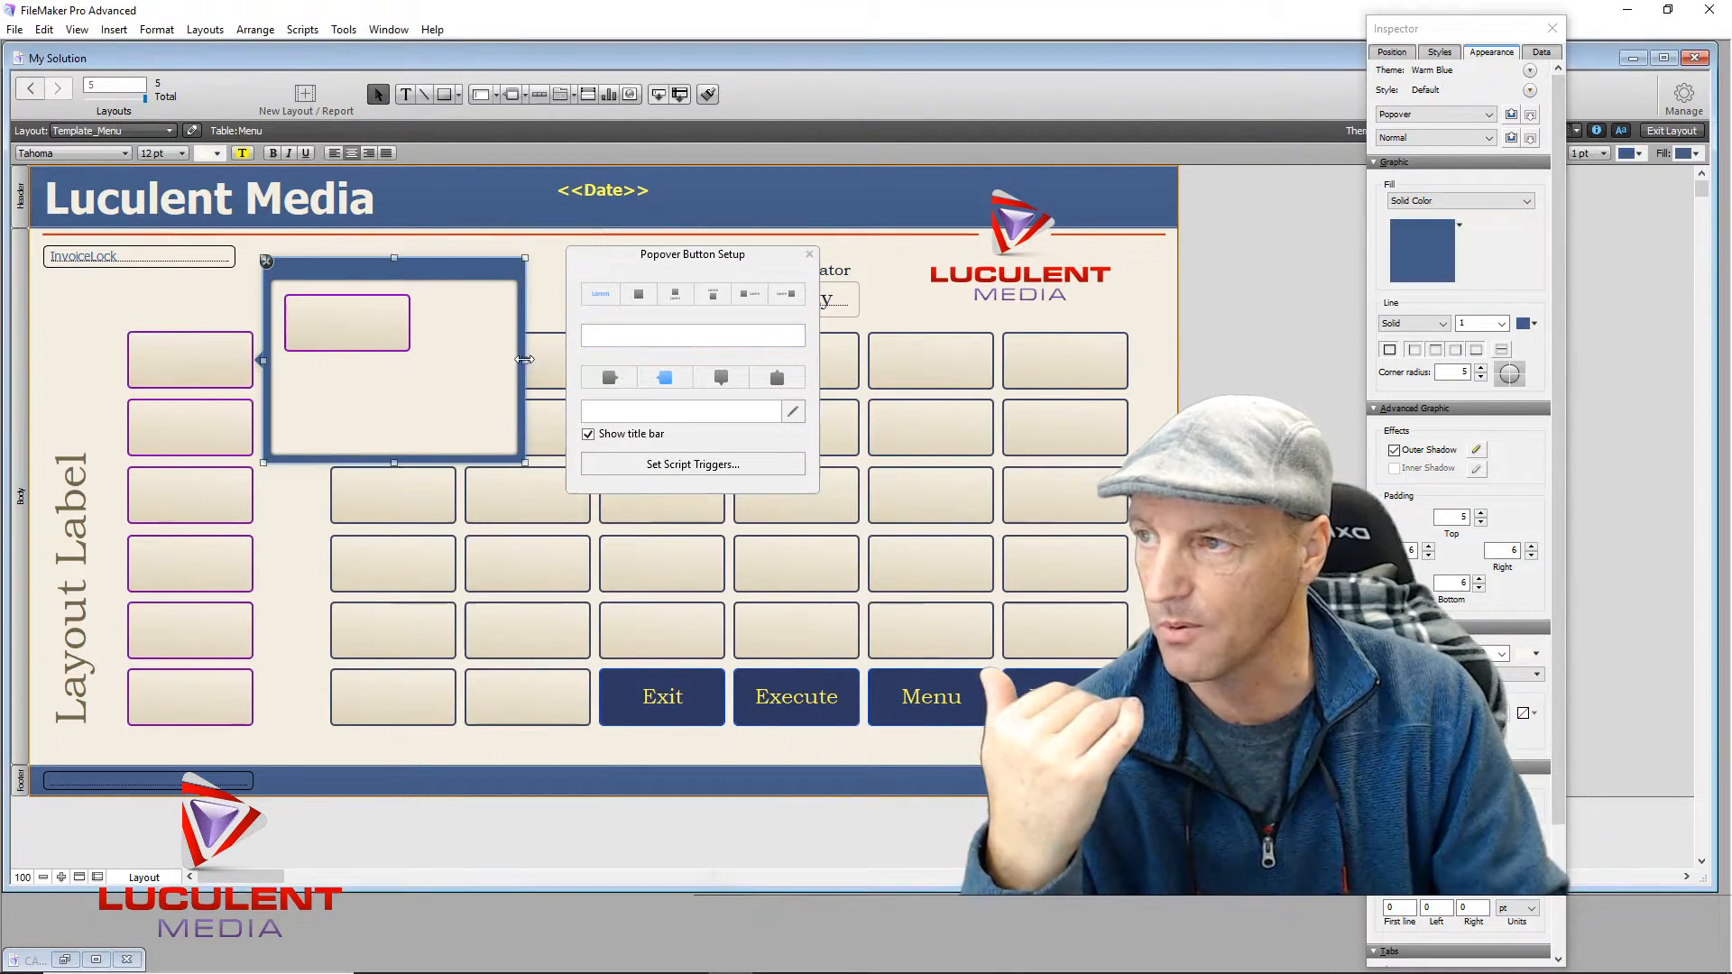
{"action": "left_click_drag", "start_coordinate": [525, 358], "coordinate": [582, 363]}
{"action": "left_click_drag", "start_coordinate": [622, 254], "coordinate": [778, 250]}
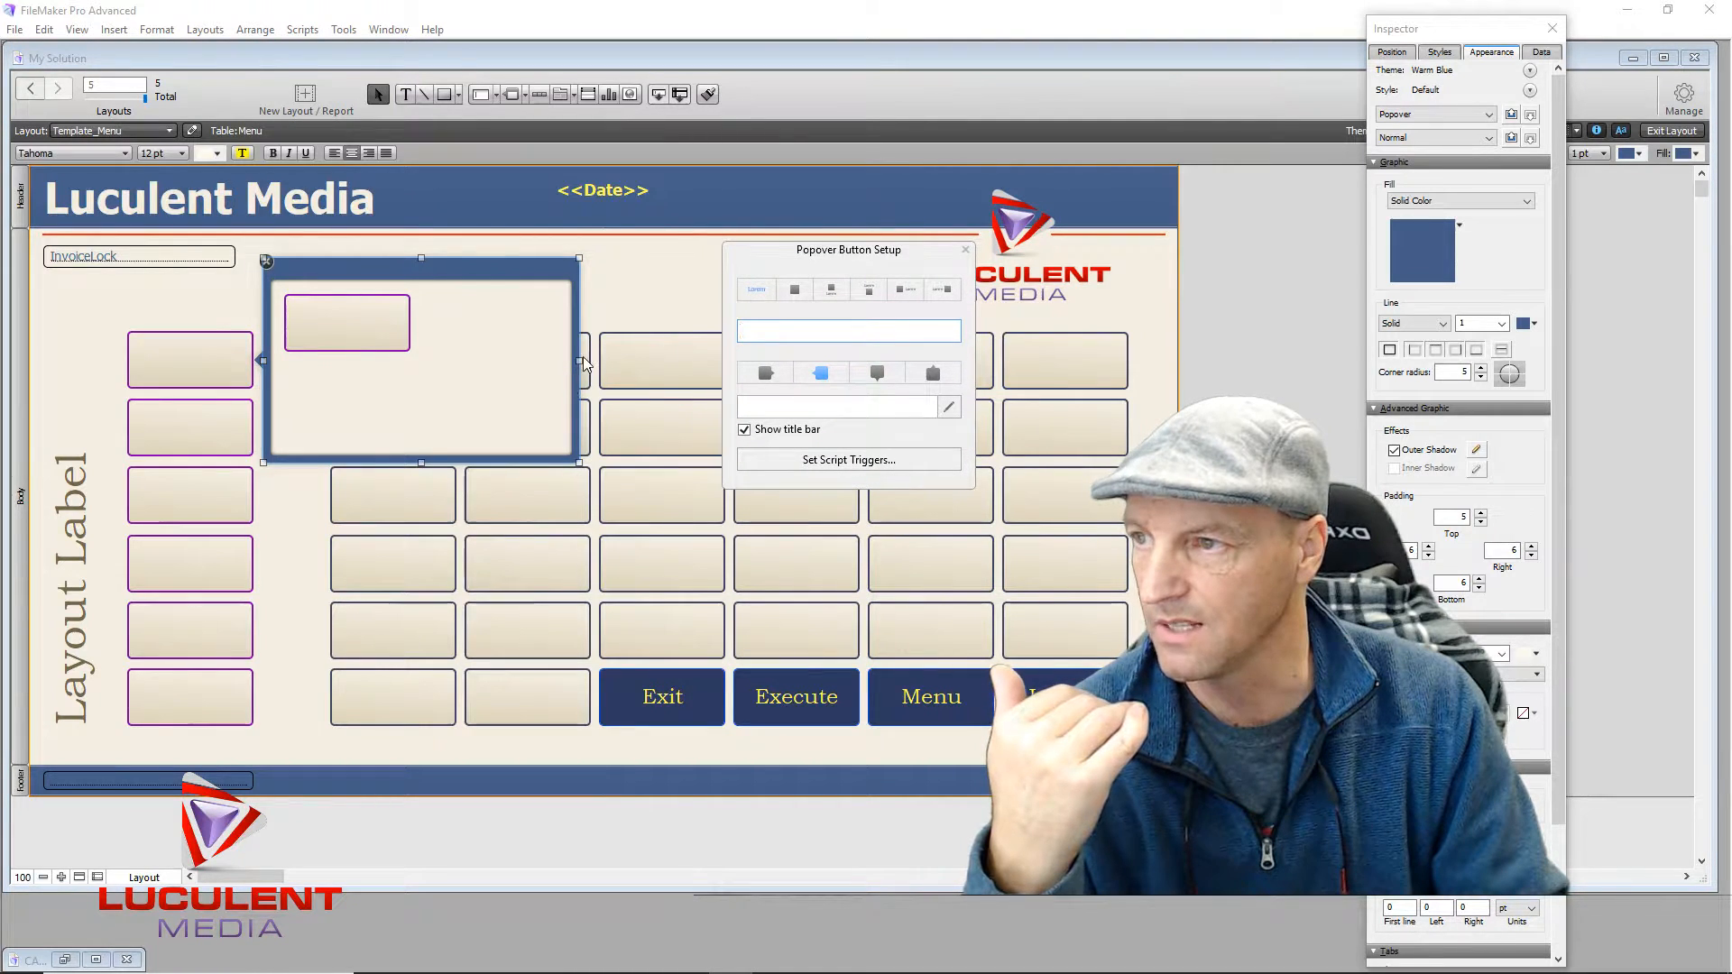
{"action": "left_click_drag", "start_coordinate": [583, 355], "coordinate": [644, 359]}
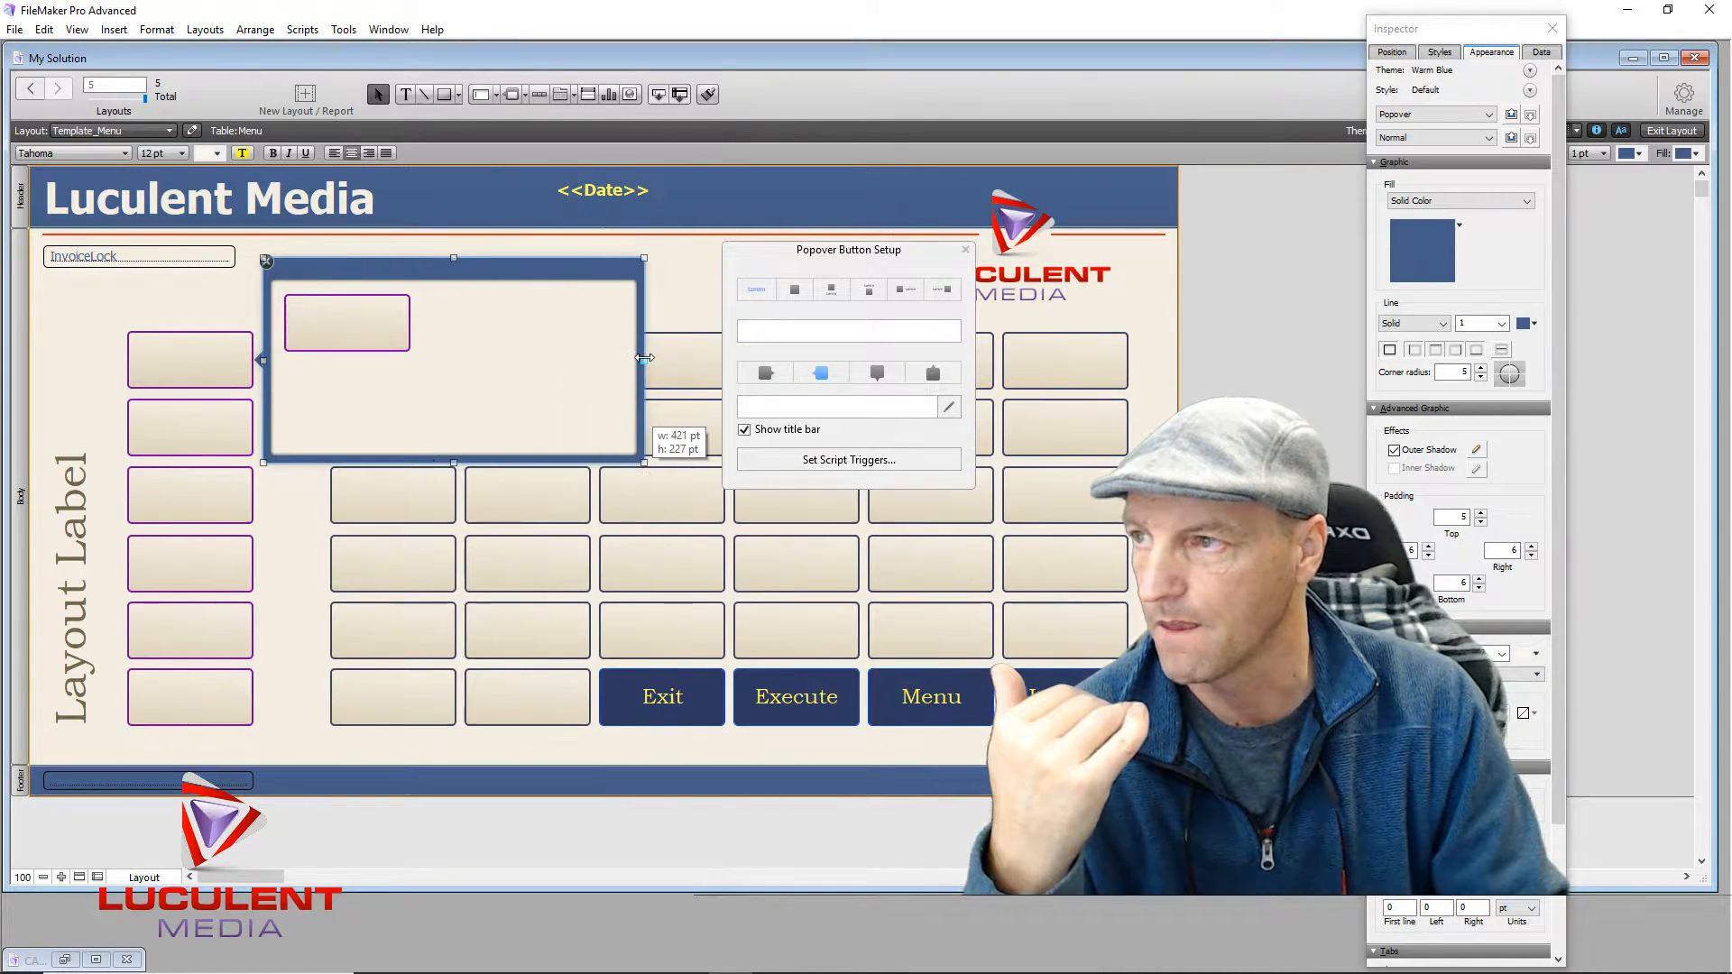
Step: Duplicate the purple-outlined button inside the popover, placing copies below and beside it
{"action": "left_click", "coordinate": [348, 334]}
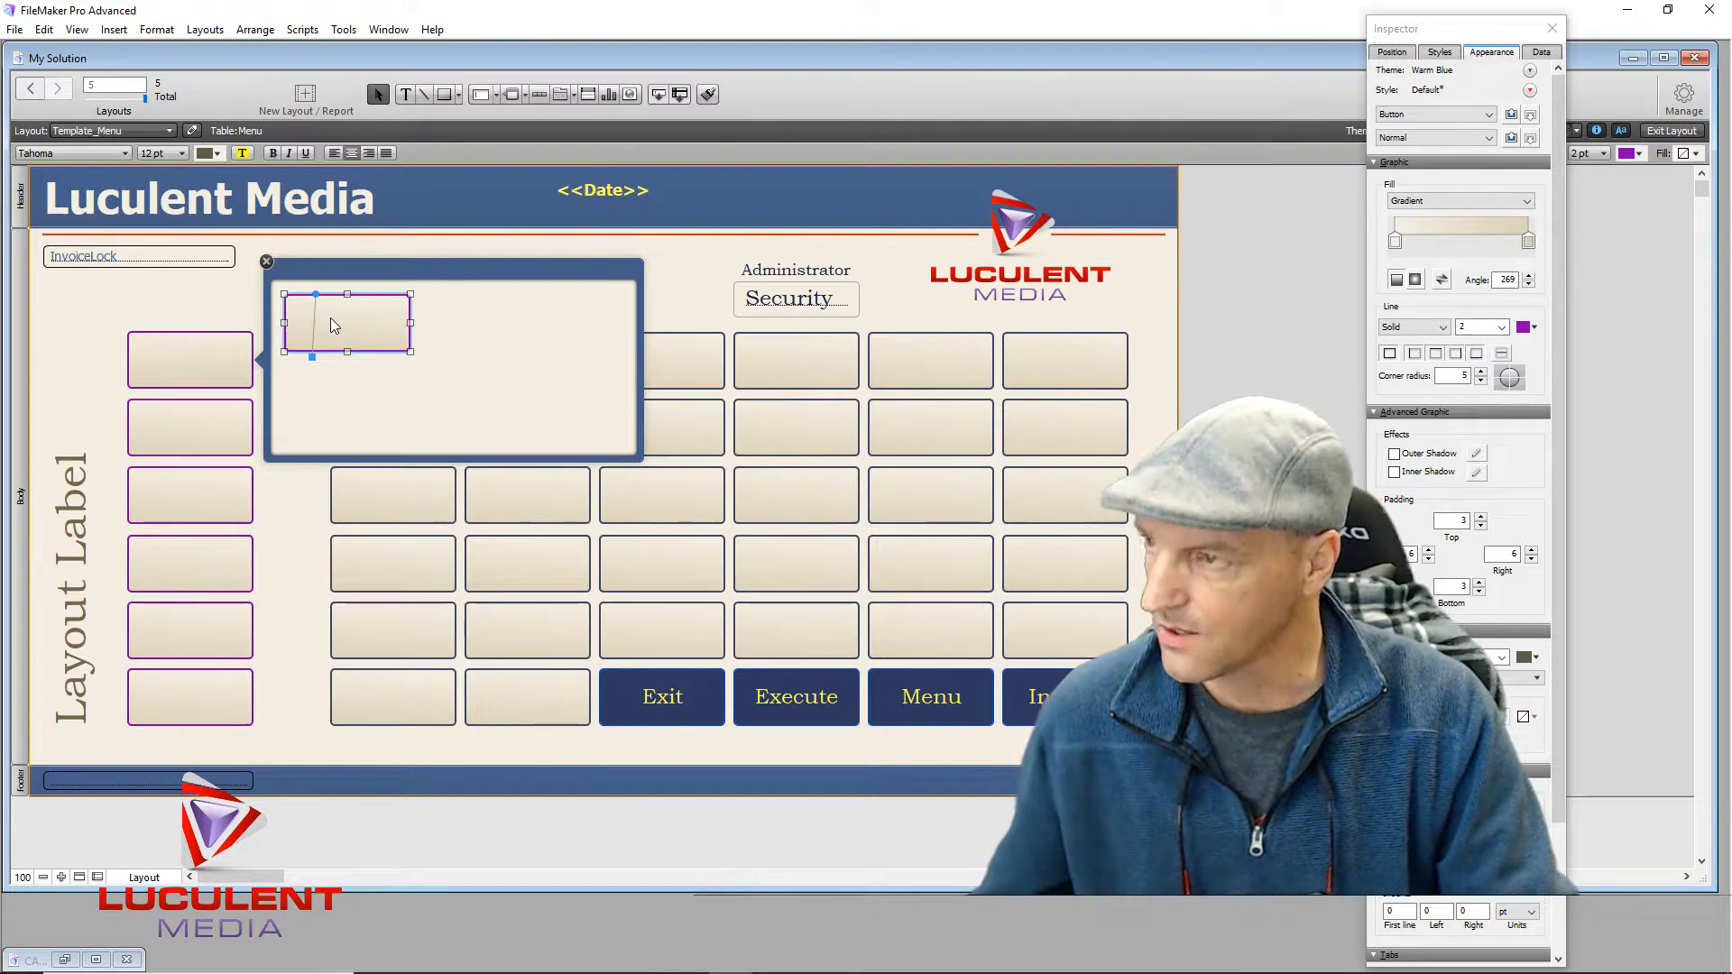
{"action": "left_click_drag", "start_coordinate": [334, 325], "coordinate": [340, 394]}
Step: Delete all three purple-outlined buttons from inside the popover
{"action": "left_click", "coordinate": [364, 321]}
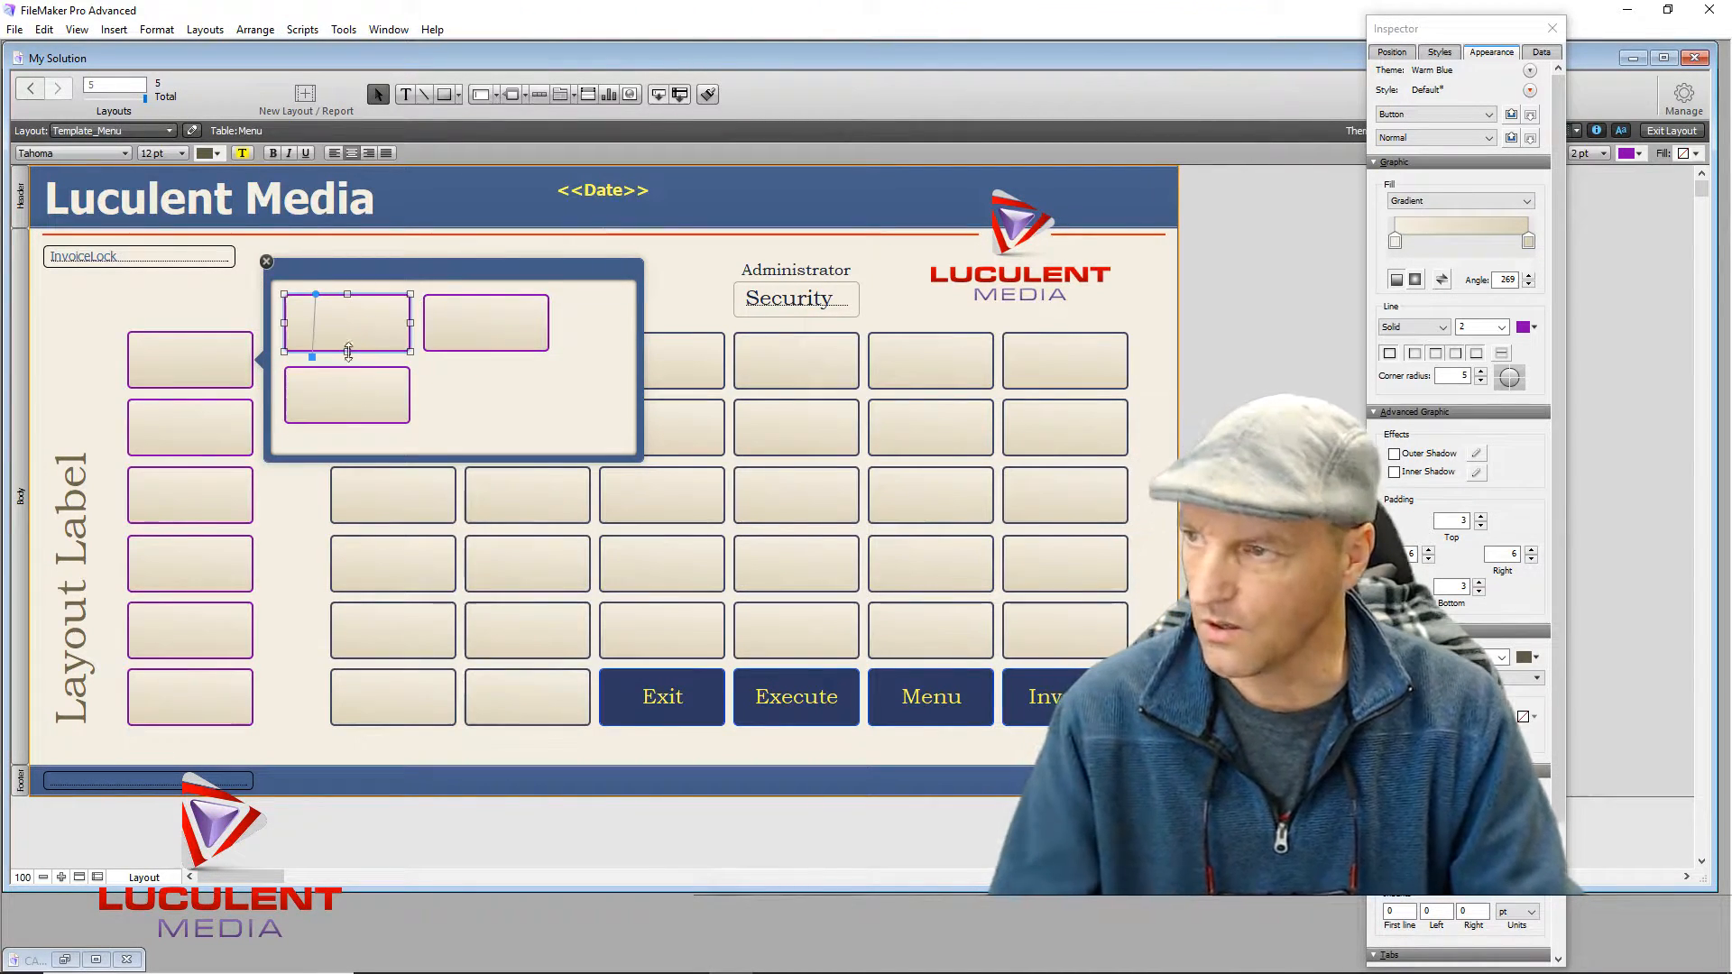
{"action": "key", "text": "Delete"}
{"action": "left_click", "coordinate": [345, 387]}
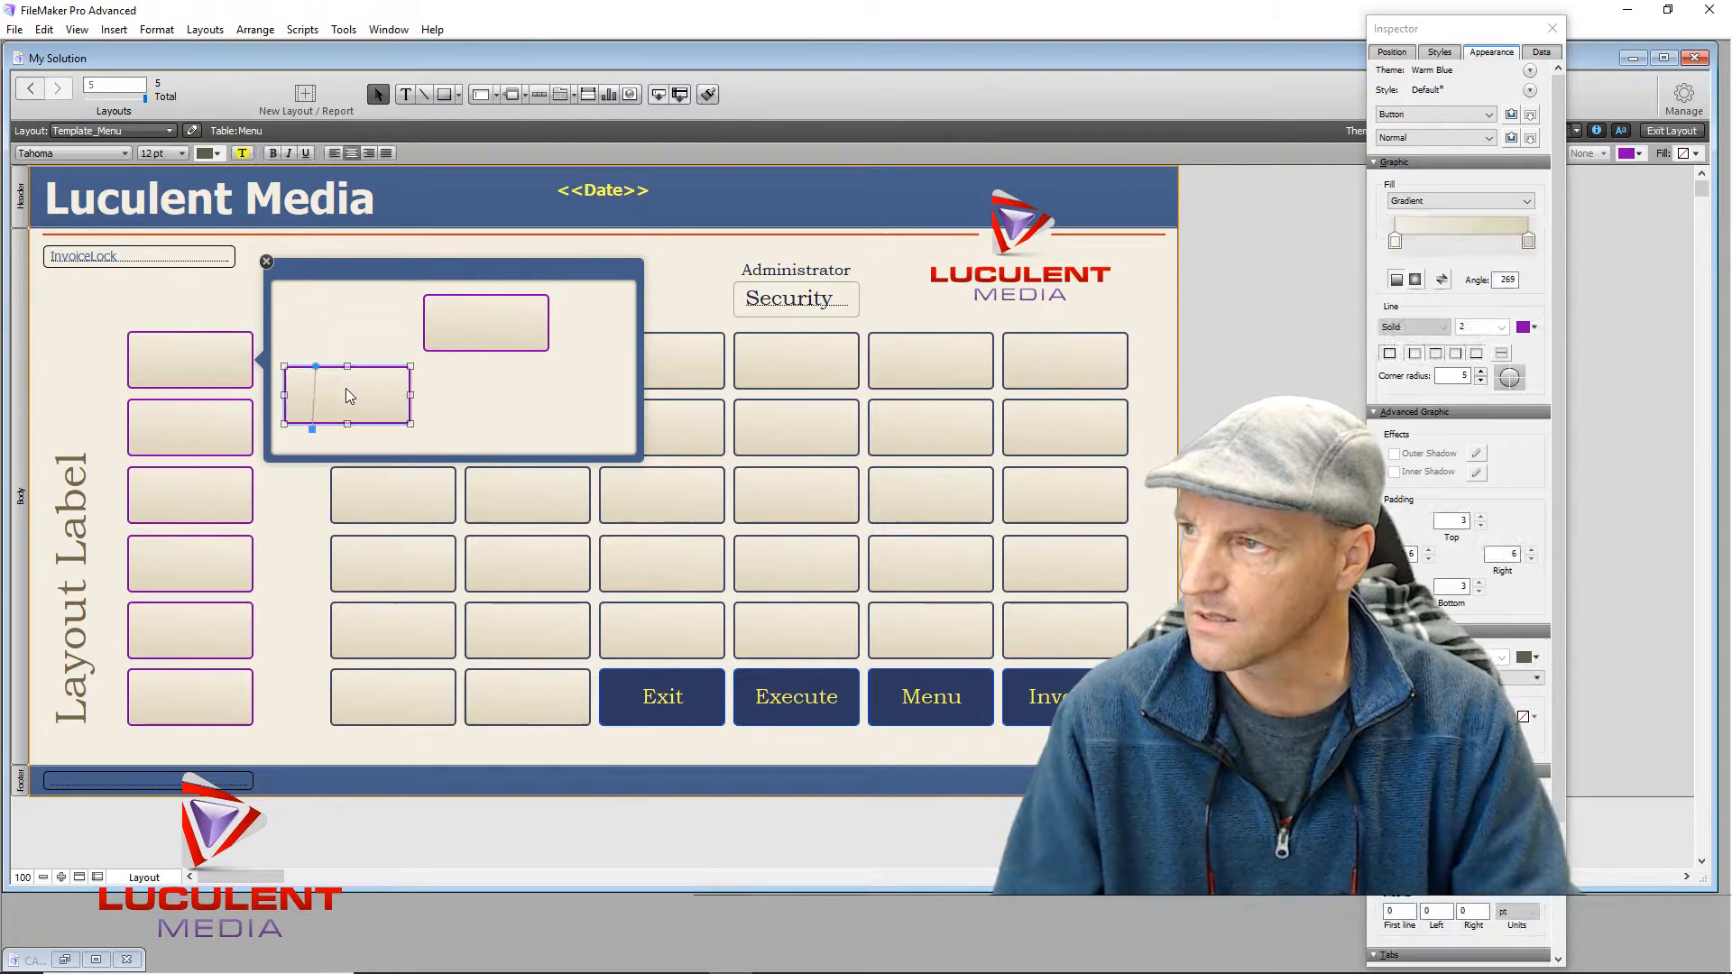
{"action": "key", "text": "Delete"}
{"action": "left_click", "coordinate": [518, 309]}
{"action": "key", "text": "Delete"}
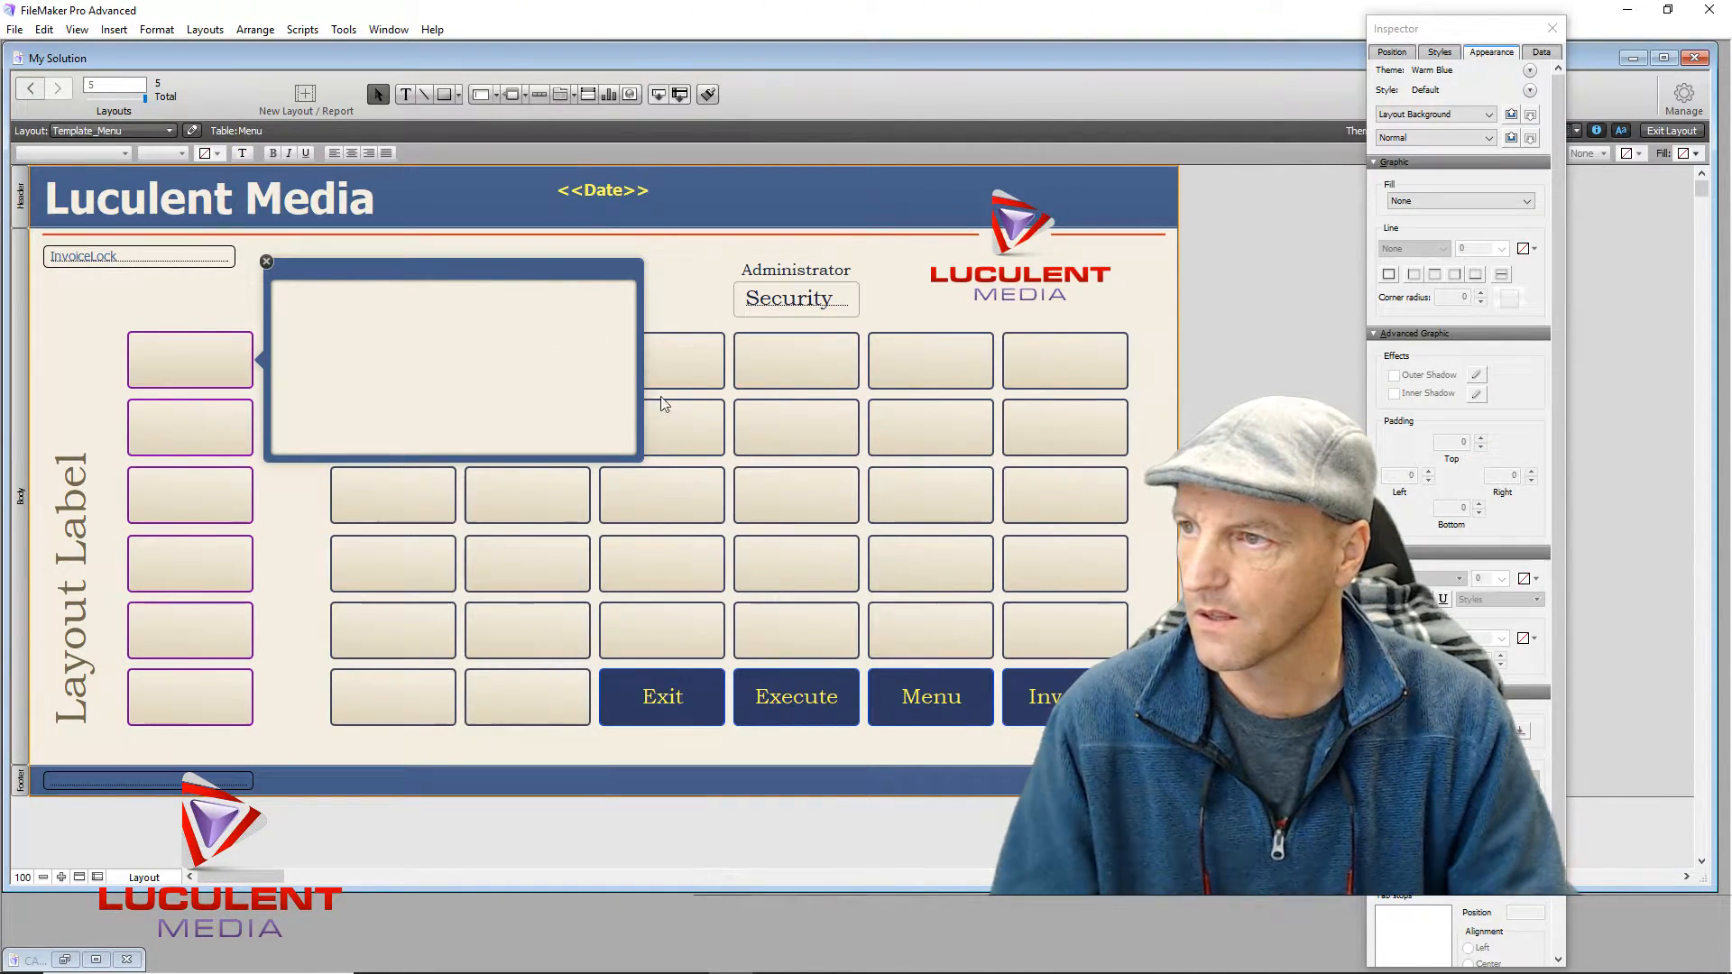
Step: Increase the empty popover panel's height to about 419 pt
{"action": "left_click", "coordinate": [516, 460]}
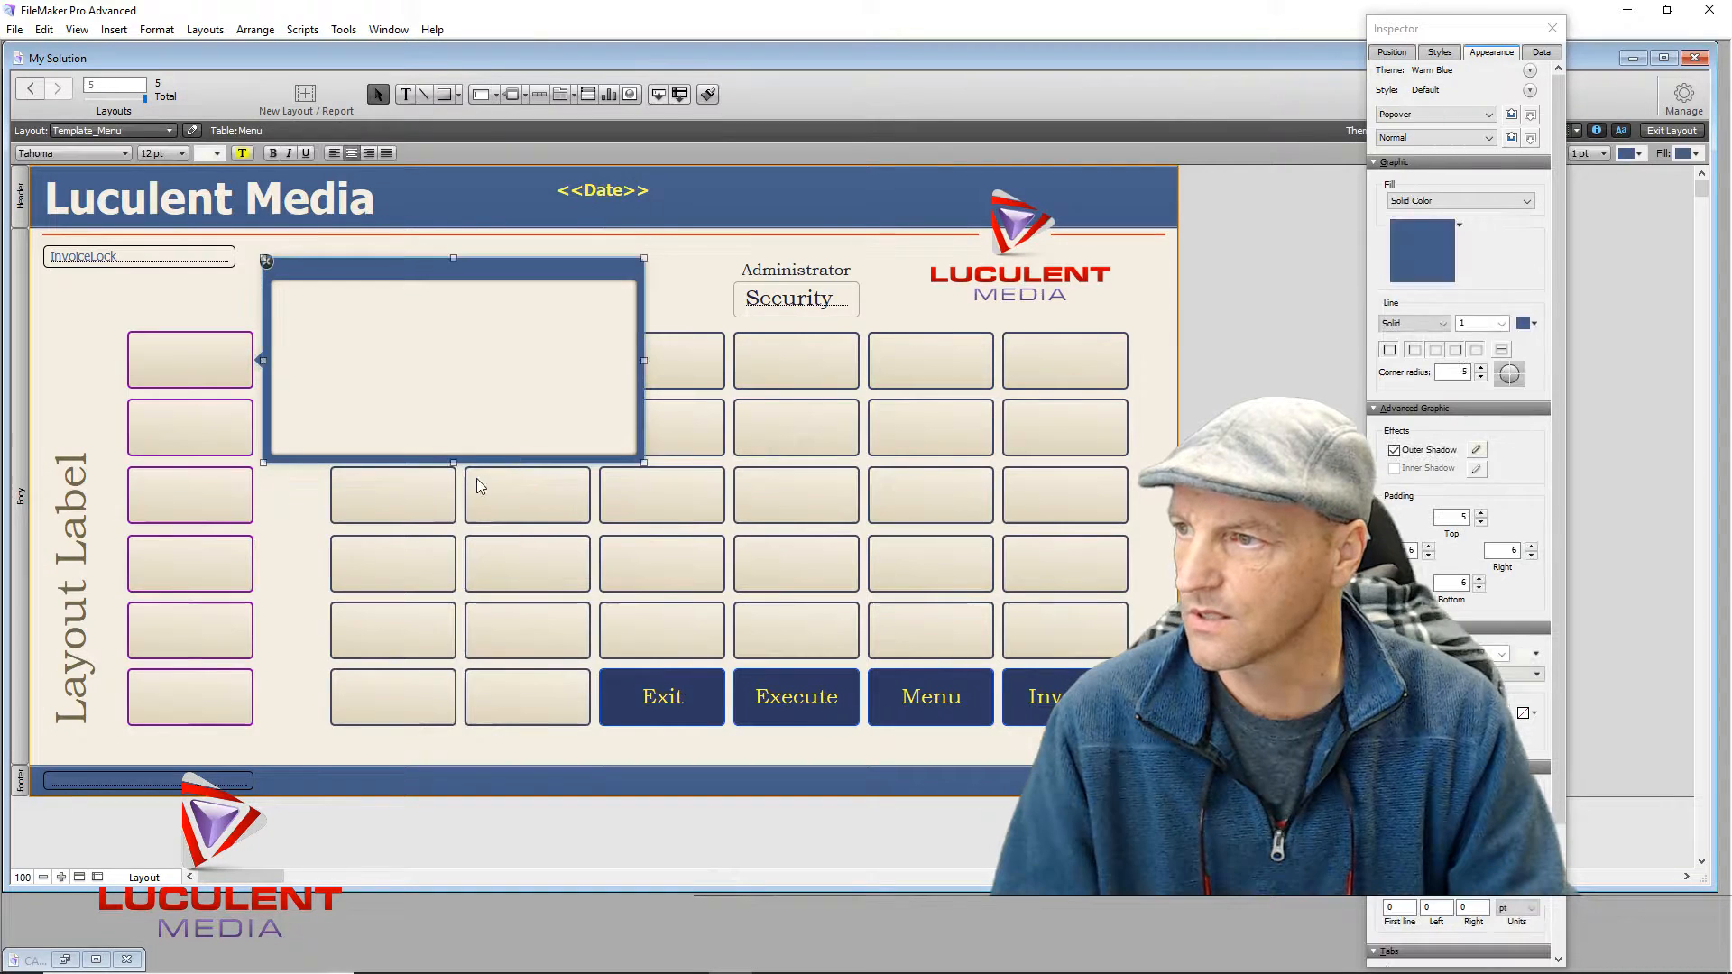
{"action": "left_click_drag", "start_coordinate": [453, 462], "coordinate": [504, 582]}
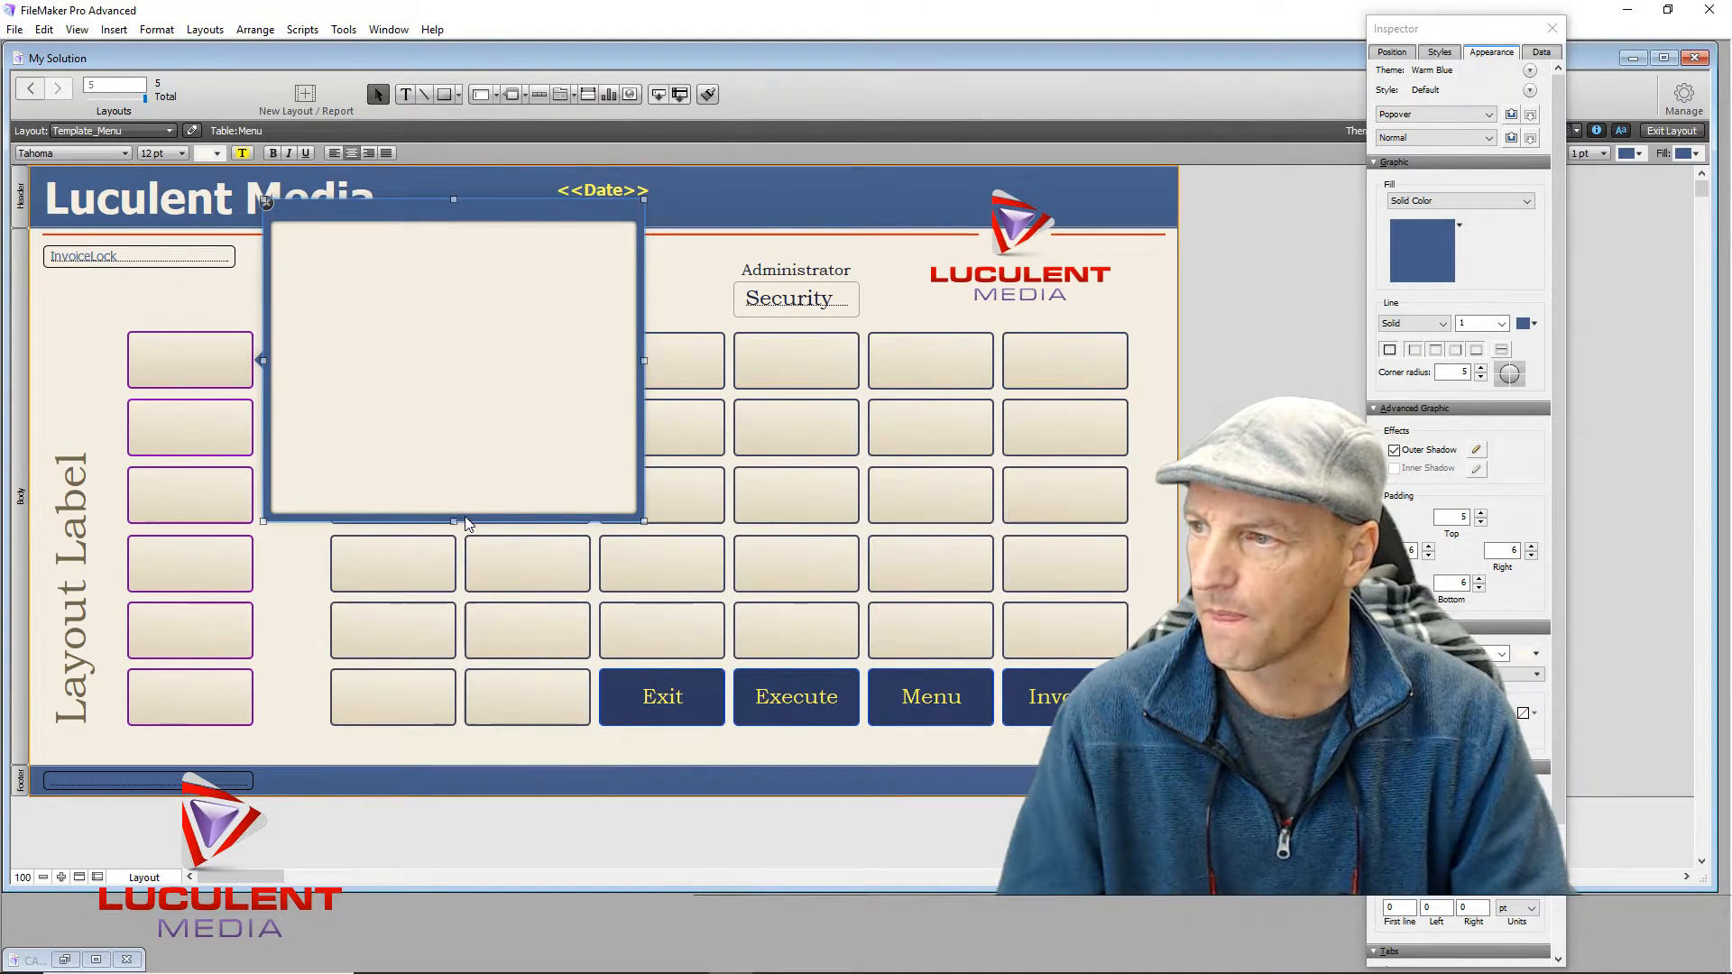
{"action": "left_click_drag", "start_coordinate": [451, 521], "coordinate": [451, 576]}
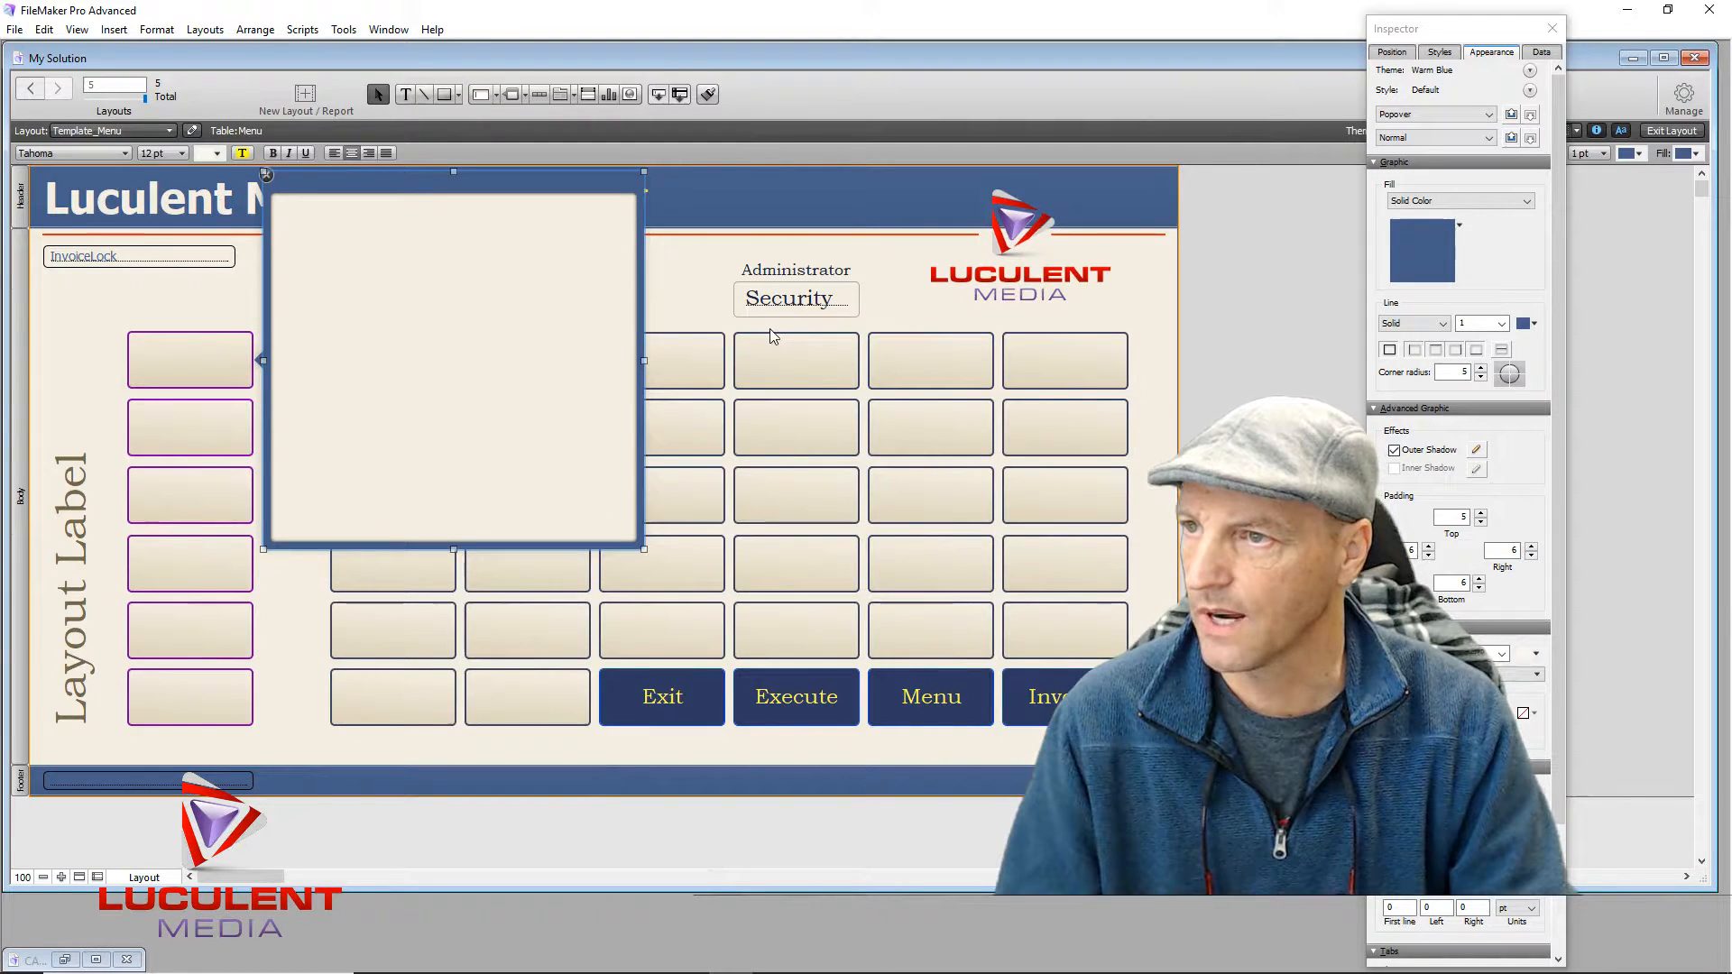
Step: Copy a block of six blank buttons, two columns by three rows, from the main grid into the popover's upper part
{"action": "left_click_drag", "start_coordinate": [773, 326], "coordinate": [922, 505]}
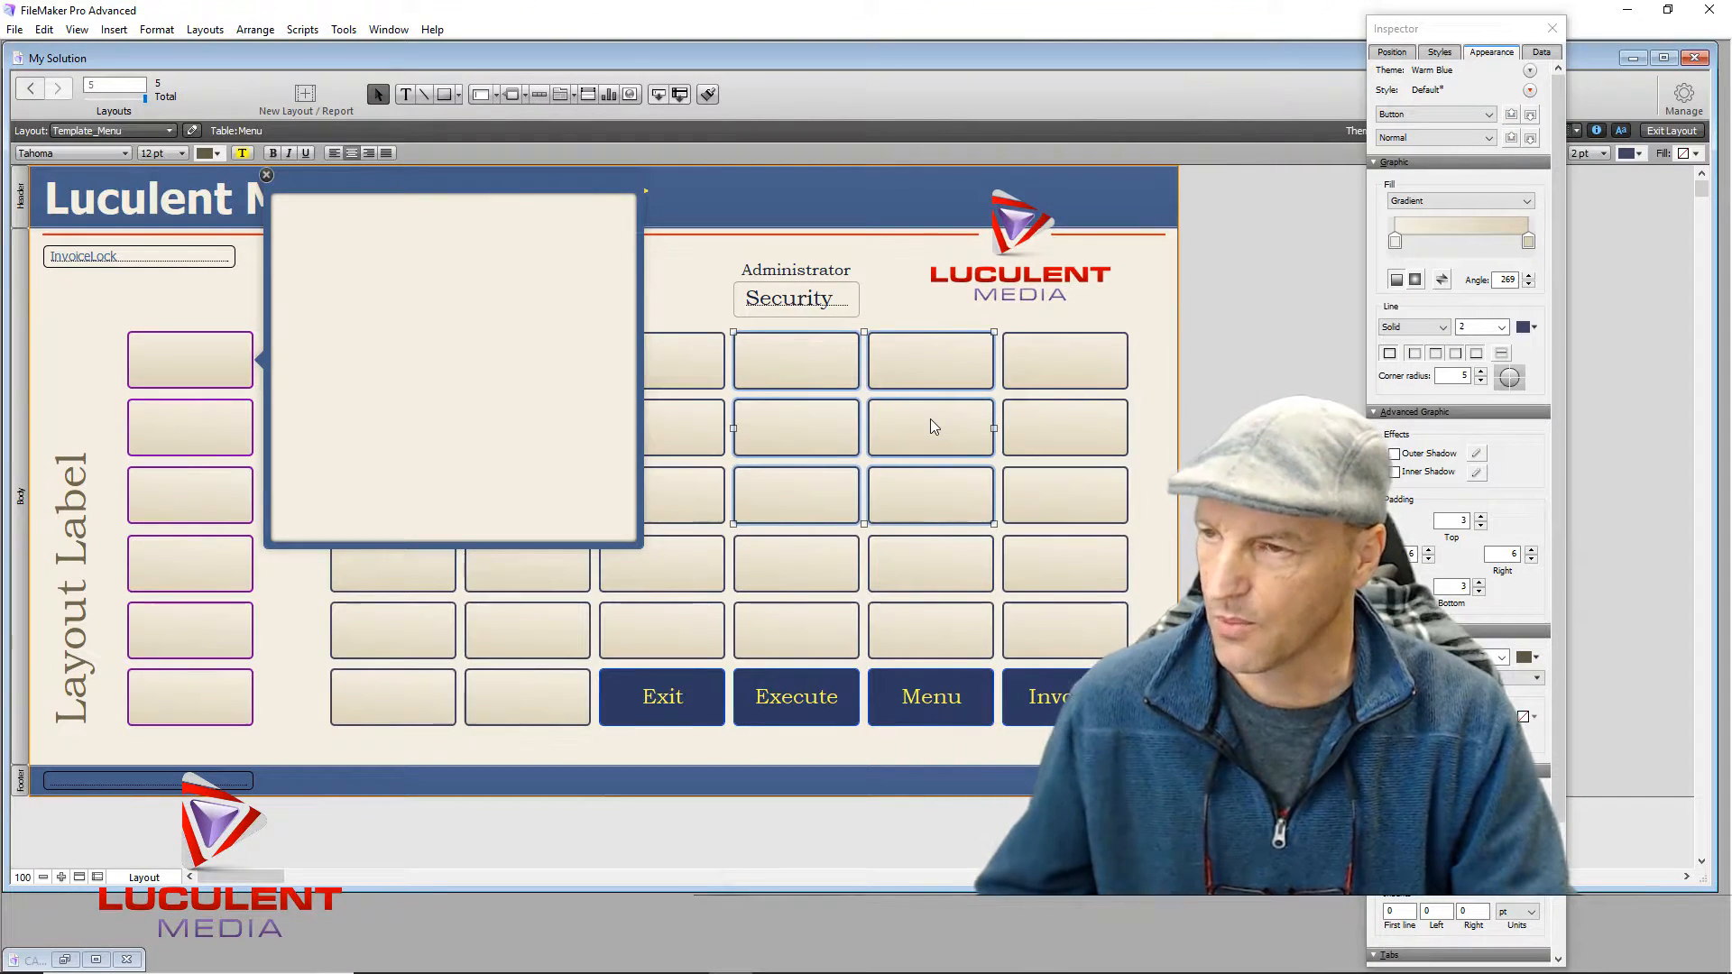
{"action": "left_click_drag", "start_coordinate": [931, 426], "coordinate": [485, 291]}
Step: Narrow the popover panel to about 356 pt wide and reduce its height to fit more closely around the six buttons
{"action": "left_click", "coordinate": [603, 480]}
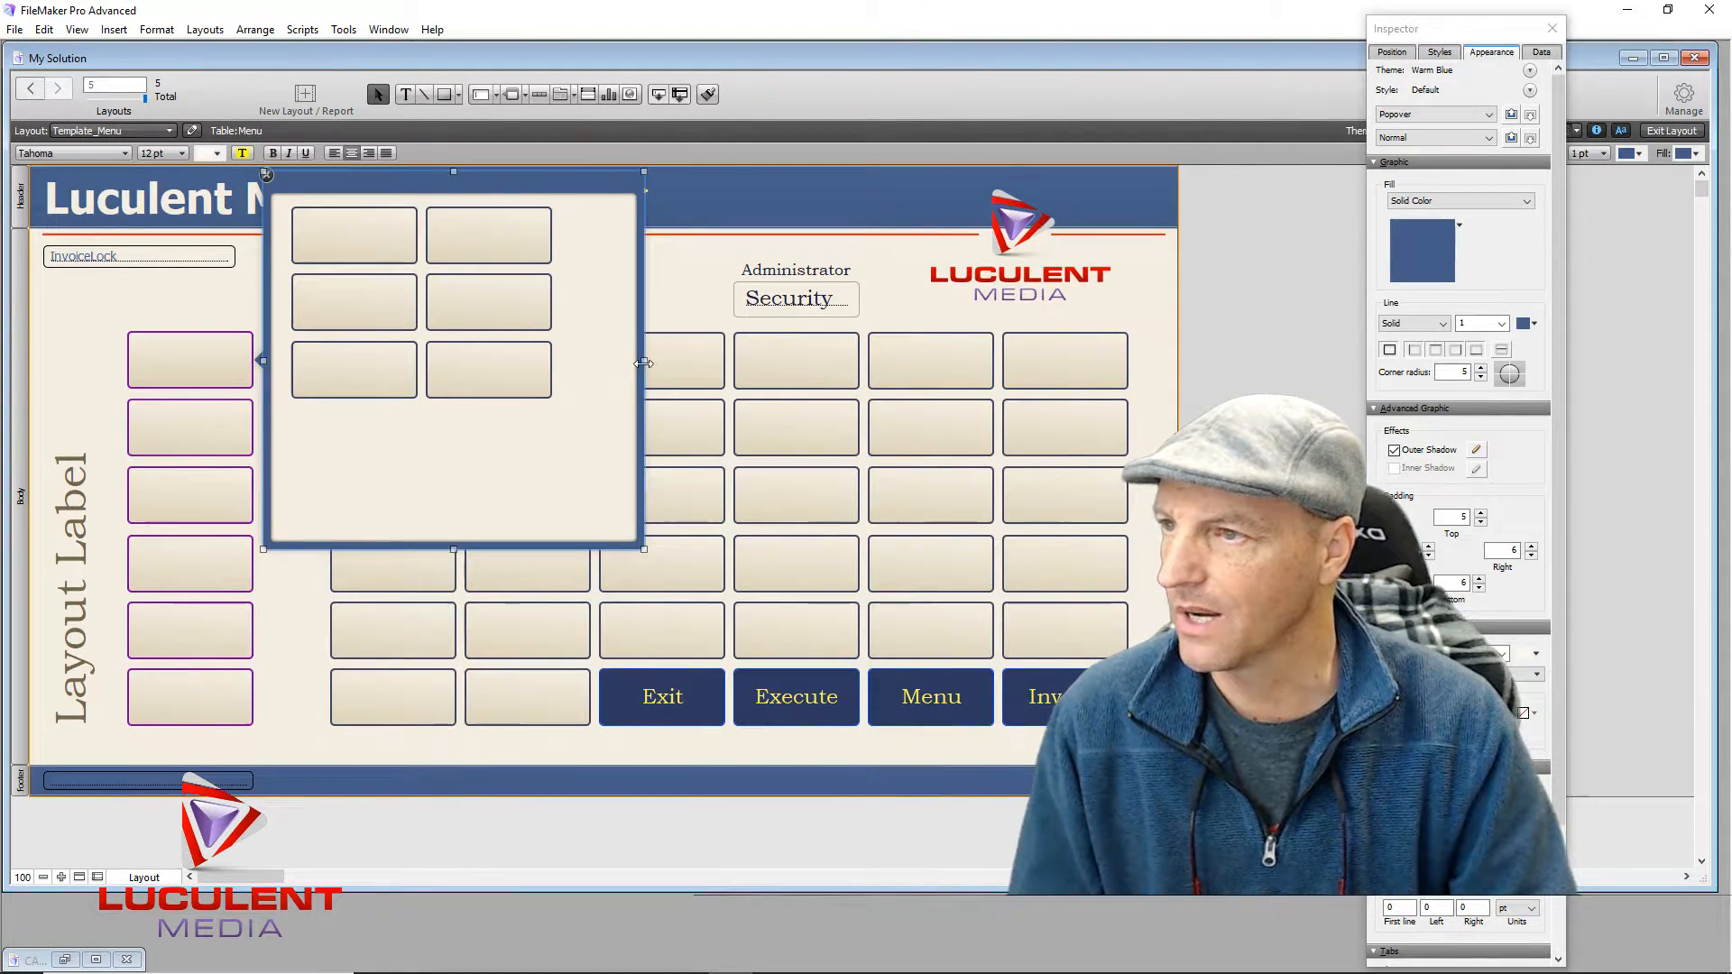
{"action": "left_click_drag", "start_coordinate": [642, 365], "coordinate": [587, 371]}
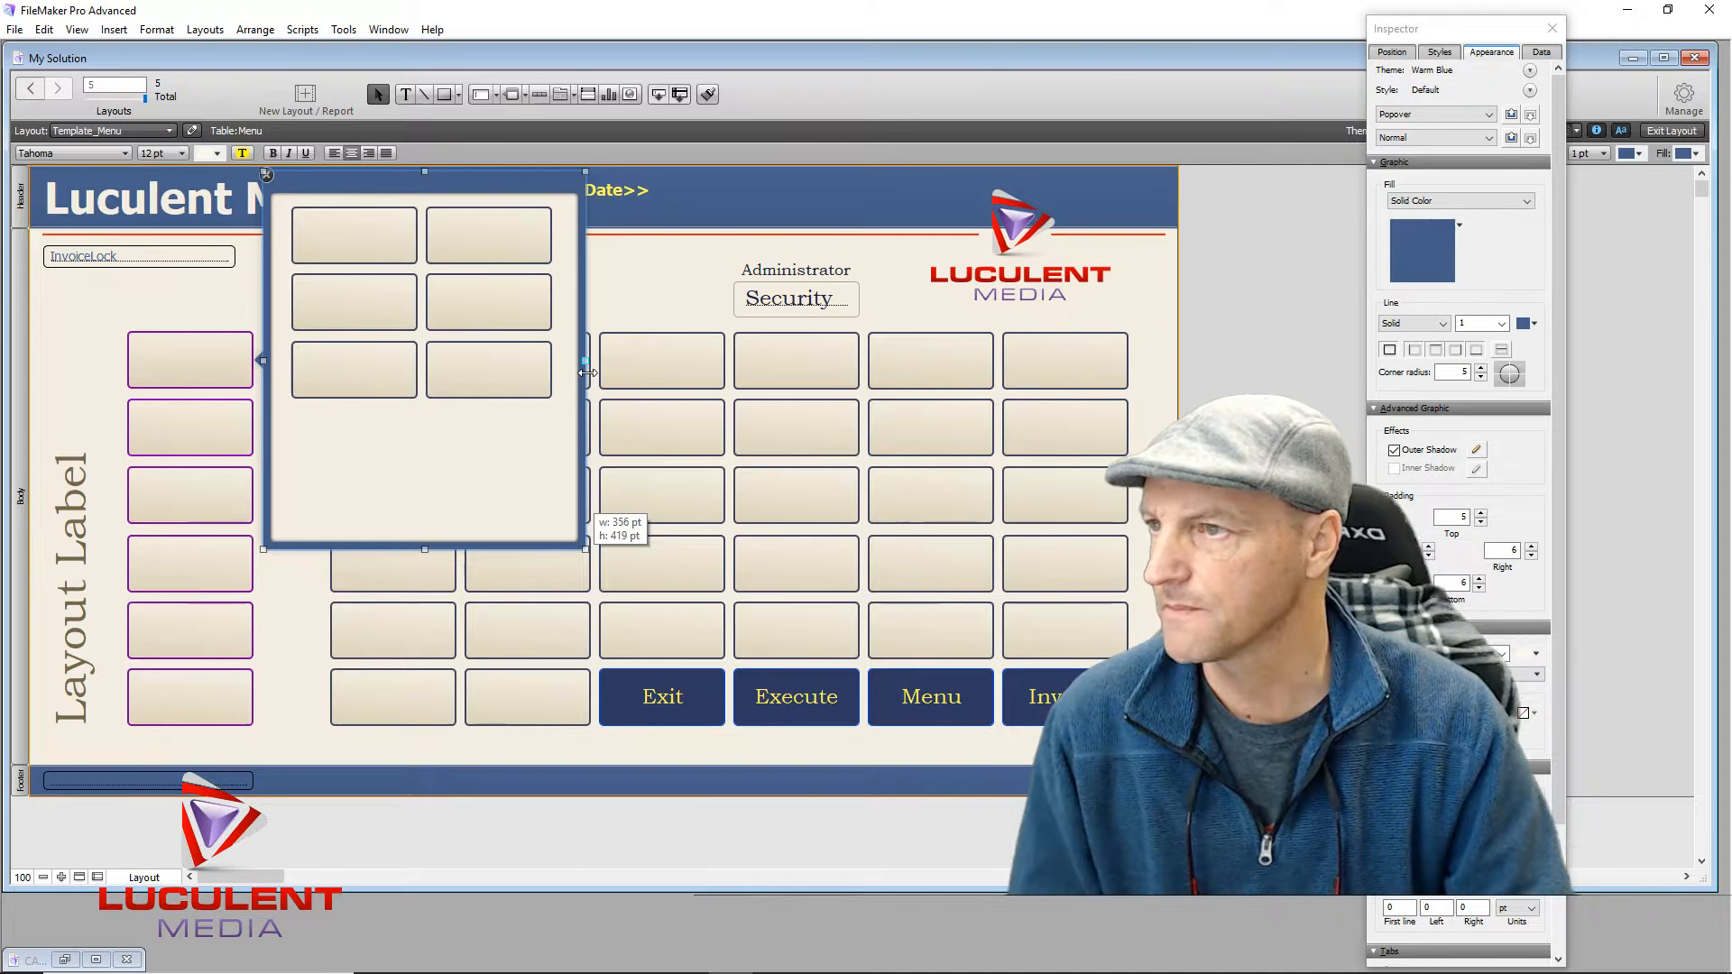
{"action": "left_click_drag", "start_coordinate": [587, 372], "coordinate": [587, 371]}
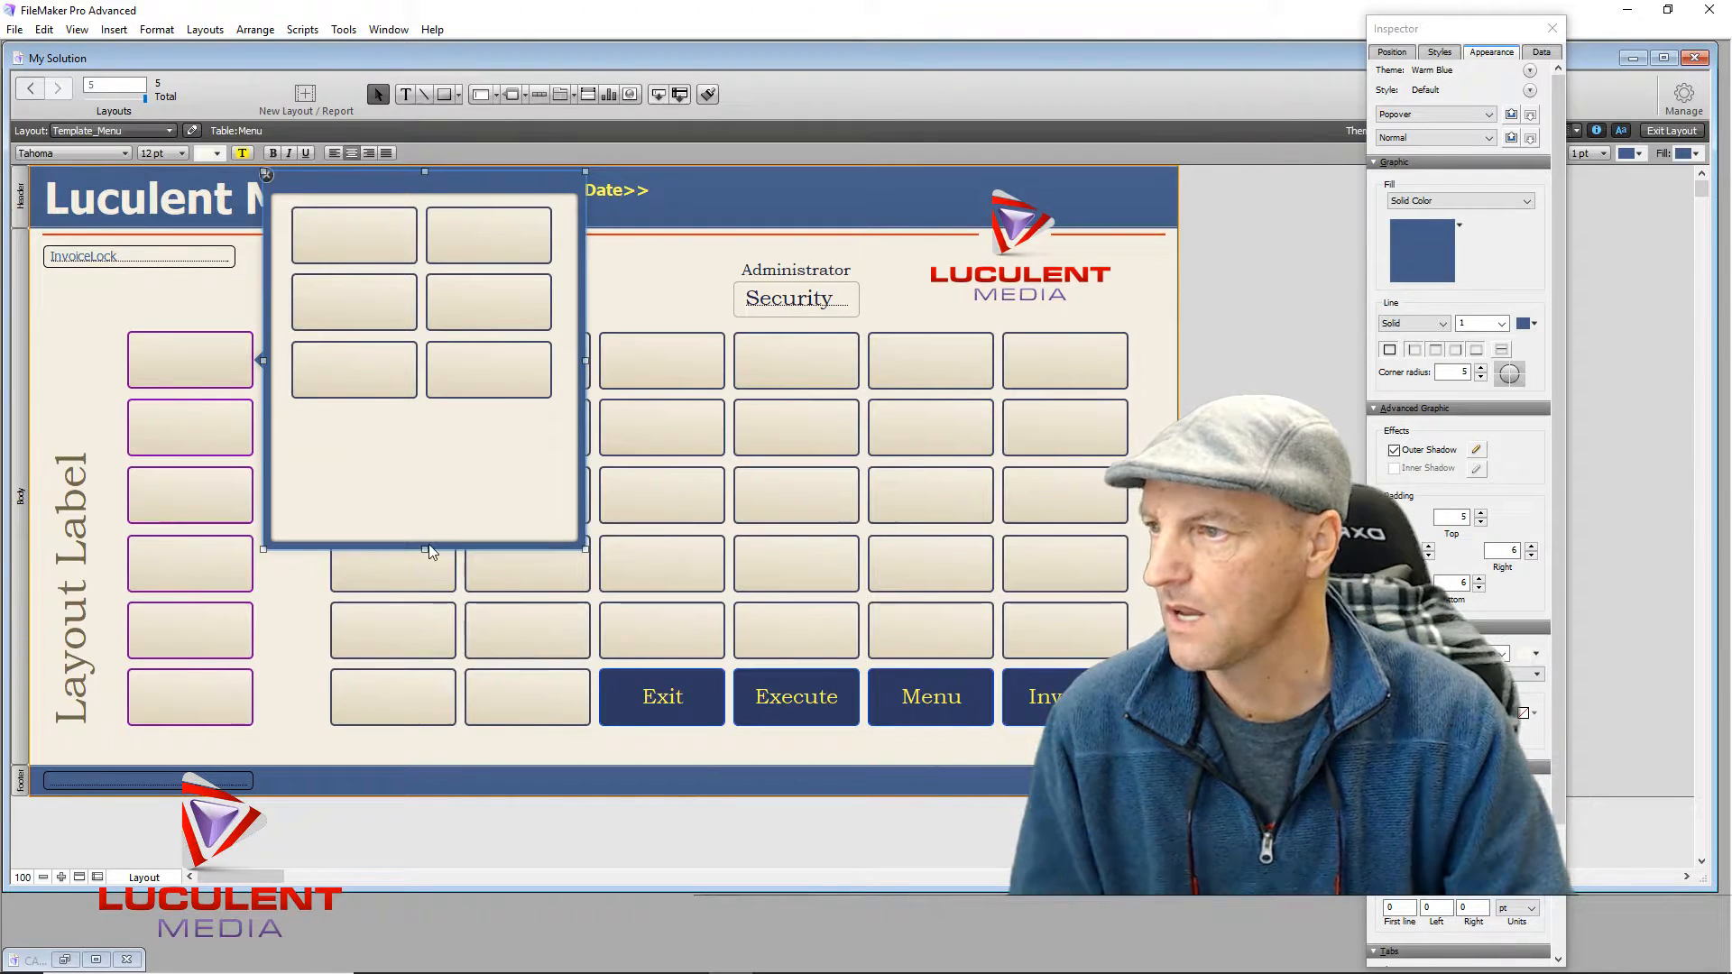
{"action": "left_click_drag", "start_coordinate": [424, 549], "coordinate": [419, 475]}
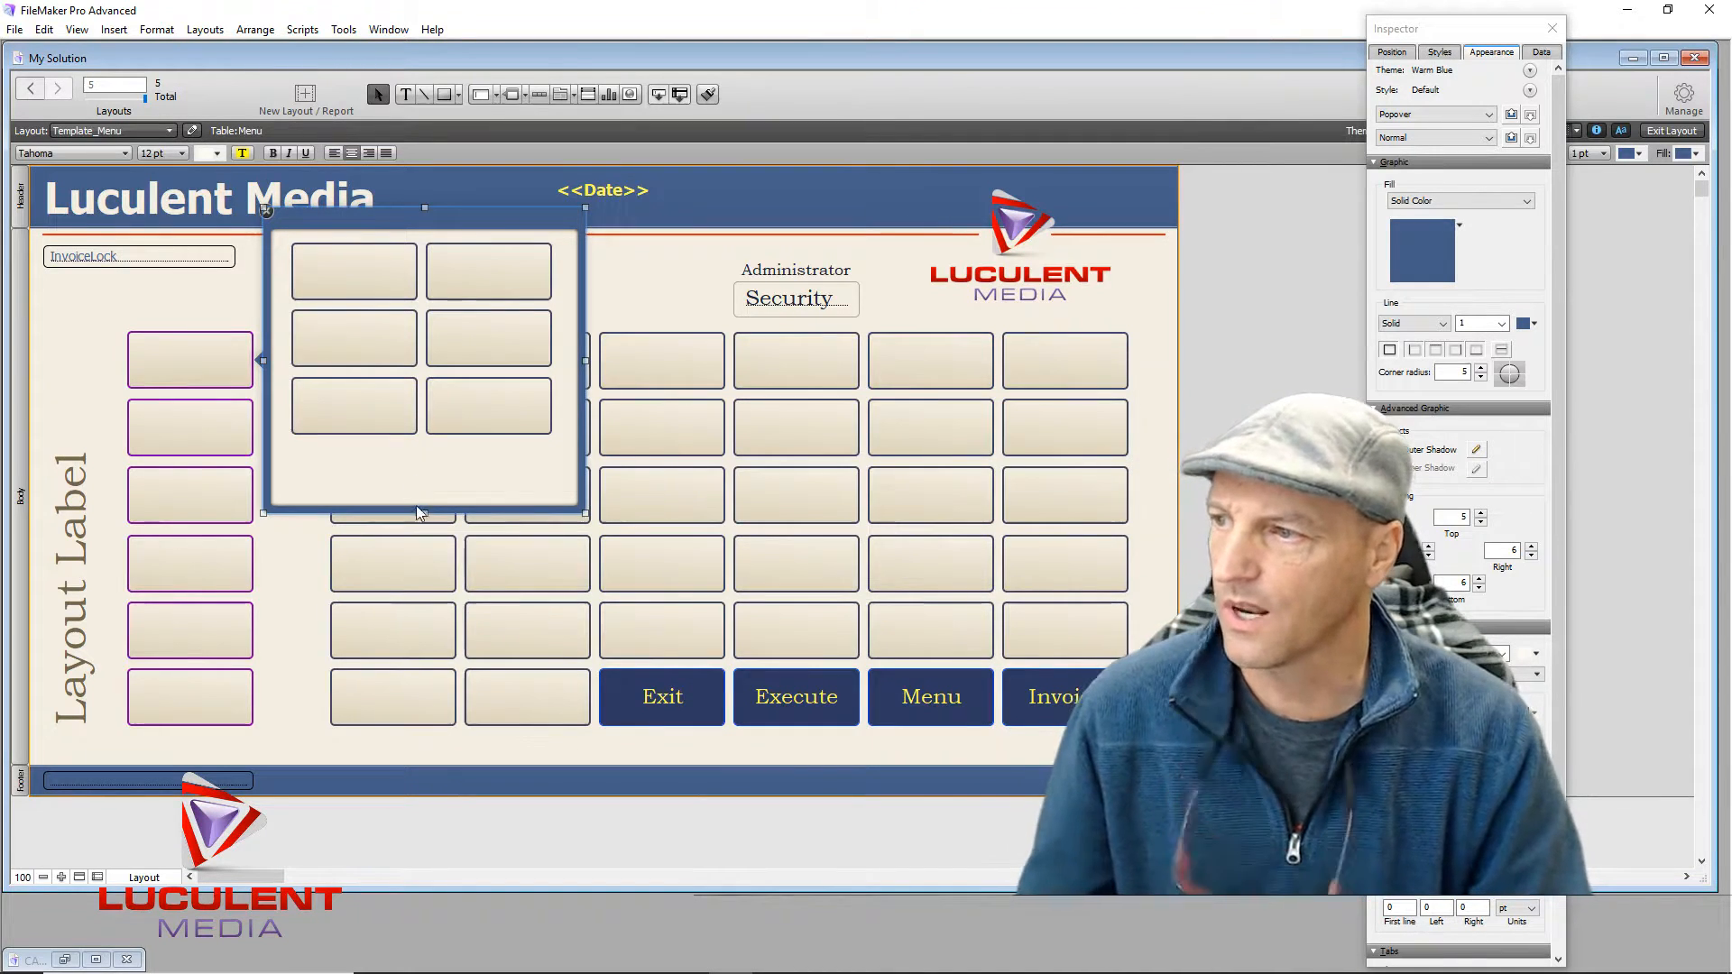
{"action": "left_click_drag", "start_coordinate": [422, 510], "coordinate": [422, 499]}
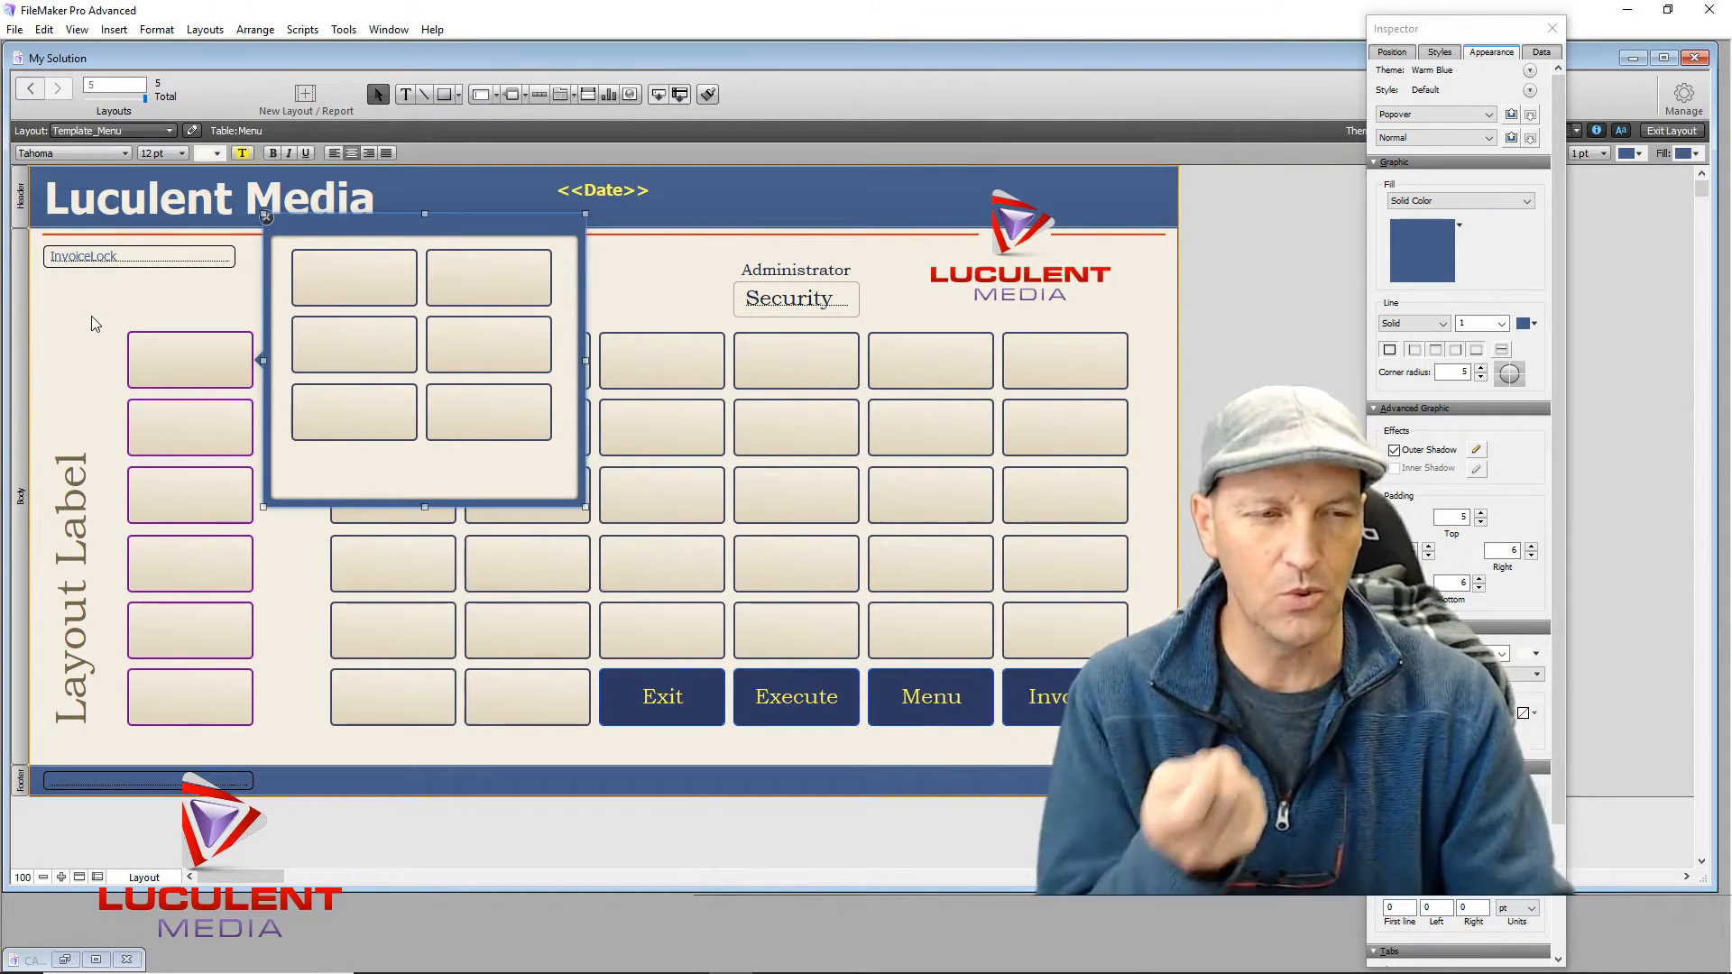
Step: Add a text label reading "Popover Label" inside the popover, below the six blank buttons
{"action": "left_click", "coordinate": [404, 96]}
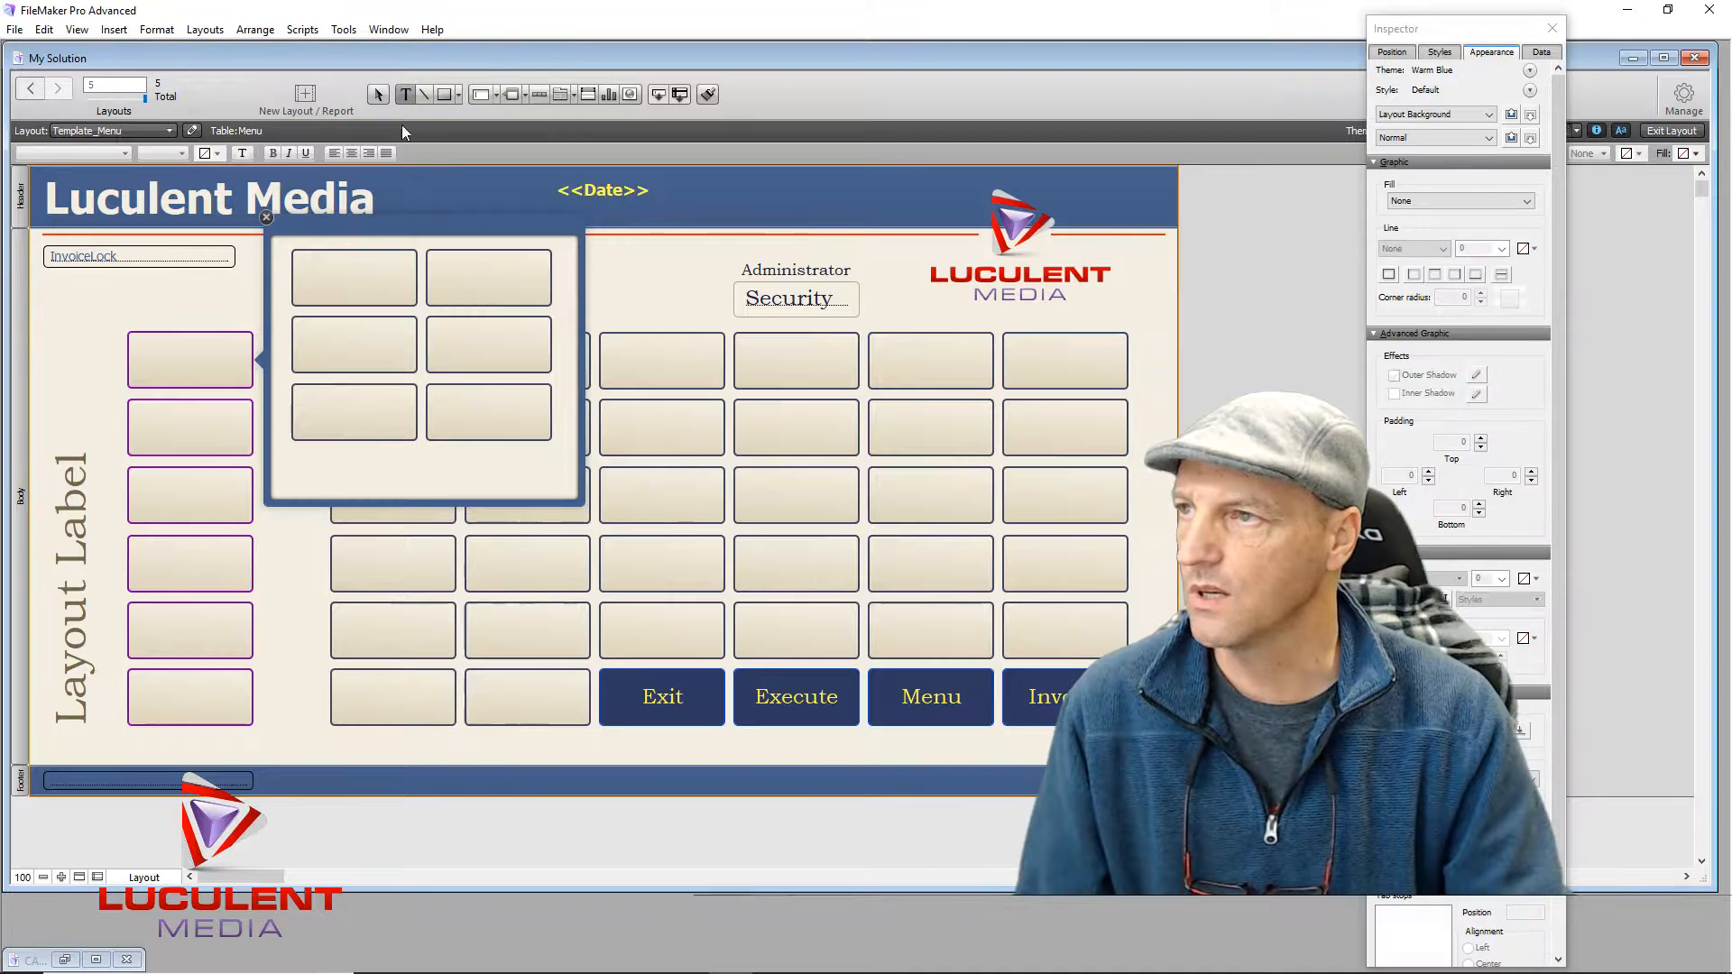
{"action": "left_click", "coordinate": [331, 478]}
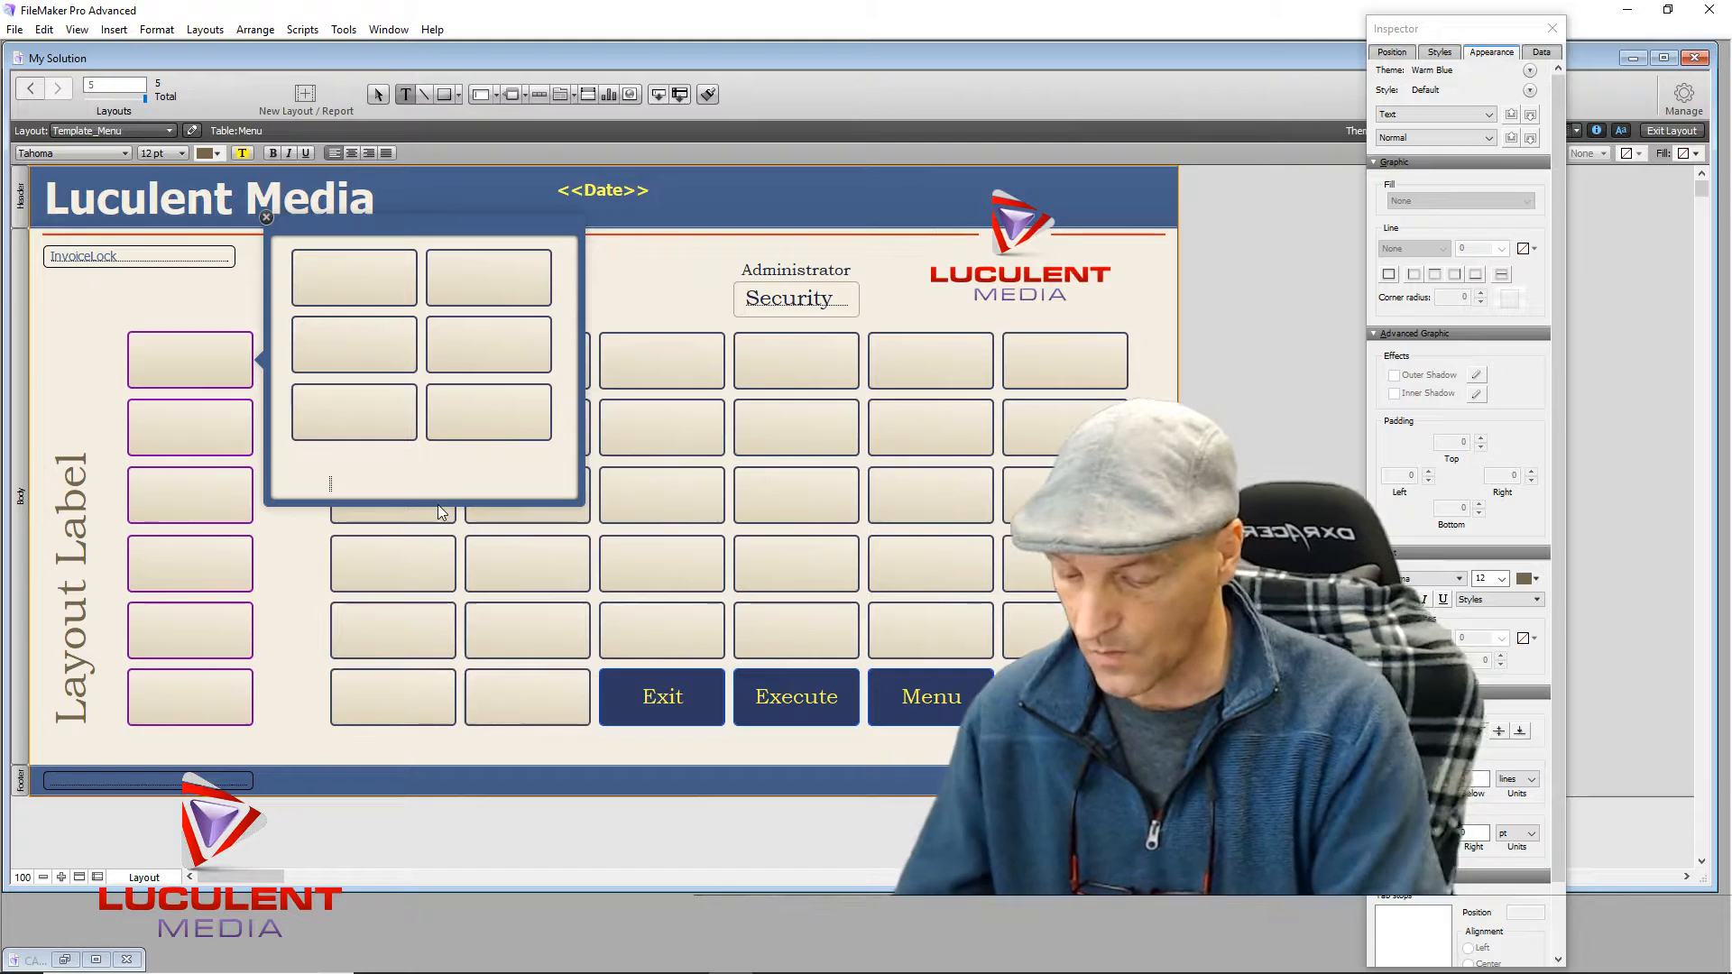
{"action": "type", "text": "Pop"}
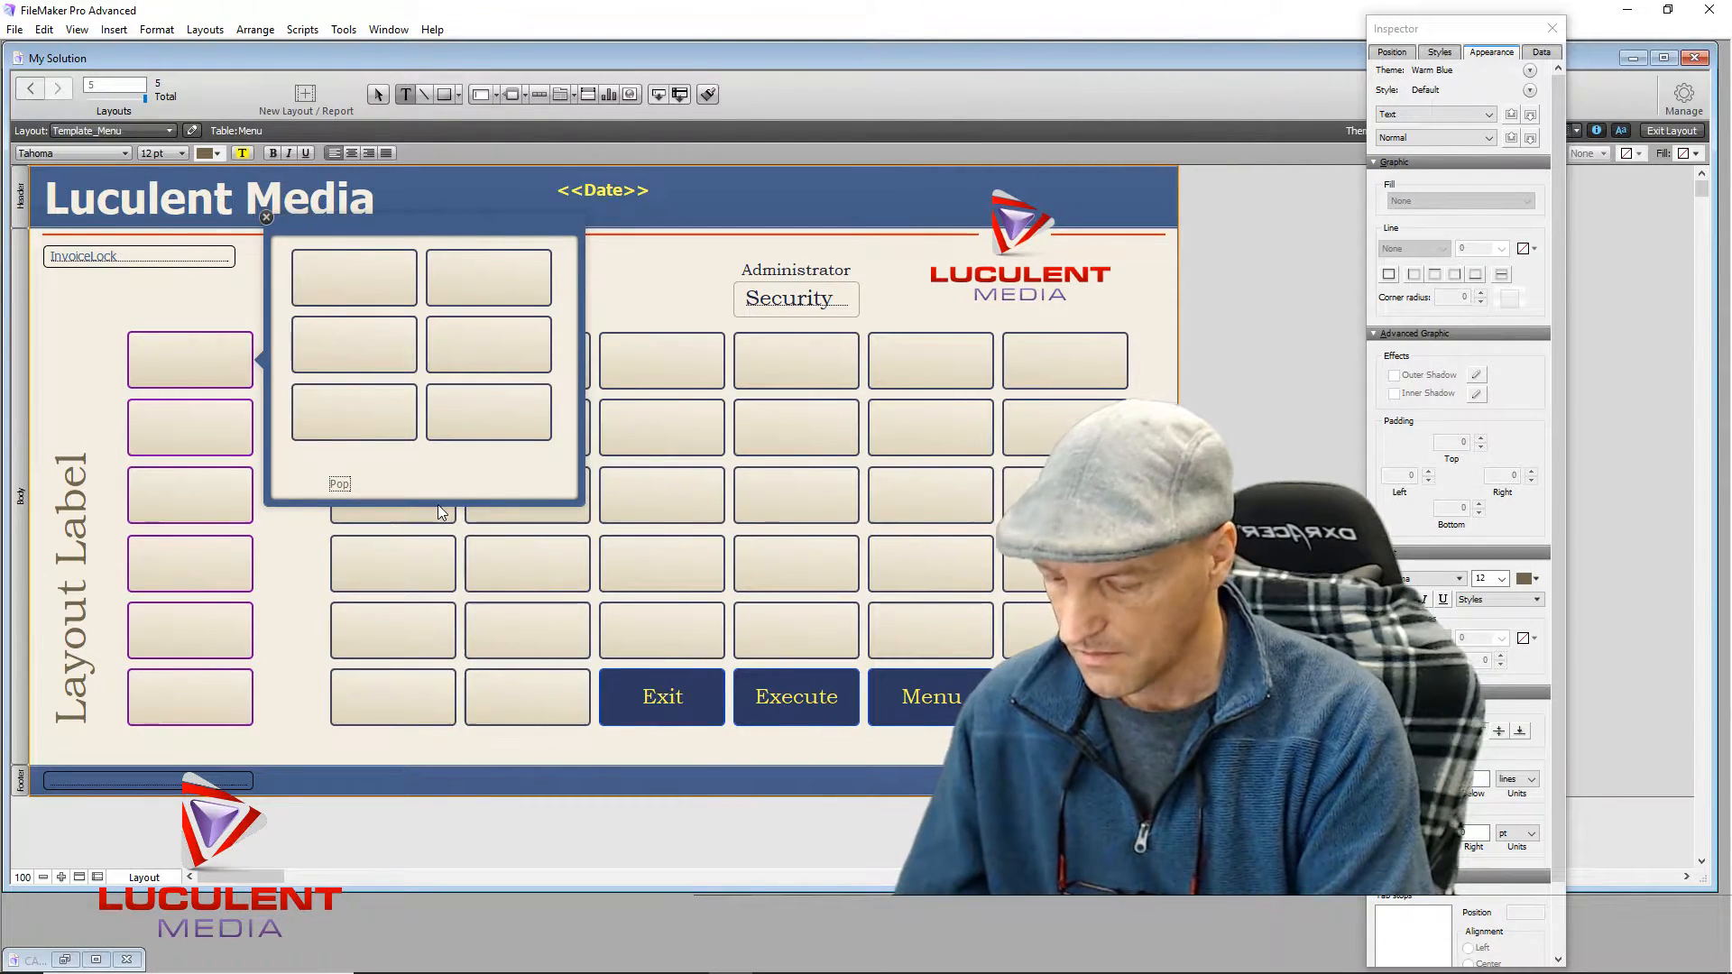
{"action": "type", "text": "over"}
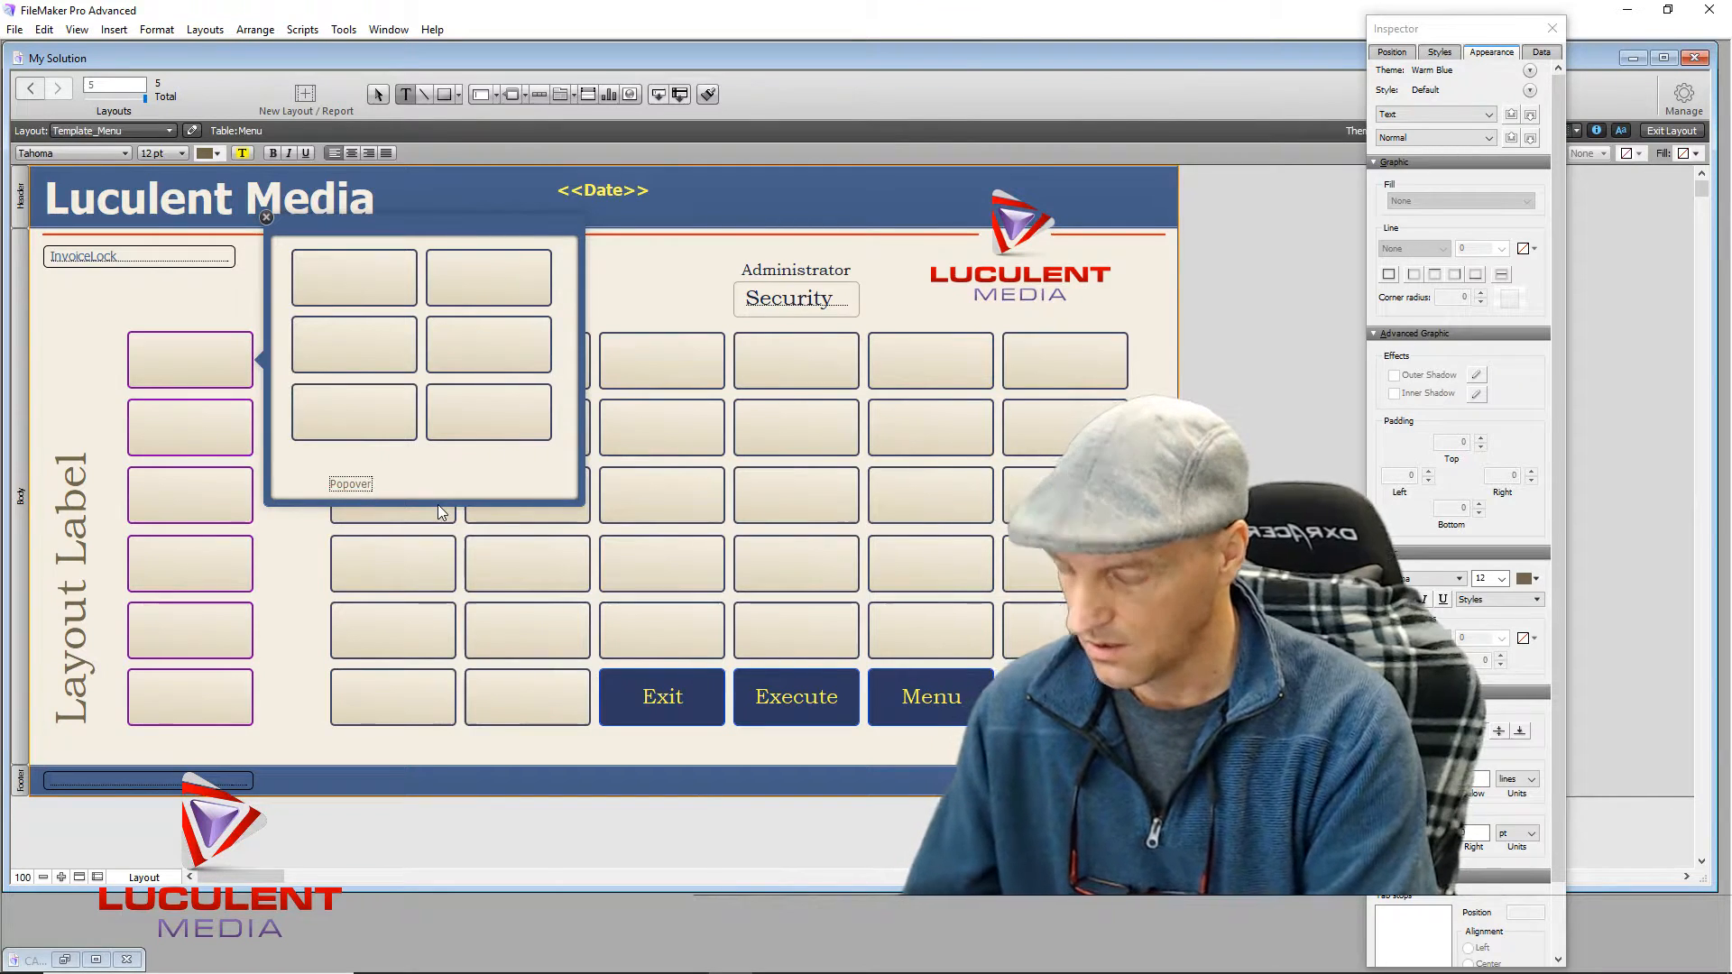
{"action": "type", "text": " Label"}
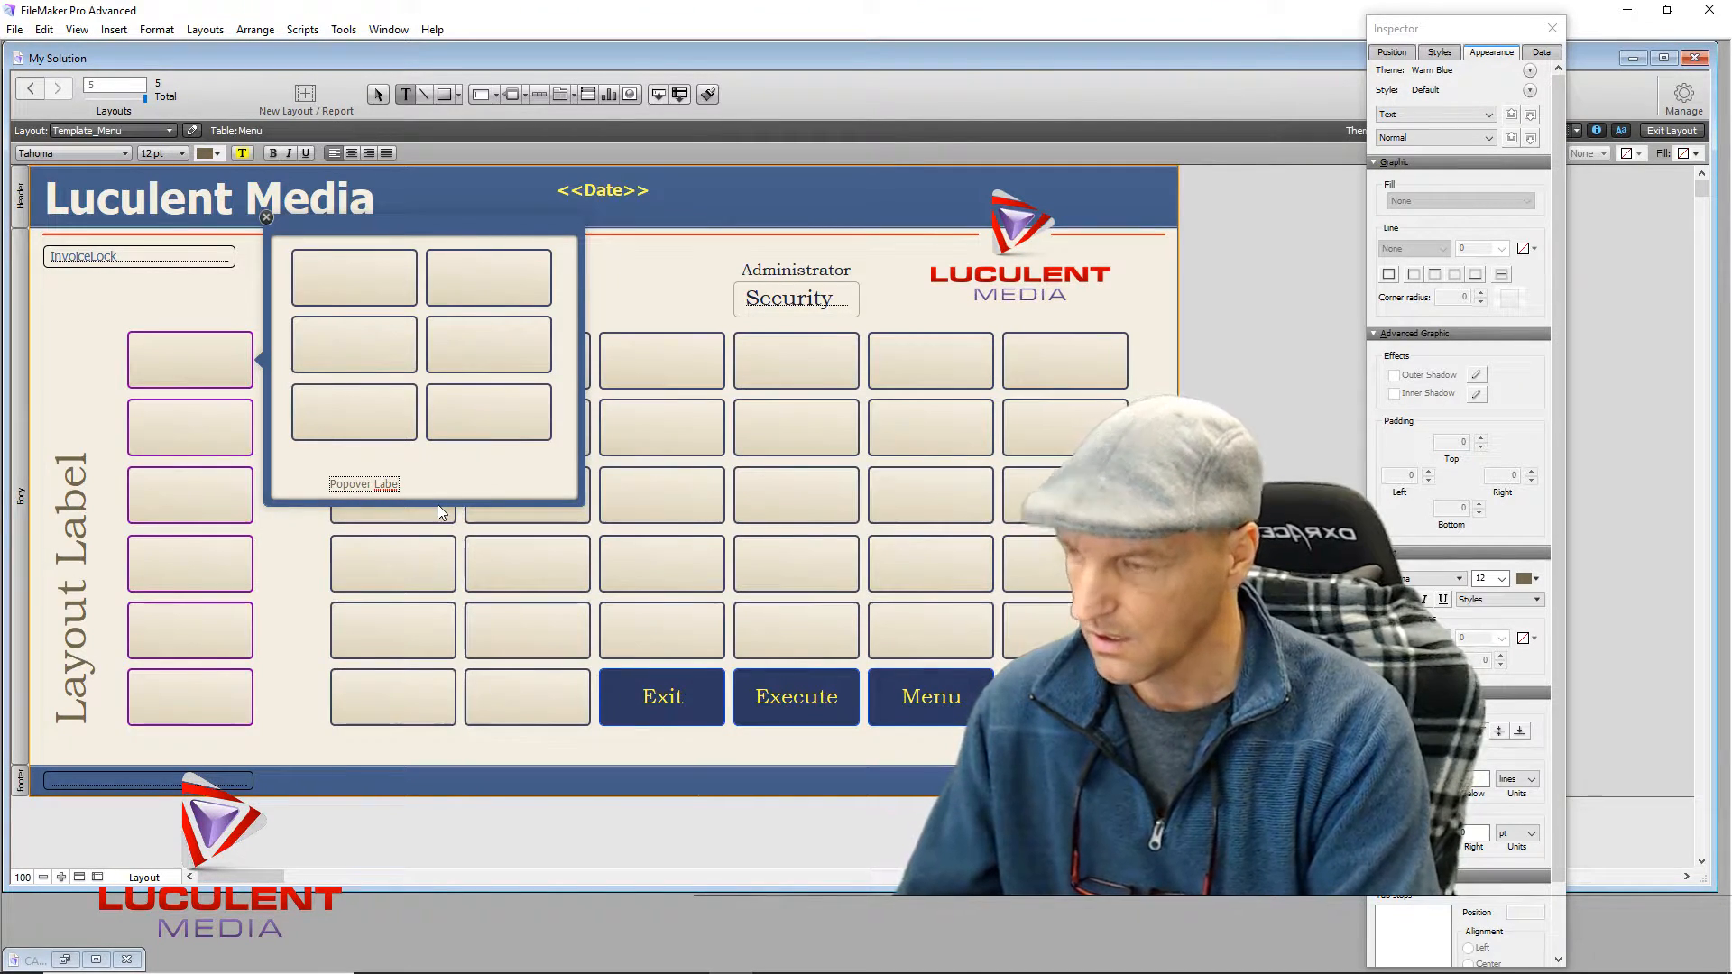
{"action": "left_click", "coordinate": [310, 466]}
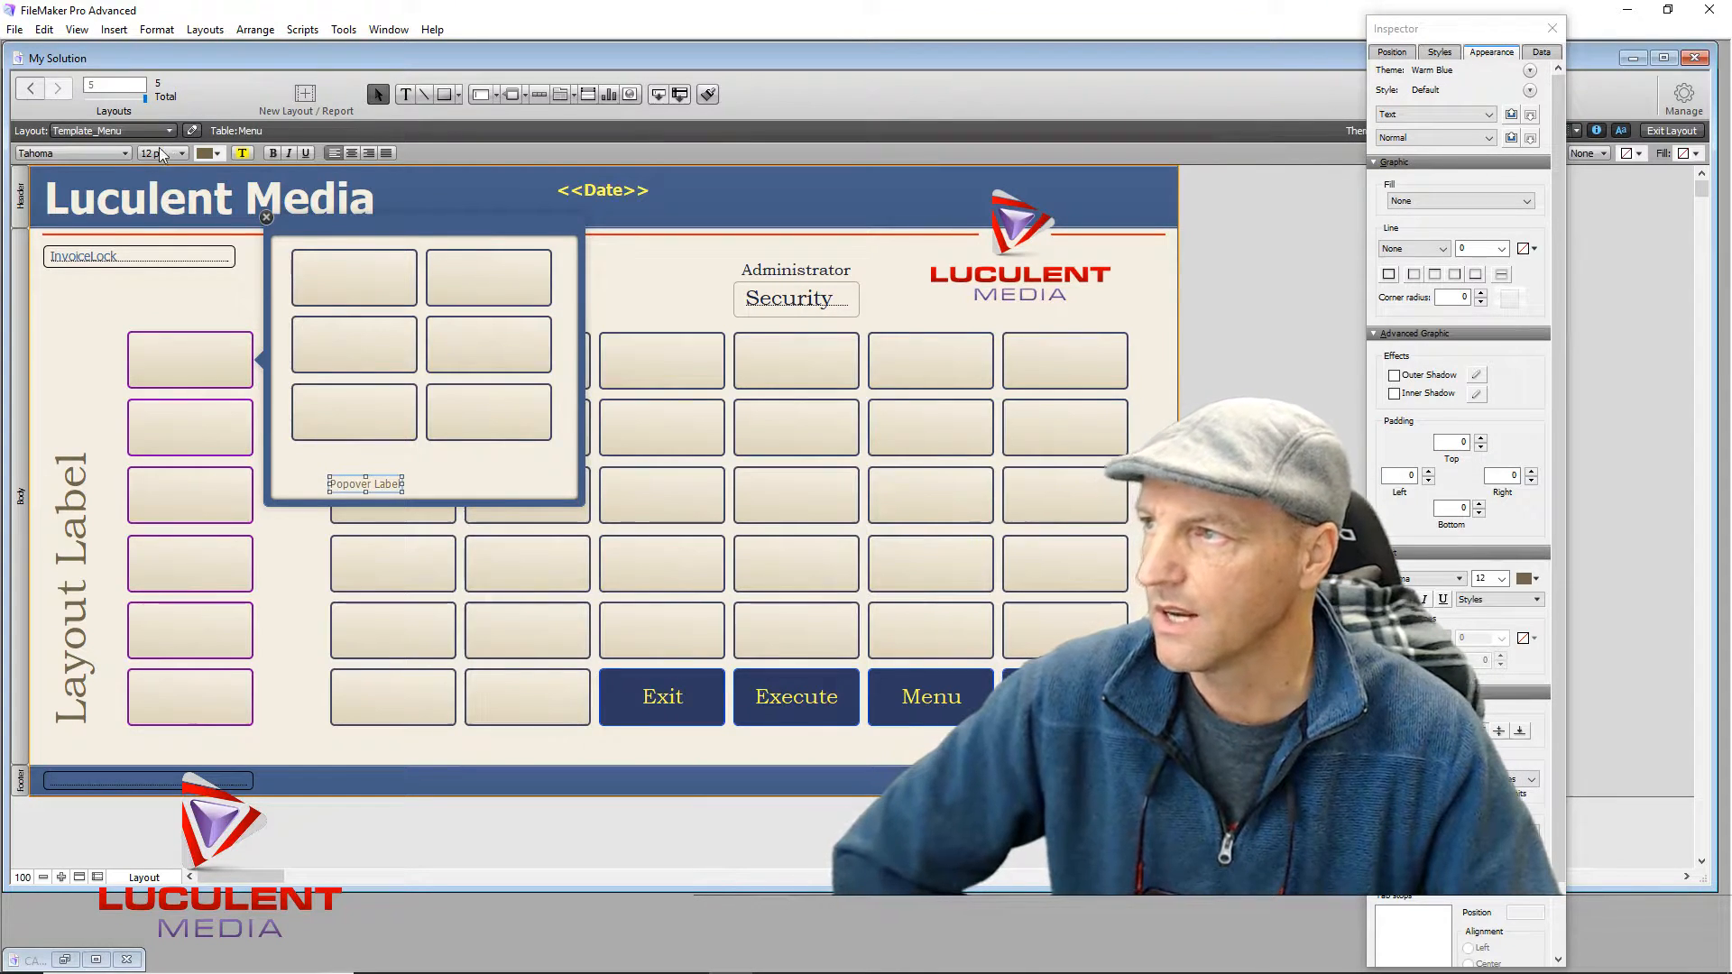
Step: Format the popover's text label in Bookman Old Style at 24 pt
{"action": "left_click", "coordinate": [122, 153]}
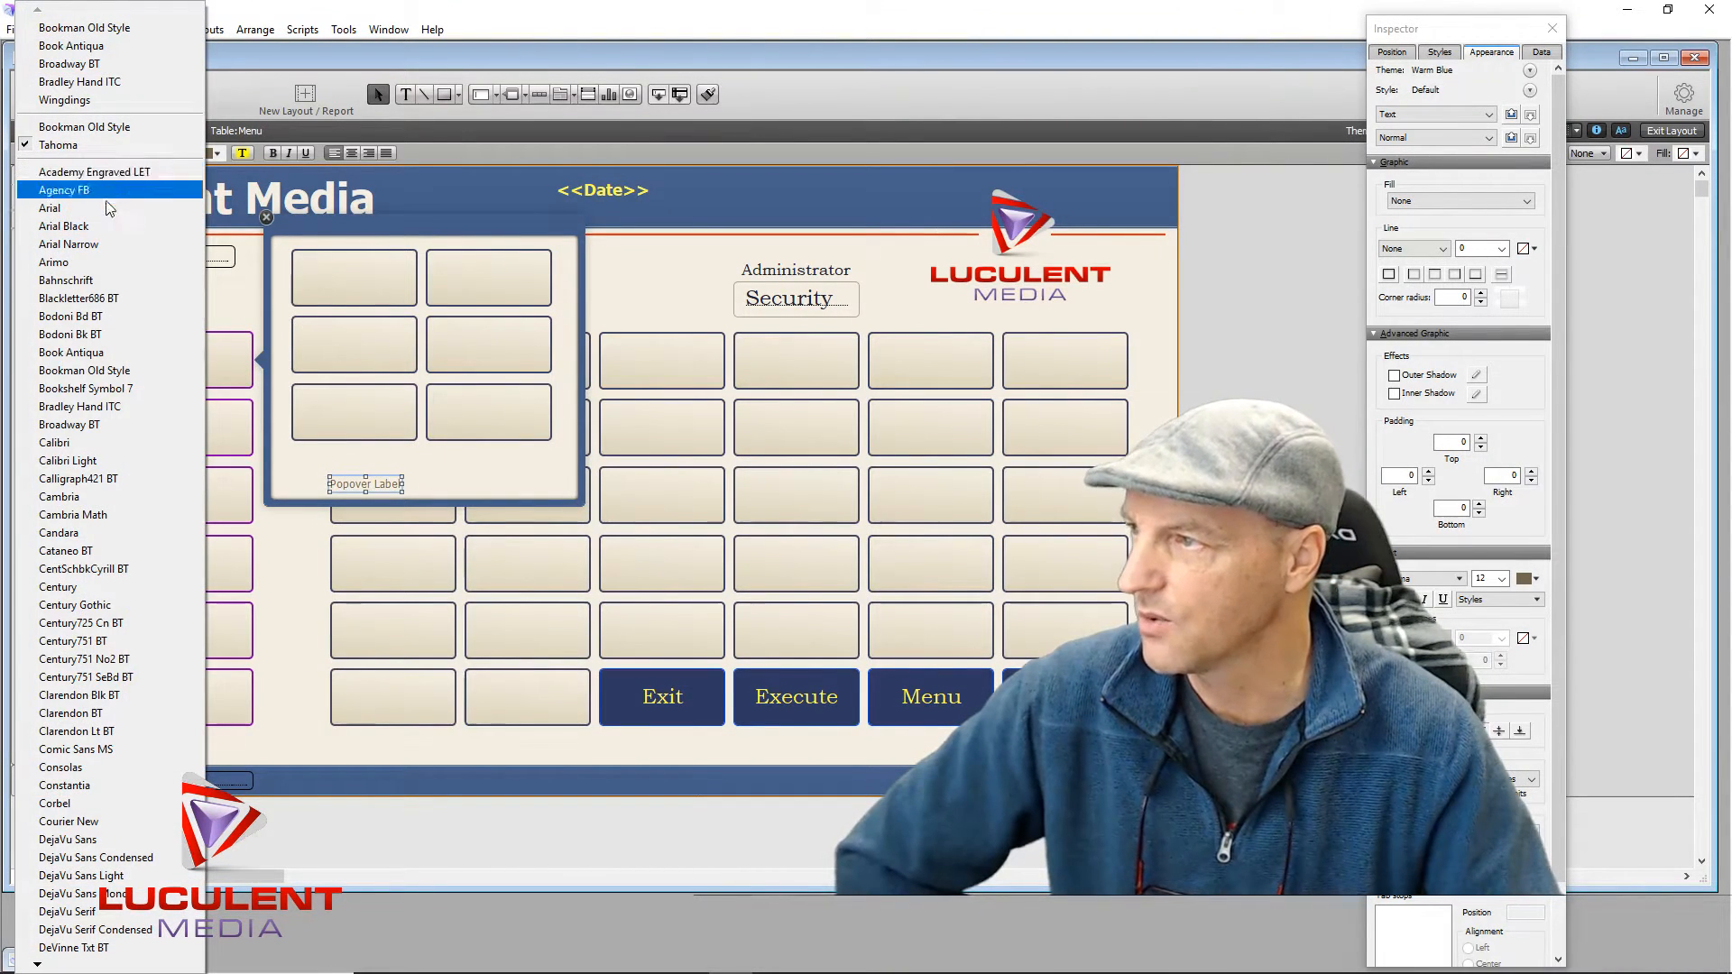
{"action": "left_click", "coordinate": [86, 370]}
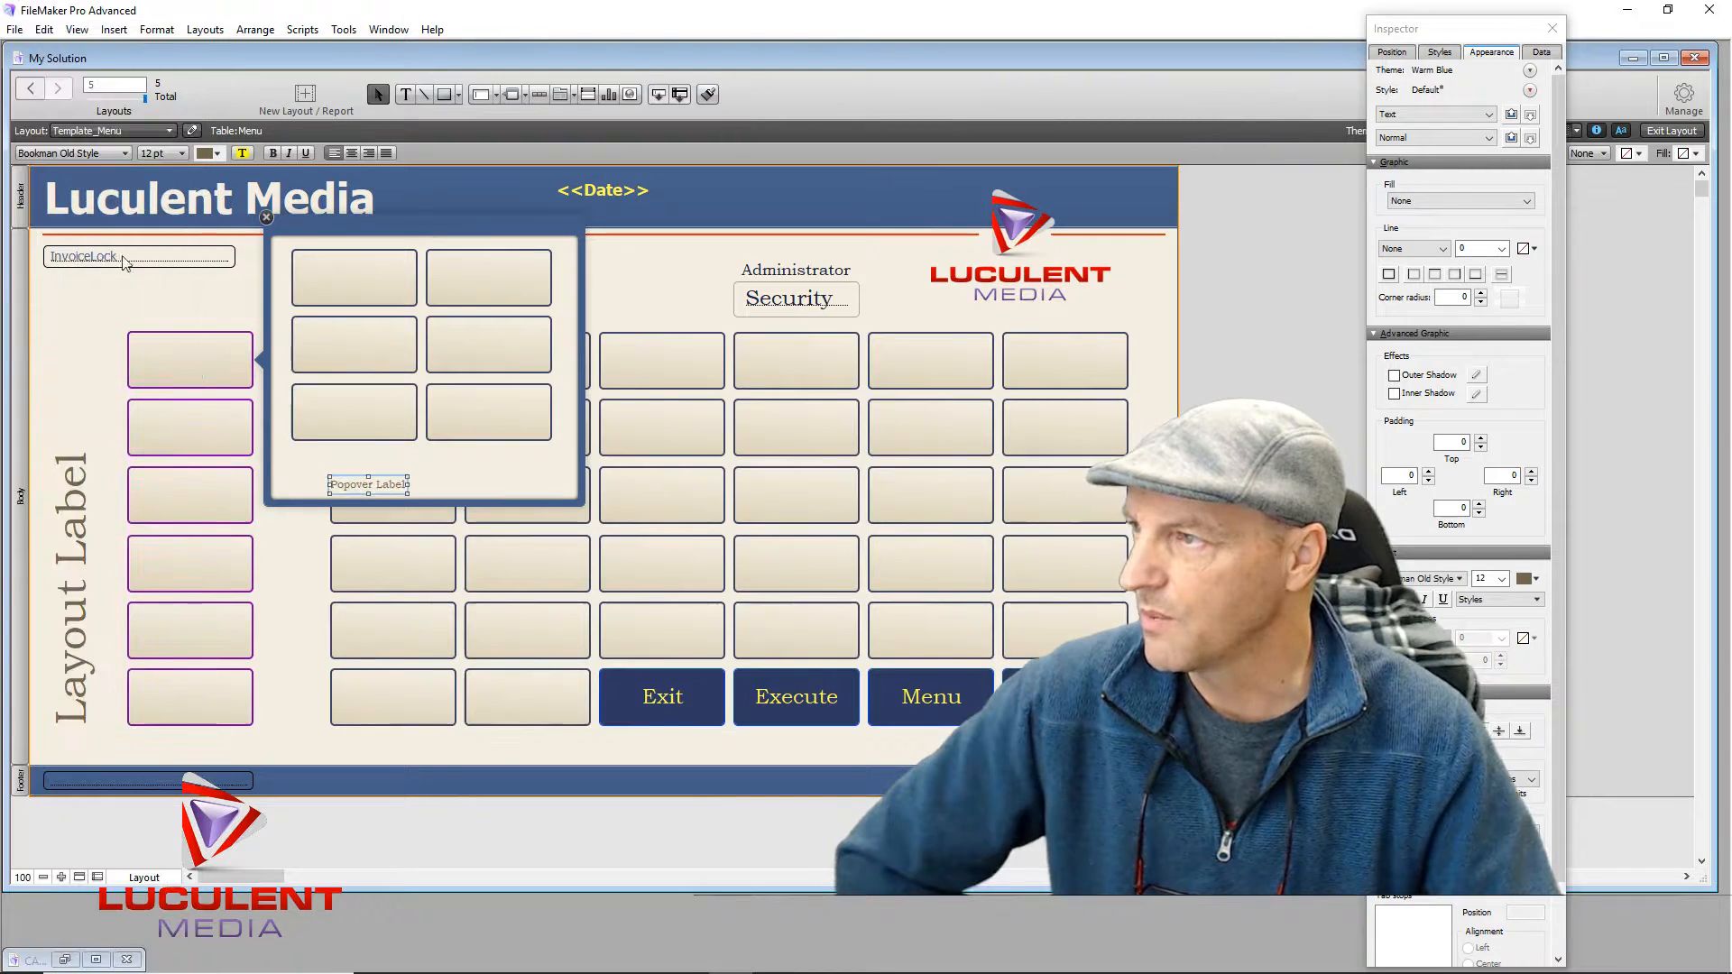
{"action": "left_click", "coordinate": [179, 154]}
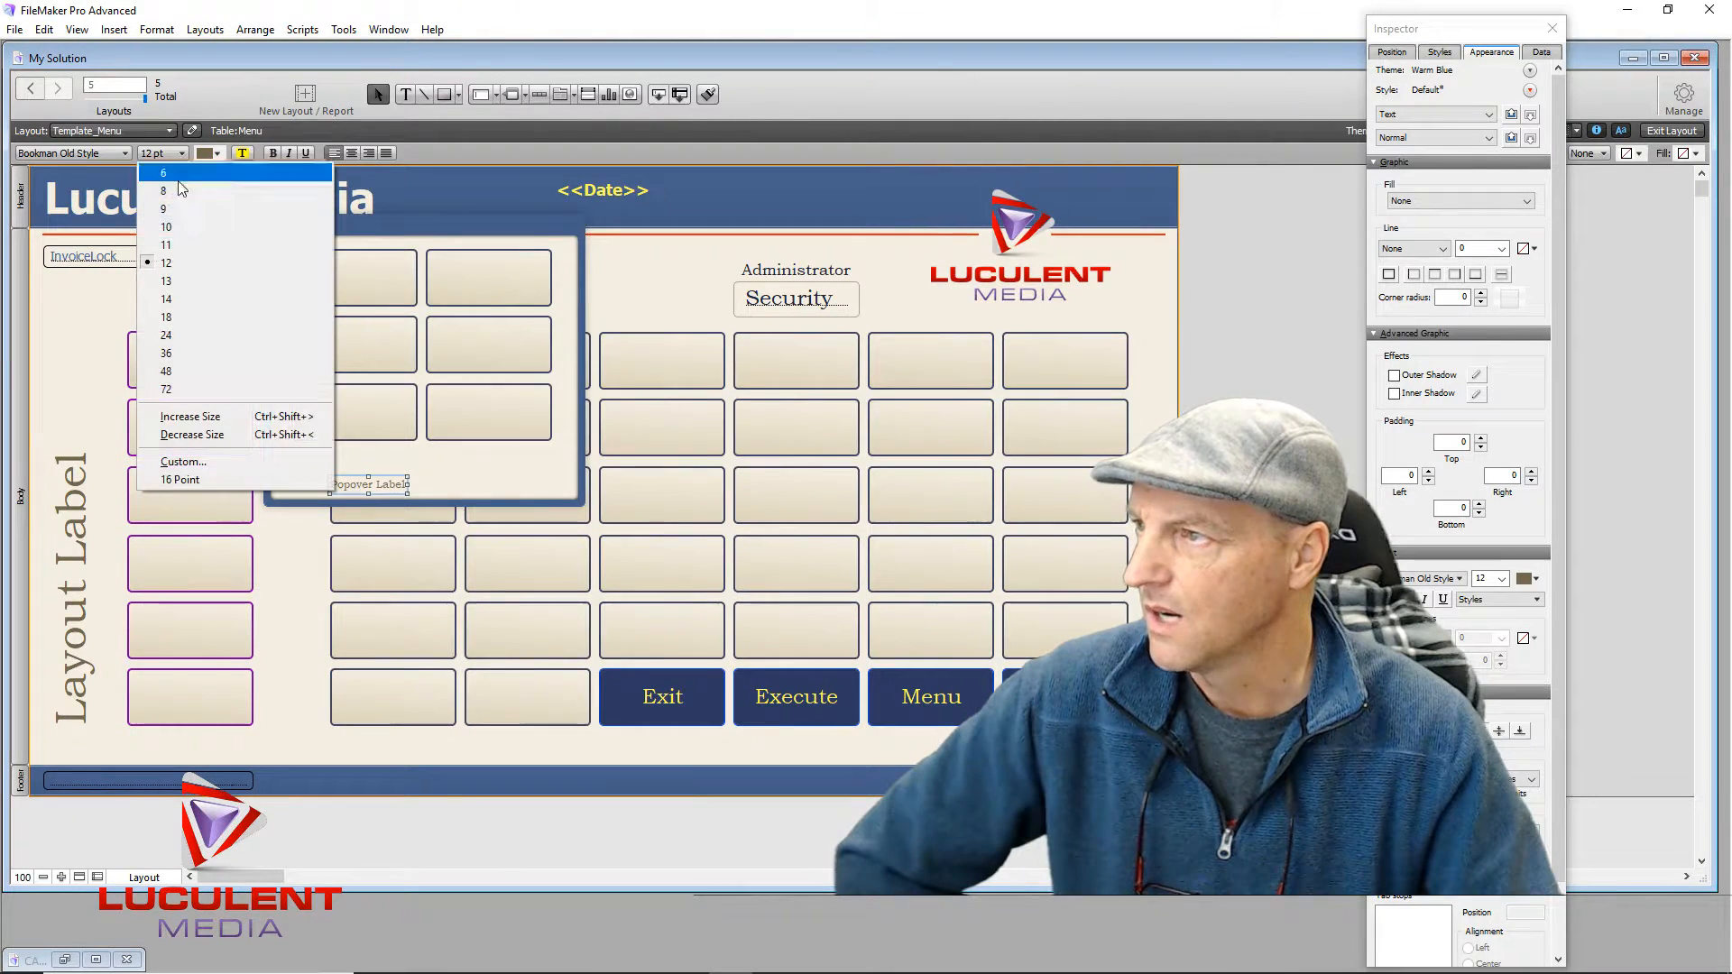
{"action": "left_click", "coordinate": [175, 339]}
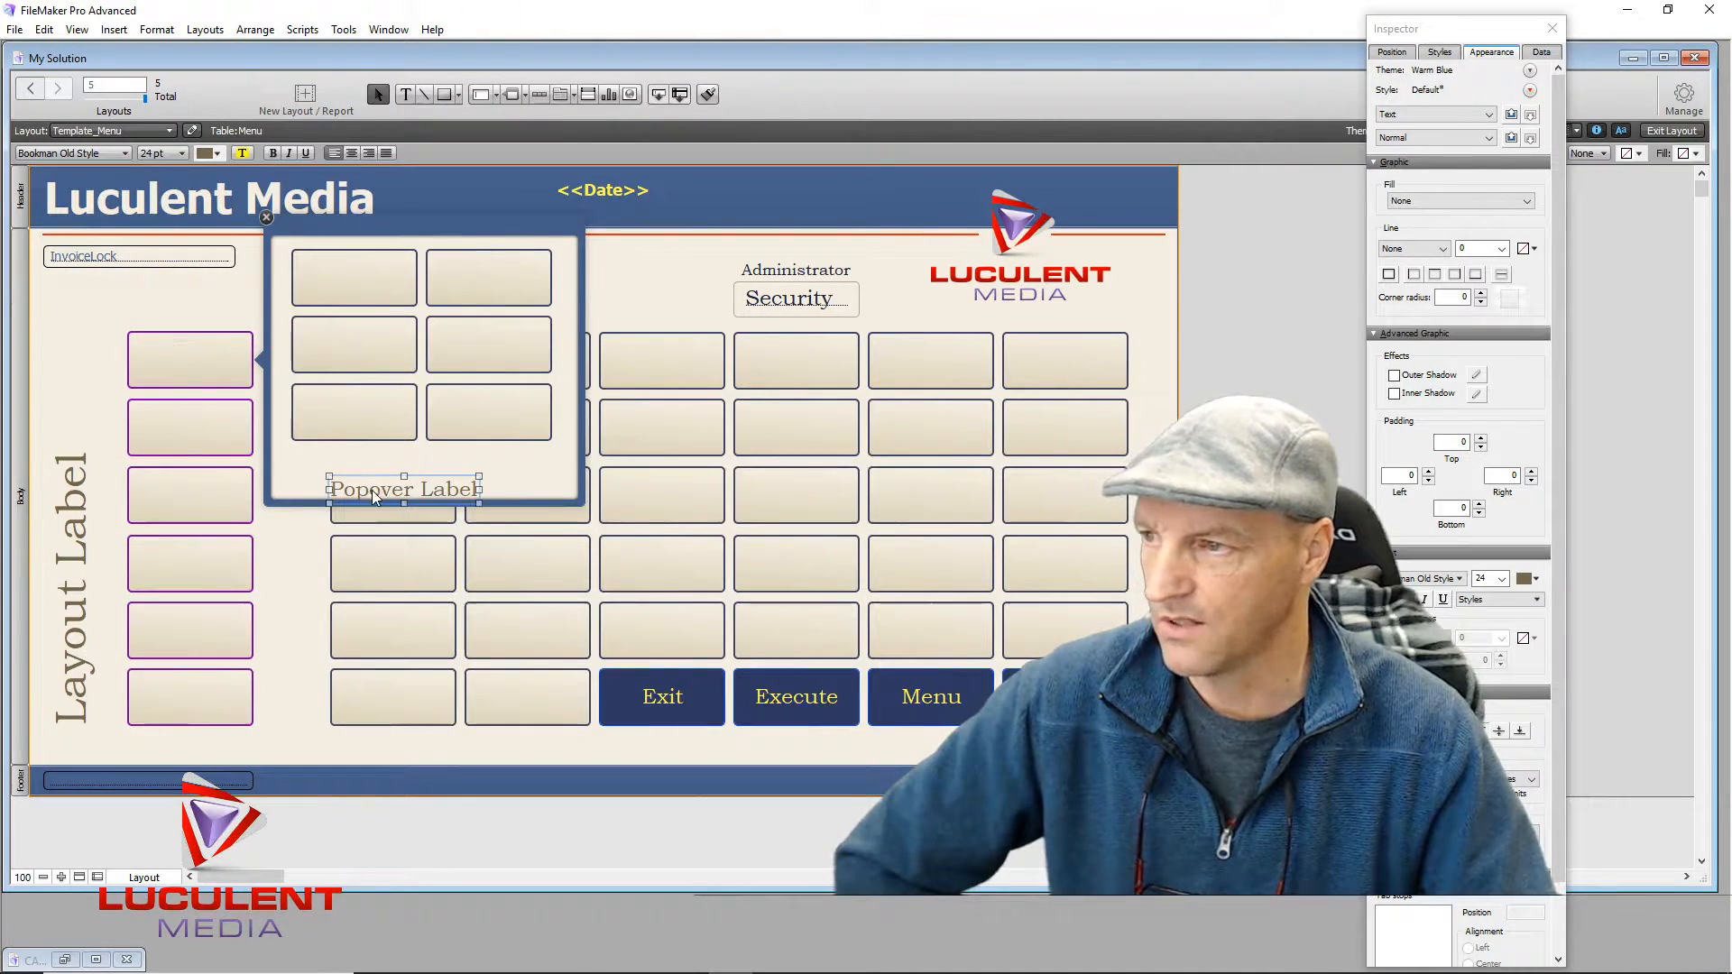
Step: Centre the label beneath the popover's buttons and shift the six-button block slightly right to even its side margins
{"action": "left_click_drag", "start_coordinate": [388, 492], "coordinate": [409, 477]}
{"action": "left_click_drag", "start_coordinate": [354, 247], "coordinate": [495, 450]}
{"action": "left_click_drag", "start_coordinate": [474, 348], "coordinate": [478, 348]}
{"action": "left_click", "coordinate": [327, 475]}
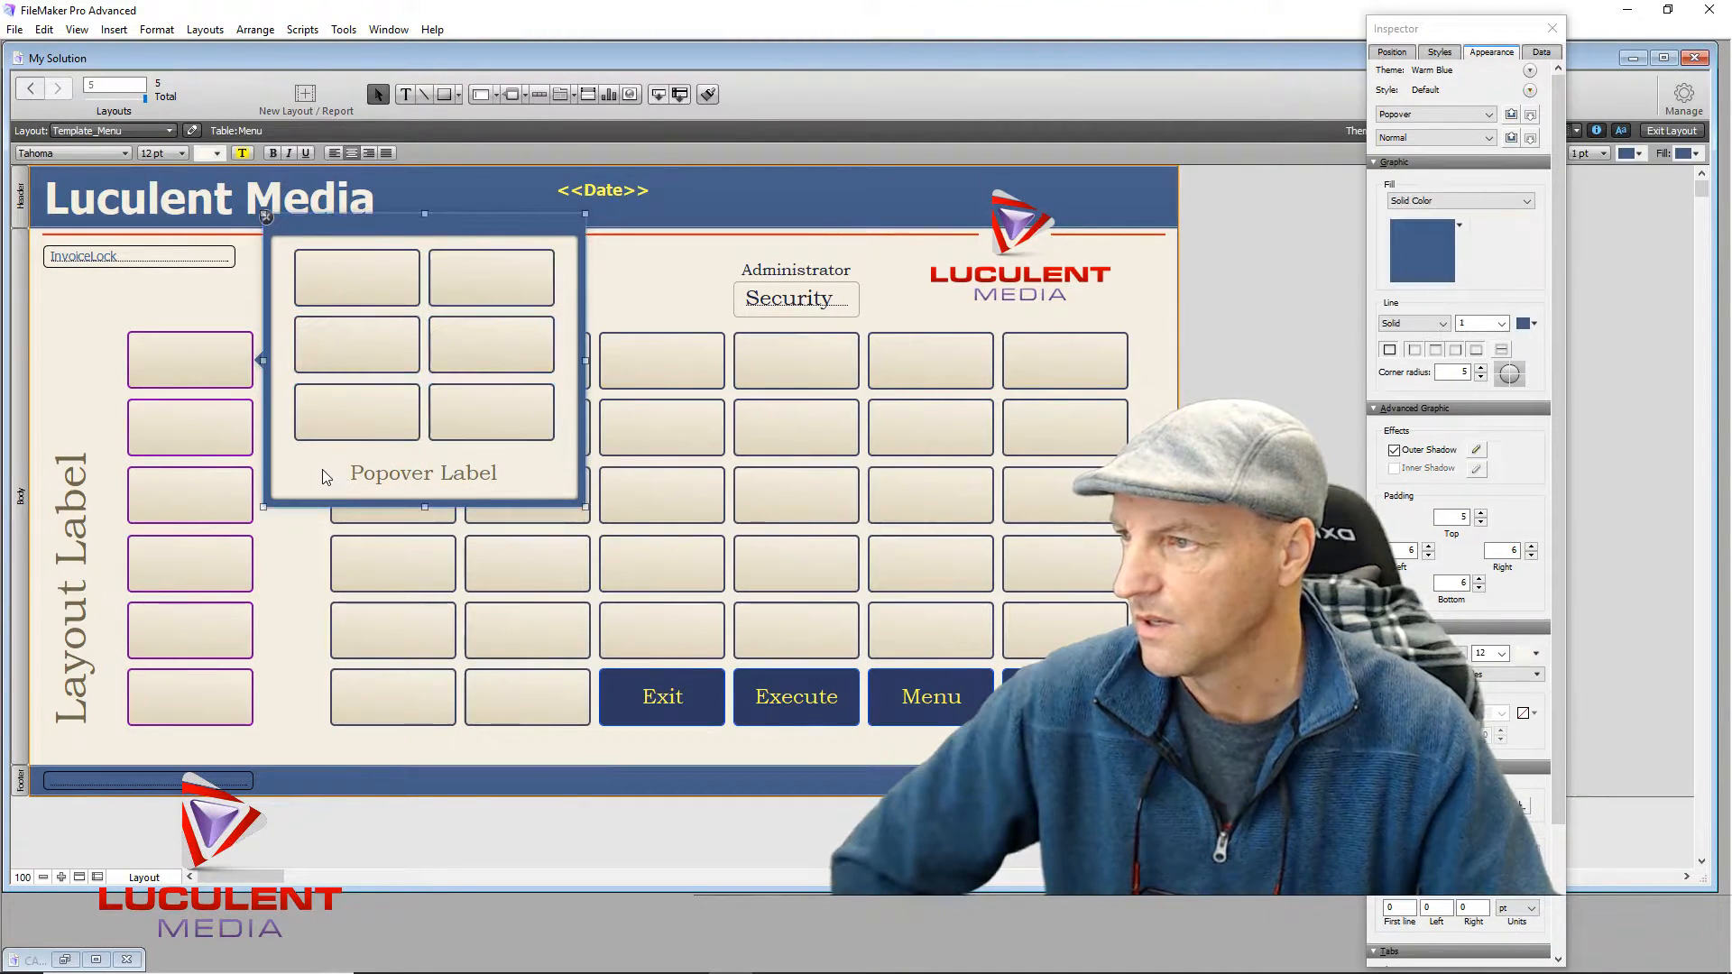
Step: Widen the popover label's text box to span both button columns and centre its text
{"action": "left_click", "coordinate": [408, 476]}
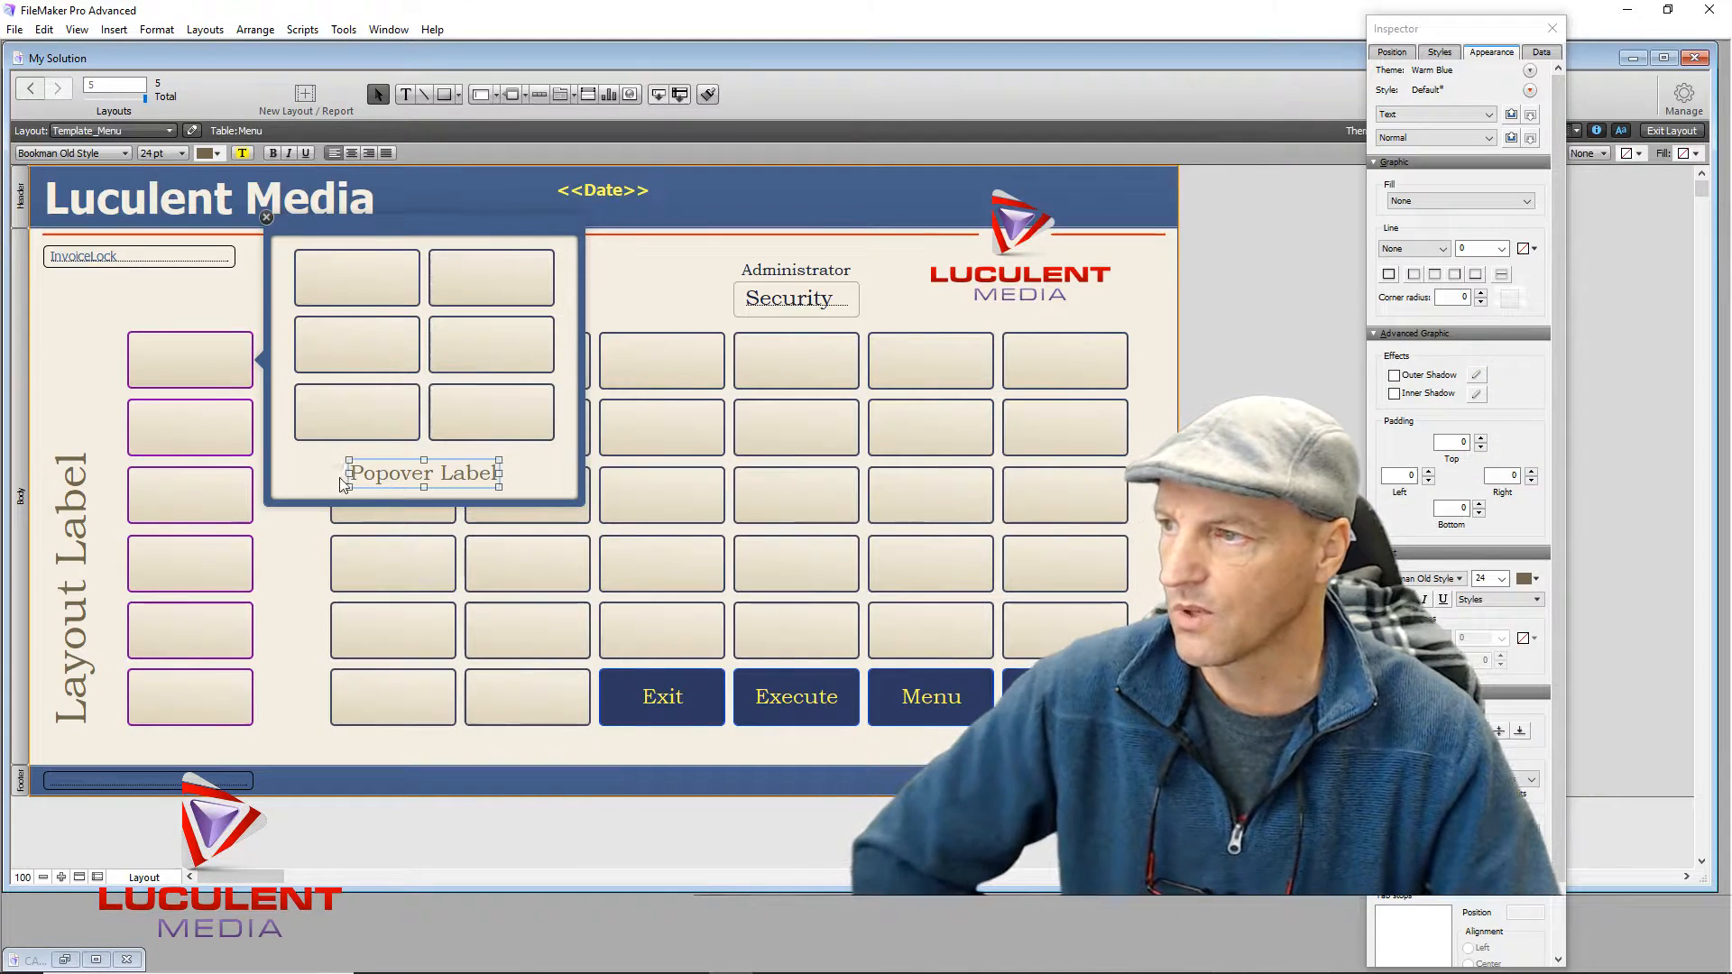
{"action": "left_click_drag", "start_coordinate": [348, 473], "coordinate": [295, 473]}
{"action": "left_click_drag", "start_coordinate": [499, 472], "coordinate": [555, 473]}
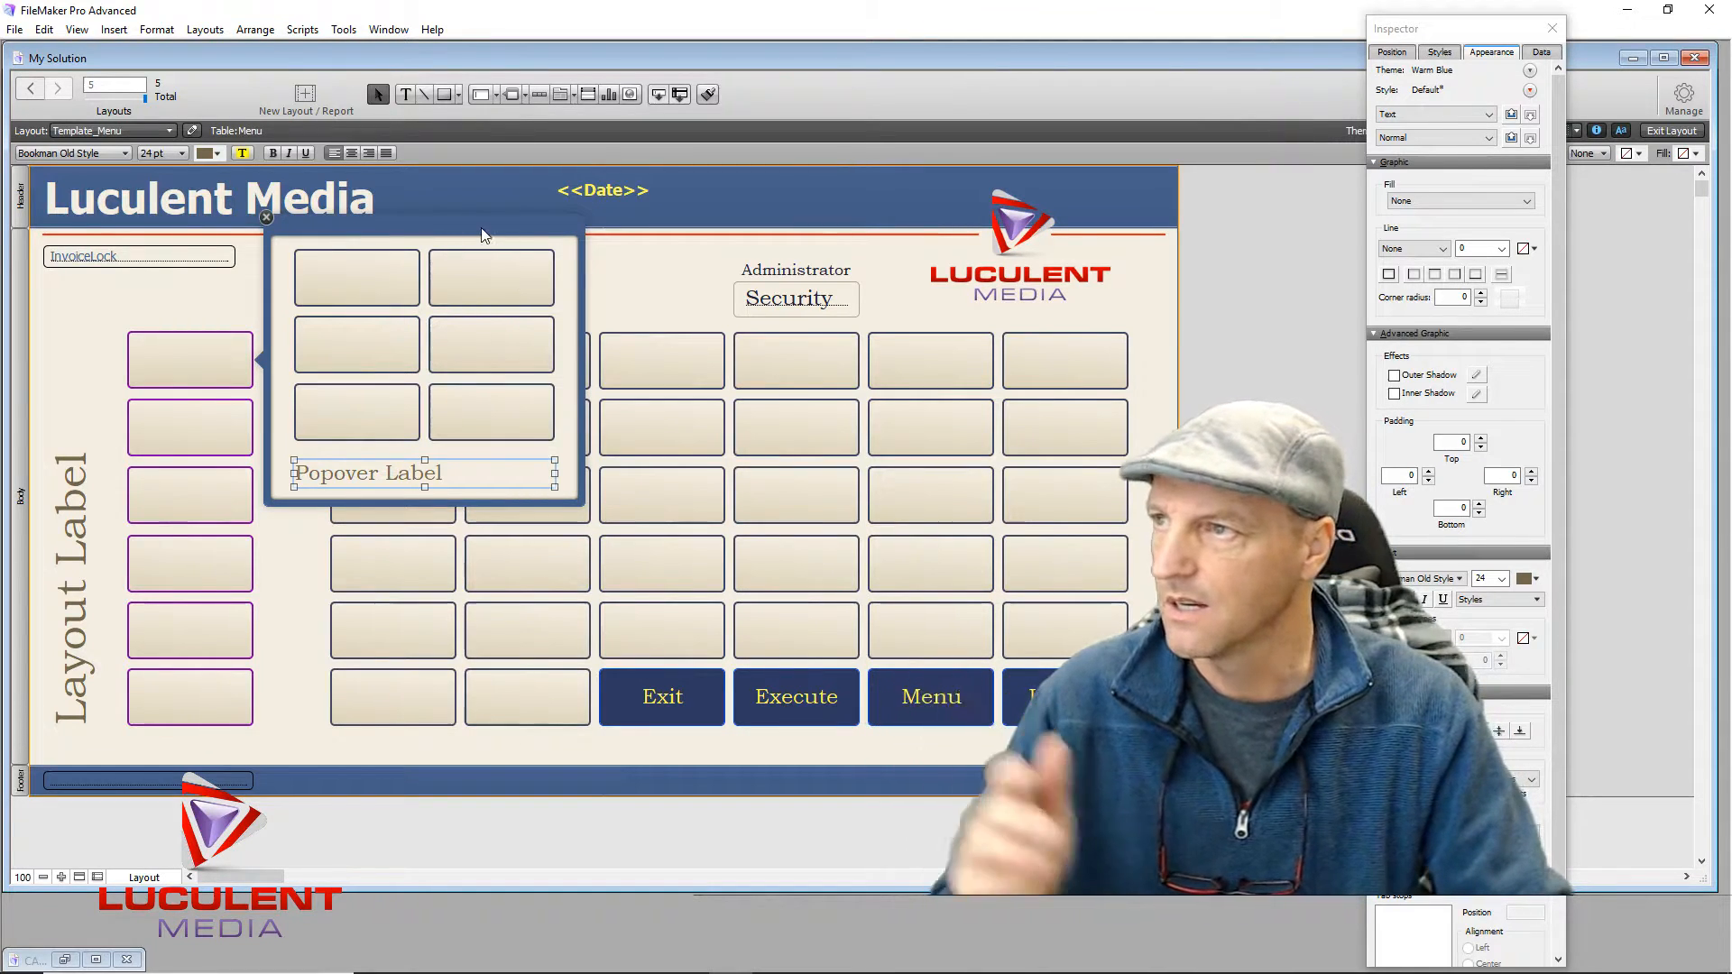
{"action": "left_click", "coordinate": [351, 153]}
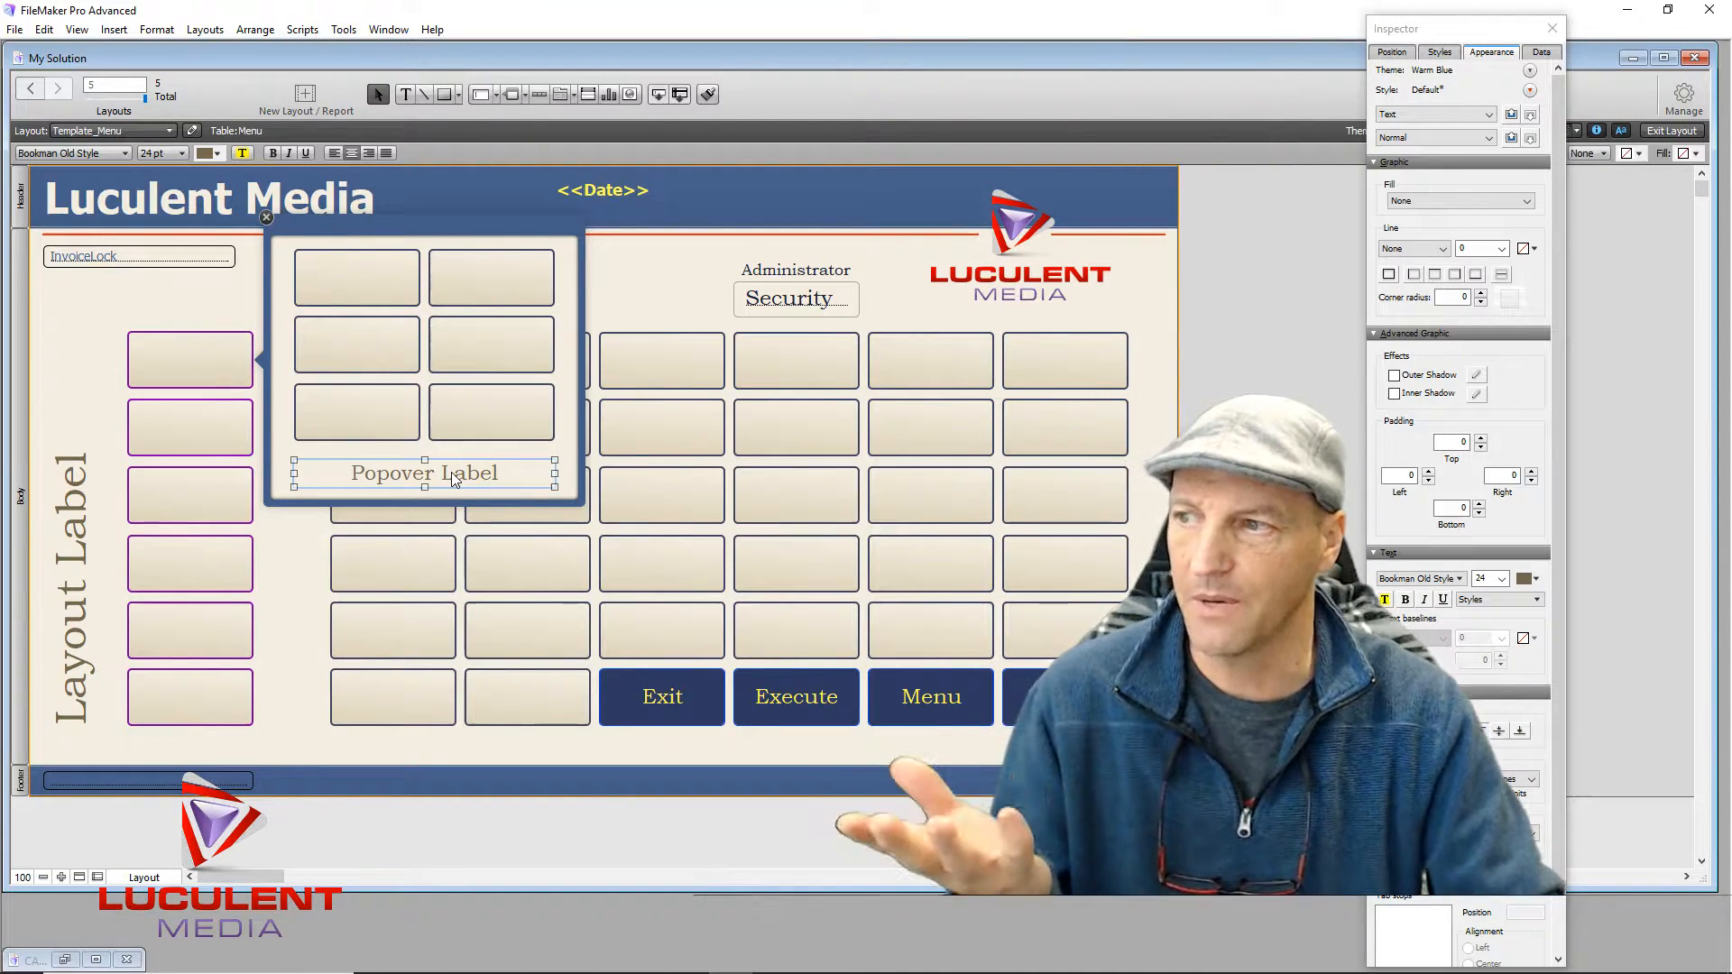
Step: Change the popover label's wording to "PopOver Label"
{"action": "double_click", "coordinate": [394, 481]}
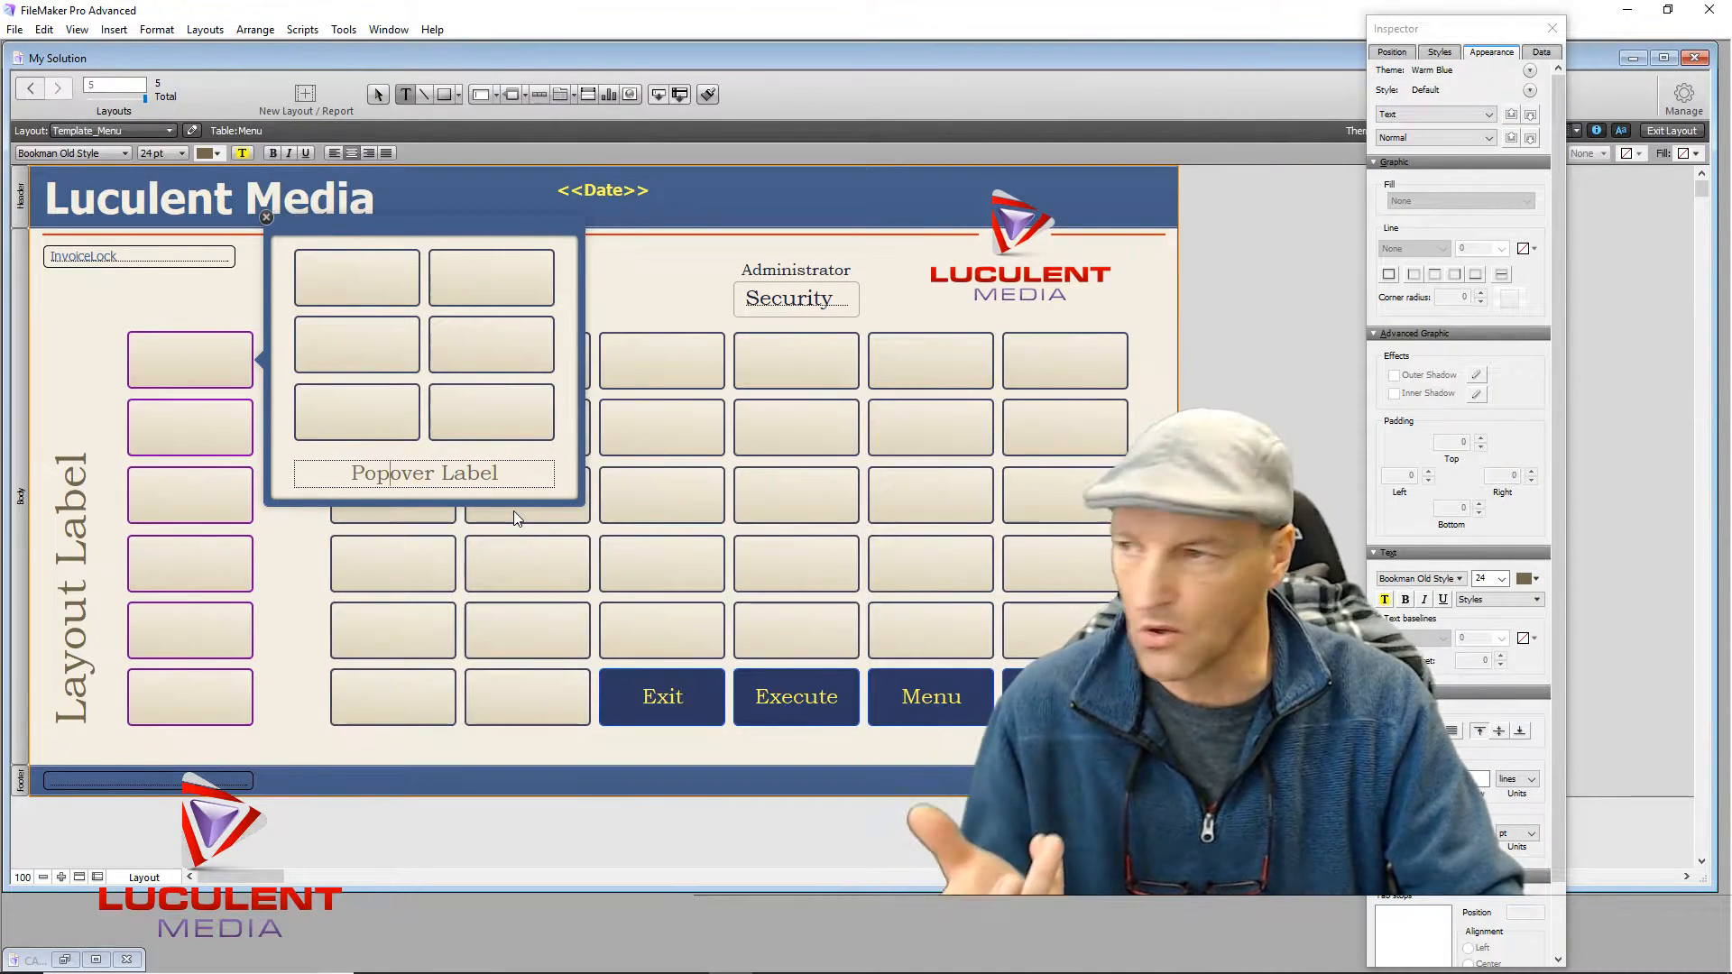
{"action": "key", "text": "Delete"}
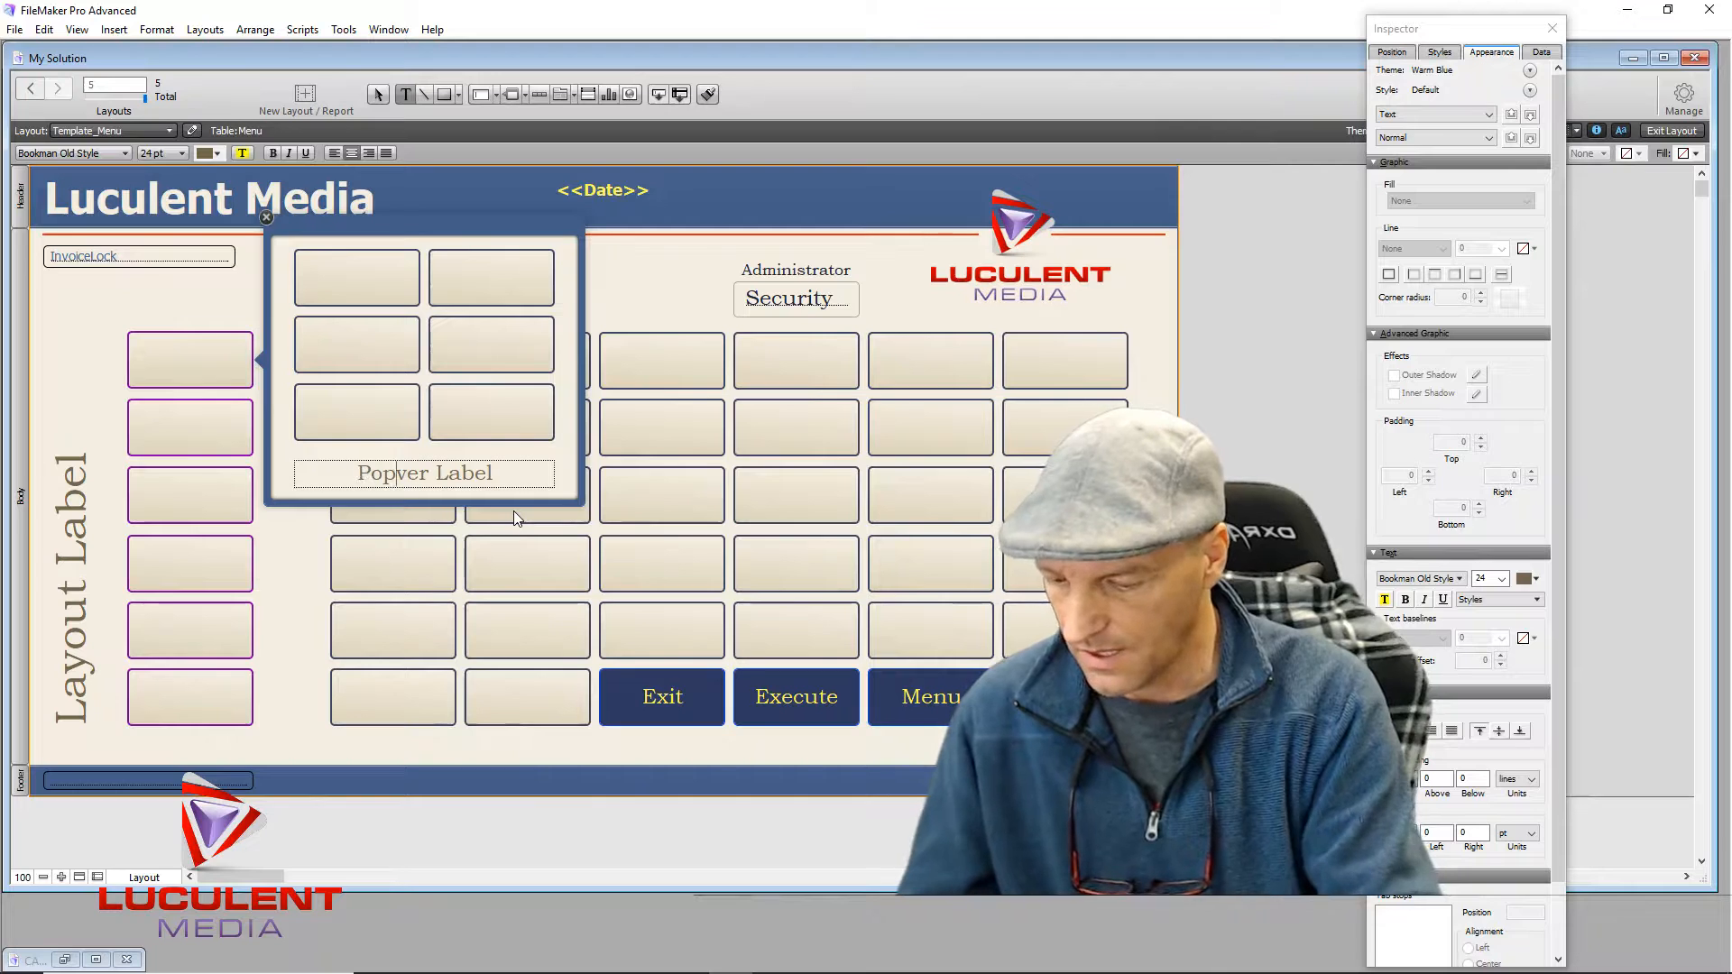
{"action": "type", "text": "O"}
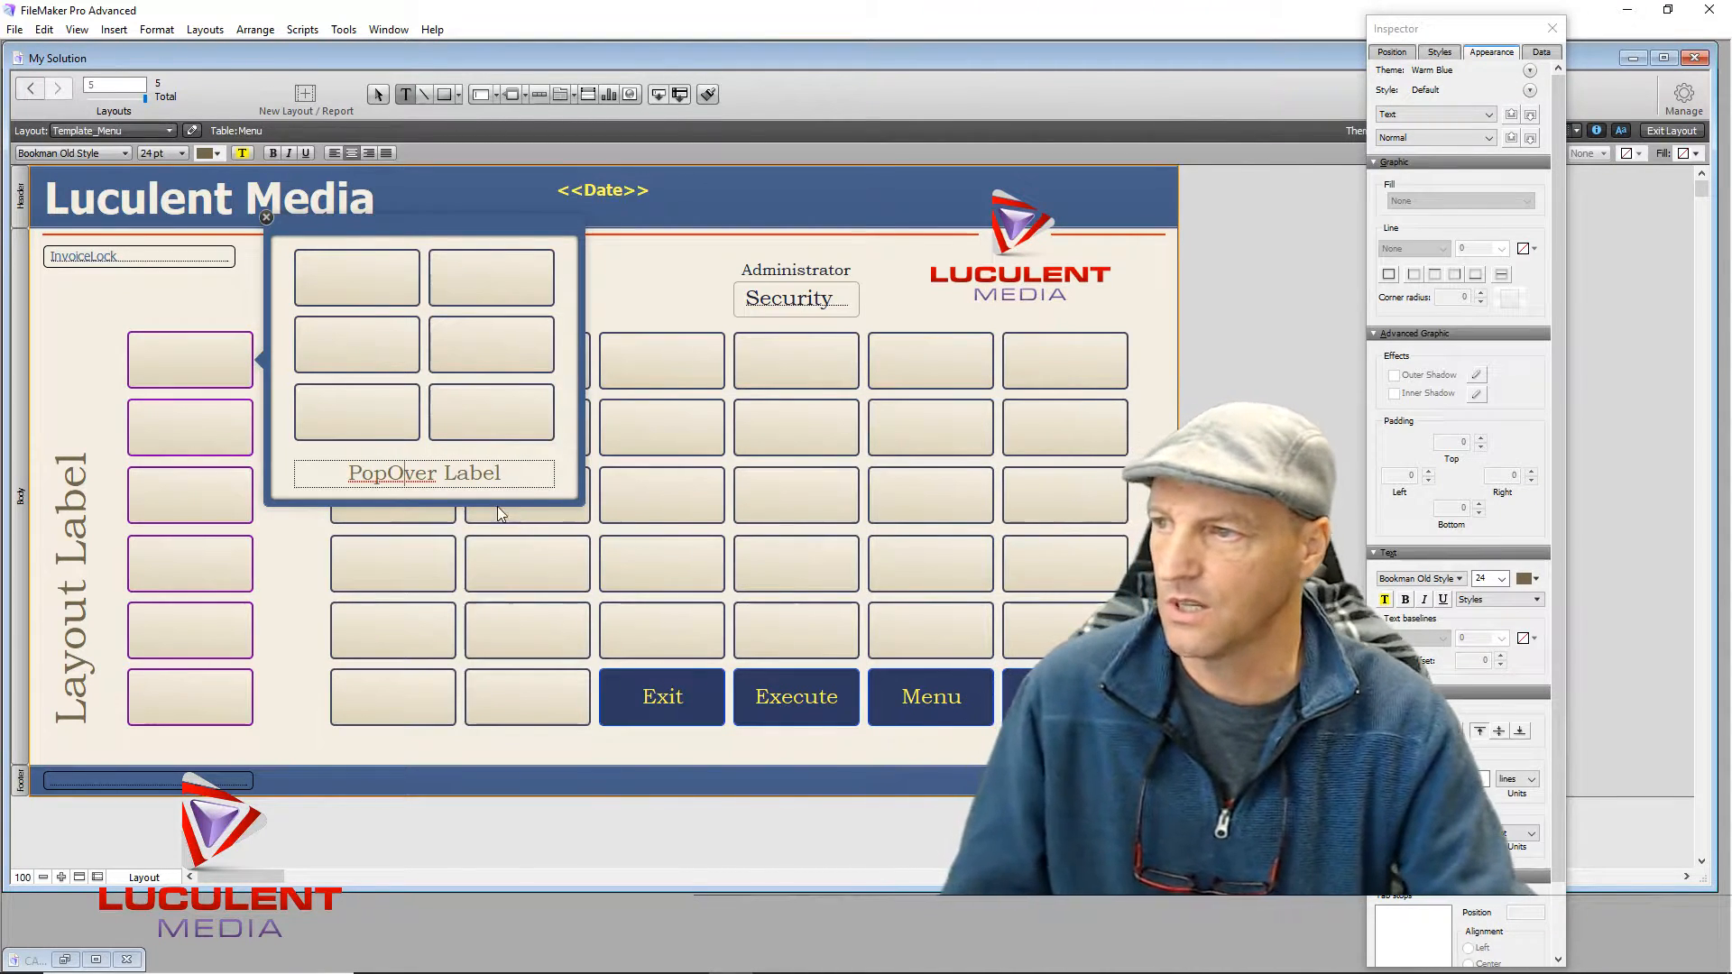
{"action": "key", "text": "Escape"}
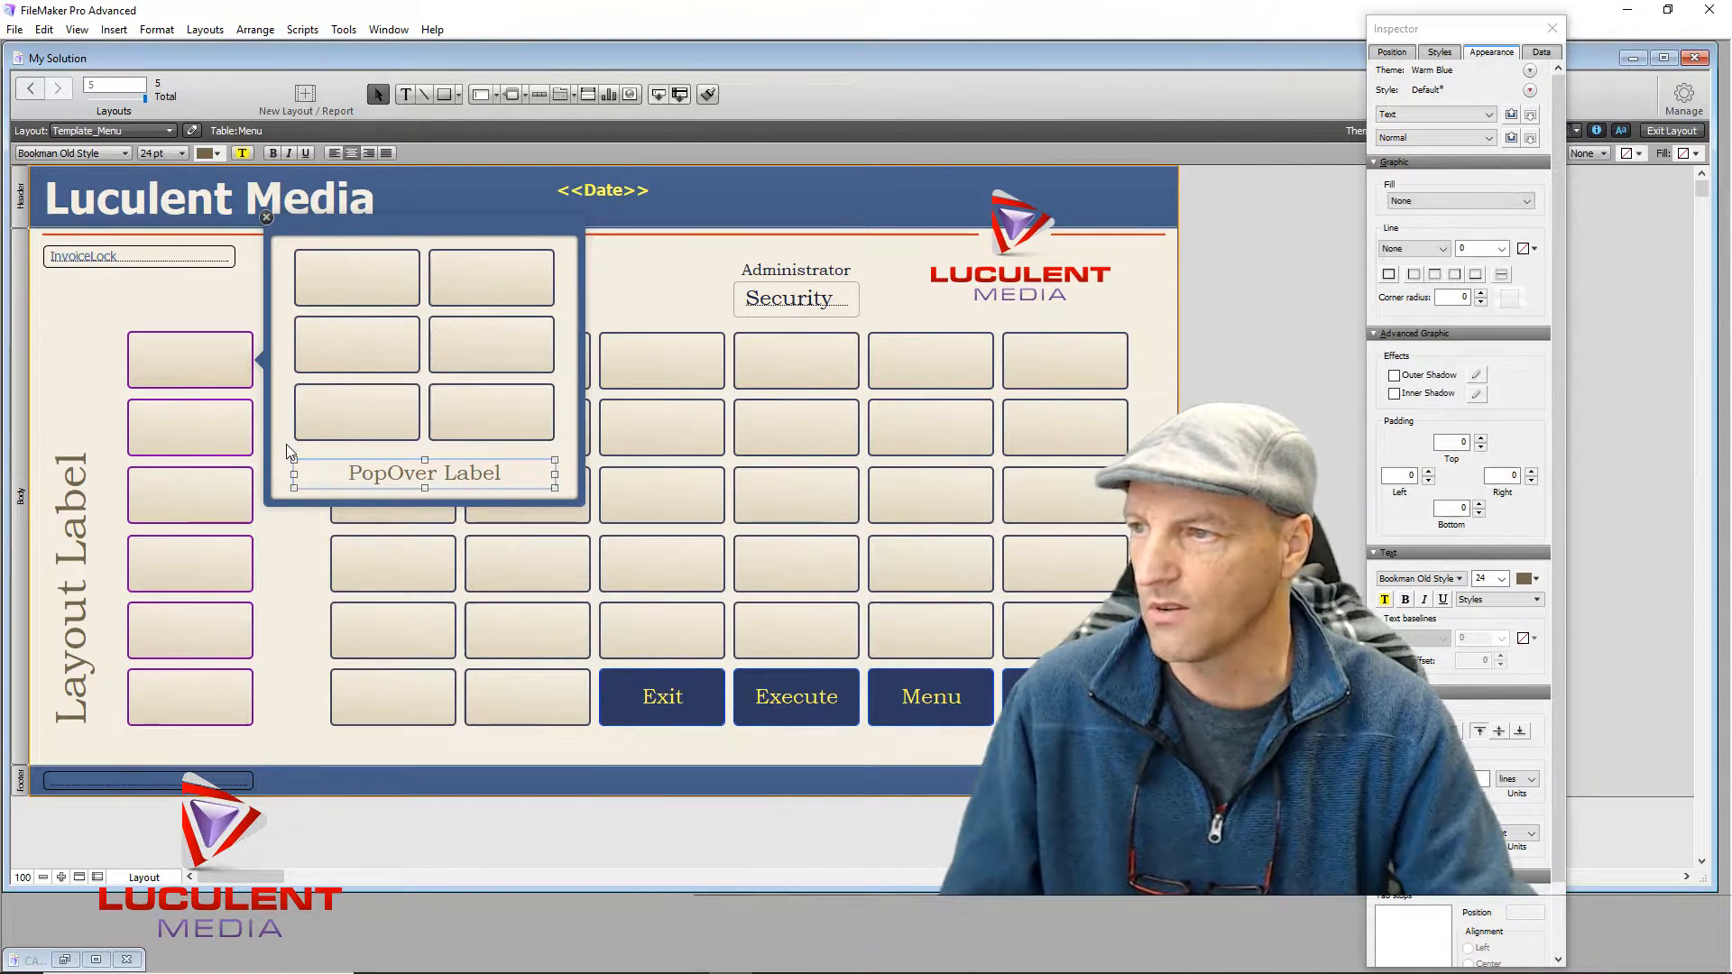
Step: Shorten the popover label's text to "Per Label" and move it slightly up towards the buttons
{"action": "left_click", "coordinate": [416, 480]}
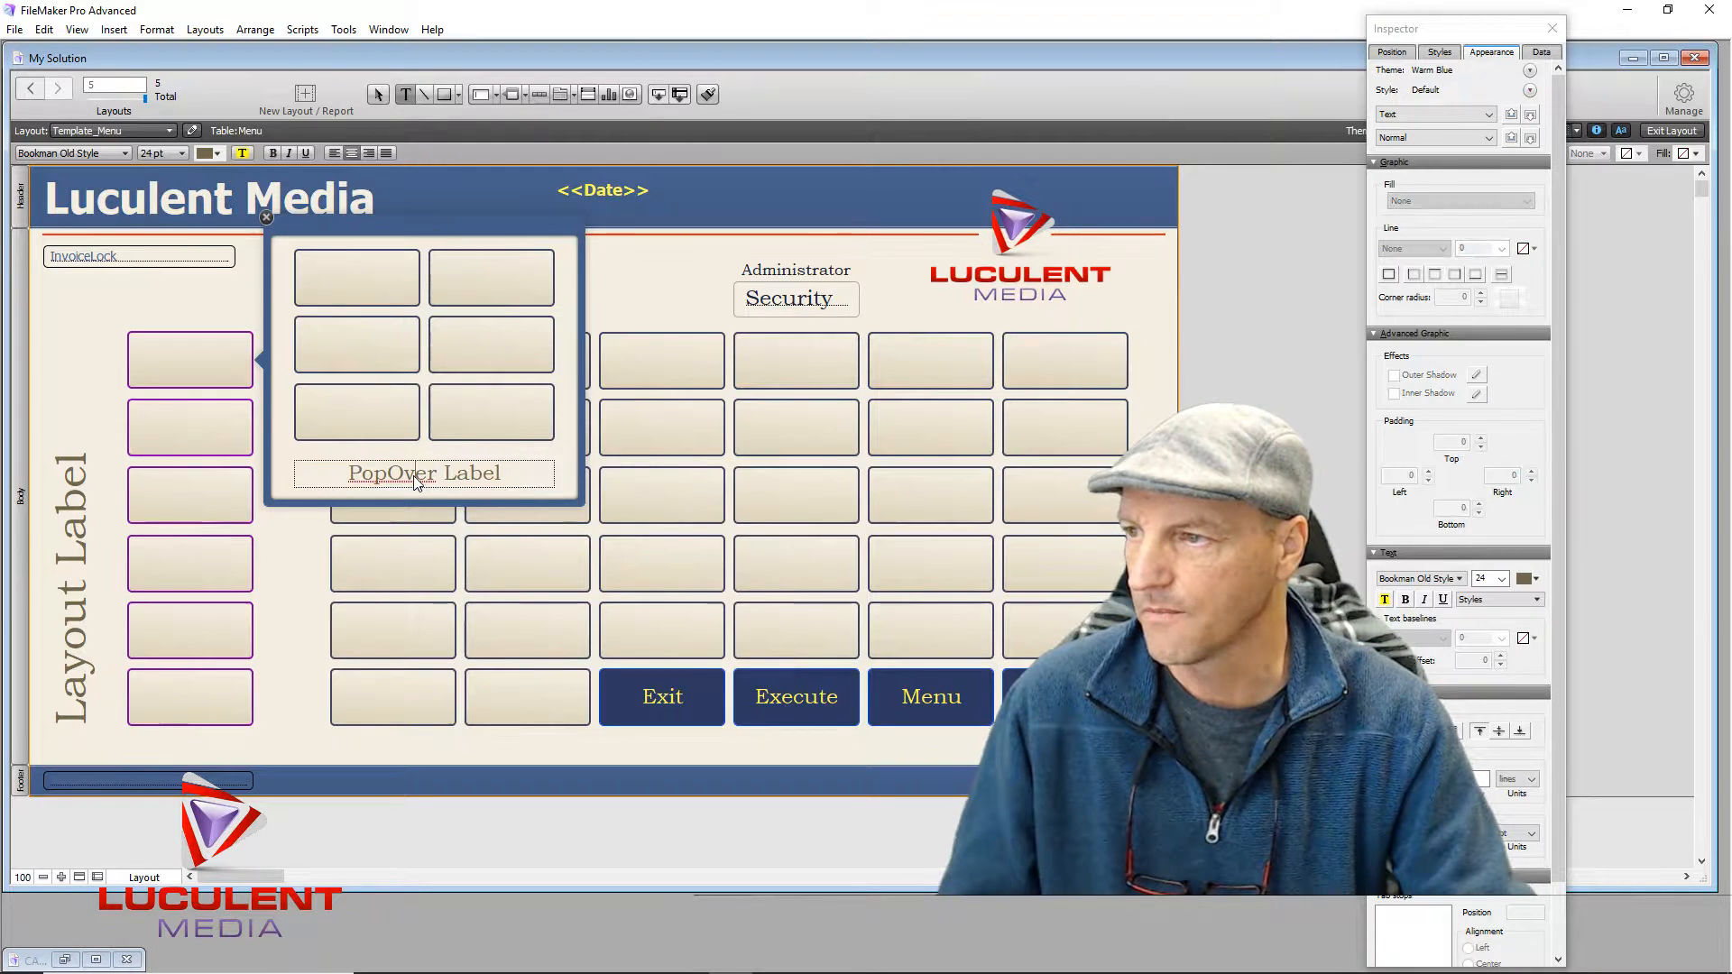
{"action": "key", "text": "BackSpace"}
{"action": "key", "text": "BackSpace"}
{"action": "key", "text": "BackSpace"}
{"action": "key", "text": "BackSpace"}
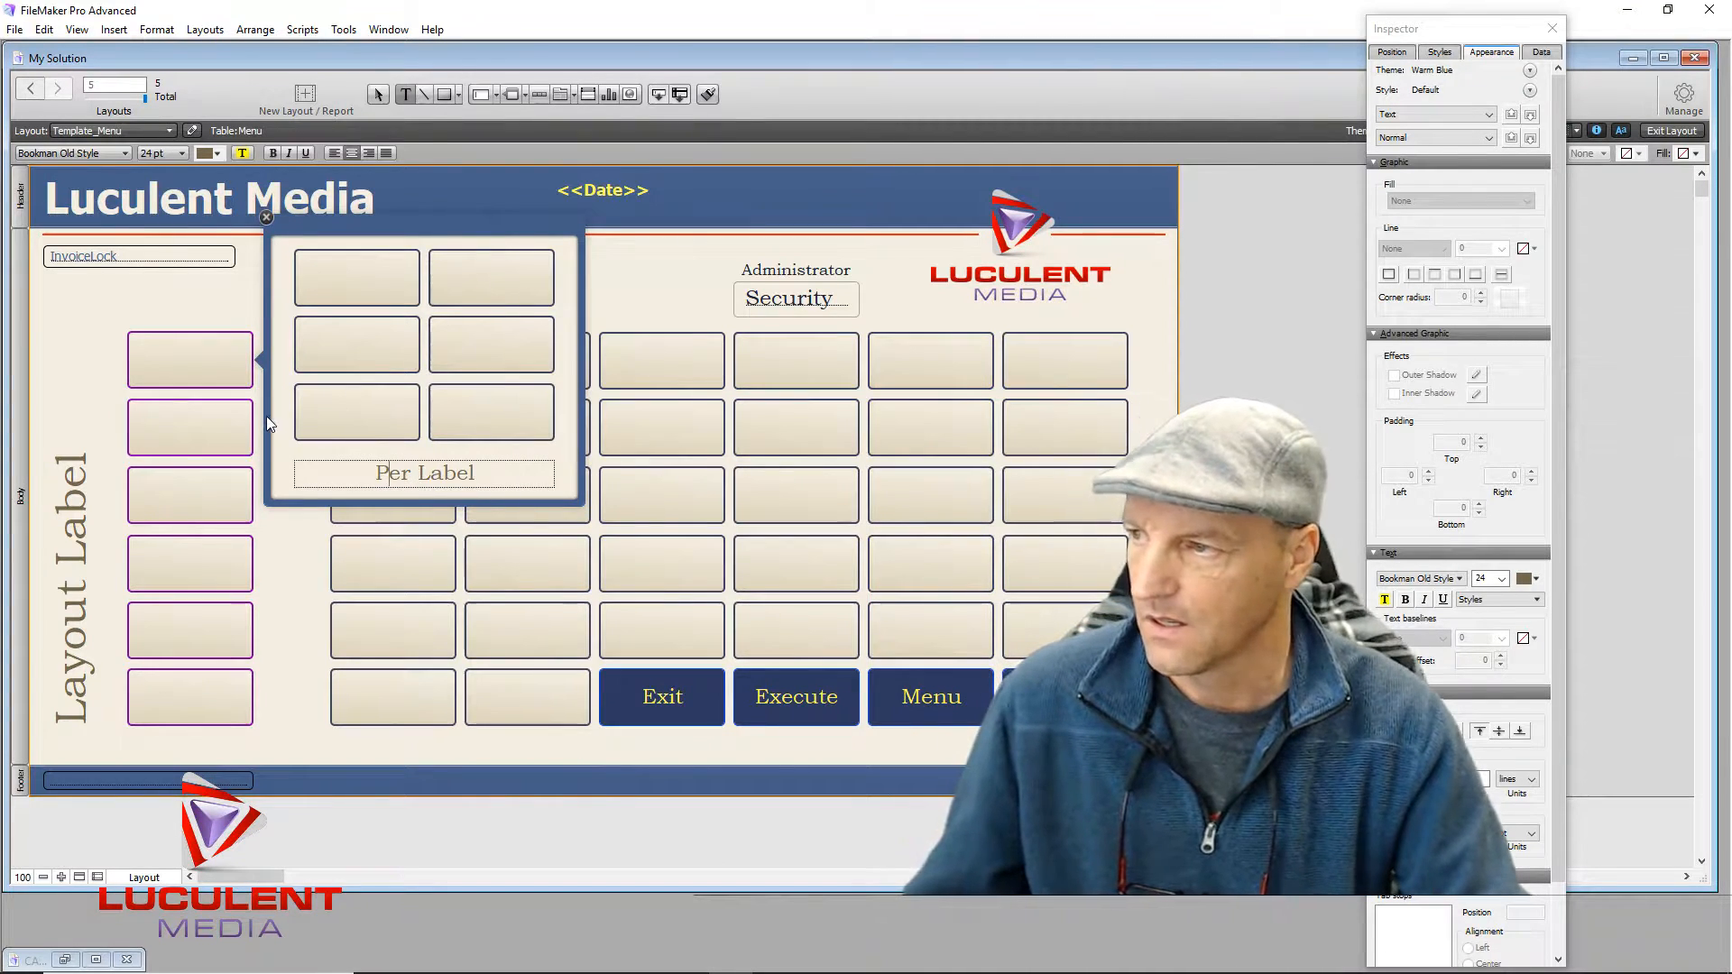
{"action": "key", "text": "Escape"}
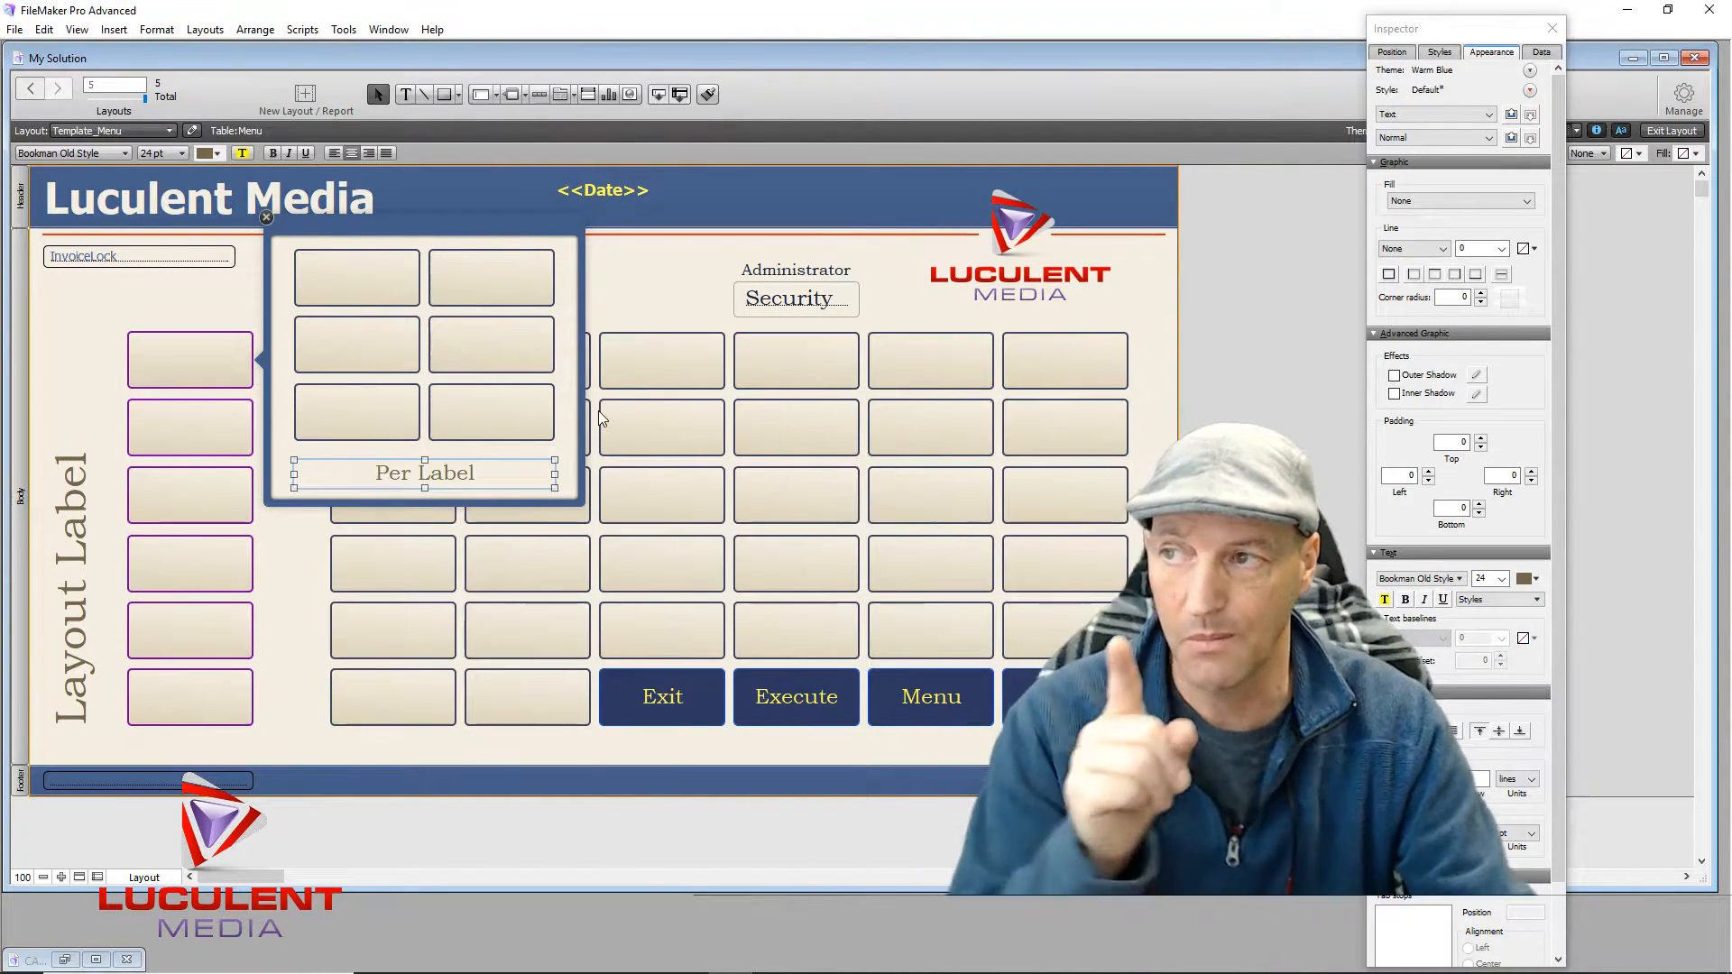
{"action": "left_click_drag", "start_coordinate": [433, 476], "coordinate": [431, 471]}
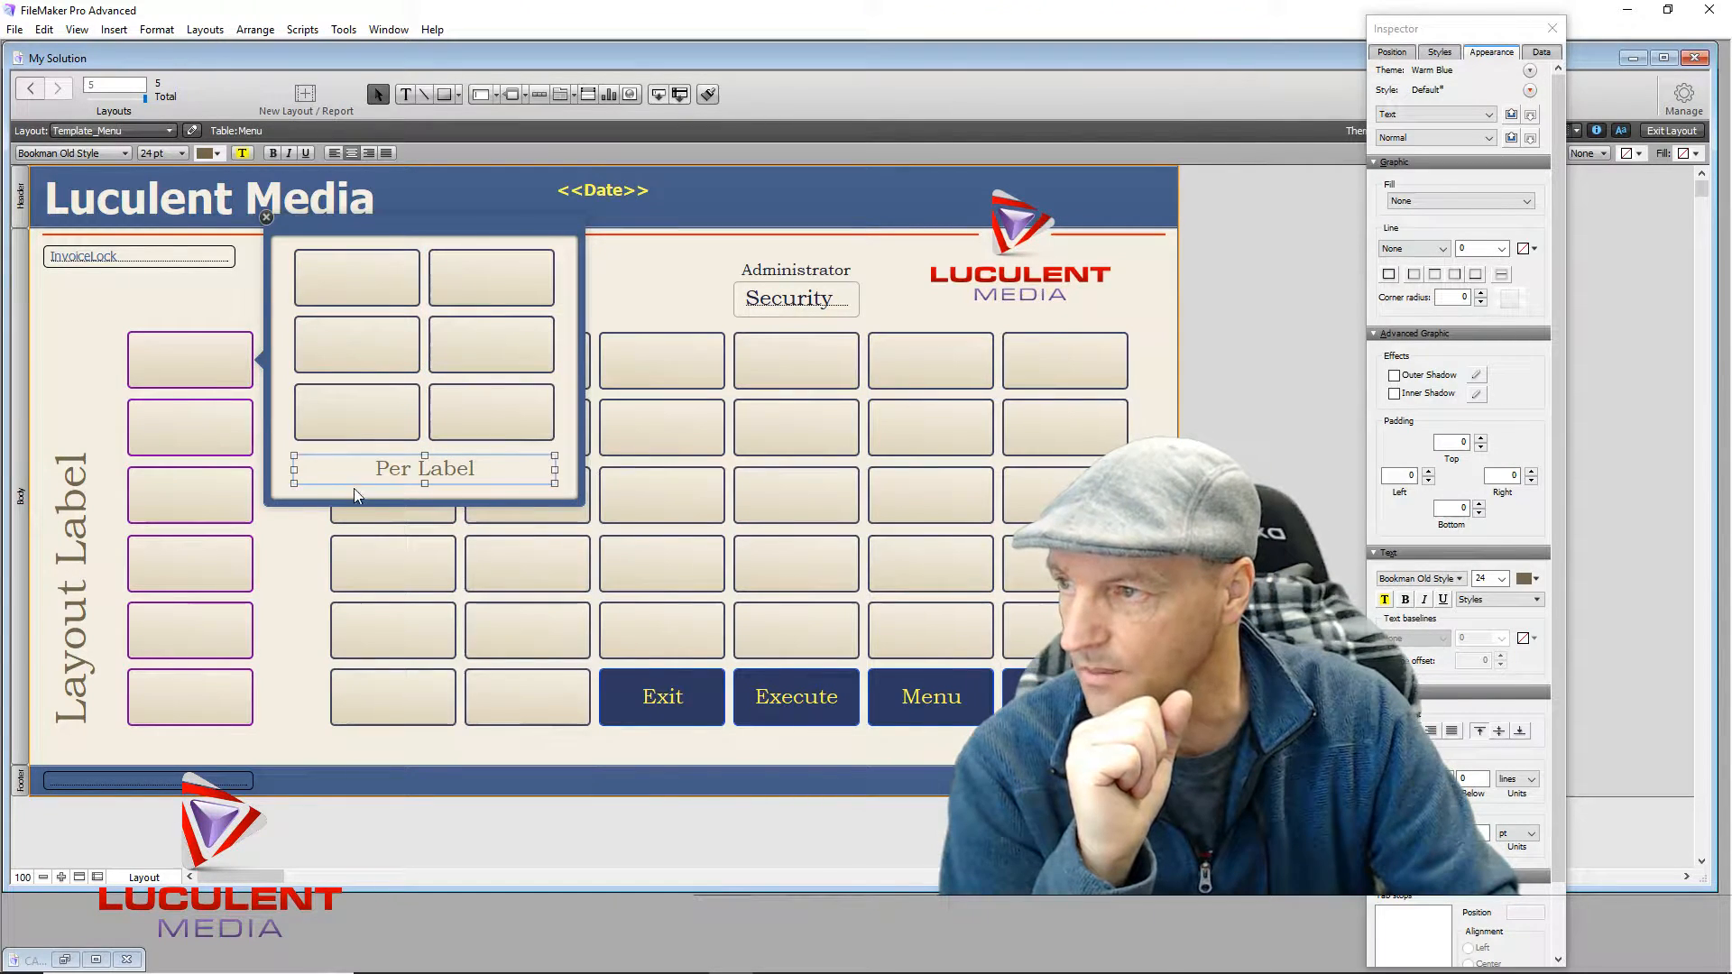
{"action": "left_click", "coordinate": [280, 406]}
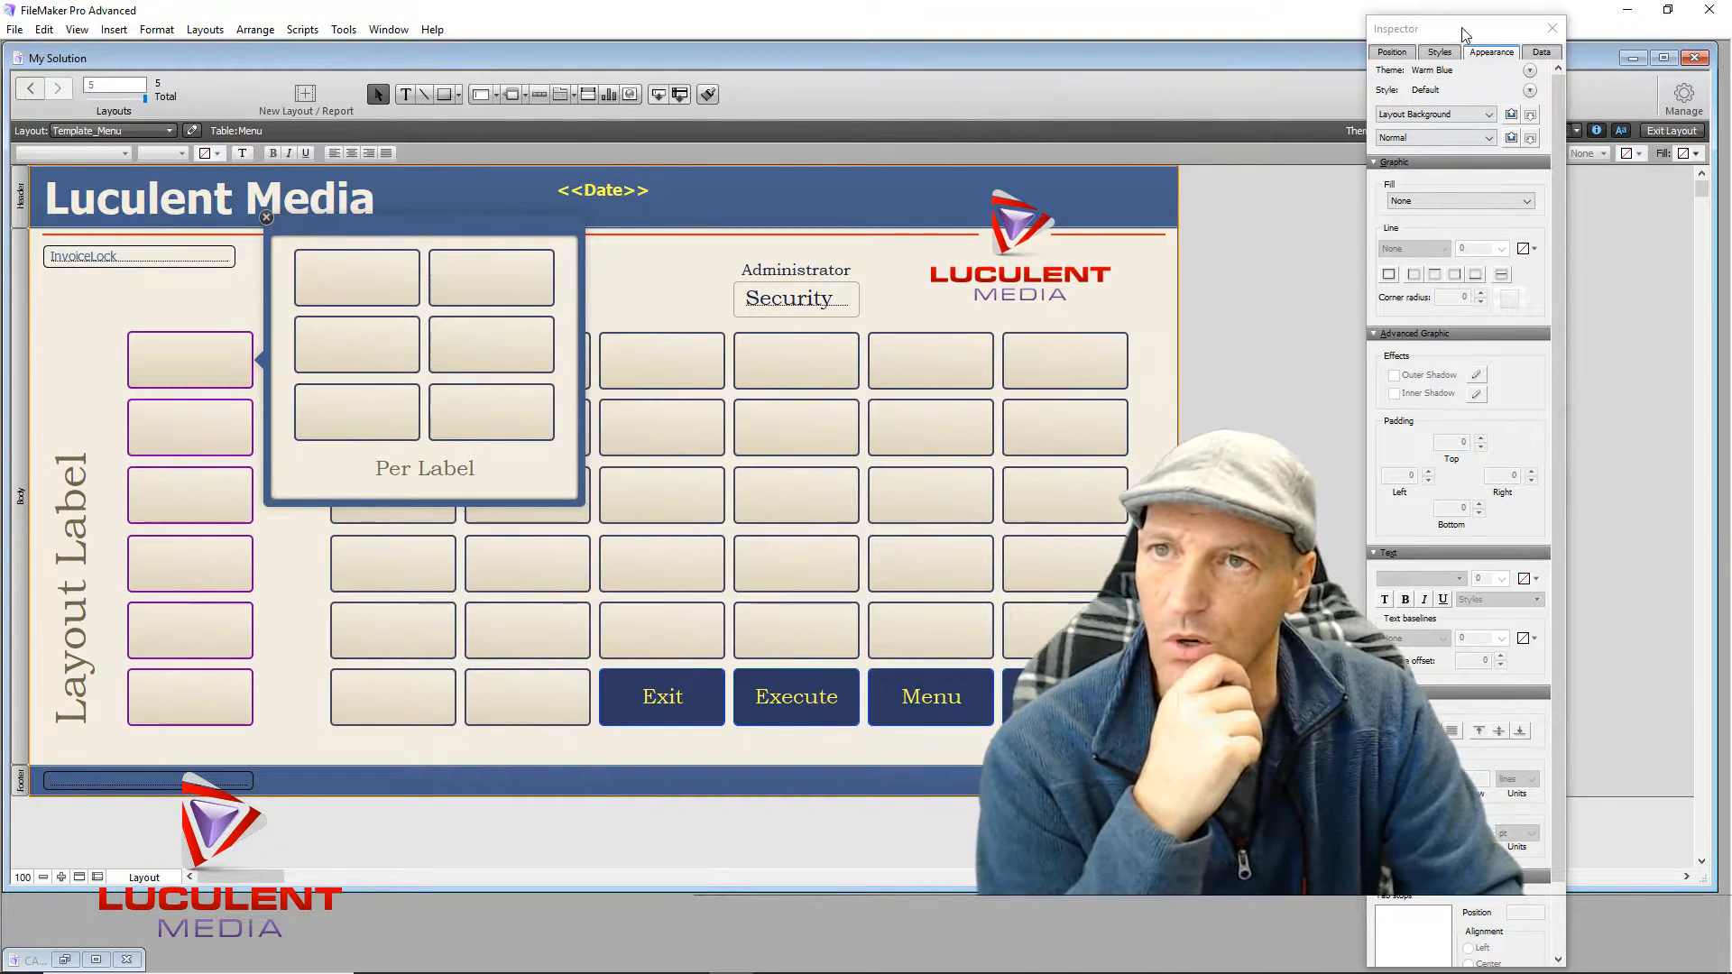
Step: Move the Inspector away from the window edge and set the popover's fill to None
{"action": "left_click_drag", "start_coordinate": [1463, 33], "coordinate": [1344, 83]}
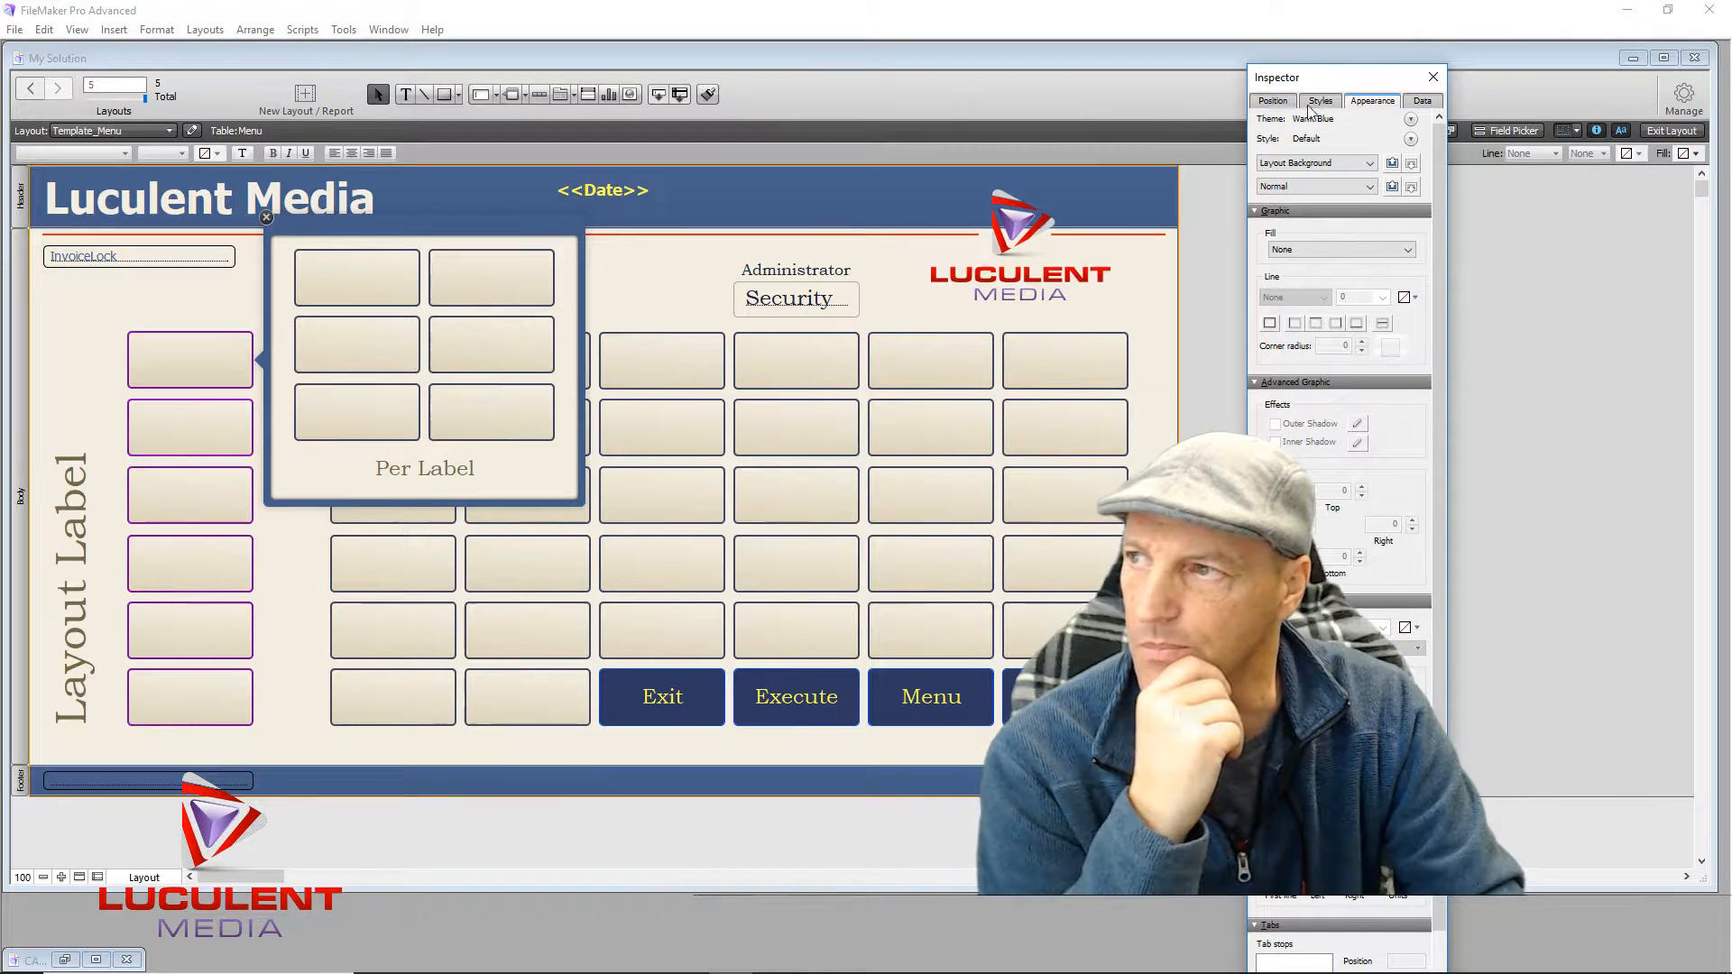
{"action": "left_click", "coordinate": [403, 221]}
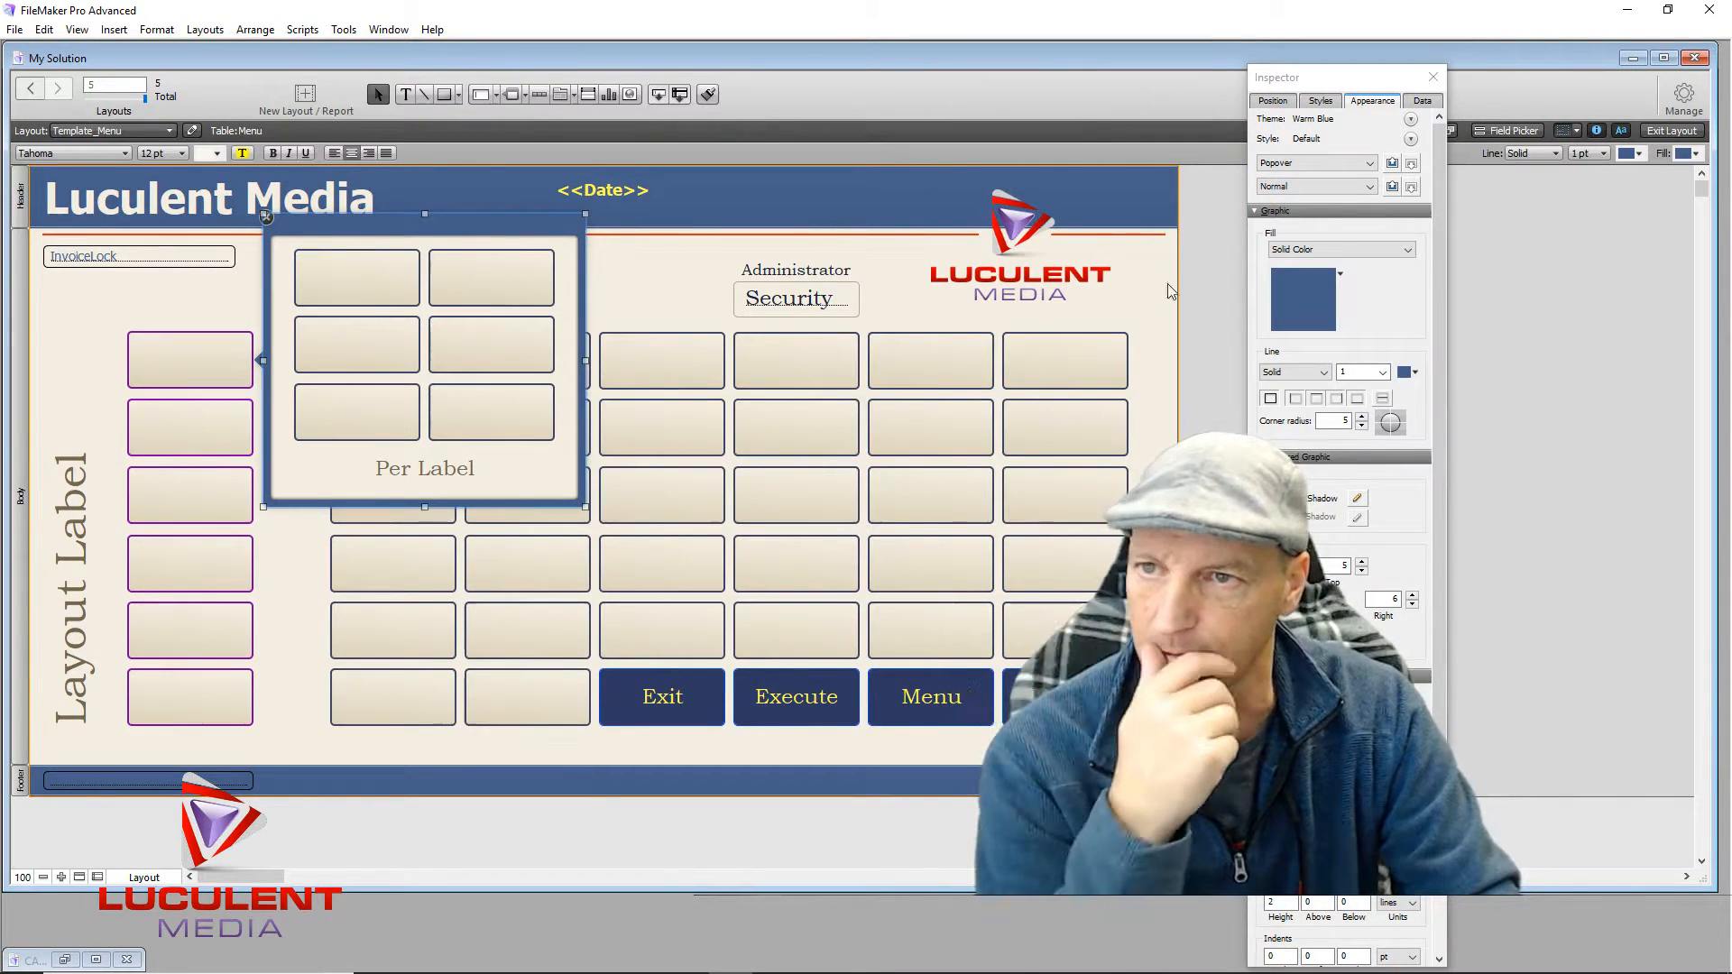
{"action": "left_click", "coordinate": [1326, 250]}
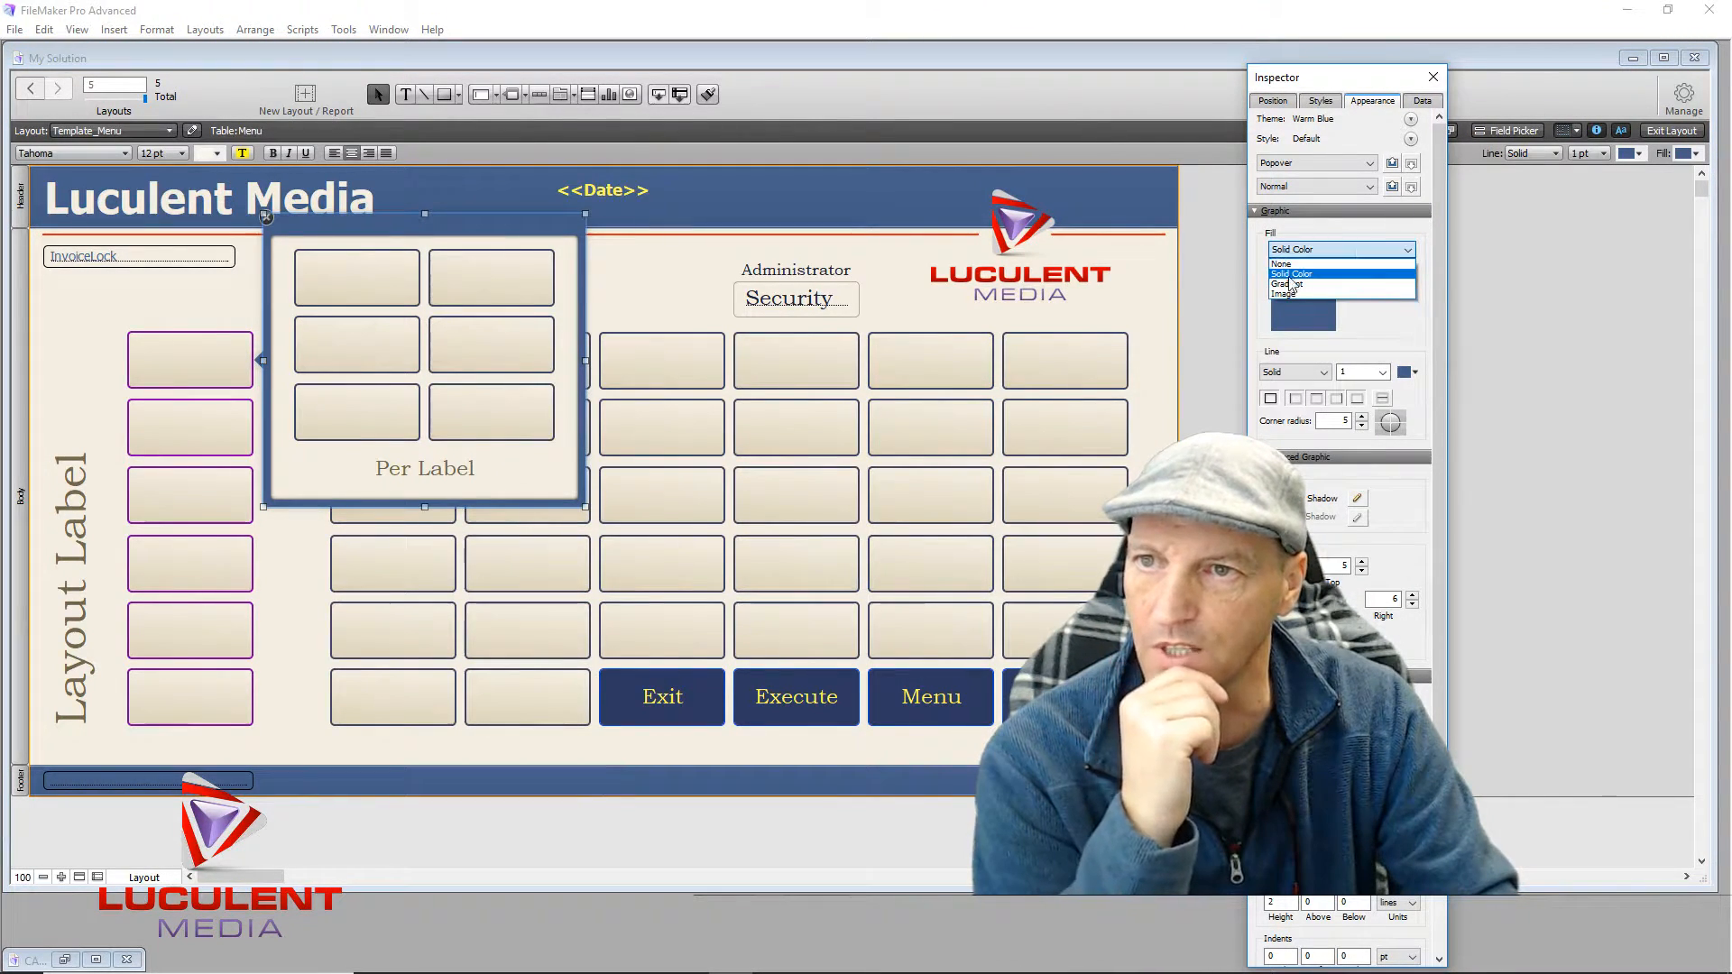
{"action": "left_click", "coordinate": [1298, 264]}
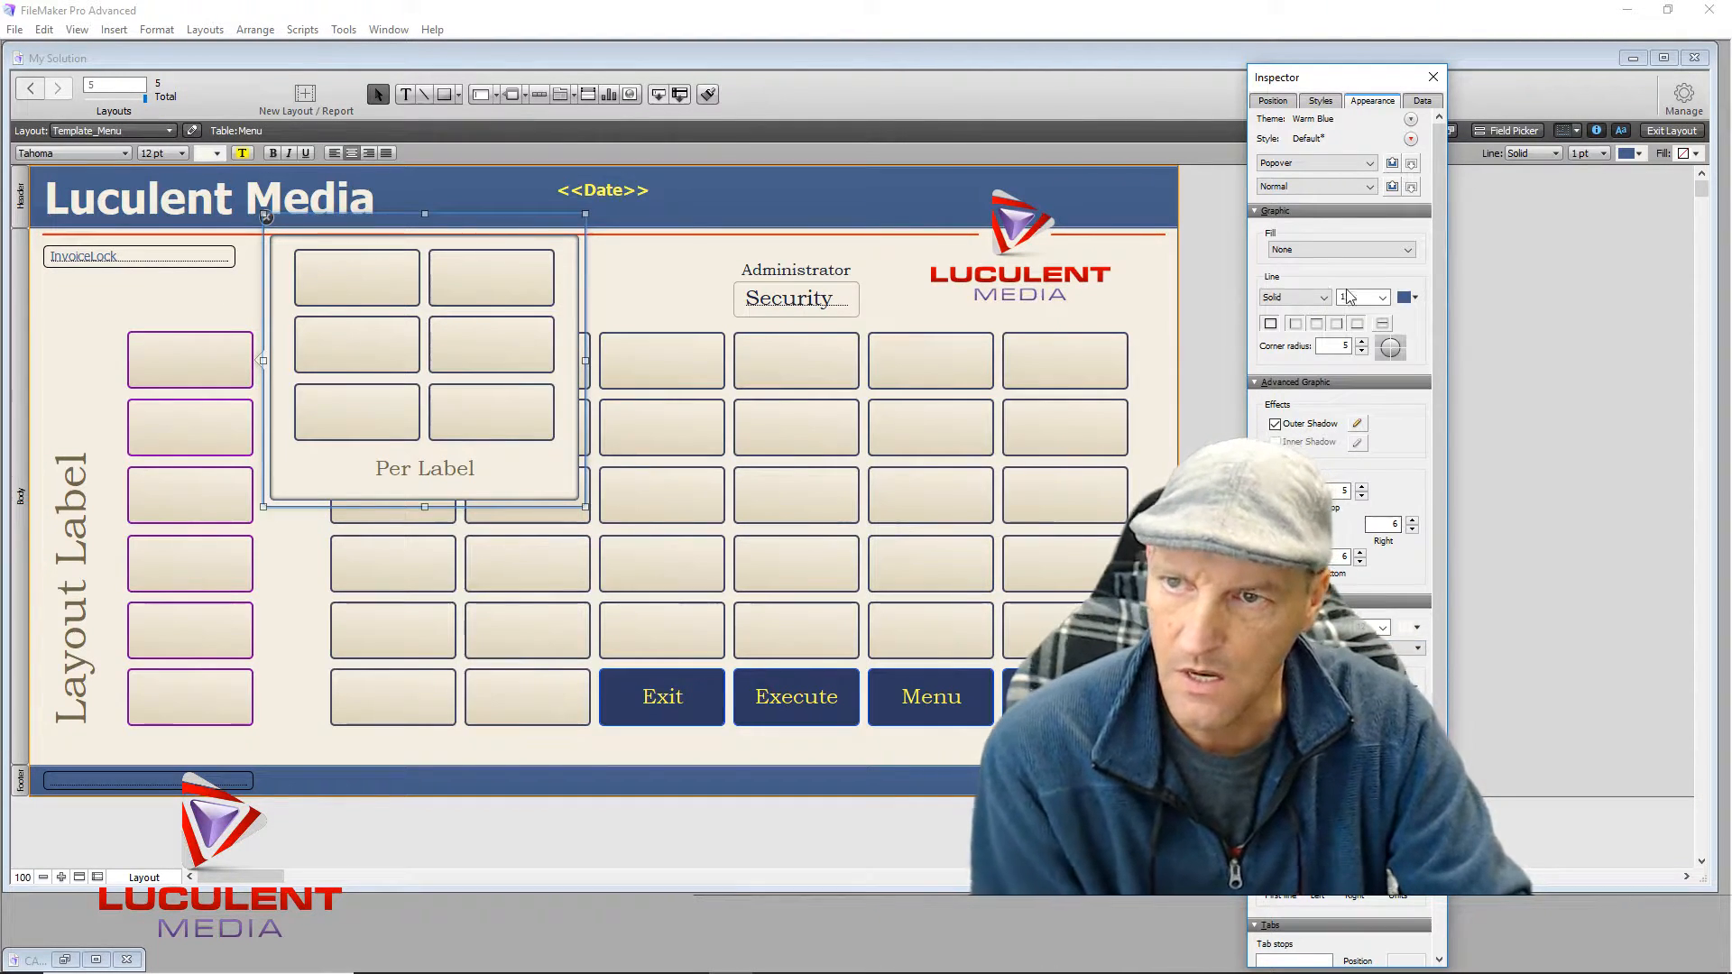
Step: Set the popover's outline thickness to 2 pt
{"action": "left_click", "coordinate": [1383, 297]}
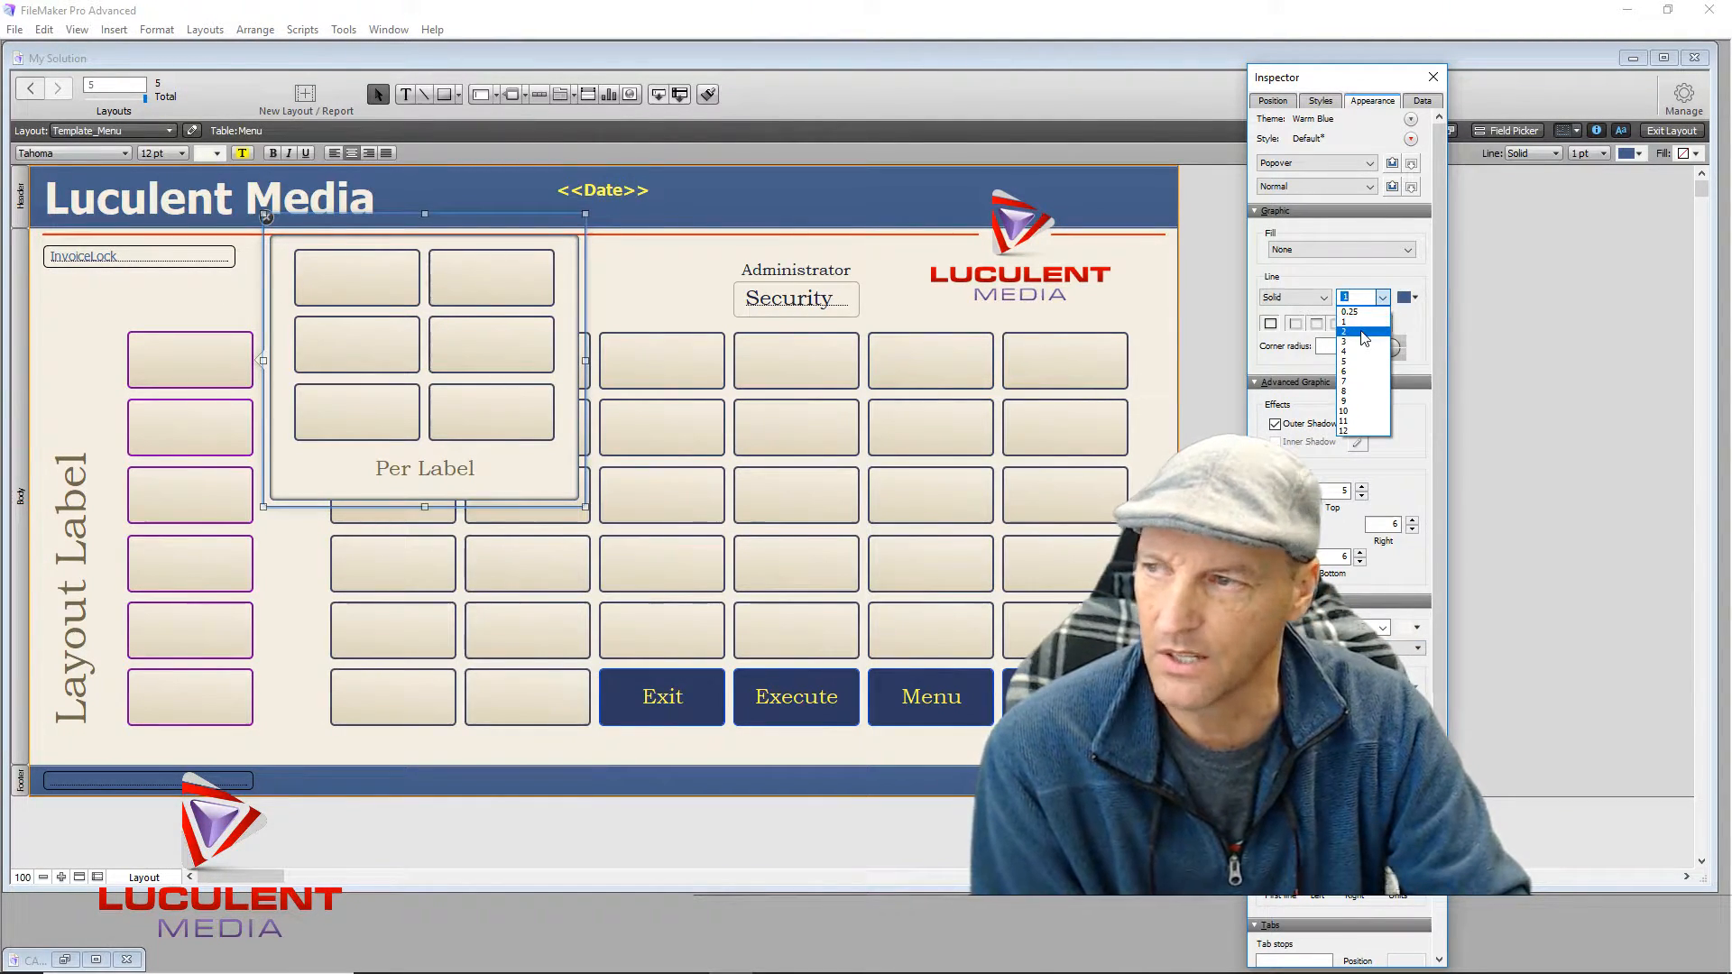
{"action": "left_click", "coordinate": [1365, 333]}
{"action": "left_click", "coordinate": [641, 278]}
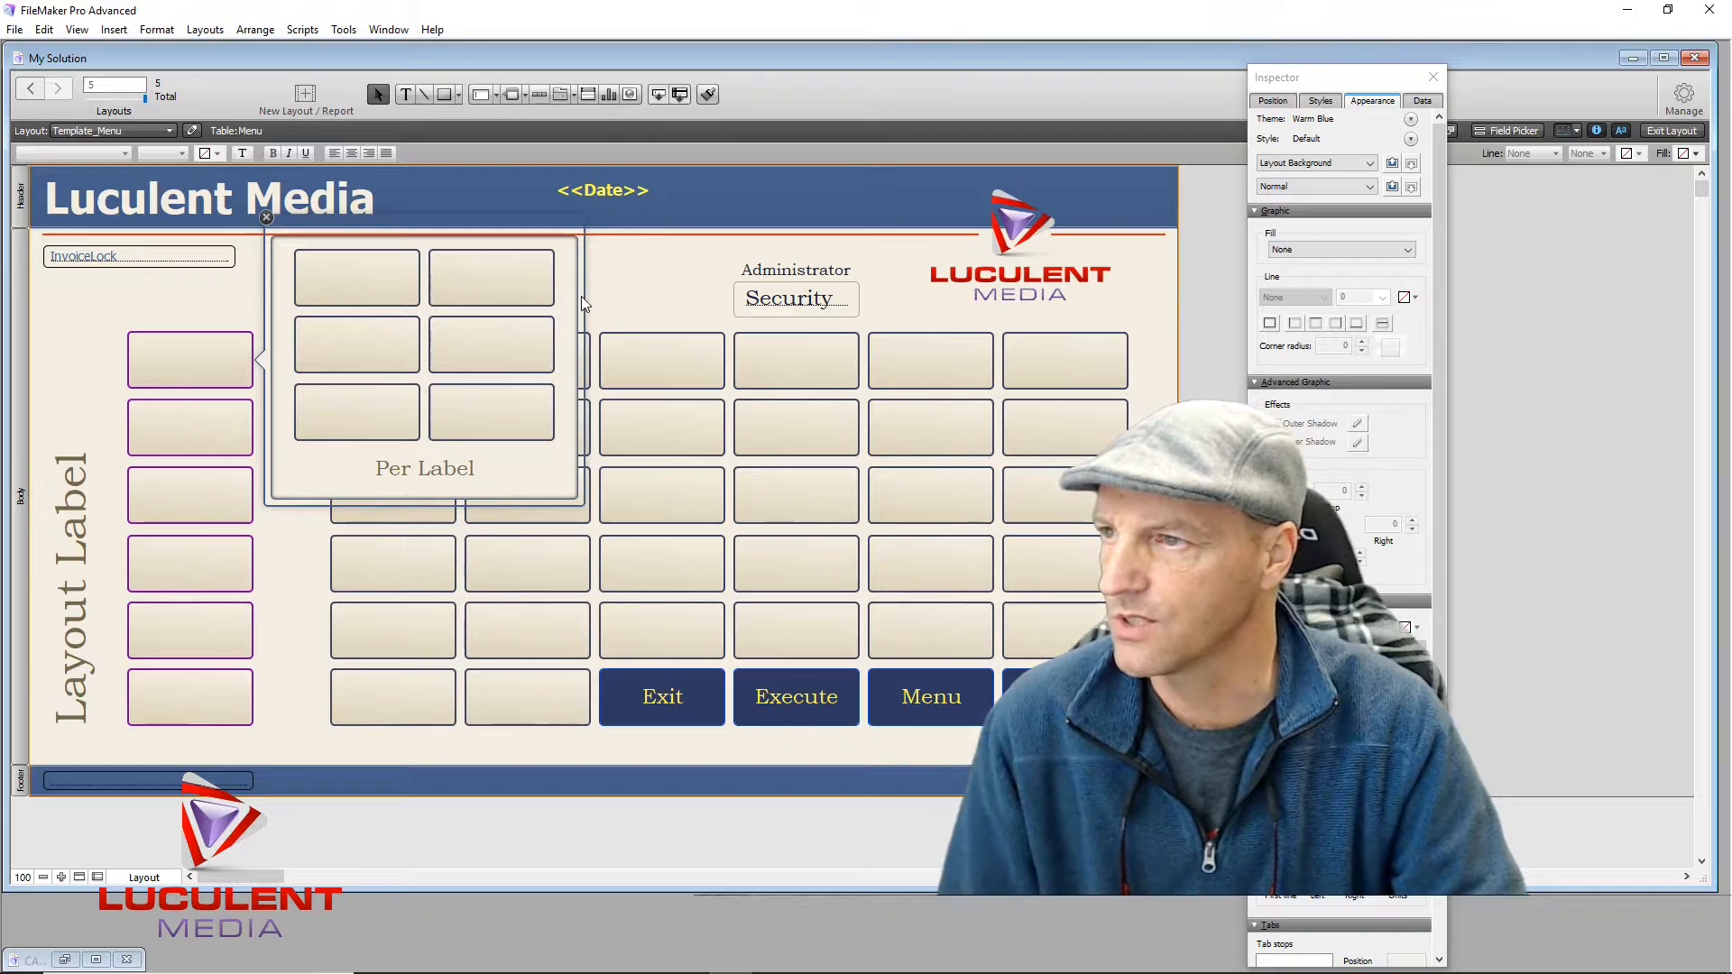
Step: Change the popover's outline colour to orange-red
{"action": "left_click", "coordinate": [570, 262]}
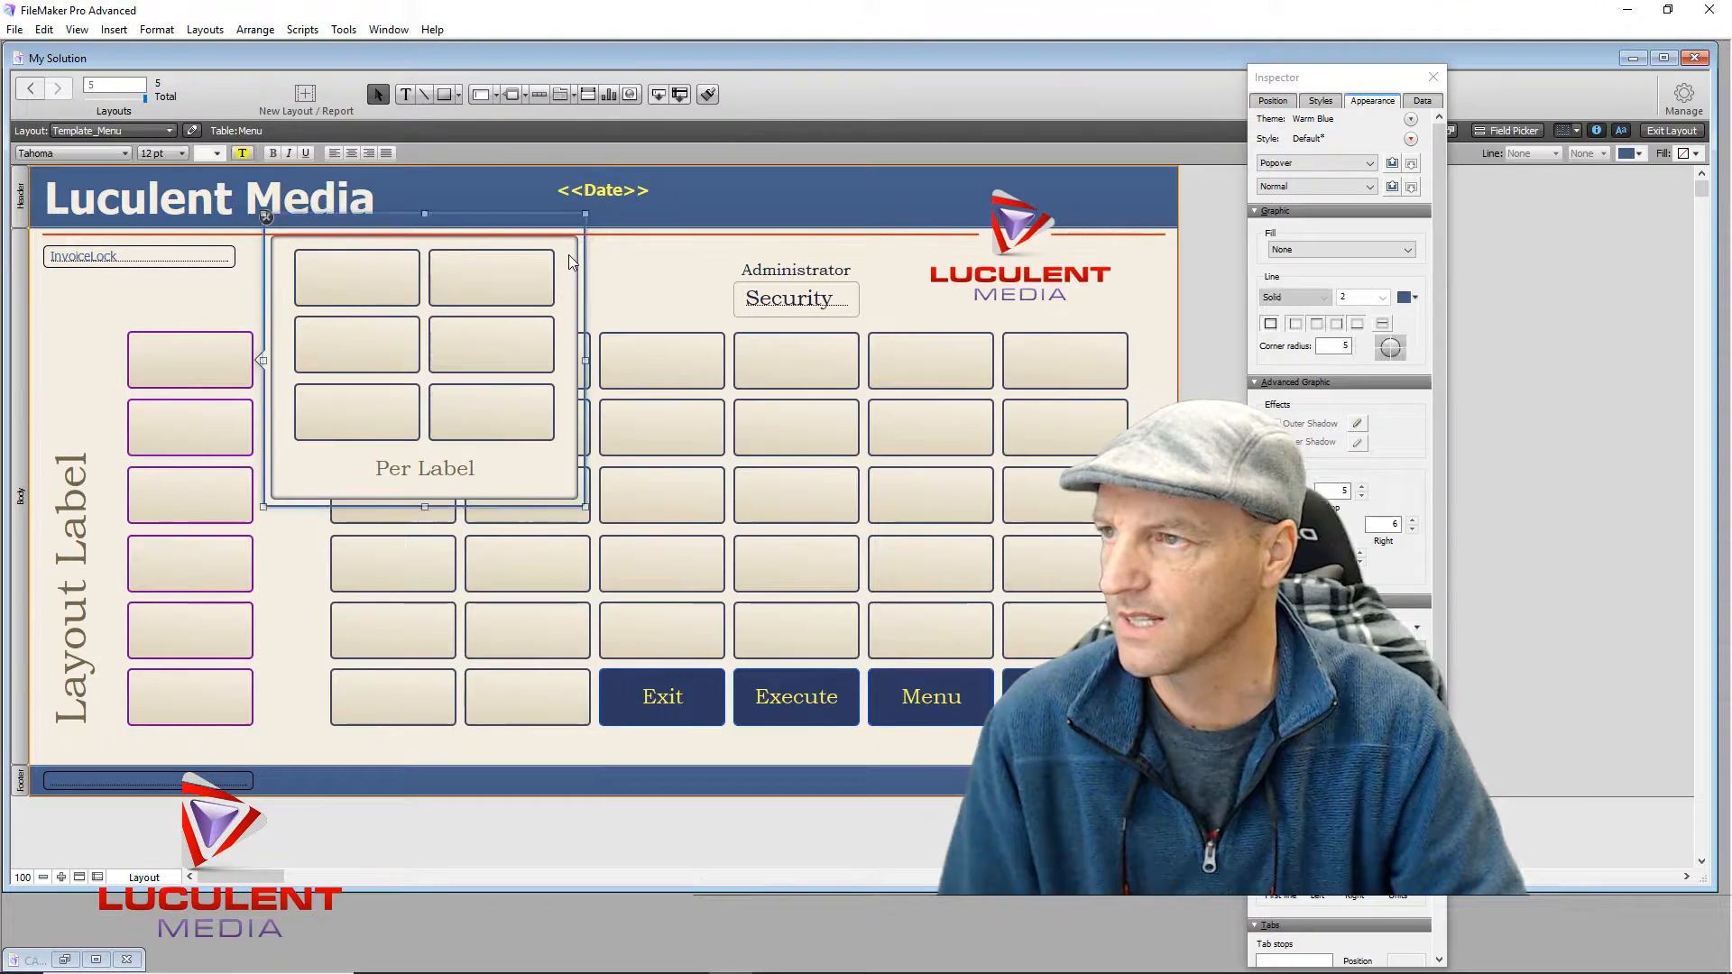
{"action": "left_click", "coordinate": [1414, 300]}
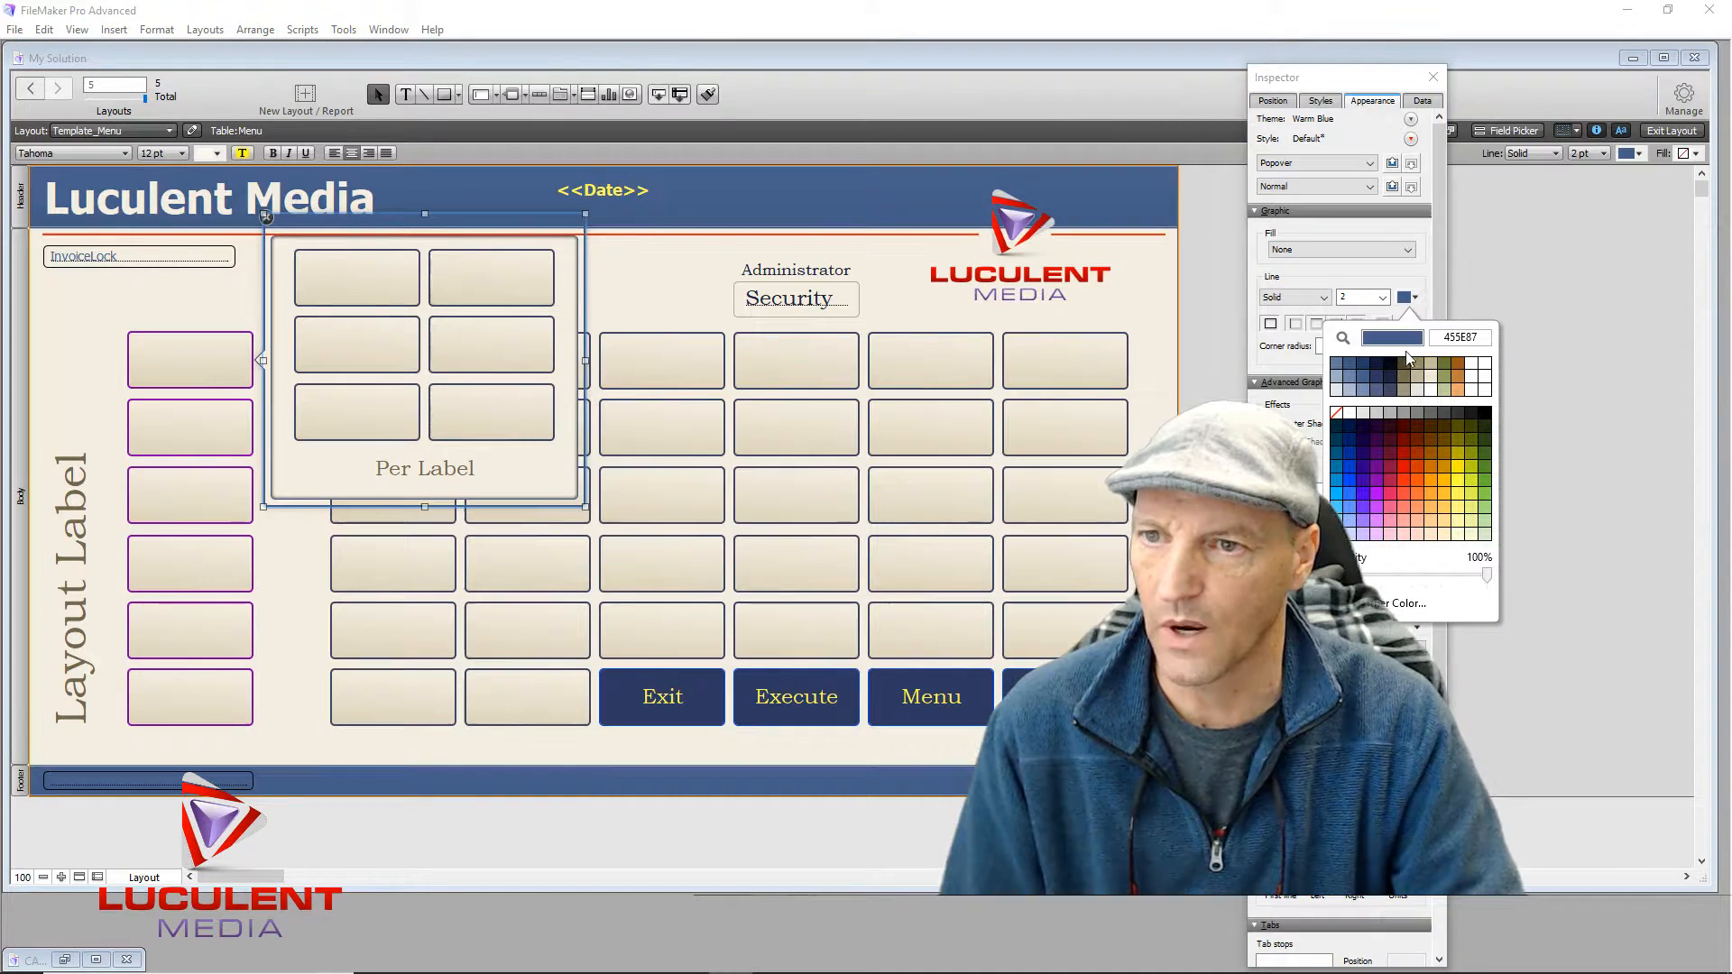
{"action": "left_click", "coordinate": [1407, 489]}
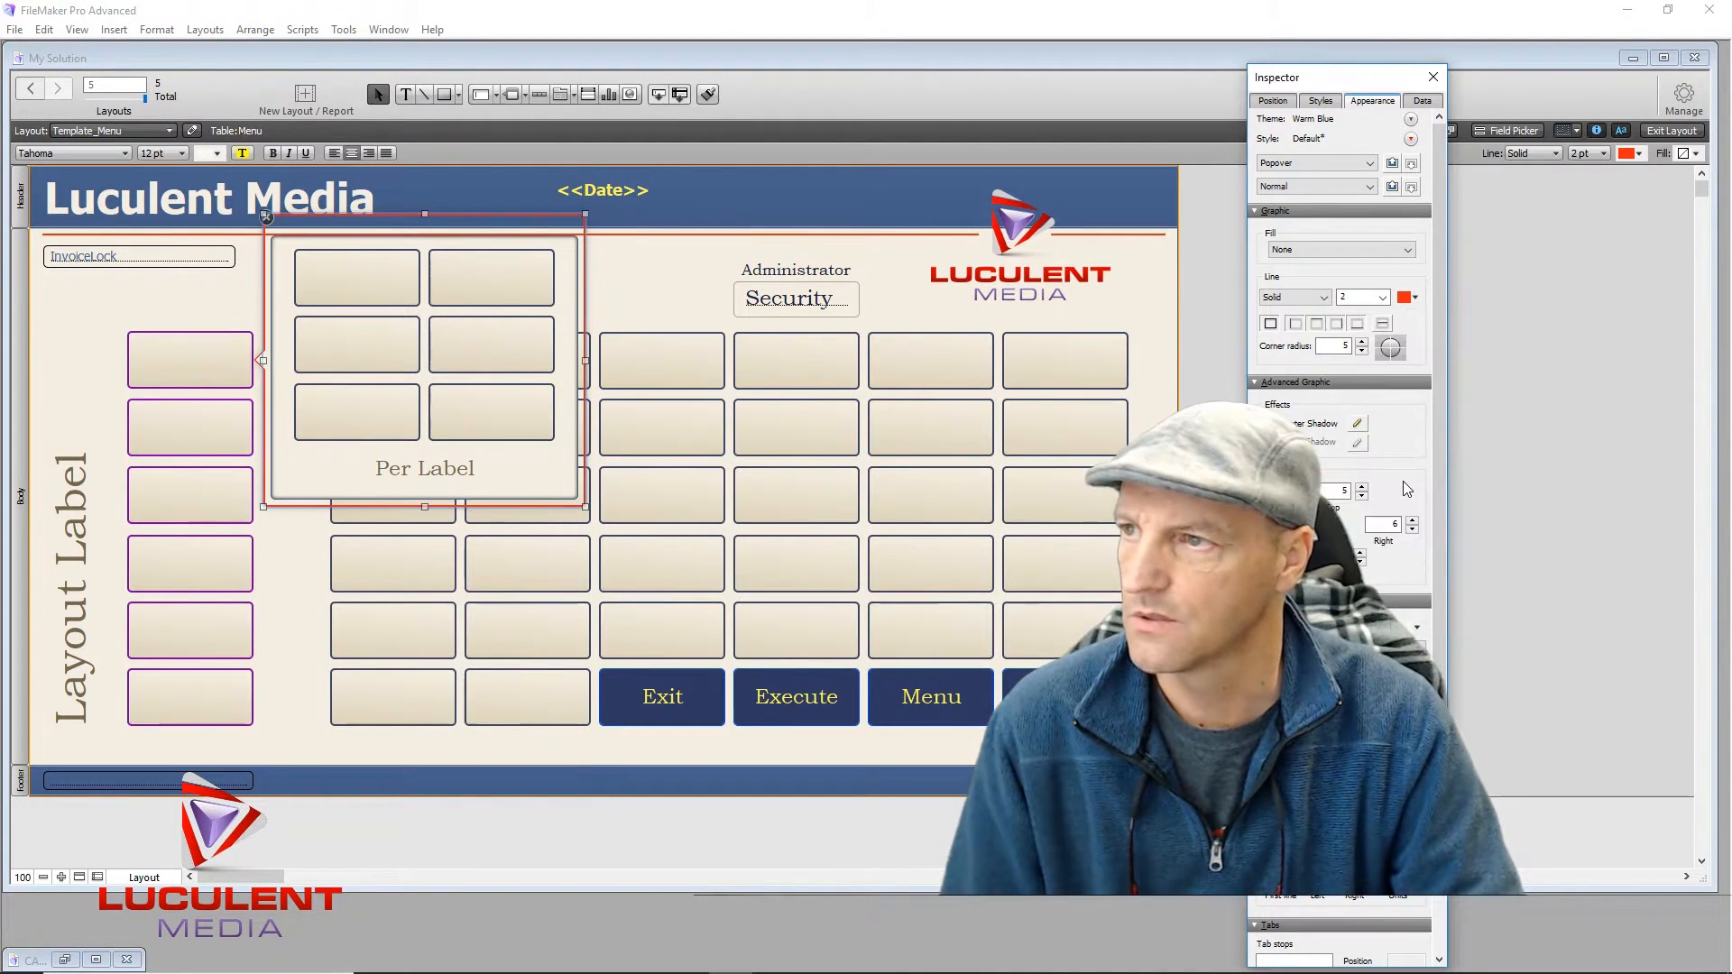
{"action": "left_click", "coordinate": [663, 262]}
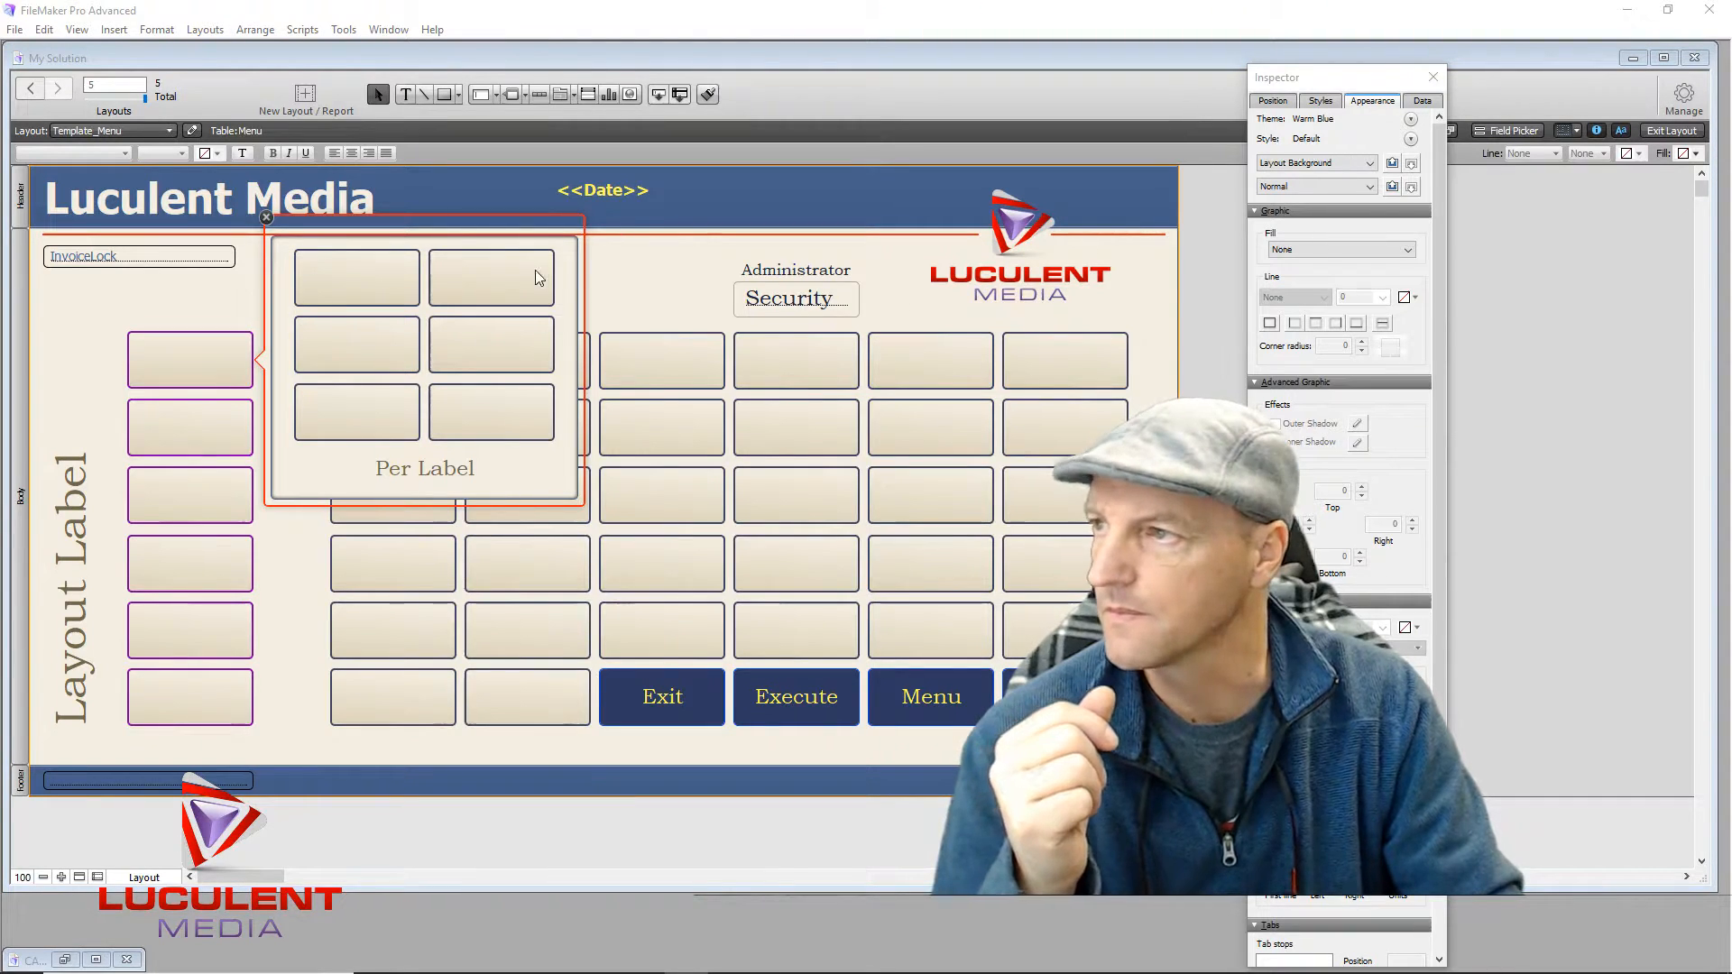
{"action": "left_click", "coordinate": [654, 285]}
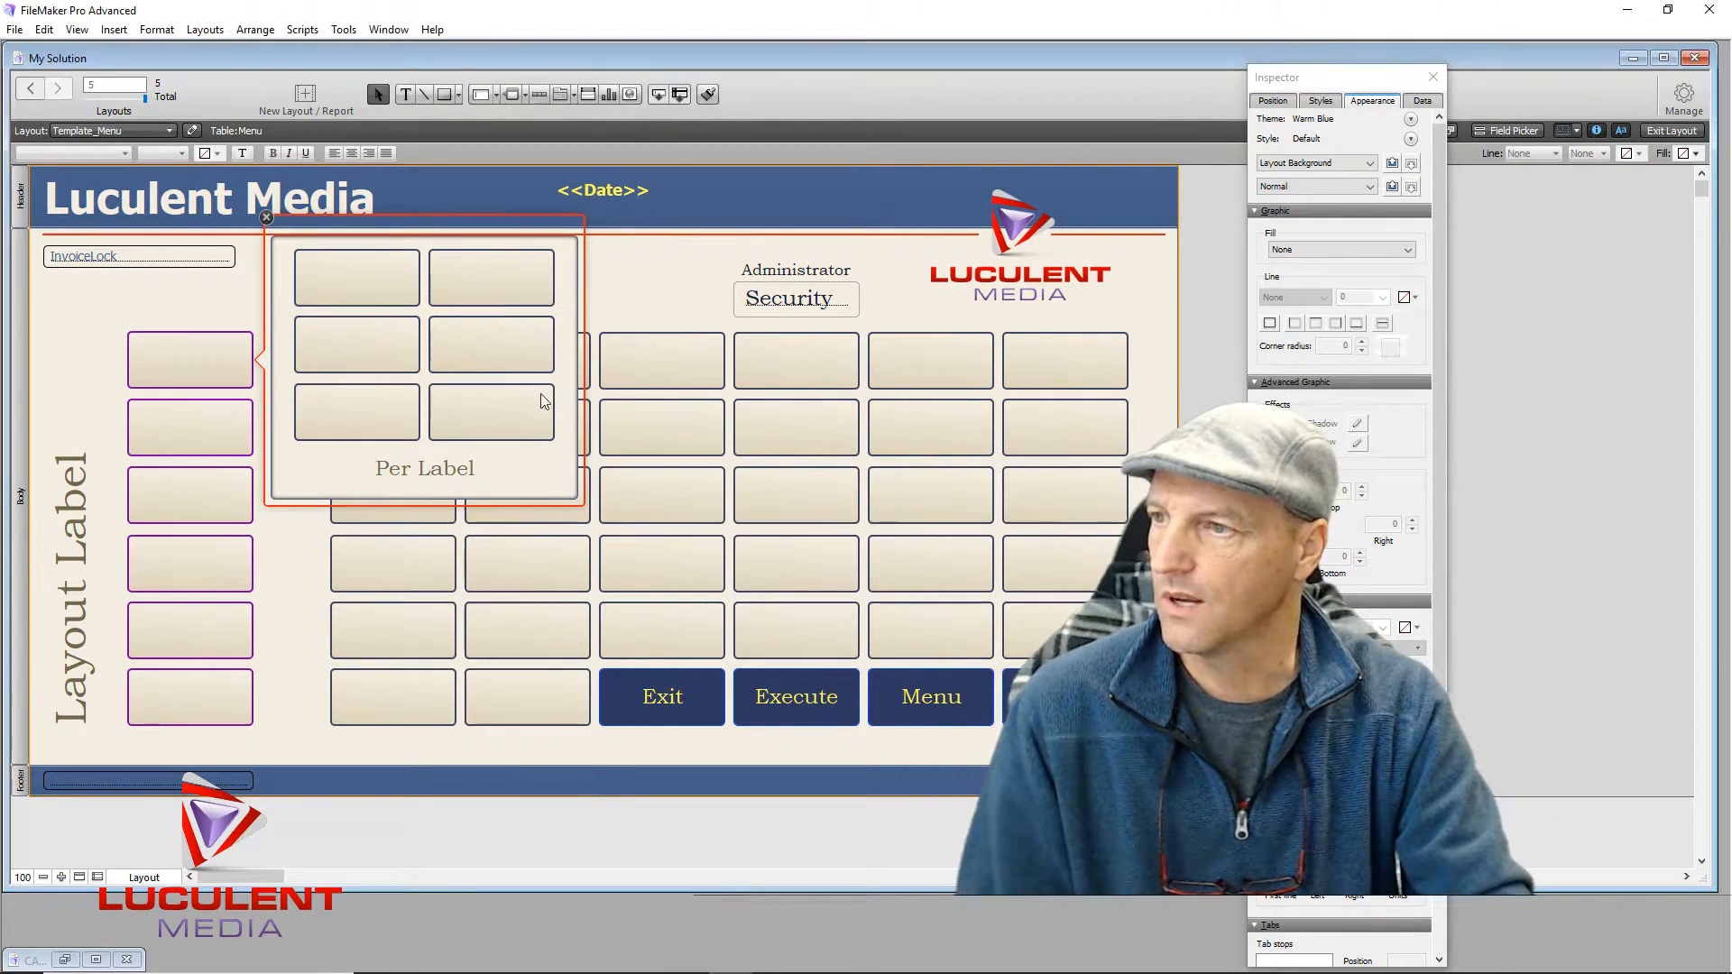
{"action": "left_click", "coordinate": [443, 469]}
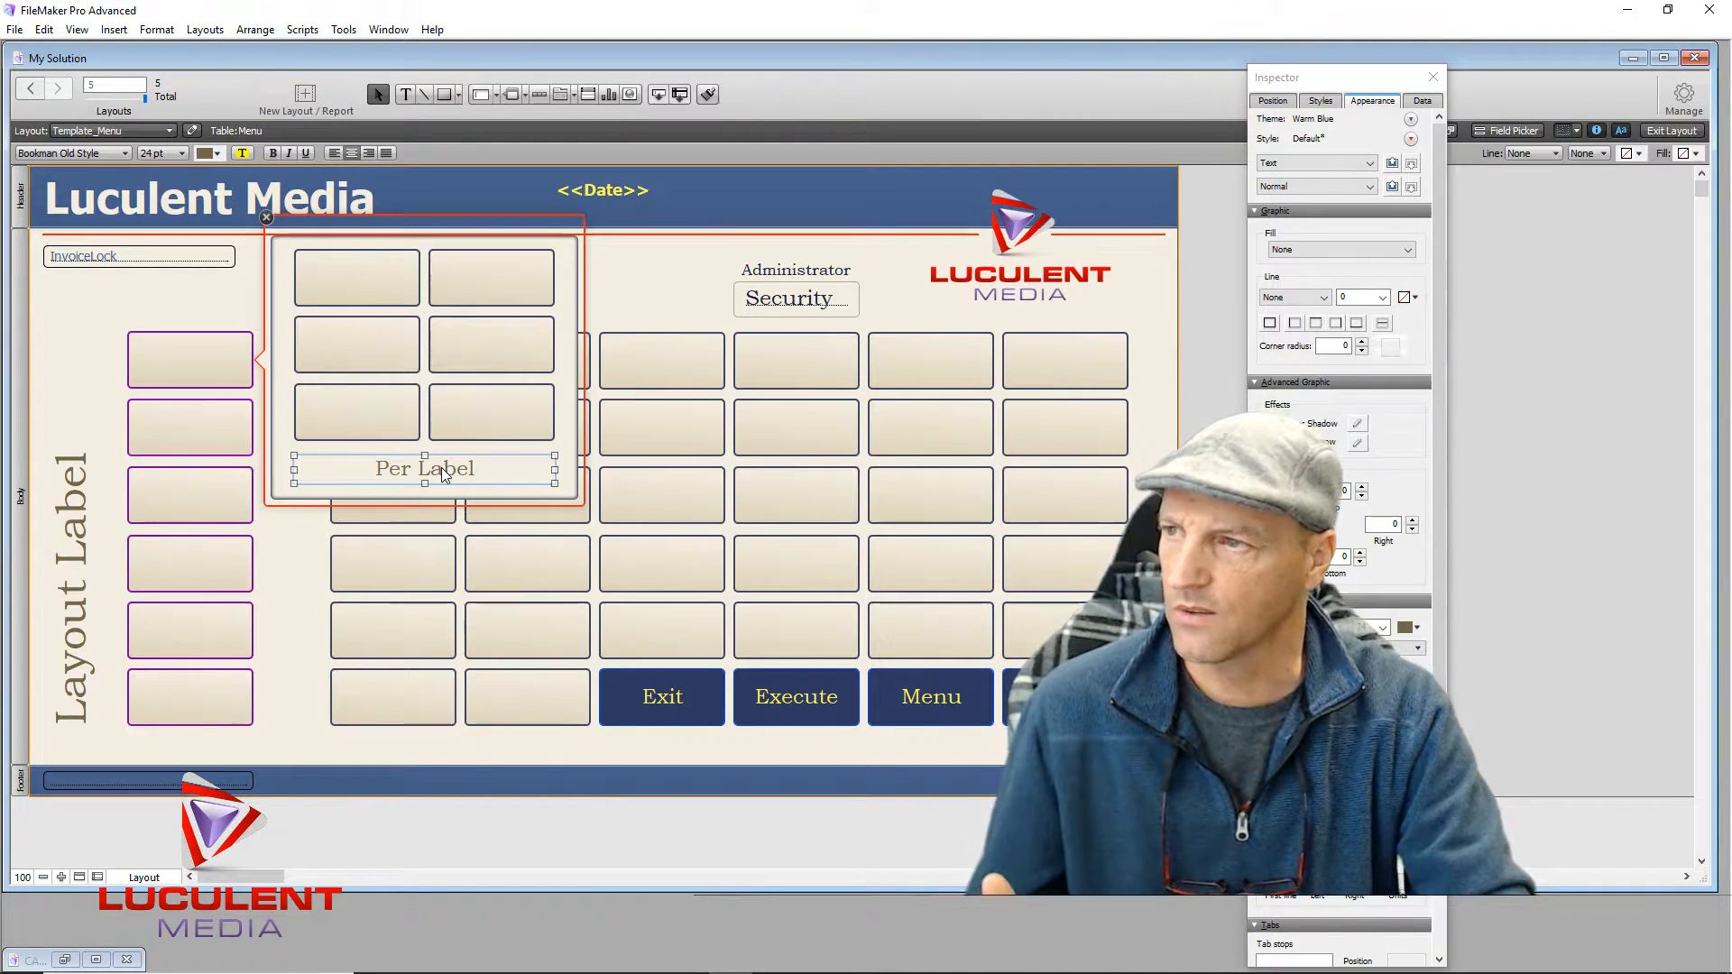
Step: Deselect the popover's label and close the popover
{"action": "left_click", "coordinate": [638, 296]}
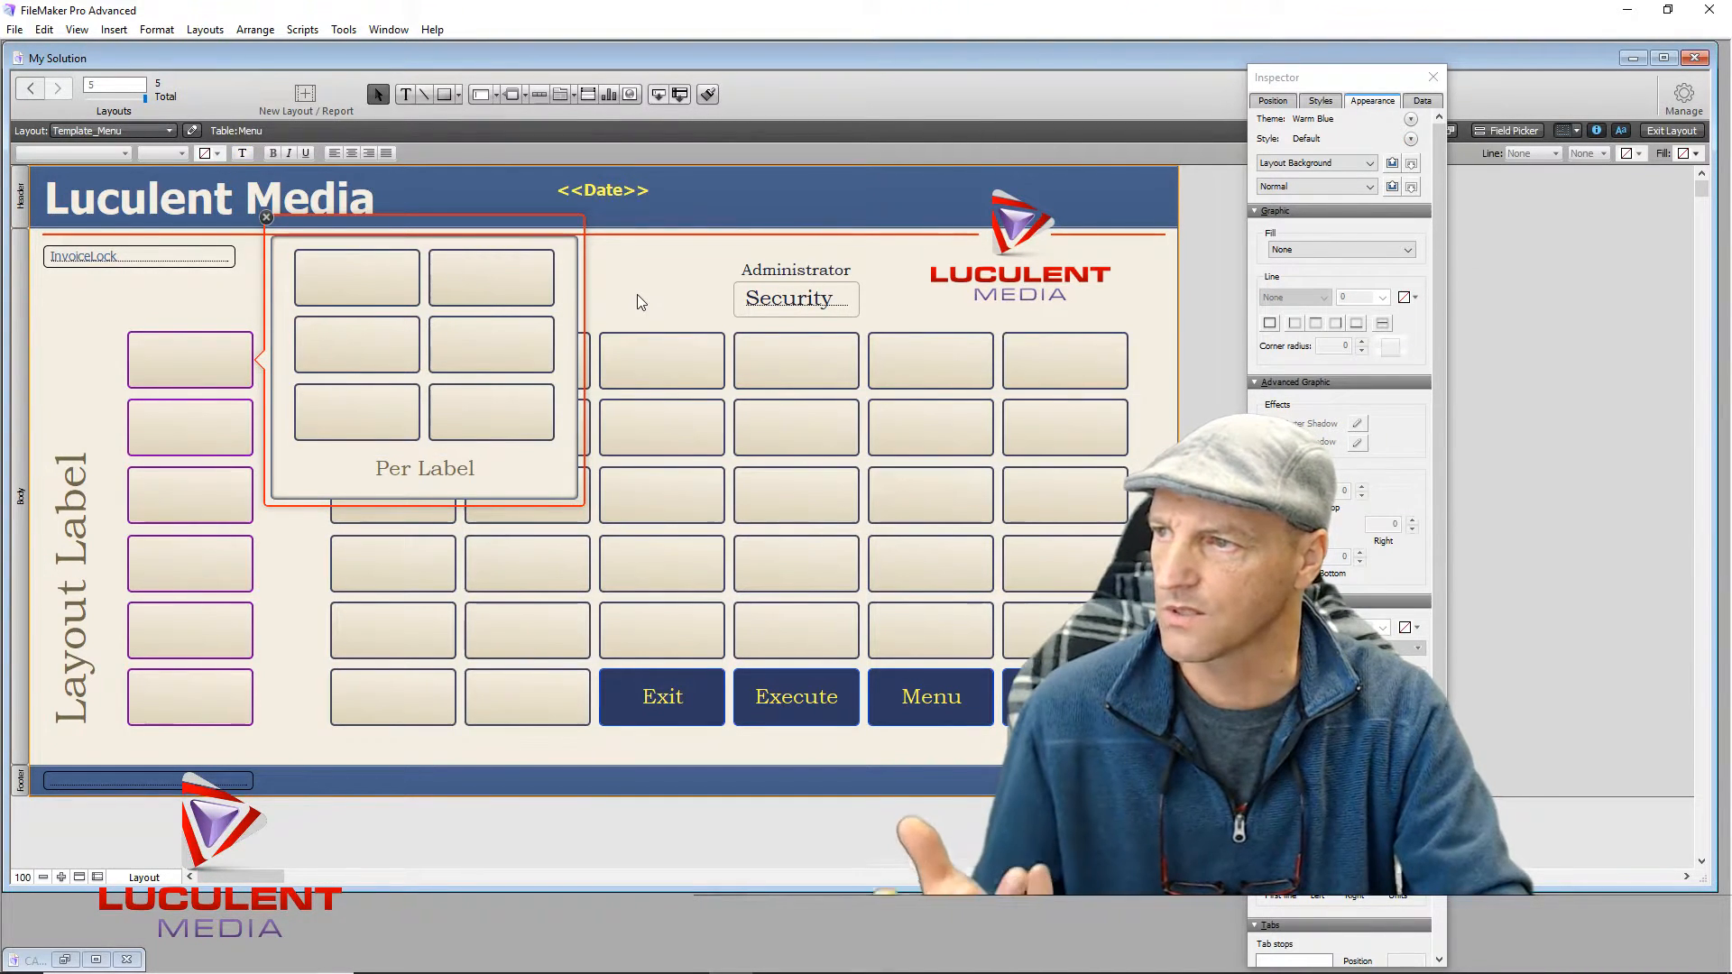
{"action": "left_click", "coordinate": [95, 308]}
{"action": "left_click", "coordinate": [146, 299]}
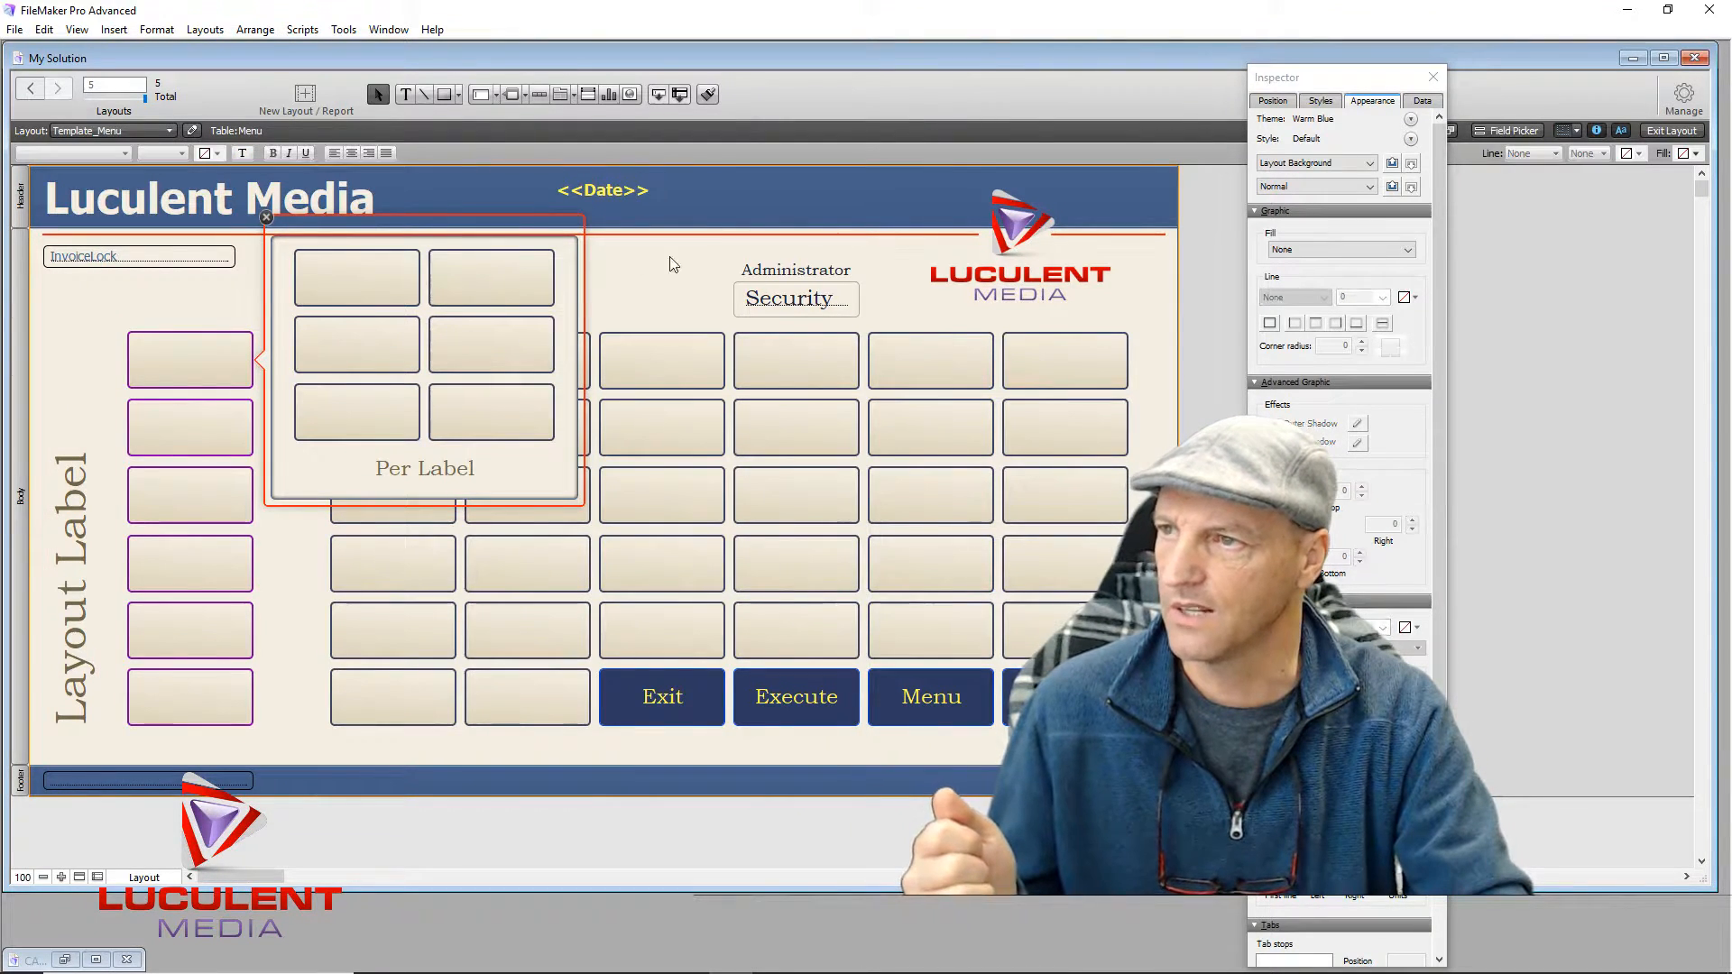
{"action": "left_click", "coordinate": [265, 217]}
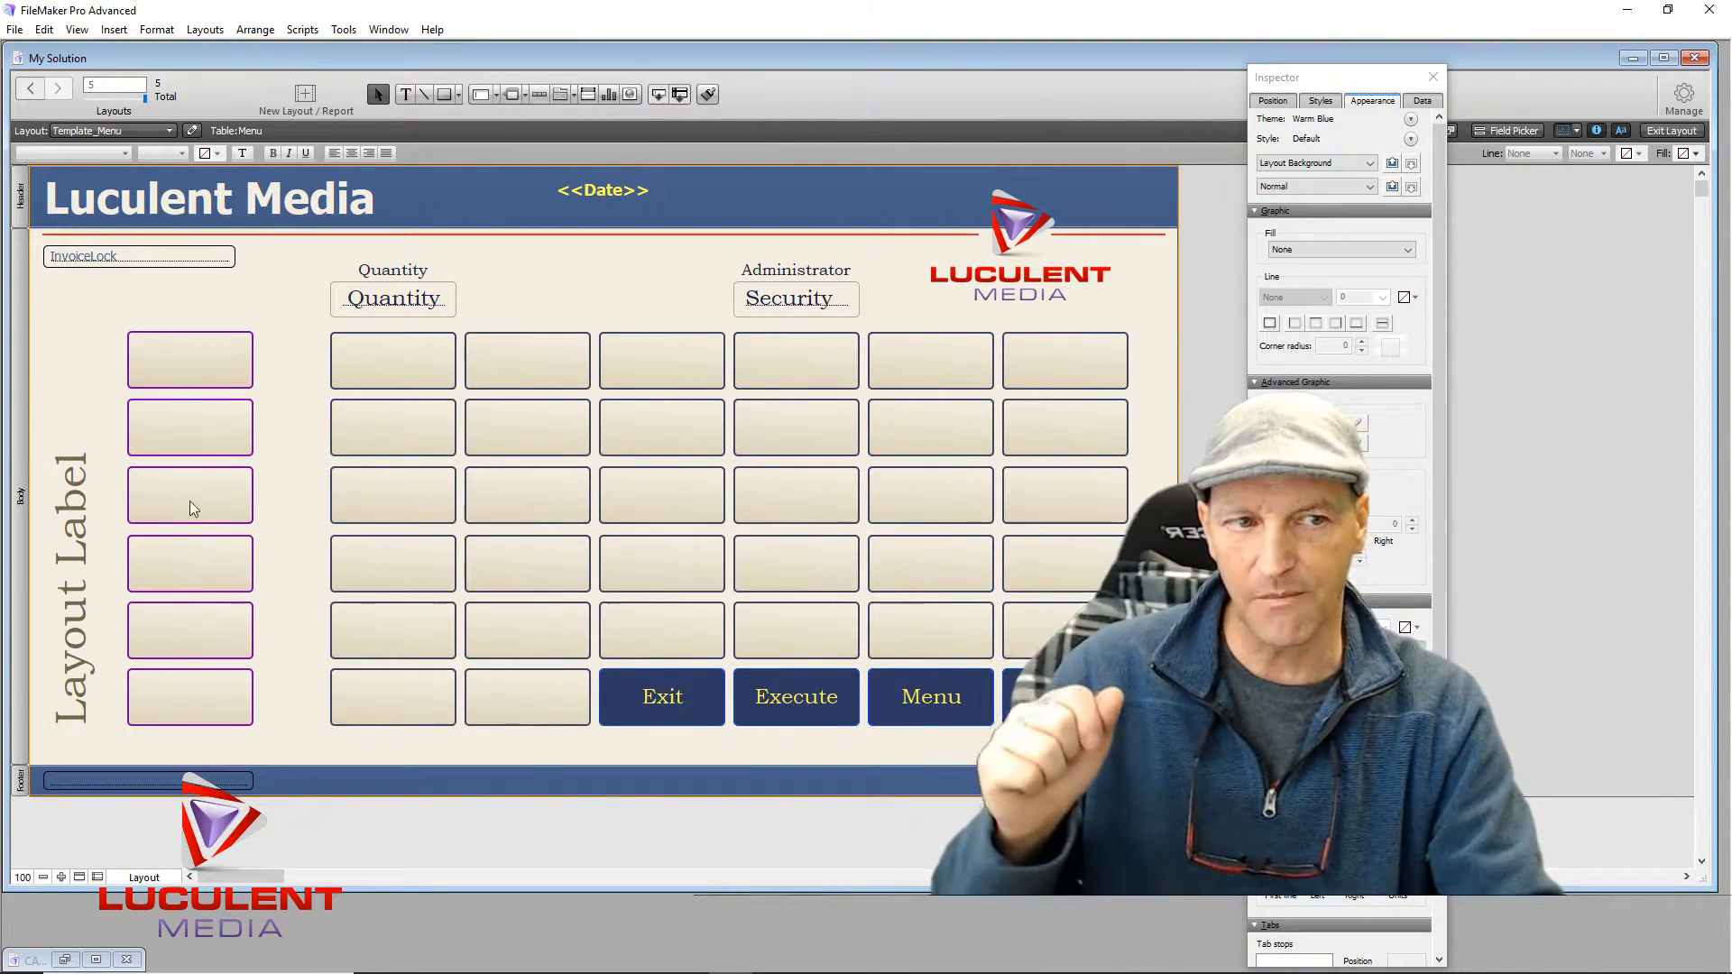
Step: Delete the second, fourth and sixth buttons in the side column
{"action": "left_click", "coordinate": [183, 432]}
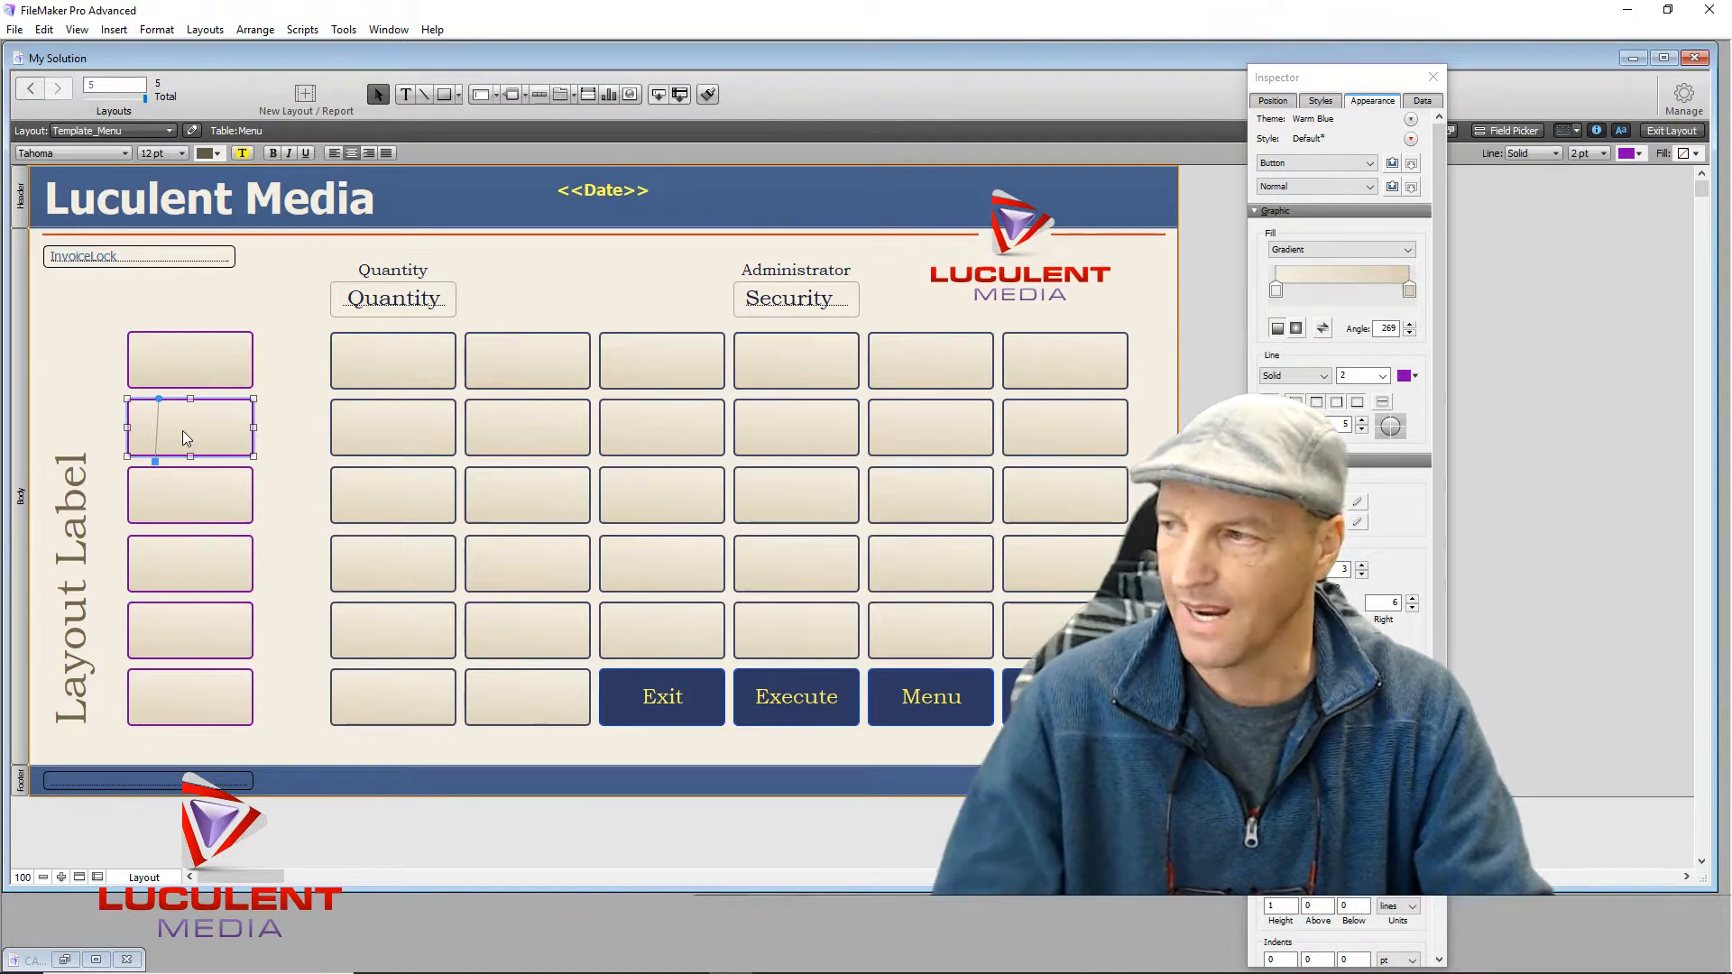
{"action": "key", "text": "Delete"}
{"action": "left_click", "coordinate": [201, 560]}
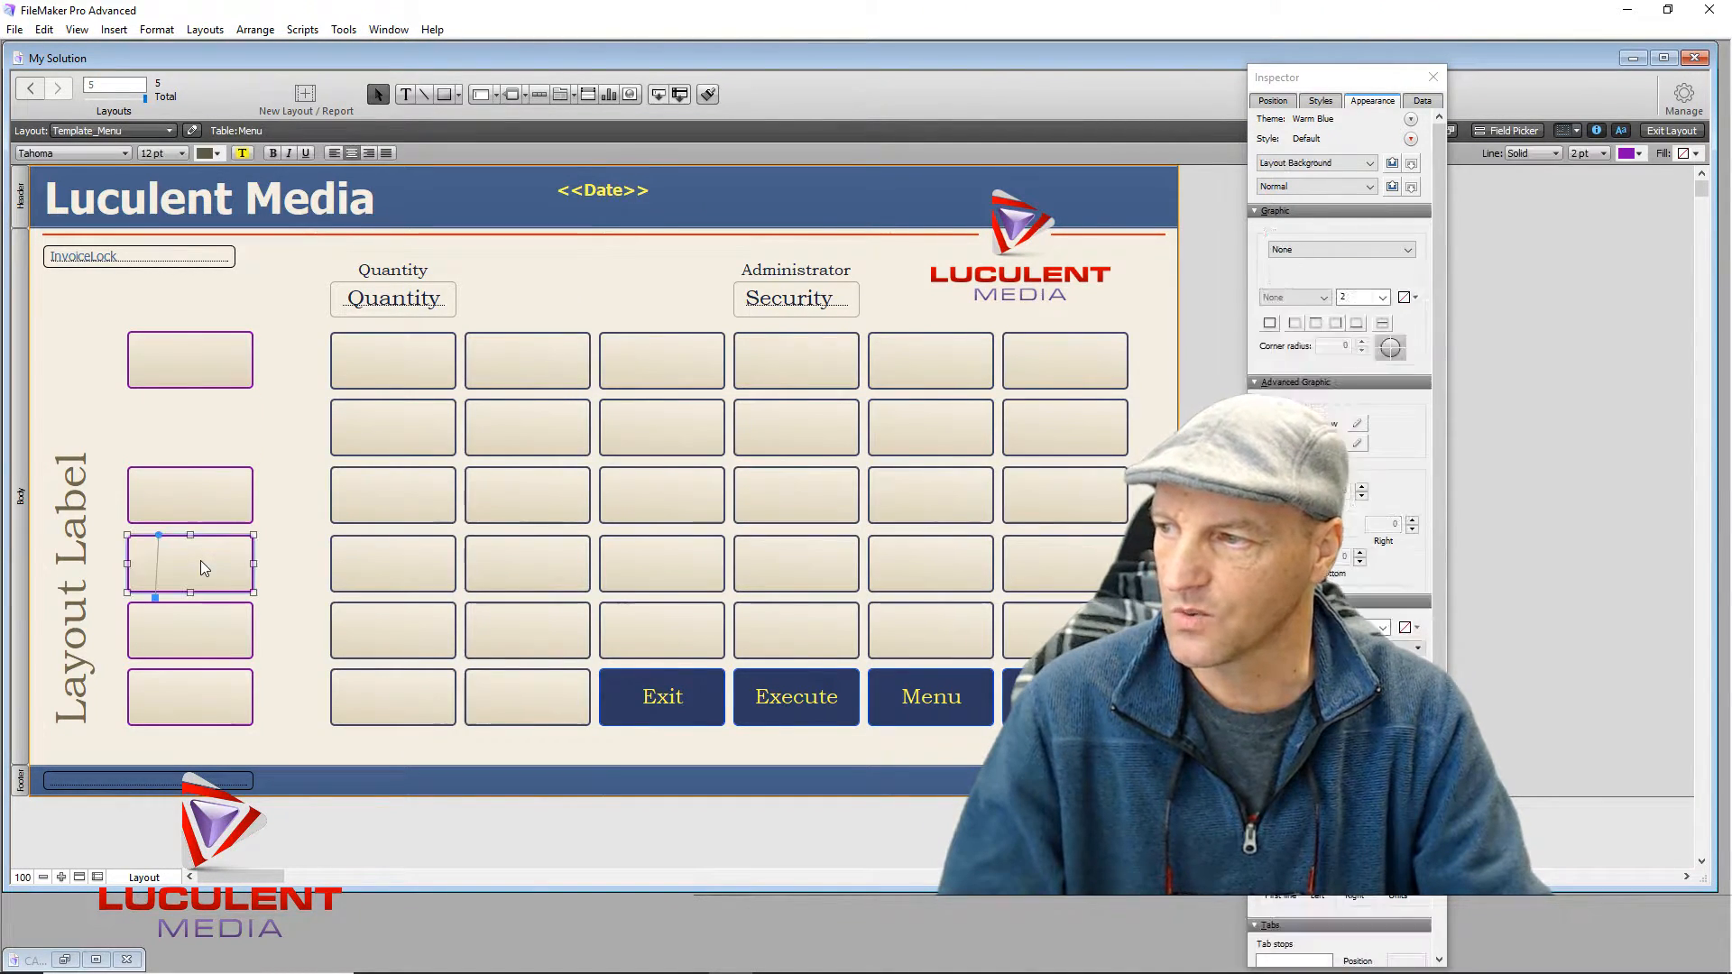
{"action": "key", "text": "Delete"}
{"action": "left_click", "coordinate": [210, 700]}
{"action": "key", "text": "Delete"}
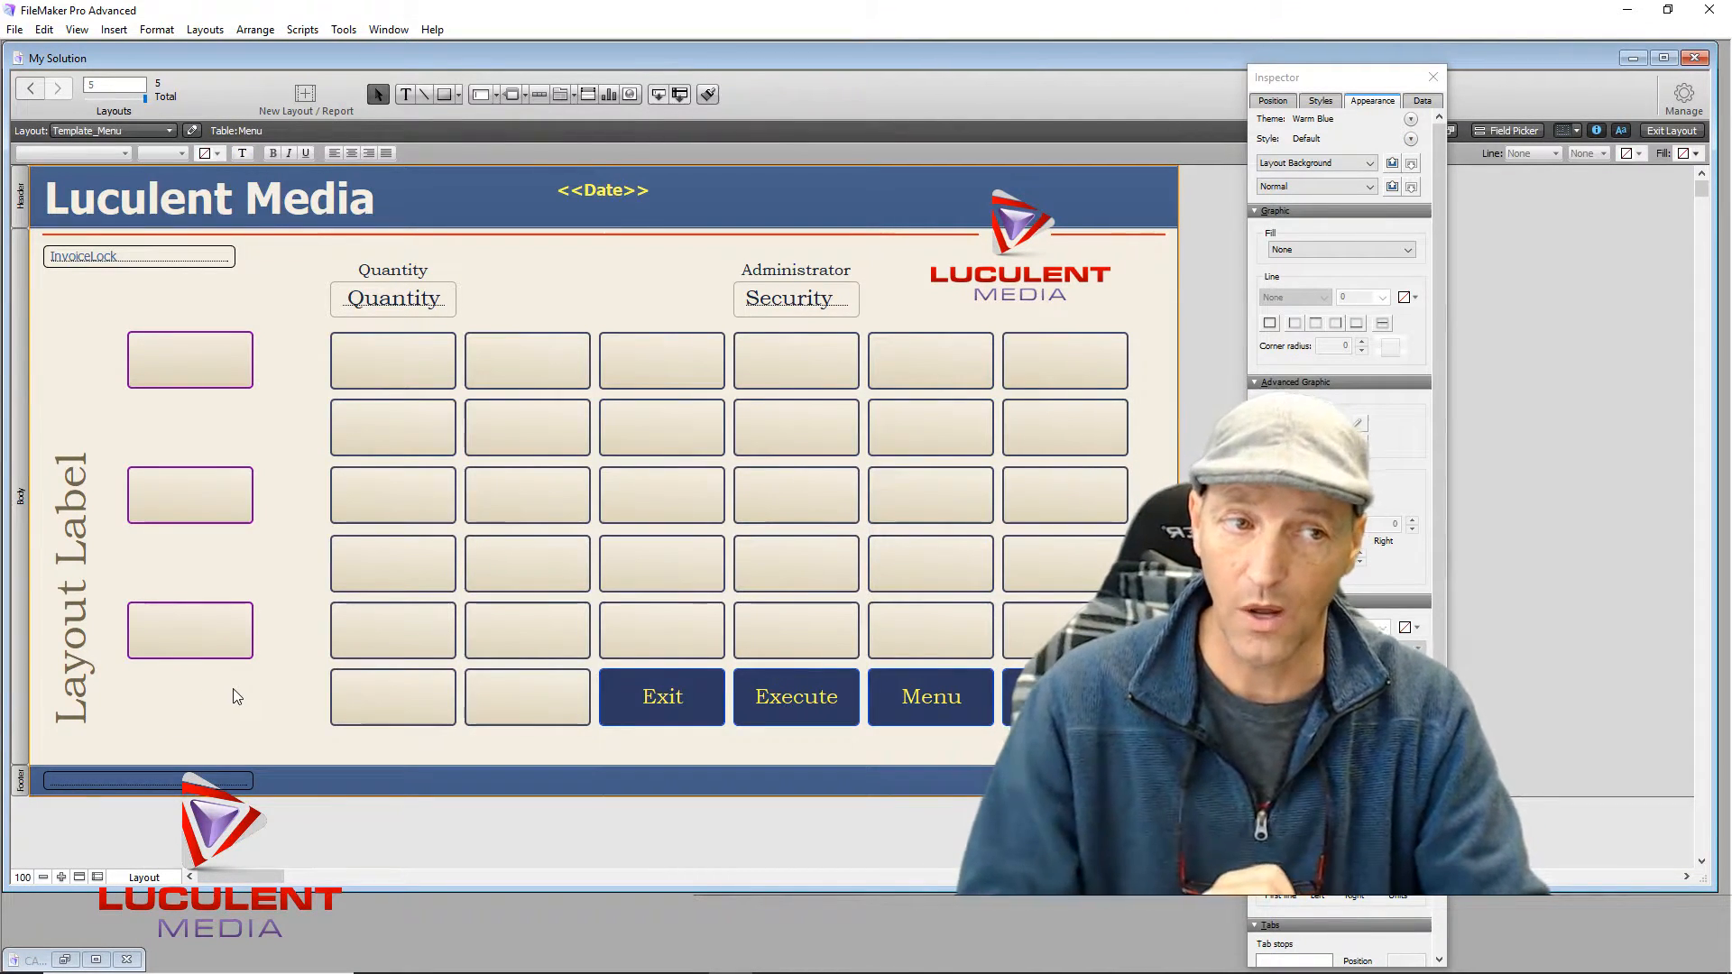
Step: Duplicate the top side-column popover button into the empty second, fourth and sixth positions
{"action": "left_click", "coordinate": [187, 361]}
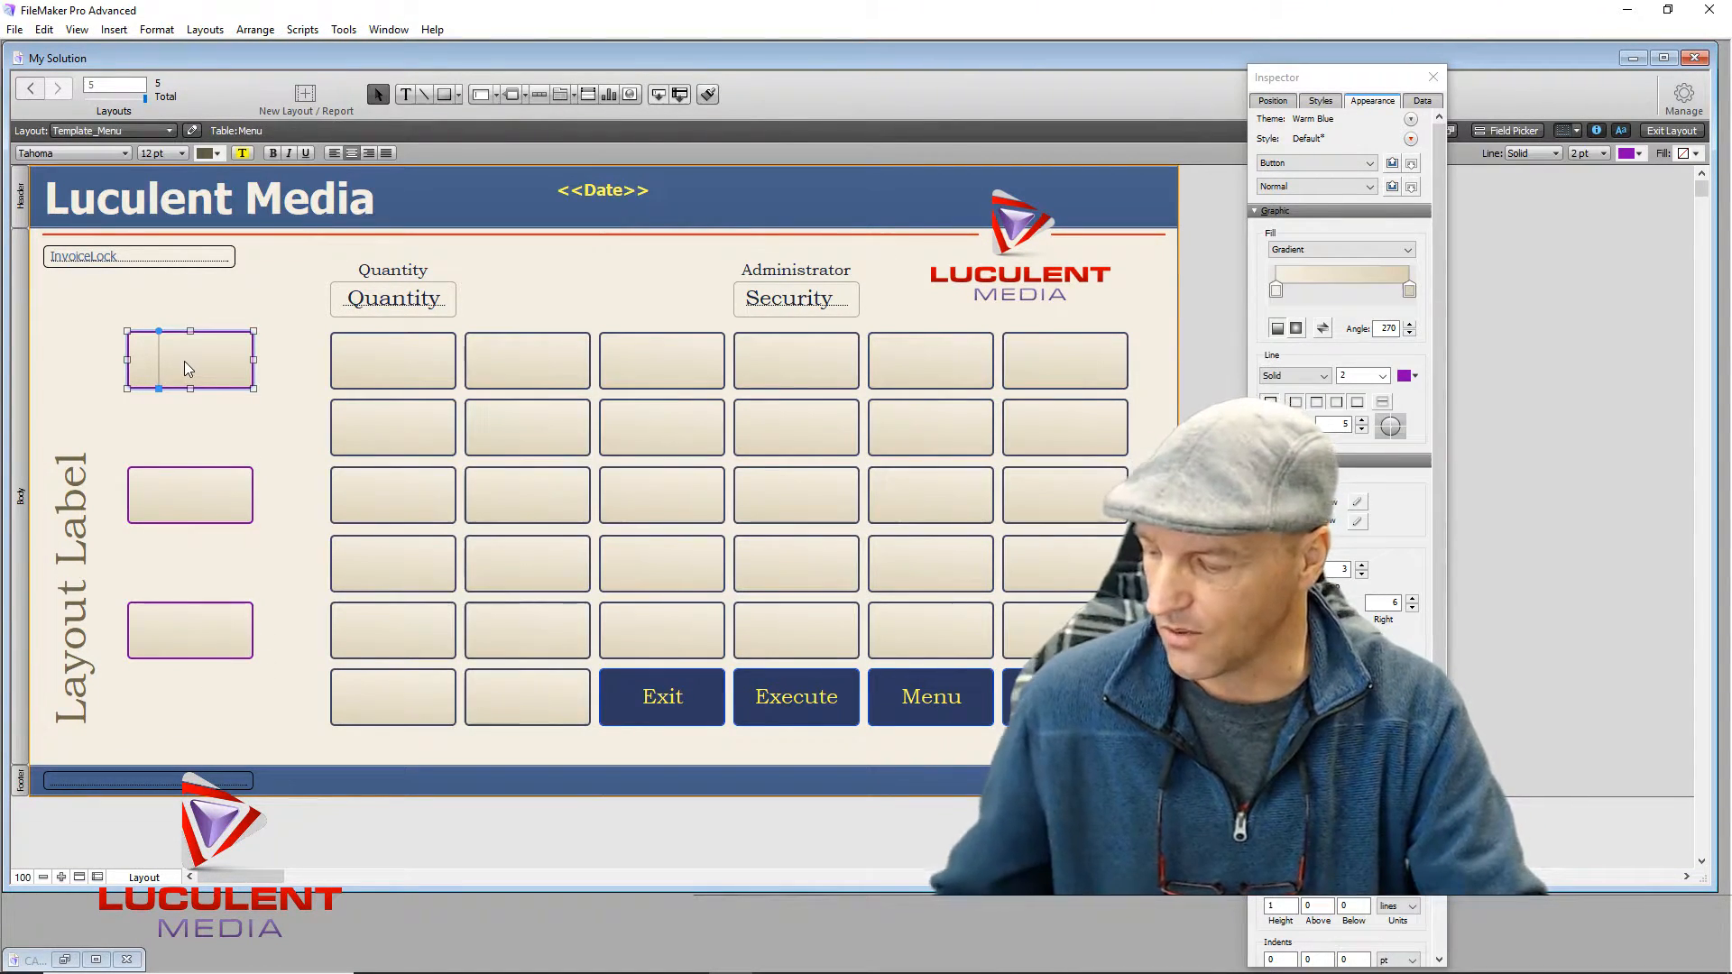
{"action": "left_click_drag", "start_coordinate": [184, 361], "coordinate": [190, 697]}
{"action": "left_click", "coordinate": [282, 570]}
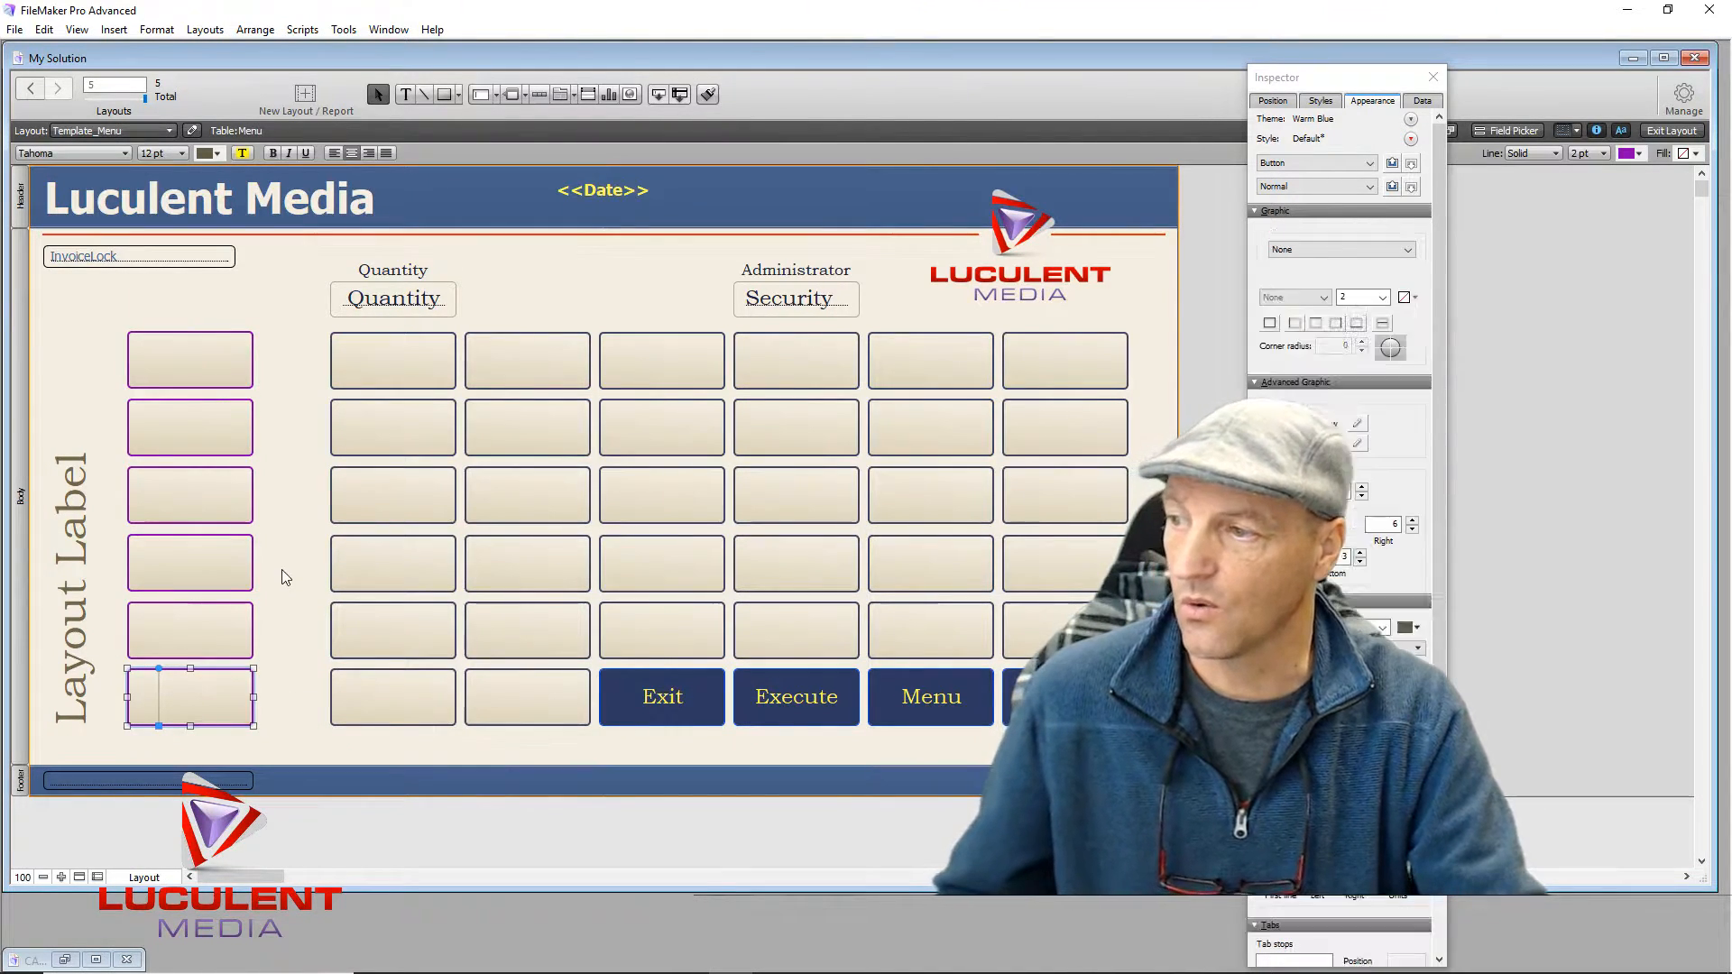
Step: Delete the remaining old third and fifth buttons in the side column
{"action": "left_click", "coordinate": [217, 630]}
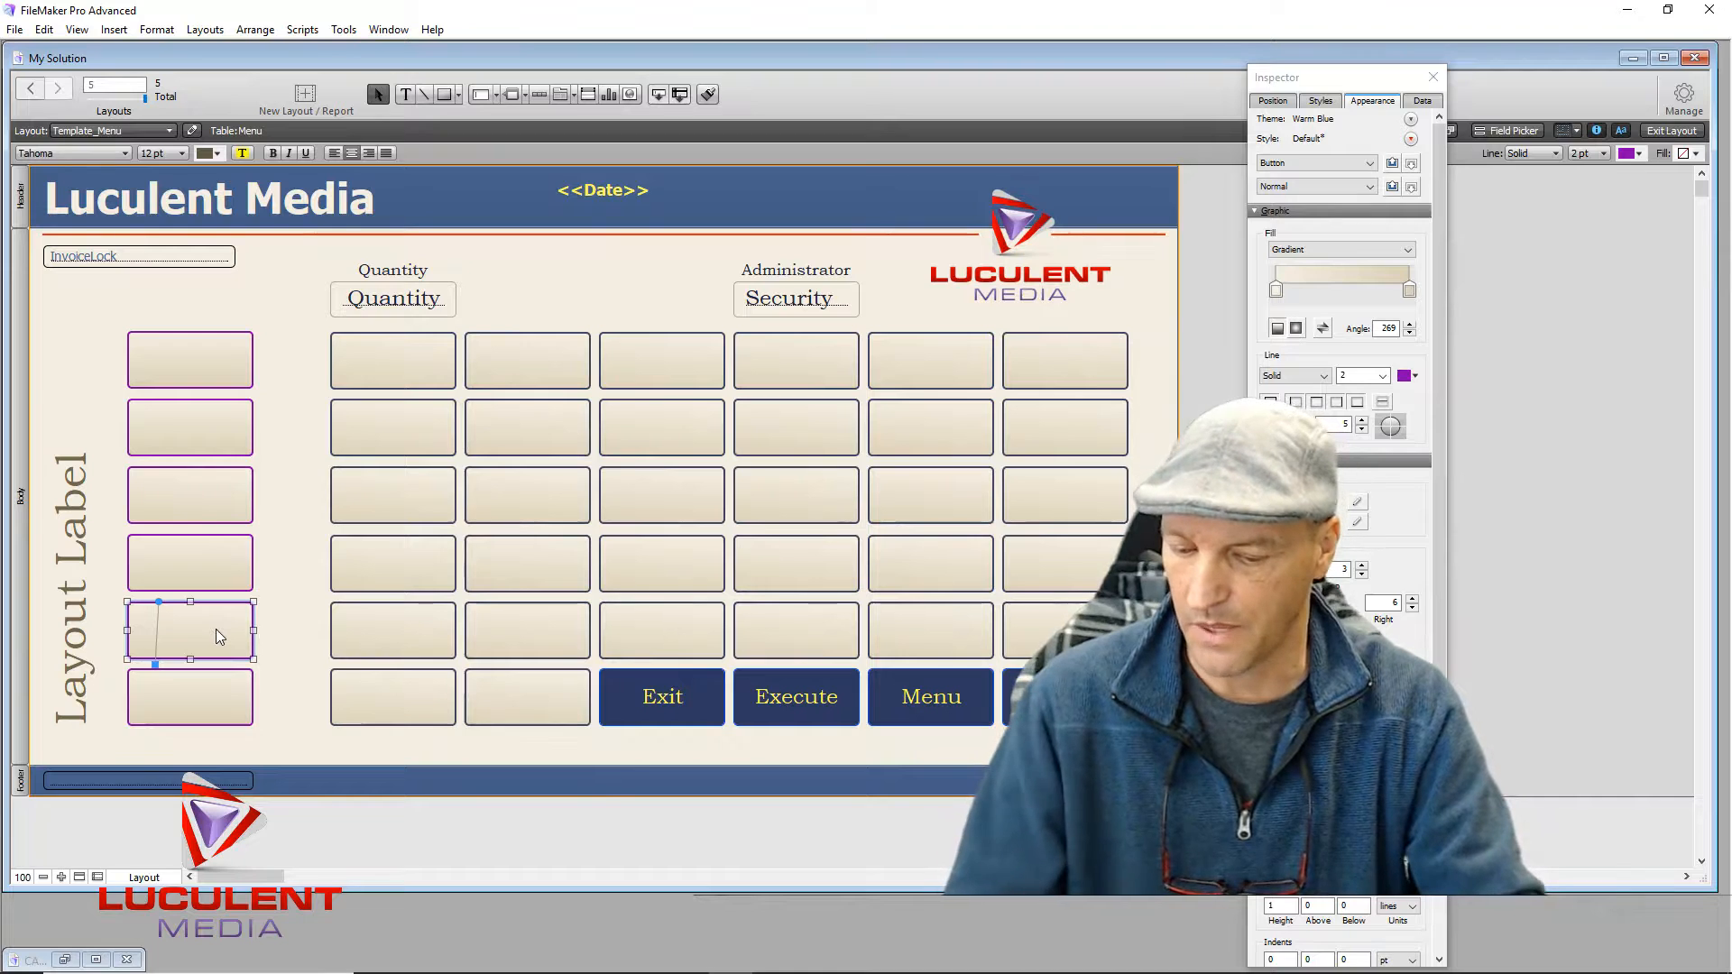
{"action": "key", "text": "Delete"}
{"action": "left_click", "coordinate": [215, 488]}
{"action": "key", "text": "Delete"}
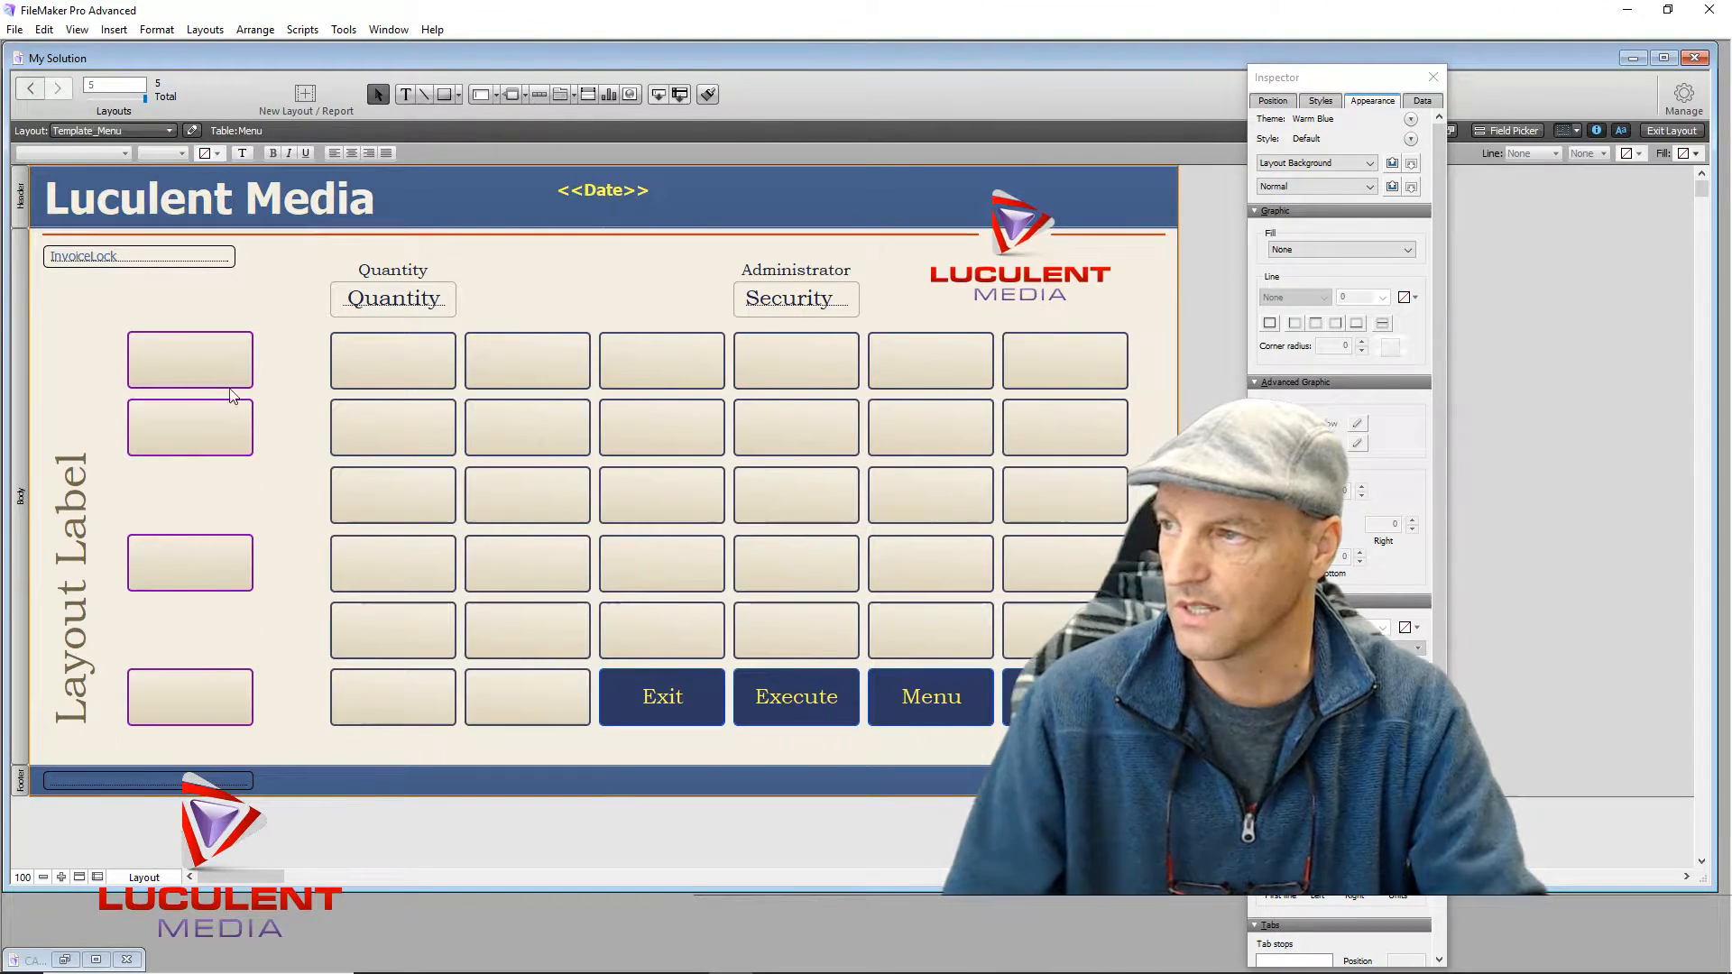
Step: Duplicate the top side-column popover button into the third and fifth positions and align the fifth copy with the column
{"action": "left_click", "coordinate": [215, 379]}
{"action": "left_click_drag", "start_coordinate": [209, 365], "coordinate": [204, 635]}
{"action": "left_click", "coordinate": [302, 505]}
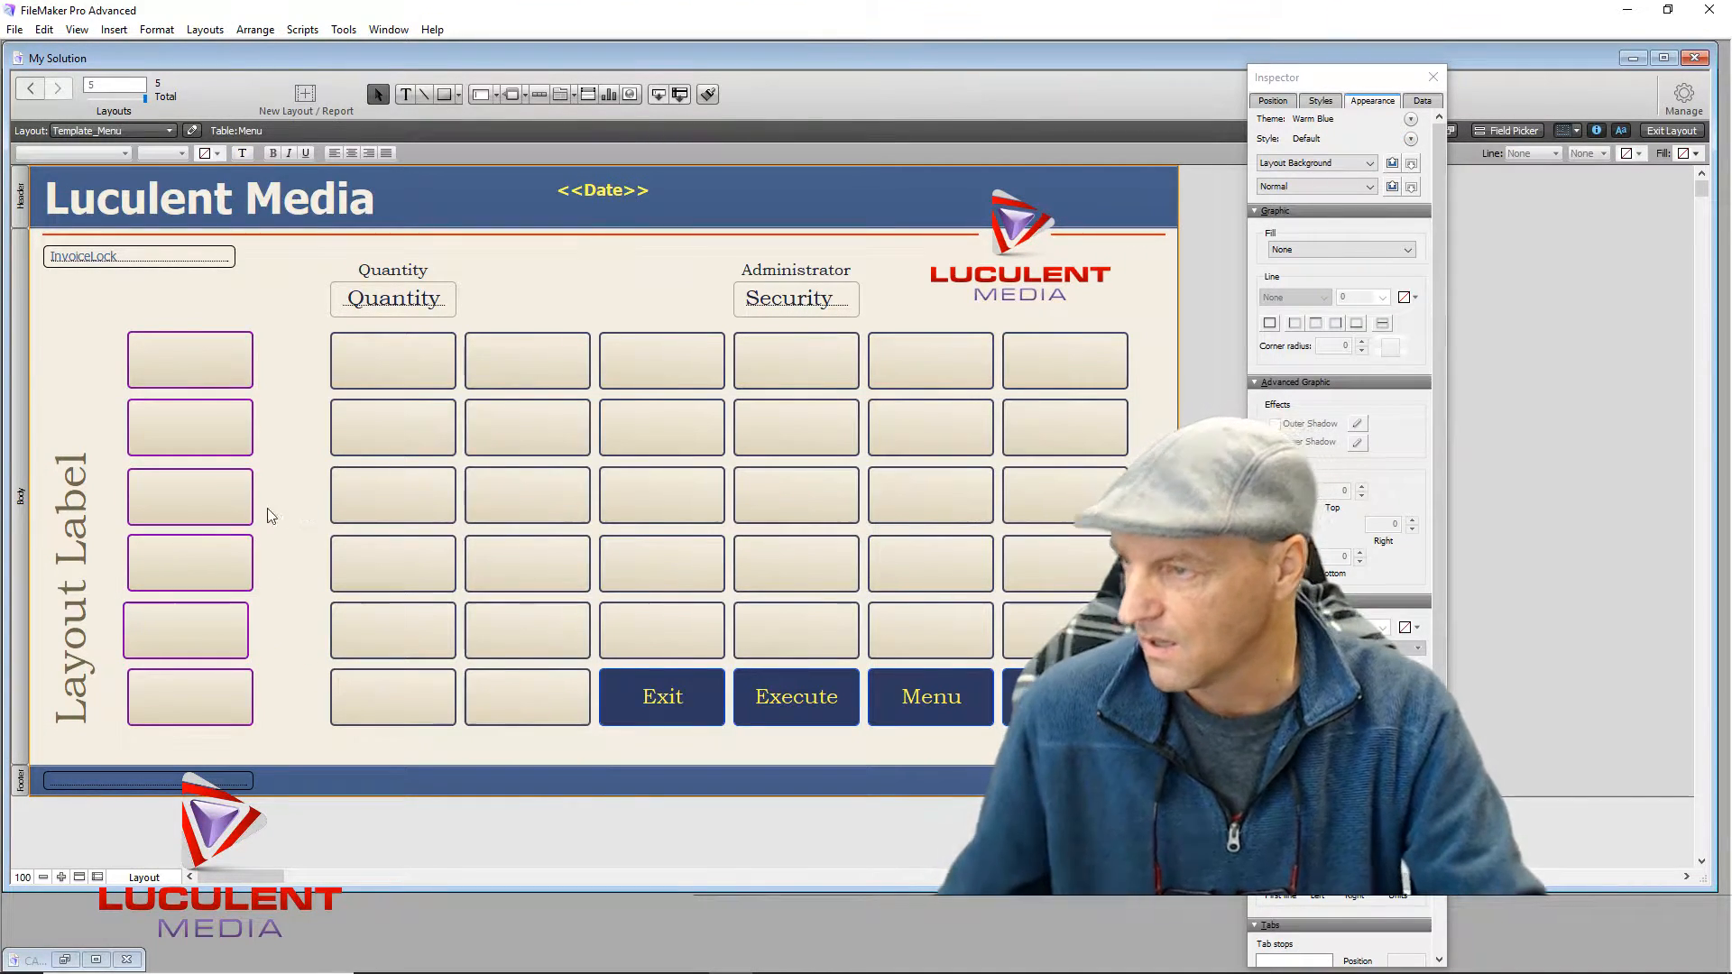
{"action": "left_click_drag", "start_coordinate": [182, 625], "coordinate": [193, 631]}
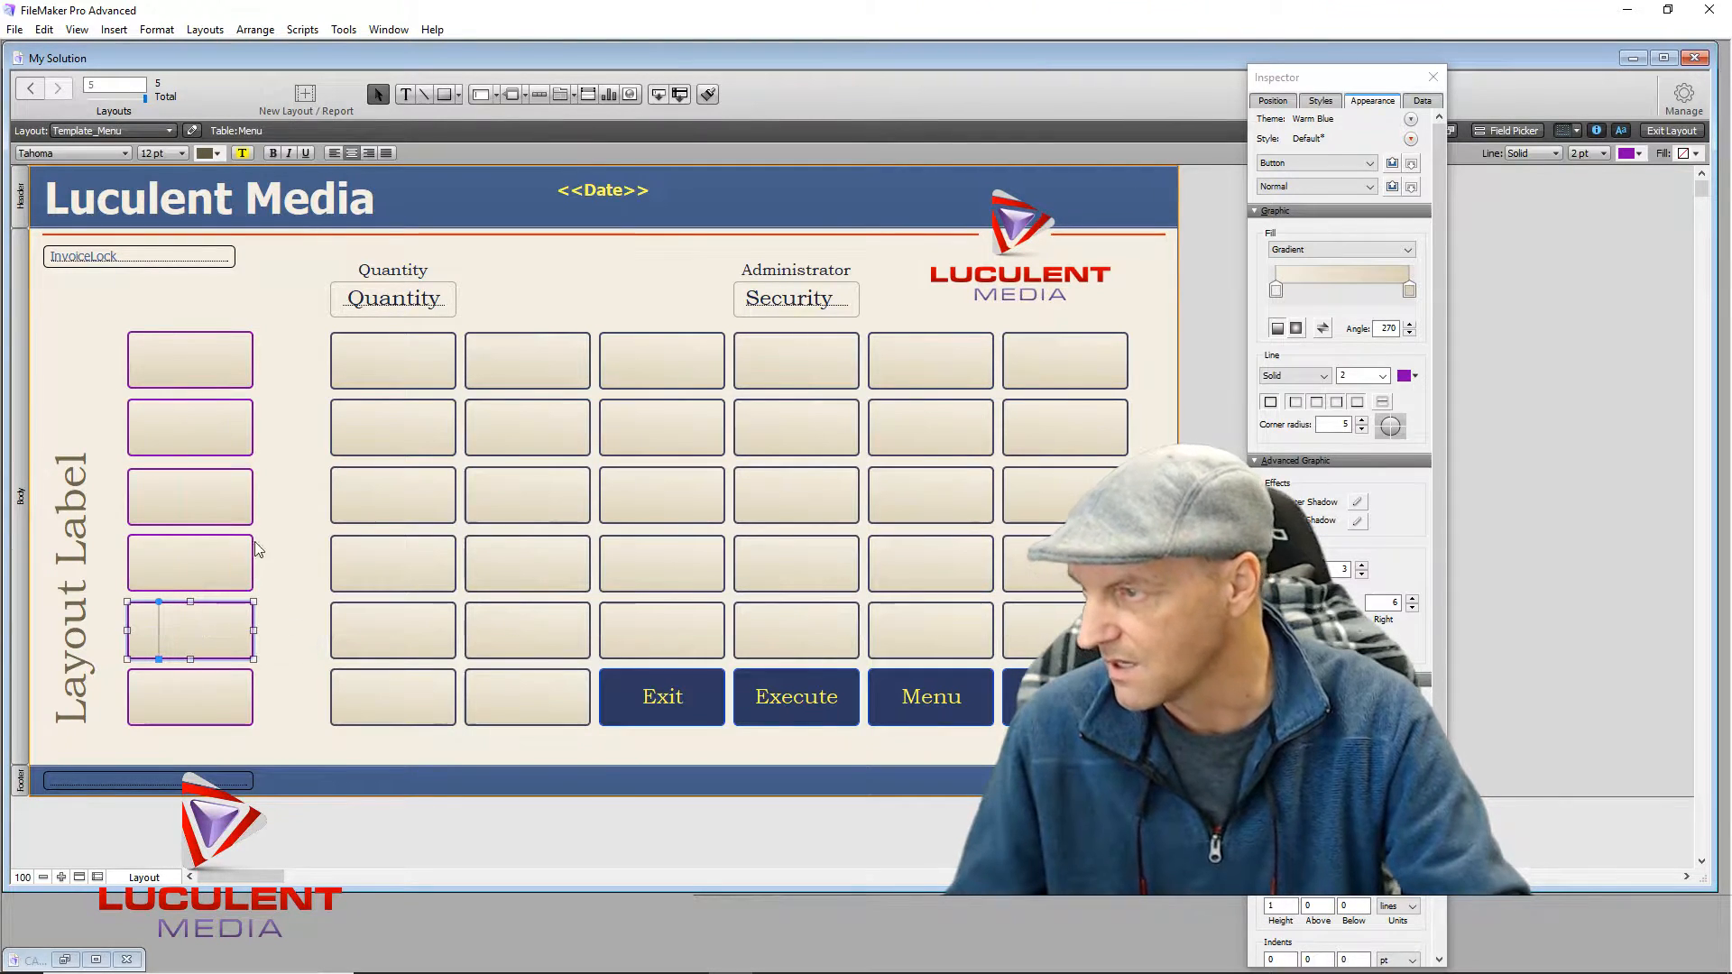
{"action": "left_click", "coordinate": [291, 474]}
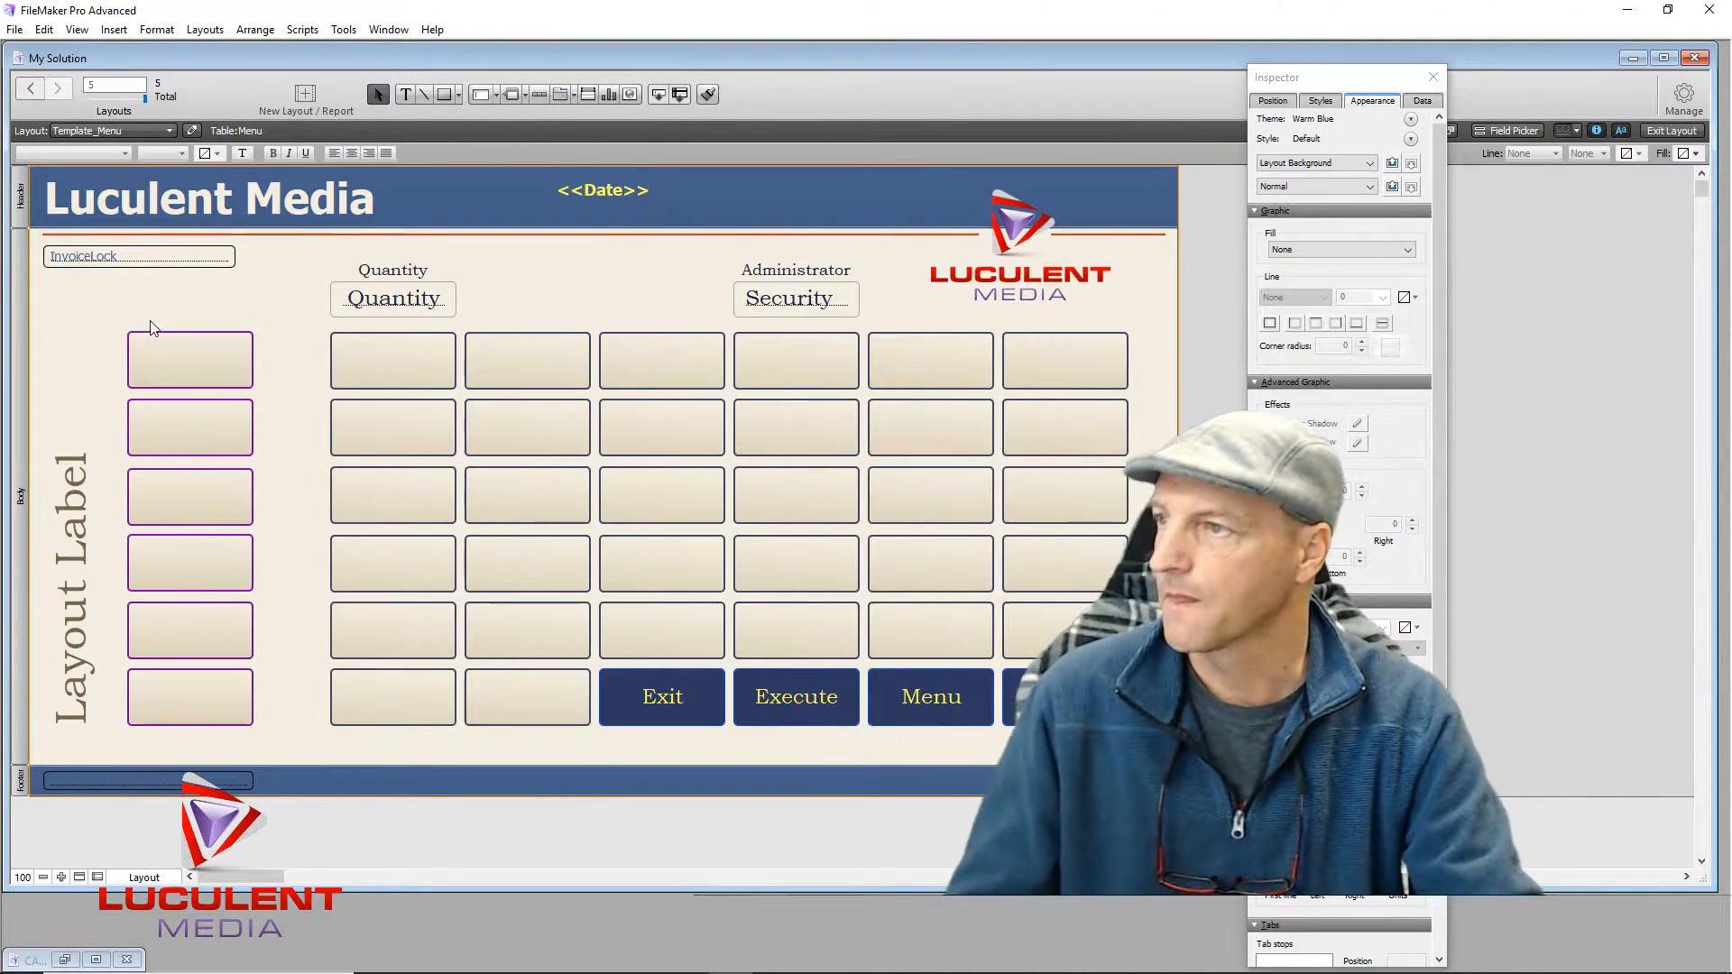
Step: Close the Inspector and test the side-column popovers in Browse mode before returning to Layout mode
{"action": "left_click", "coordinate": [1434, 77]}
{"action": "left_click", "coordinate": [1671, 131]}
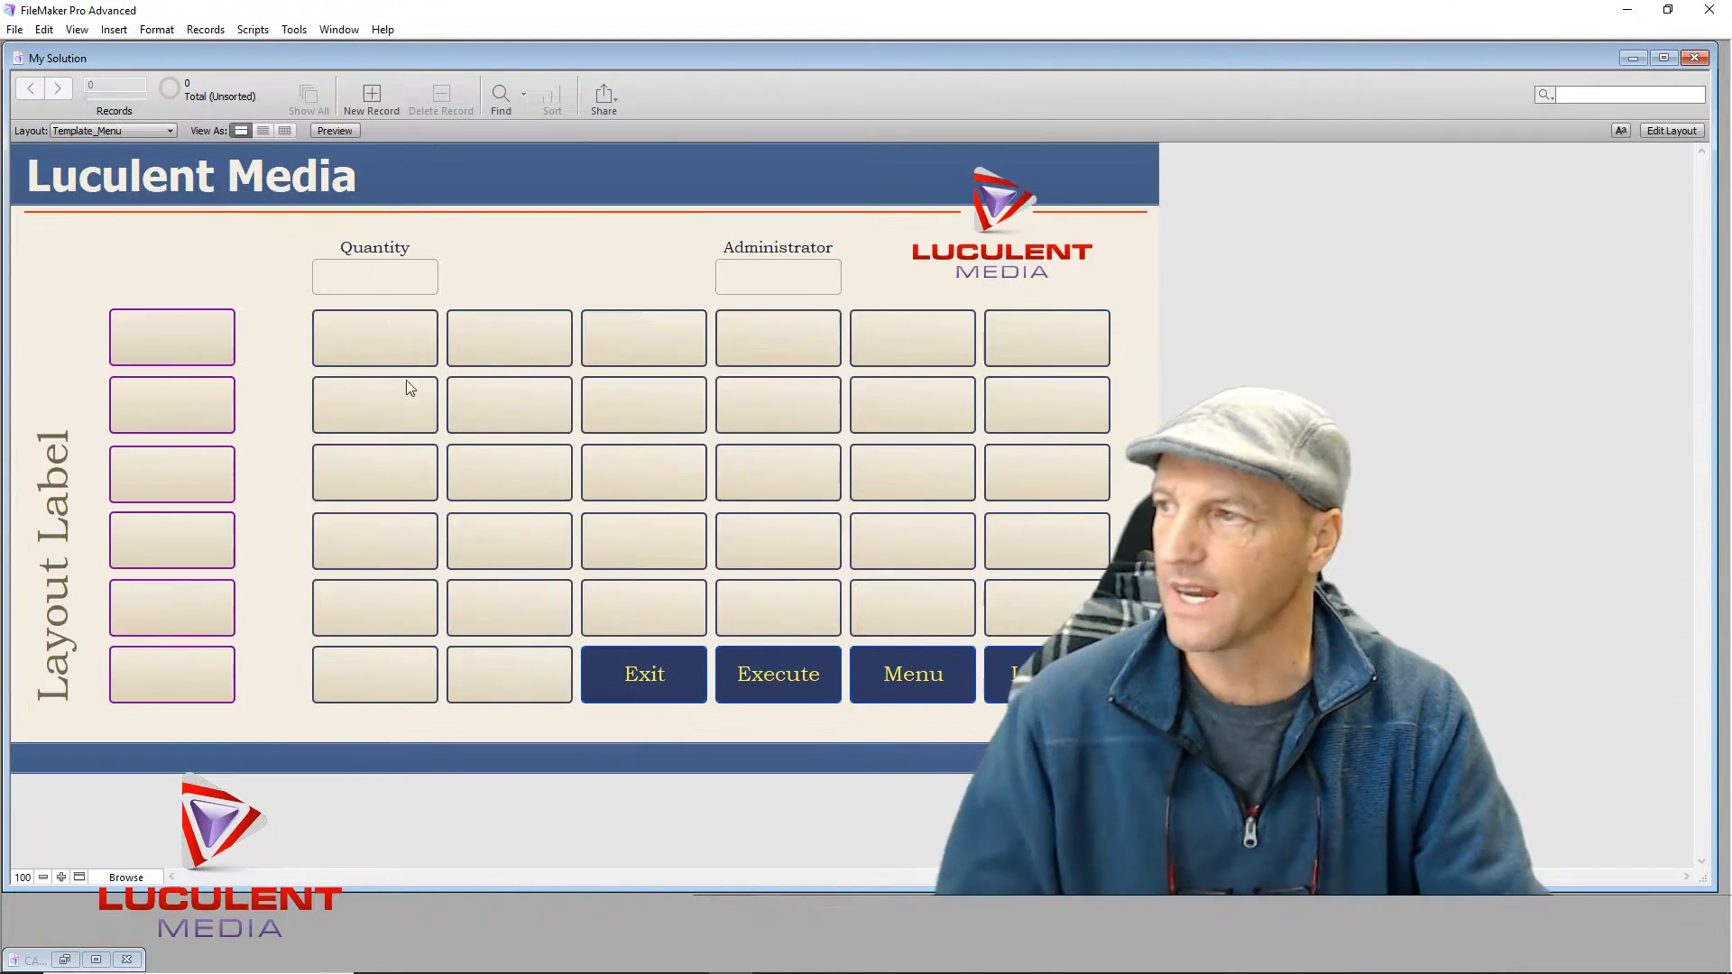
{"action": "left_click", "coordinate": [180, 343]}
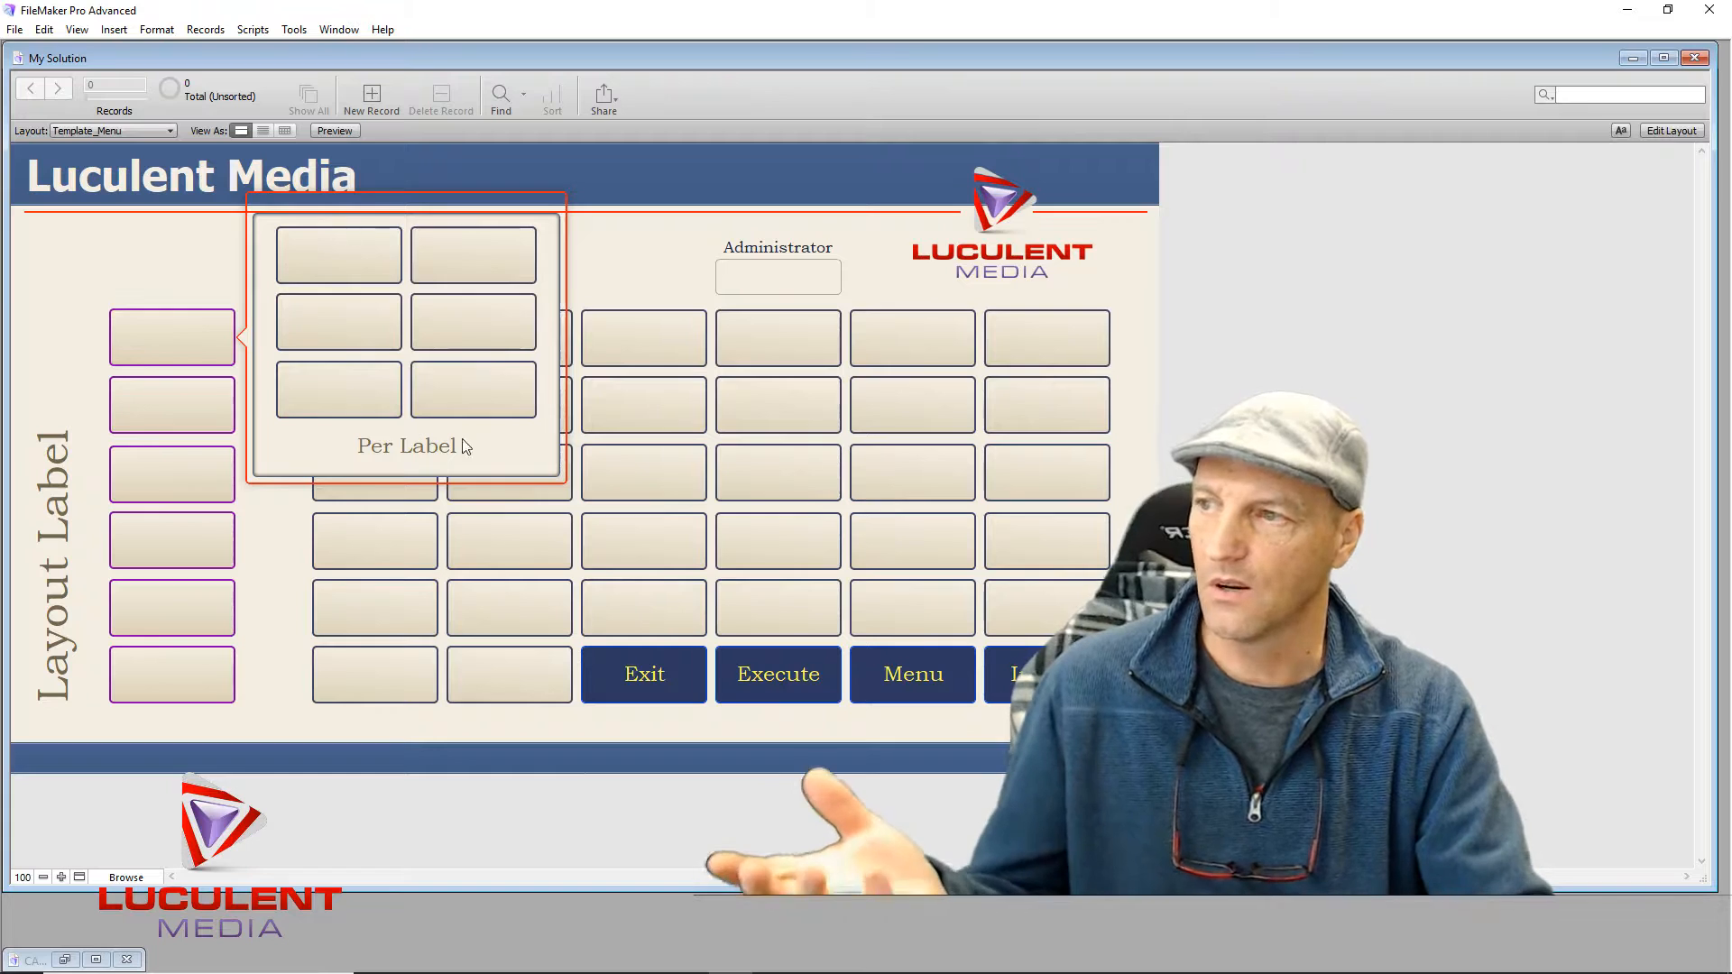
{"action": "left_click", "coordinate": [186, 399]}
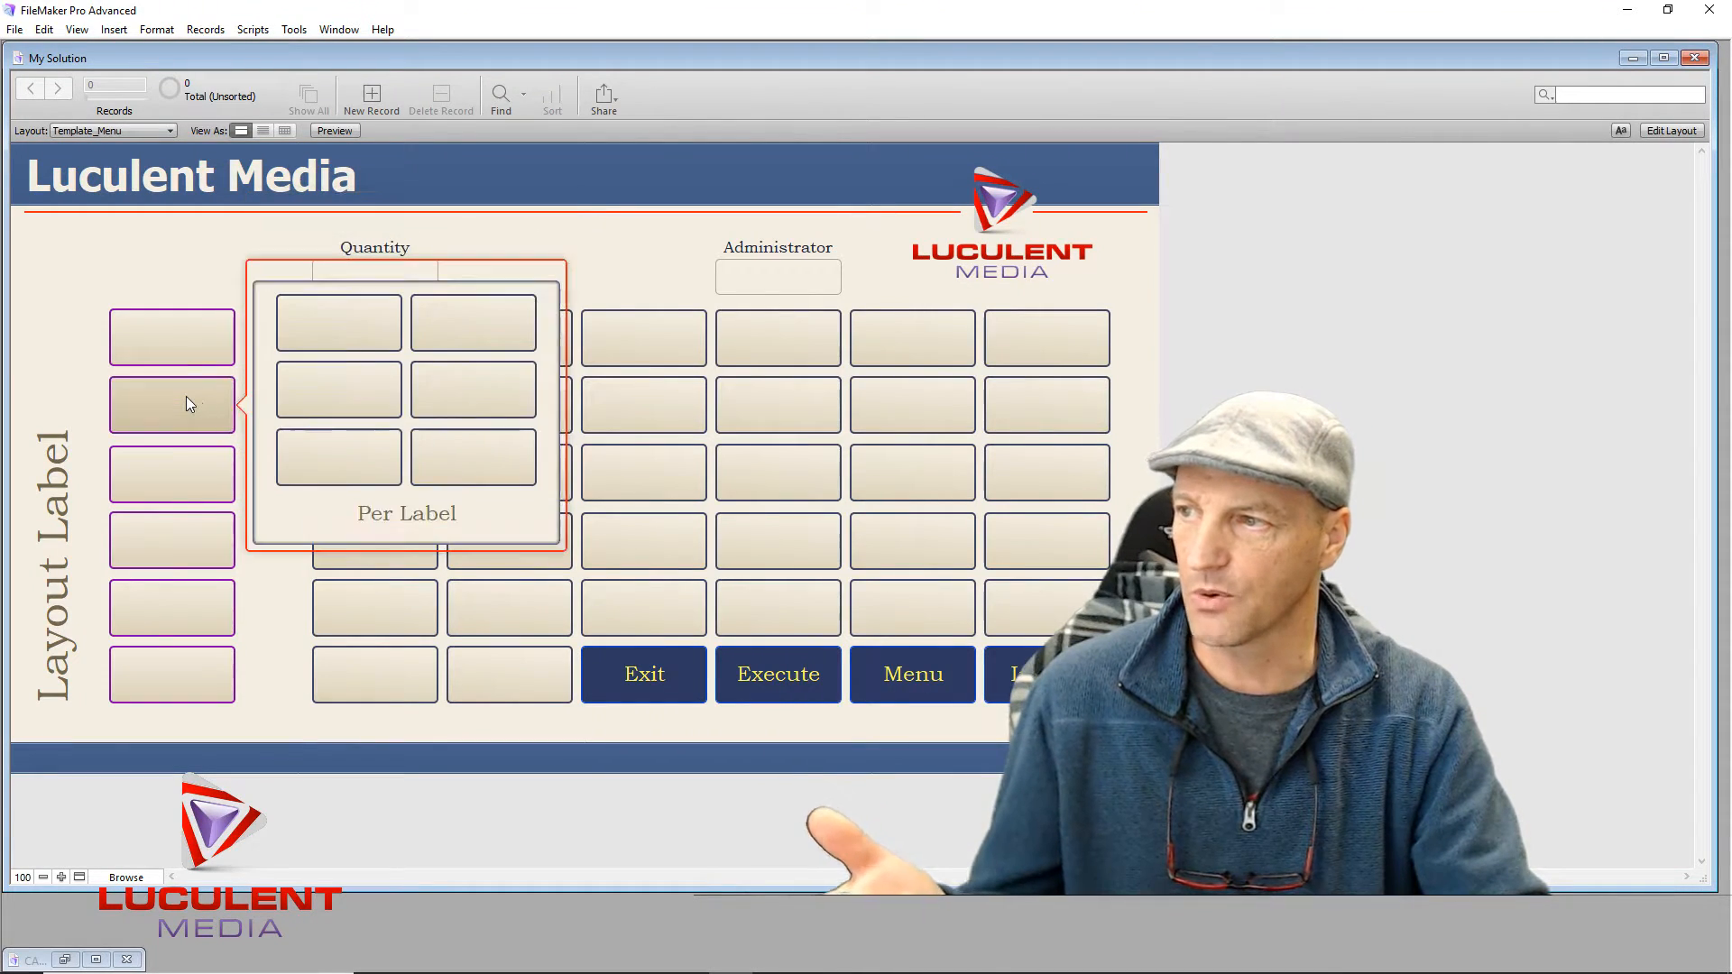
{"action": "left_click", "coordinate": [176, 483]}
{"action": "left_click", "coordinate": [181, 545]}
{"action": "left_click", "coordinate": [179, 603]}
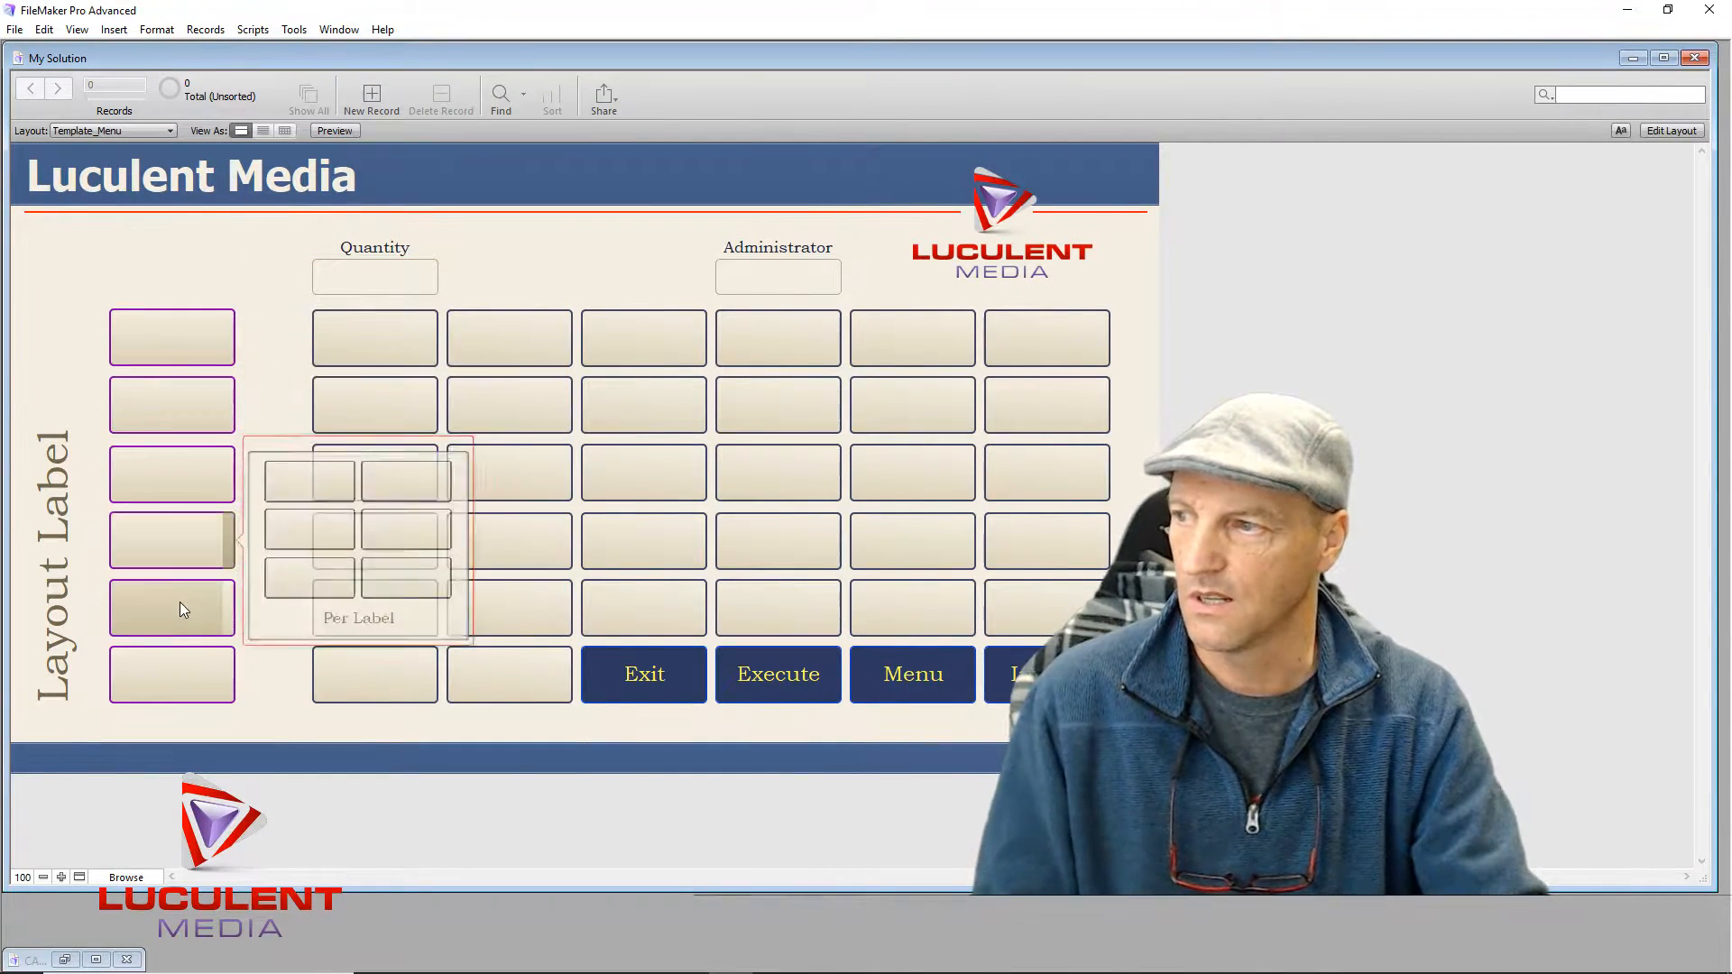
{"action": "left_click", "coordinate": [182, 655]}
{"action": "left_click", "coordinate": [184, 663]}
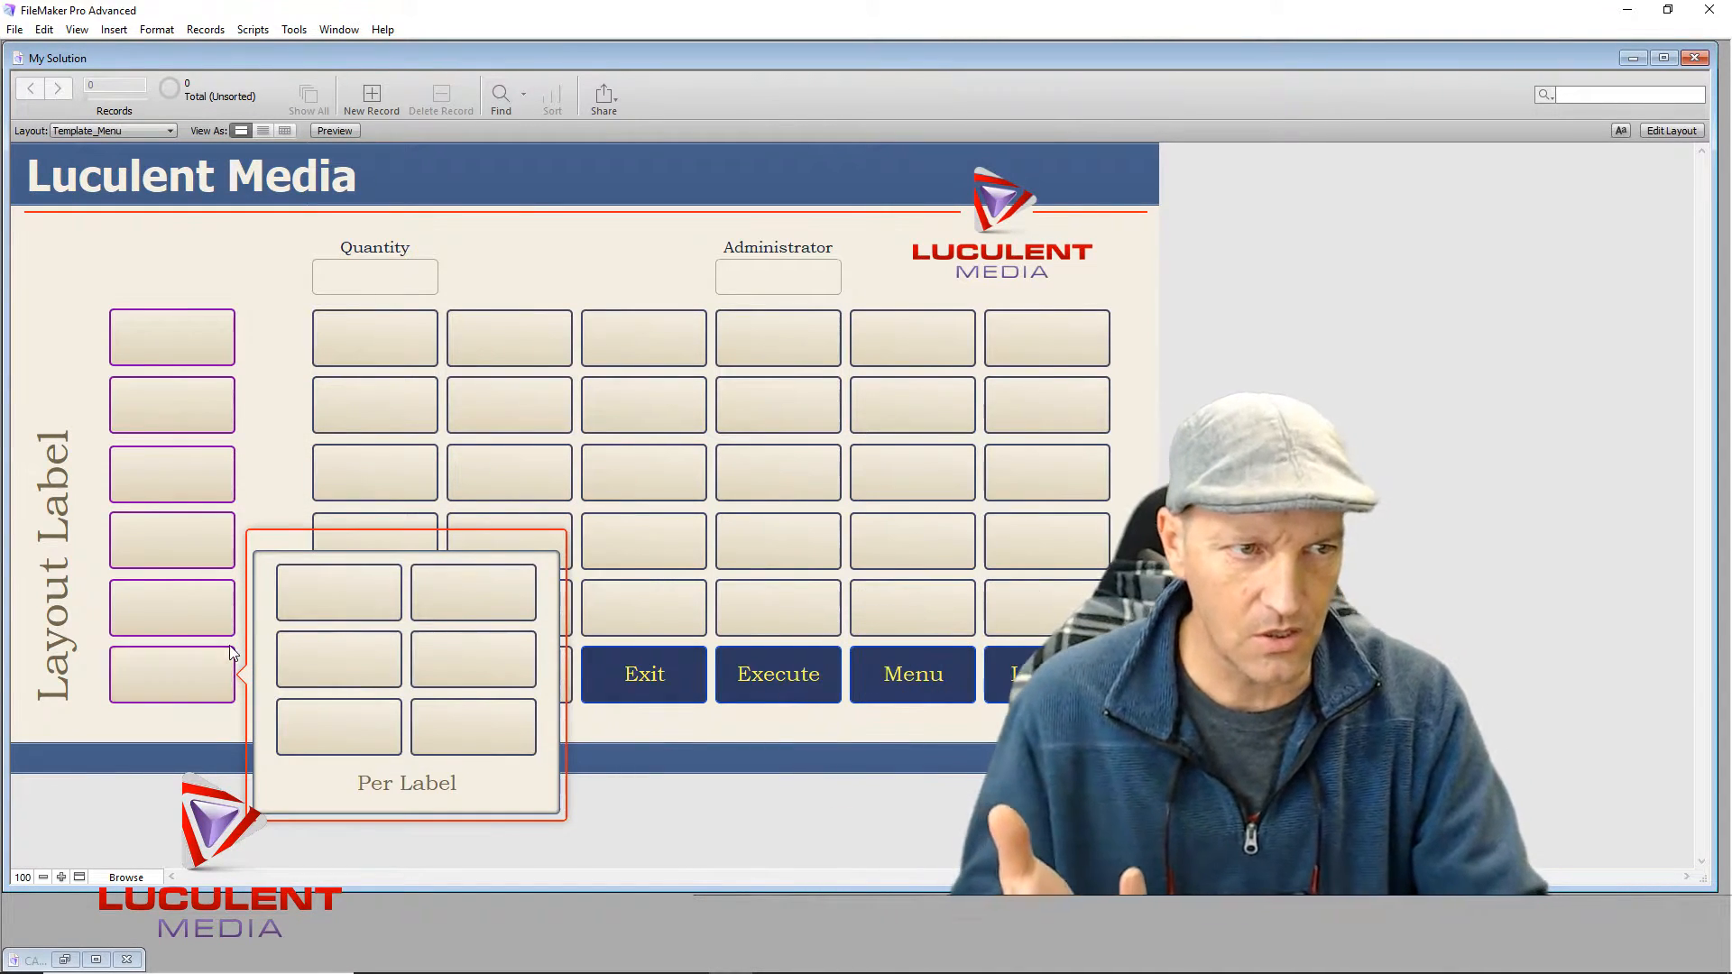
{"action": "left_click", "coordinate": [167, 262]}
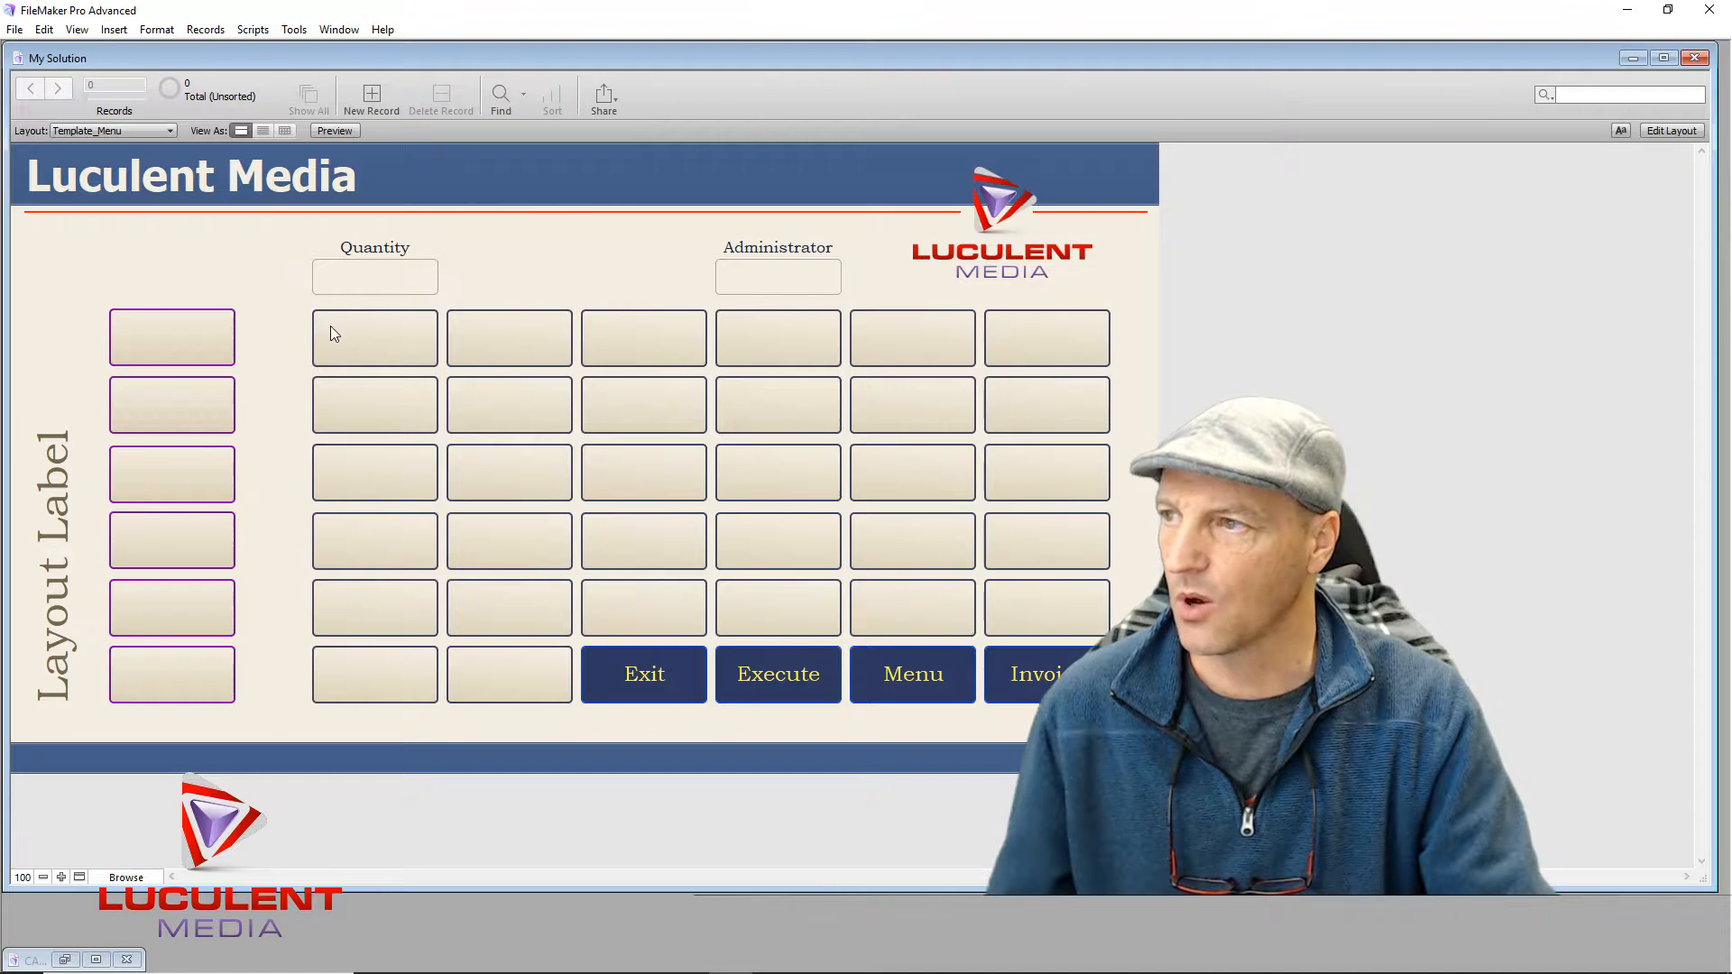
{"action": "left_click", "coordinate": [1678, 131]}
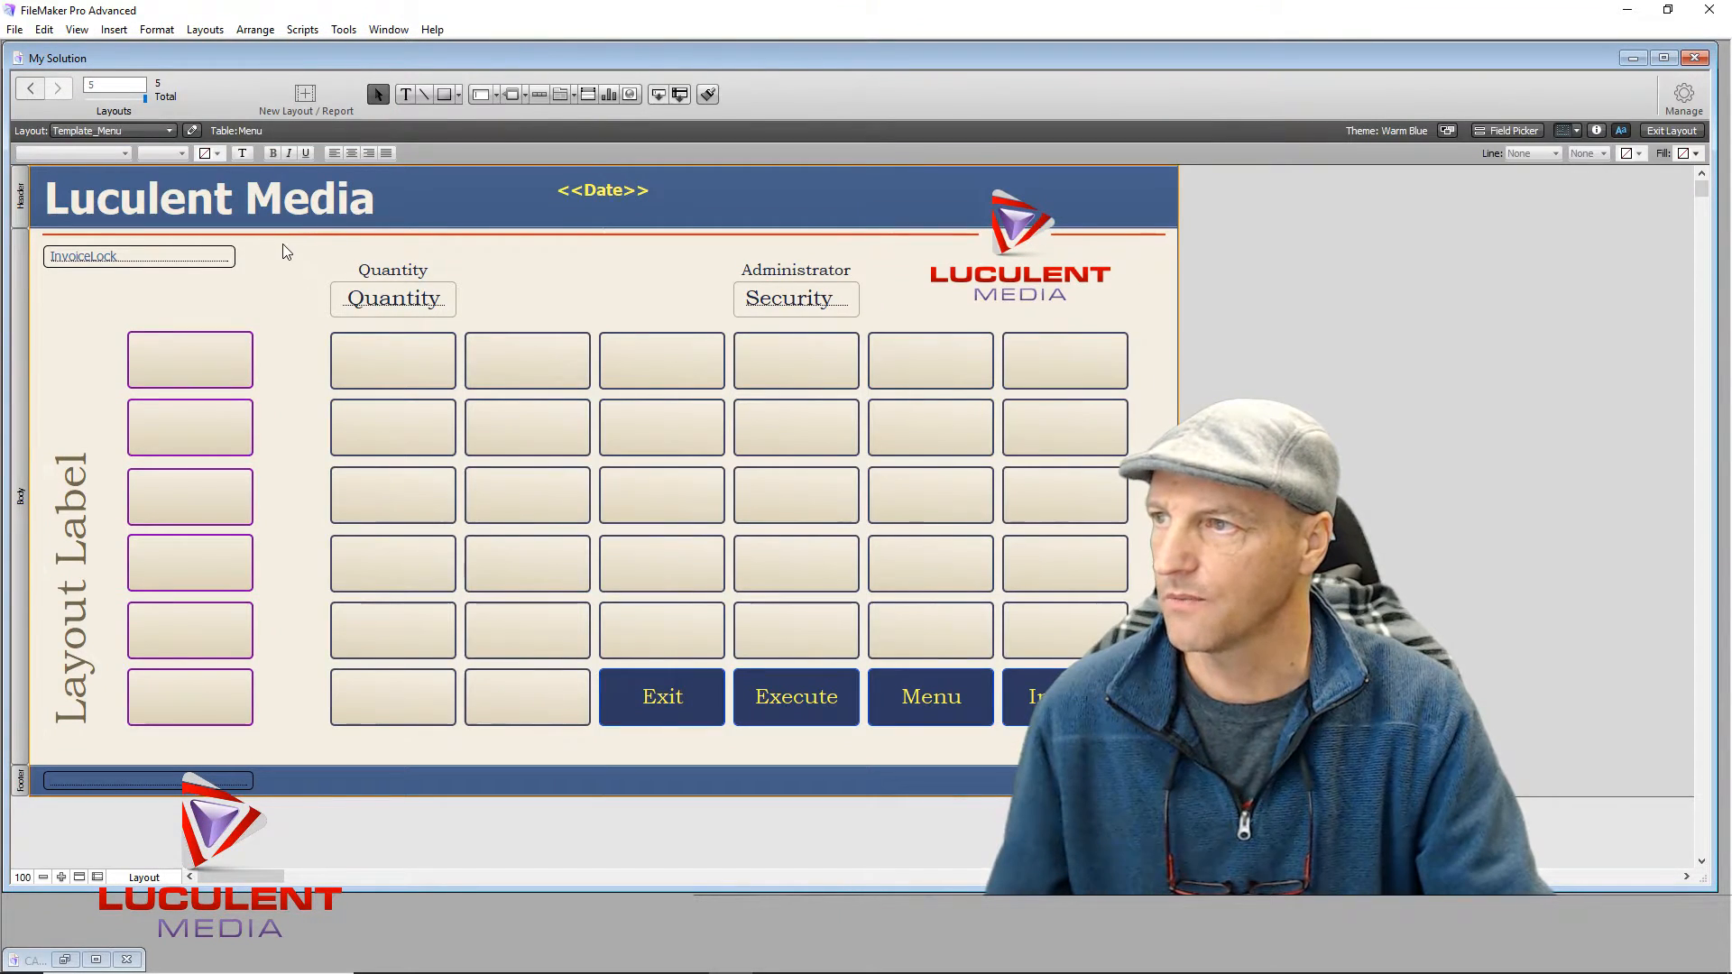
Step: Select the main button grid together with the Quantity and Security fields and try shifting the group slightly
{"action": "left_click_drag", "start_coordinate": [300, 253], "coordinate": [890, 707]}
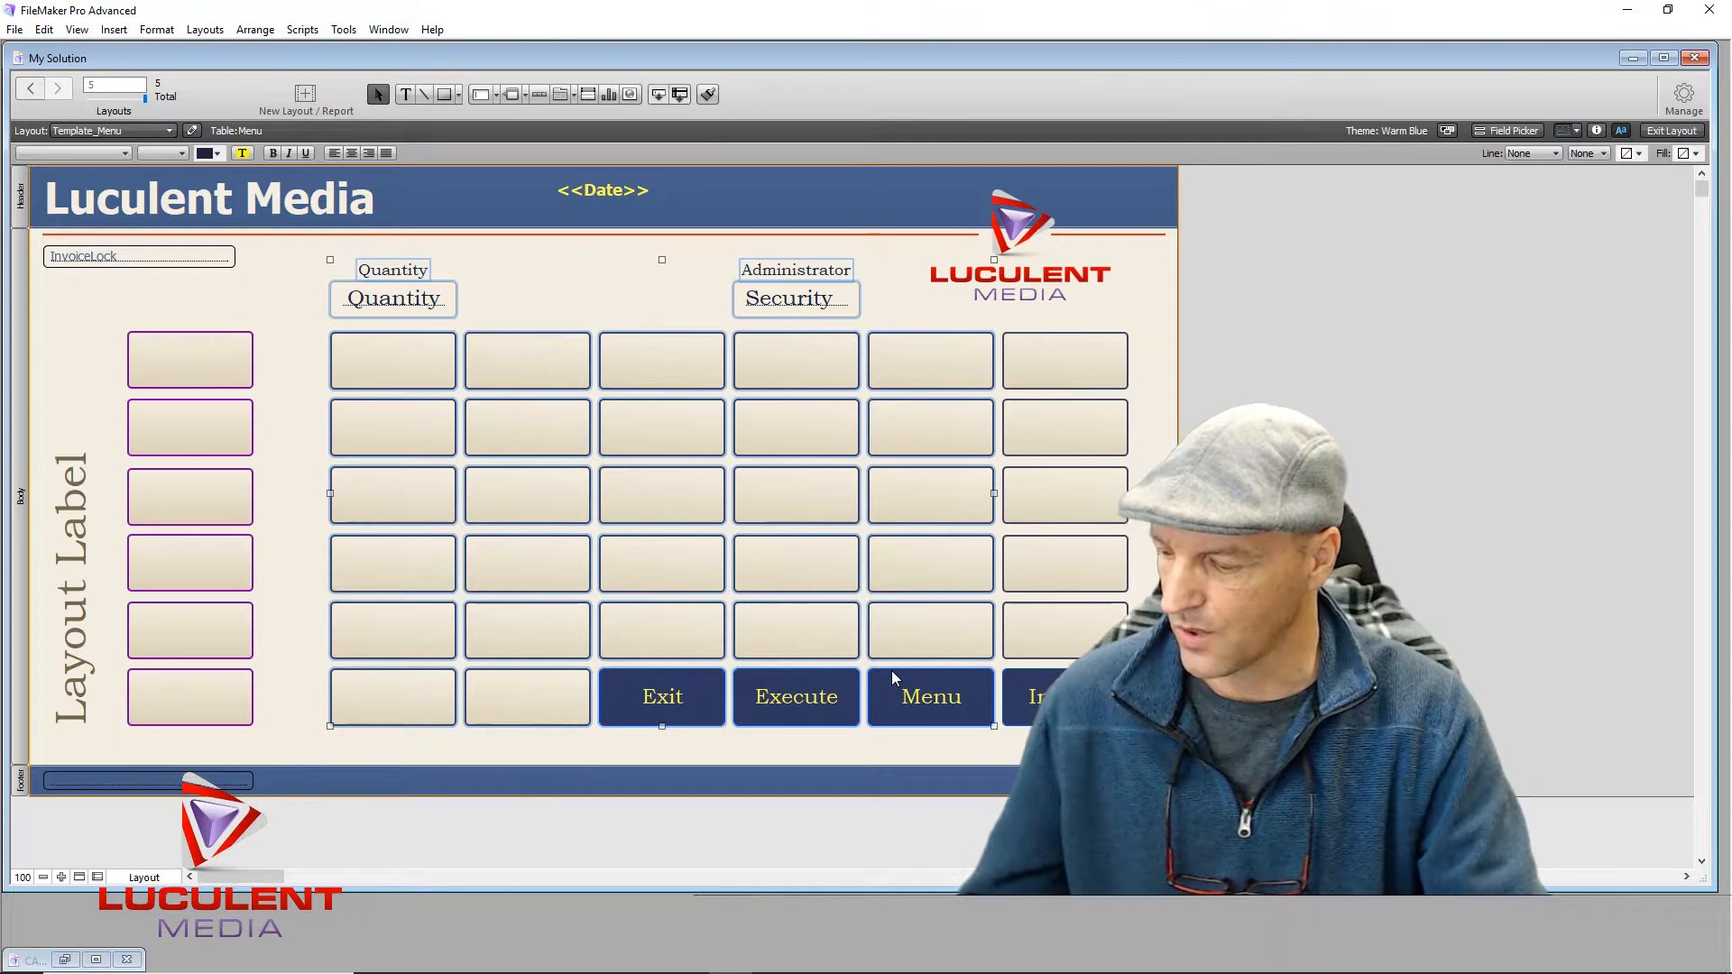
{"action": "left_click_drag", "start_coordinate": [1050, 351], "coordinate": [1058, 354]}
{"action": "left_click", "coordinate": [1072, 441], "text": "shift"}
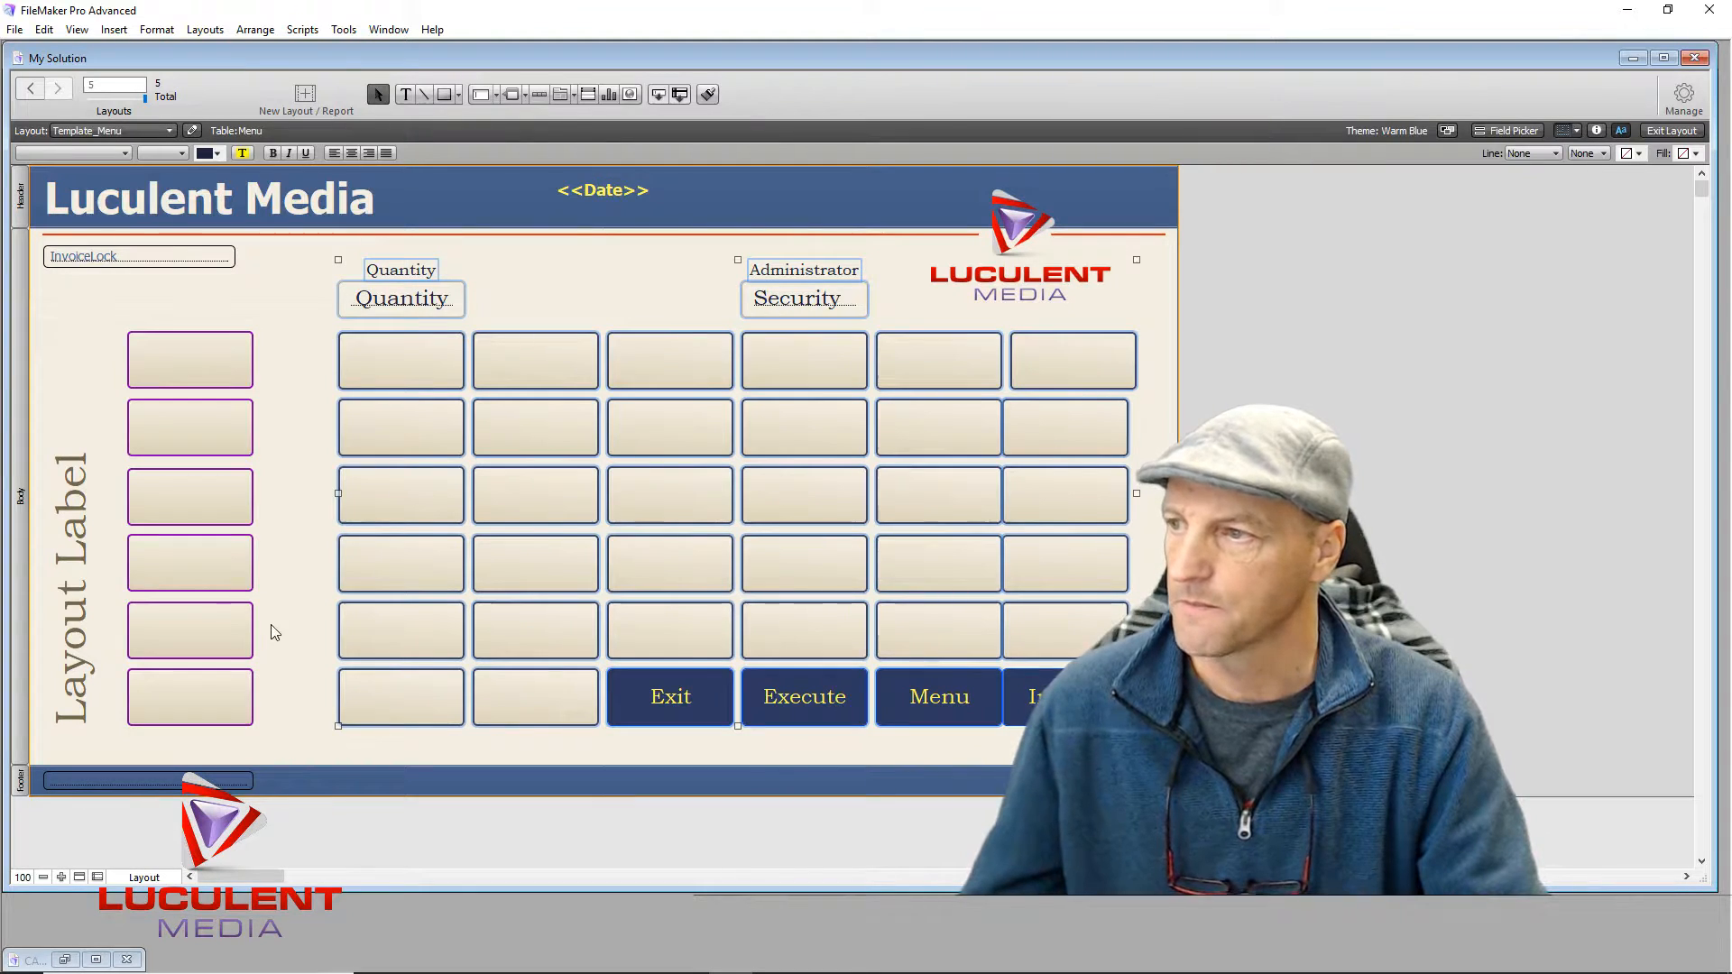
{"action": "mouse_move", "coordinate": [663, 421]}
{"action": "left_mouse_down"}
{"action": "mouse_move", "coordinate": [642, 398]}
{"action": "mouse_move", "coordinate": [637, 447]}
{"action": "mouse_move", "coordinate": [635, 407]}
{"action": "mouse_move", "coordinate": [649, 458]}
{"action": "mouse_move", "coordinate": [665, 388]}
{"action": "mouse_move", "coordinate": [649, 412]}
{"action": "left_mouse_up"}
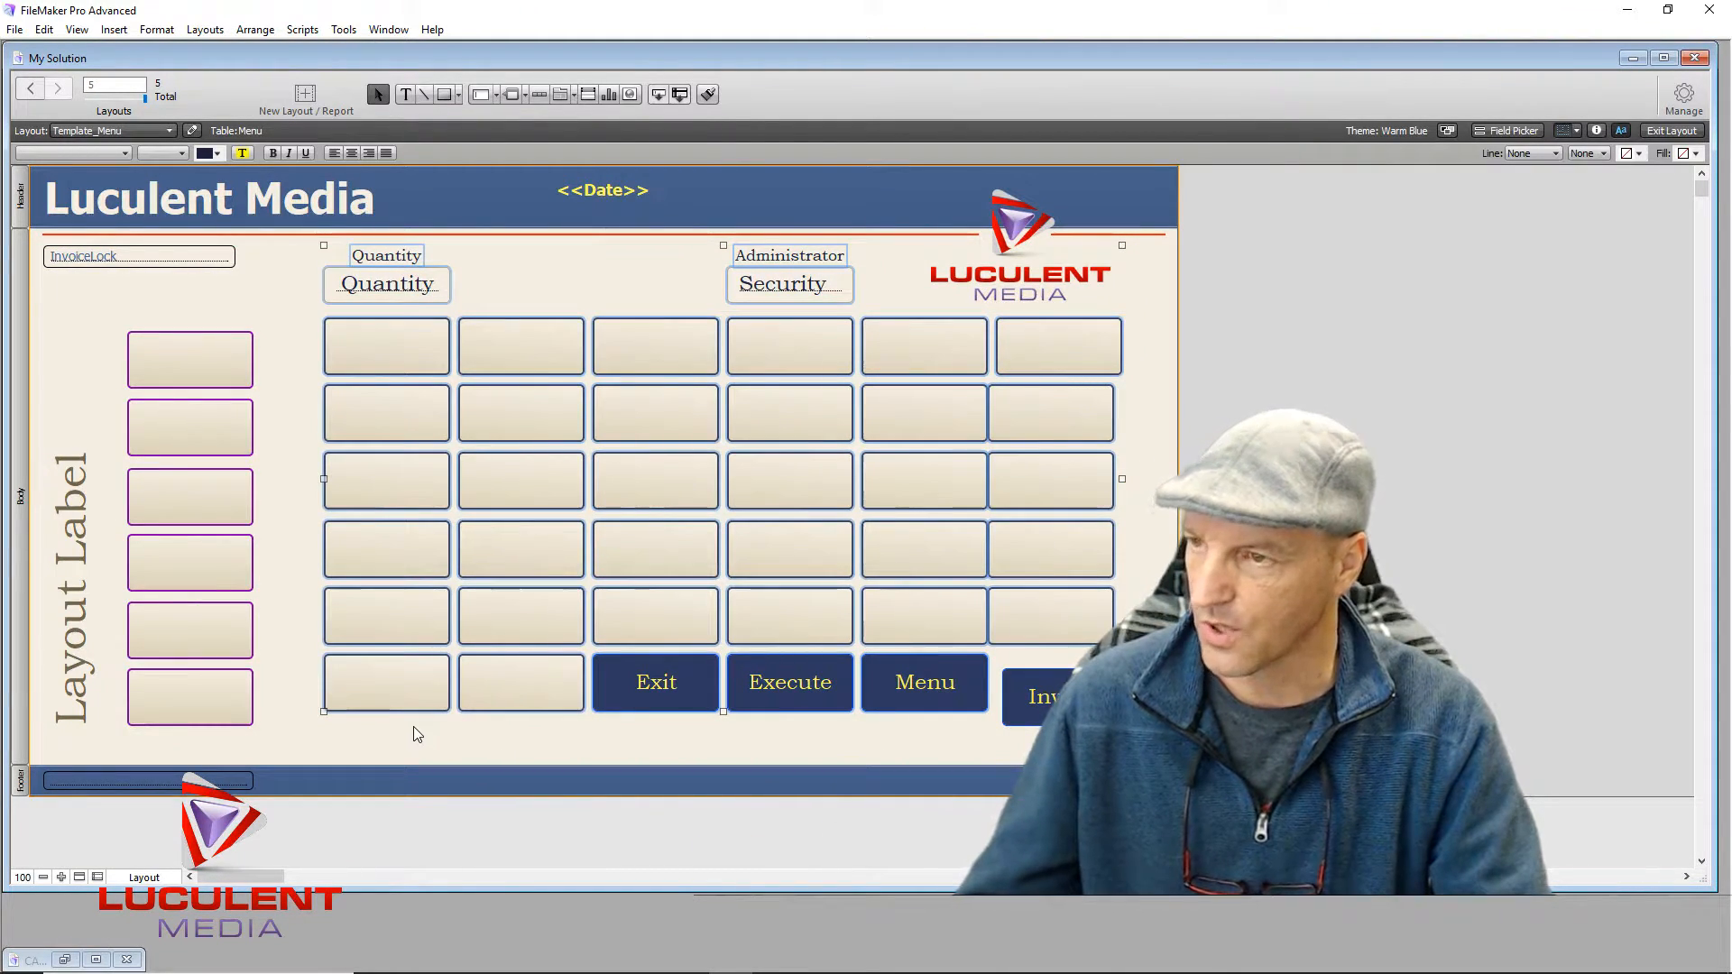
Step: Undo the grid moves and realign the fifth side-column button with its column
{"action": "key", "text": "ctrl+z"}
{"action": "key", "text": "ctrl+z"}
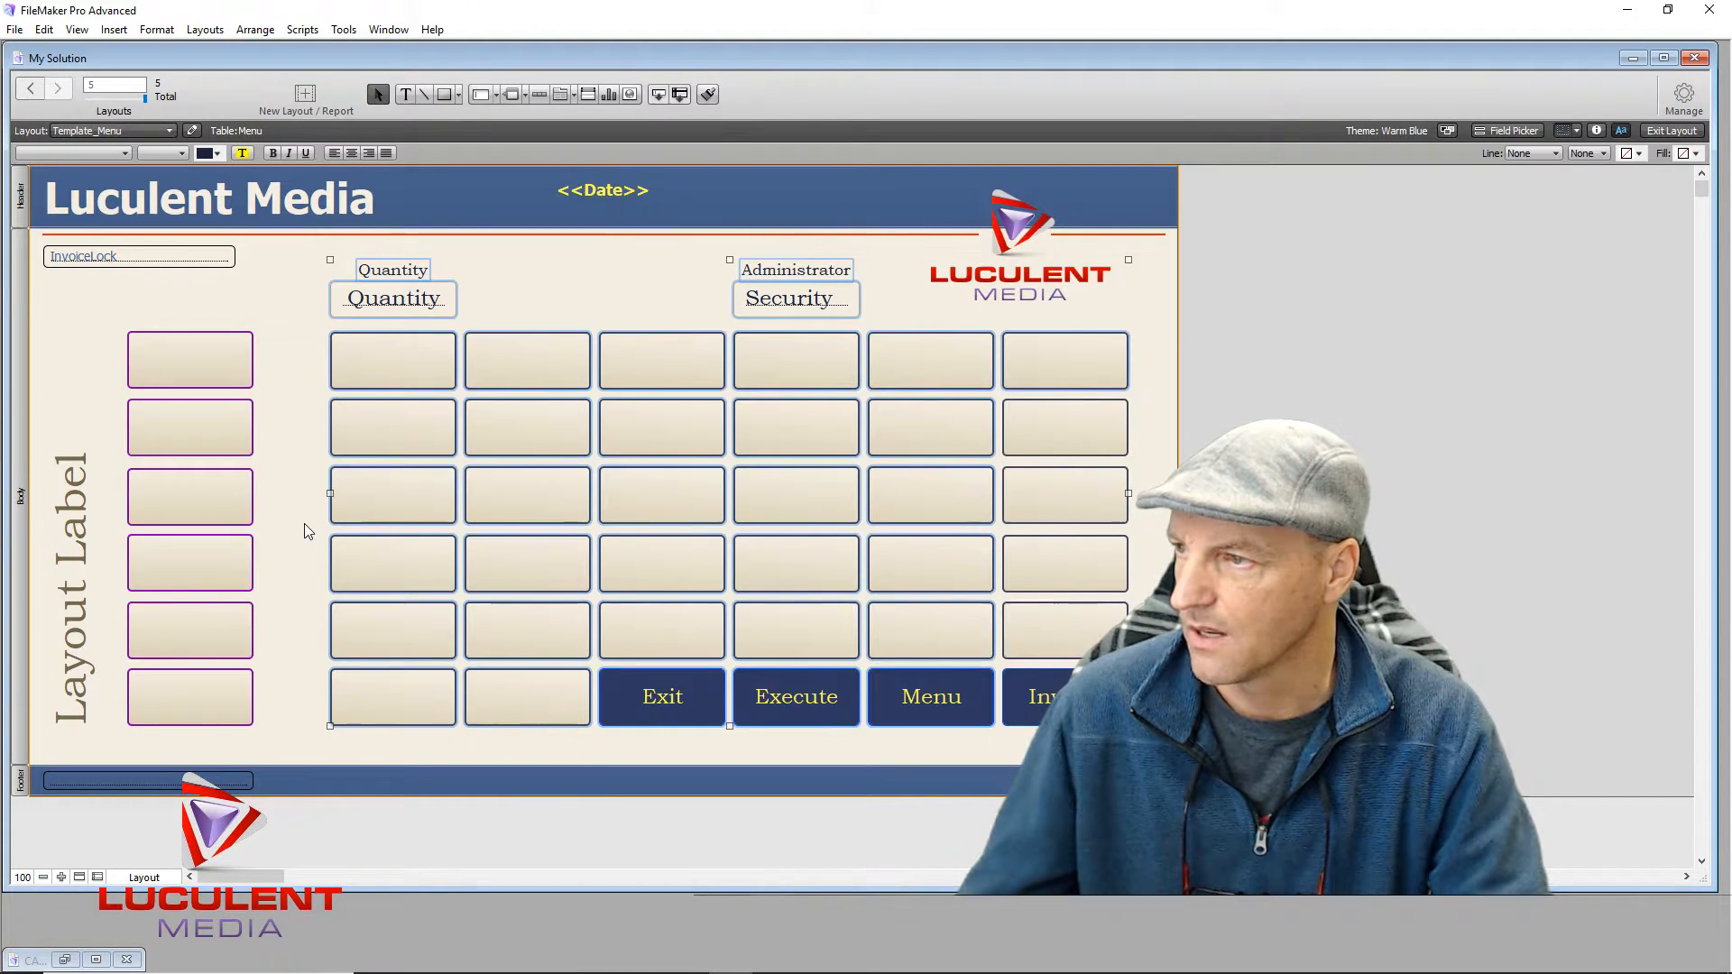
{"action": "key", "text": "ctrl+z"}
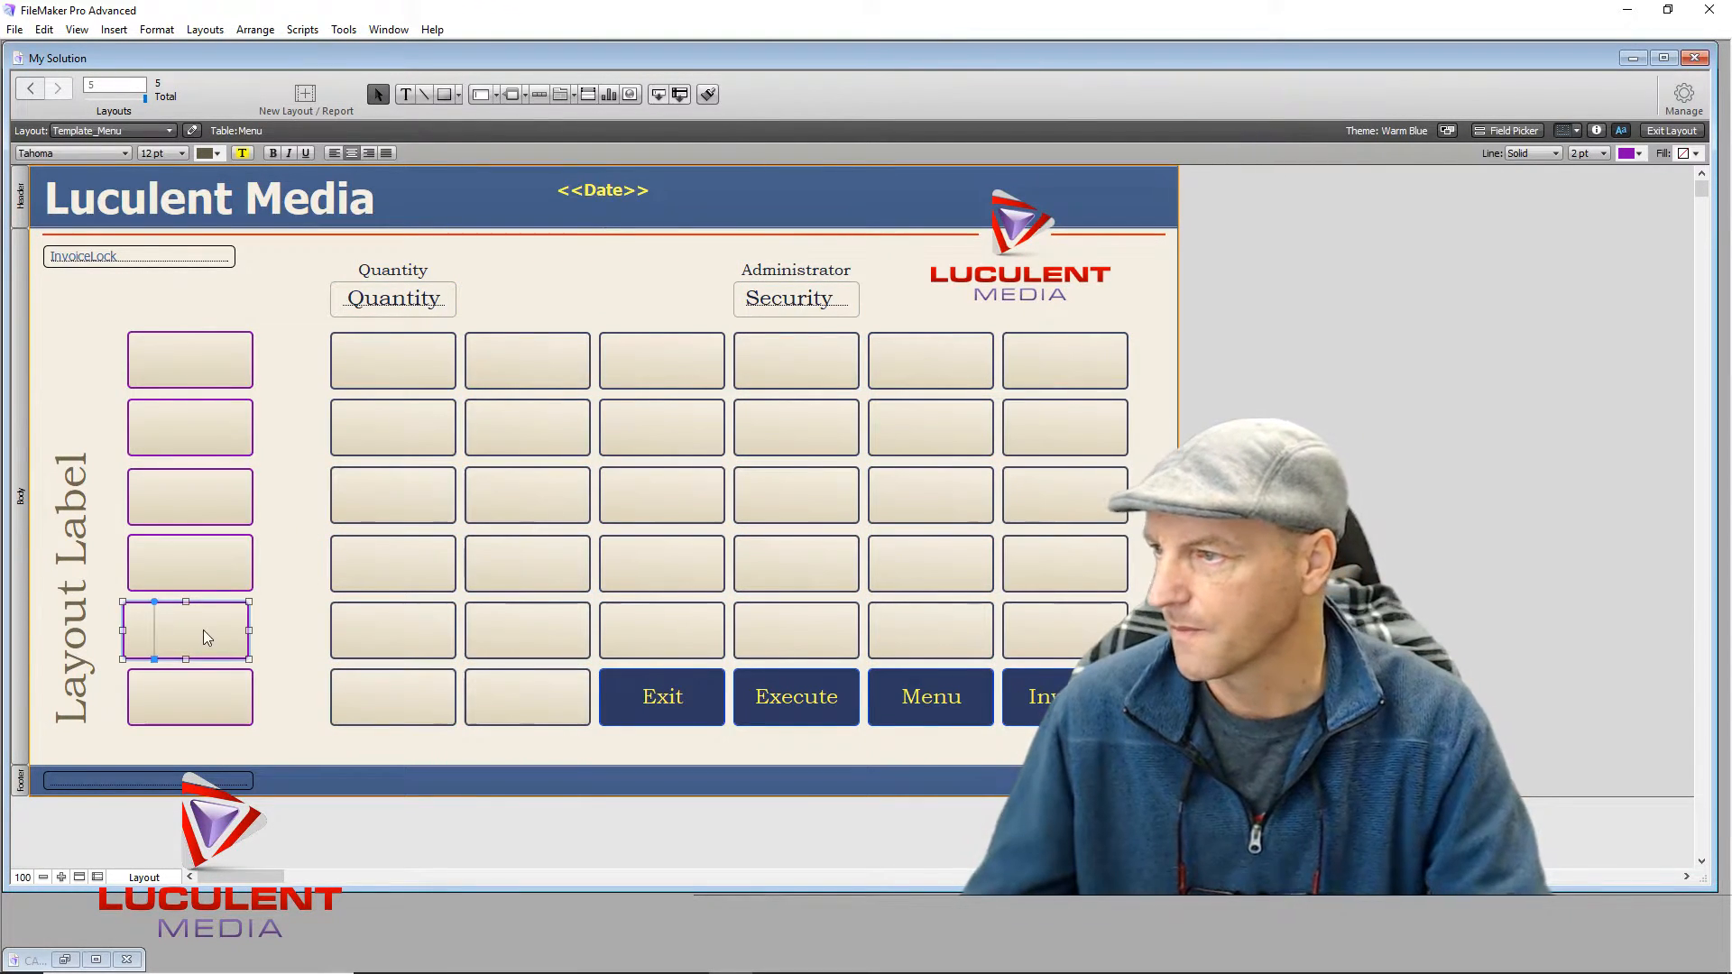
{"action": "left_click_drag", "start_coordinate": [183, 631], "coordinate": [191, 630]}
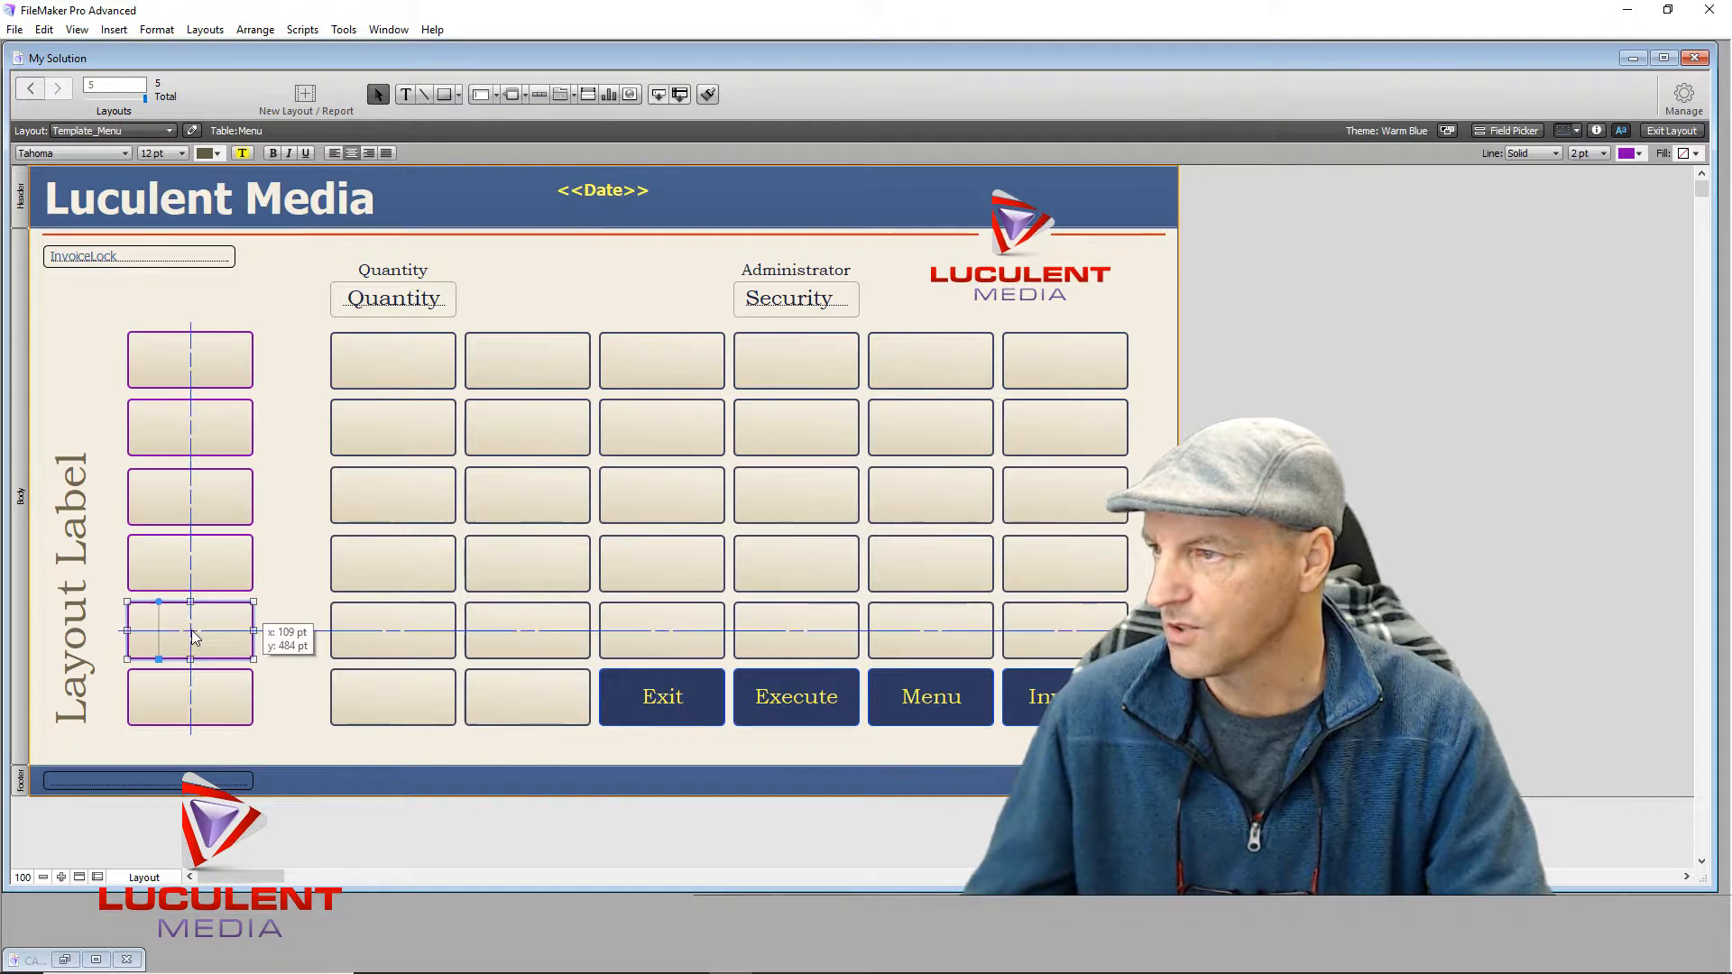
{"action": "left_click", "coordinate": [237, 300]}
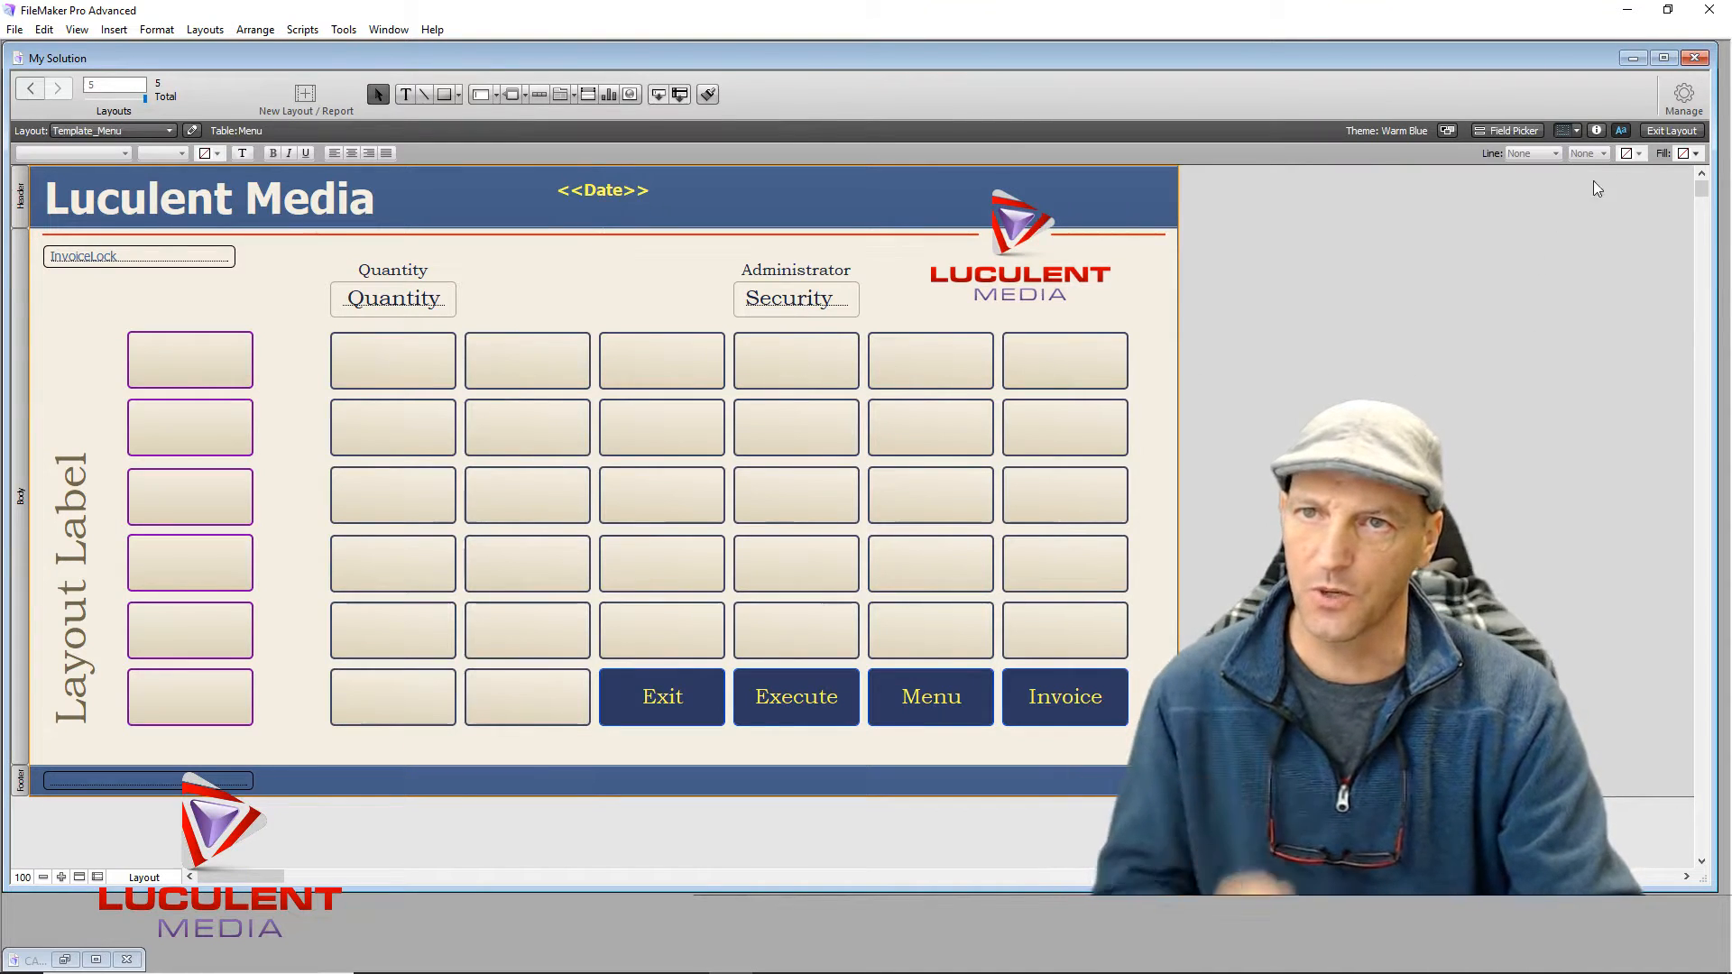
Step: Open layout management and create a new folder named Templates
{"action": "left_click", "coordinate": [1684, 96]}
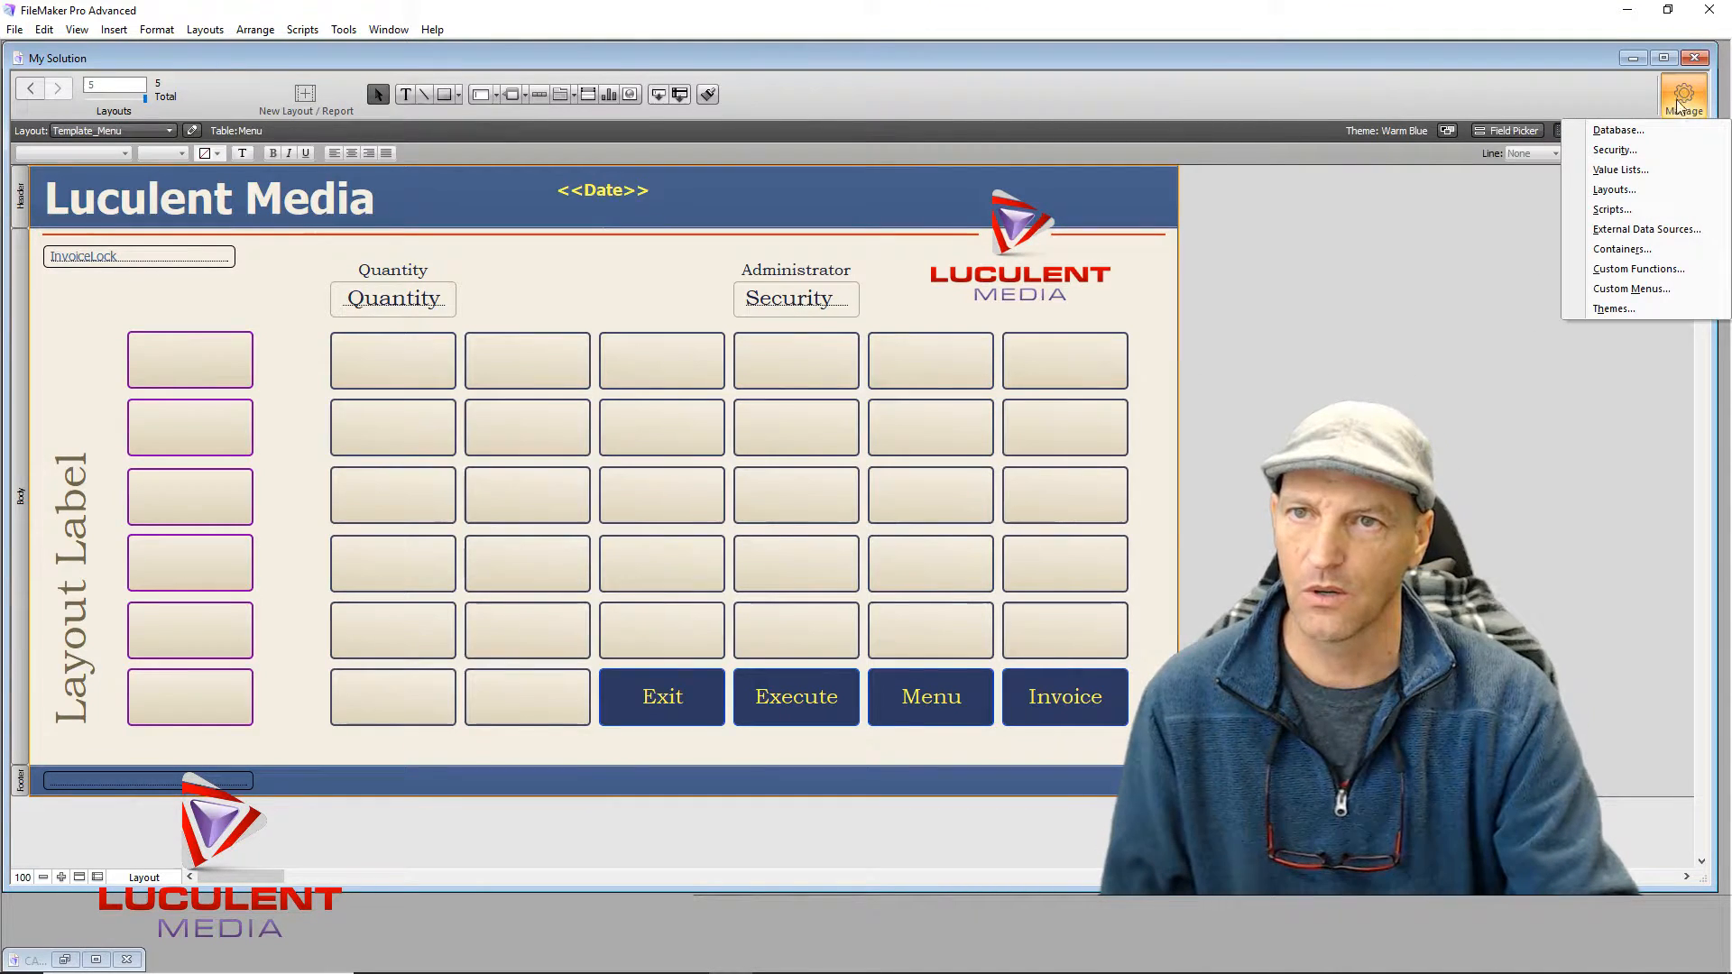
{"action": "left_click", "coordinate": [1651, 189]}
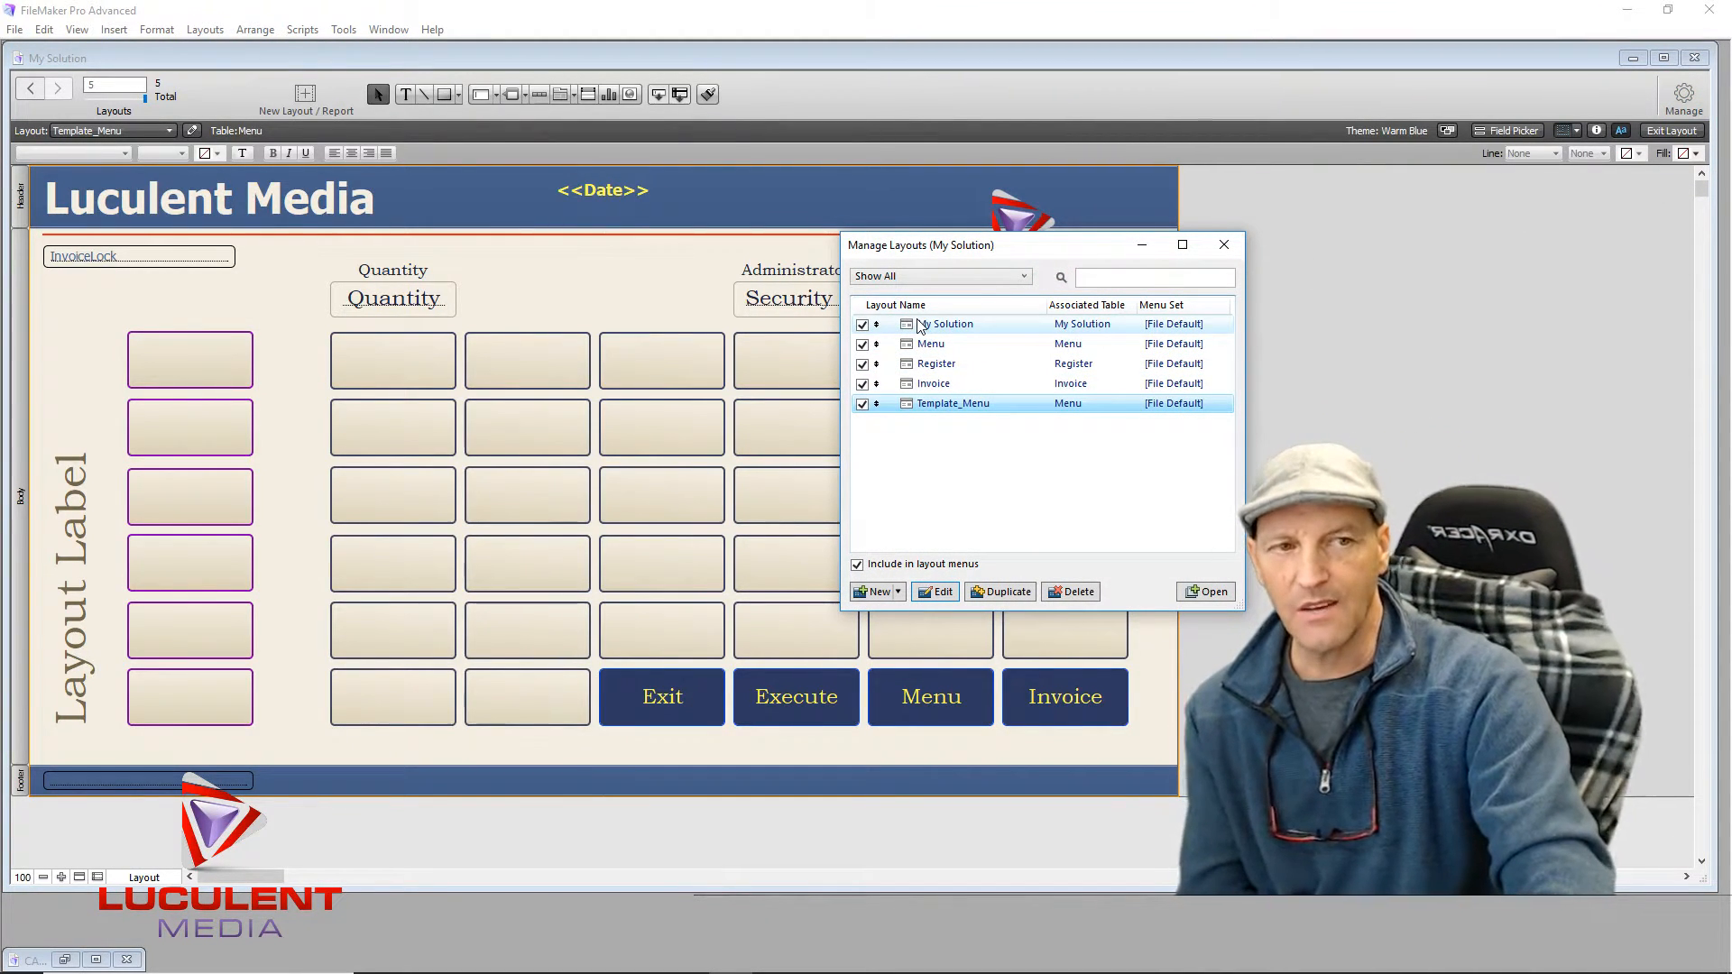
{"action": "left_click", "coordinate": [892, 440]}
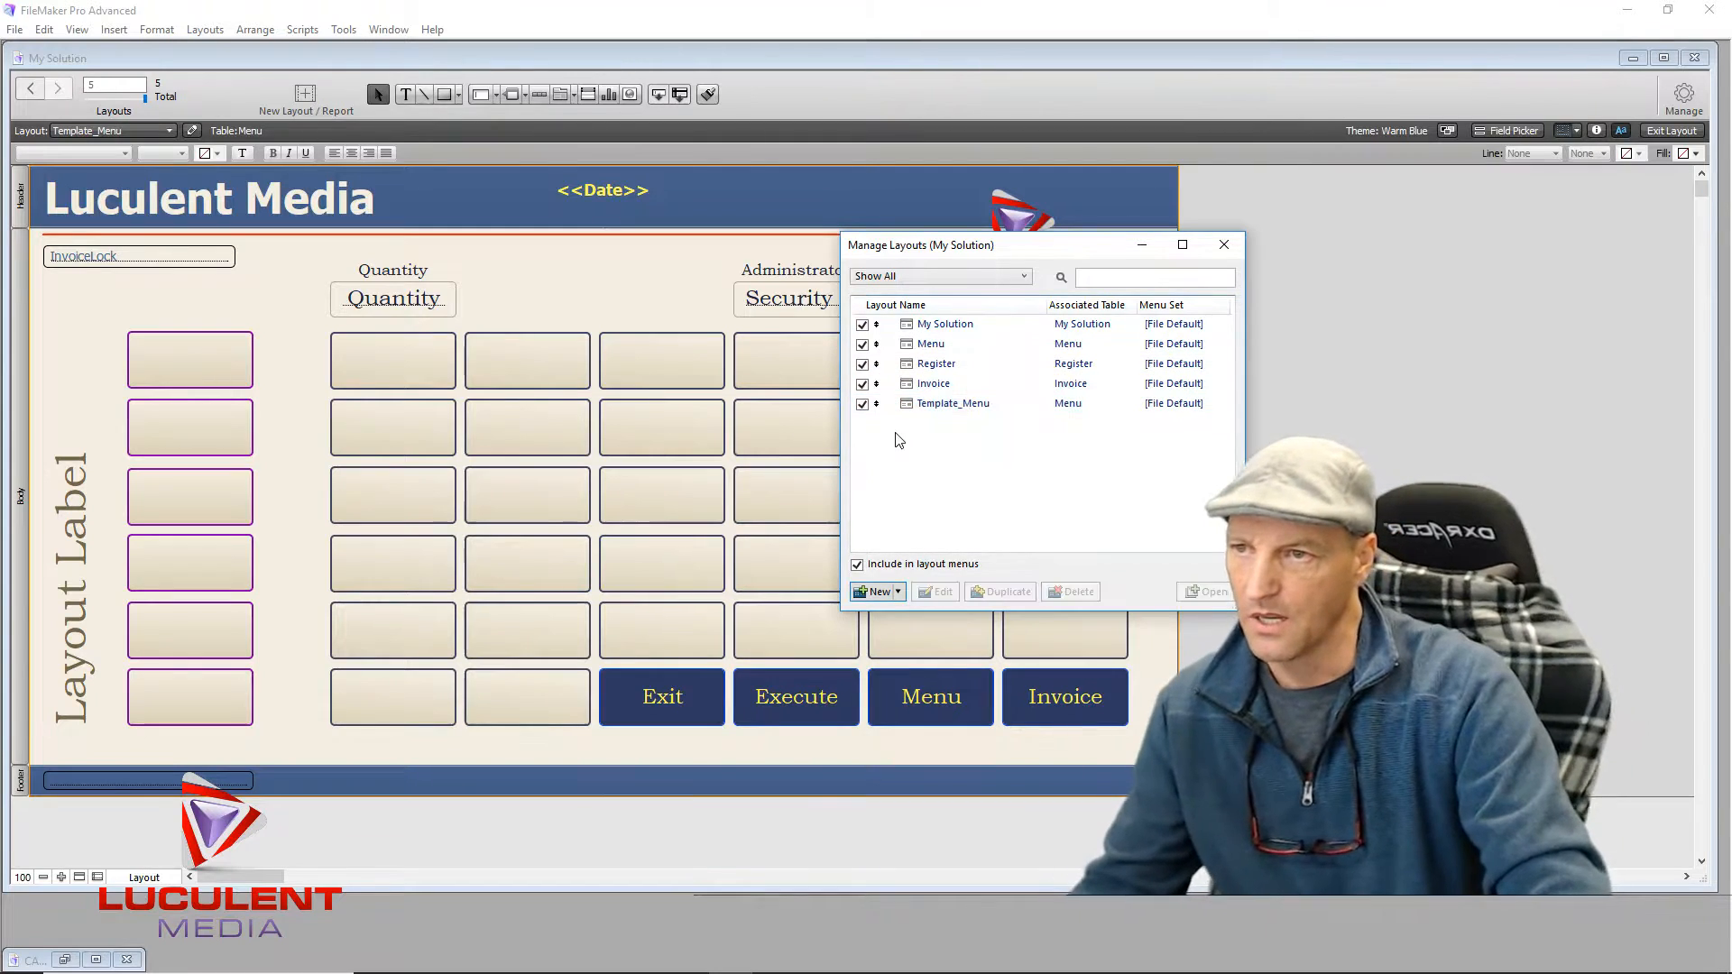
{"action": "left_click", "coordinate": [898, 593]}
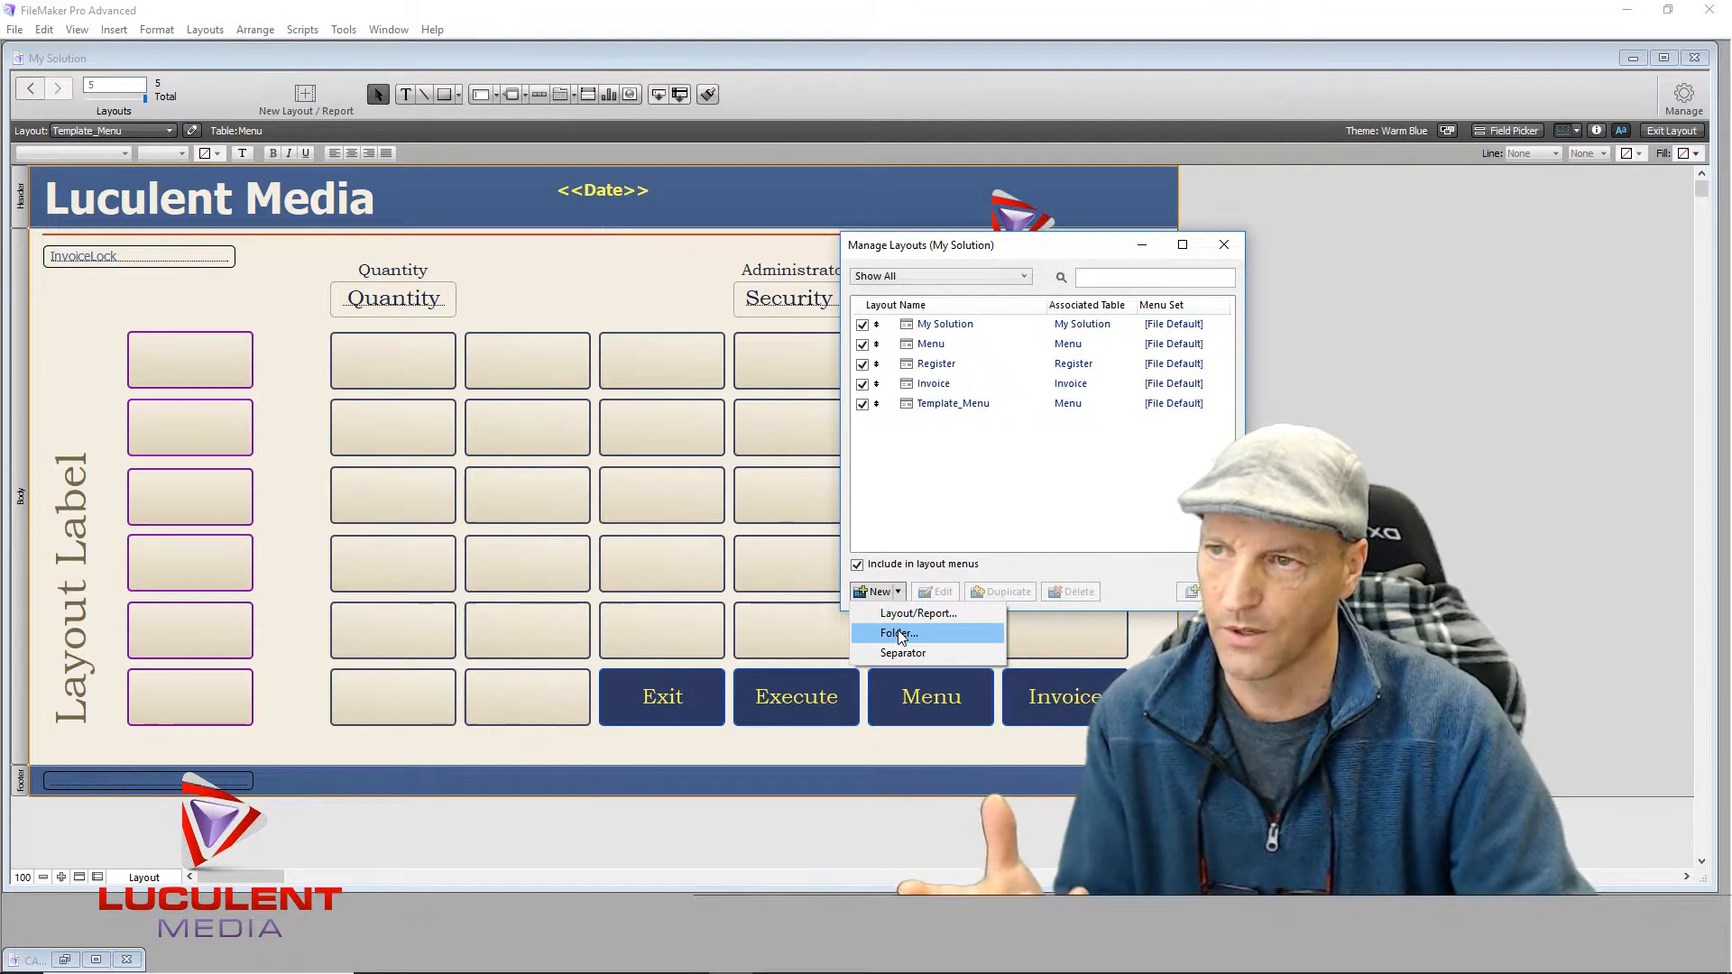
{"action": "left_click", "coordinate": [900, 634]}
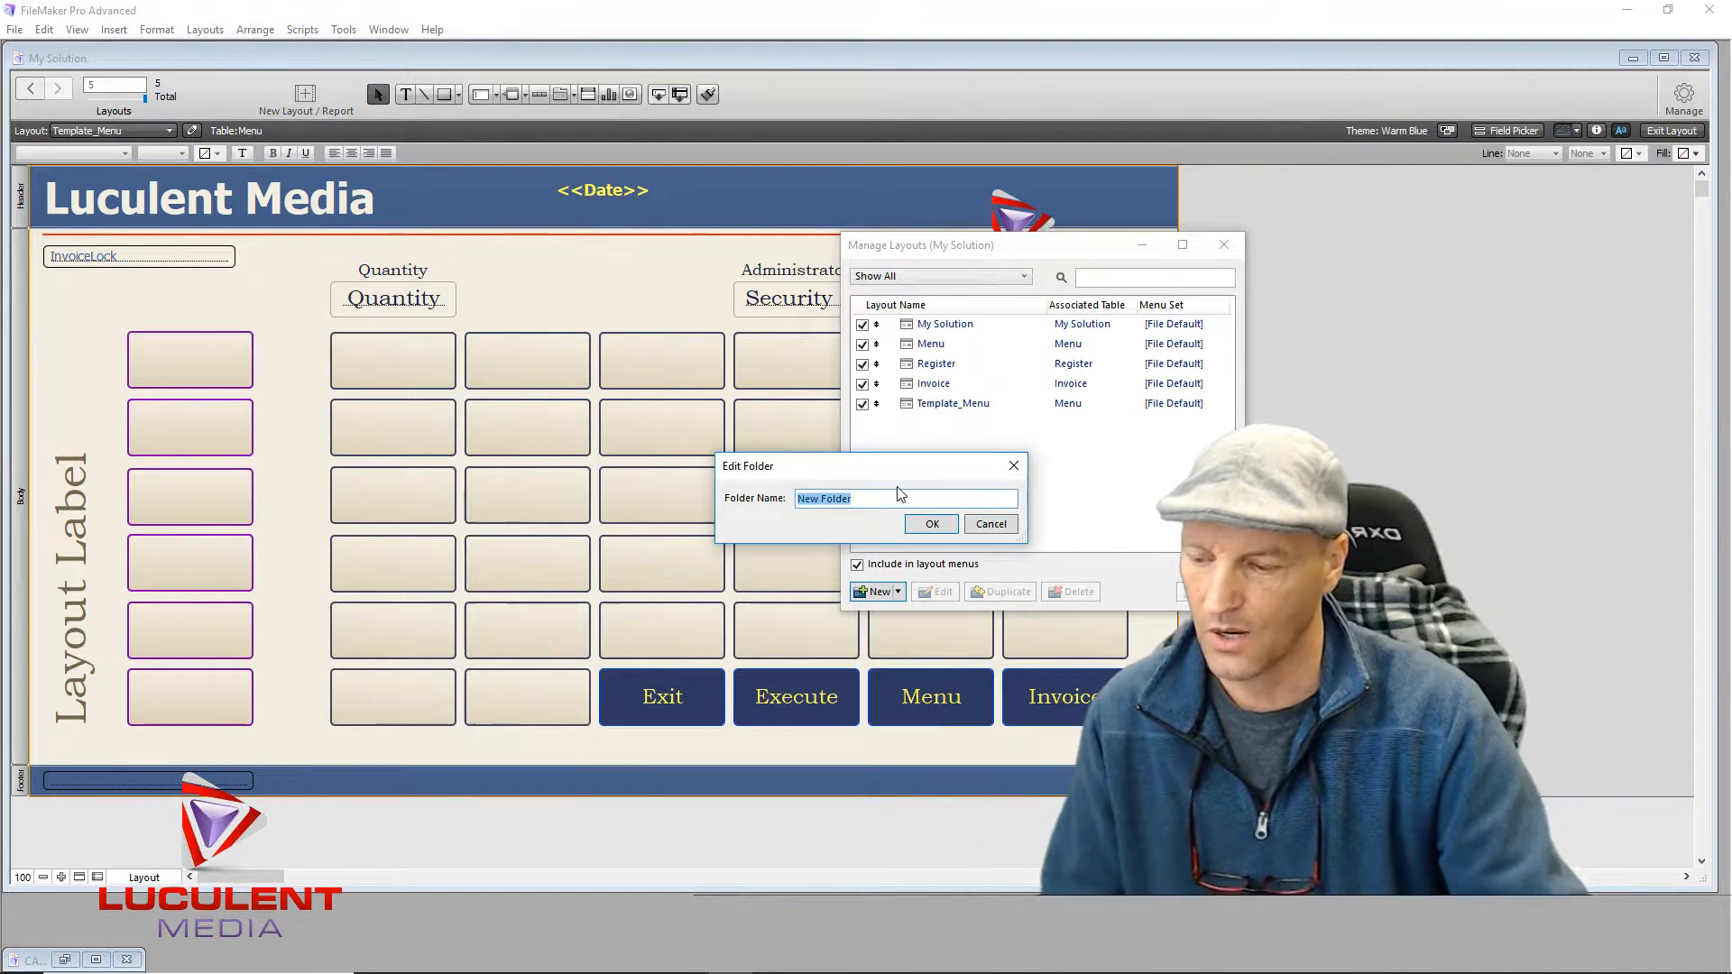
{"action": "type", "text": "Templates"}
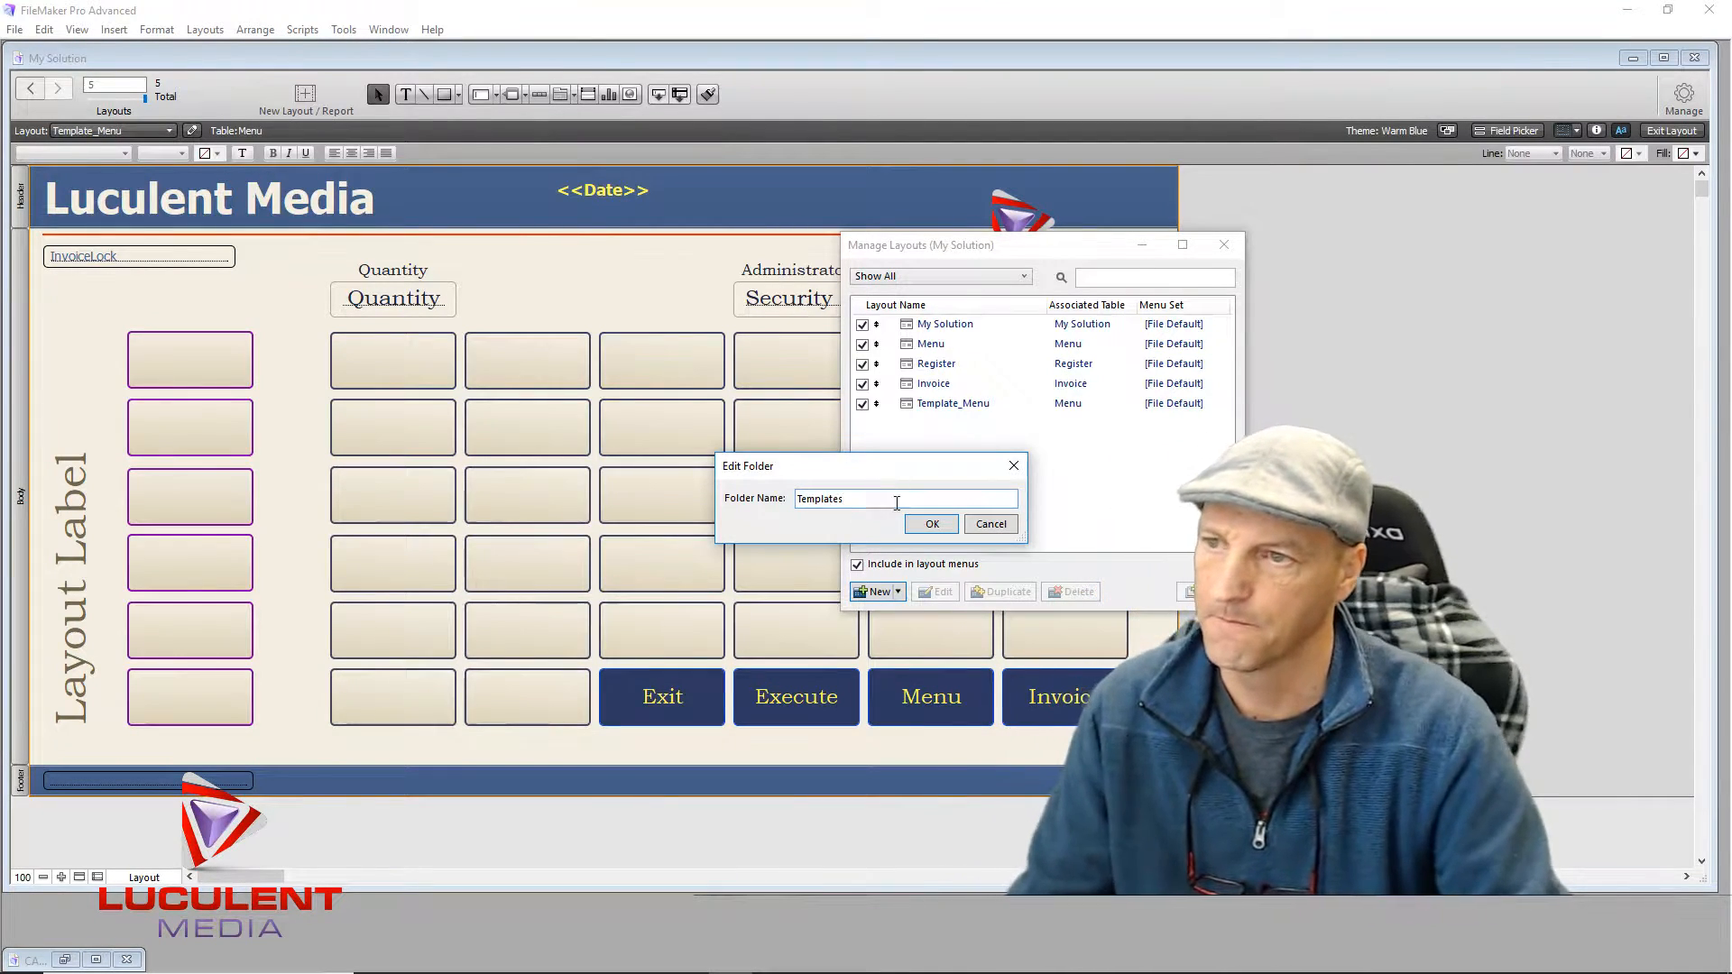
{"action": "left_click", "coordinate": [933, 527]}
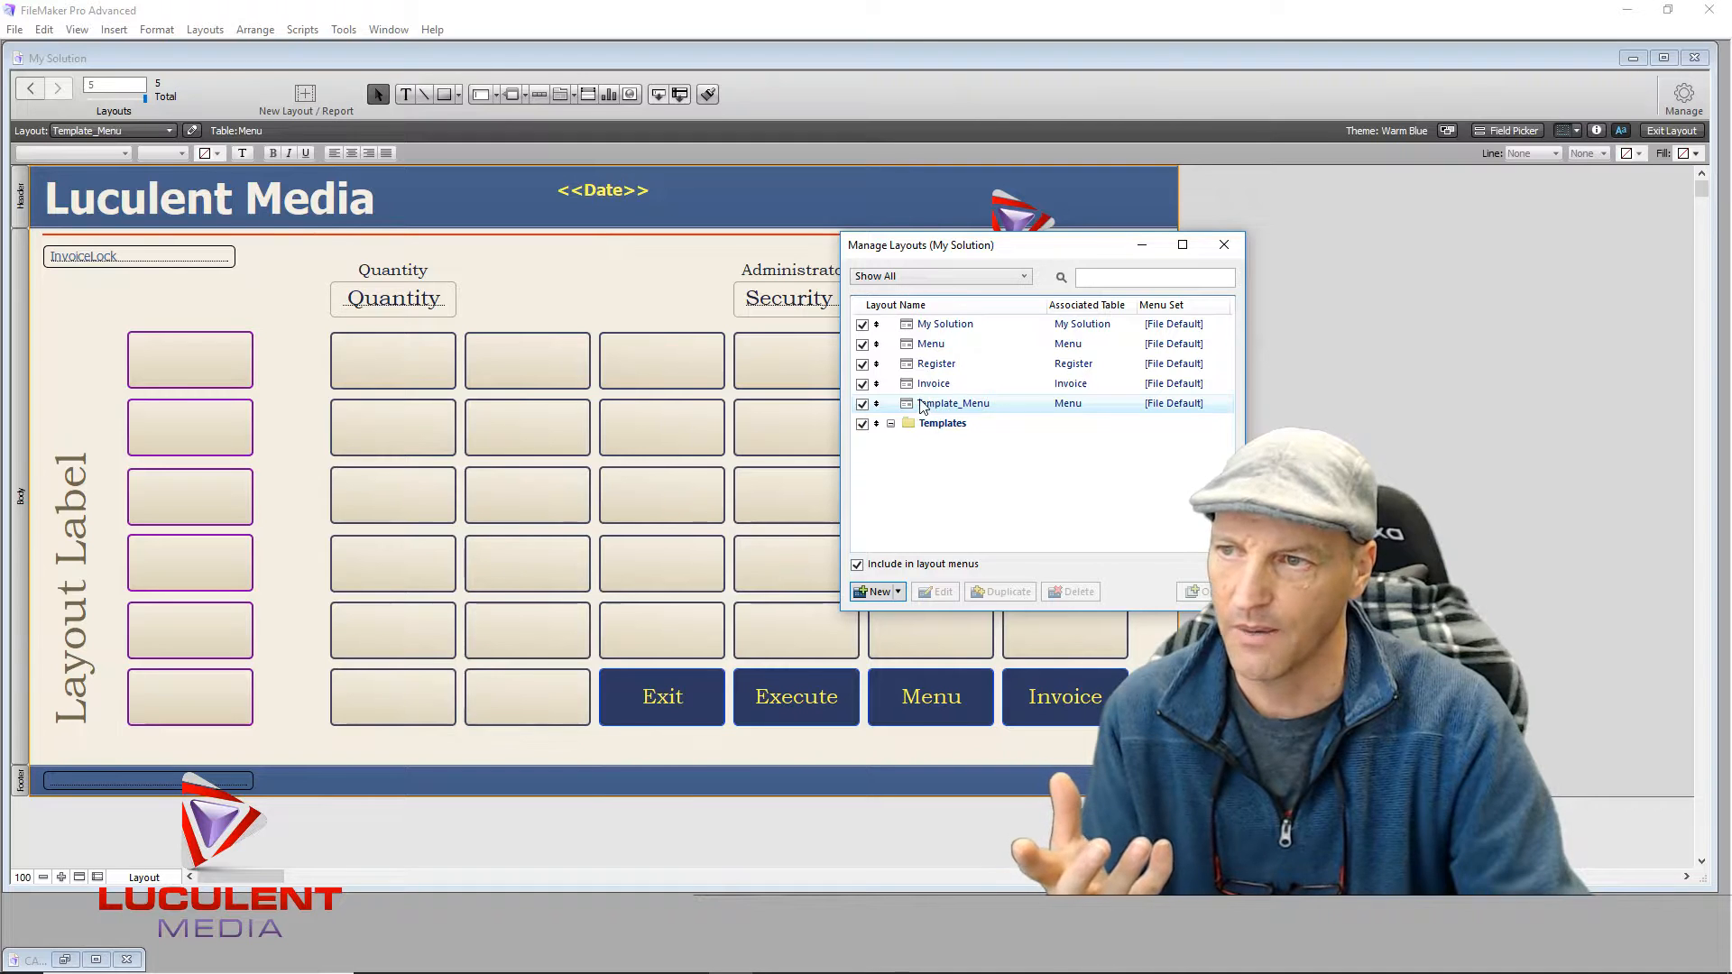
Step: Move the Template_Menu layout into the Templates folder
{"action": "left_click", "coordinate": [877, 403]}
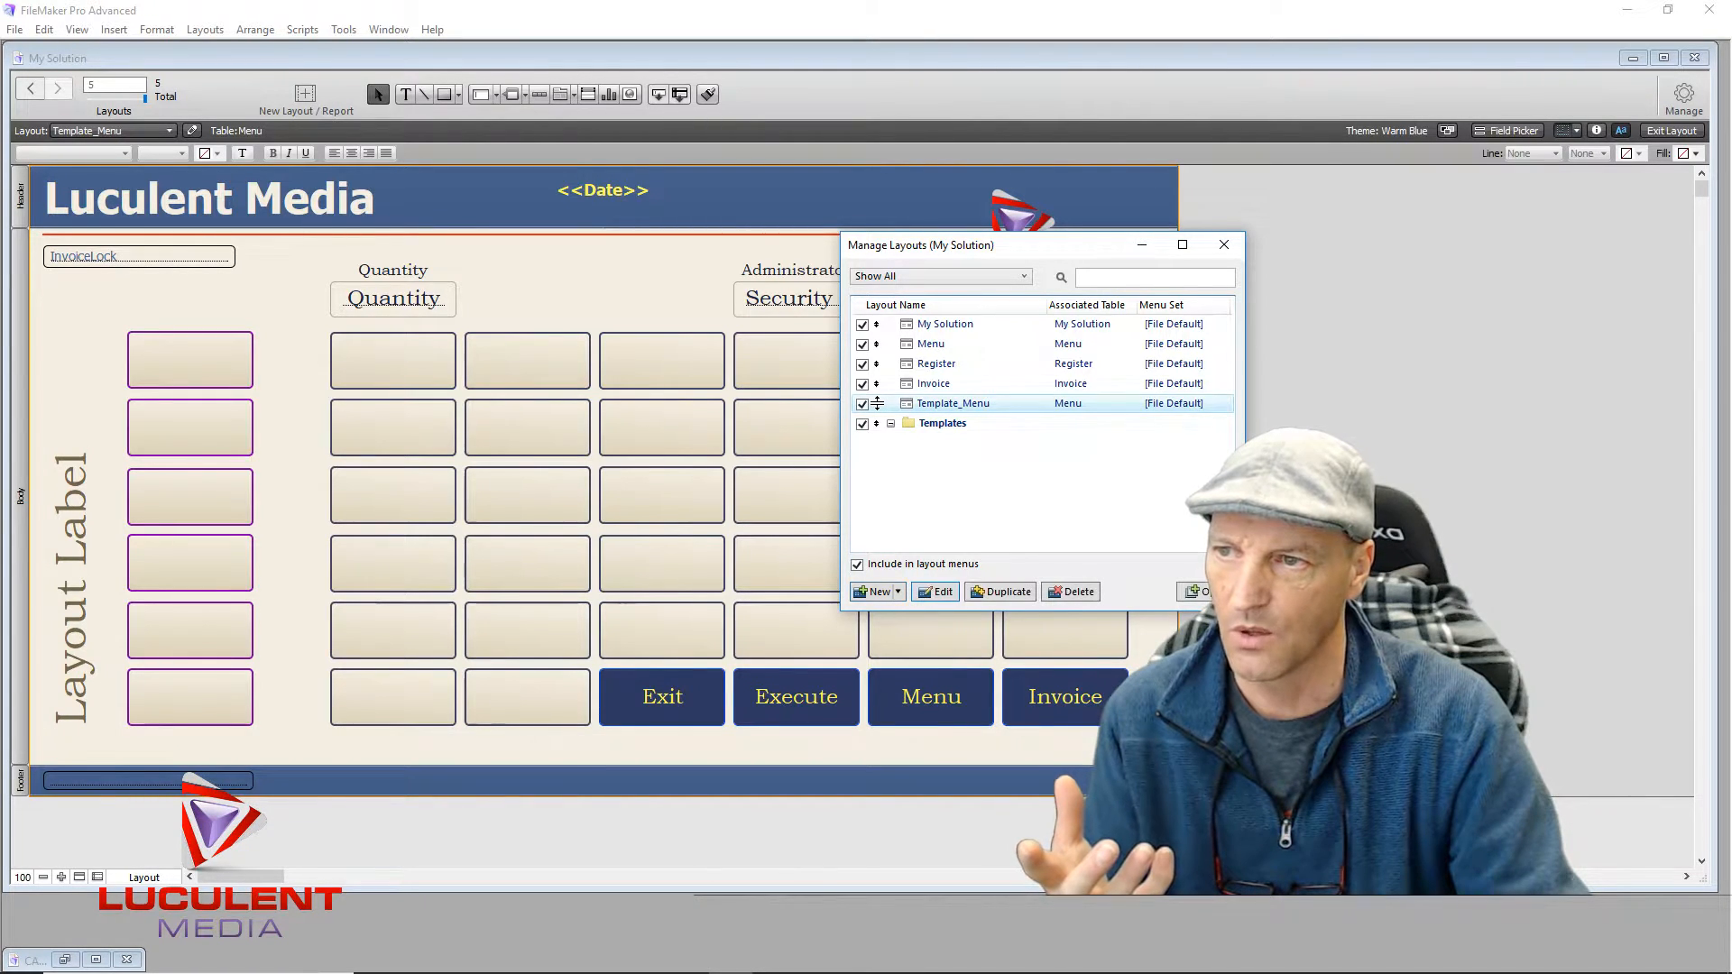
{"action": "left_click_drag", "start_coordinate": [876, 406], "coordinate": [882, 433]}
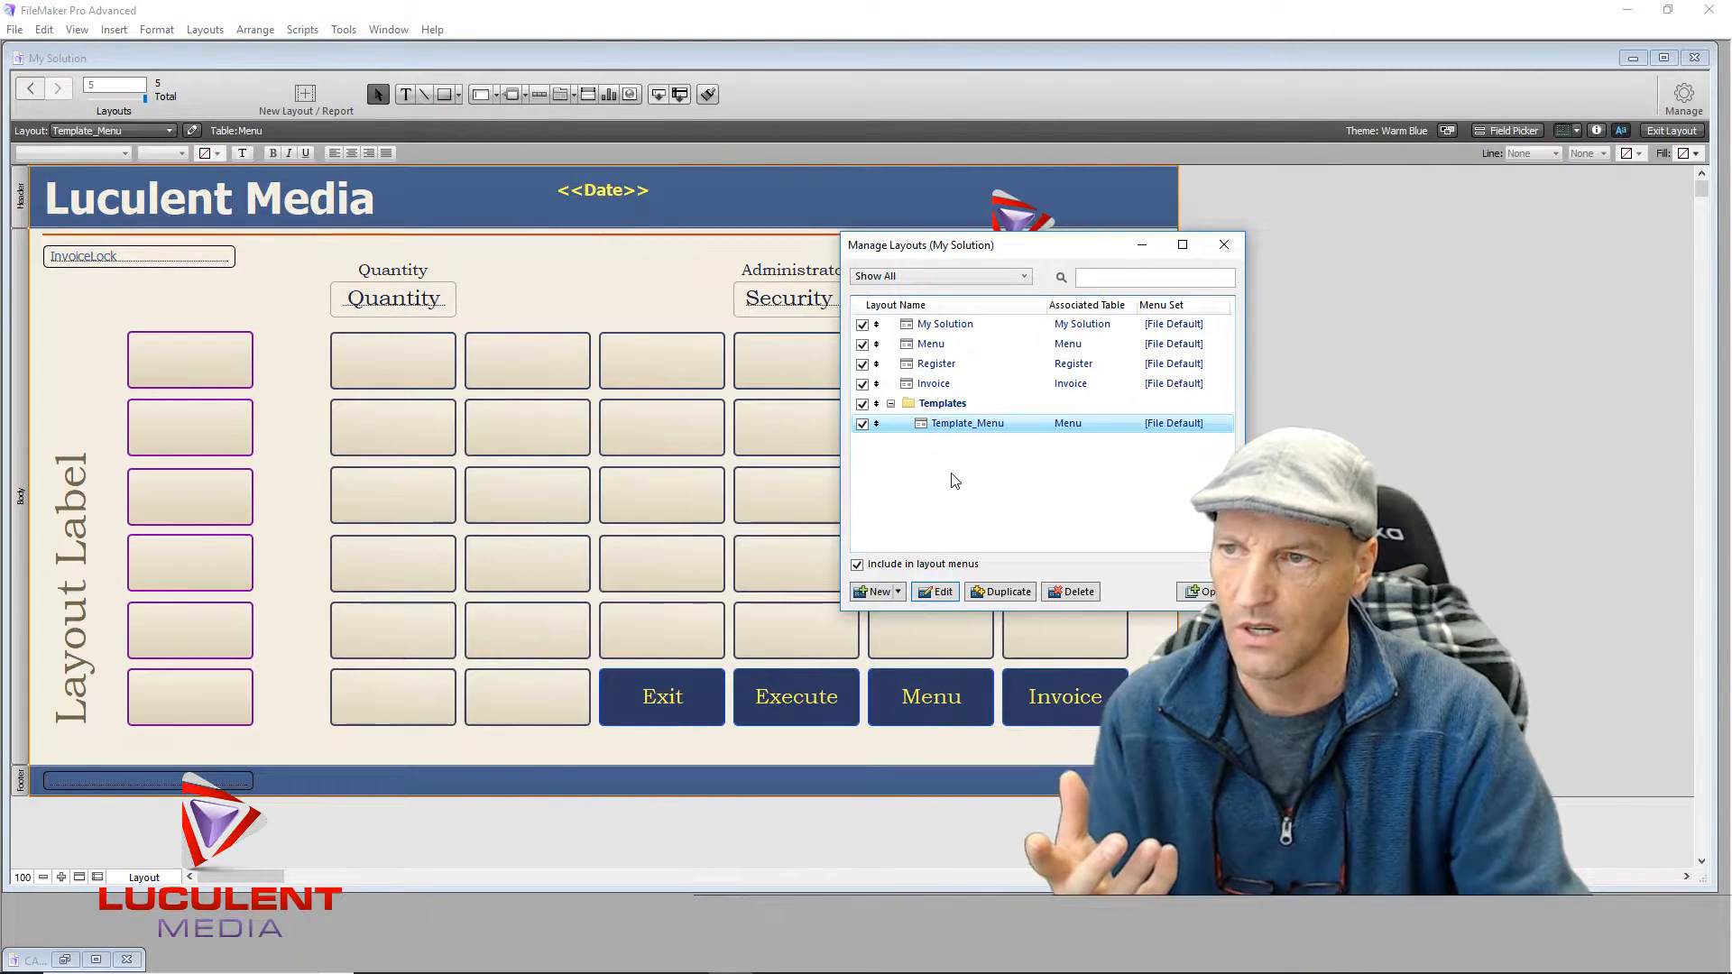
{"action": "left_click", "coordinate": [956, 481]}
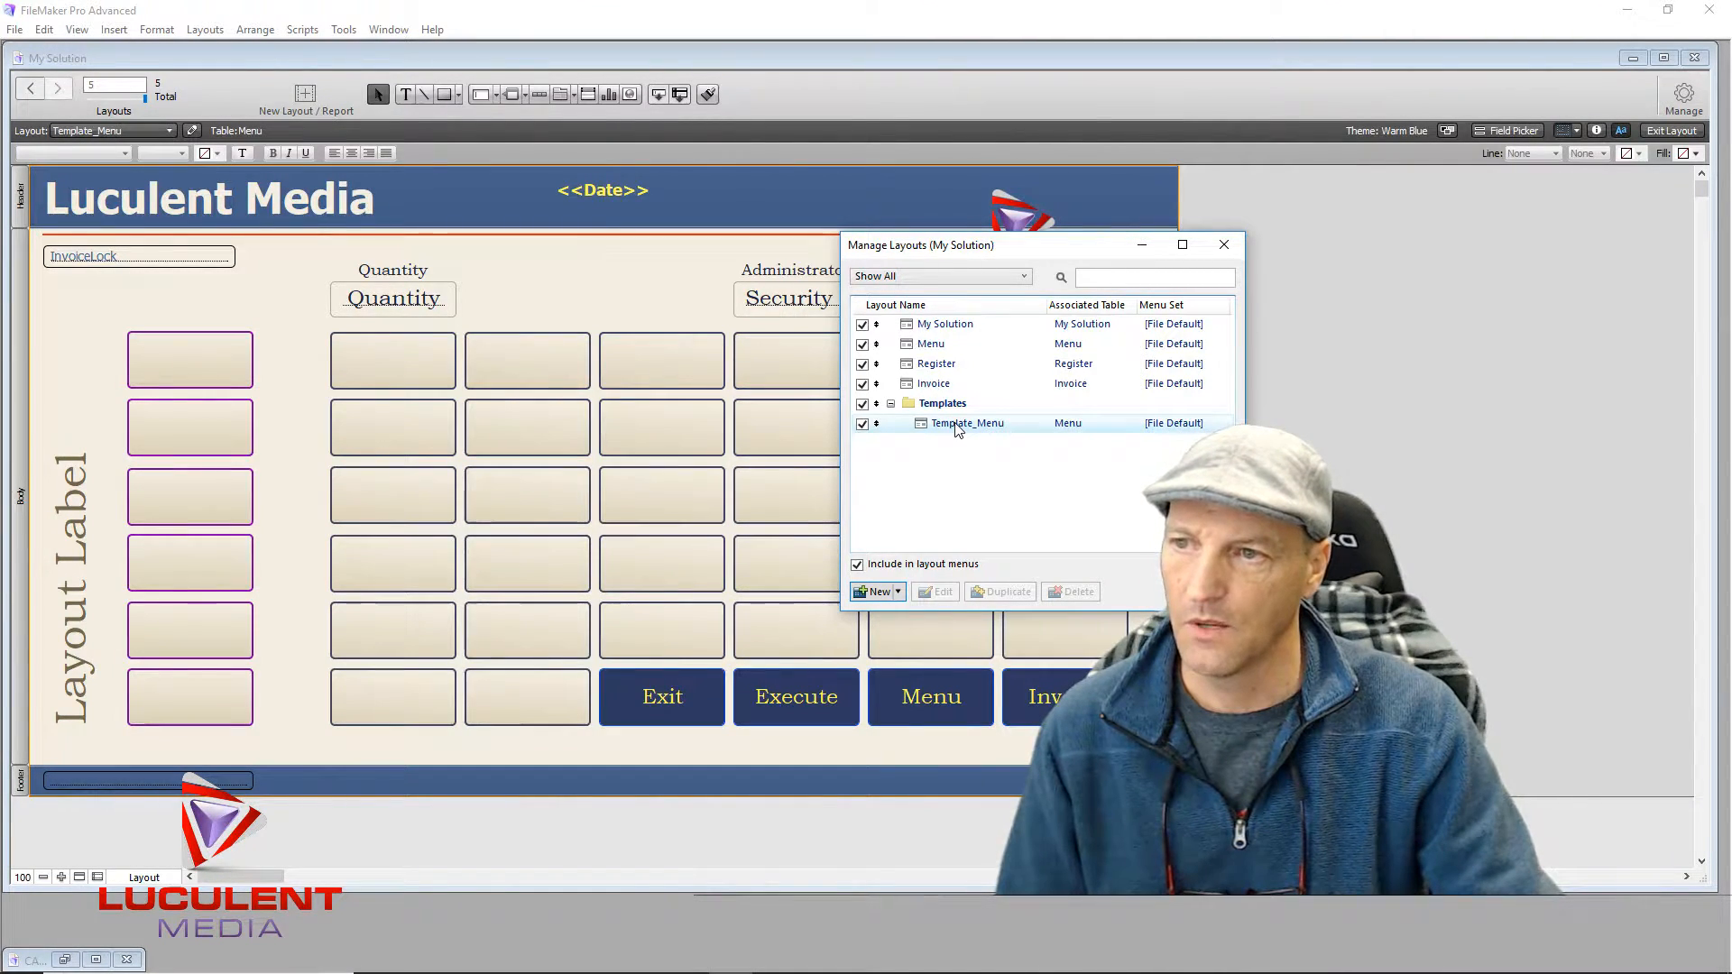
Step: Duplicate the Template_Menu layout within the Templates folder and rename the copy Template_Register
{"action": "left_click", "coordinate": [958, 430]}
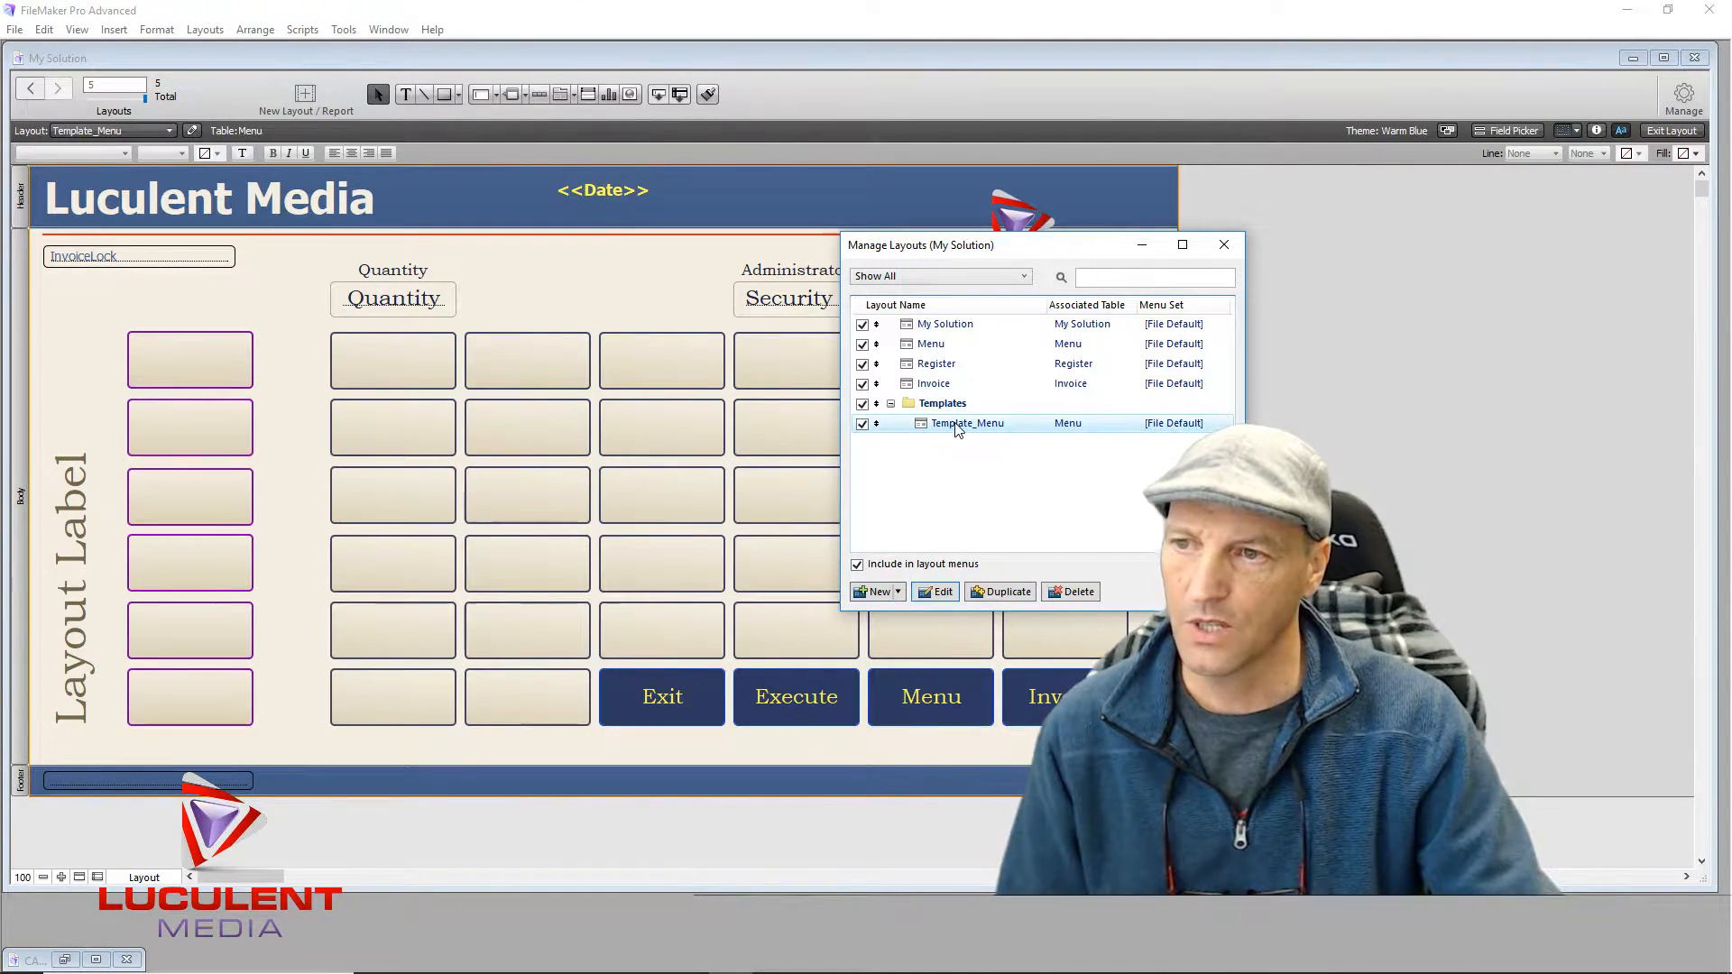
{"action": "left_click", "coordinate": [1027, 593]}
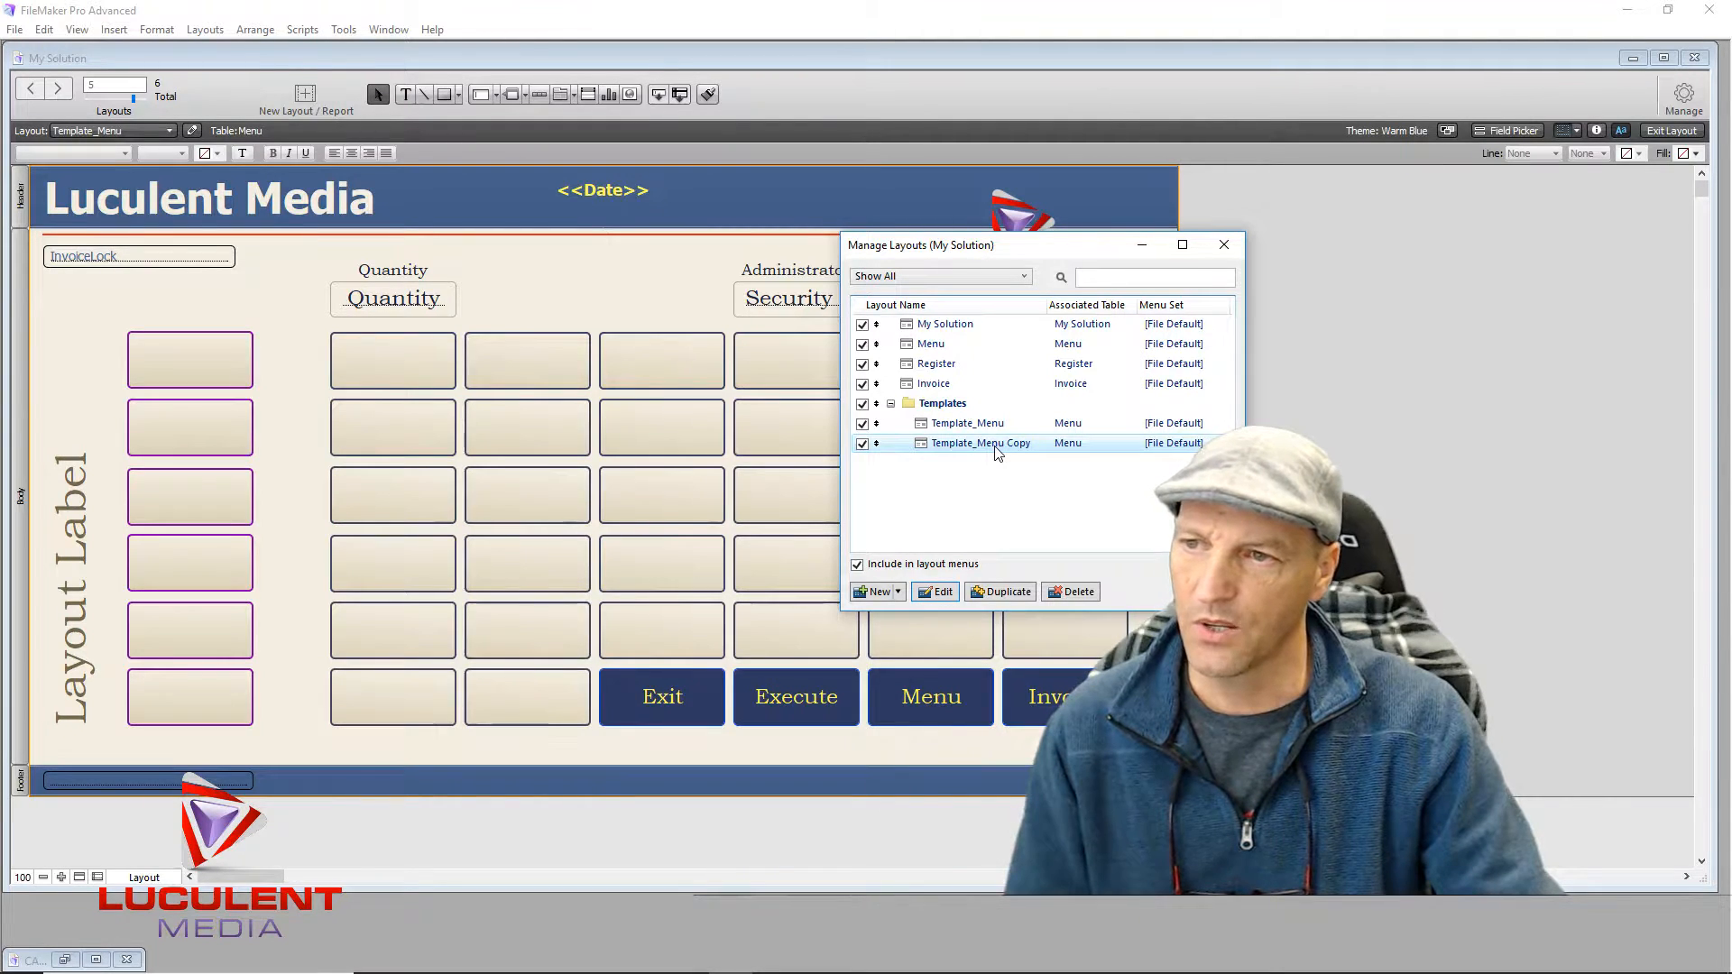
{"action": "left_click", "coordinate": [938, 592]}
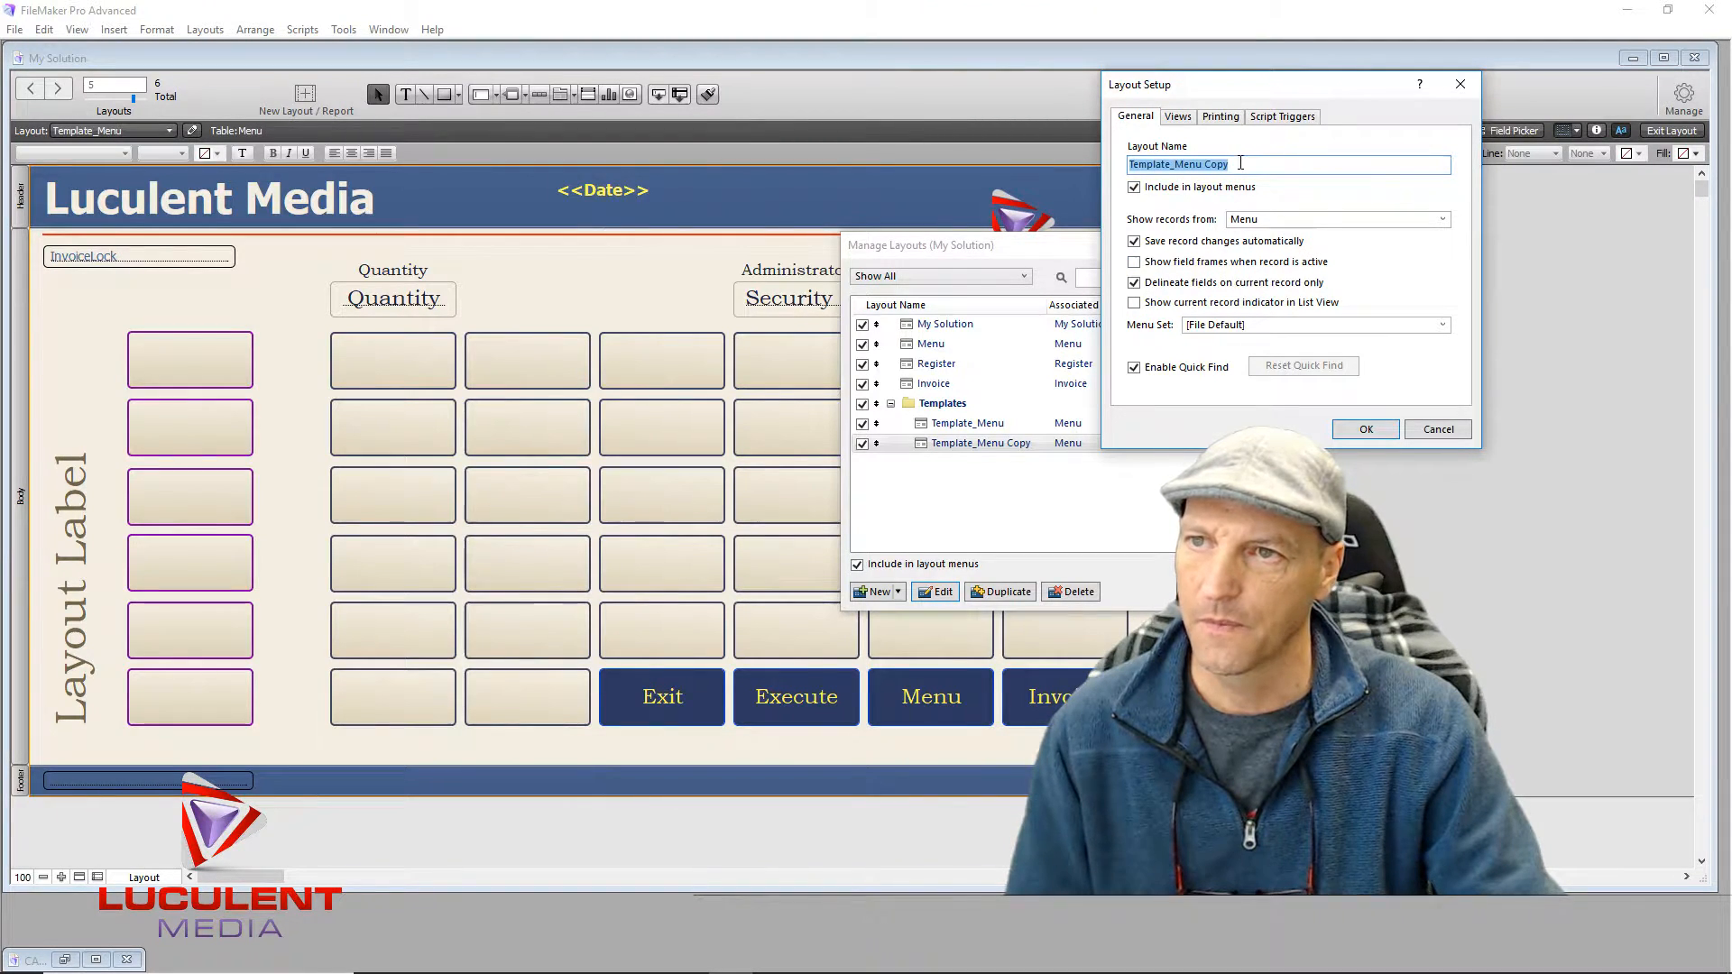
{"action": "left_click", "coordinate": [1241, 163]}
{"action": "left_click_drag", "start_coordinate": [1240, 163], "coordinate": [1143, 162]}
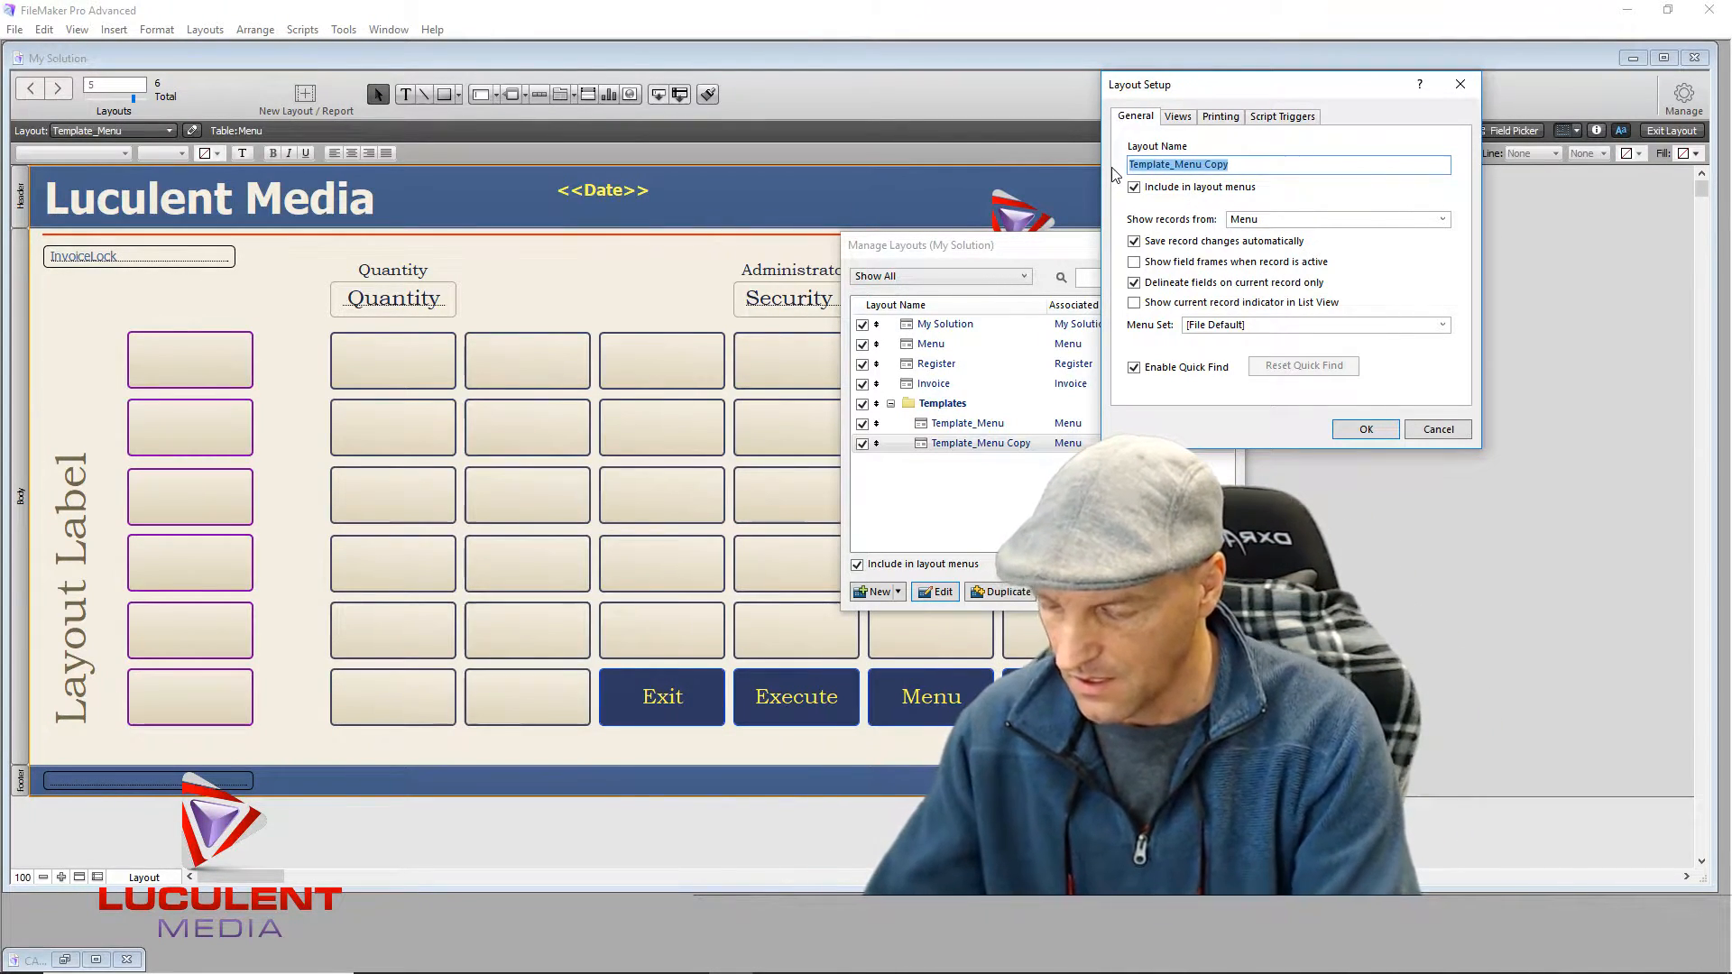
{"action": "type", "text": "R"}
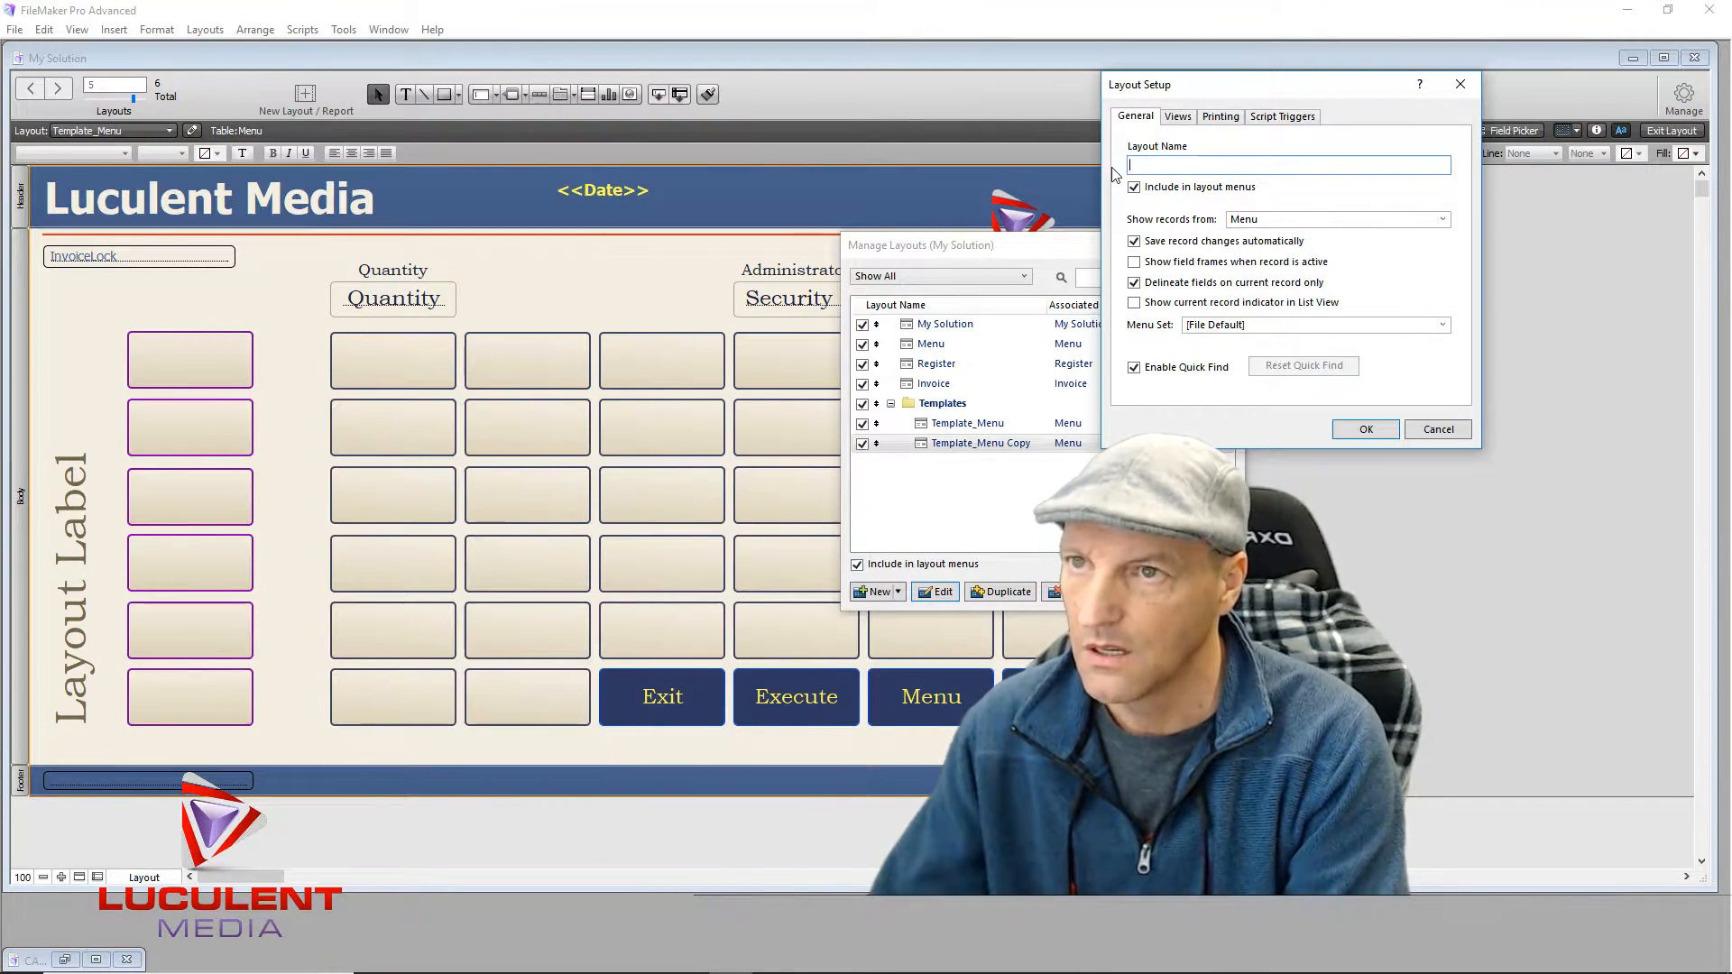
{"action": "type", "text": "emplate"}
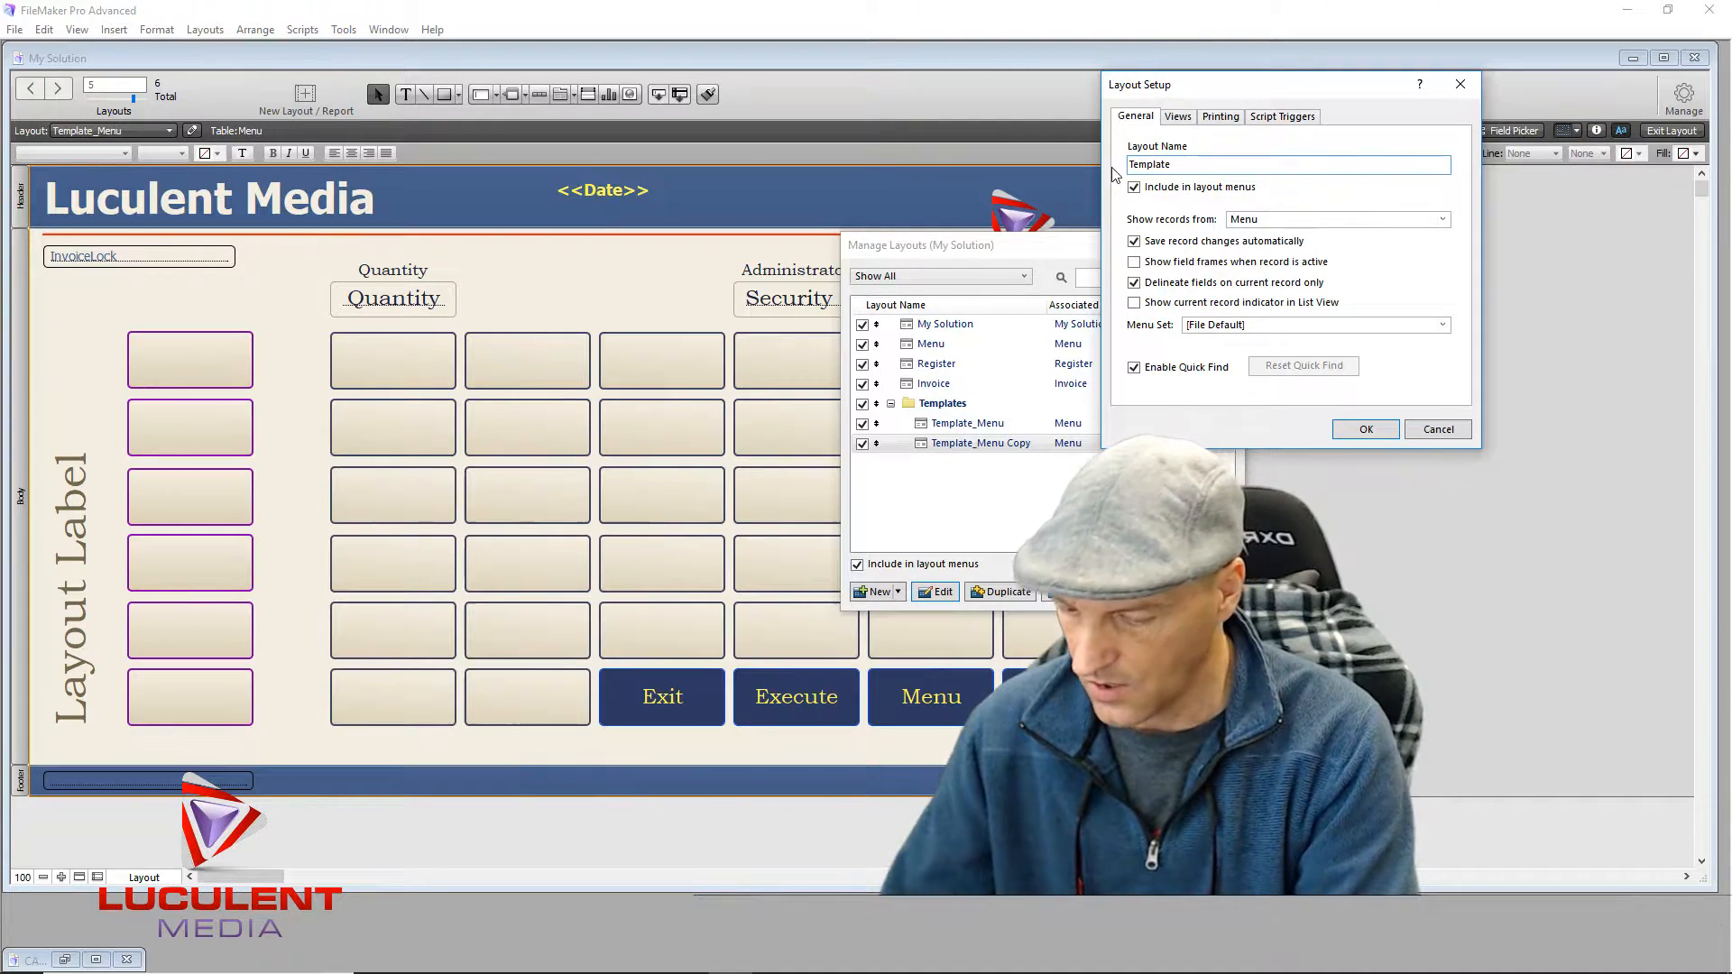
{"action": "type", "text": "_"}
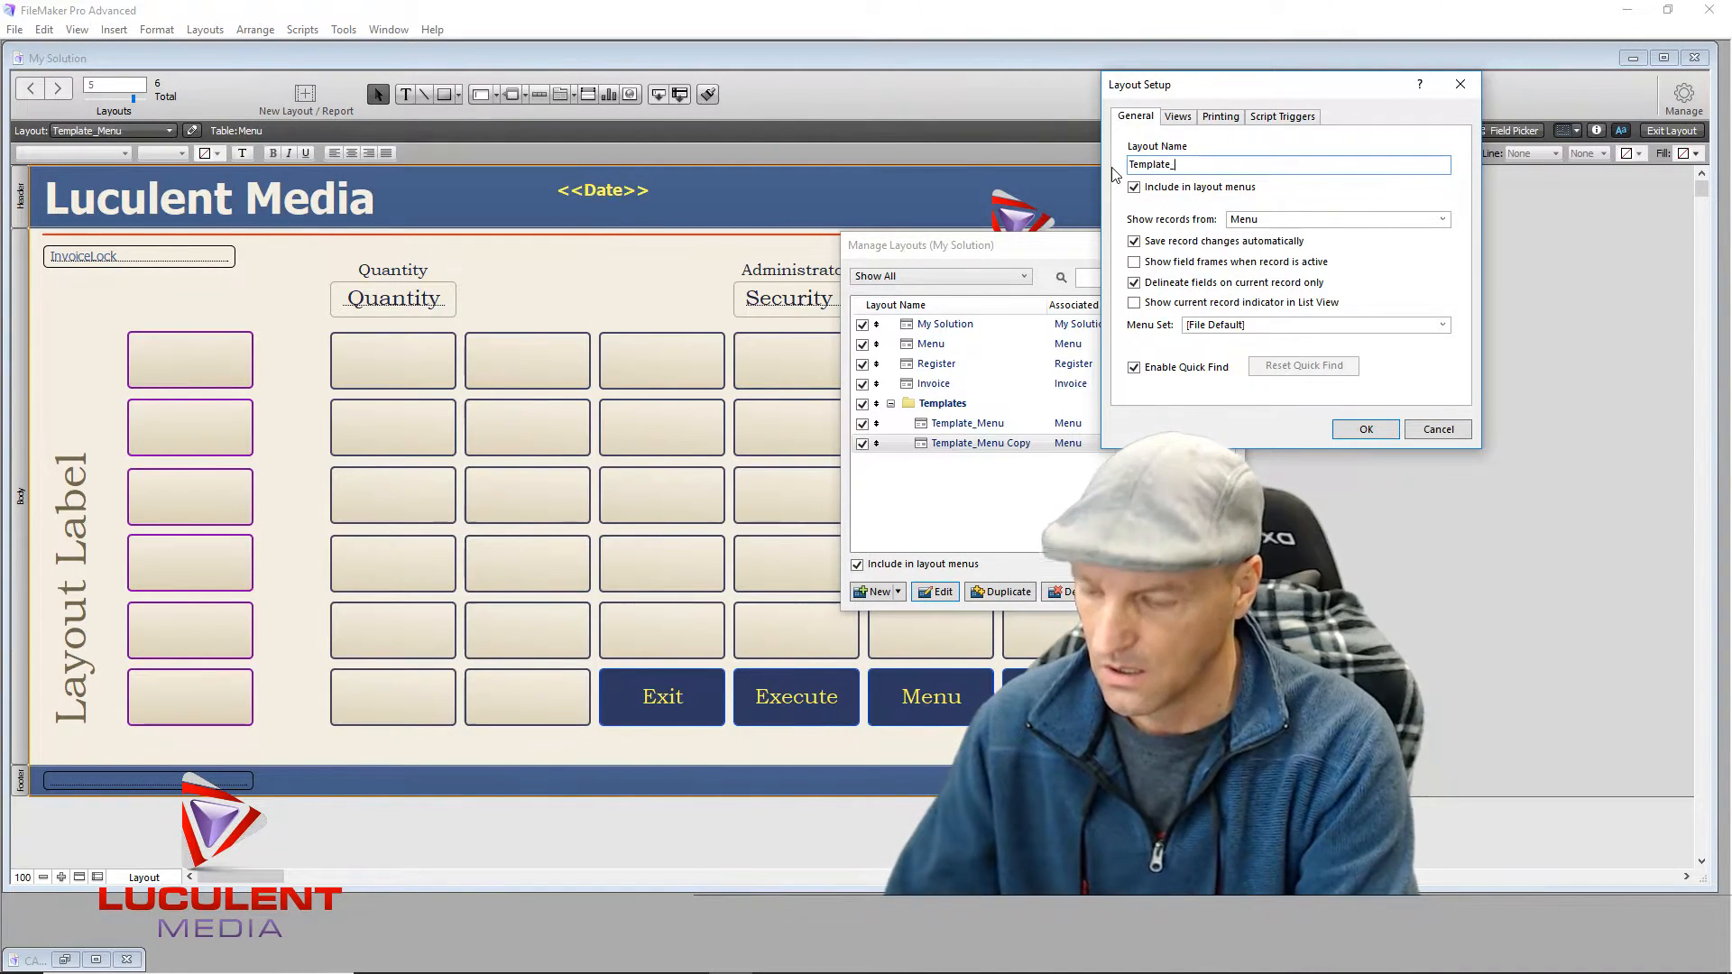
{"action": "type", "text": "Register"}
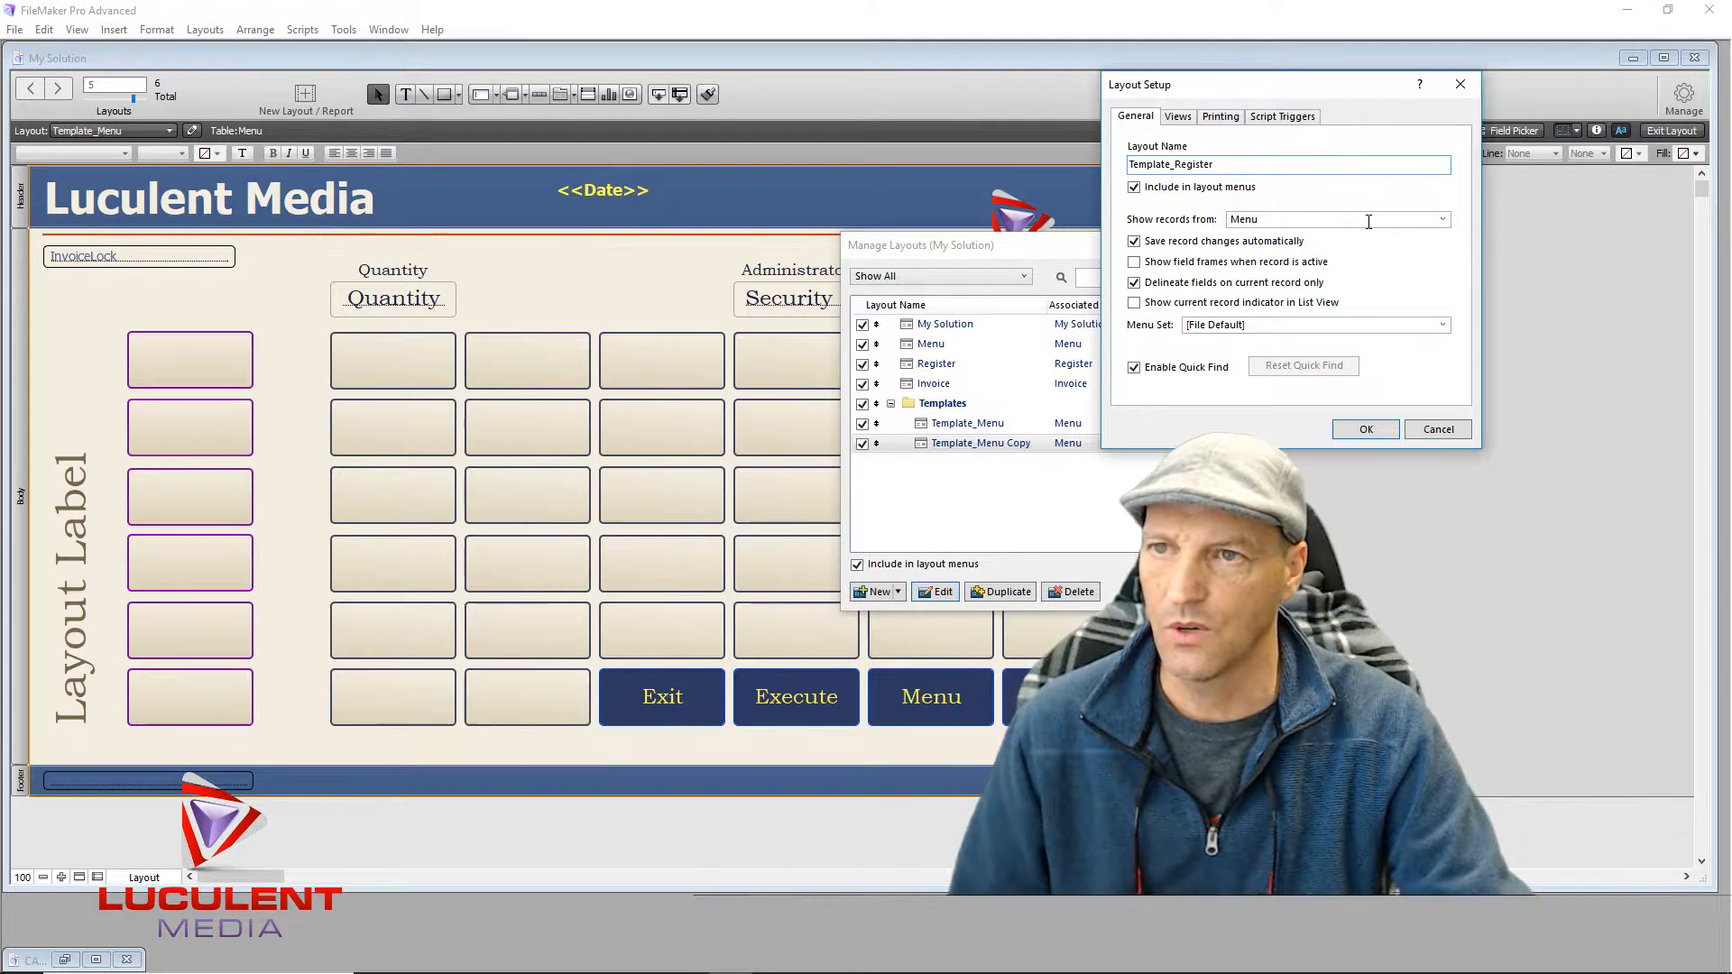
Step: Set Template_Register to show records from the Register table, save the setup and close layout management
{"action": "left_click", "coordinate": [1444, 220]}
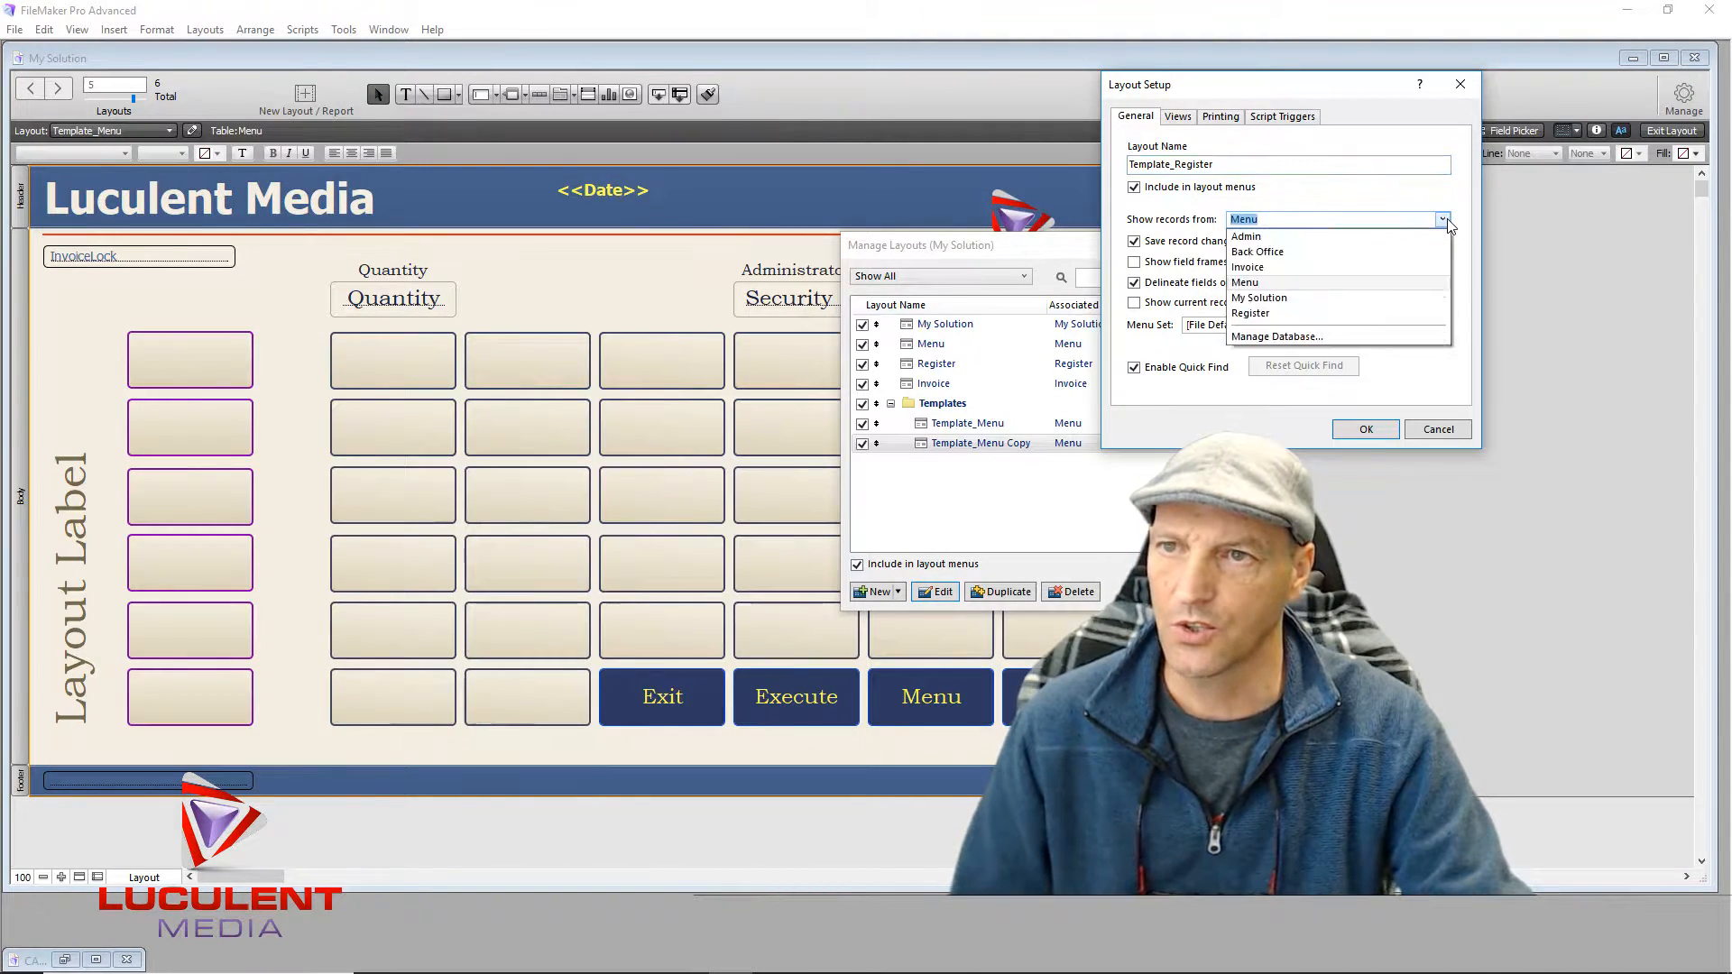
{"action": "left_click", "coordinate": [1284, 314]}
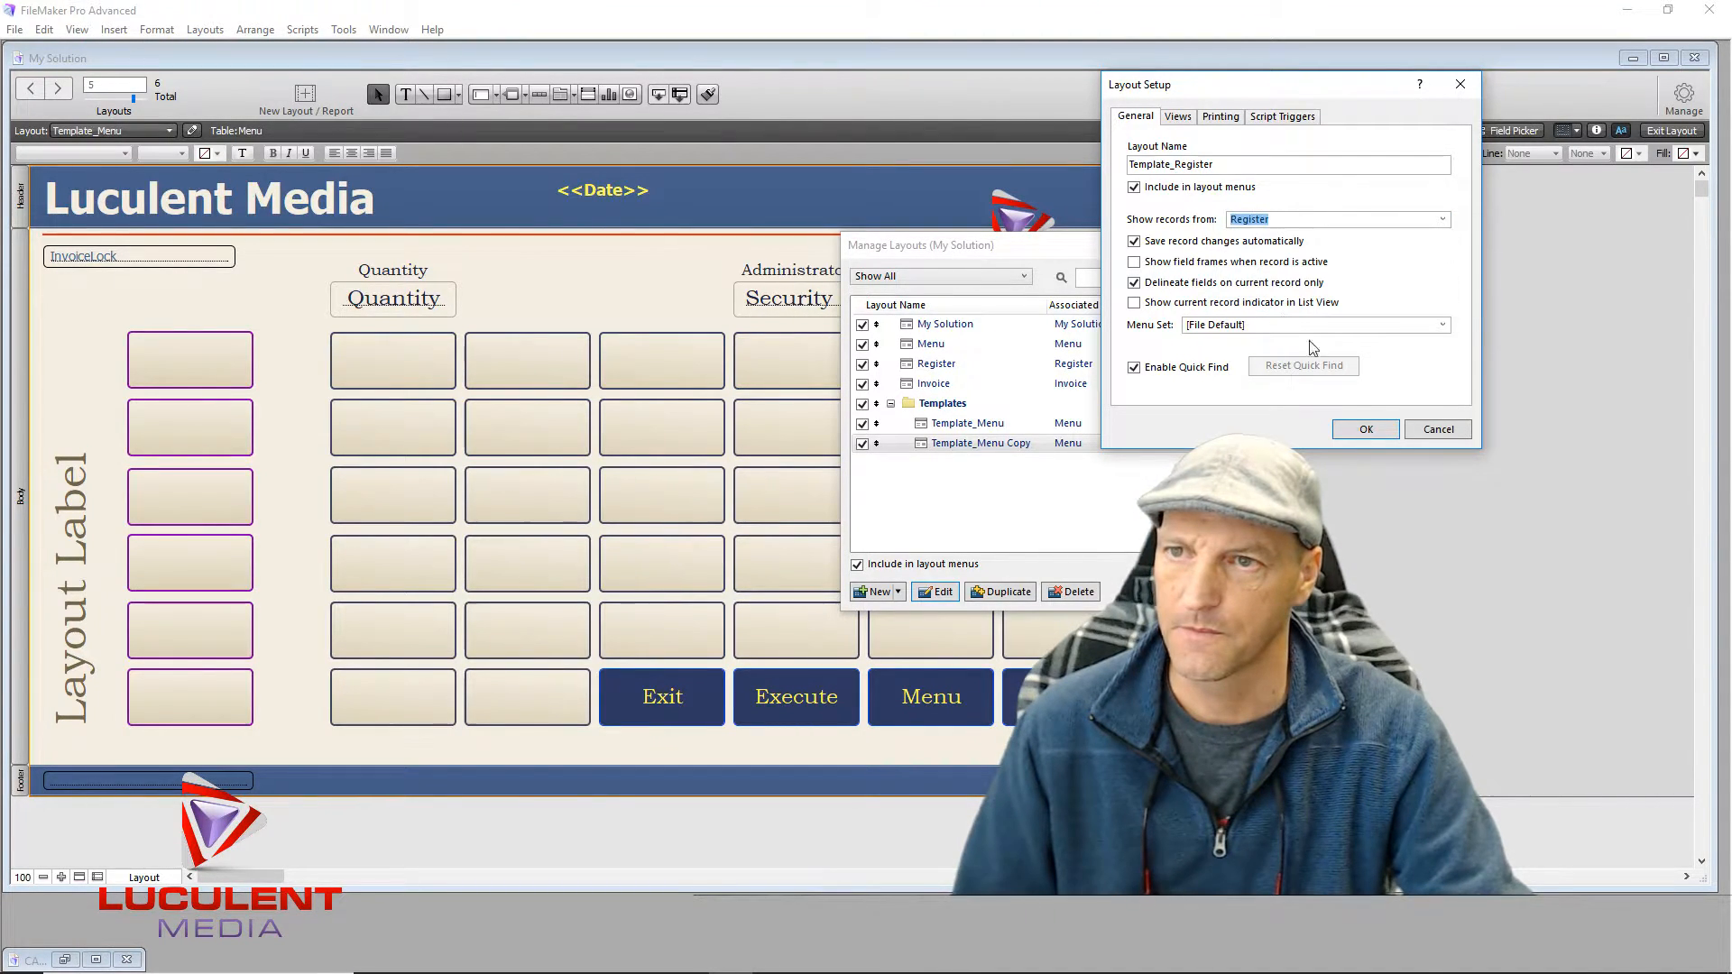
{"action": "left_click", "coordinate": [1365, 429]}
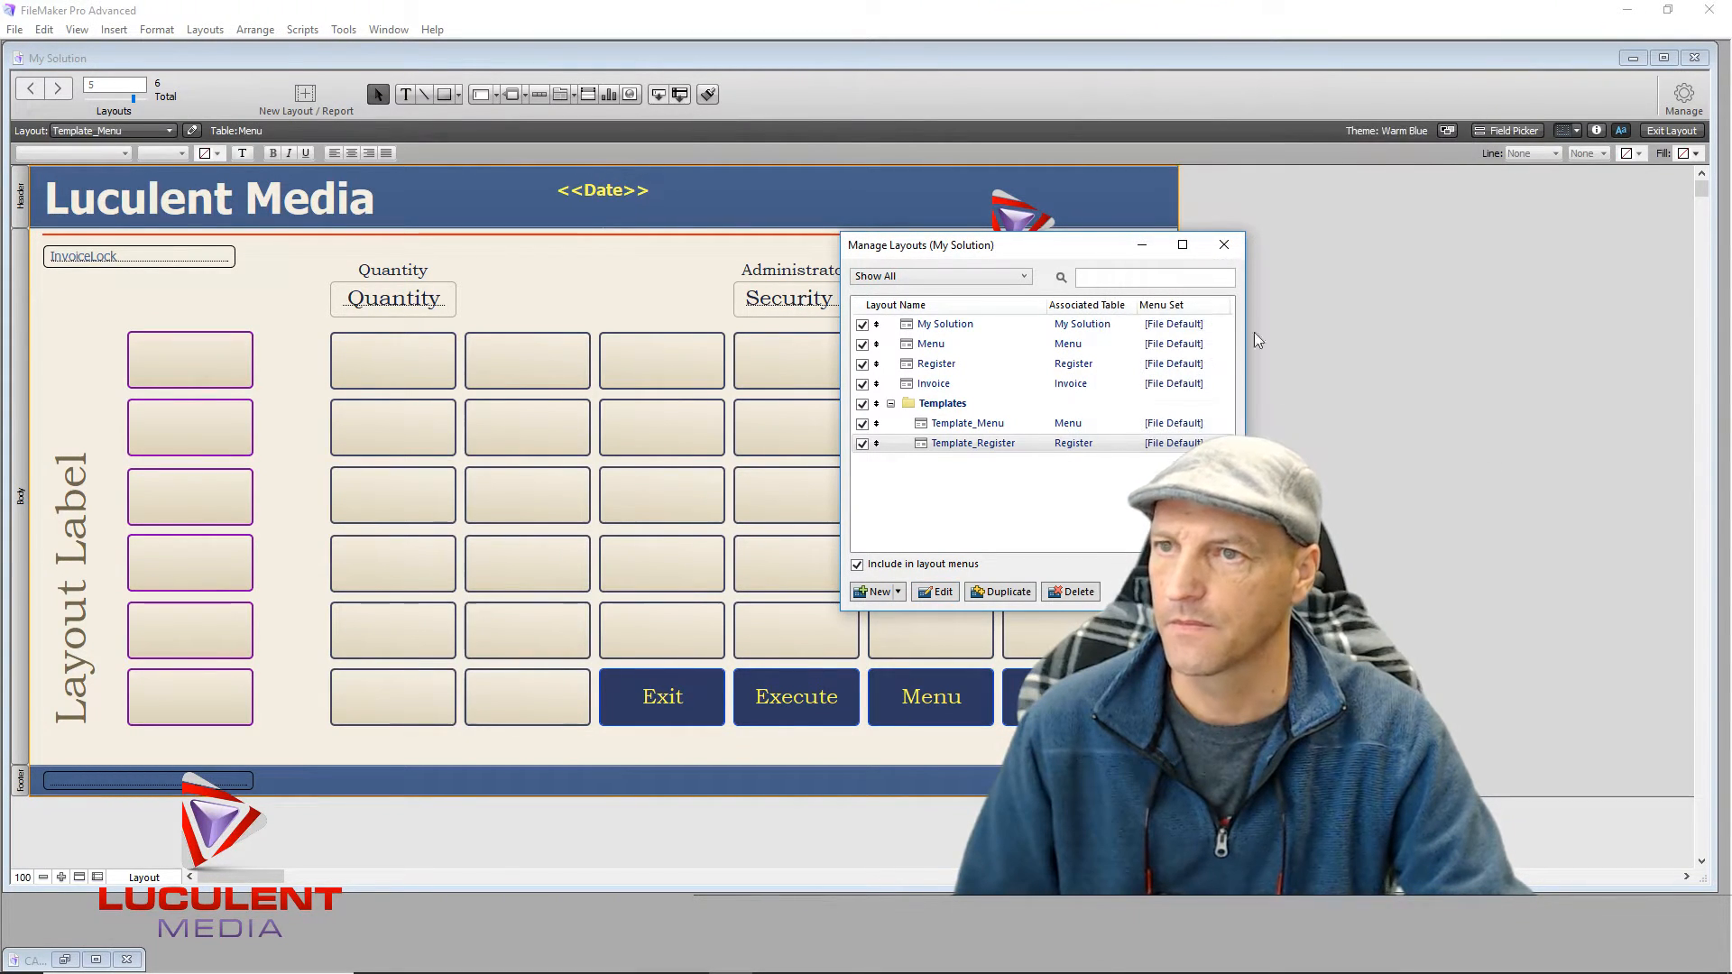
{"action": "left_click", "coordinate": [1224, 245]}
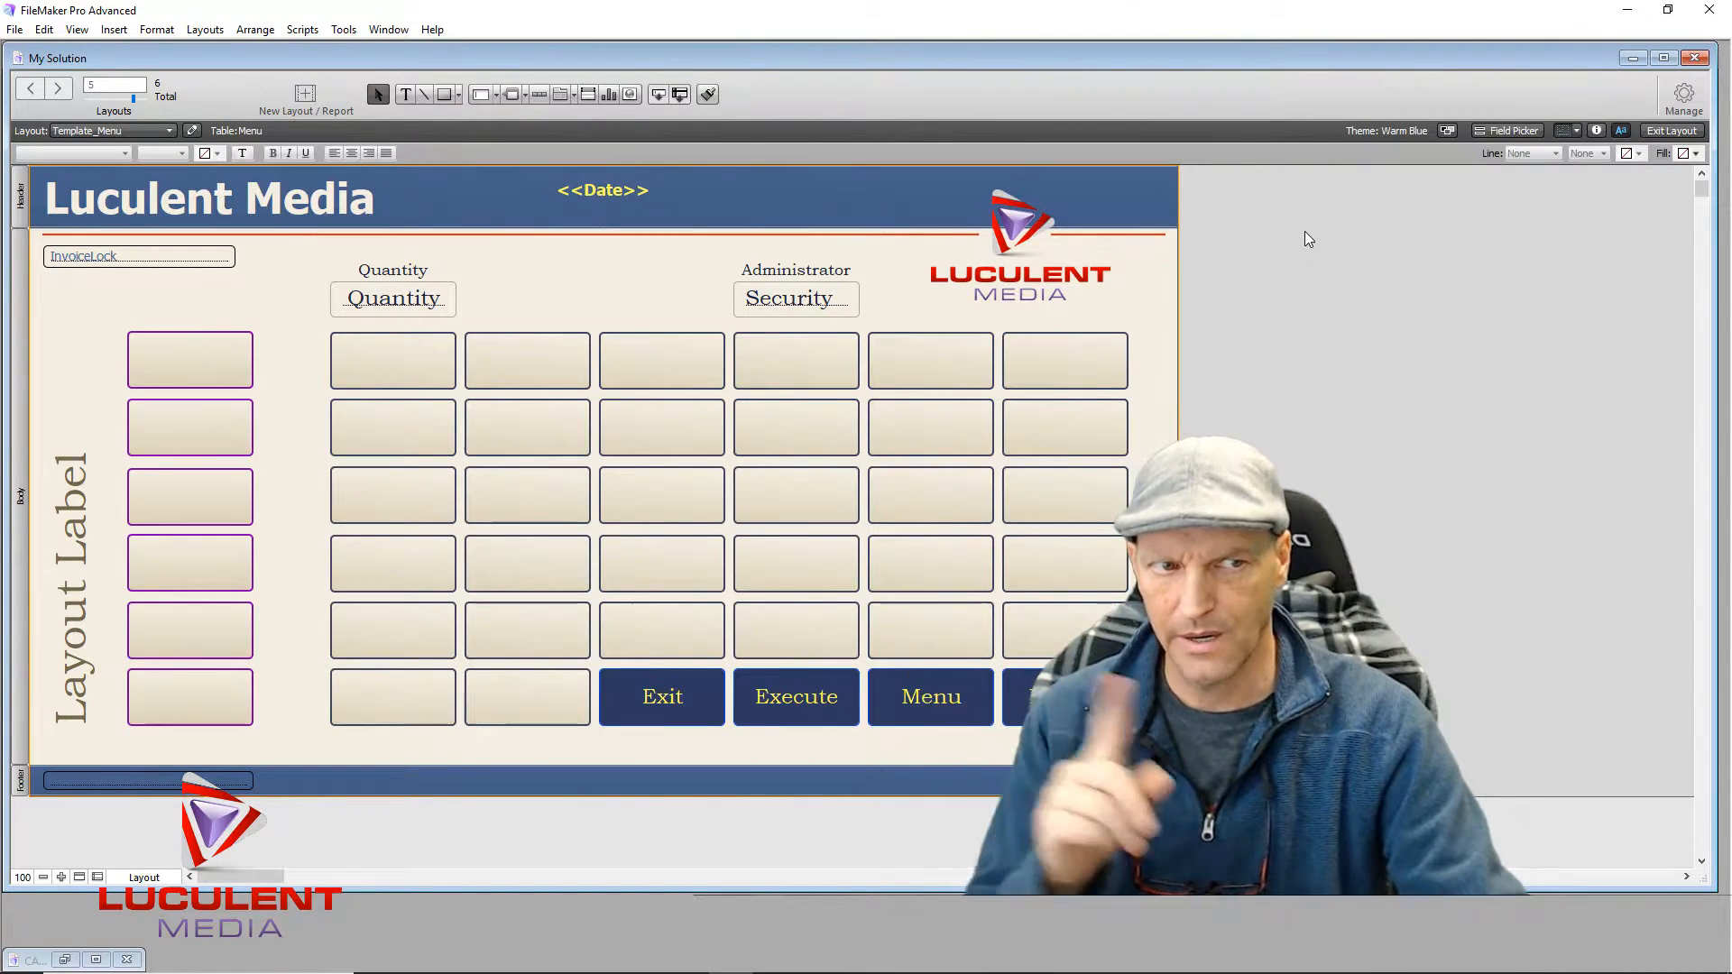
Step: Switch to the Template_Register layout in the Templates folder
{"action": "left_click", "coordinate": [170, 133]}
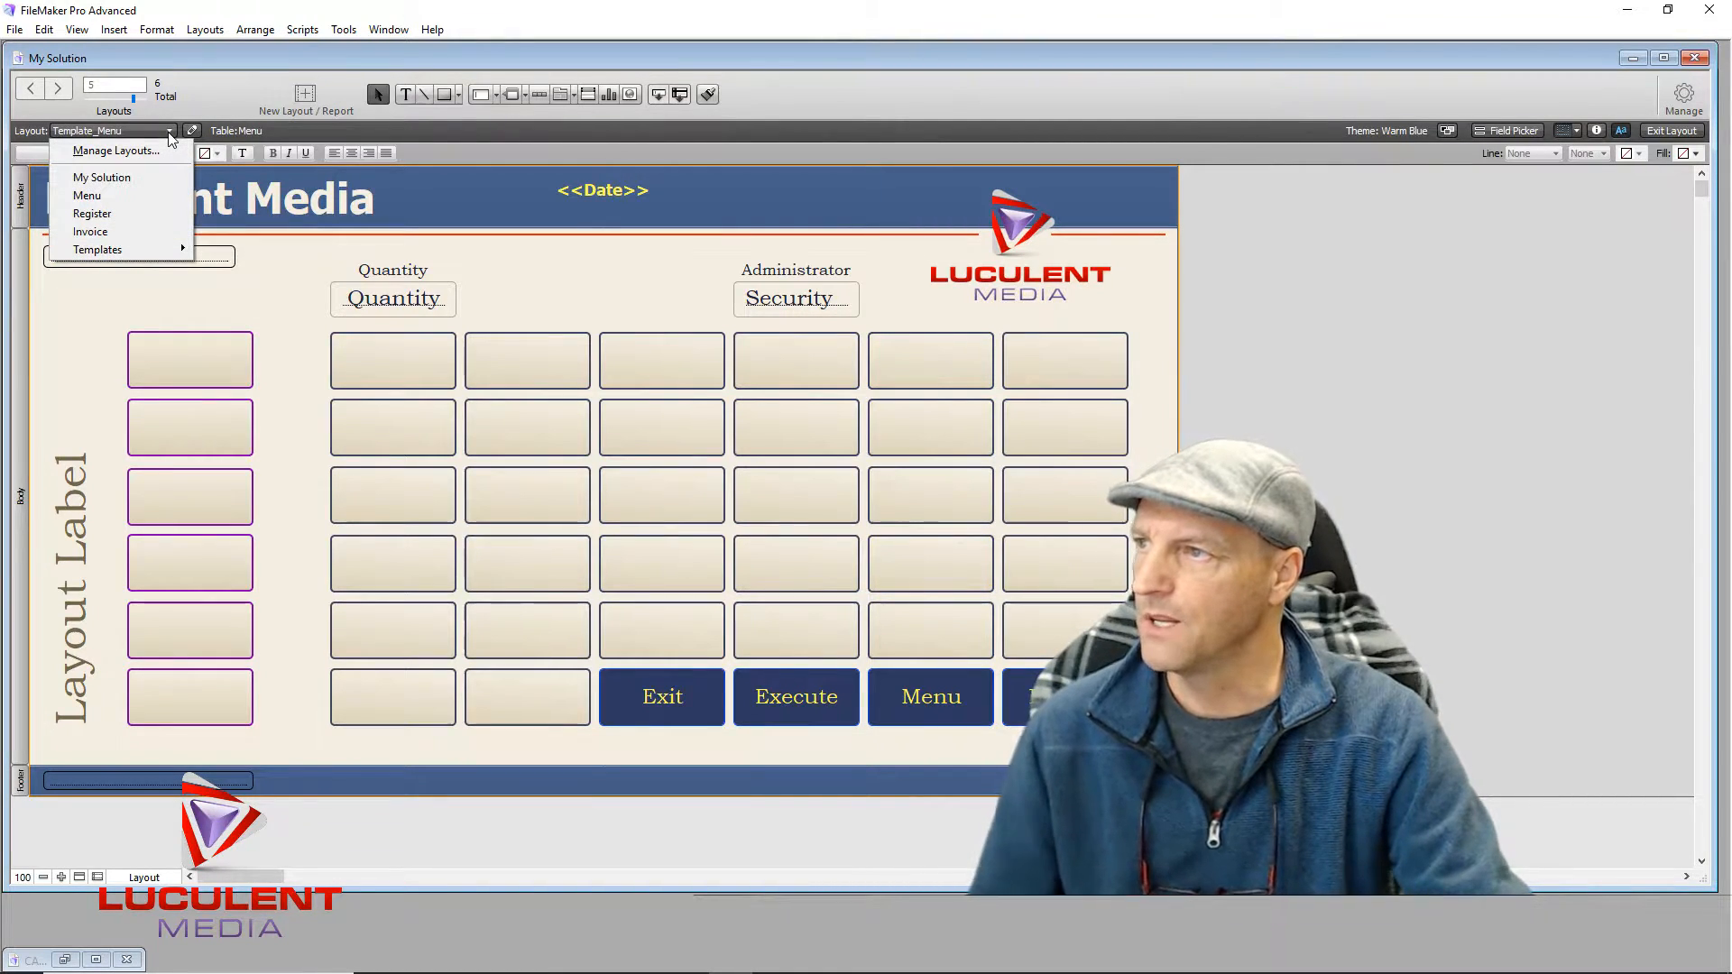
{"action": "mouse_move", "coordinate": [172, 249]}
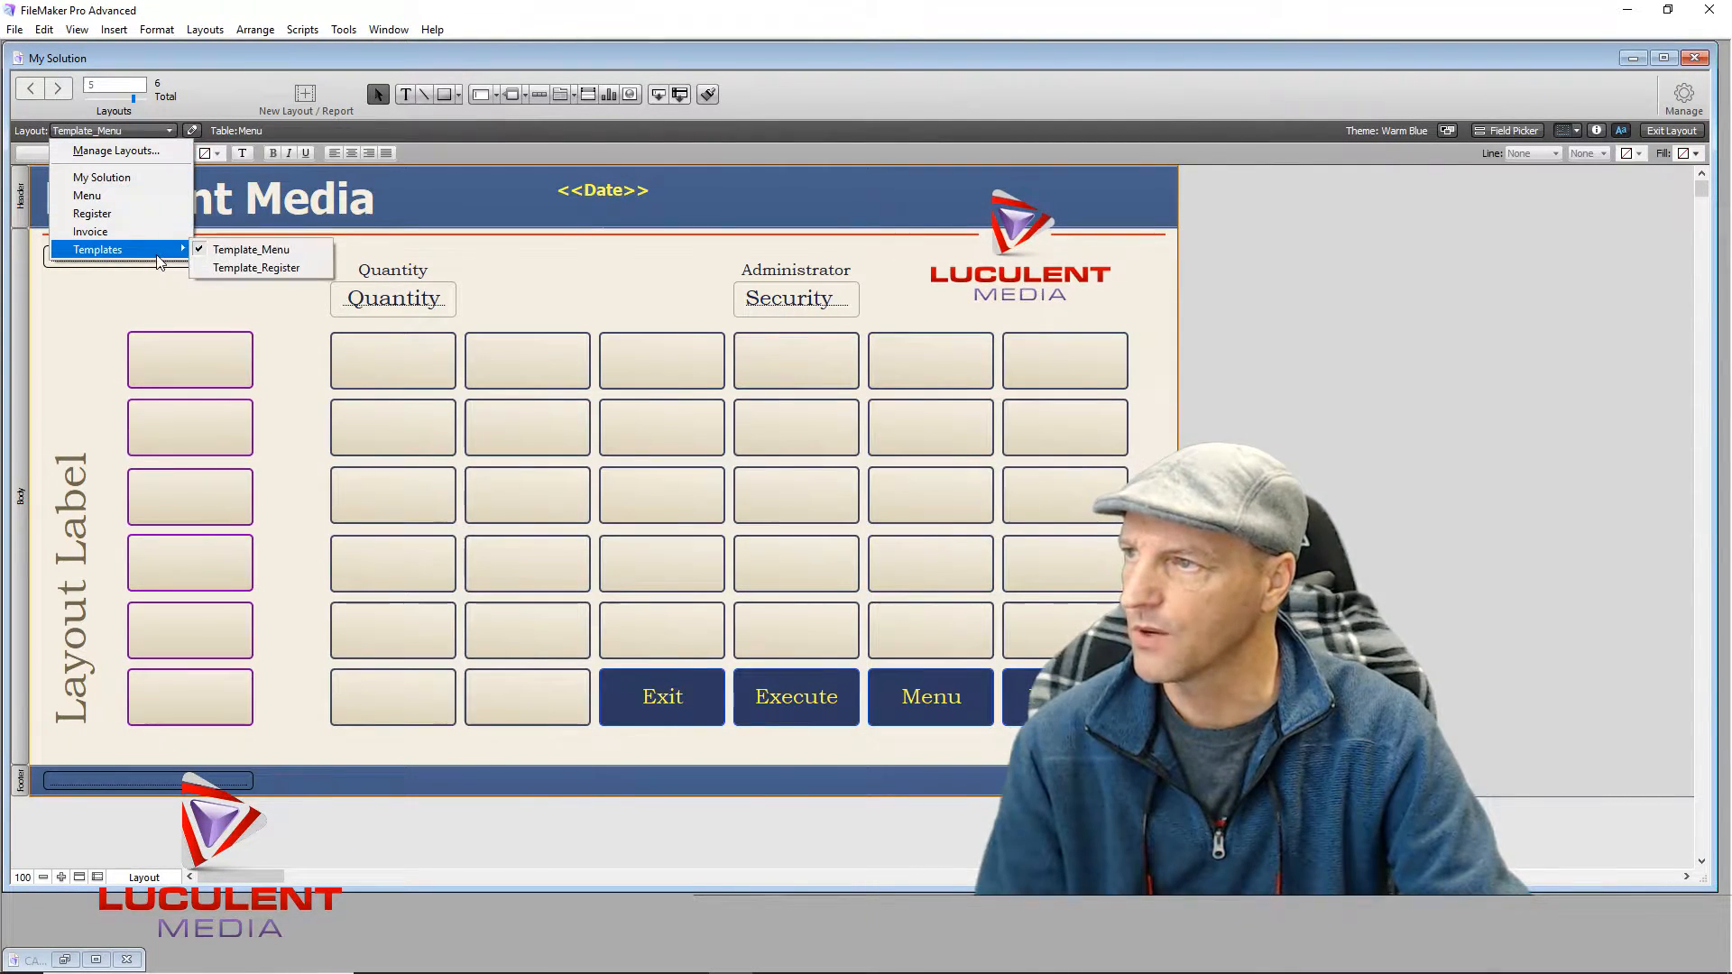
{"action": "left_click", "coordinate": [268, 268]}
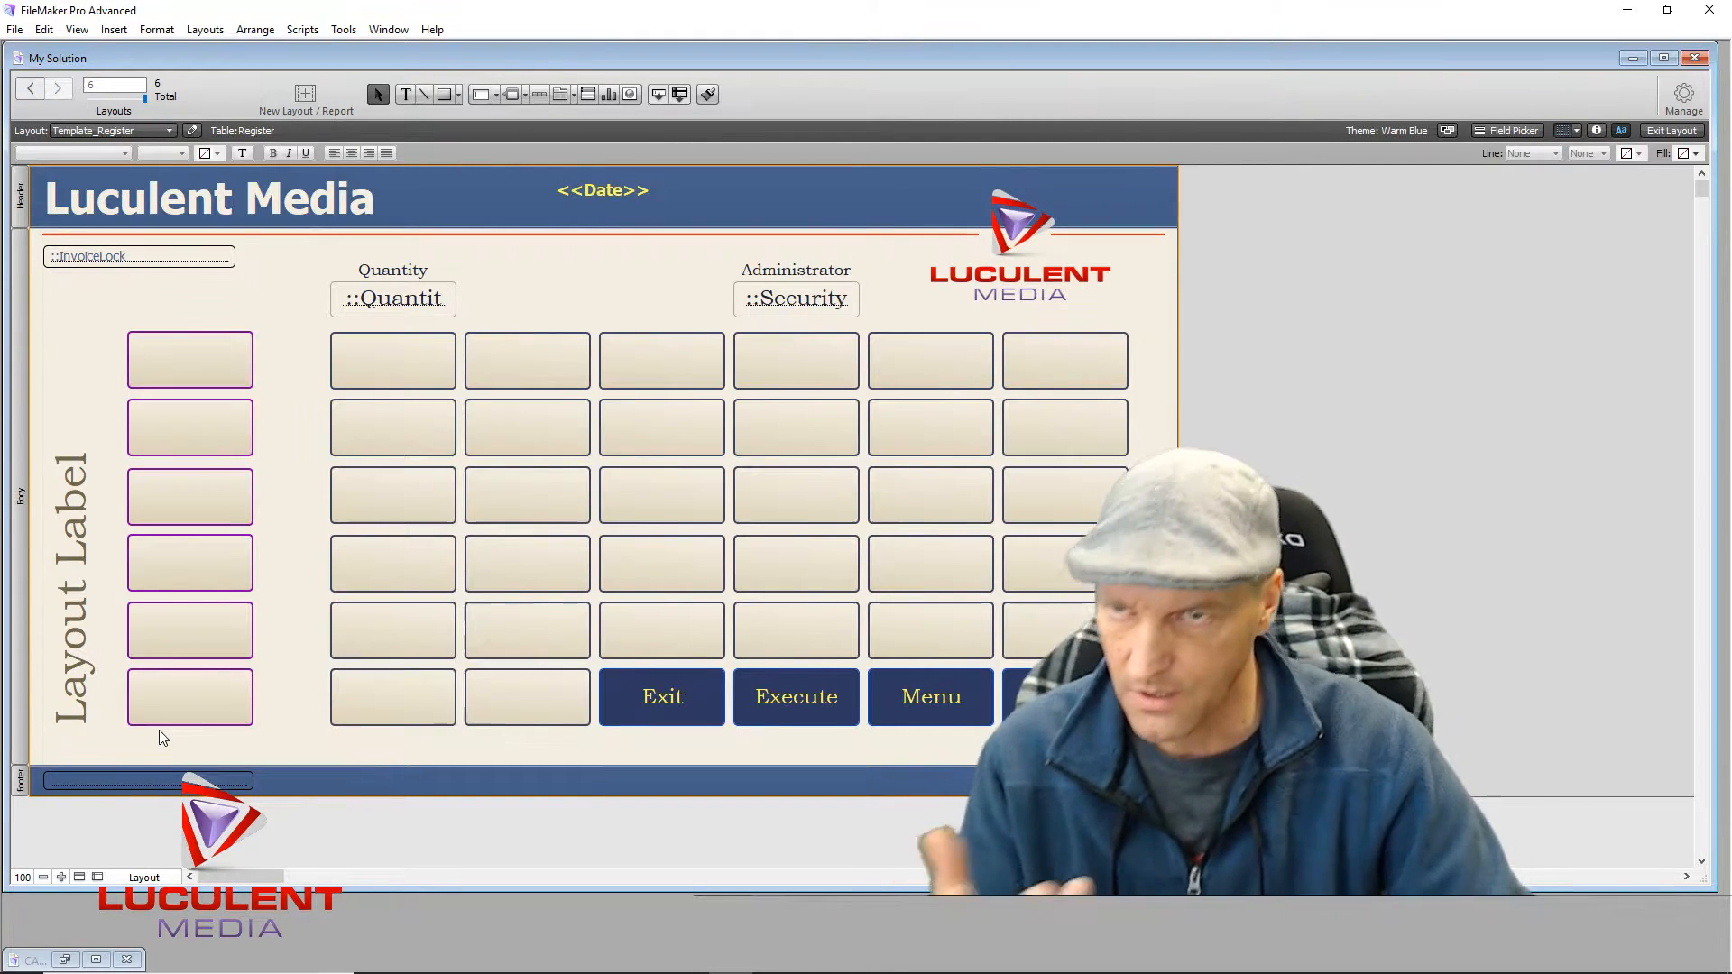
Step: Open database management and create a field named Date of type Date in the Register table
{"action": "left_click", "coordinate": [1683, 95]}
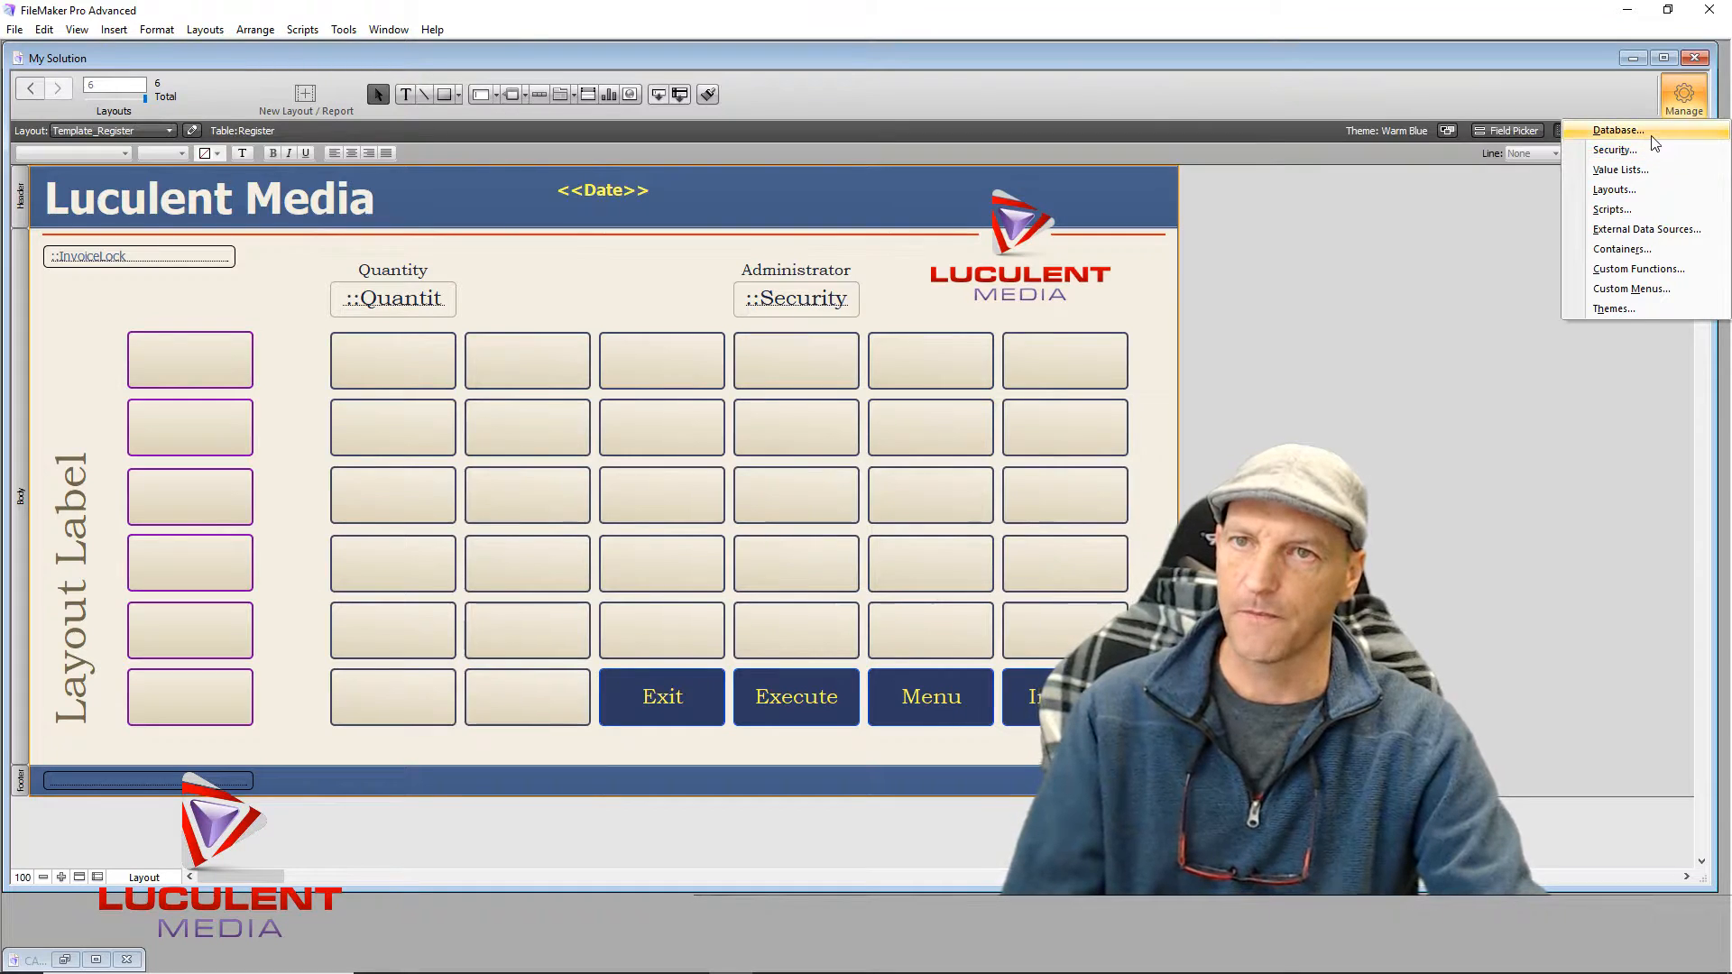
{"action": "left_click", "coordinate": [1654, 136]}
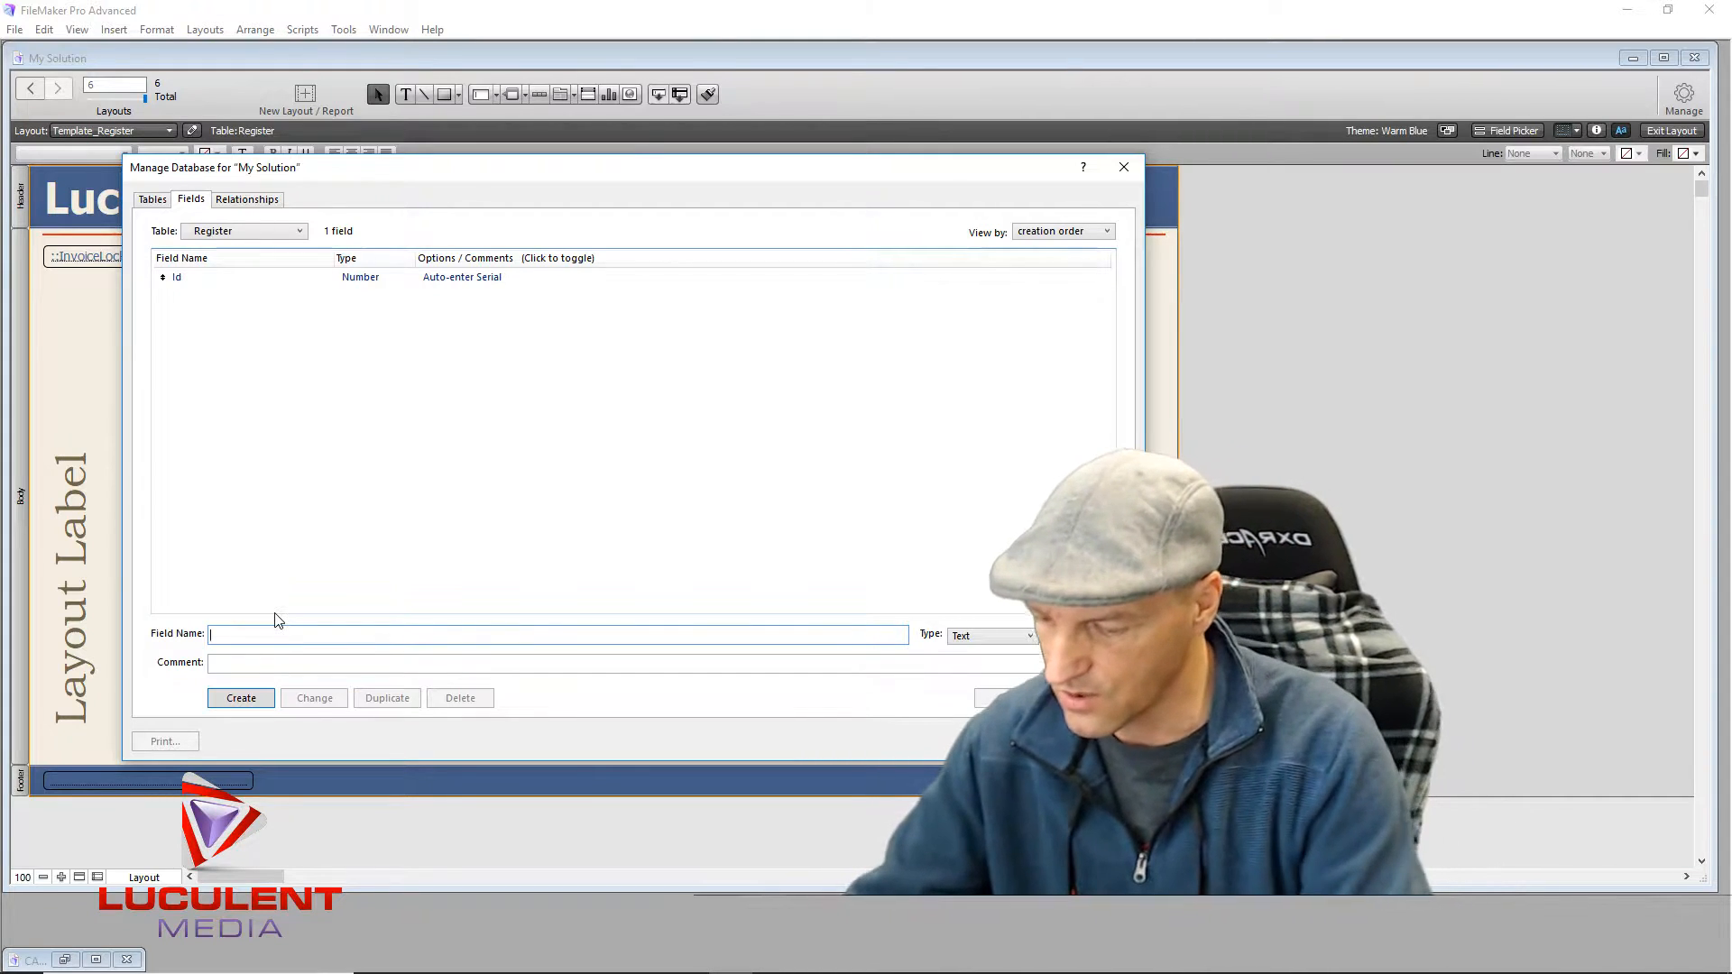
{"action": "type", "text": "Date"}
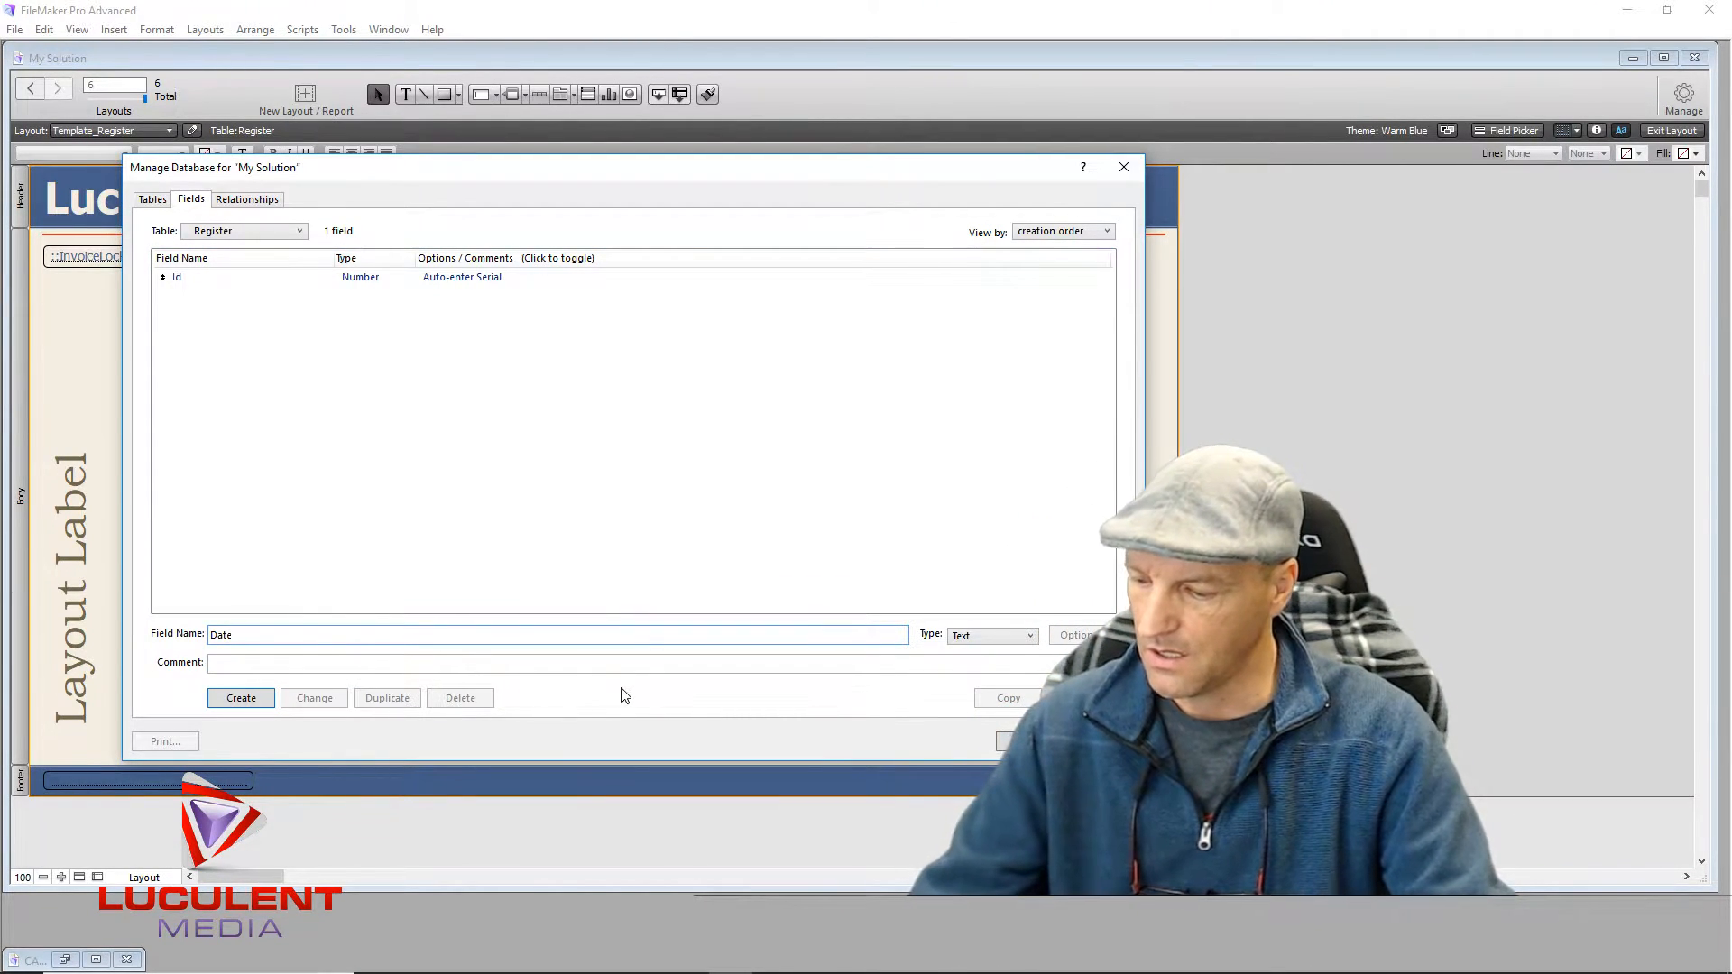
{"action": "key", "text": "ctrl+d"}
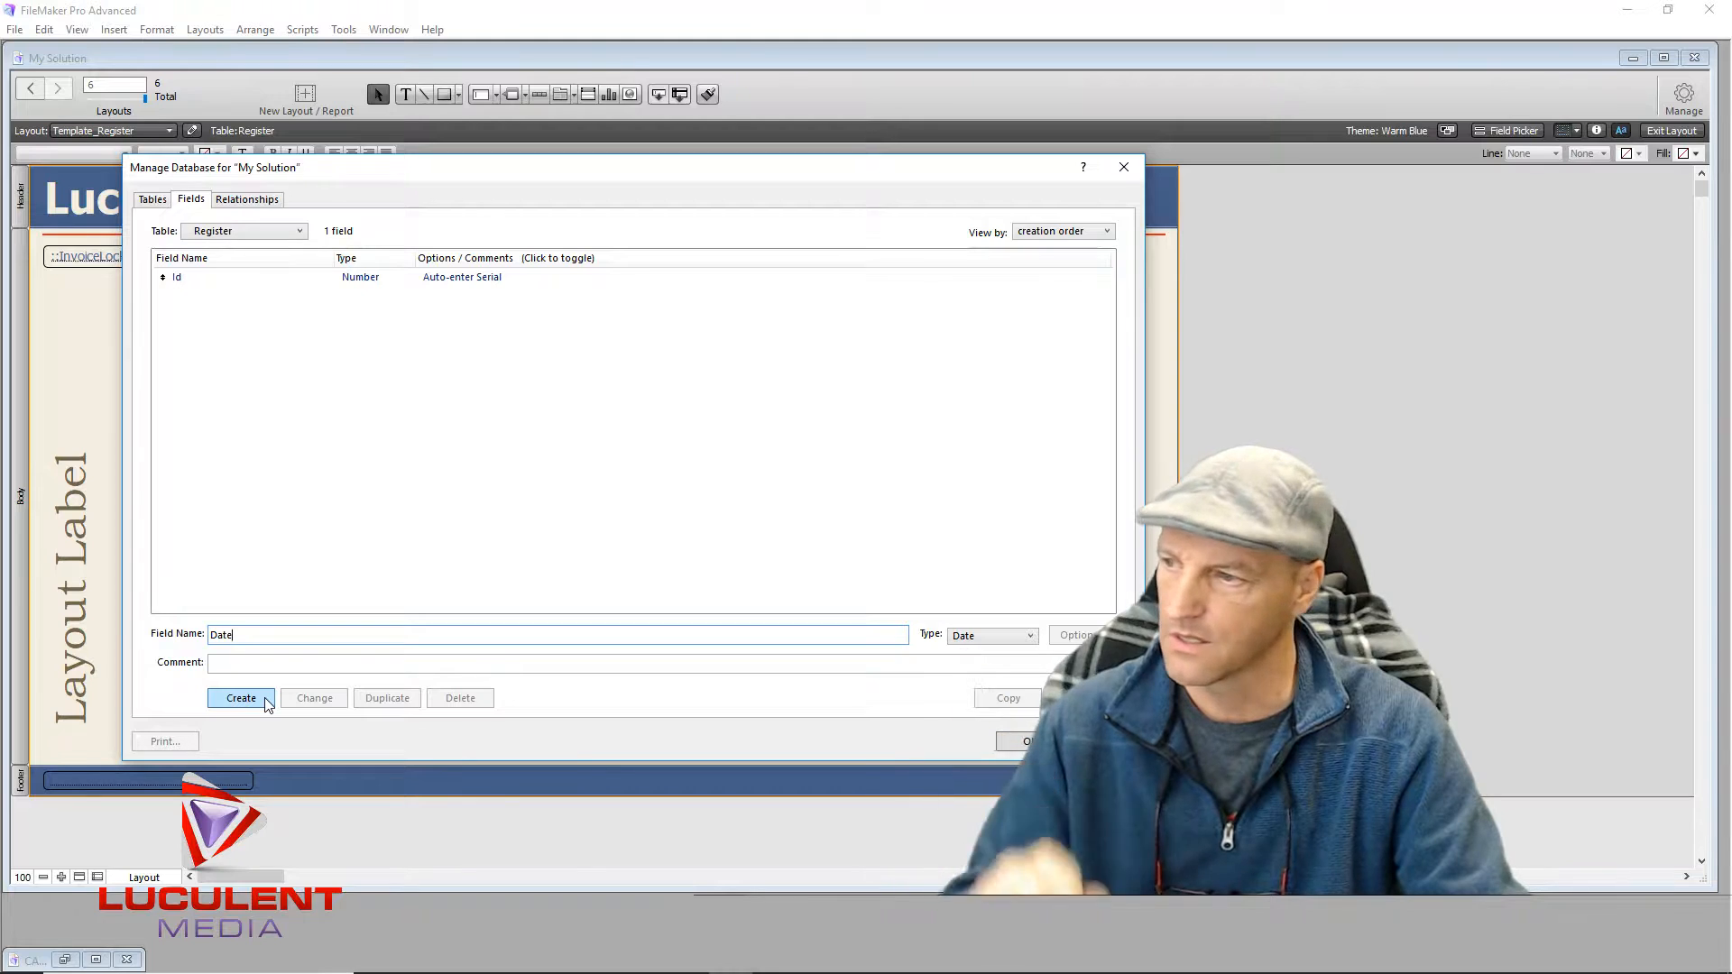
{"action": "left_click", "coordinate": [241, 698]}
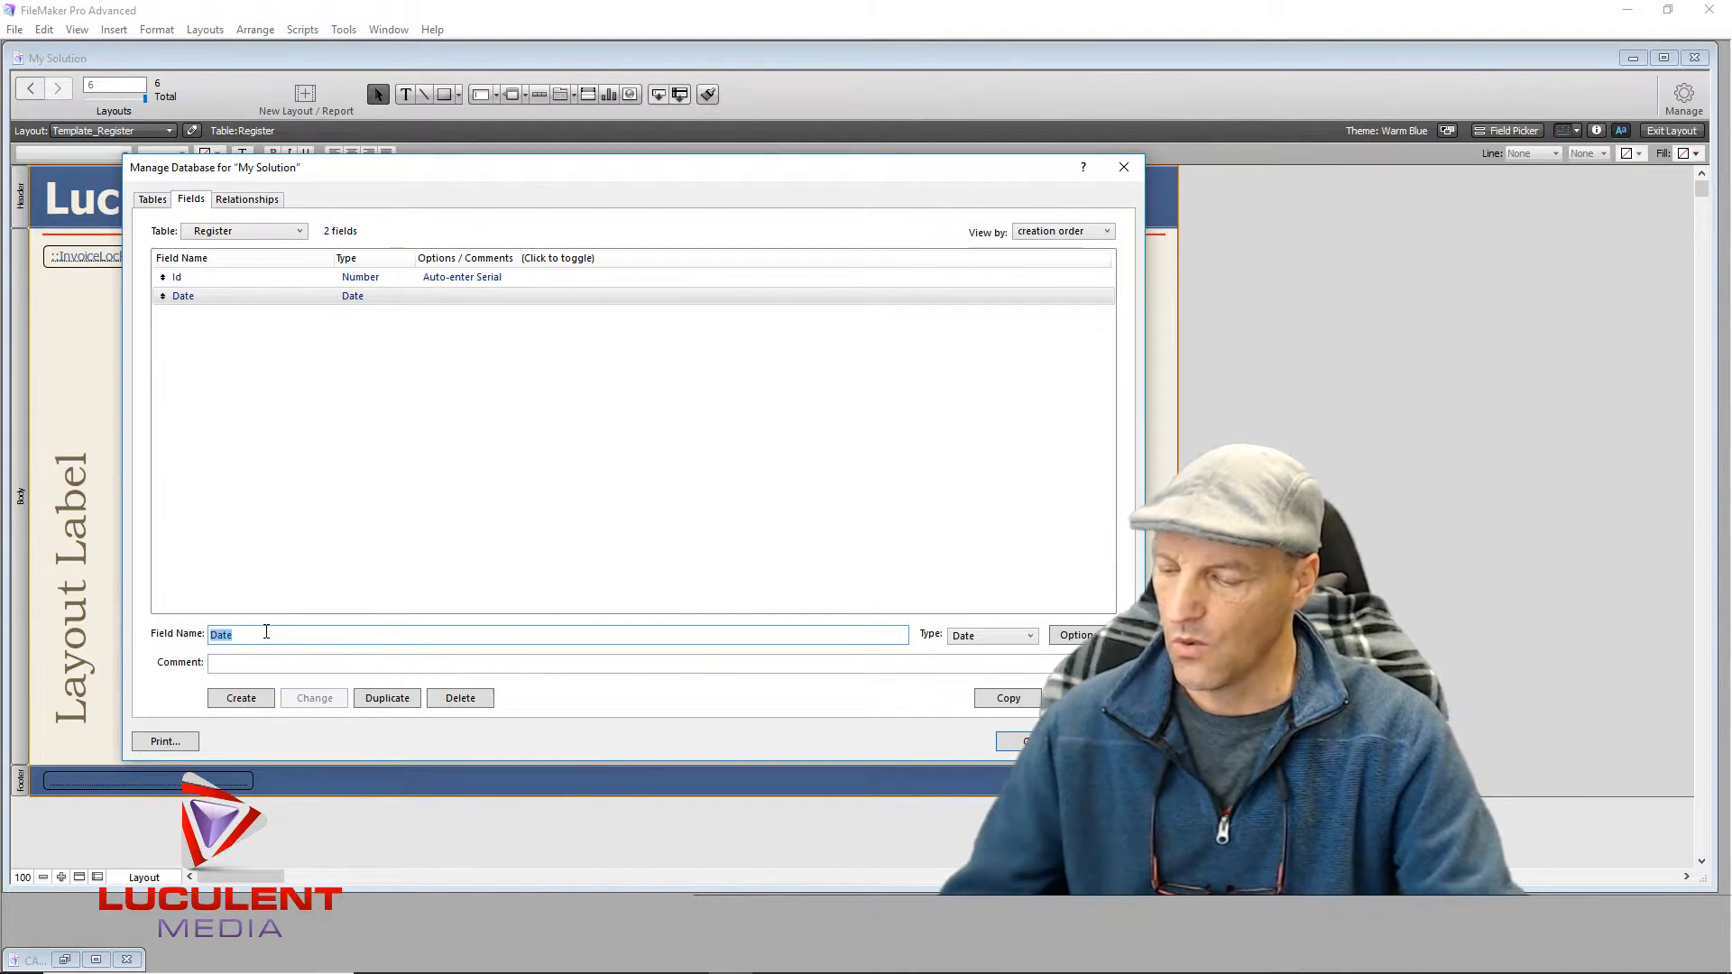
Step: Create a Number field named Invoice_Lock in the Register table
{"action": "type", "text": "In"}
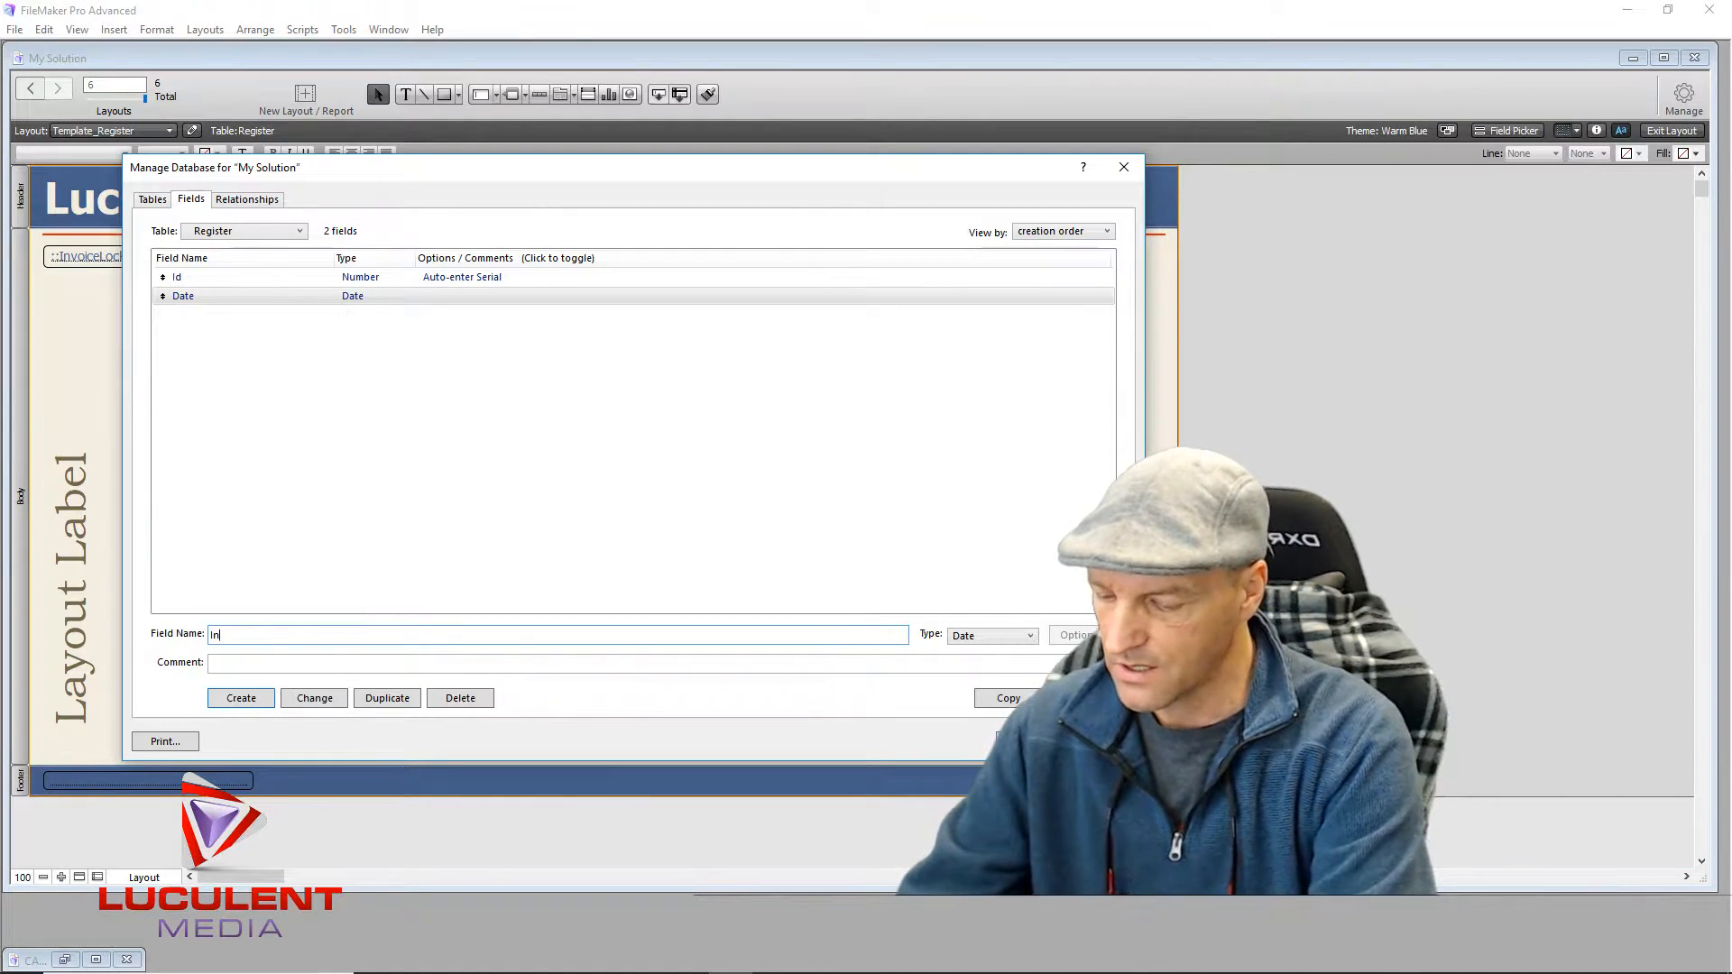
{"action": "type", "text": "voice"}
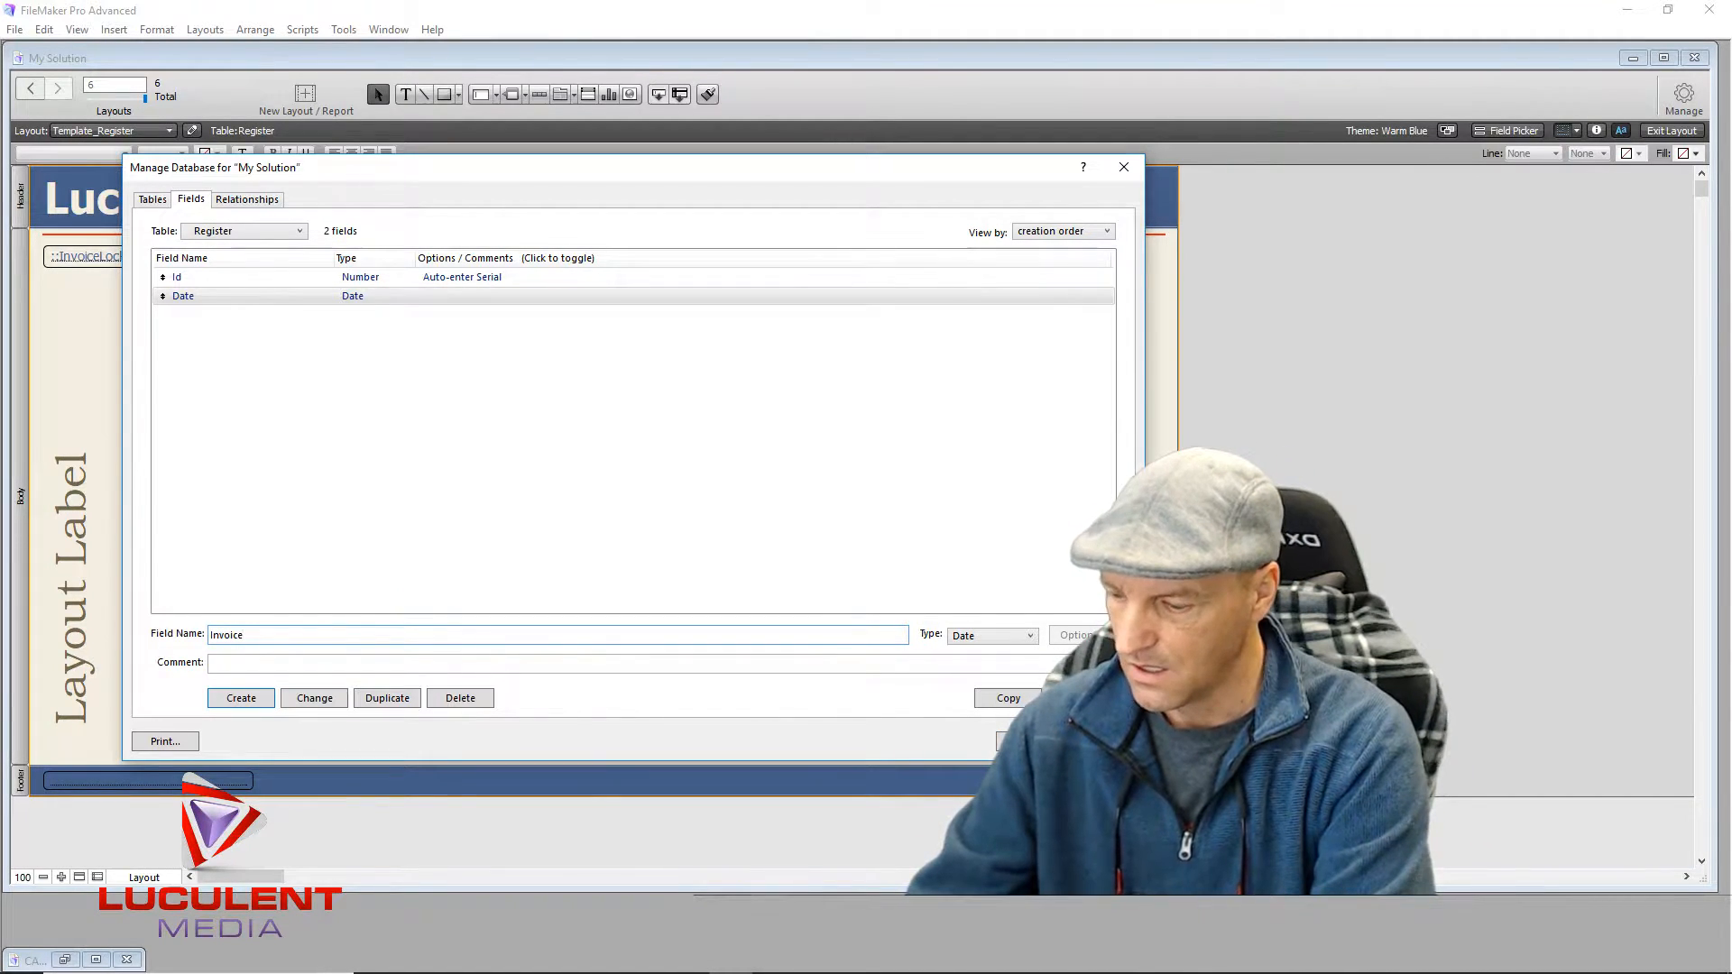
{"action": "type", "text": "_L"}
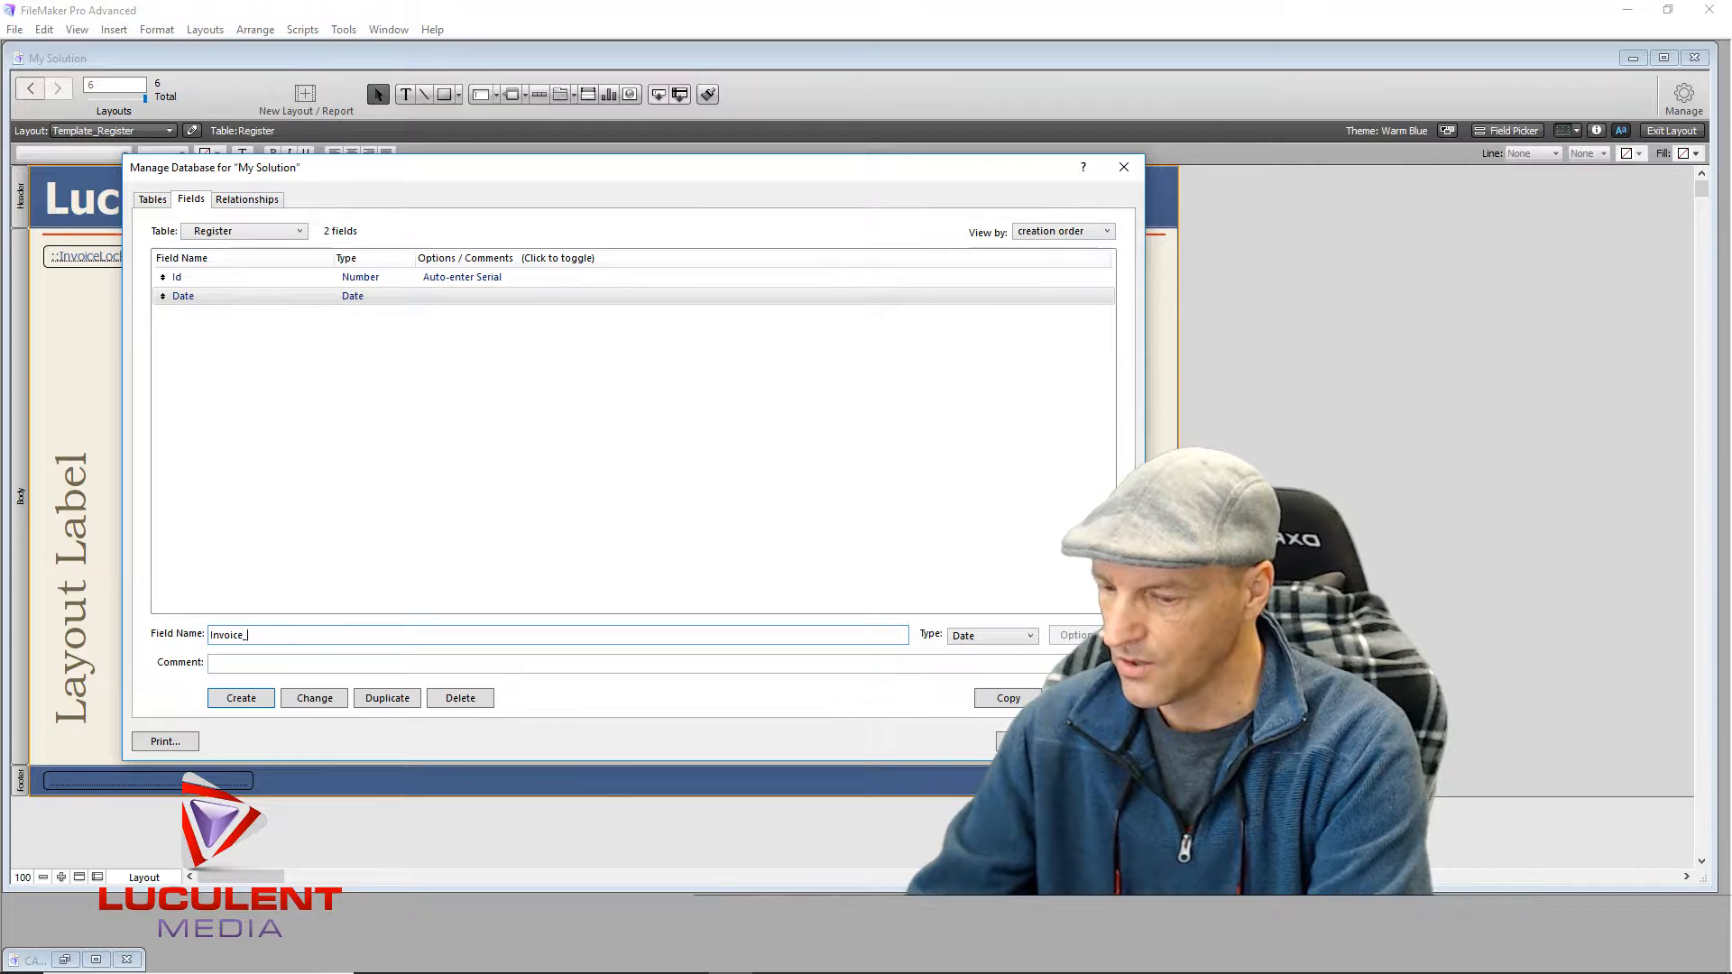
{"action": "type", "text": "ock"}
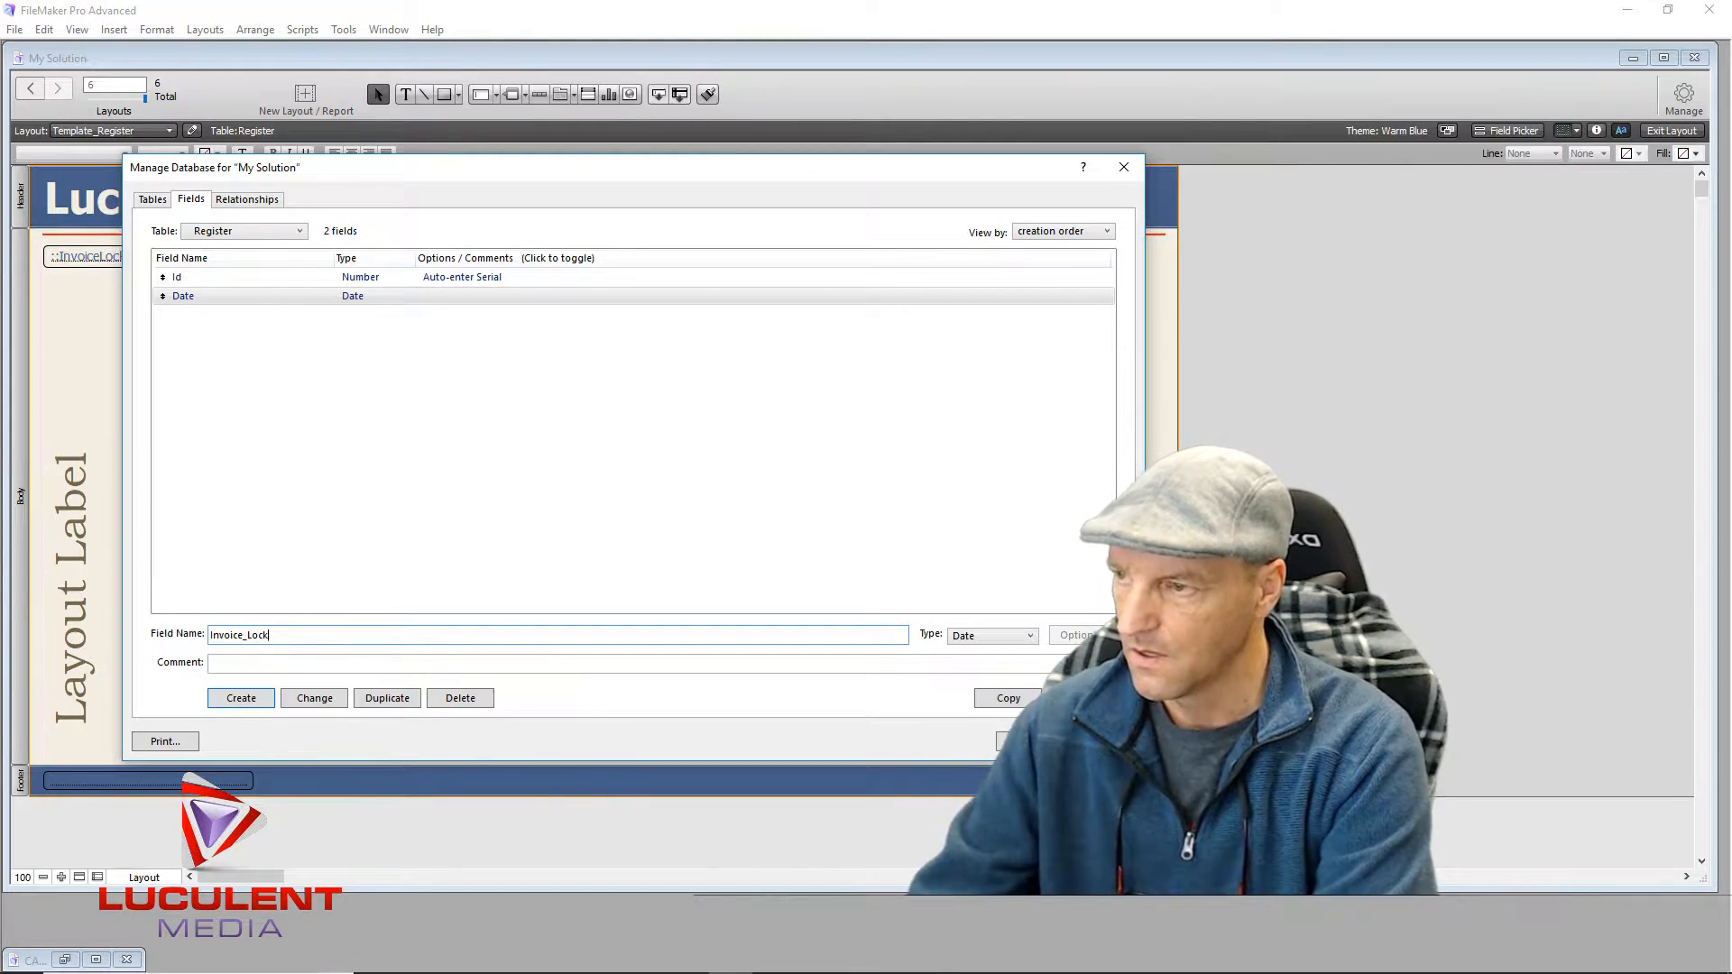
{"action": "left_click", "coordinate": [1030, 637]}
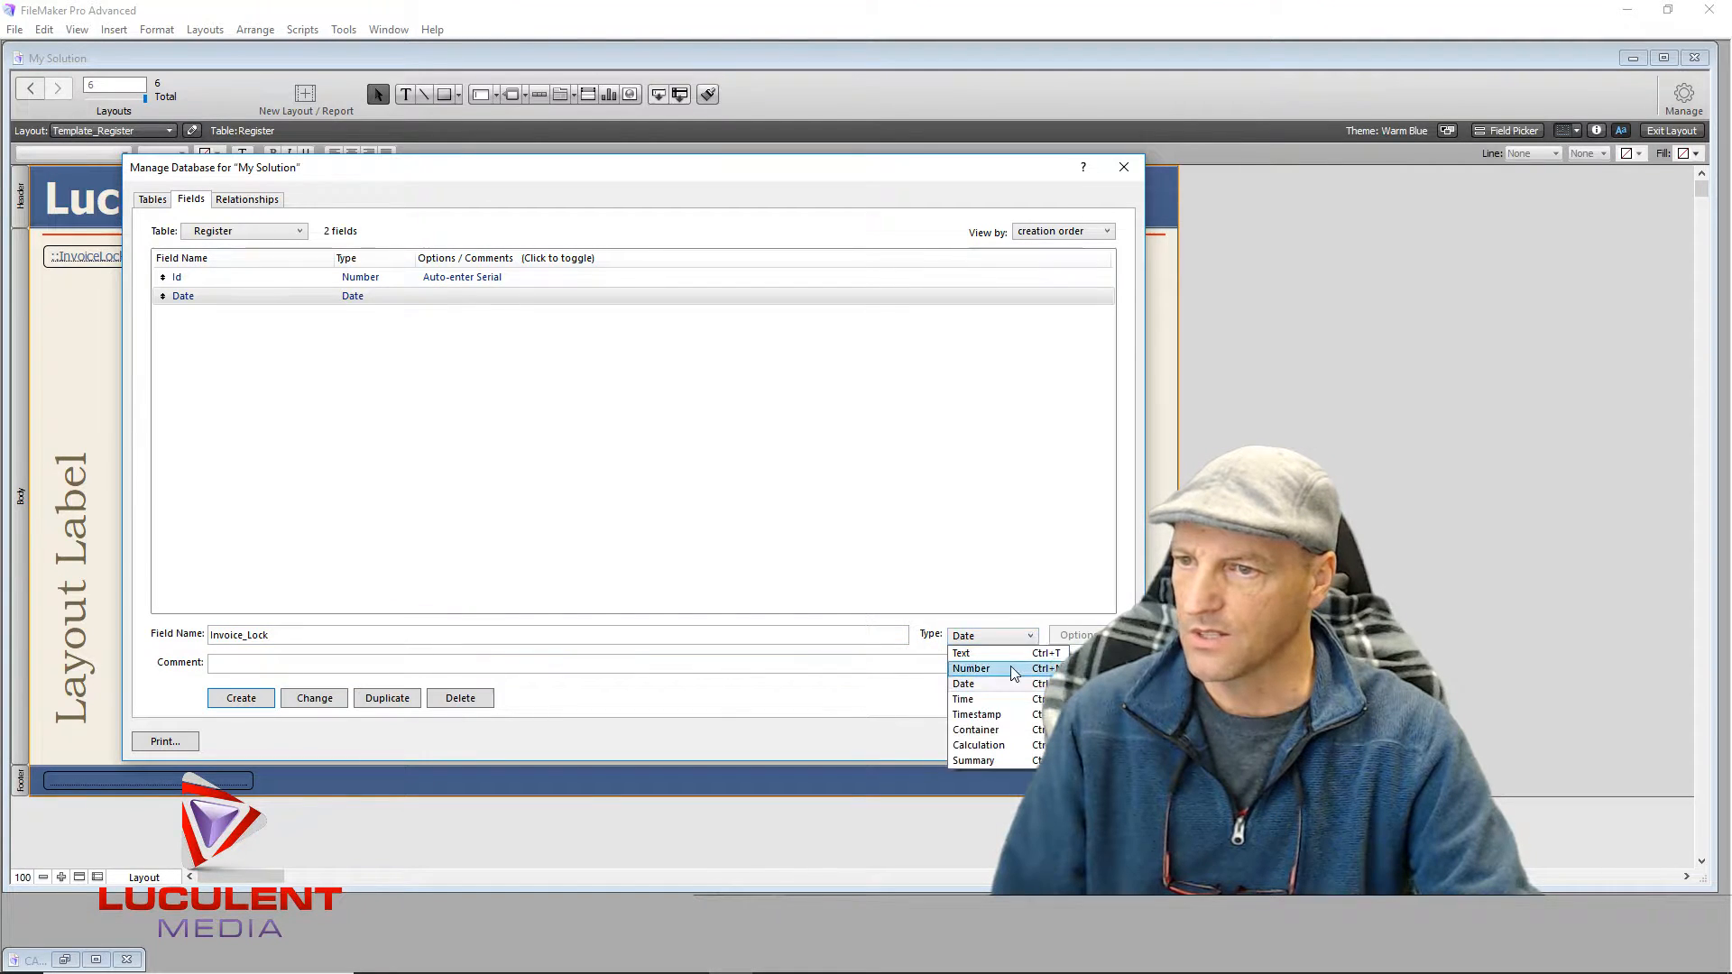
{"action": "left_click", "coordinate": [1010, 669]}
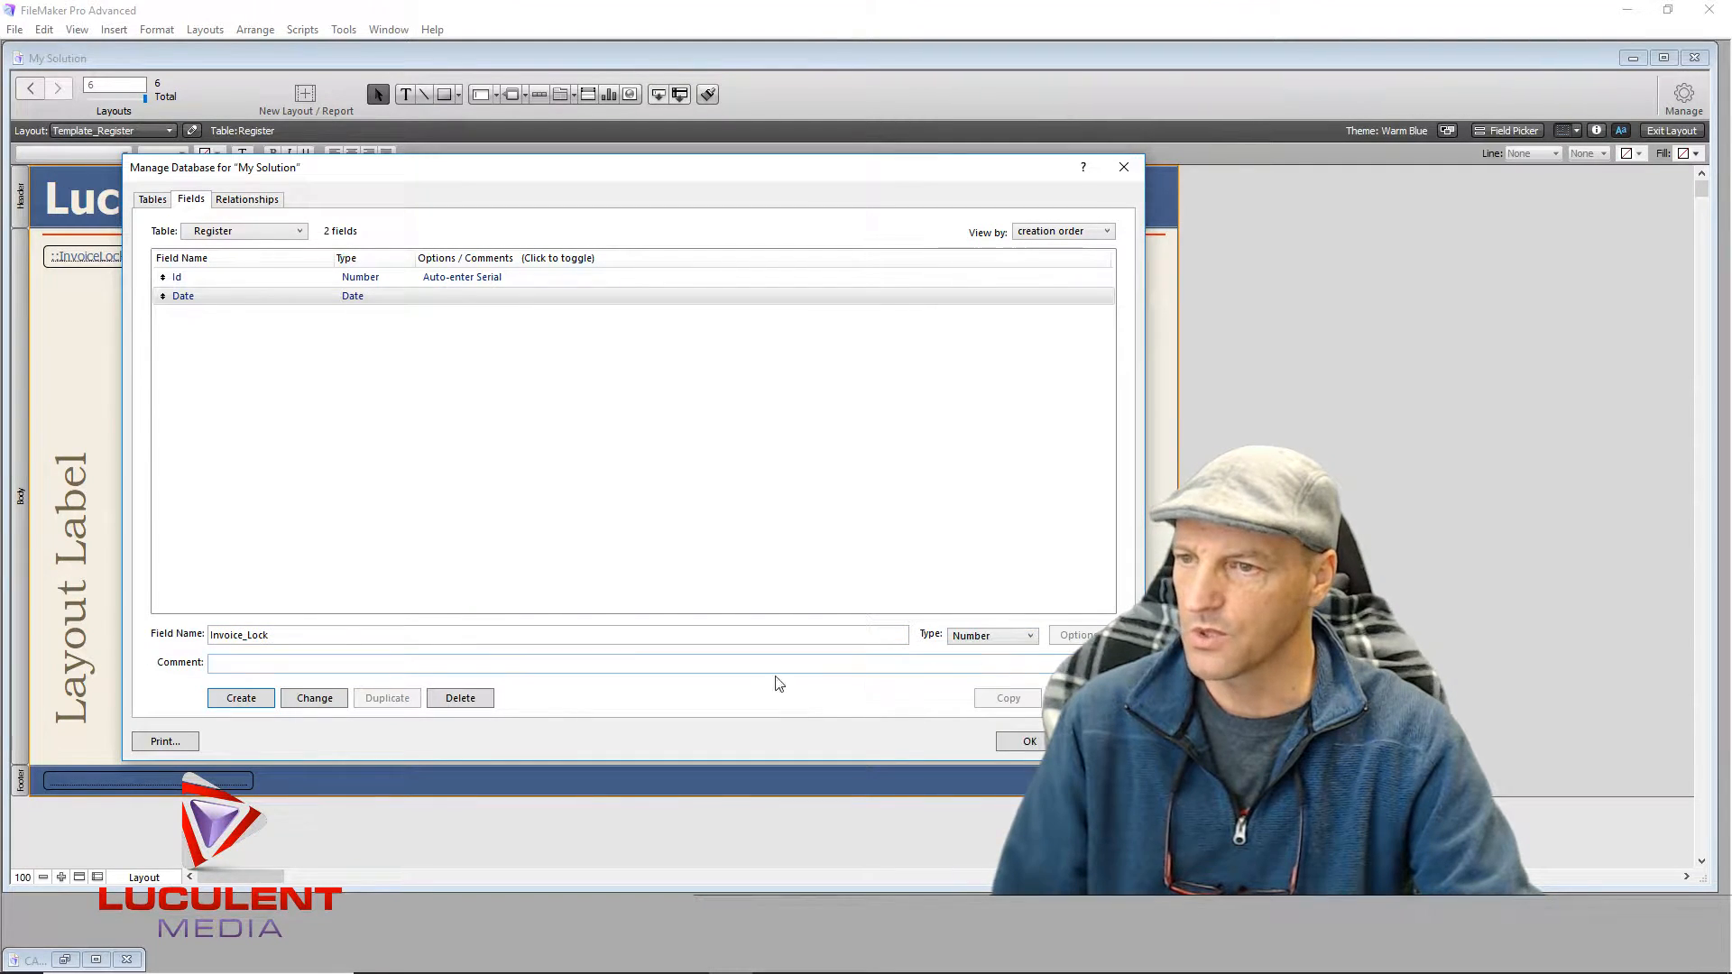
{"action": "left_click", "coordinate": [264, 706]}
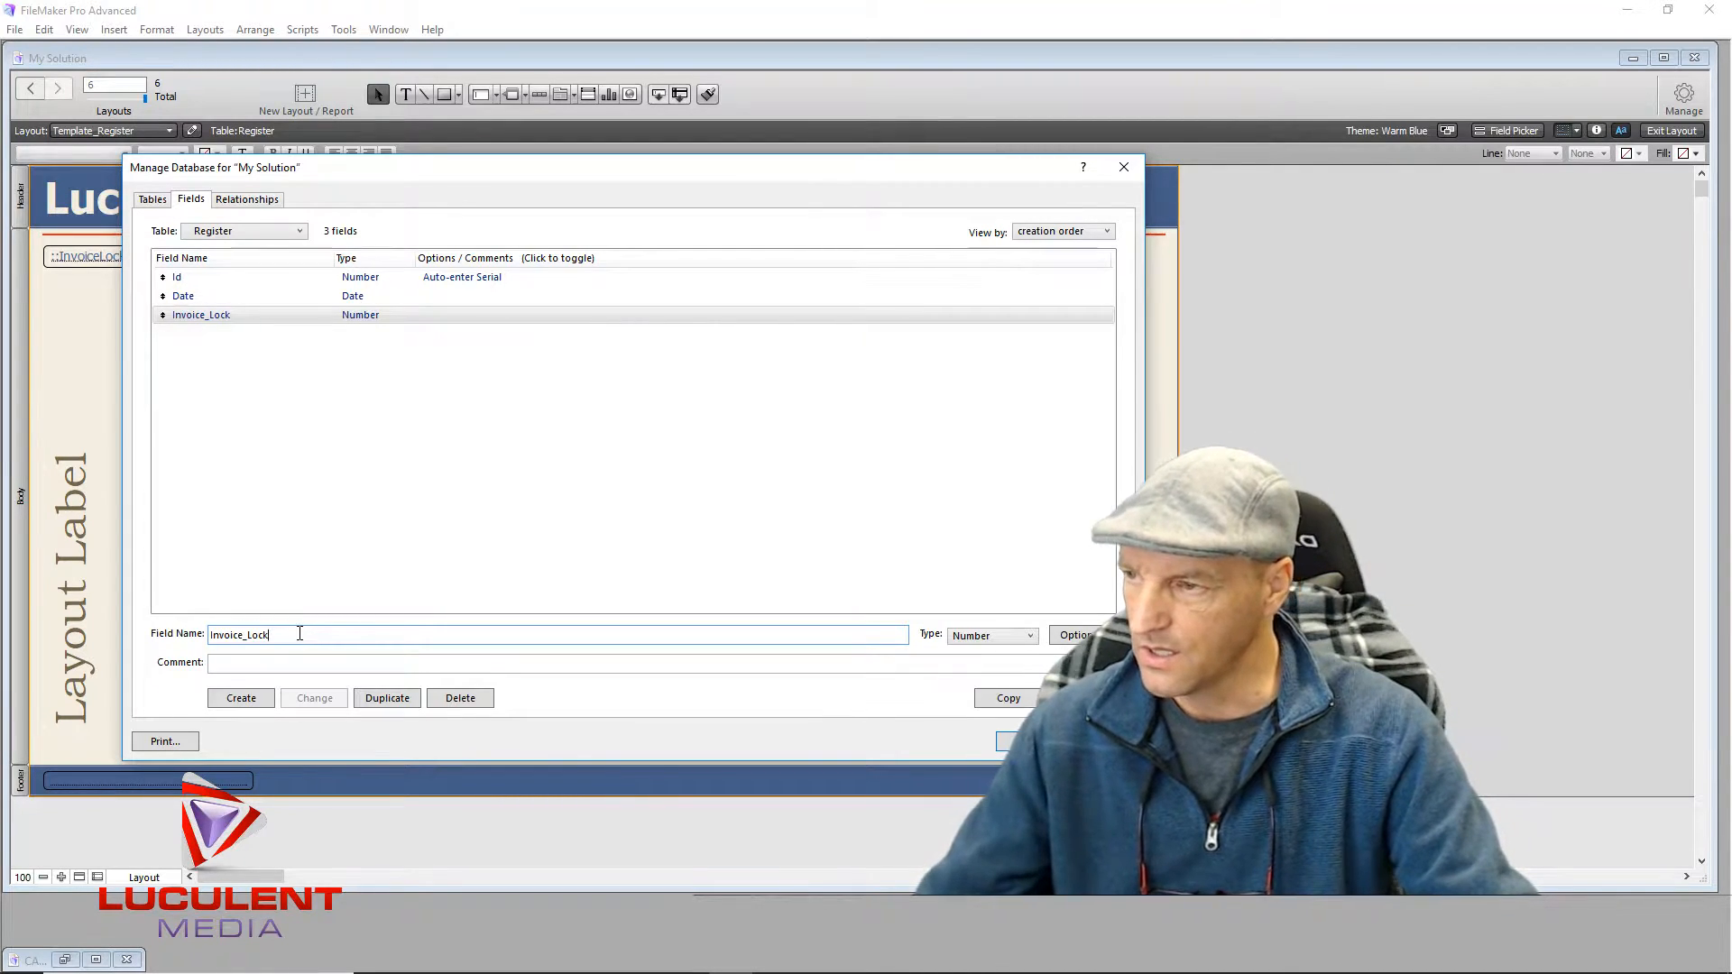
Step: Create a Number field named Security_Box in the Register table
{"action": "type", "text": "Sec"}
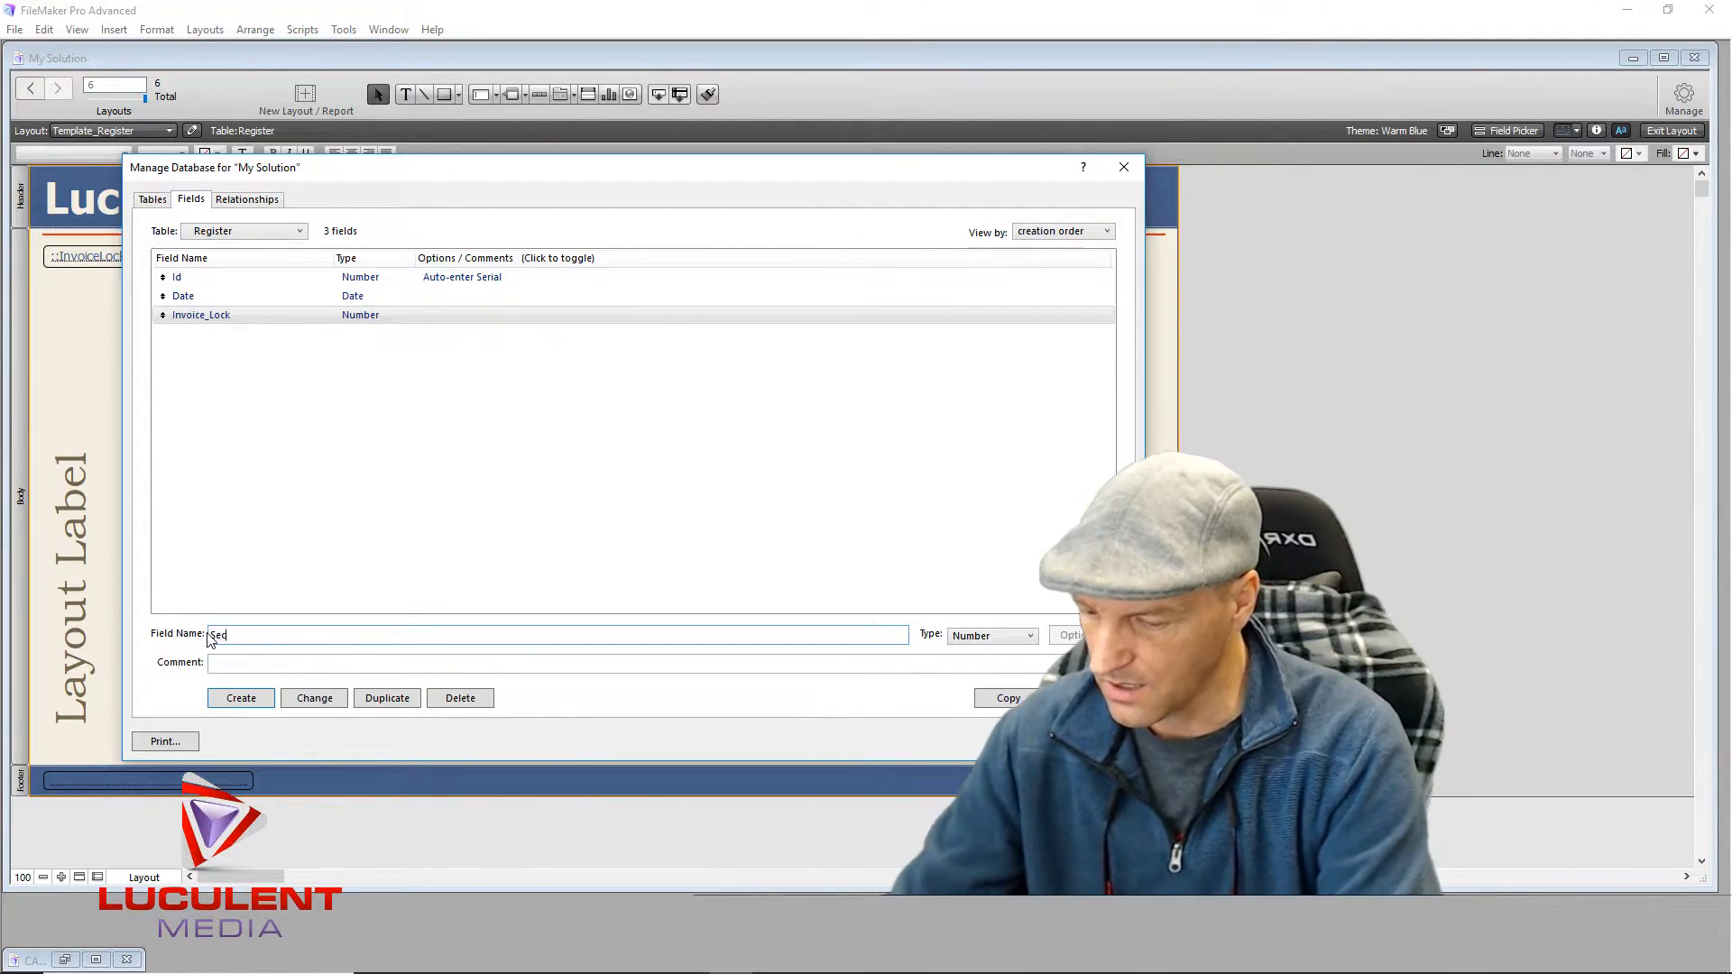
{"action": "type", "text": "urity"}
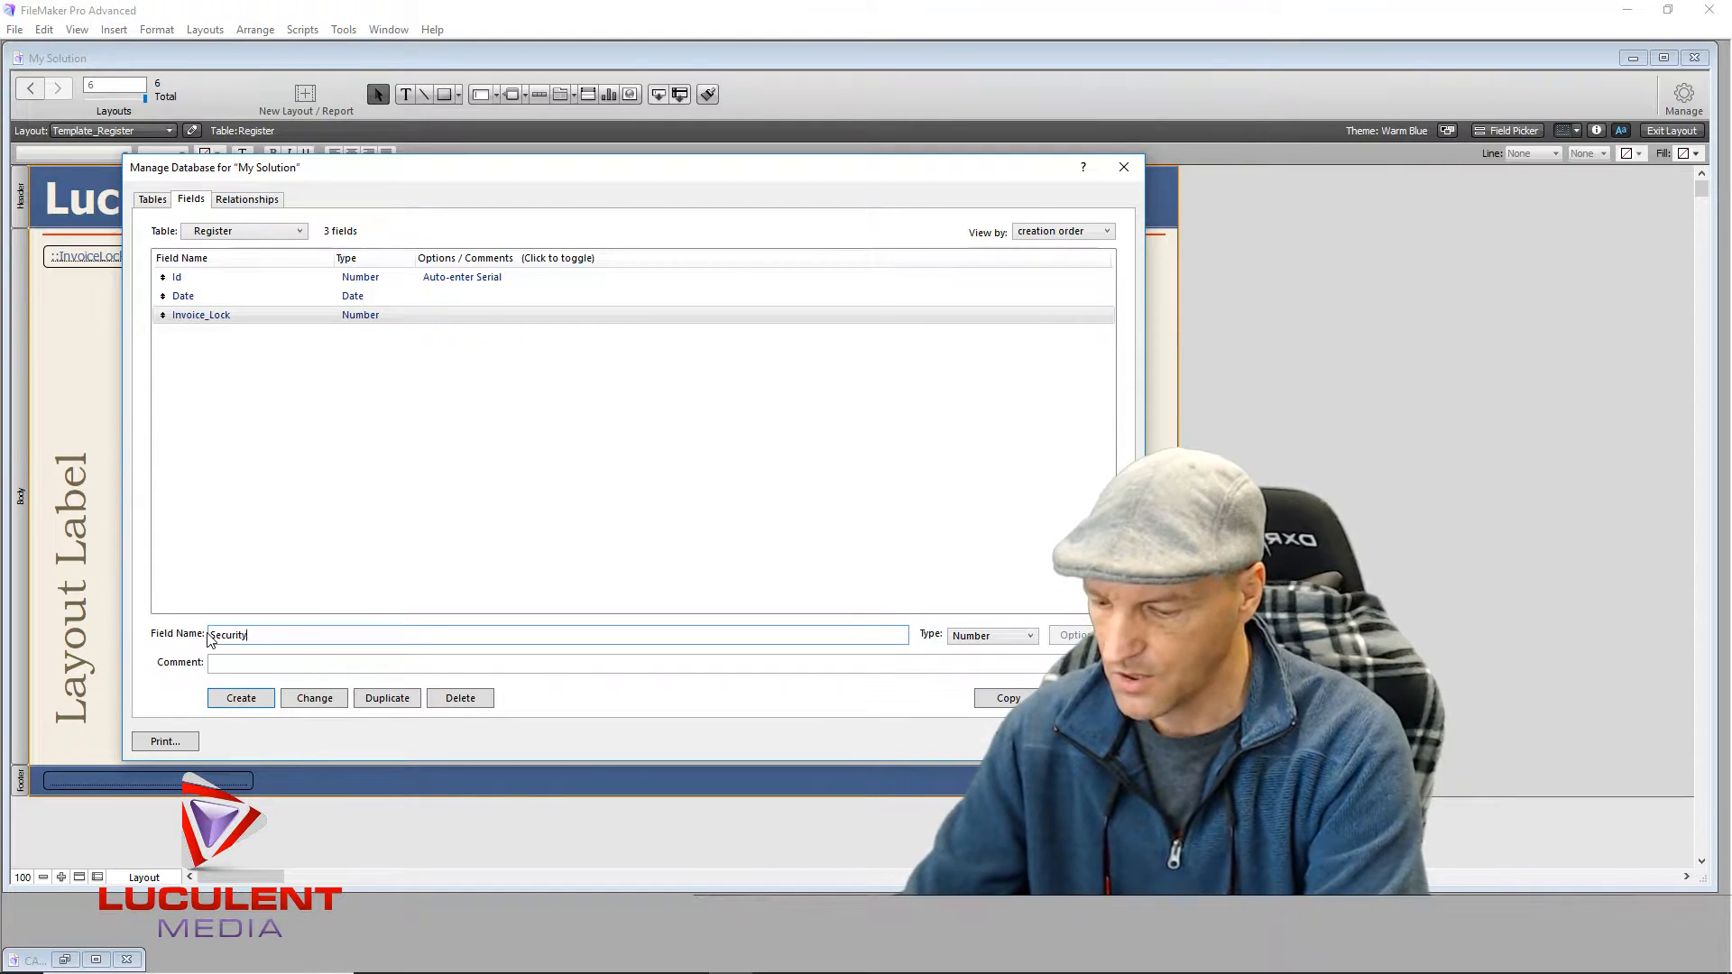
{"action": "type", "text": "_Box"}
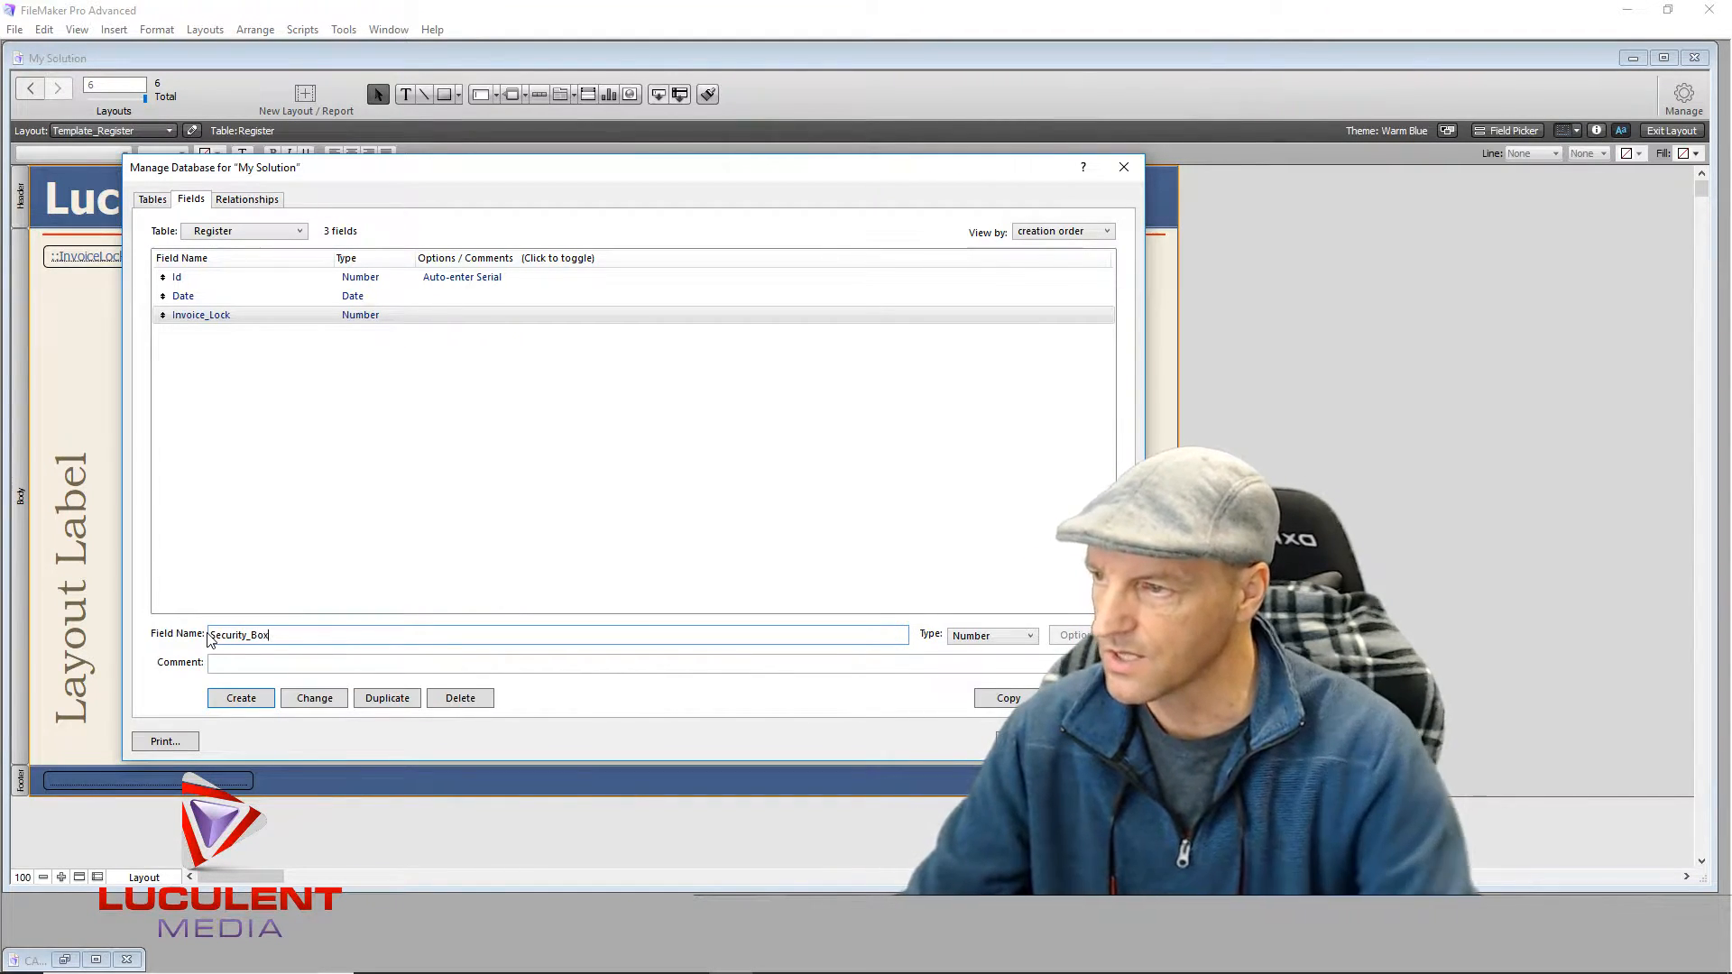
{"action": "left_click", "coordinate": [245, 700]}
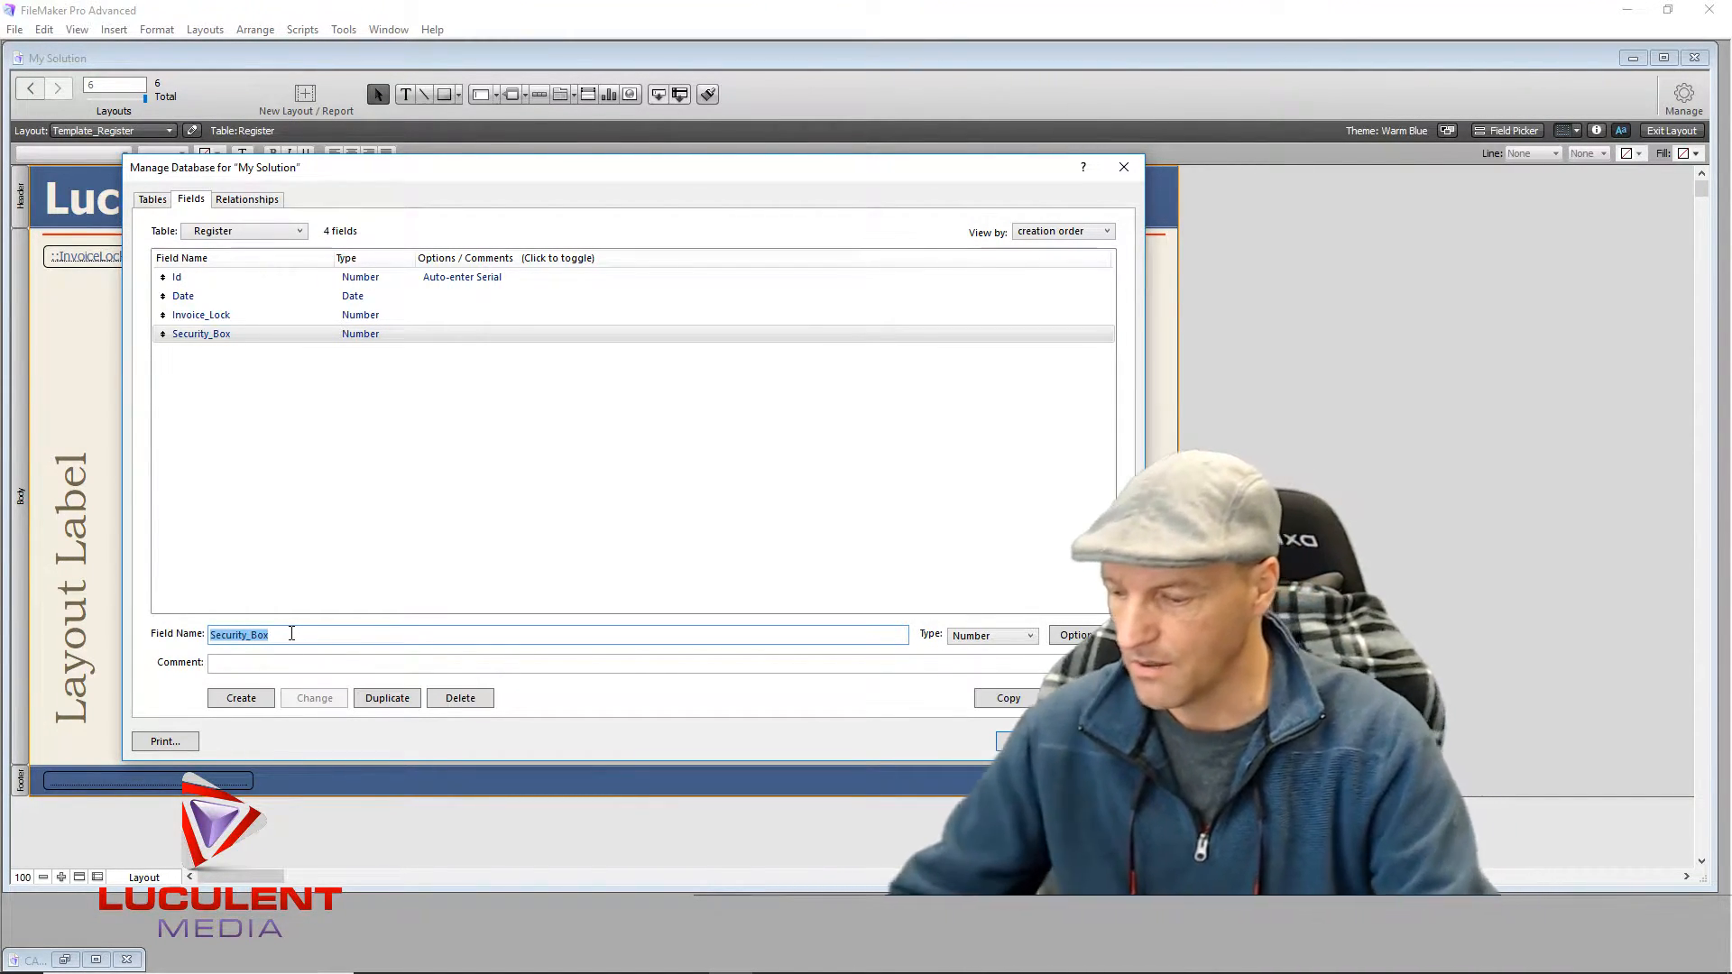
Step: Create a Number field named Invoice_Number in the Register table
{"action": "type", "text": "Invoic"}
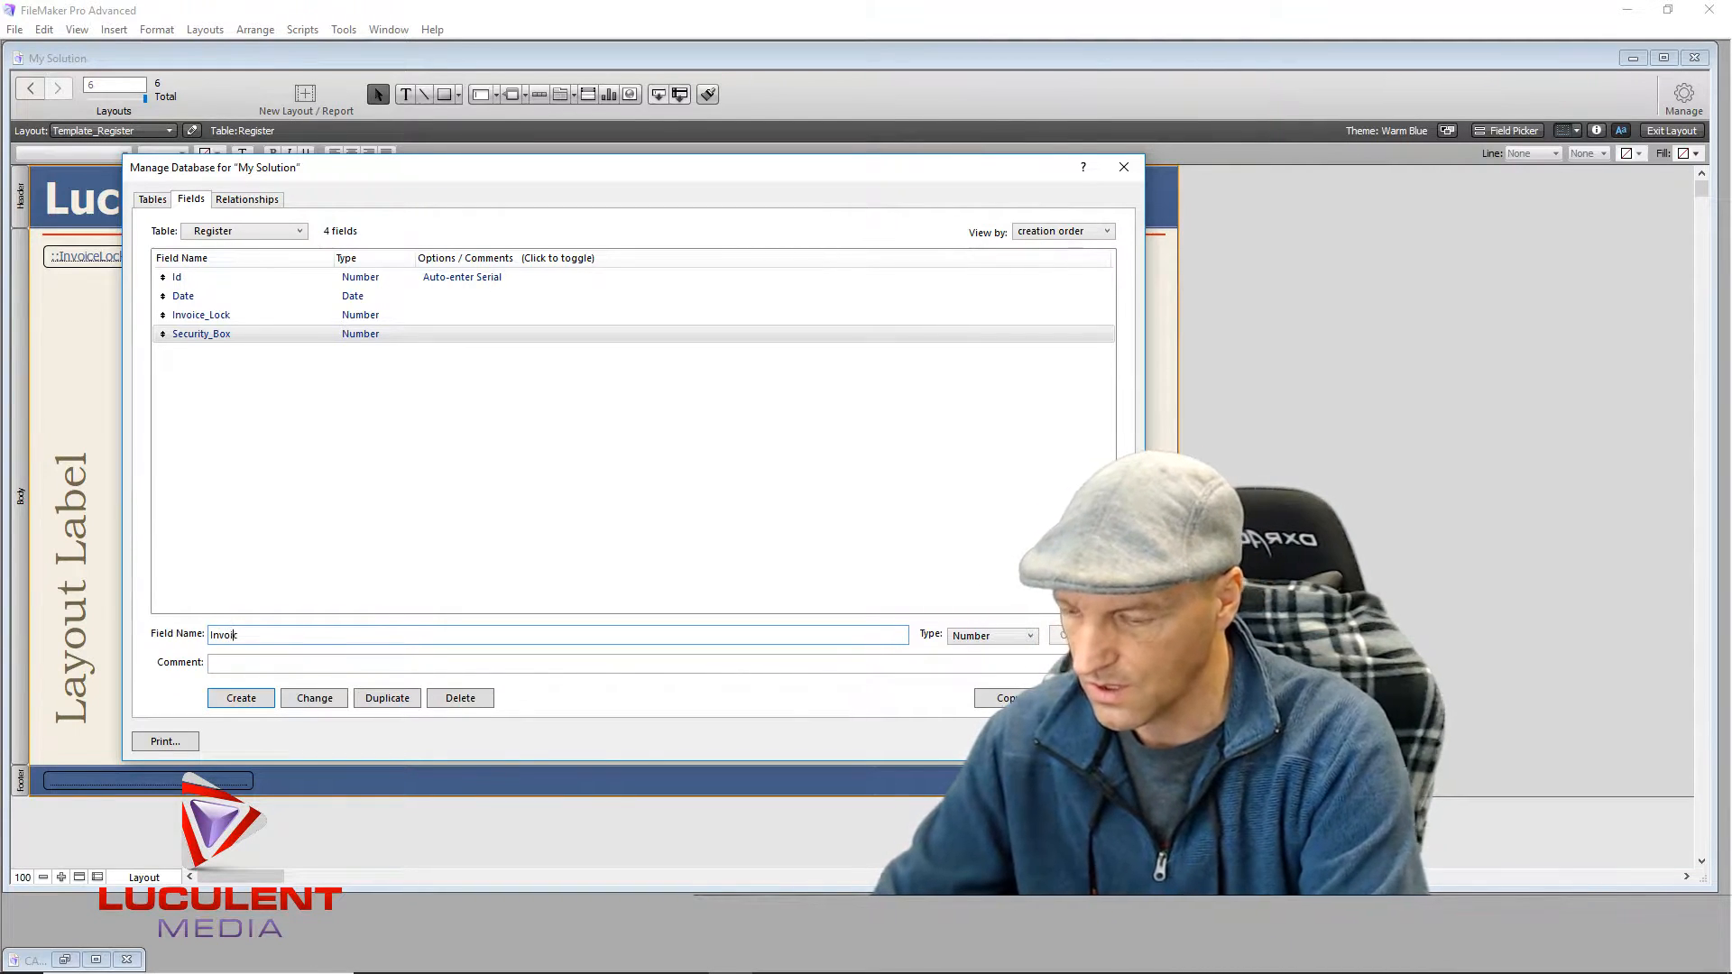
{"action": "type", "text": "e_"}
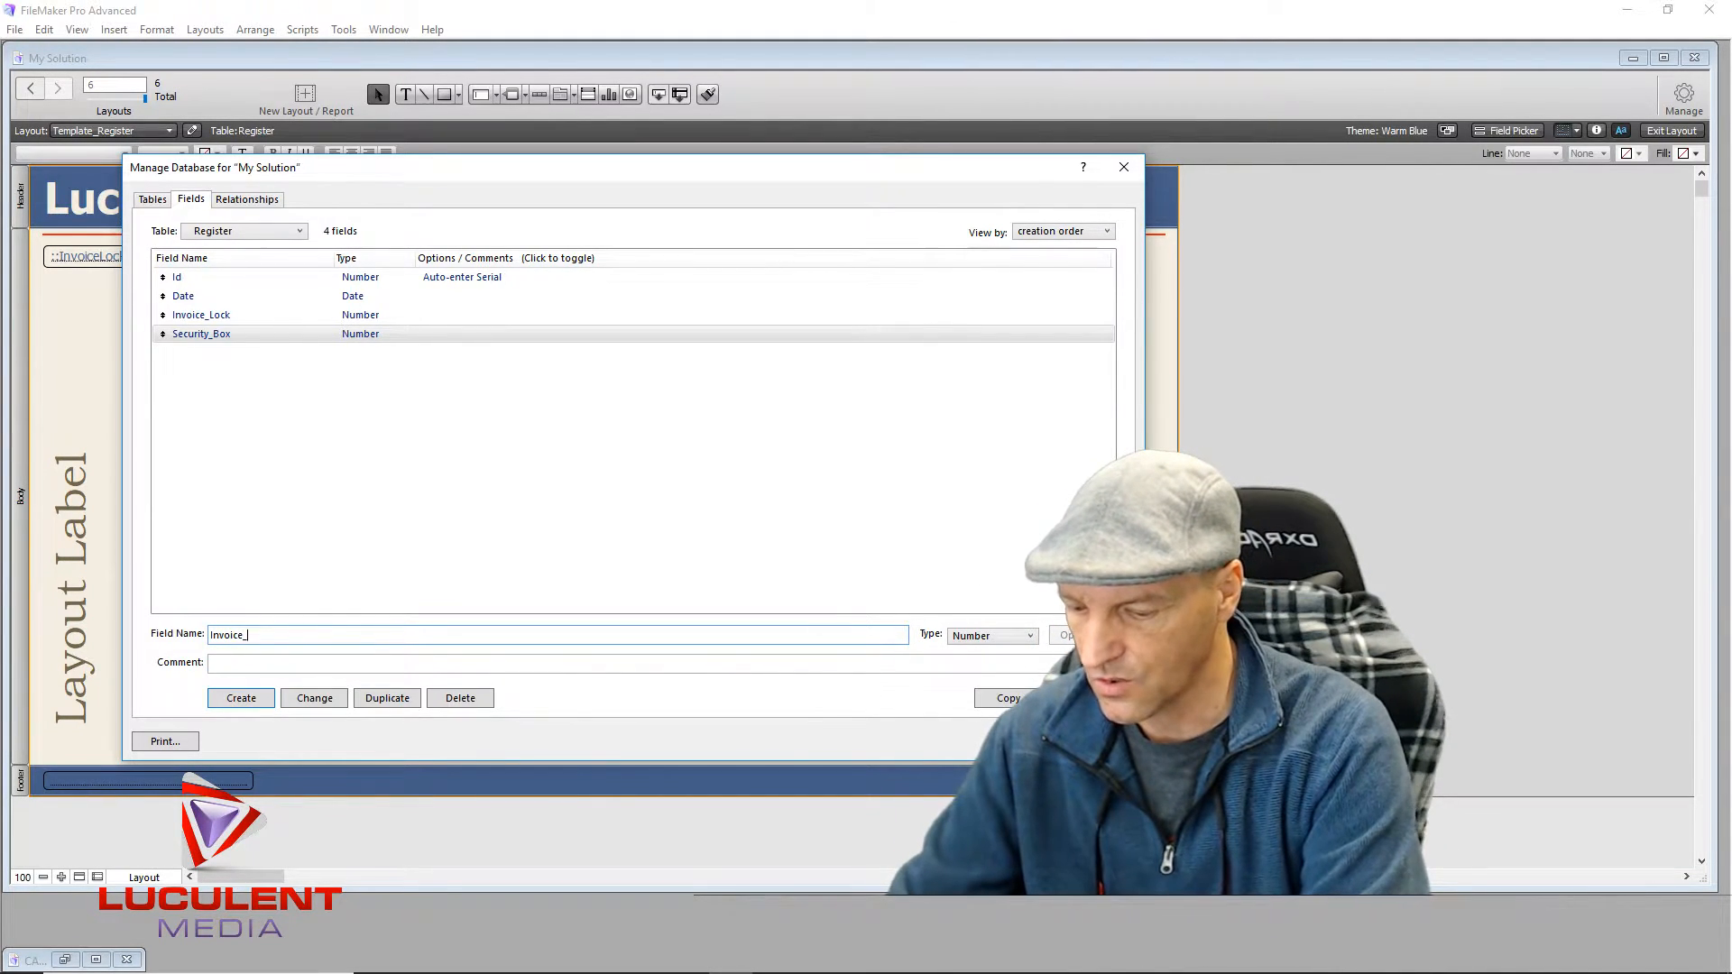
{"action": "type", "text": "Number"}
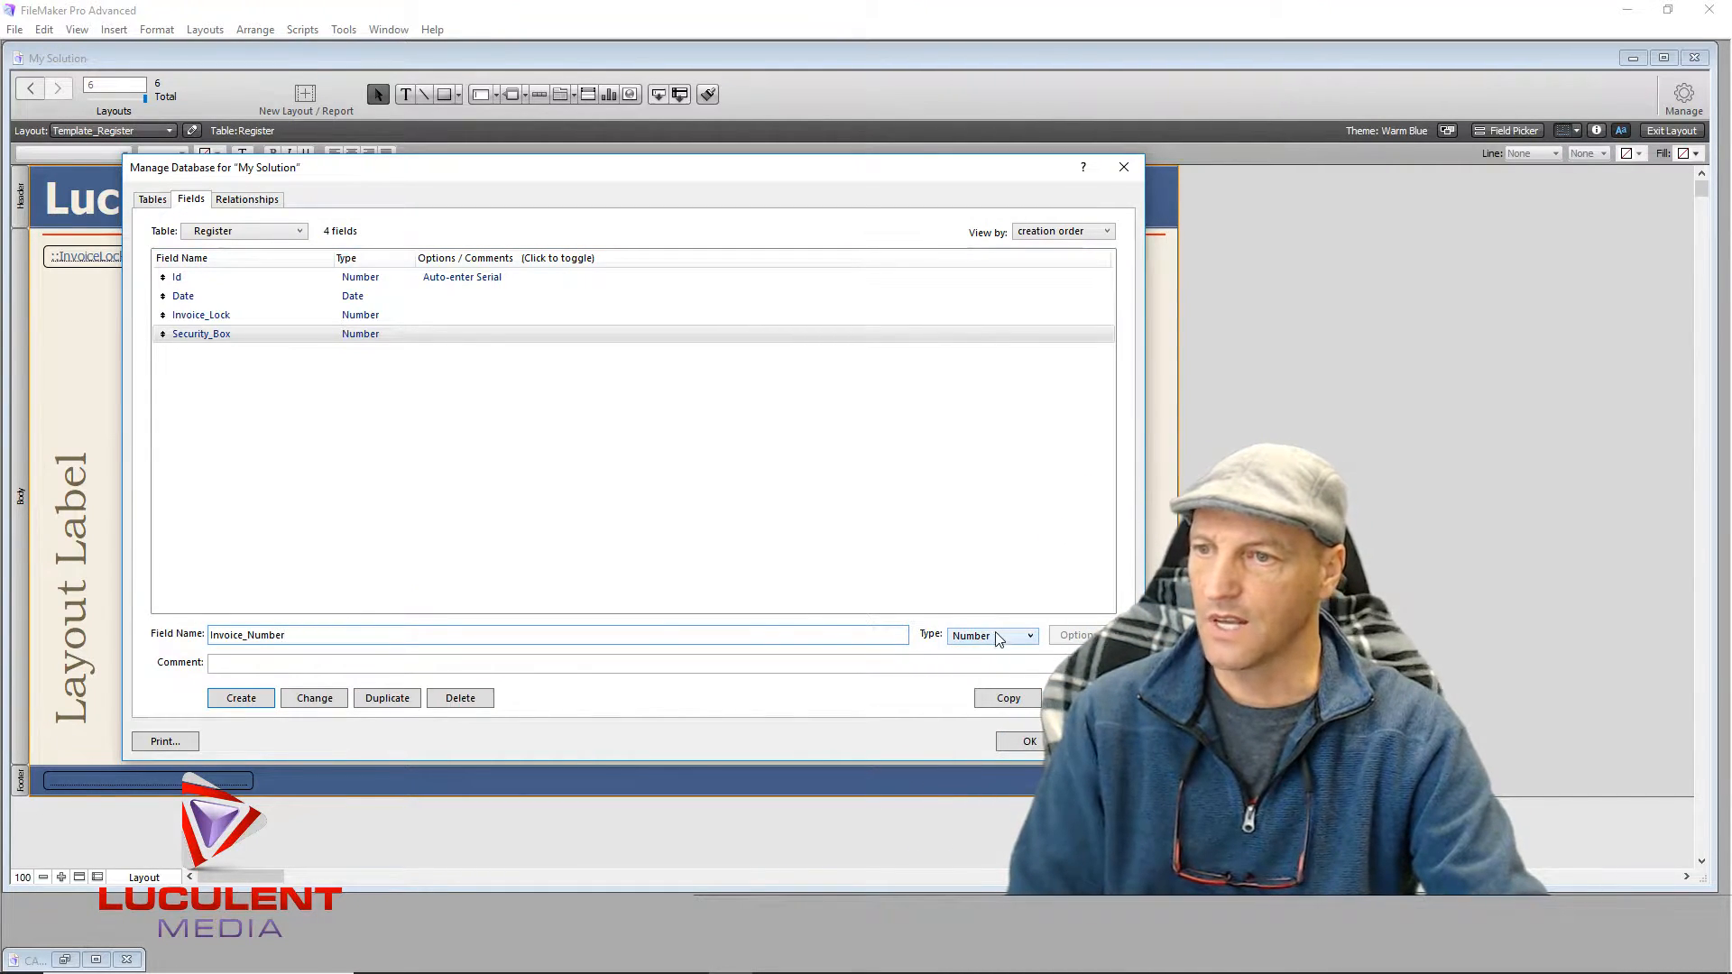
{"action": "left_click", "coordinate": [258, 696]}
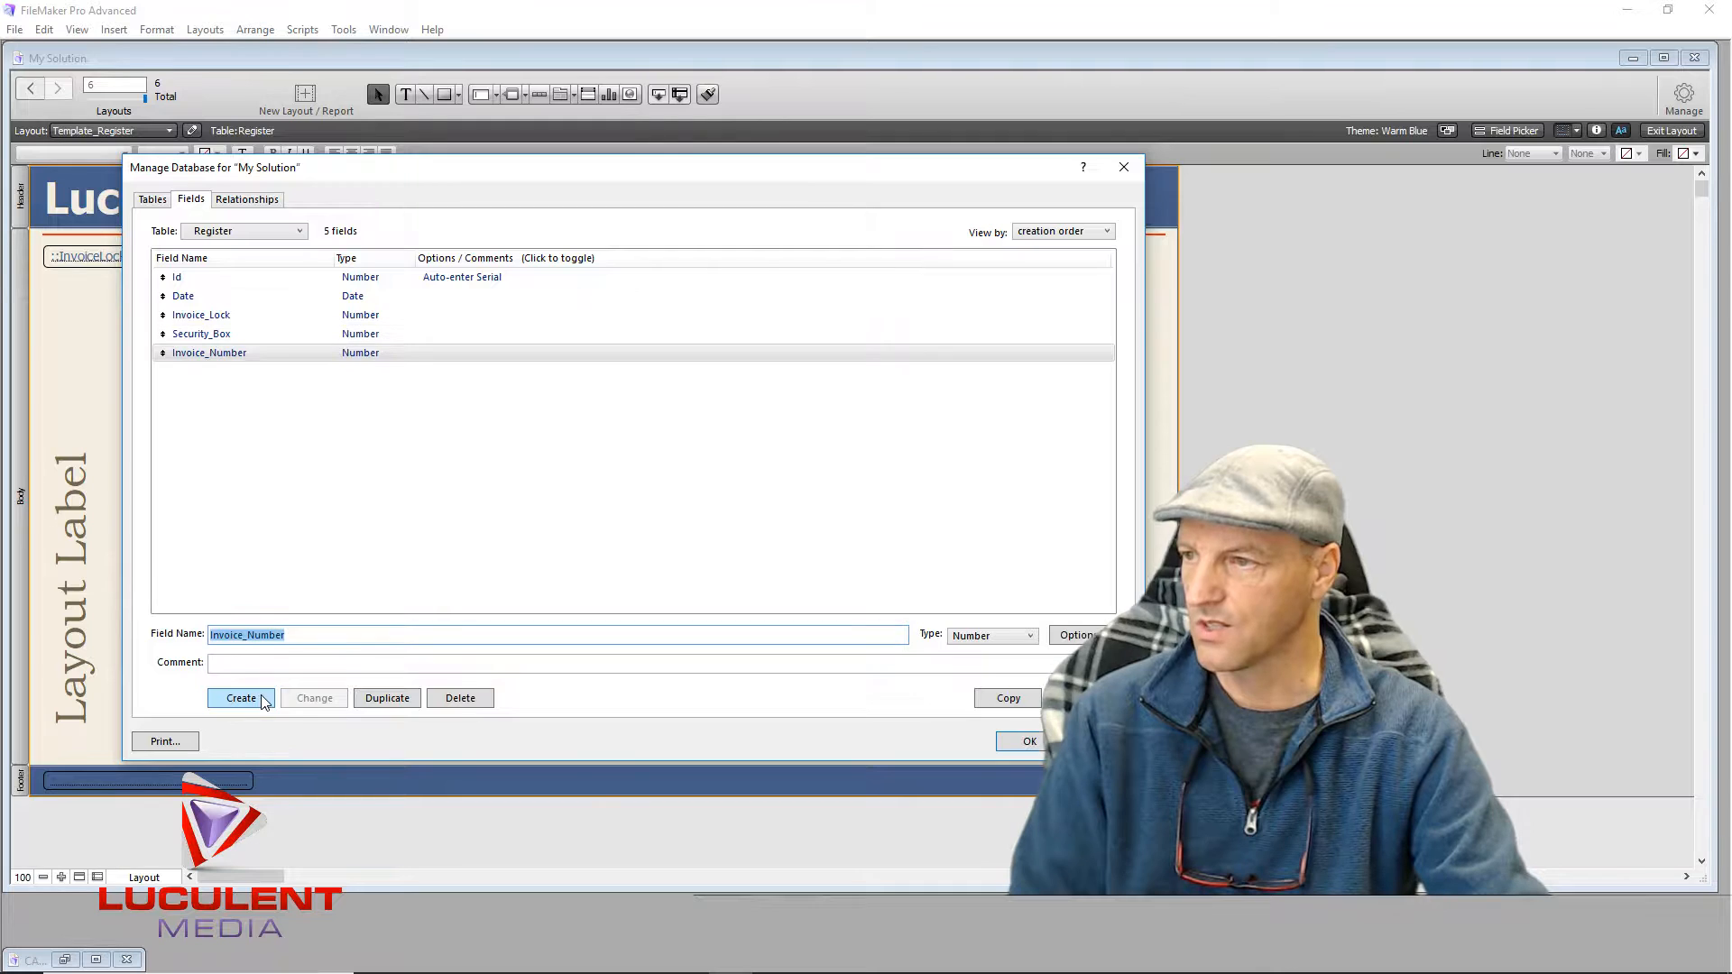
Step: Set the Invoice_Number field to auto-enter a serial number on creation, with 100000000 as the next value
{"action": "double_click", "coordinate": [415, 354]}
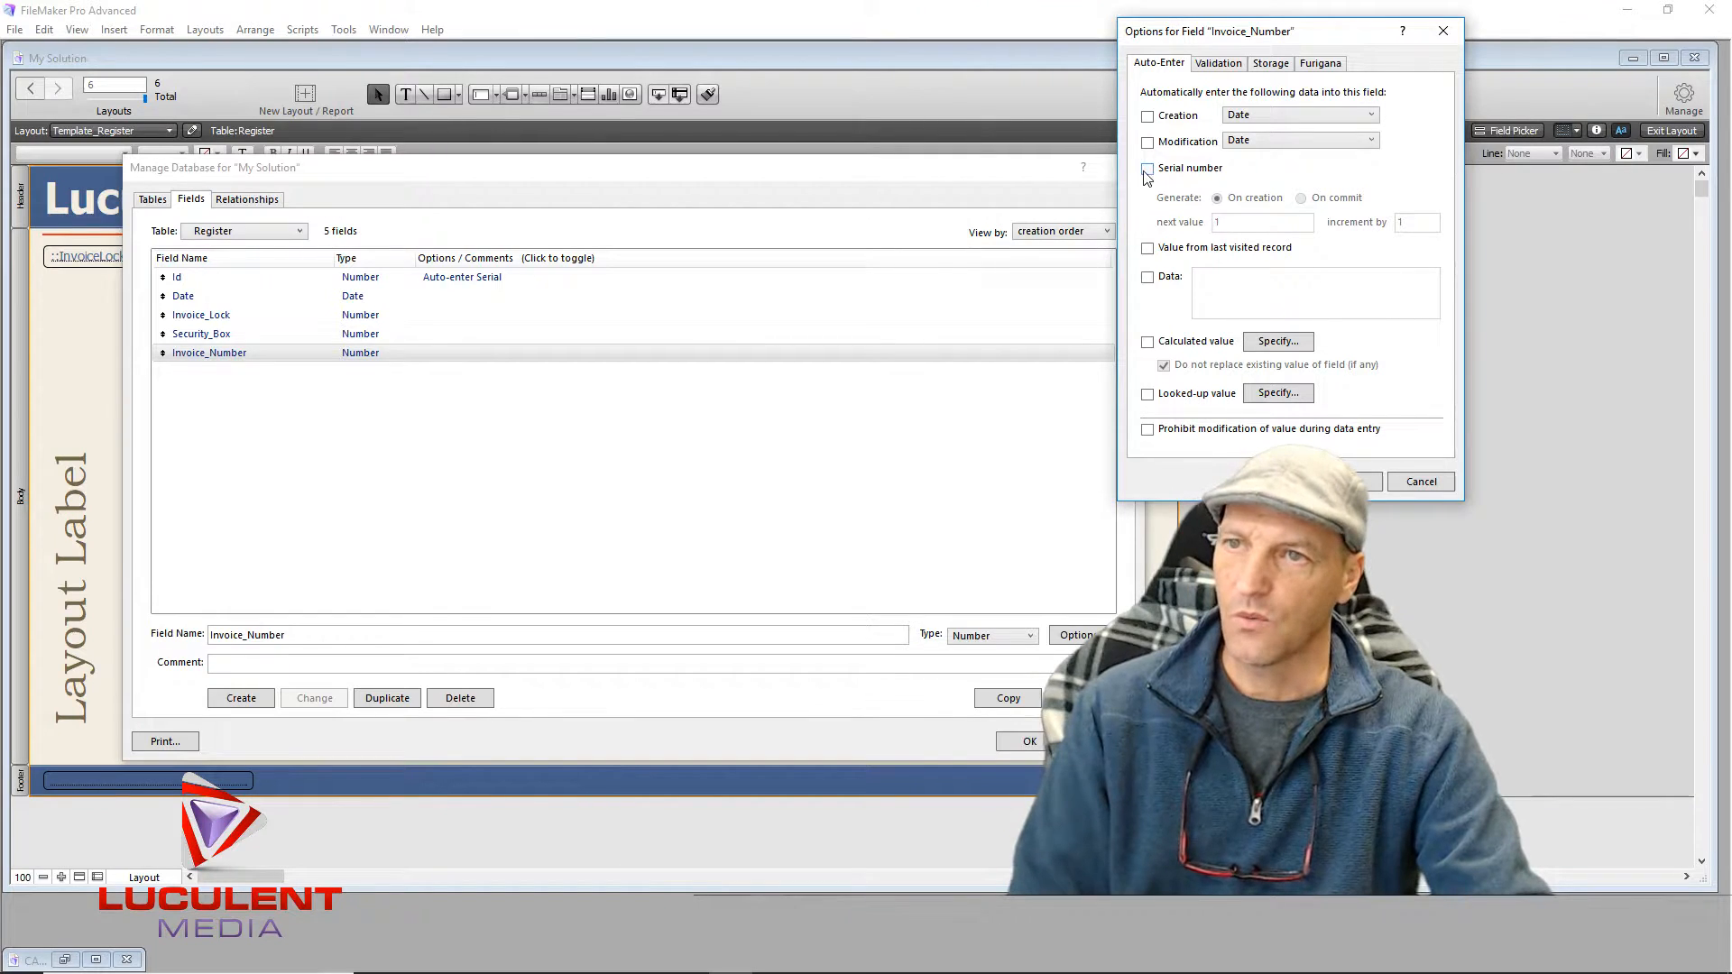
{"action": "left_click", "coordinate": [1146, 170]}
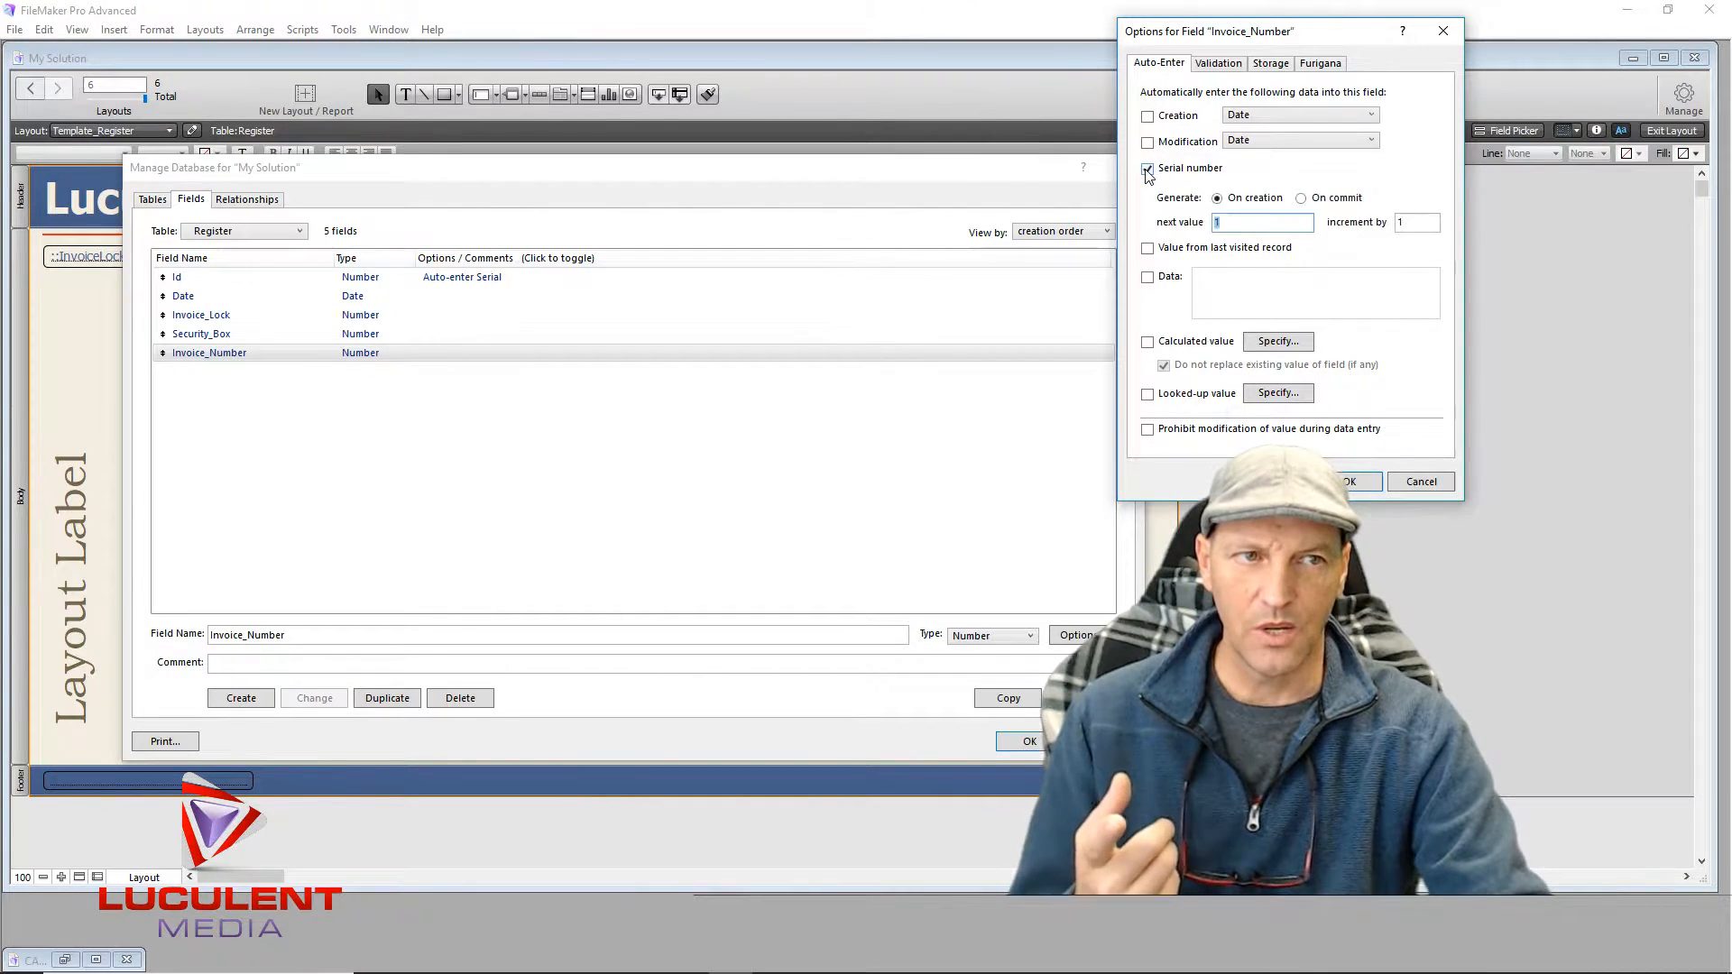
{"action": "left_click_drag", "start_coordinate": [1308, 29], "coordinate": [731, 174]}
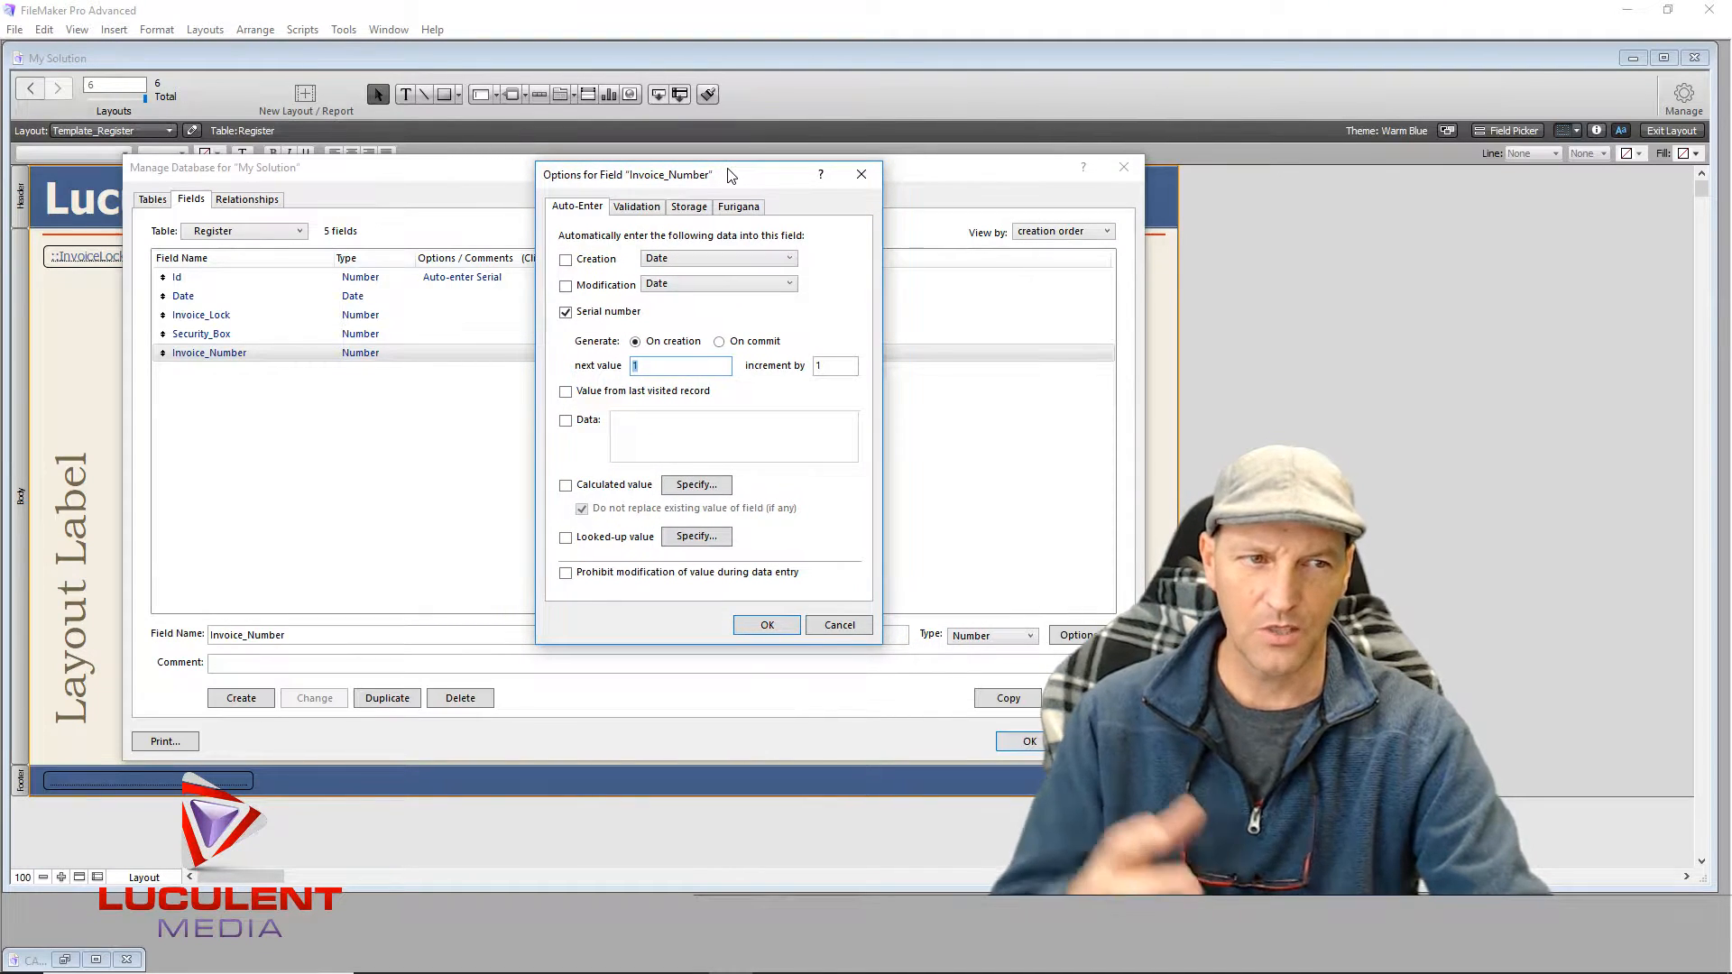
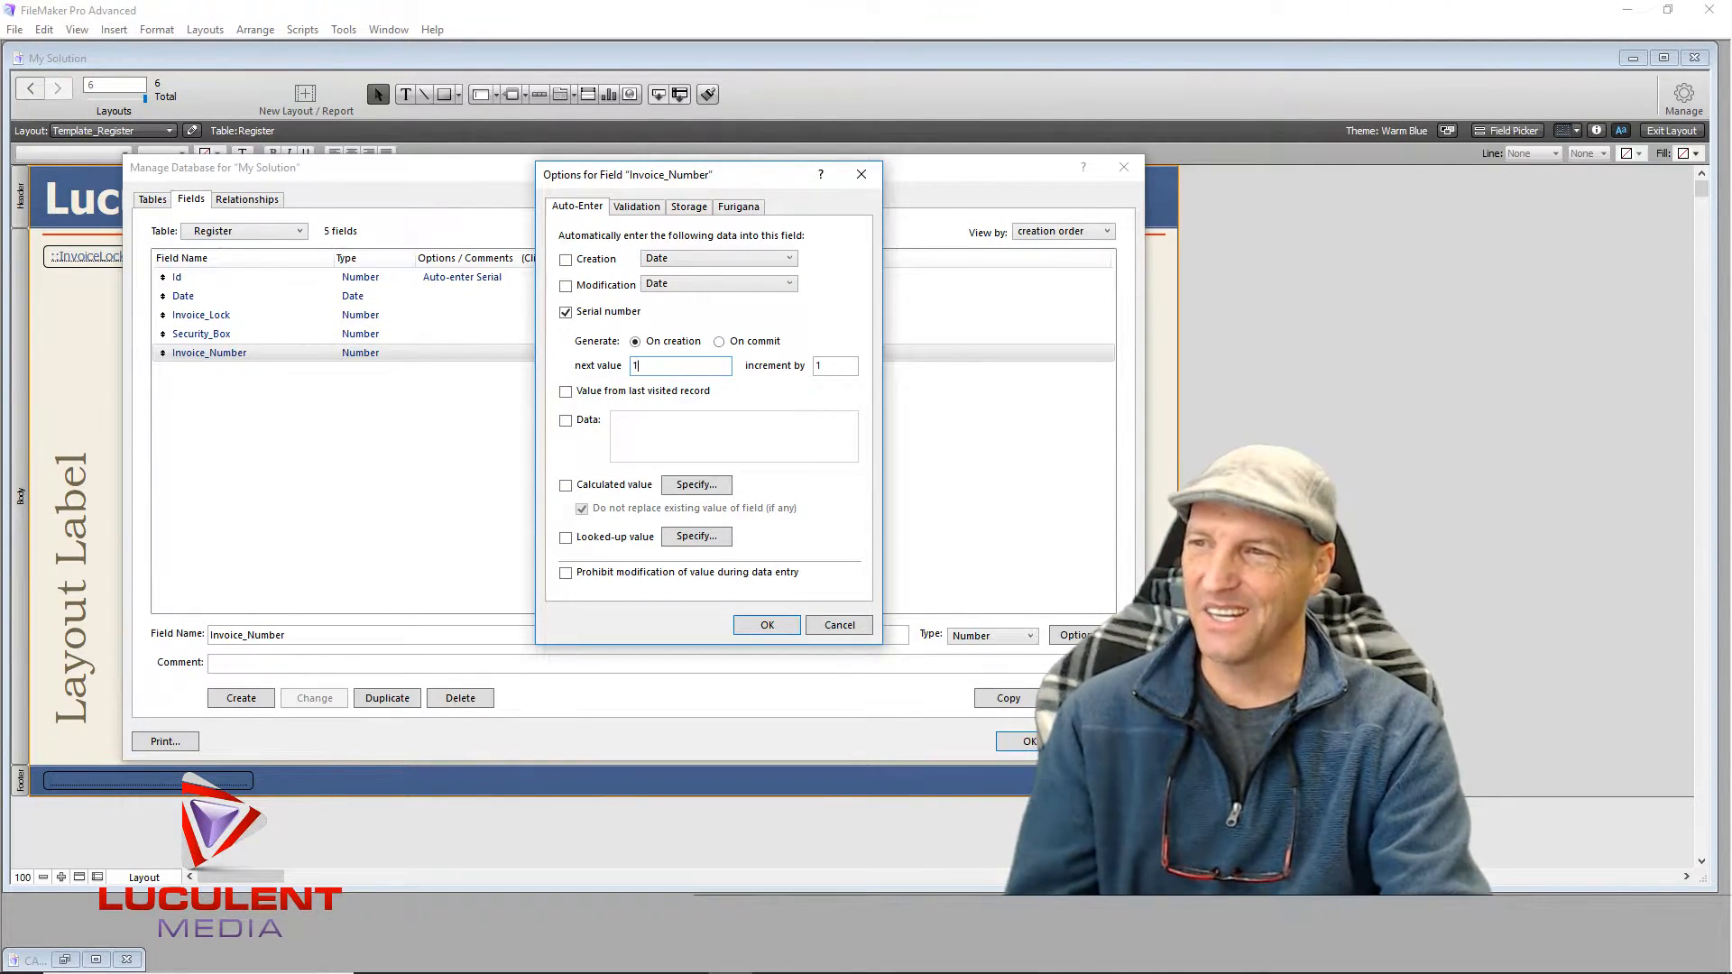
{"action": "type", "text": "00000000"}
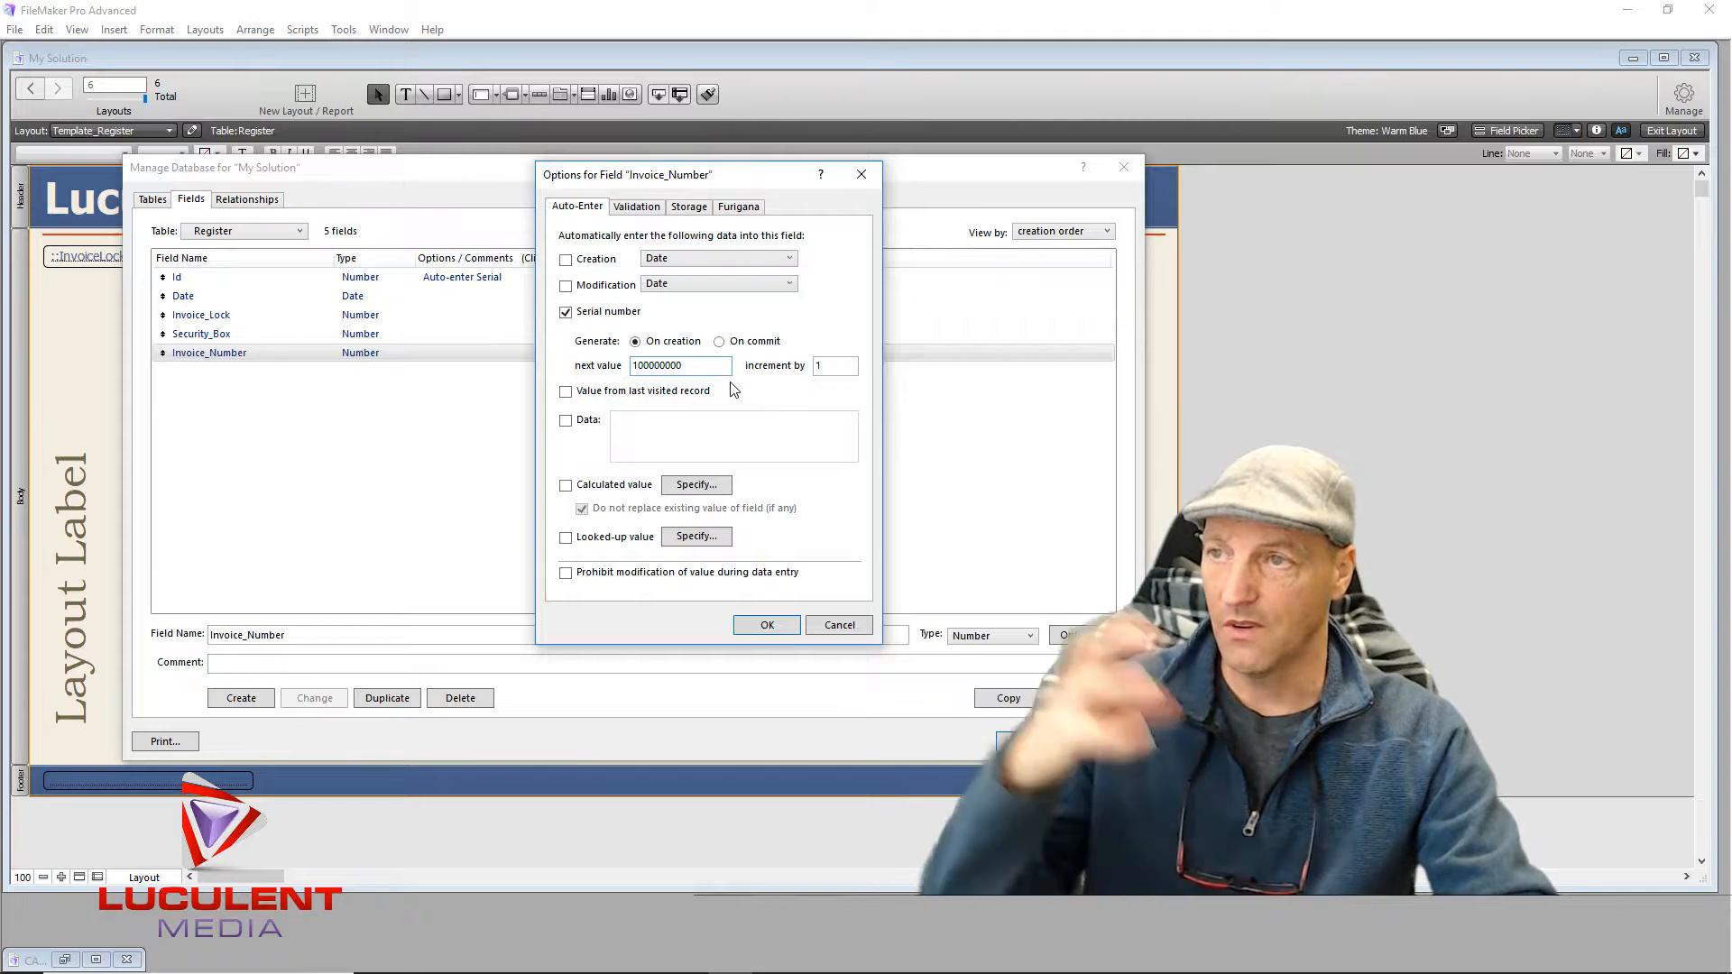
{"action": "left_click", "coordinate": [764, 625]}
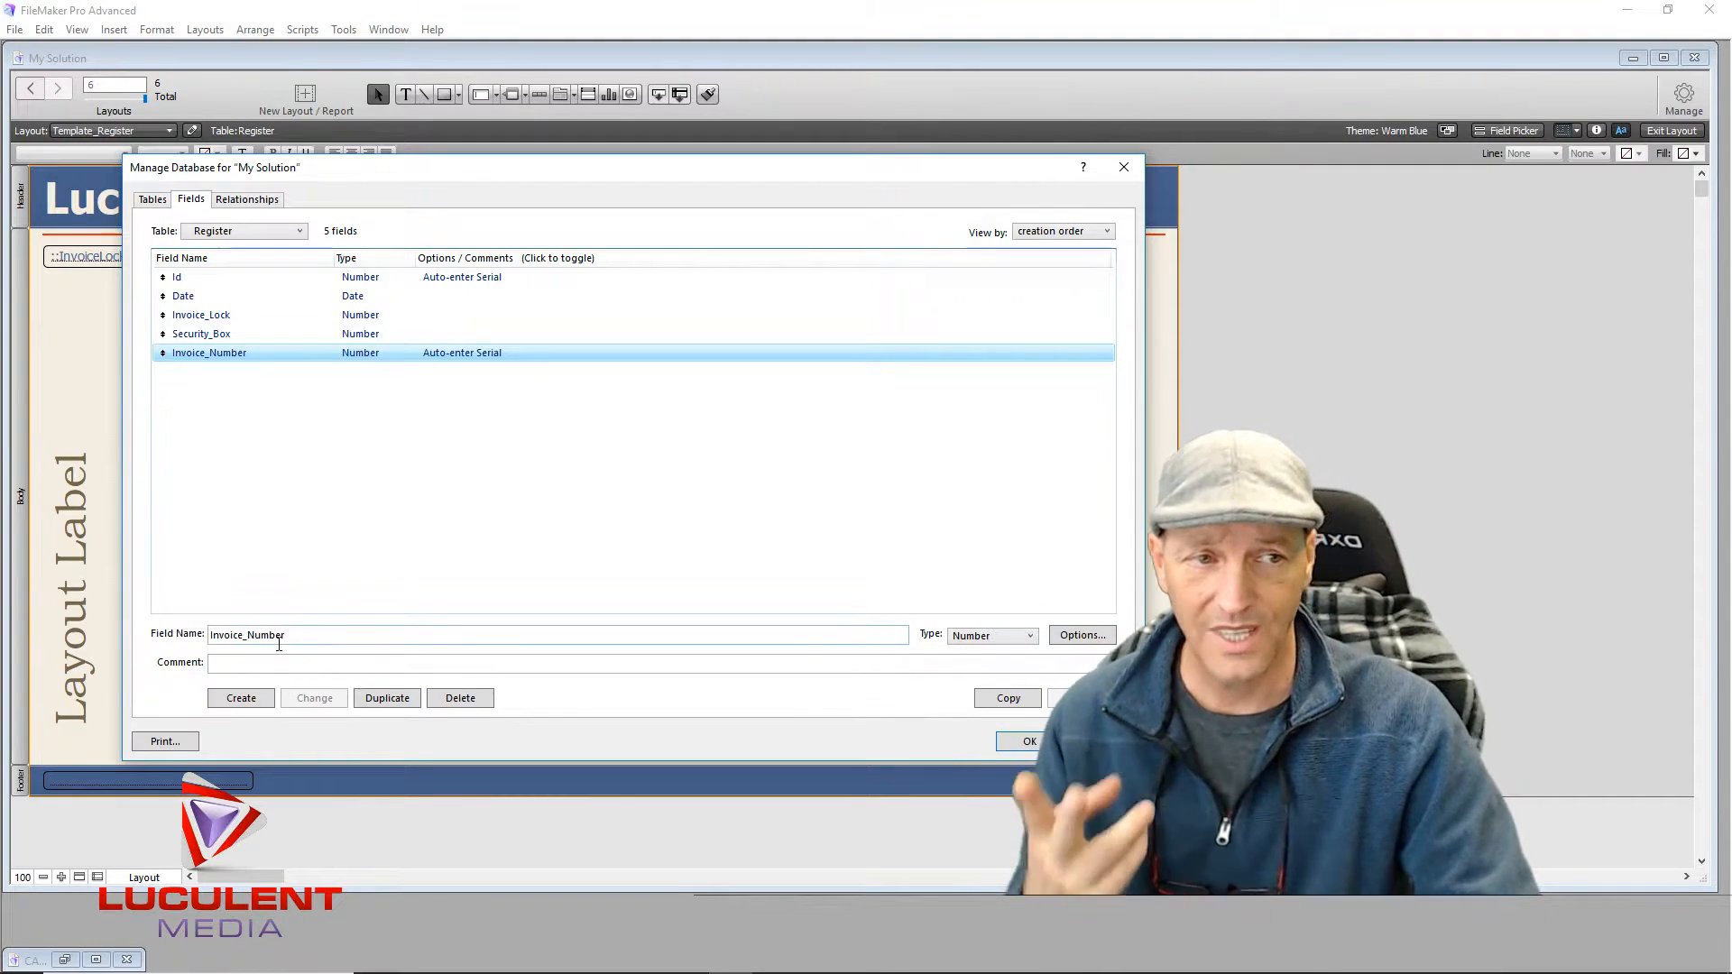
{"action": "left_click", "coordinate": [262, 428]}
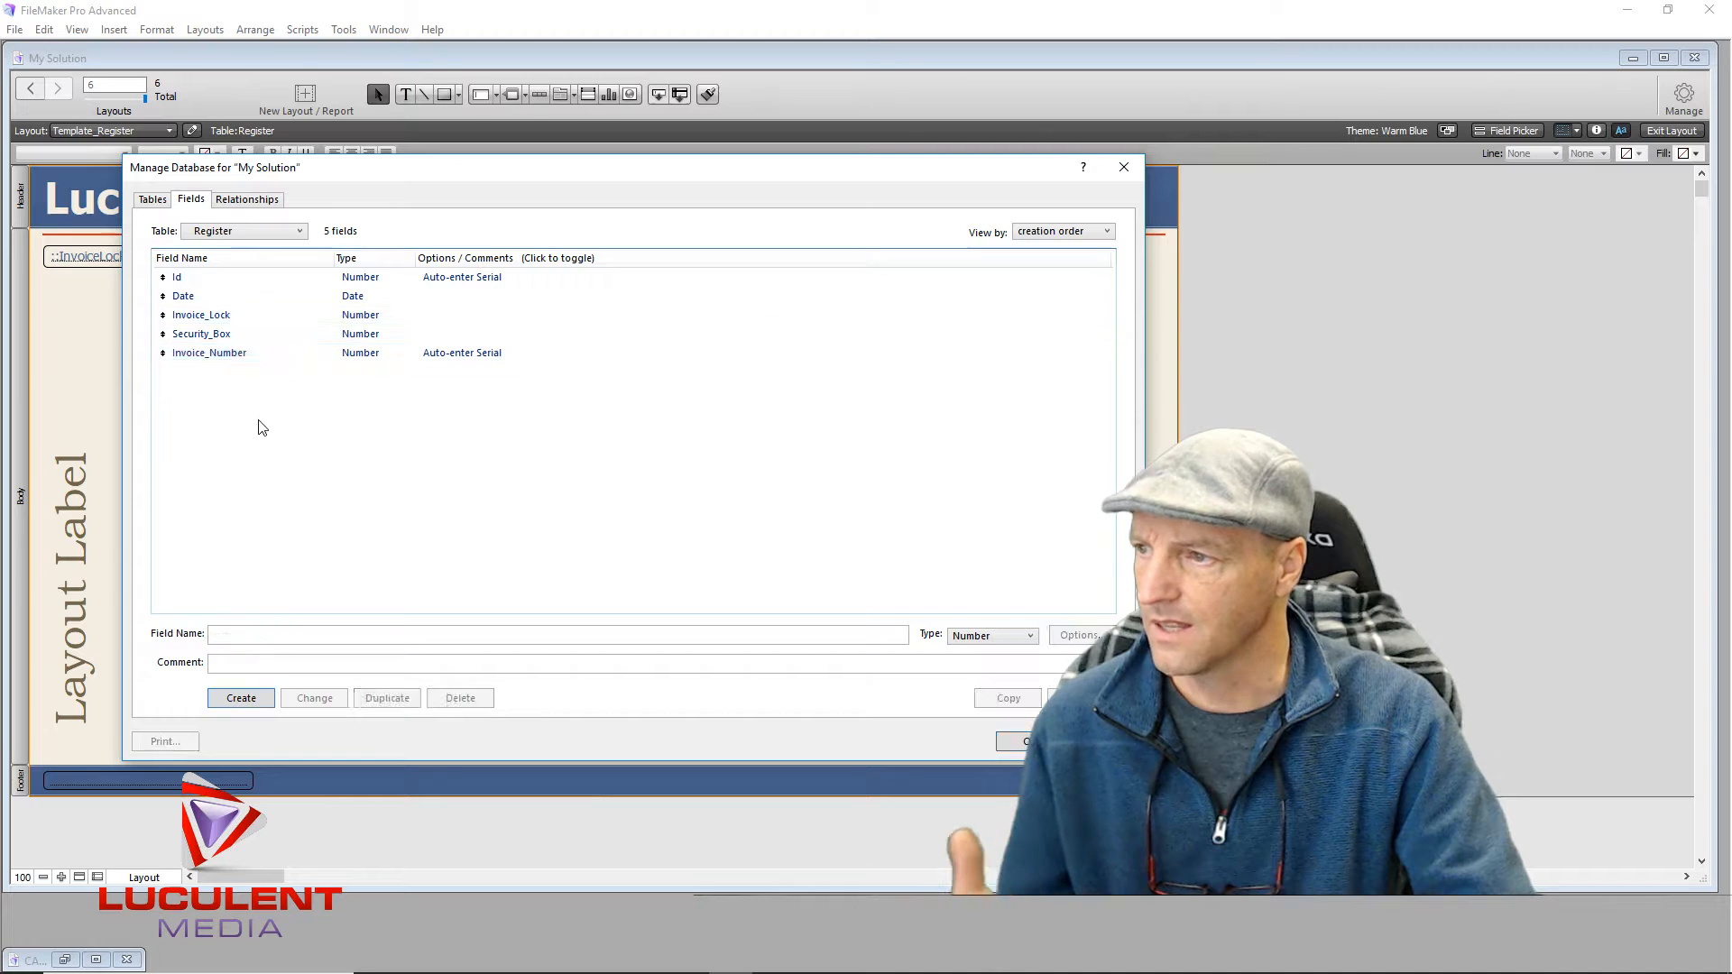
Step: Switch to the Invoice table's fields and create a Number field named ProductId
{"action": "left_click", "coordinate": [301, 231]}
{"action": "left_click", "coordinate": [237, 338]}
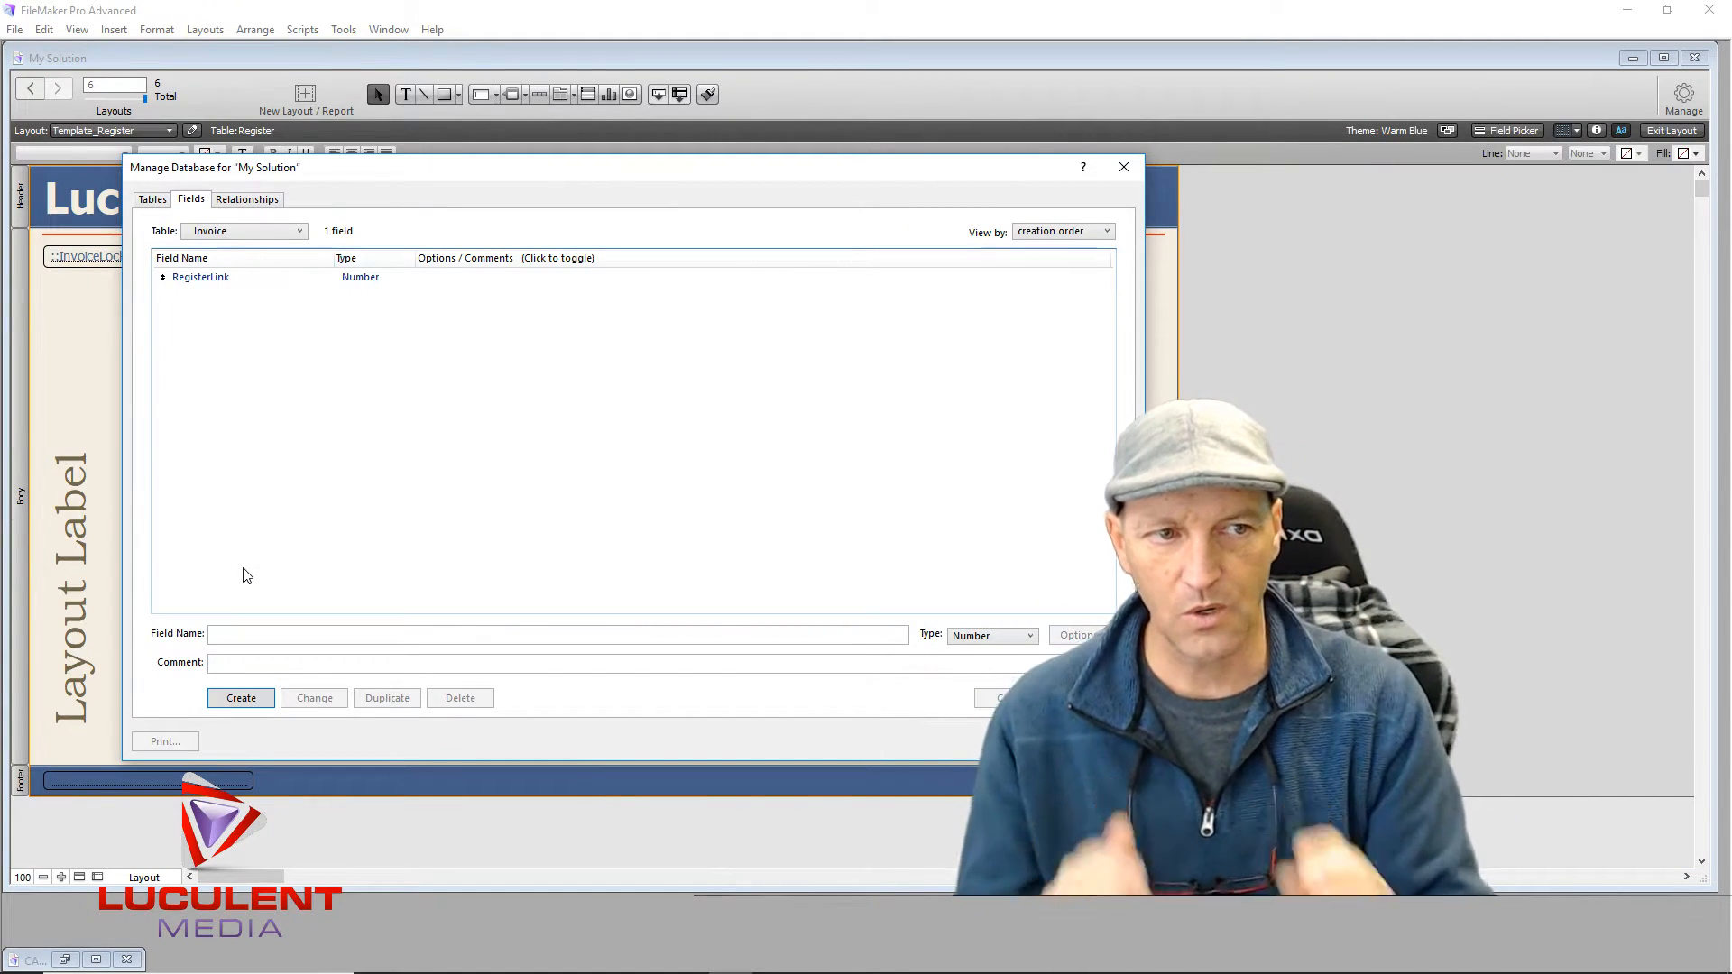
{"action": "left_click", "coordinate": [257, 635]}
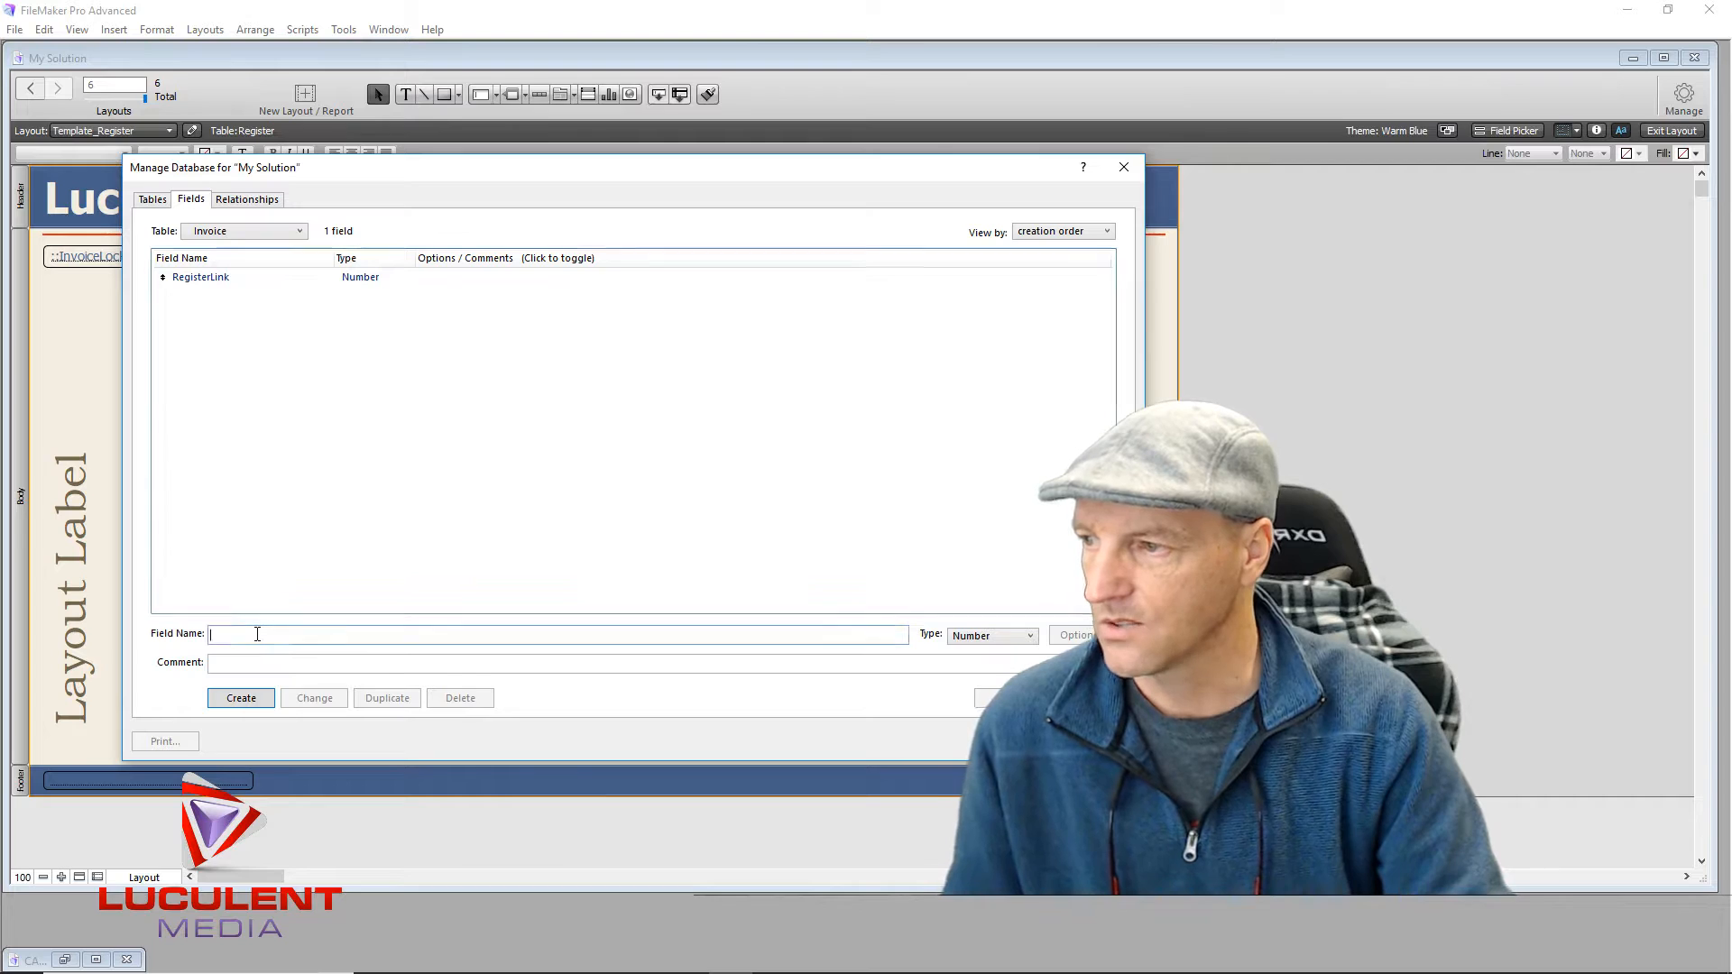
{"action": "type", "text": "ProductId"}
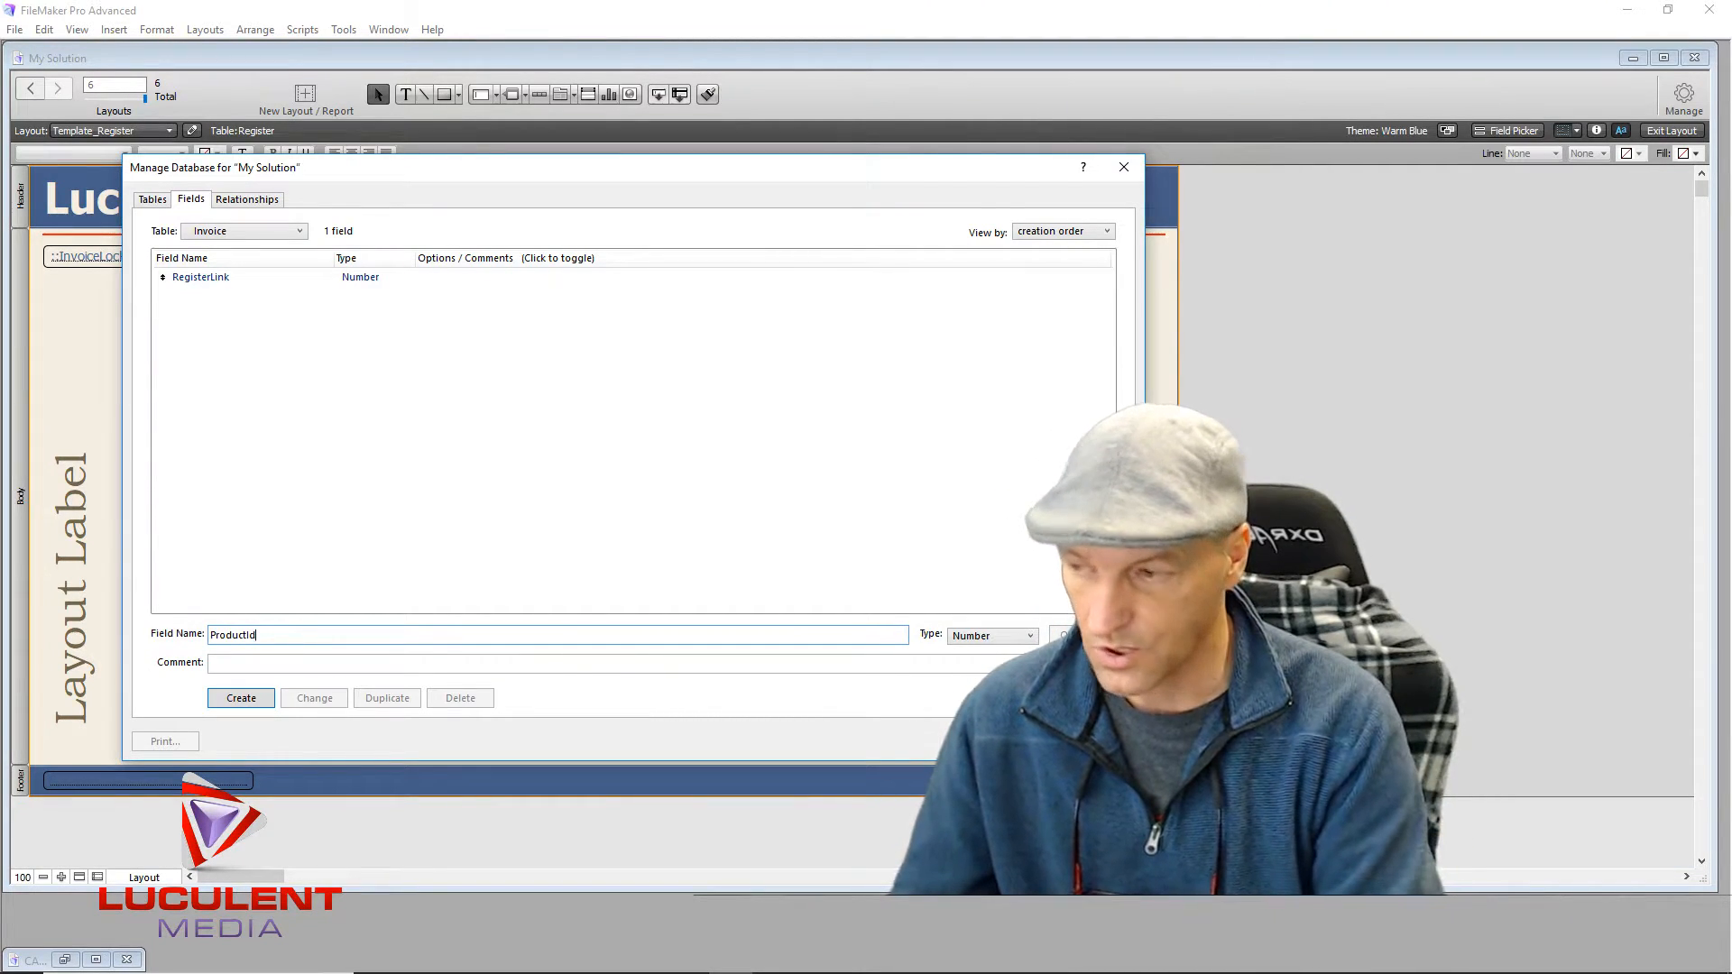
{"action": "key", "text": "Return"}
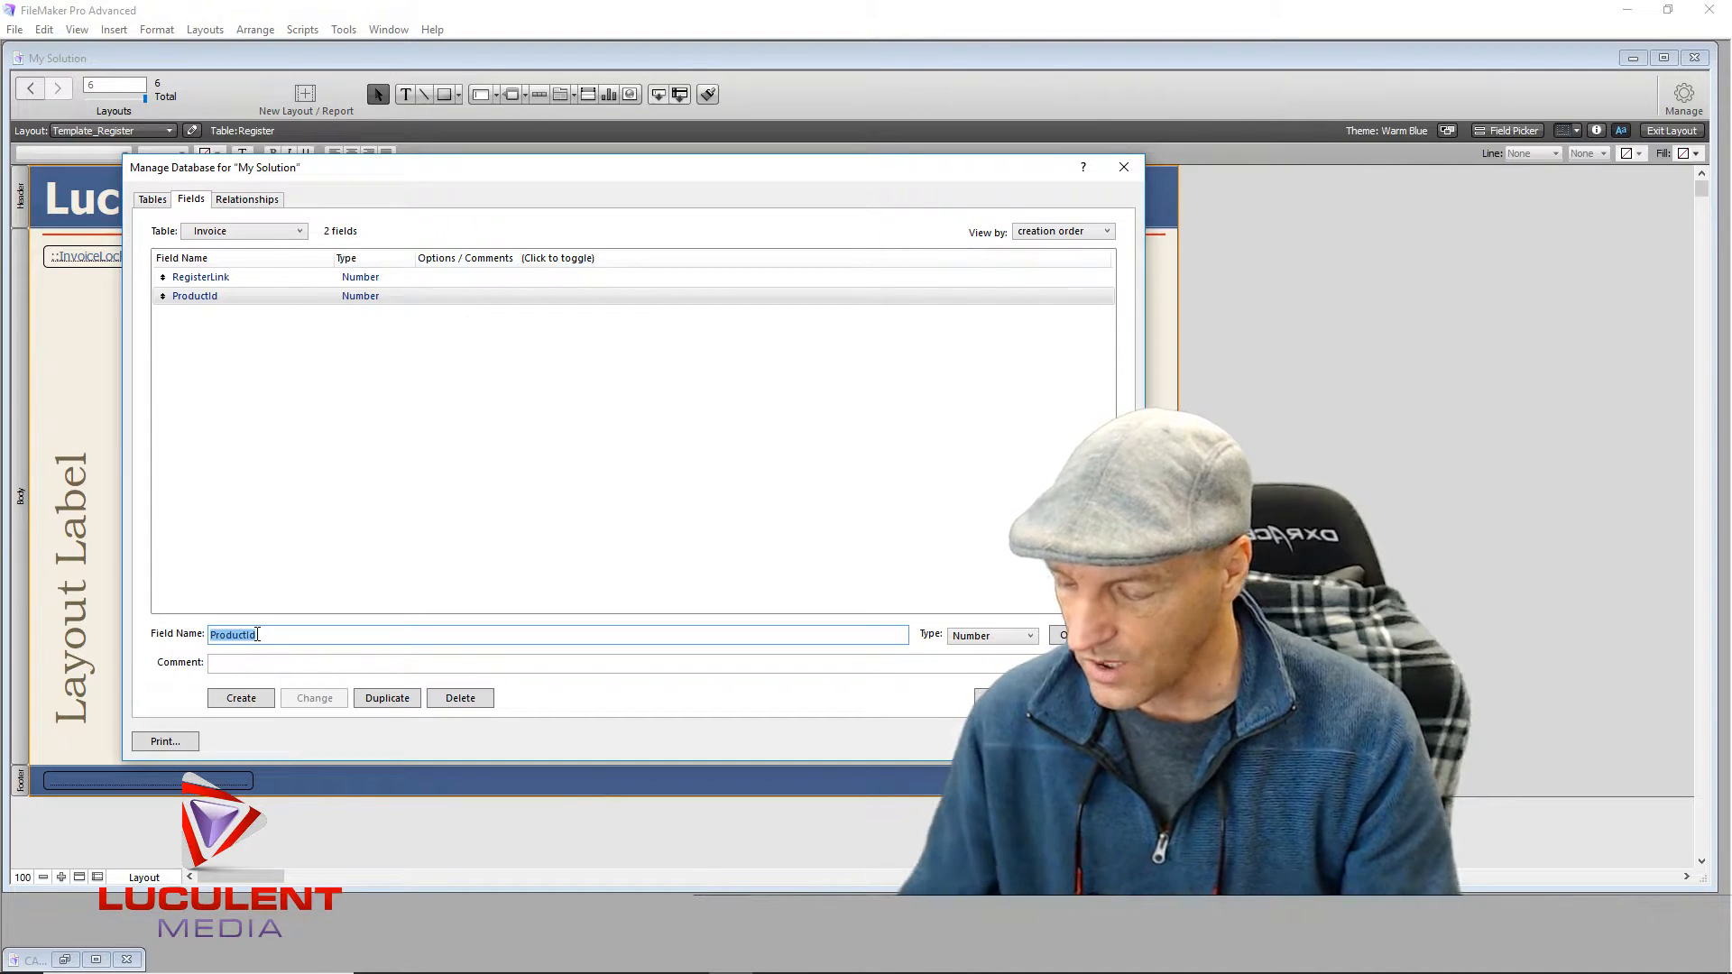
Step: Create two Number fields named Price and Quantity in the Invoice table
{"action": "type", "text": "Pri"}
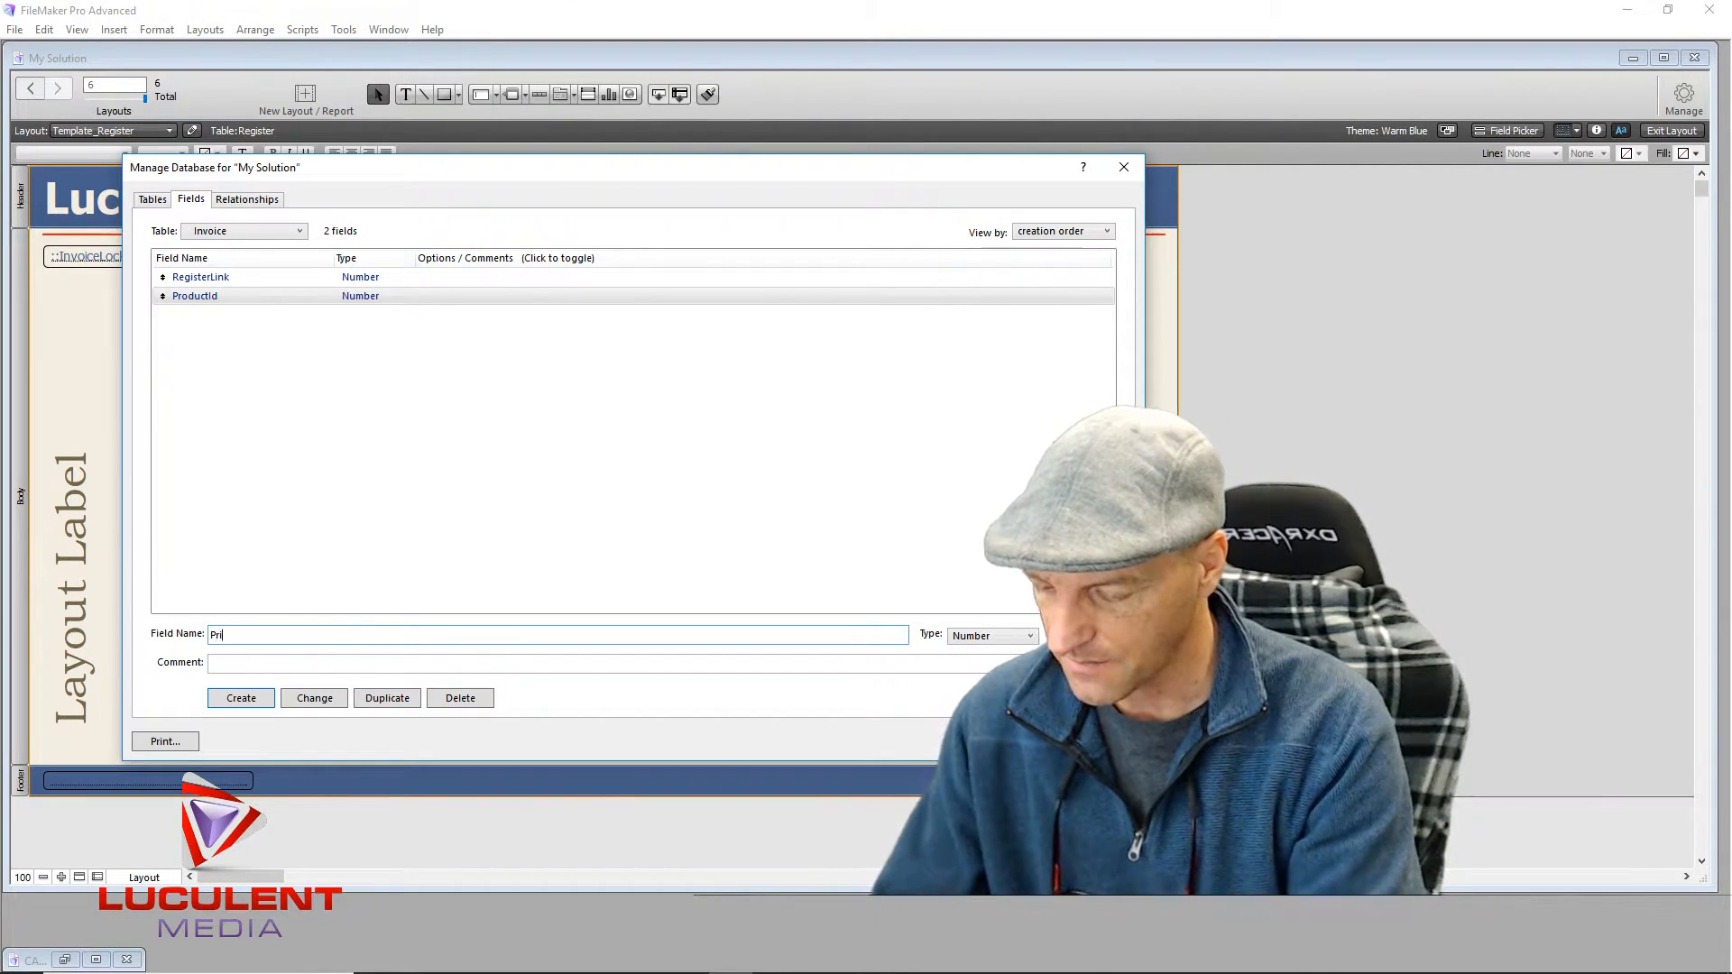
{"action": "type", "text": "ce"}
{"action": "key", "text": "Return"}
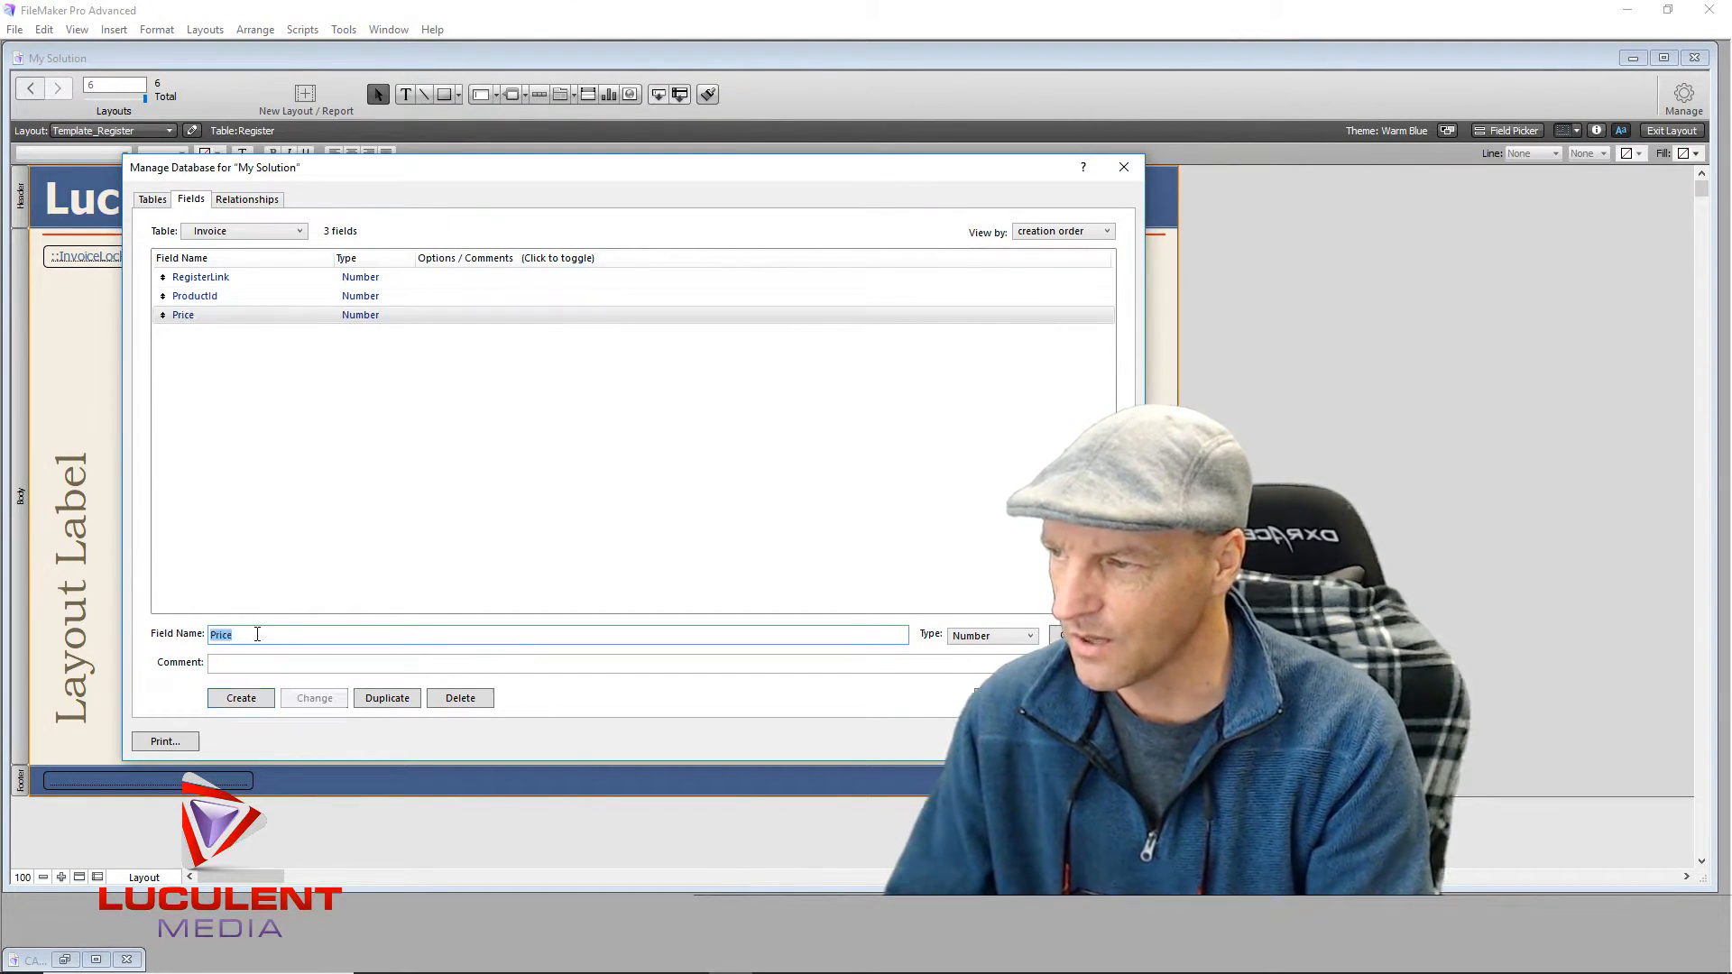
{"action": "type", "text": "Qua"}
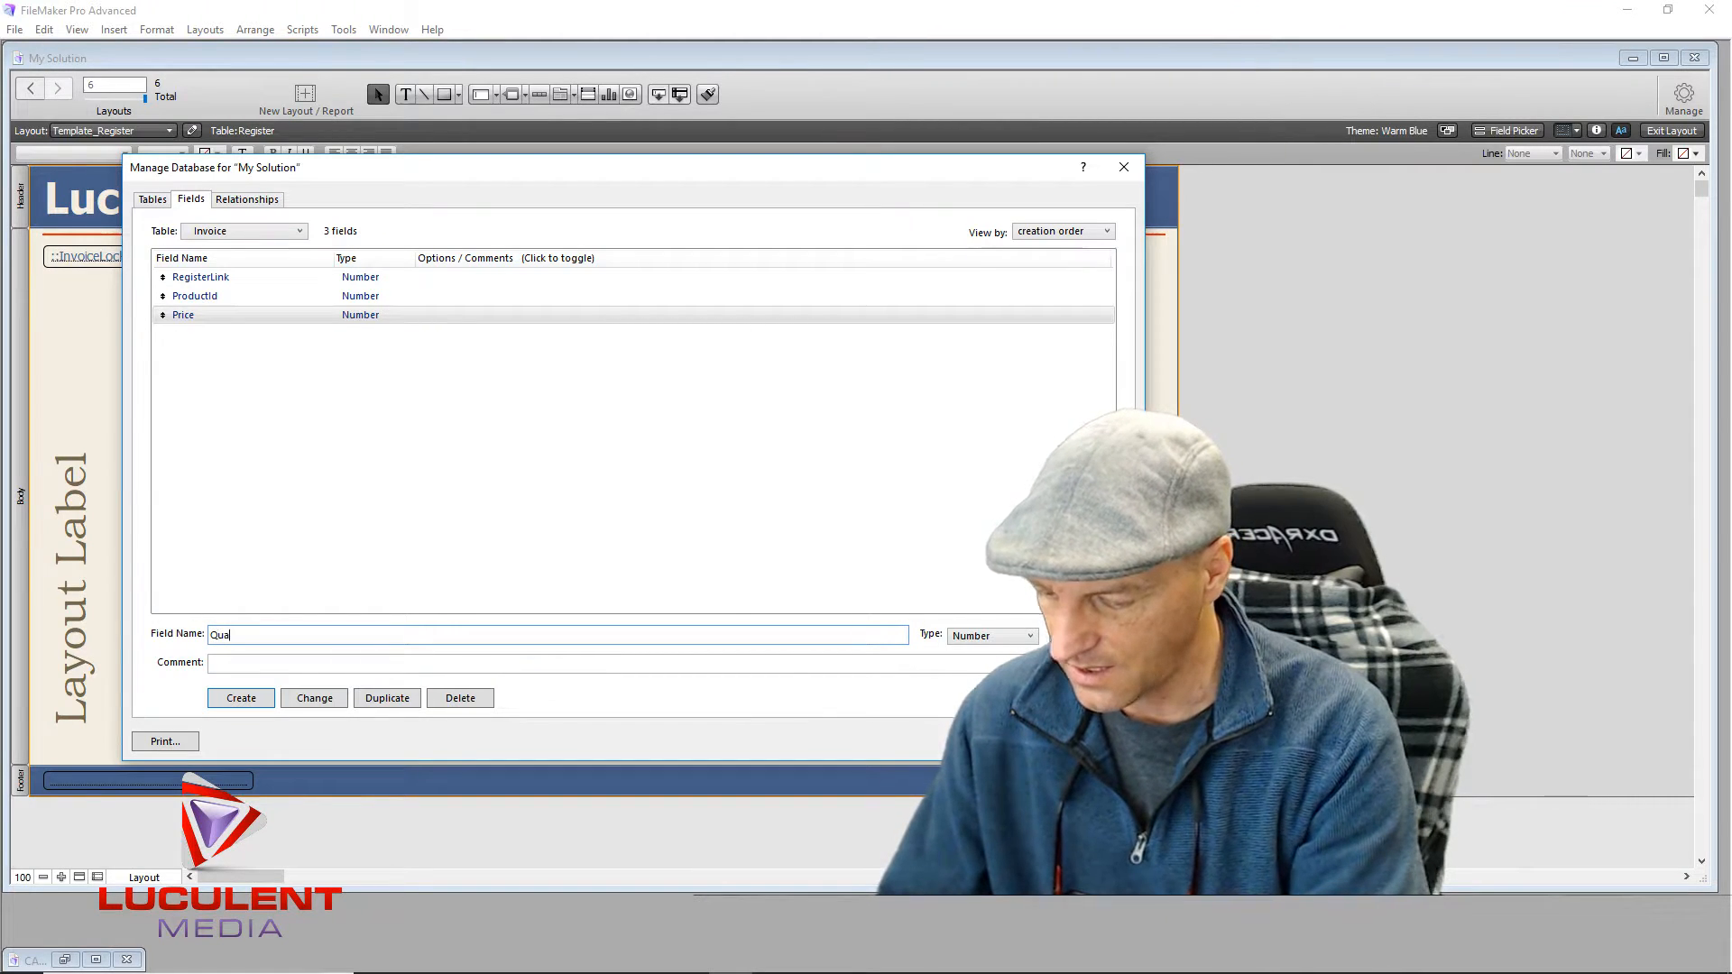
{"action": "type", "text": "ntity"}
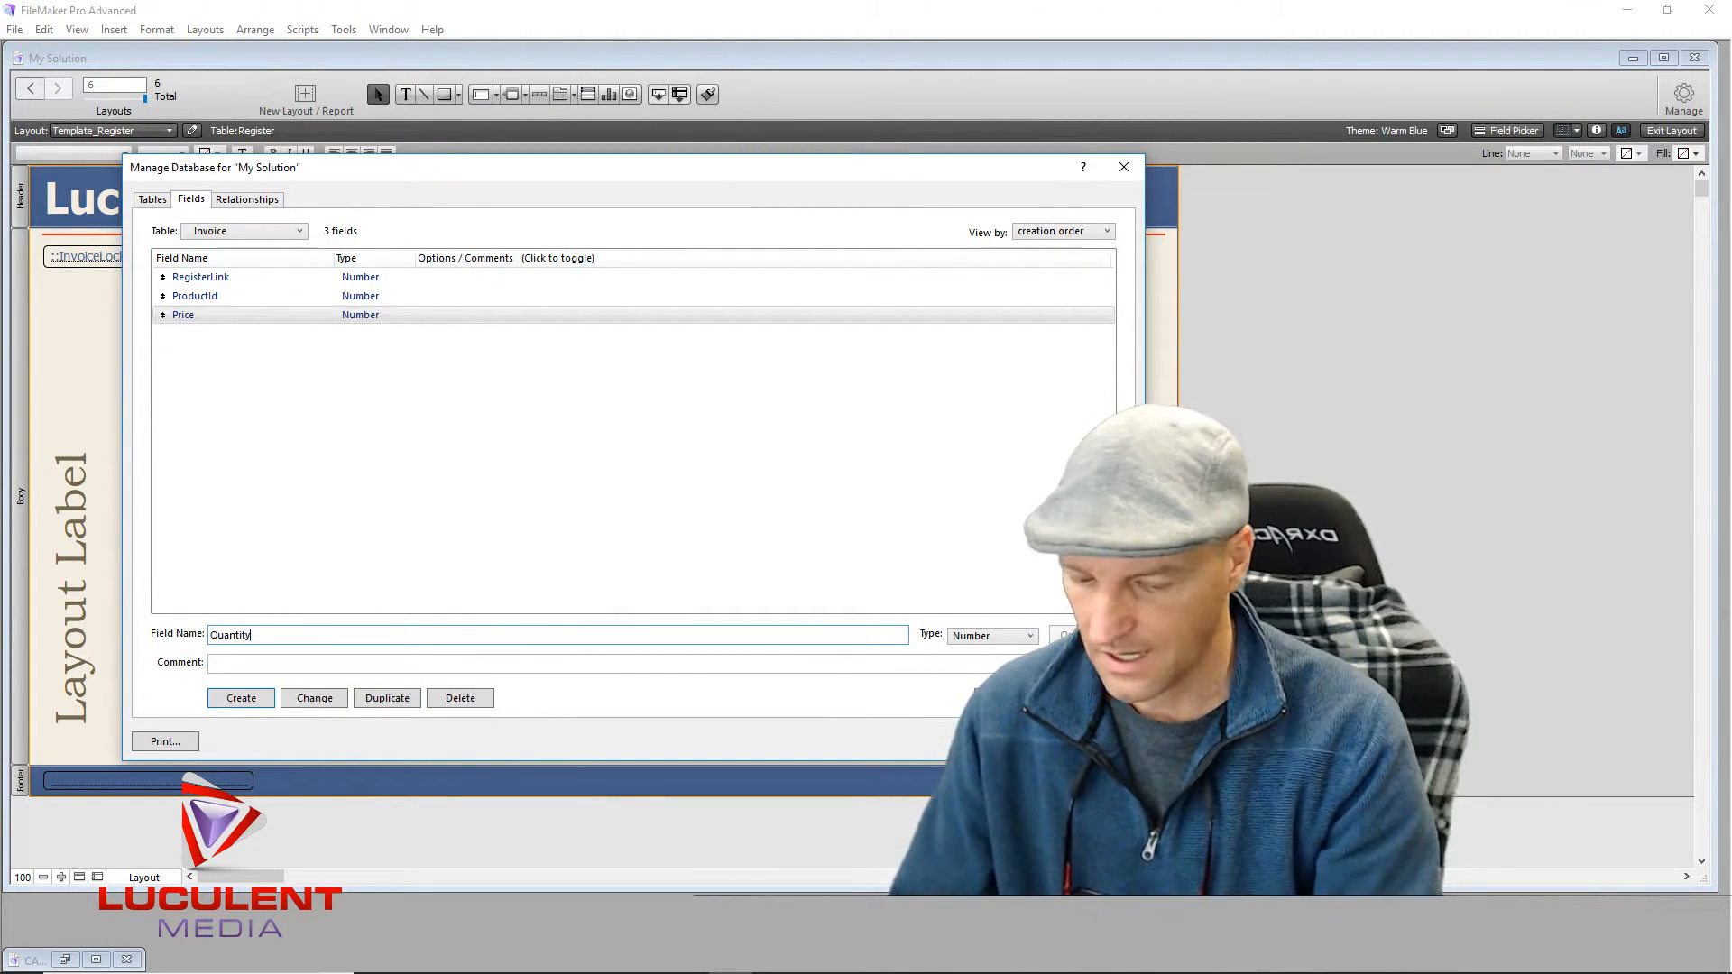
{"action": "key", "text": "Return"}
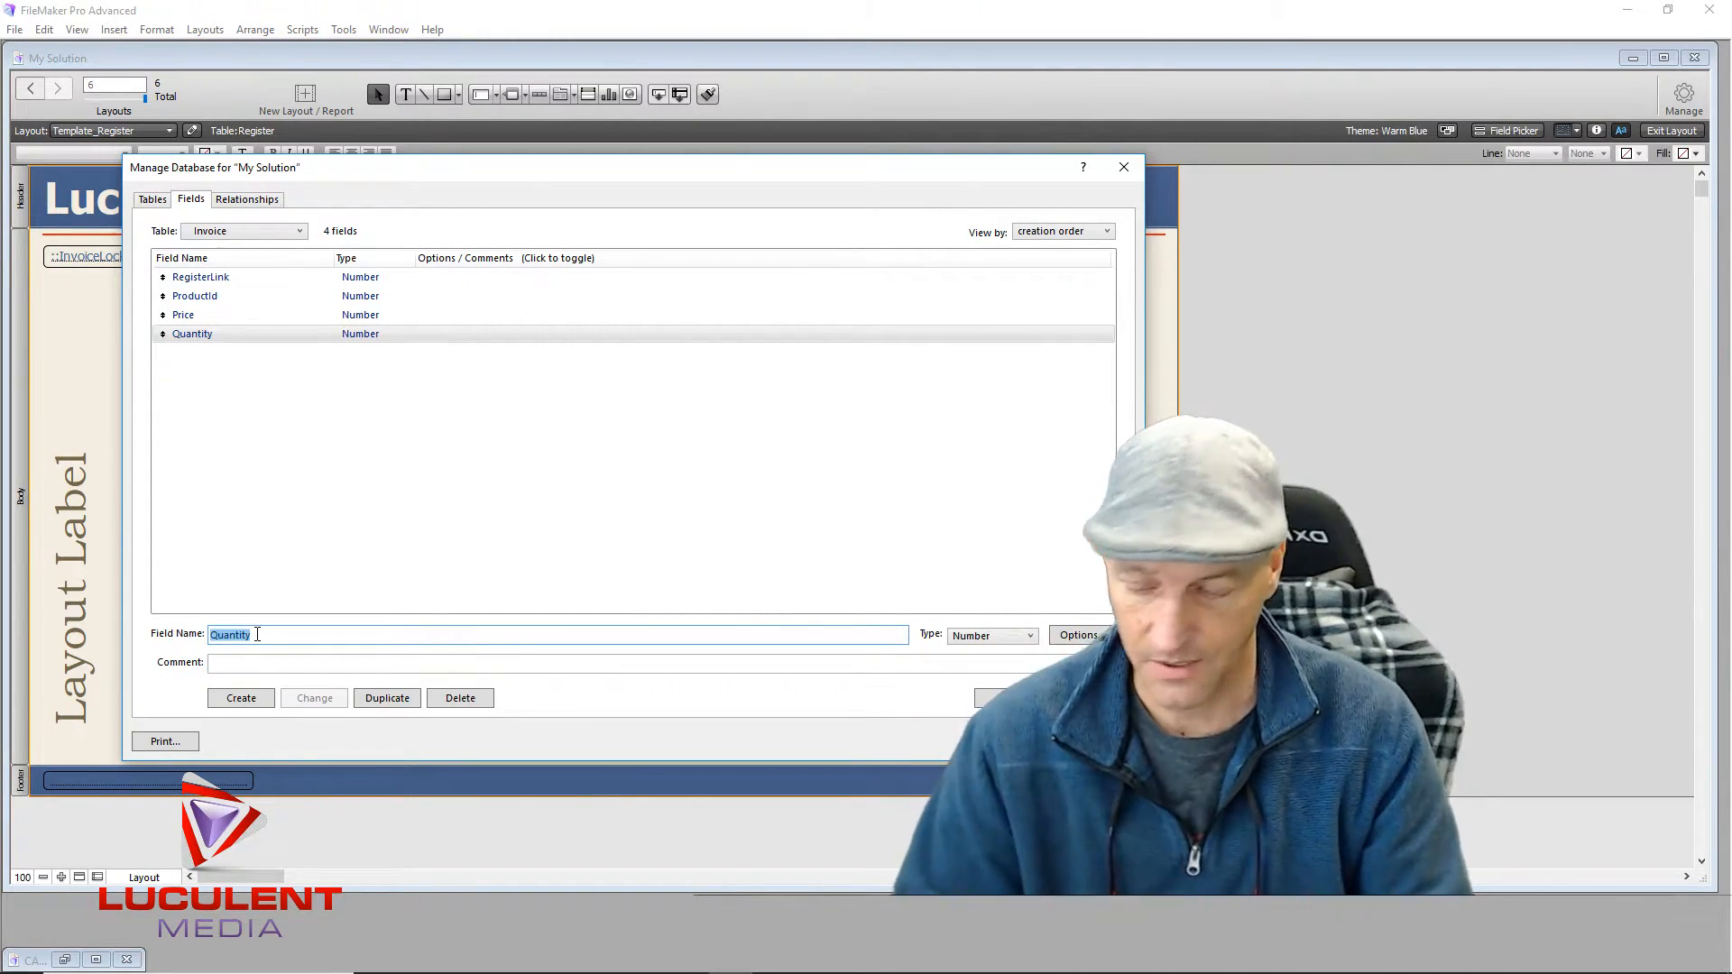
Step: Create a Number field named State_Tax in the Invoice table
{"action": "type", "text": "State"}
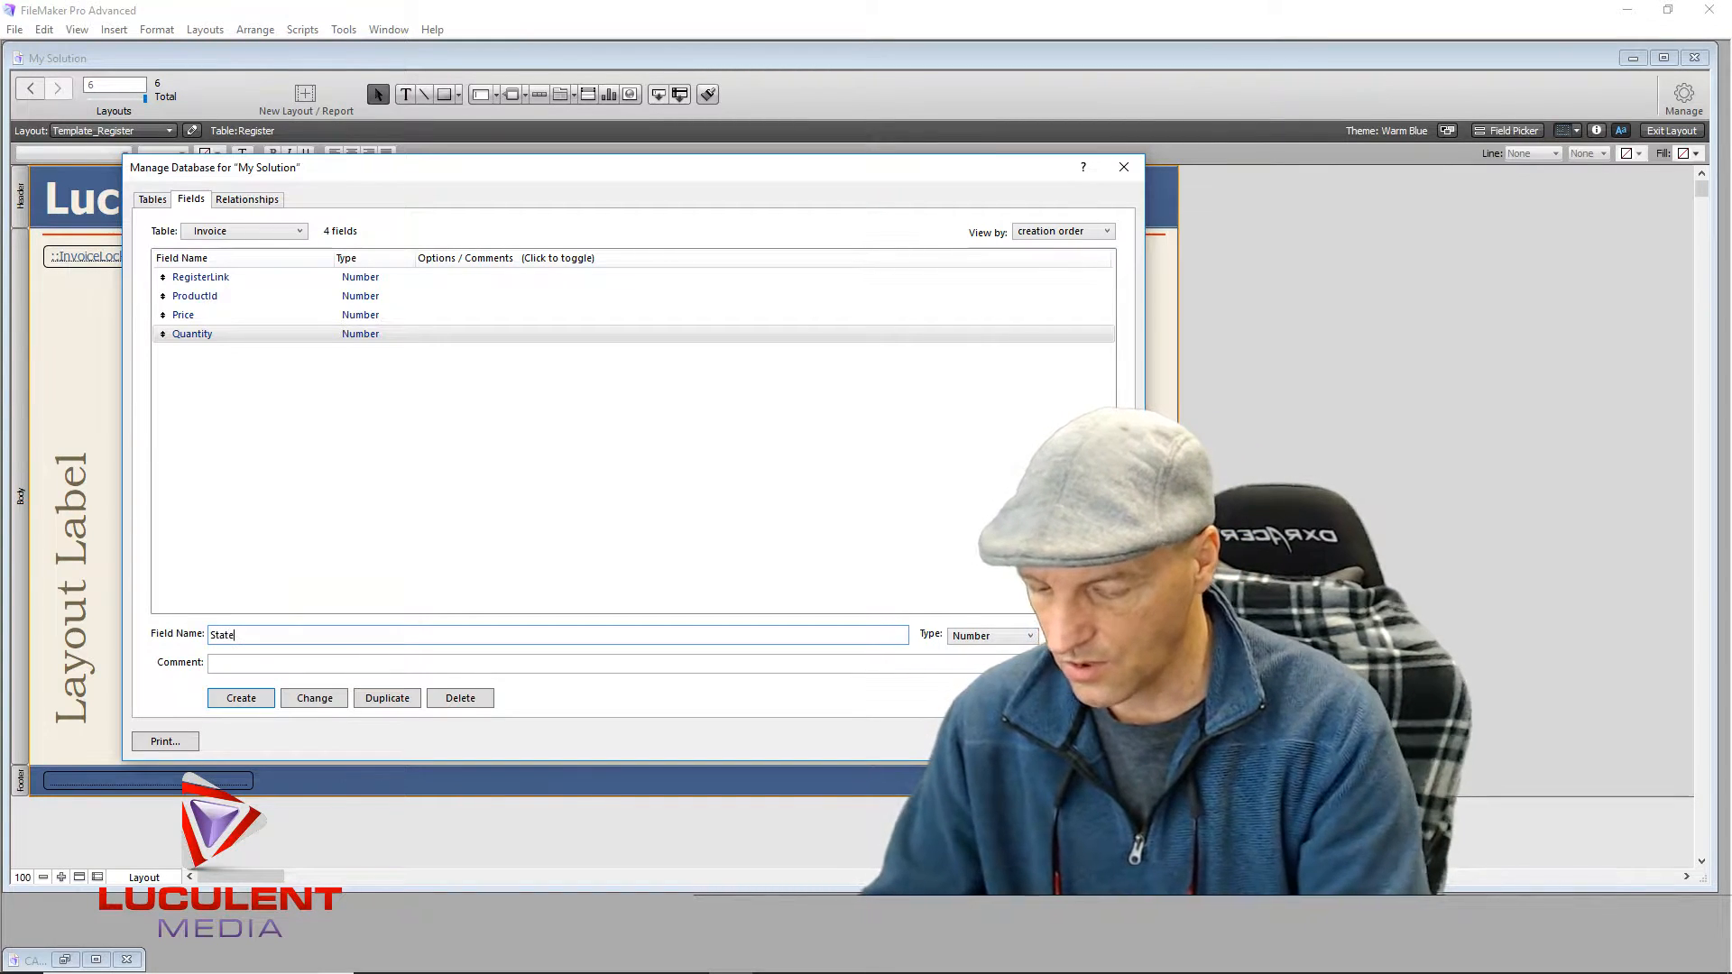
{"action": "type", "text": "_Ta"}
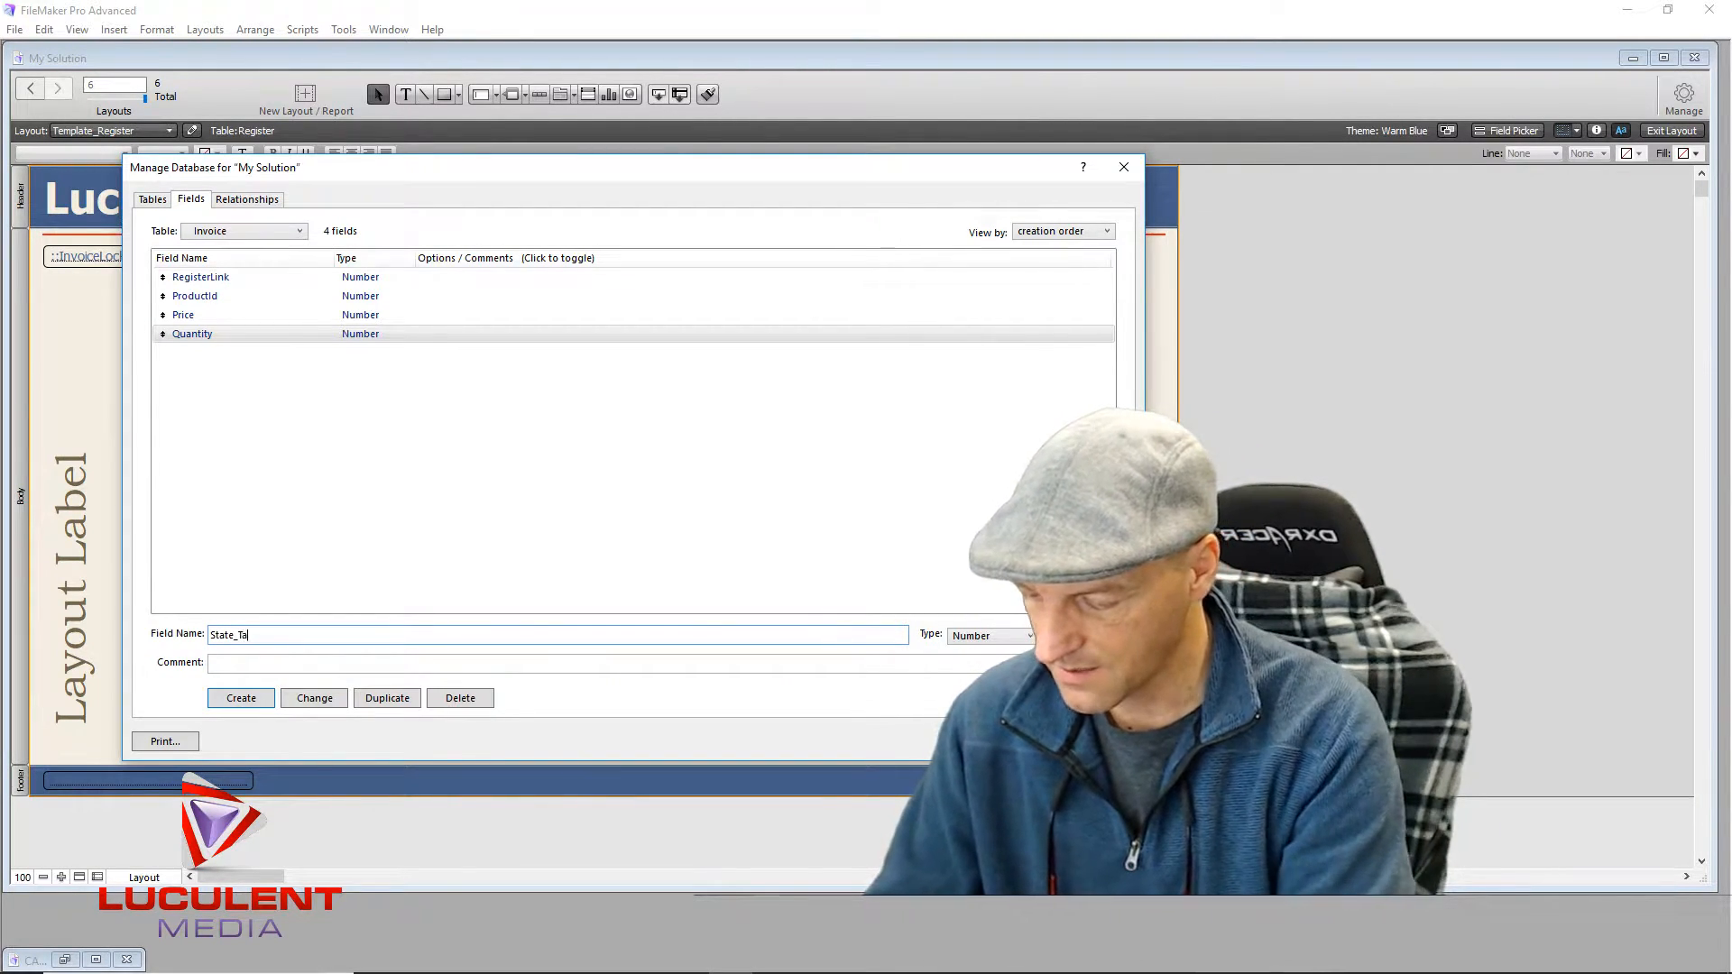
{"action": "type", "text": "x"}
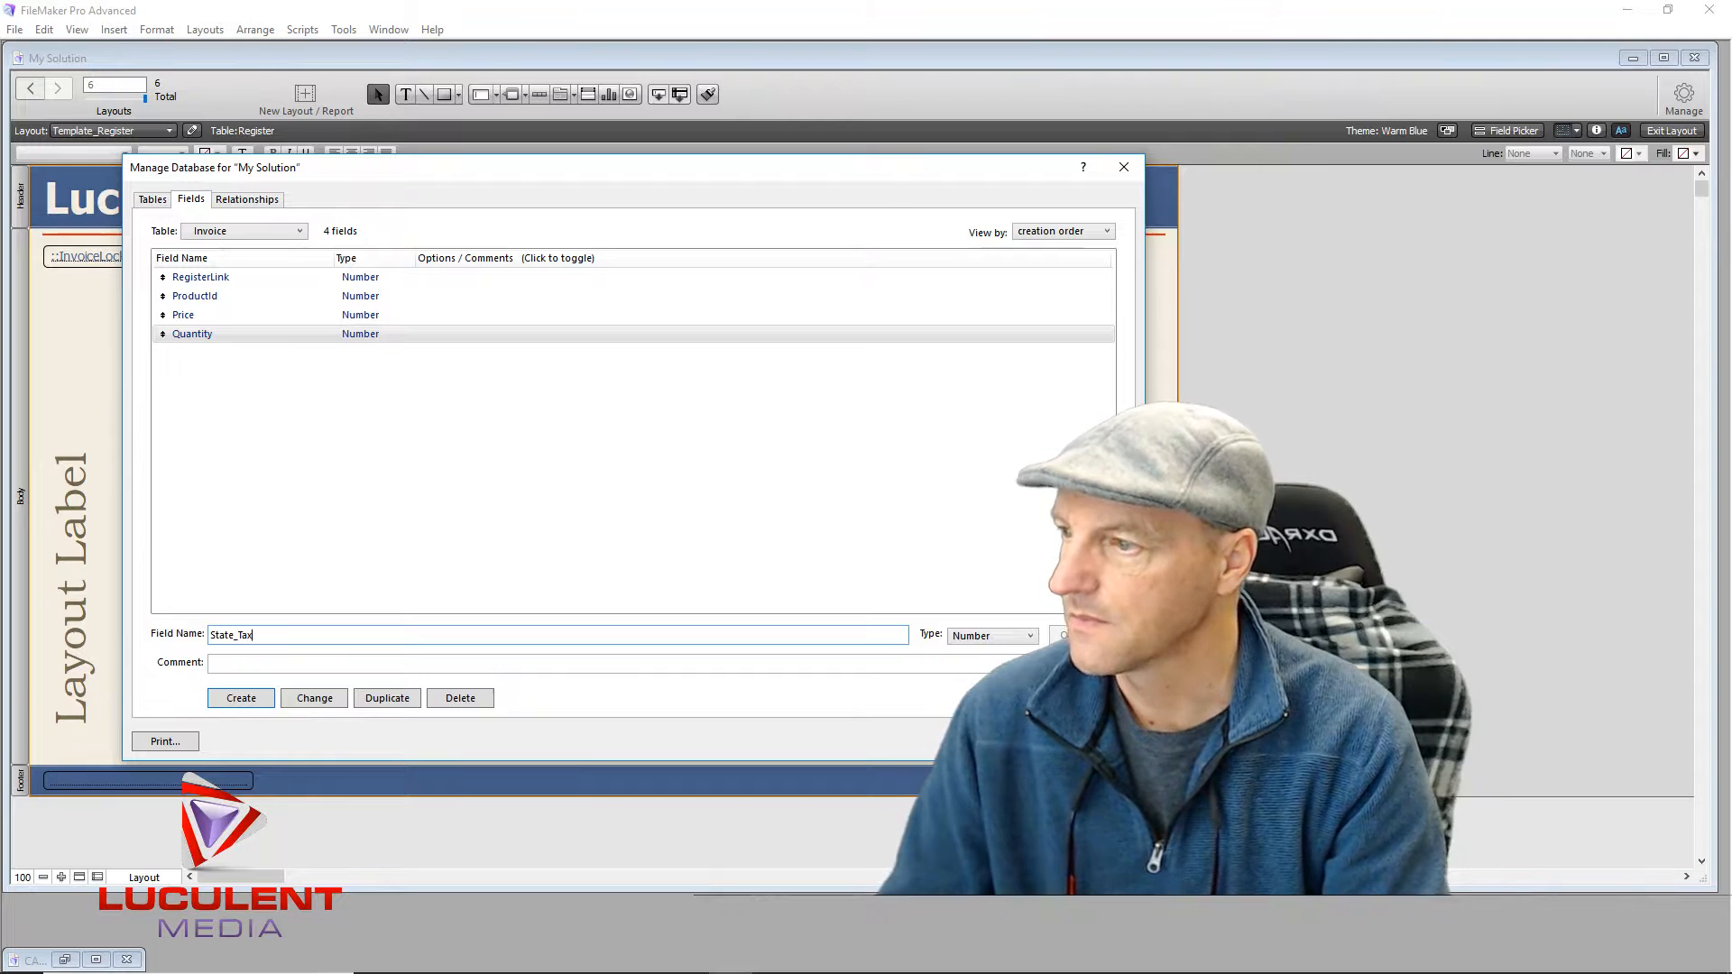
{"action": "key", "text": "Return"}
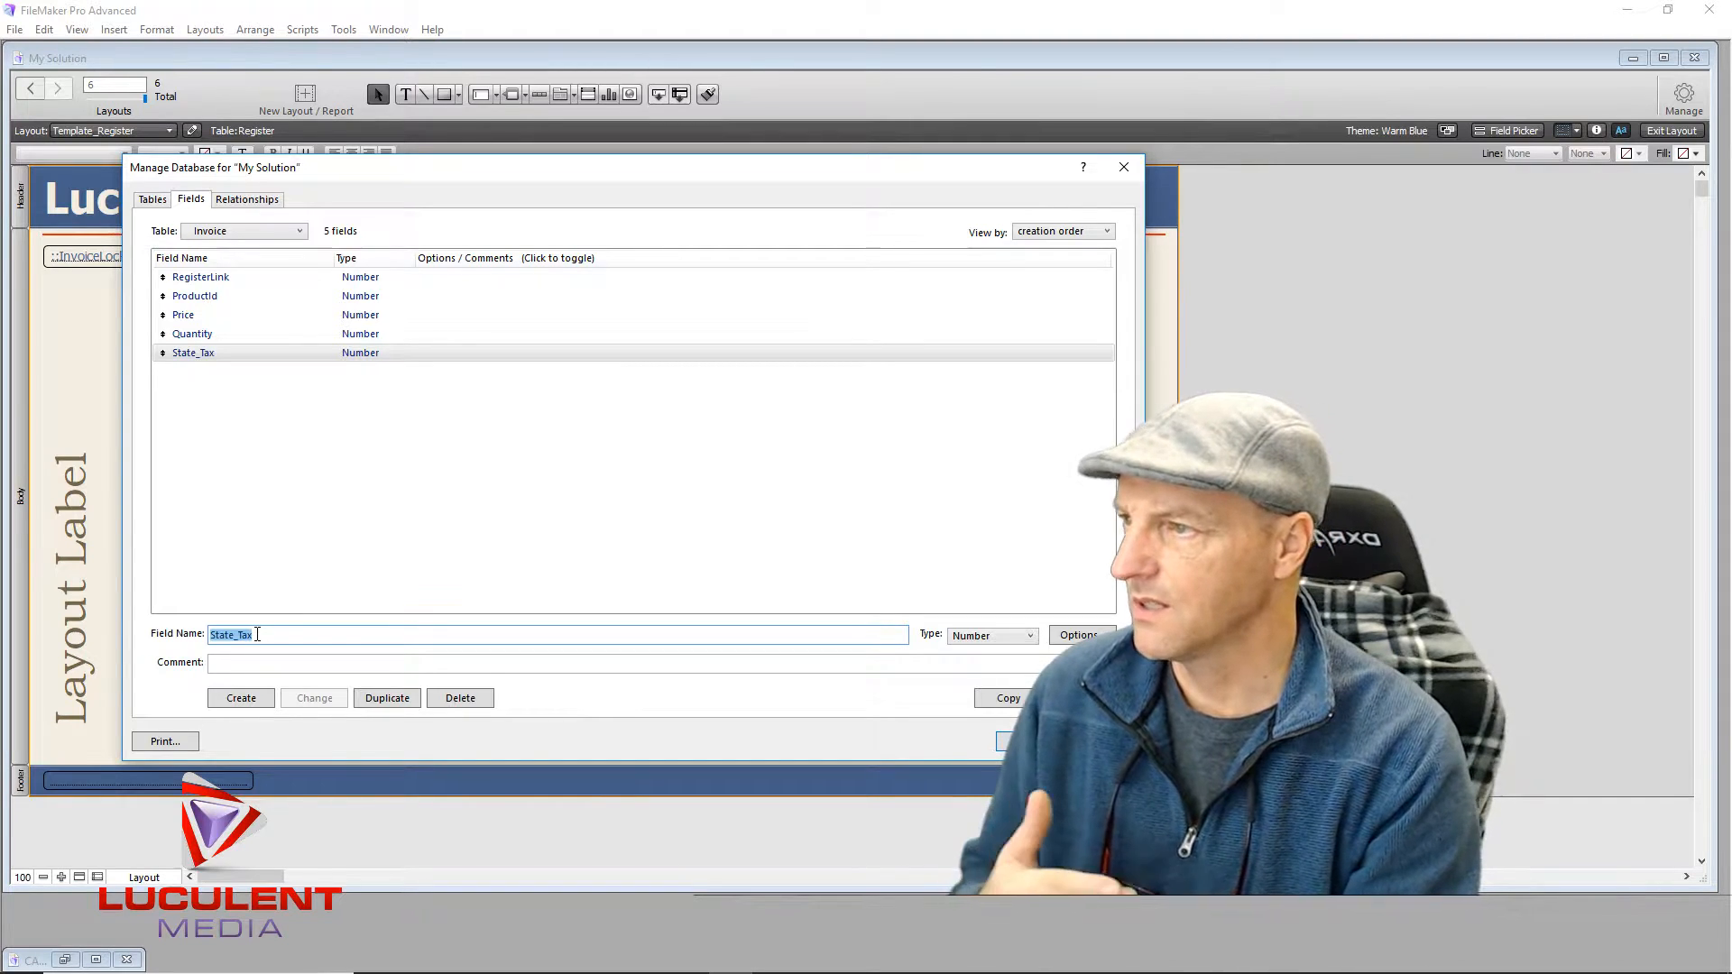
Step: Create a field named Product_Name in the Invoice table, keeping the Number type
{"action": "type", "text": "Preoduct"}
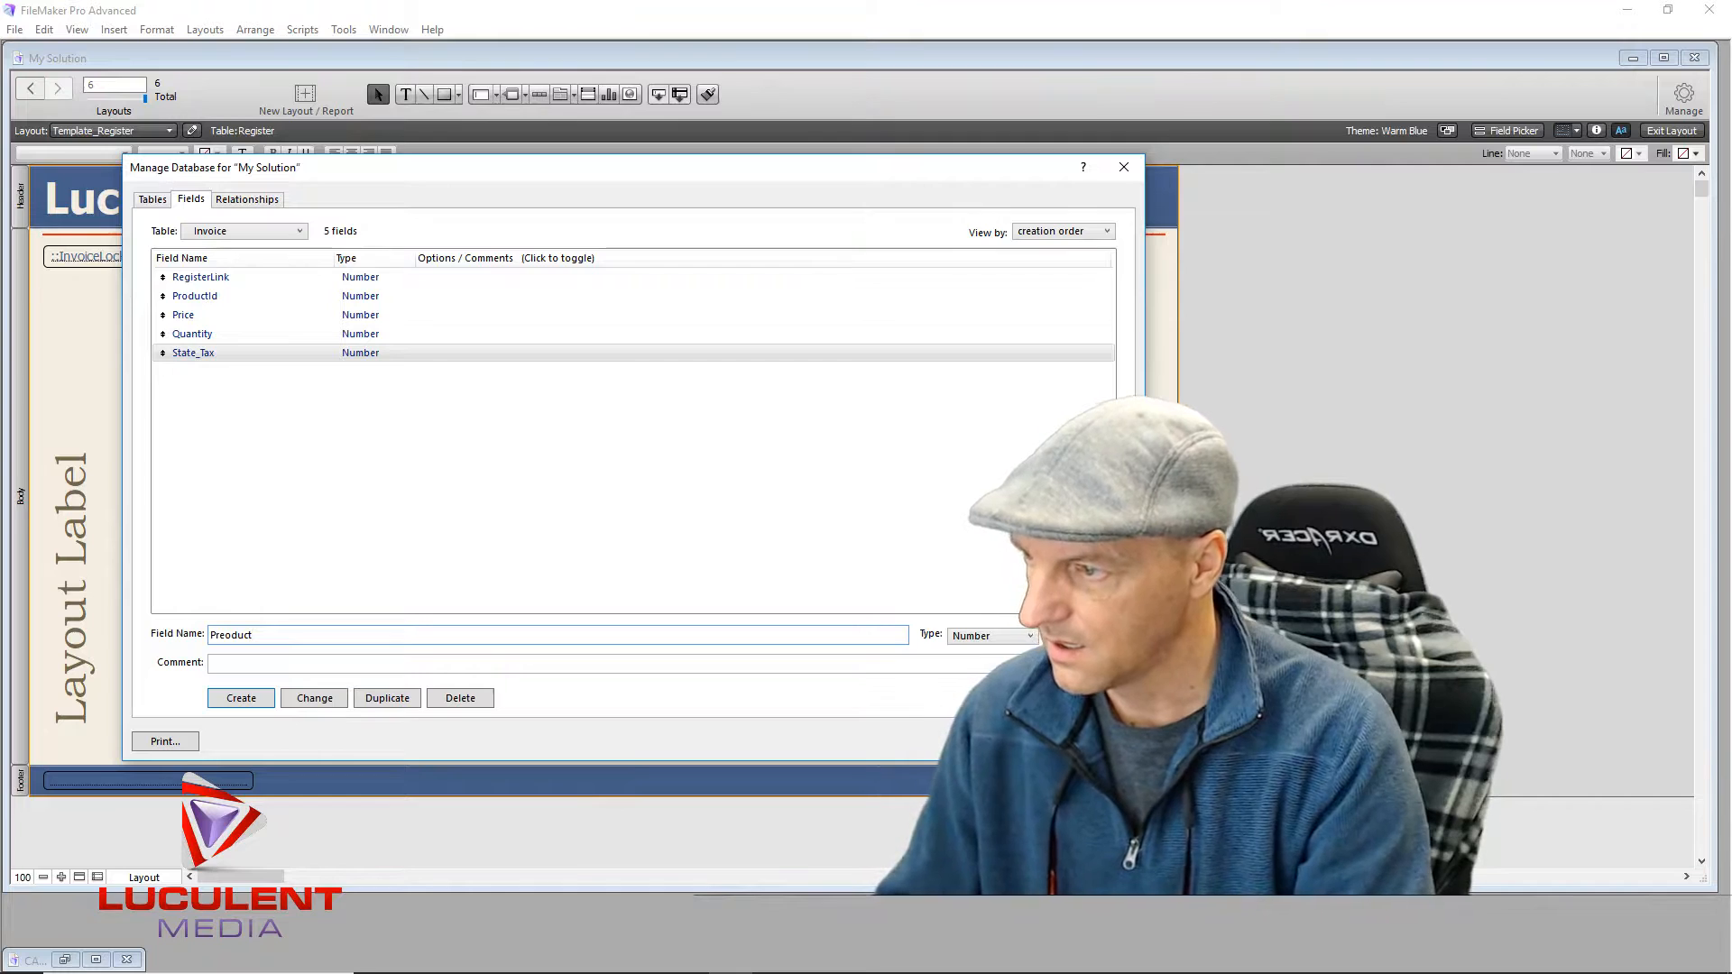
{"action": "key", "text": "BackSpace"}
{"action": "key", "text": "BackSpace"}
{"action": "key", "text": "BackSpace"}
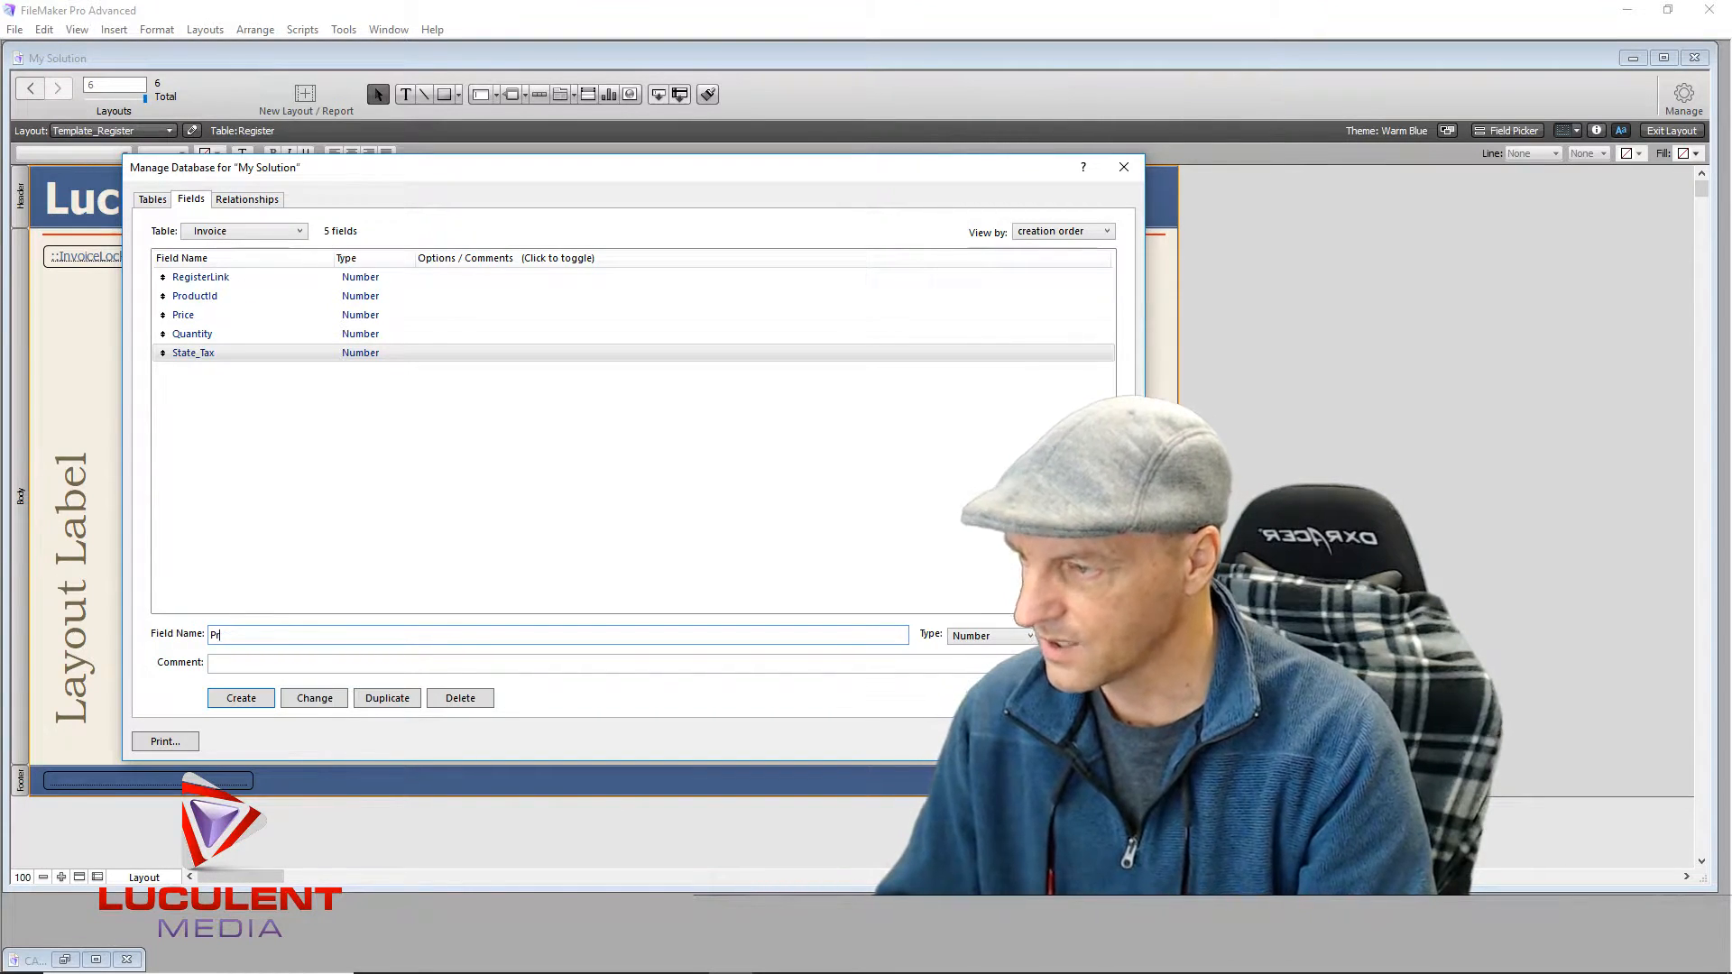
{"action": "type", "text": "oduct"}
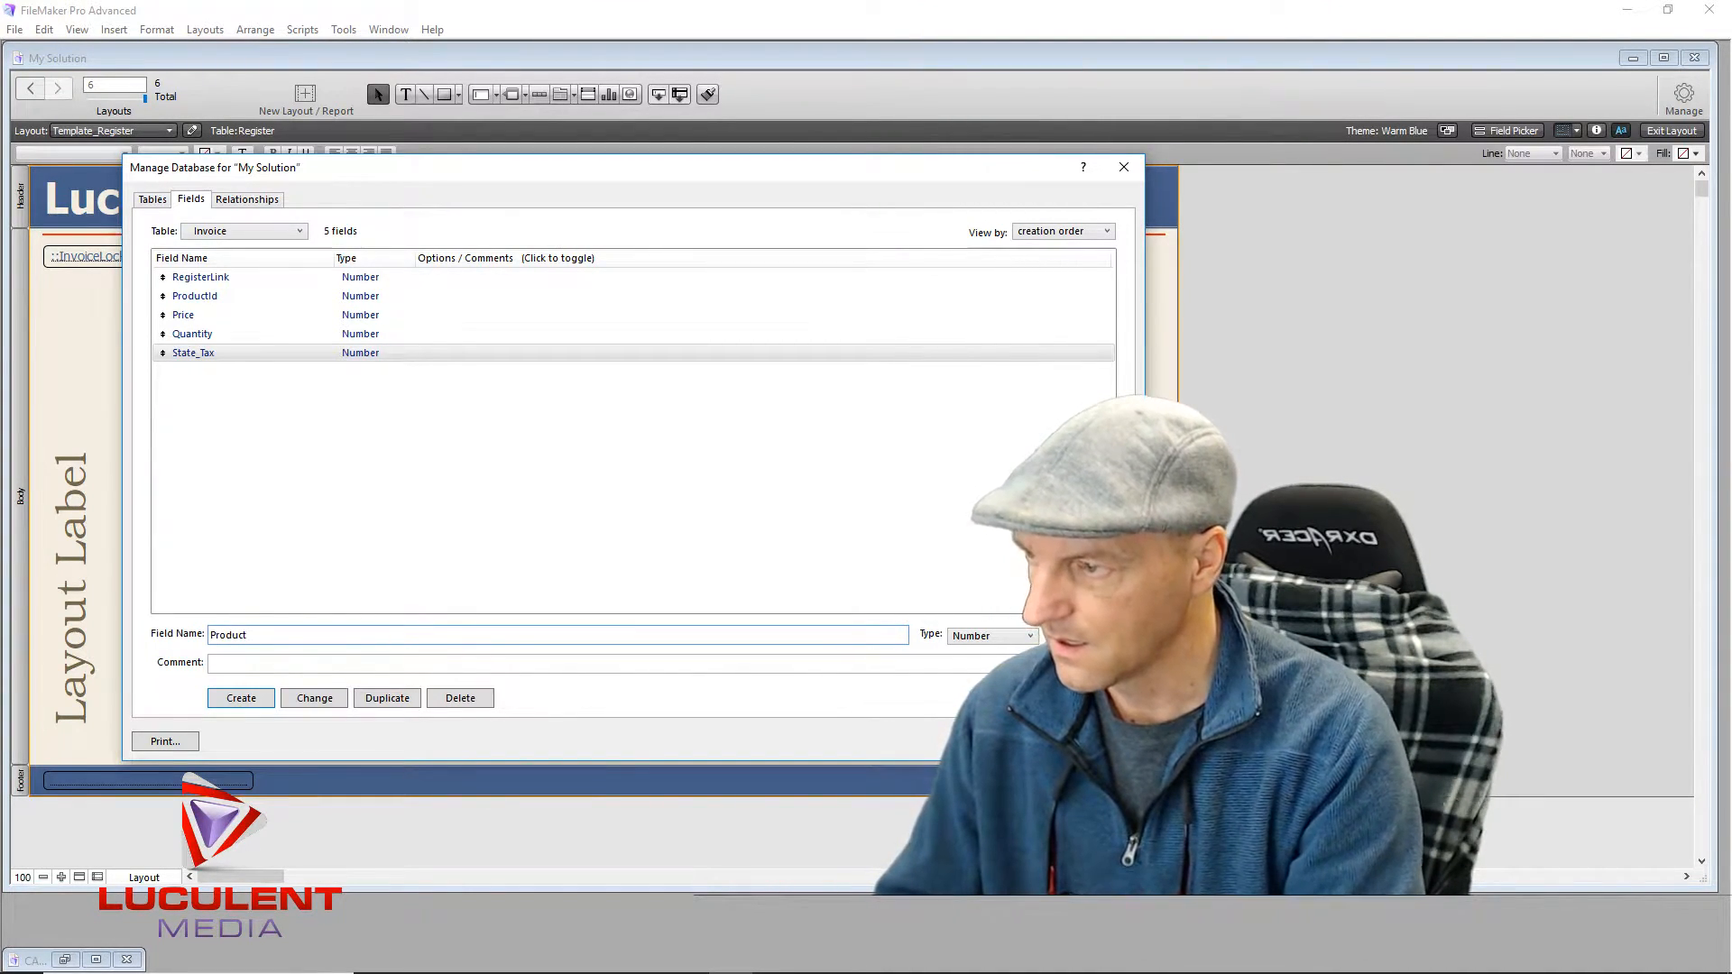
{"action": "type", "text": "_Name"}
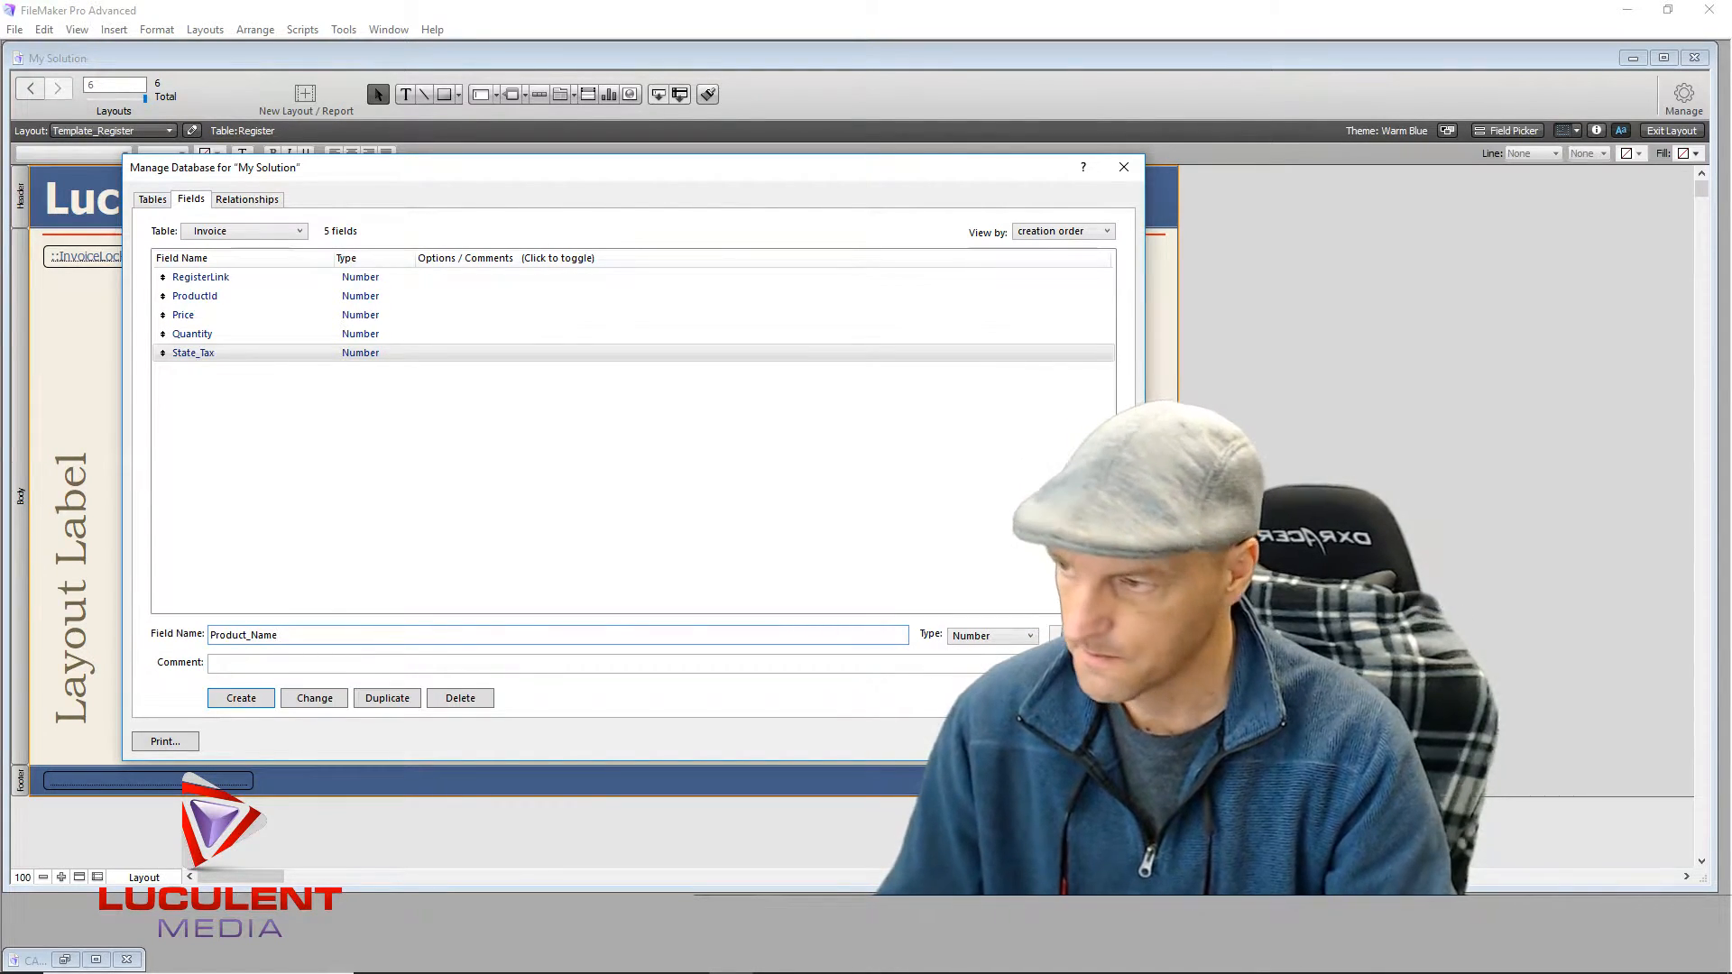
{"action": "key", "text": "Return"}
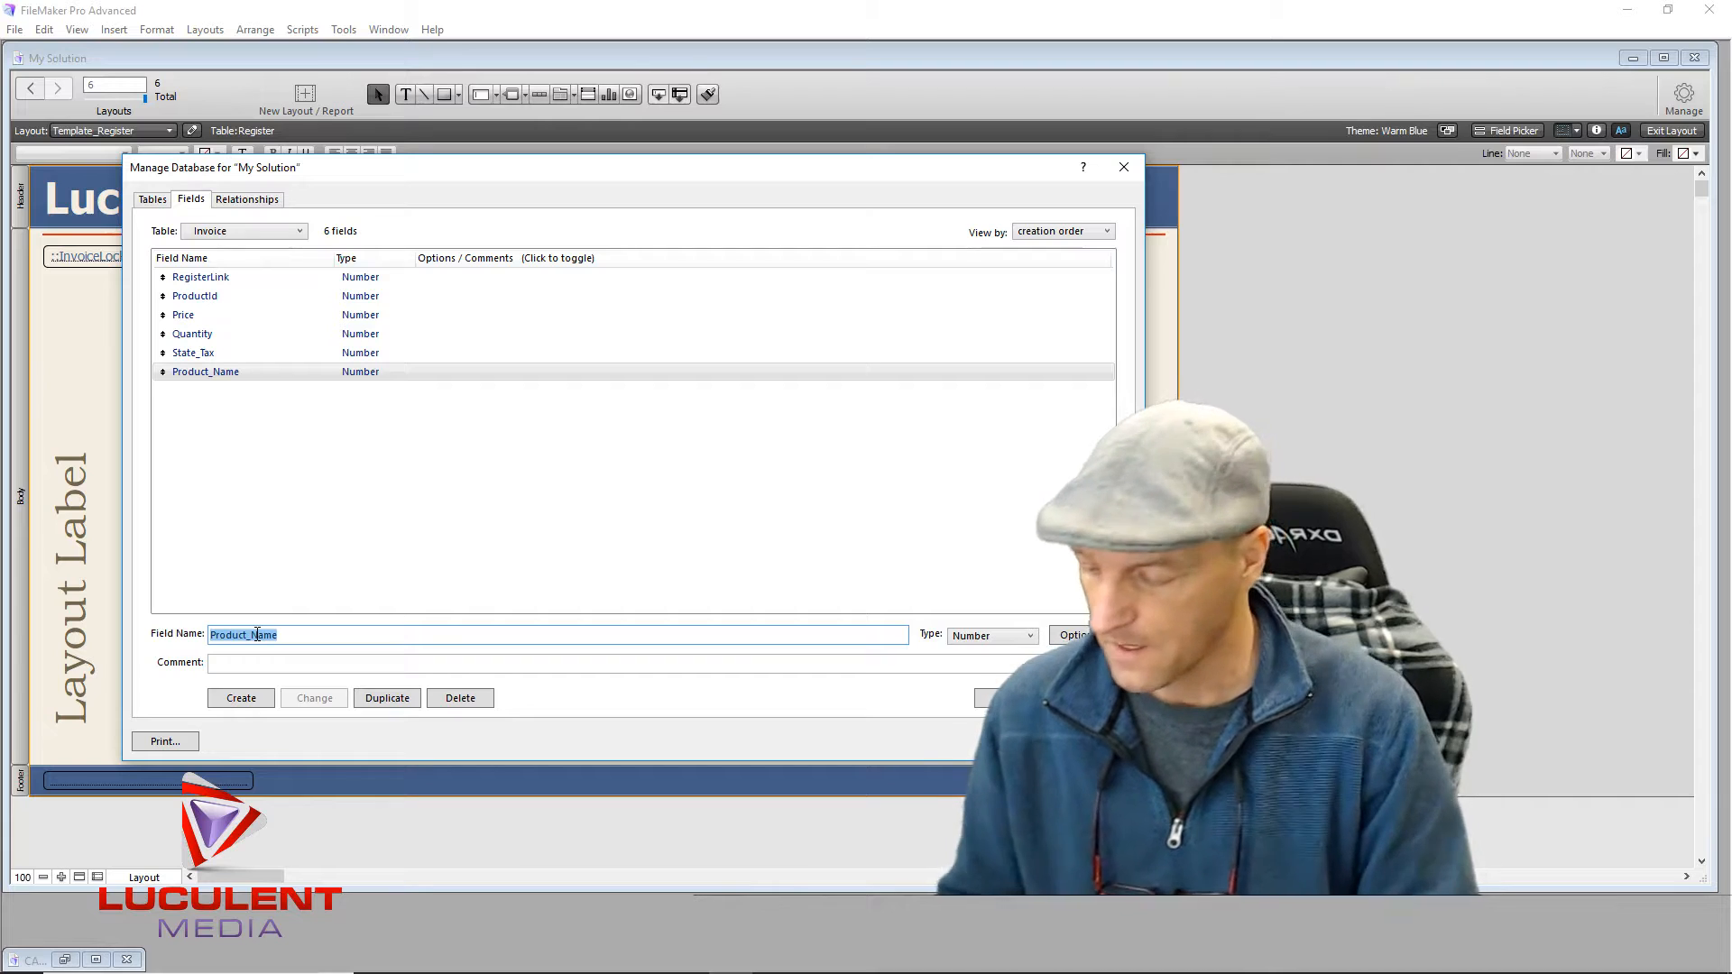
Step: Create a Number field named Price_Total in the Invoice table
{"action": "type", "text": "Pri"}
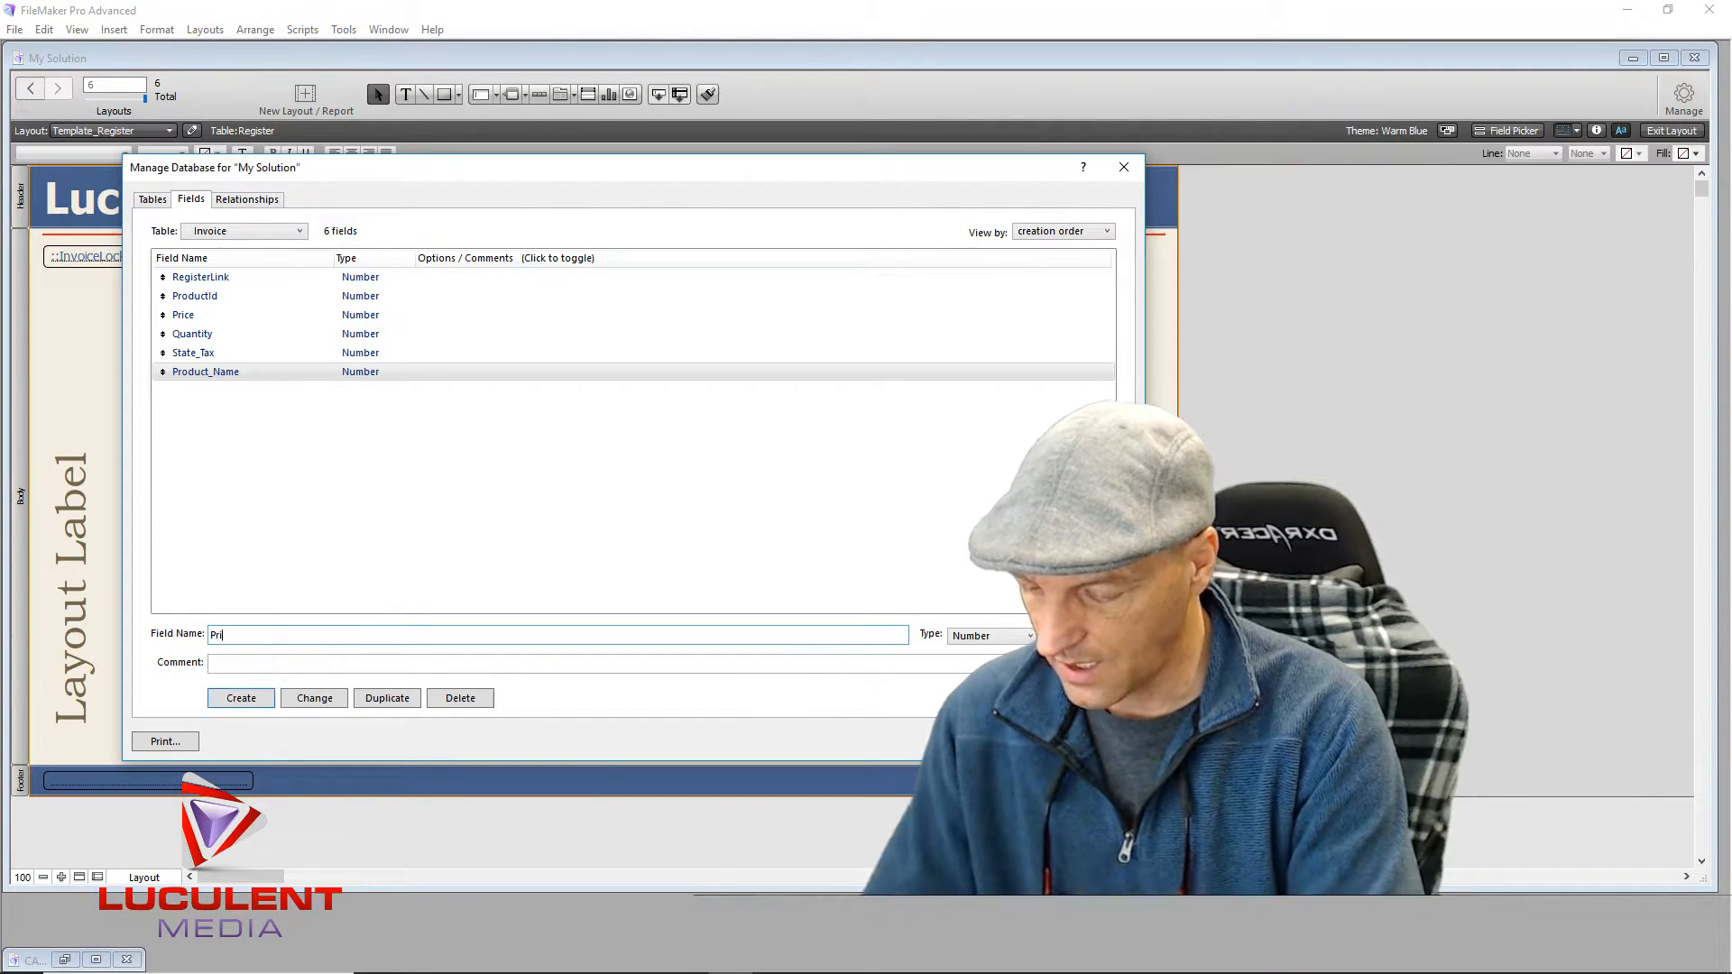
{"action": "type", "text": "ce_"}
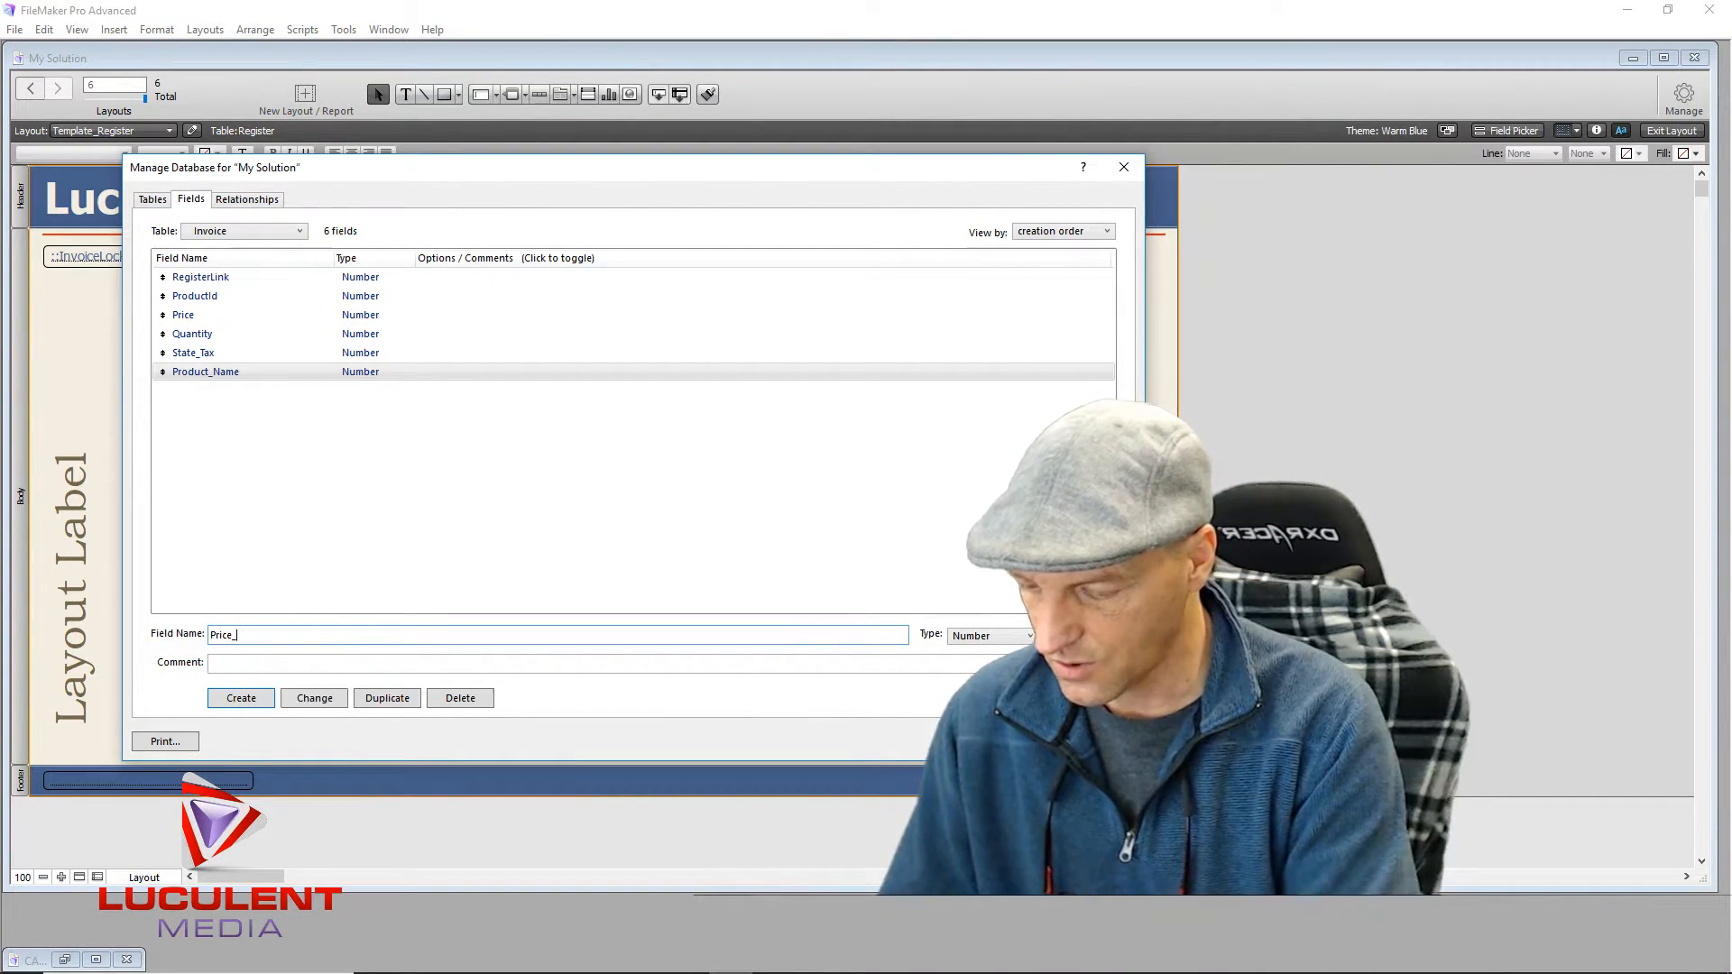
{"action": "type", "text": "Total"}
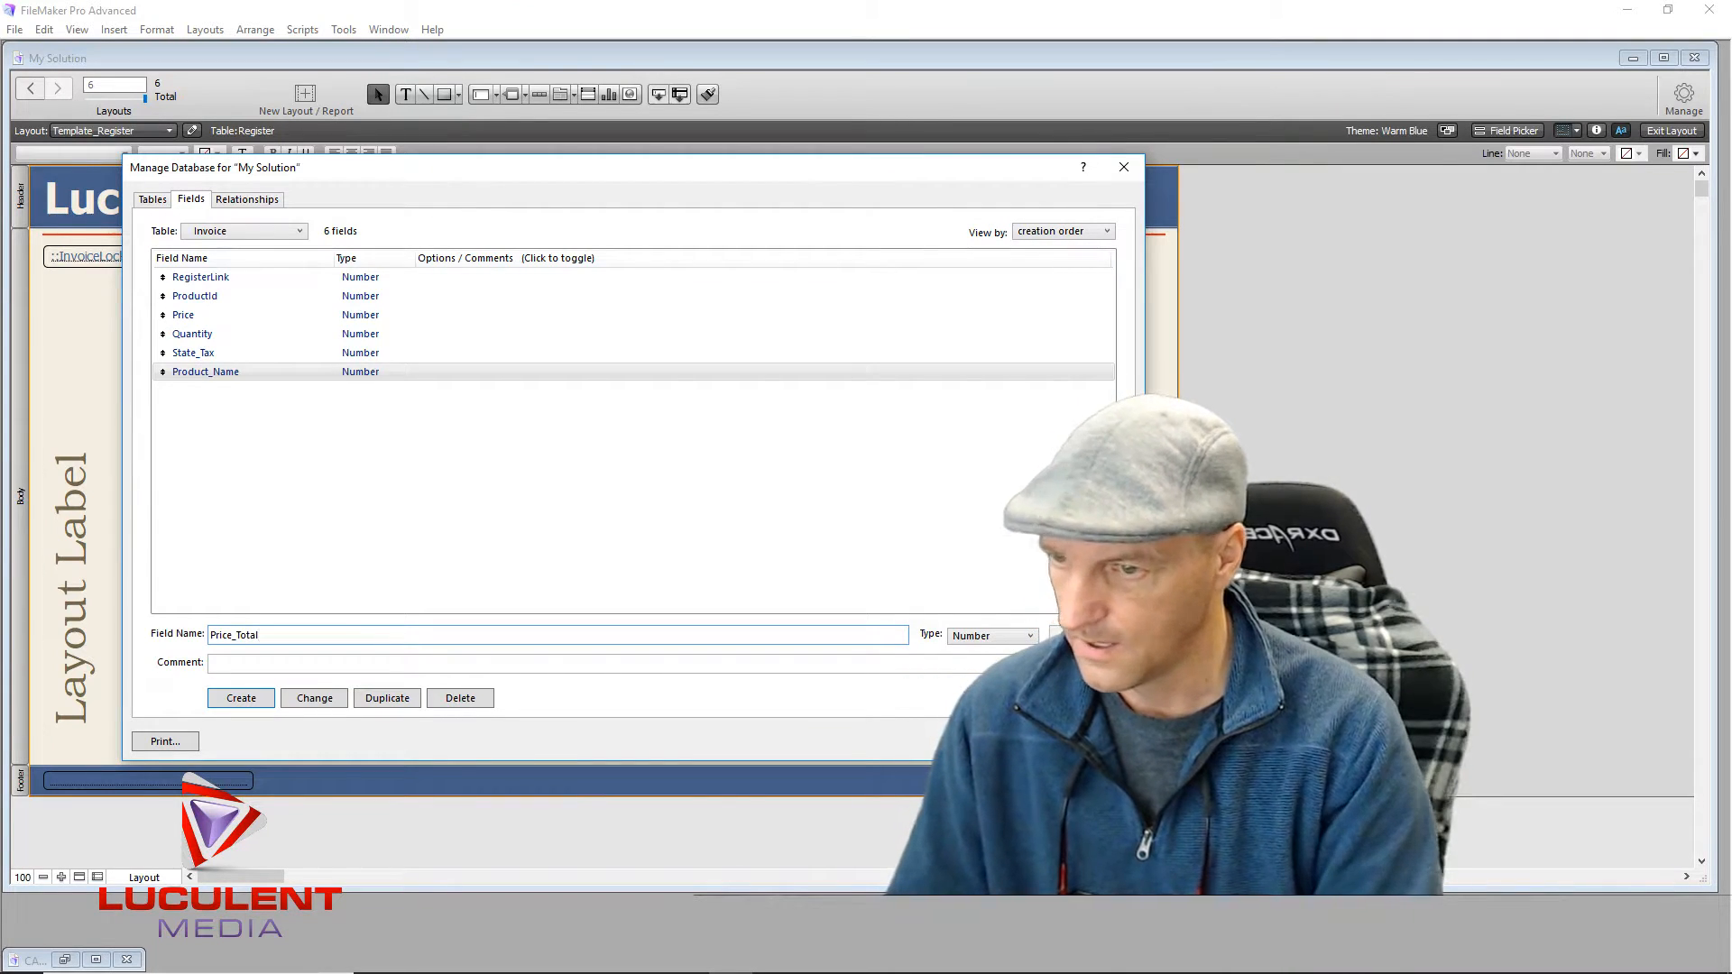
{"action": "key", "text": "Return"}
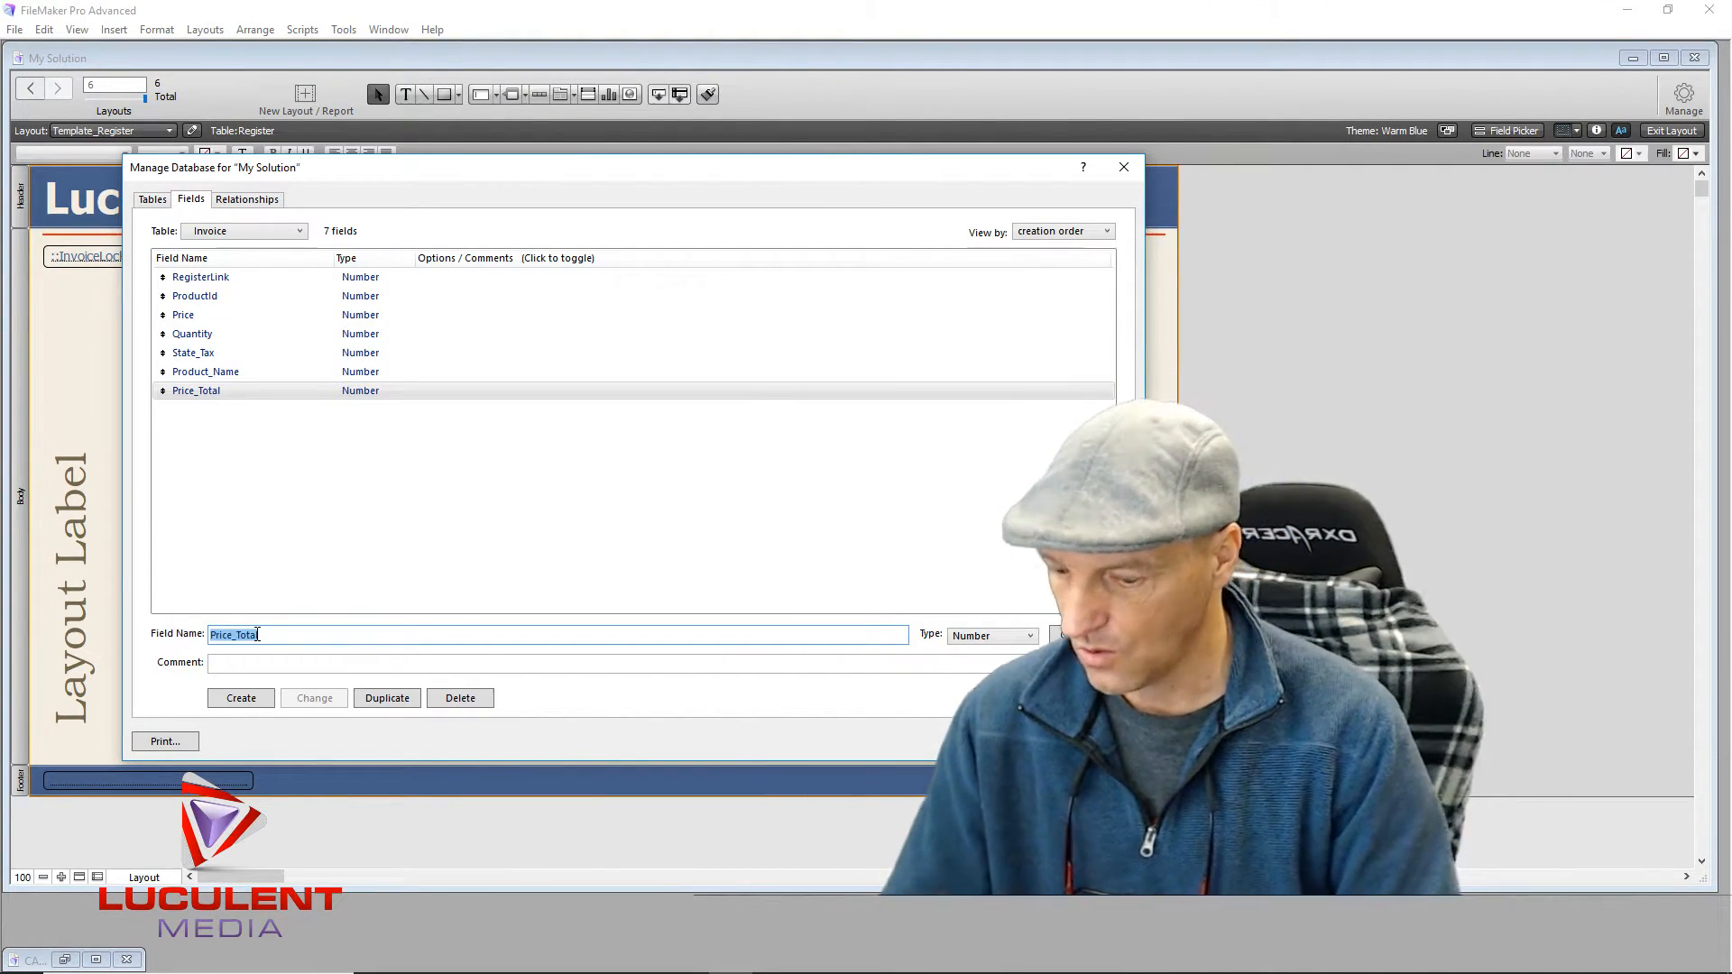
Step: Create a Summary field named Price_Total_Summary in the Invoice table that calculates the total of Price_Total
{"action": "type", "text": "Price"}
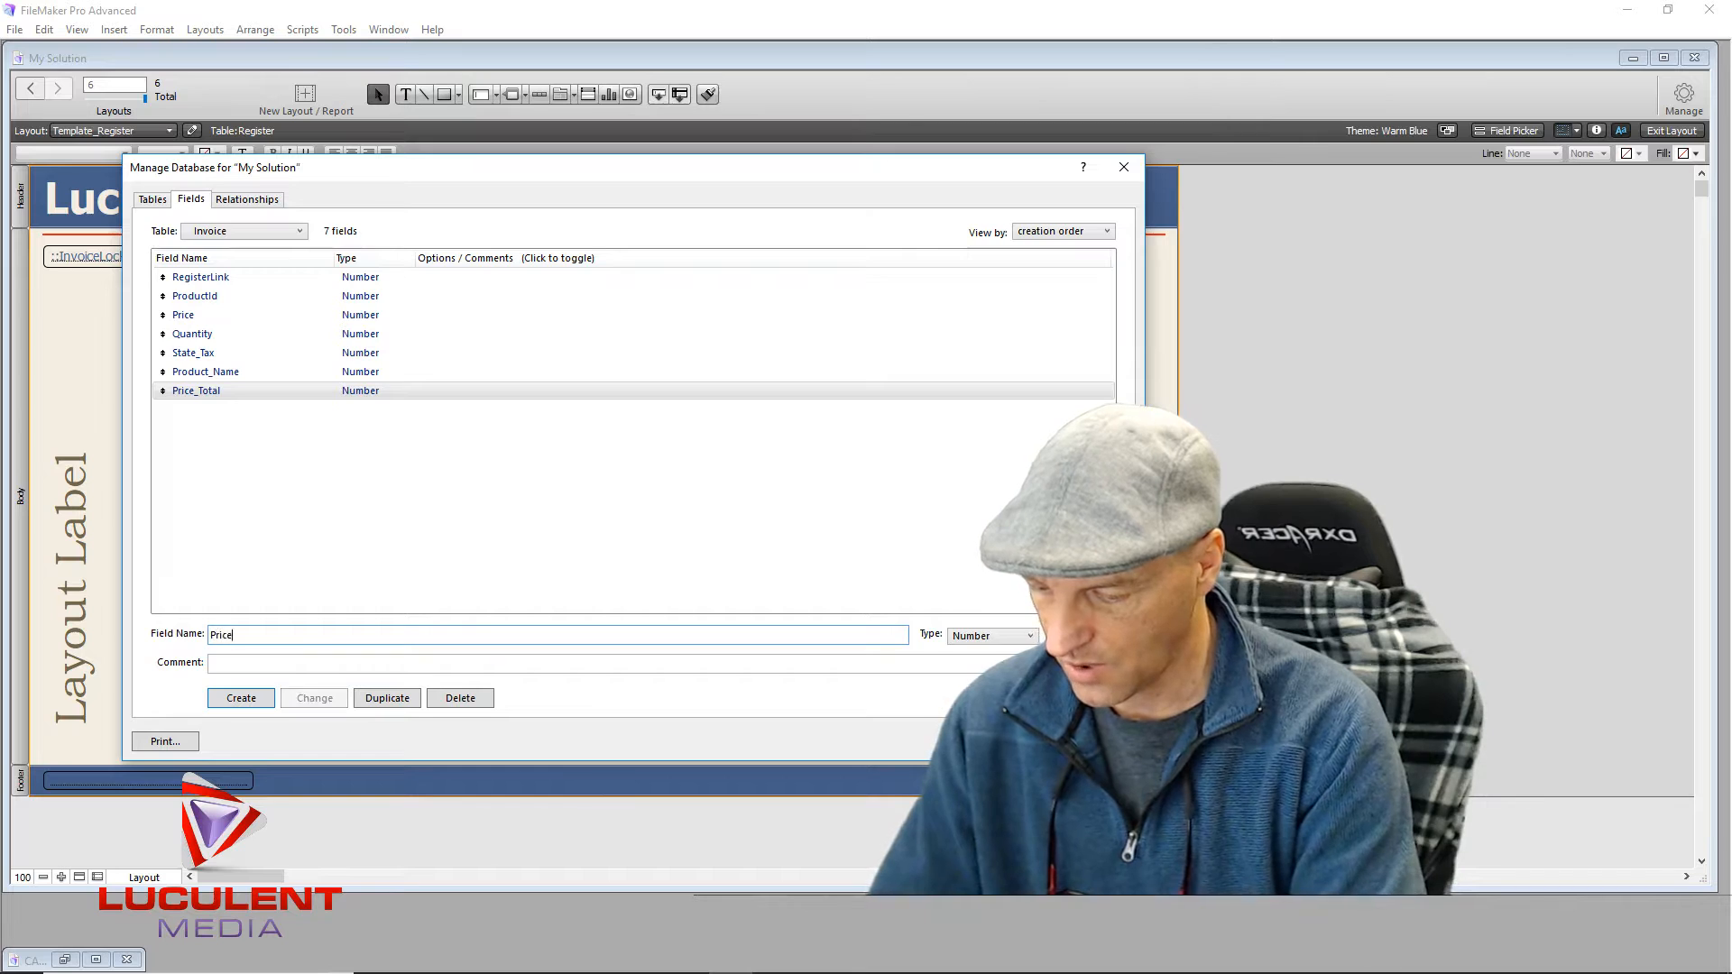
{"action": "type", "text": "_To"}
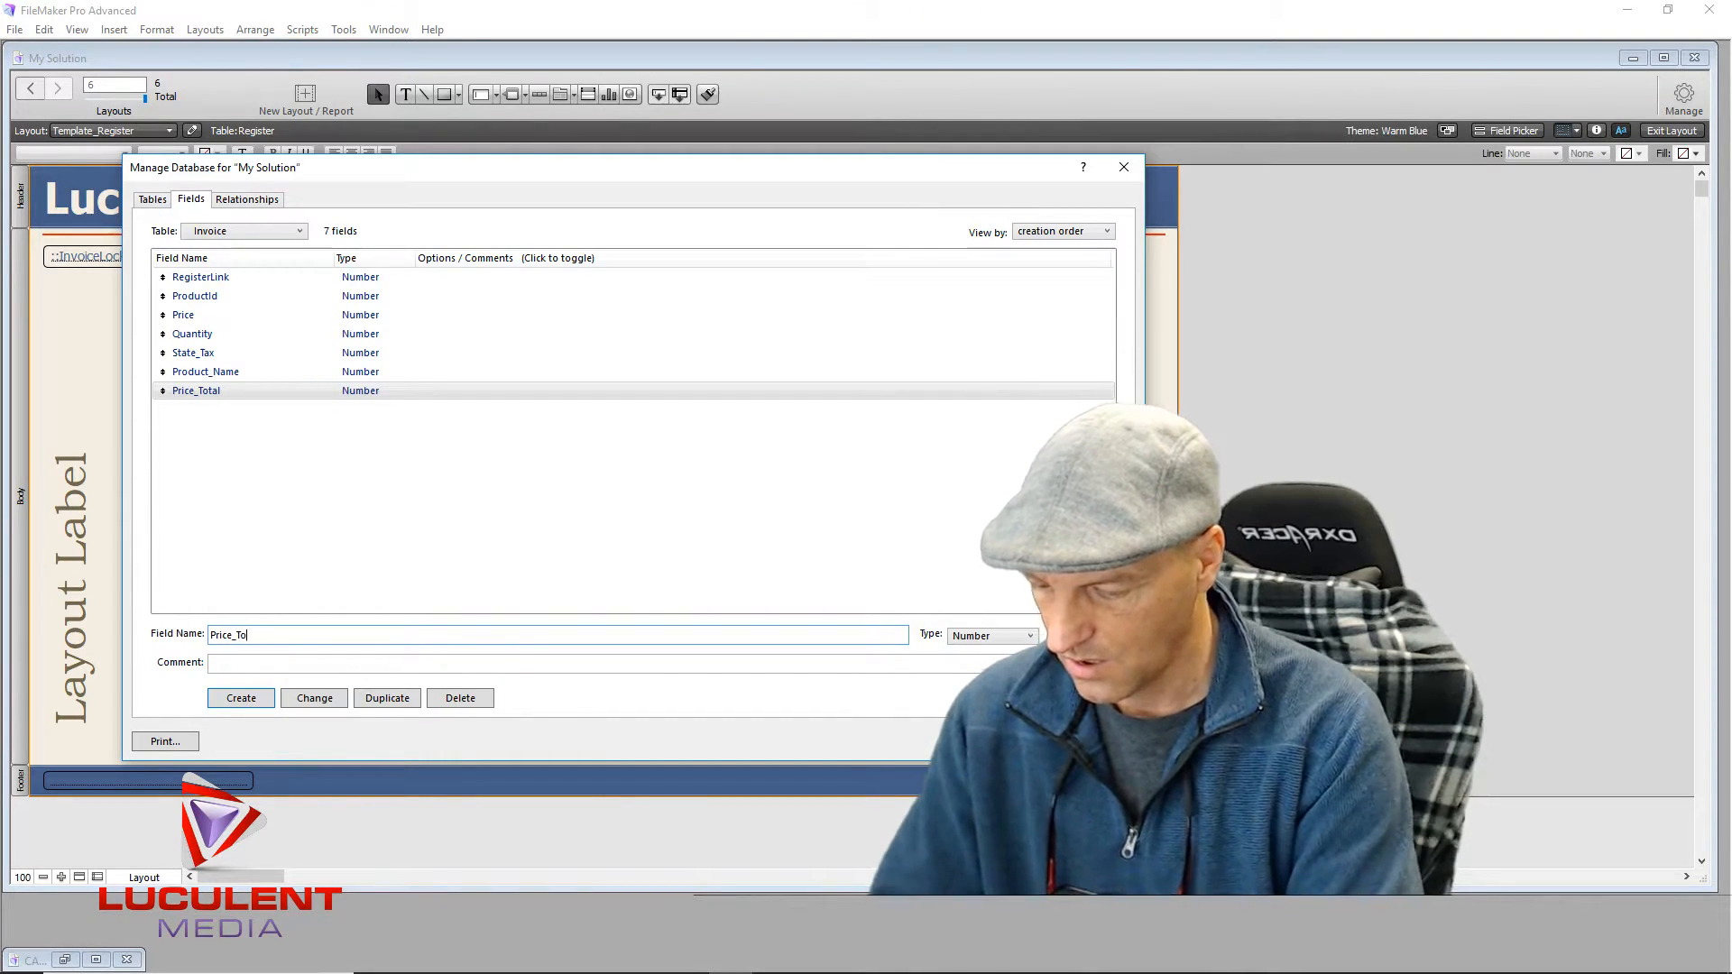
{"action": "type", "text": "tal_Summary"}
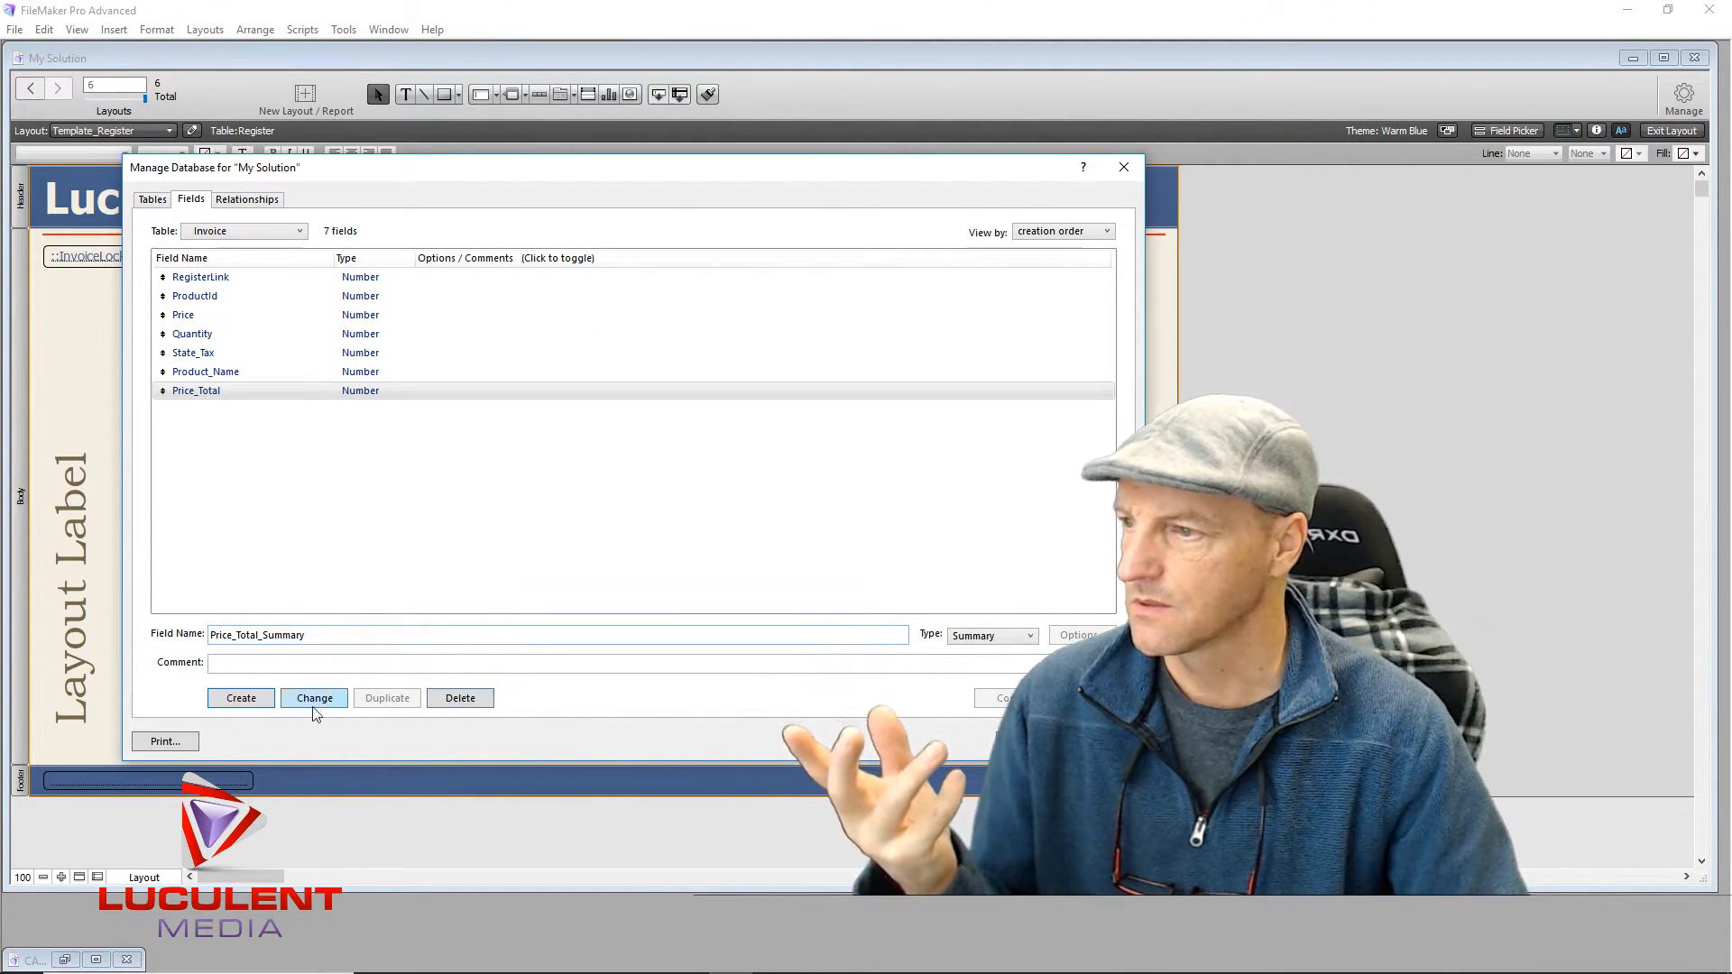
{"action": "left_click", "coordinate": [246, 700]}
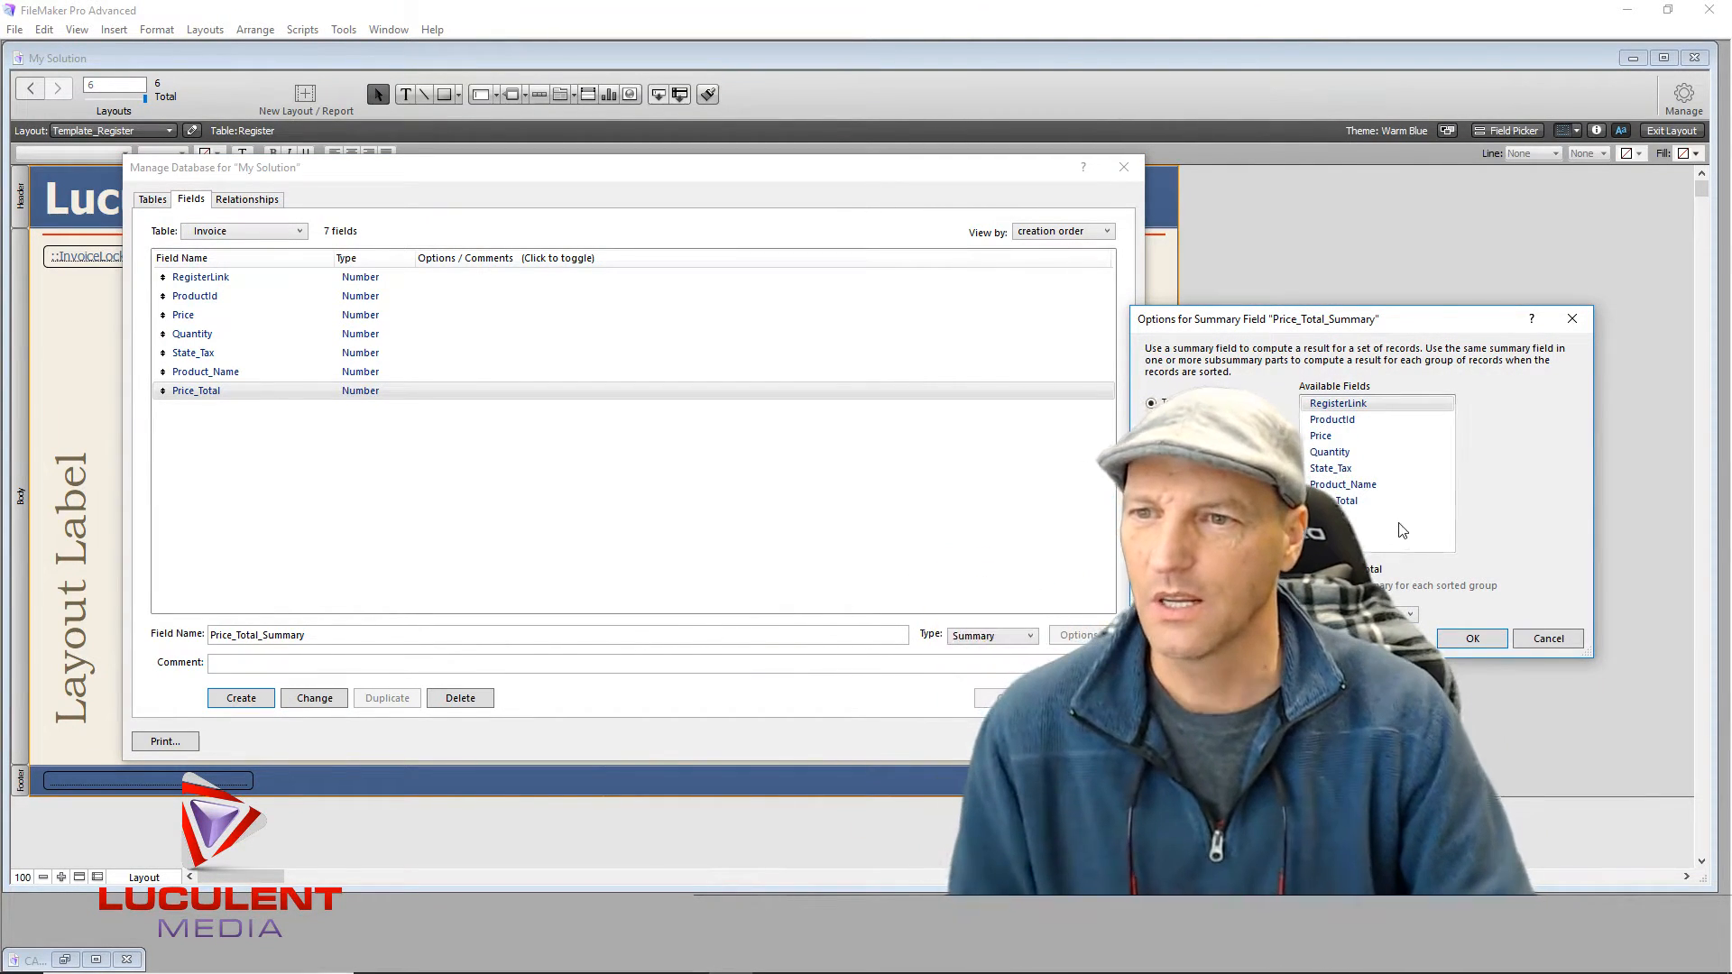
{"action": "left_click", "coordinate": [1353, 503]}
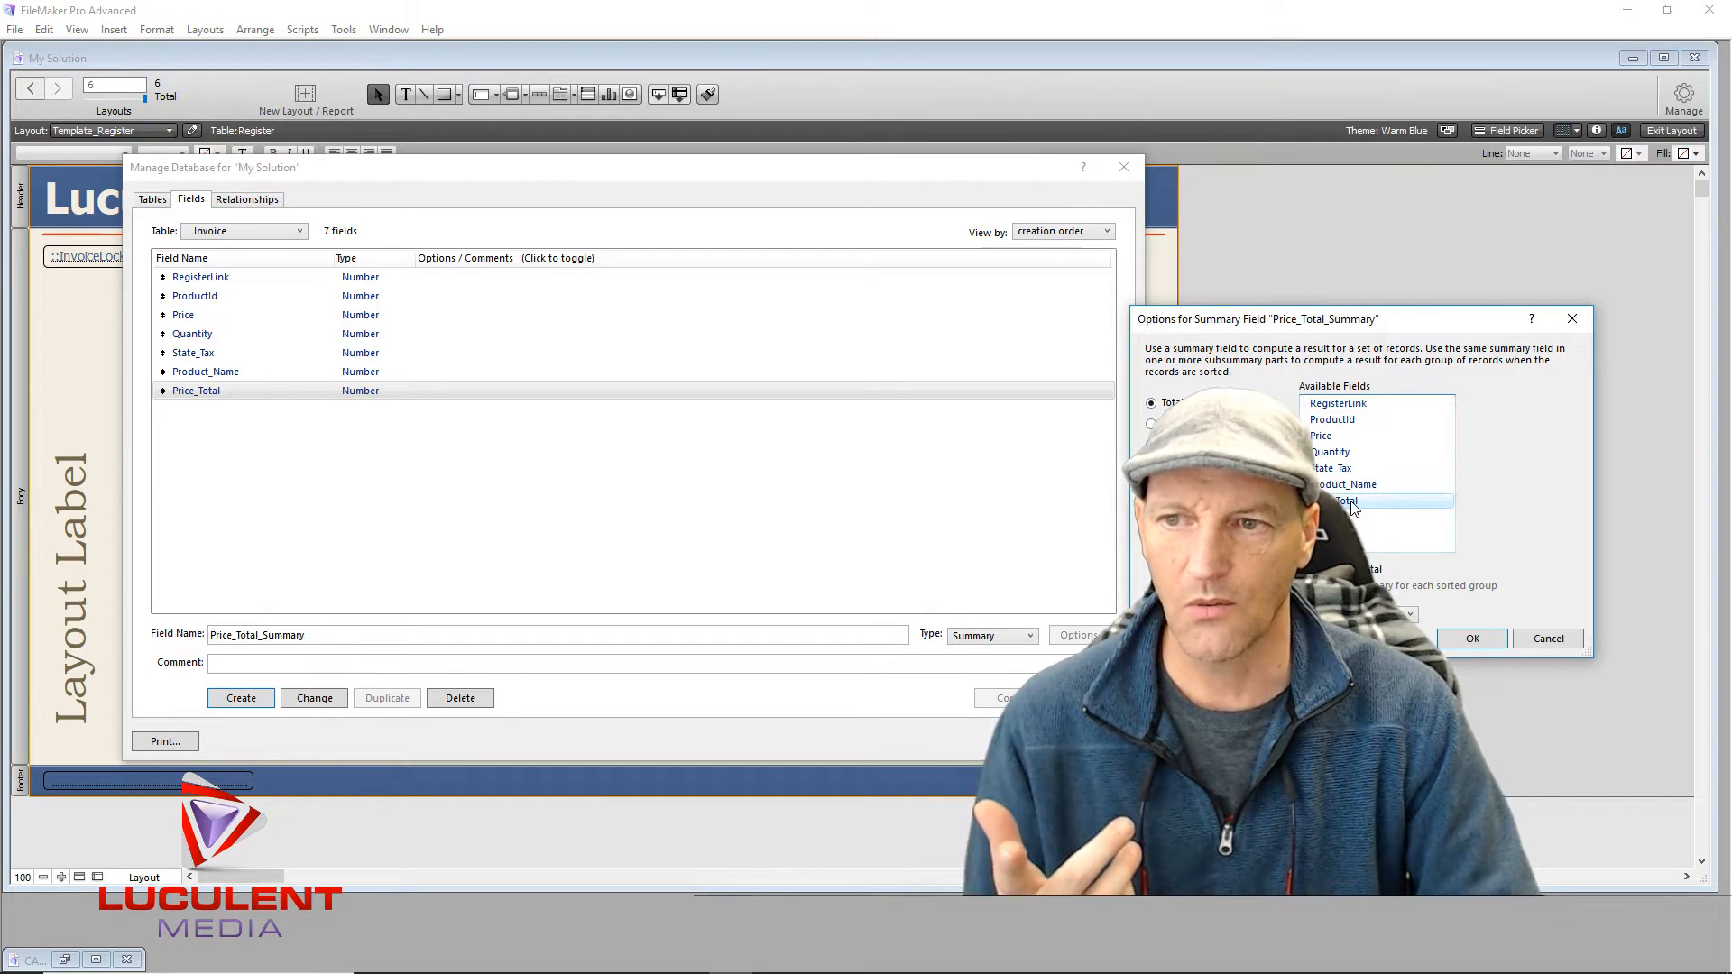
{"action": "left_click", "coordinate": [1458, 636]}
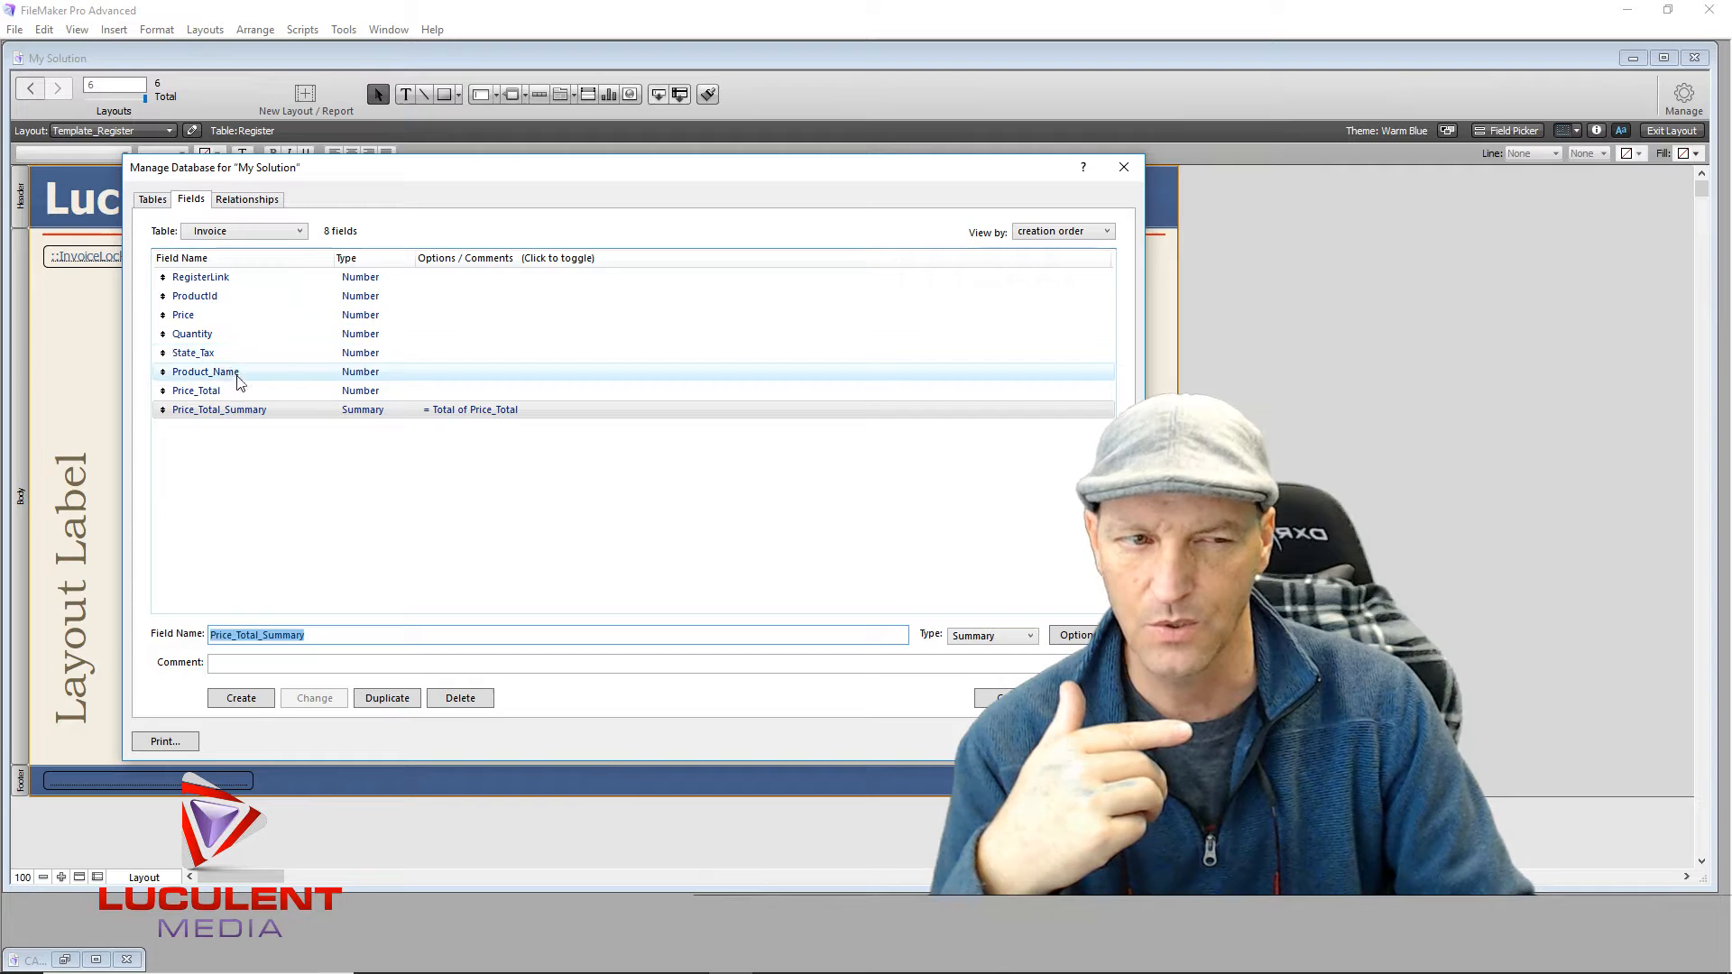
{"action": "left_click", "coordinate": [270, 483]}
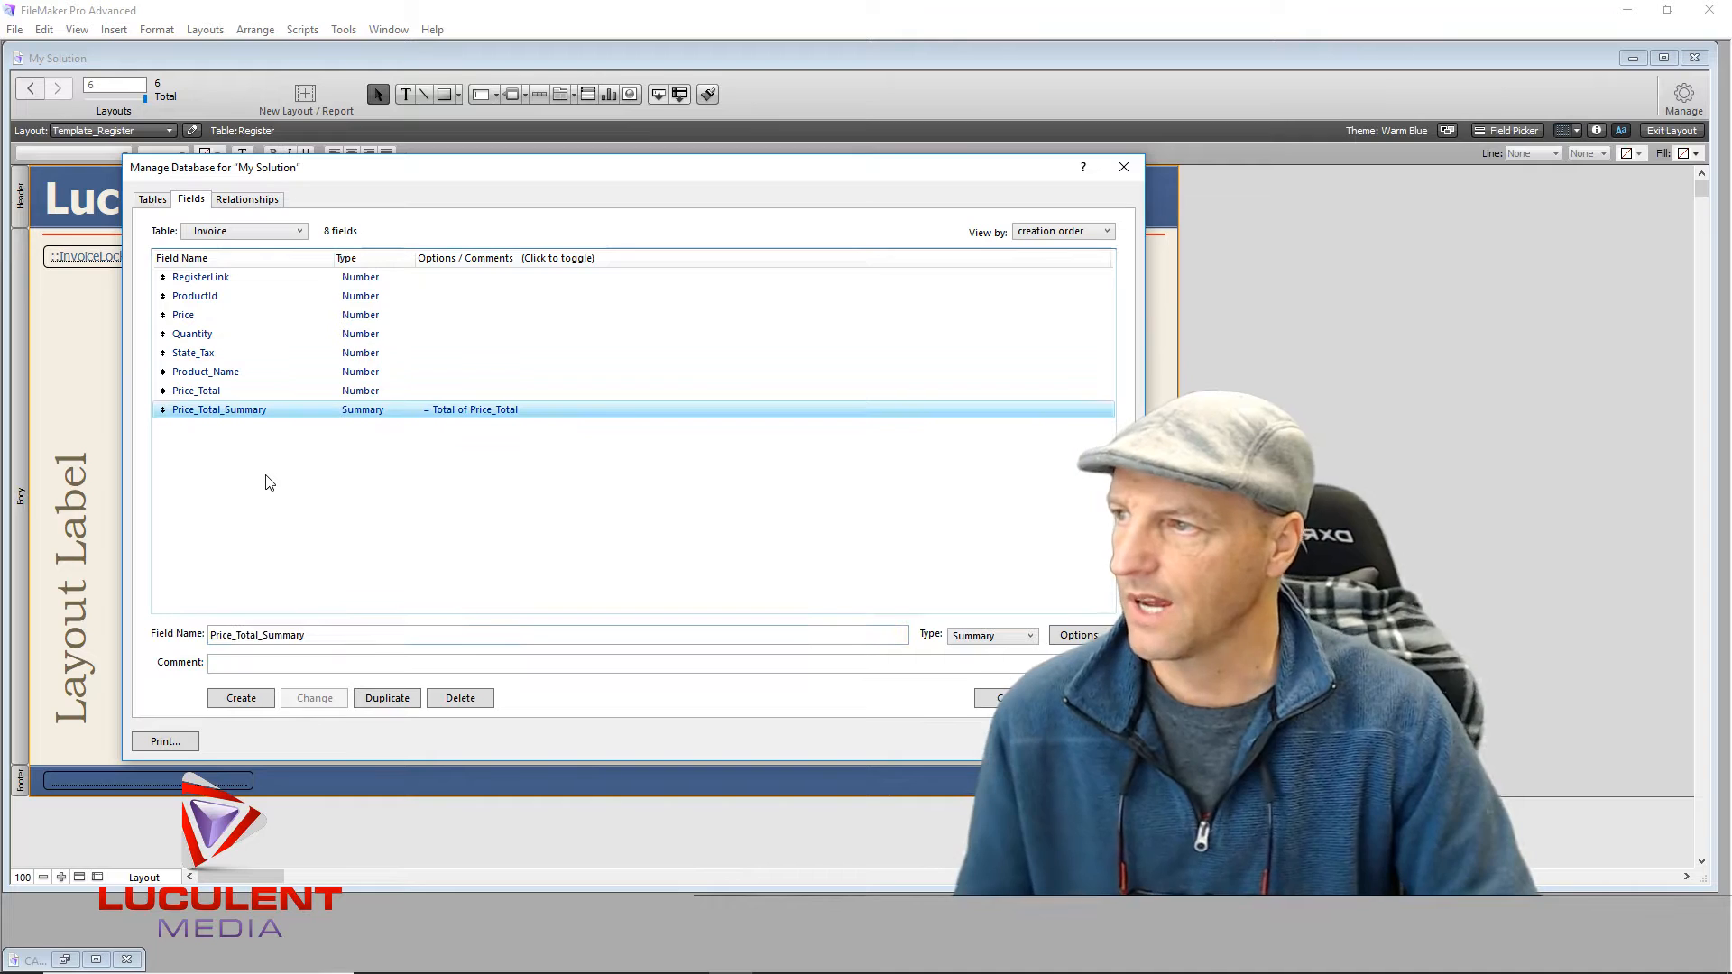
Step: Create a Summary field named Subtotal in the Invoice table that calculates the total of Price_Total
{"action": "left_click", "coordinate": [325, 634]}
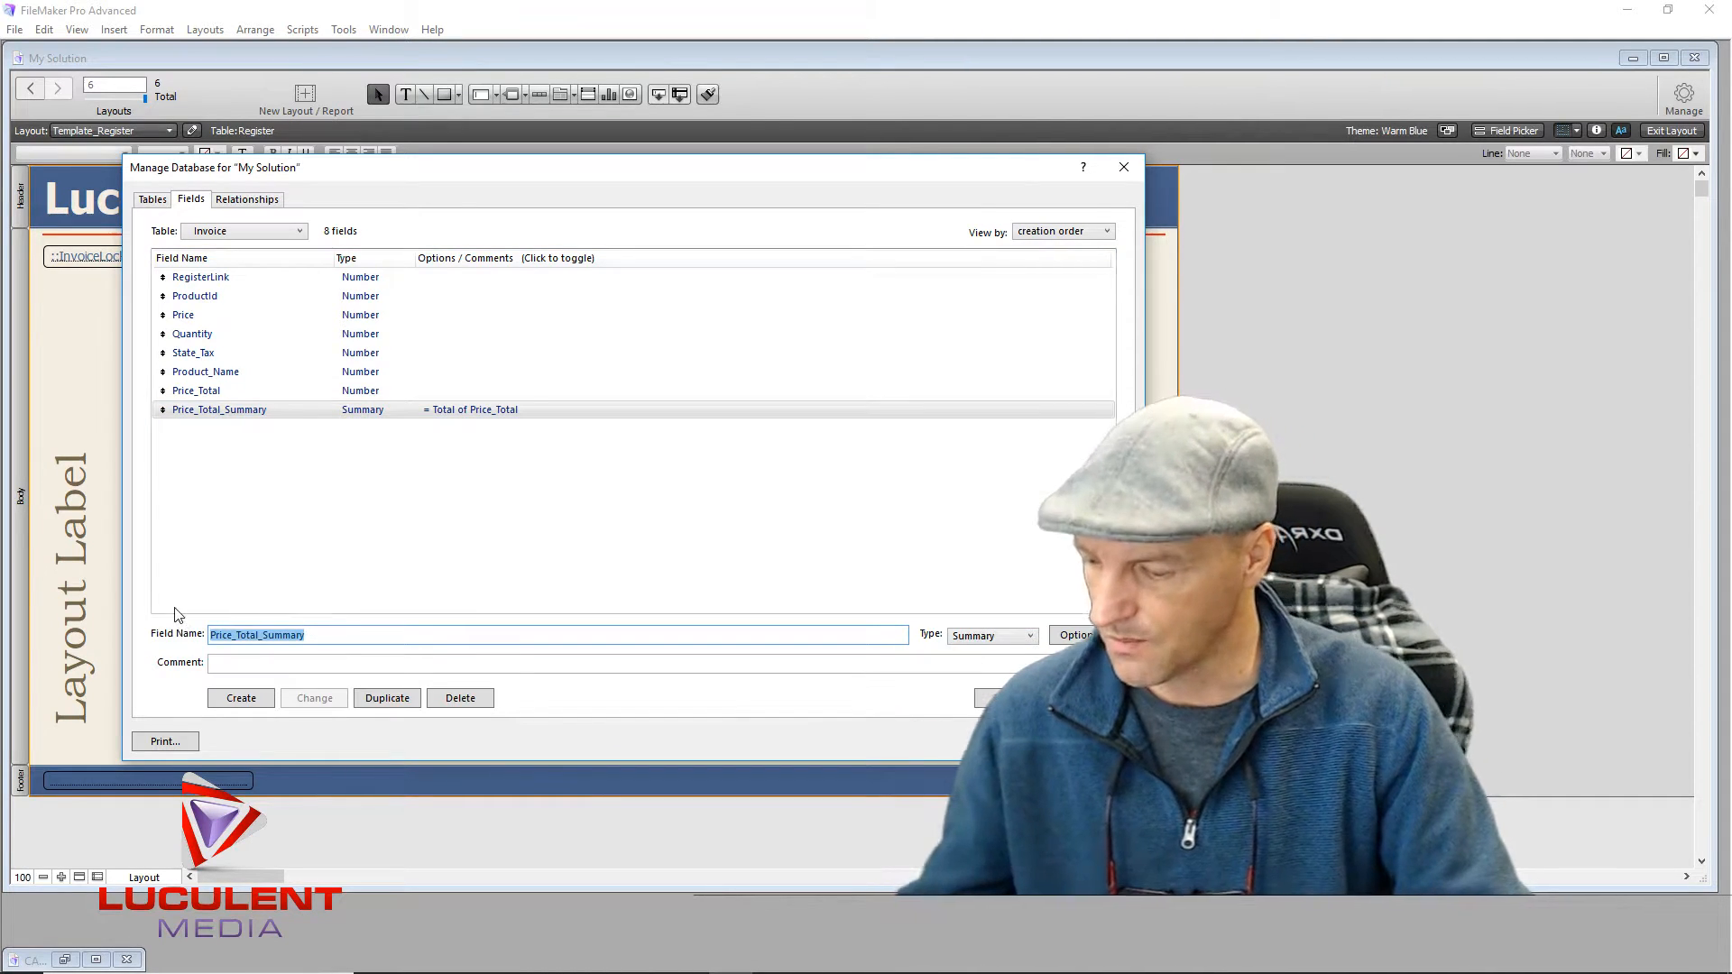
{"action": "type", "text": "SubT"}
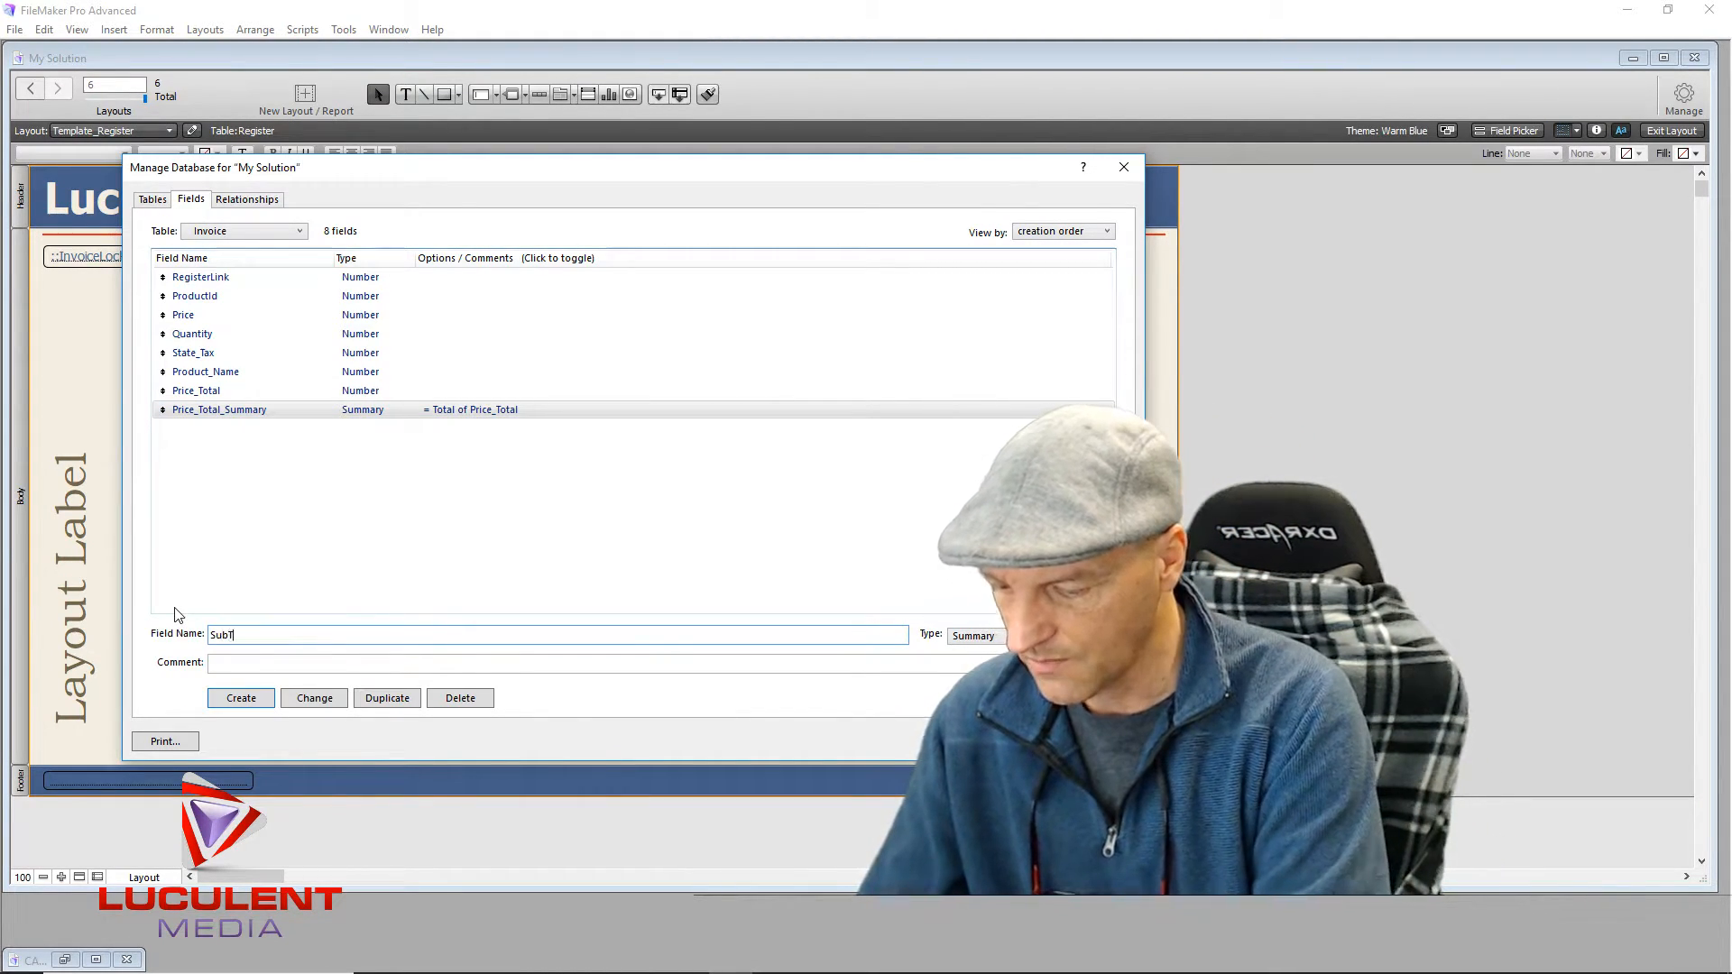
{"action": "key", "text": "BackSpace"}
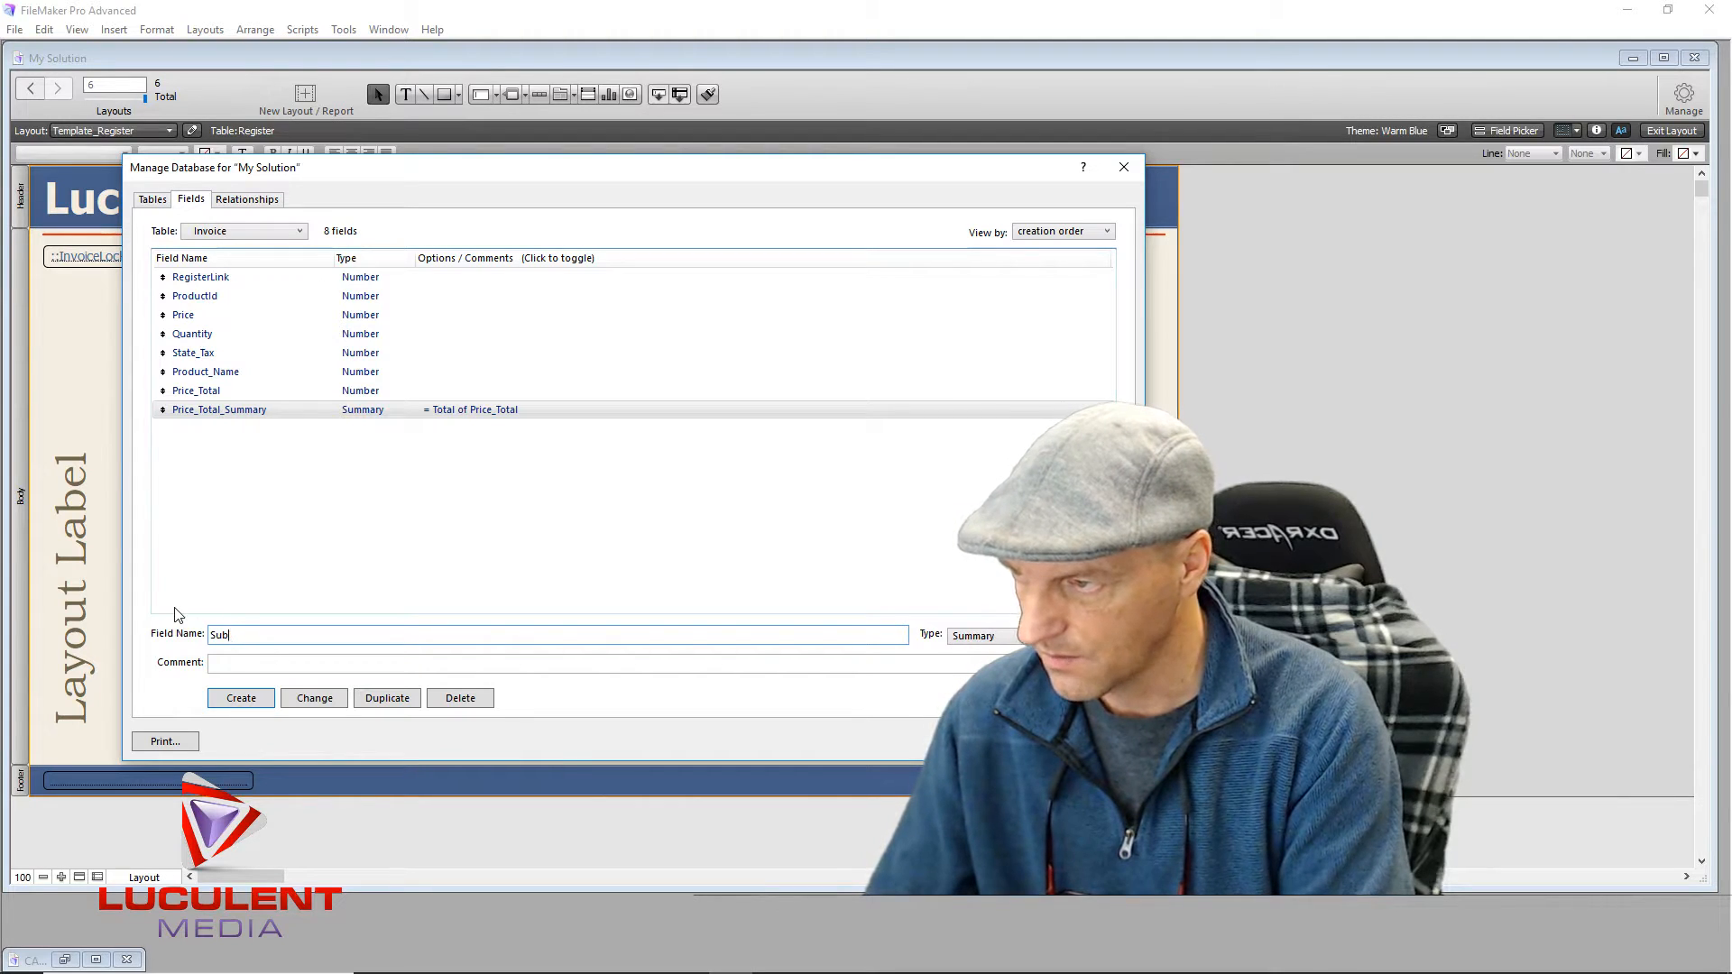
{"action": "type", "text": "total"}
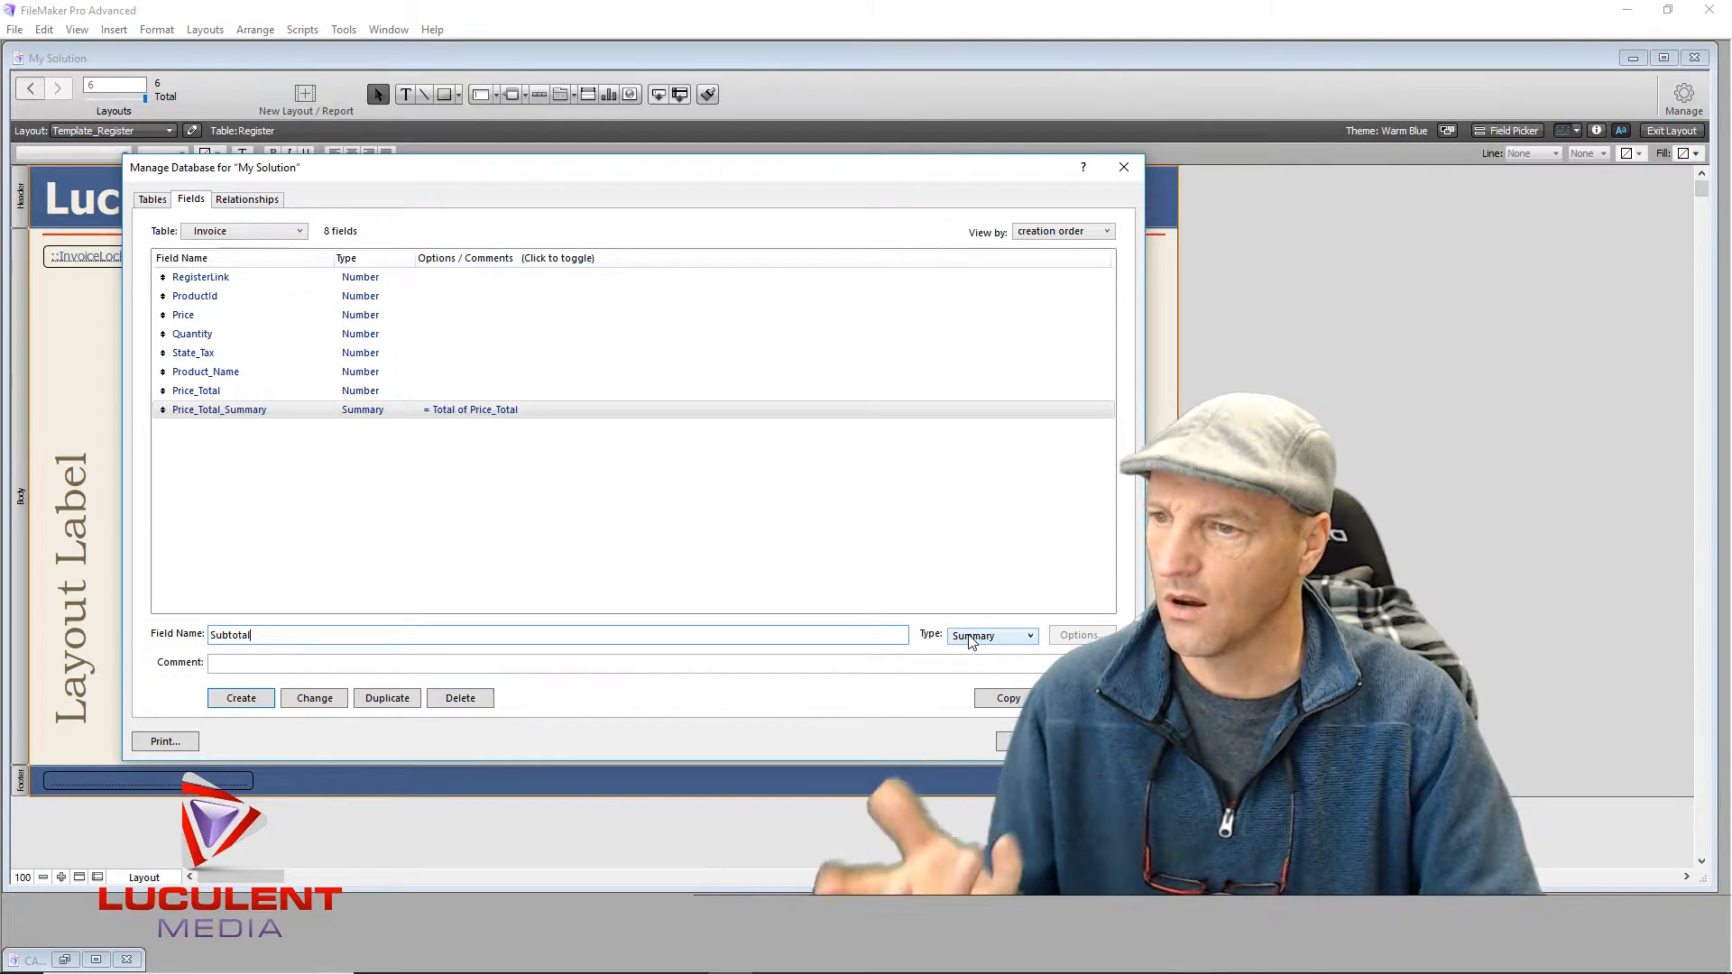
{"action": "left_click", "coordinate": [241, 699]}
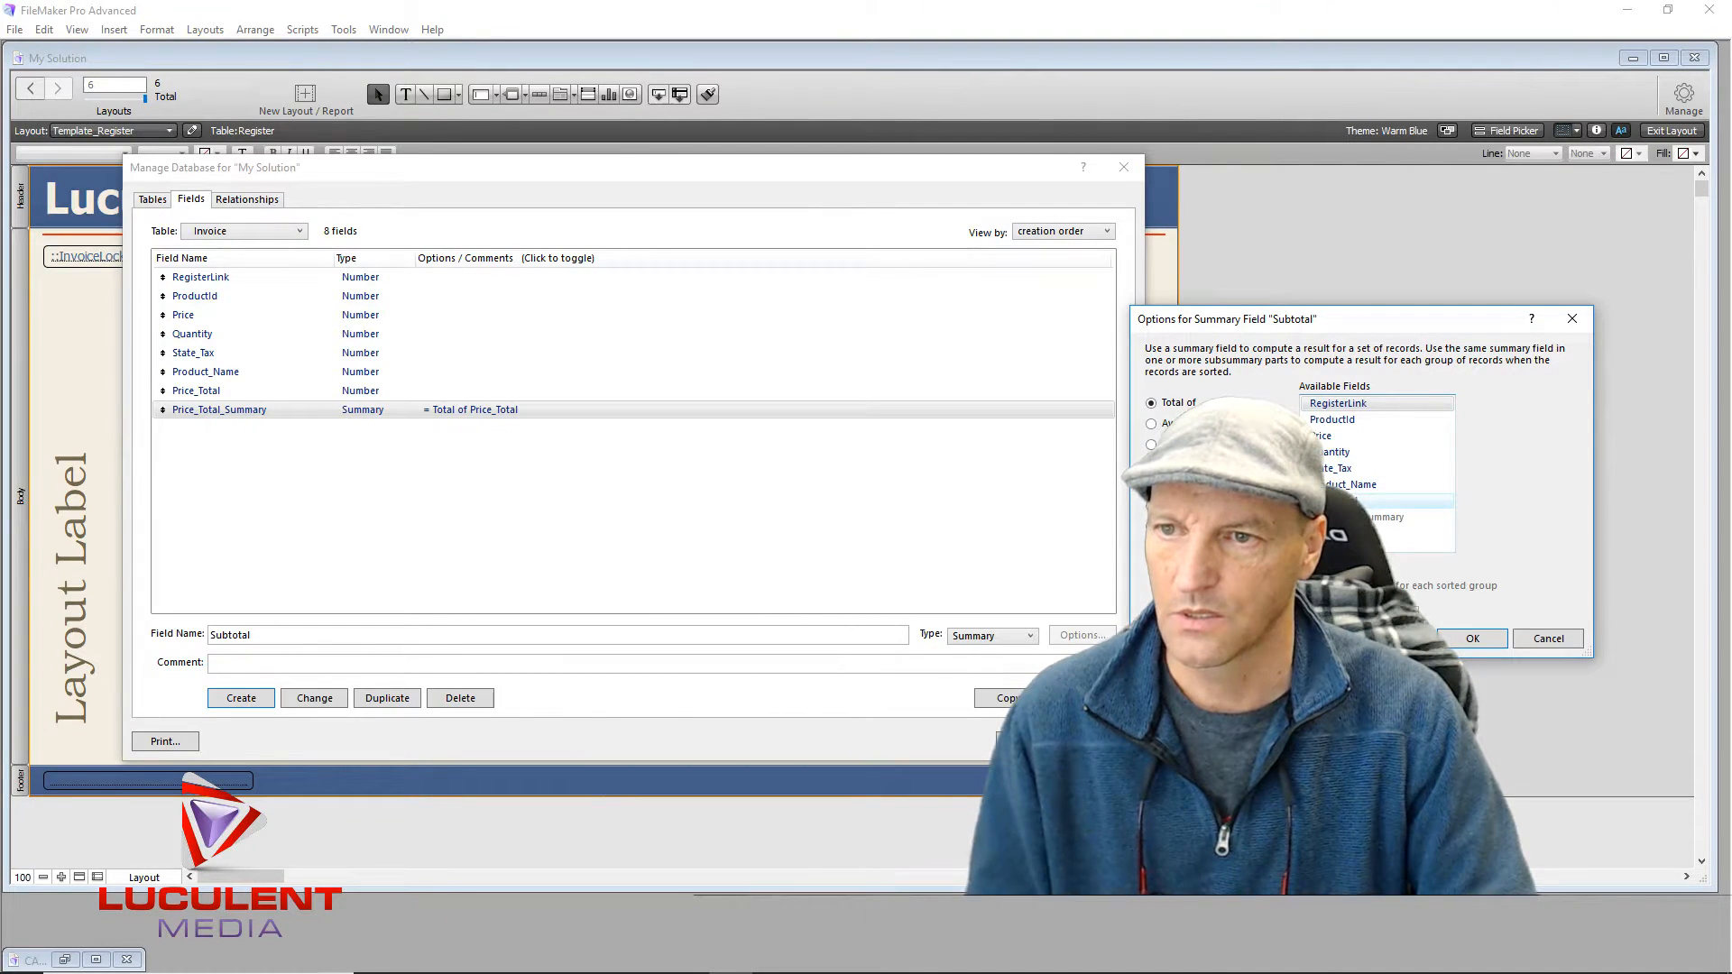
{"action": "left_click", "coordinate": [1335, 502]}
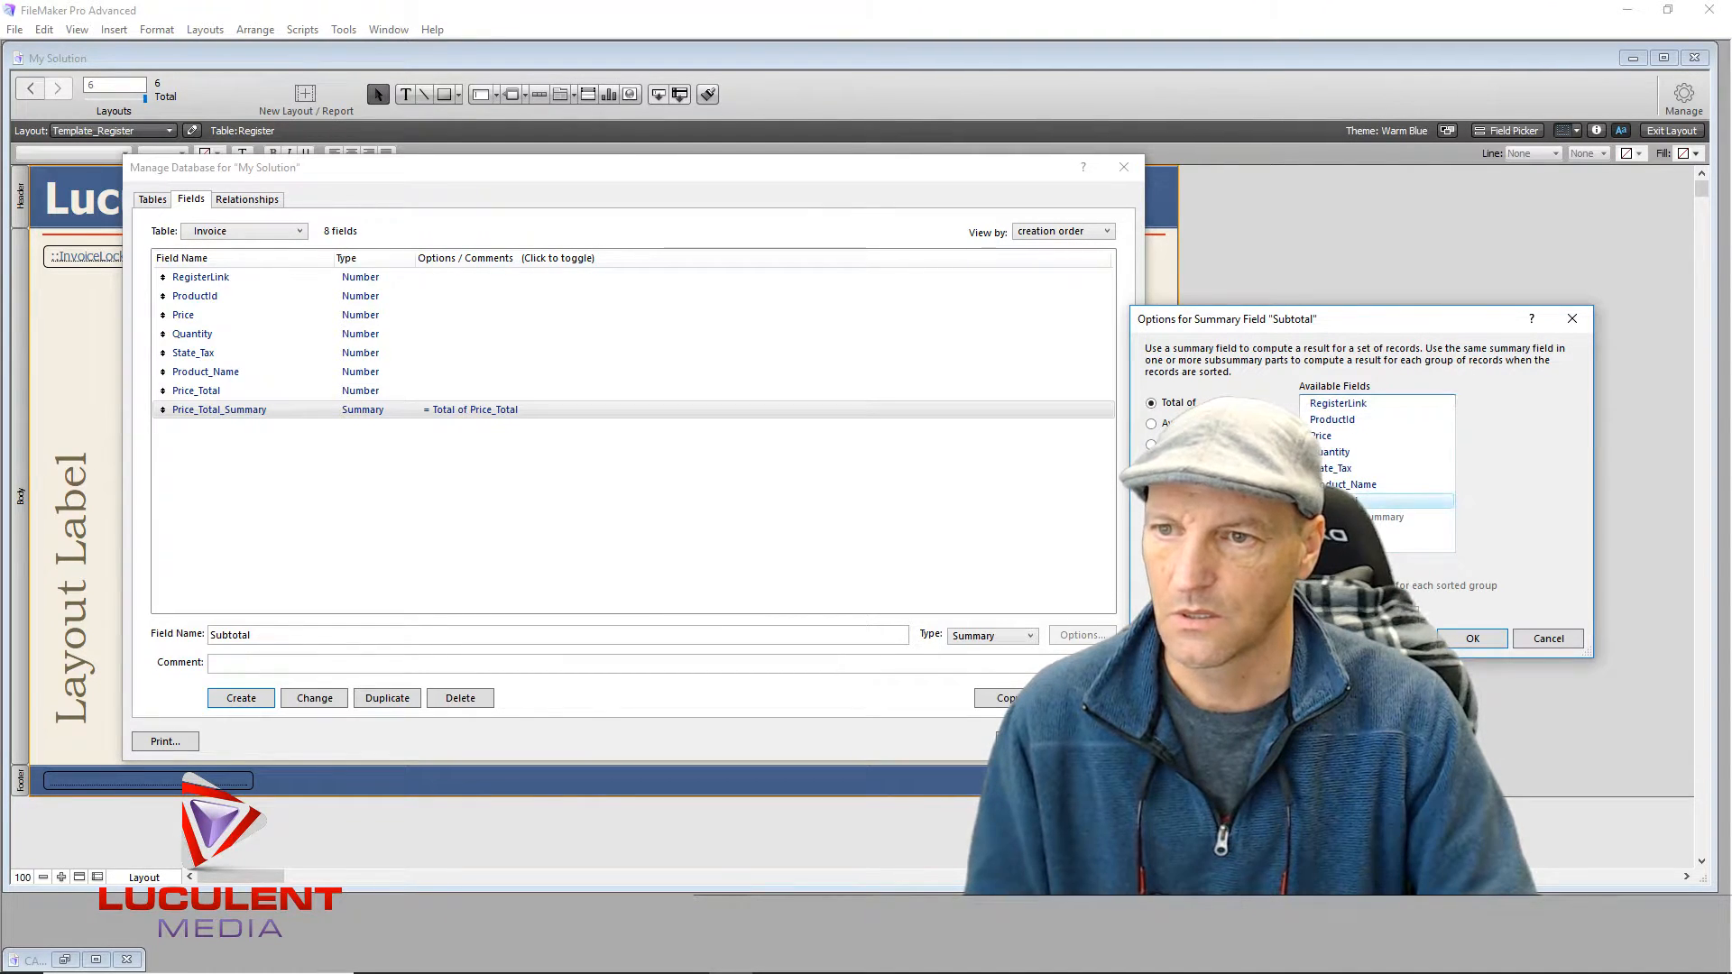
{"action": "left_click", "coordinate": [1469, 638]}
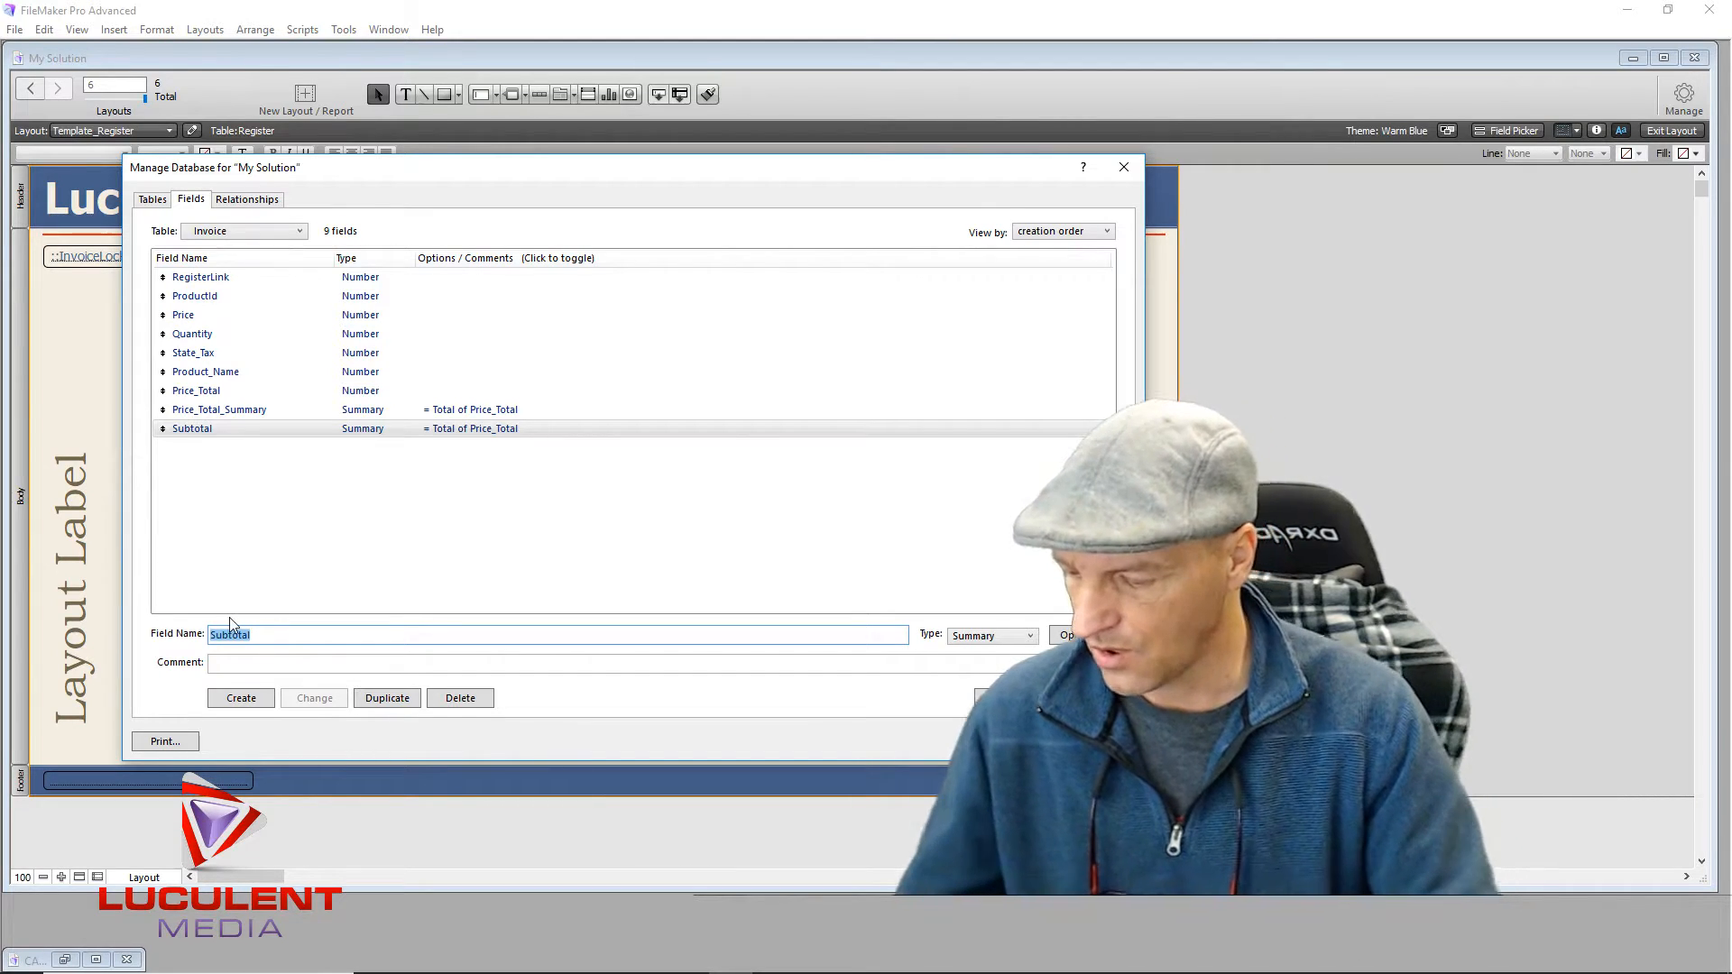
Step: Create a Calculation field named Grand_Total in the Invoice table with the formula Subtotal + State_Tax
{"action": "type", "text": "Grand"}
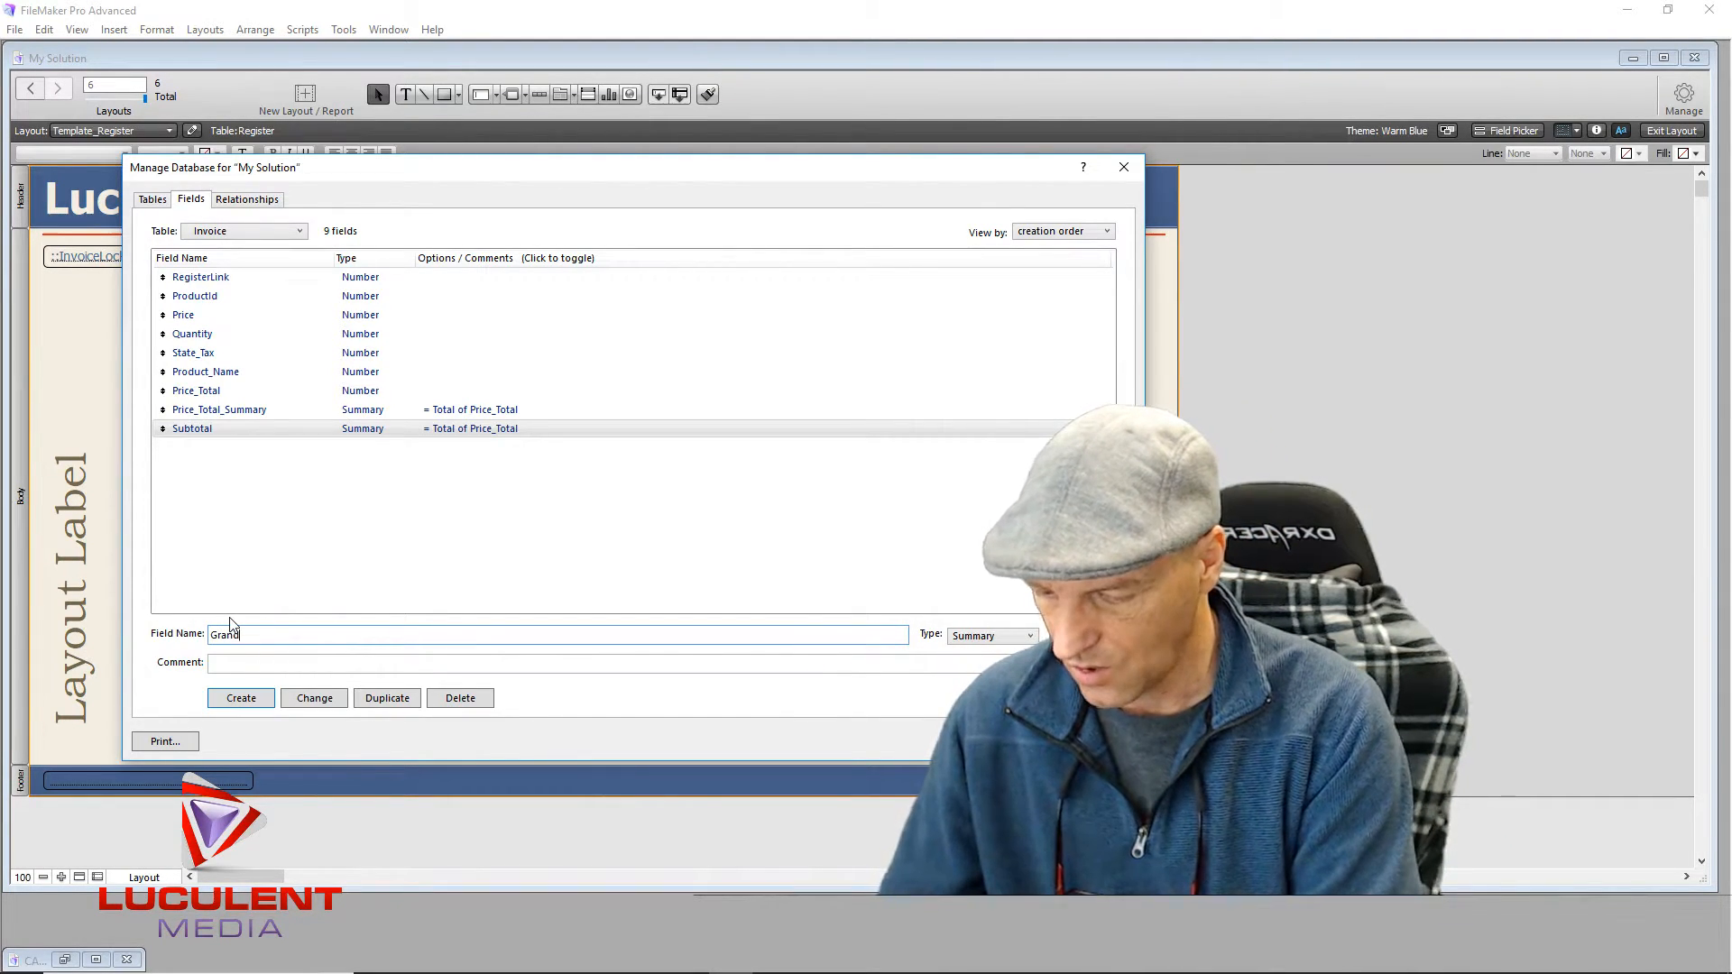
{"action": "type", "text": "_Total"}
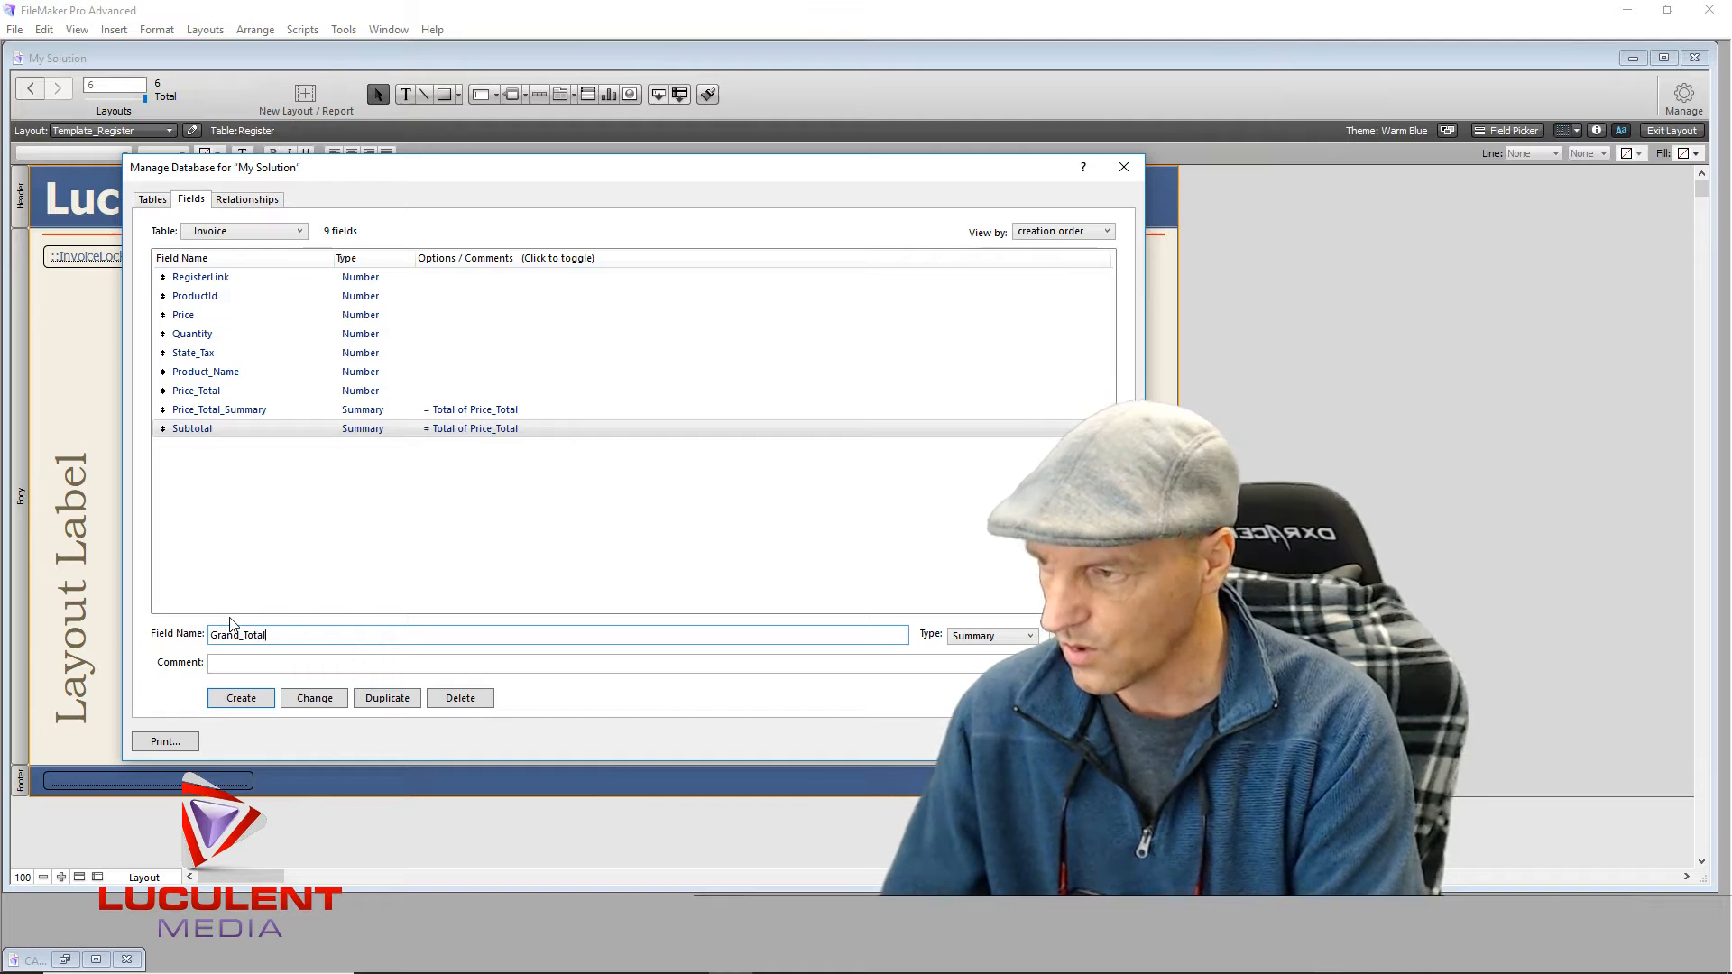
{"action": "left_click", "coordinate": [1031, 637]}
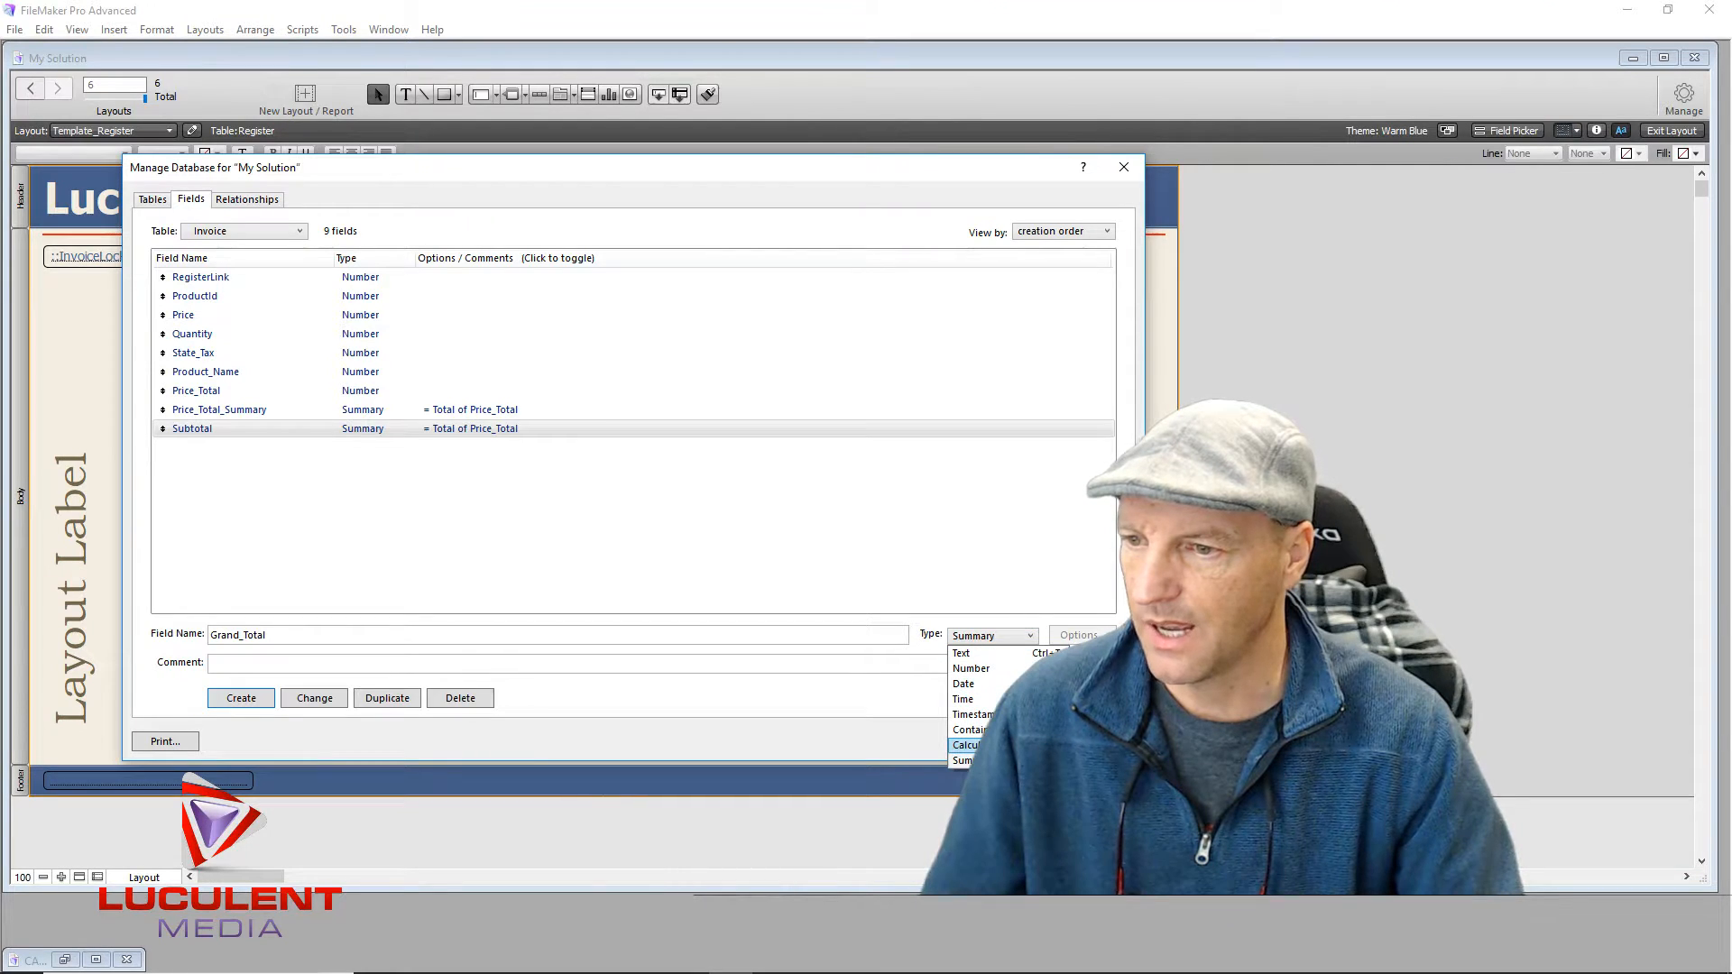
{"action": "left_click", "coordinate": [965, 746]}
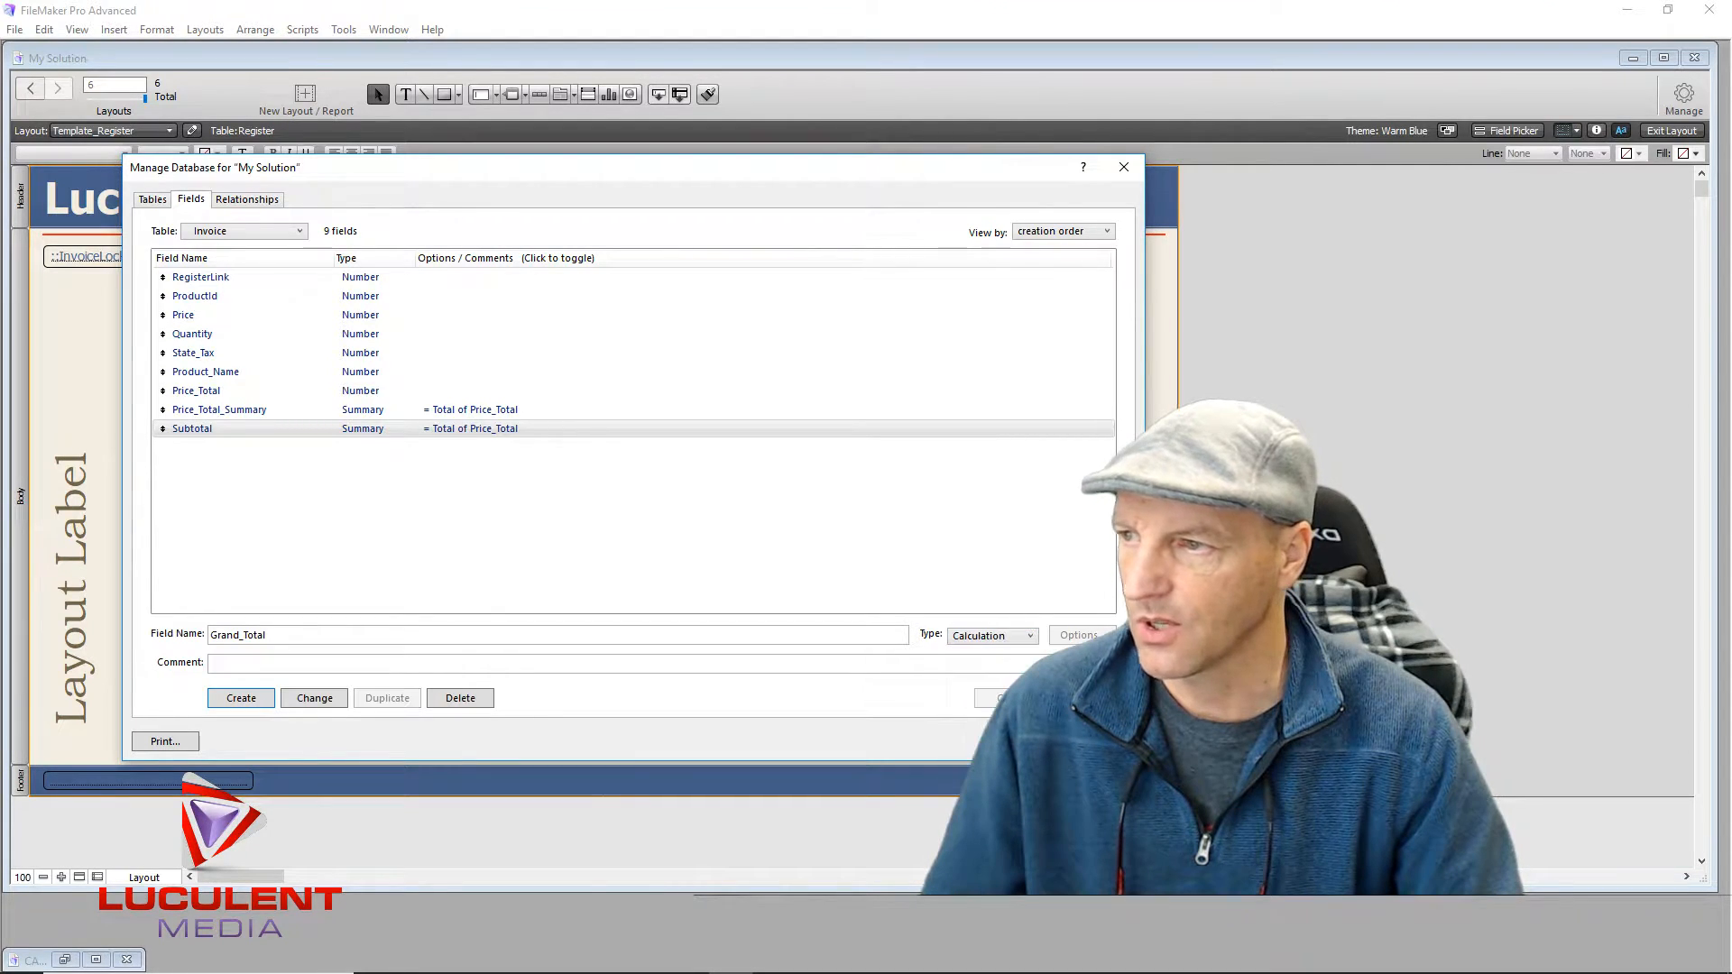
{"action": "left_click", "coordinate": [257, 702]}
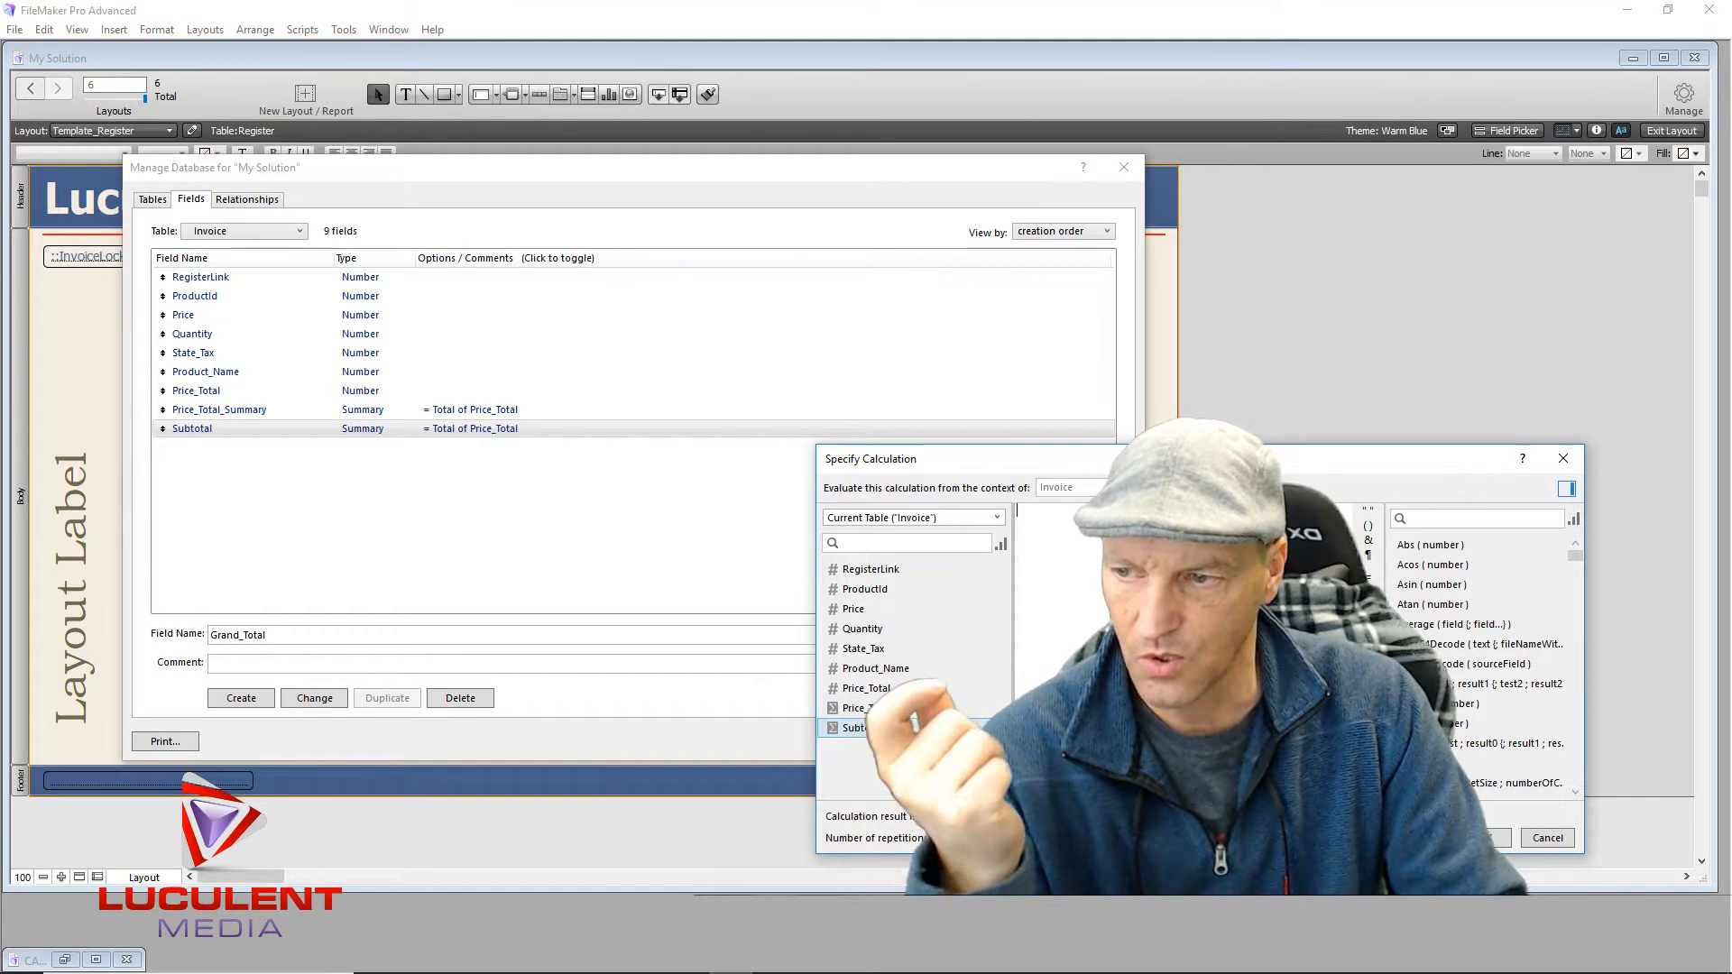
{"action": "double_click", "coordinate": [853, 728]}
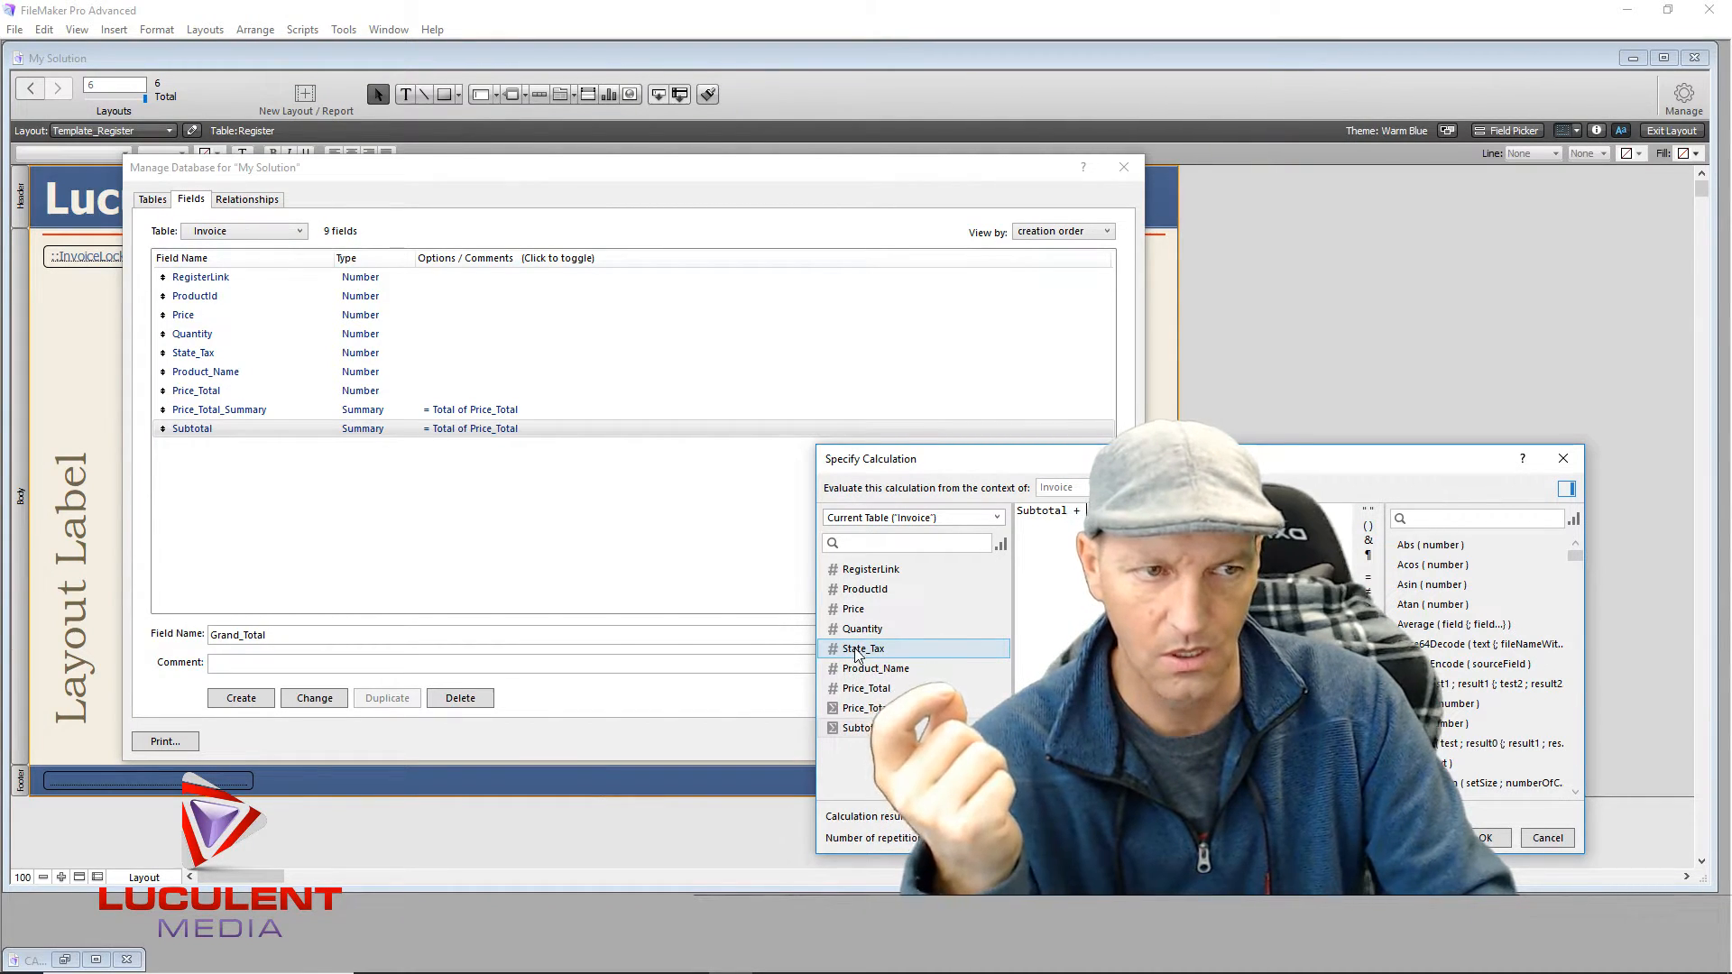
{"action": "double_click", "coordinate": [858, 656]}
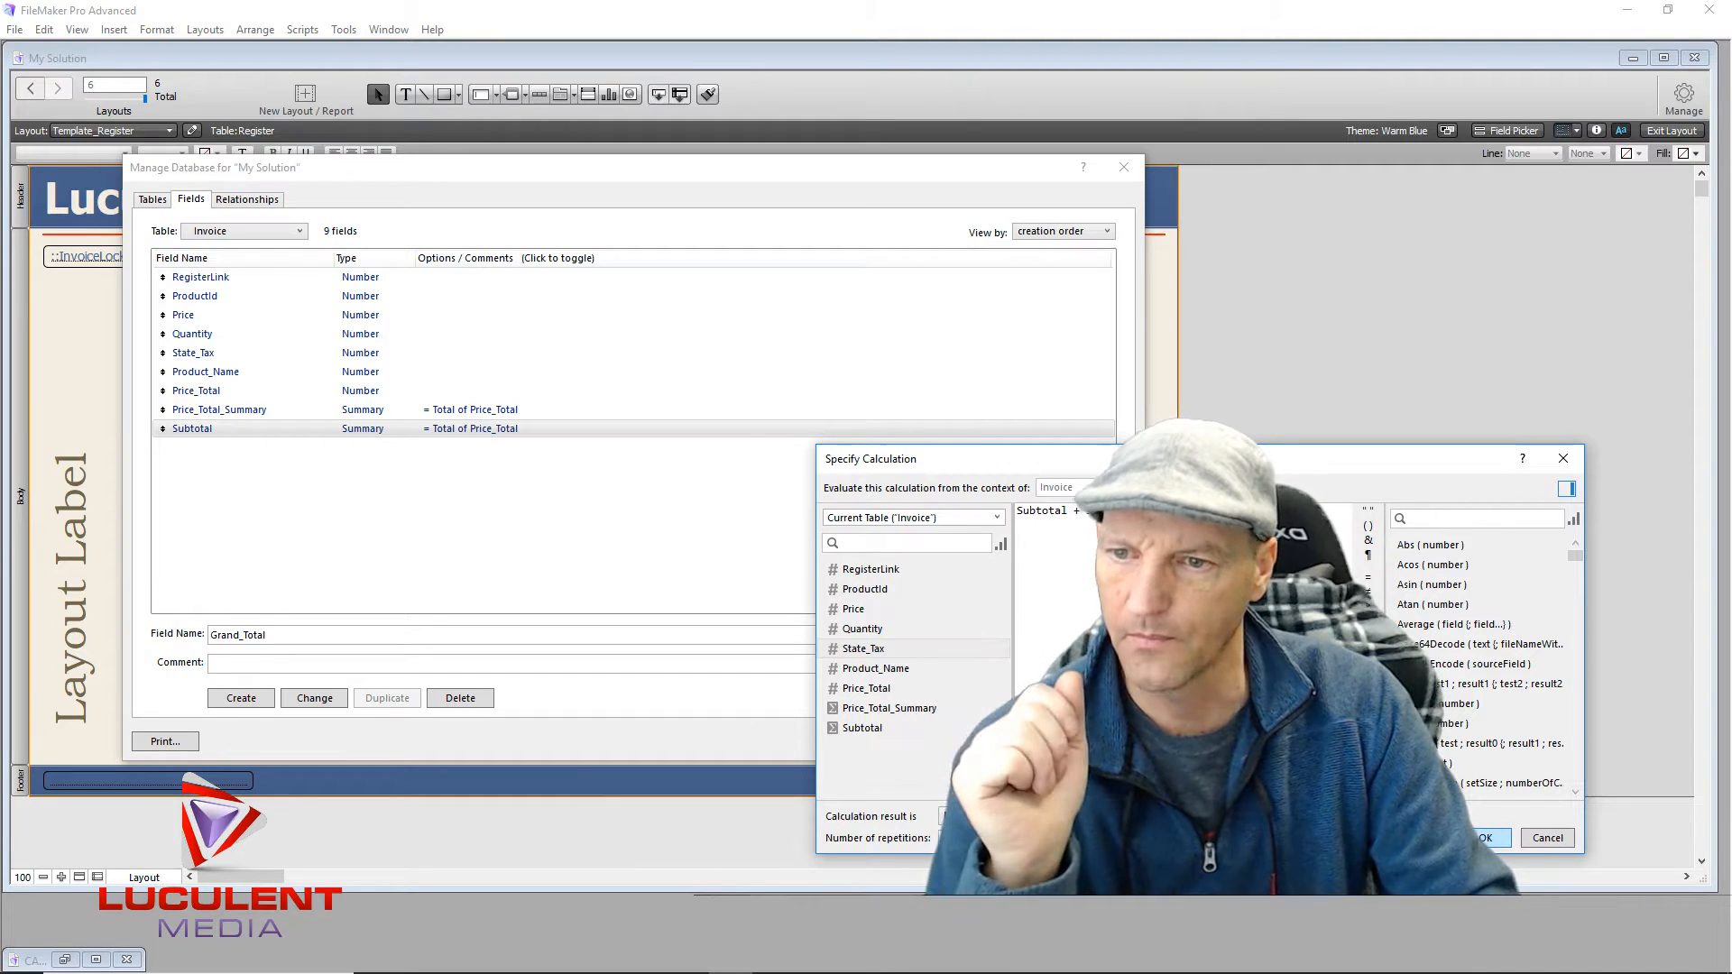
{"action": "left_click", "coordinate": [1484, 838]}
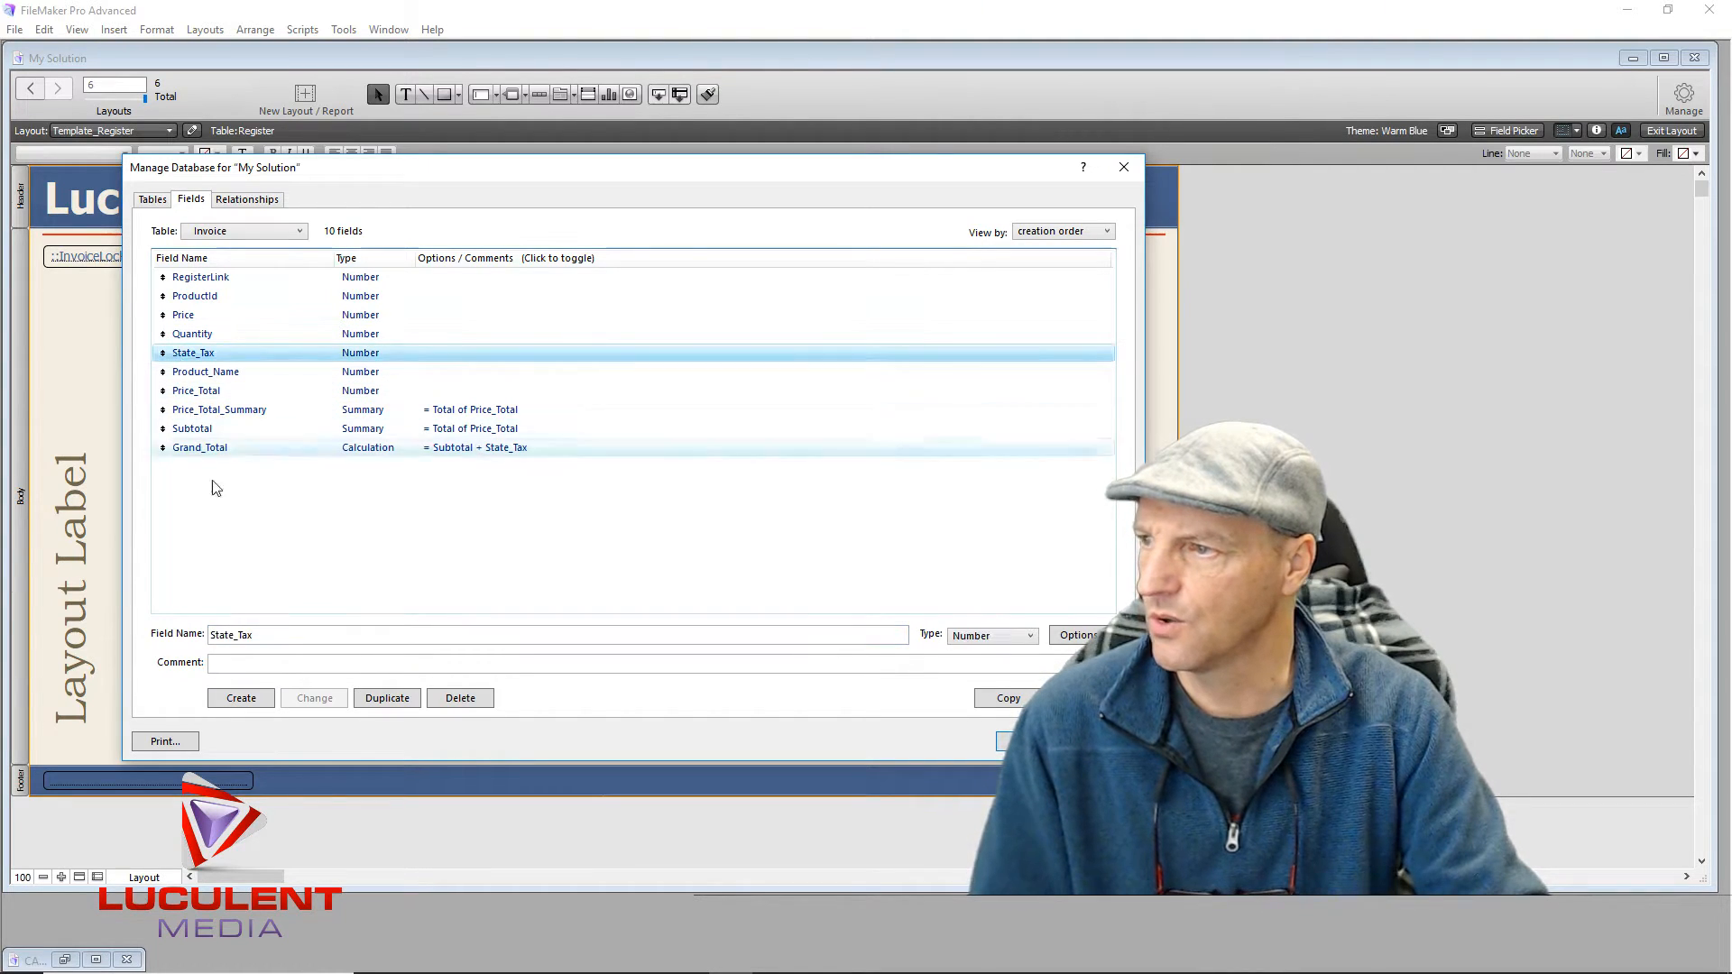
Step: Create a Number field named State_Rate in the Invoice table
{"action": "left_click", "coordinate": [277, 636]}
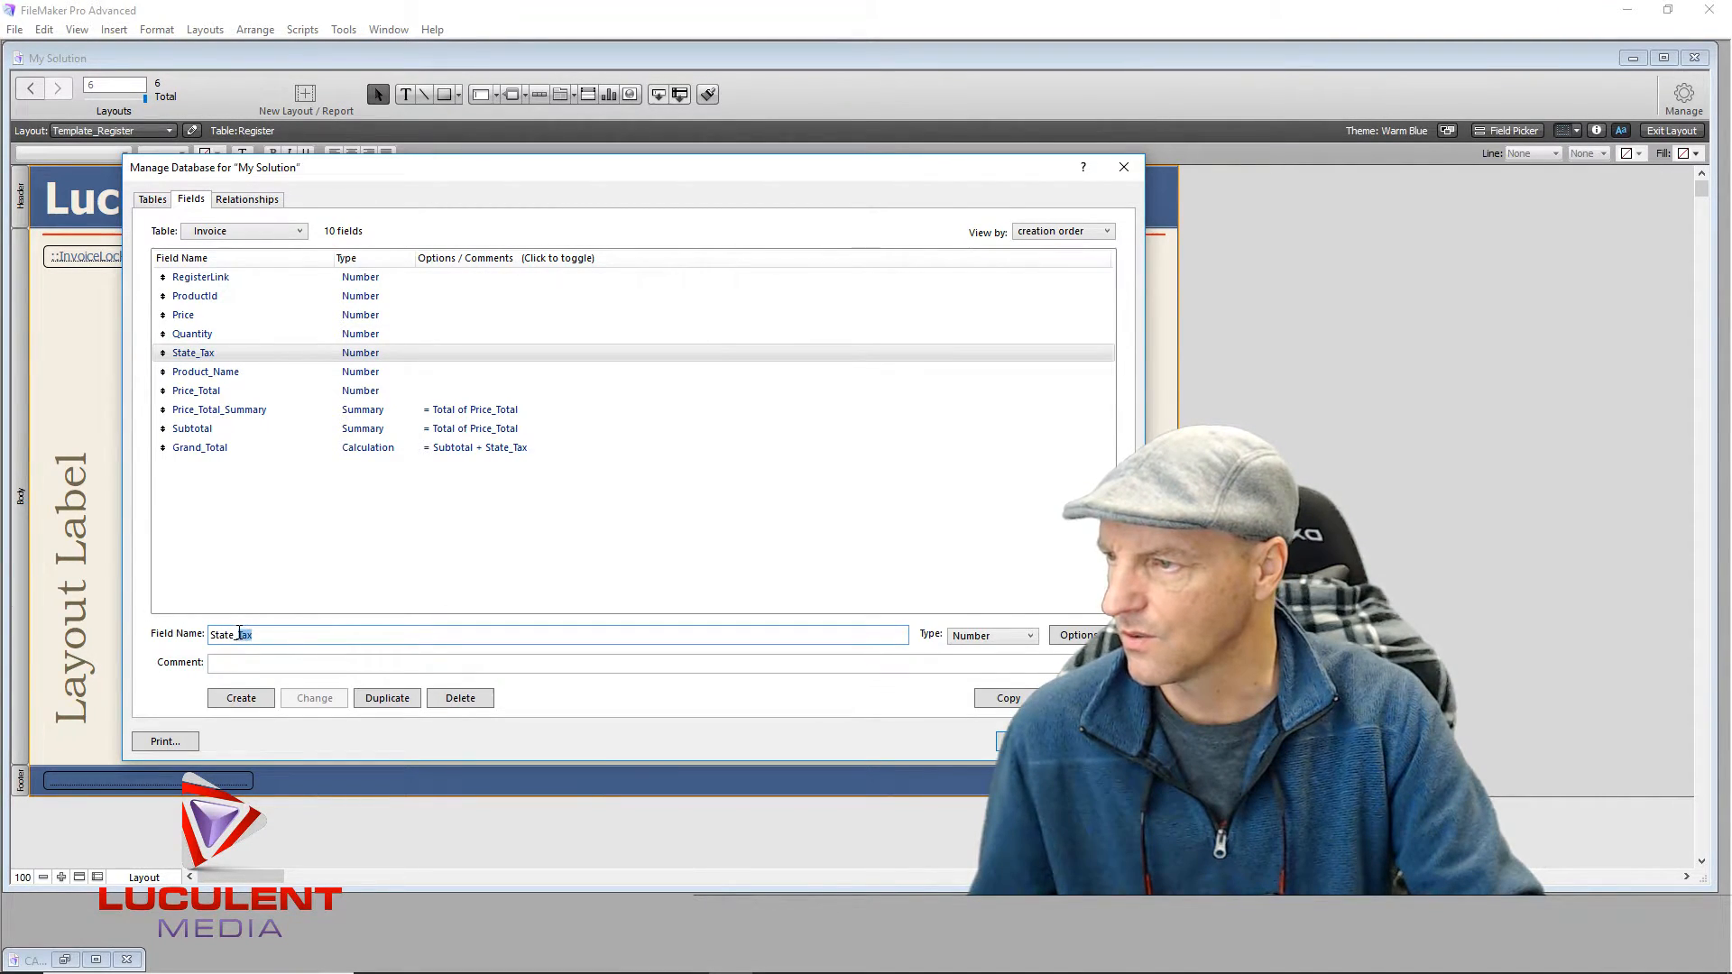
{"action": "type", "text": "Rate"}
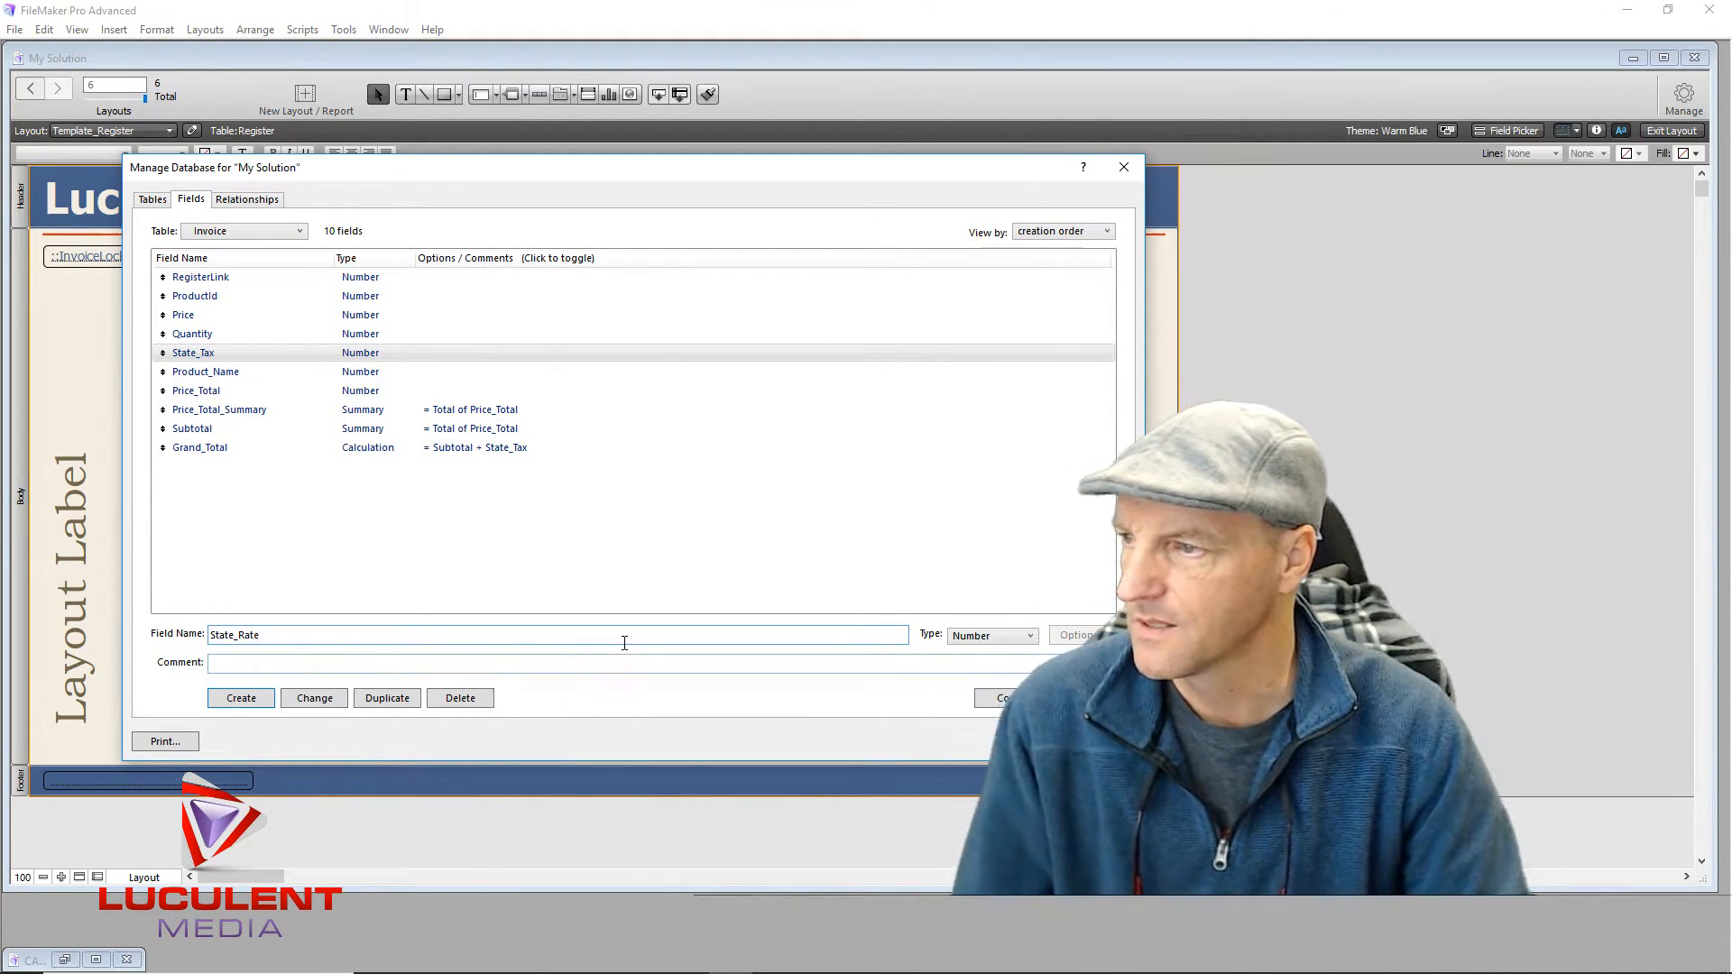
{"action": "left_click", "coordinate": [255, 704]}
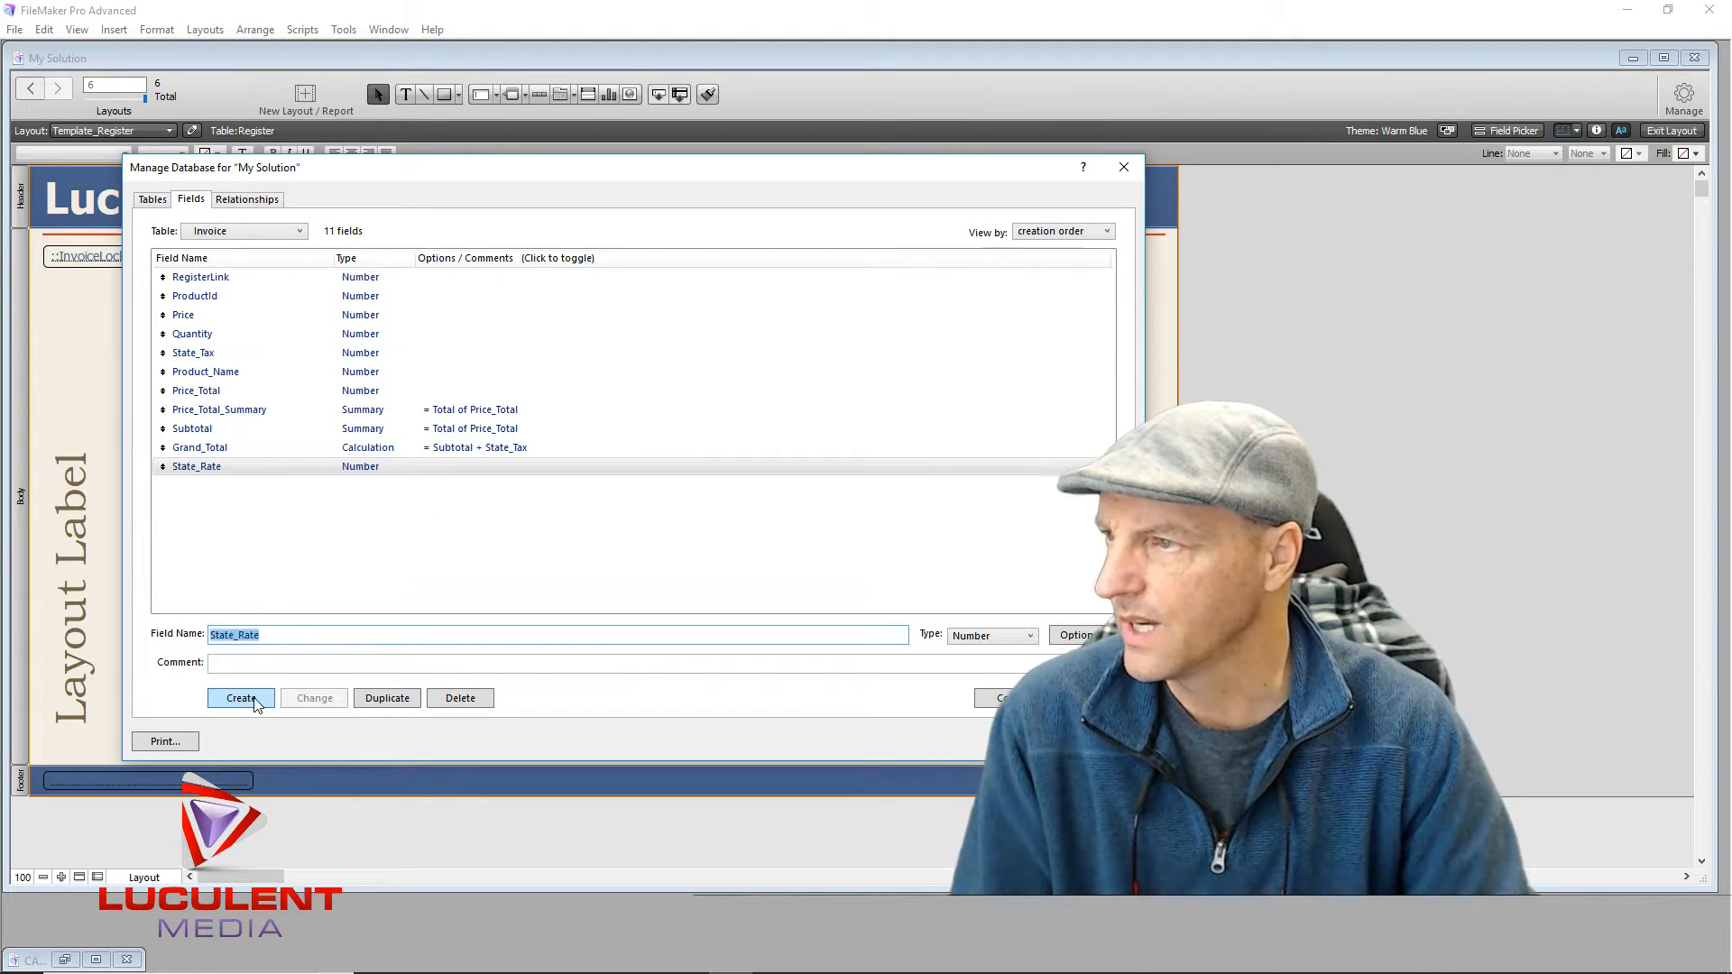
Step: Set the State_Rate field to auto-enter the data .05, and save the database changes
{"action": "double_click", "coordinate": [240, 469]}
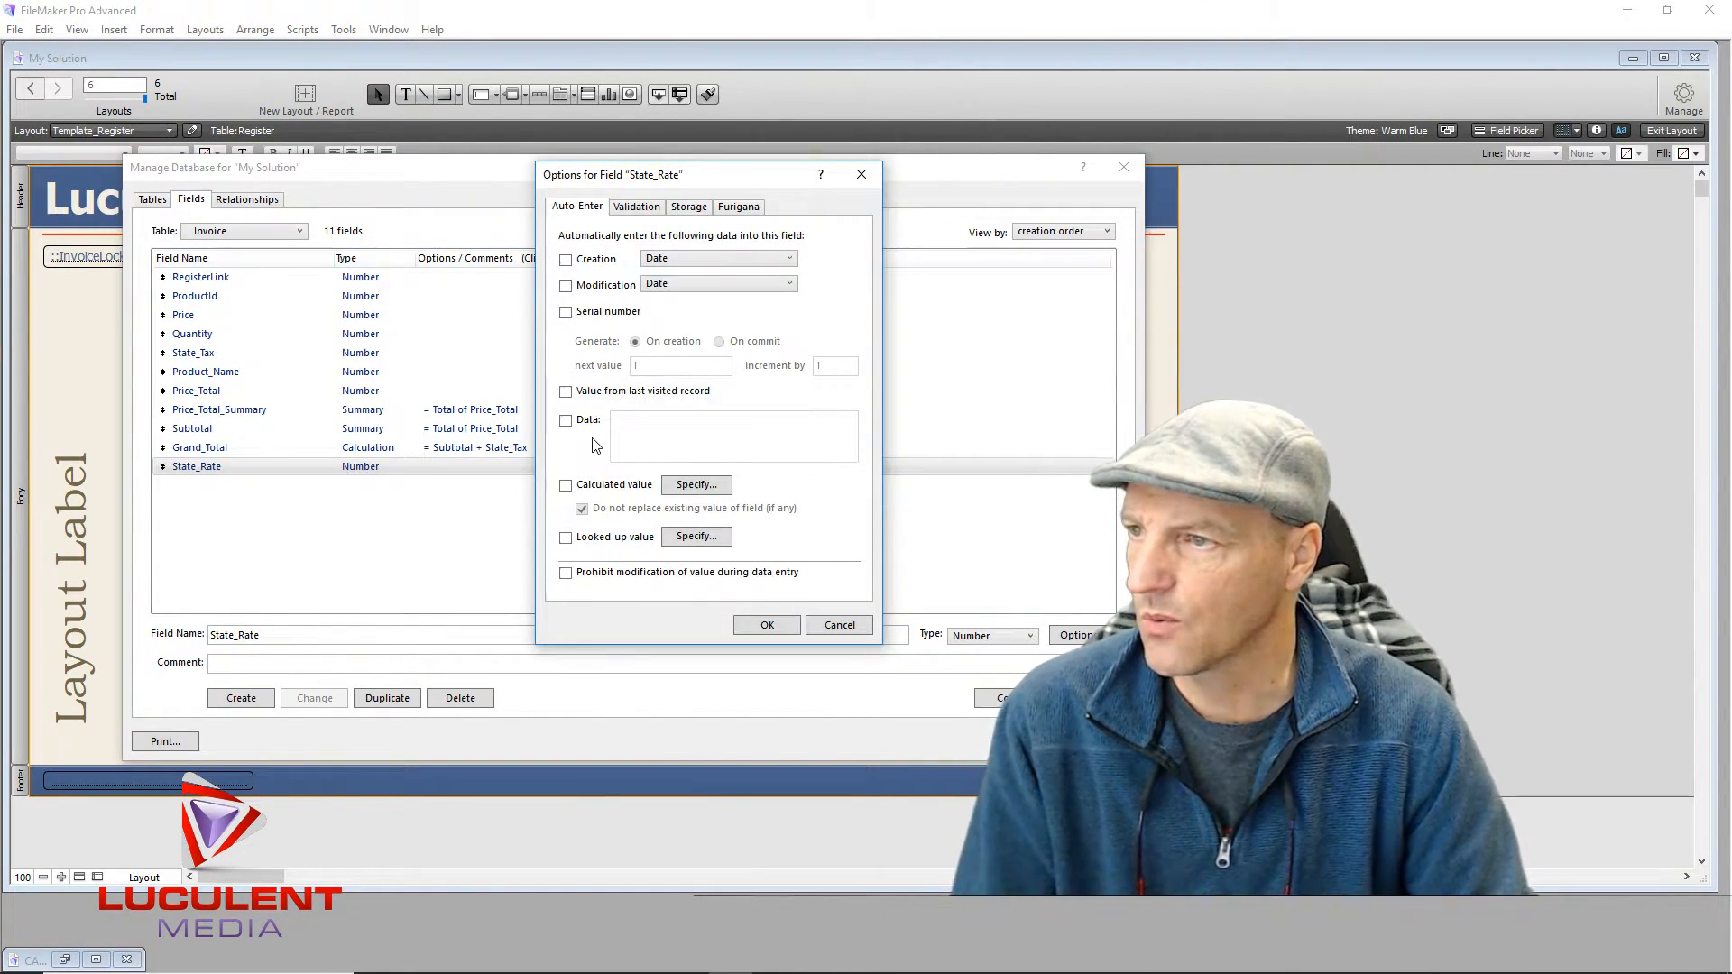
{"action": "left_click", "coordinate": [565, 421]}
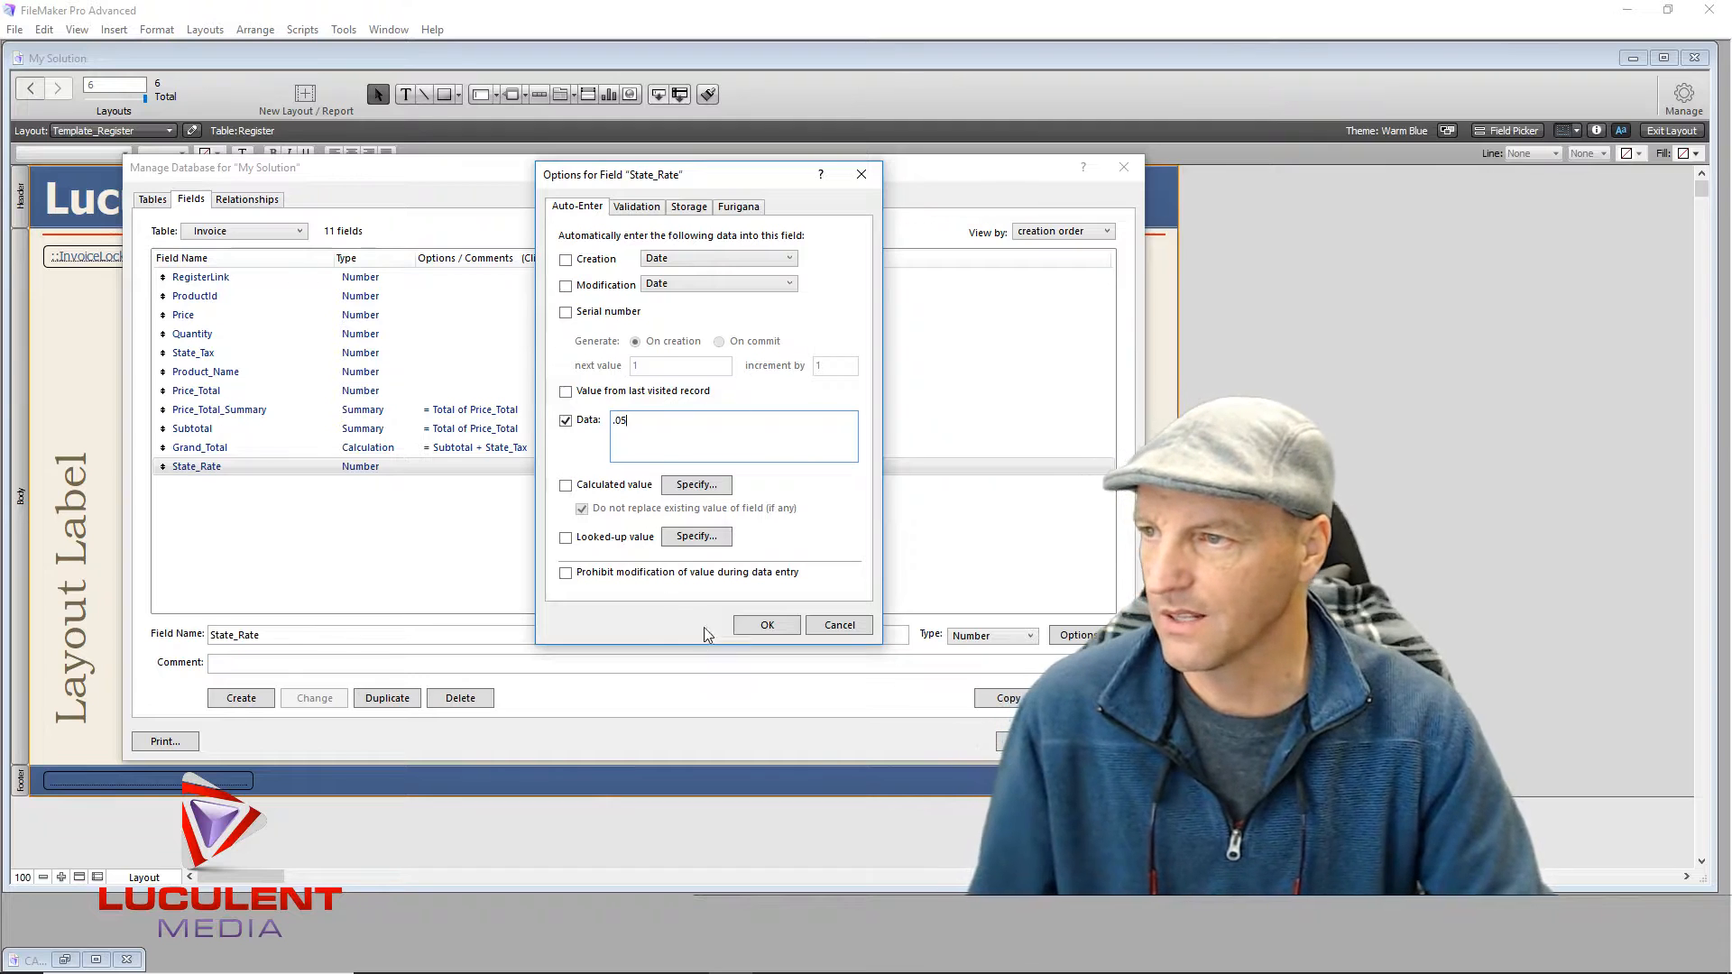
{"action": "left_click", "coordinate": [766, 625]}
{"action": "left_click", "coordinate": [516, 568]}
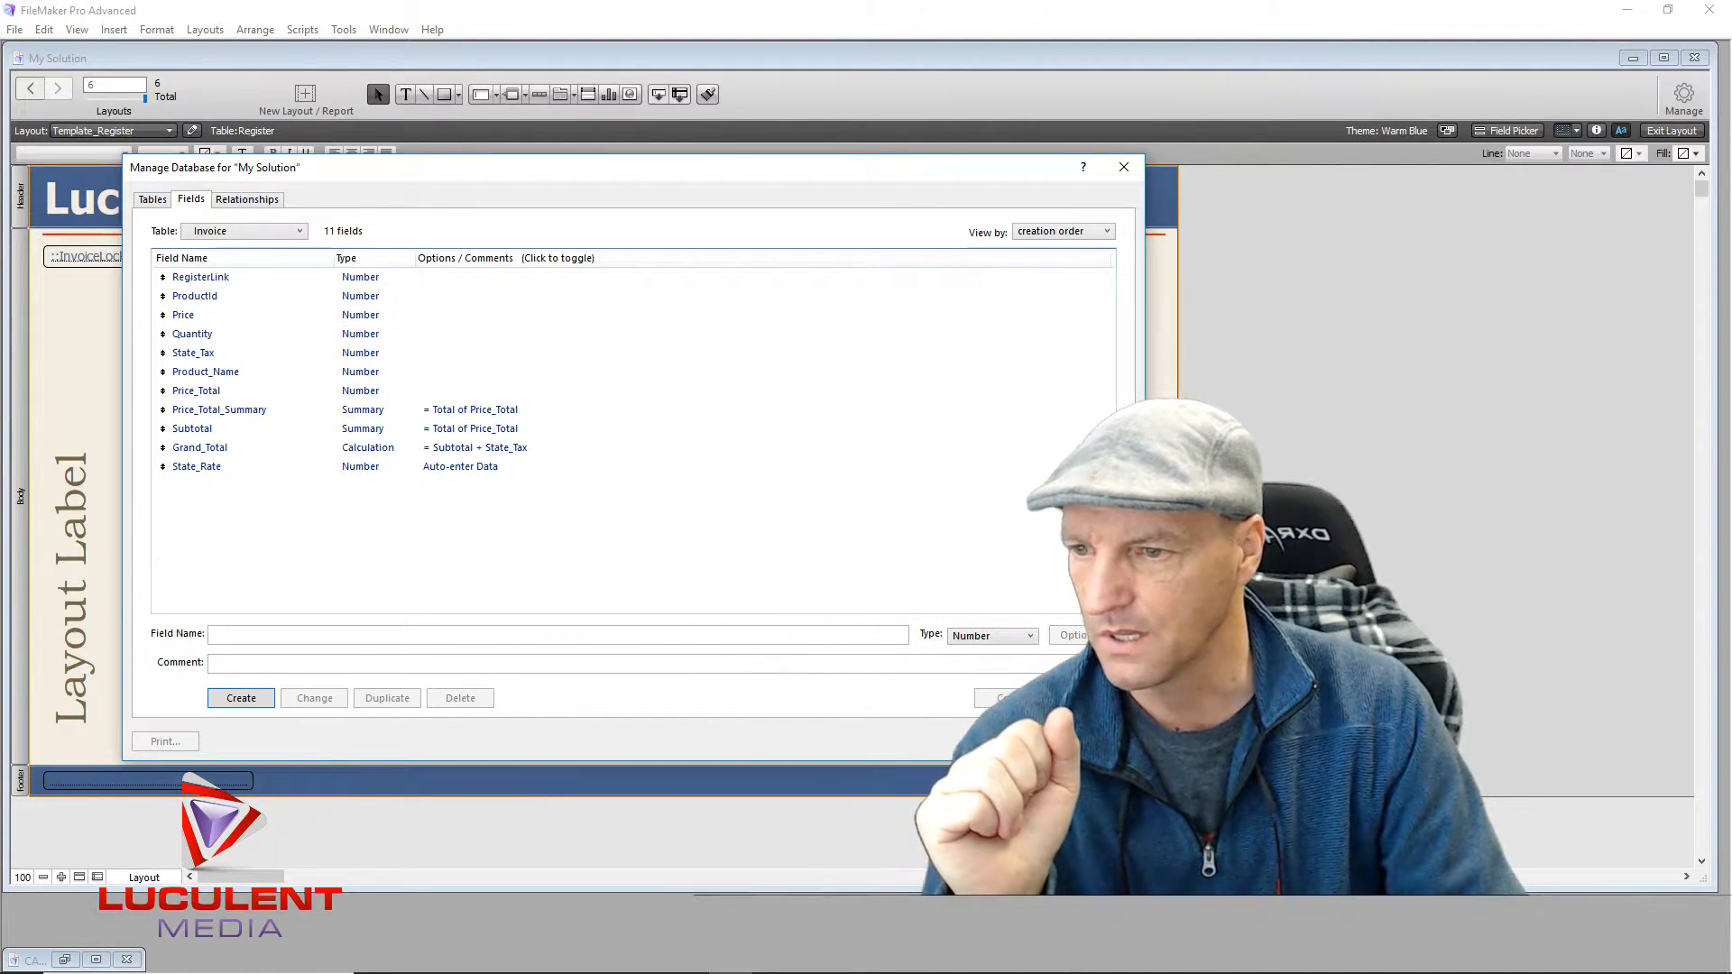
{"action": "left_click", "coordinate": [1029, 741]}
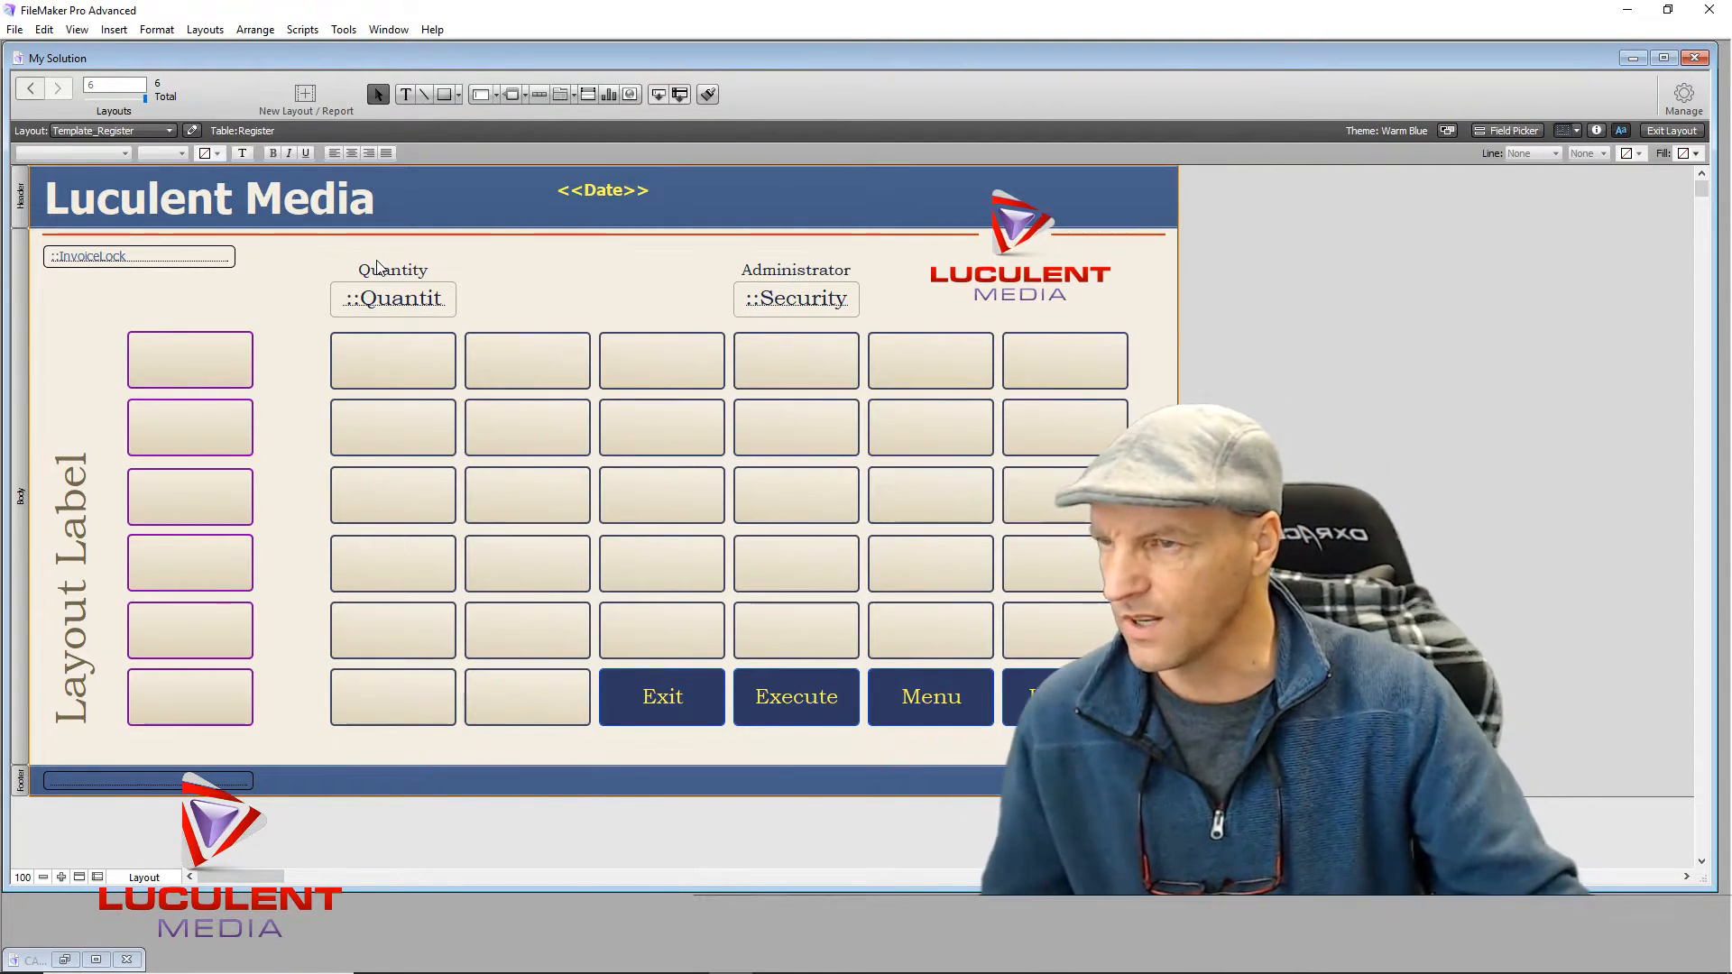
Step: Delete all the blank buttons from the Template_Register body, keeping the labelled Exit, Execute and Menu row
{"action": "left_click_drag", "start_coordinate": [180, 318], "coordinate": [173, 747]}
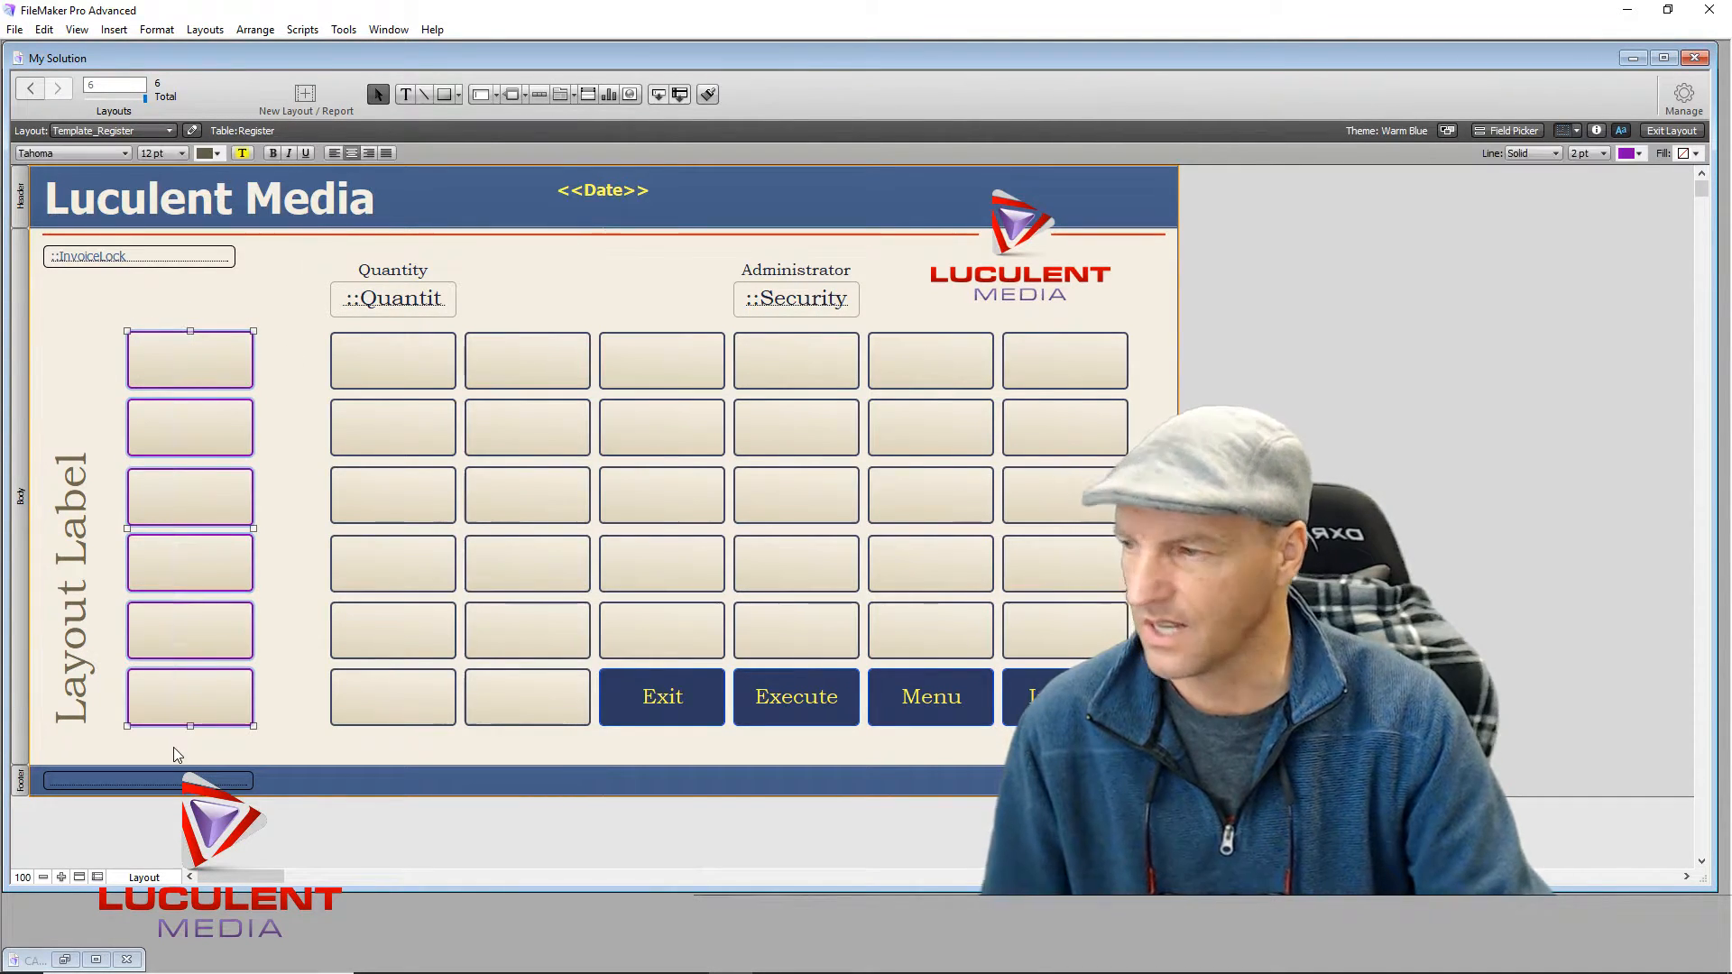
{"action": "key", "text": "Delete"}
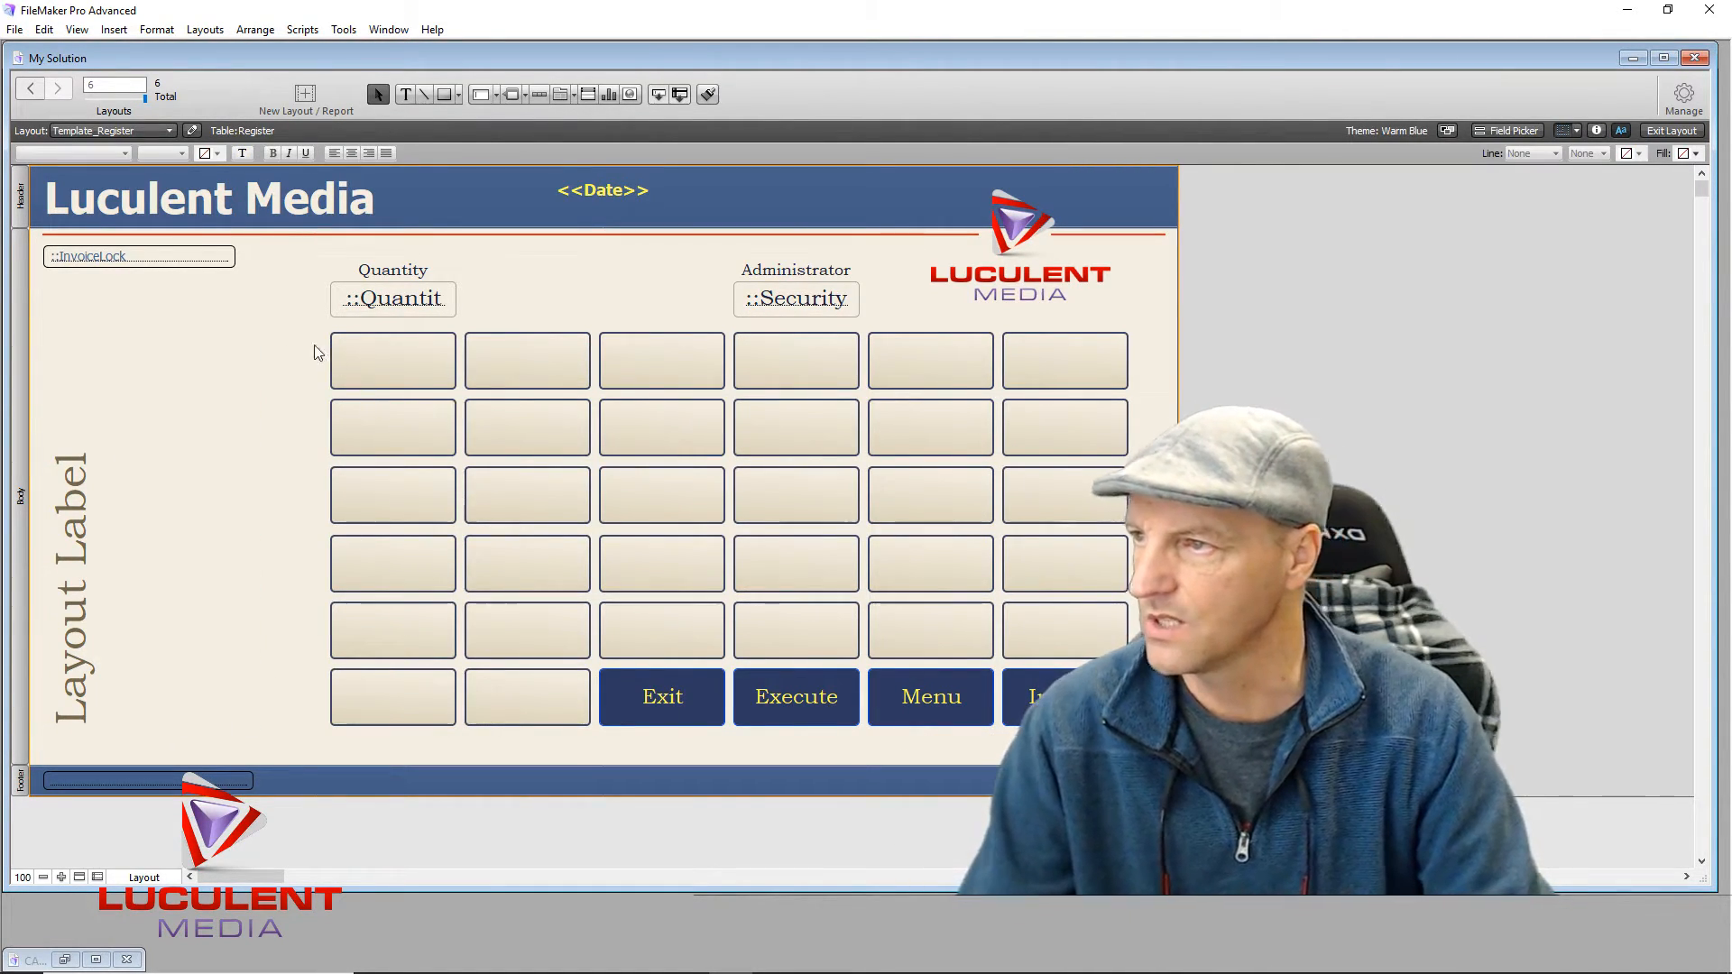
{"action": "left_click_drag", "start_coordinate": [275, 338], "coordinate": [1140, 652]}
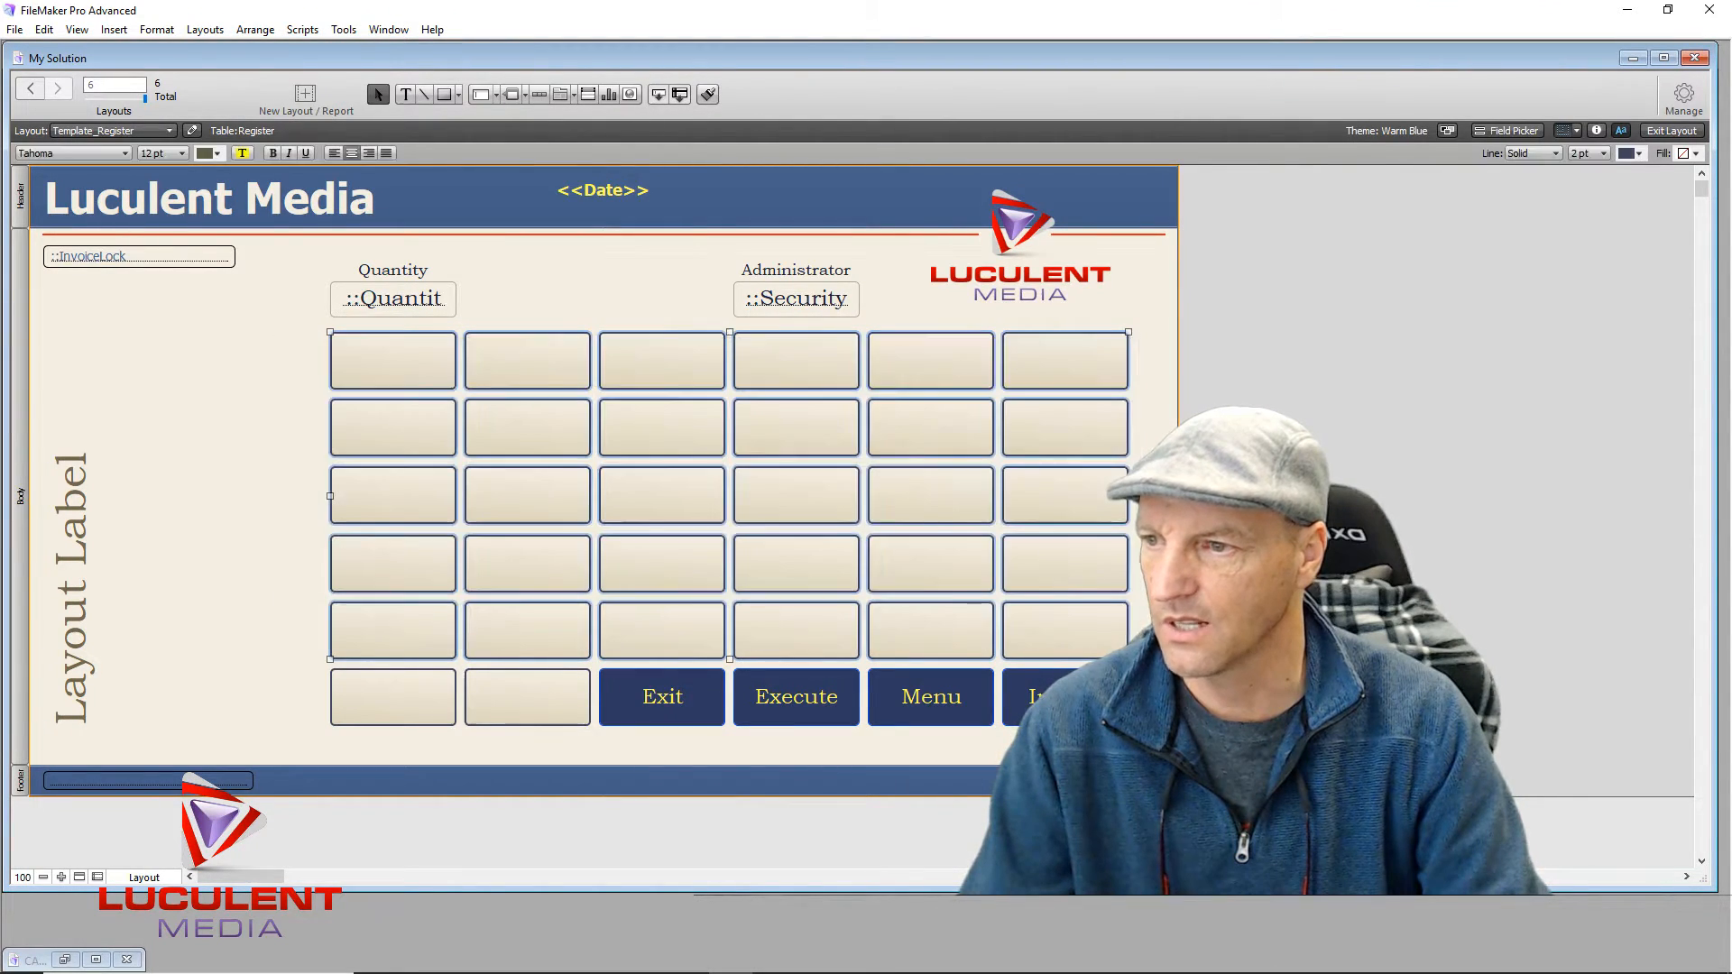
{"action": "key", "text": "Delete"}
{"action": "left_click_drag", "start_coordinate": [330, 618], "coordinate": [531, 724]}
{"action": "key", "text": "Delete"}
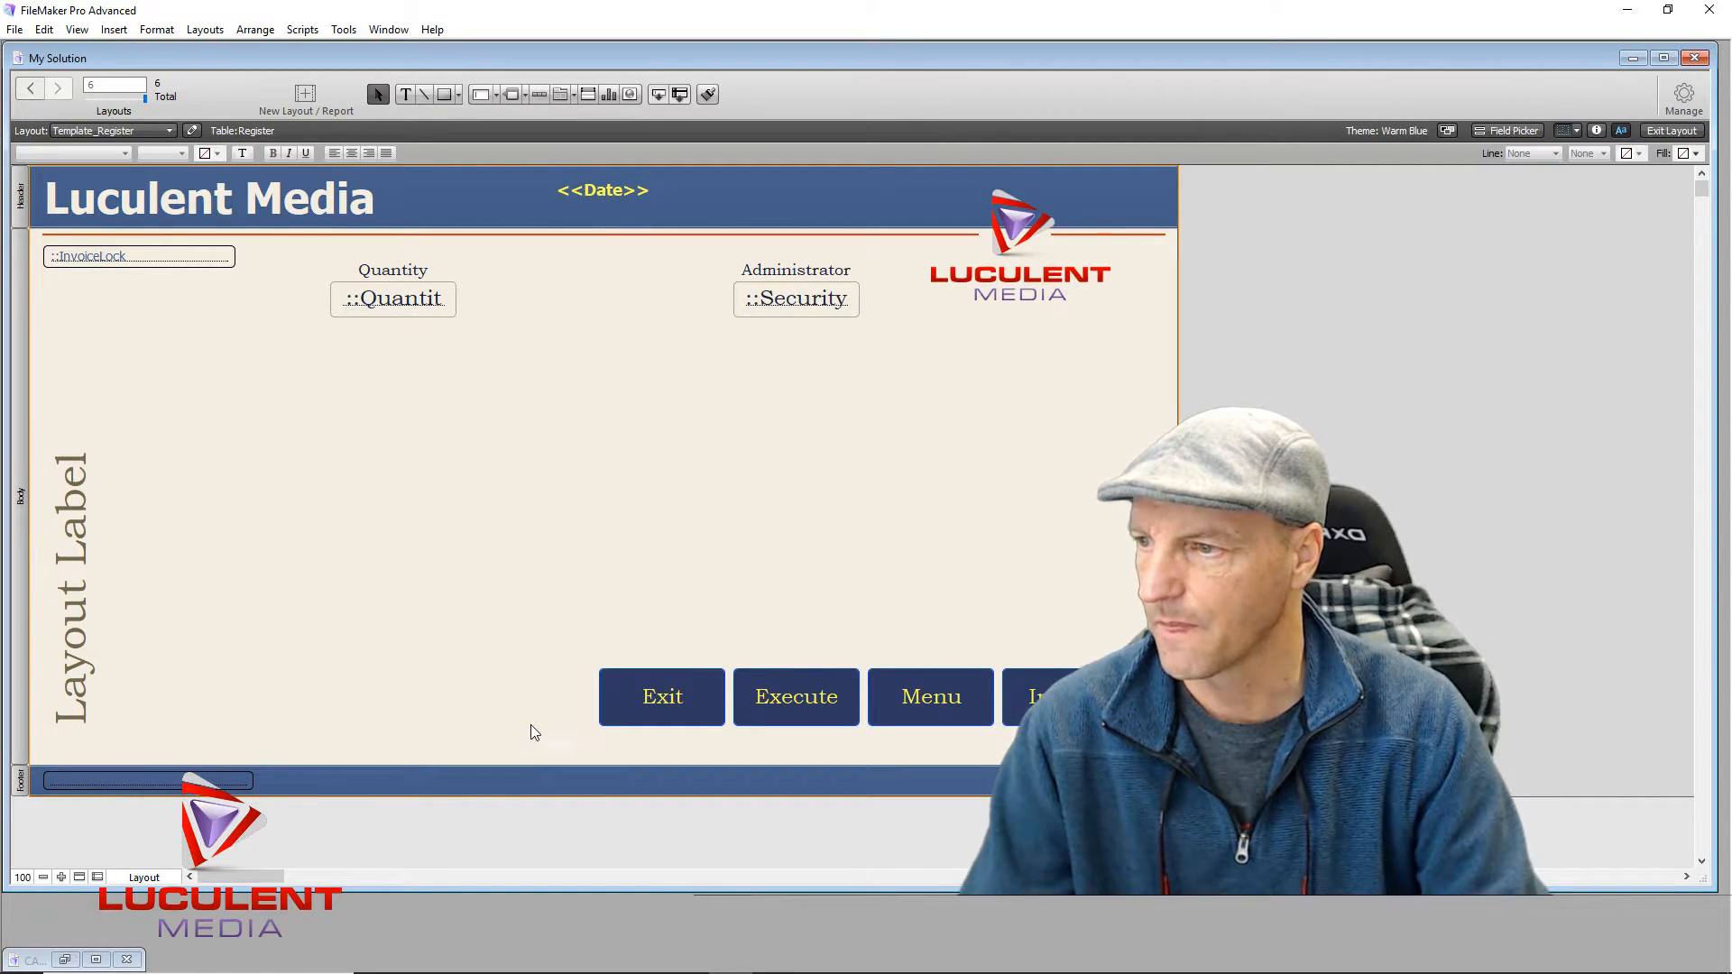
Step: Reassign the InvoiceLock field in the layout body to display Invoice_Lock from the current table, Register
{"action": "double_click", "coordinate": [179, 260]}
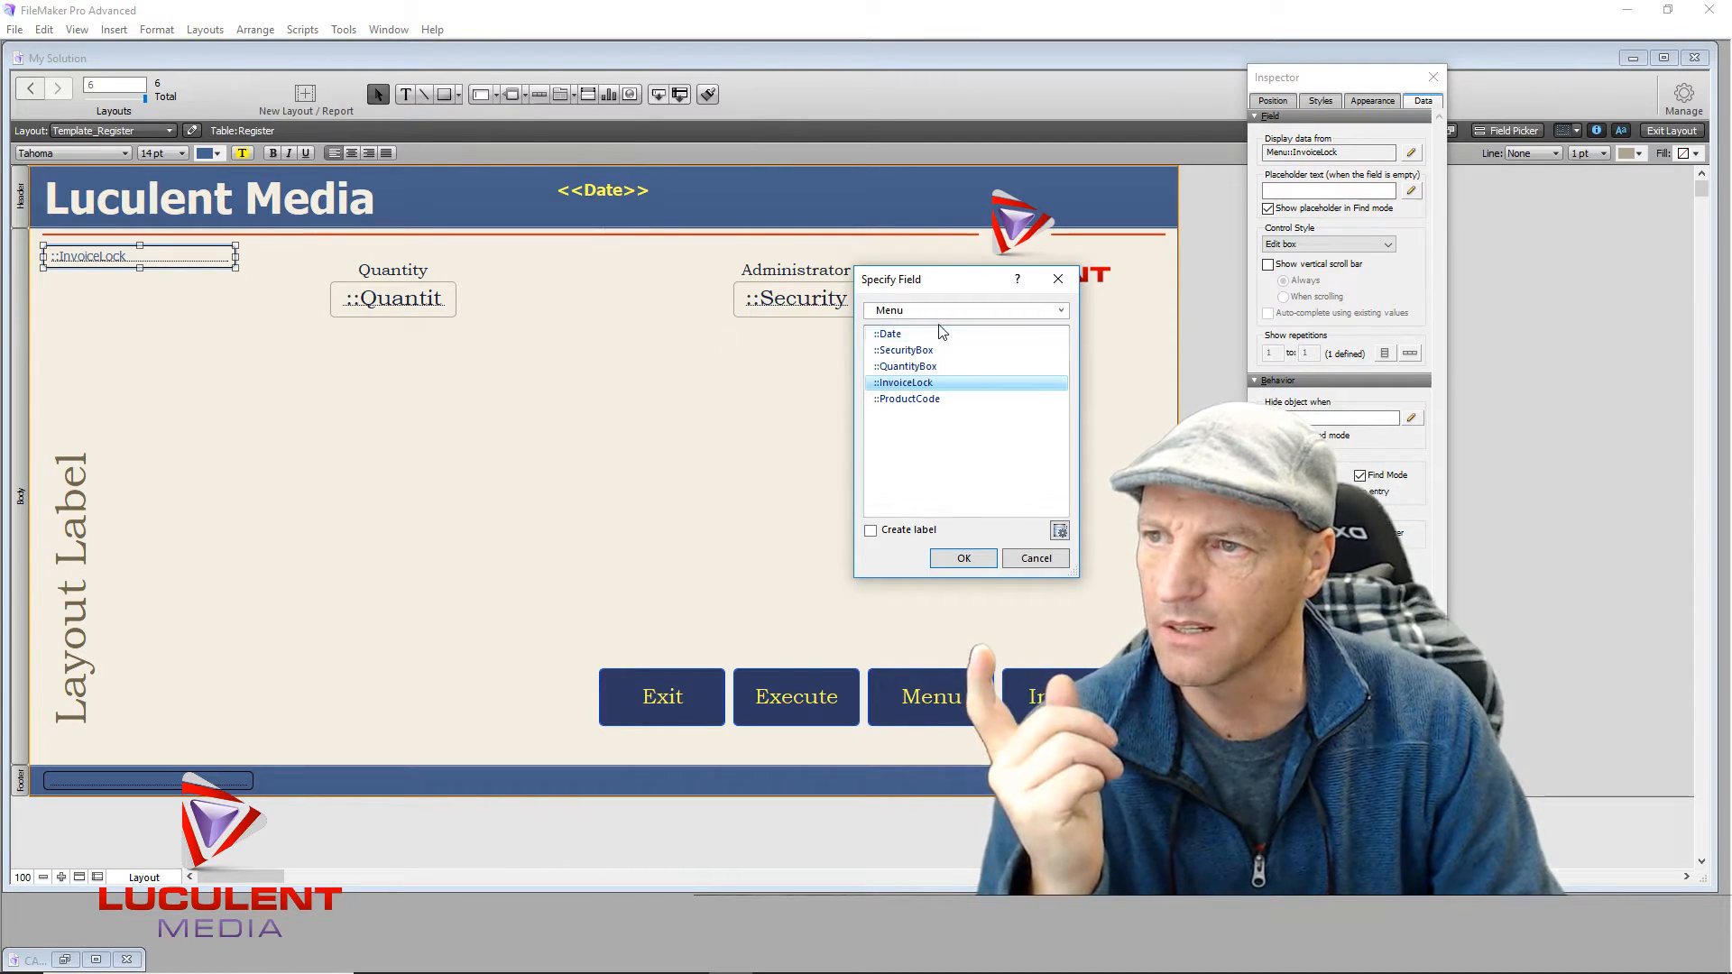
{"action": "left_click", "coordinate": [1063, 312]}
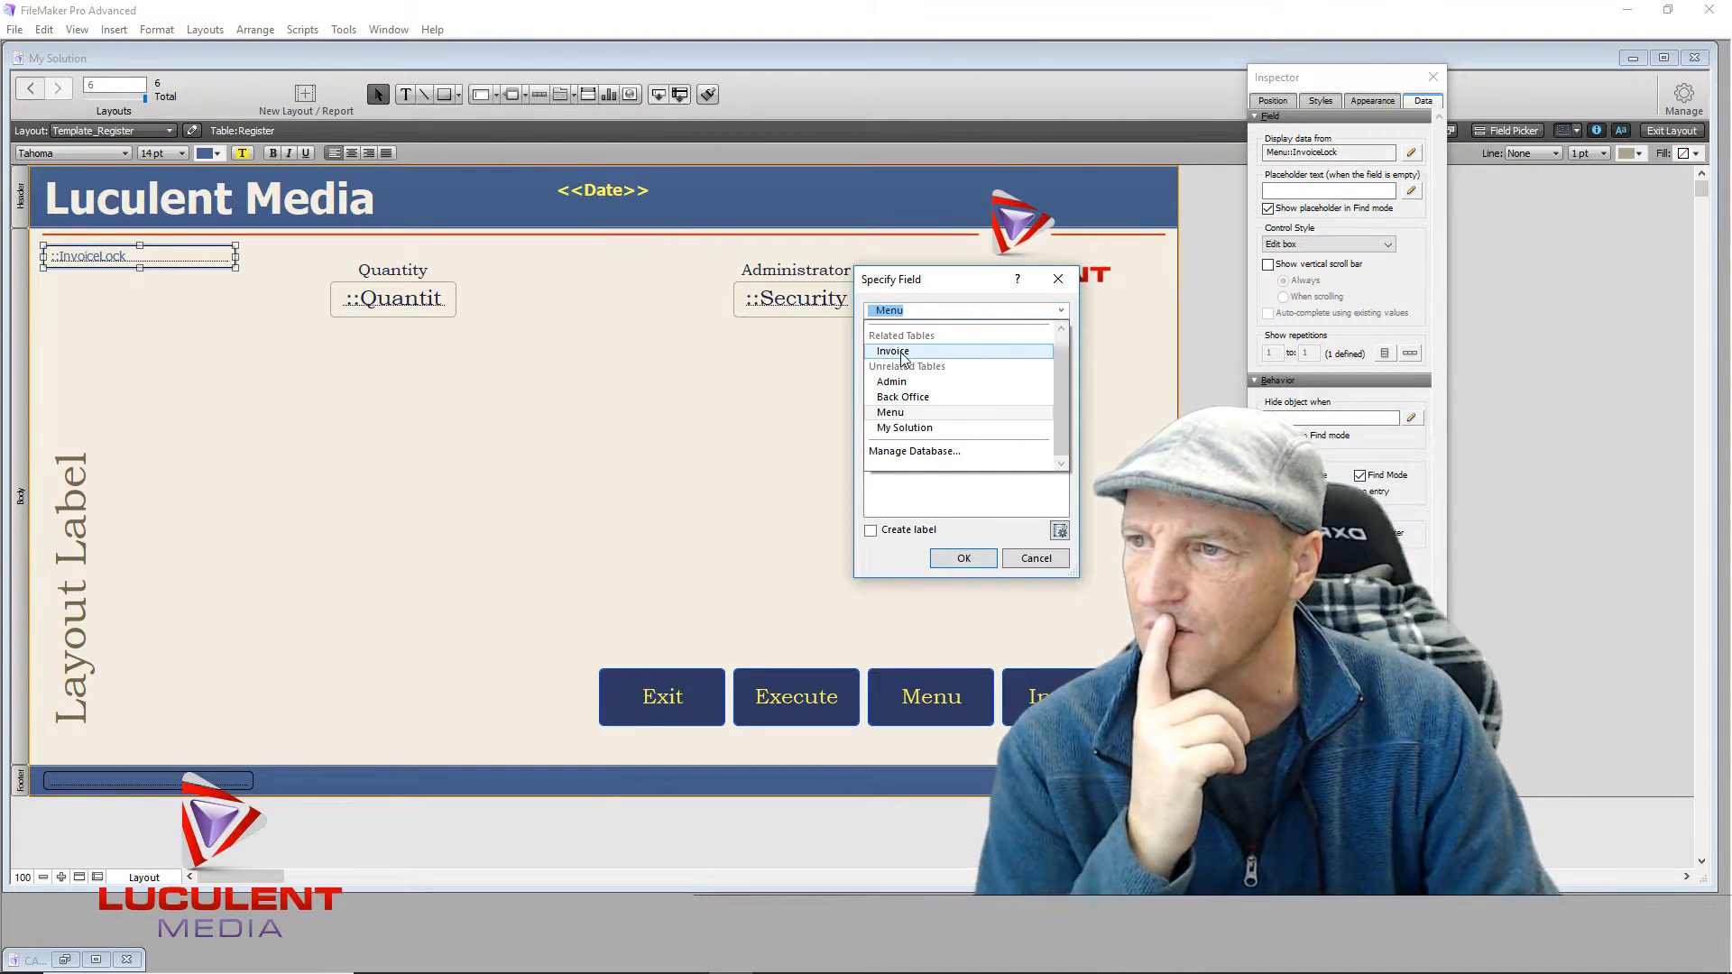
{"action": "left_click", "coordinate": [902, 354]}
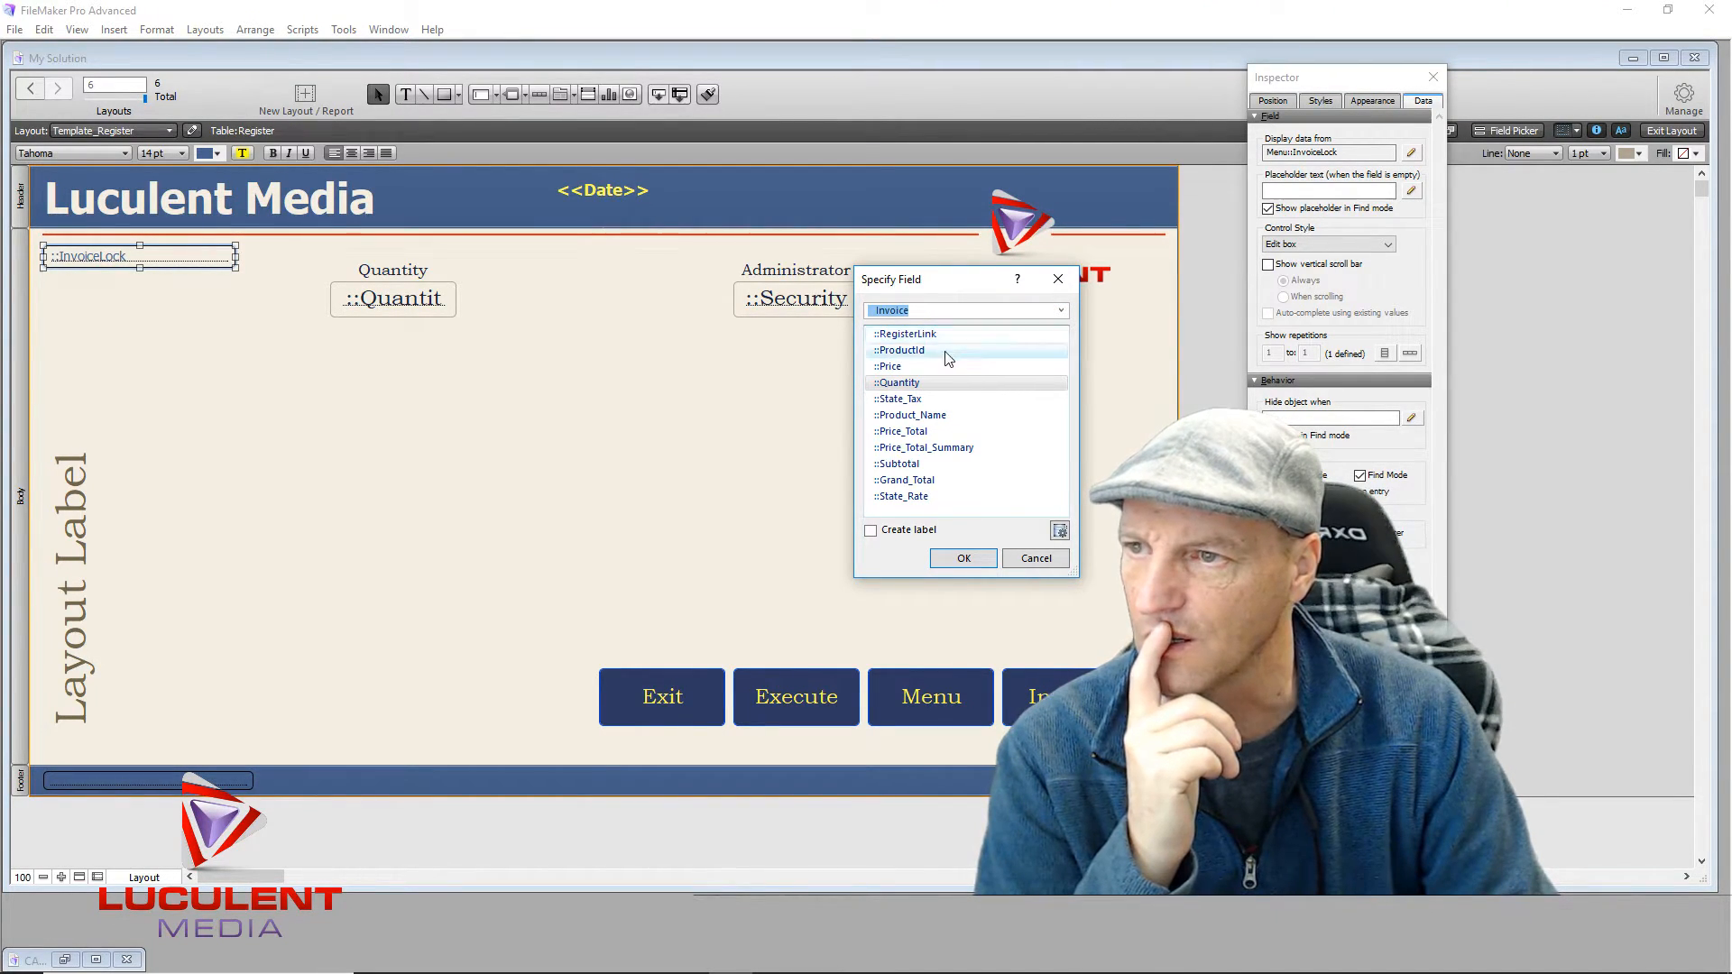
{"action": "left_click", "coordinate": [1062, 310]}
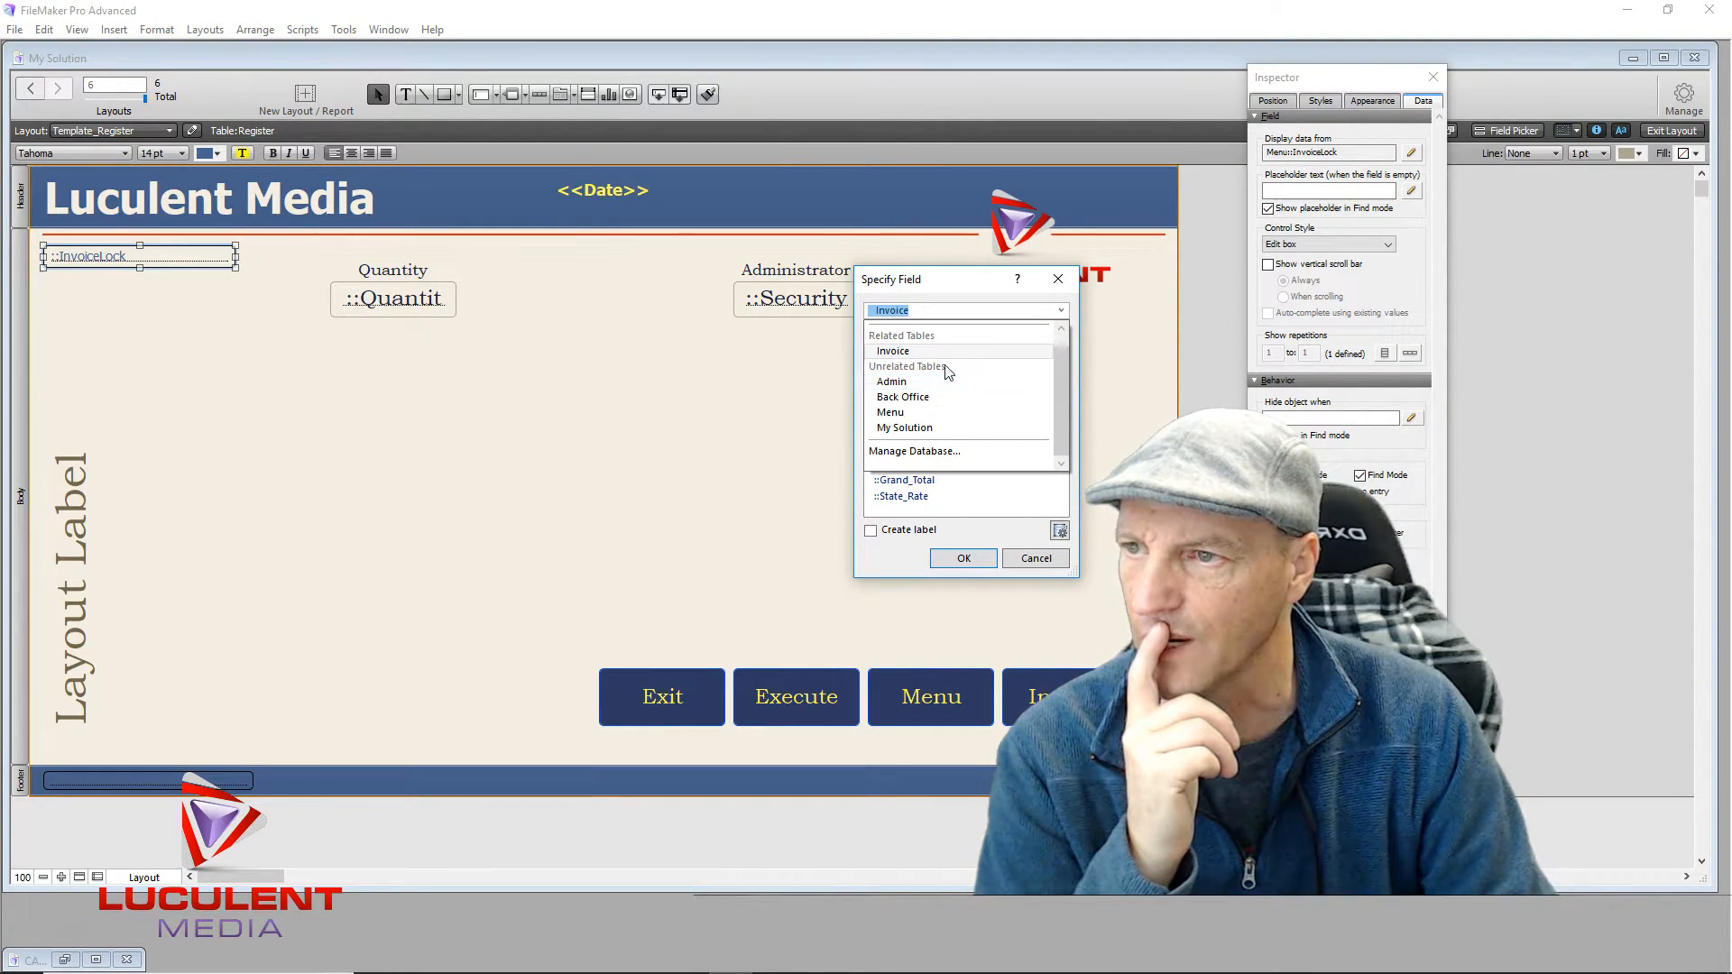
{"action": "scroll", "coordinate": [983, 342], "scroll_direction": "up", "scroll_amount": 1}
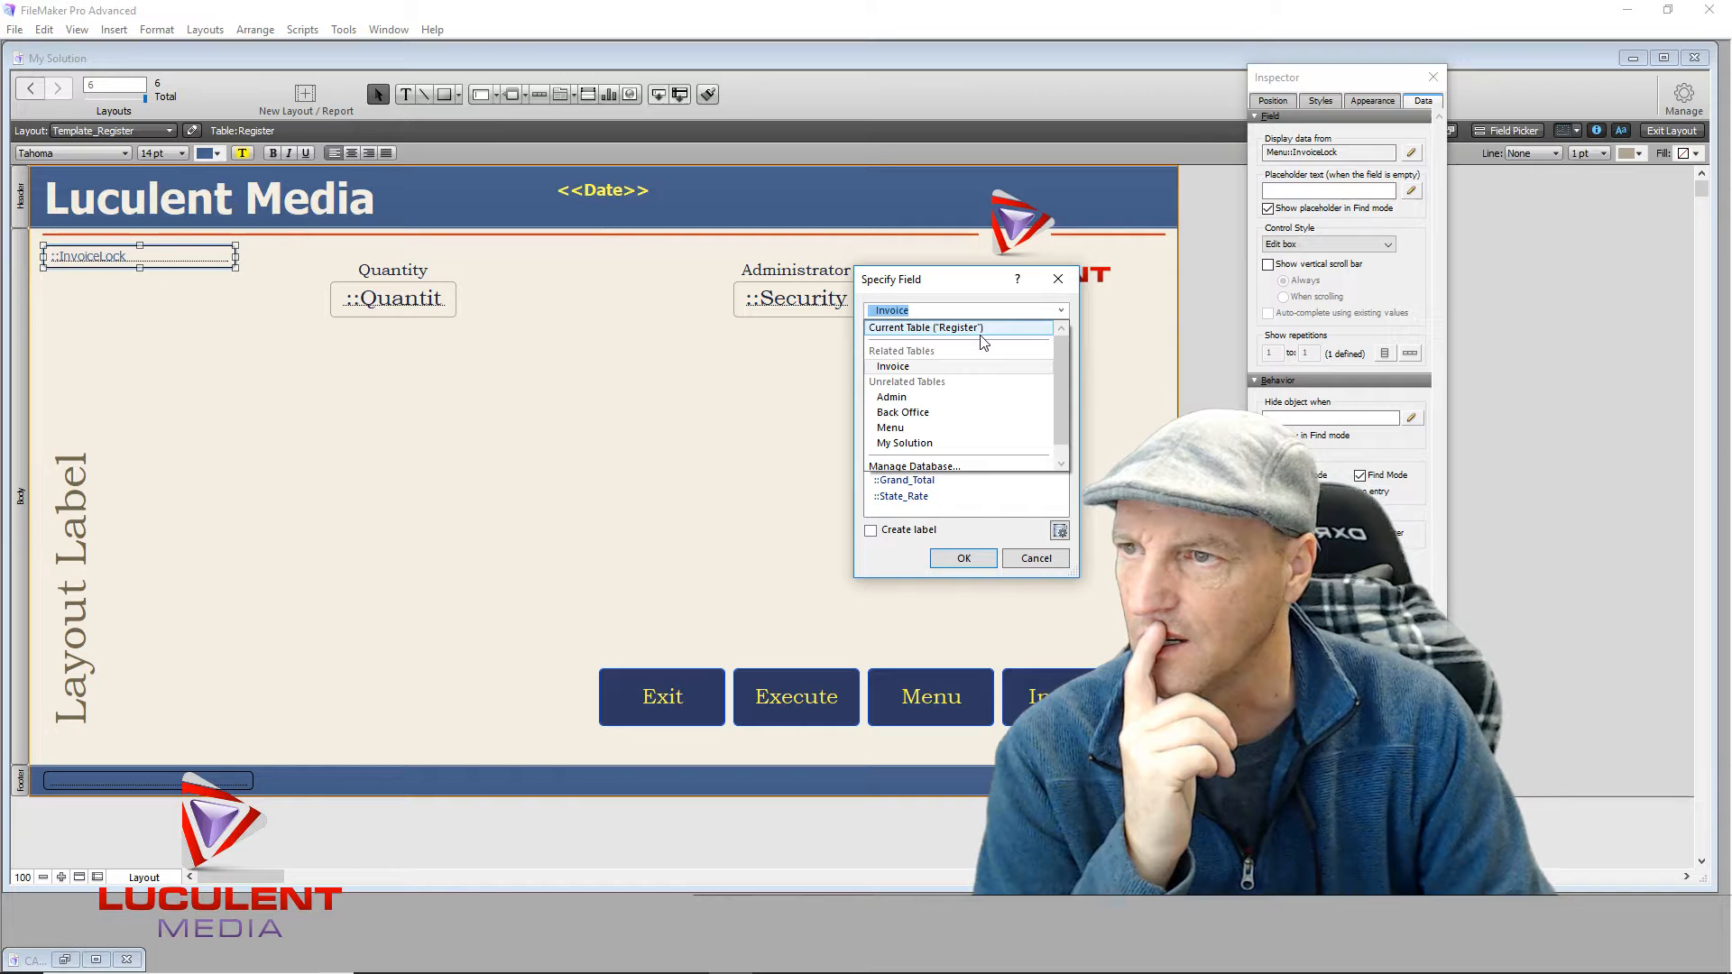
{"action": "left_click", "coordinate": [965, 329]}
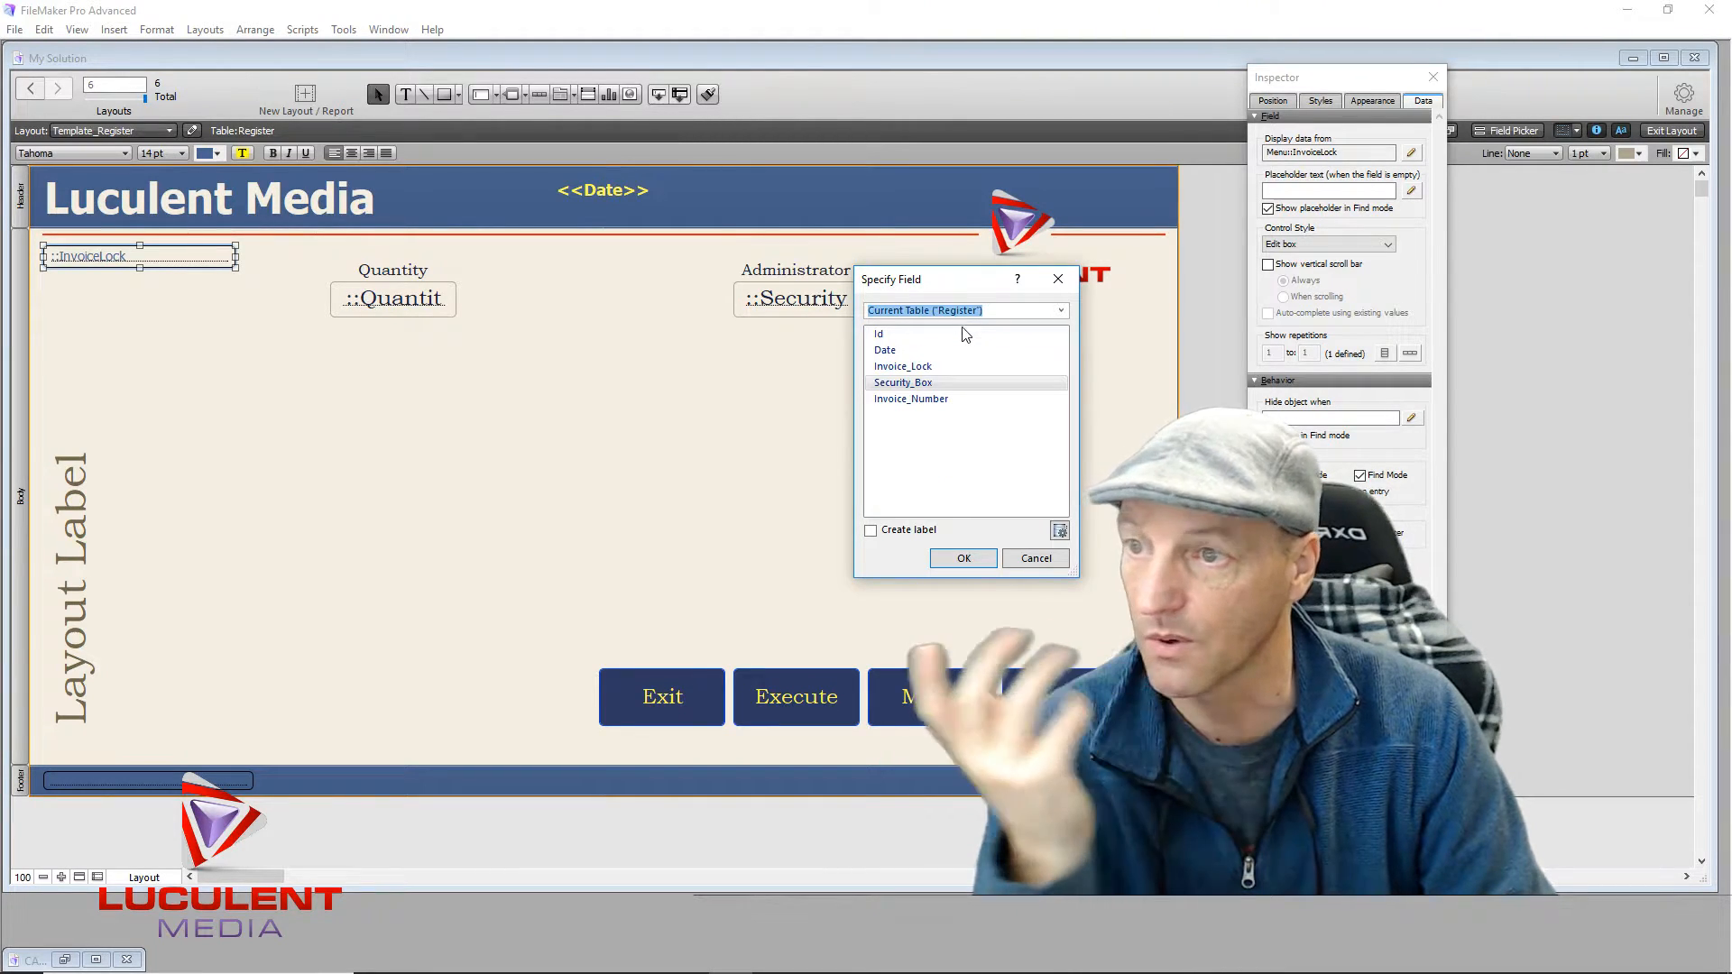
{"action": "double_click", "coordinate": [927, 368]}
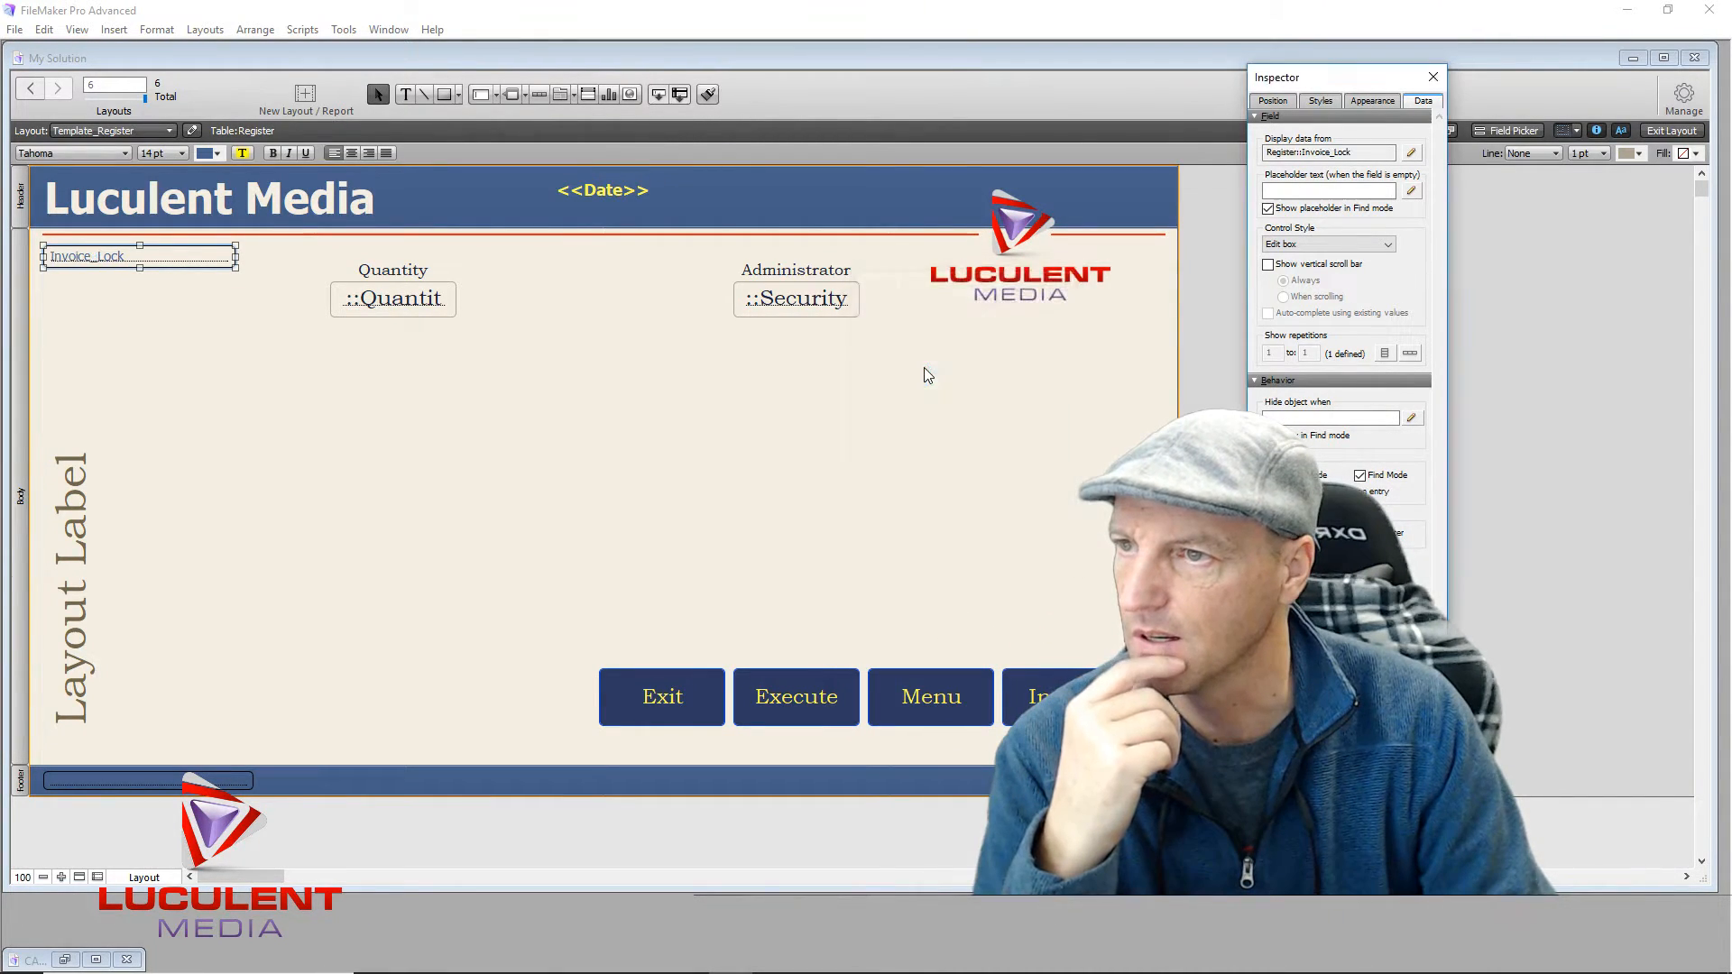
{"action": "left_click", "coordinate": [186, 258]}
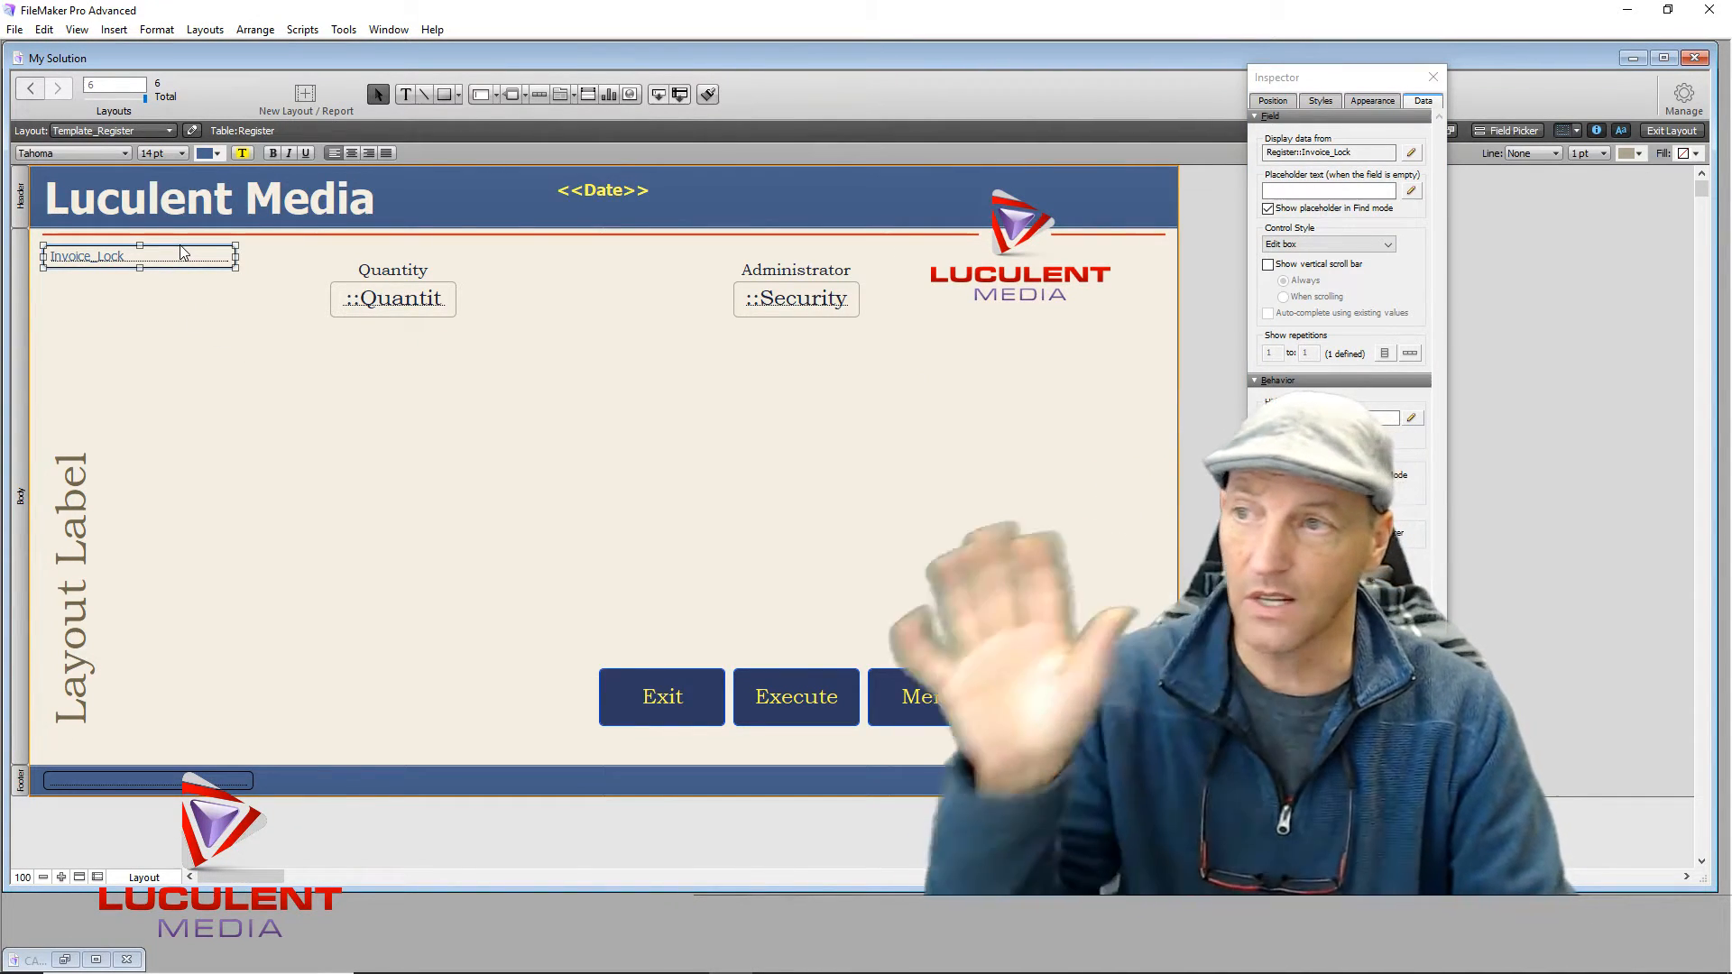
Step: Reassign the field under the Administrator label to display Security_Box from the current table, Register
{"action": "double_click", "coordinate": [785, 307]}
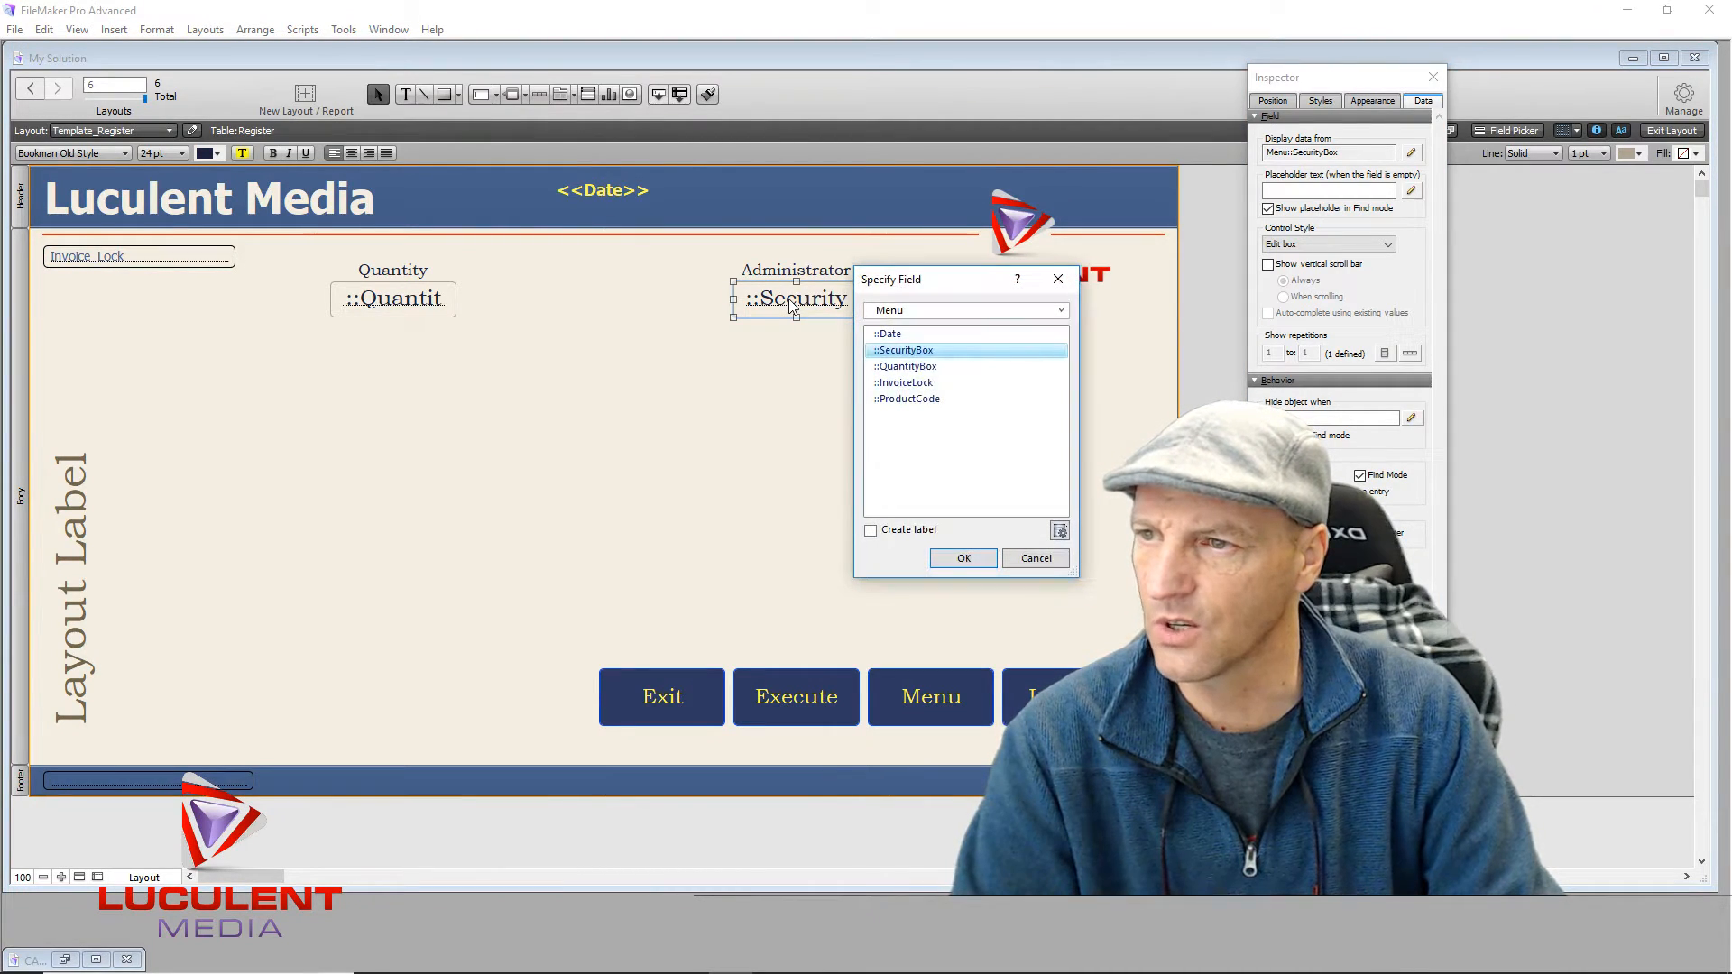
{"action": "left_click", "coordinate": [928, 312]}
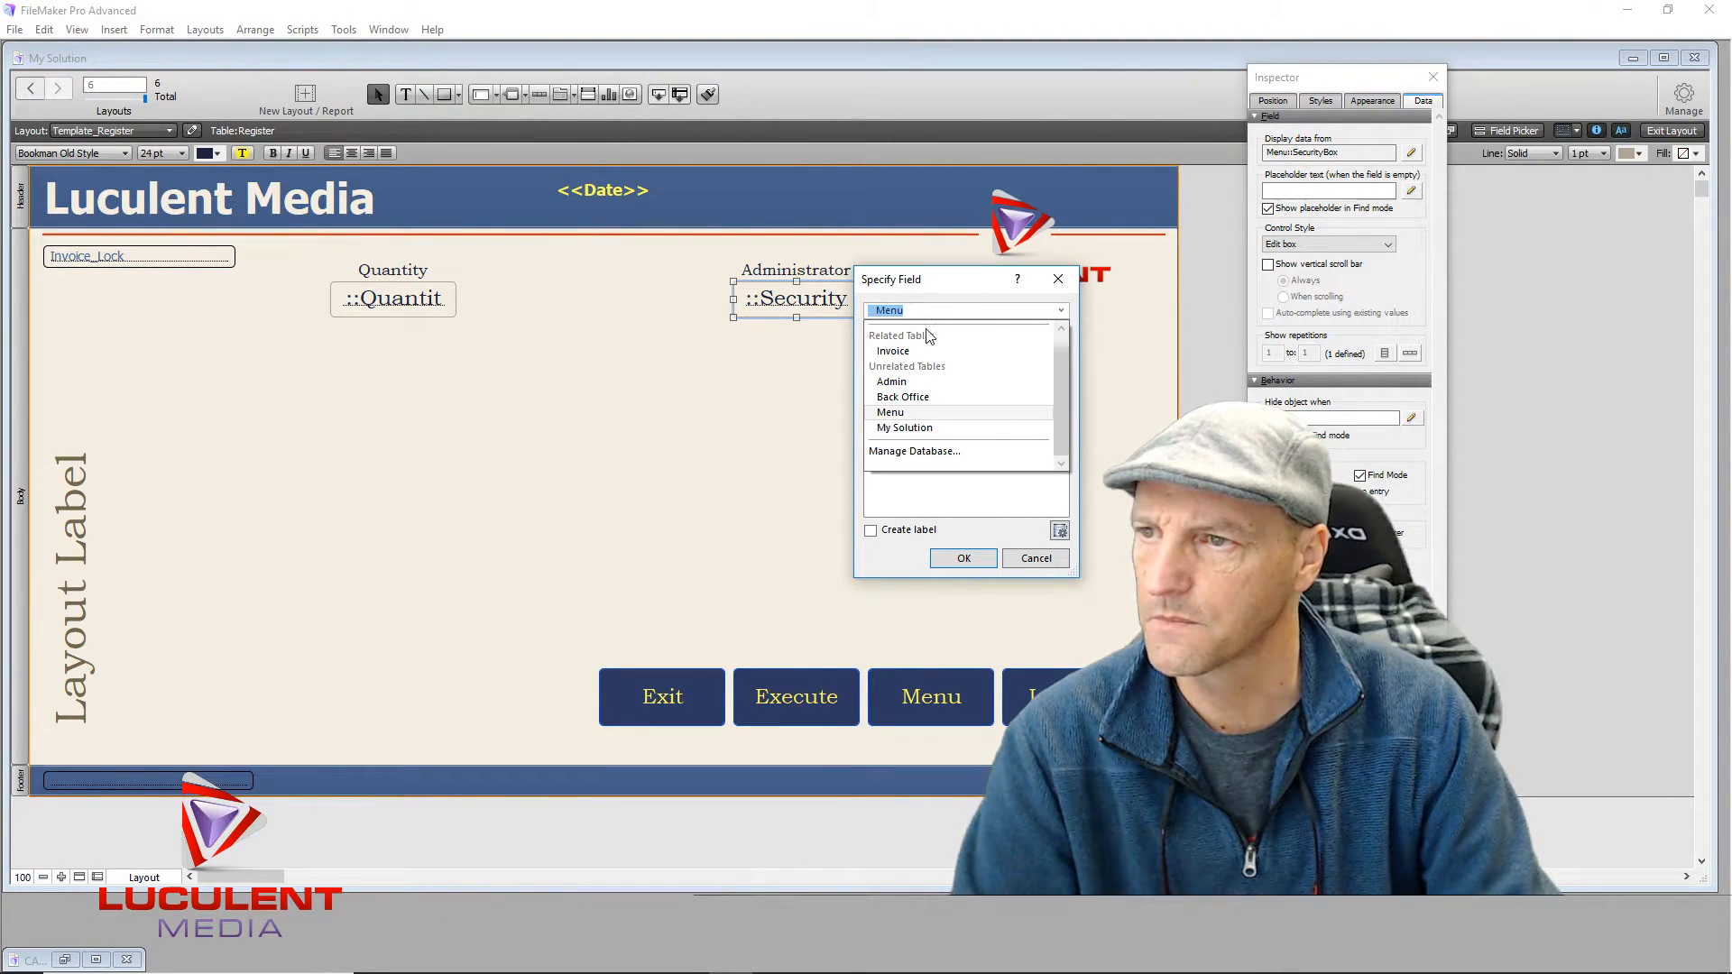
{"action": "scroll", "coordinate": [929, 336], "scroll_direction": "up", "scroll_amount": 1}
{"action": "left_click", "coordinate": [949, 333]}
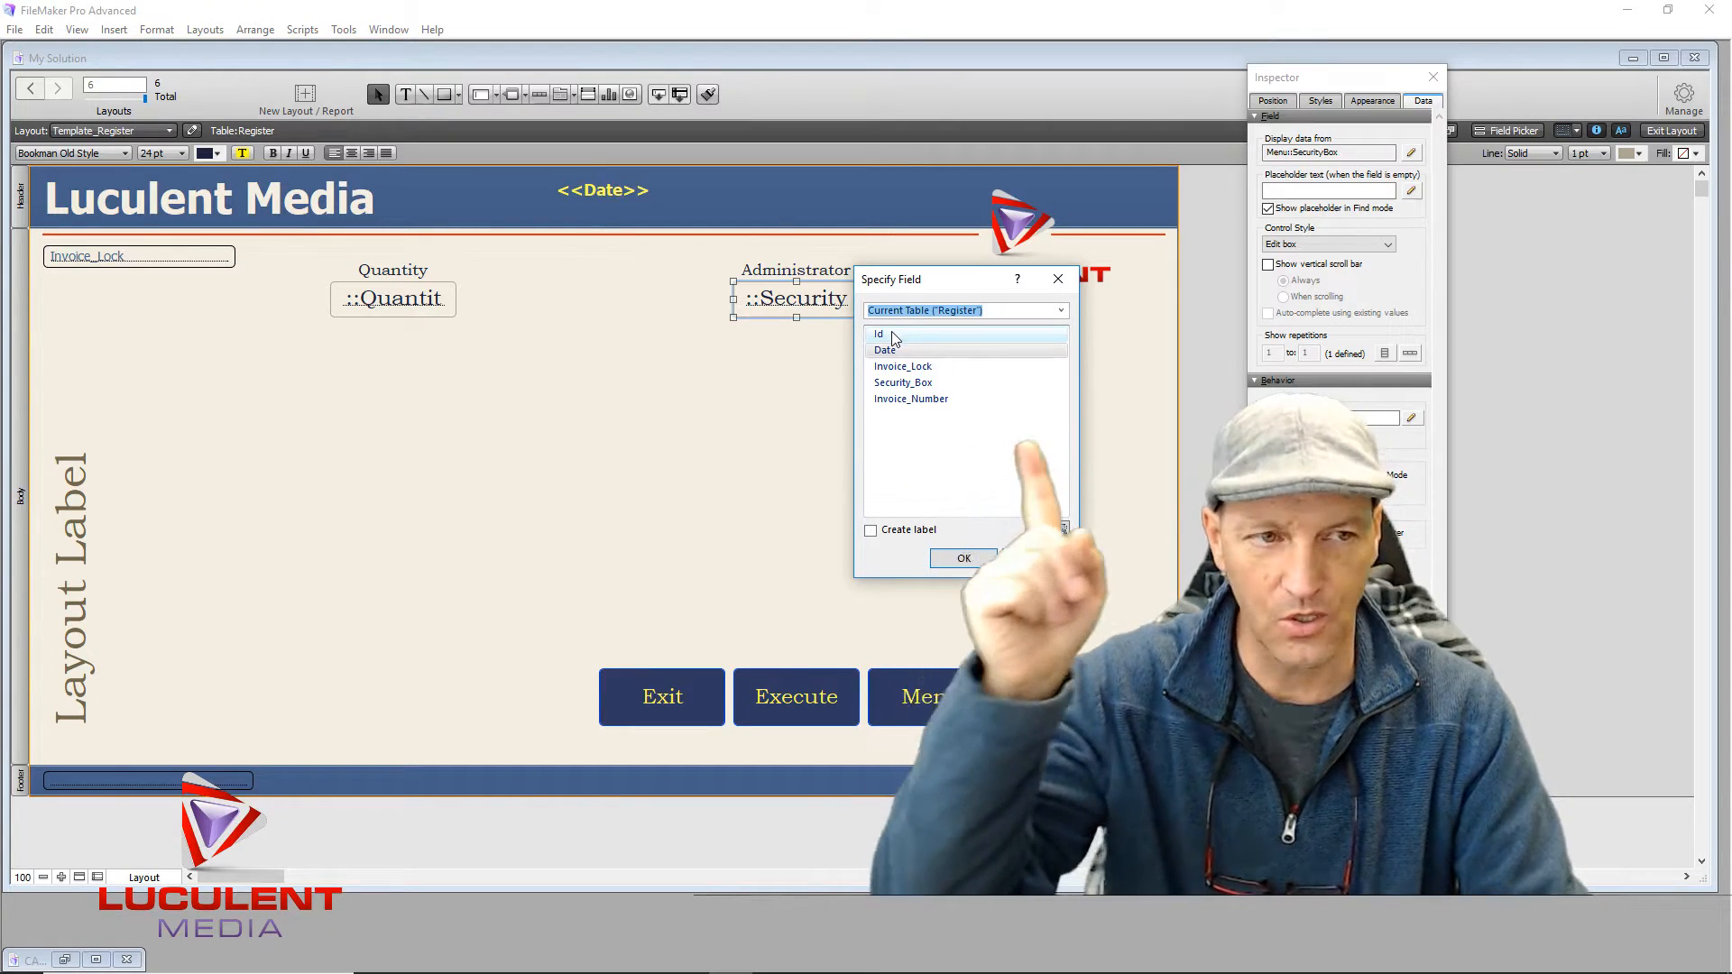
{"action": "double_click", "coordinate": [896, 385]}
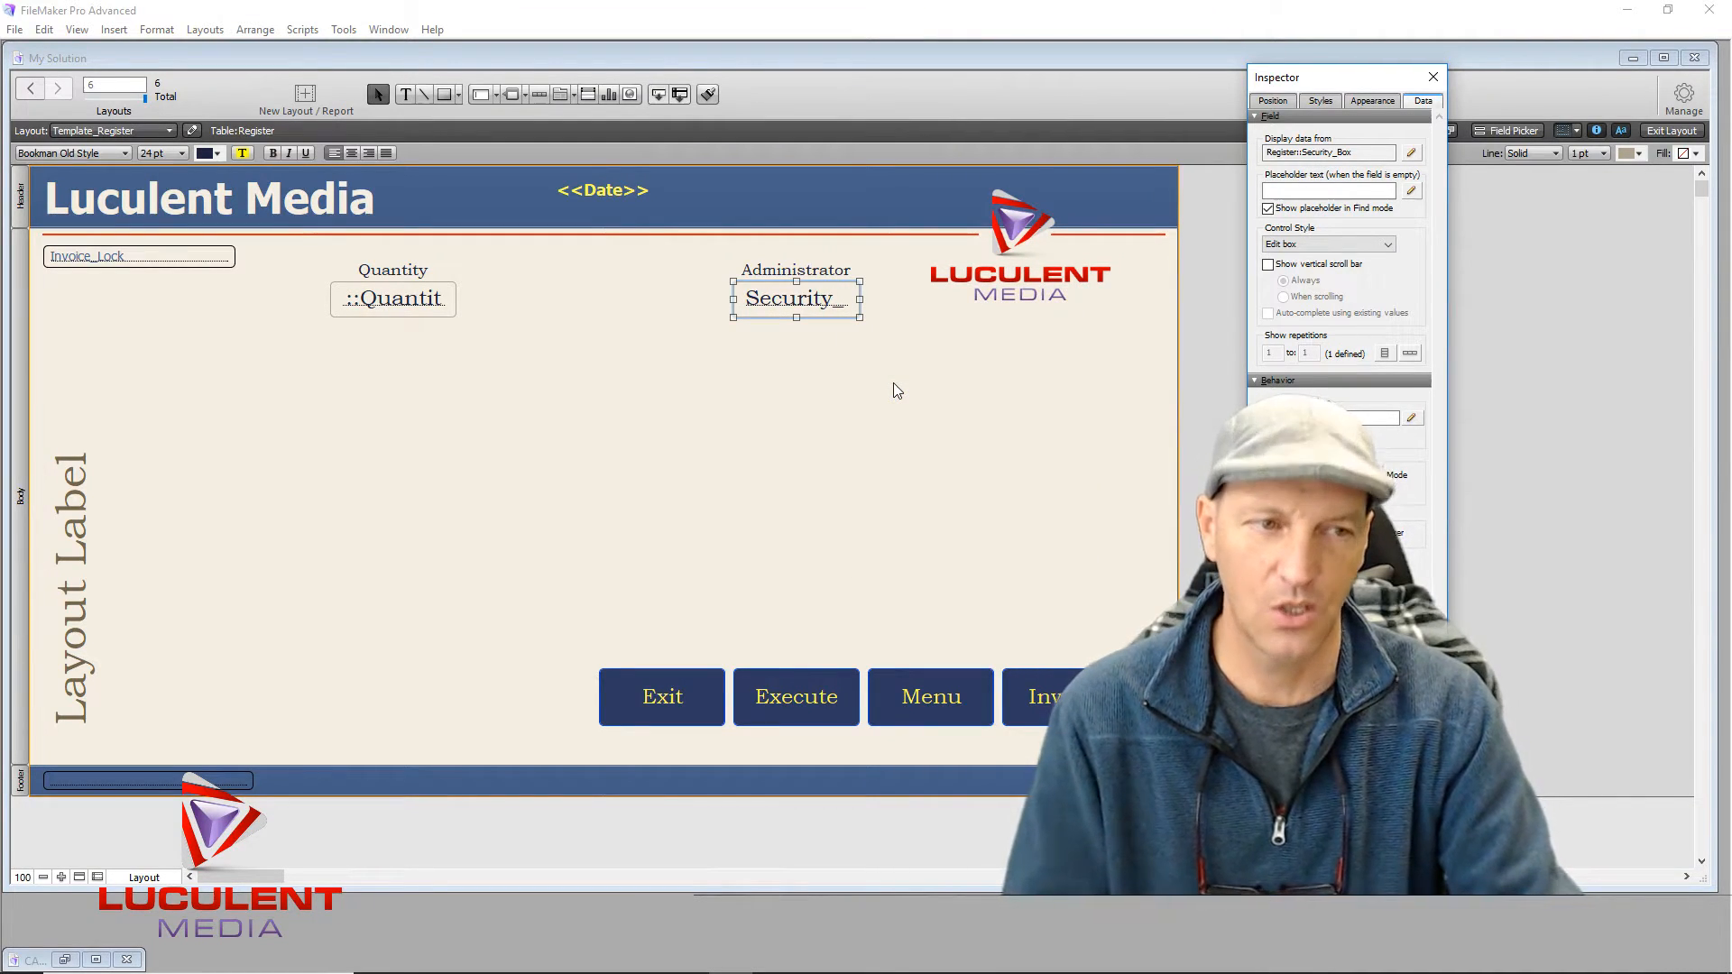
Step: Move the Administrator label together with its Security_Box field to just below the body's Luculent Media logo
{"action": "left_click_drag", "start_coordinate": [696, 256], "coordinate": [870, 336]}
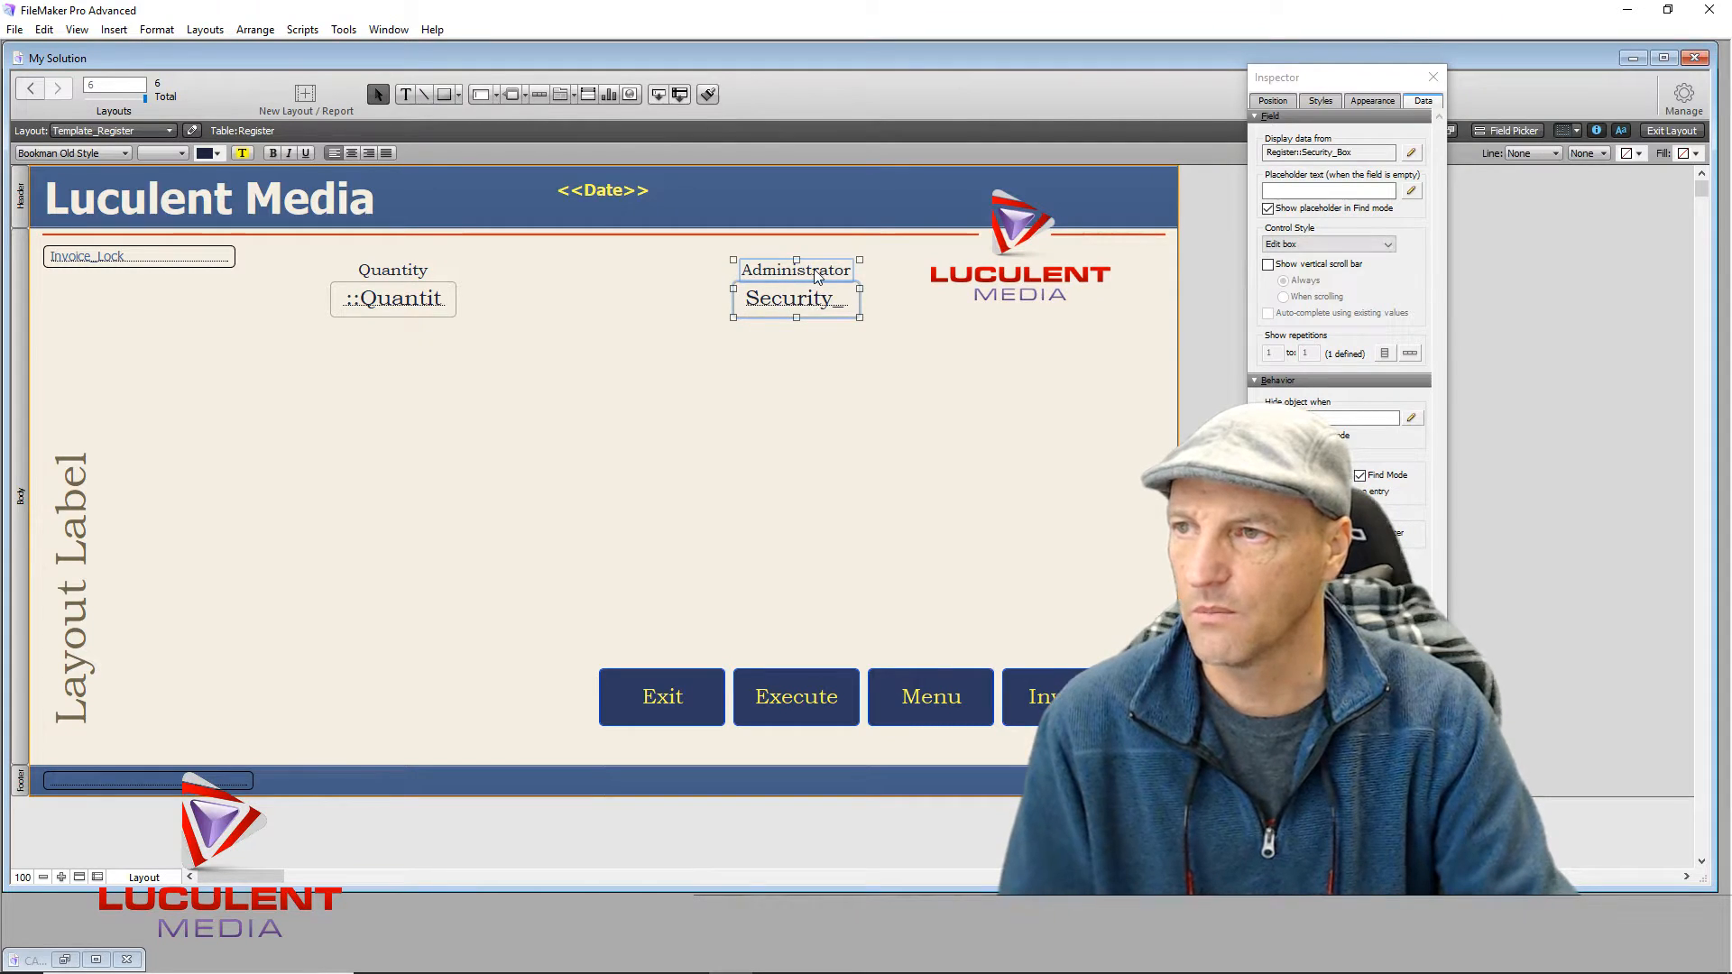
{"action": "left_click_drag", "start_coordinate": [810, 276], "coordinate": [1031, 337]}
{"action": "left_click", "coordinate": [906, 420]}
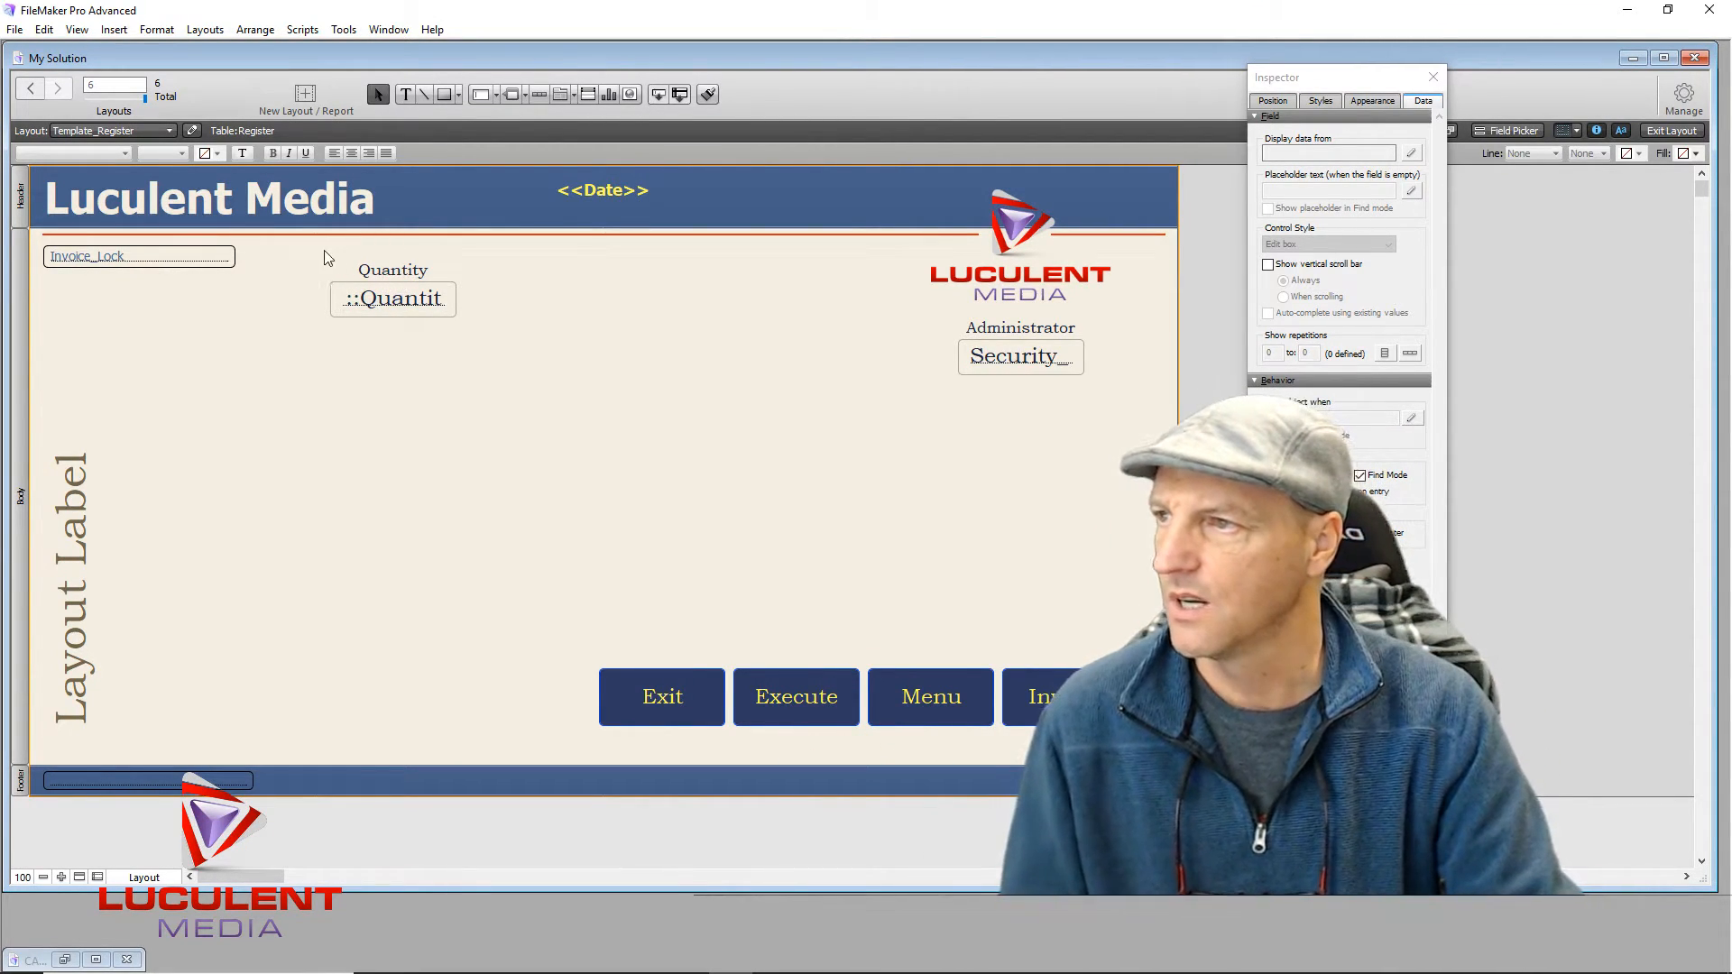
Step: Delete the Quantity label and its field from the body, and the <<Date>> merge field from the header
{"action": "left_click_drag", "start_coordinate": [330, 251], "coordinate": [464, 354]}
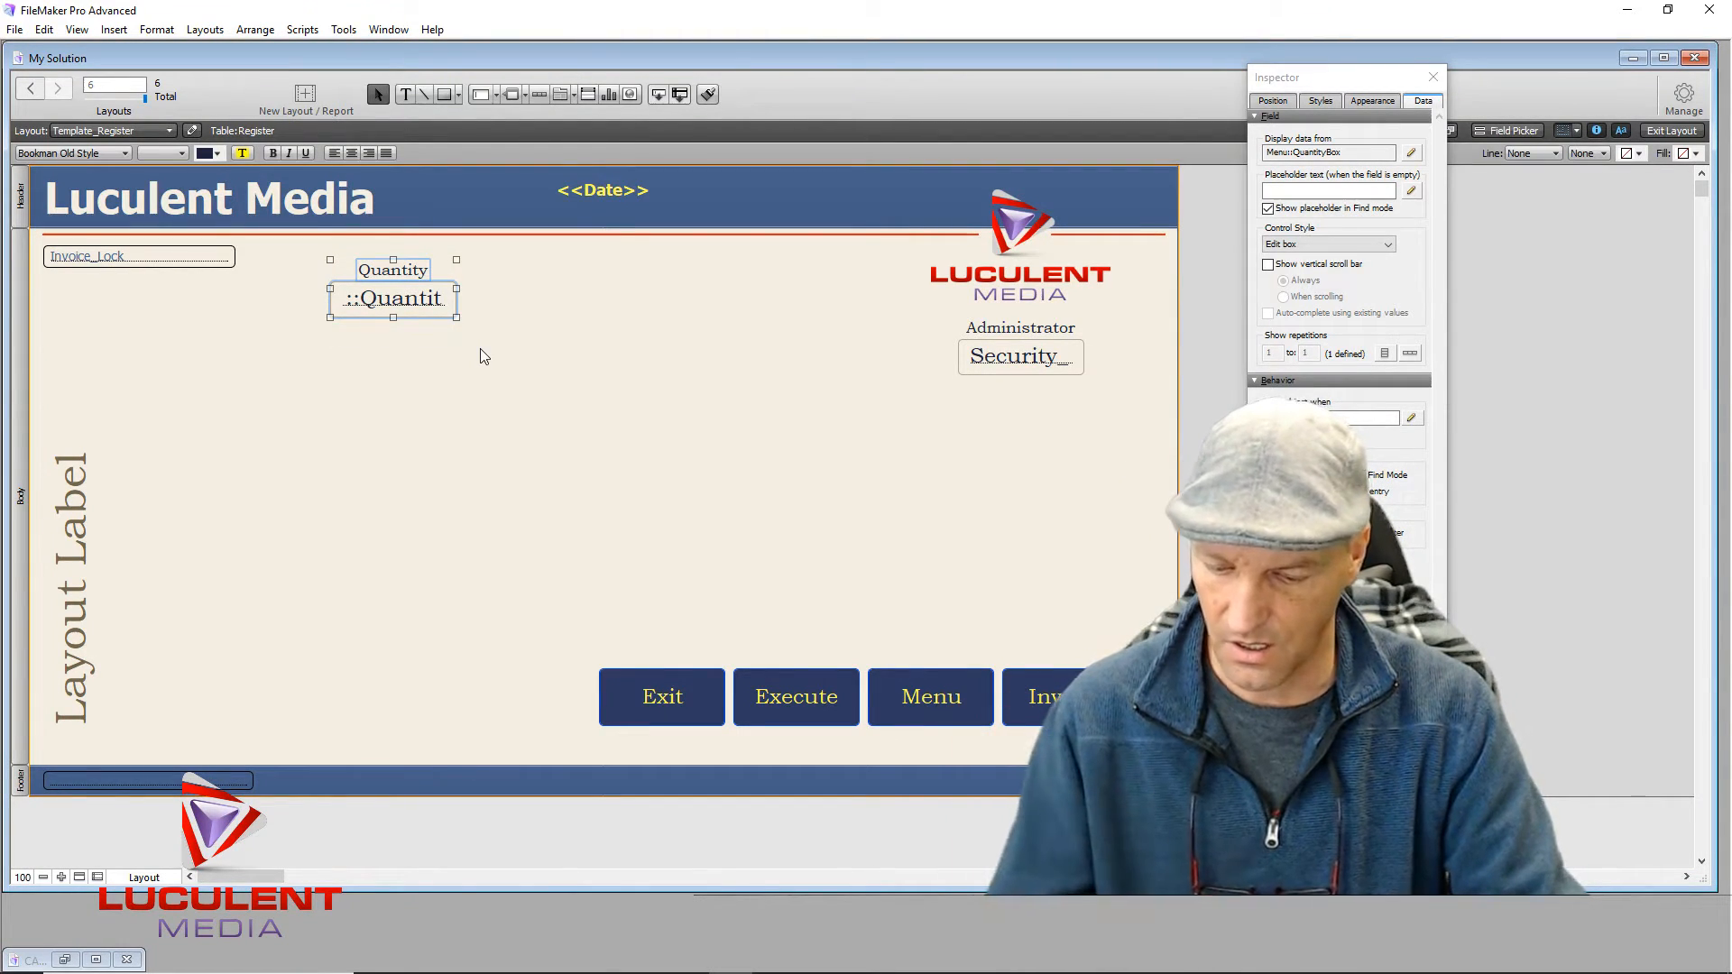
{"action": "key", "text": "Delete"}
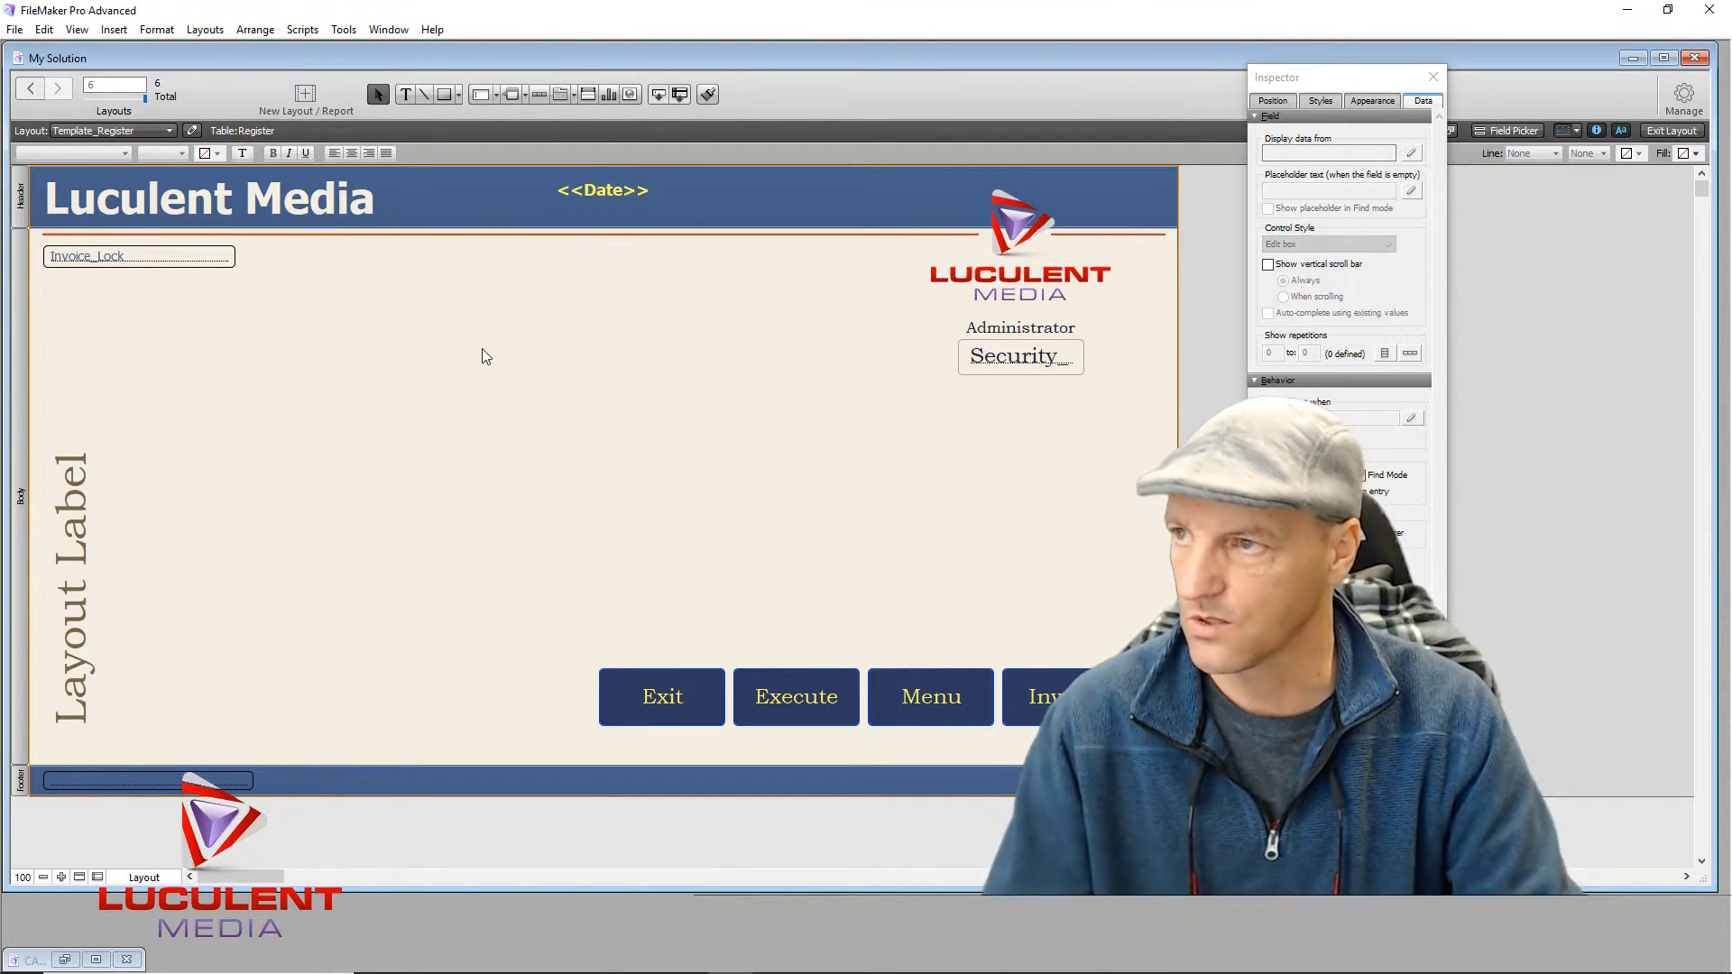
{"action": "left_click", "coordinate": [606, 192]}
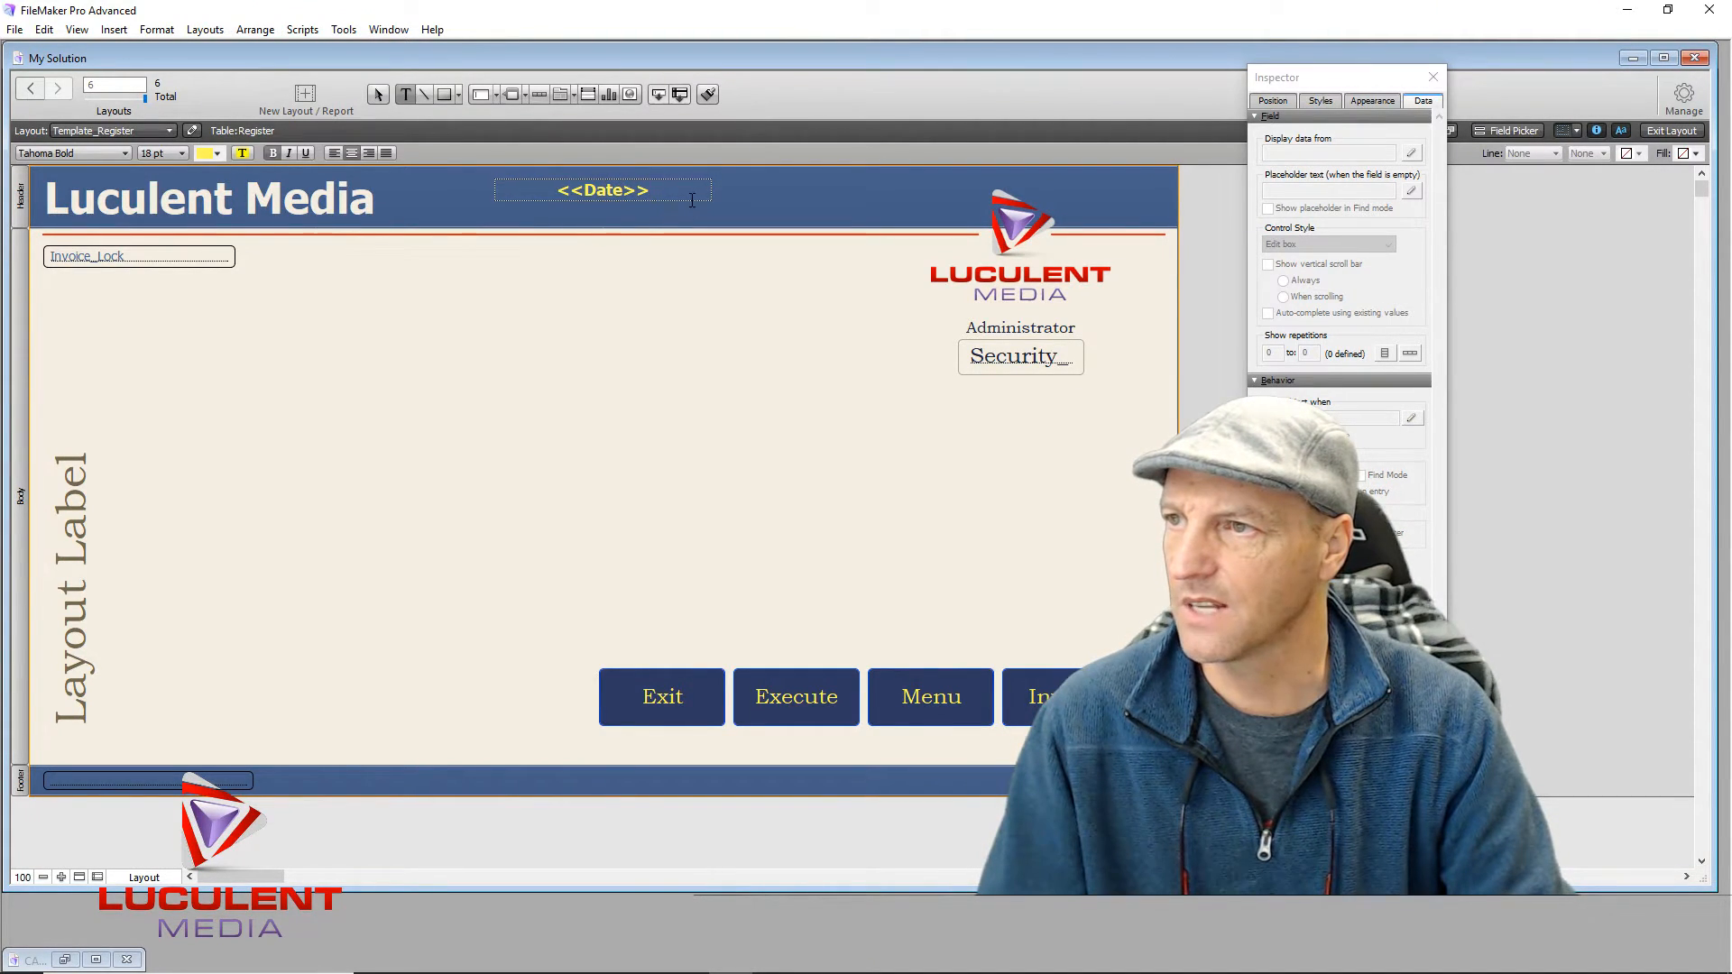
{"action": "left_click", "coordinate": [561, 316]}
{"action": "left_click", "coordinate": [620, 198]}
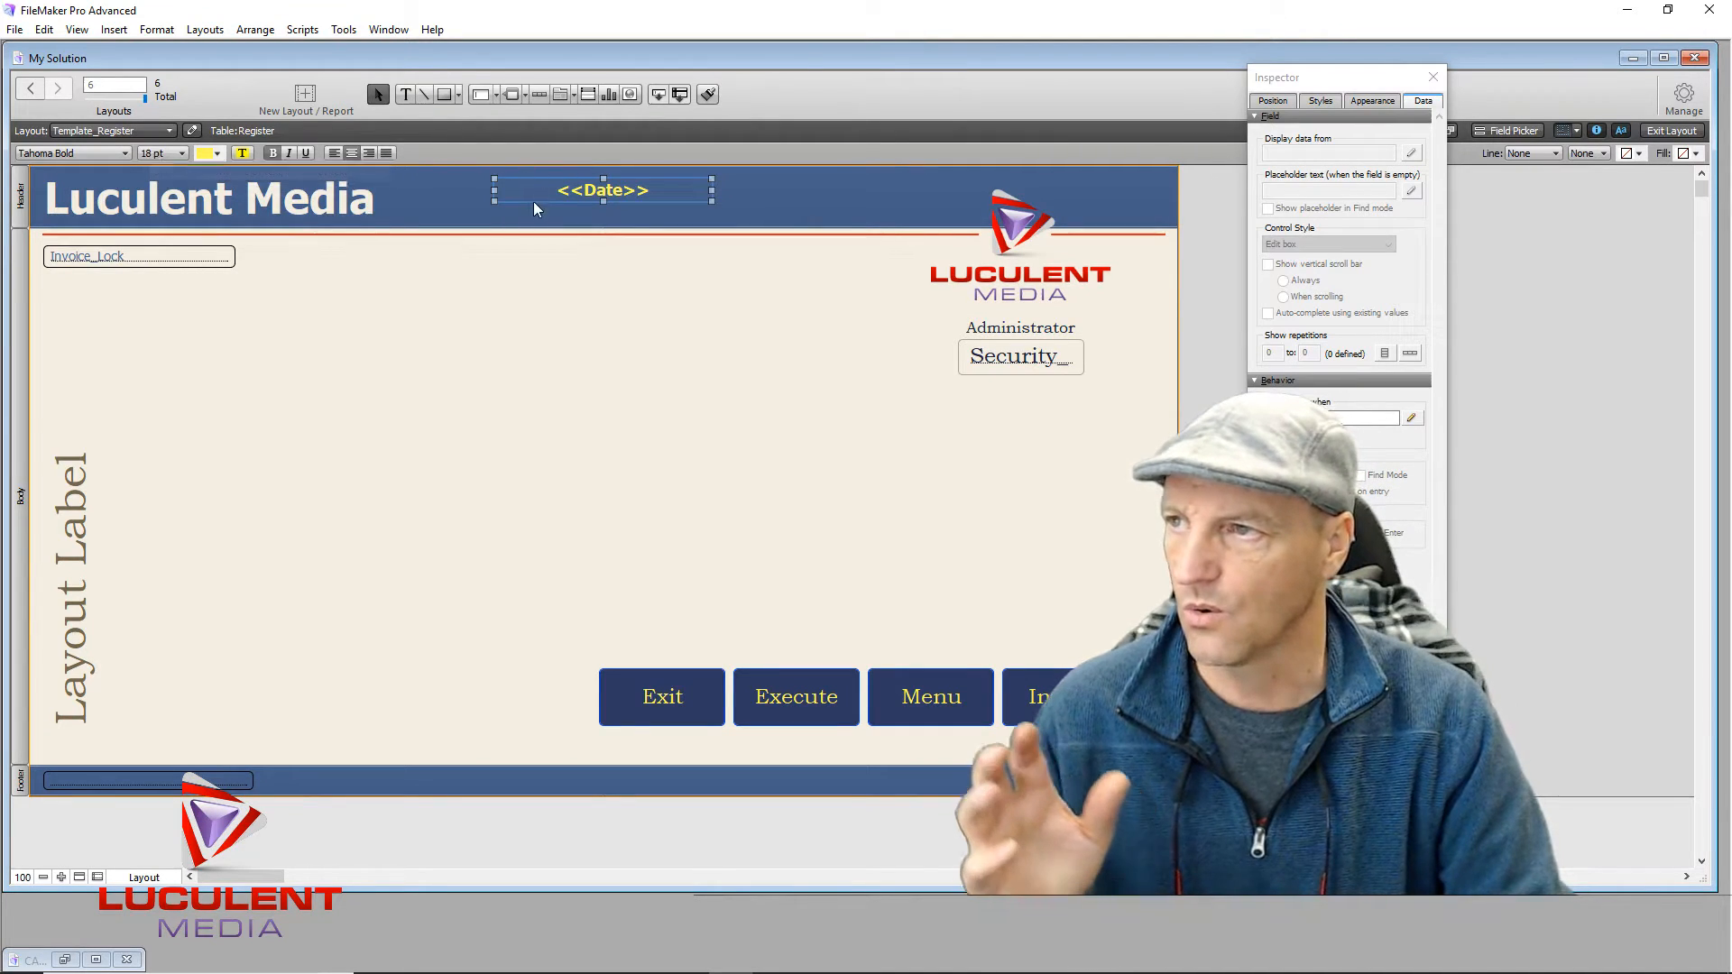
{"action": "key", "text": "Delete"}
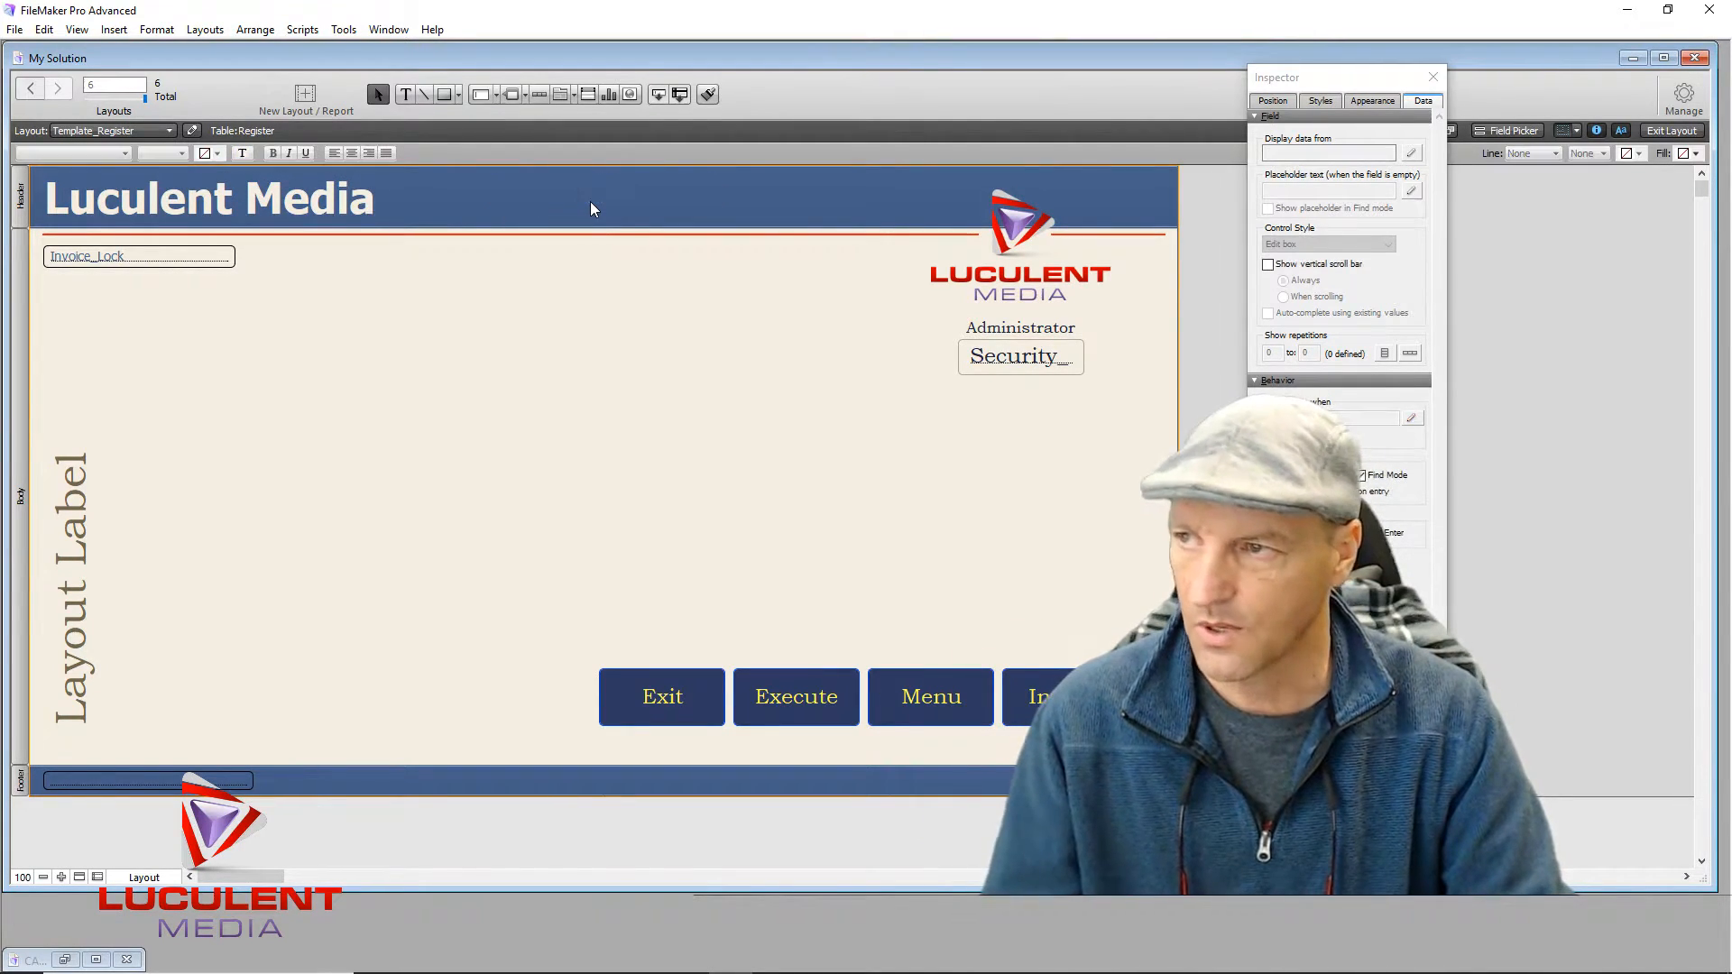
Step: Insert the Register table's Date field as a merge field in the header, beside the company title
{"action": "left_click", "coordinate": [406, 96]}
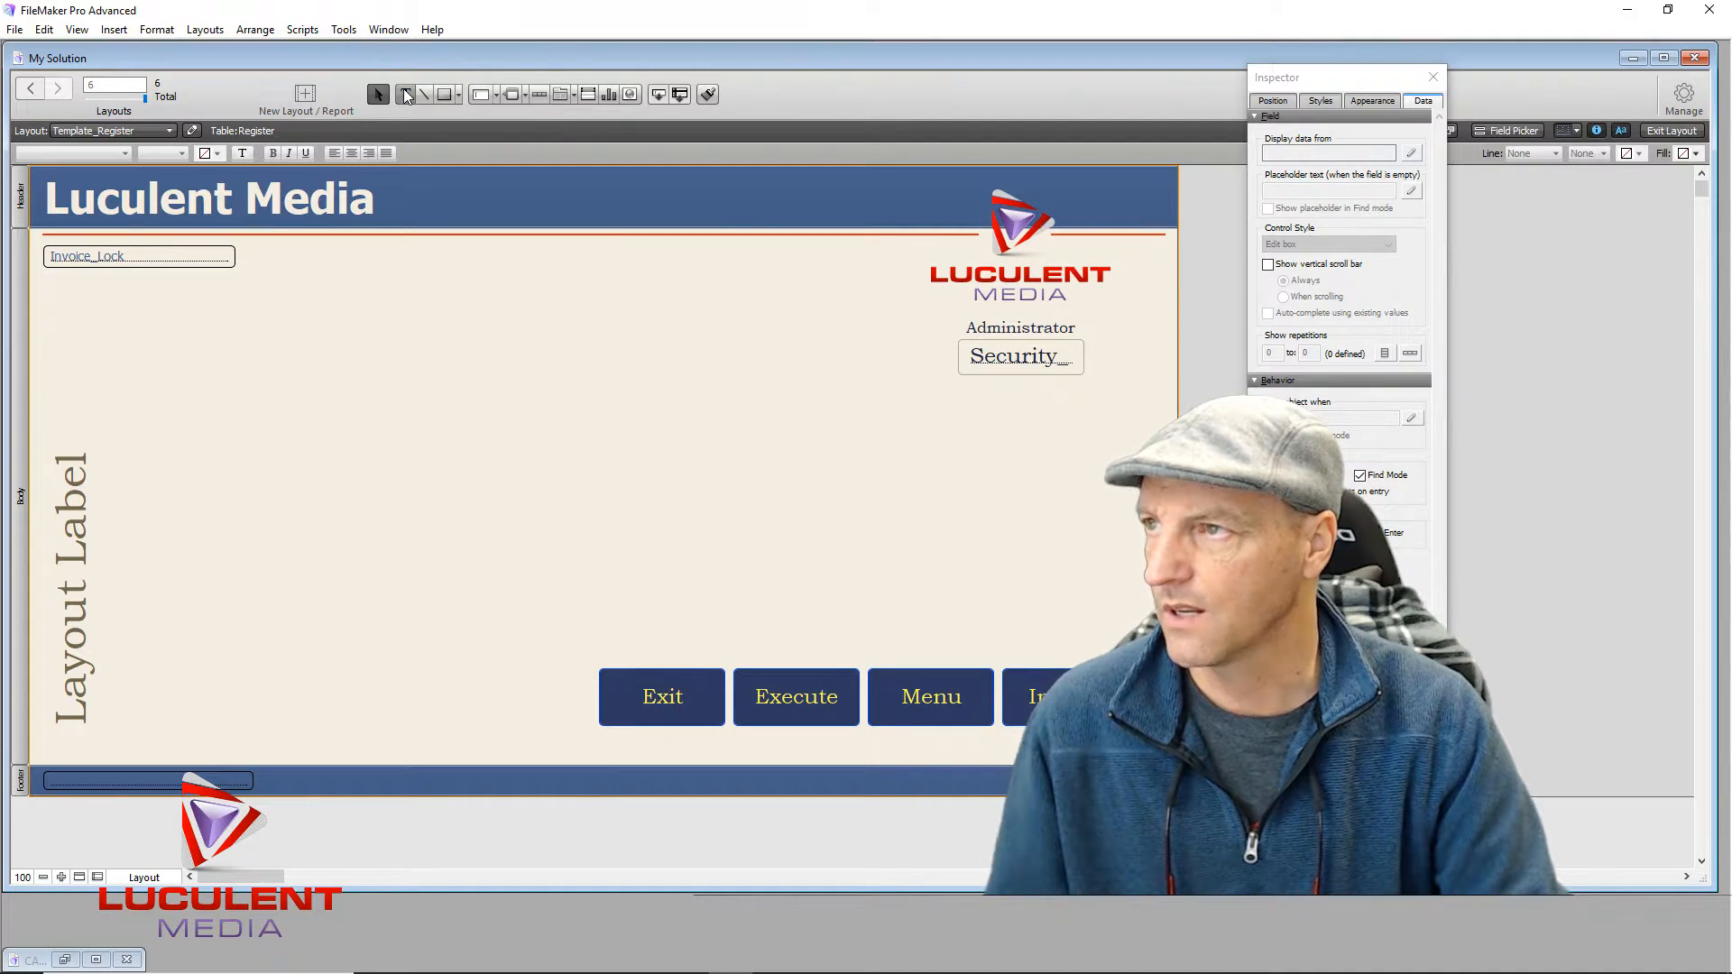
{"action": "left_click", "coordinate": [487, 197]}
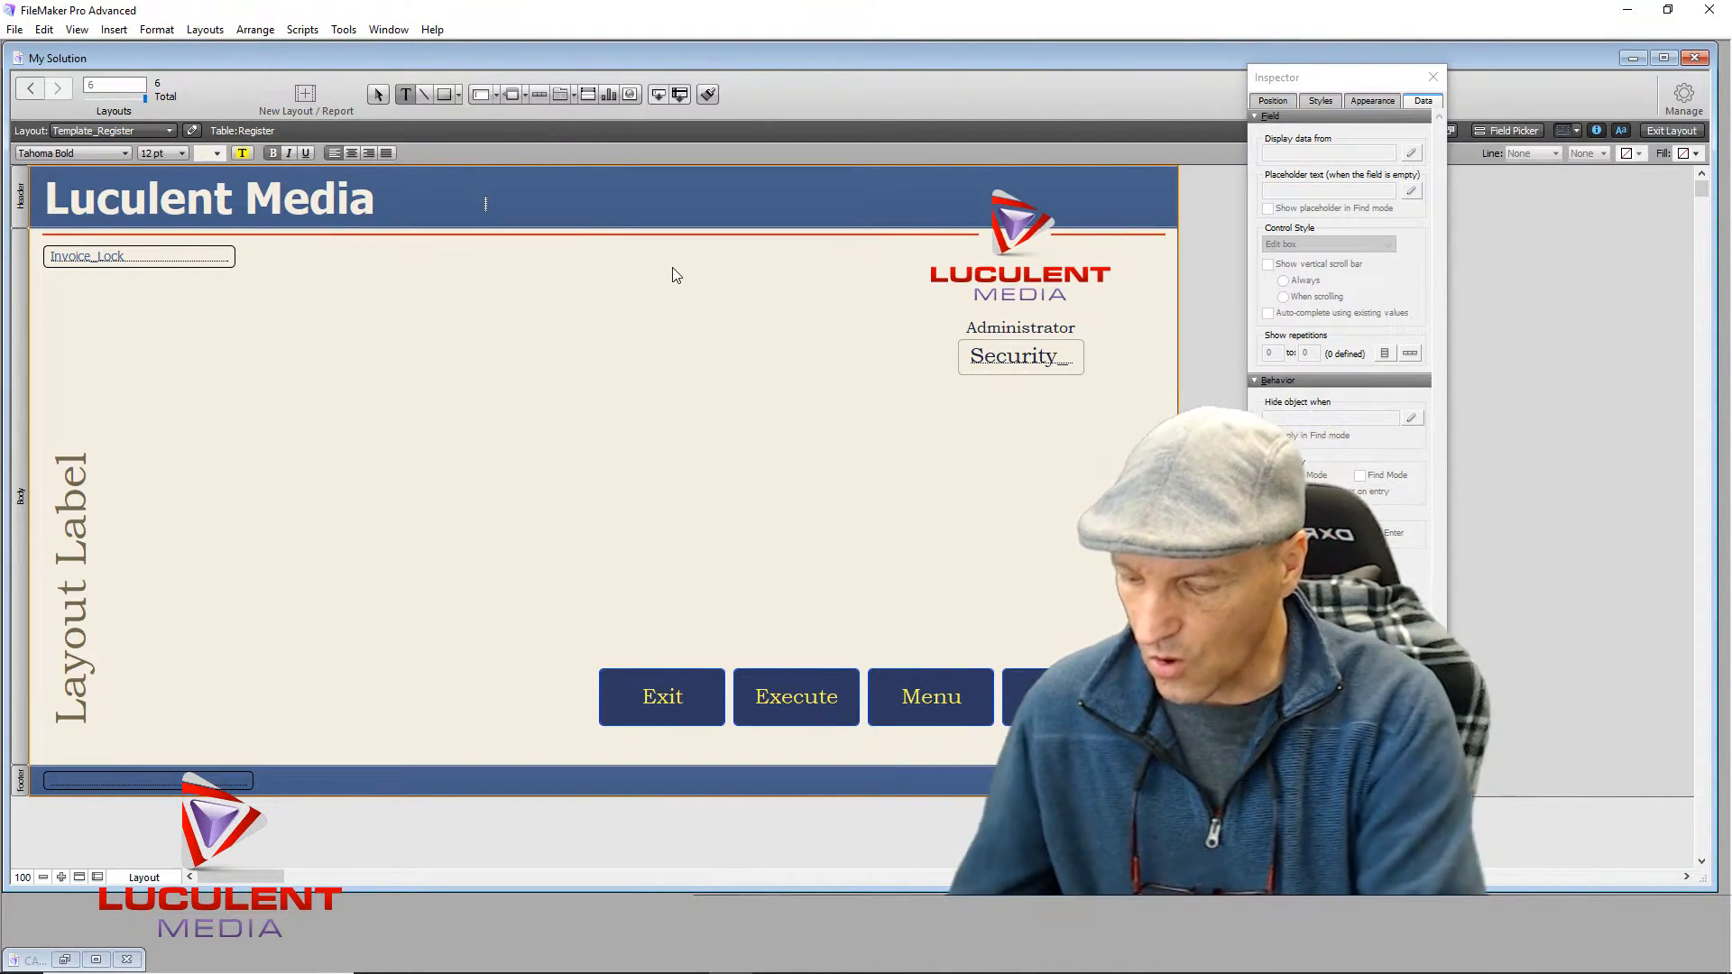
{"action": "key", "text": "ctrl+m"}
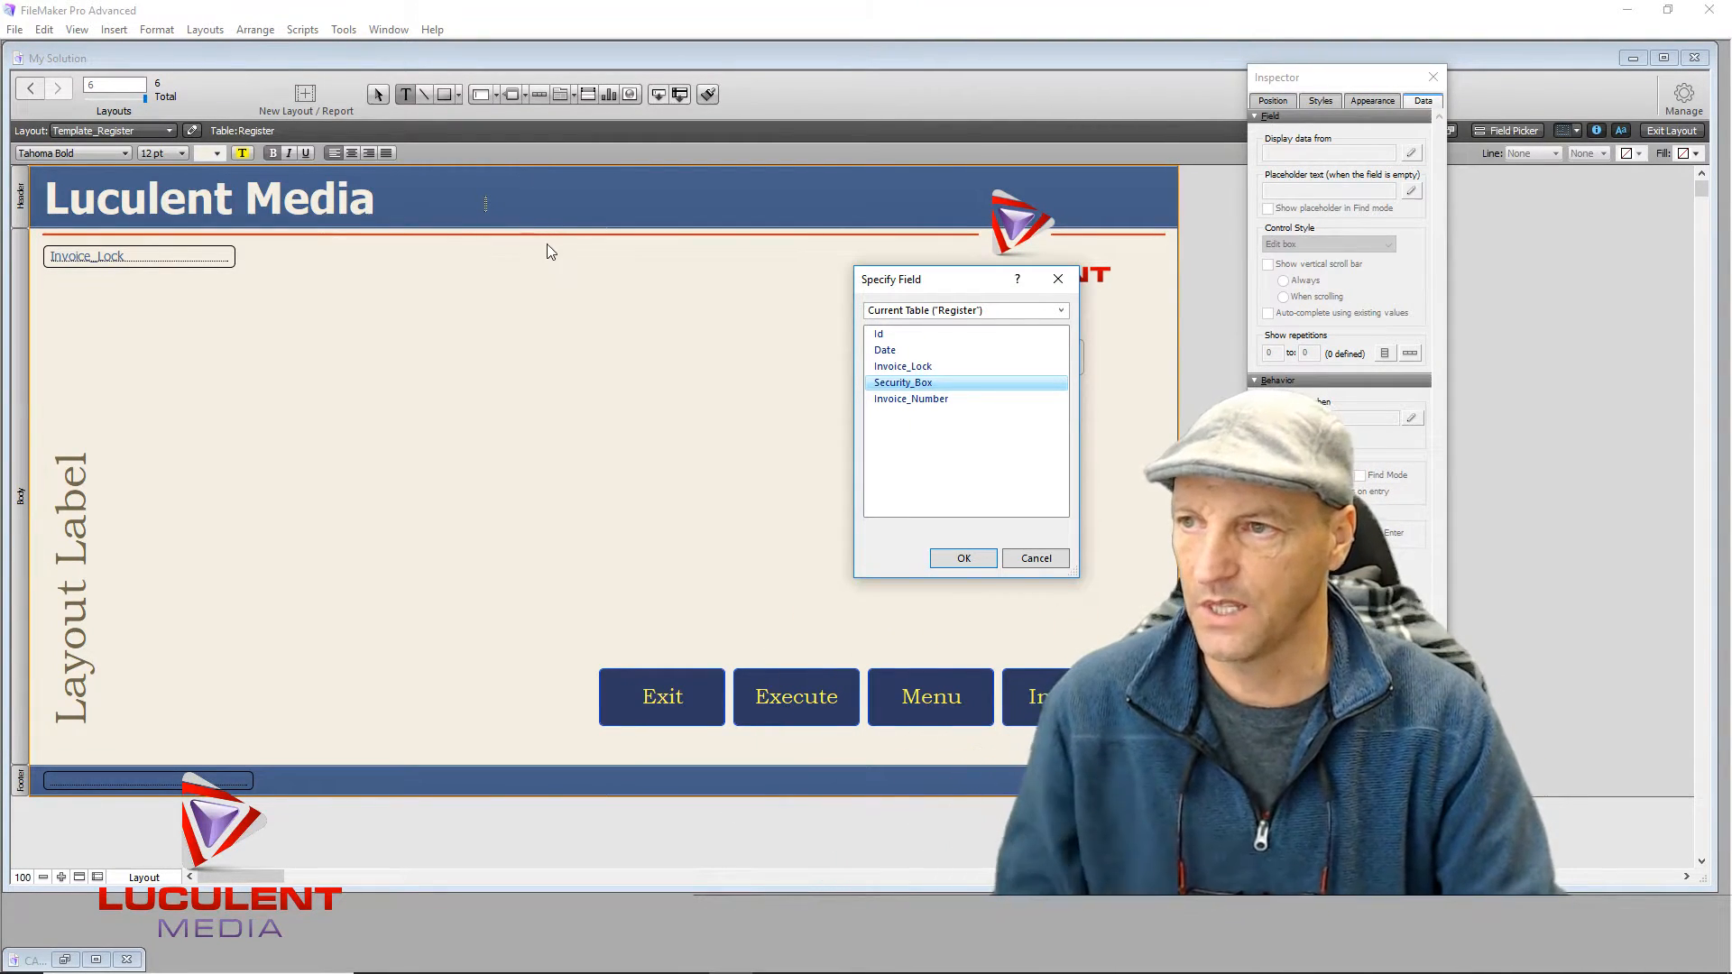
{"action": "left_click", "coordinate": [902, 351]}
{"action": "double_click", "coordinate": [902, 351]}
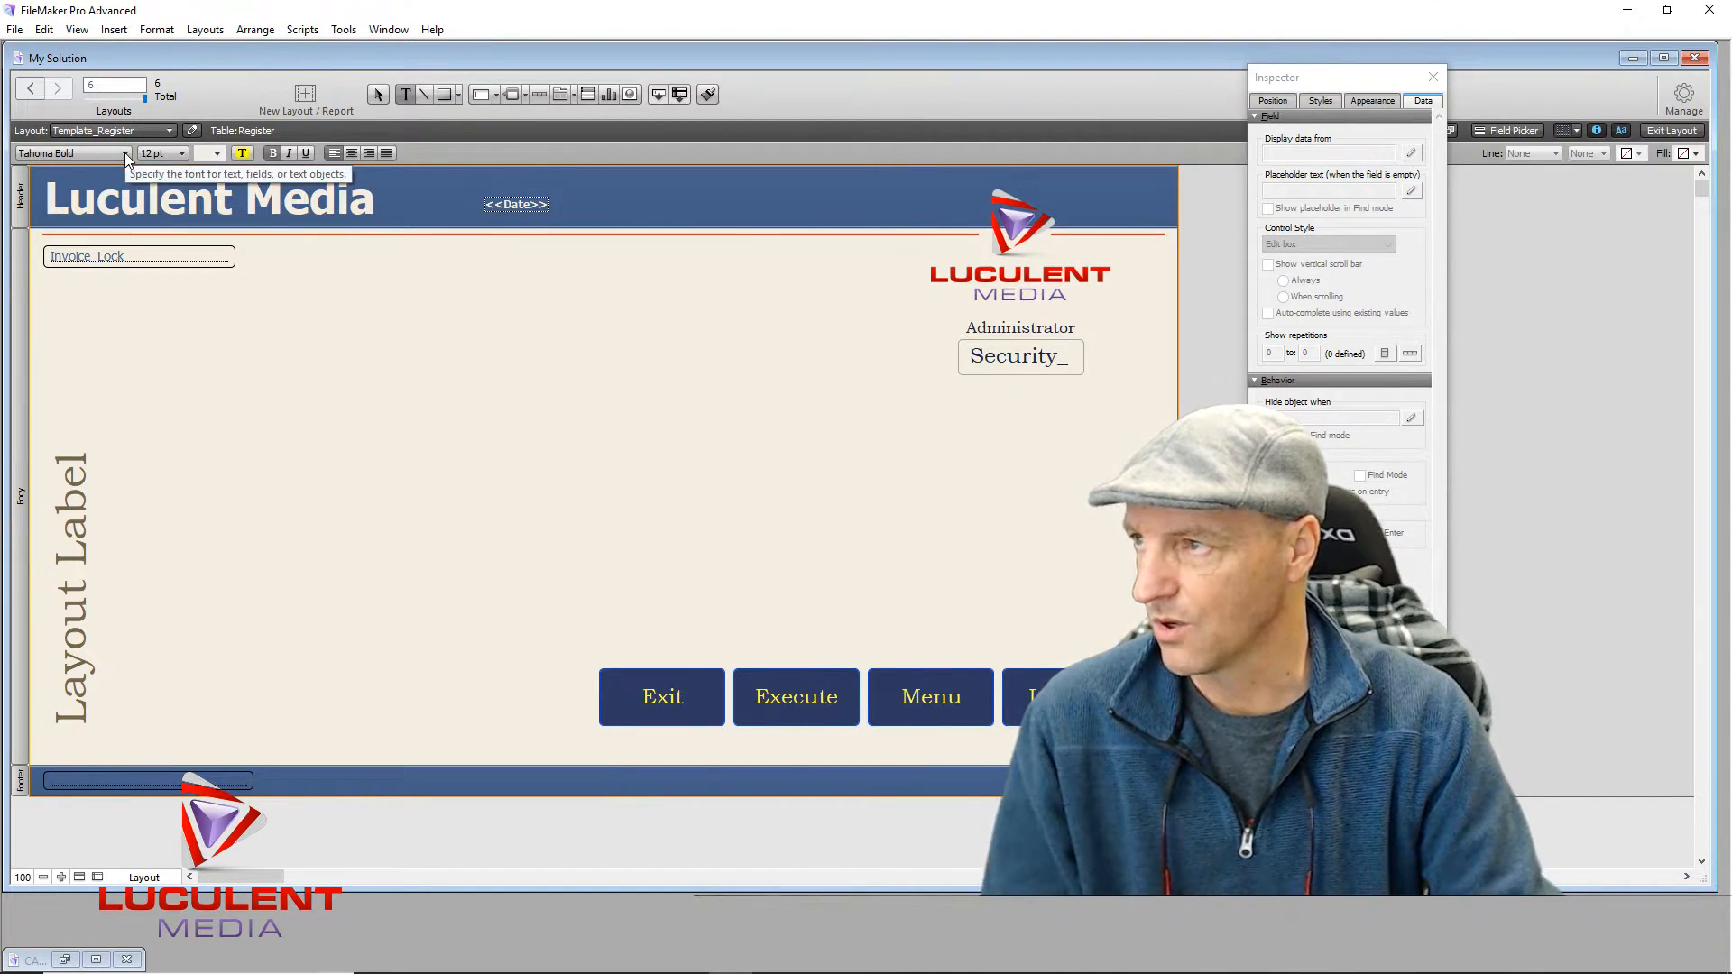
Step: Try to apply 18 pt size and yellow colour to the Date merge field while its text is still being edited
{"action": "left_click", "coordinate": [182, 152]}
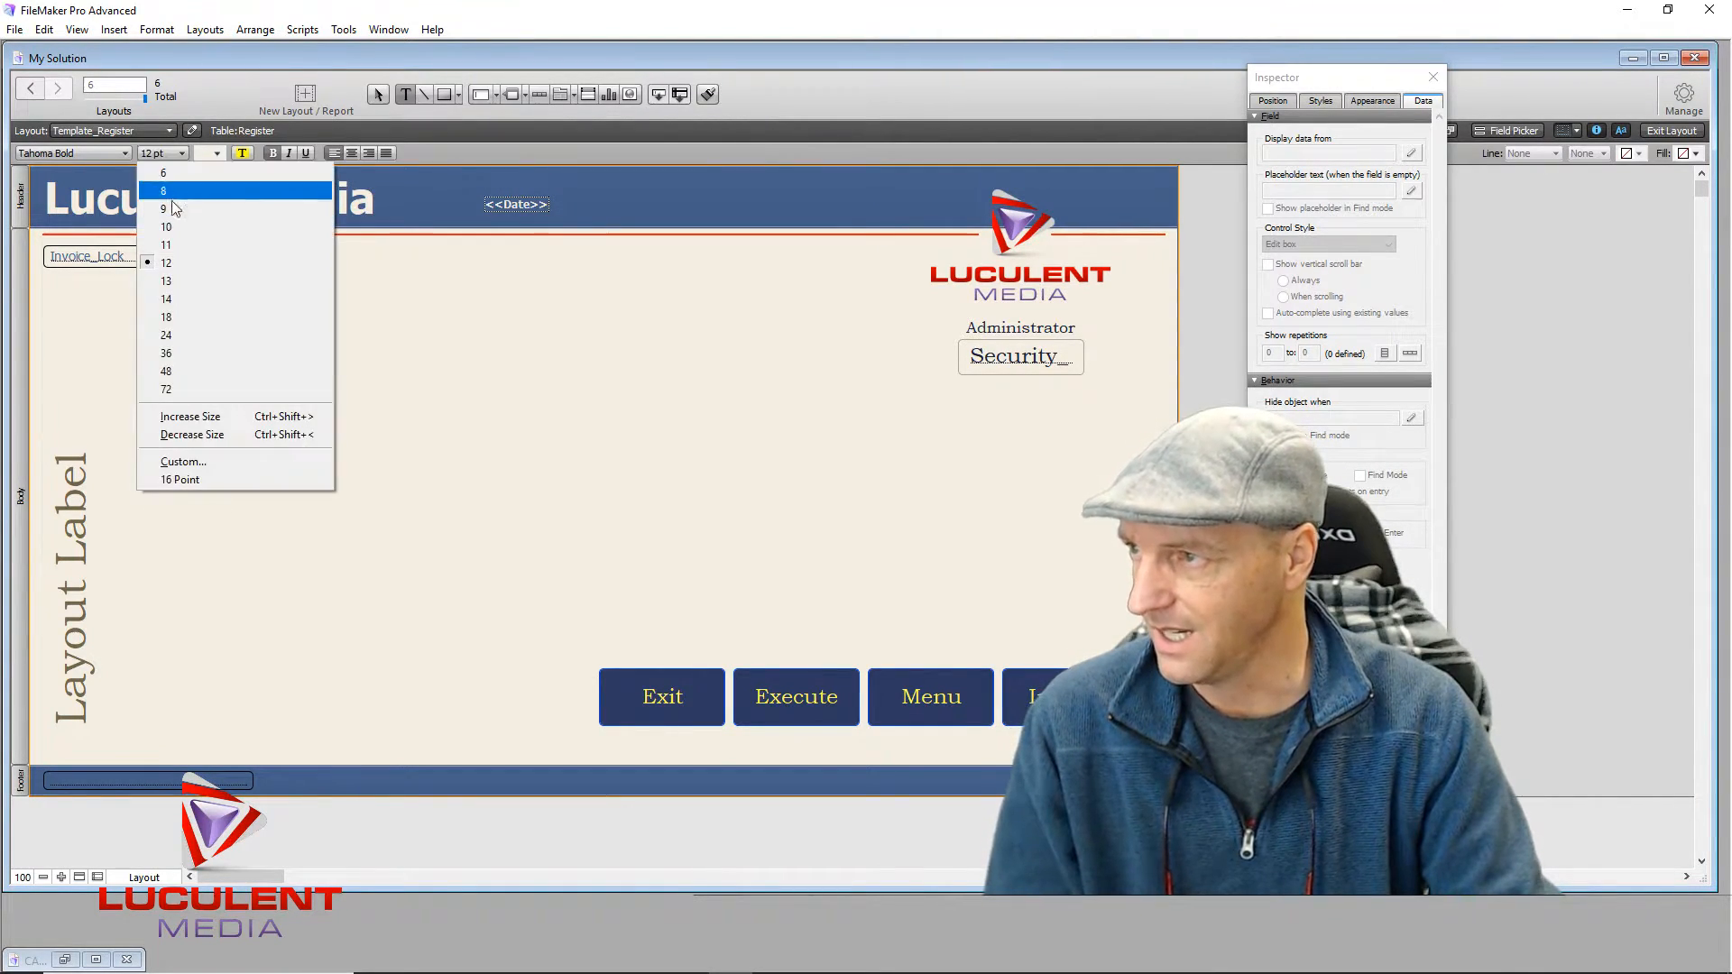
{"action": "left_click", "coordinate": [182, 319]}
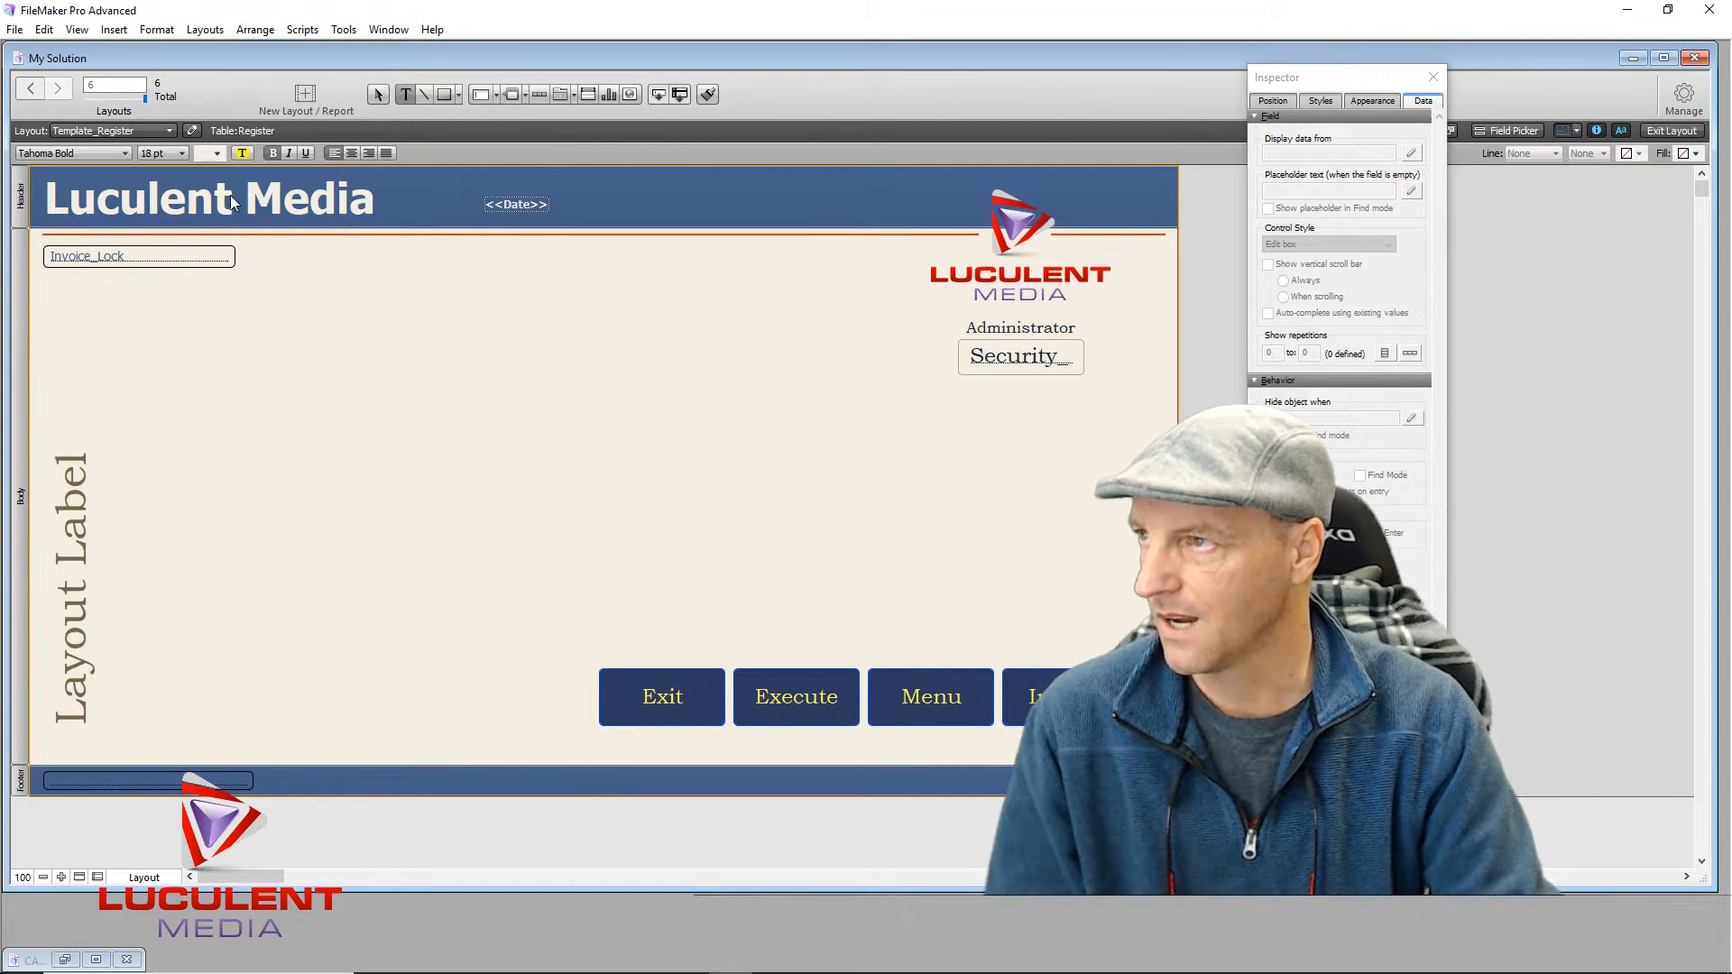
{"action": "left_click", "coordinate": [219, 155]}
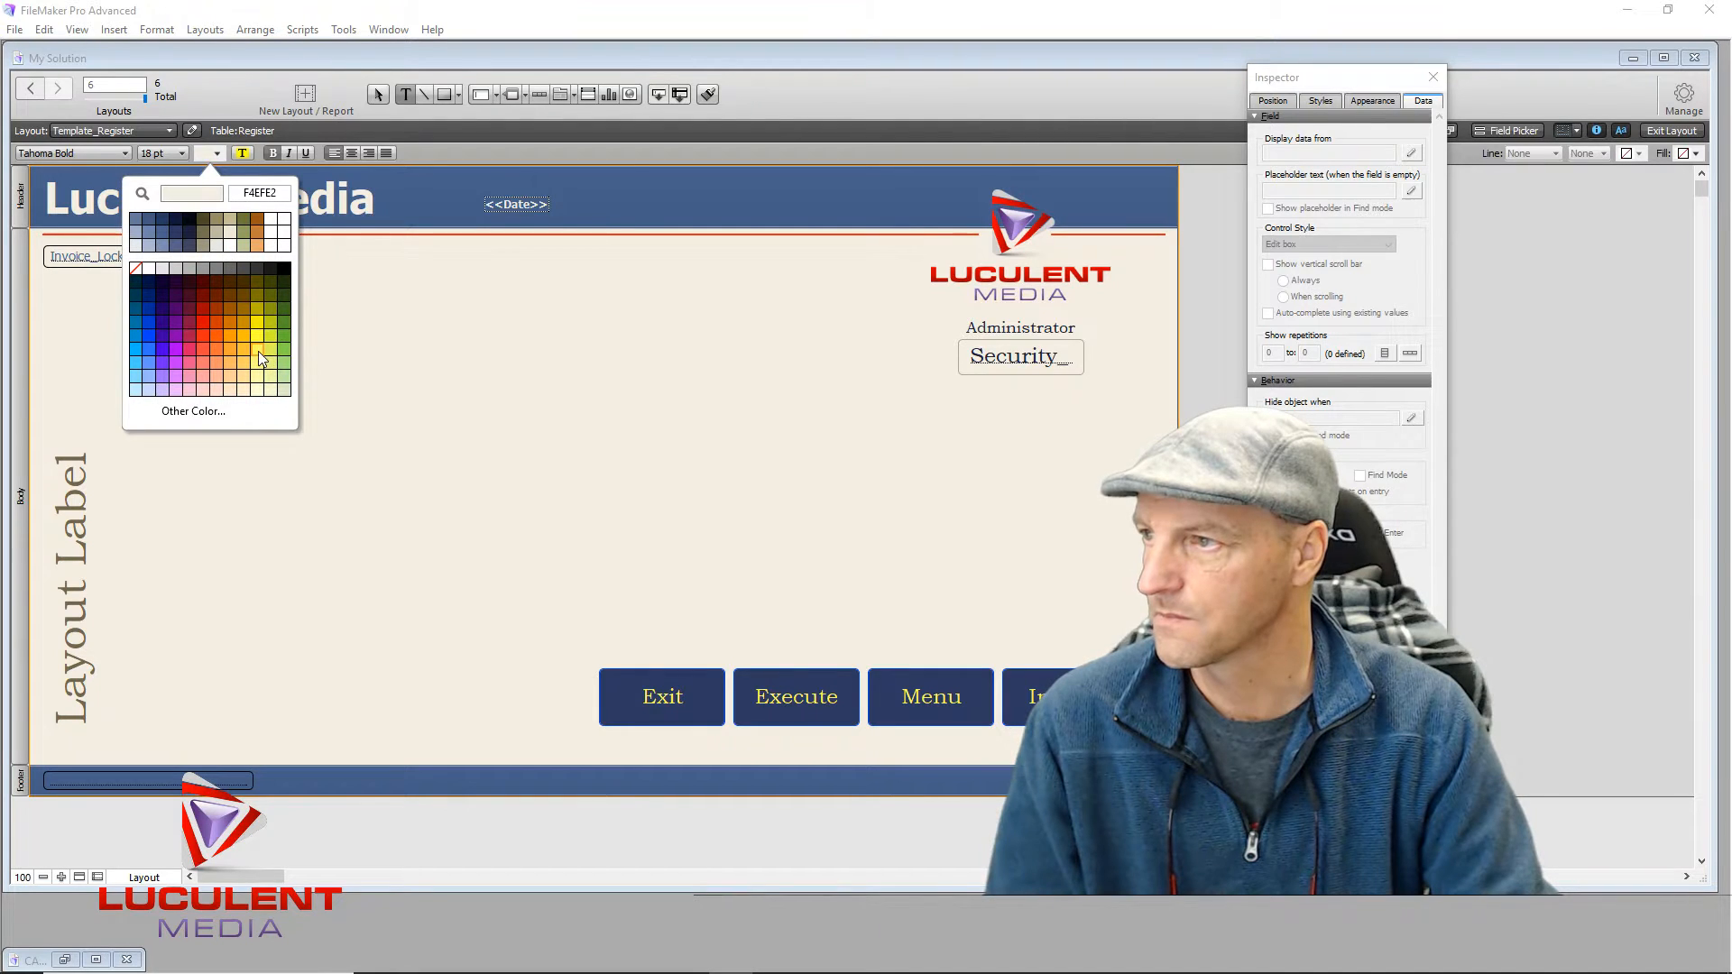
{"action": "left_click", "coordinate": [258, 351]}
{"action": "left_click", "coordinate": [531, 281]}
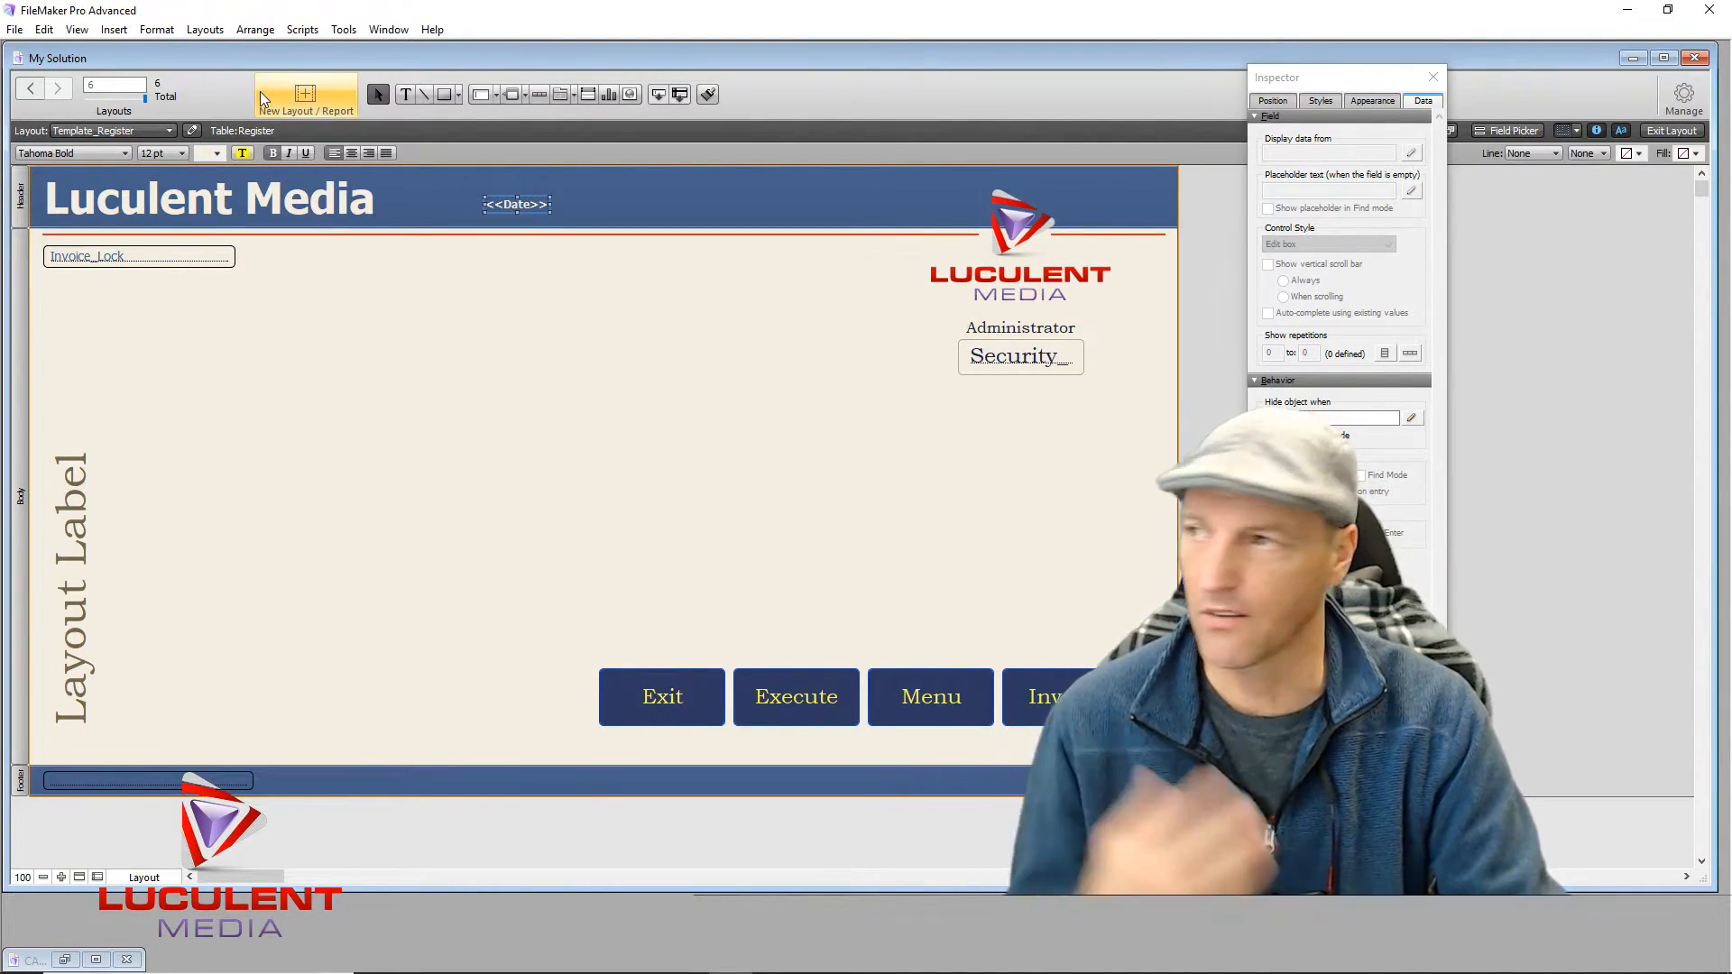
Step: Format the Date merge field as 18 pt yellow text, centred in a widened text box
{"action": "left_click", "coordinate": [179, 153]}
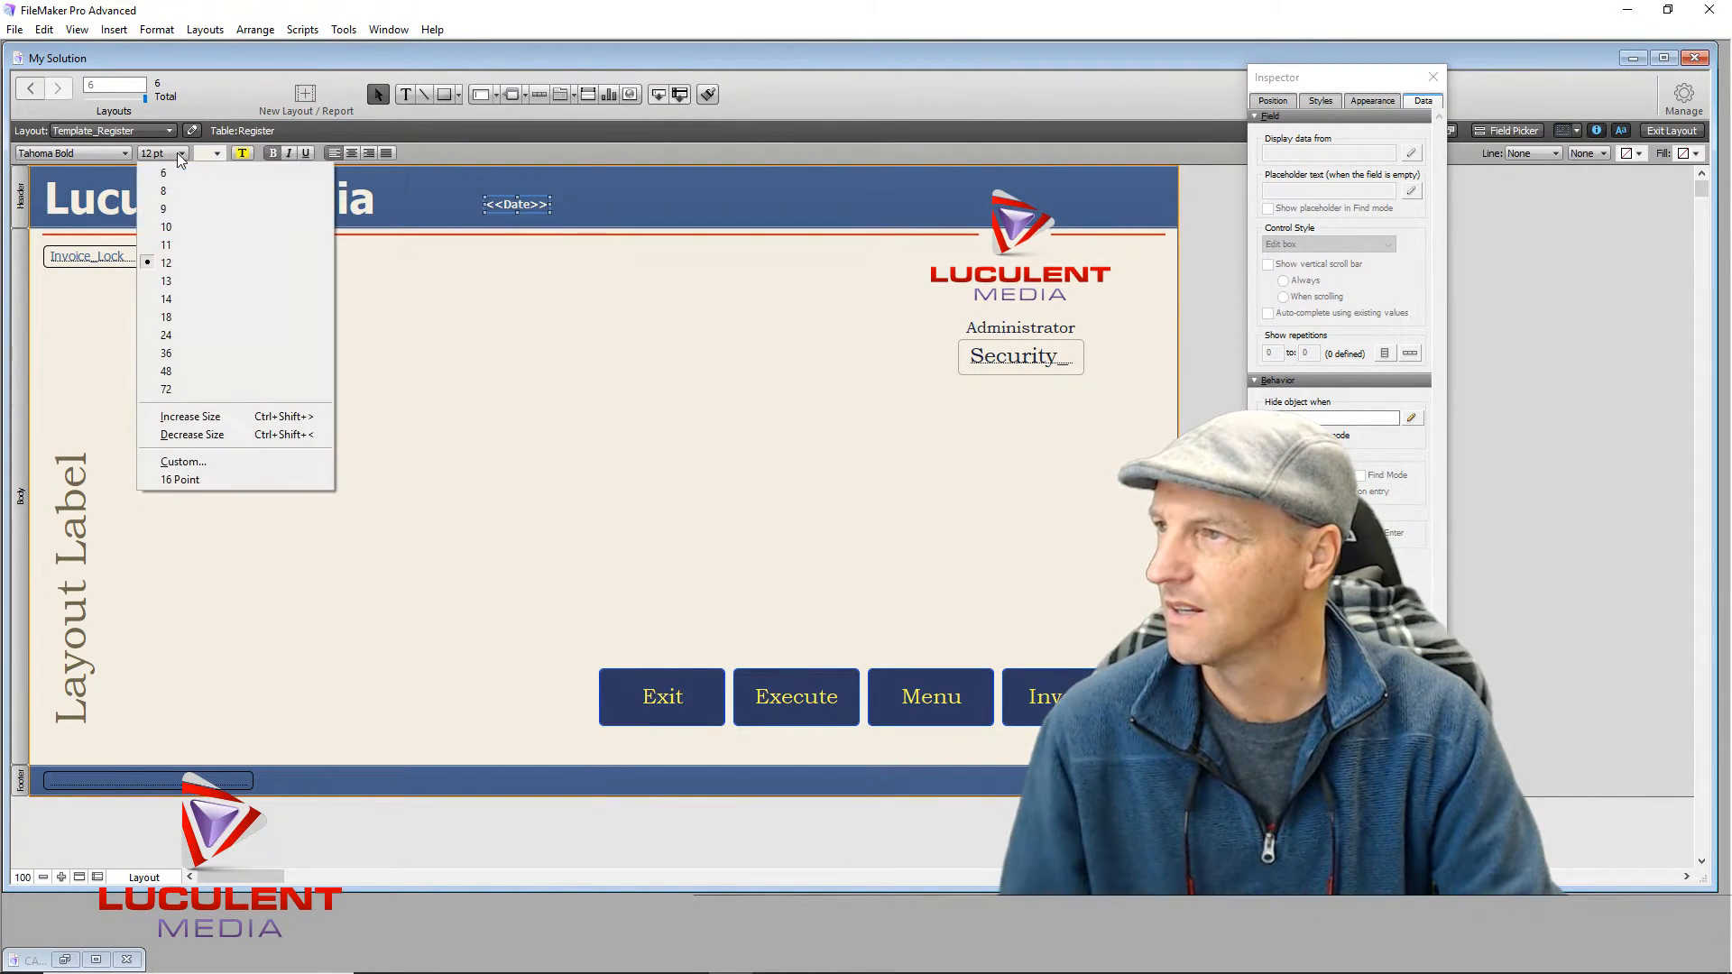
{"action": "left_click", "coordinate": [184, 317]}
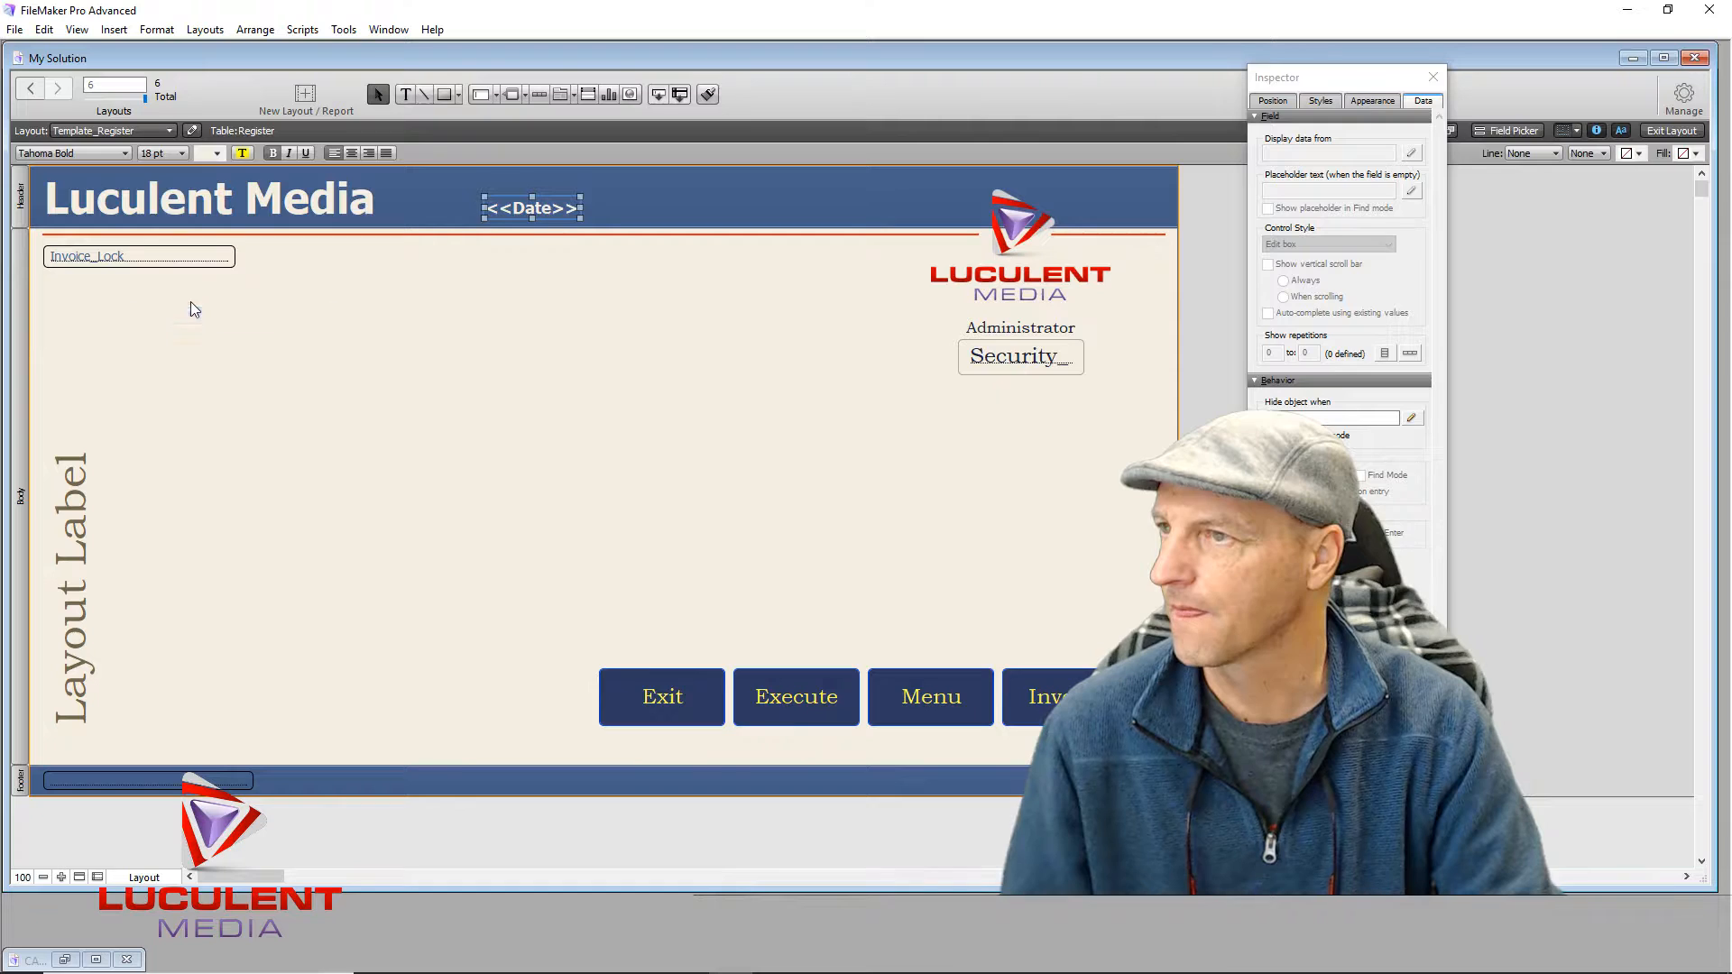
{"action": "left_click", "coordinate": [217, 154]}
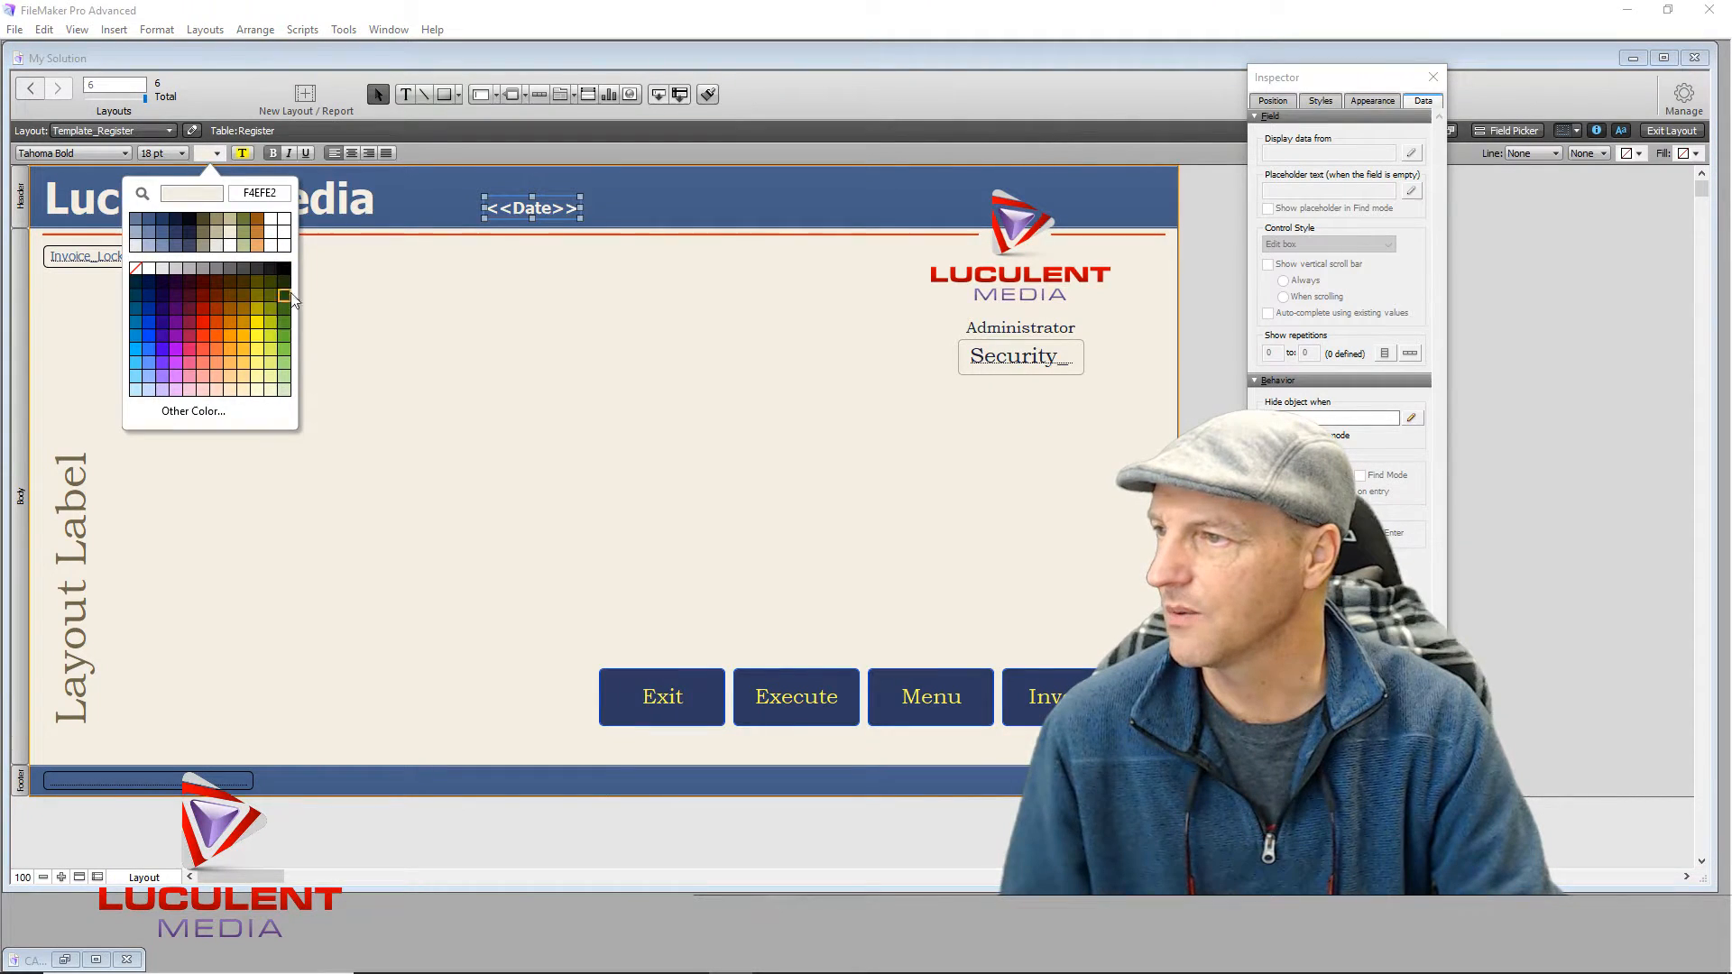
{"action": "left_click", "coordinate": [259, 346]}
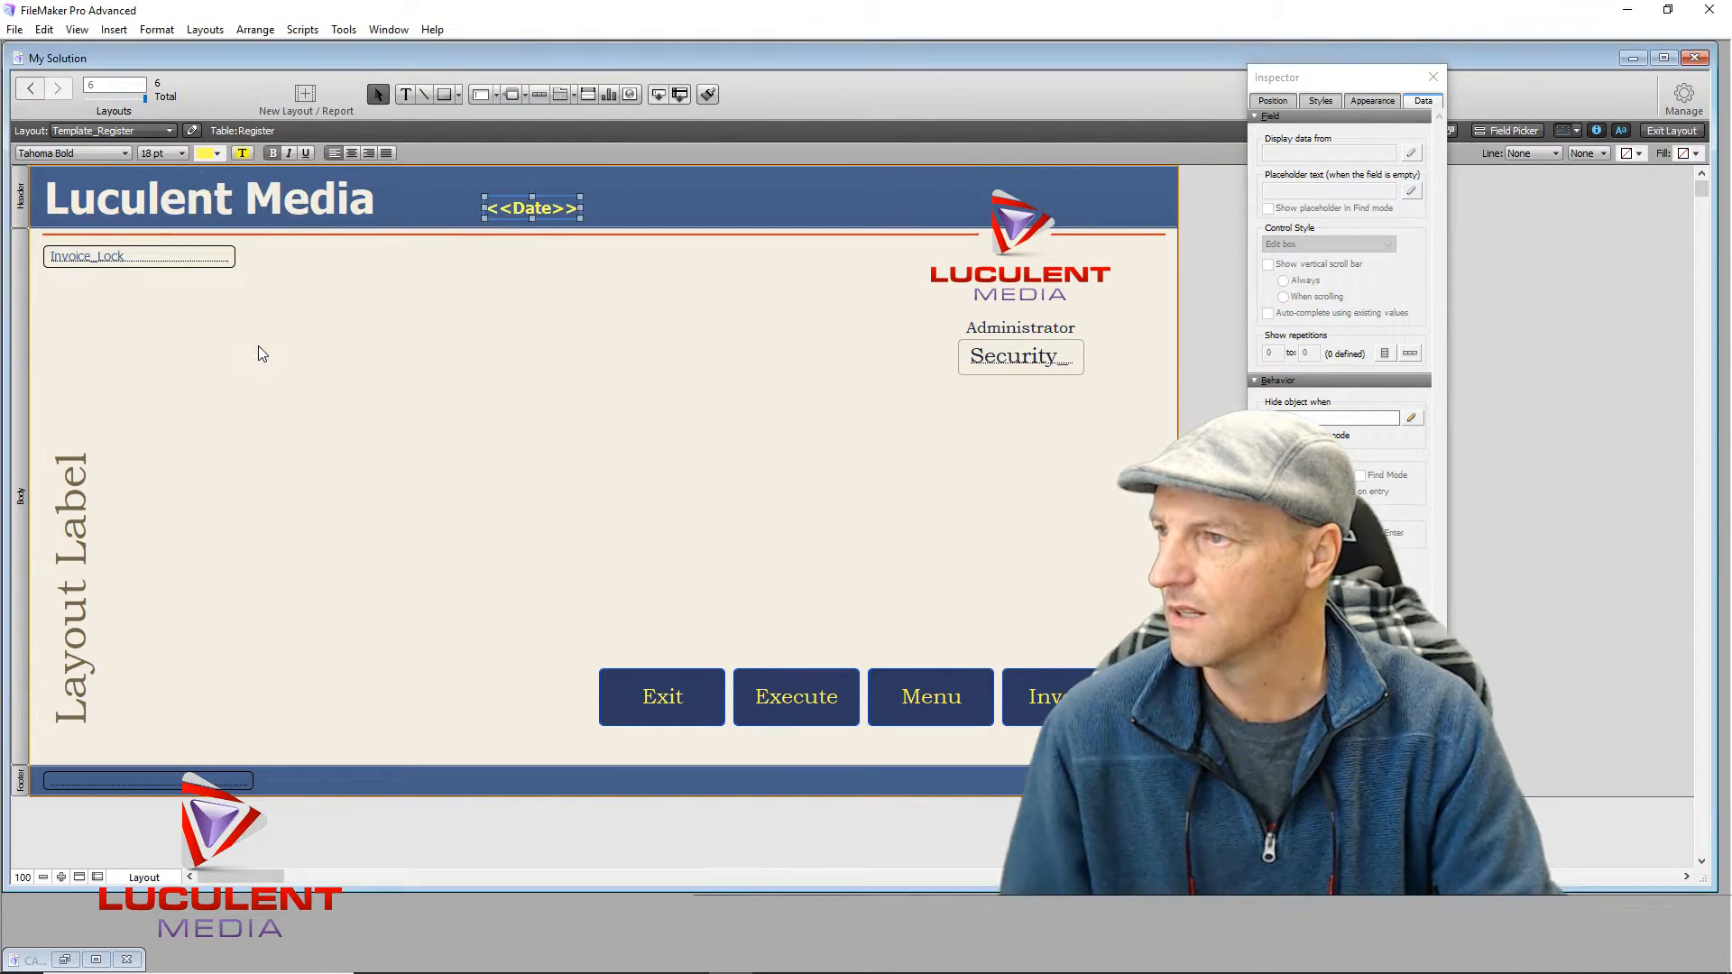
{"action": "left_click_drag", "start_coordinate": [578, 207], "coordinate": [733, 209]}
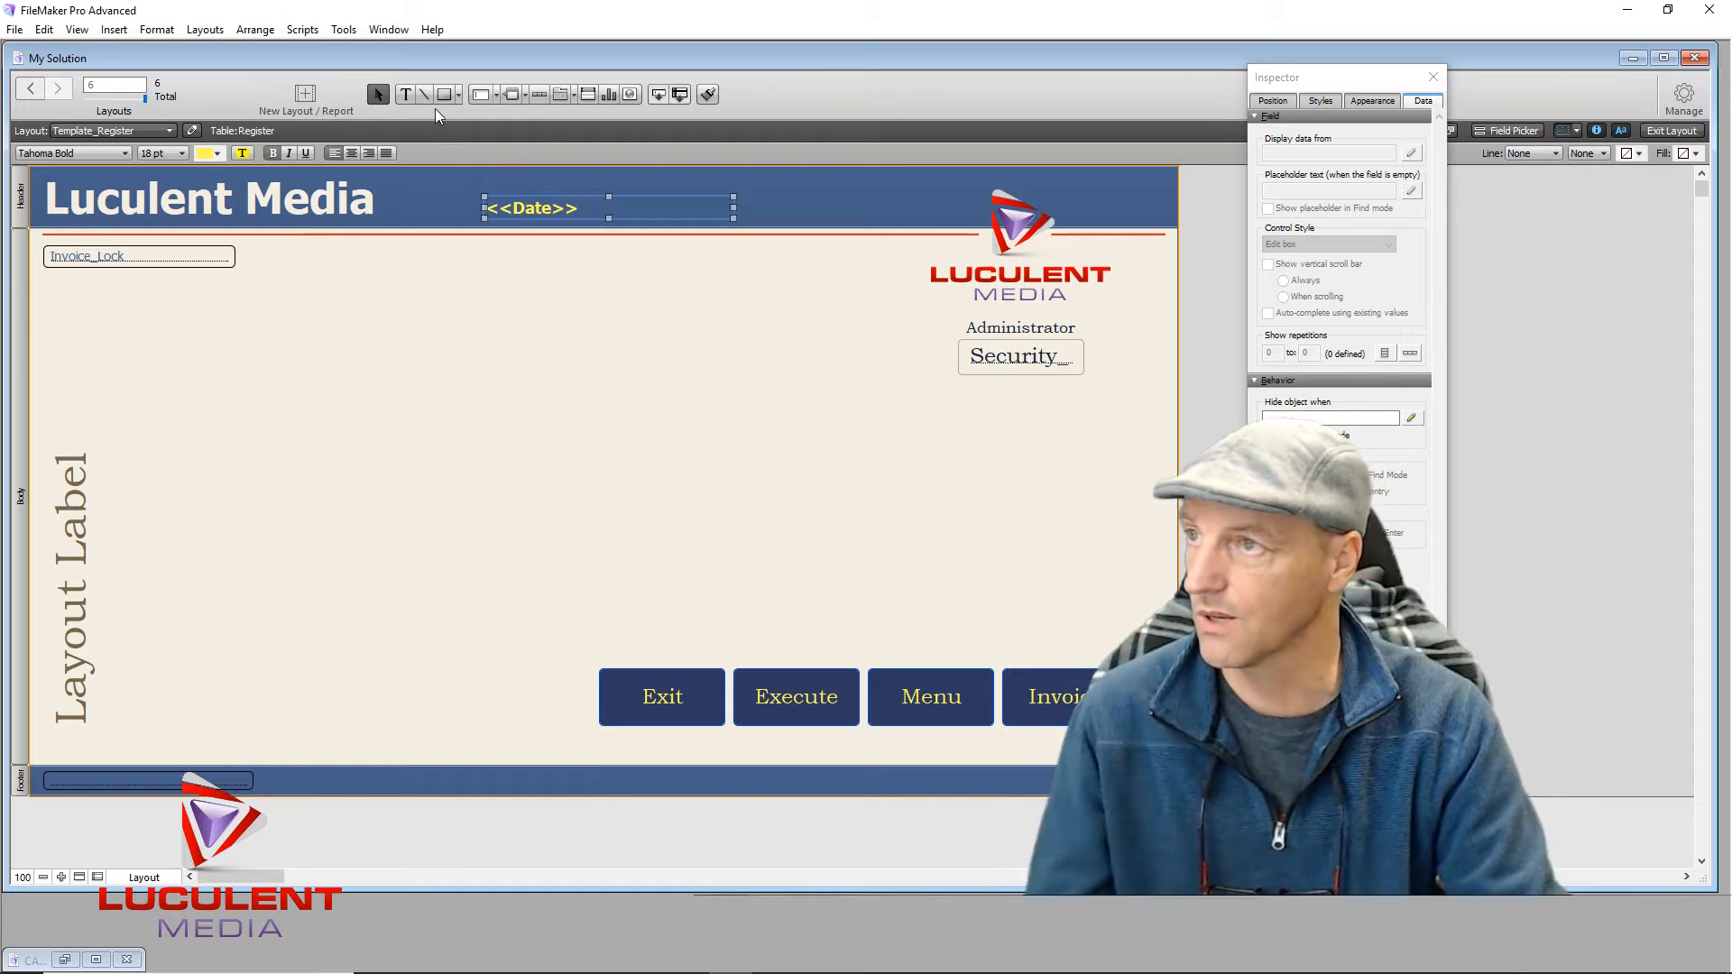
{"action": "left_click", "coordinate": [352, 153]}
Step: Reposition the Date merge field near the upper edge of the header, roughly midway across the layout
{"action": "left_click_drag", "start_coordinate": [612, 200], "coordinate": [587, 250]}
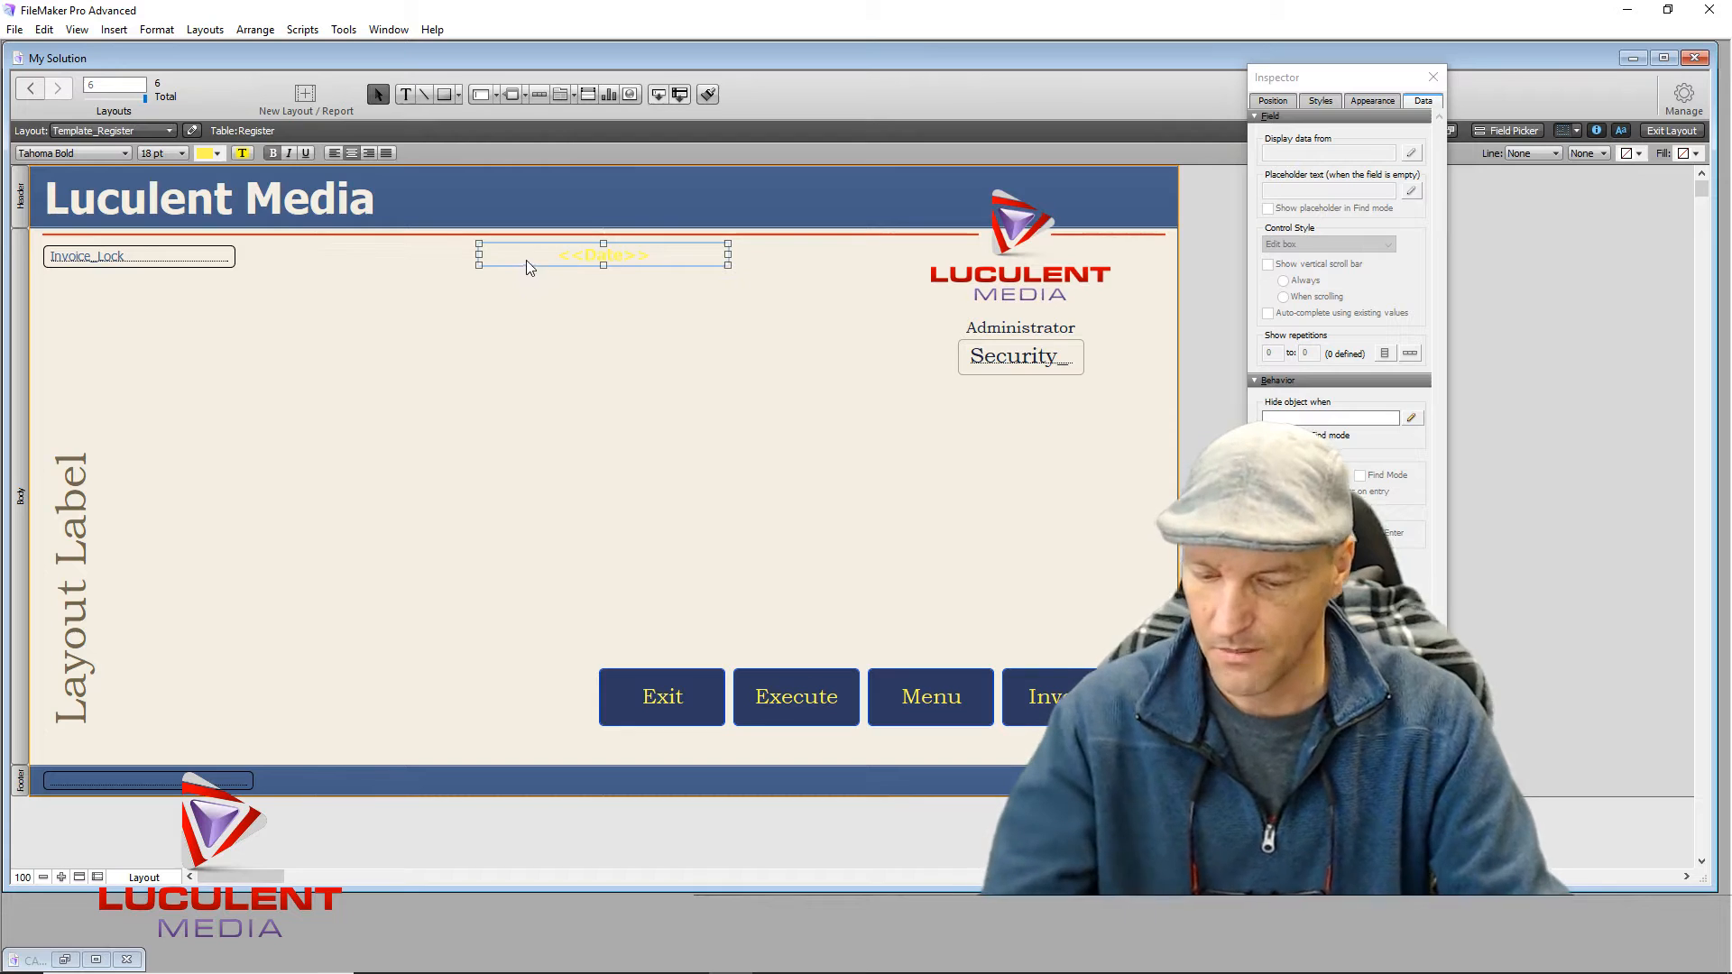
{"action": "key", "text": "Up"}
{"action": "key", "text": "Up"}
{"action": "key", "text": "Up"}
{"action": "key", "text": "Up"}
{"action": "key", "text": "Up"}
{"action": "key", "text": "Up"}
{"action": "key", "text": "Up"}
{"action": "key", "text": "Up"}
{"action": "key", "text": "Up"}
{"action": "key", "text": "Up"}
{"action": "key", "text": "Up"}
{"action": "key", "text": "Up"}
{"action": "key", "text": "Up"}
{"action": "key", "text": "Up"}
{"action": "key", "text": "Up"}
{"action": "key", "text": "Up"}
{"action": "key", "text": "Up"}
{"action": "key", "text": "Up"}
{"action": "key", "text": "Up"}
{"action": "key", "text": "Up"}
{"action": "key", "text": "Up"}
{"action": "key", "text": "Up"}
{"action": "key", "text": "Up"}
{"action": "key", "text": "Up"}
{"action": "key", "text": "Up"}
{"action": "key", "text": "Up"}
{"action": "key", "text": "Up"}
{"action": "key", "text": "Up"}
{"action": "key", "text": "Up"}
{"action": "key", "text": "Up"}
{"action": "key", "text": "Up"}
{"action": "key", "text": "Up"}
{"action": "key", "text": "Up"}
{"action": "key", "text": "Up"}
{"action": "key", "text": "Up"}
{"action": "key", "text": "Up"}
{"action": "key", "text": "Up"}
{"action": "key", "text": "Up"}
{"action": "key", "text": "Up"}
{"action": "key", "text": "Up"}
{"action": "key", "text": "Up"}
{"action": "key", "text": "Up"}
{"action": "left_click", "coordinate": [613, 299]}
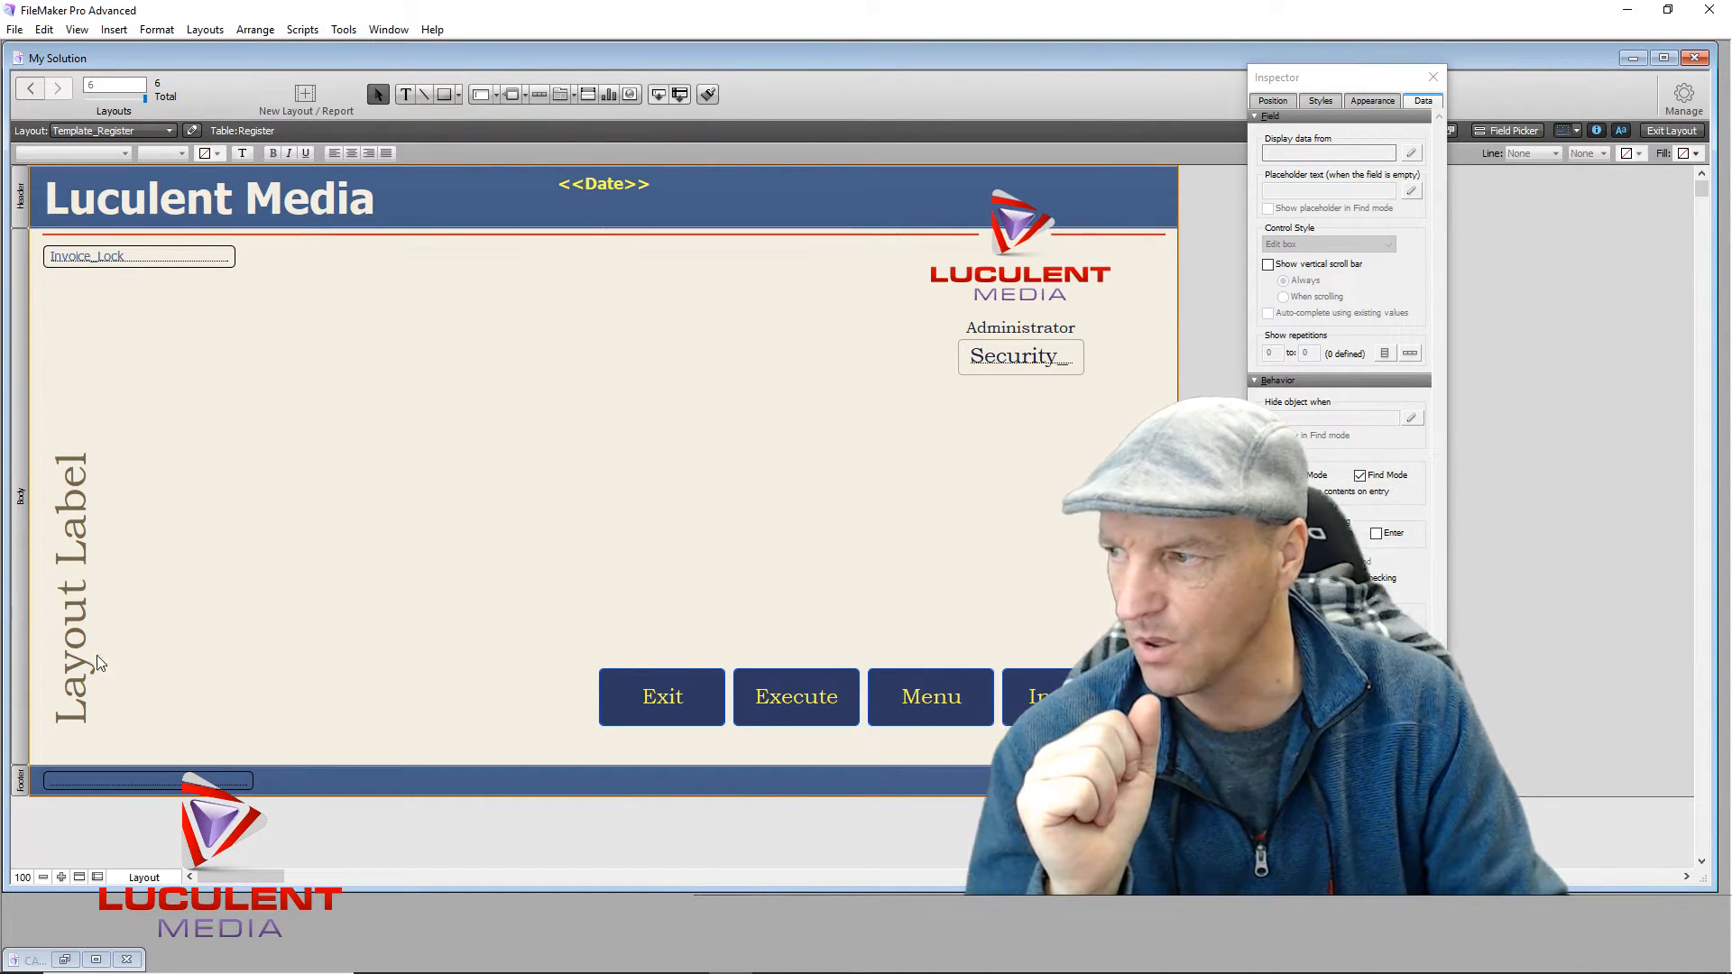
Step: Replace the vertical "Layout Label" text with "Invoice Solution"
{"action": "double_click", "coordinate": [79, 610]}
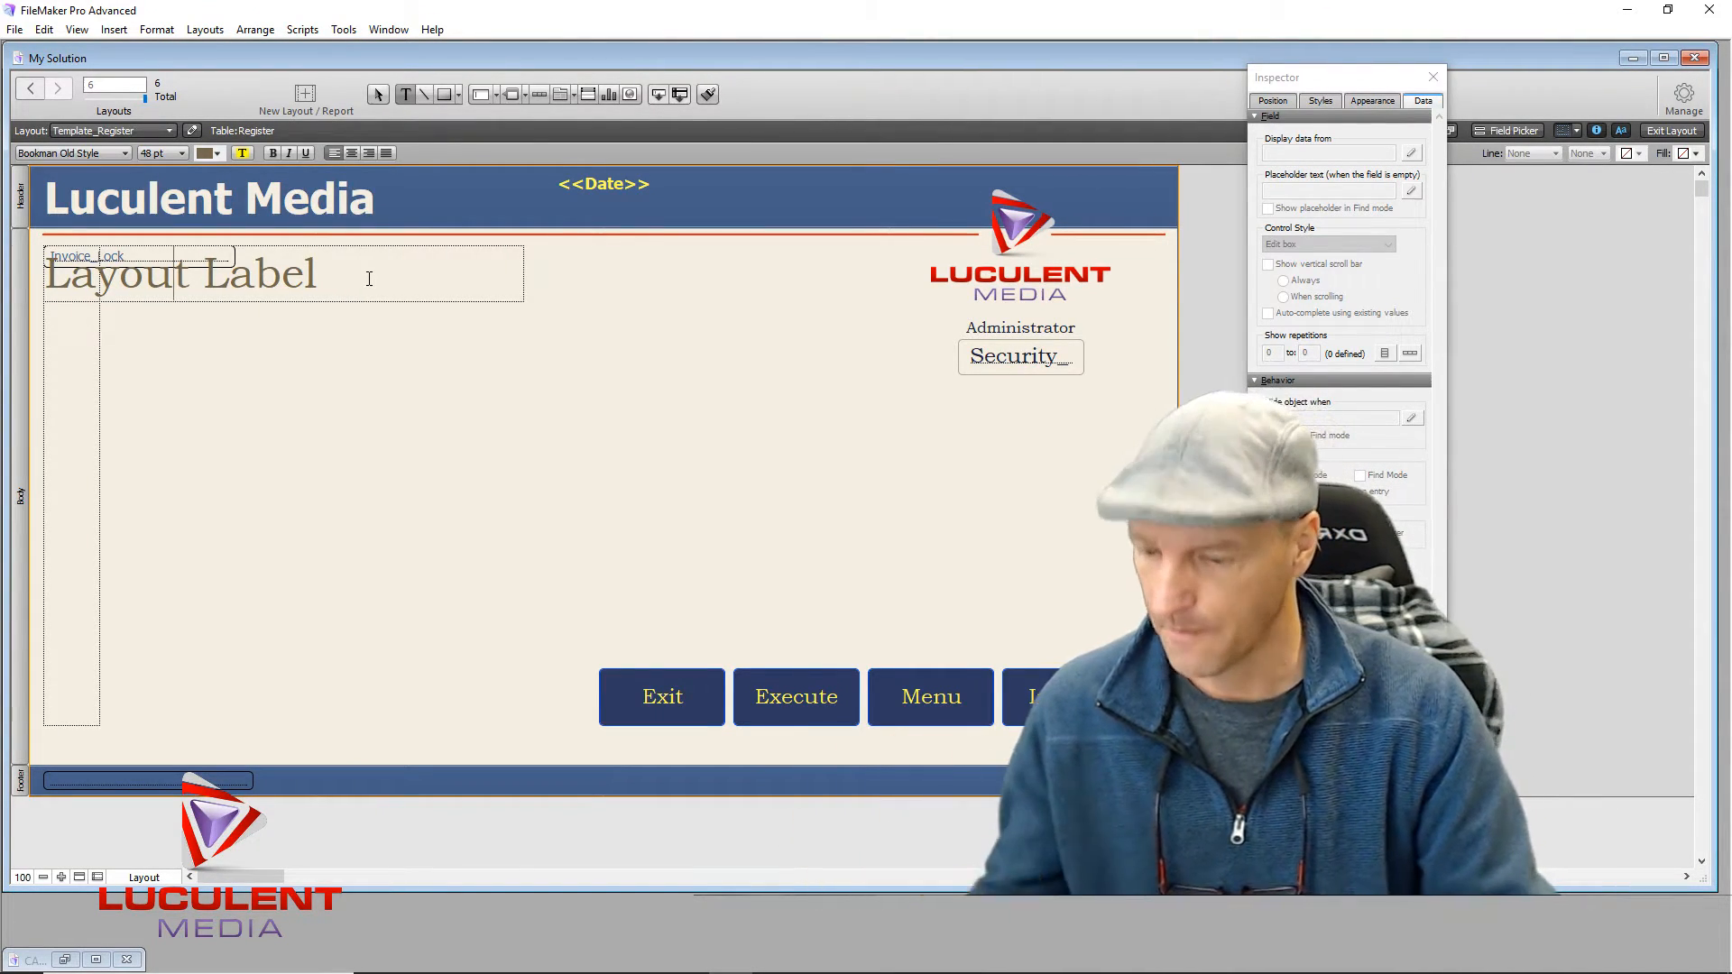
{"action": "key", "text": "BackSpace"}
{"action": "key", "text": "BackSpace"}
{"action": "key", "text": "BackSpace"}
{"action": "key", "text": "BackSpace"}
{"action": "key", "text": "BackSpace"}
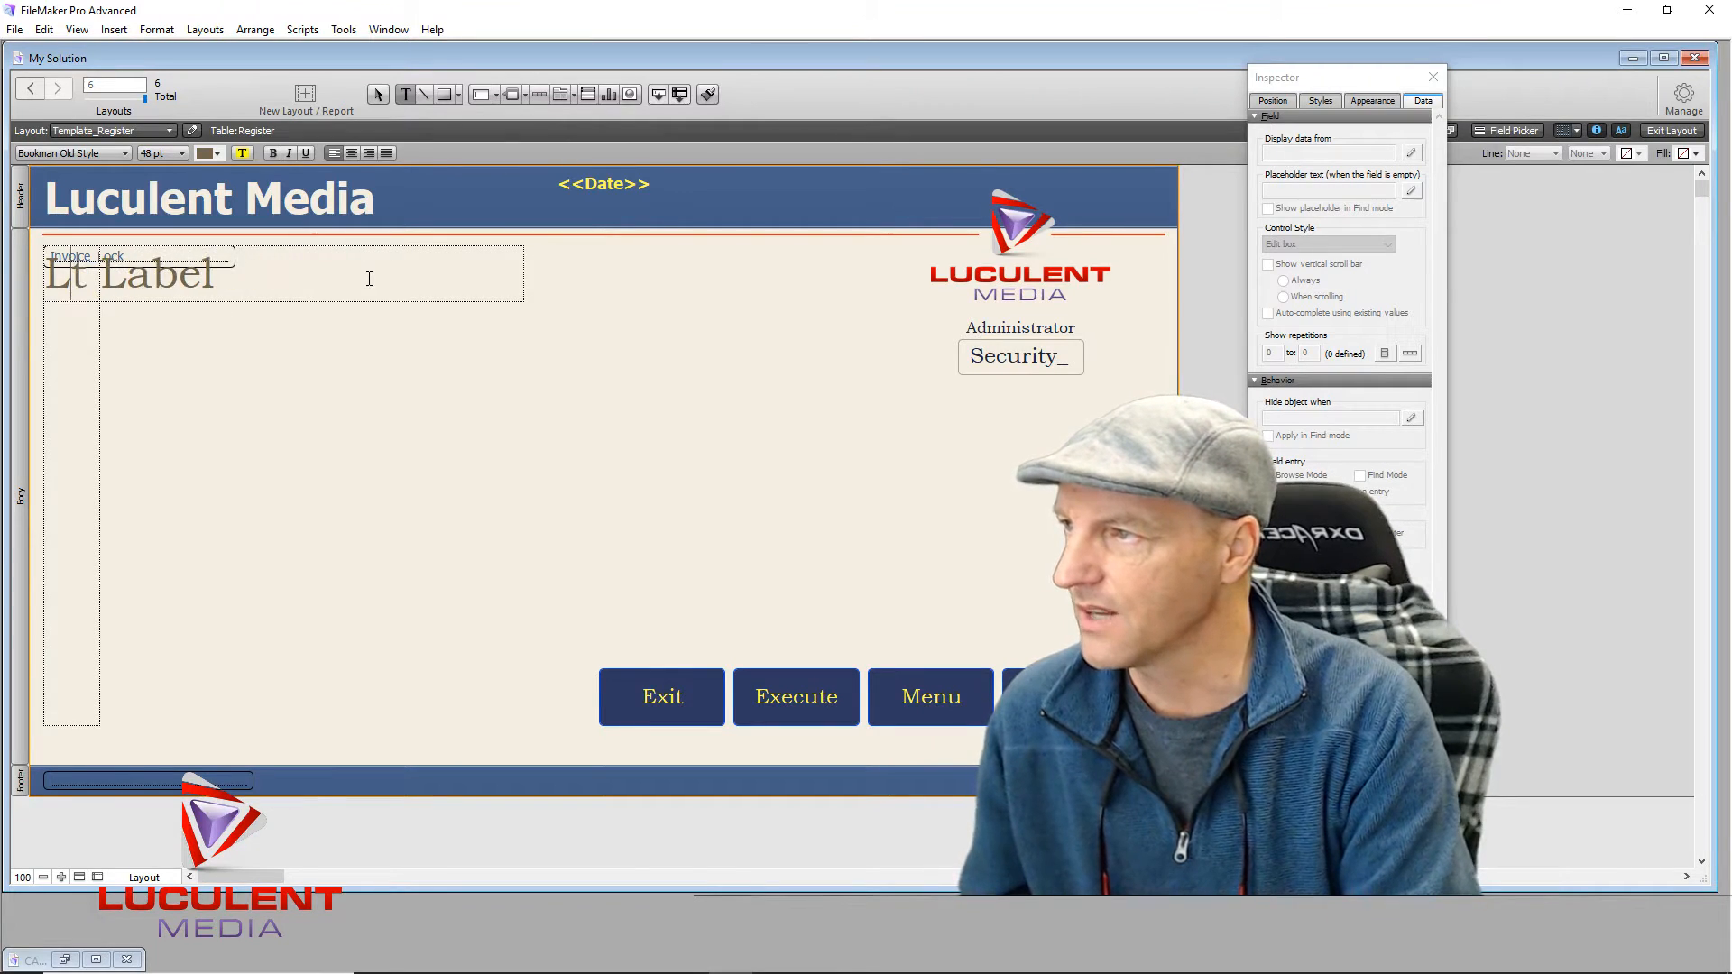
{"action": "key", "text": "BackSpace"}
{"action": "key", "text": "BackSpace"}
{"action": "key", "text": "BackSpace"}
{"action": "key", "text": "BackSpace"}
{"action": "key", "text": "BackSpace"}
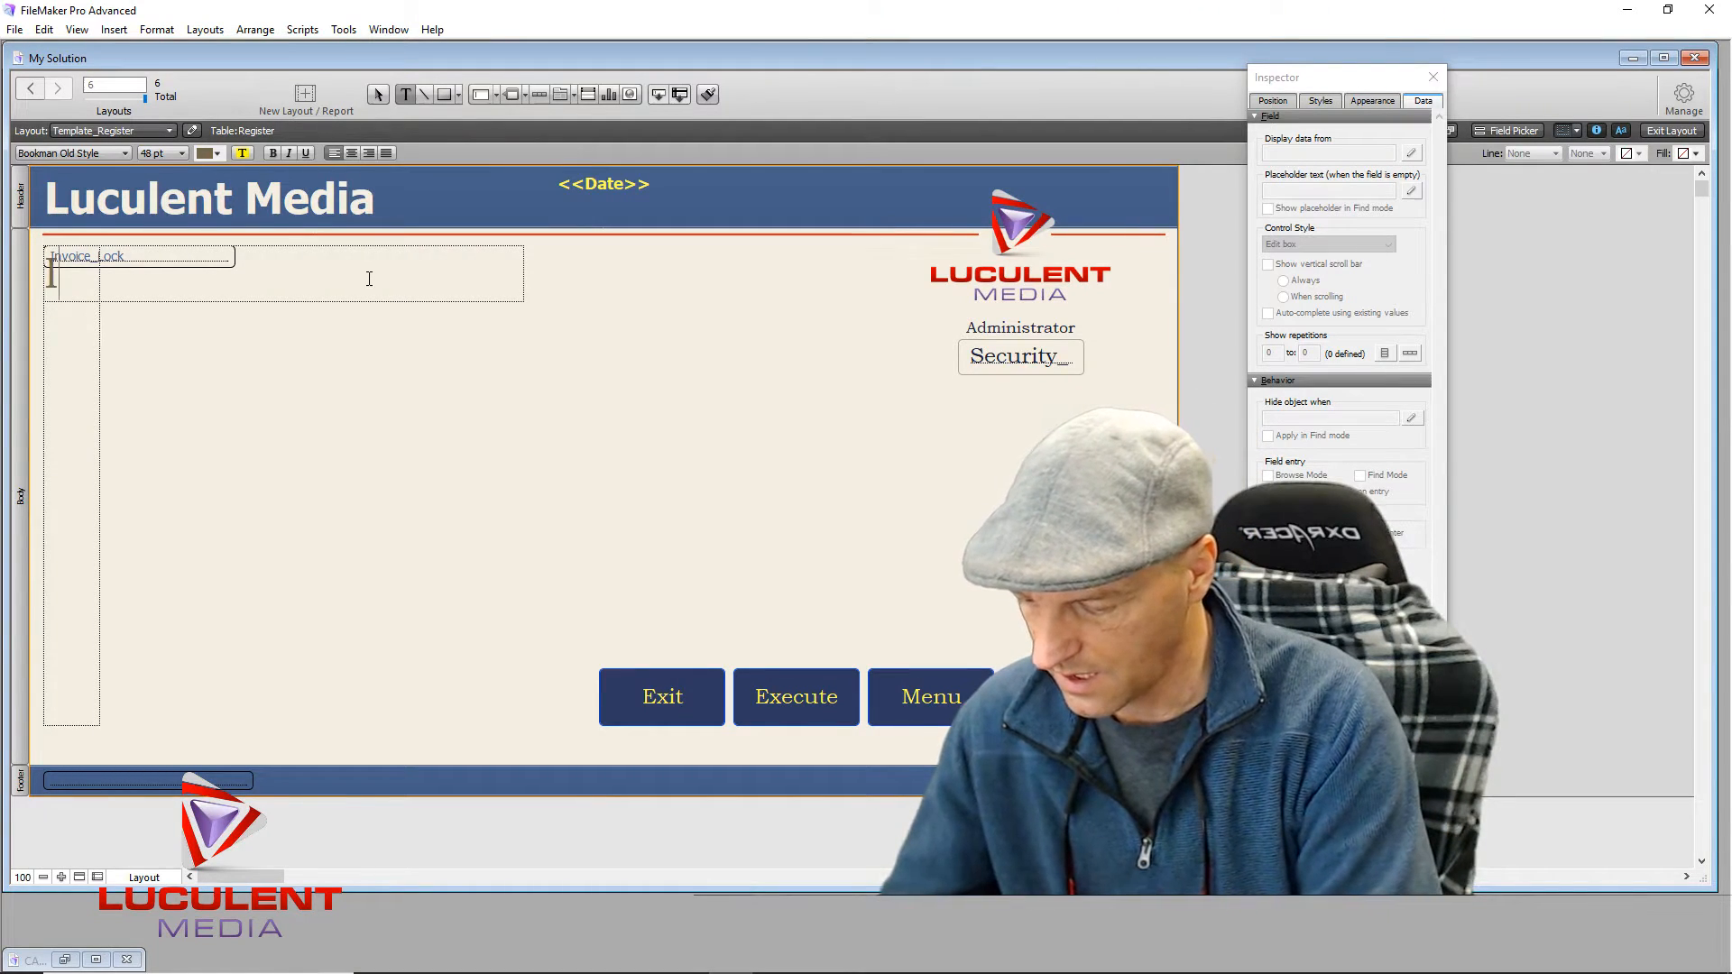
{"action": "type", "text": "Invoice"}
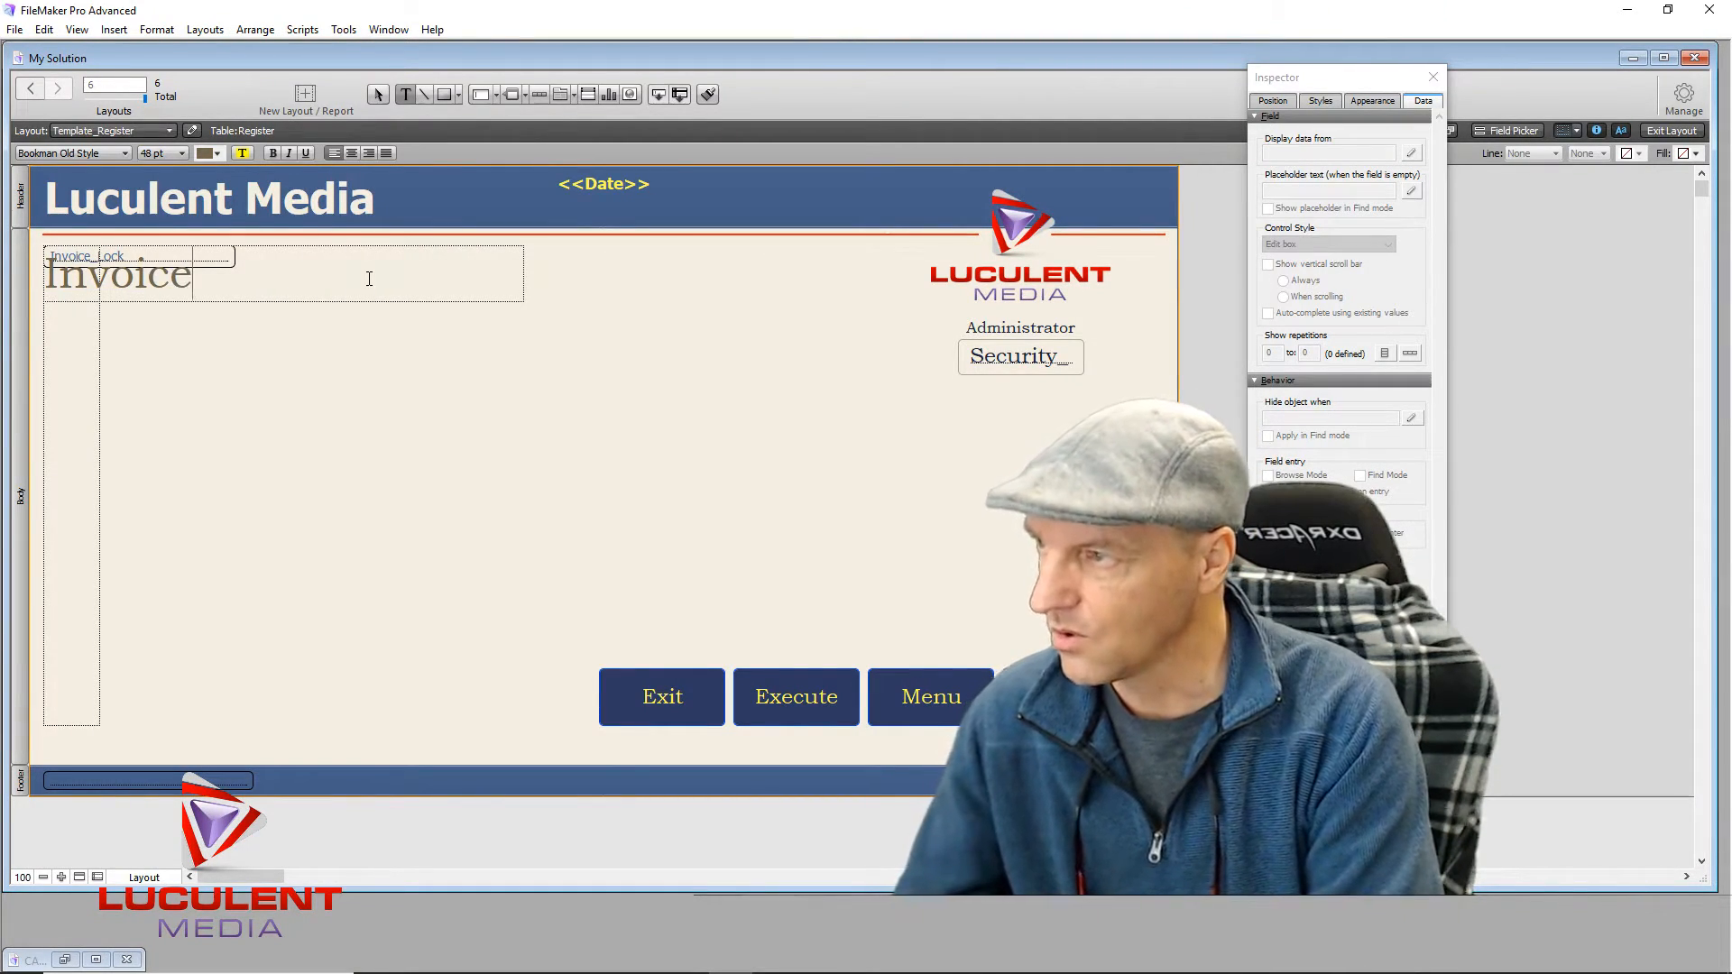
{"action": "type", "text": " Solutiuon"}
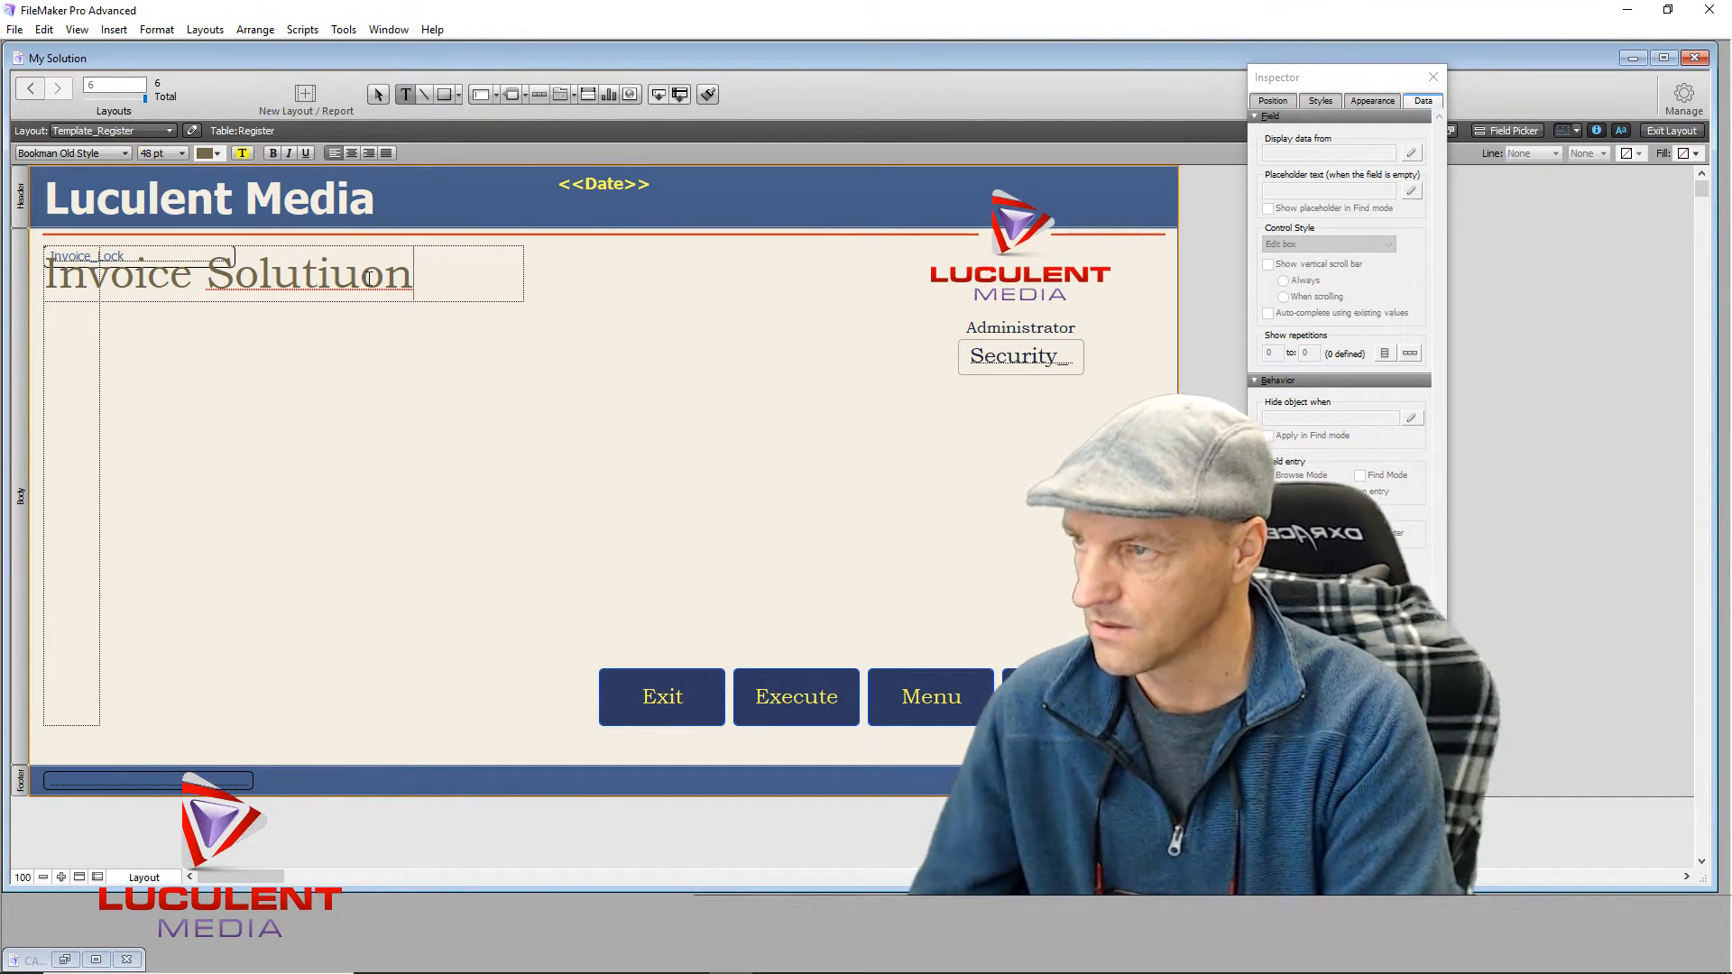
{"action": "key", "text": "BackSpace"}
{"action": "key", "text": "BackSpace"}
{"action": "key", "text": "BackSpace"}
{"action": "type", "text": "on"}
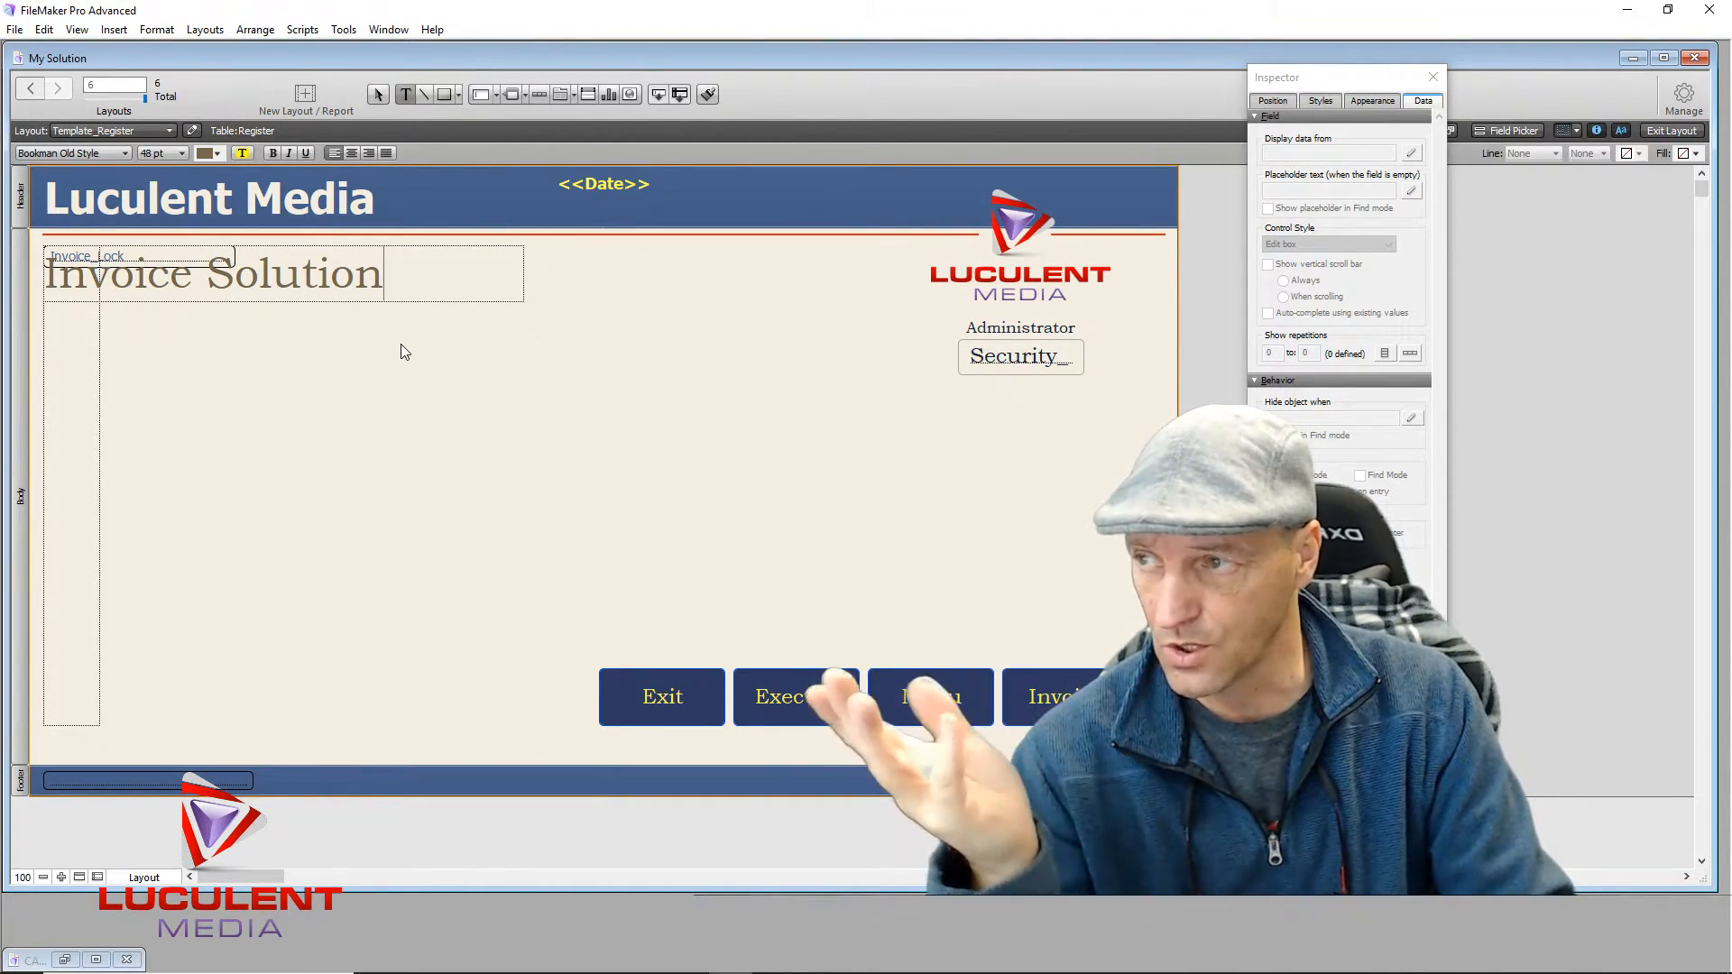
{"action": "key", "text": "Escape"}
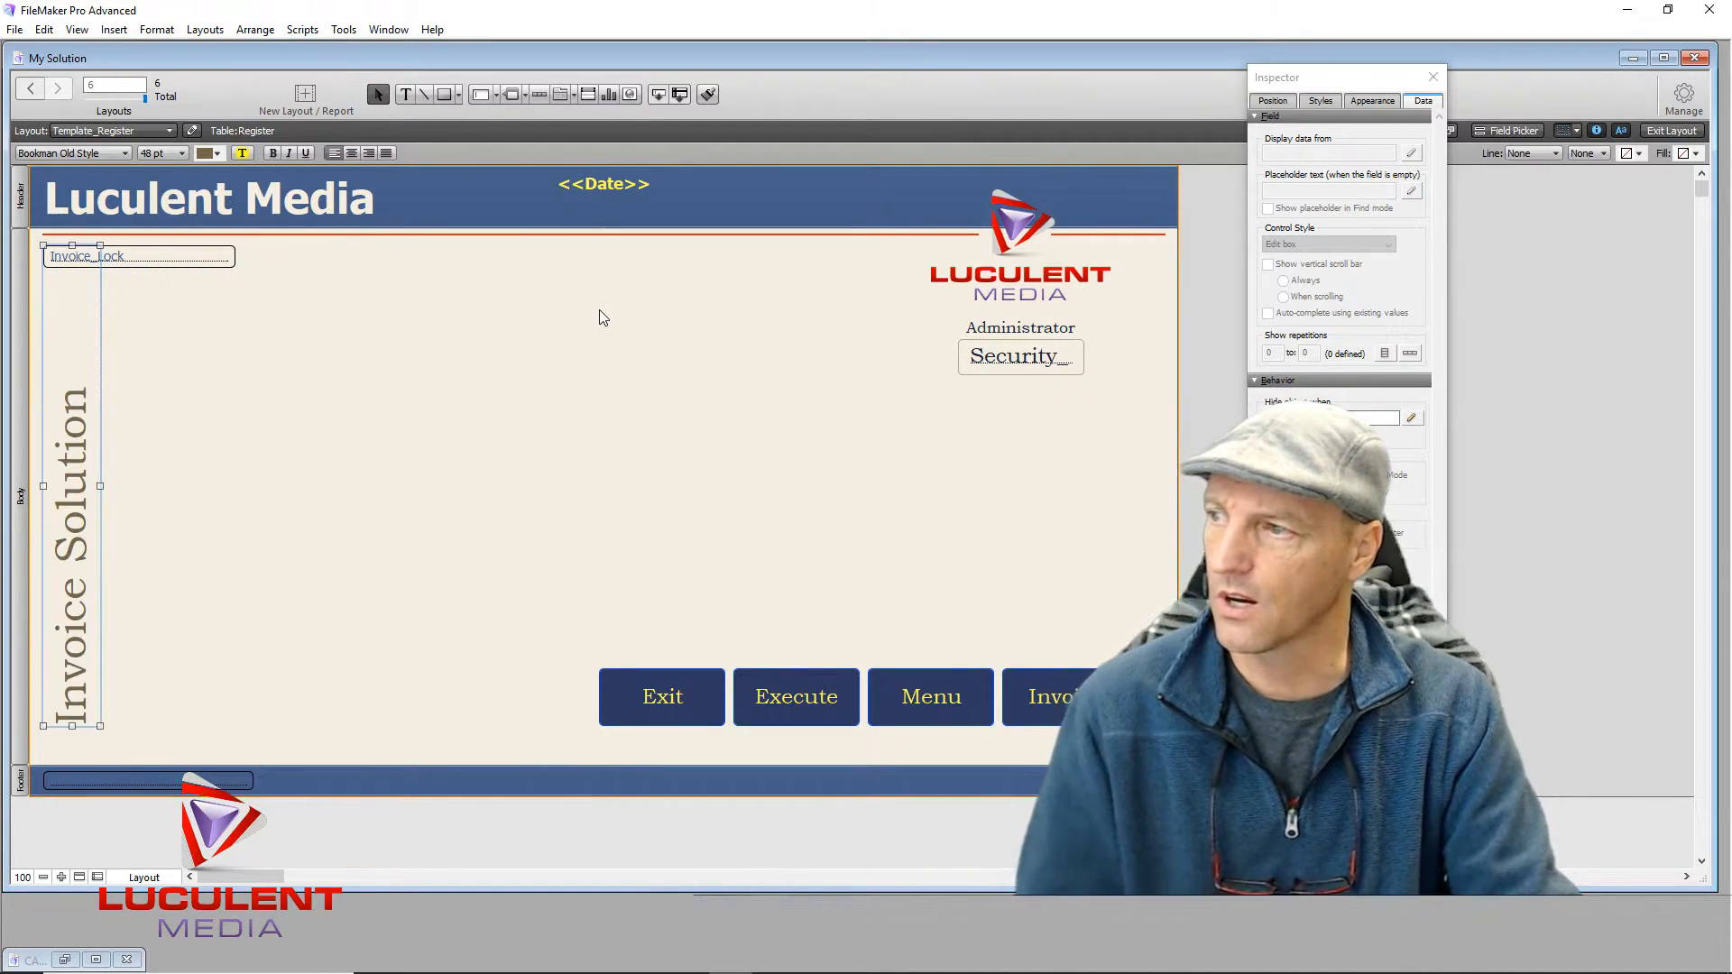
{"action": "left_click", "coordinate": [347, 479]}
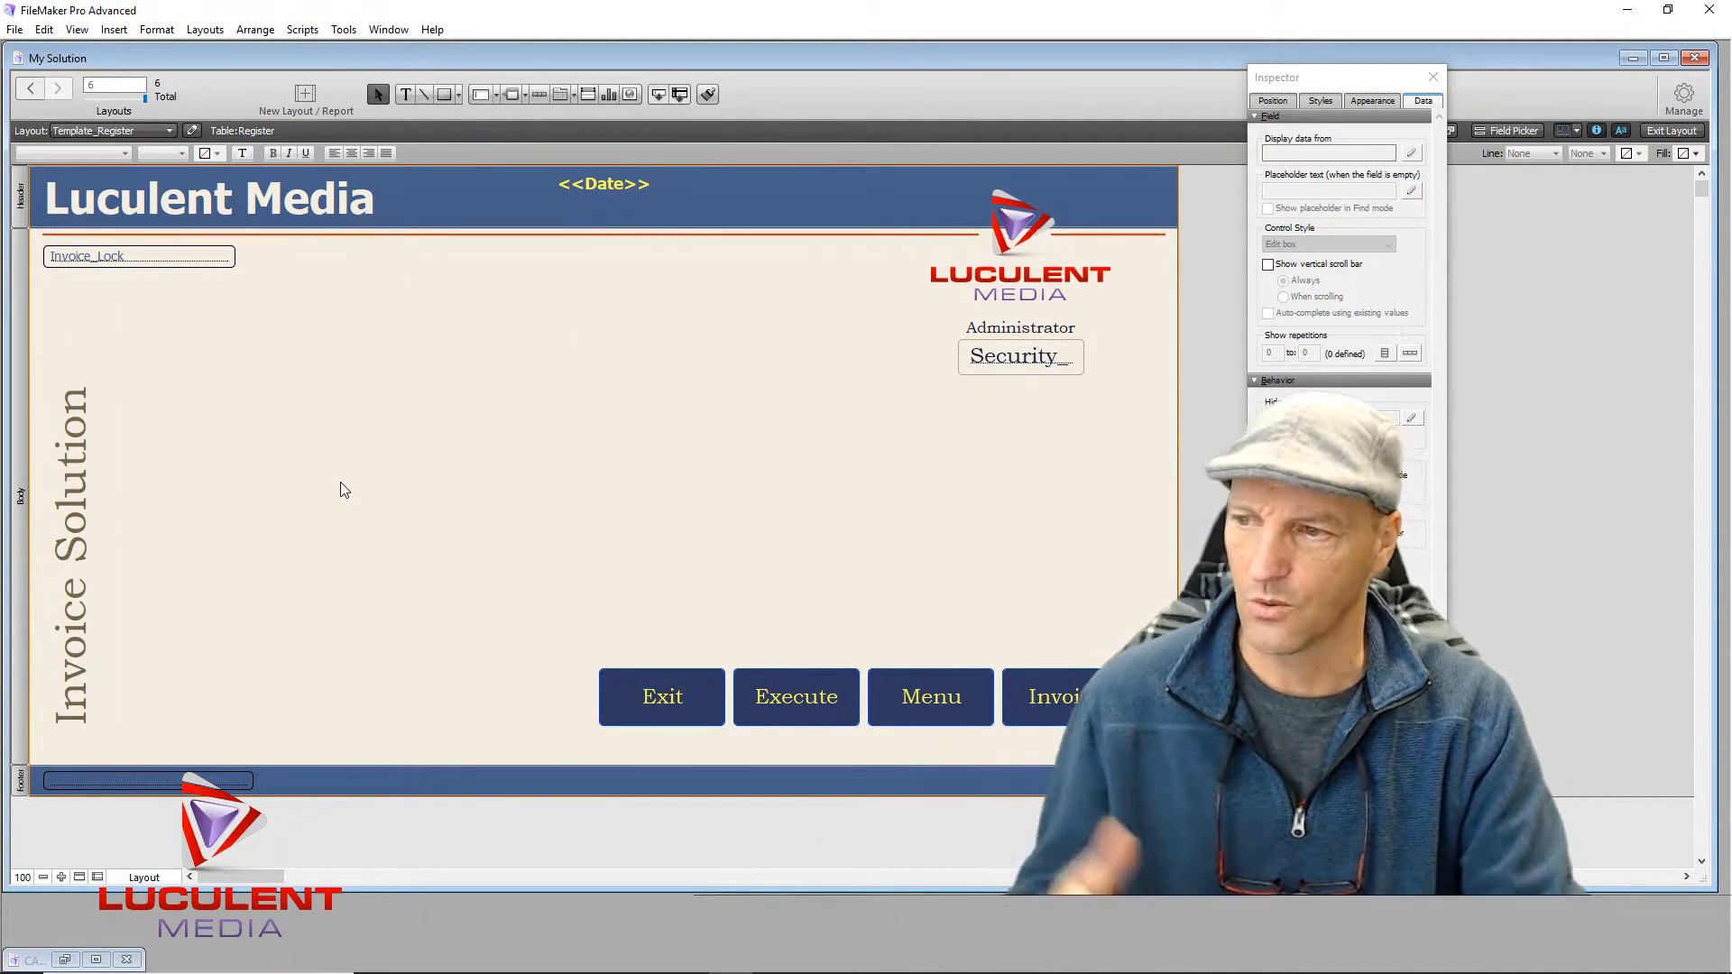
Step: Move the Exit and Execute buttons directly above the other two buttons to form a two-by-two block
{"action": "left_click_drag", "start_coordinate": [652, 628], "coordinate": [835, 749]}
{"action": "left_click_drag", "start_coordinate": [773, 700], "coordinate": [1039, 630]}
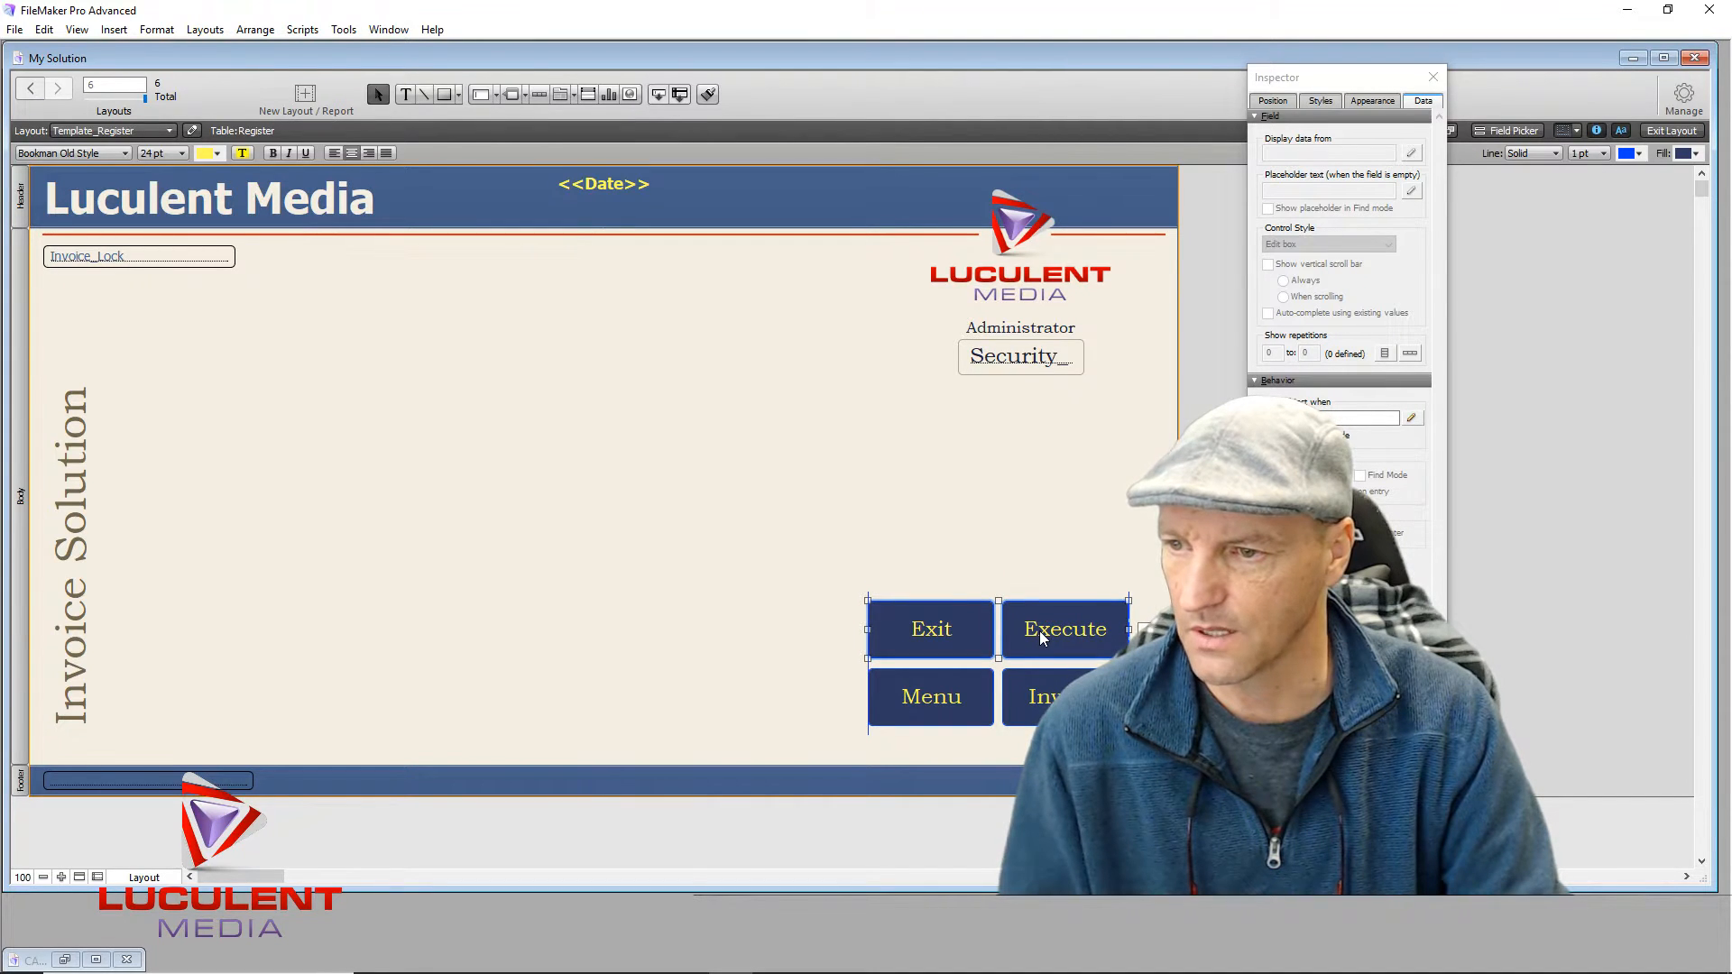
{"action": "left_click", "coordinate": [876, 579]}
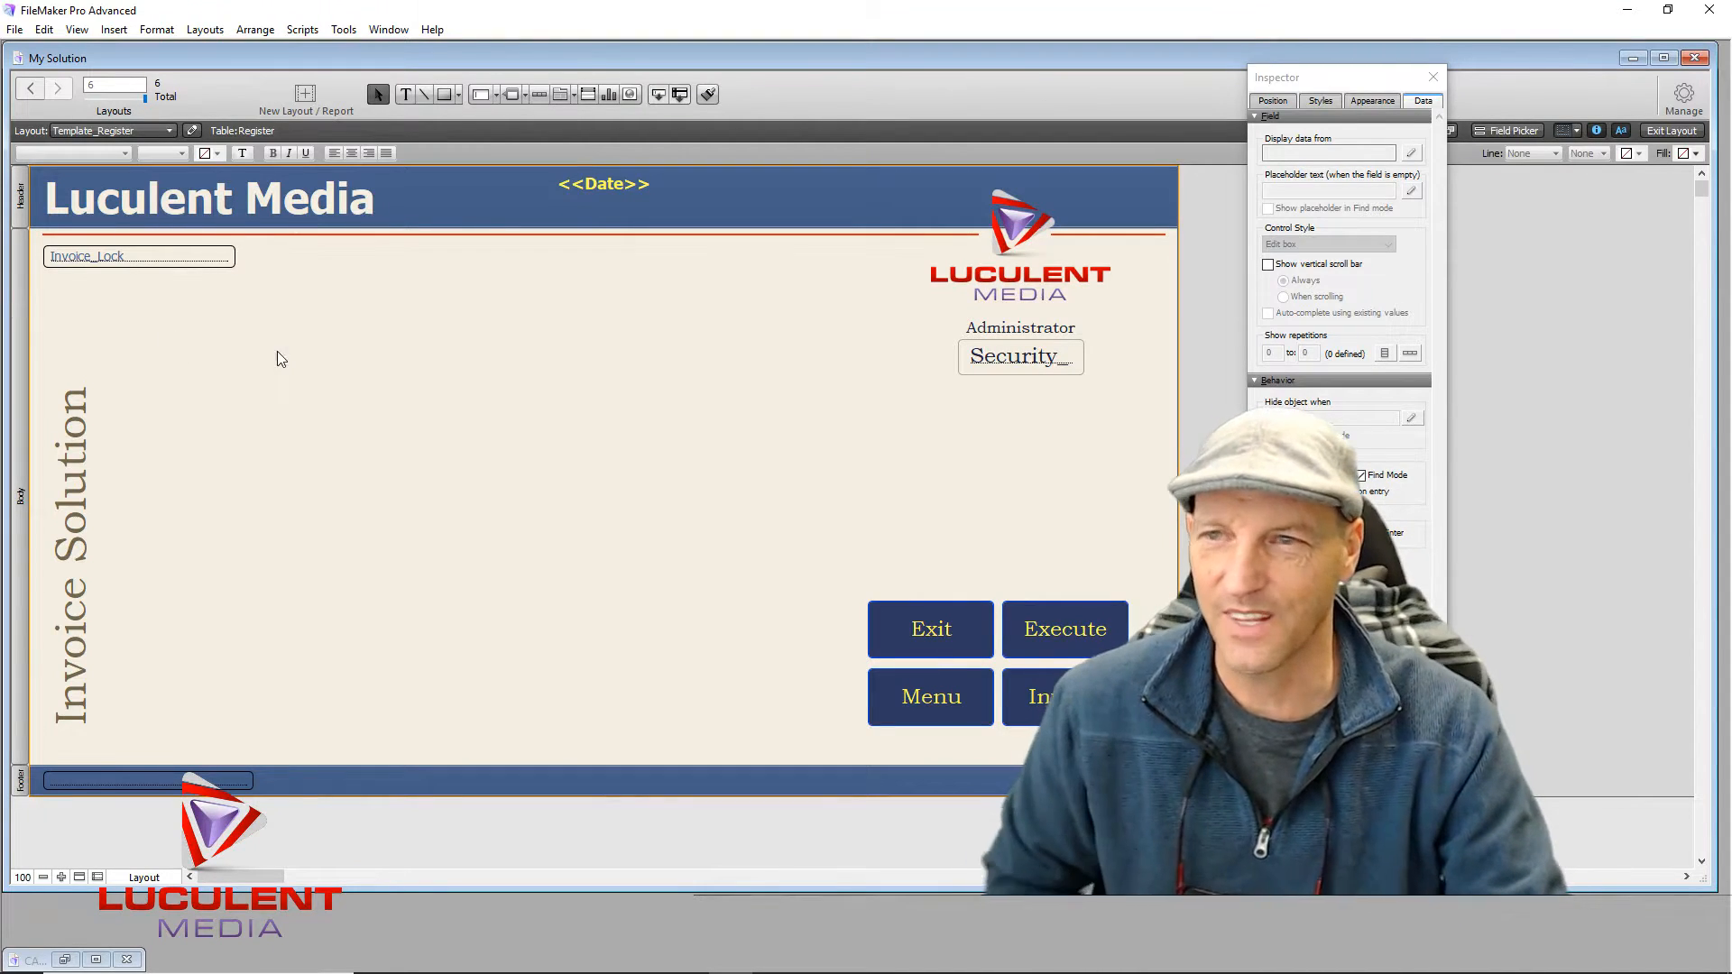
Step: Draw a large portal in the empty body area beside the vertical label, showing related Invoice records with scrolling enabled
{"action": "left_click", "coordinate": [588, 94]}
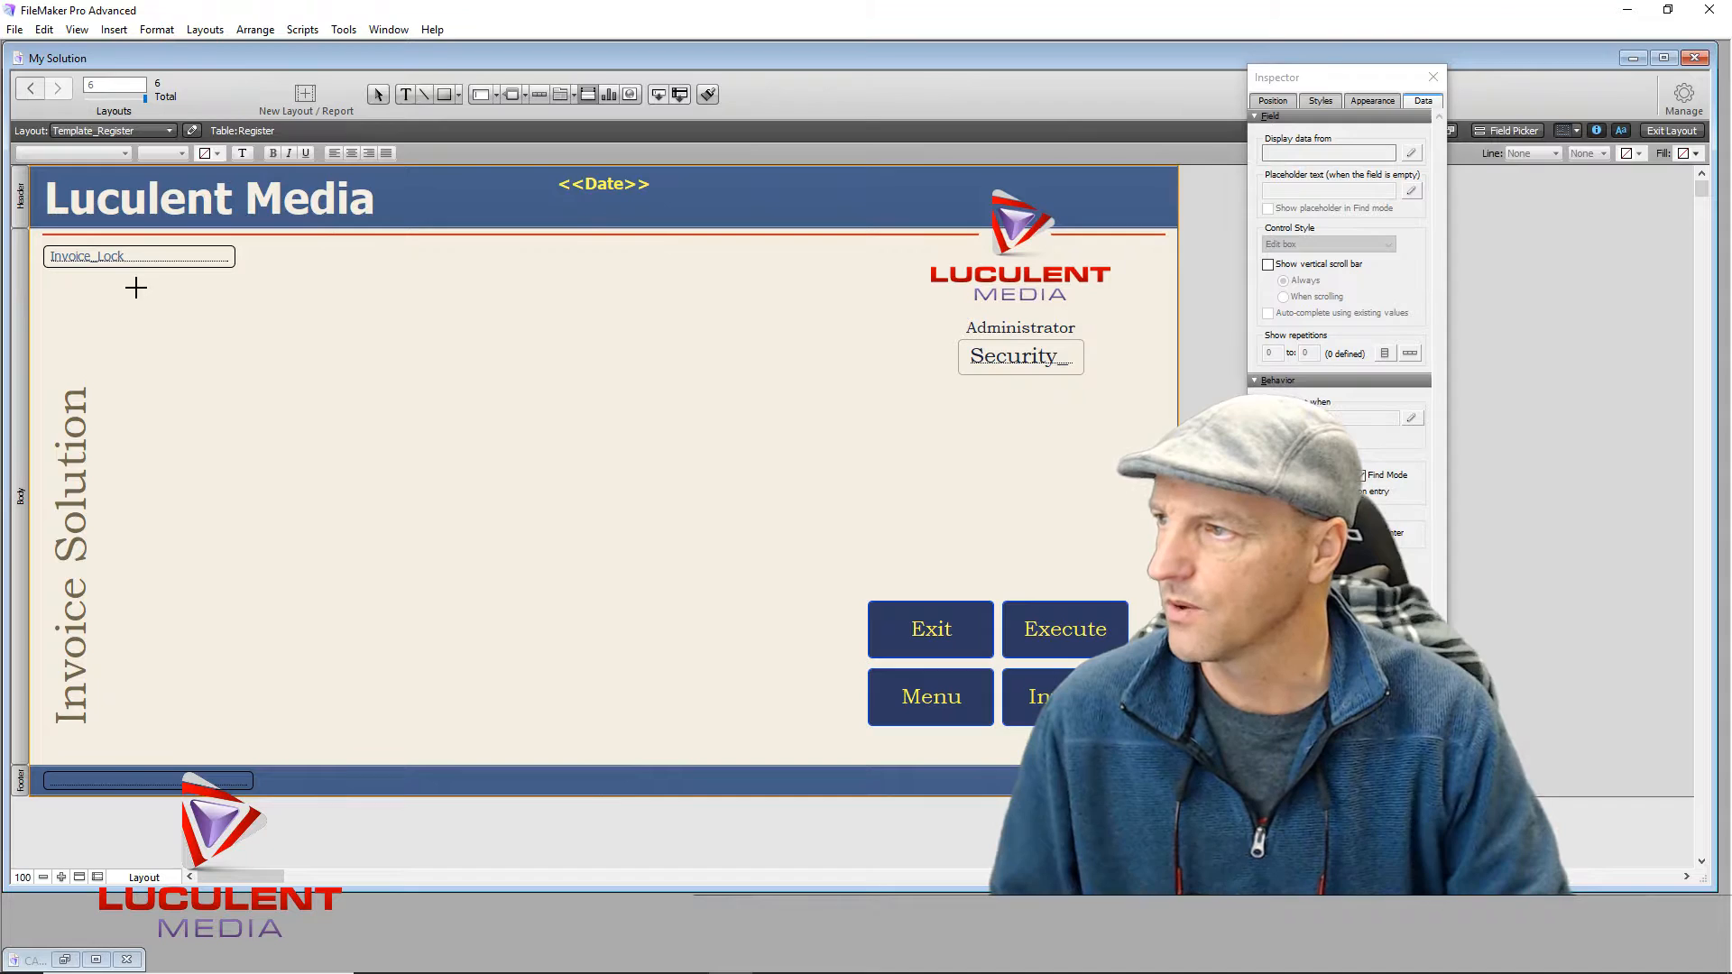
{"action": "left_click_drag", "start_coordinate": [128, 286], "coordinate": [731, 745]}
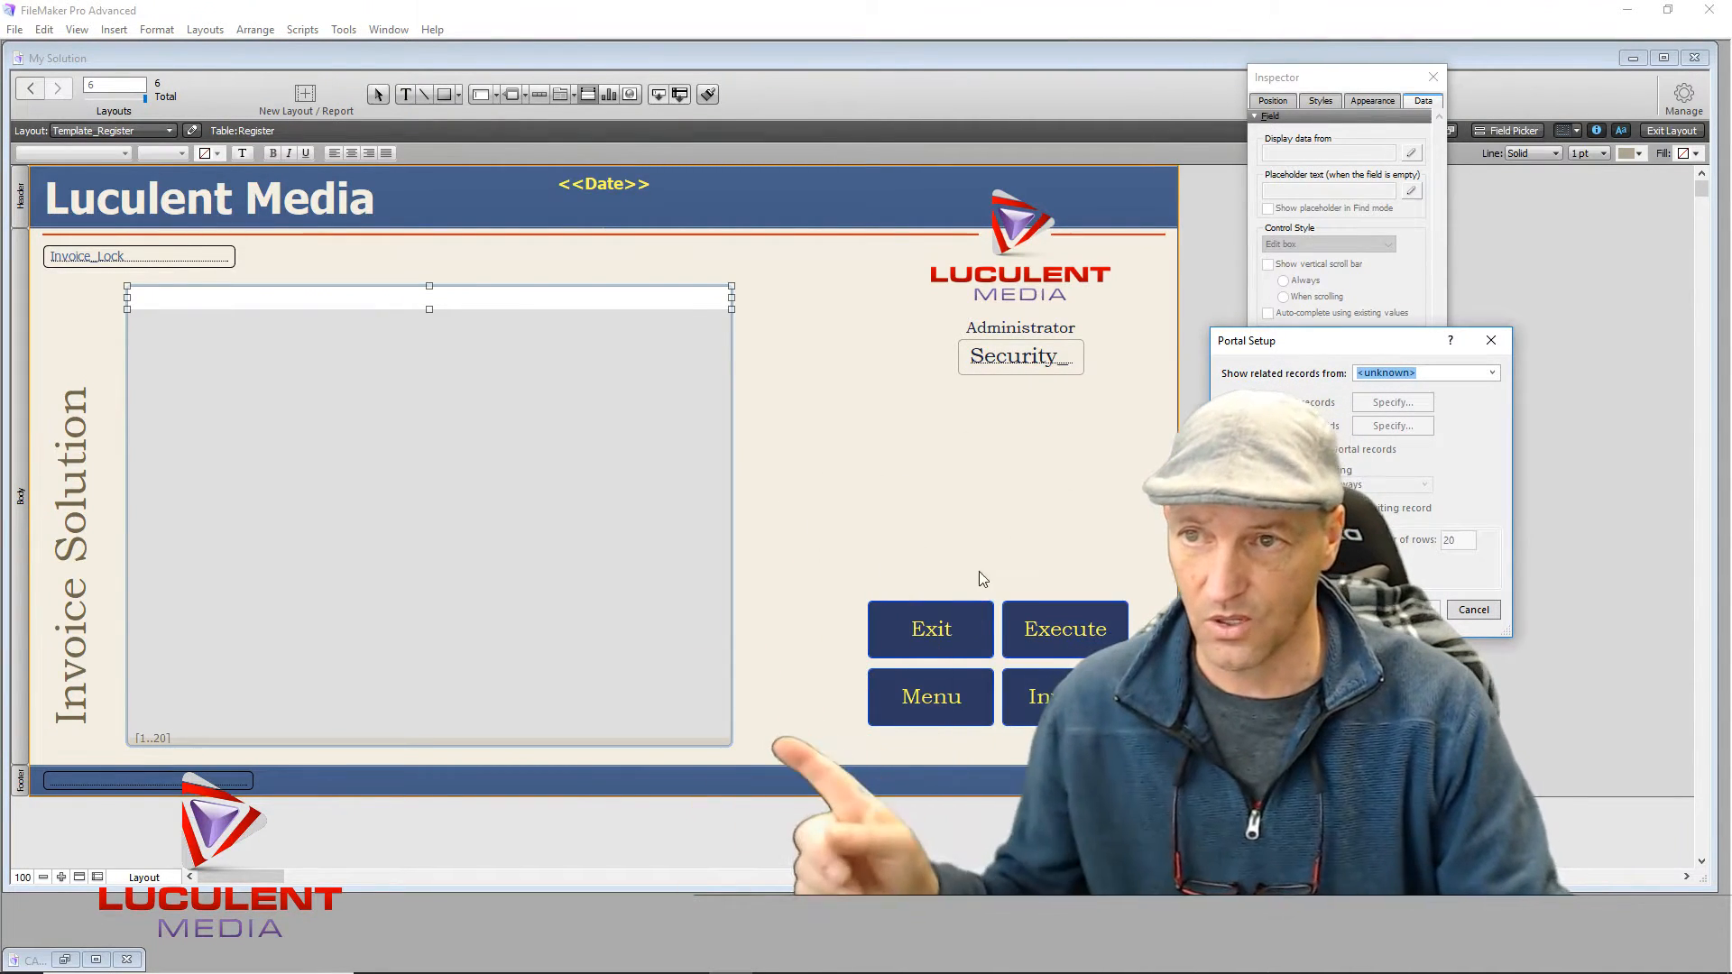
{"action": "left_click", "coordinate": [1492, 374]}
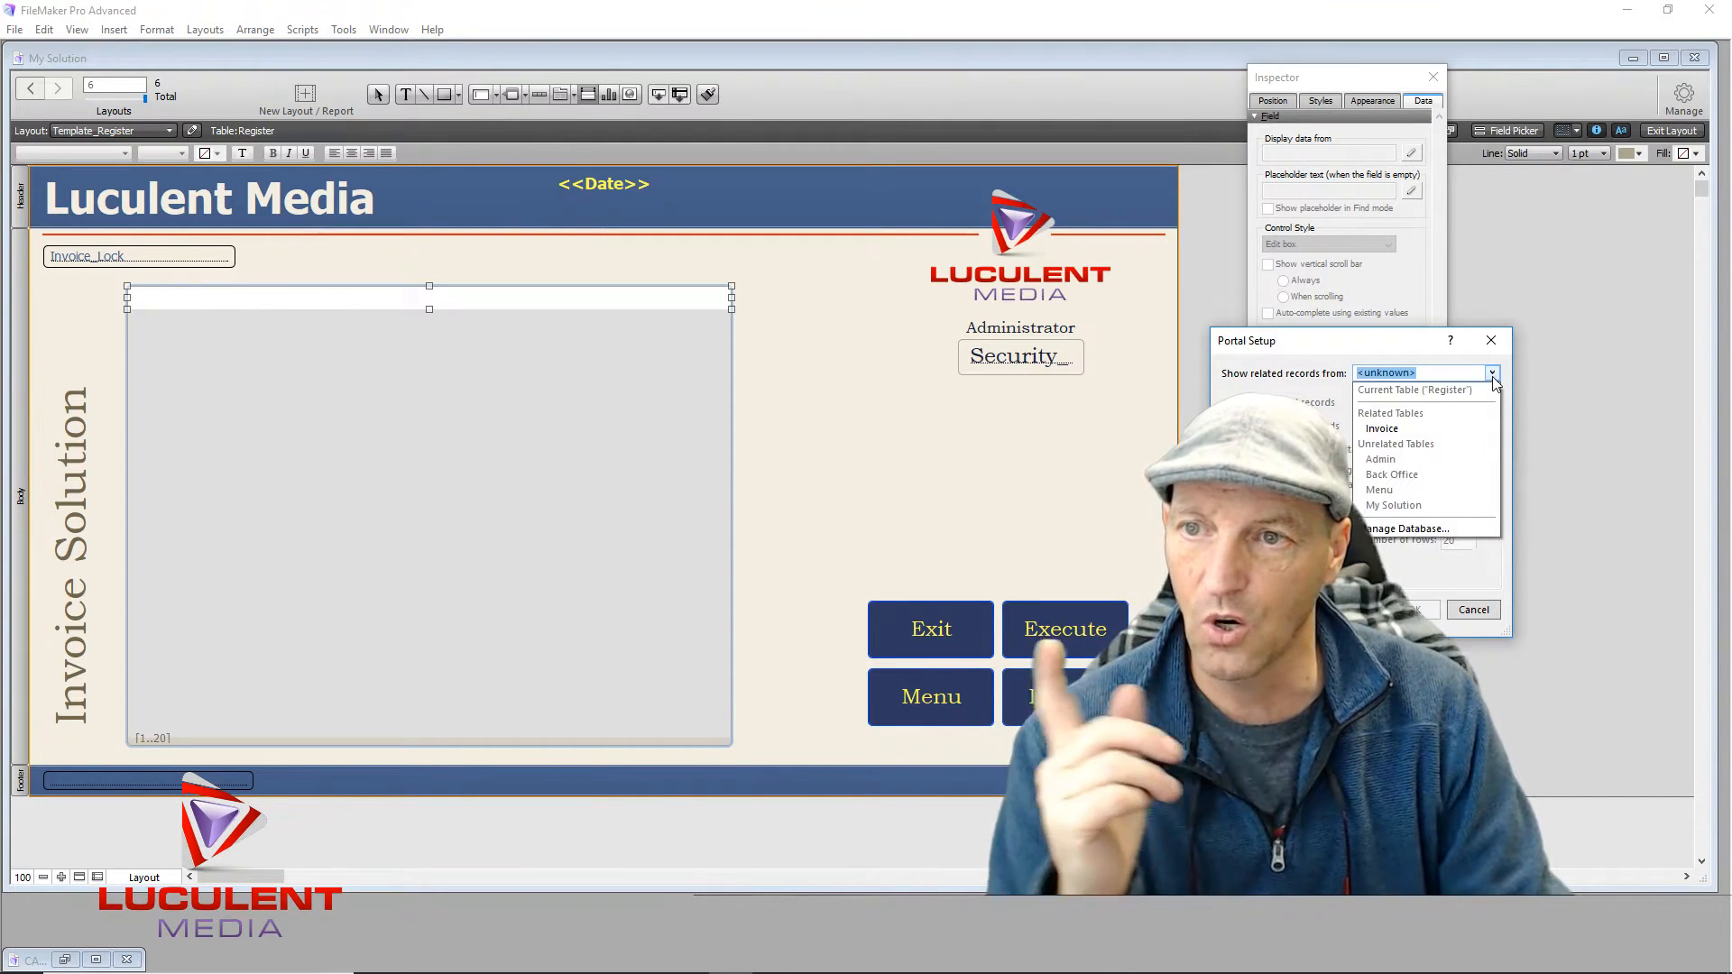
{"action": "left_click", "coordinate": [1385, 429]}
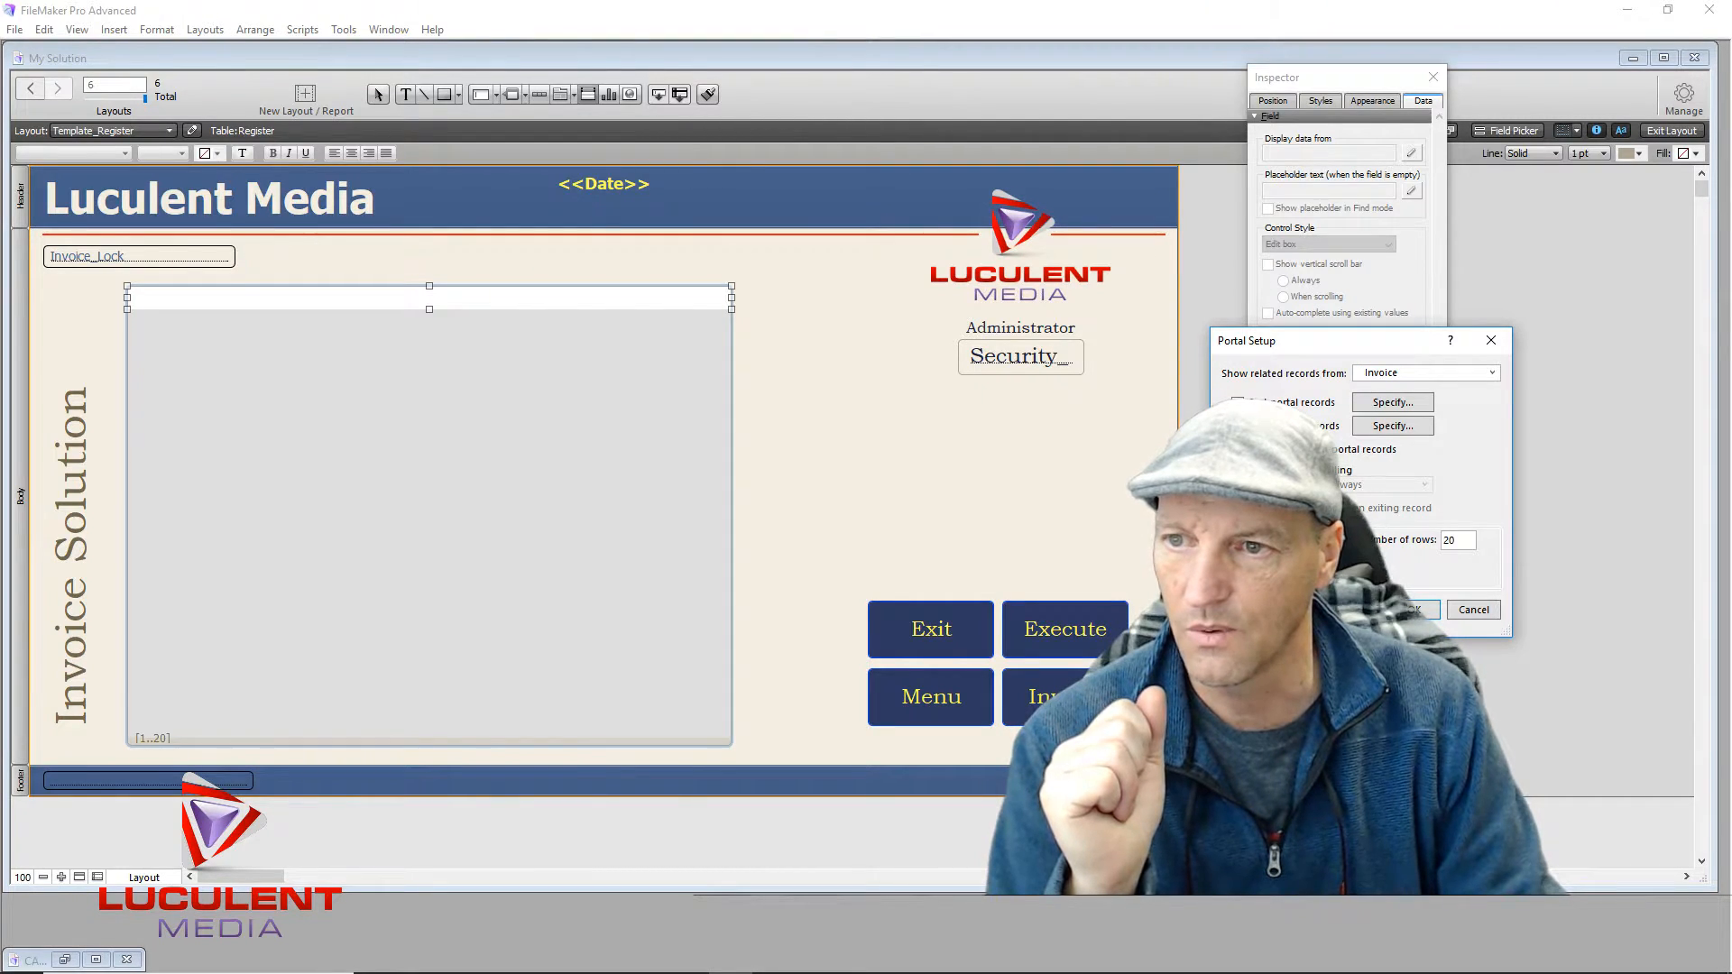
{"action": "left_click", "coordinate": [1238, 470]}
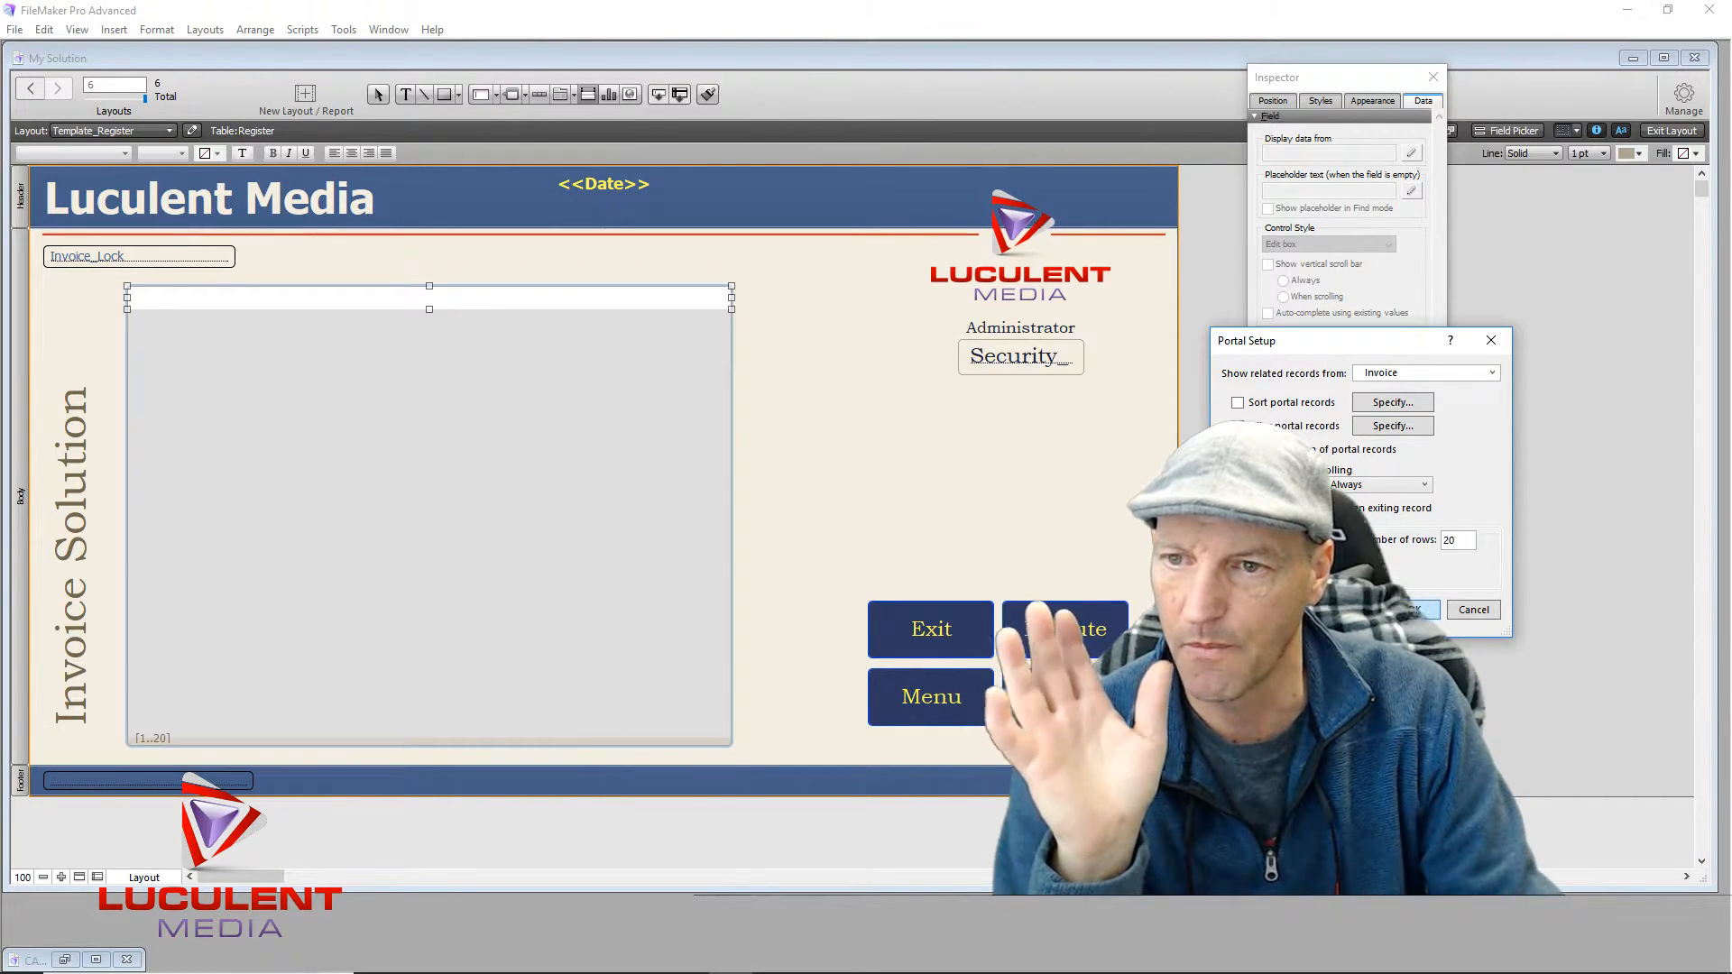
{"action": "left_click", "coordinate": [1415, 610]}
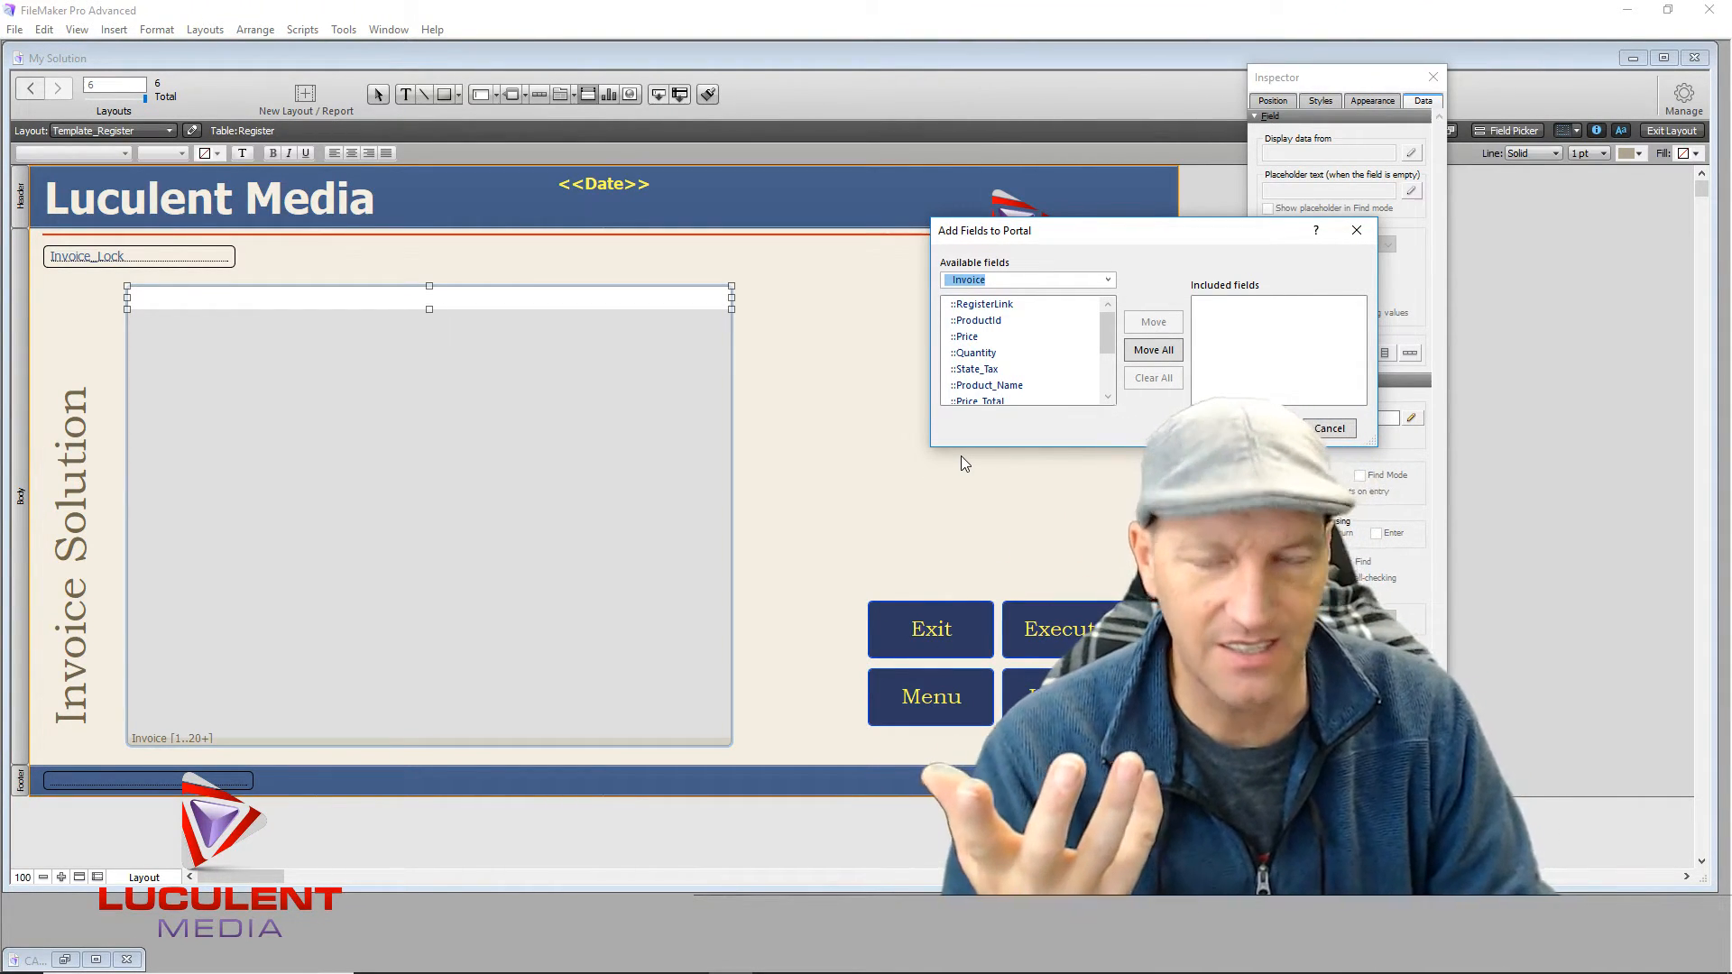
Step: Add the Invoice fields ProductId, Price, Quantity, Product_Name and Price_Total to the portal, in that order
{"action": "left_click", "coordinate": [975, 327]}
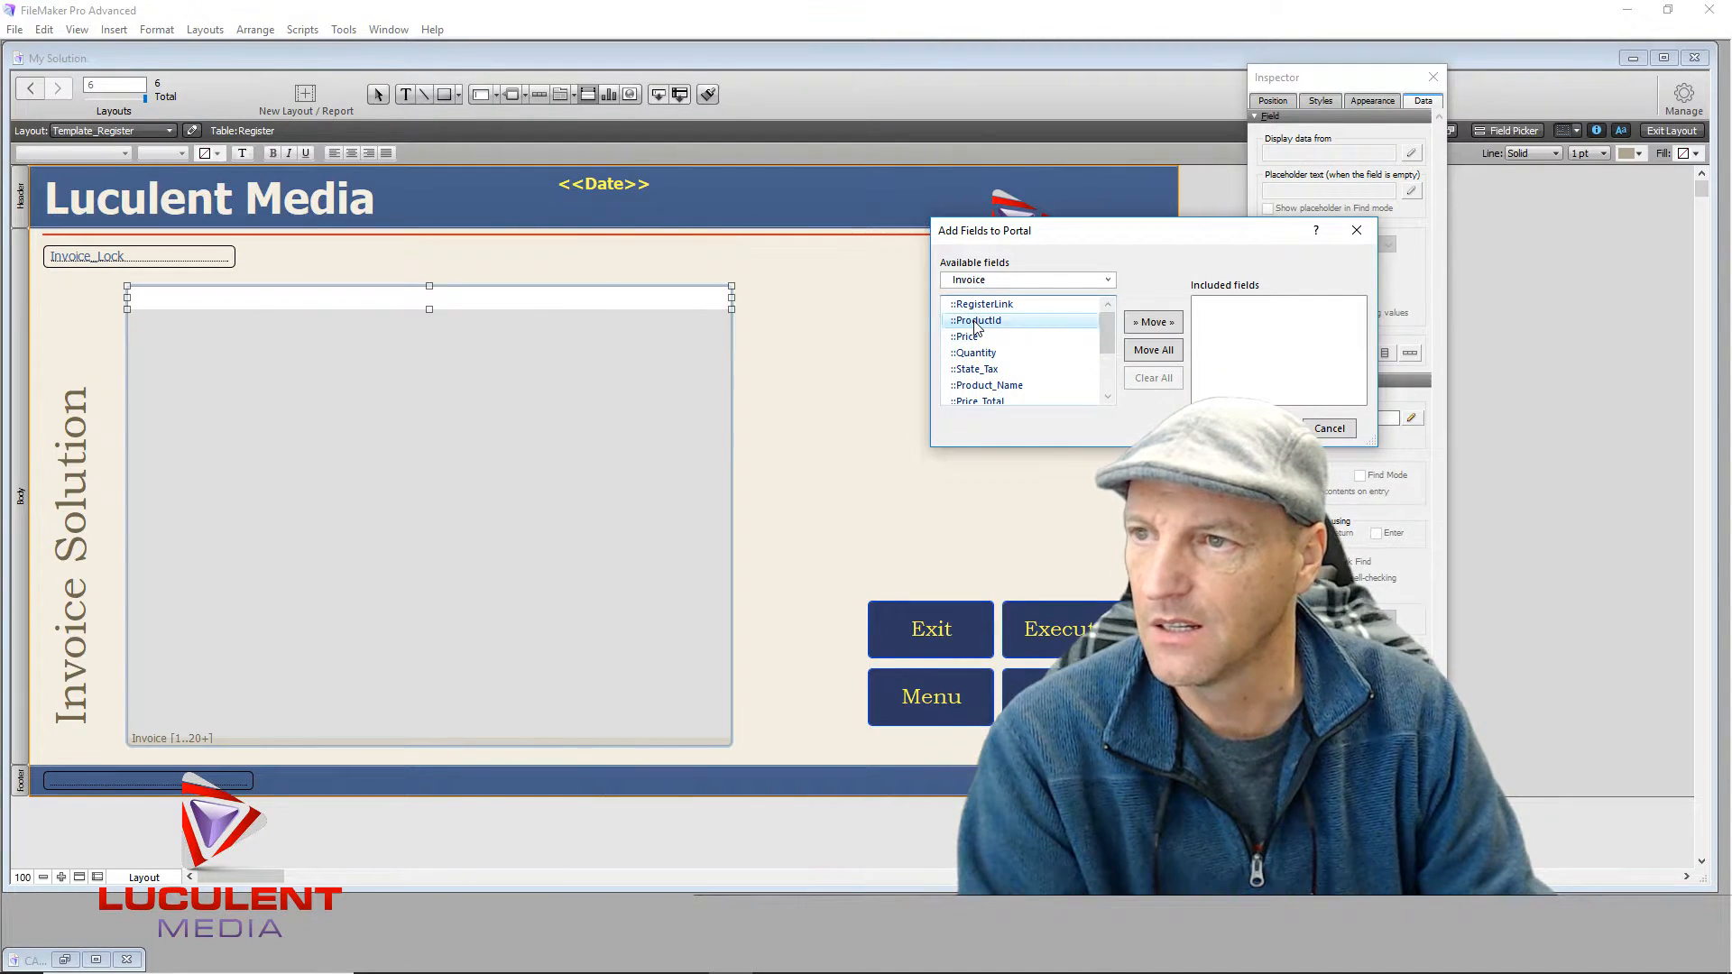
{"action": "double_click", "coordinate": [976, 322]}
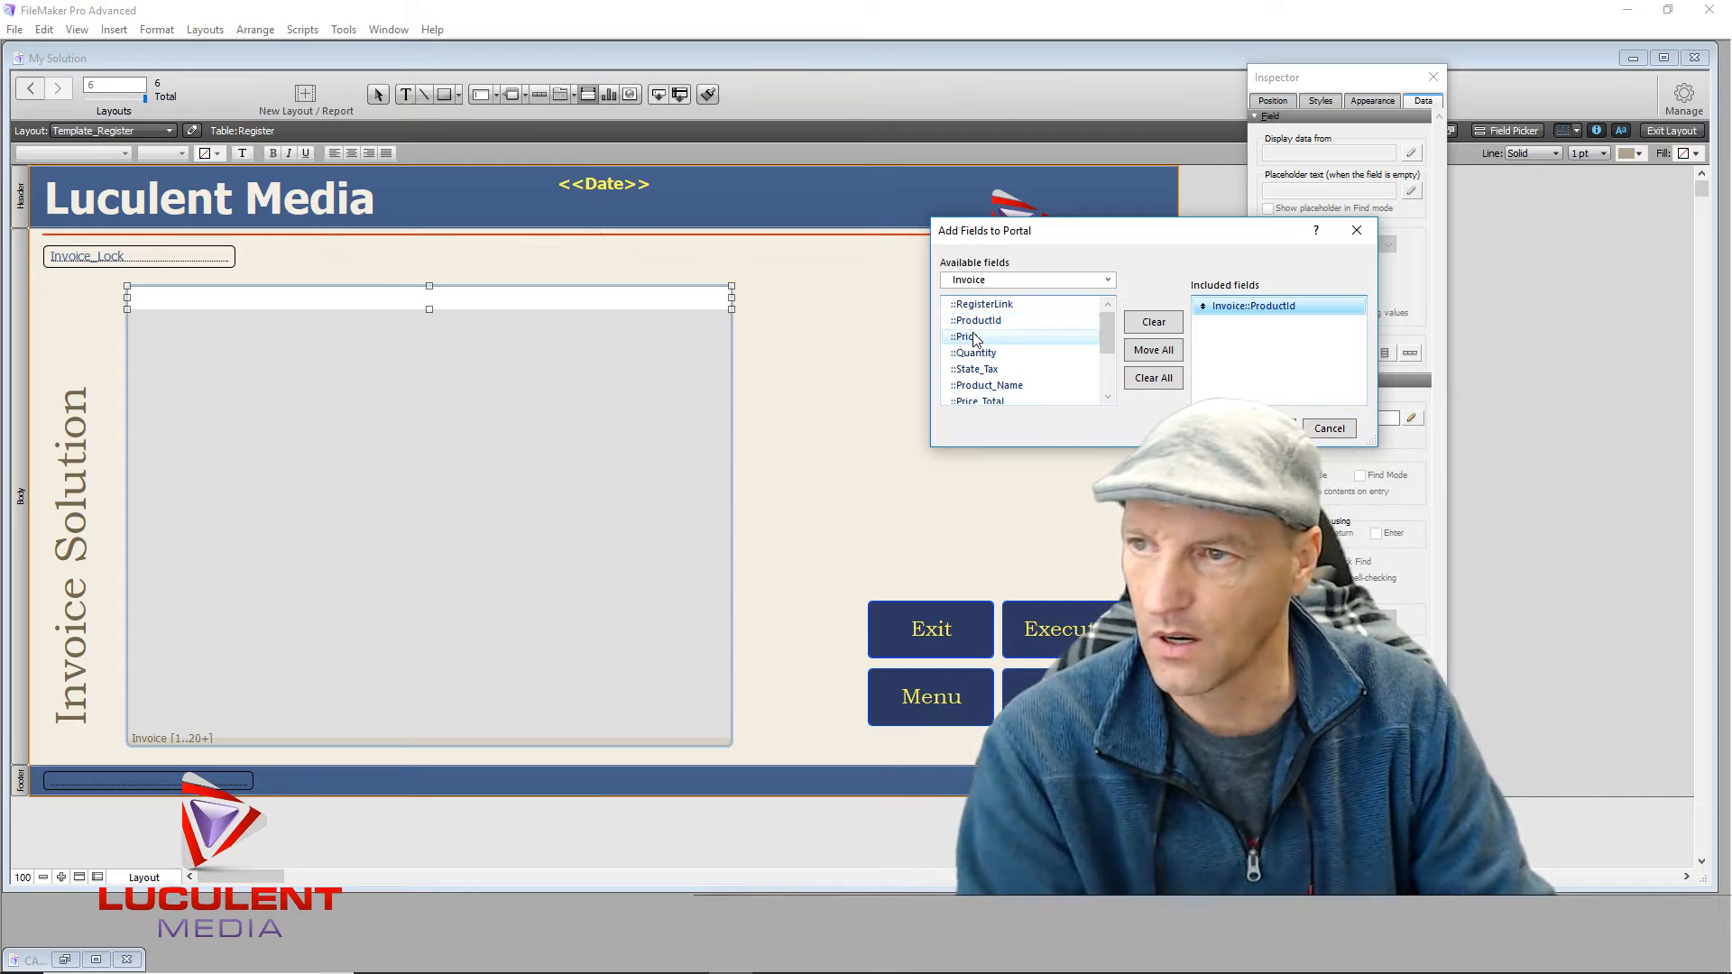
{"action": "double_click", "coordinate": [975, 338]}
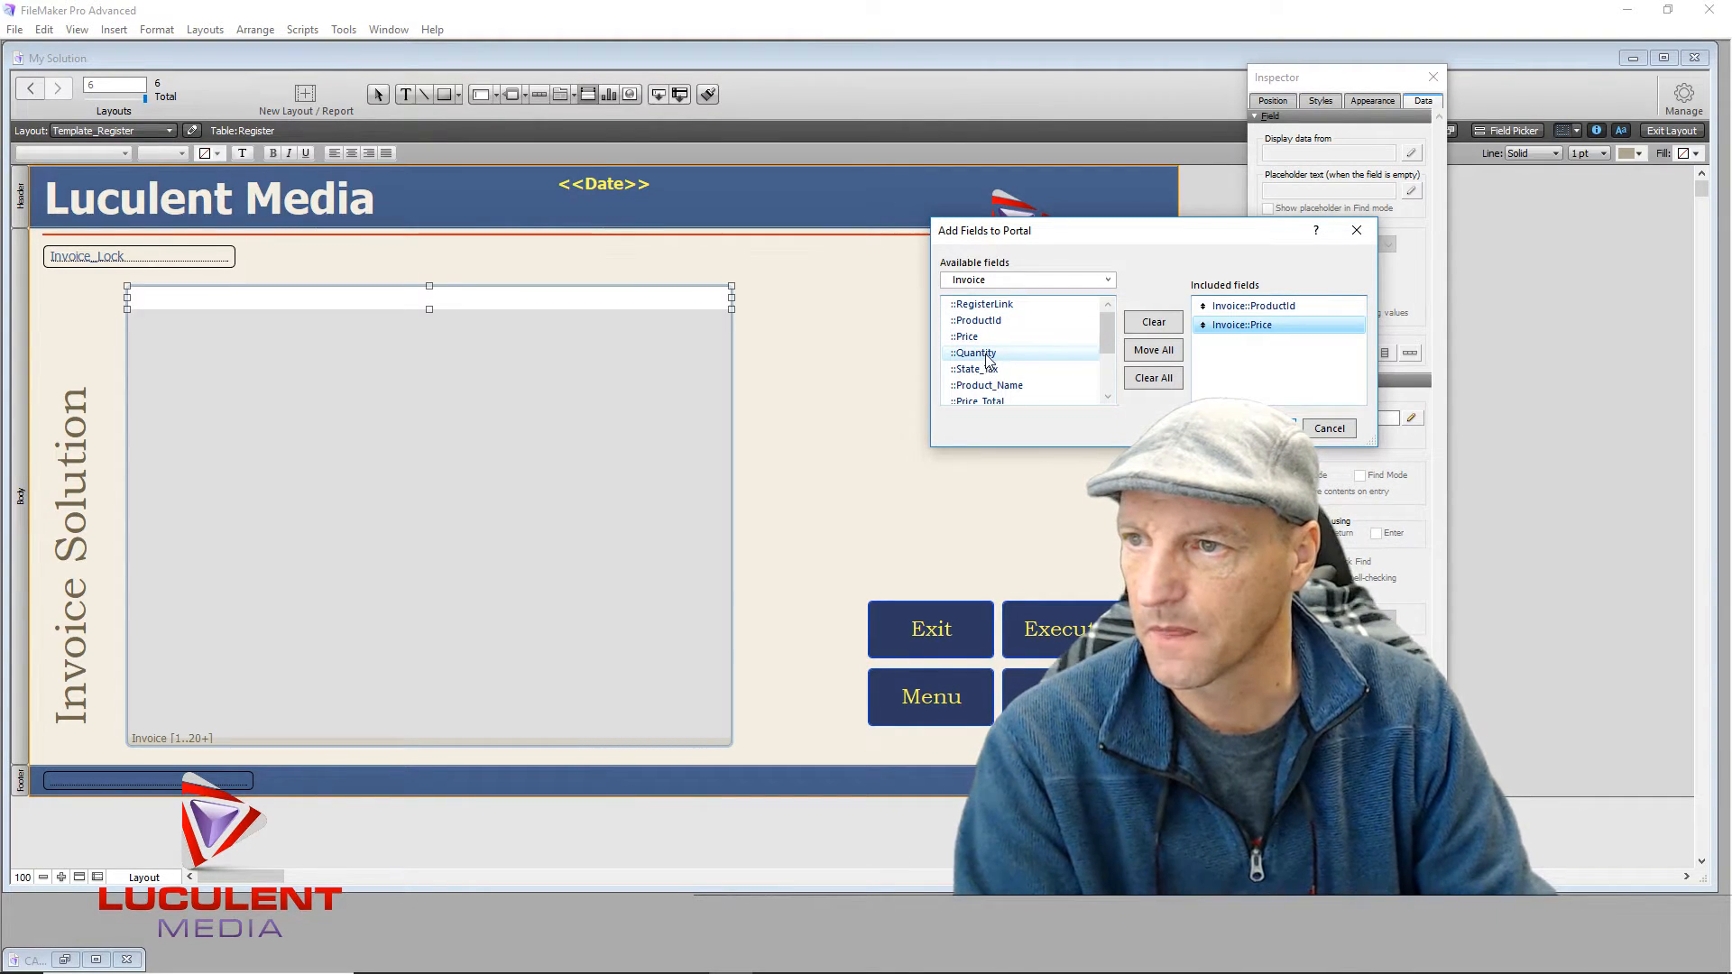
{"action": "double_click", "coordinate": [990, 355]}
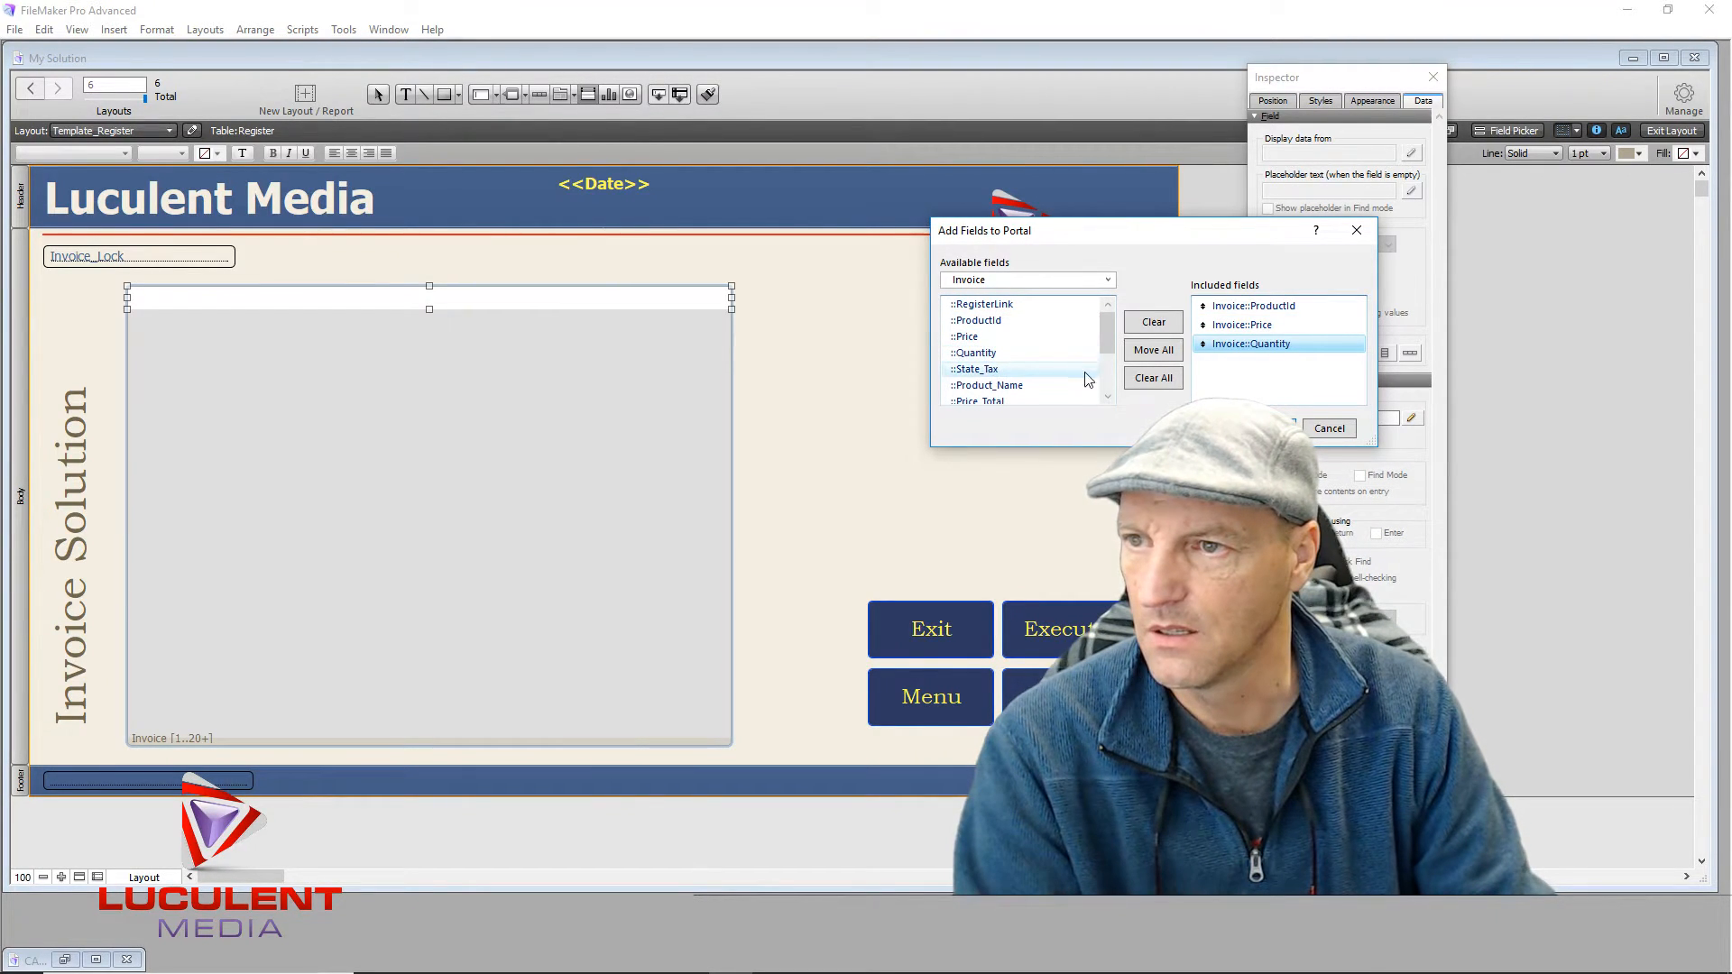
{"action": "left_click", "coordinate": [1107, 344]}
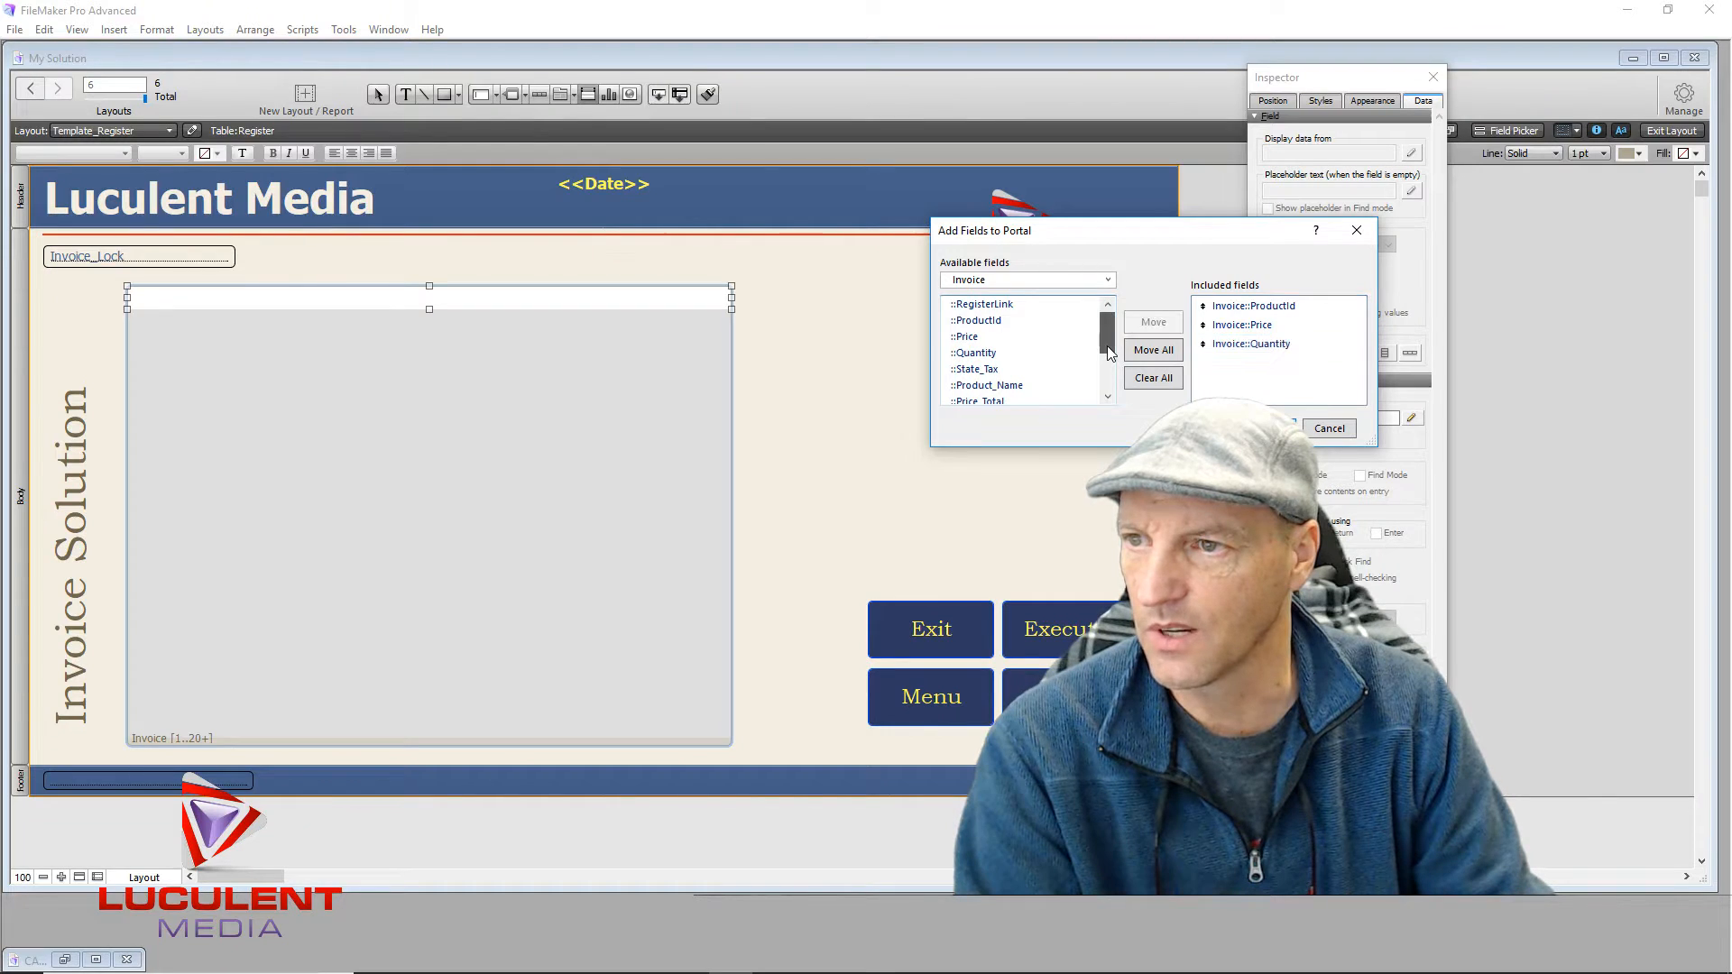
{"action": "left_click_drag", "start_coordinate": [1107, 344], "coordinate": [1108, 376]}
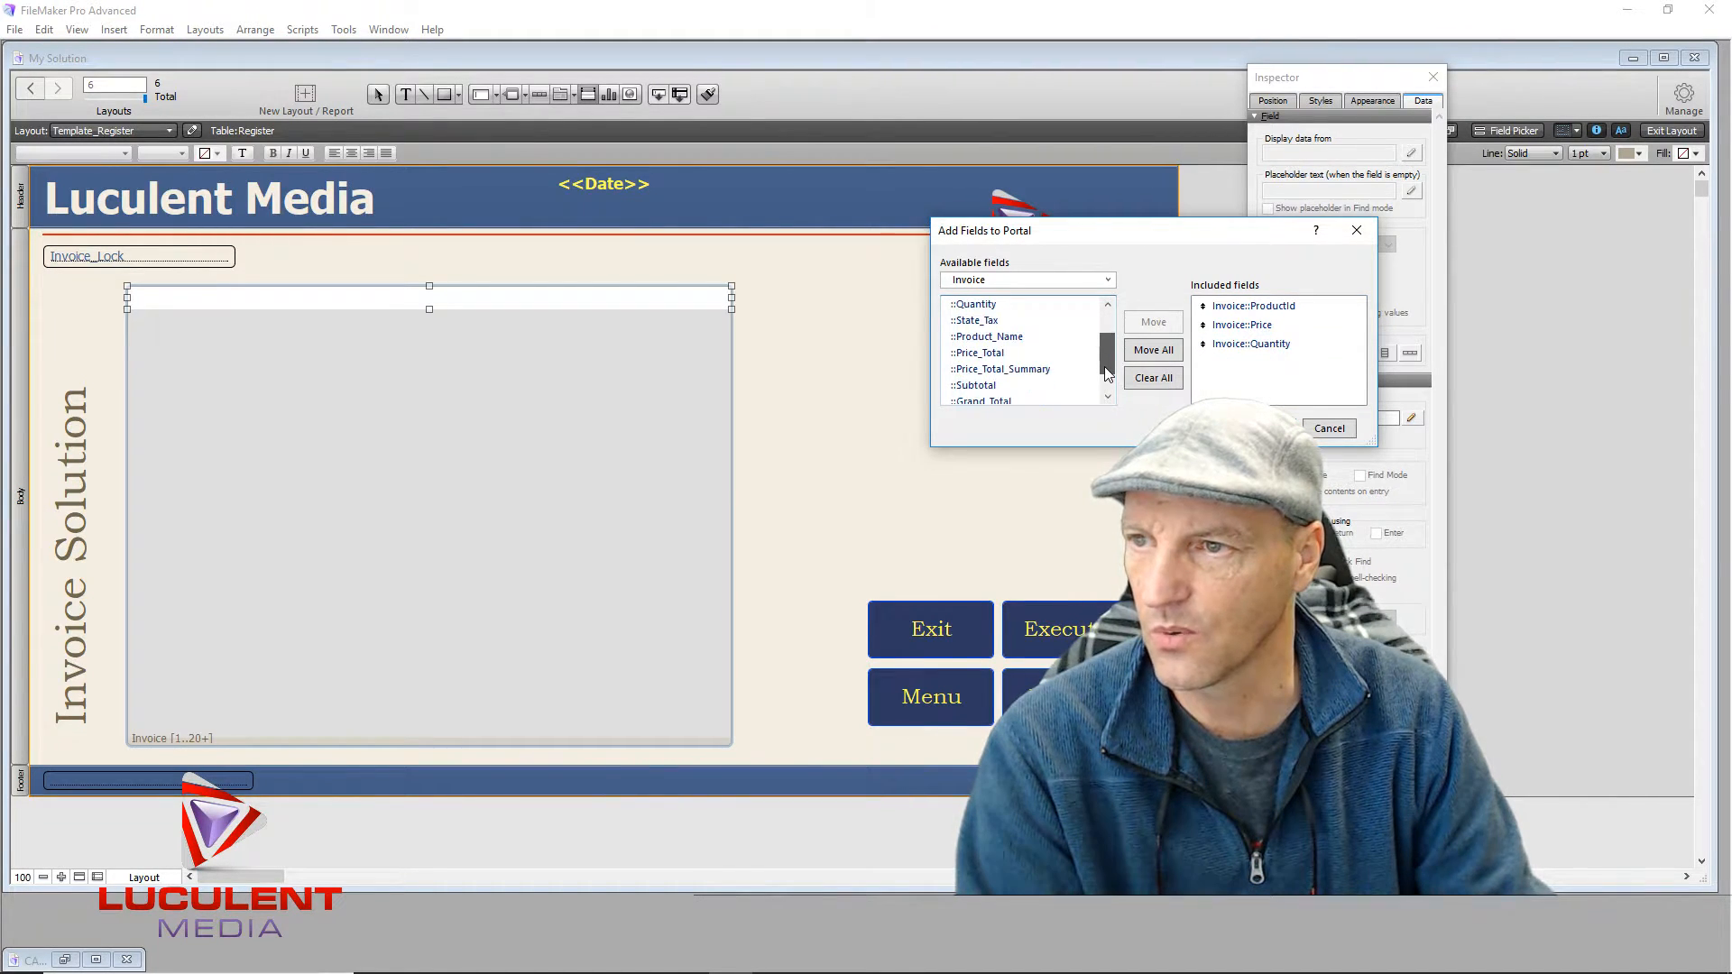
{"action": "double_click", "coordinate": [983, 338]}
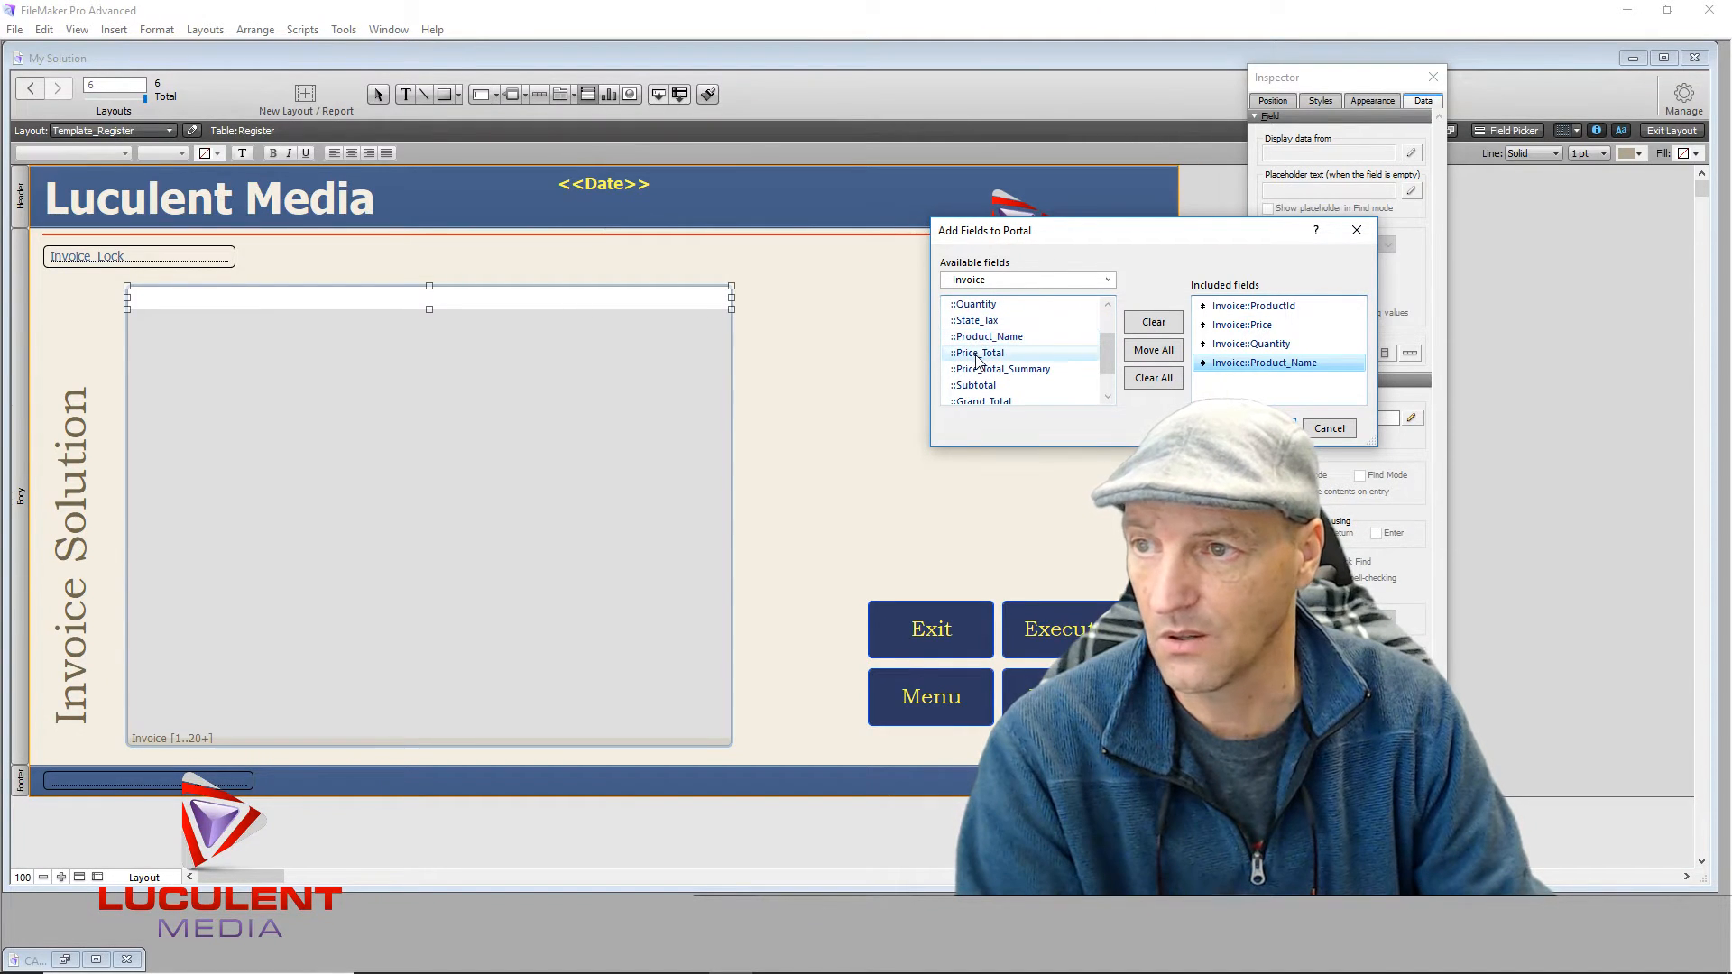
{"action": "double_click", "coordinate": [978, 353]}
{"action": "left_click_drag", "start_coordinate": [1108, 359], "coordinate": [1115, 392]}
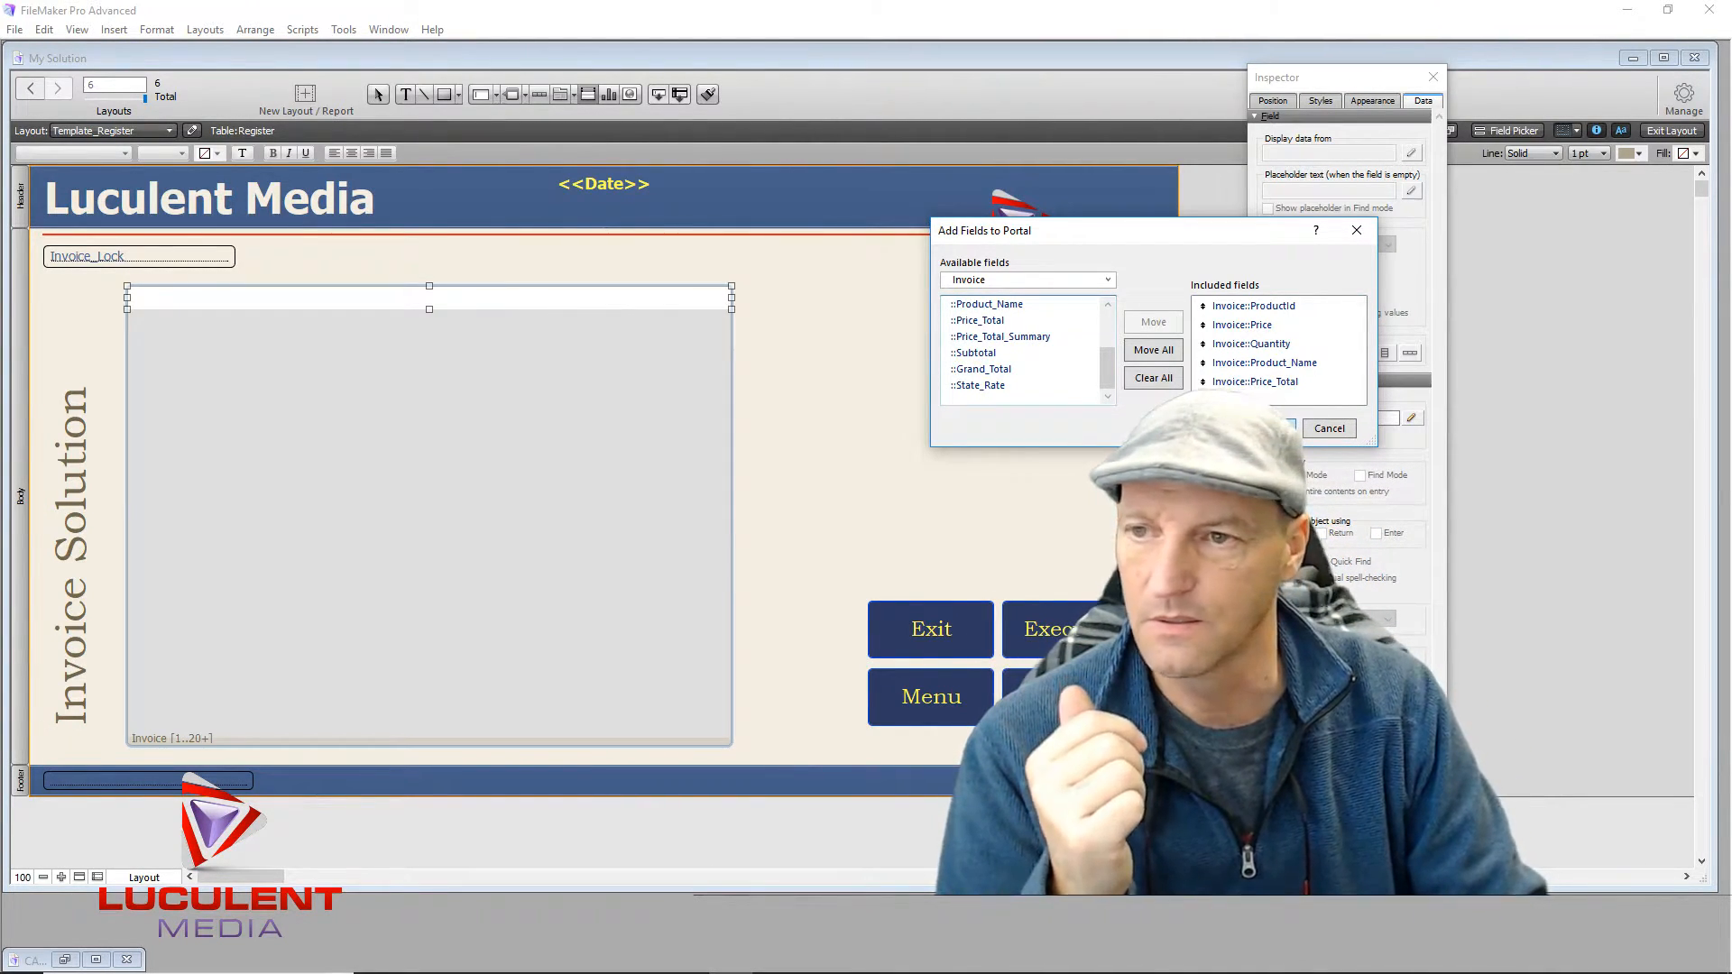
{"action": "left_click", "coordinate": [1269, 429]}
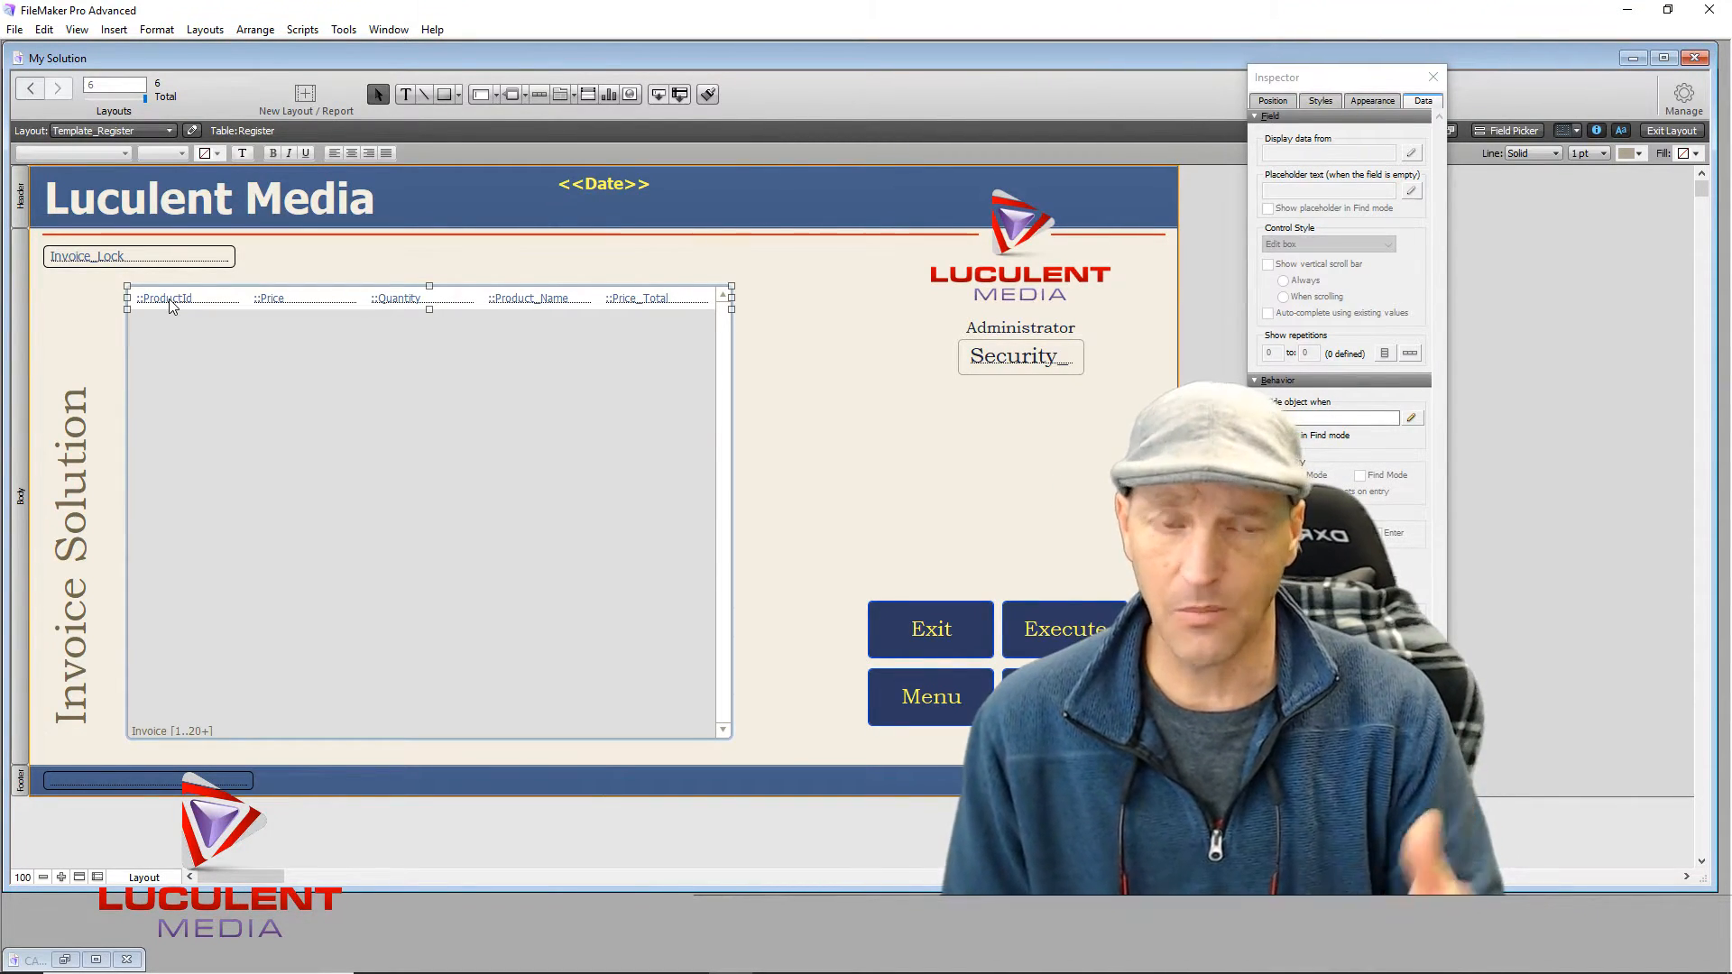
Step: Narrow the ProductId field and reorder the portal row, with Product_Name beside ProductId and Price between Quantity and Price_Total
{"action": "left_click", "coordinate": [172, 305]}
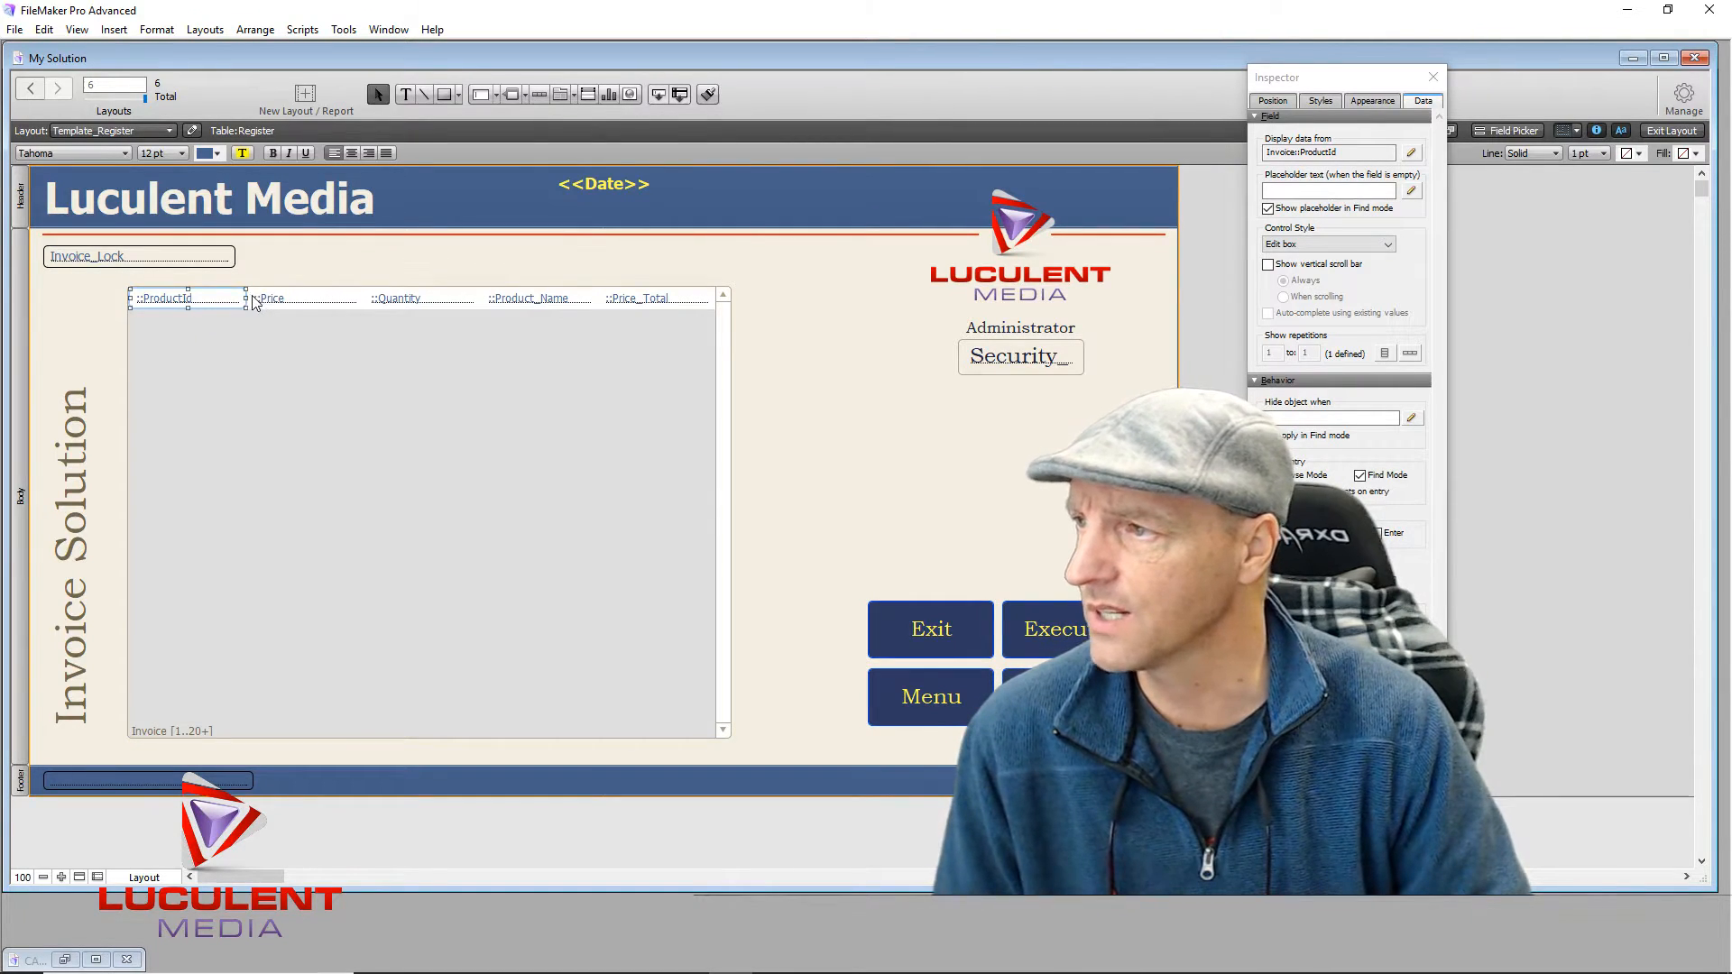
{"action": "left_click_drag", "start_coordinate": [243, 300], "coordinate": [195, 304]}
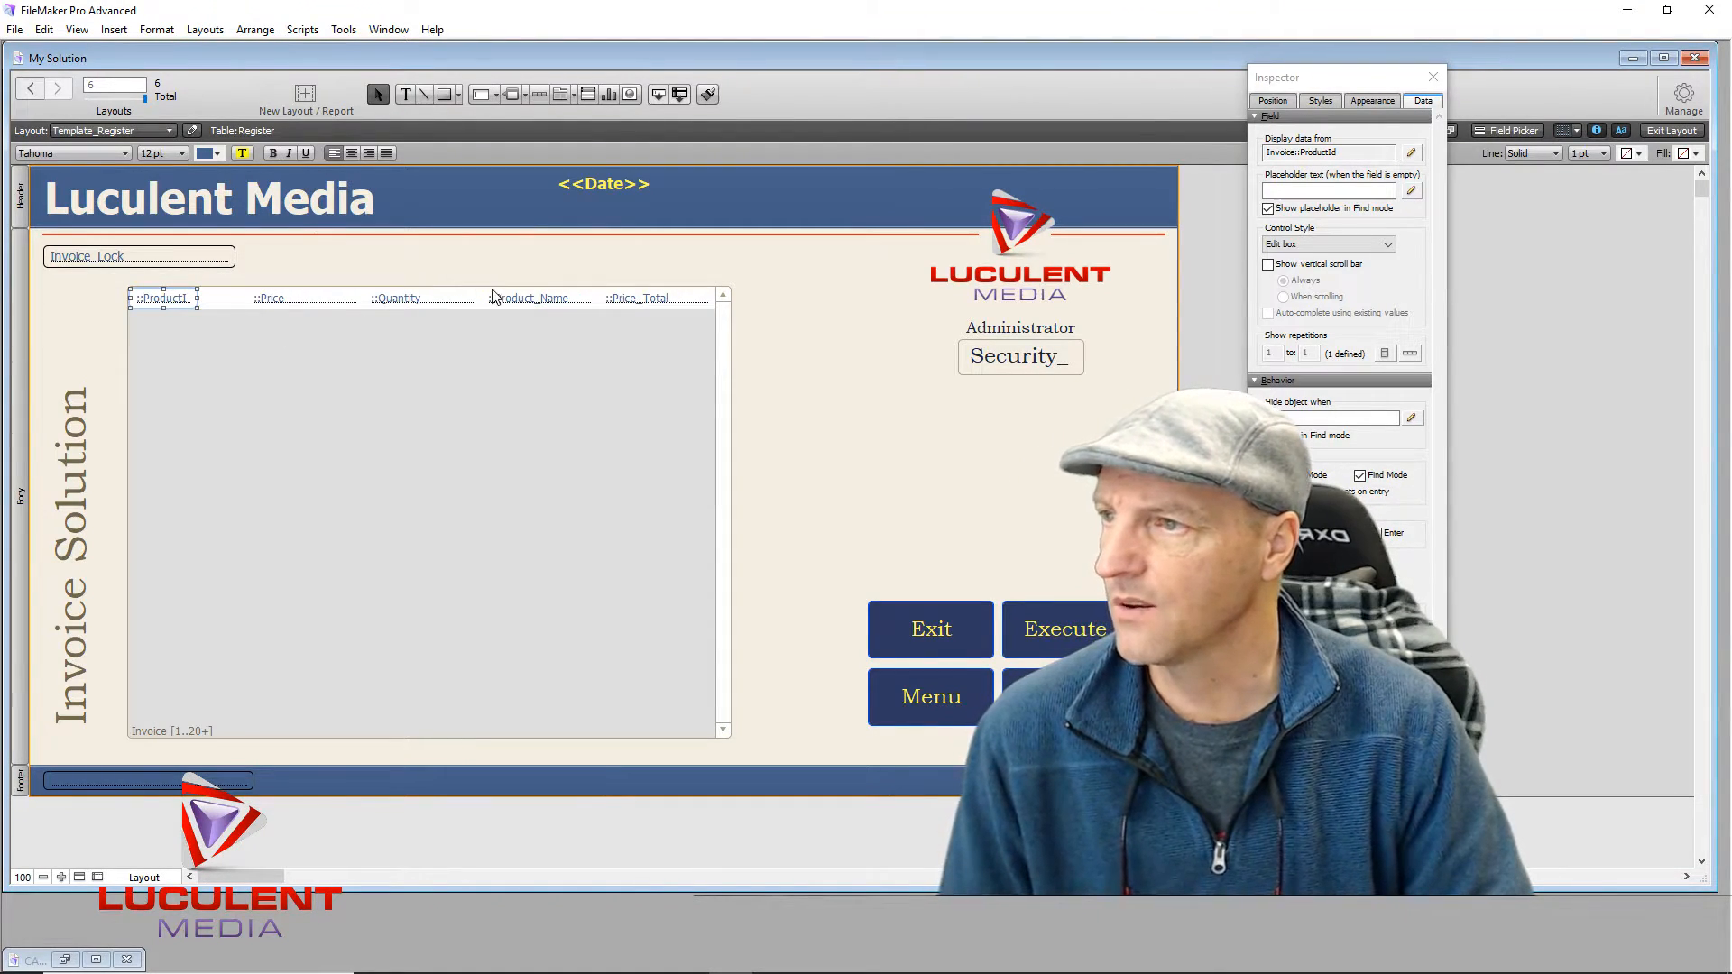
{"action": "left_click", "coordinate": [537, 301]}
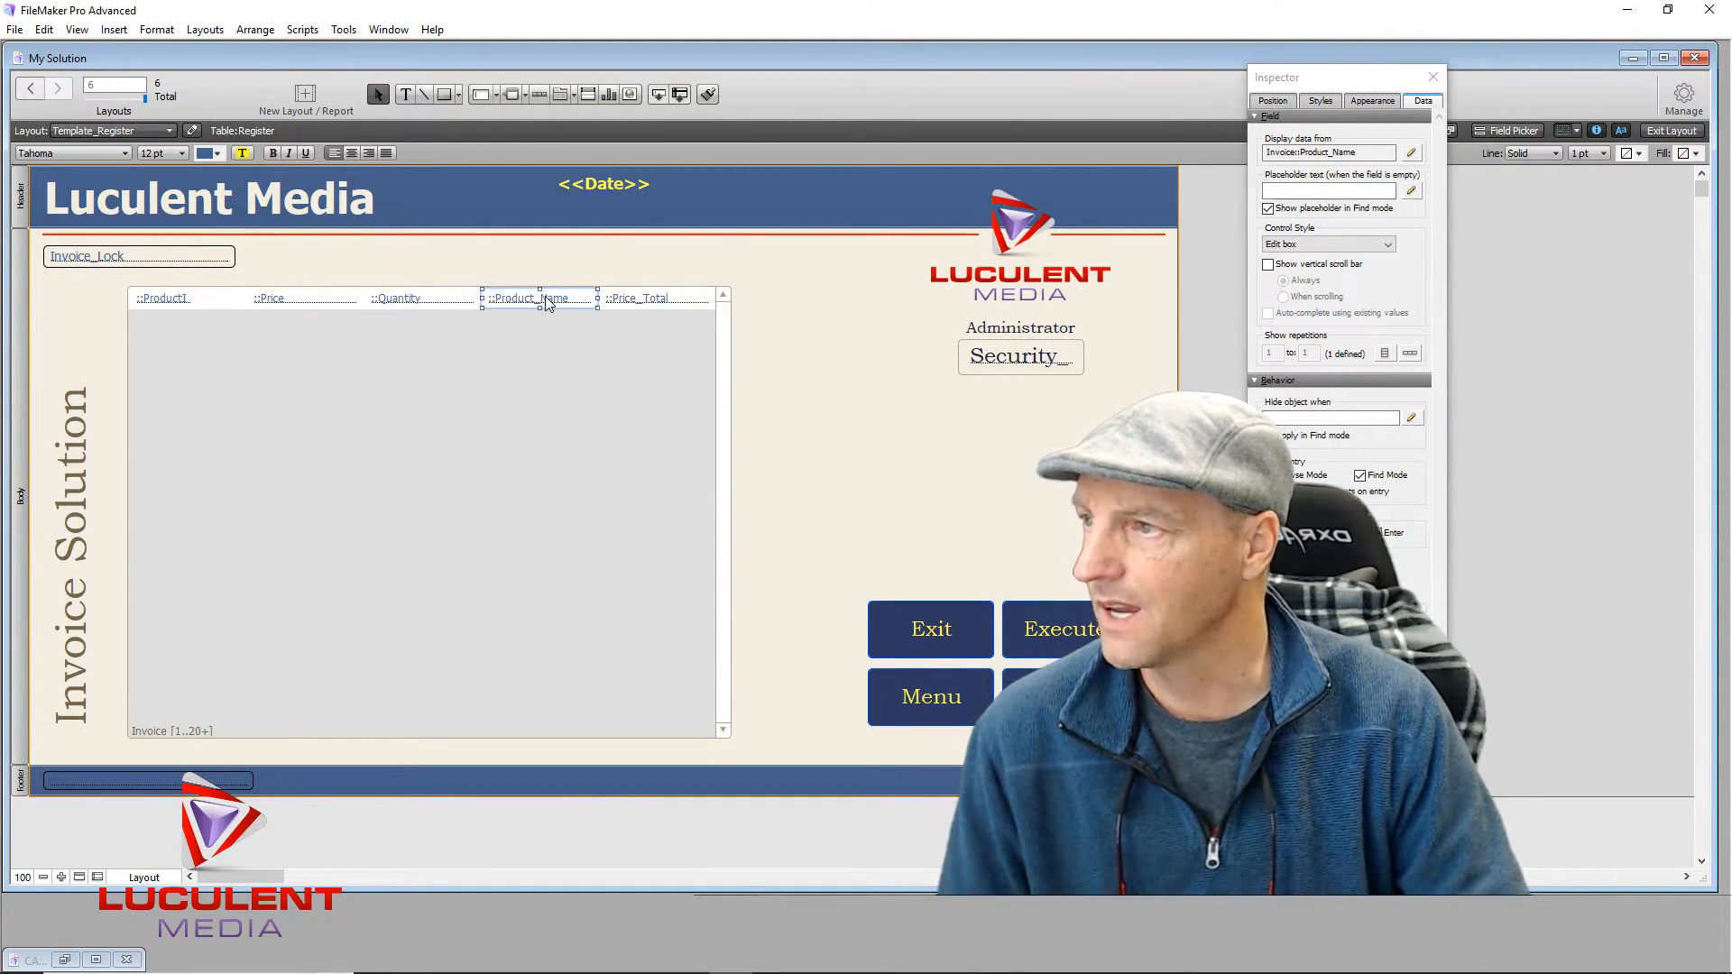
{"action": "mouse_move", "coordinate": [547, 302]}
{"action": "left_mouse_down"}
{"action": "mouse_move", "coordinate": [202, 294]}
{"action": "mouse_move", "coordinate": [527, 304]}
{"action": "left_mouse_up"}
{"action": "left_click", "coordinate": [284, 298]}
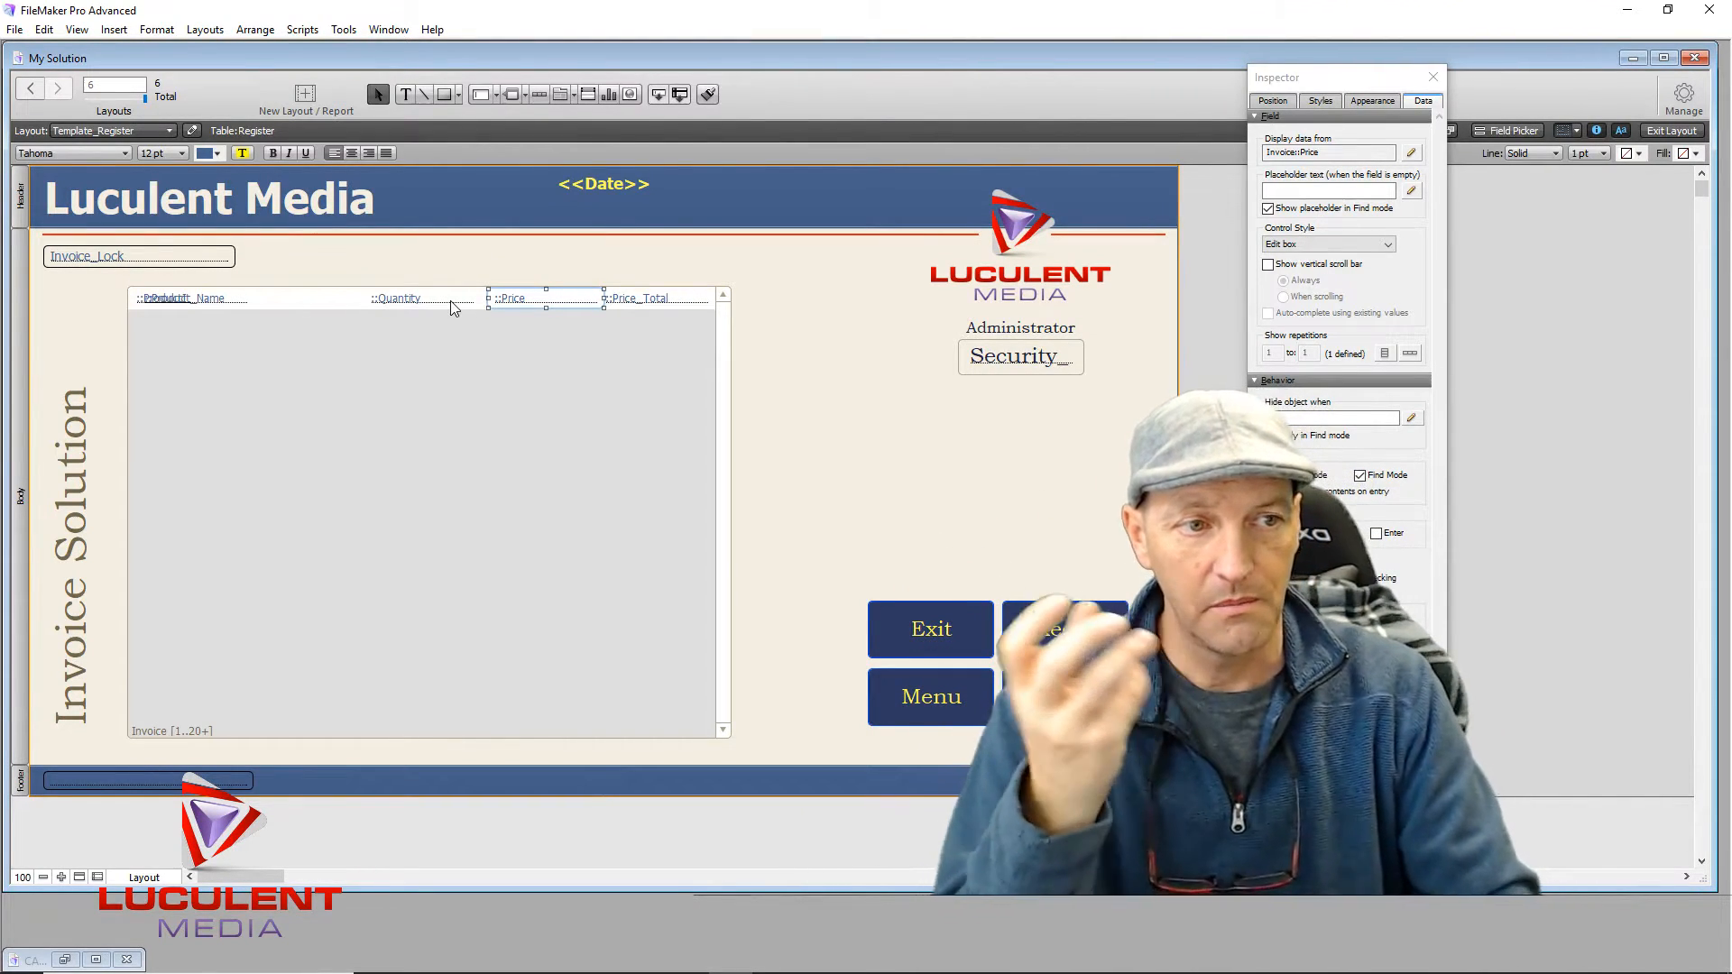
{"action": "left_click", "coordinate": [202, 303]}
{"action": "left_click_drag", "start_coordinate": [202, 303], "coordinate": [243, 305]}
Step: Hide the ProductId field's contents by setting its fill and line to None and its text color to transparent
{"action": "left_click", "coordinate": [150, 304]}
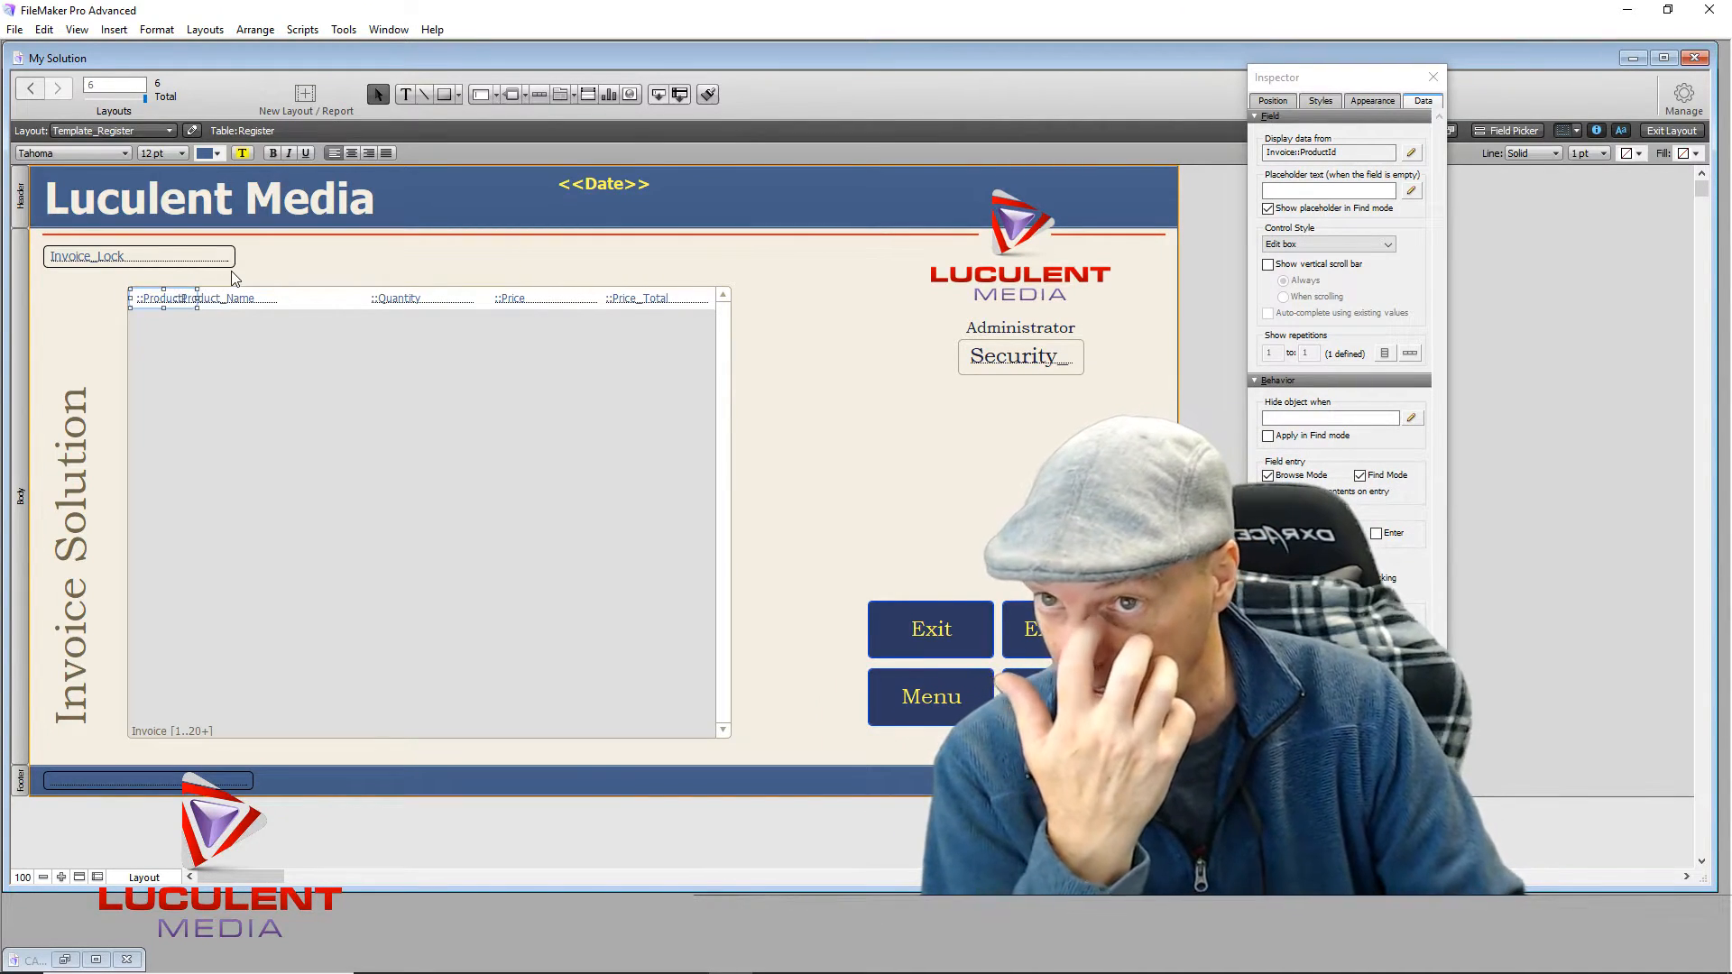
{"action": "left_click", "coordinate": [1375, 102]}
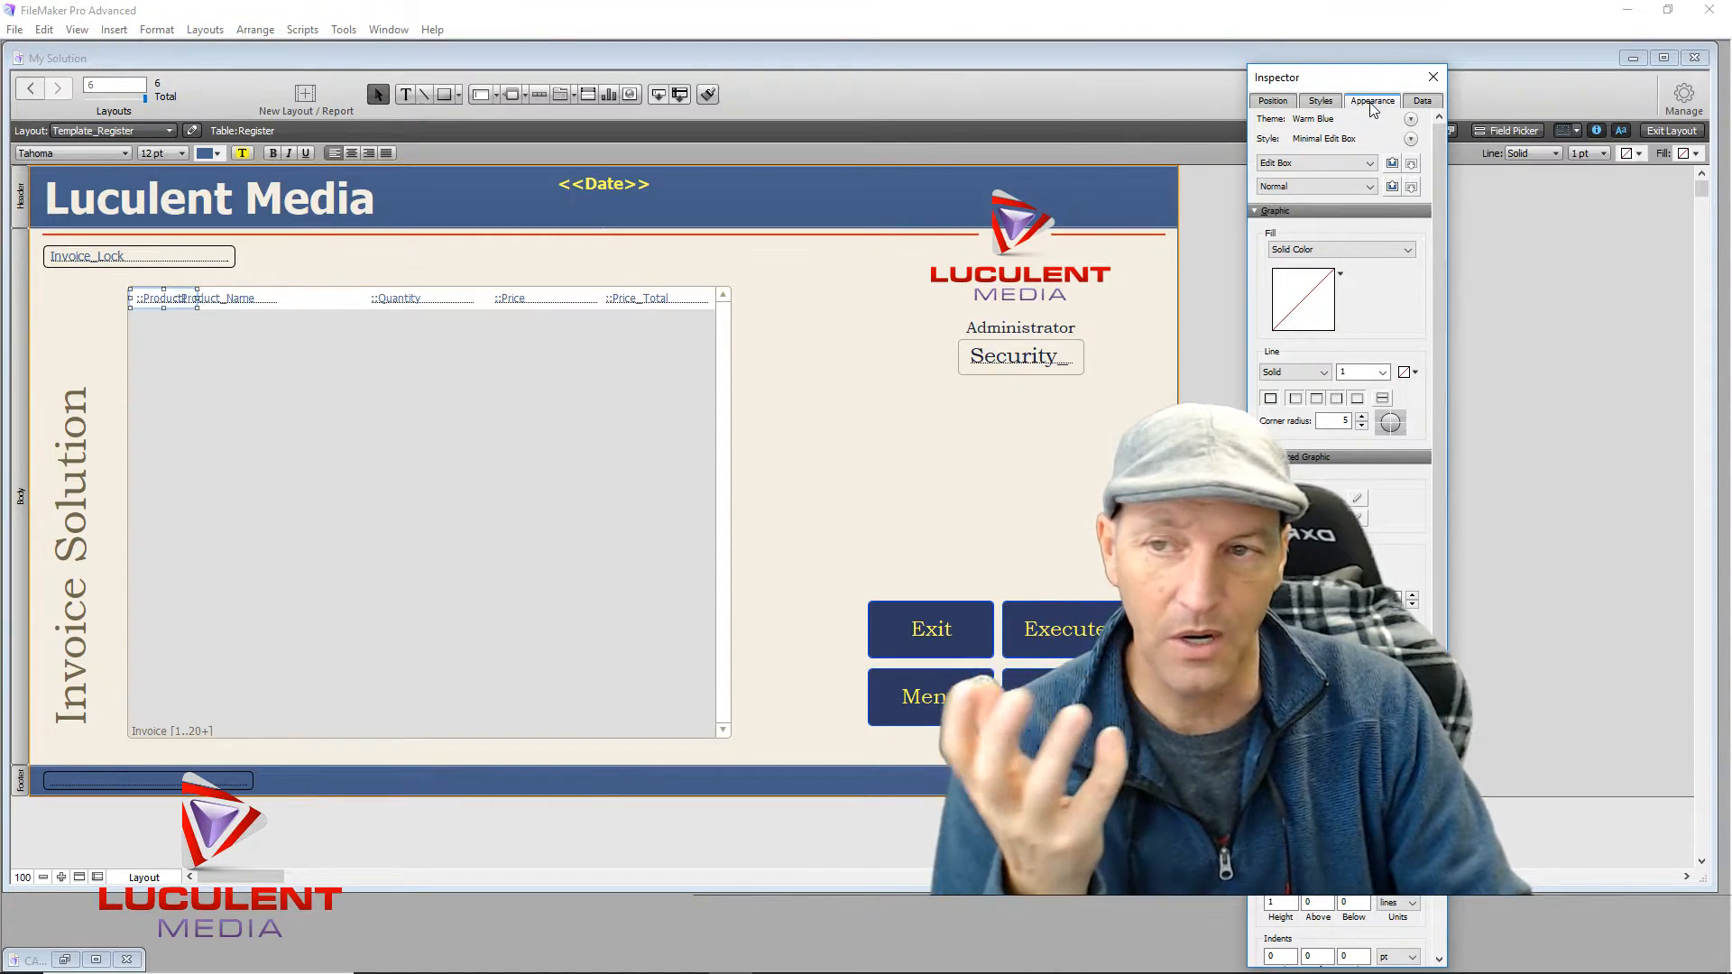
{"action": "left_click", "coordinate": [1319, 250]}
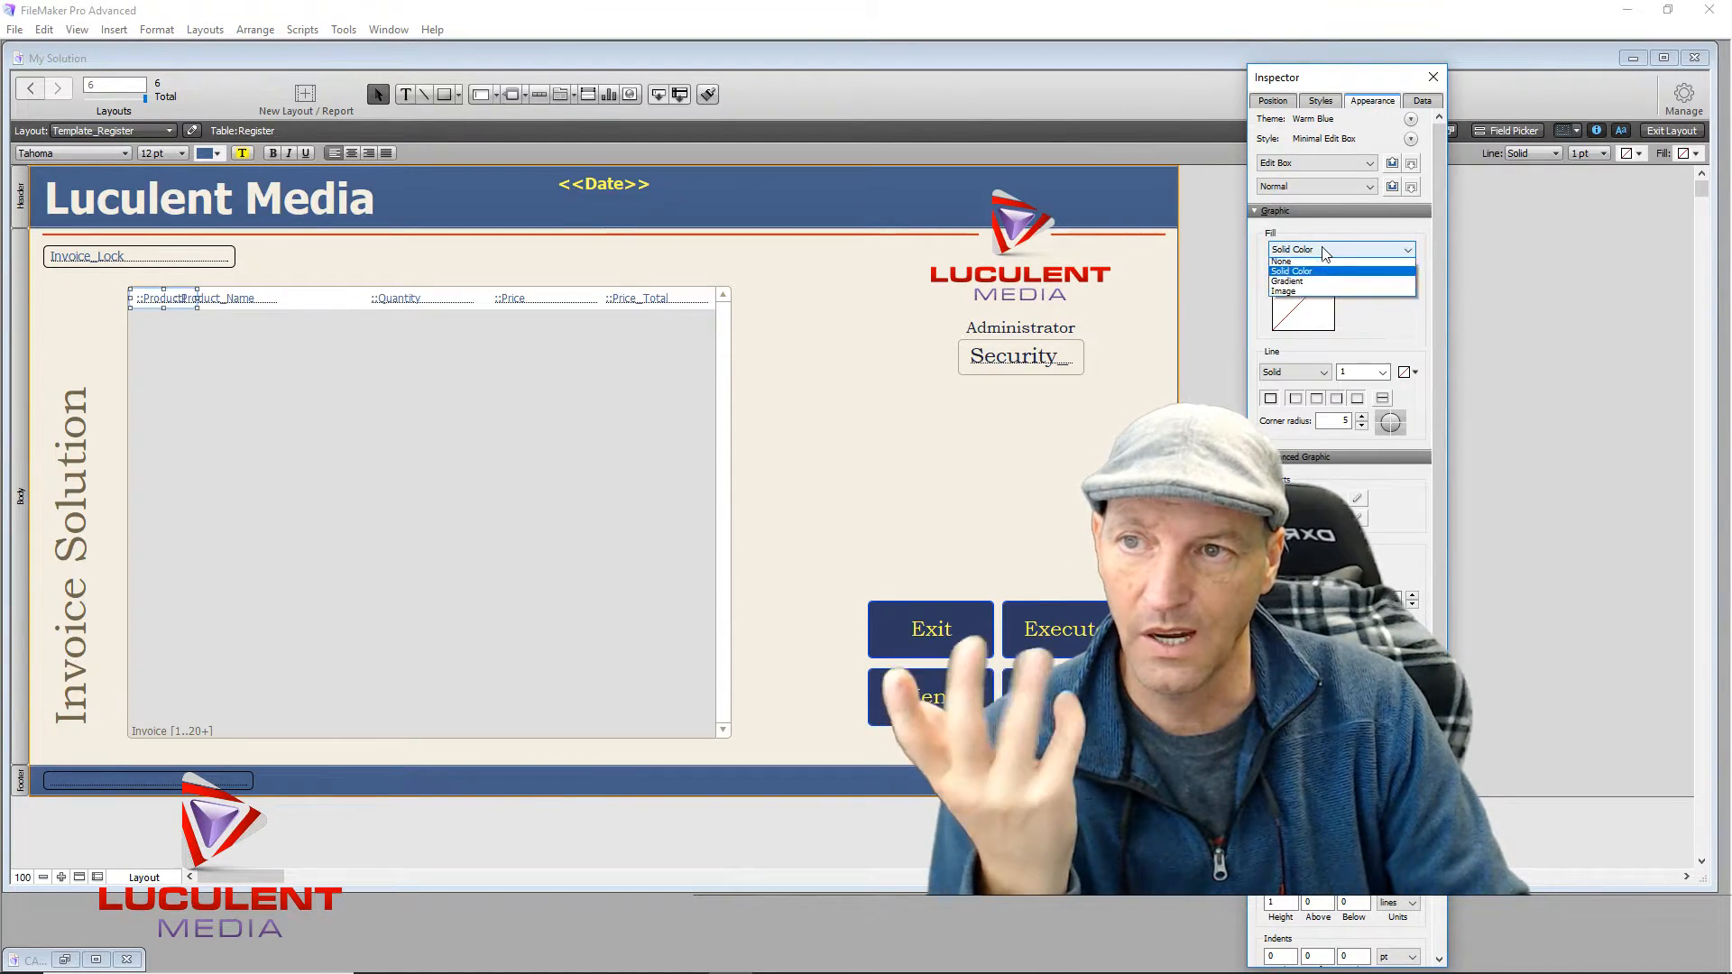
{"action": "left_click", "coordinate": [1297, 264]}
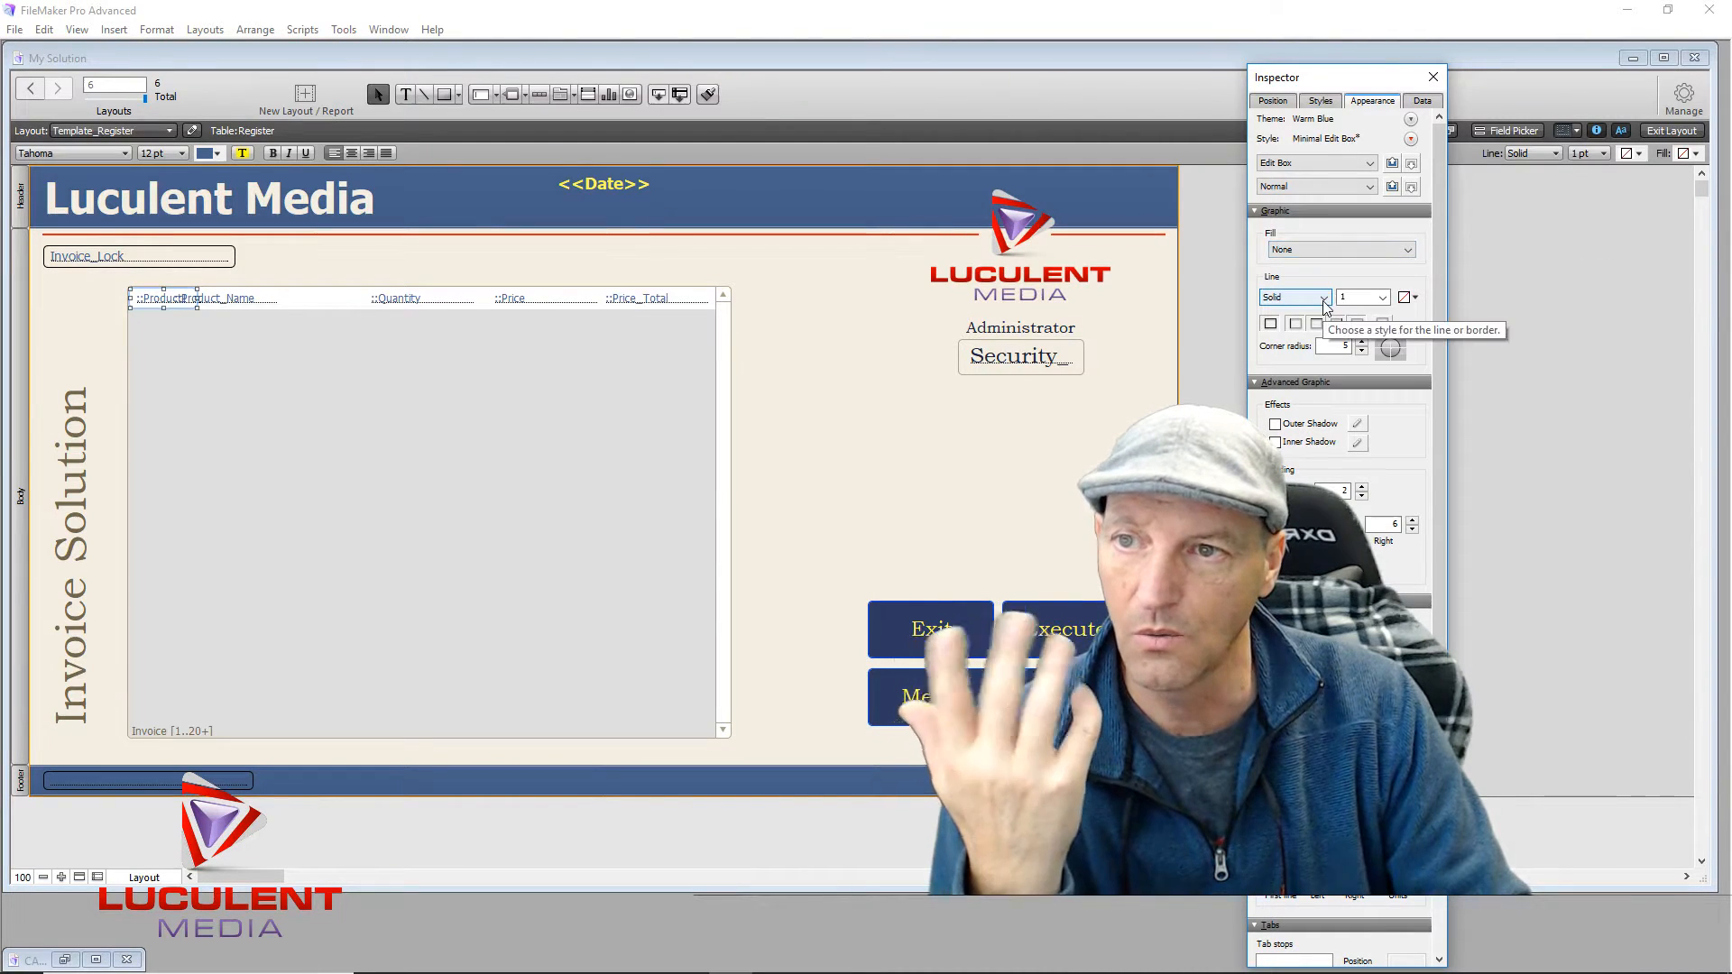
{"action": "left_click", "coordinate": [1319, 299]}
{"action": "left_click", "coordinate": [1312, 312]}
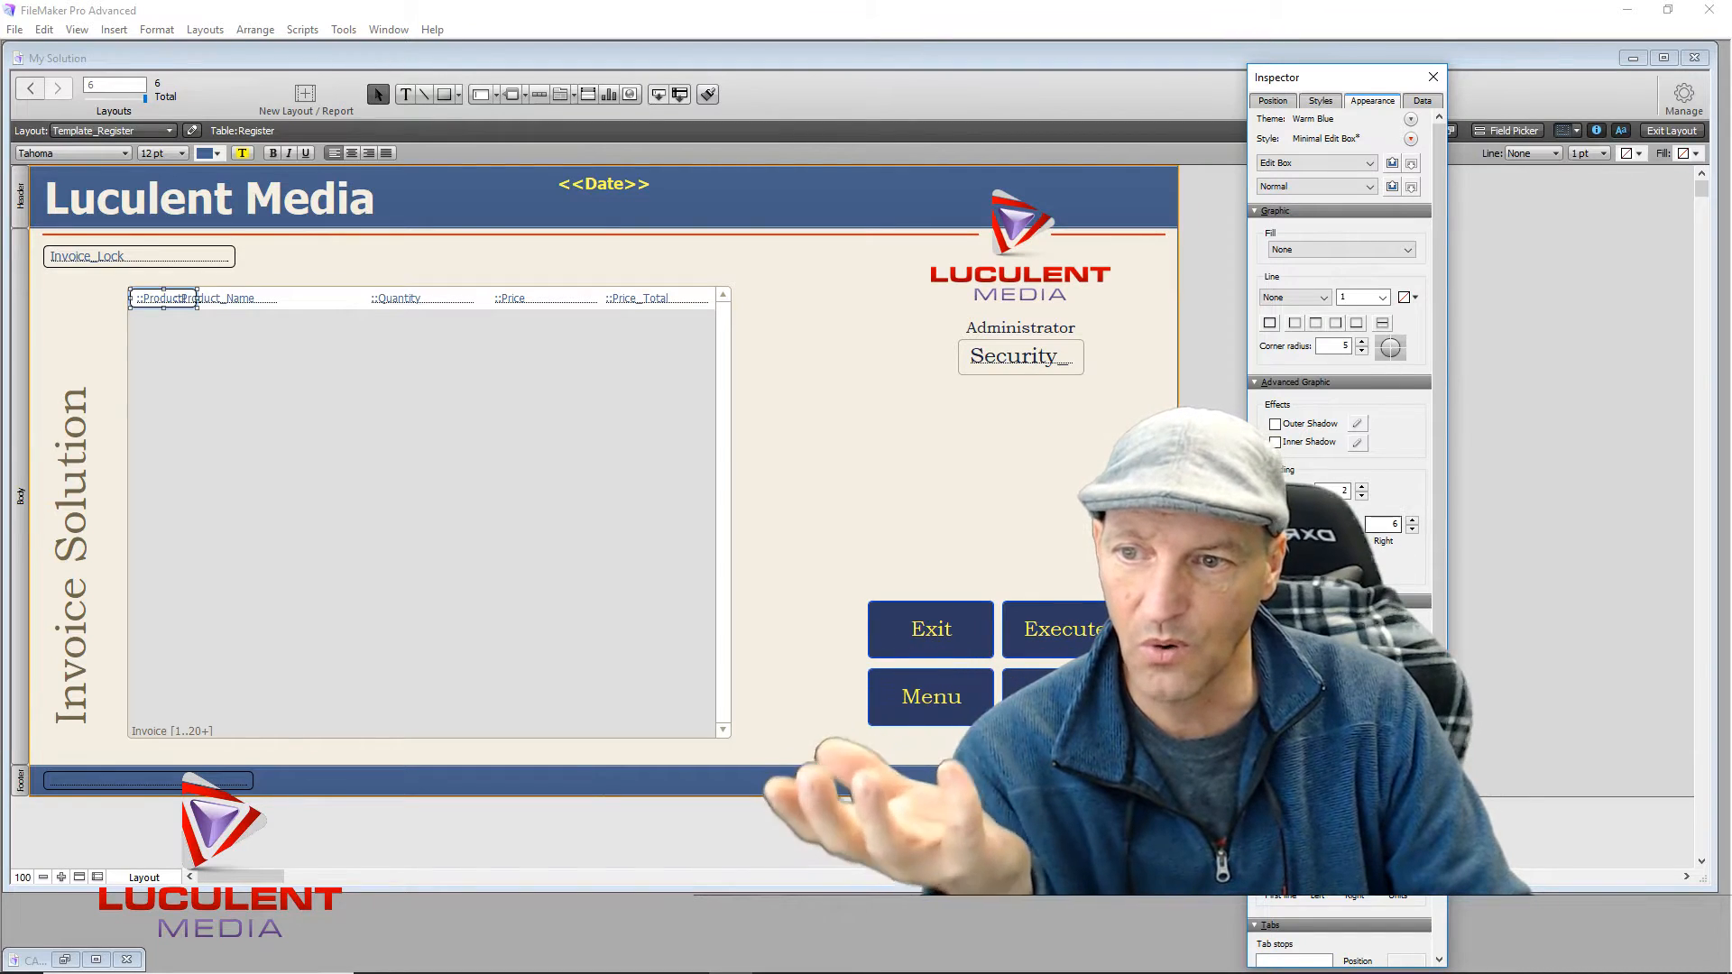
{"action": "left_click", "coordinate": [1414, 631]}
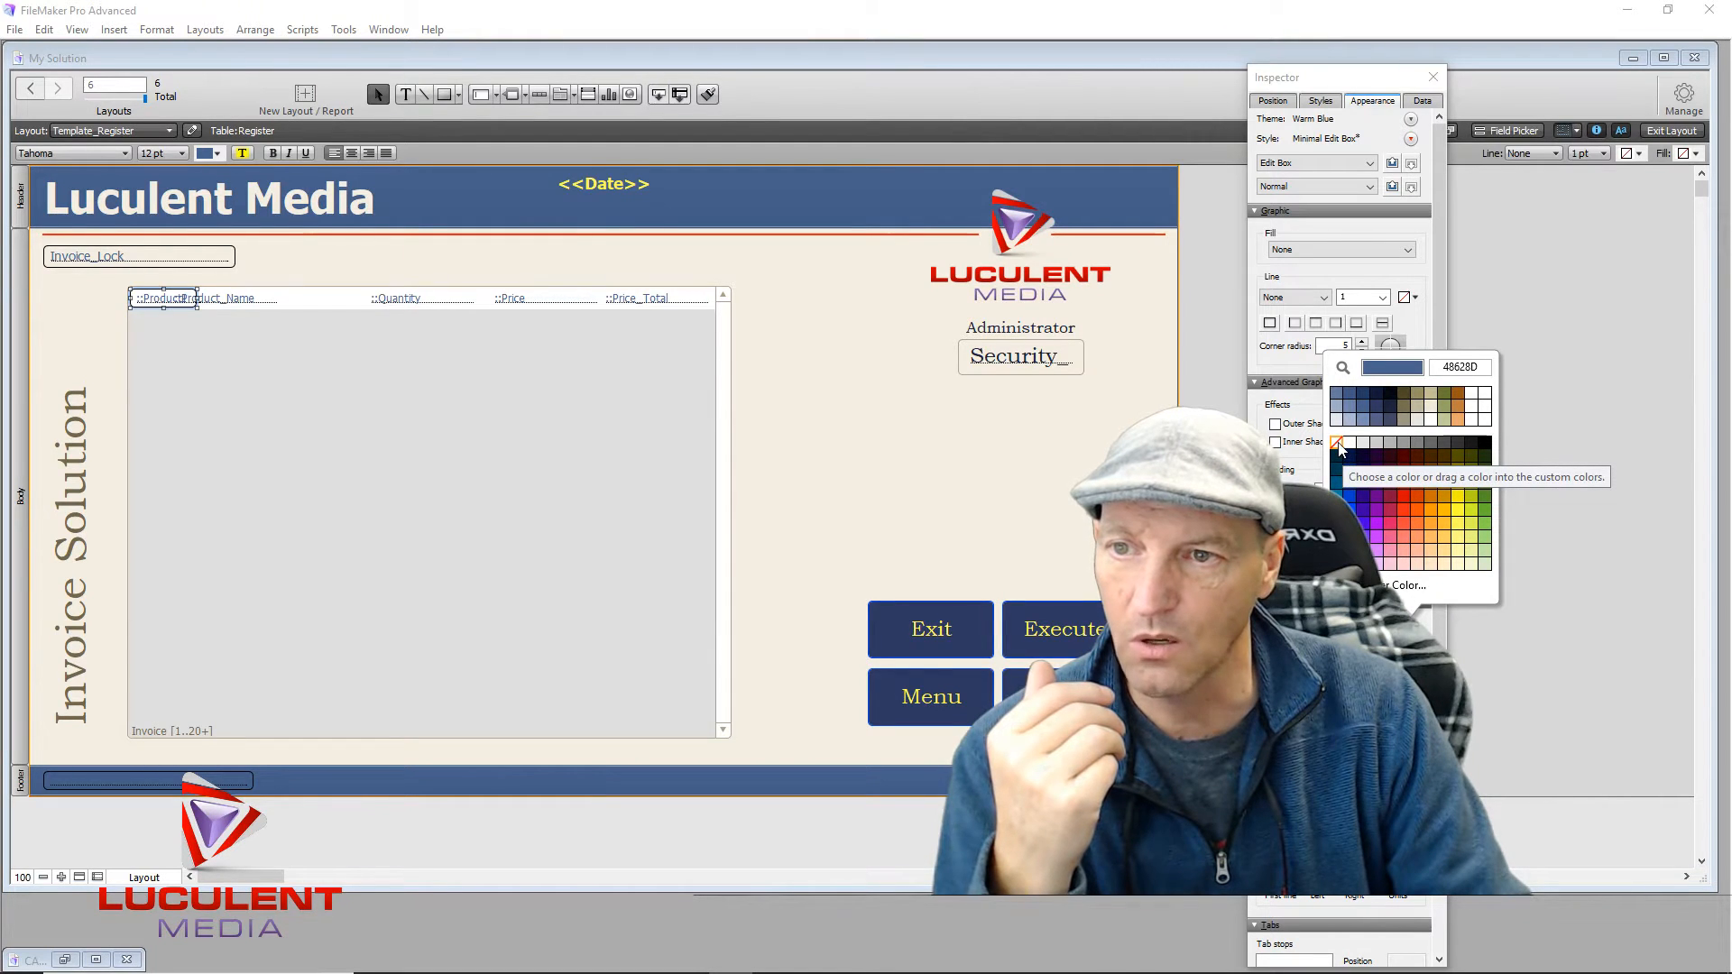
{"action": "left_click", "coordinate": [1338, 444]}
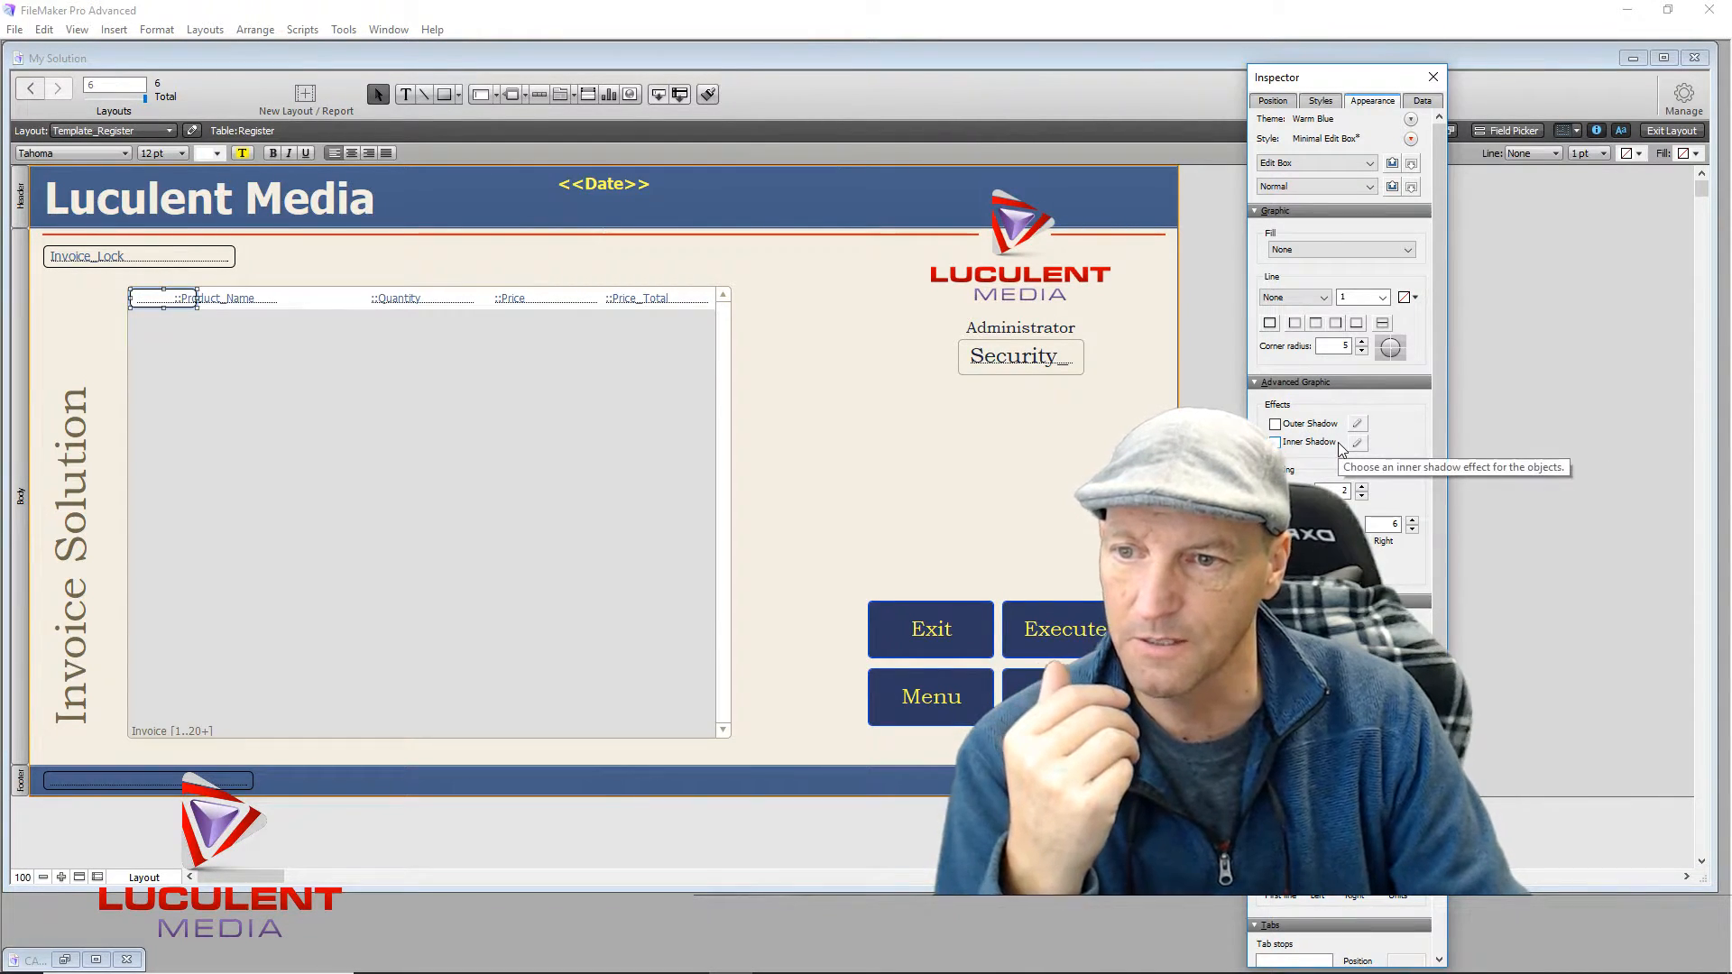
Step: Nudge the portal and its fields slightly toward the vertical label, and check the layout in Browse mode
{"action": "mouse_move", "coordinate": [485, 442]}
{"action": "left_mouse_down"}
{"action": "mouse_move", "coordinate": [512, 418]}
{"action": "mouse_move", "coordinate": [491, 438]}
{"action": "mouse_move", "coordinate": [480, 424]}
{"action": "left_mouse_up"}
{"action": "left_click", "coordinate": [812, 388]}
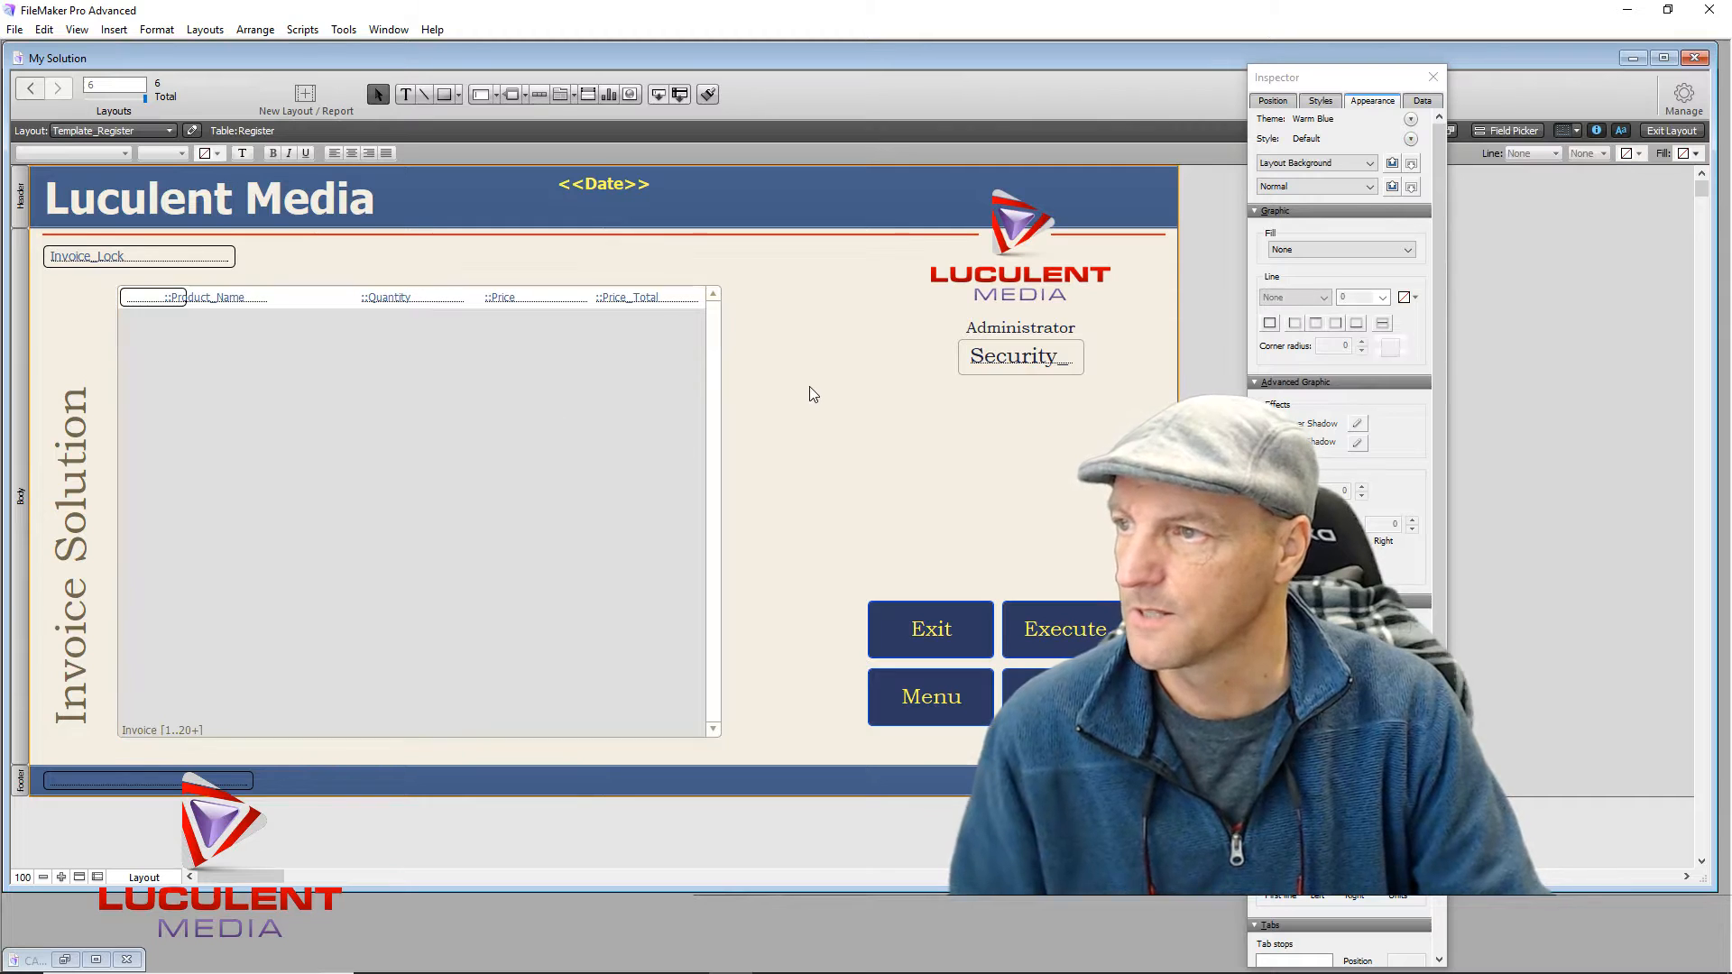
{"action": "left_click", "coordinate": [242, 301]}
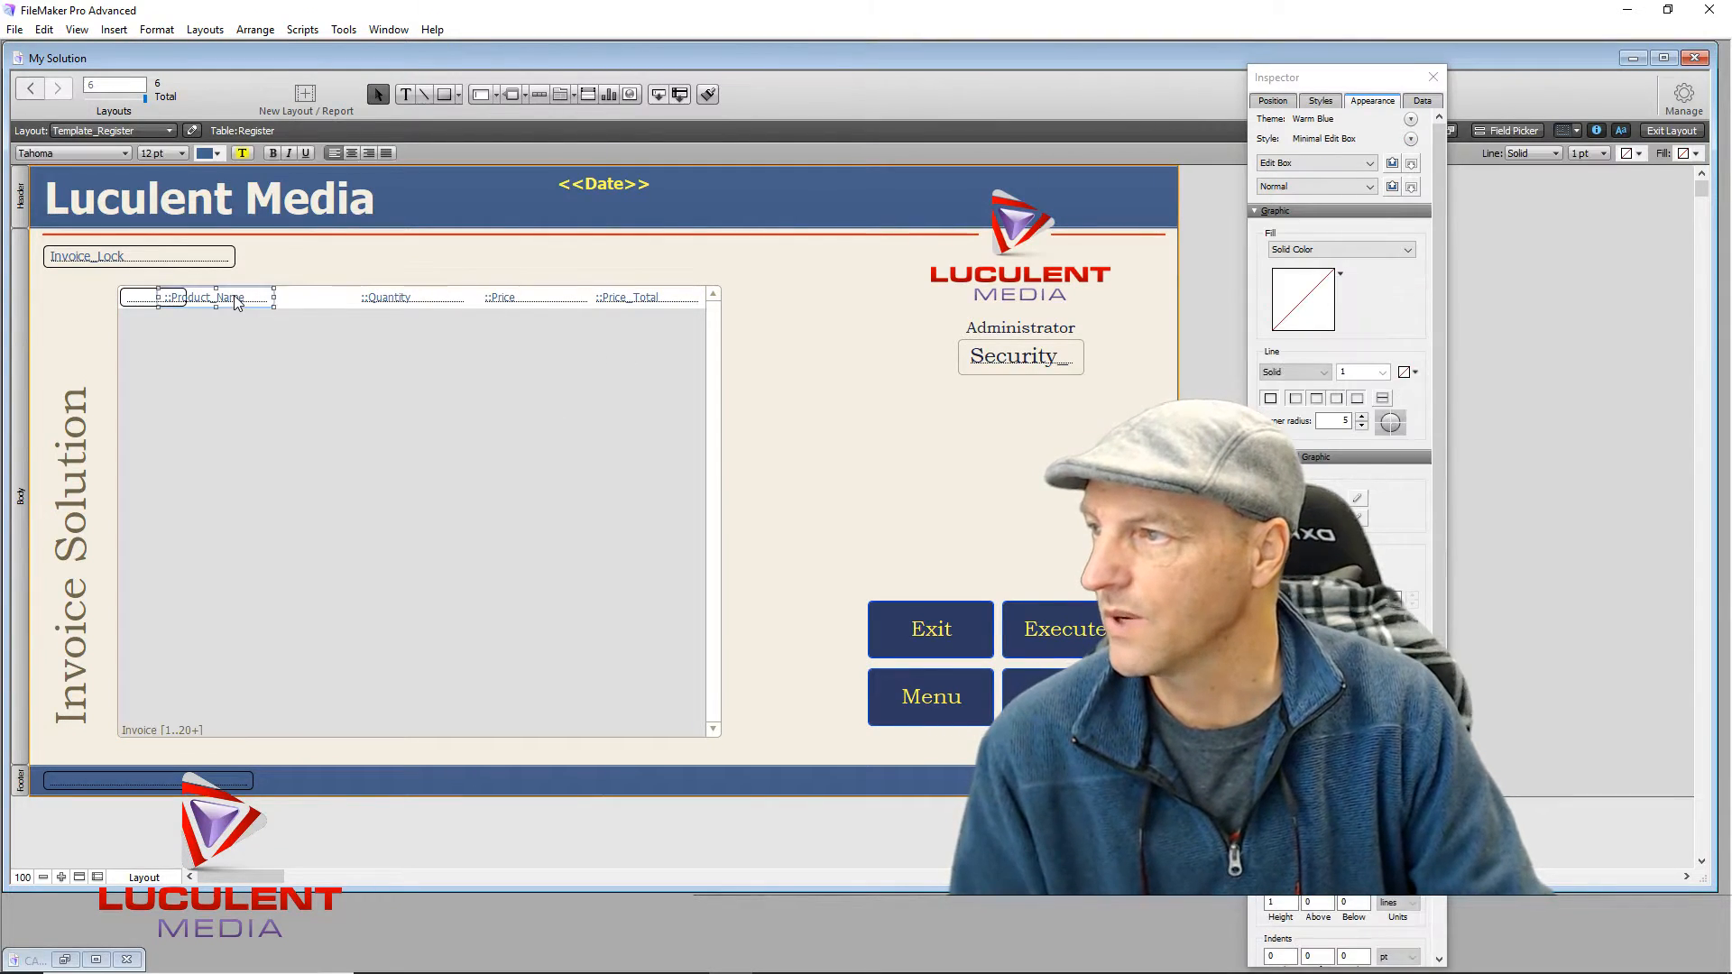
{"action": "left_click", "coordinate": [136, 302]}
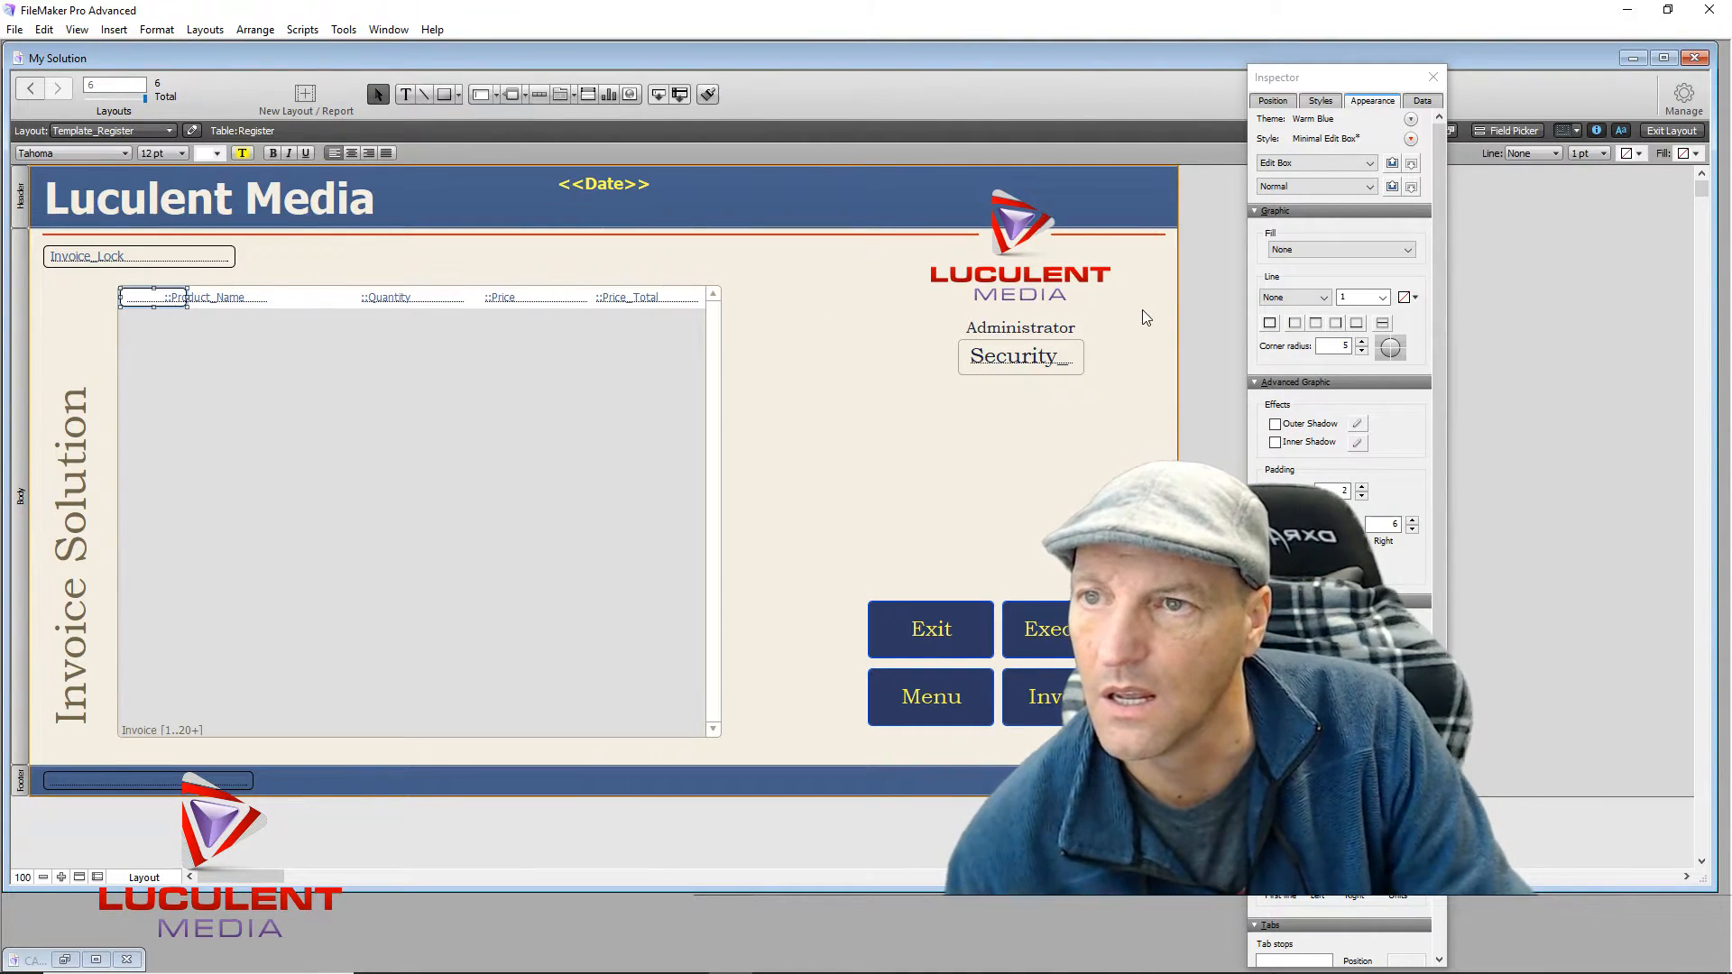
{"action": "left_click", "coordinate": [806, 367]}
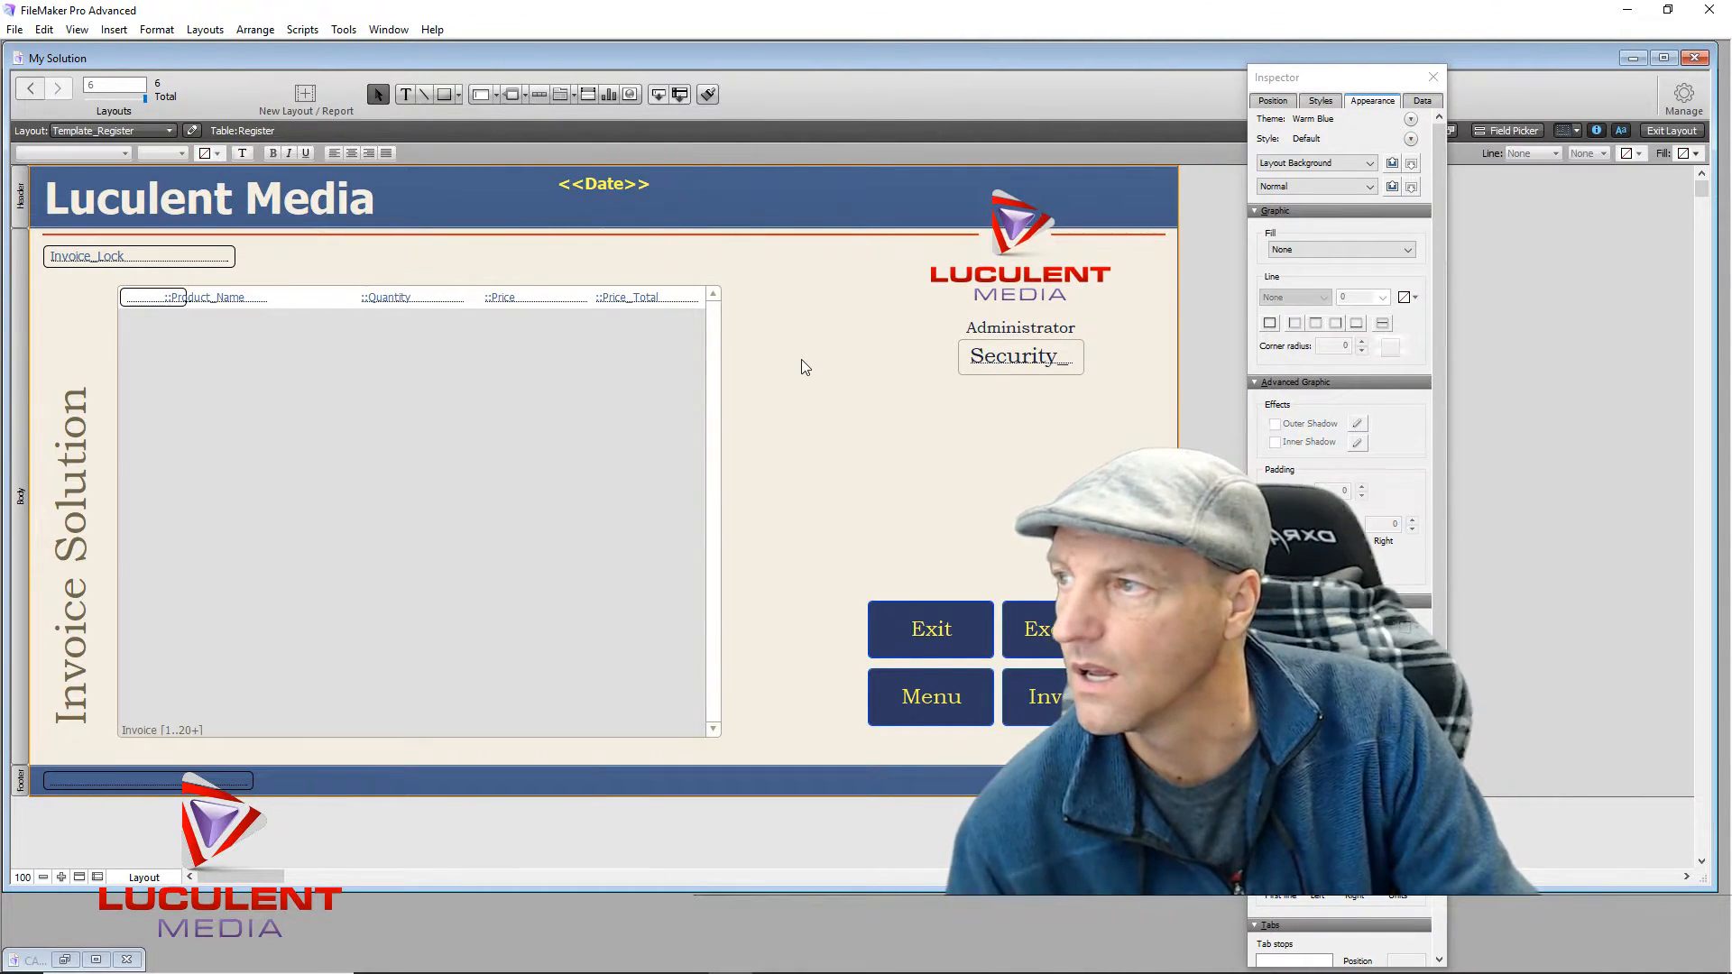
{"action": "left_click", "coordinate": [1671, 130]}
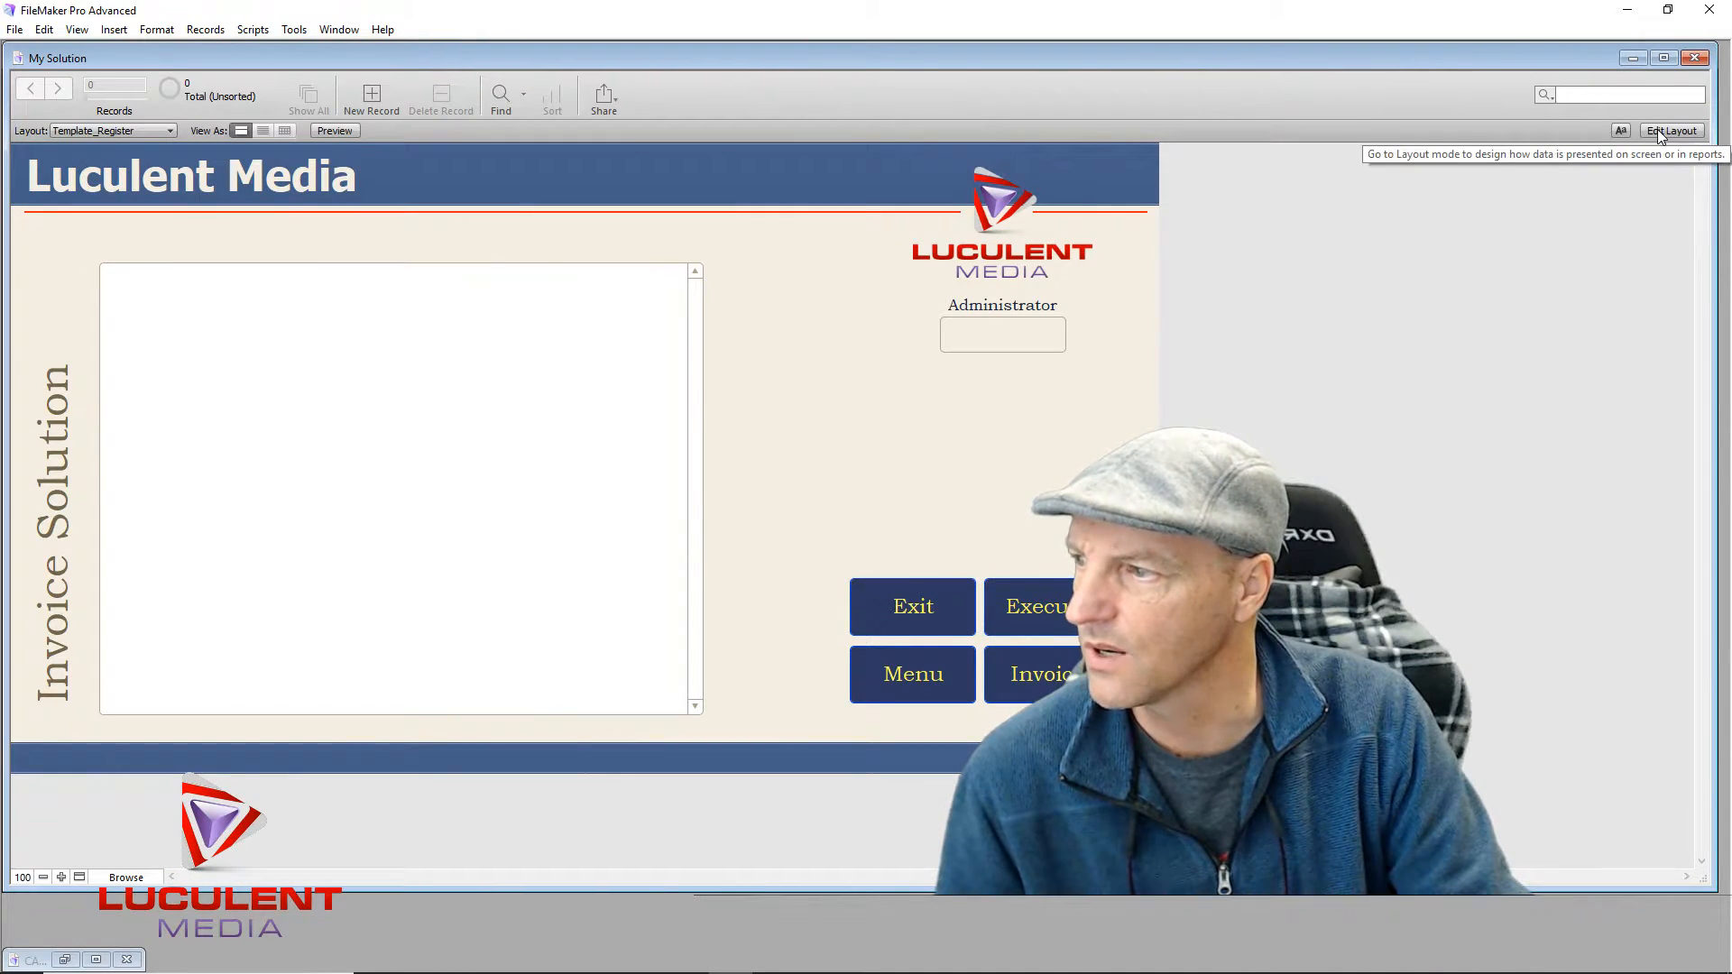
{"action": "left_click", "coordinate": [1670, 130]}
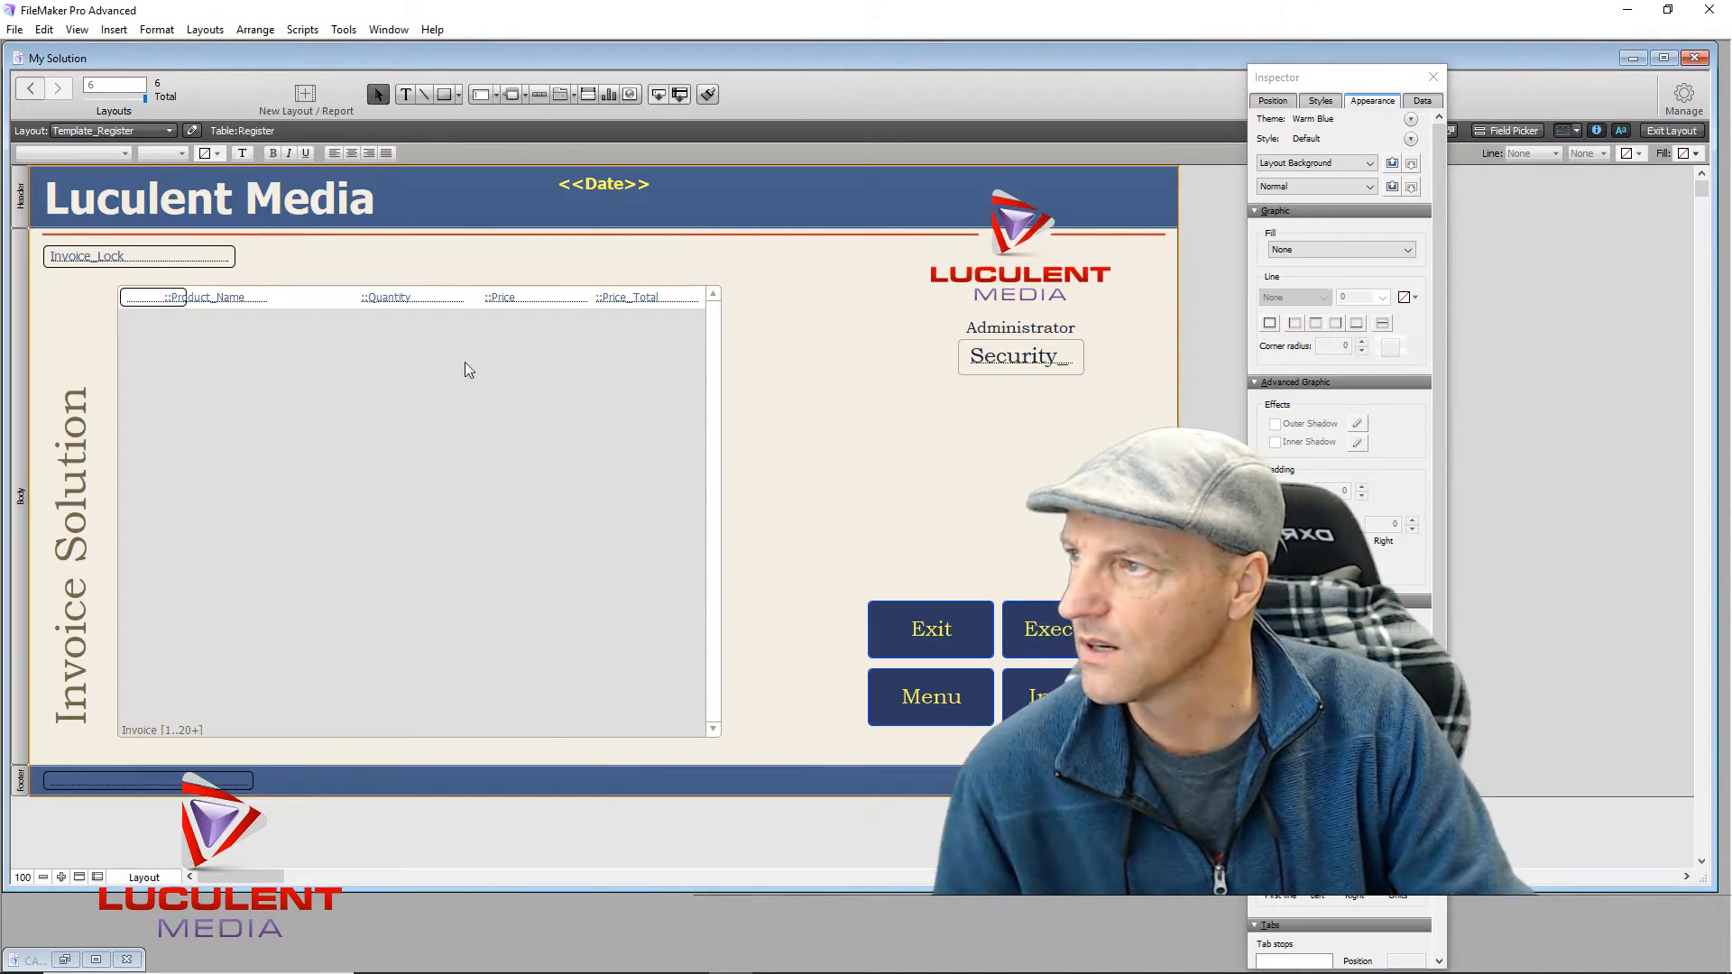
Step: Move the Product_Name field over ProductId at the start of the portal row and widen it up to the Quantity field
{"action": "left_click", "coordinate": [240, 301]}
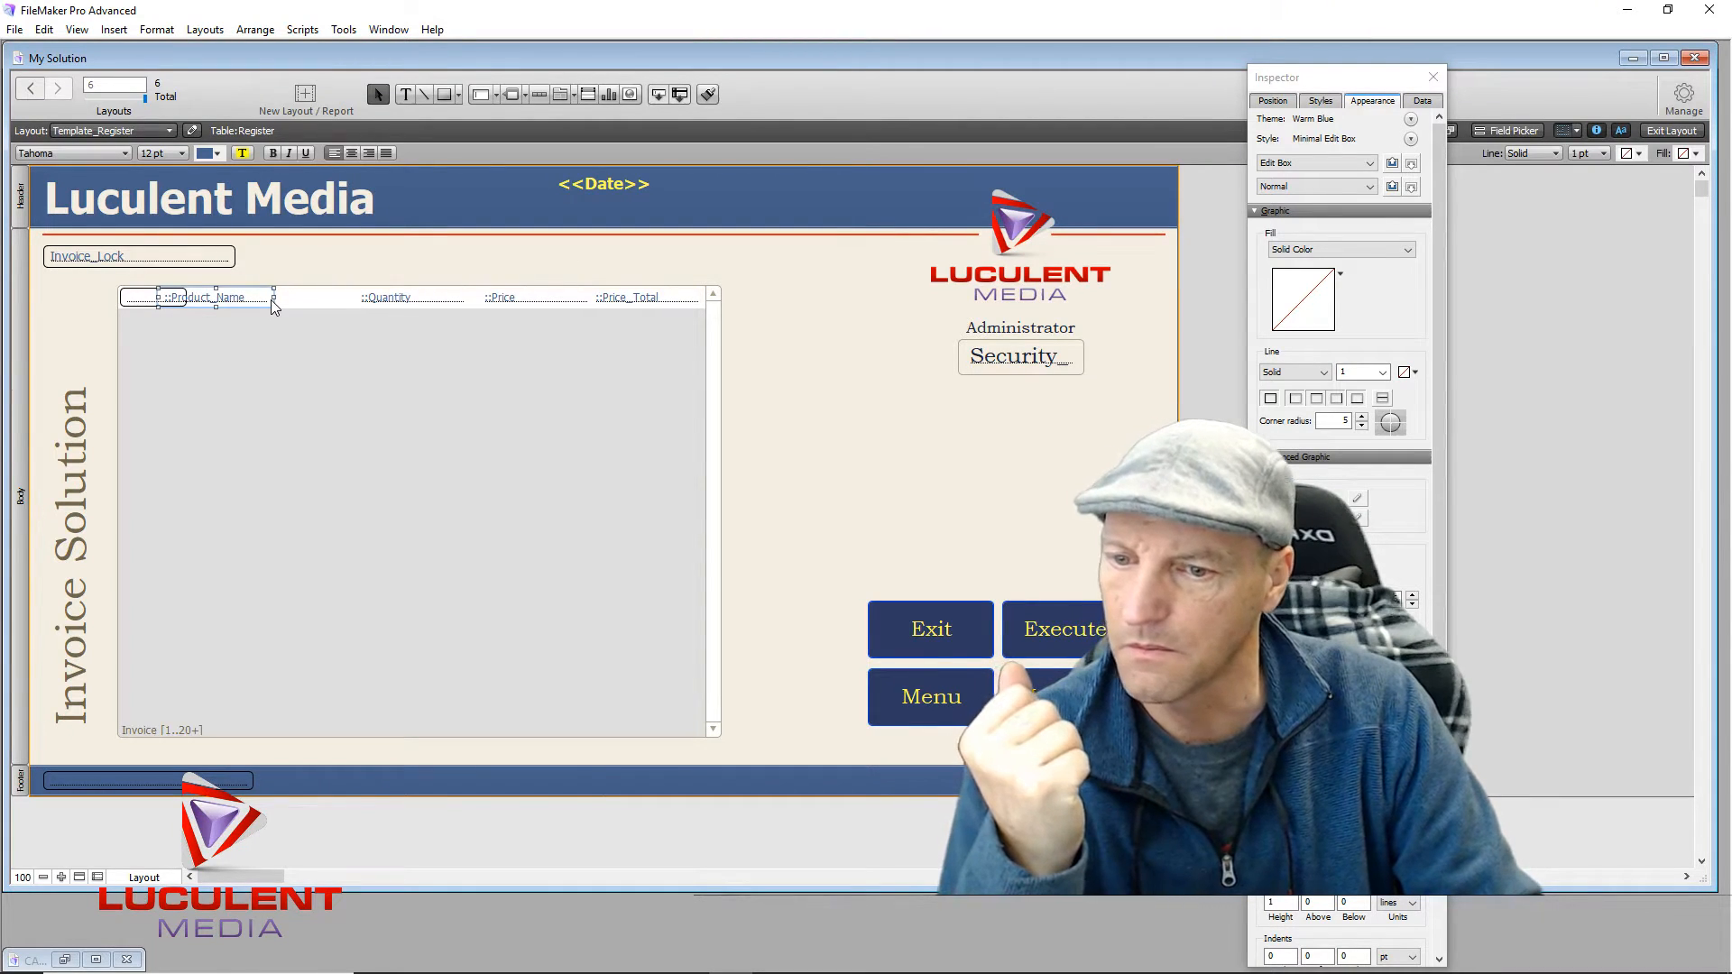
{"action": "left_click_drag", "start_coordinate": [269, 300], "coordinate": [234, 300]}
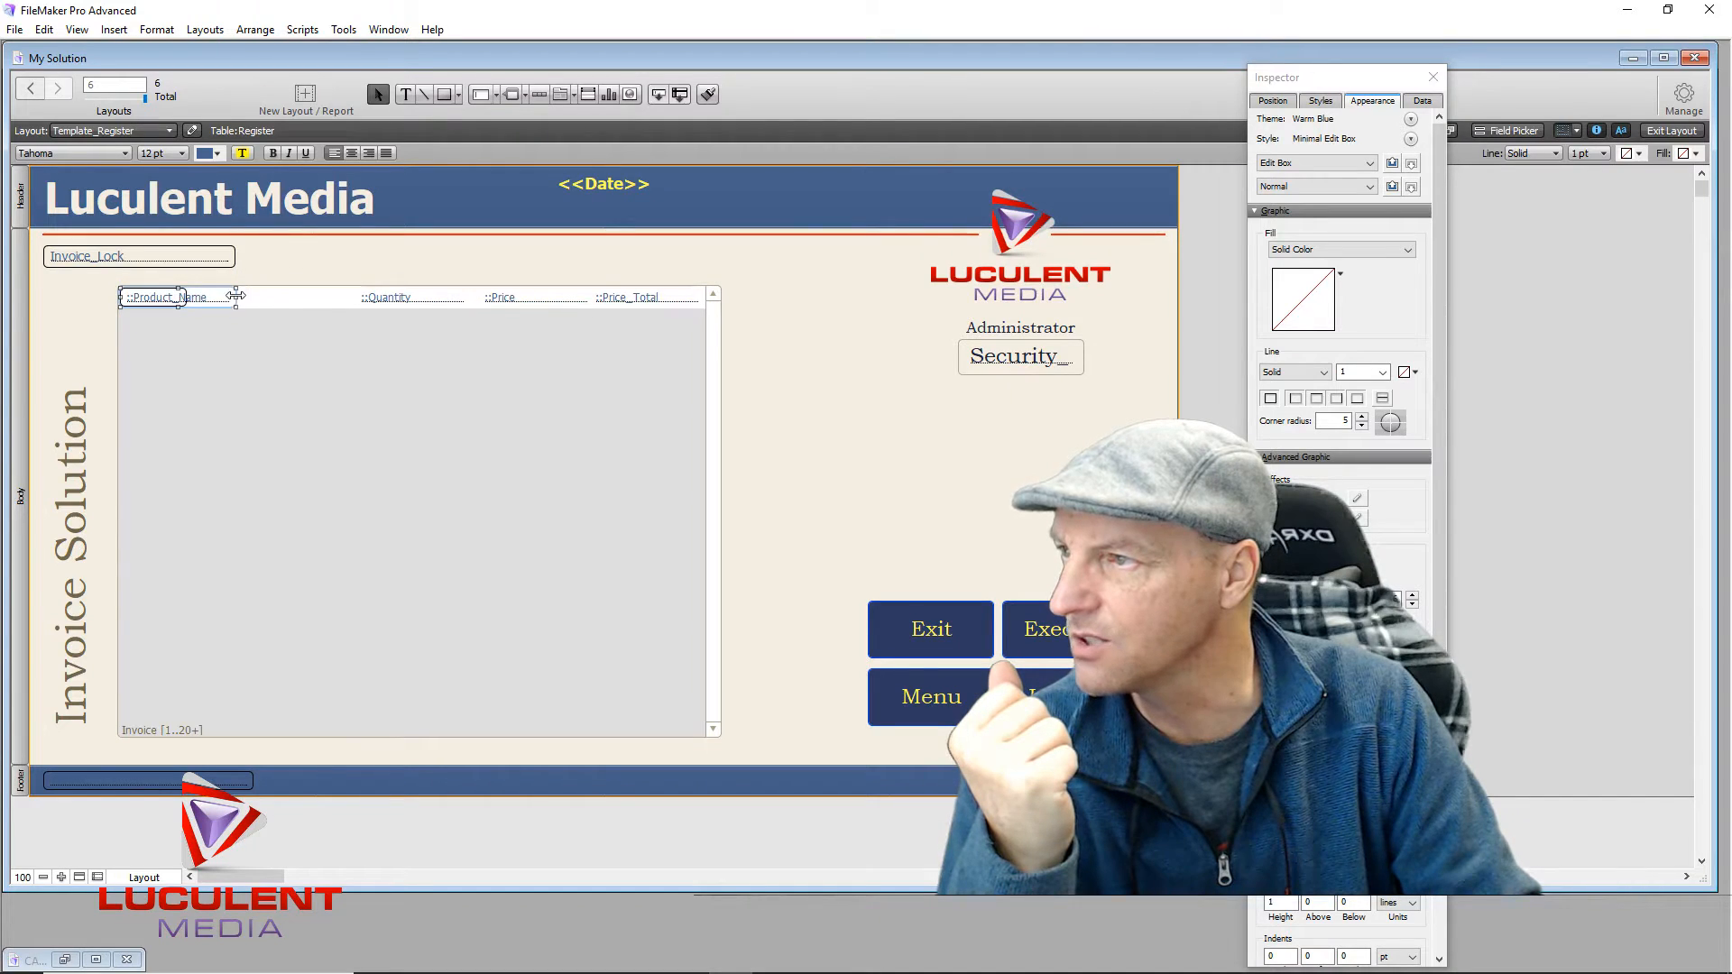
{"action": "left_click_drag", "start_coordinate": [235, 297], "coordinate": [352, 298]}
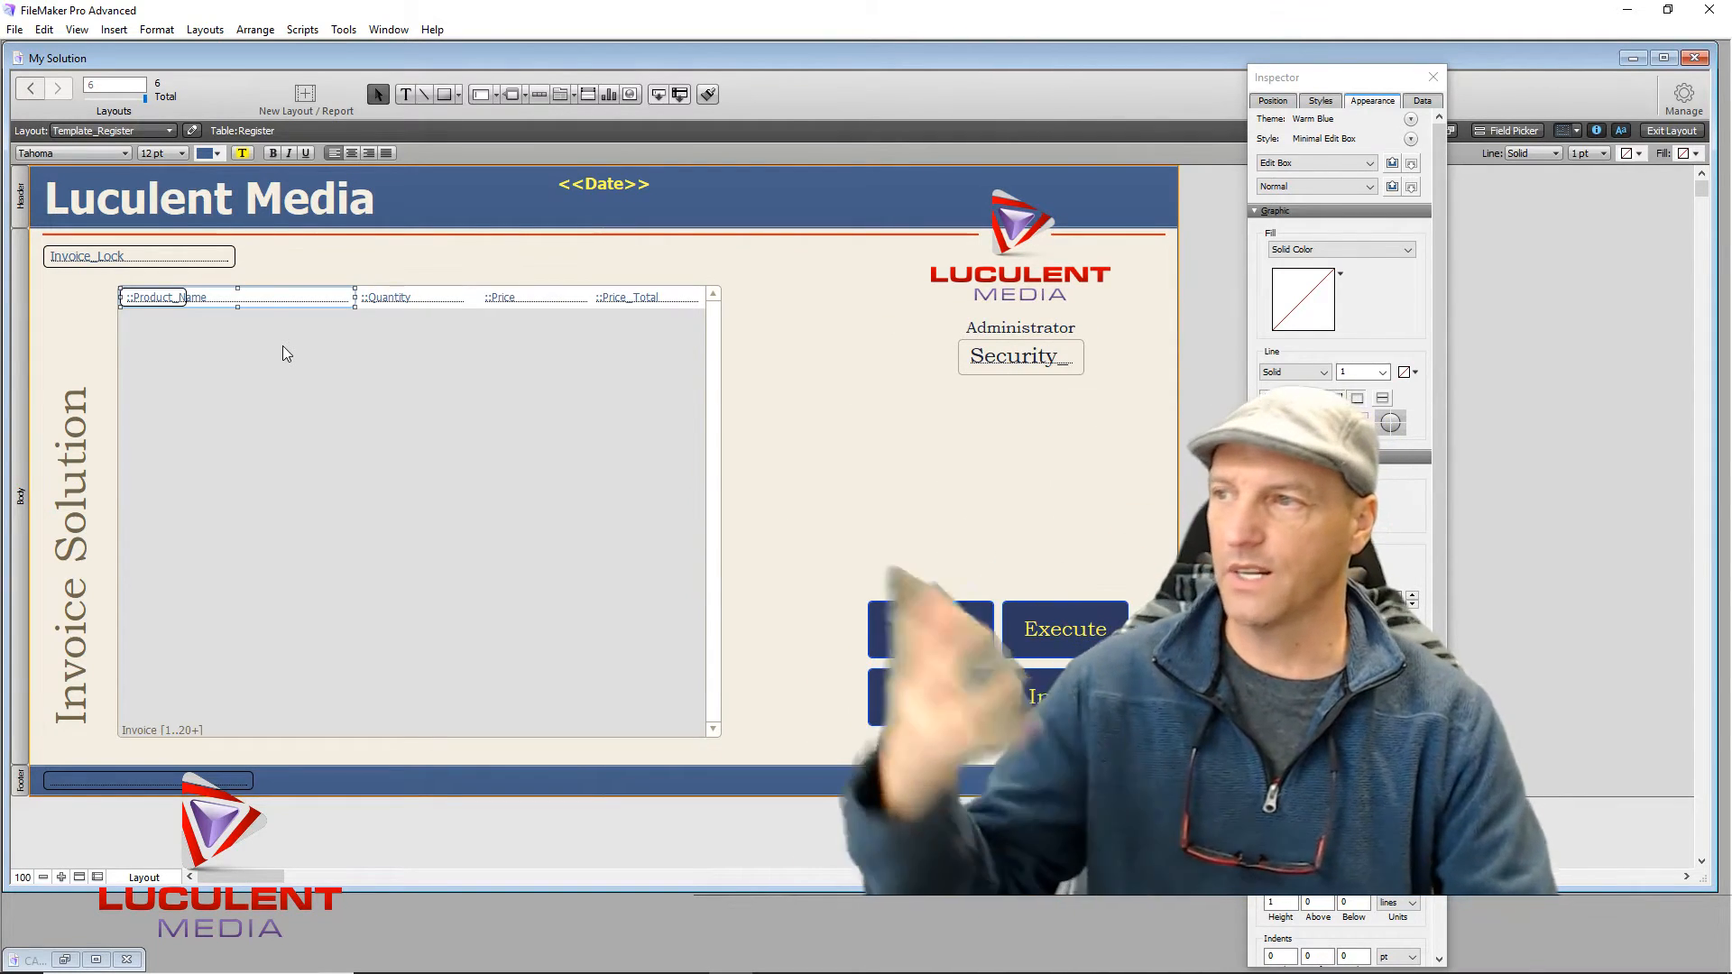
Step: Narrow the Quantity and Price fields in the portal row and place Price directly beside Quantity
{"action": "left_click", "coordinate": [404, 301]}
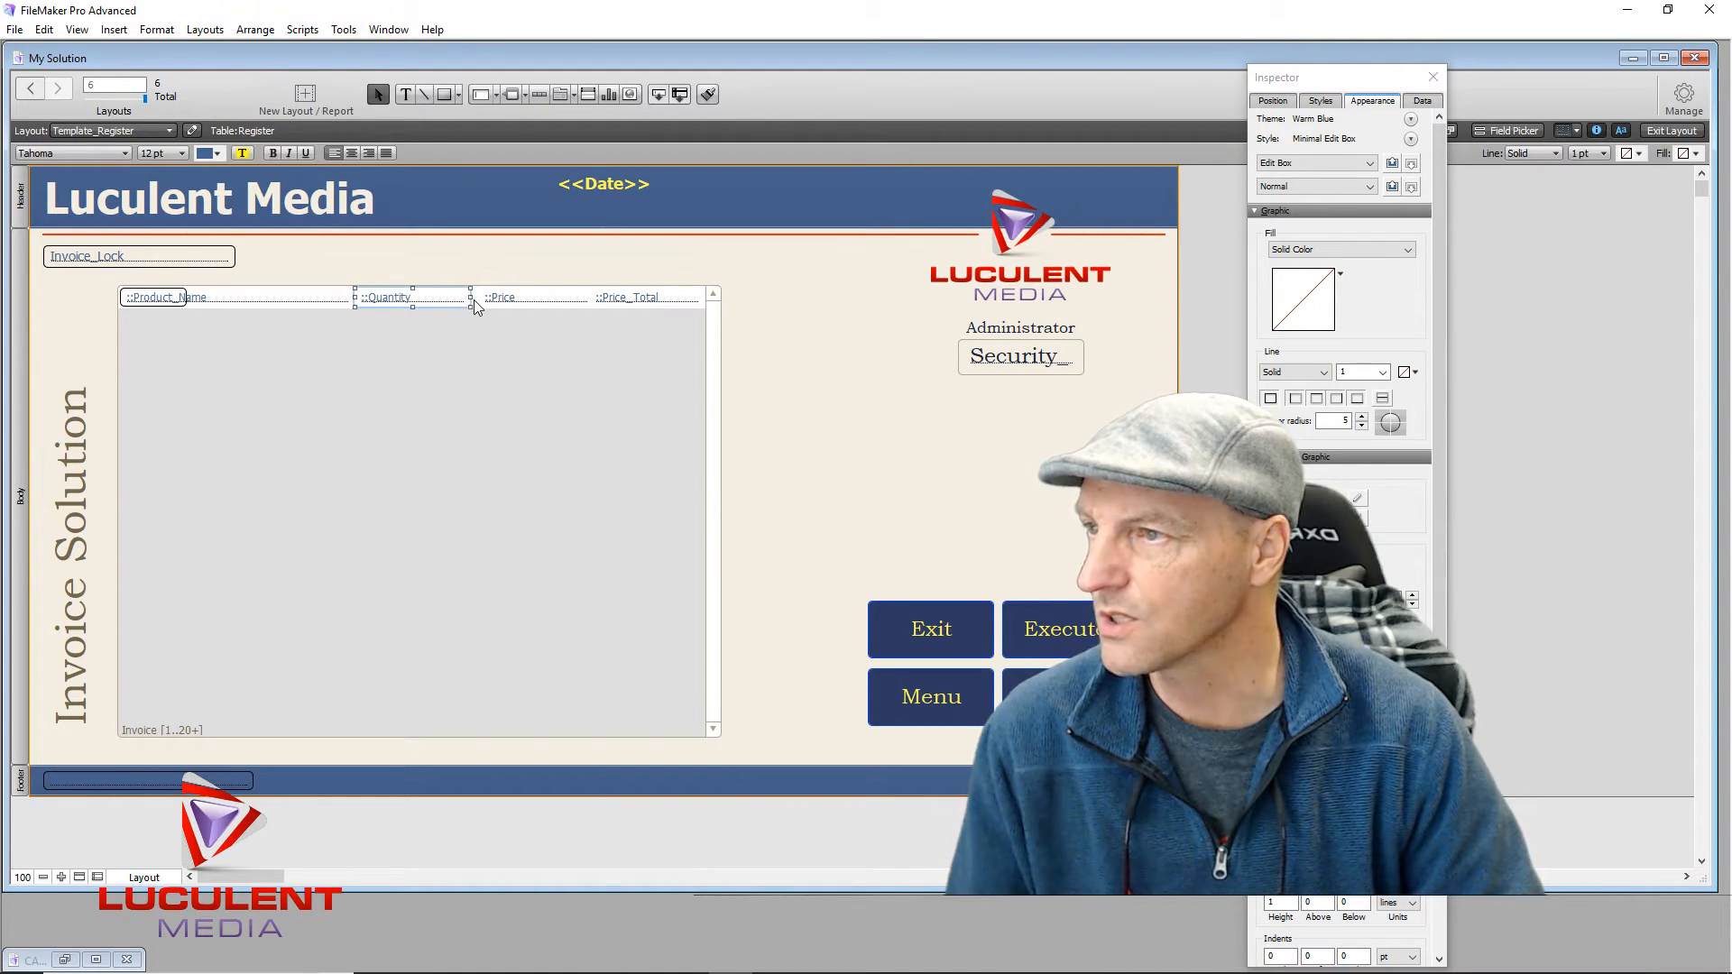
{"action": "left_click_drag", "start_coordinate": [468, 298], "coordinate": [388, 298]}
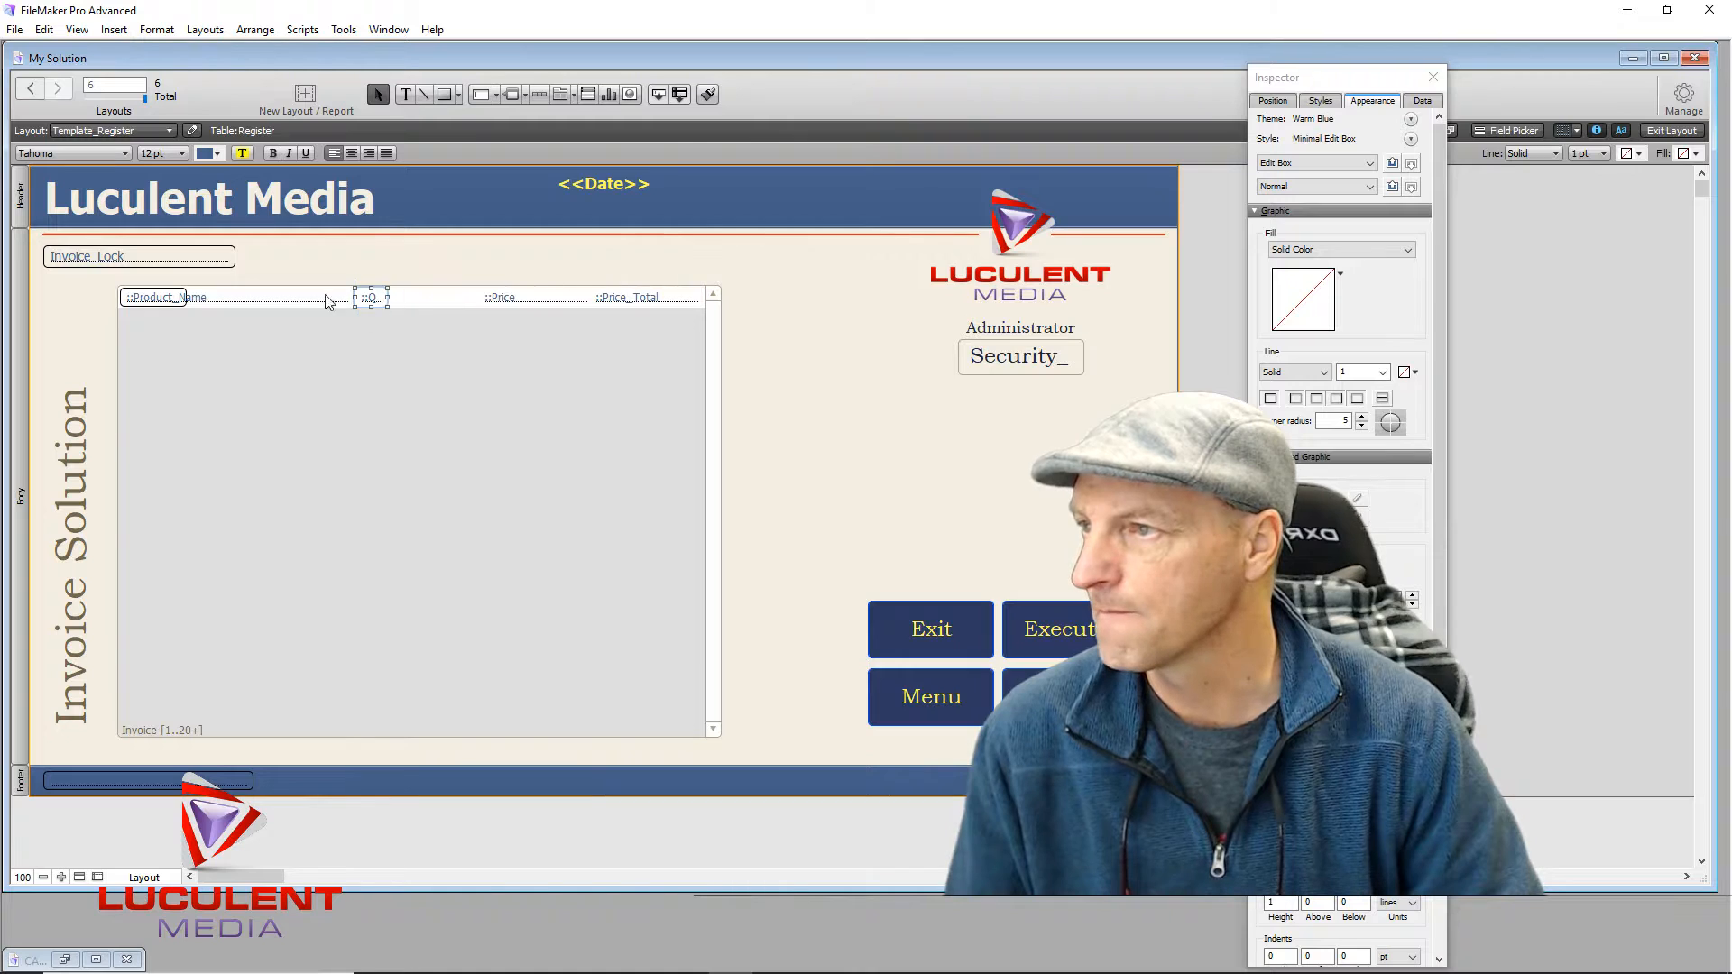
{"action": "left_click", "coordinate": [510, 301]}
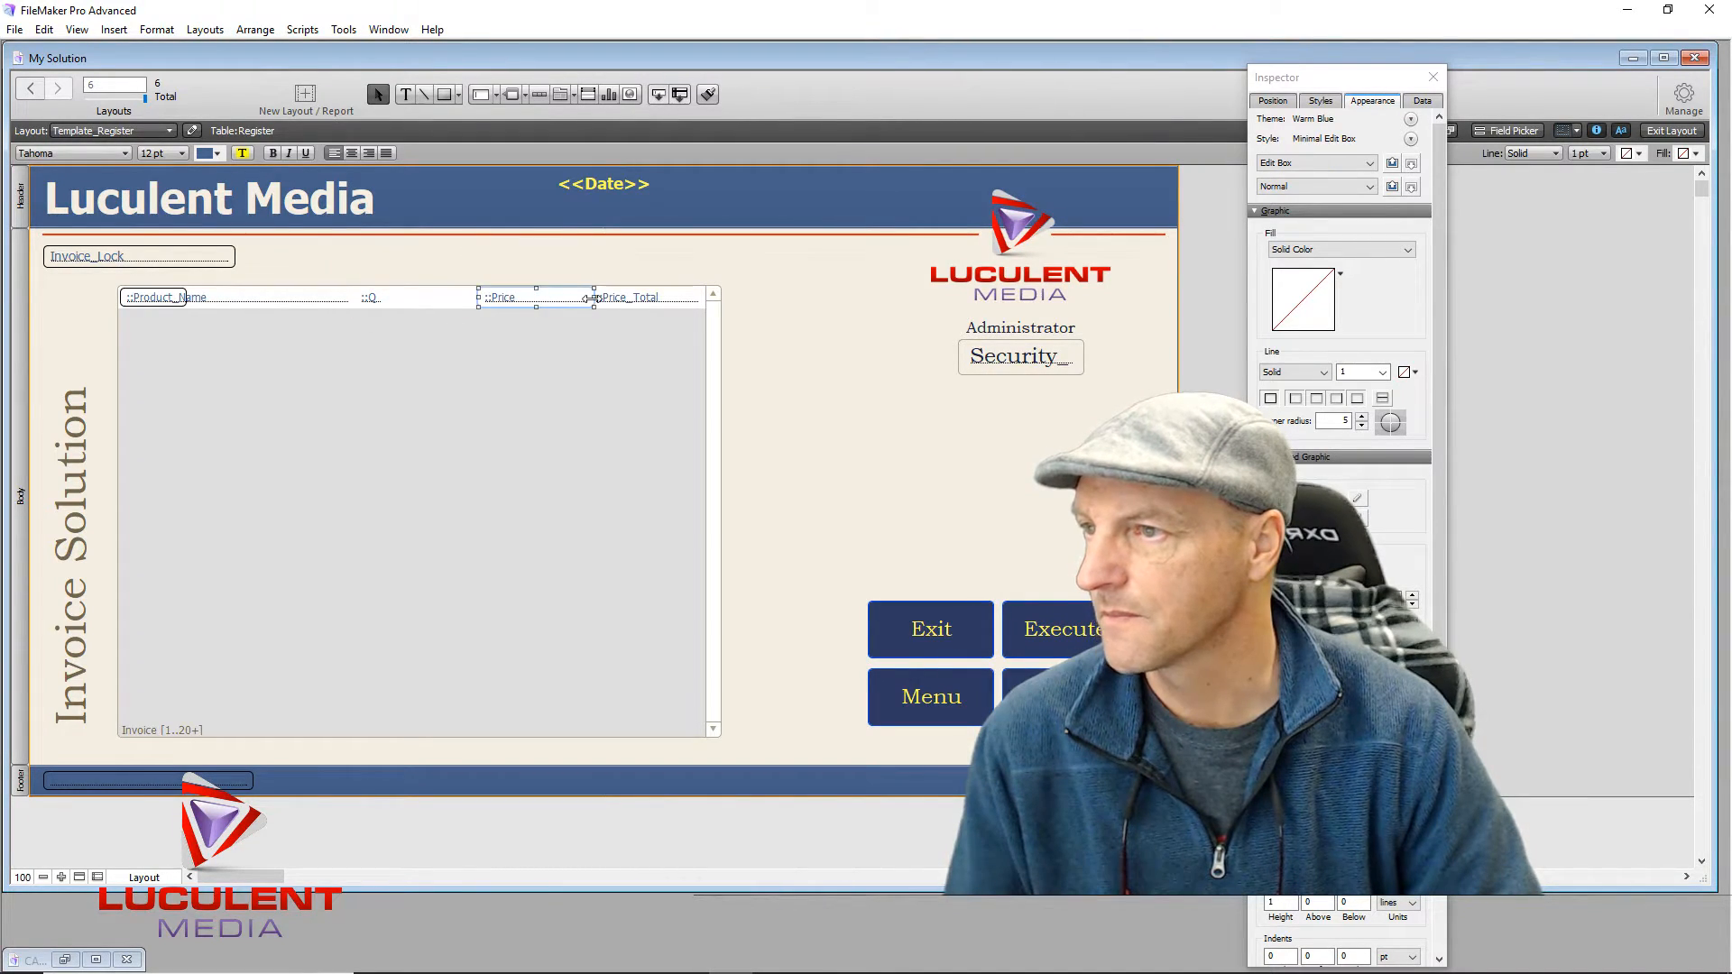
{"action": "left_click_drag", "start_coordinate": [591, 298], "coordinate": [431, 303]}
{"action": "right_click", "coordinate": [432, 303]}
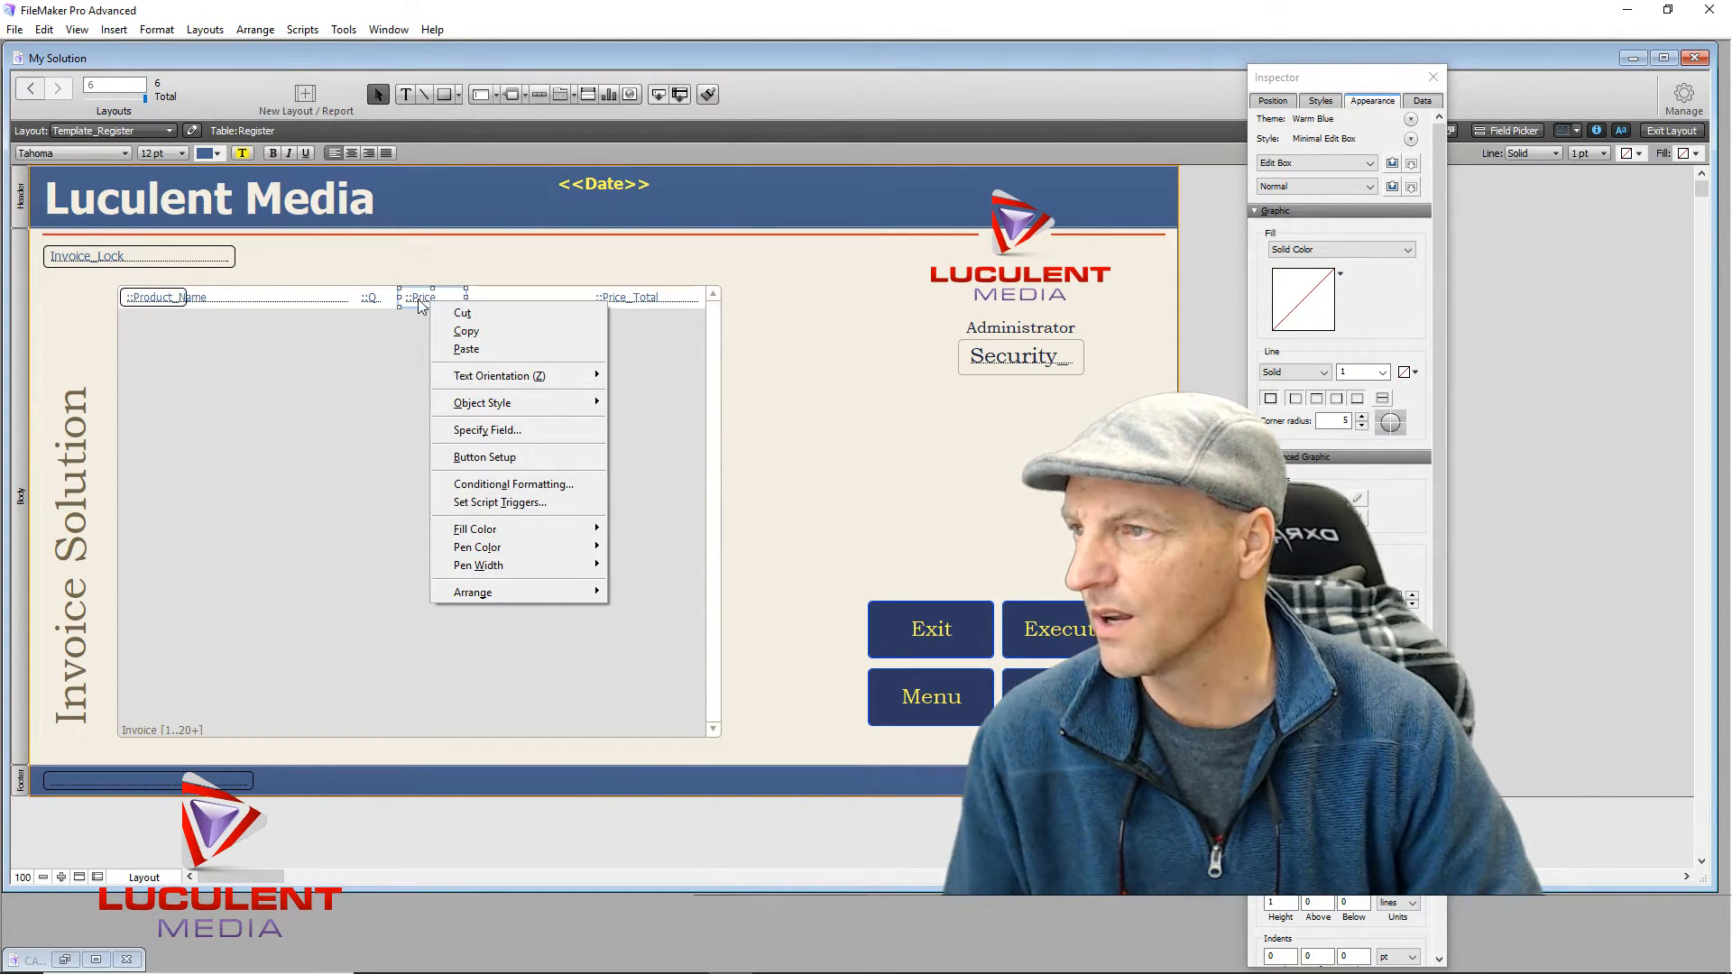
{"action": "left_click", "coordinate": [415, 309]}
{"action": "left_click_drag", "start_coordinate": [434, 301], "coordinate": [422, 303]}
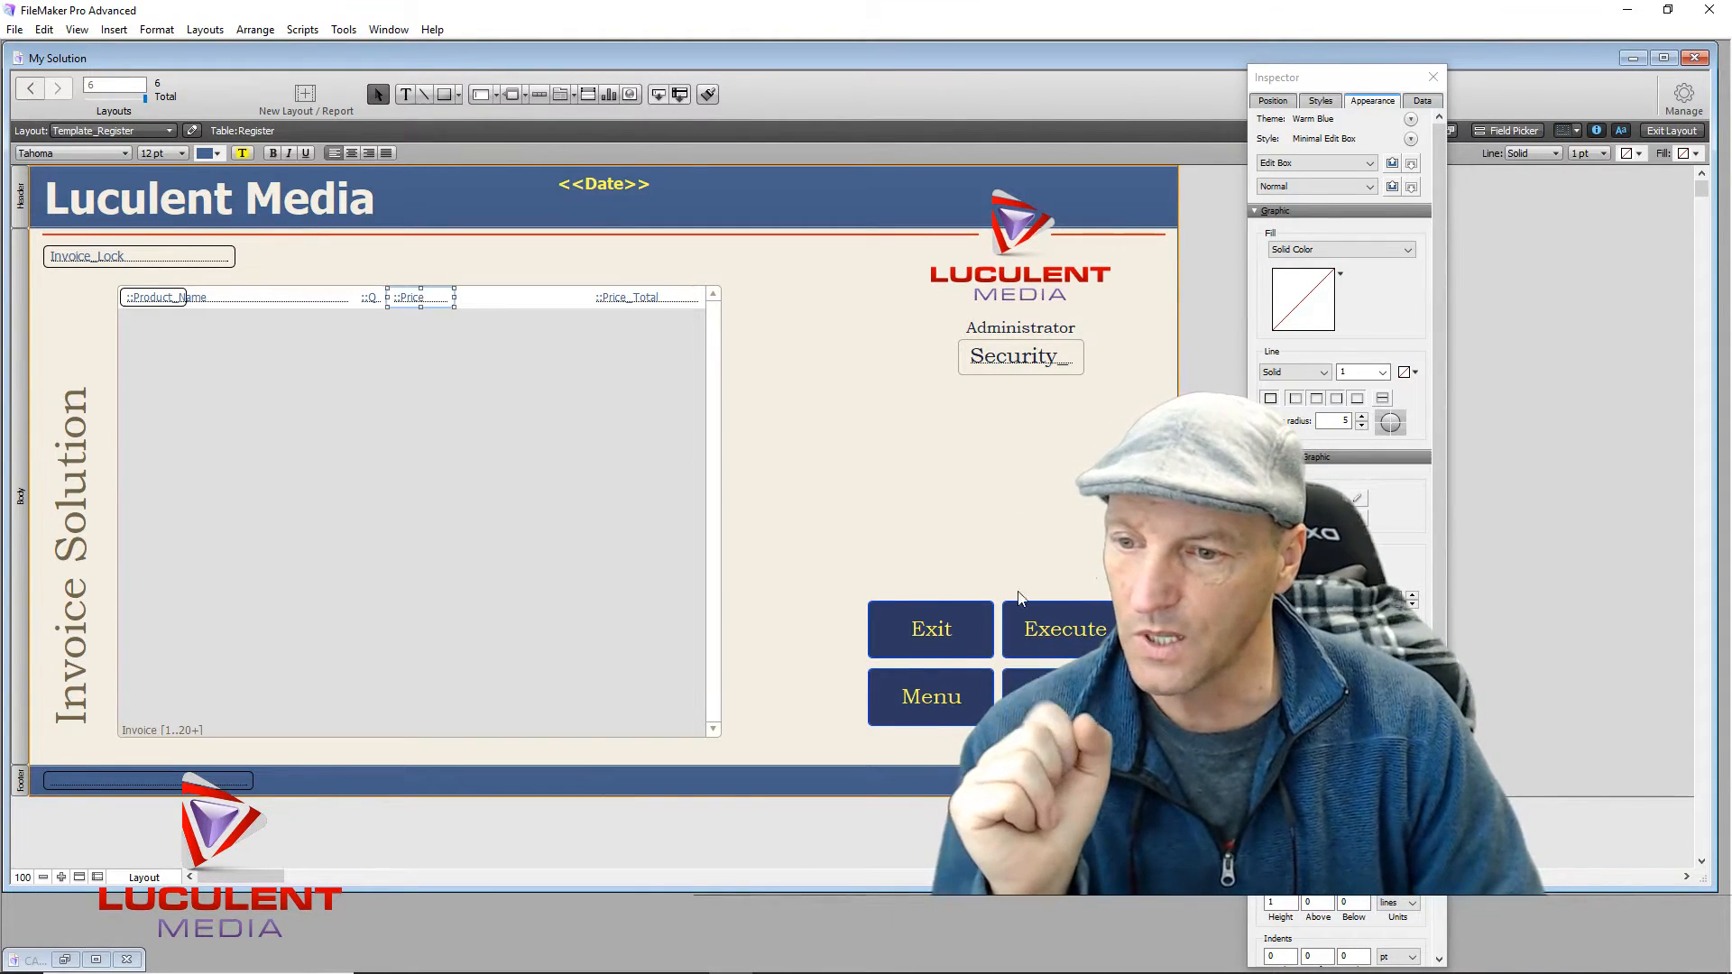
Step: Adjust the Price field's data formatting and make its number separators follow the system settings
{"action": "left_click", "coordinate": [1422, 101]}
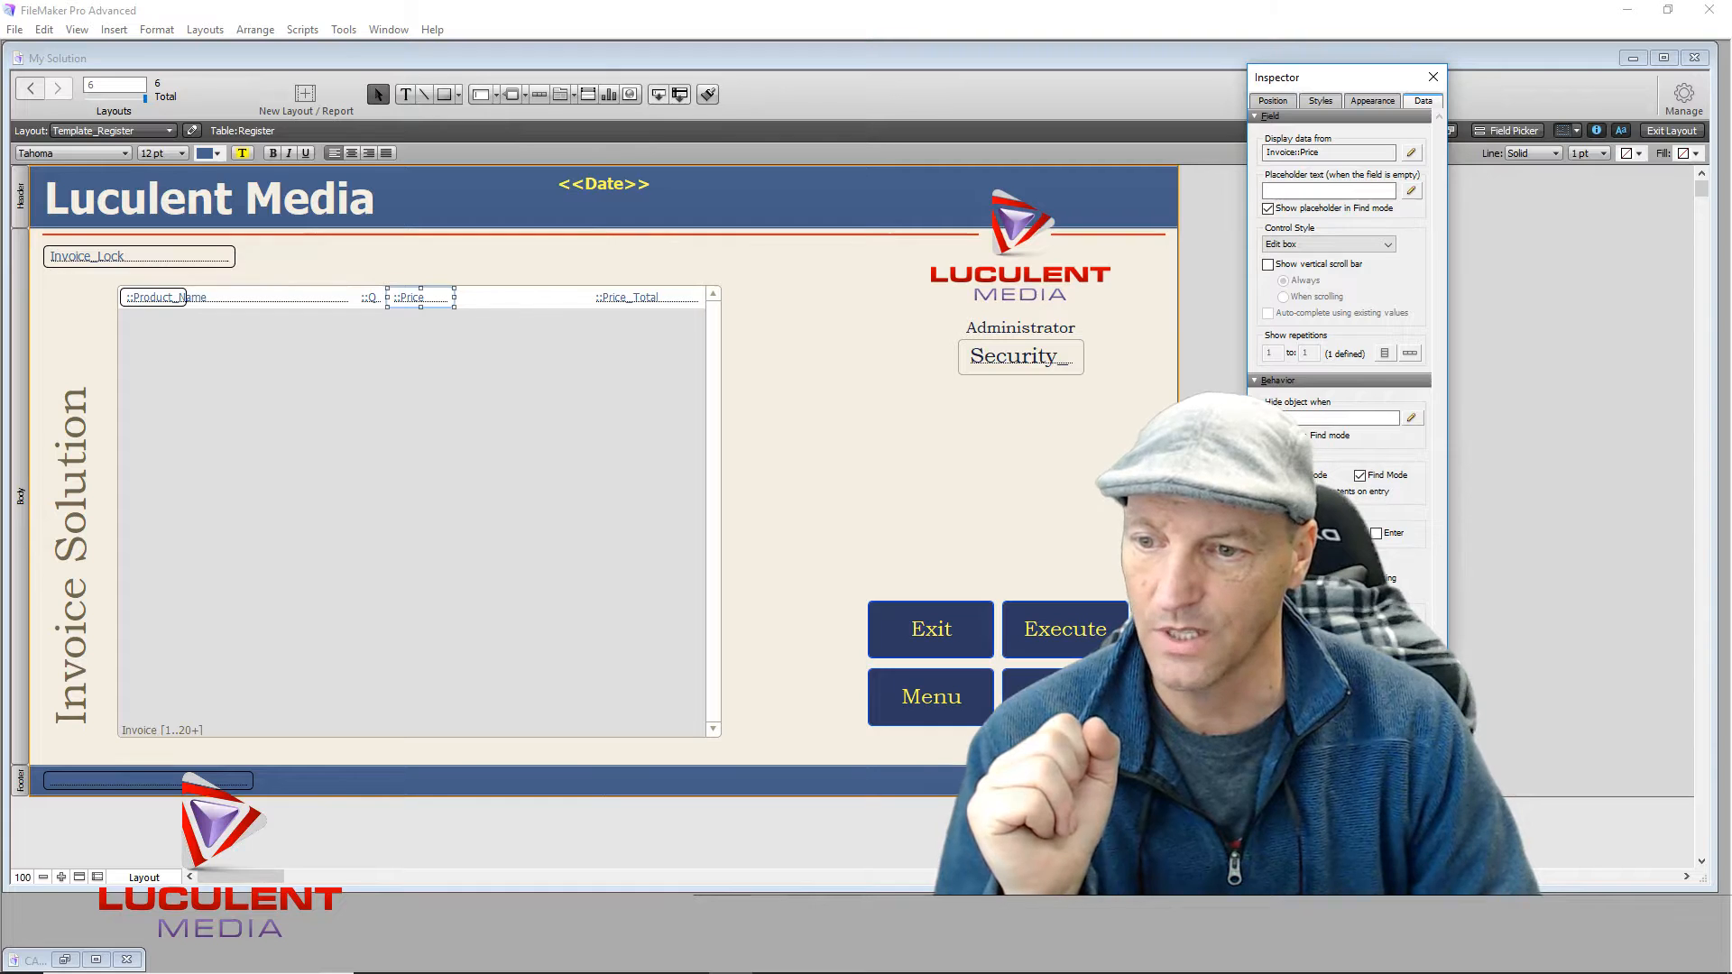
{"action": "left_click", "coordinate": [1326, 749]}
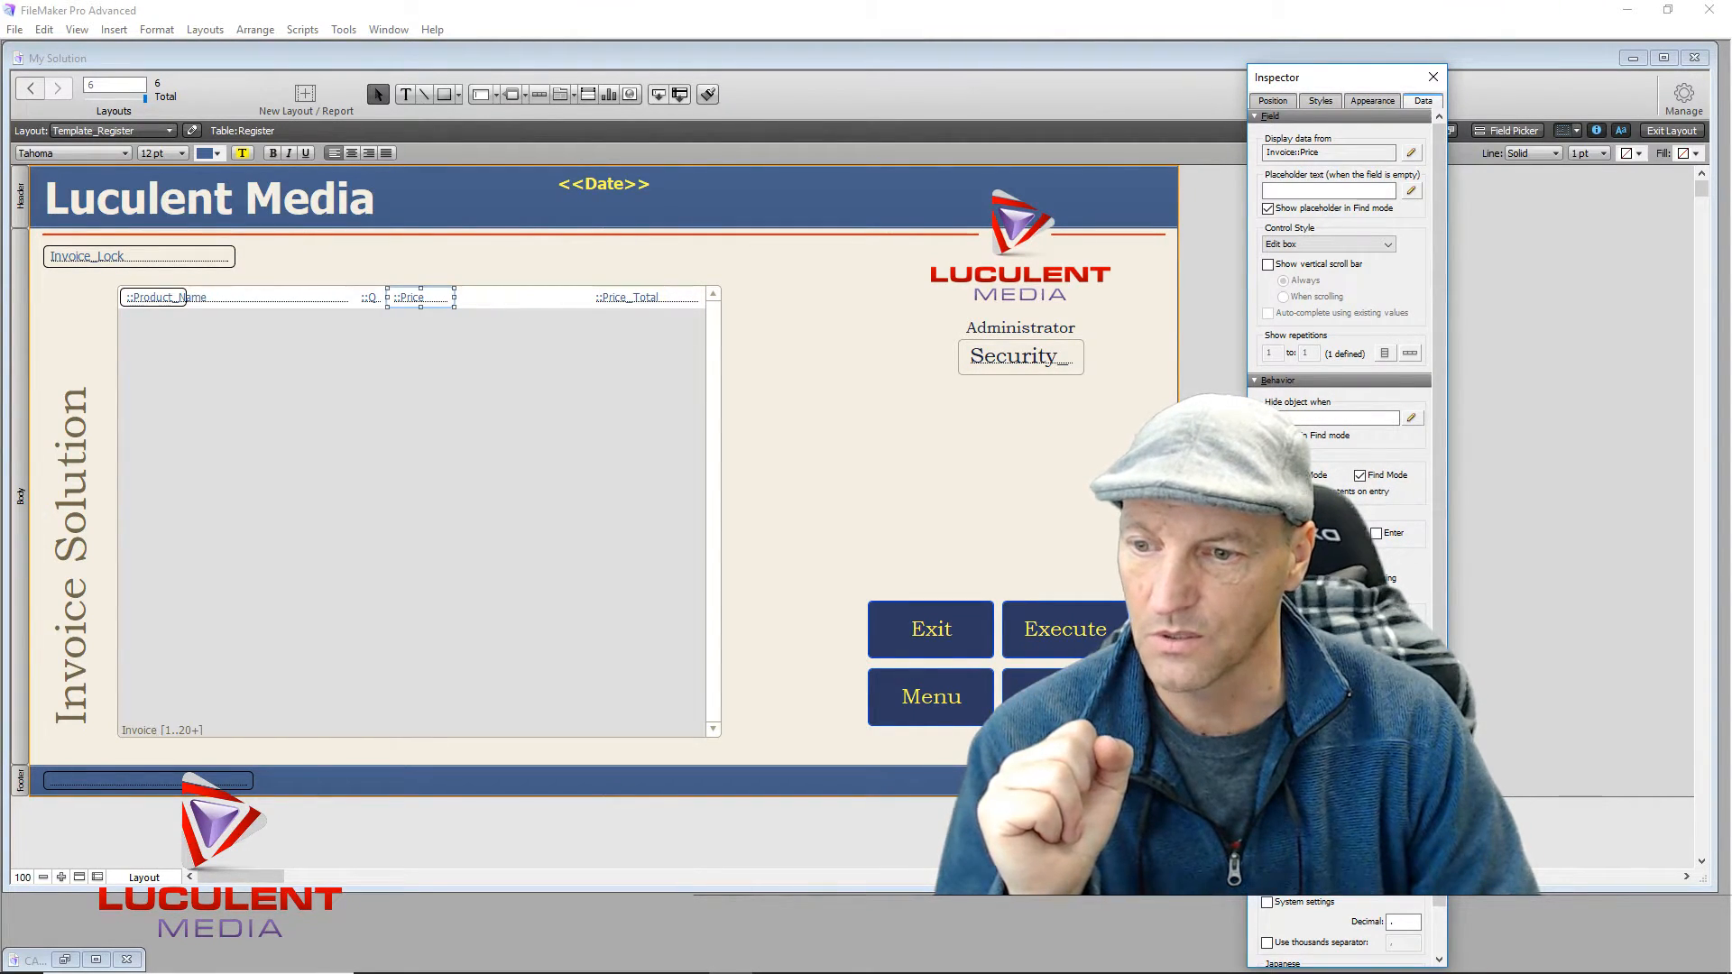
{"action": "left_click", "coordinate": [1268, 904]}
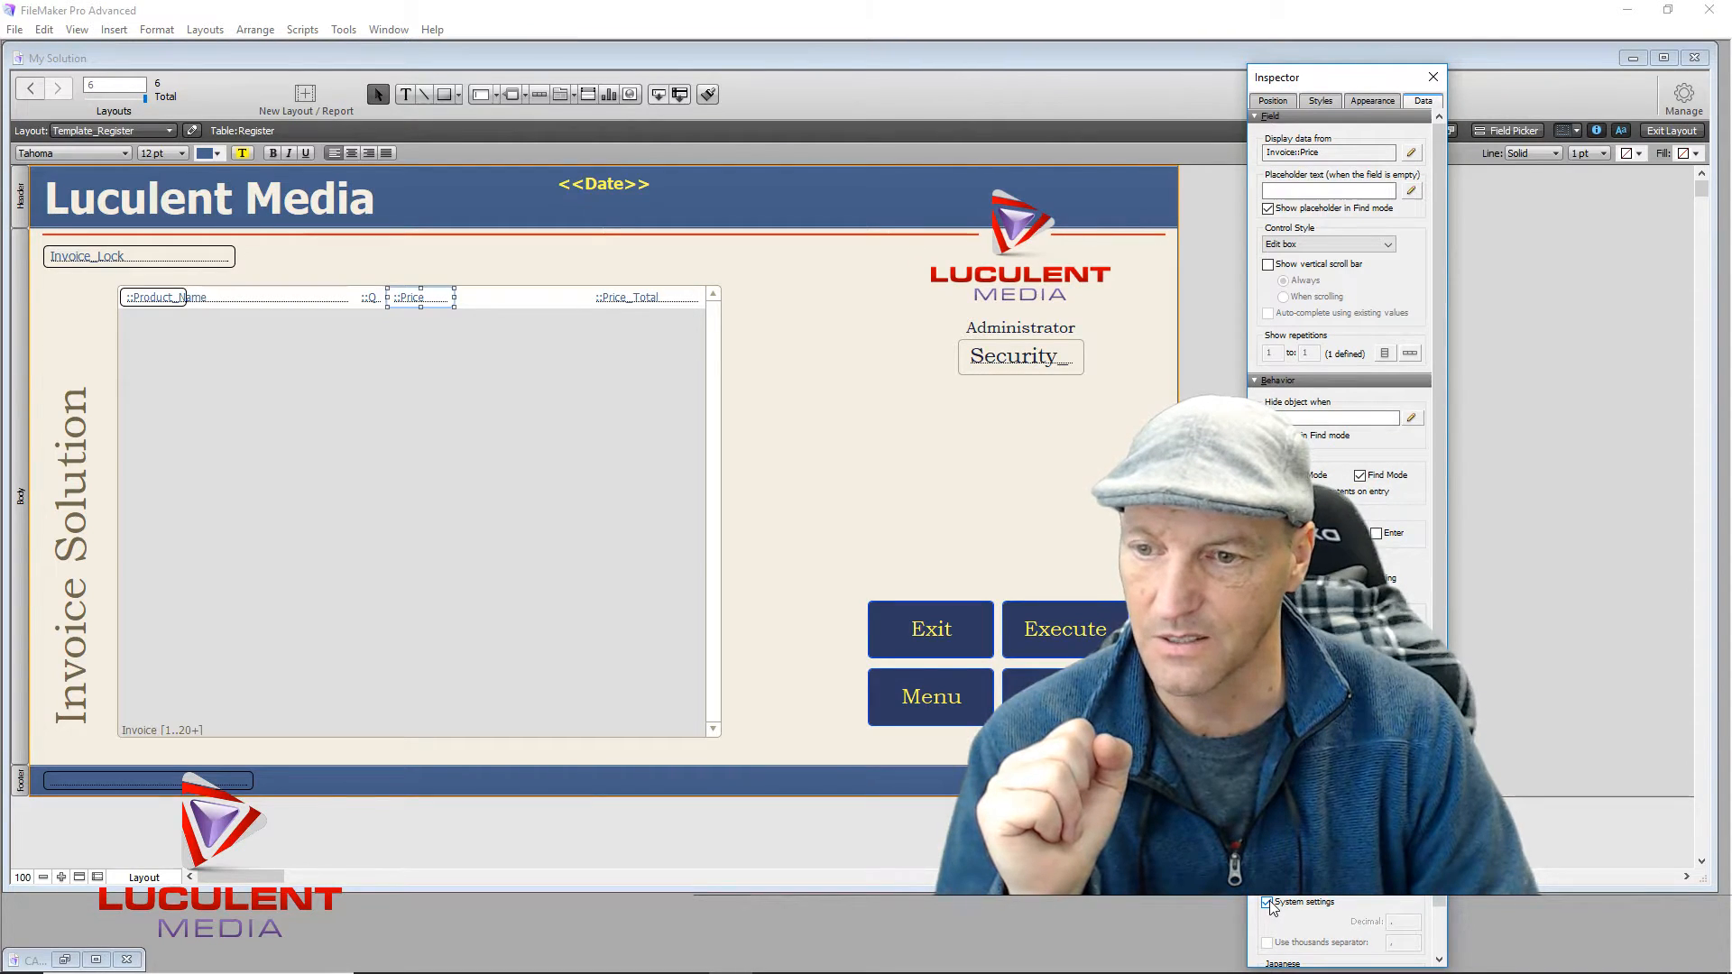
Step: Format the Price_Total field in the portal row as Currency with a fixed number of 2 decimals
{"action": "left_click", "coordinate": [613, 300]}
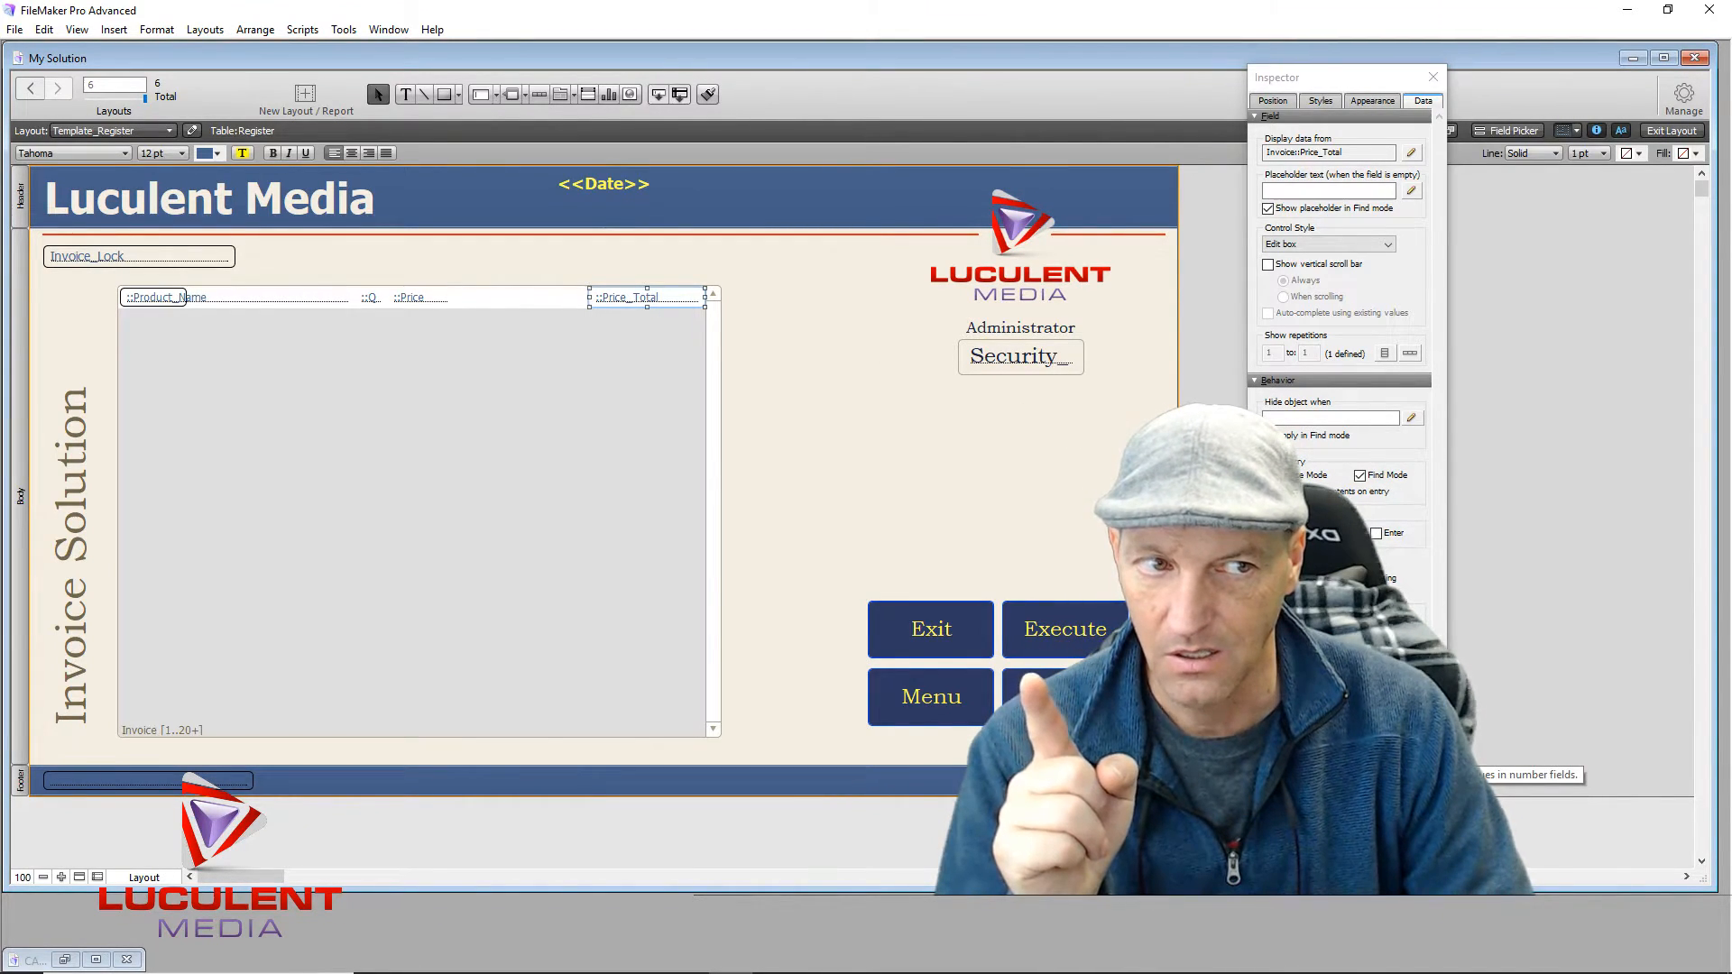
{"action": "left_click_drag", "start_coordinate": [1353, 83], "coordinate": [803, 134]}
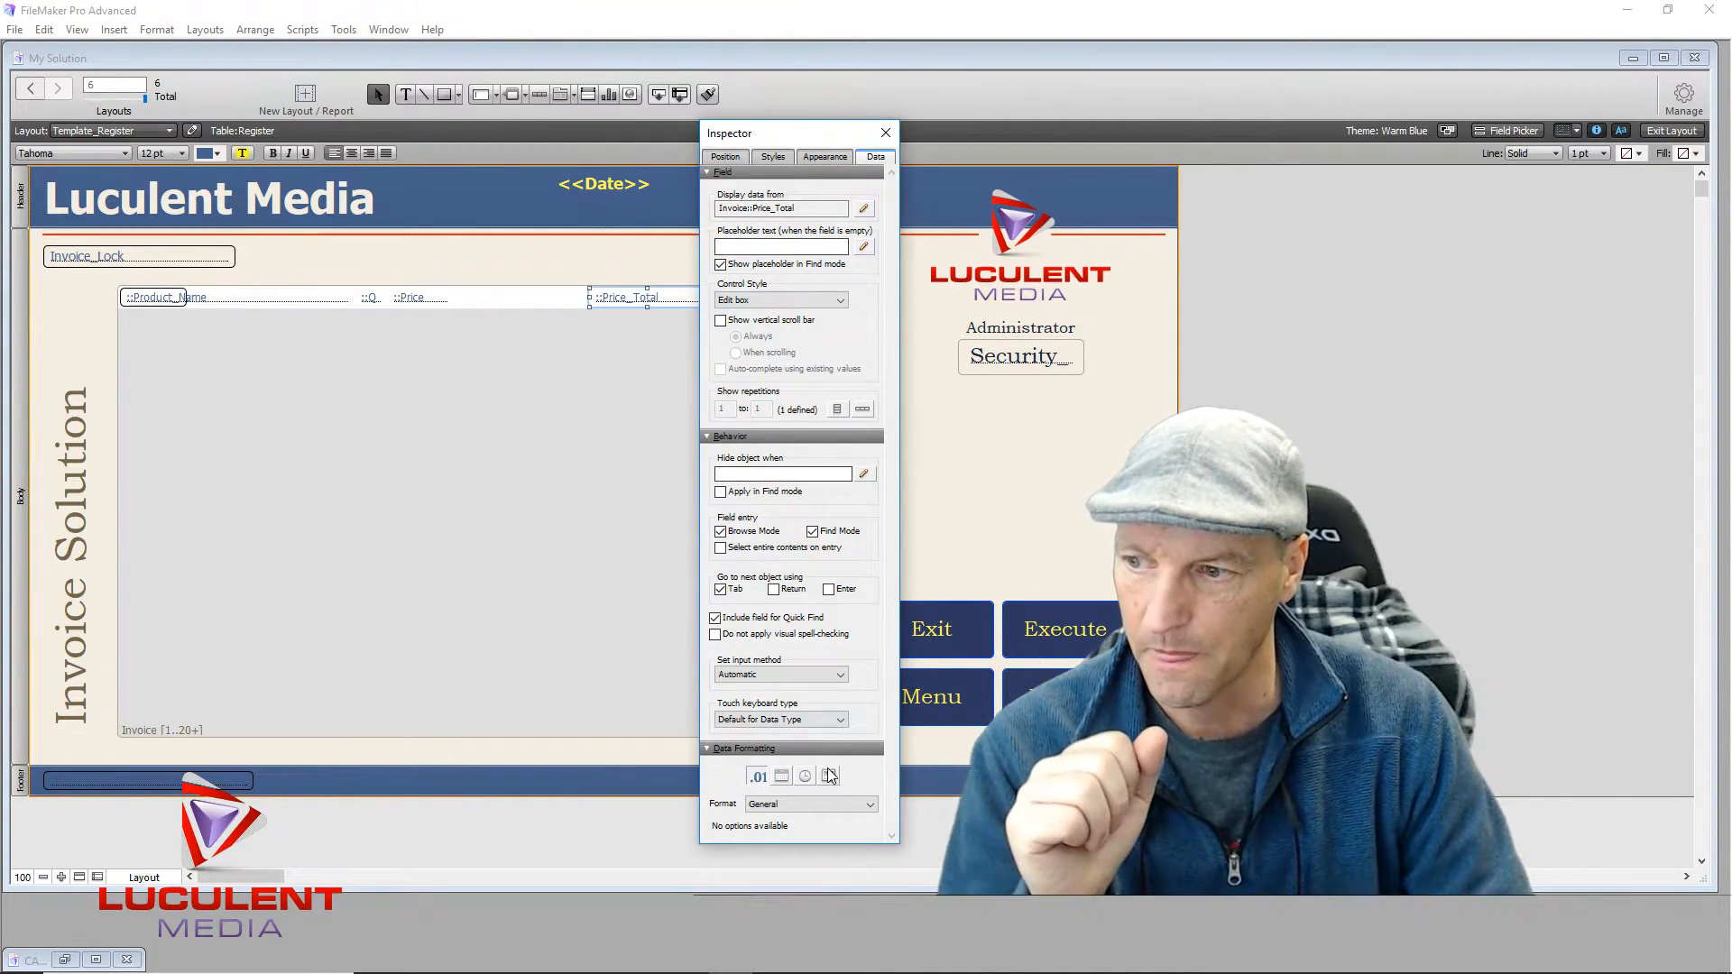
{"action": "left_click", "coordinate": [836, 804]}
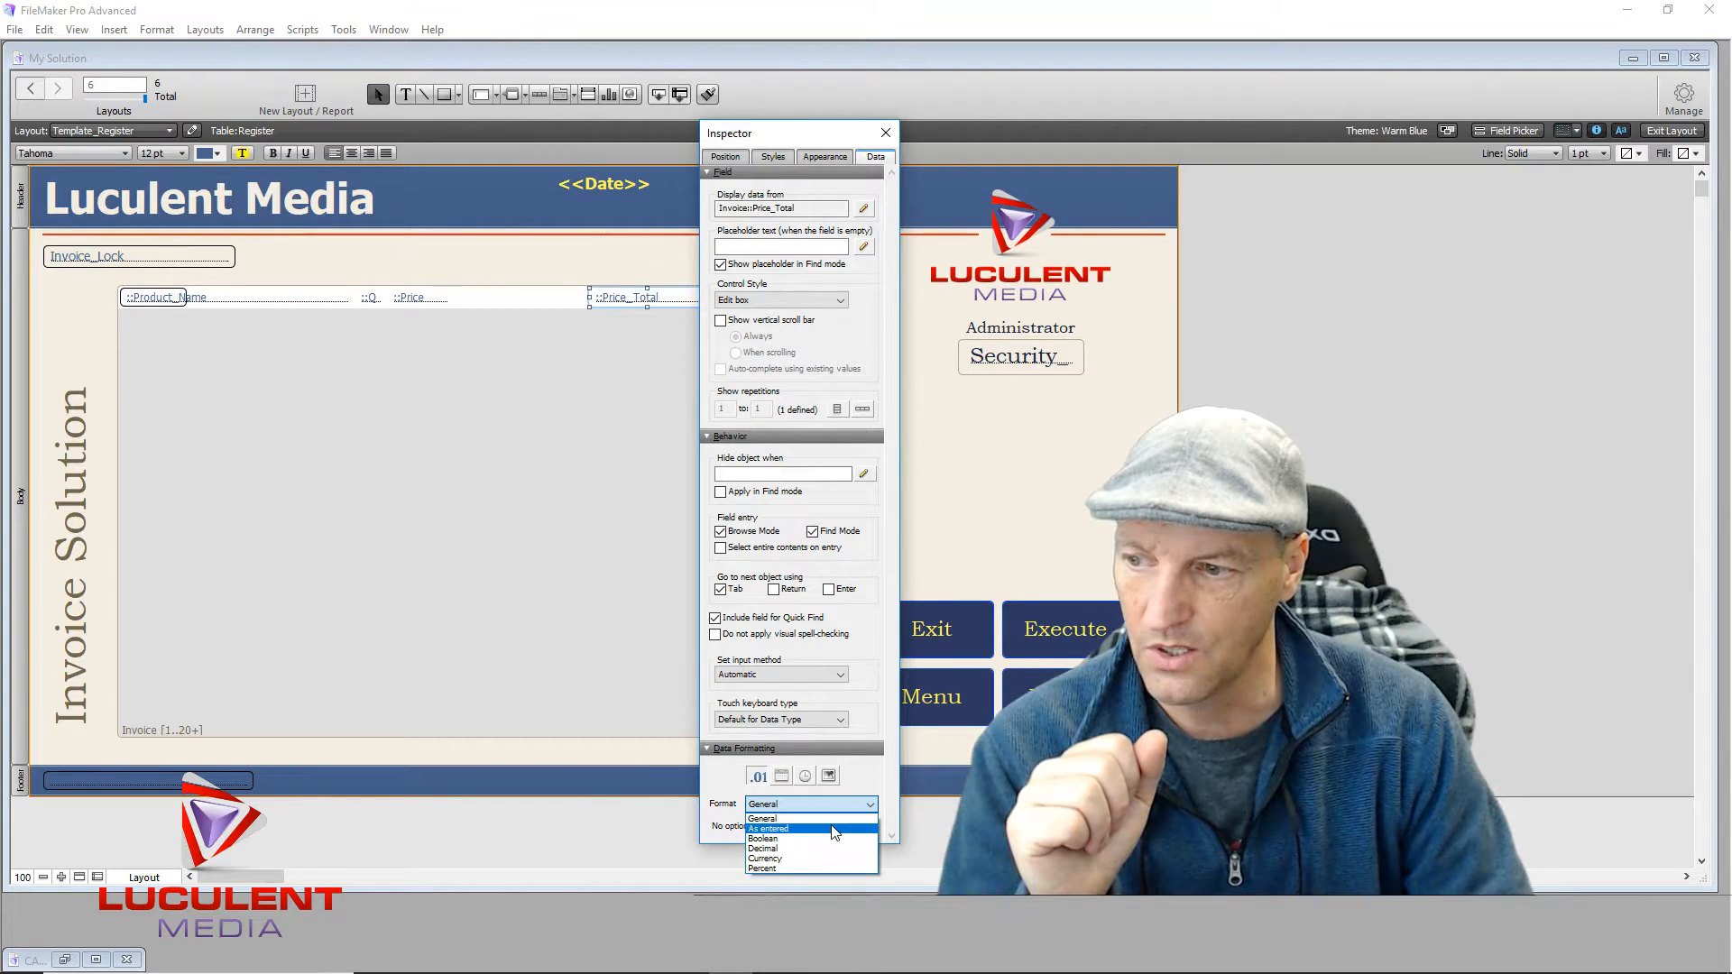
{"action": "left_click", "coordinate": [808, 860]}
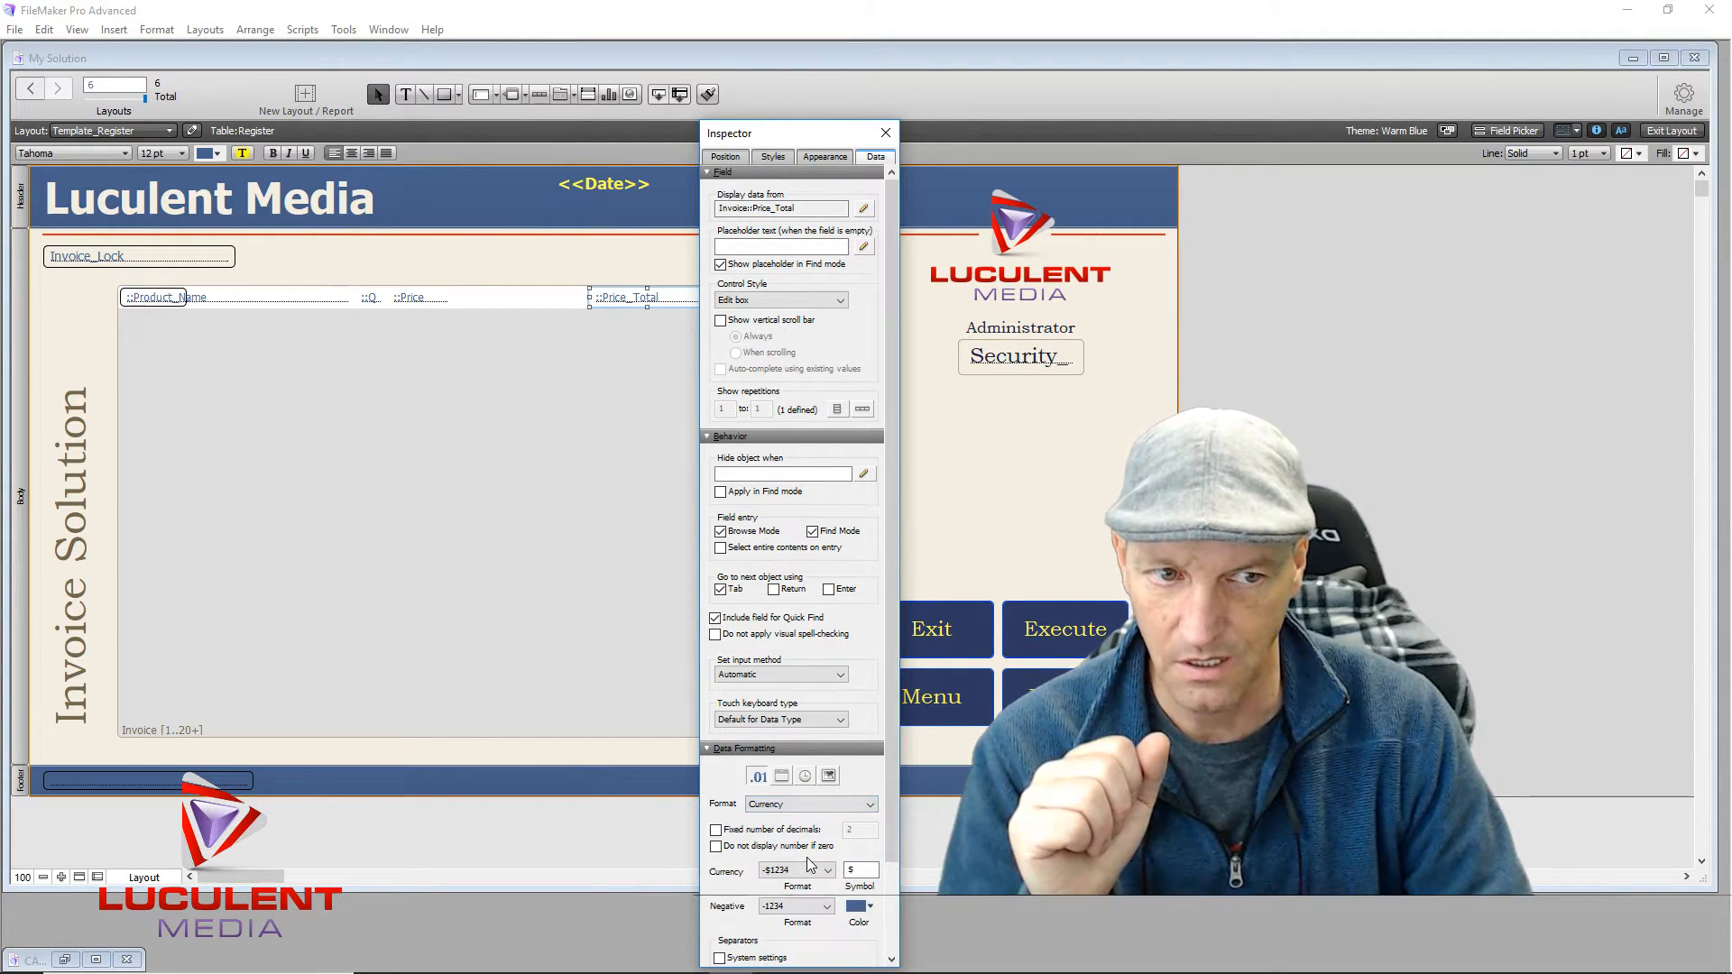
{"action": "left_click", "coordinate": [716, 830]}
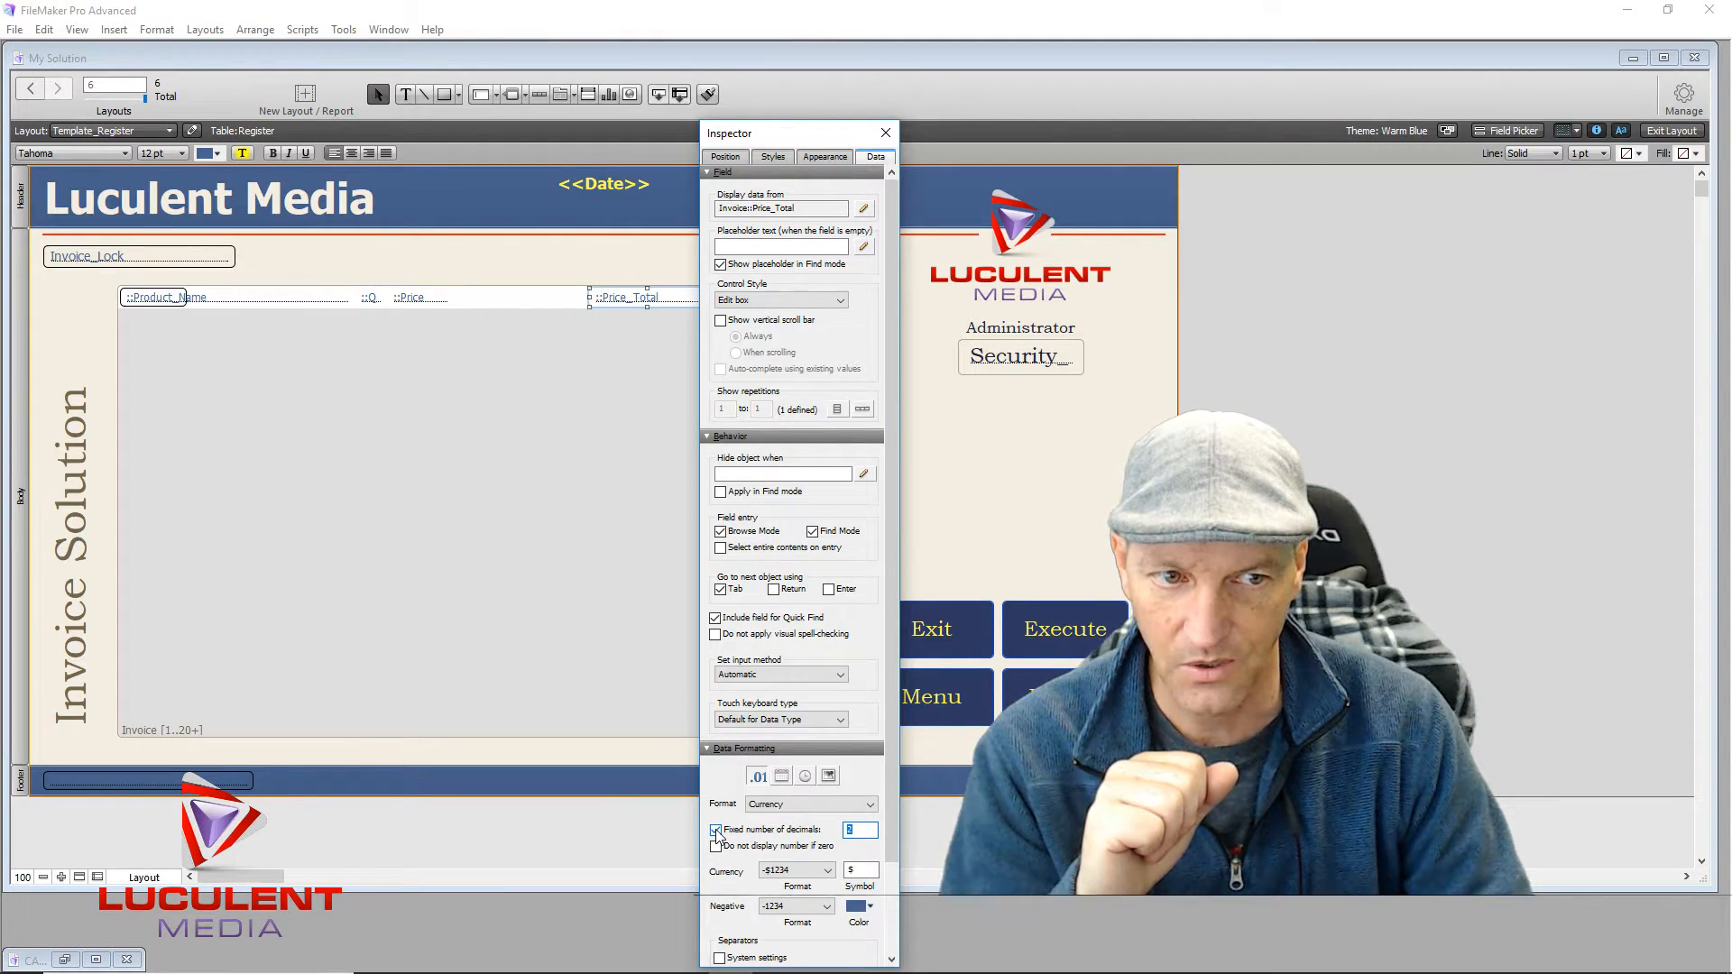
Step: Make the Price_Total field's number separators follow the system settings
{"action": "scroll", "coordinate": [748, 803], "scroll_direction": "down", "scroll_amount": 1}
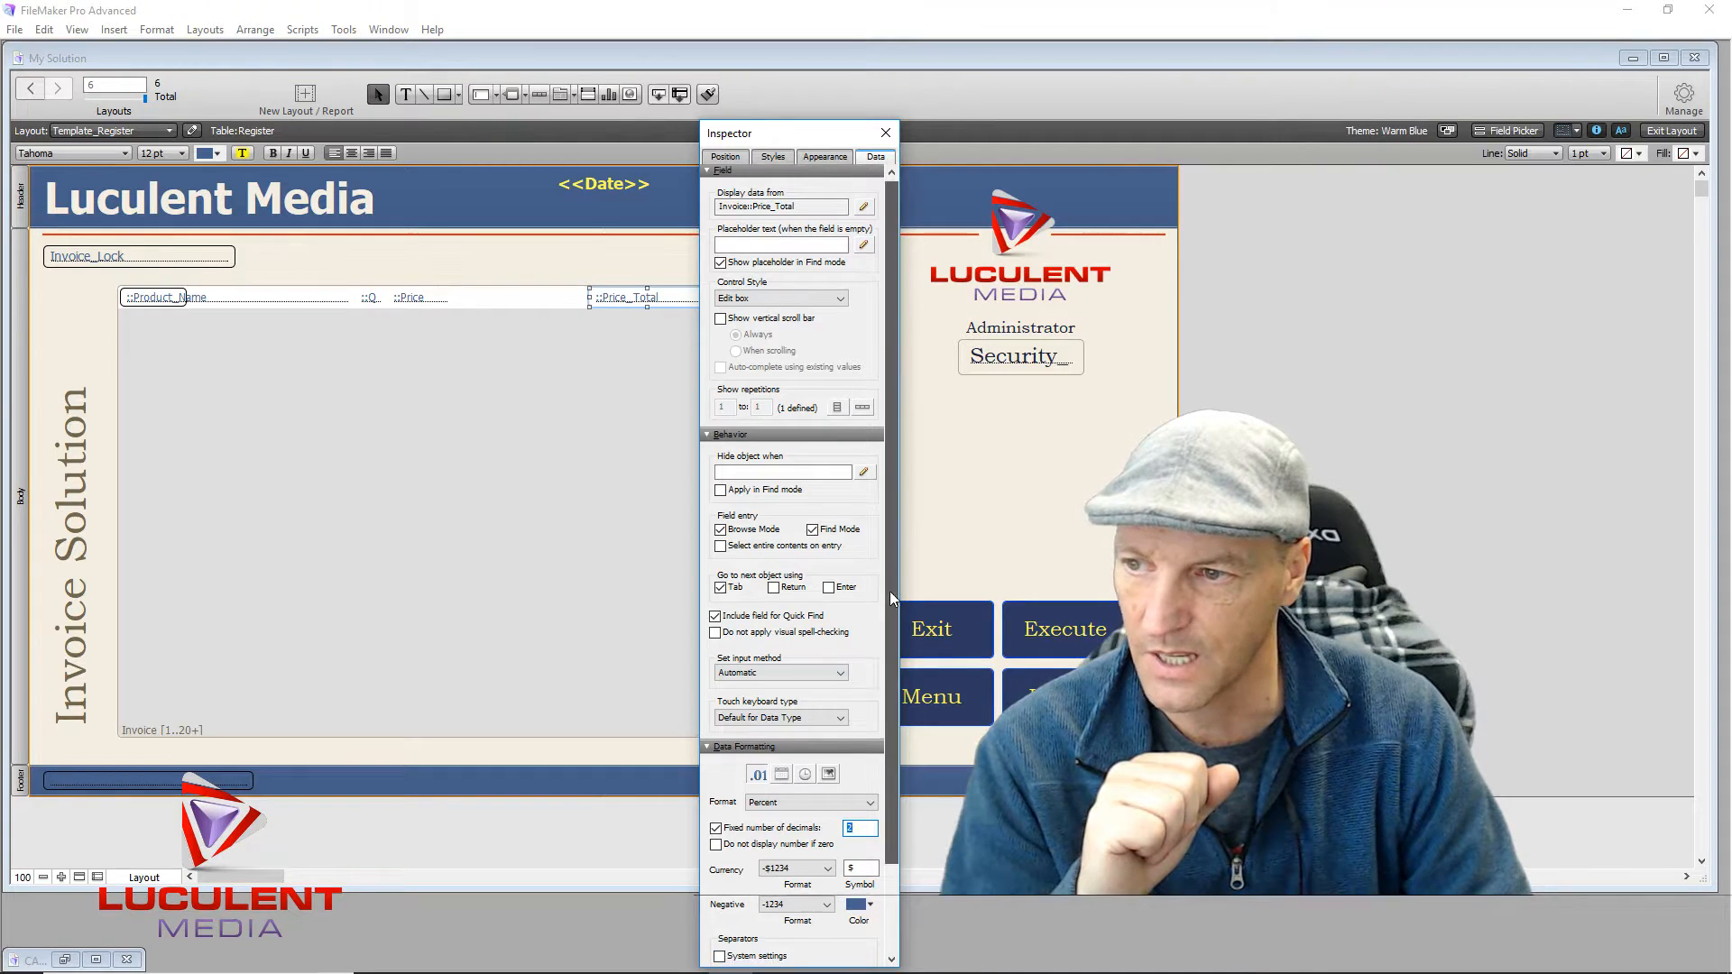
{"action": "left_click_drag", "start_coordinate": [890, 591], "coordinate": [898, 709]}
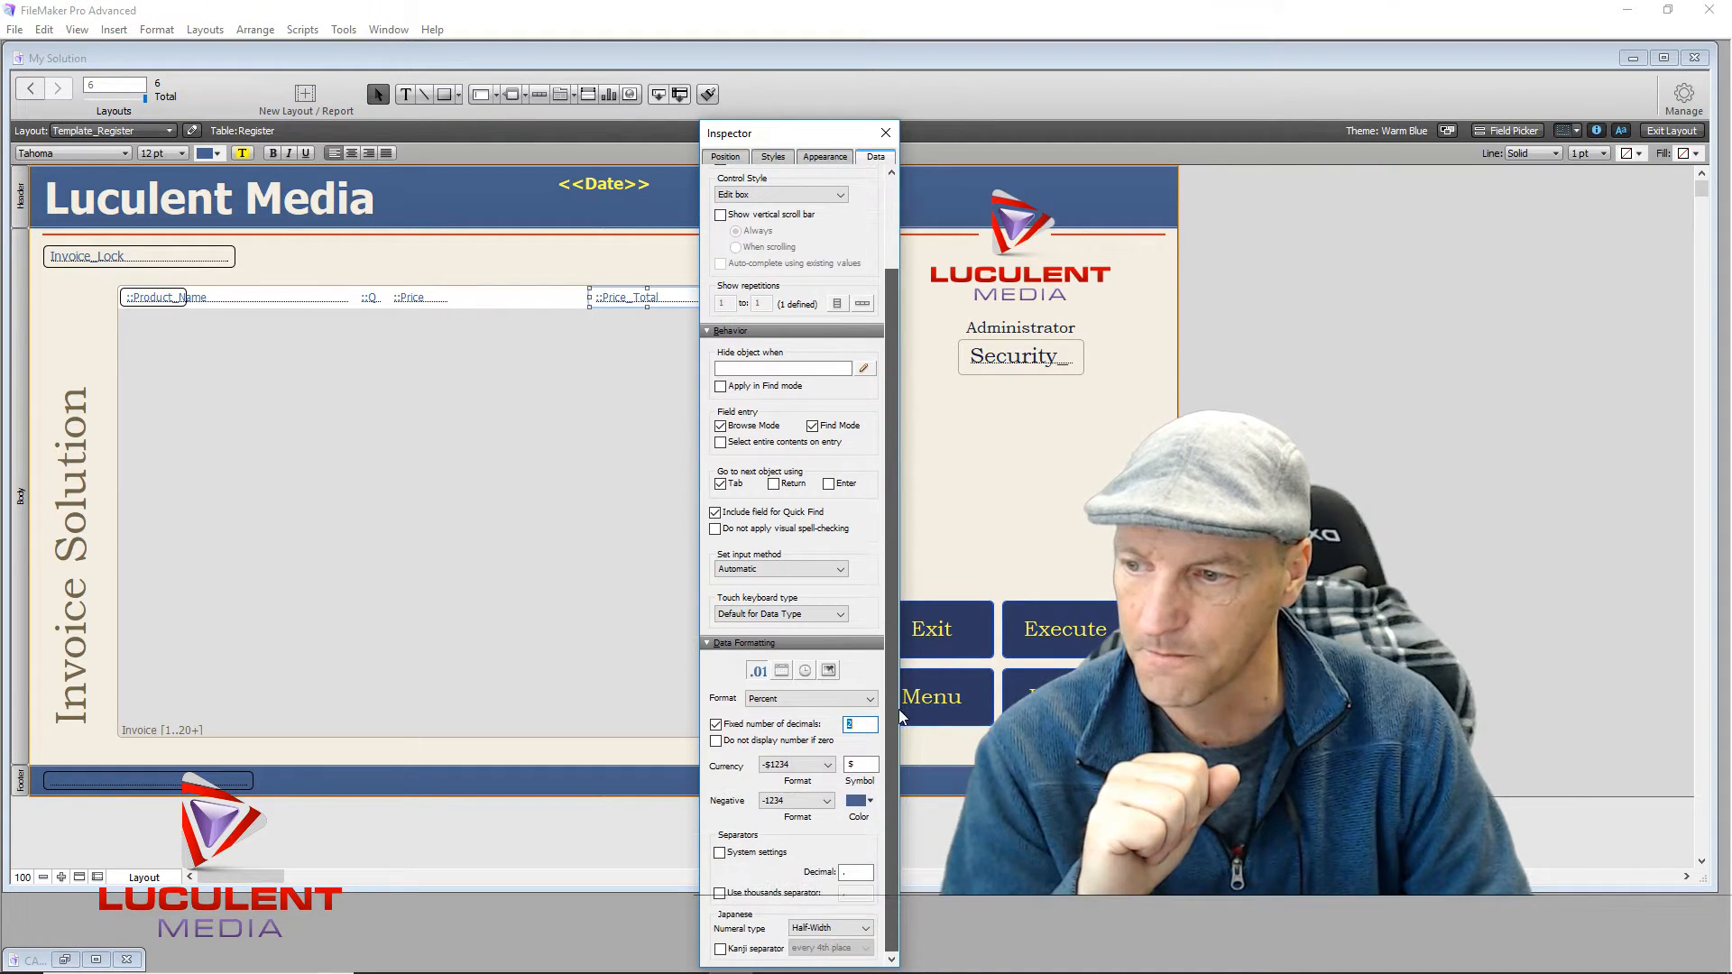
{"action": "left_click", "coordinate": [720, 853]}
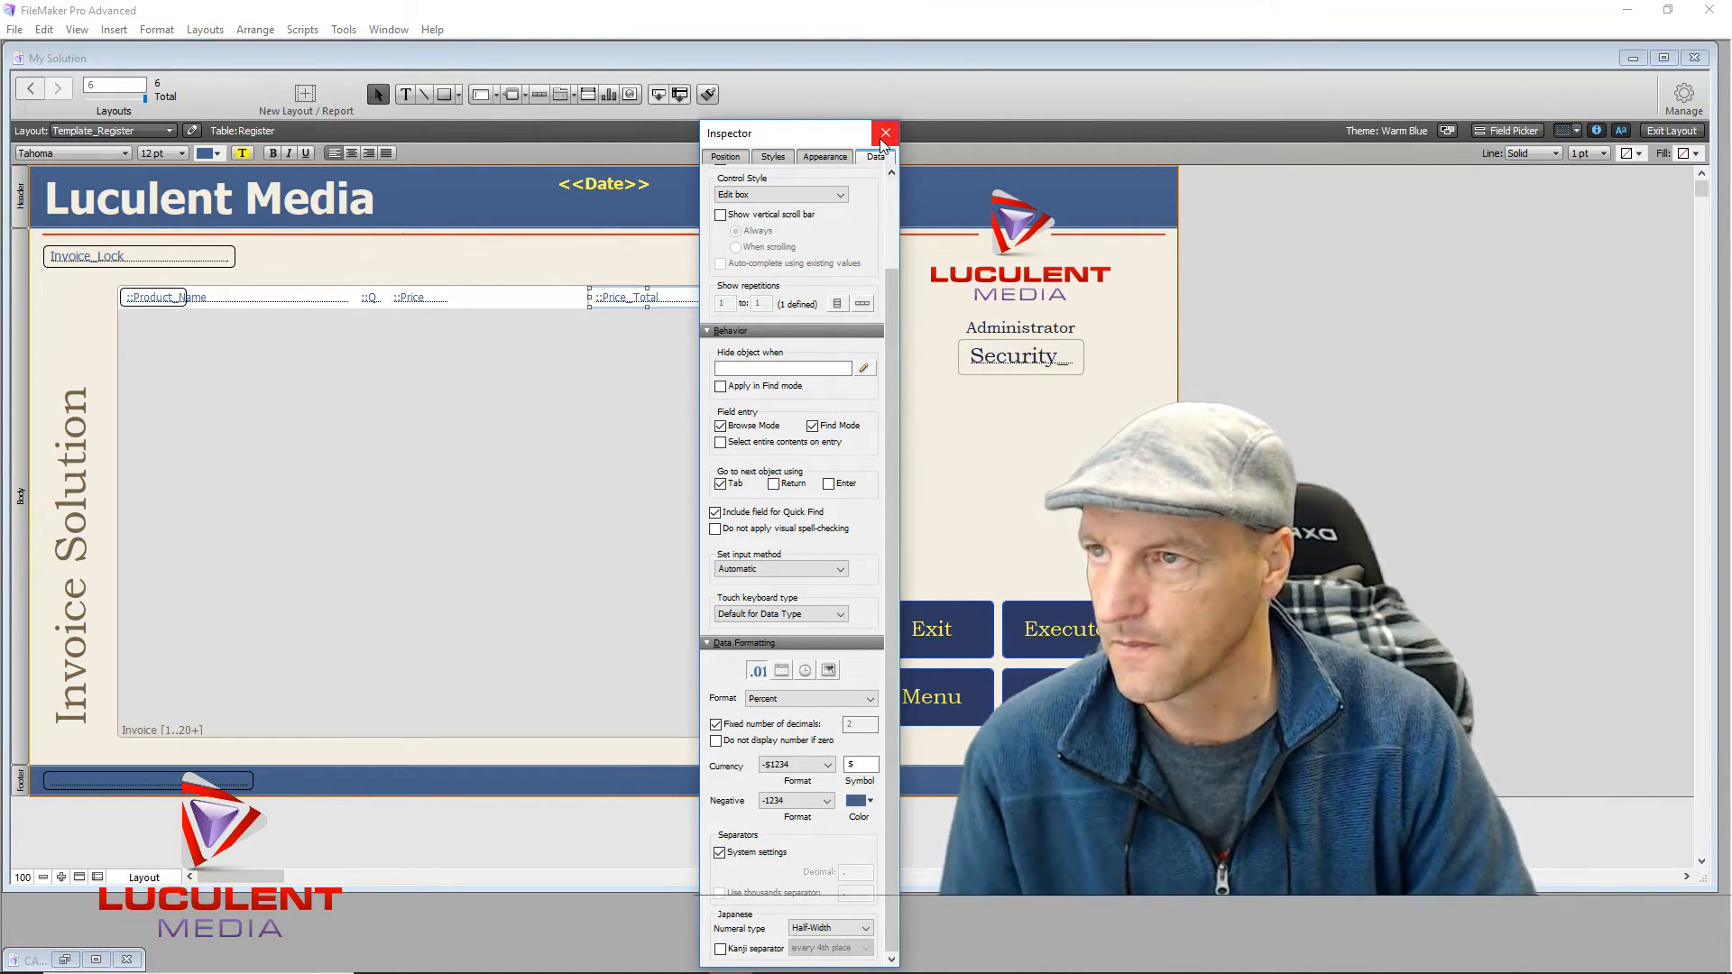
{"action": "left_click_drag", "start_coordinate": [828, 133], "coordinate": [1140, 112]}
{"action": "left_click", "coordinate": [485, 297]}
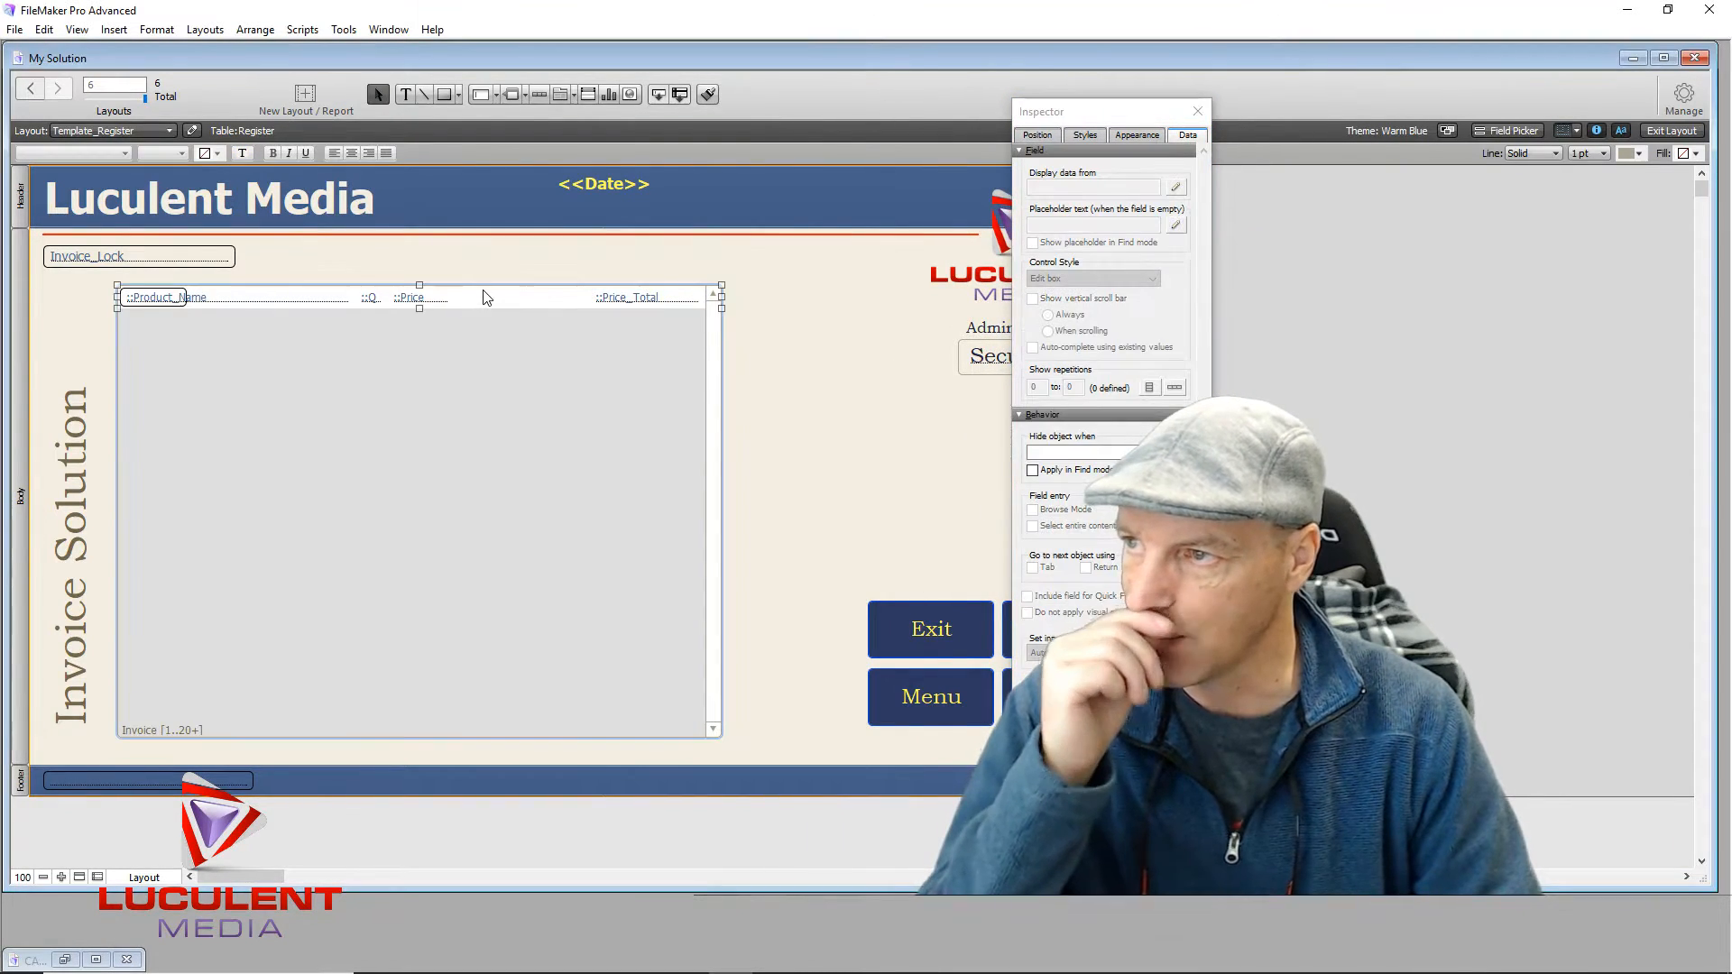
{"action": "left_click", "coordinate": [431, 300]}
{"action": "left_click_drag", "start_coordinate": [430, 301], "coordinate": [430, 304]}
{"action": "left_click", "coordinate": [645, 300]}
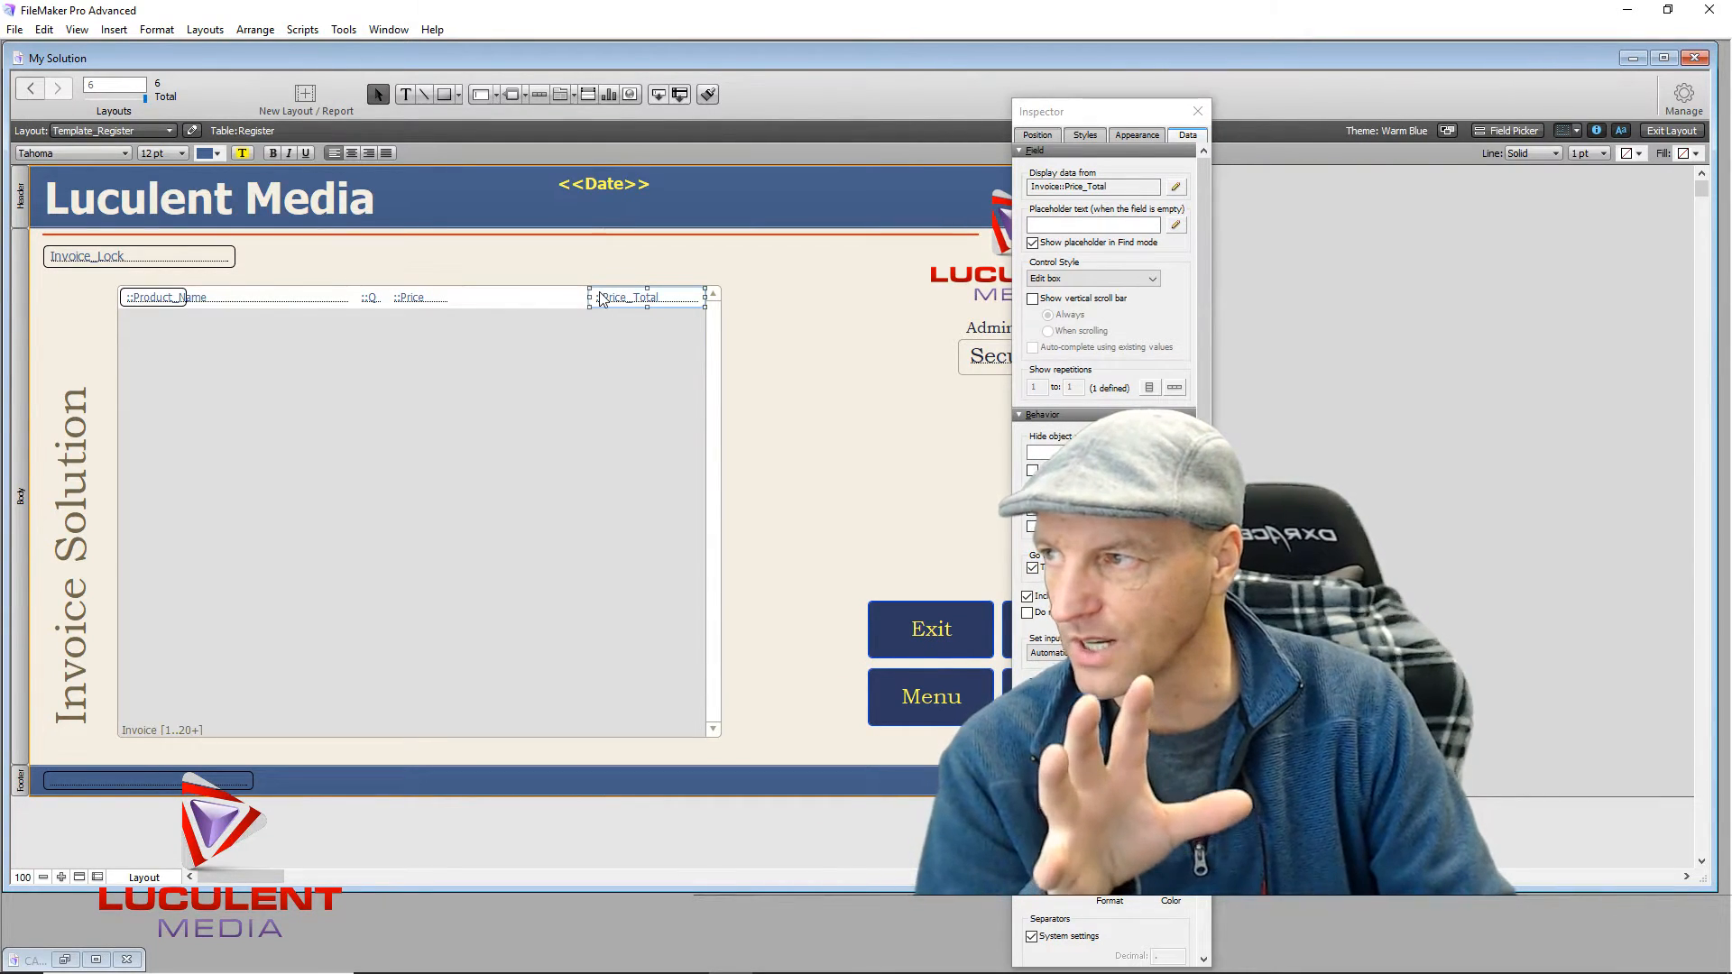
{"action": "left_click", "coordinate": [827, 313]}
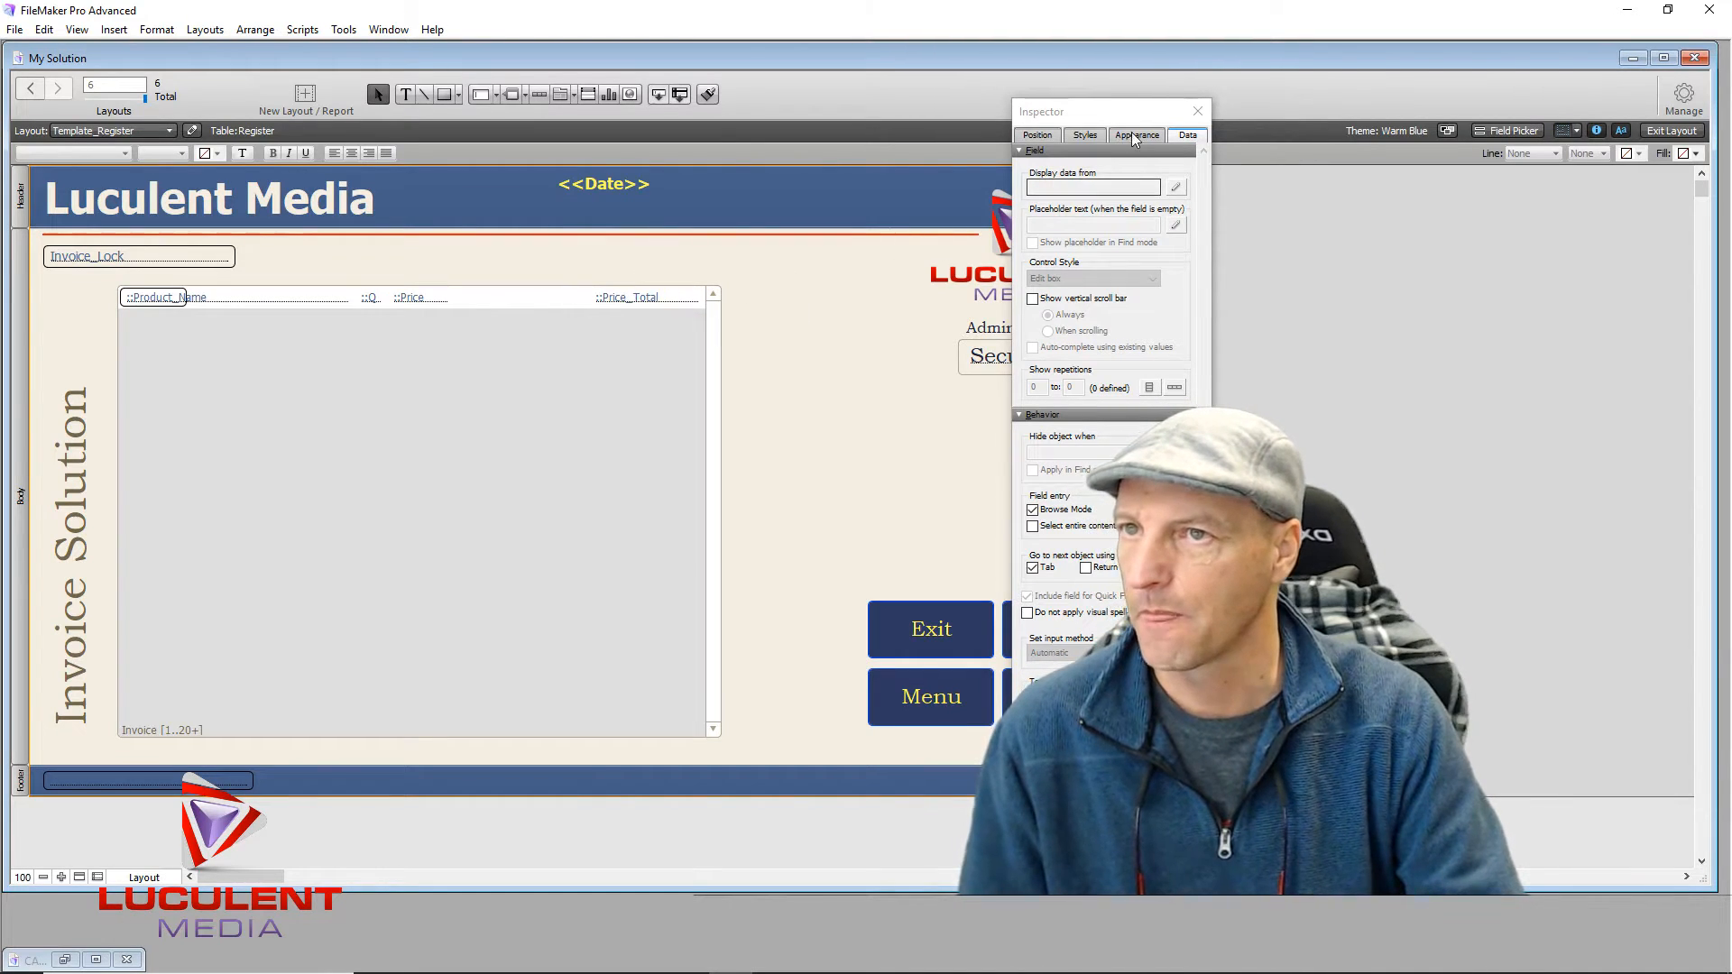
Step: Shift the portal and its fields slightly up toward the header and a touch closer to the vertical Invoice Solution label
{"action": "left_click", "coordinate": [502, 303]}
{"action": "left_click_drag", "start_coordinate": [501, 297], "coordinate": [502, 293]}
{"action": "left_click", "coordinate": [824, 341]}
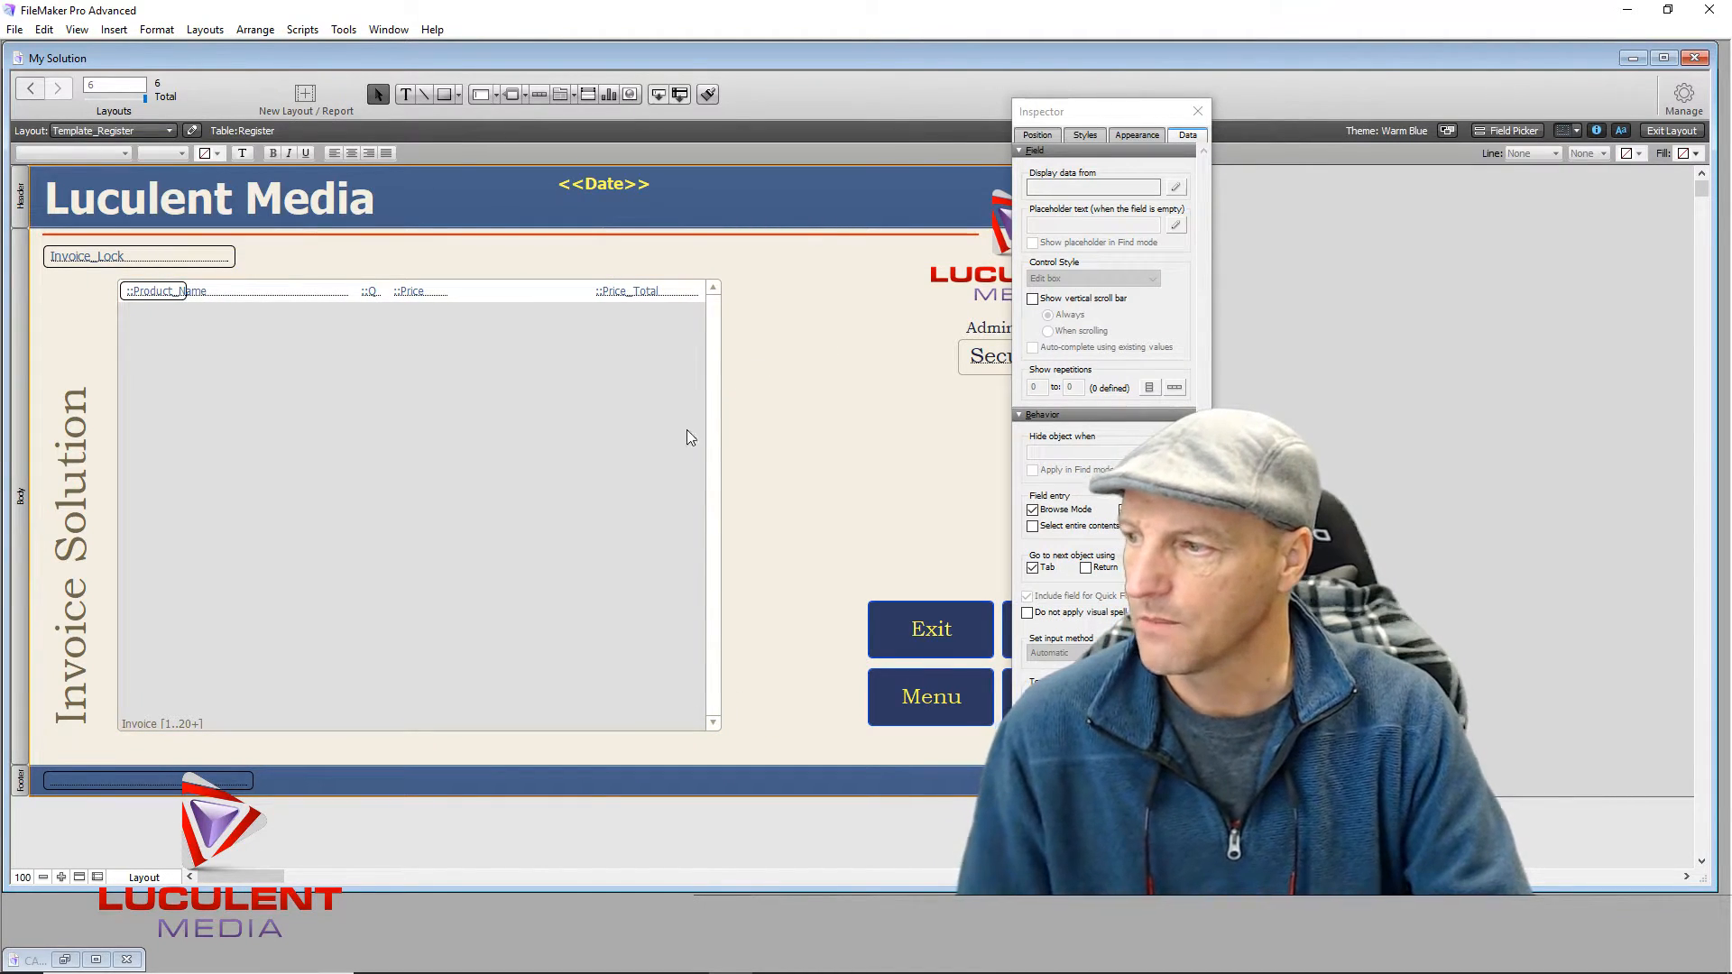
{"action": "left_click", "coordinate": [485, 293]}
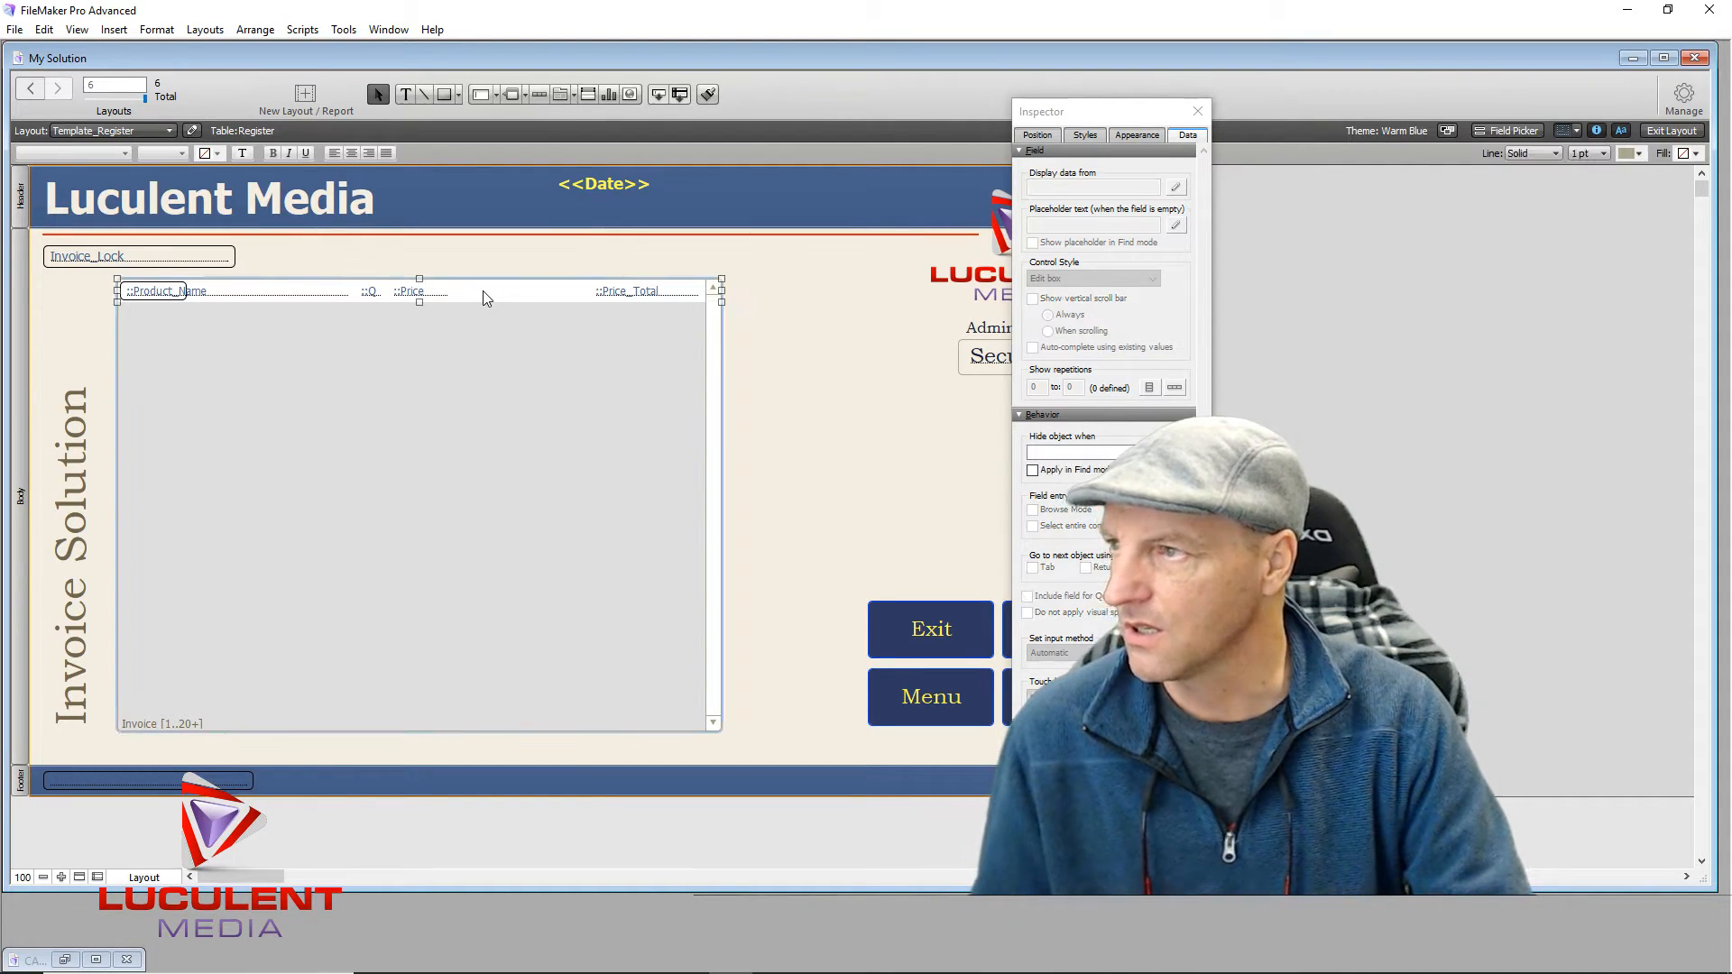
{"action": "key", "text": "Up"}
{"action": "key", "text": "Up"}
{"action": "key", "text": "Up"}
{"action": "key", "text": "Up"}
{"action": "key", "text": "Up"}
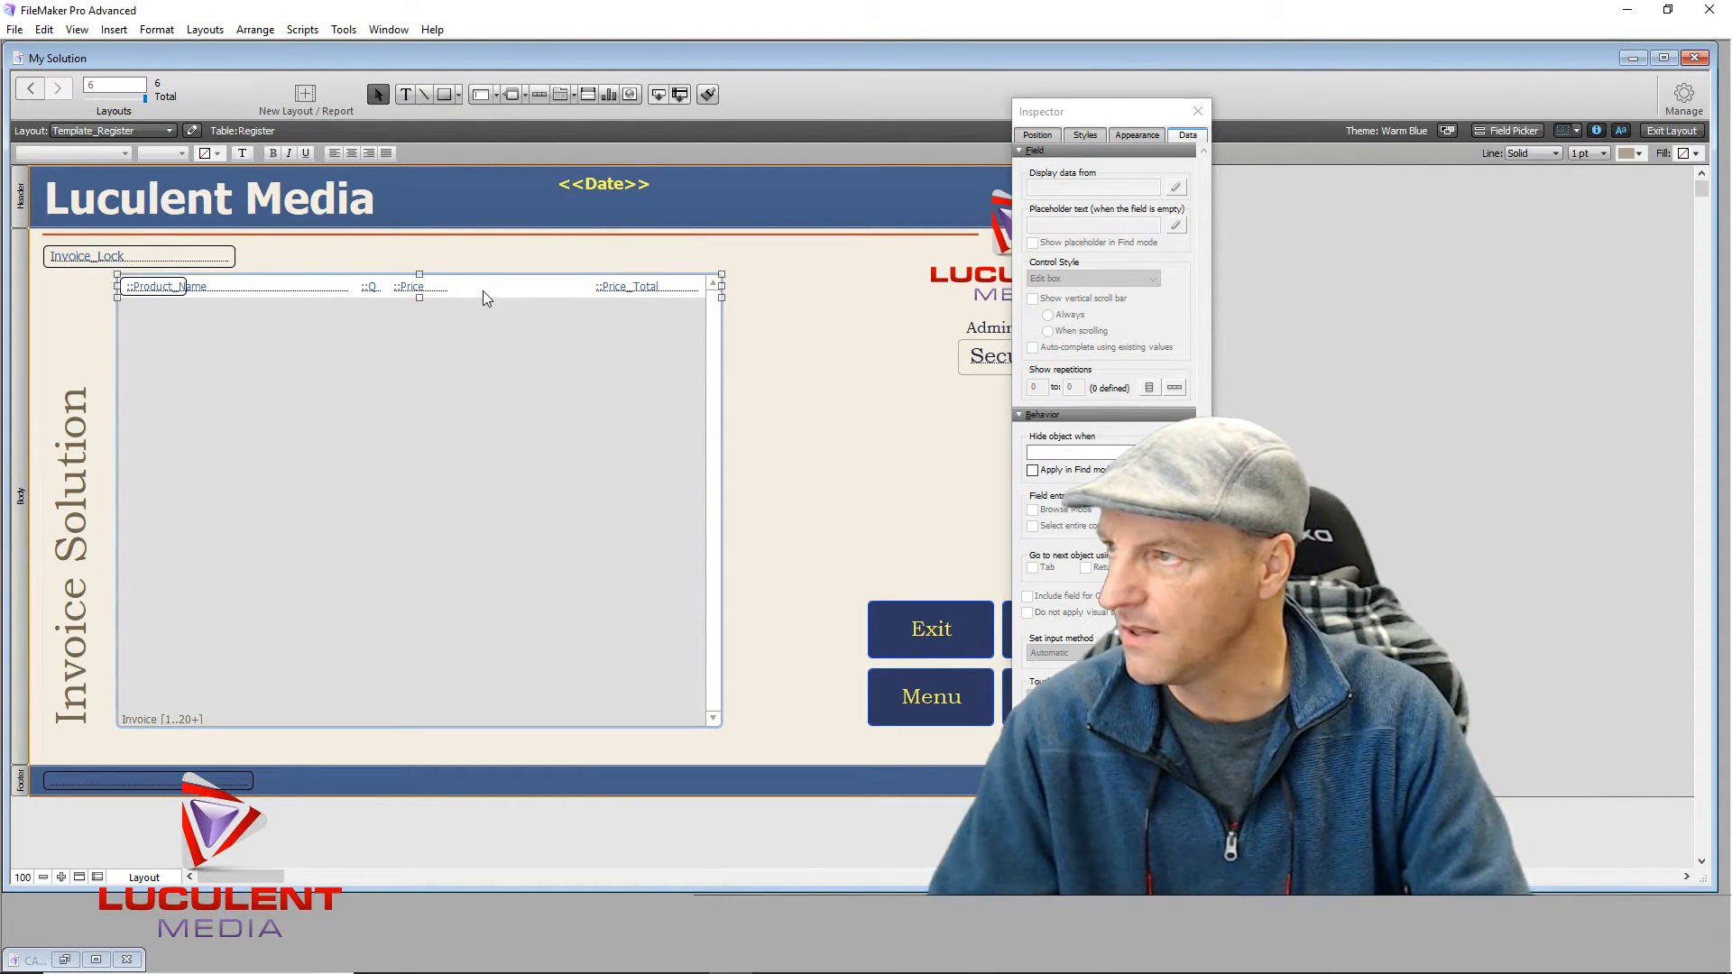
{"action": "key", "text": "Left"}
{"action": "key", "text": "Left"}
{"action": "key", "text": "Down"}
{"action": "key", "text": "Down"}
{"action": "key", "text": "Down"}
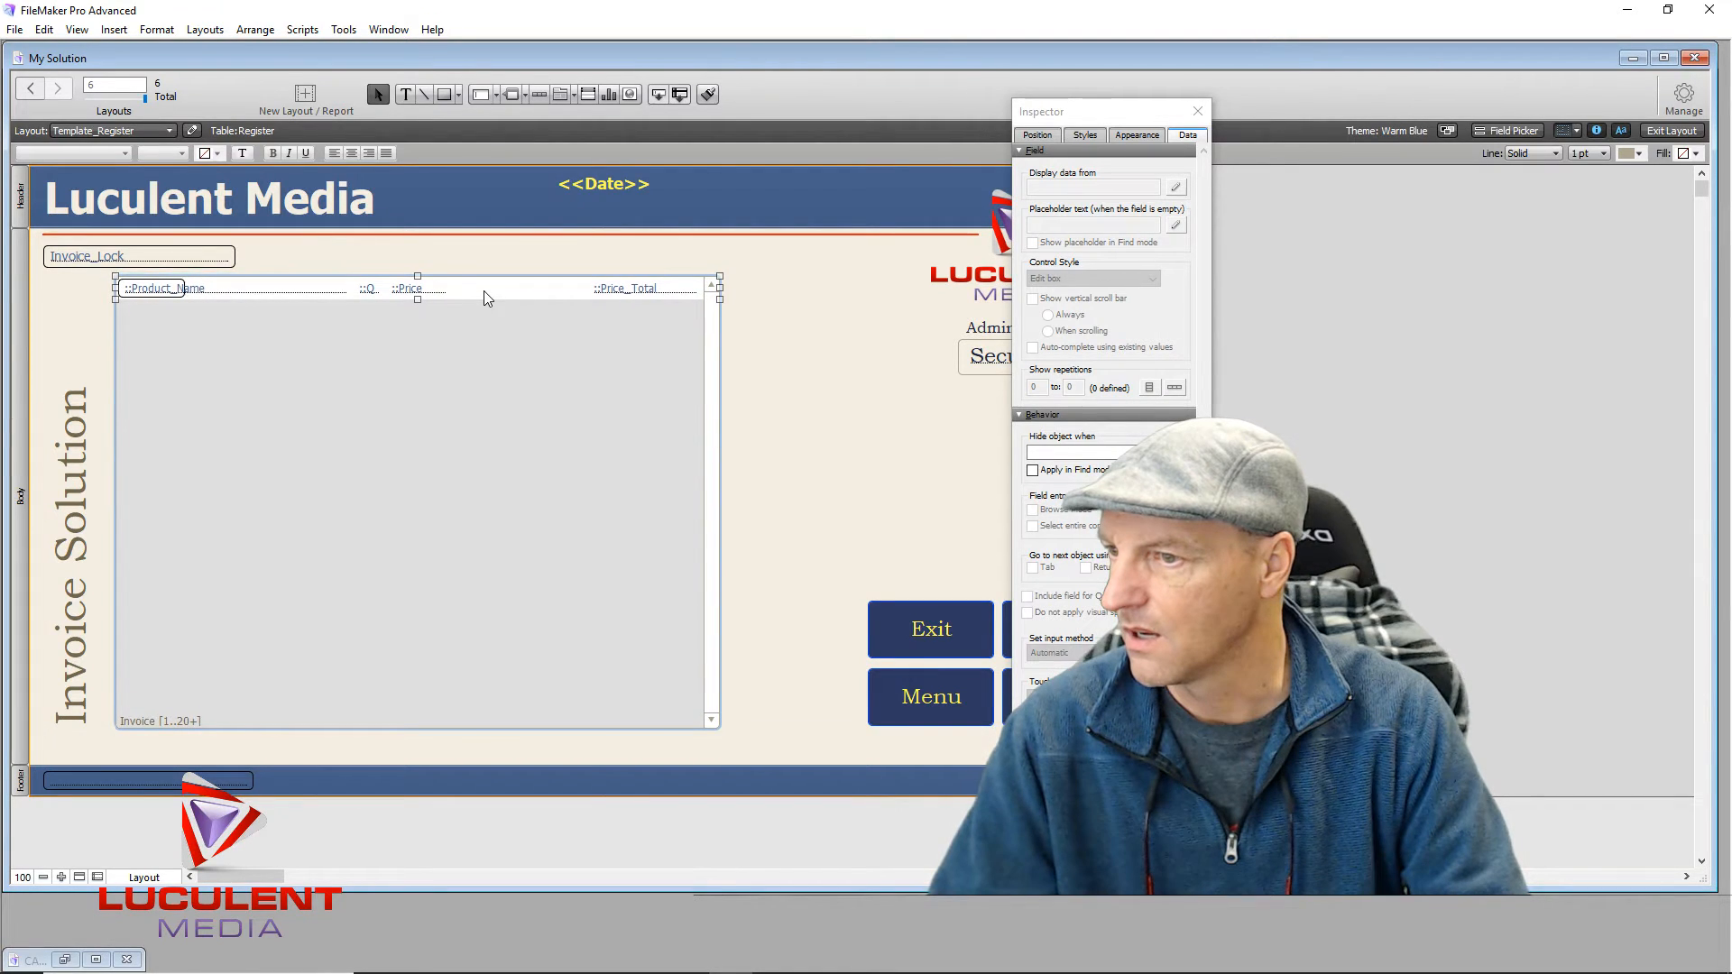
{"action": "left_click", "coordinate": [838, 351]}
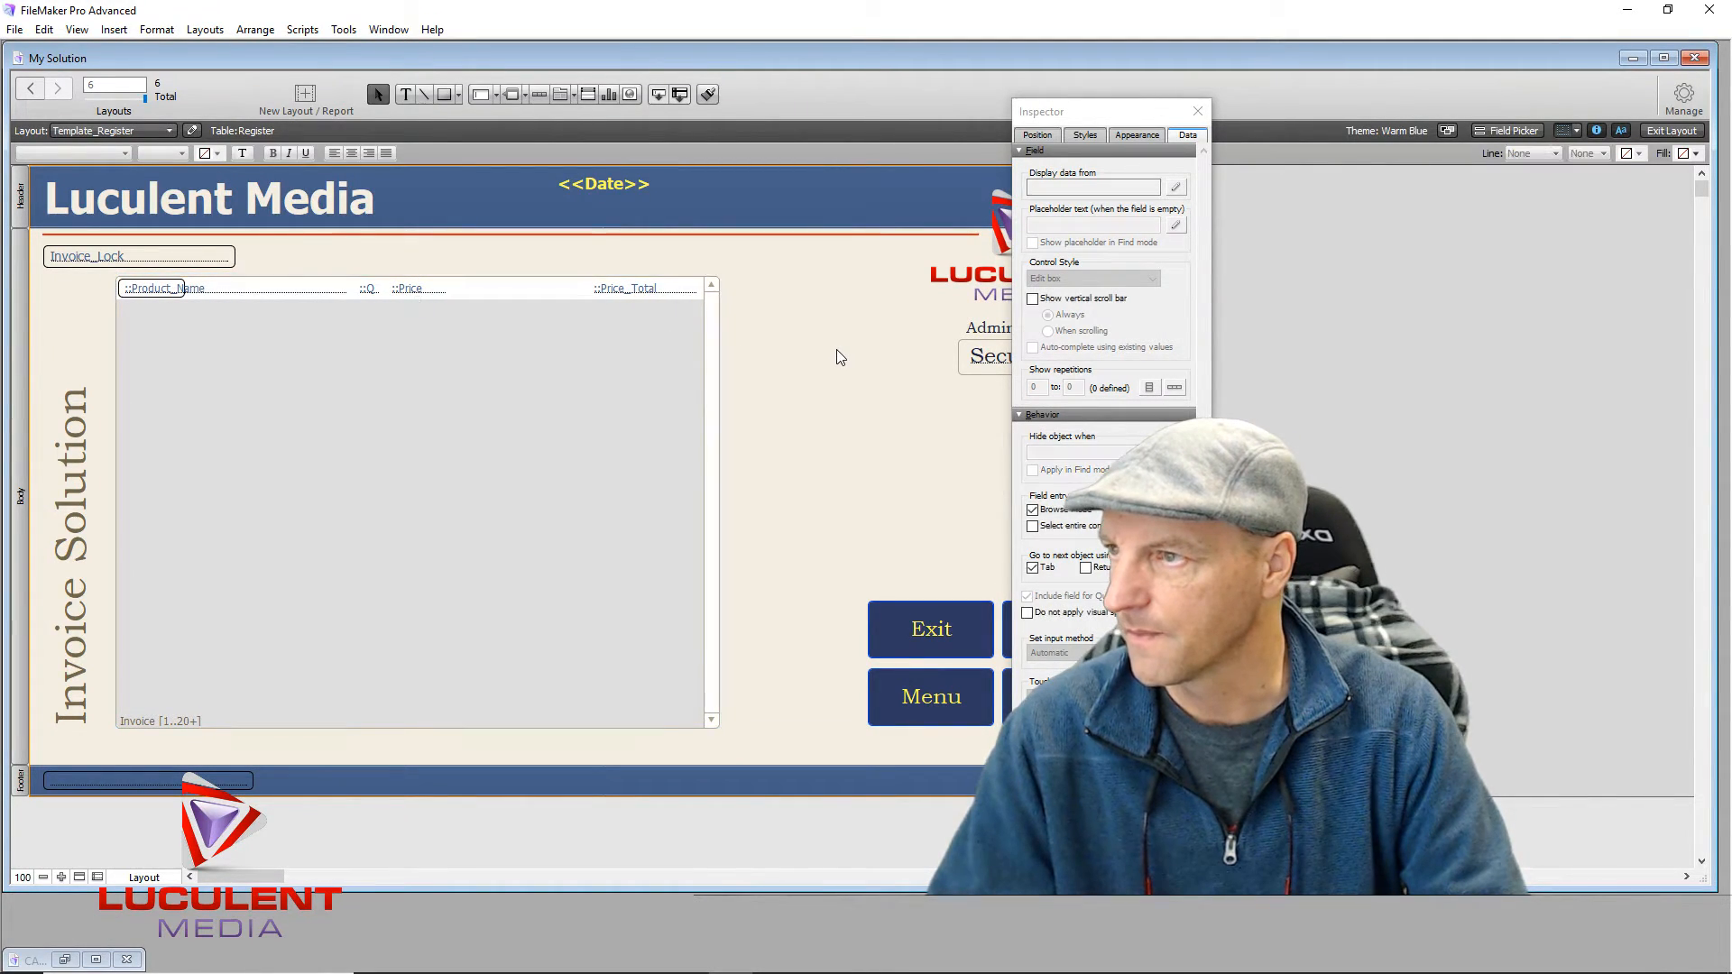
Step: Add the Register table's Invoice_Number field below the portal, delete its label, and align the field with the portal's left edge
{"action": "left_click", "coordinate": [1514, 130]}
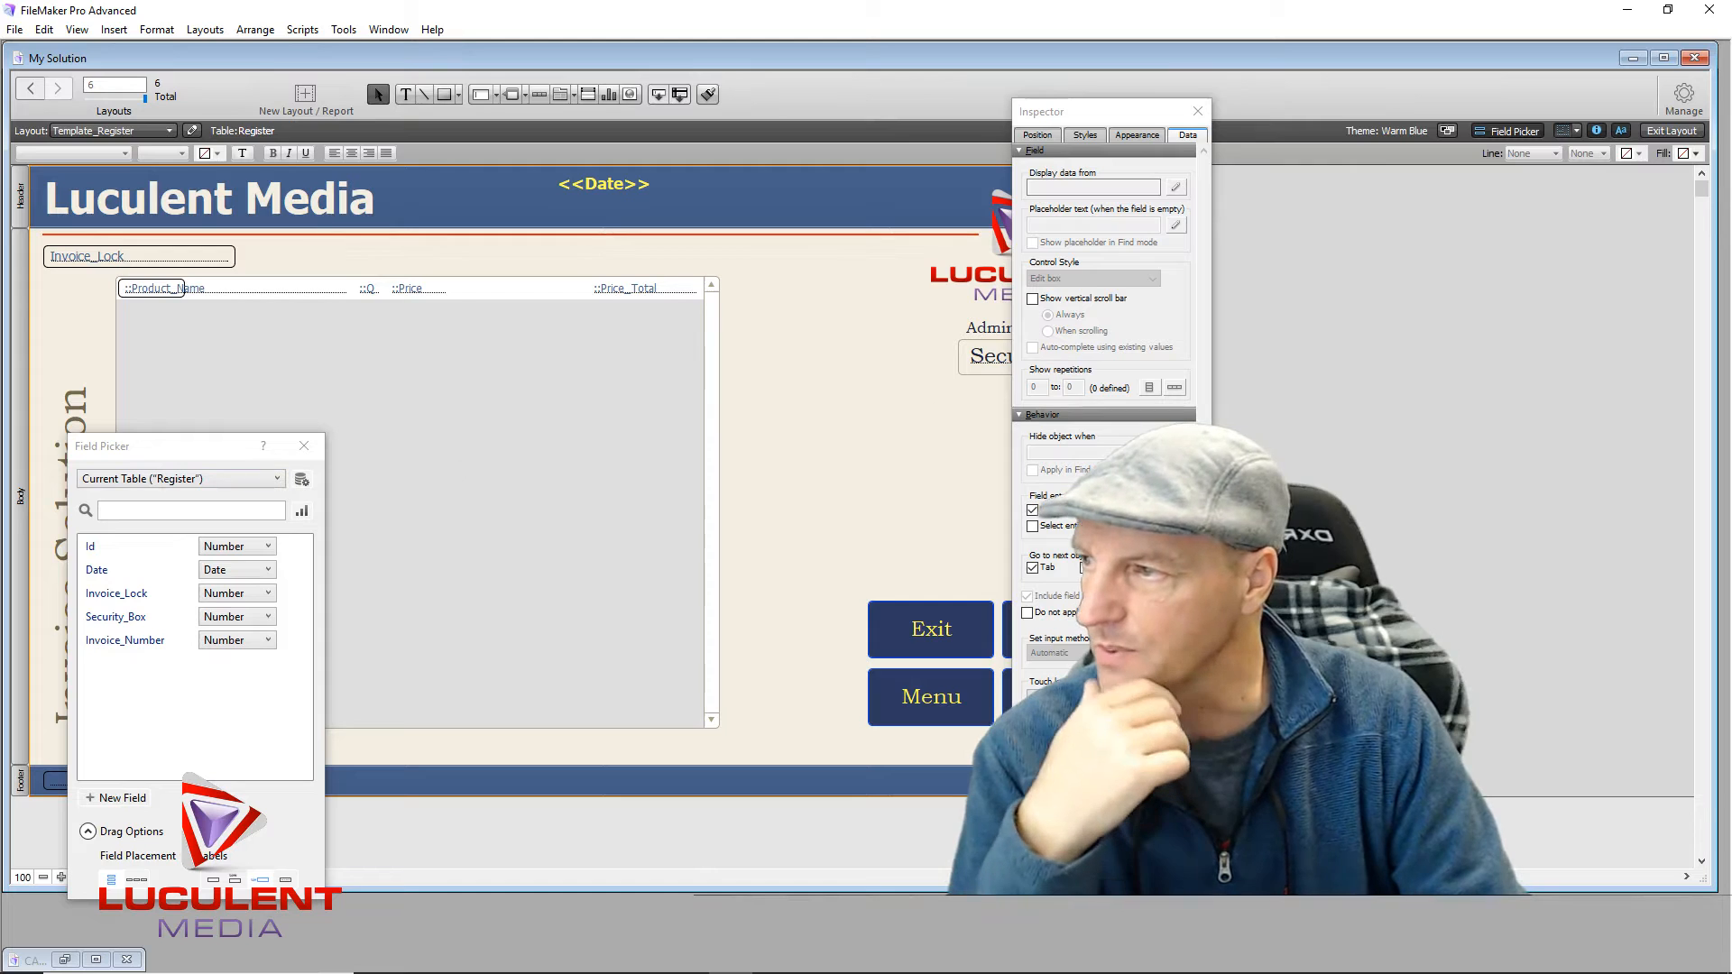
{"action": "left_click_drag", "start_coordinate": [158, 446], "coordinate": [814, 187]}
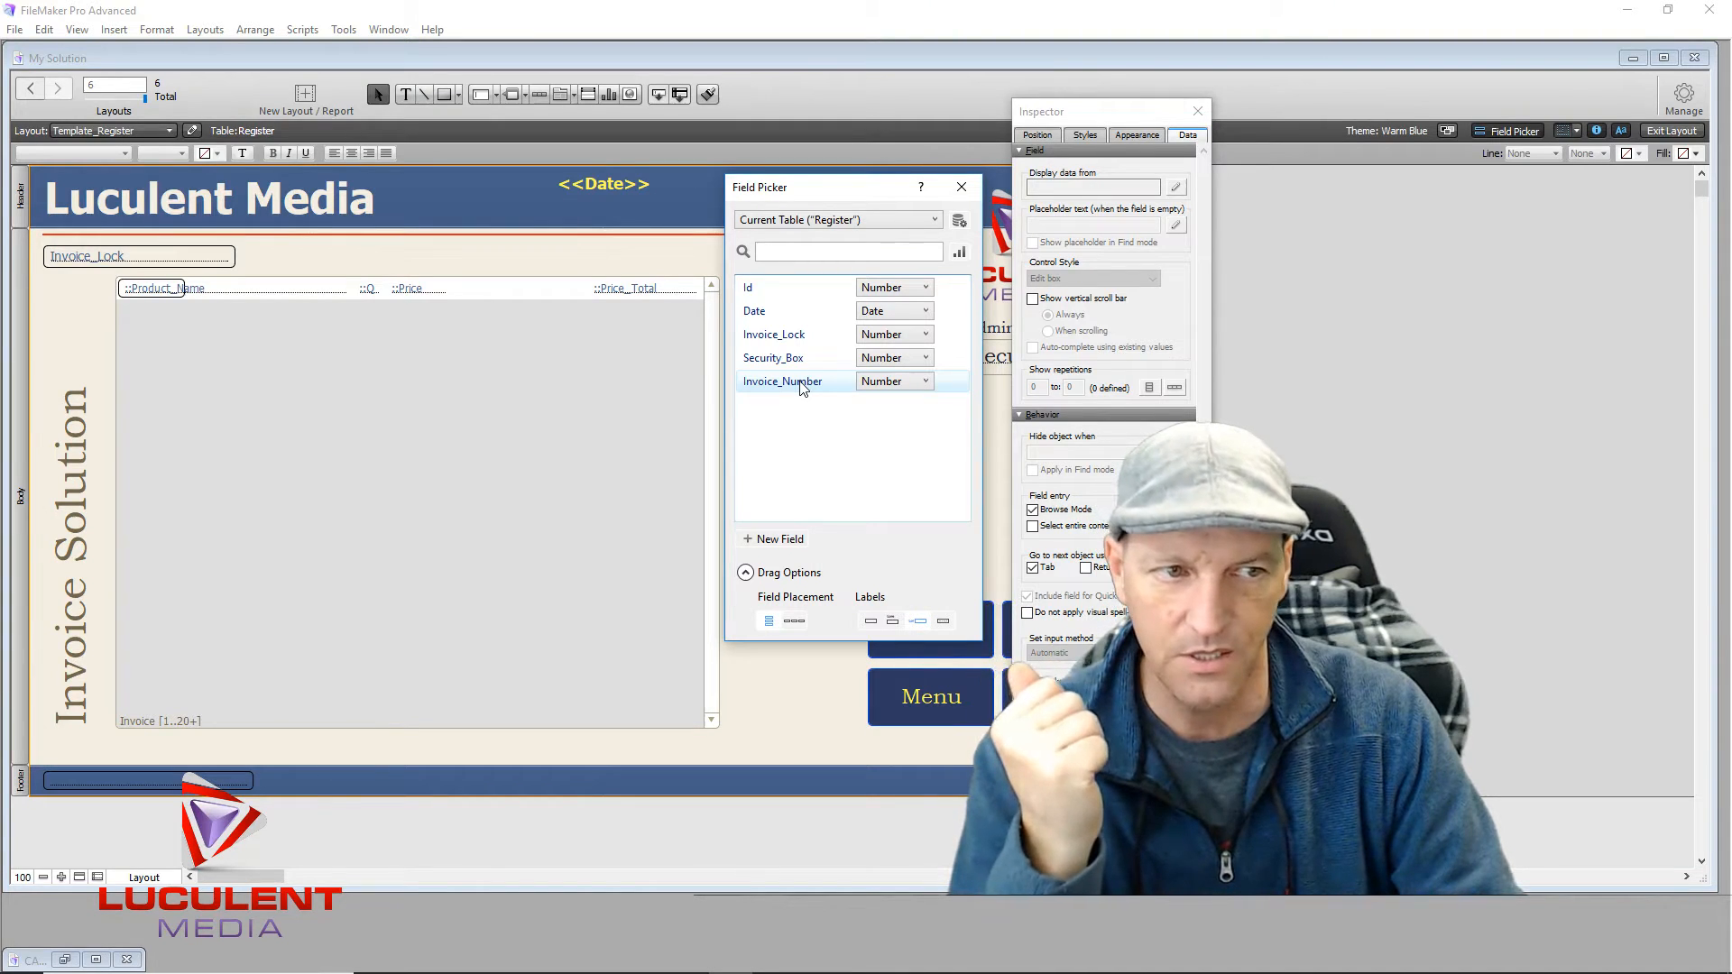
{"action": "left_click_drag", "start_coordinate": [801, 386], "coordinate": [309, 747]}
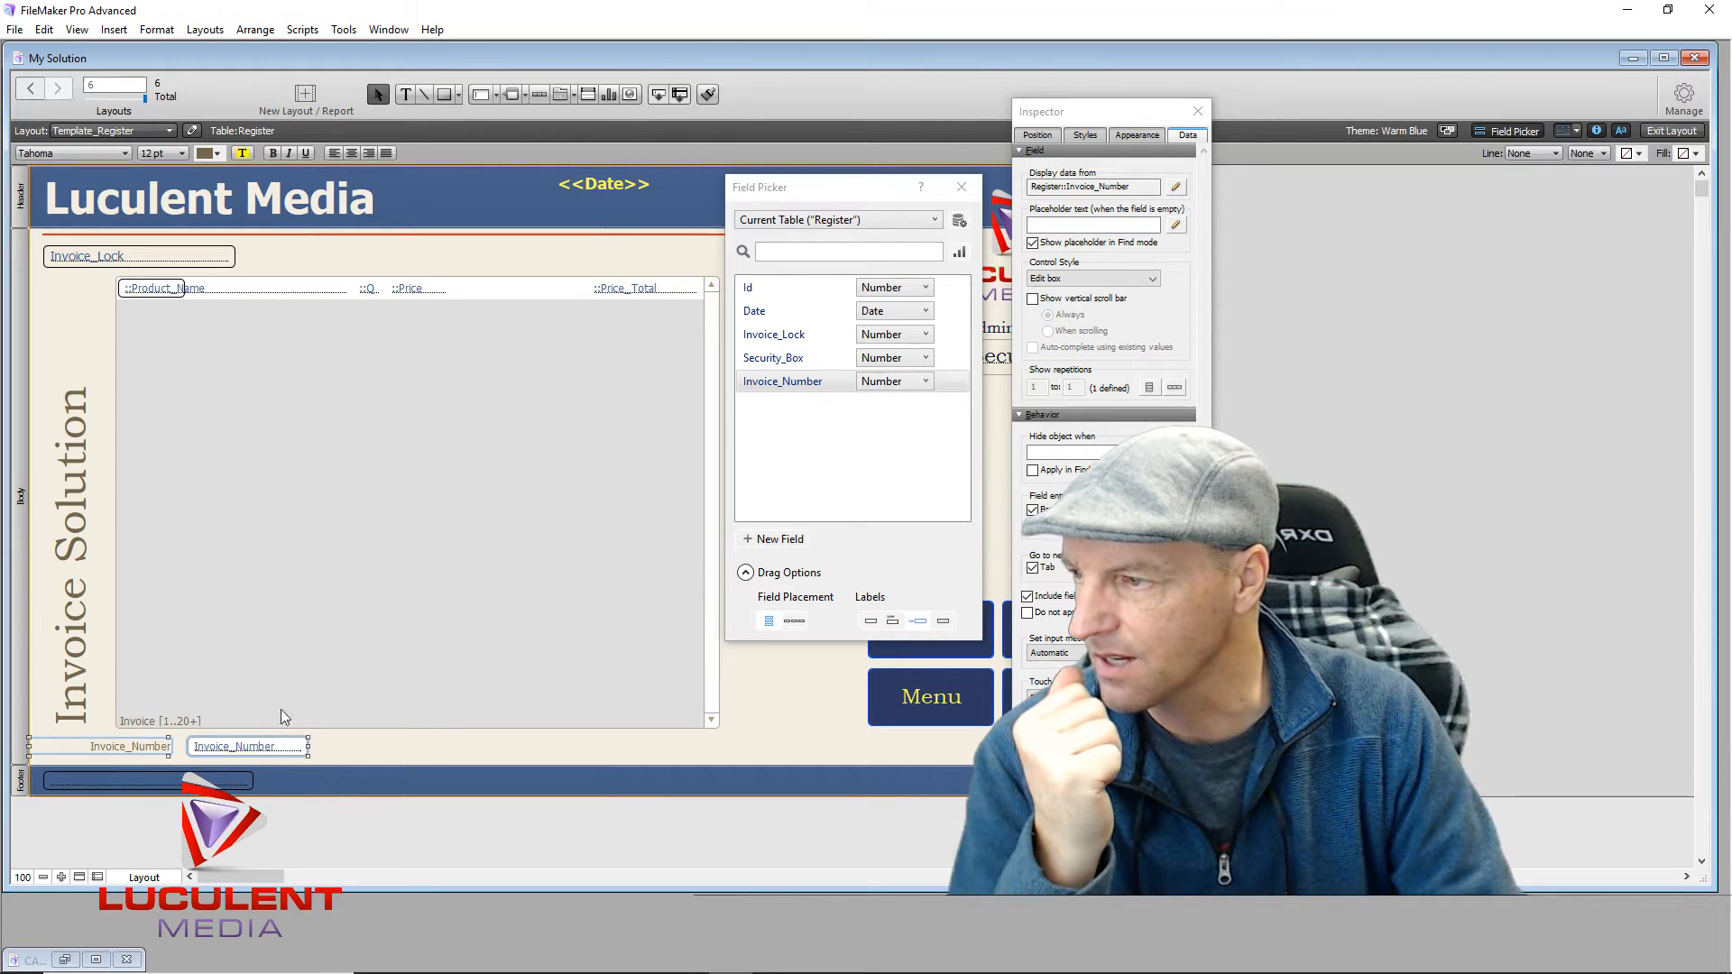
{"action": "left_click", "coordinate": [379, 762]}
{"action": "left_click", "coordinate": [145, 749]}
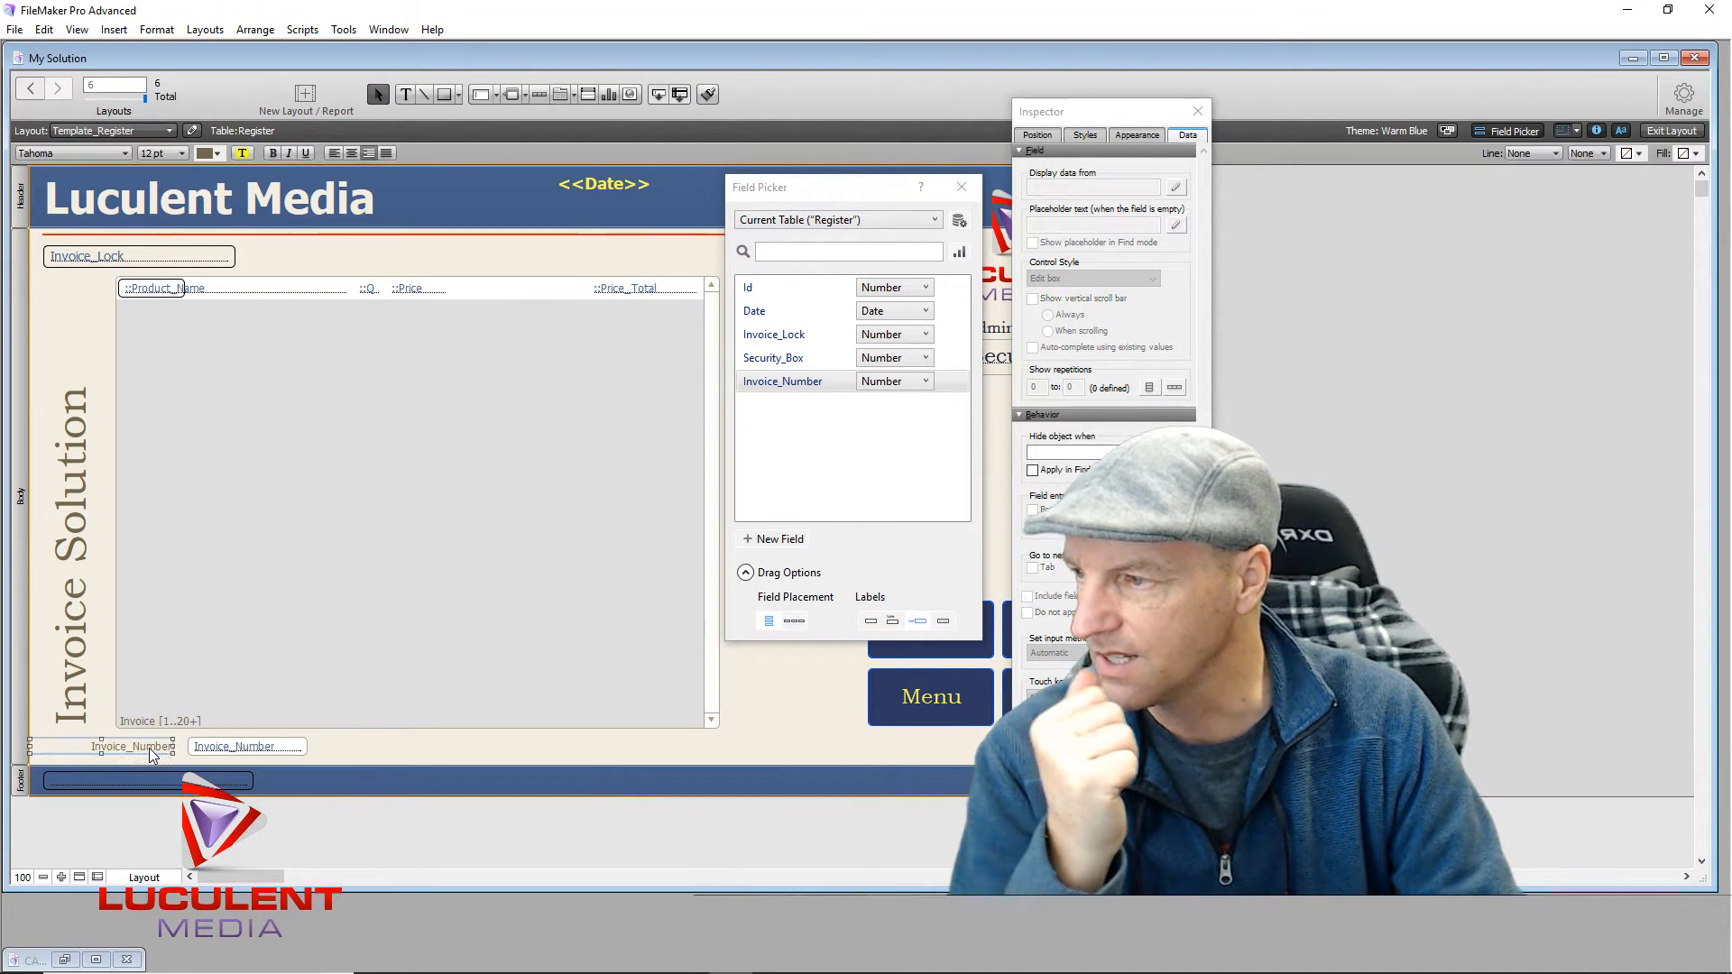
{"action": "key", "text": "Delete"}
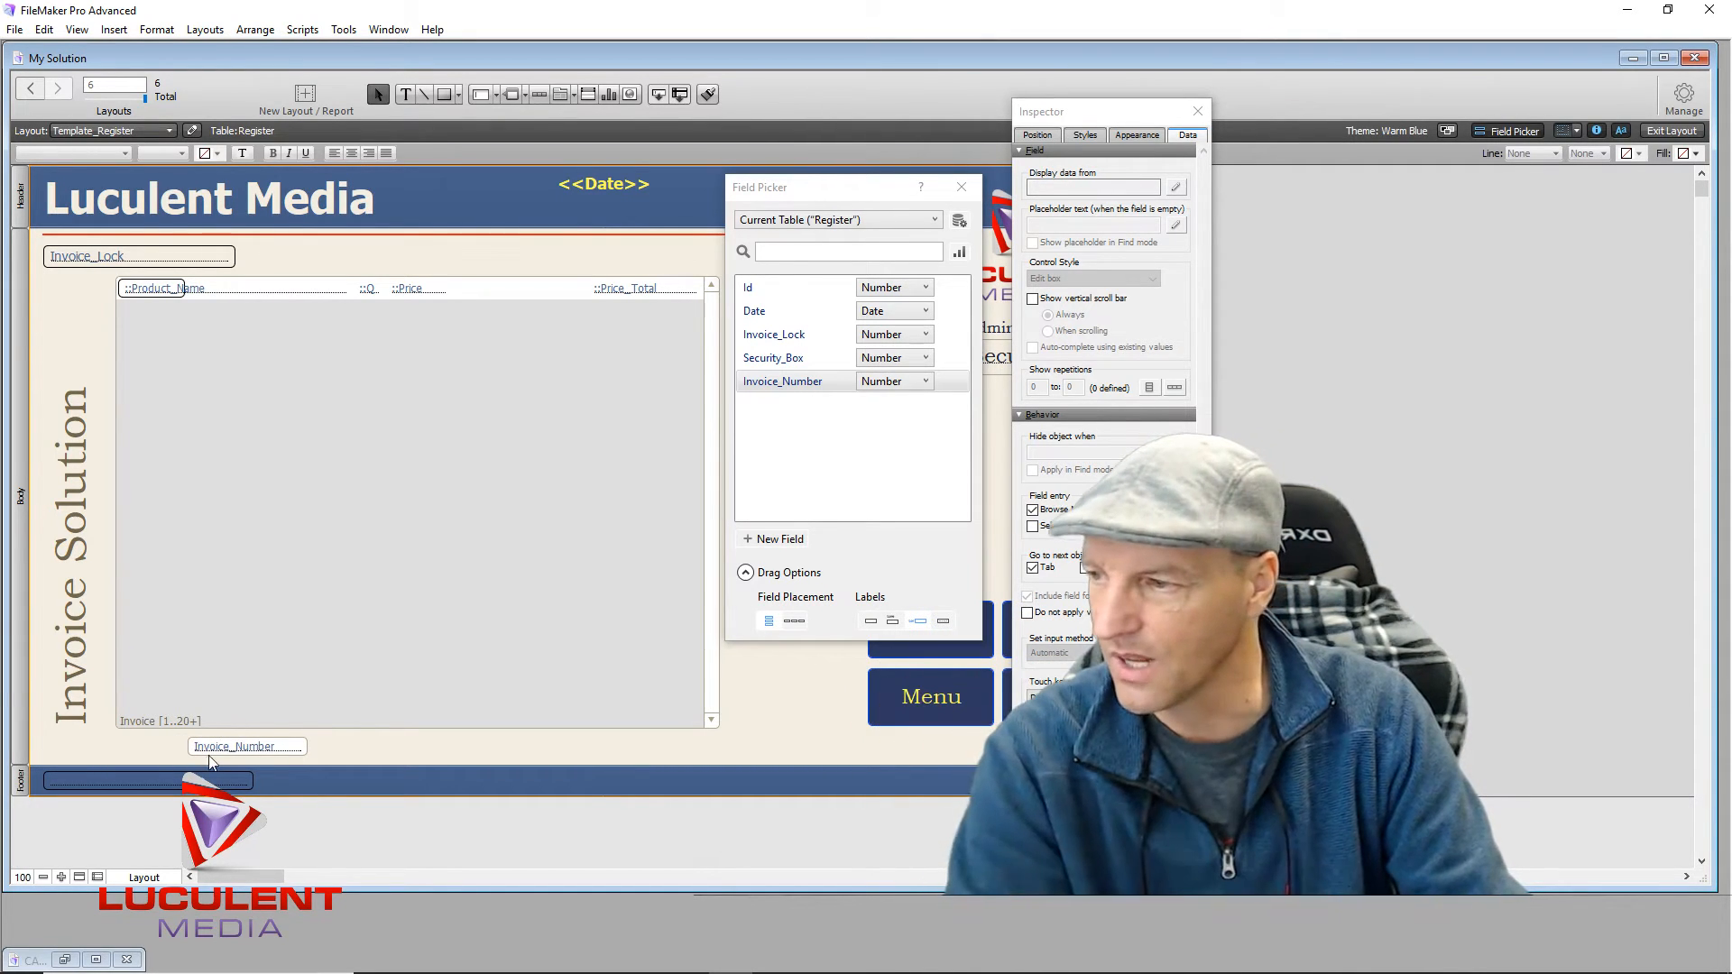
{"action": "mouse_move", "coordinate": [253, 753]}
{"action": "left_mouse_down"}
{"action": "mouse_move", "coordinate": [187, 754]}
{"action": "mouse_move", "coordinate": [261, 747]}
{"action": "left_mouse_up"}
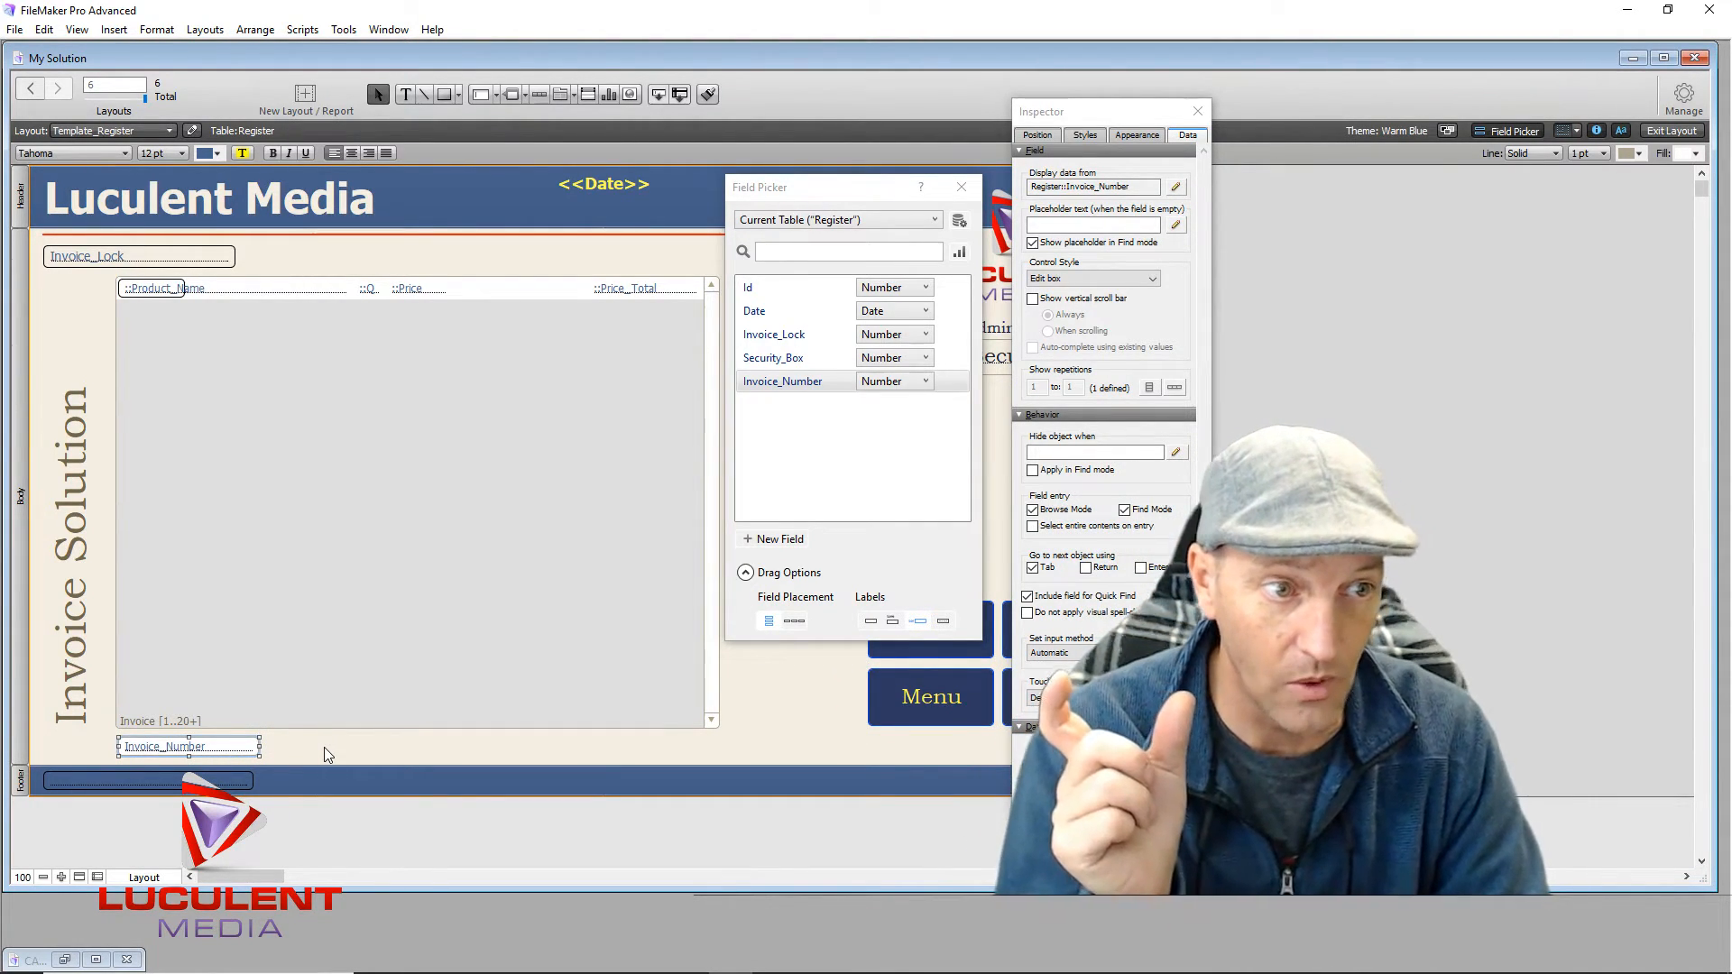
Step: Set the Invoice_Number field's fill and line to None and disallow field entry in Browse Mode
{"action": "left_click", "coordinate": [1138, 135]}
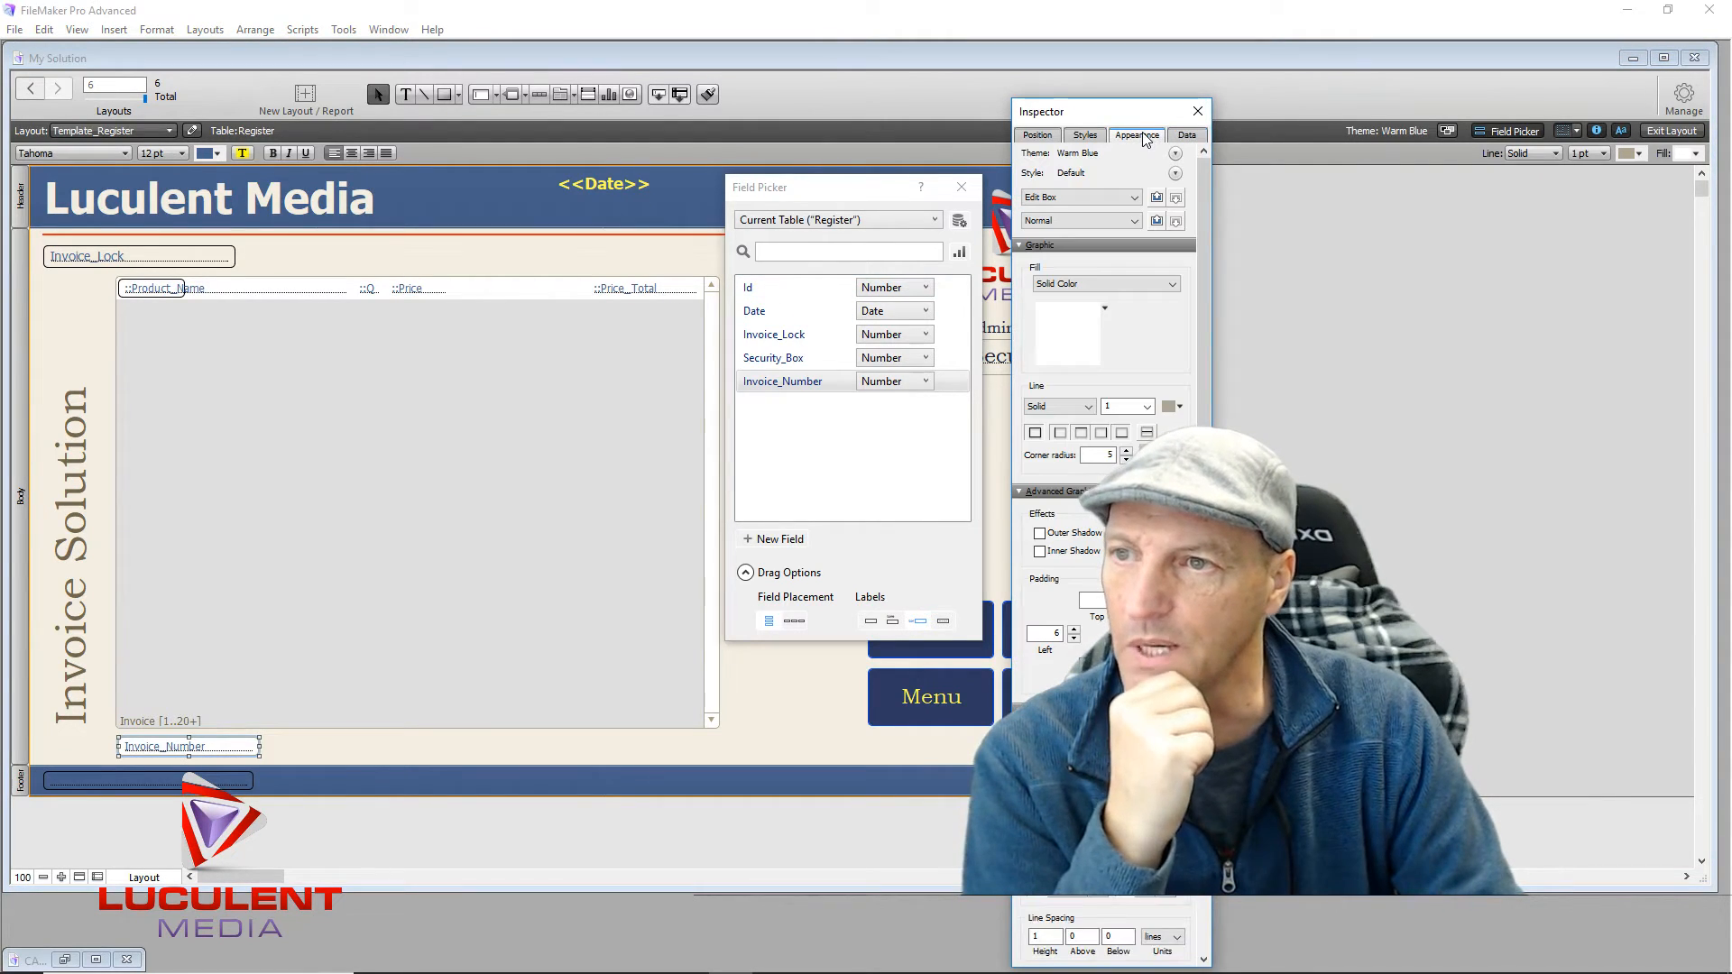
{"action": "left_click", "coordinate": [1110, 286]}
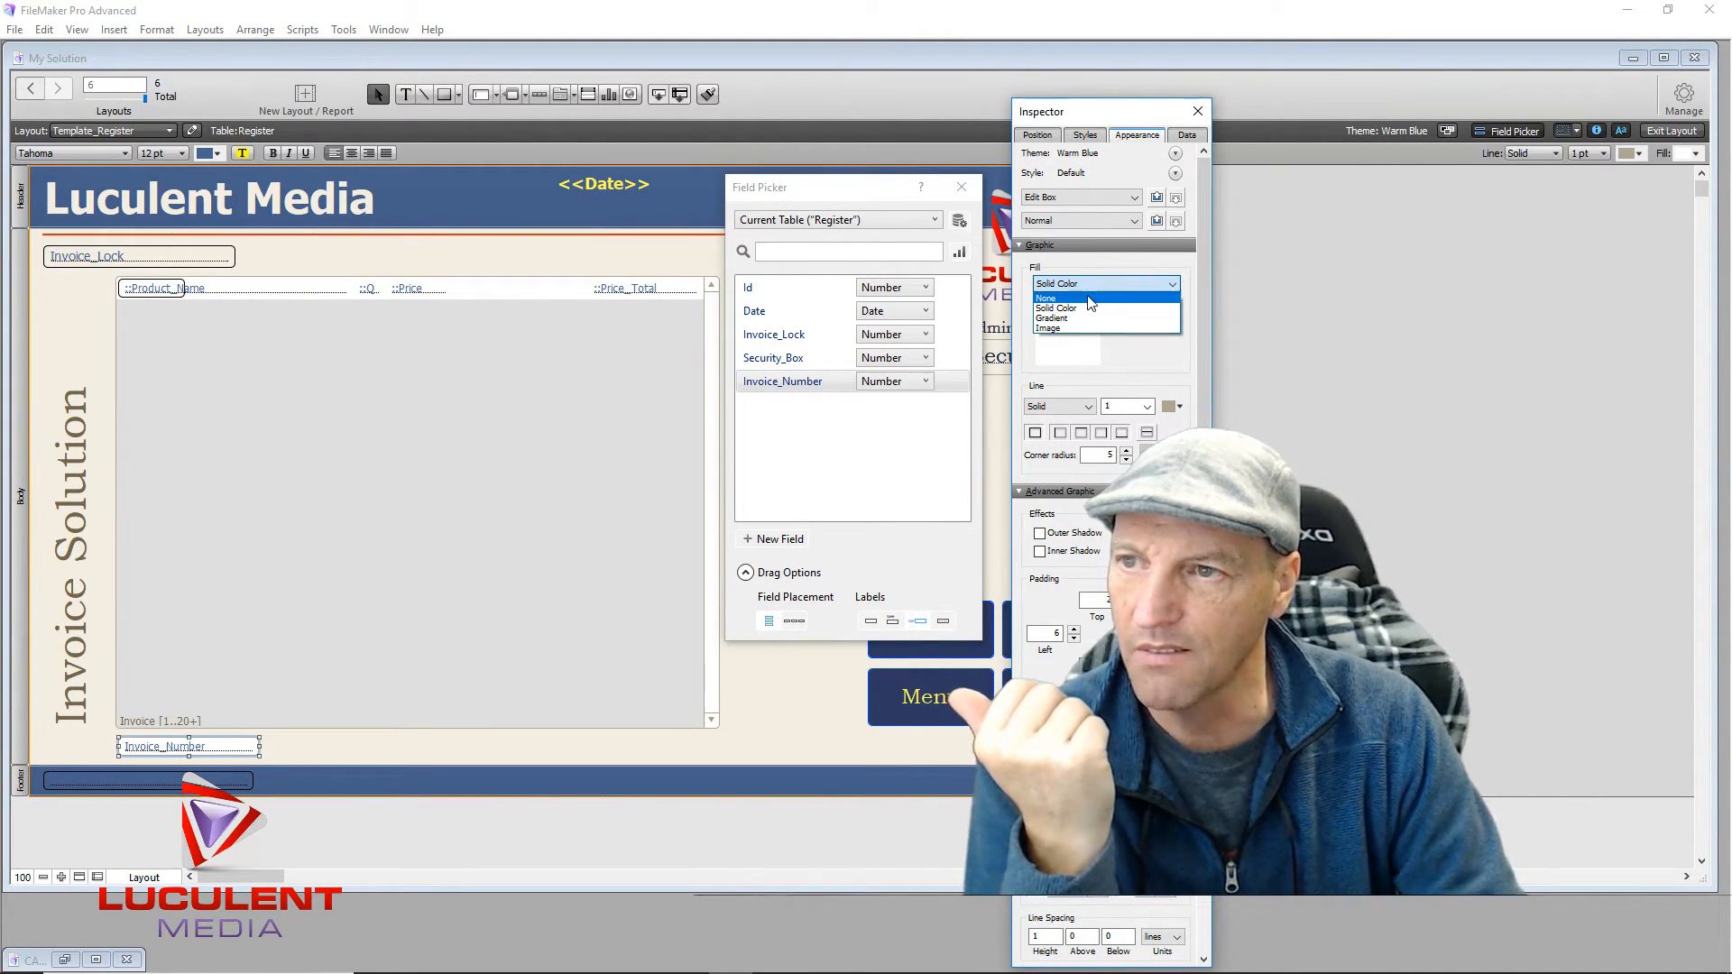
{"action": "left_click", "coordinate": [1086, 295]}
{"action": "left_click", "coordinate": [1090, 336]}
{"action": "left_click", "coordinate": [1057, 346]}
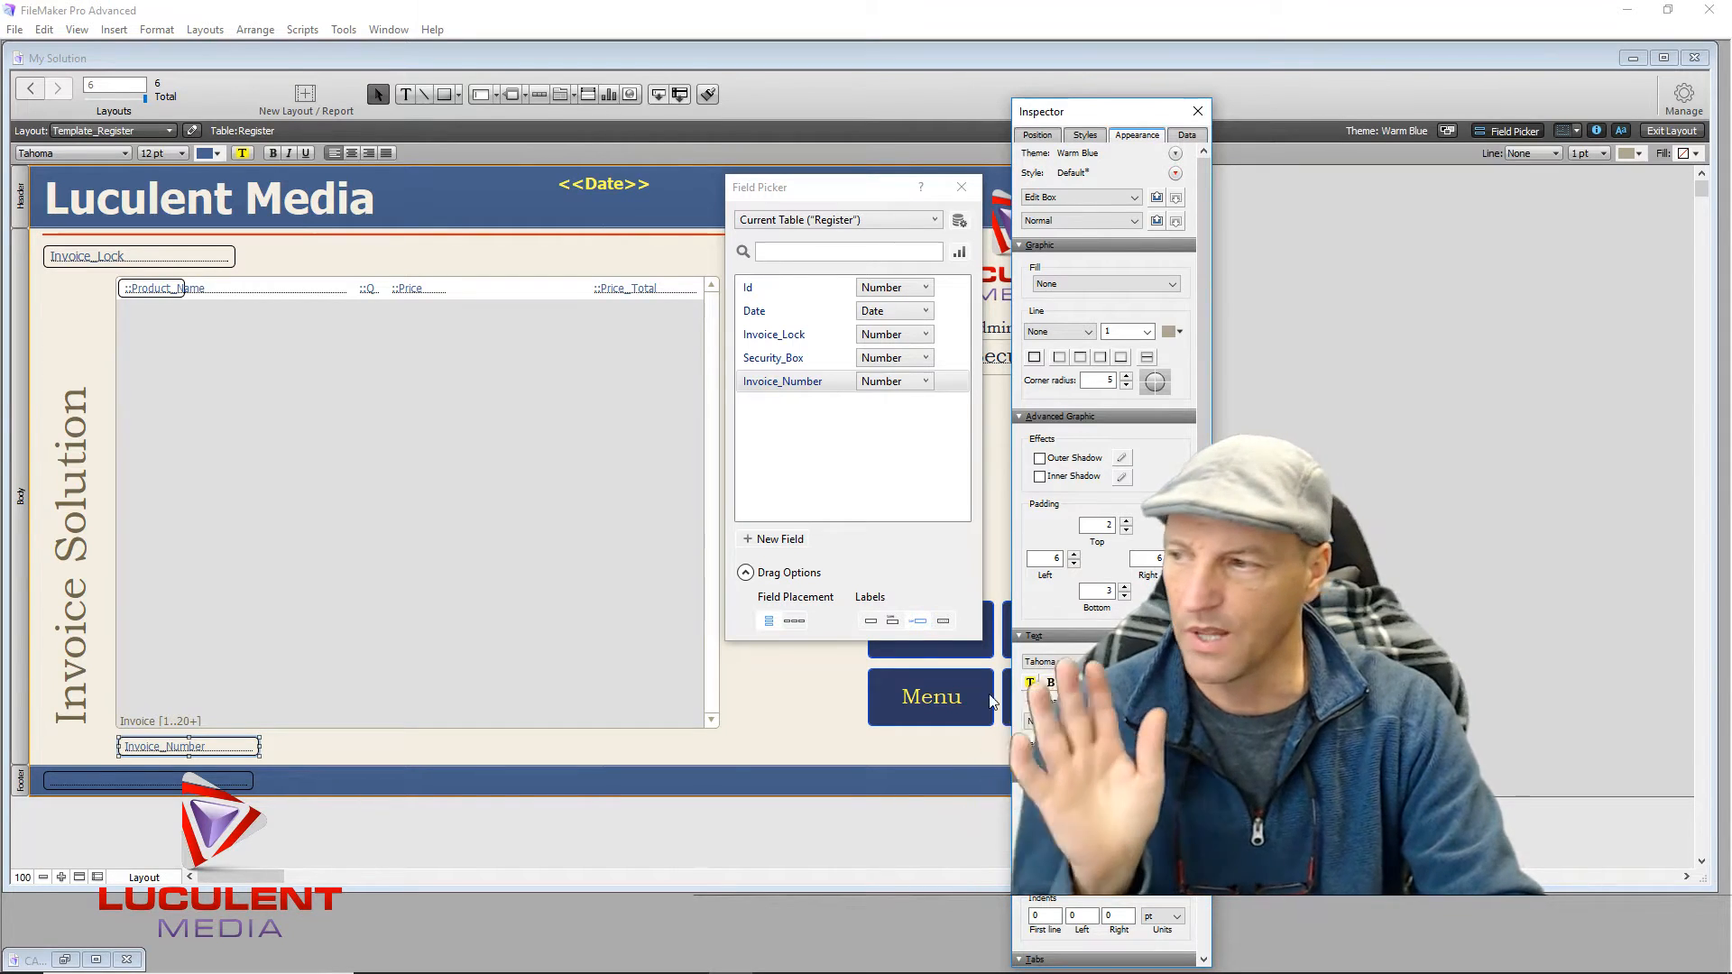
{"action": "left_click", "coordinate": [1189, 137]}
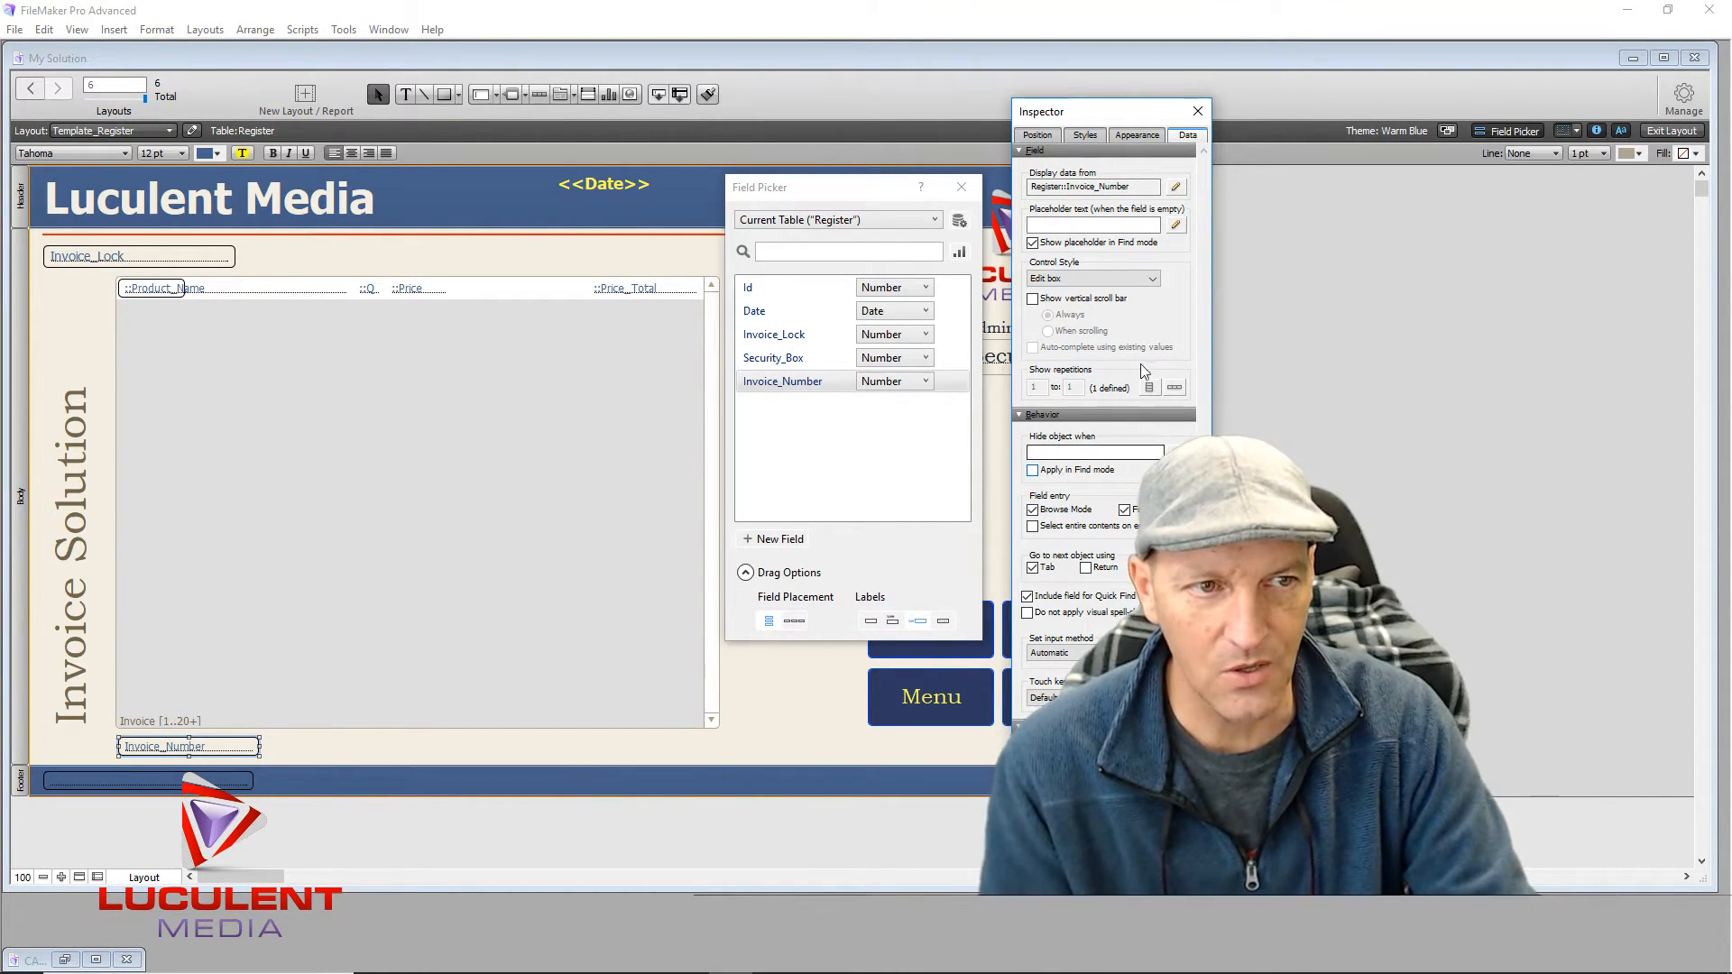
{"action": "left_click_drag", "start_coordinate": [1099, 114], "coordinate": [1588, 110]}
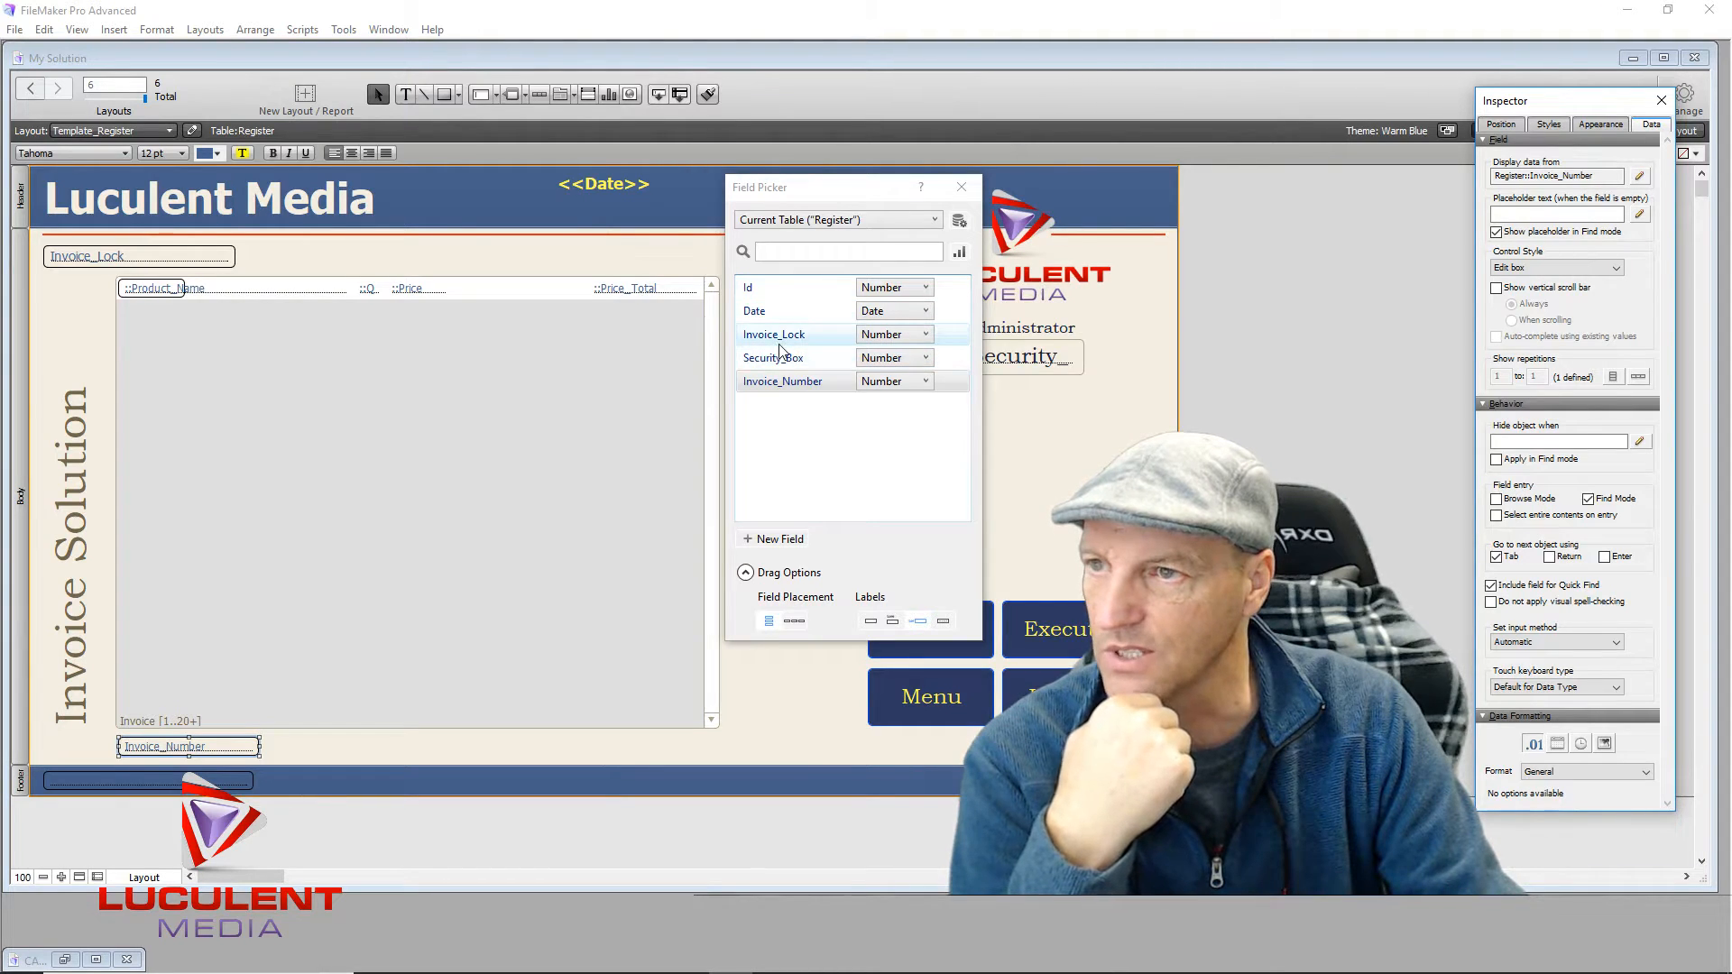
Step: Add the Invoice table's Price_Total_Summary field without a label below the portal's right end, and widen it slightly to the left
{"action": "left_click_drag", "start_coordinate": [856, 185], "coordinate": [1272, 184]}
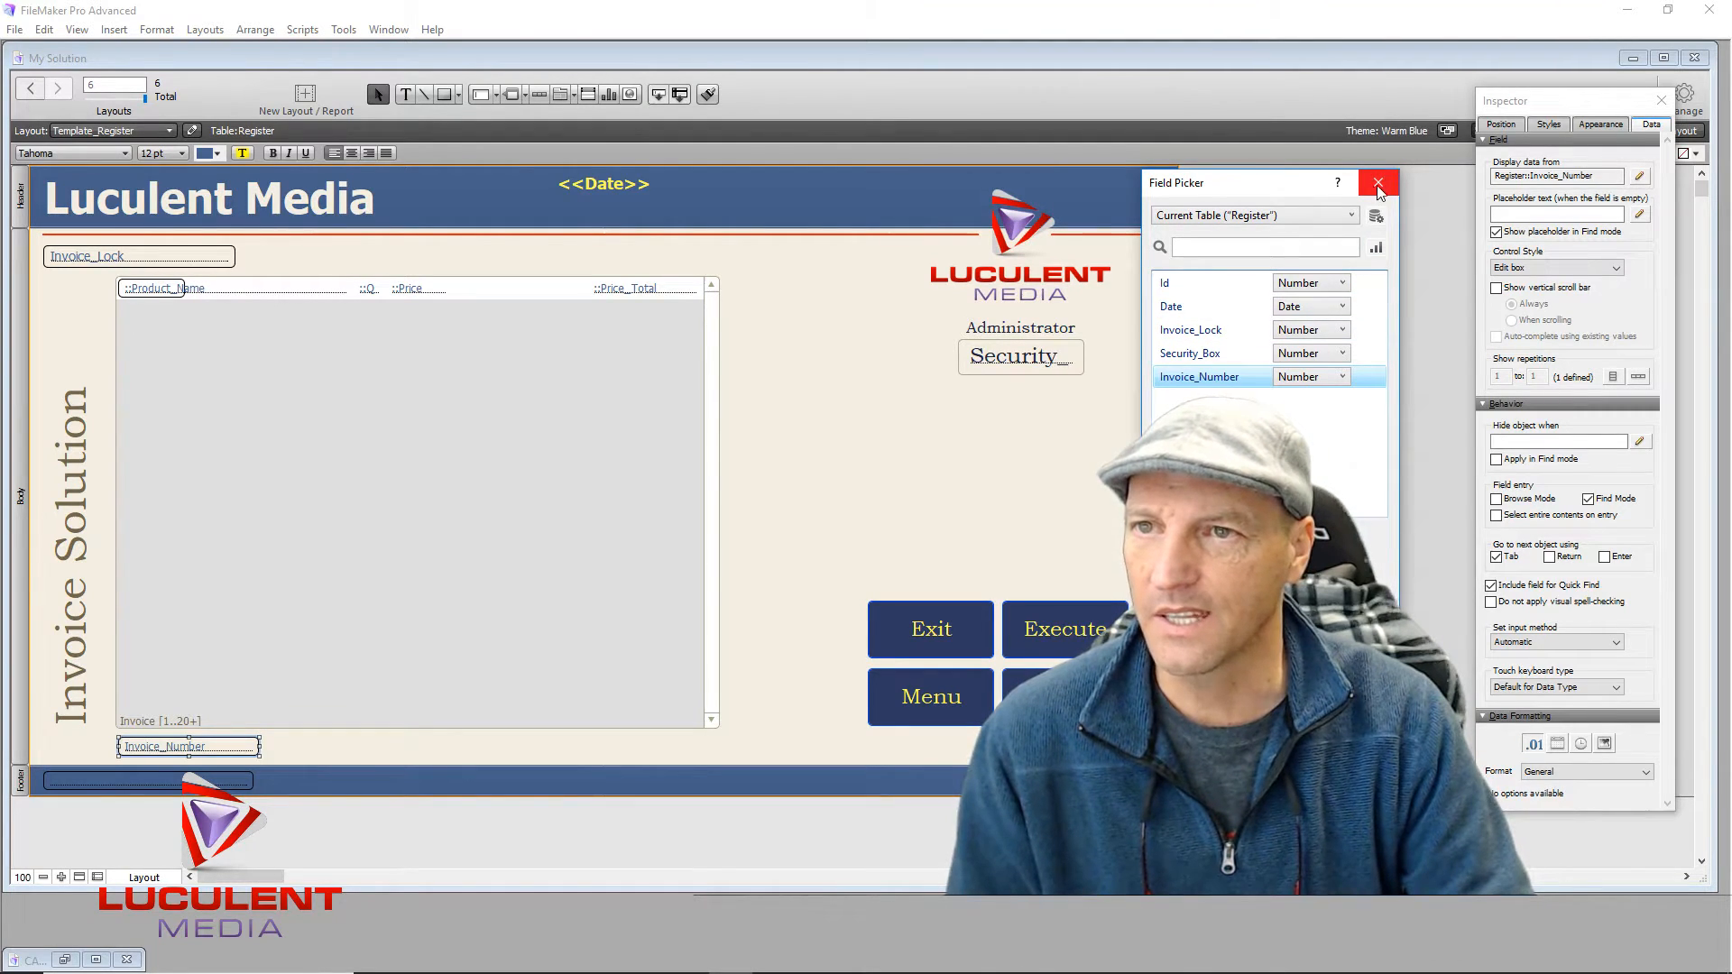
{"action": "left_click", "coordinate": [1351, 215]}
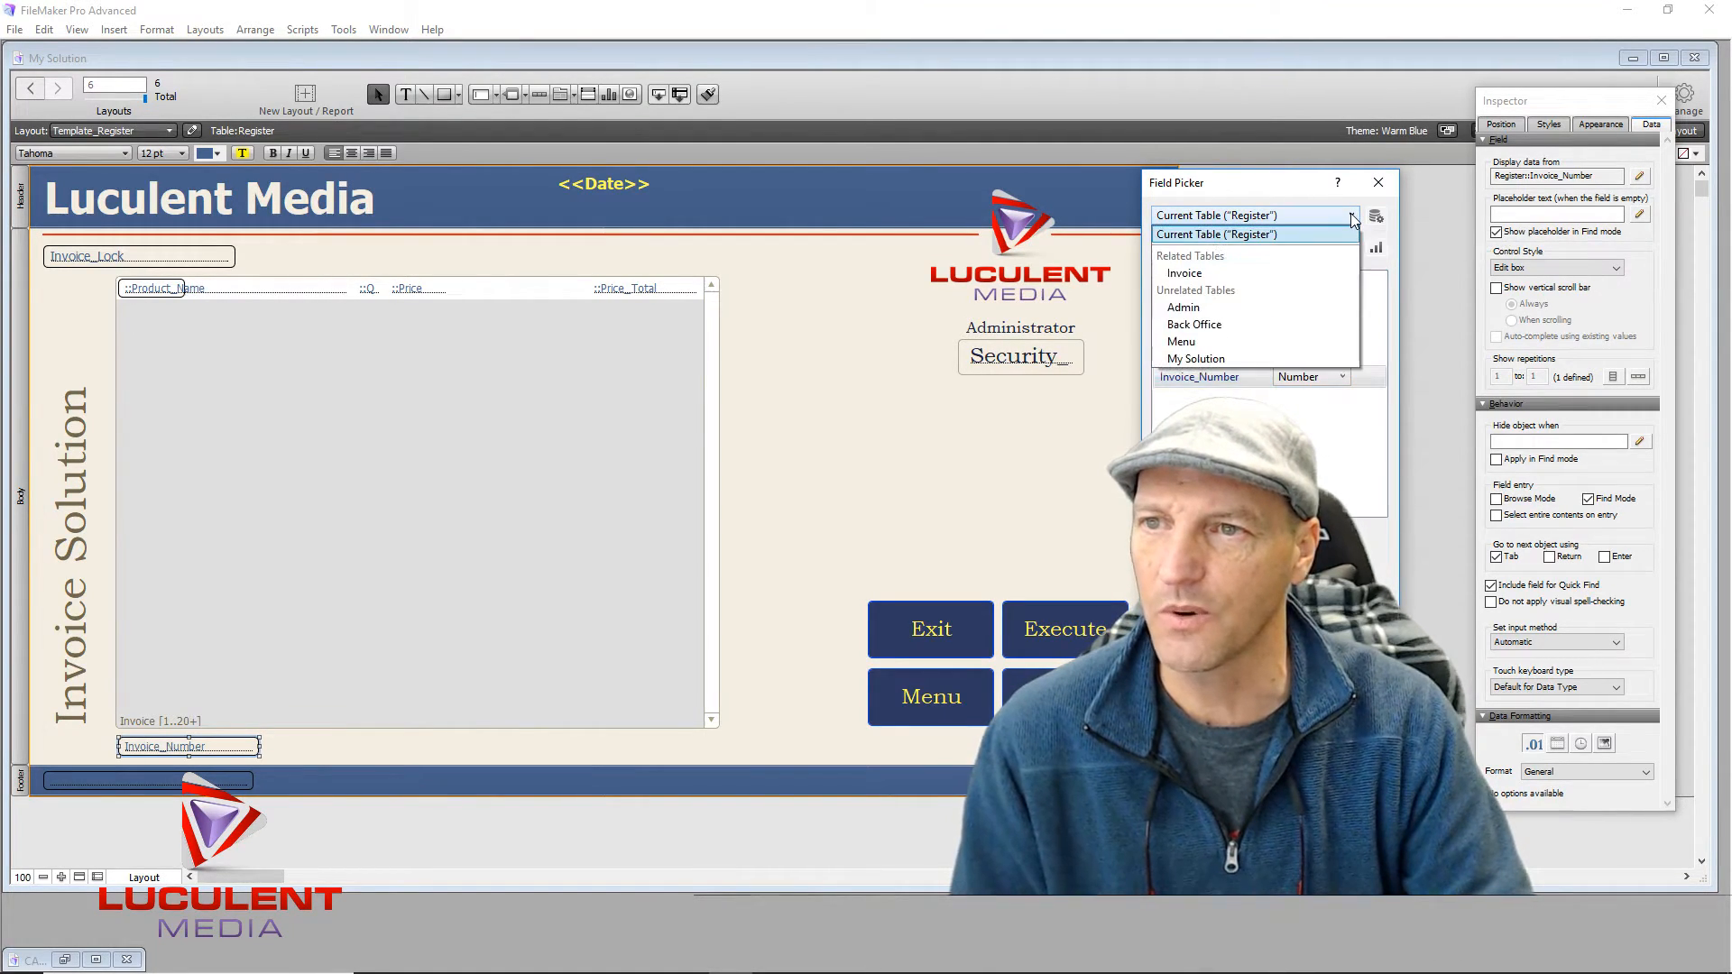
{"action": "left_click", "coordinate": [1214, 274]}
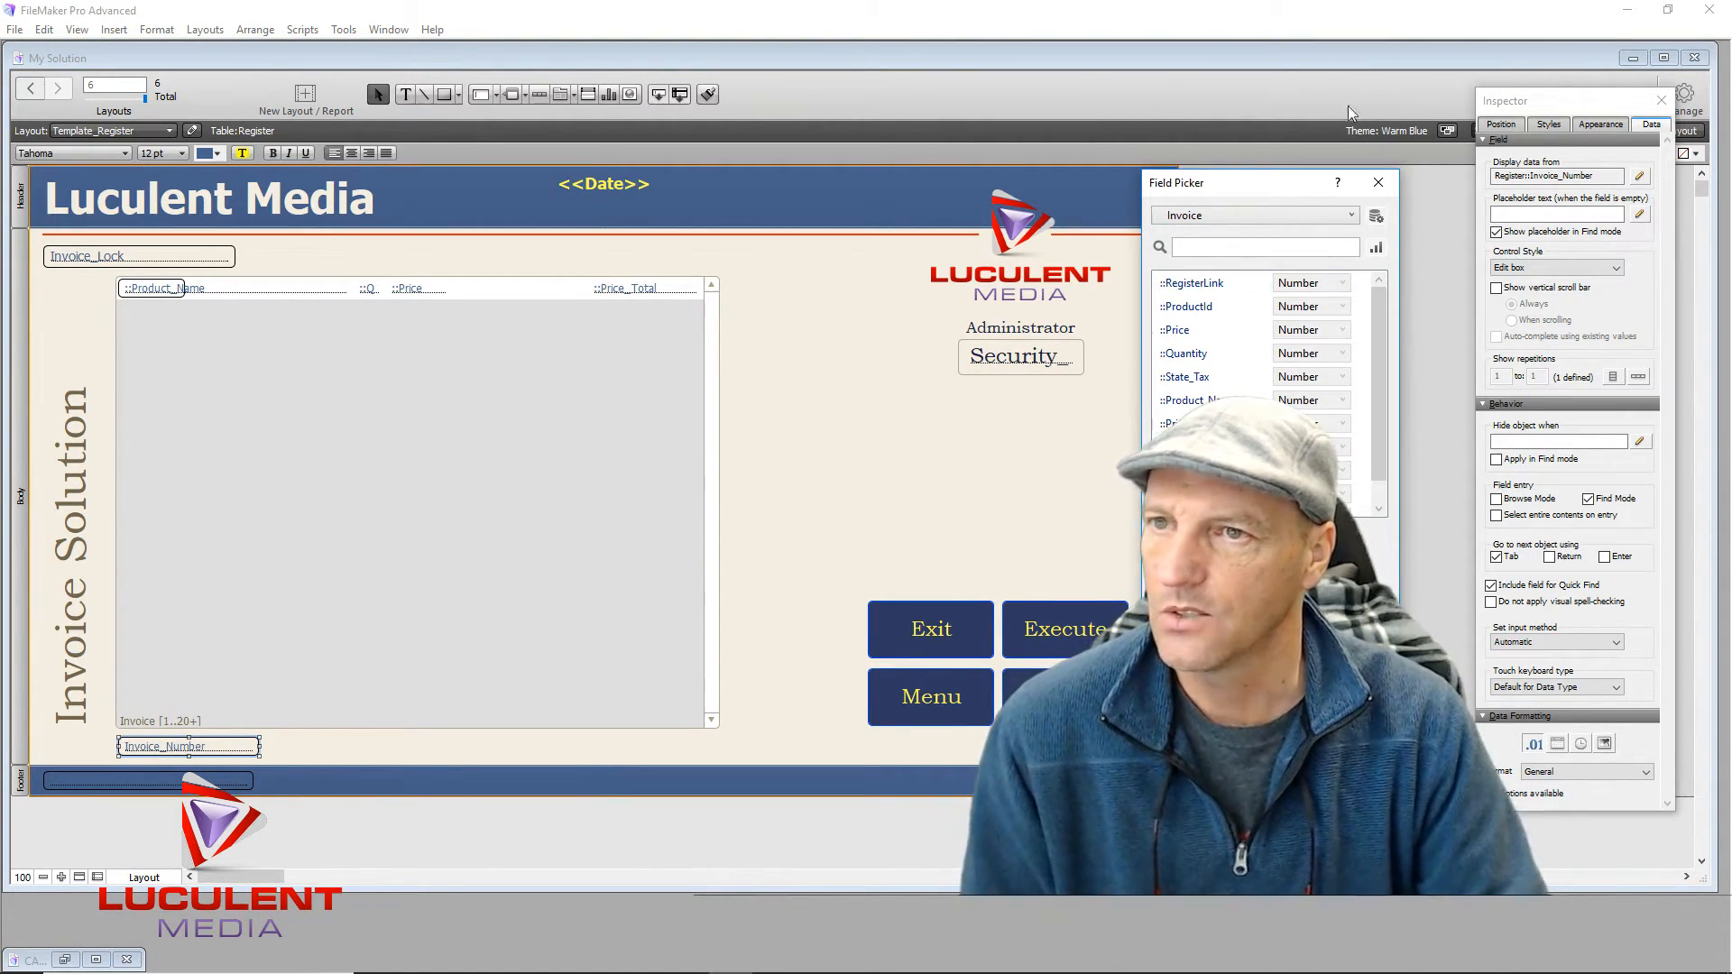
{"action": "left_click_drag", "start_coordinate": [1253, 190], "coordinate": [1148, 107]}
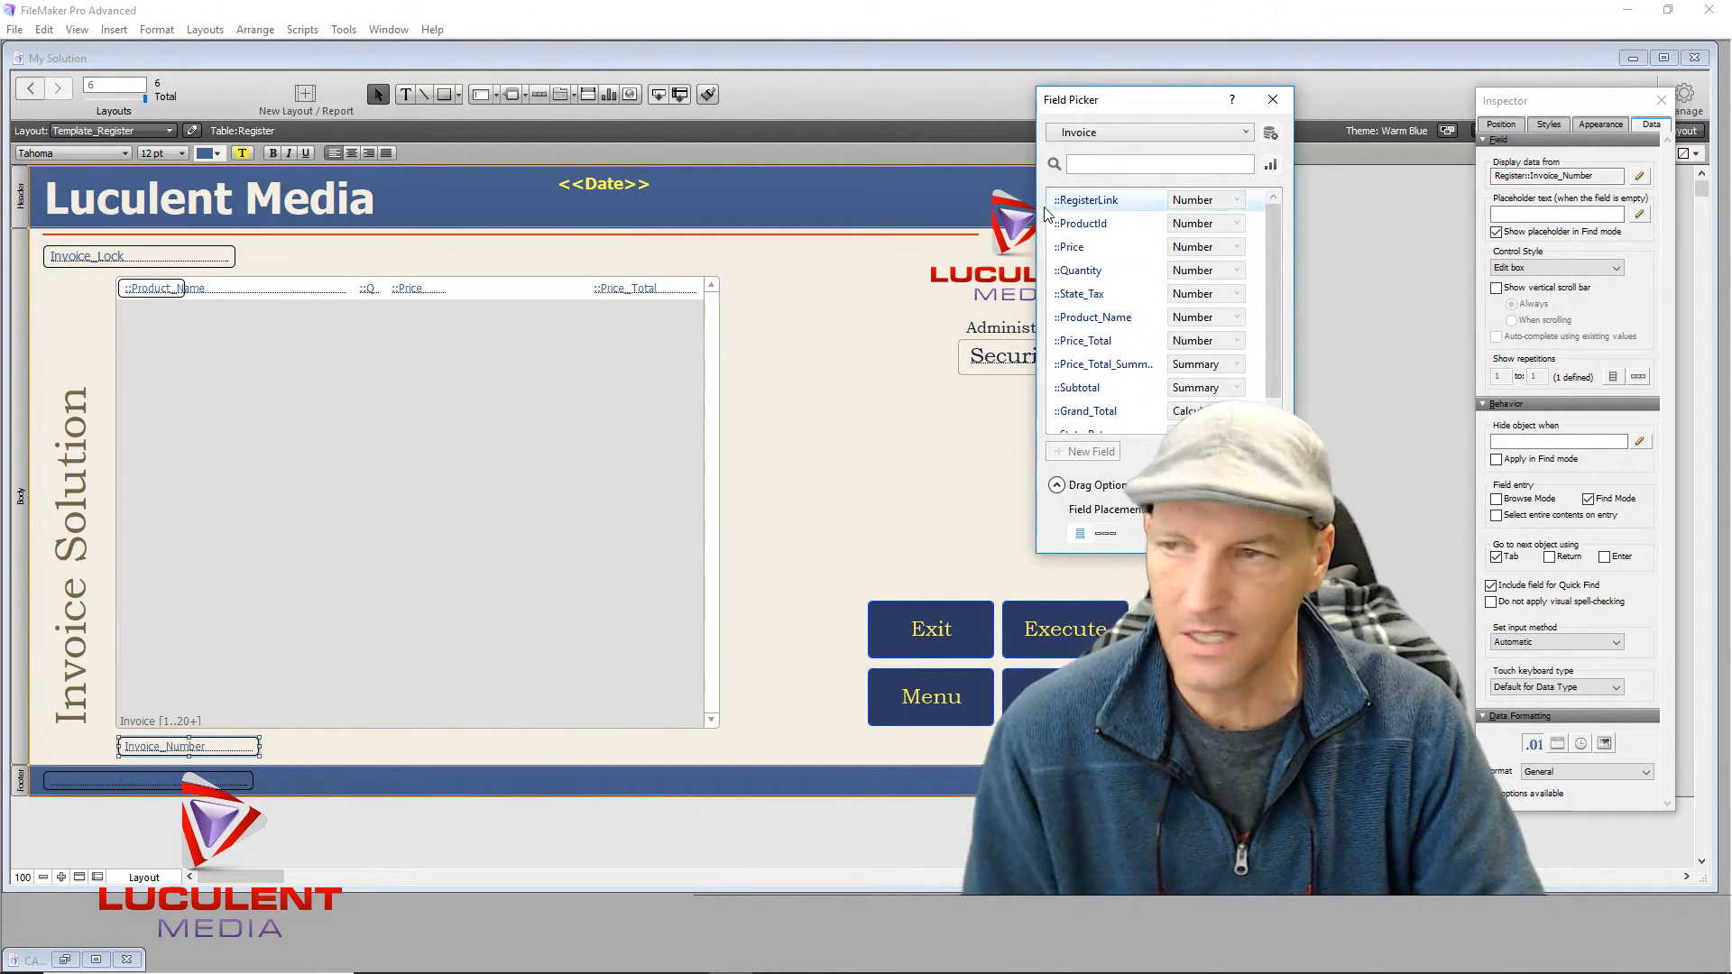
{"action": "left_click_drag", "start_coordinate": [1183, 98], "coordinate": [905, 112]}
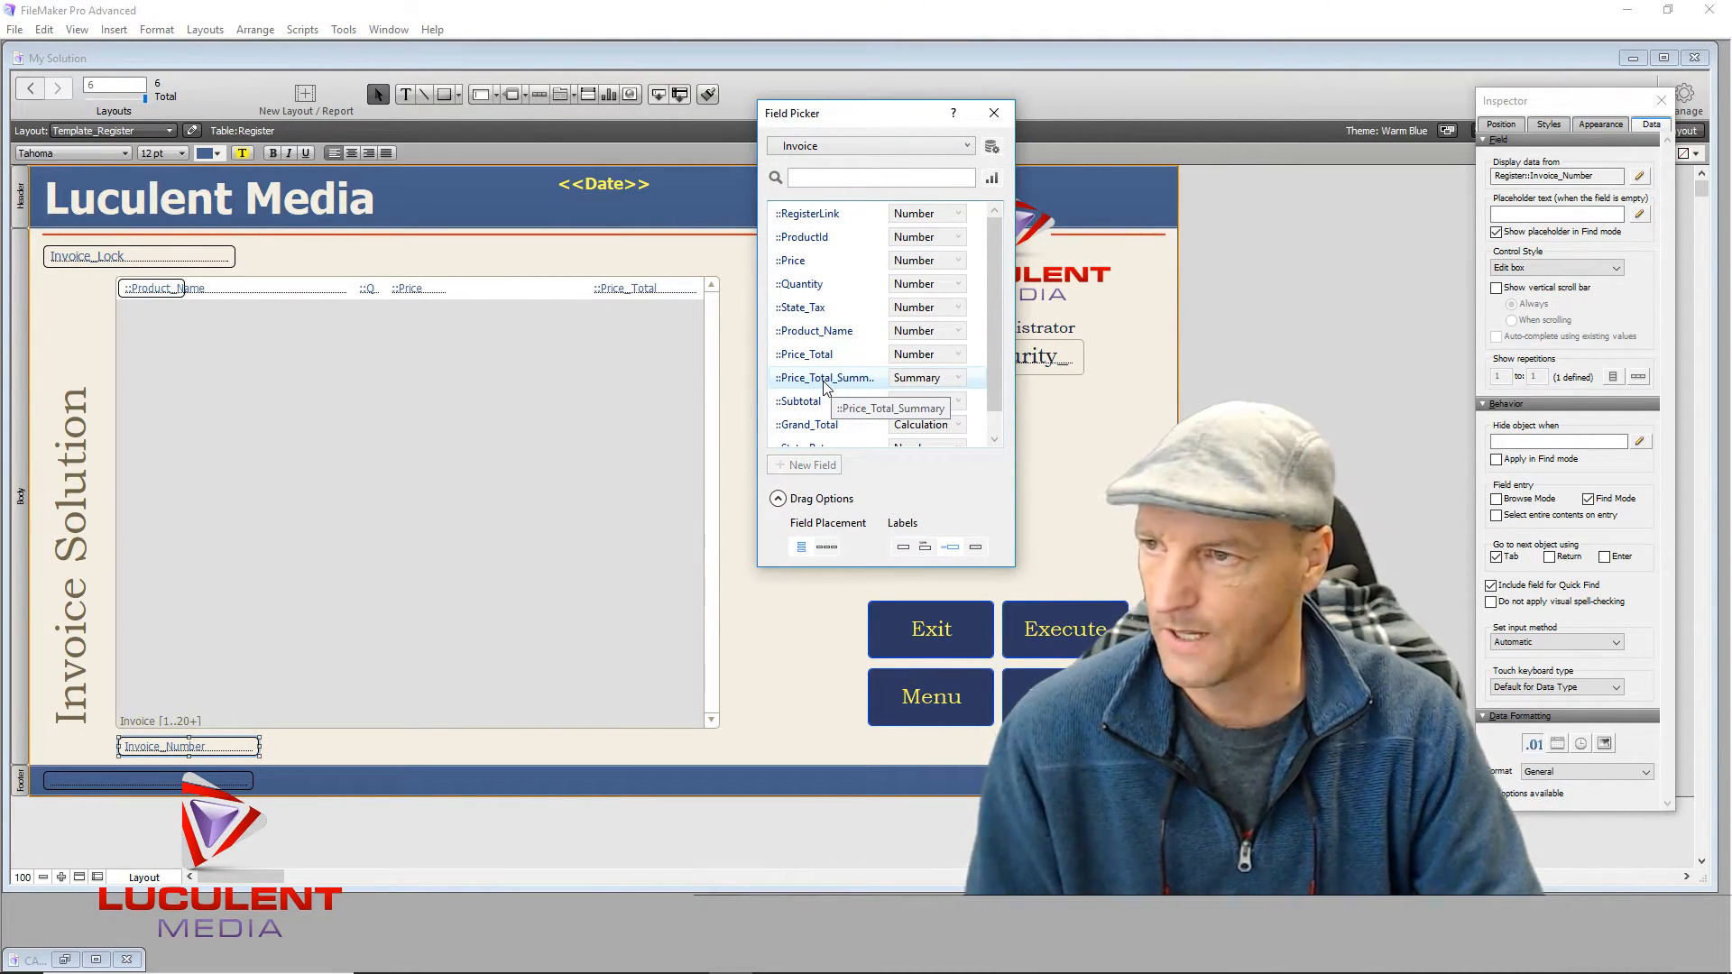
{"action": "left_click", "coordinate": [904, 549]}
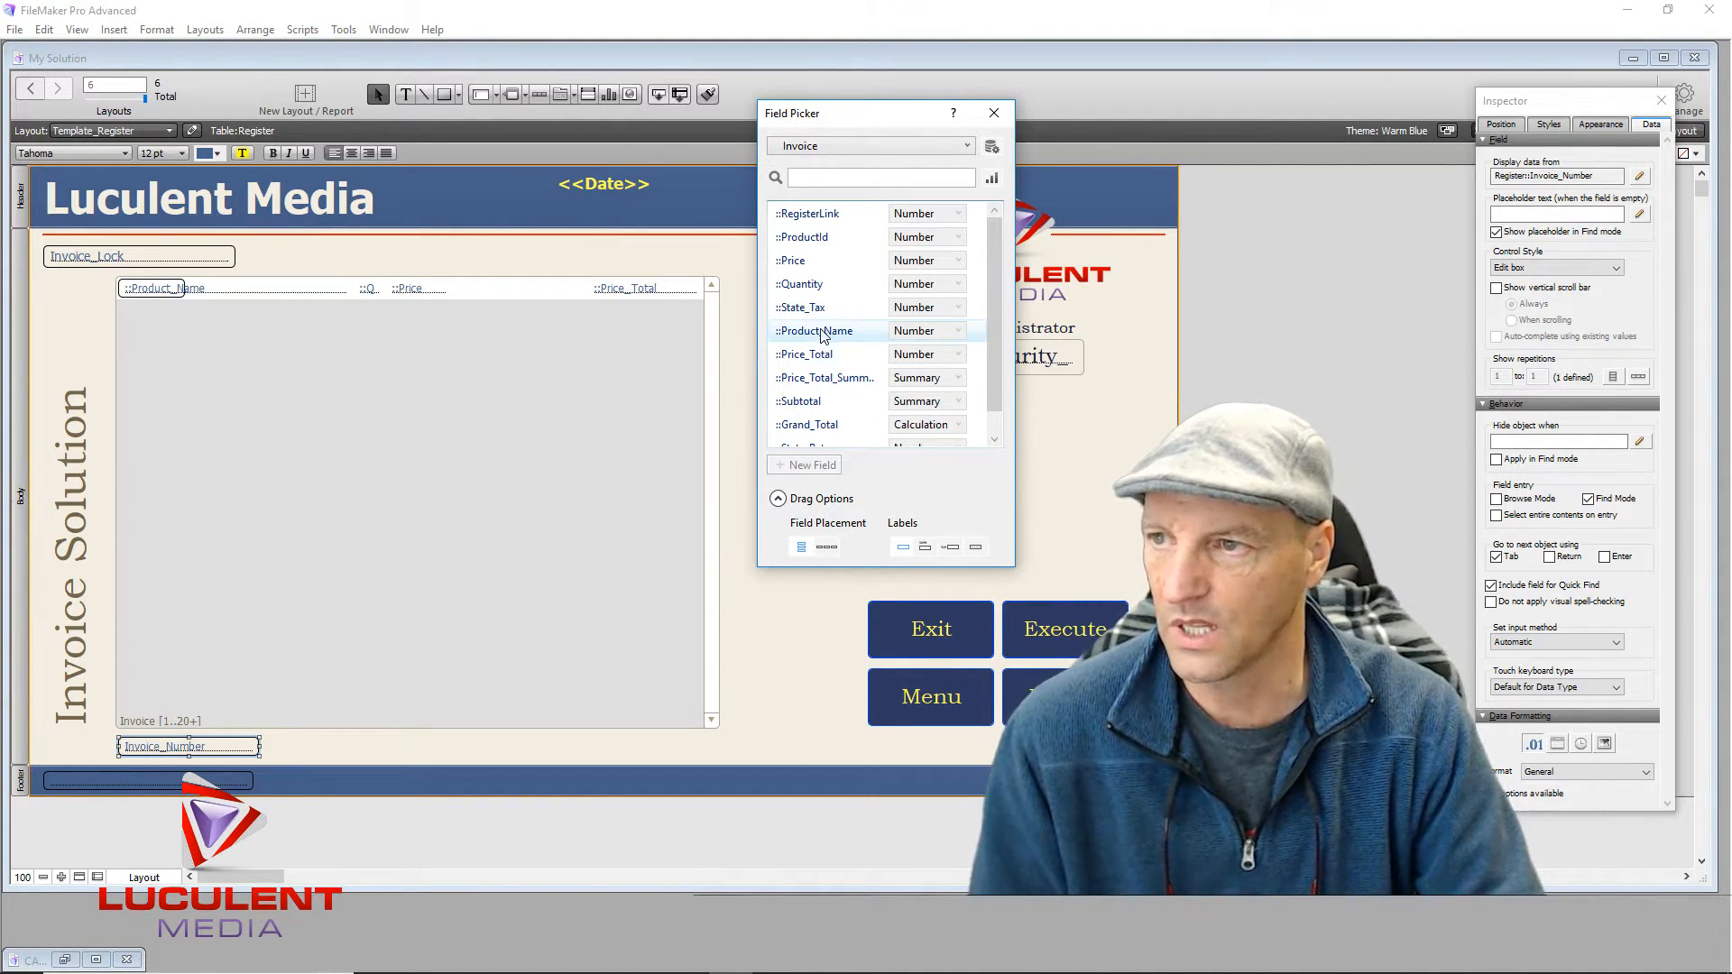
{"action": "left_click_drag", "start_coordinate": [824, 386], "coordinate": [635, 744]}
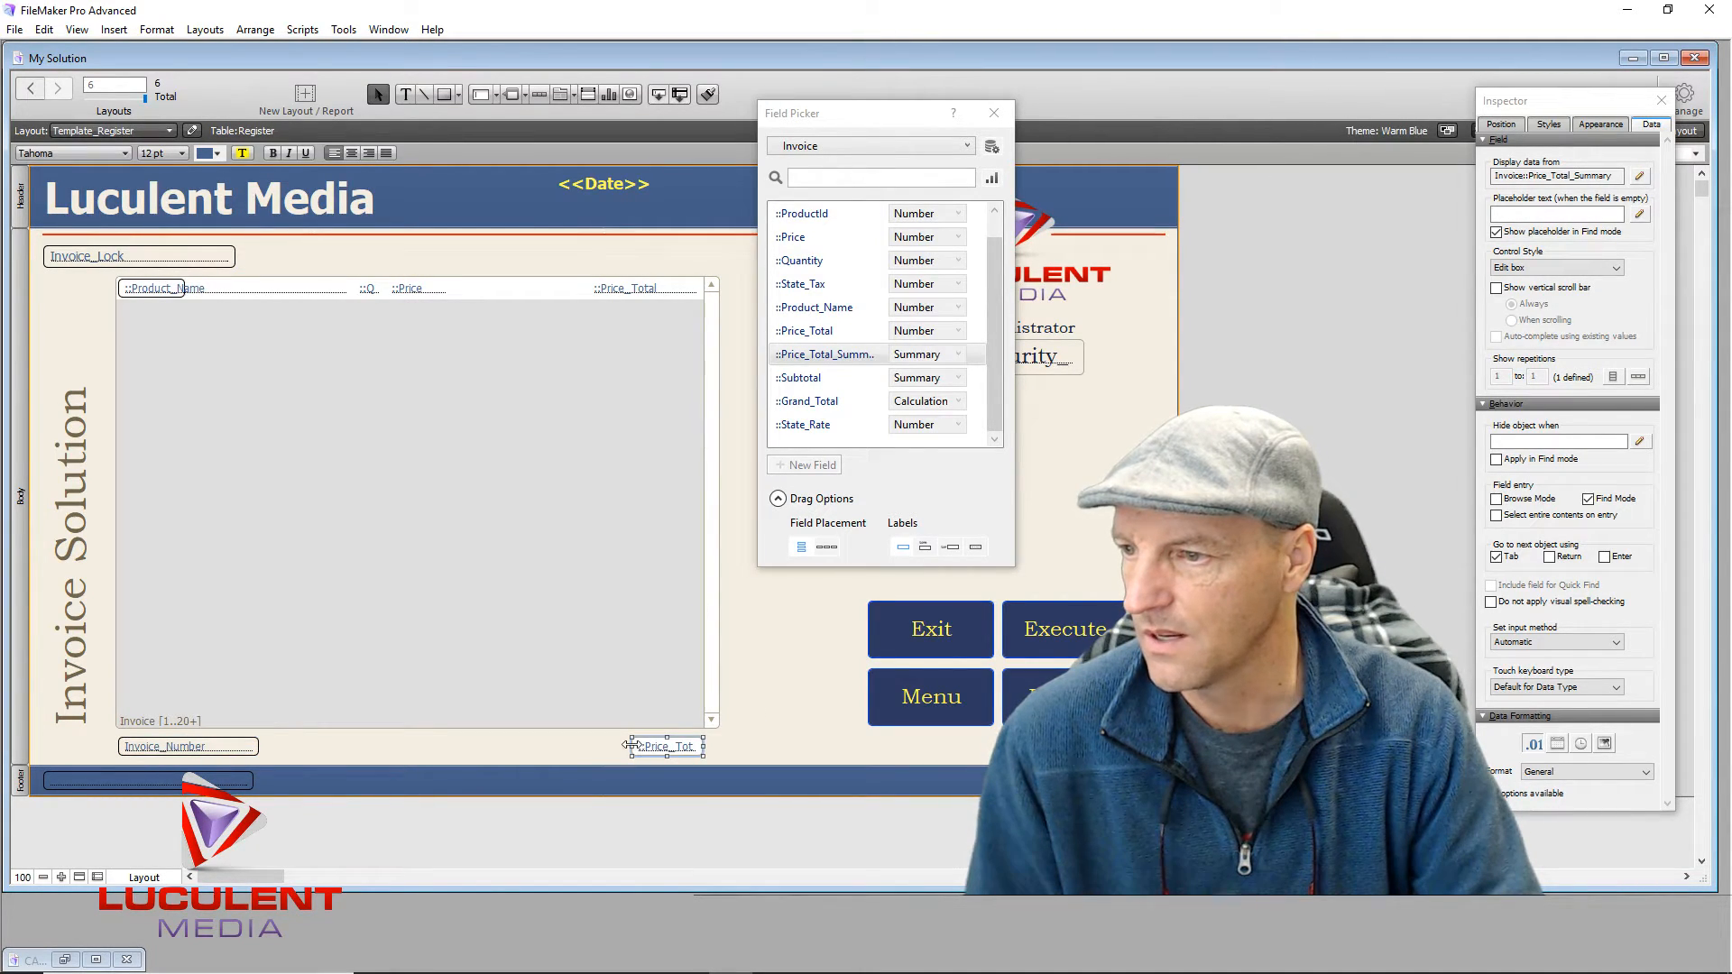
{"action": "left_click_drag", "start_coordinate": [624, 746], "coordinate": [606, 754]}
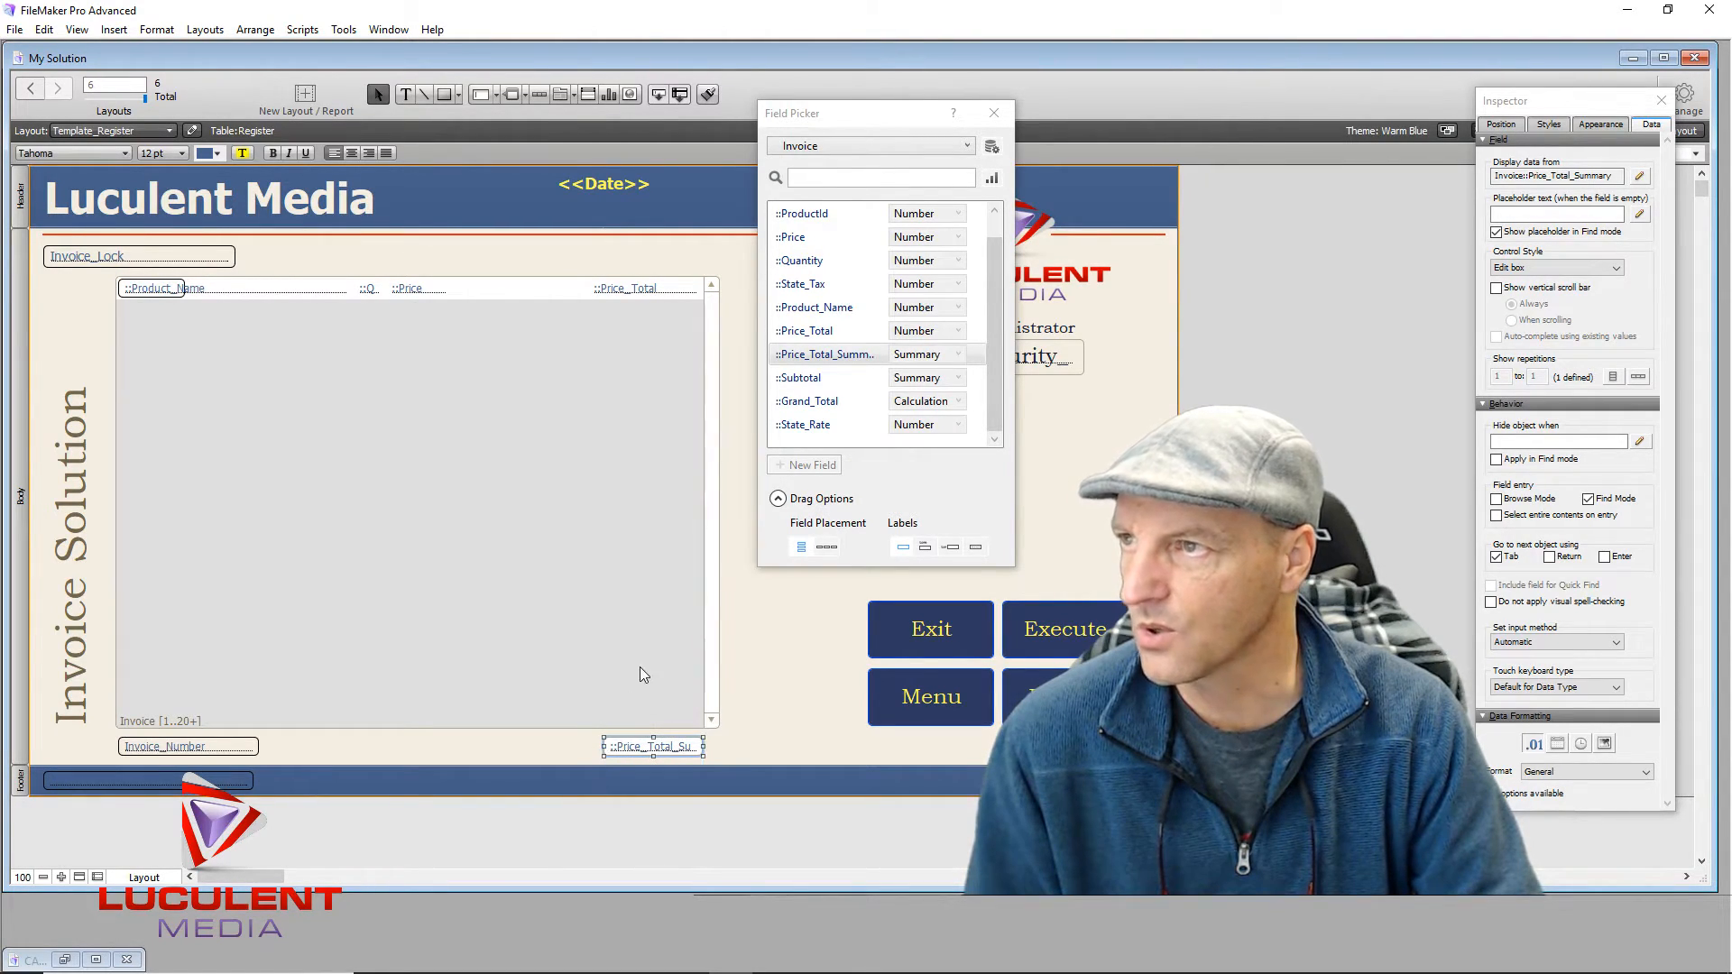
Step: Right-align the text in the Price_Total_Summary field and in the portal's Price_Total field
{"action": "left_click", "coordinate": [370, 153]}
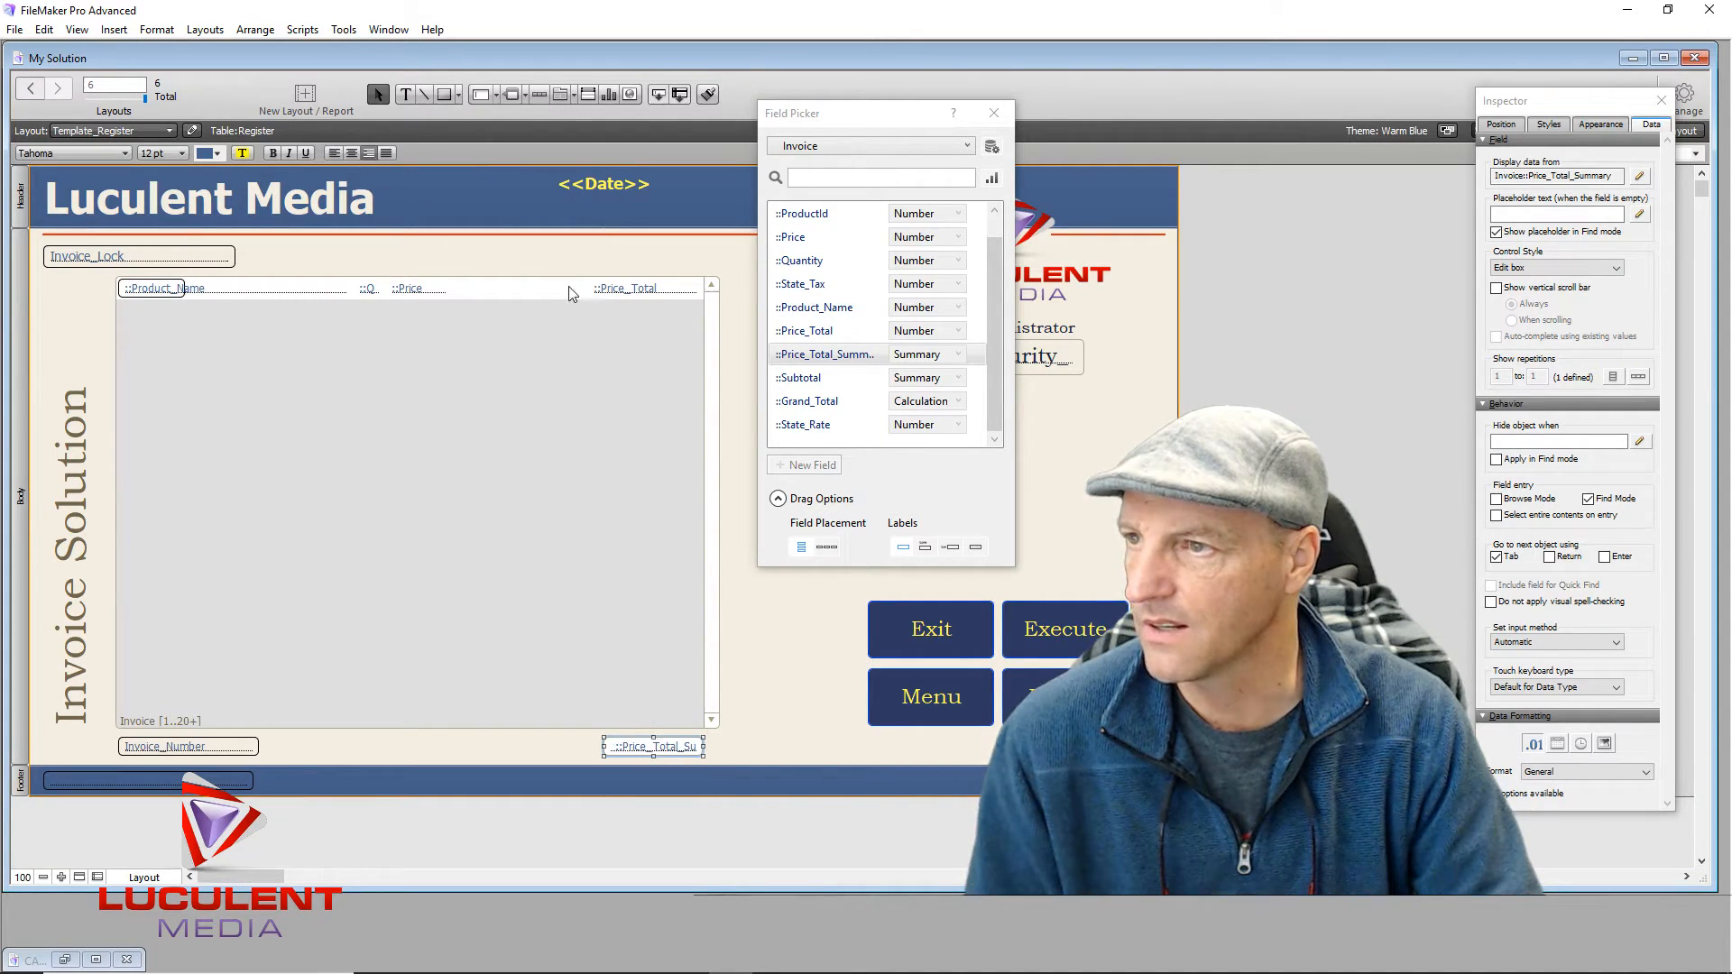
{"action": "left_click", "coordinate": [651, 292]}
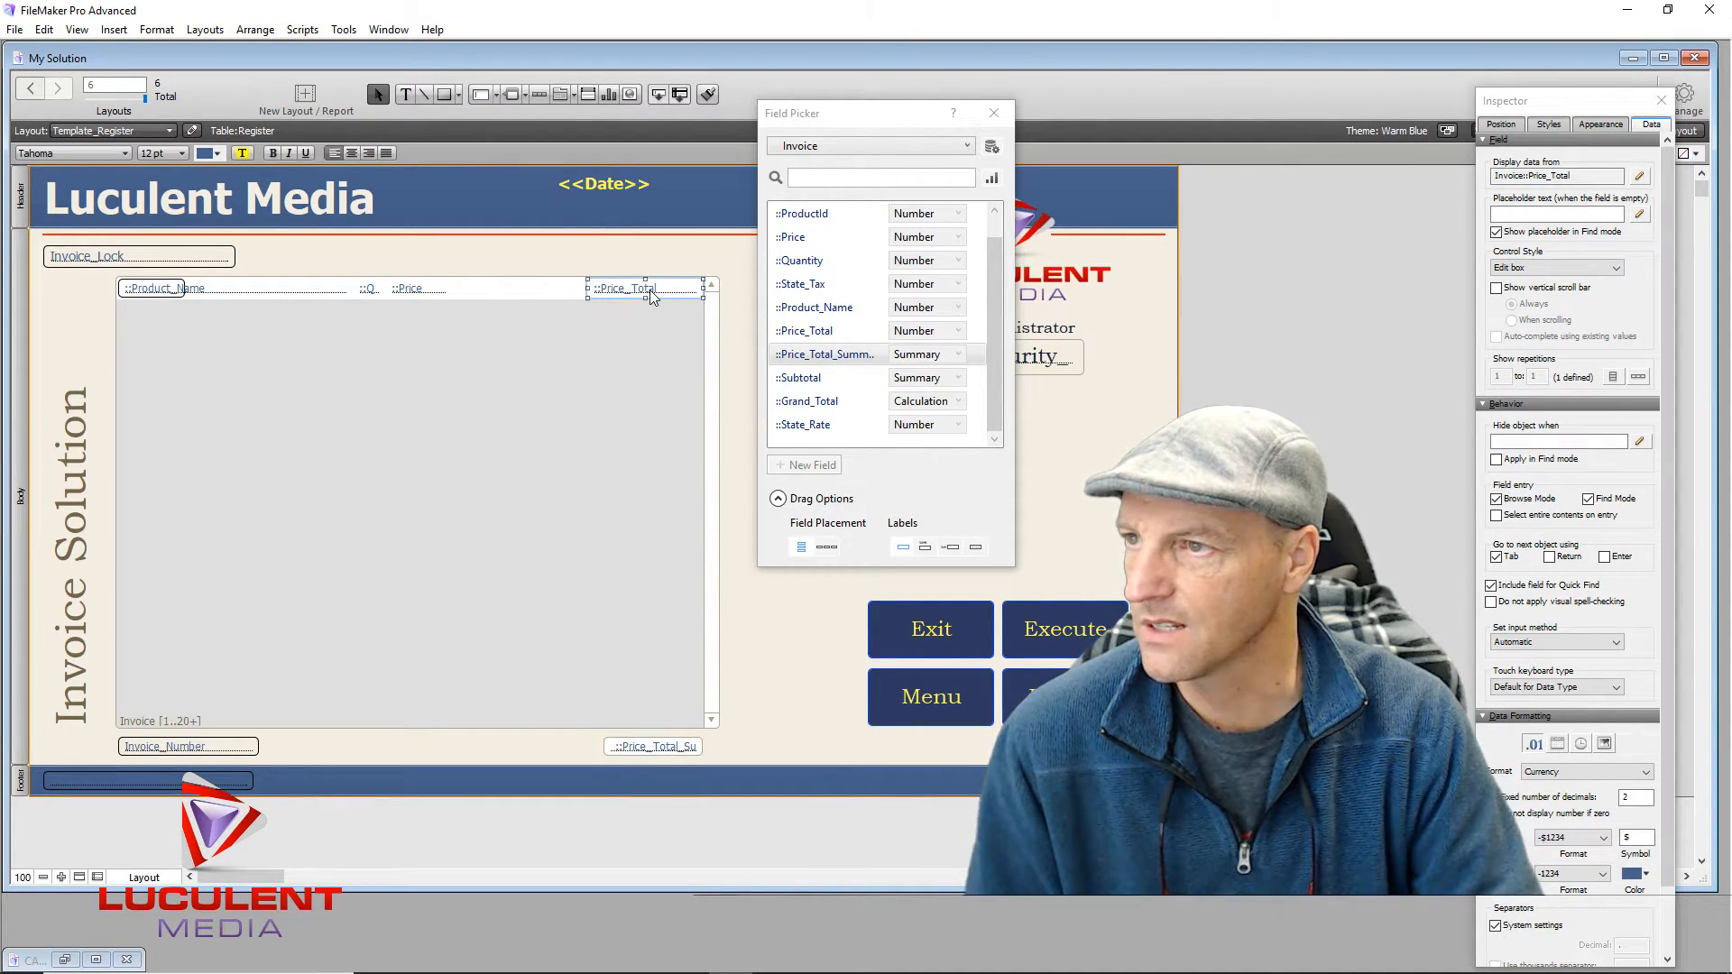
{"action": "left_click", "coordinate": [370, 153]}
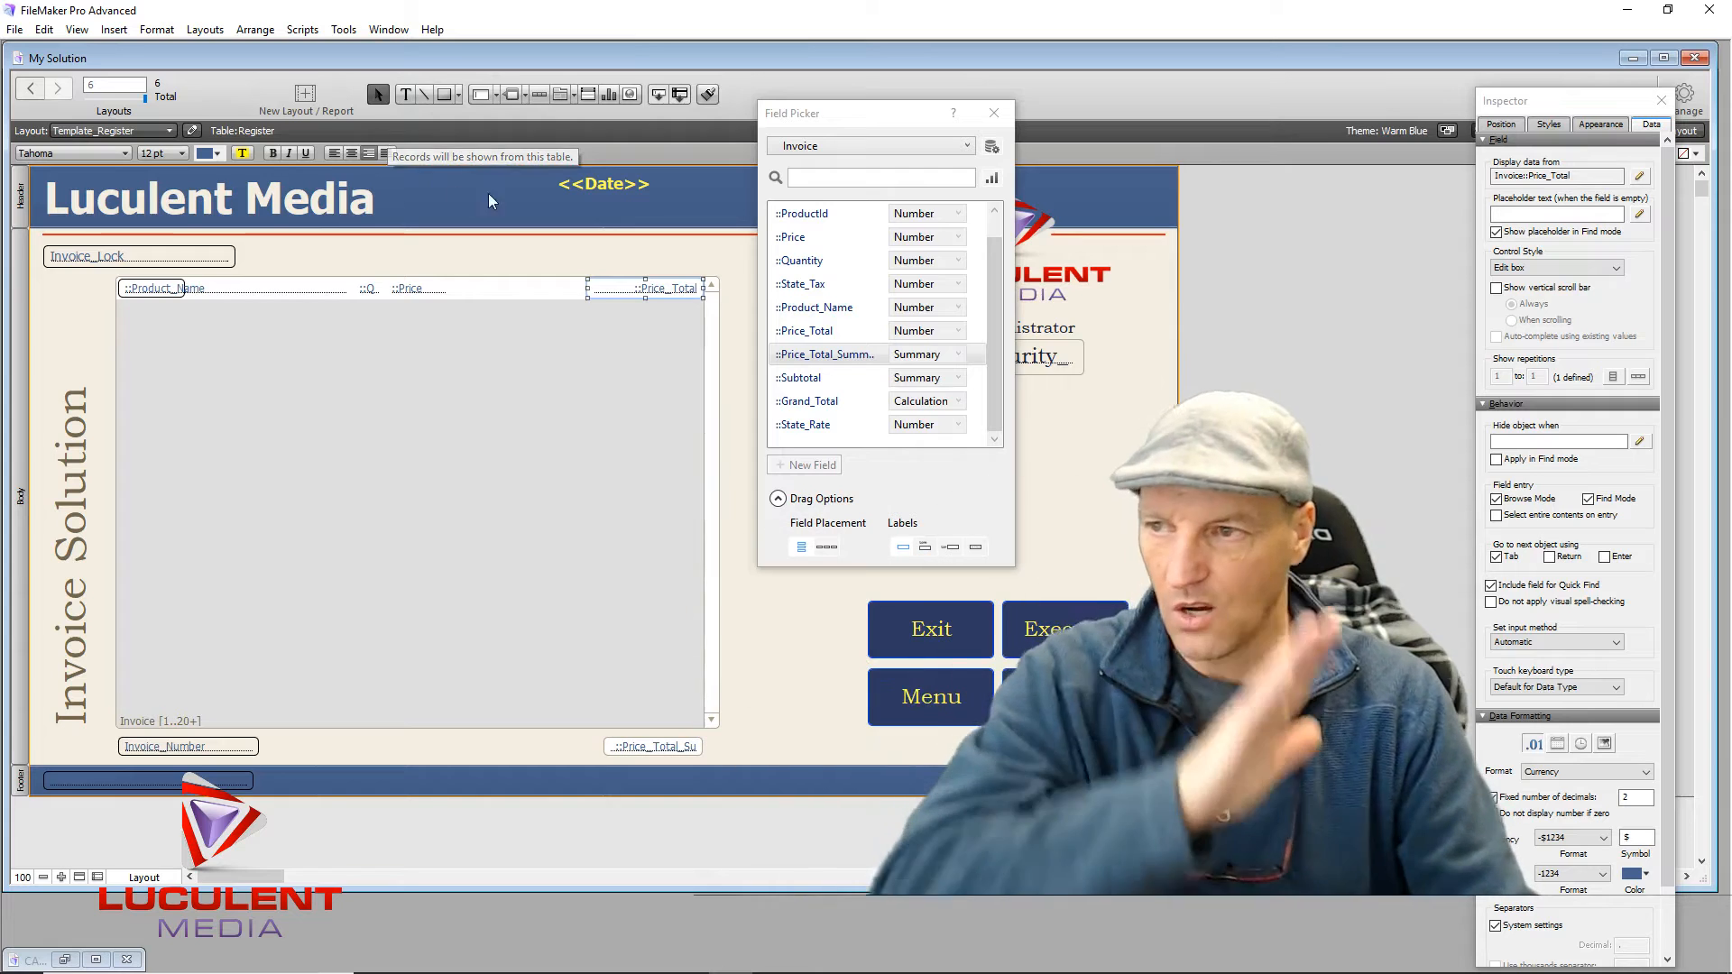
Step: Set the Price_Total_Summary field's fill and line to None
{"action": "left_click", "coordinate": [681, 750]}
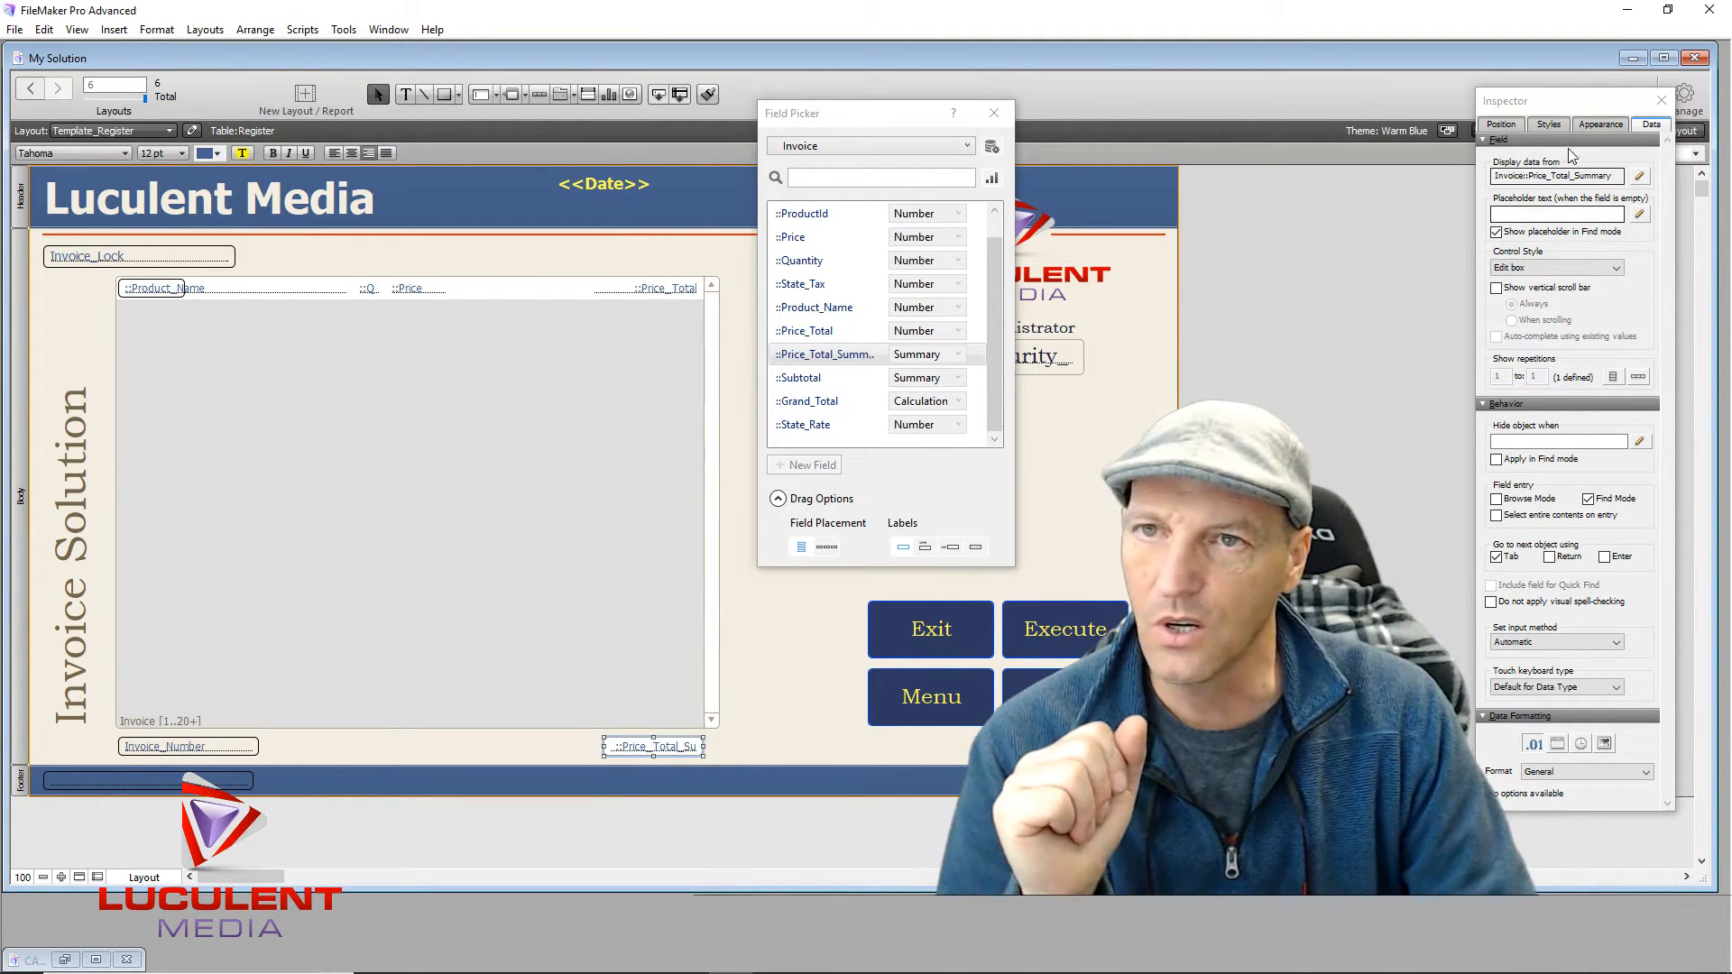
{"action": "left_click_drag", "start_coordinate": [1613, 101], "coordinate": [456, 128]}
{"action": "left_click", "coordinate": [449, 152]}
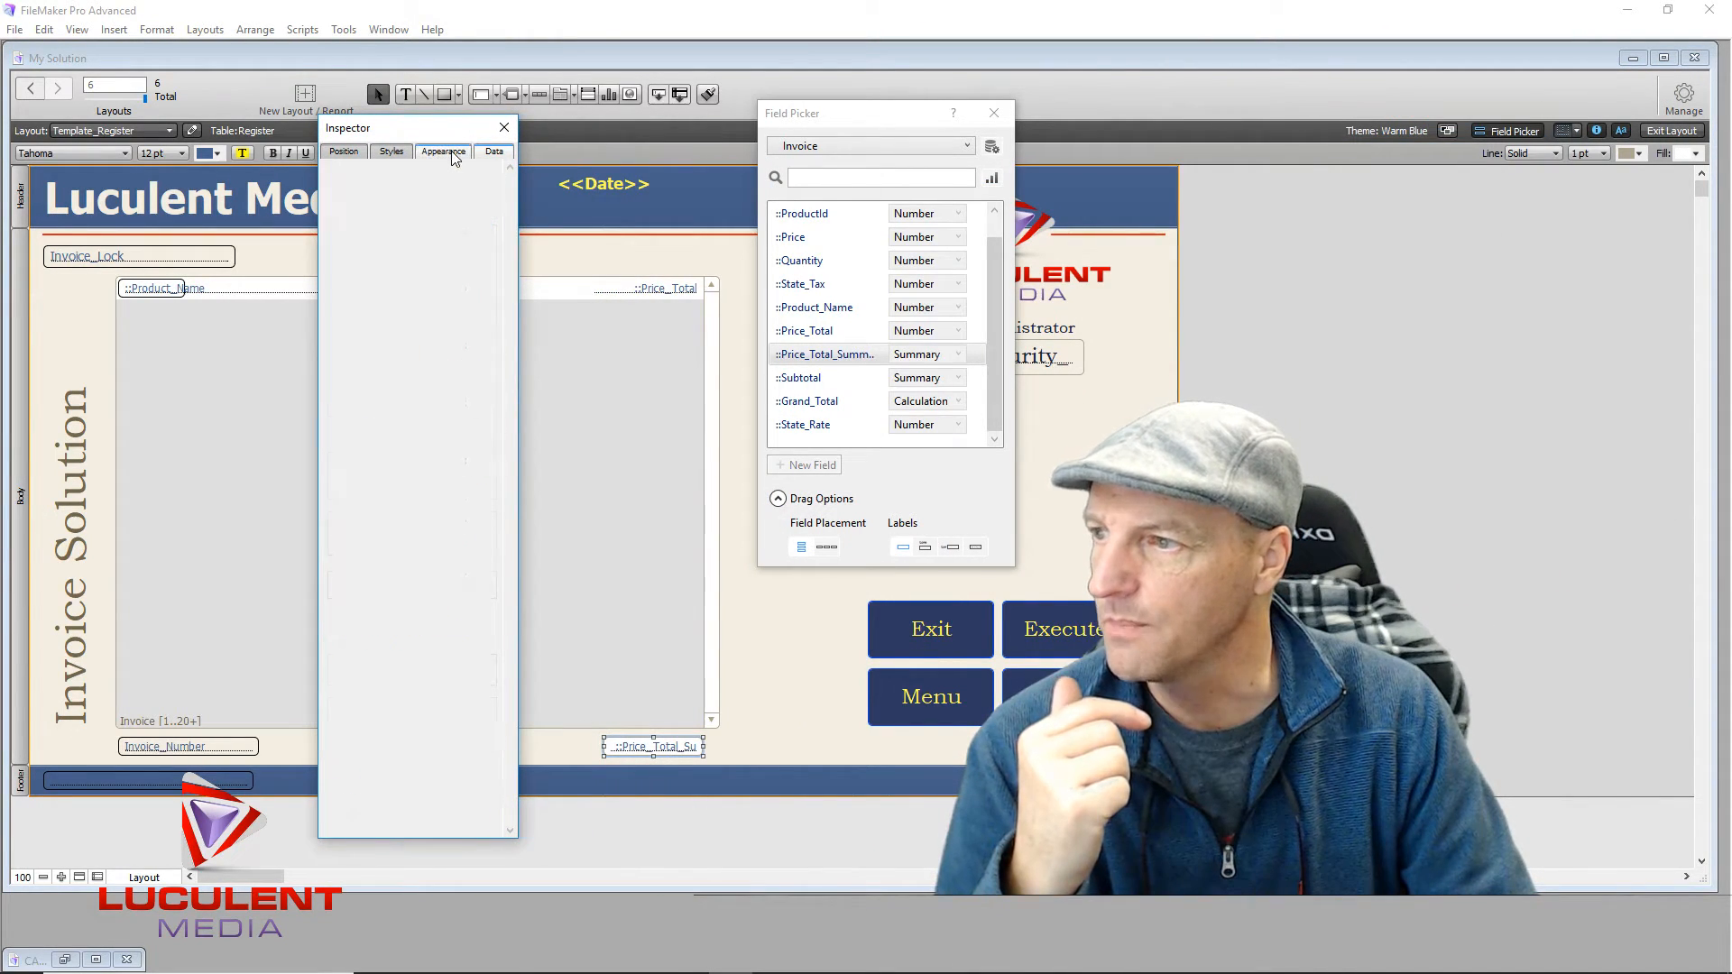
{"action": "left_click", "coordinate": [493, 152]}
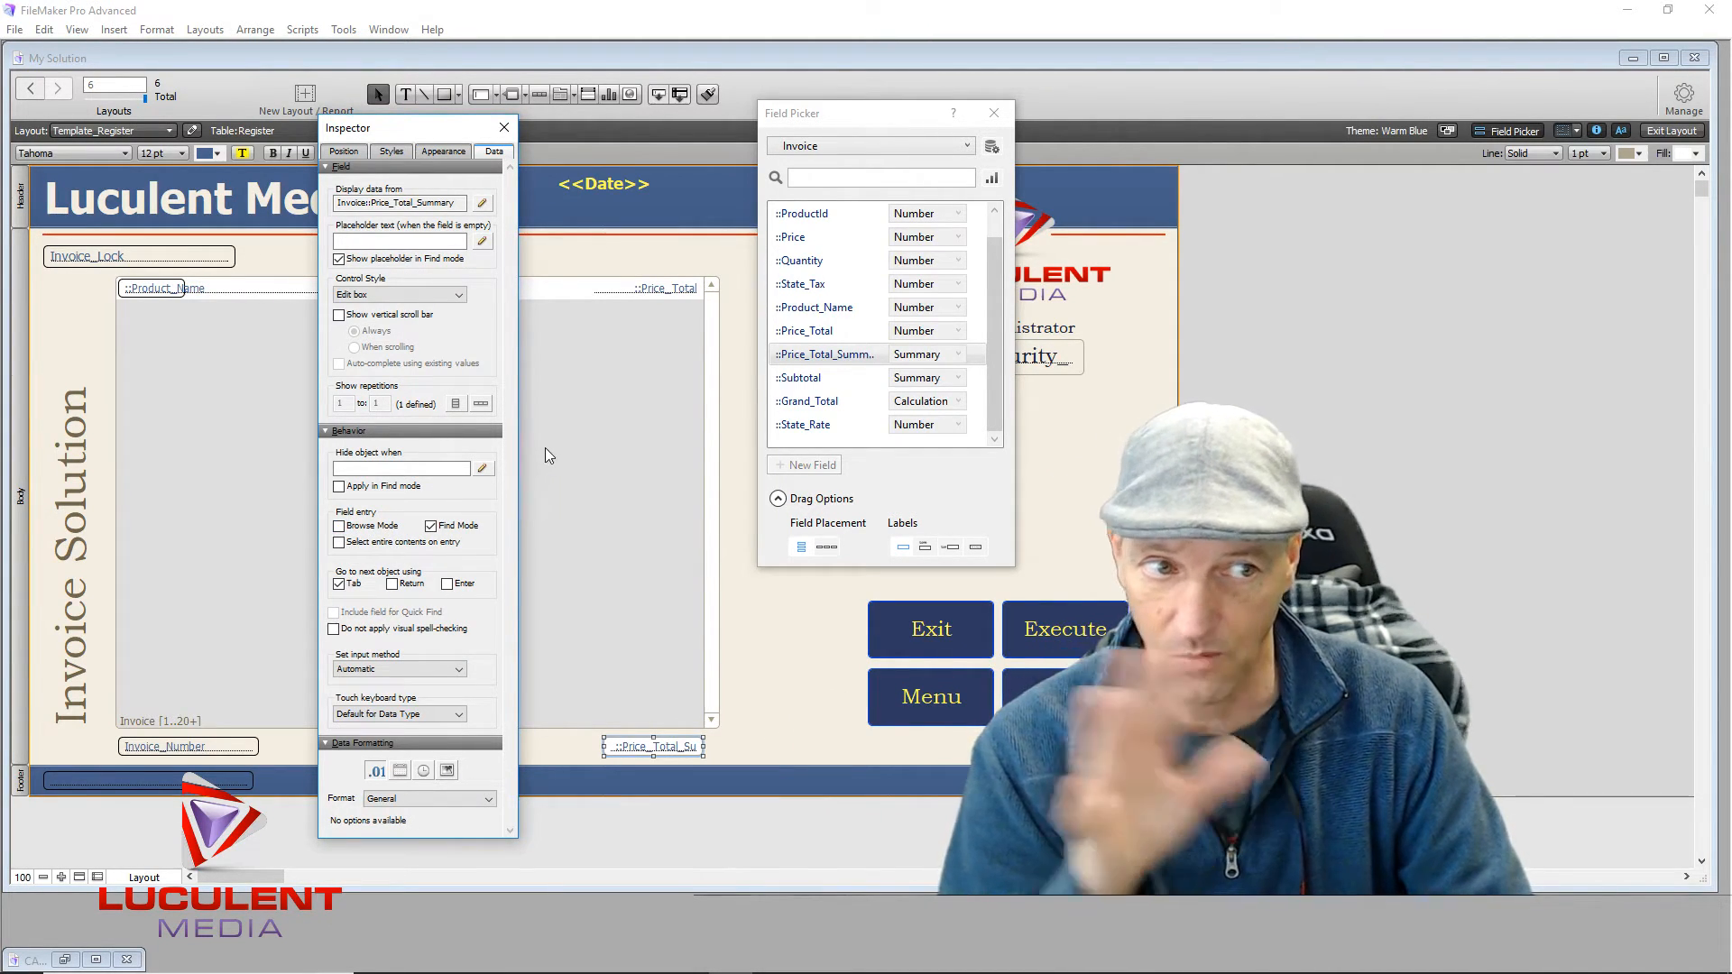
{"action": "left_click", "coordinate": [443, 152]}
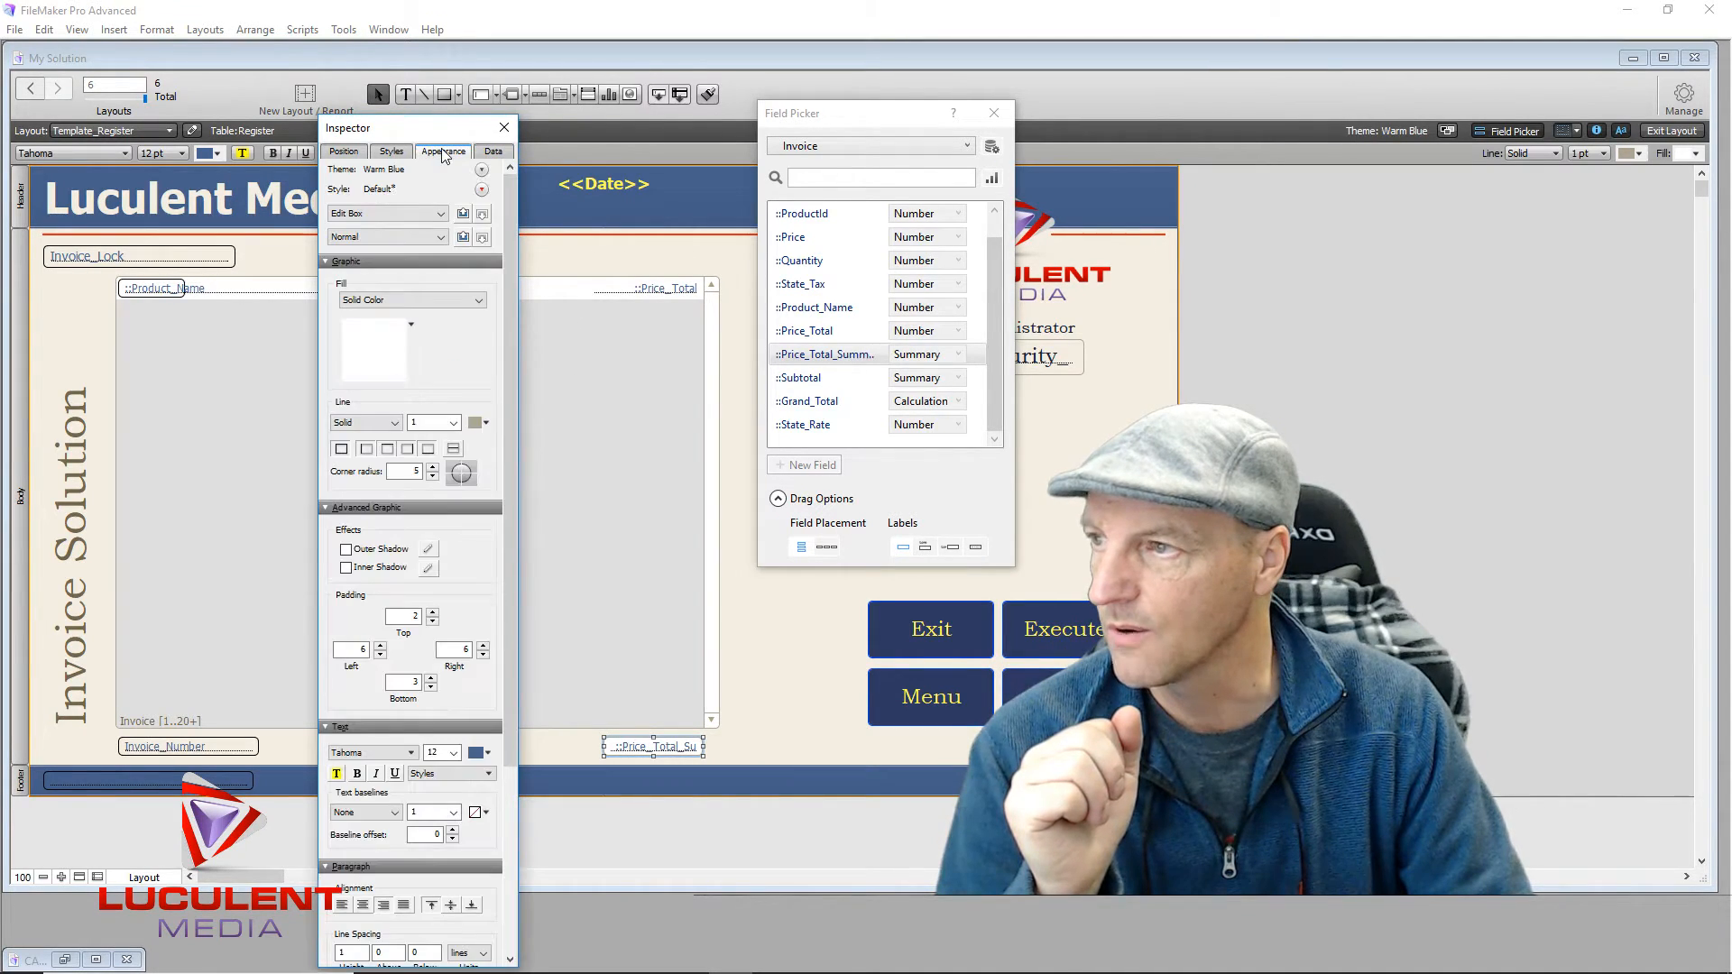
{"action": "left_click", "coordinate": [478, 303]}
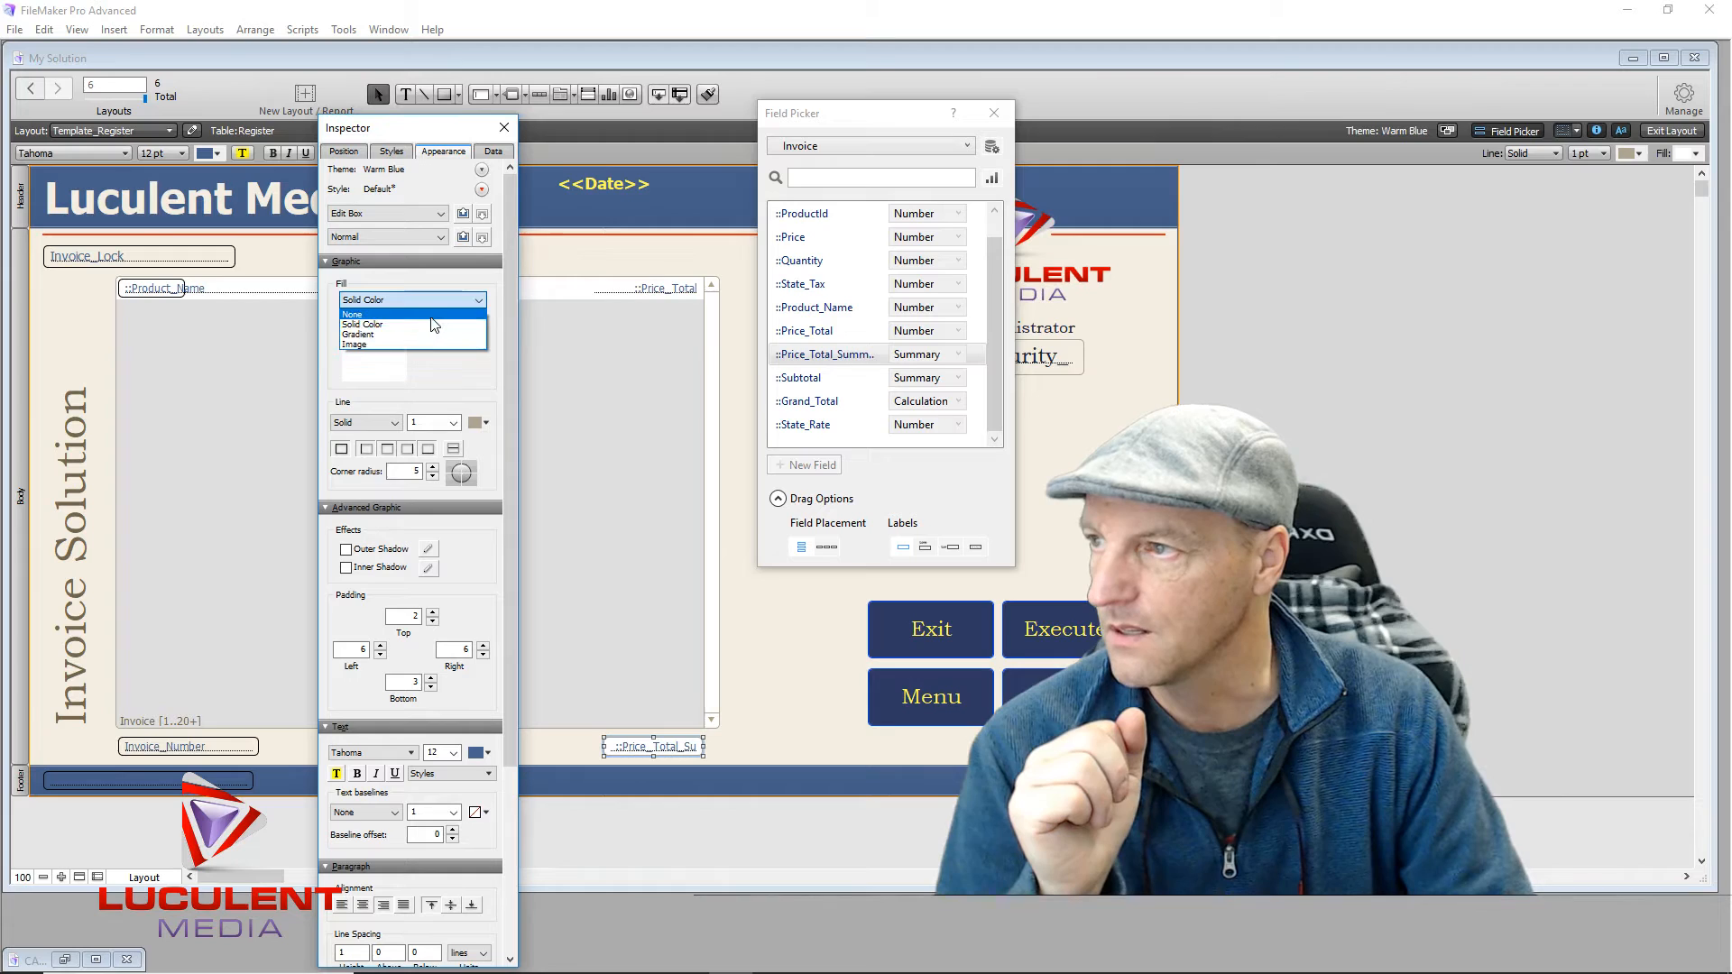
{"action": "left_click", "coordinate": [429, 315]}
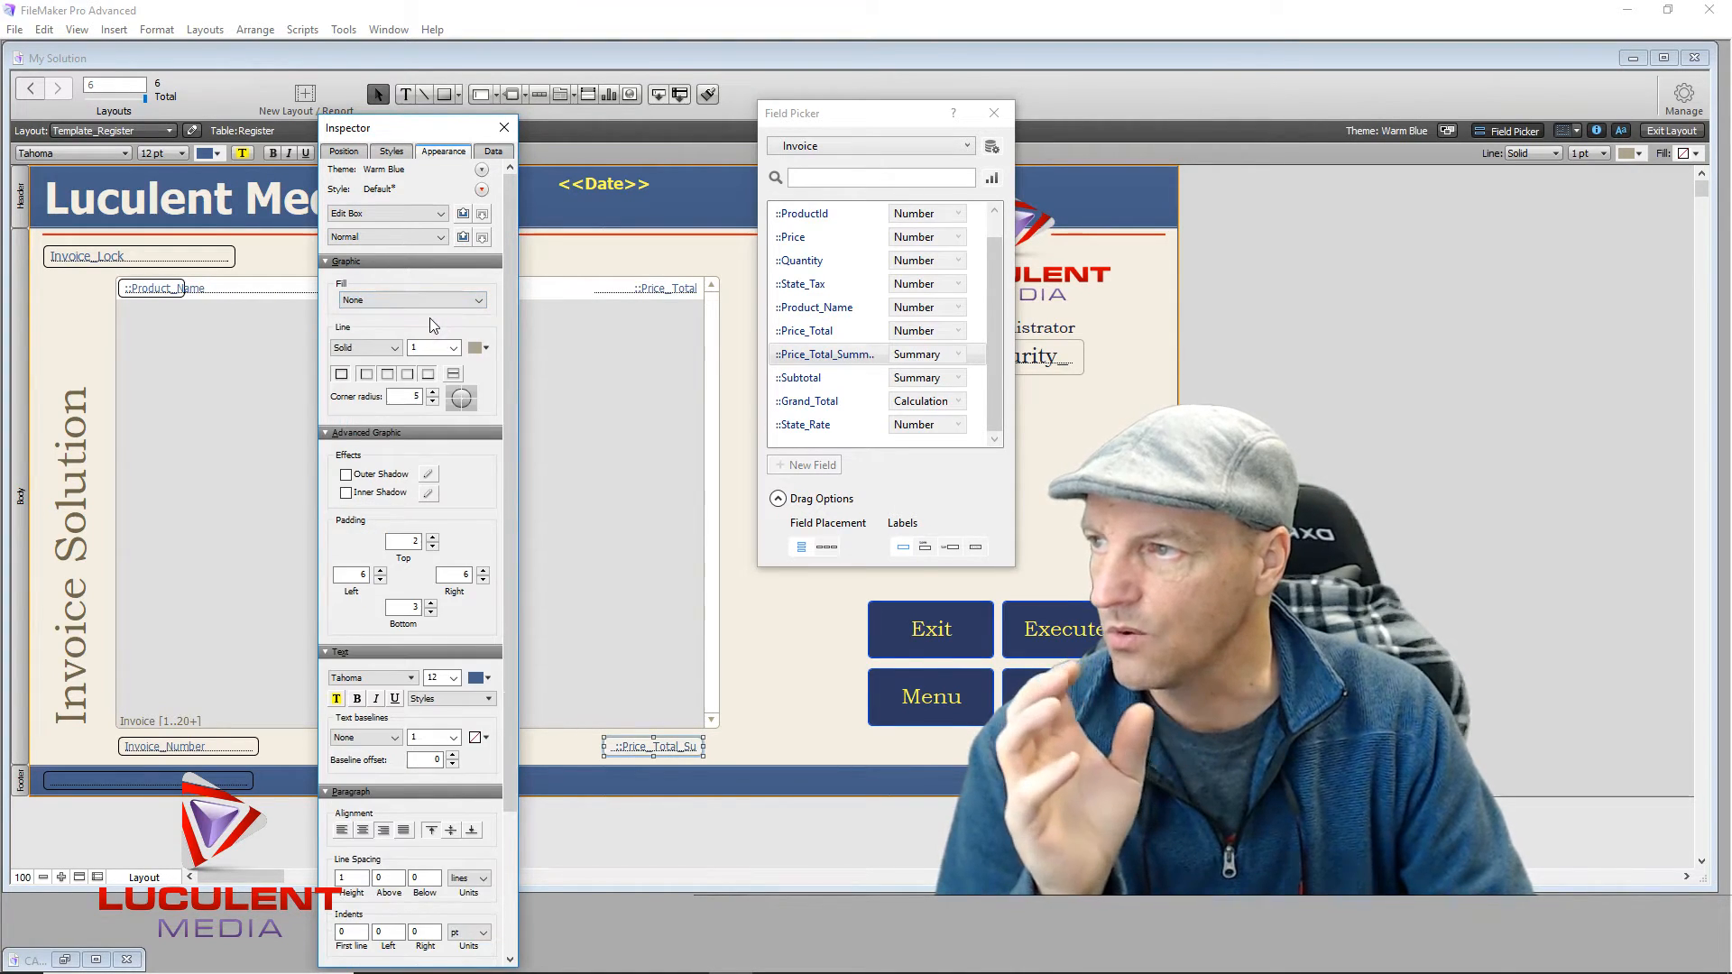
{"action": "left_click", "coordinate": [393, 348]}
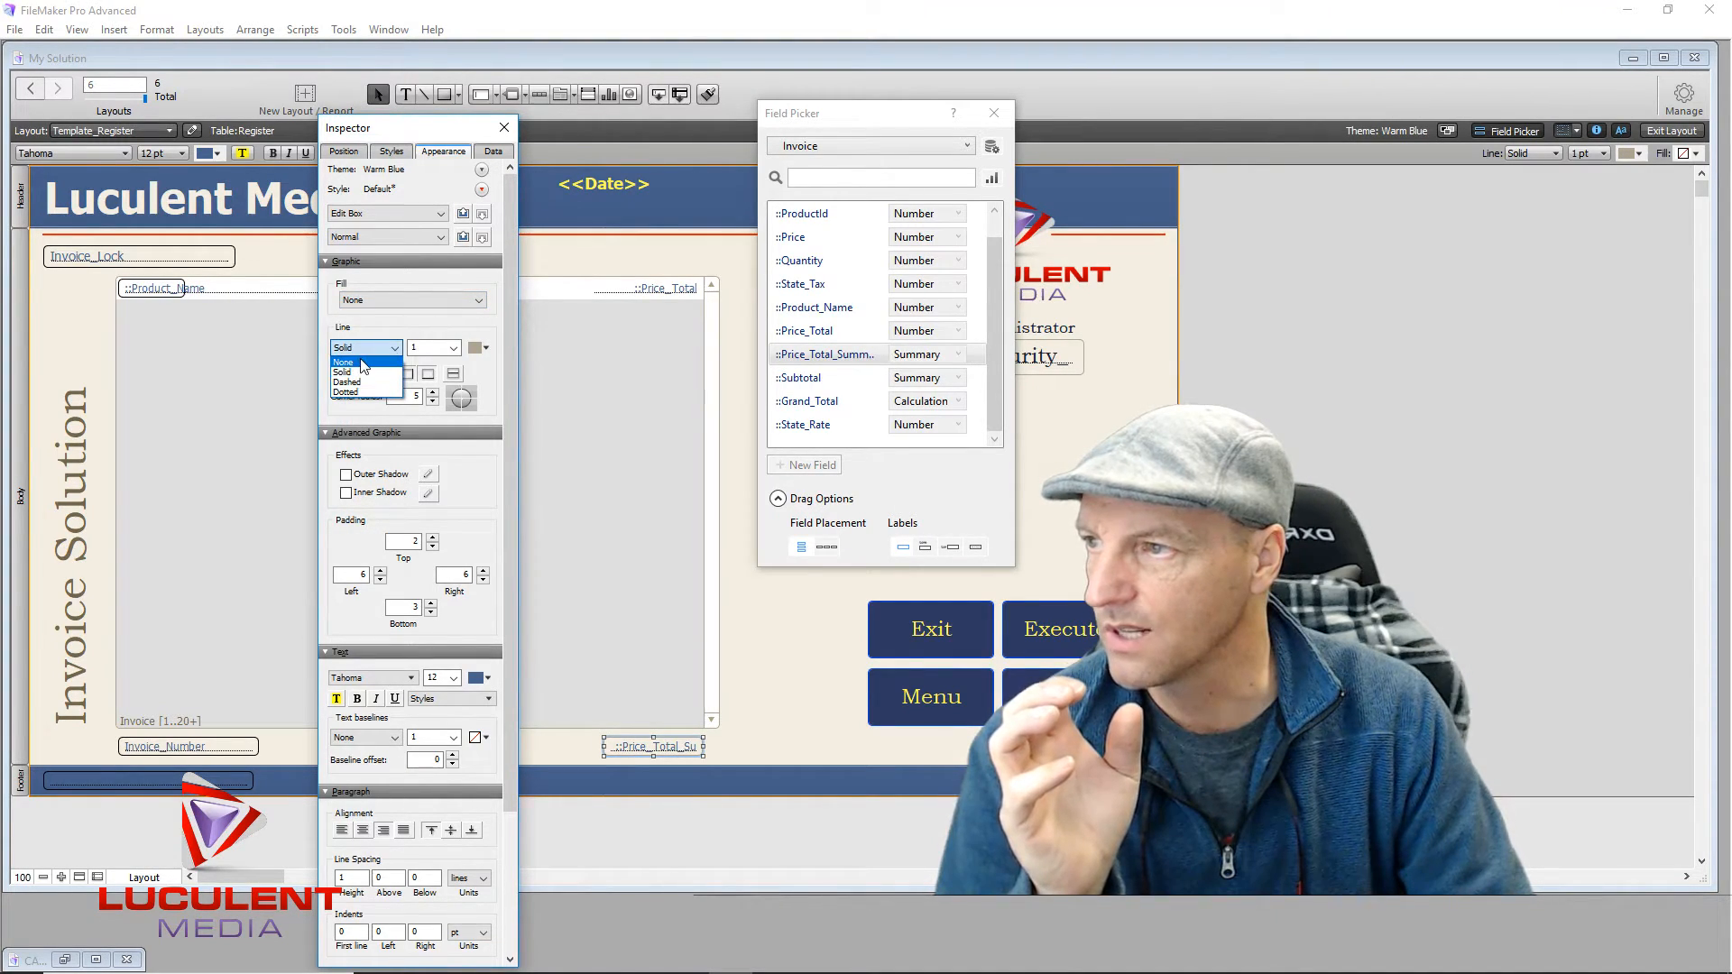
{"action": "left_click", "coordinate": [361, 363]}
{"action": "left_click", "coordinate": [793, 617]}
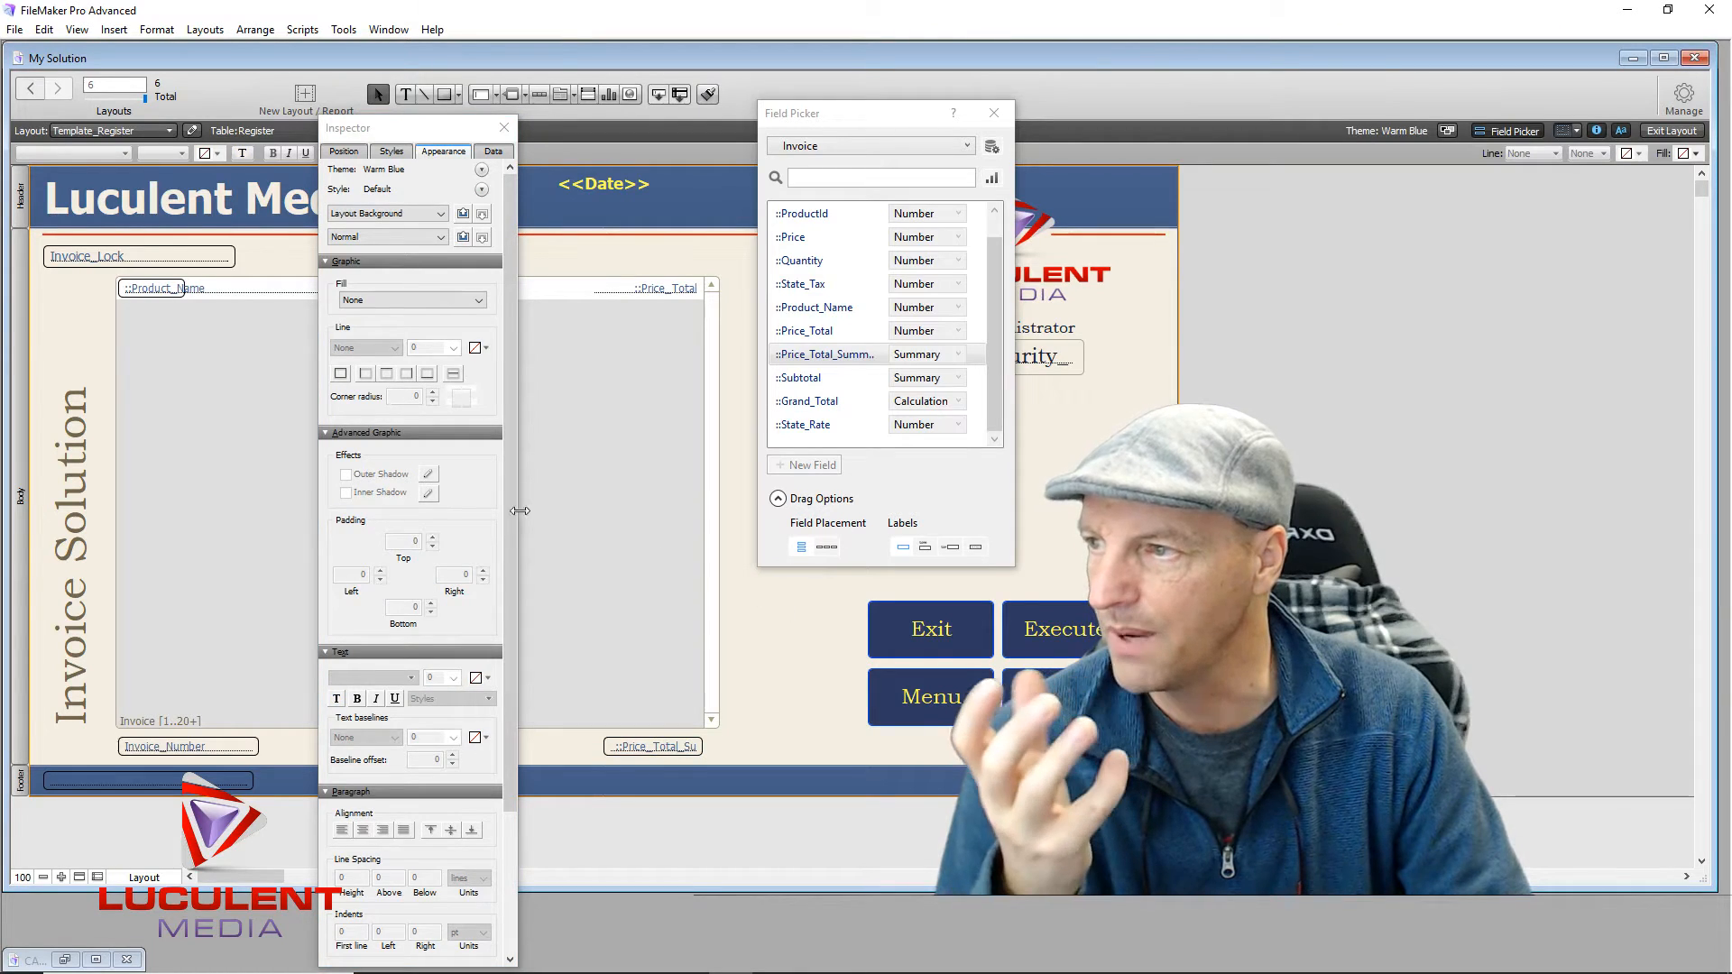
{"action": "left_click", "coordinate": [622, 752]}
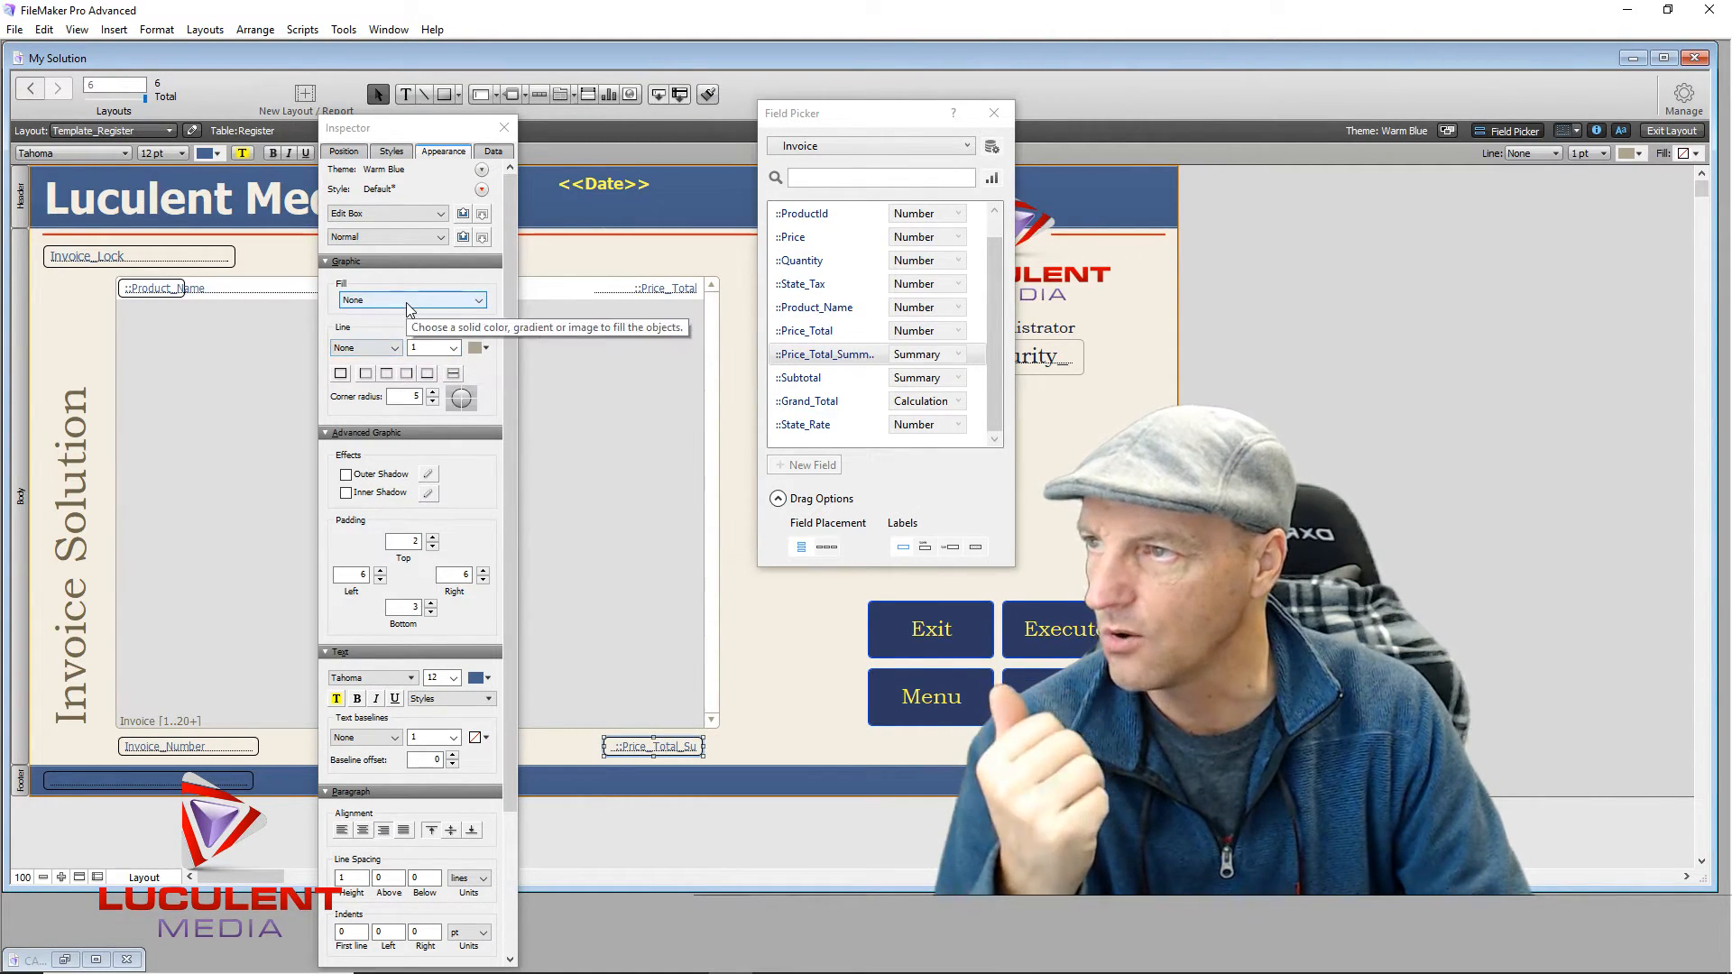
{"action": "left_click", "coordinate": [767, 643]}
{"action": "left_click_drag", "start_coordinate": [414, 126], "coordinate": [1584, 106]}
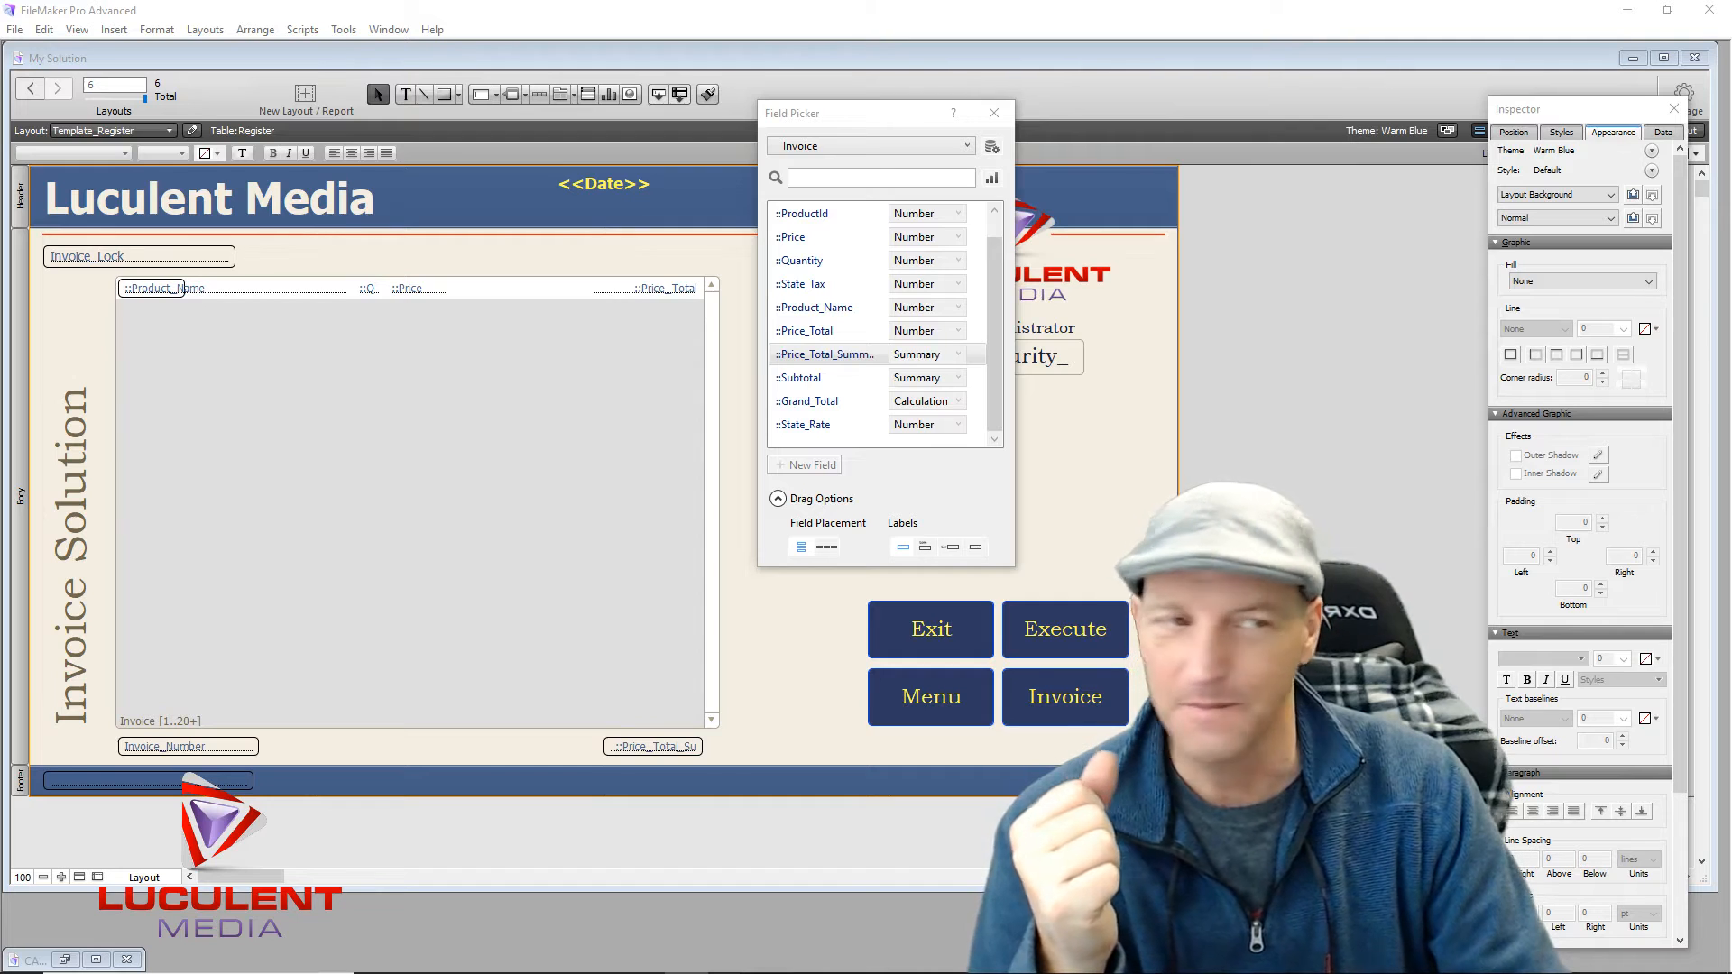
{"action": "left_click", "coordinate": [1324, 224]}
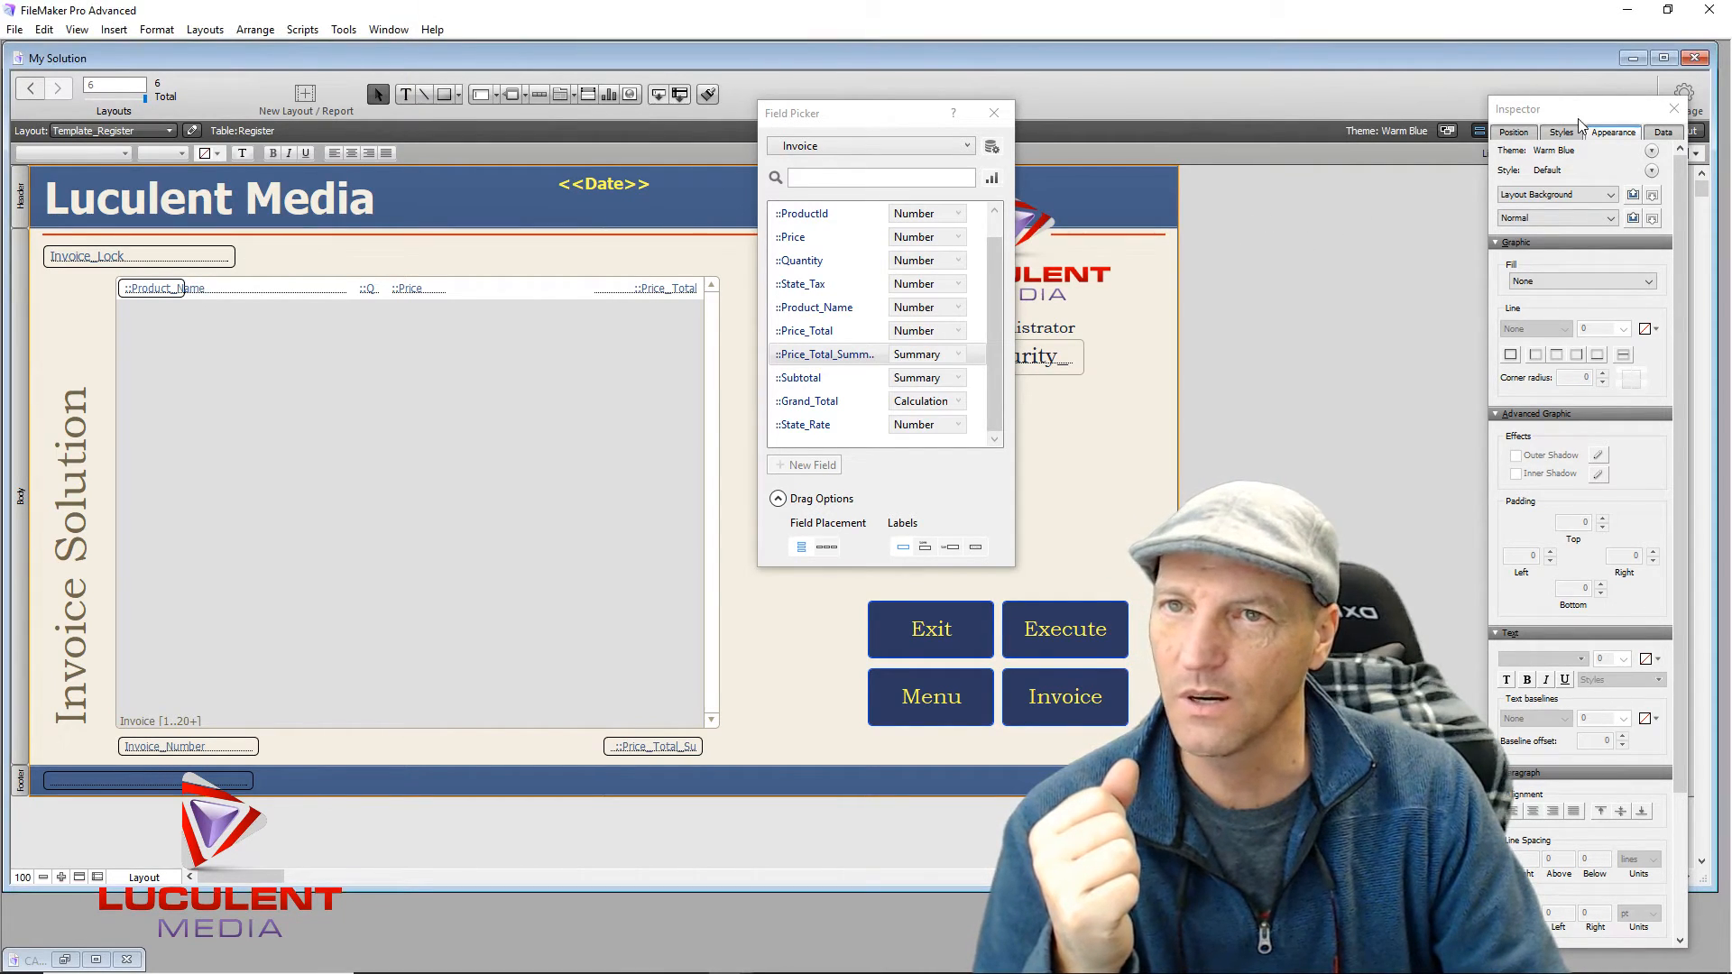
{"action": "left_click_drag", "start_coordinate": [1580, 116], "coordinate": [1564, 102]}
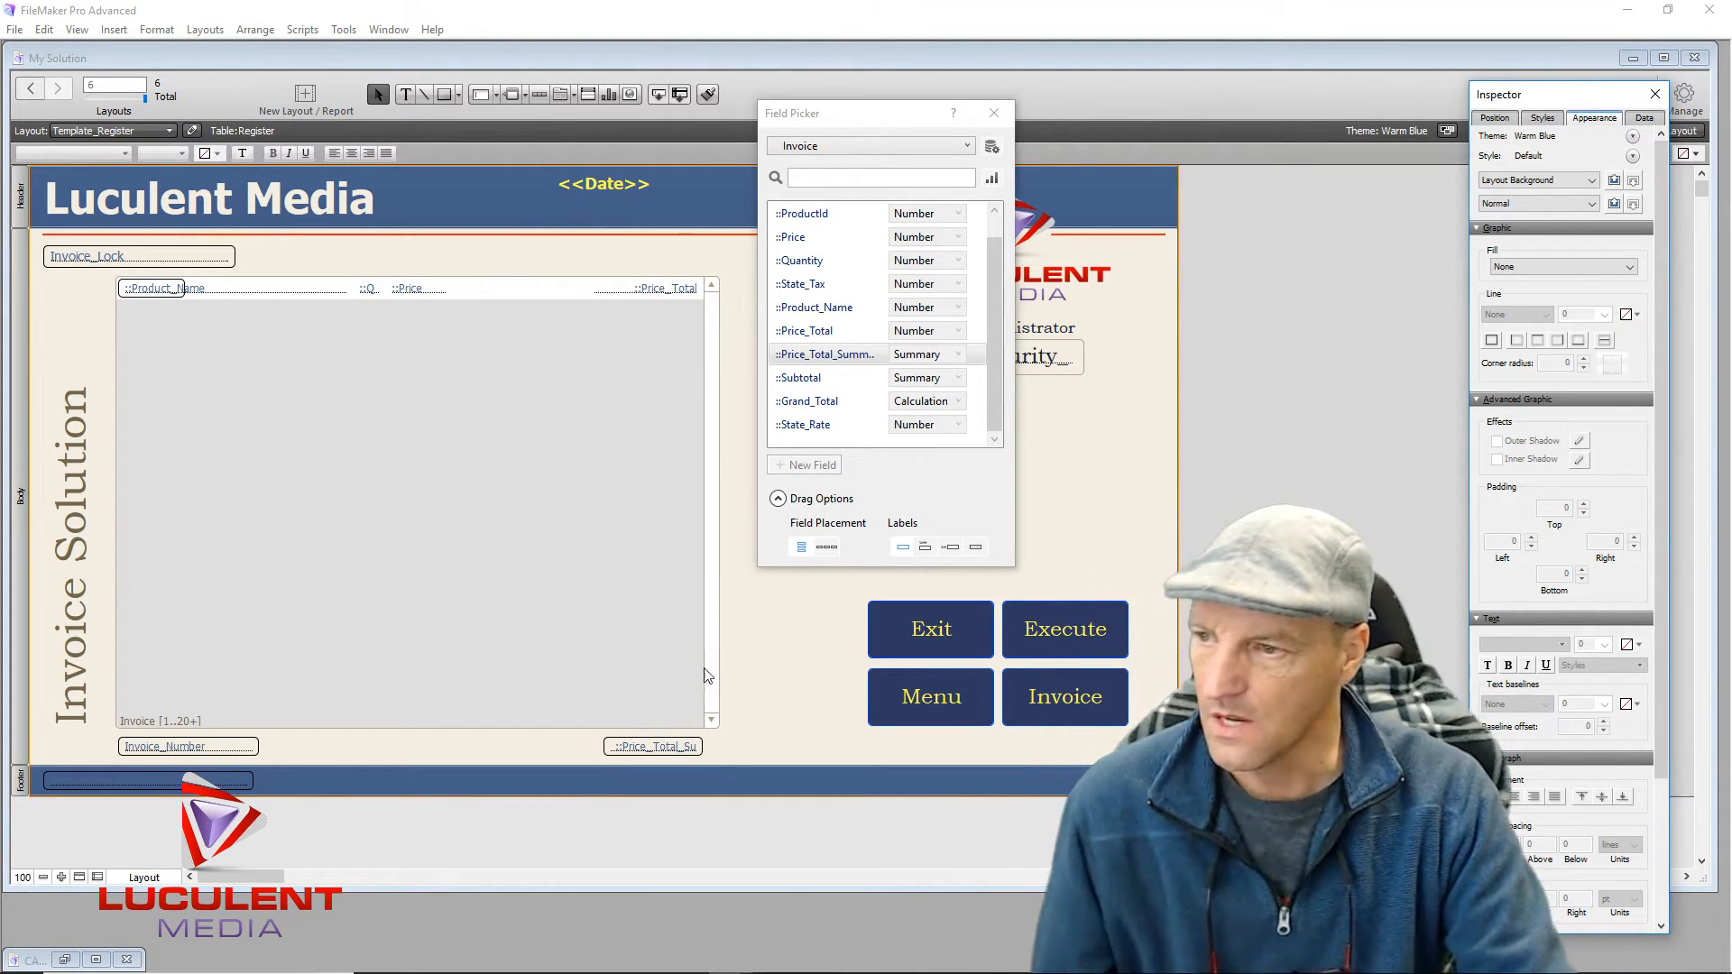
Step: Format the Price_Total_Summary field as Currency with a fixed 2 decimals and system-settings separators, and close the Inspector
{"action": "left_click", "coordinate": [668, 747]}
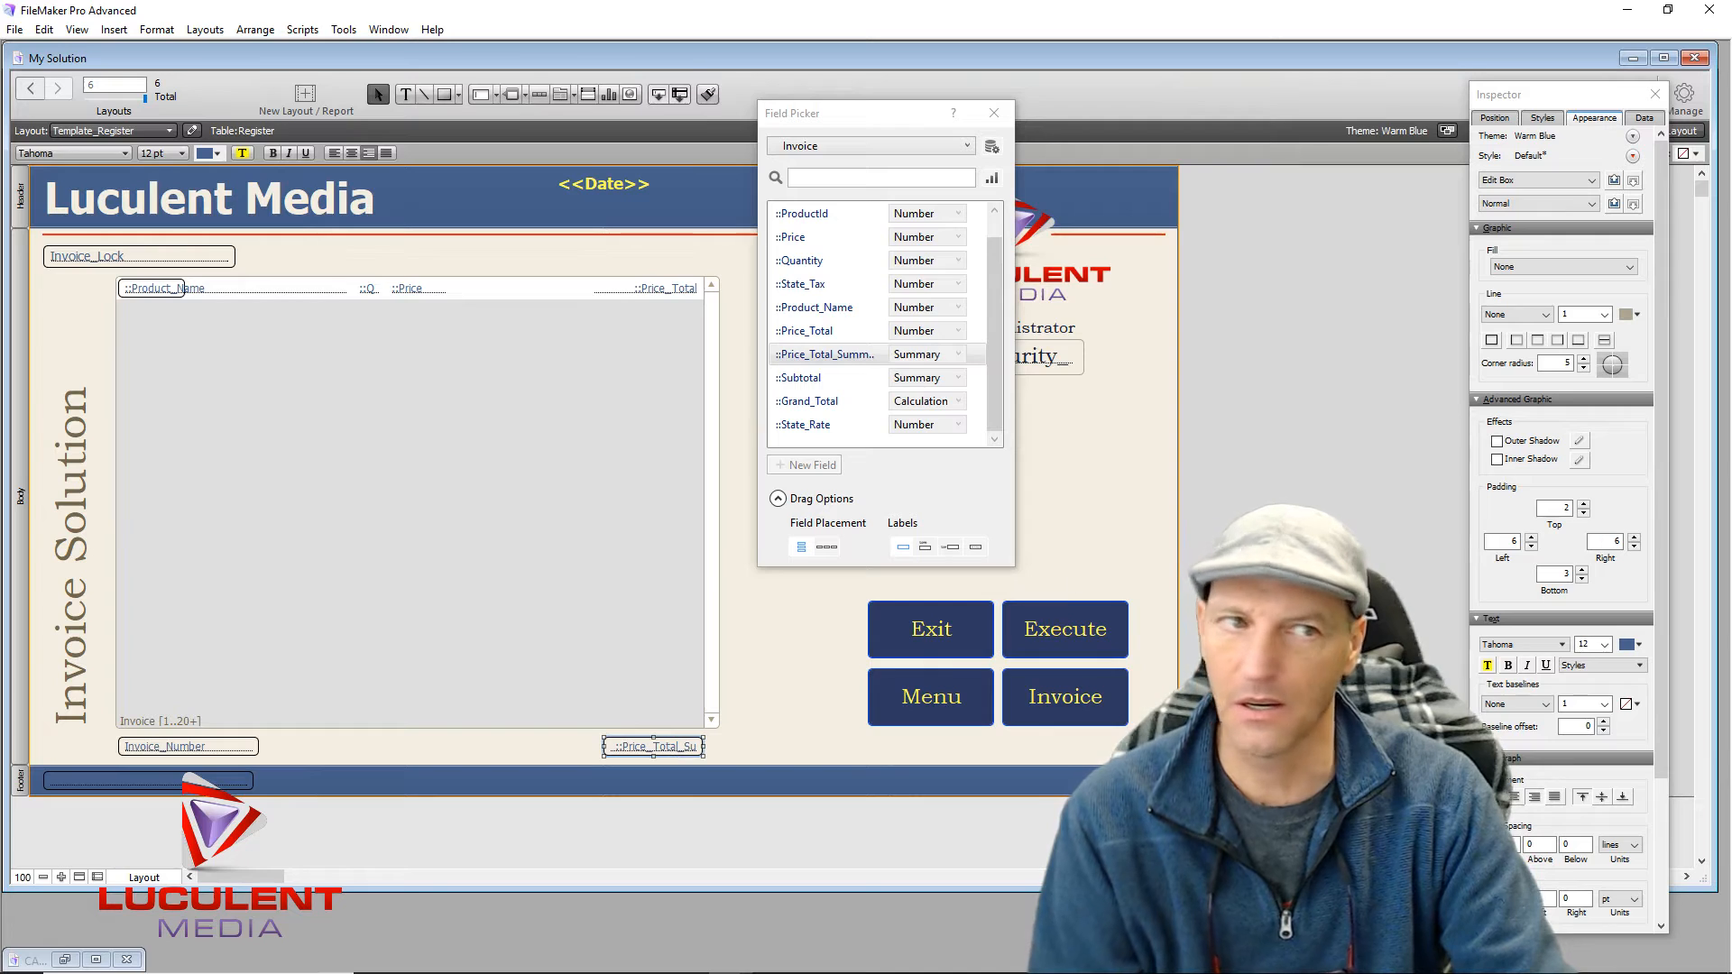
{"action": "left_click_drag", "start_coordinate": [1572, 99], "coordinate": [749, 72]}
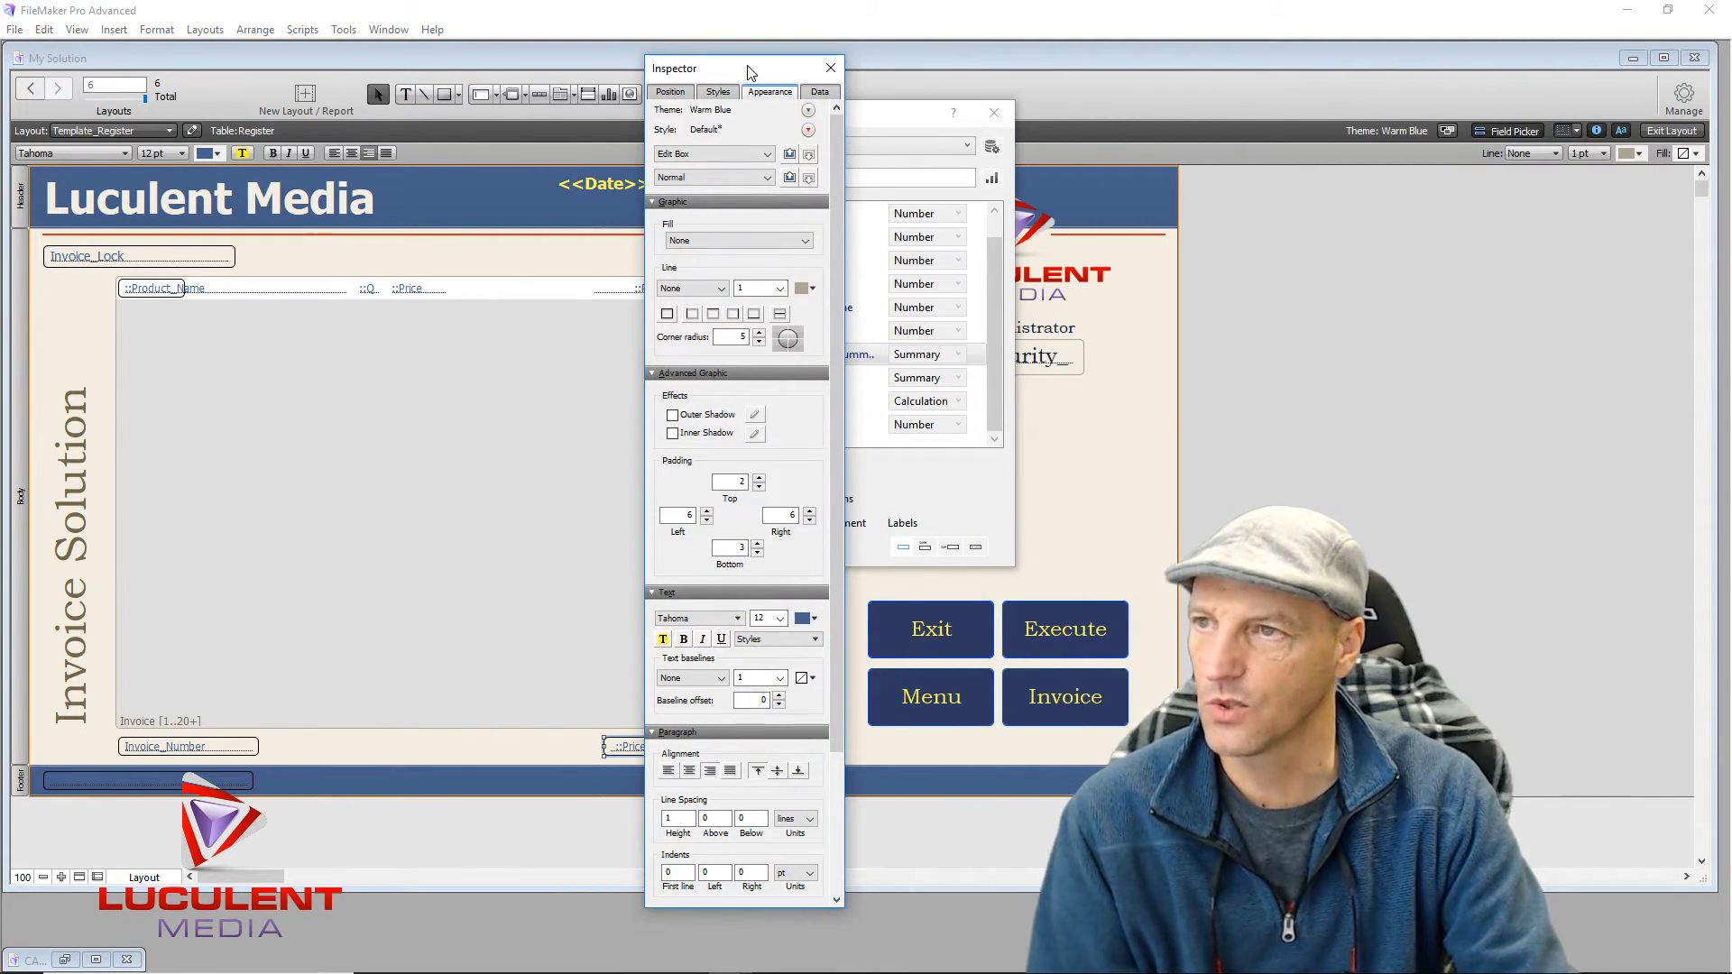
{"action": "left_click", "coordinate": [821, 92]}
{"action": "left_click_drag", "start_coordinate": [763, 906], "coordinate": [763, 778]}
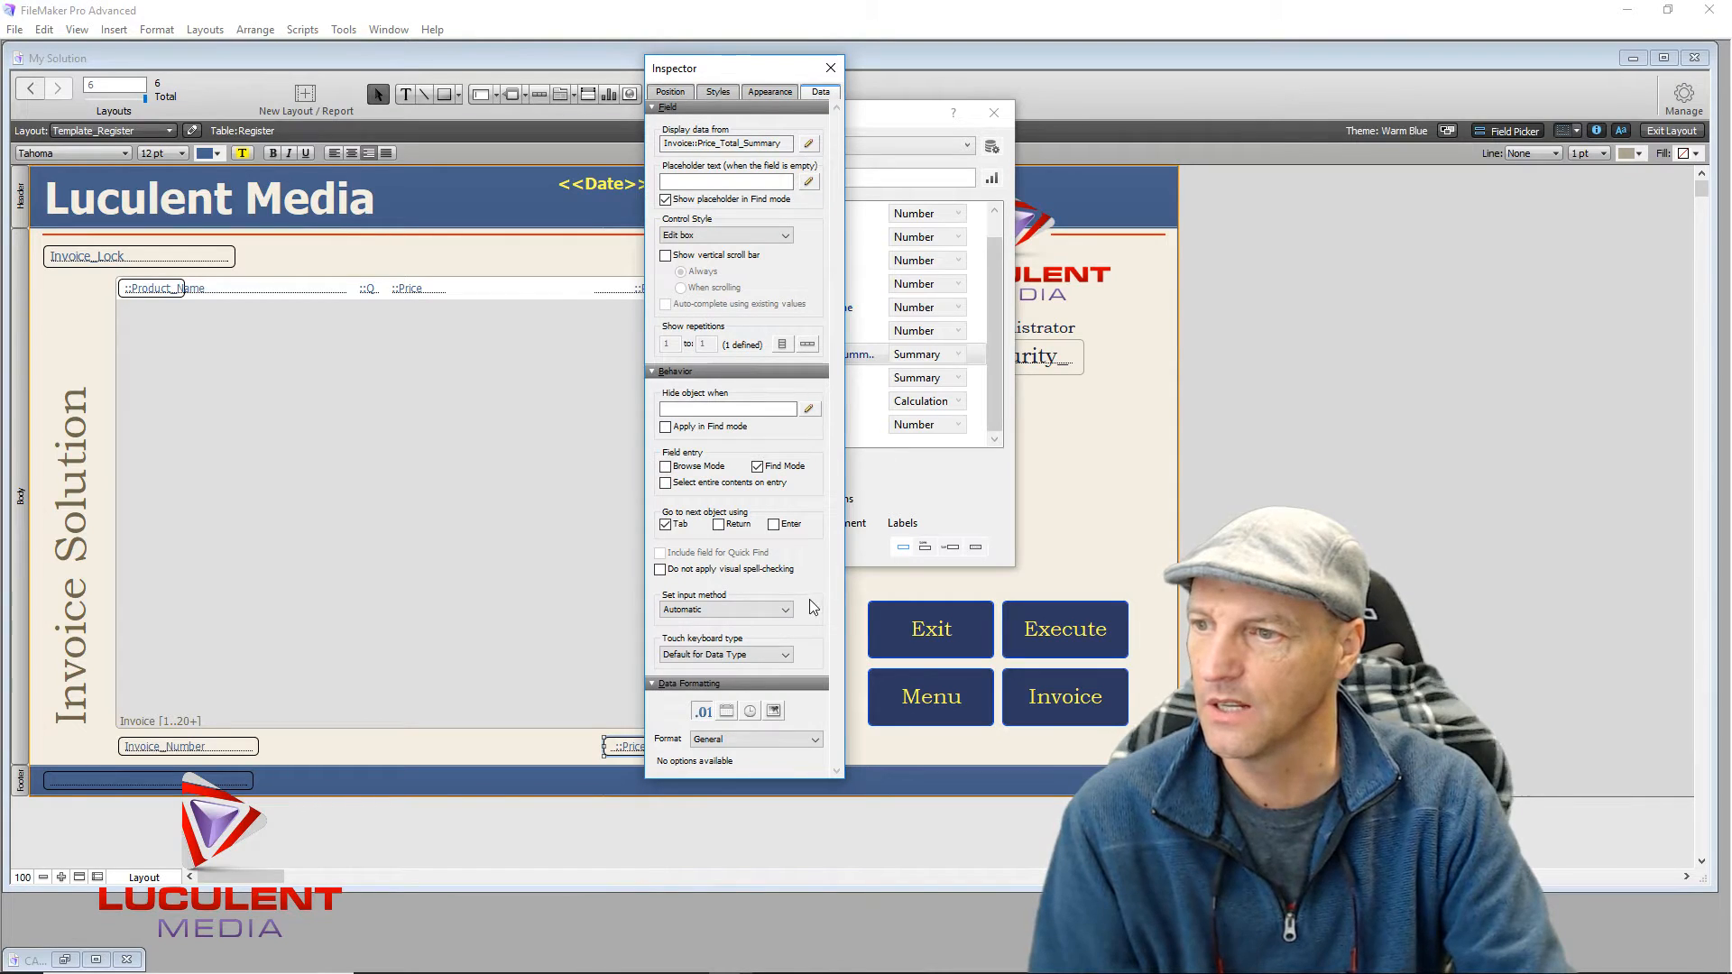
{"action": "left_click", "coordinate": [764, 740]}
{"action": "left_click", "coordinate": [738, 796]}
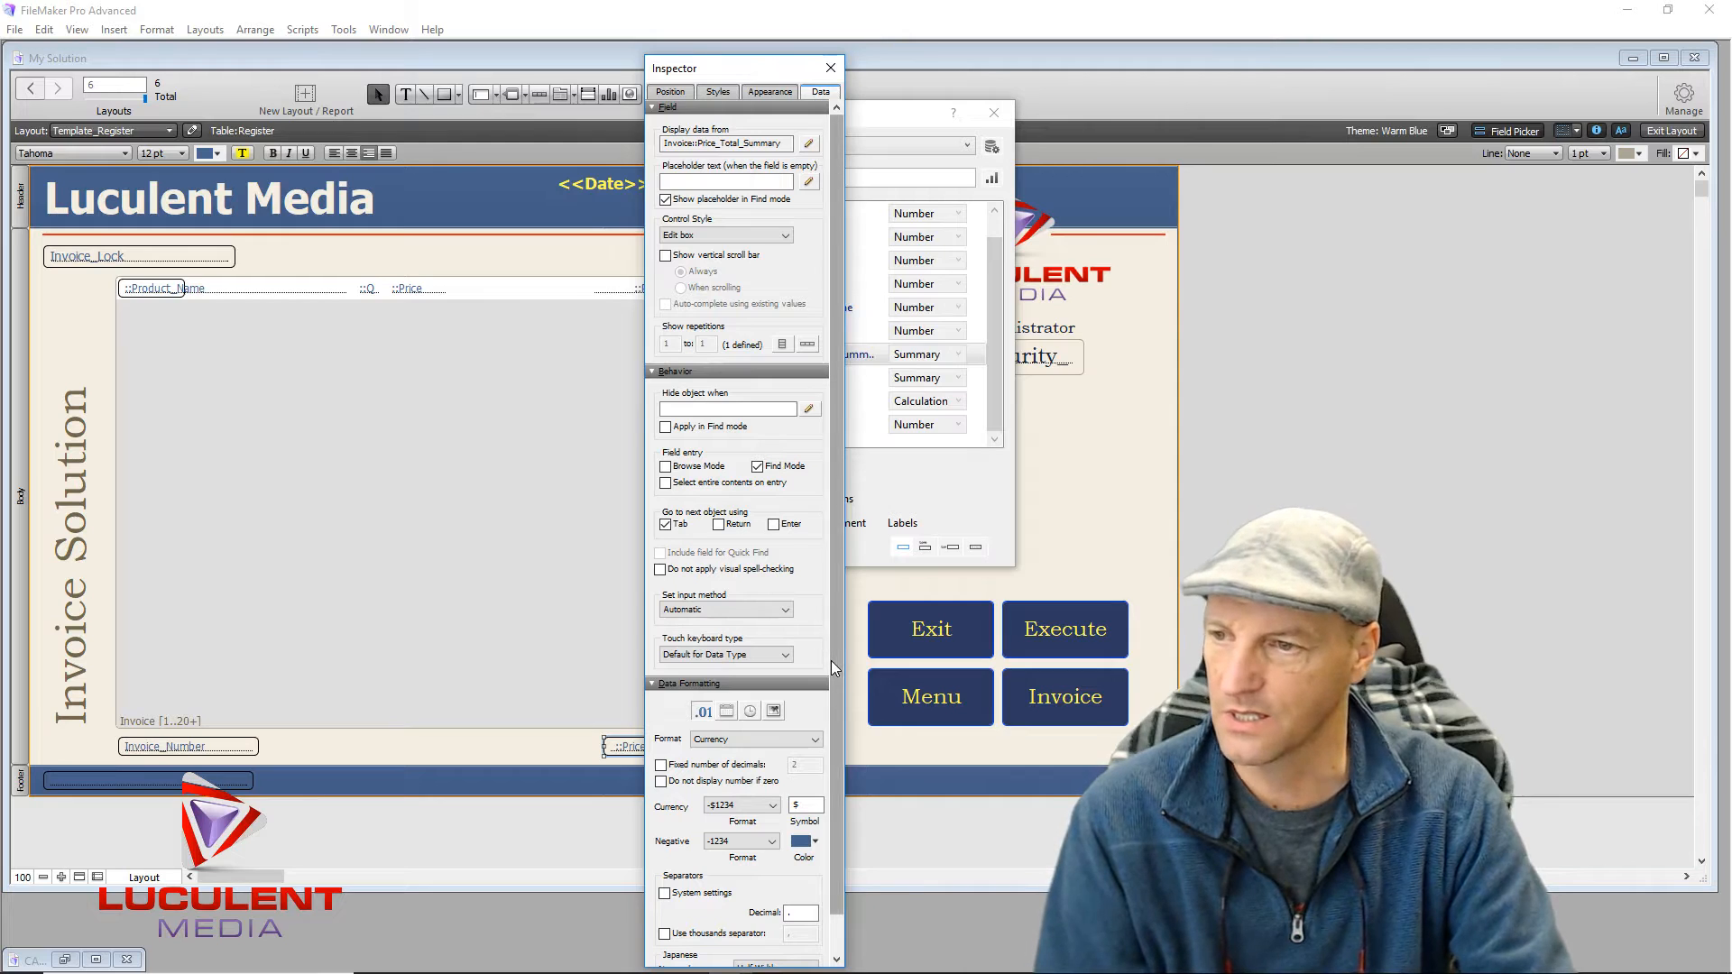
{"action": "scroll", "coordinate": [834, 675], "scroll_direction": "down", "scroll_amount": 1}
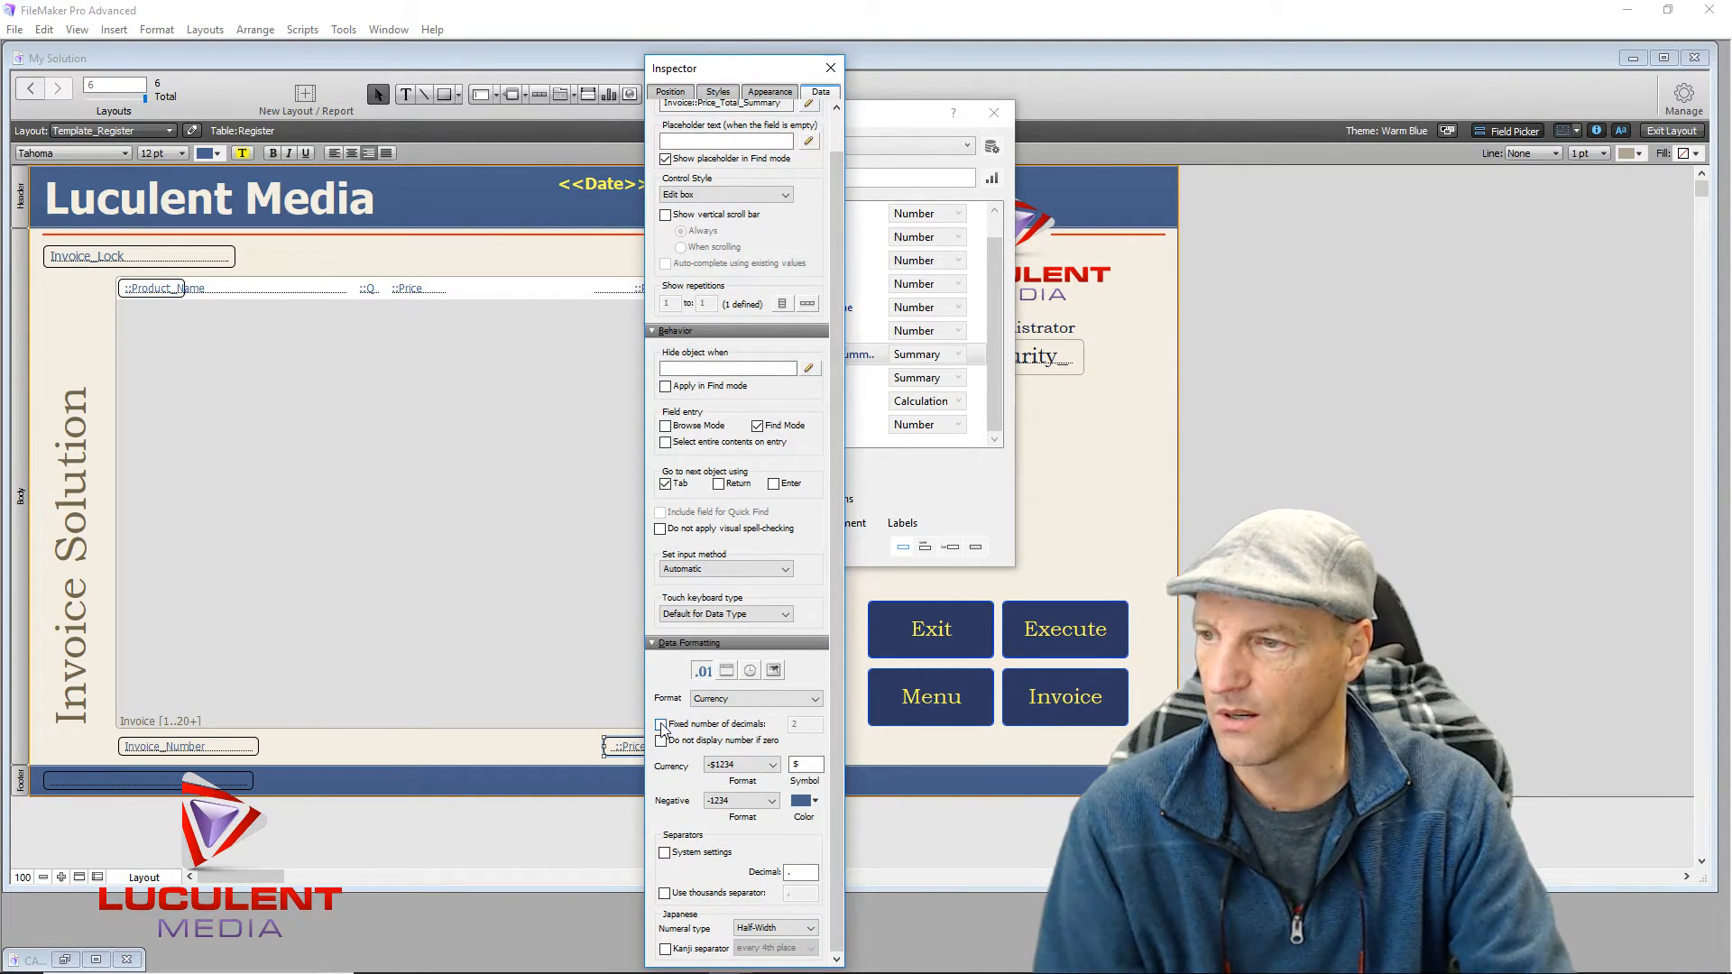
{"action": "left_click", "coordinate": [668, 854]}
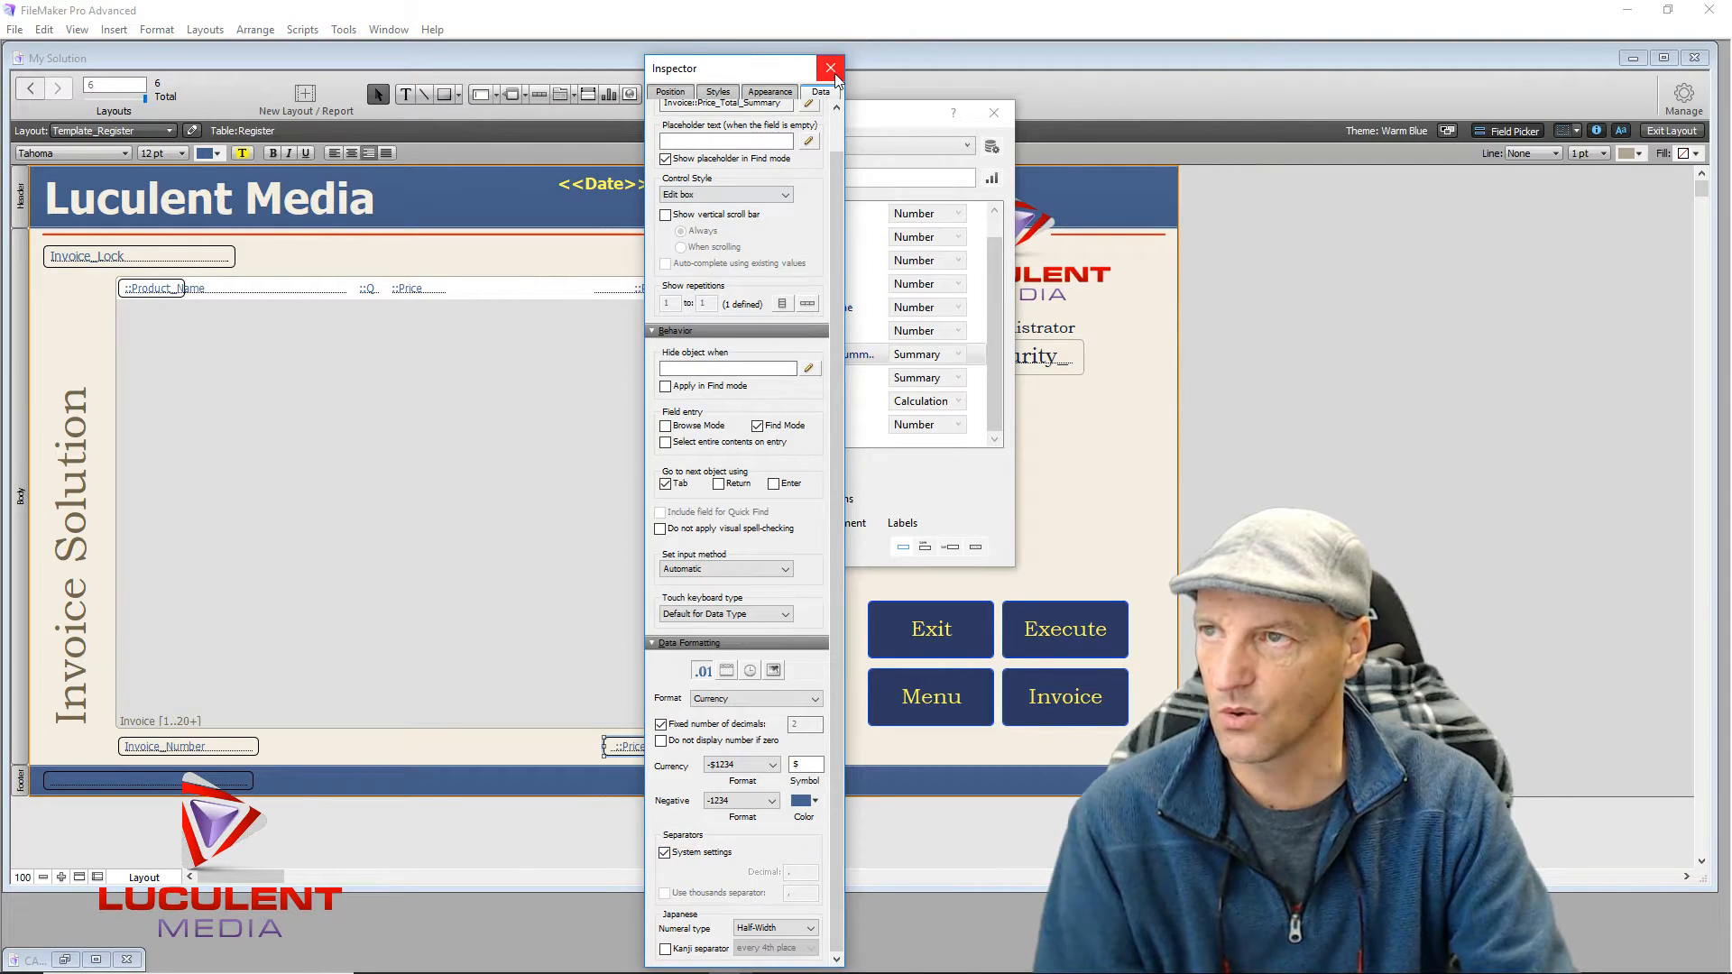
{"action": "left_click", "coordinate": [830, 68]}
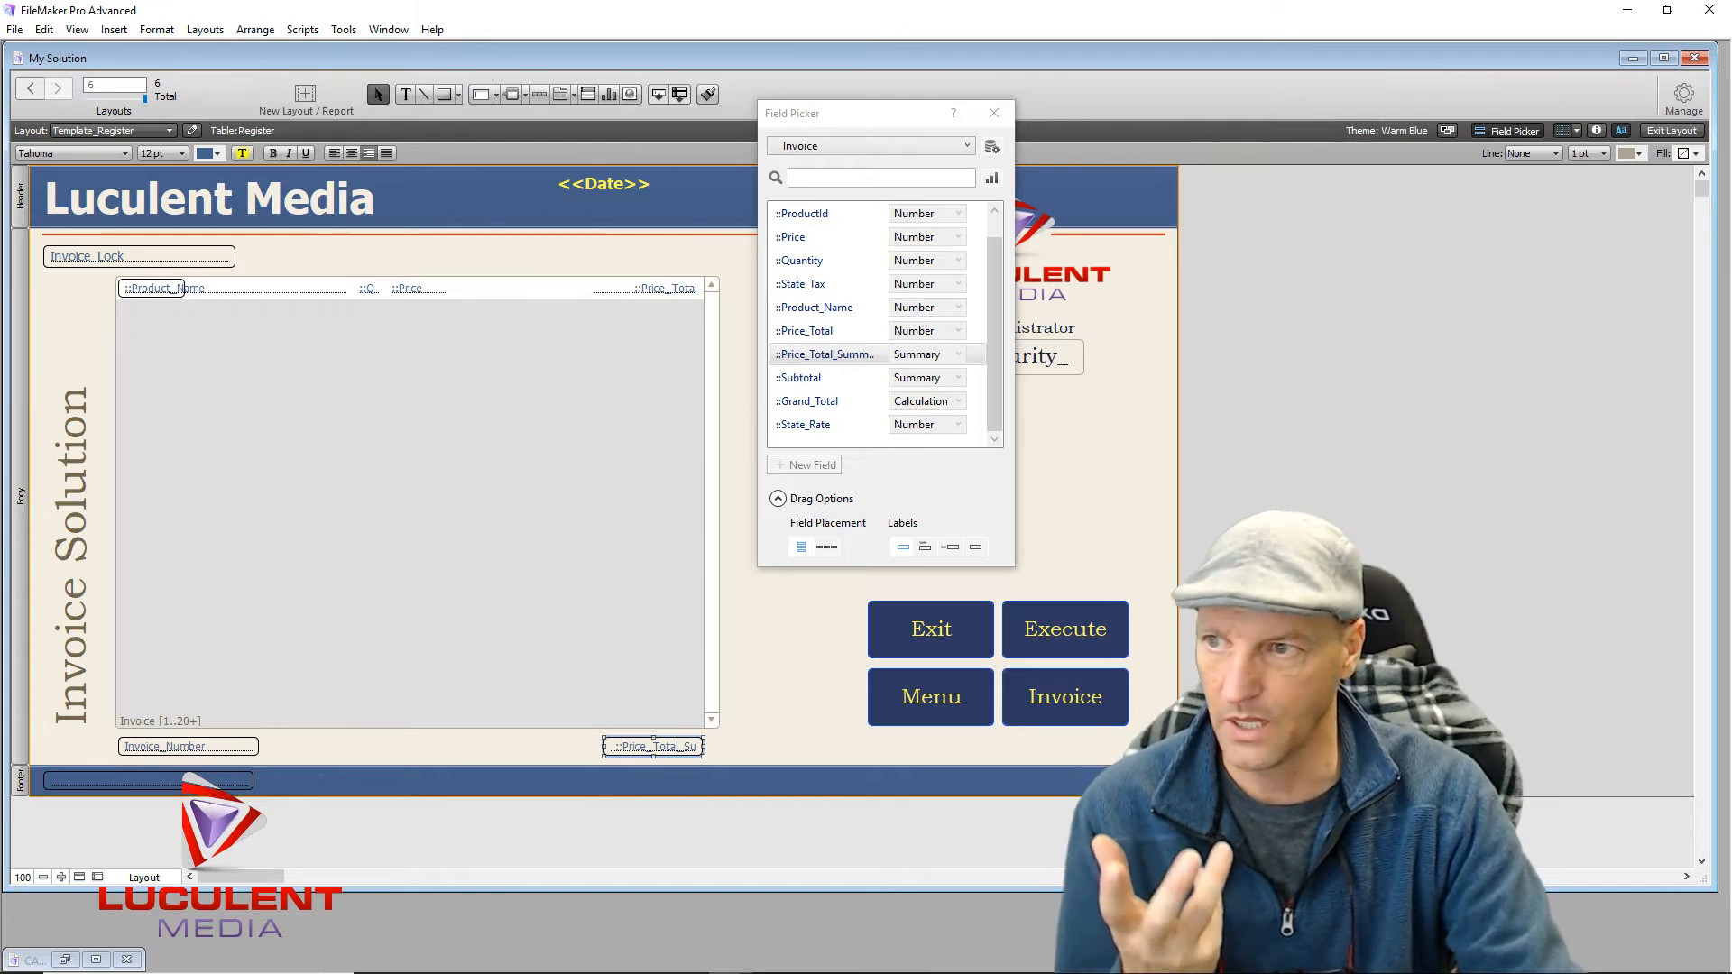
Step: Add the Invoice table's Subtotal, State_Rate and Grand_Total fields without labels, stacked between the portal and the Administrator security box
{"action": "left_click_drag", "start_coordinate": [848, 120], "coordinate": [1384, 157]}
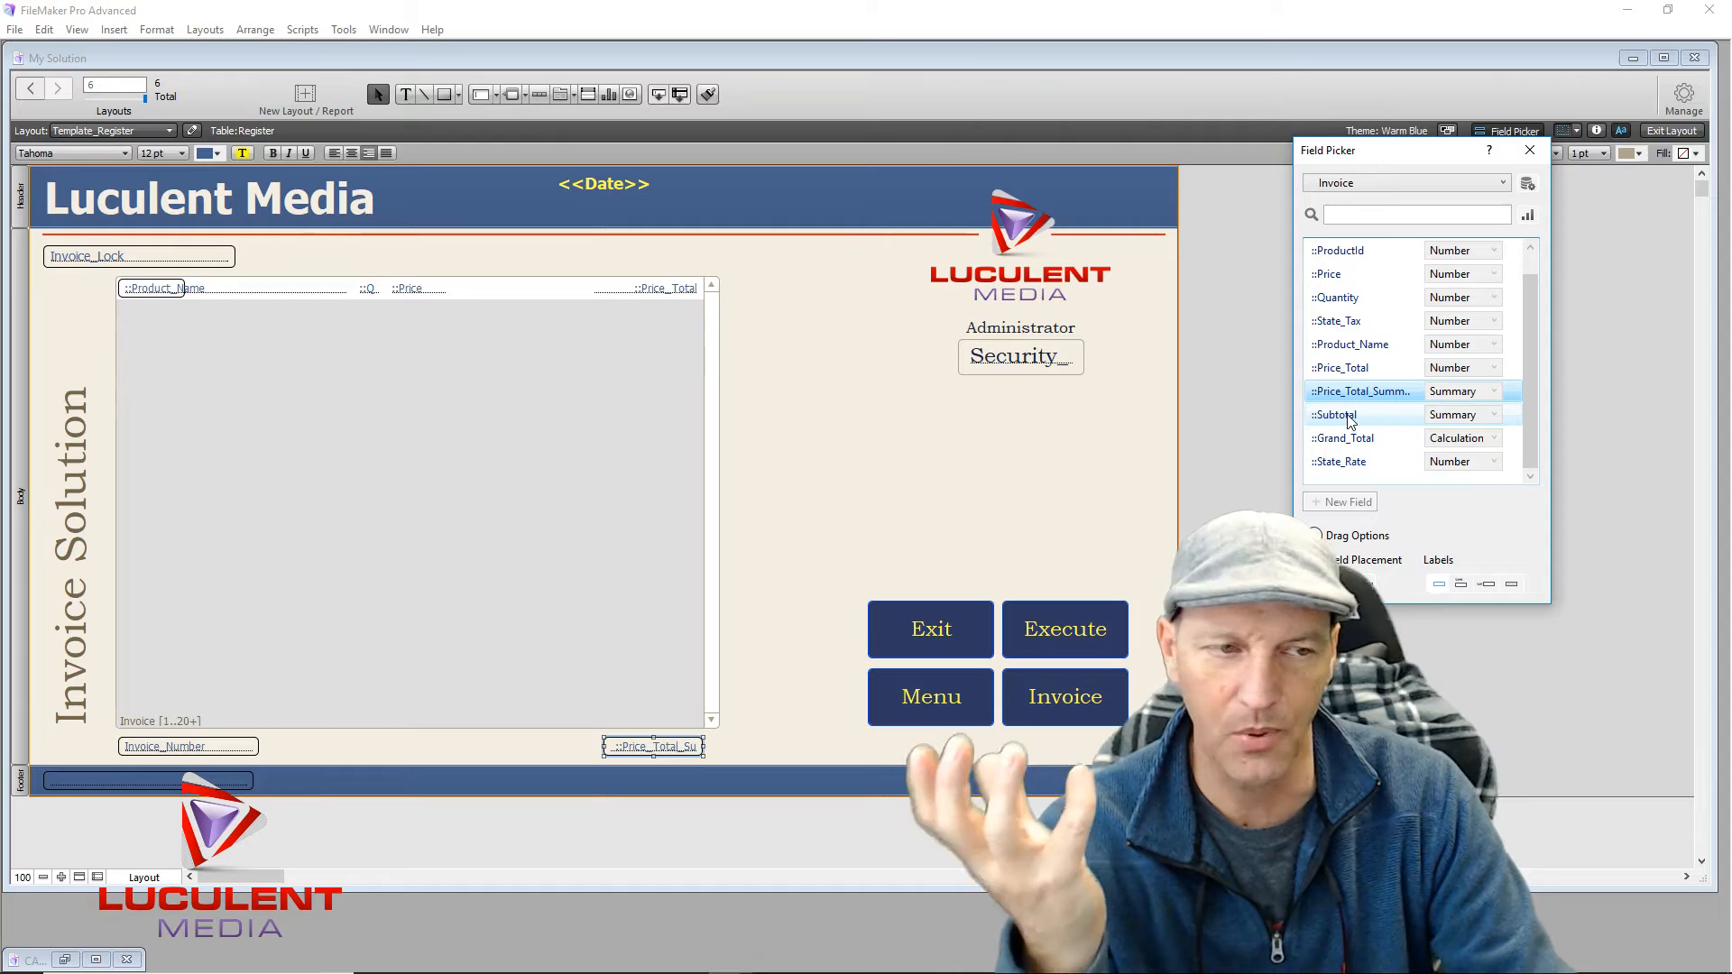
{"action": "left_click_drag", "start_coordinate": [1350, 422], "coordinate": [807, 308]}
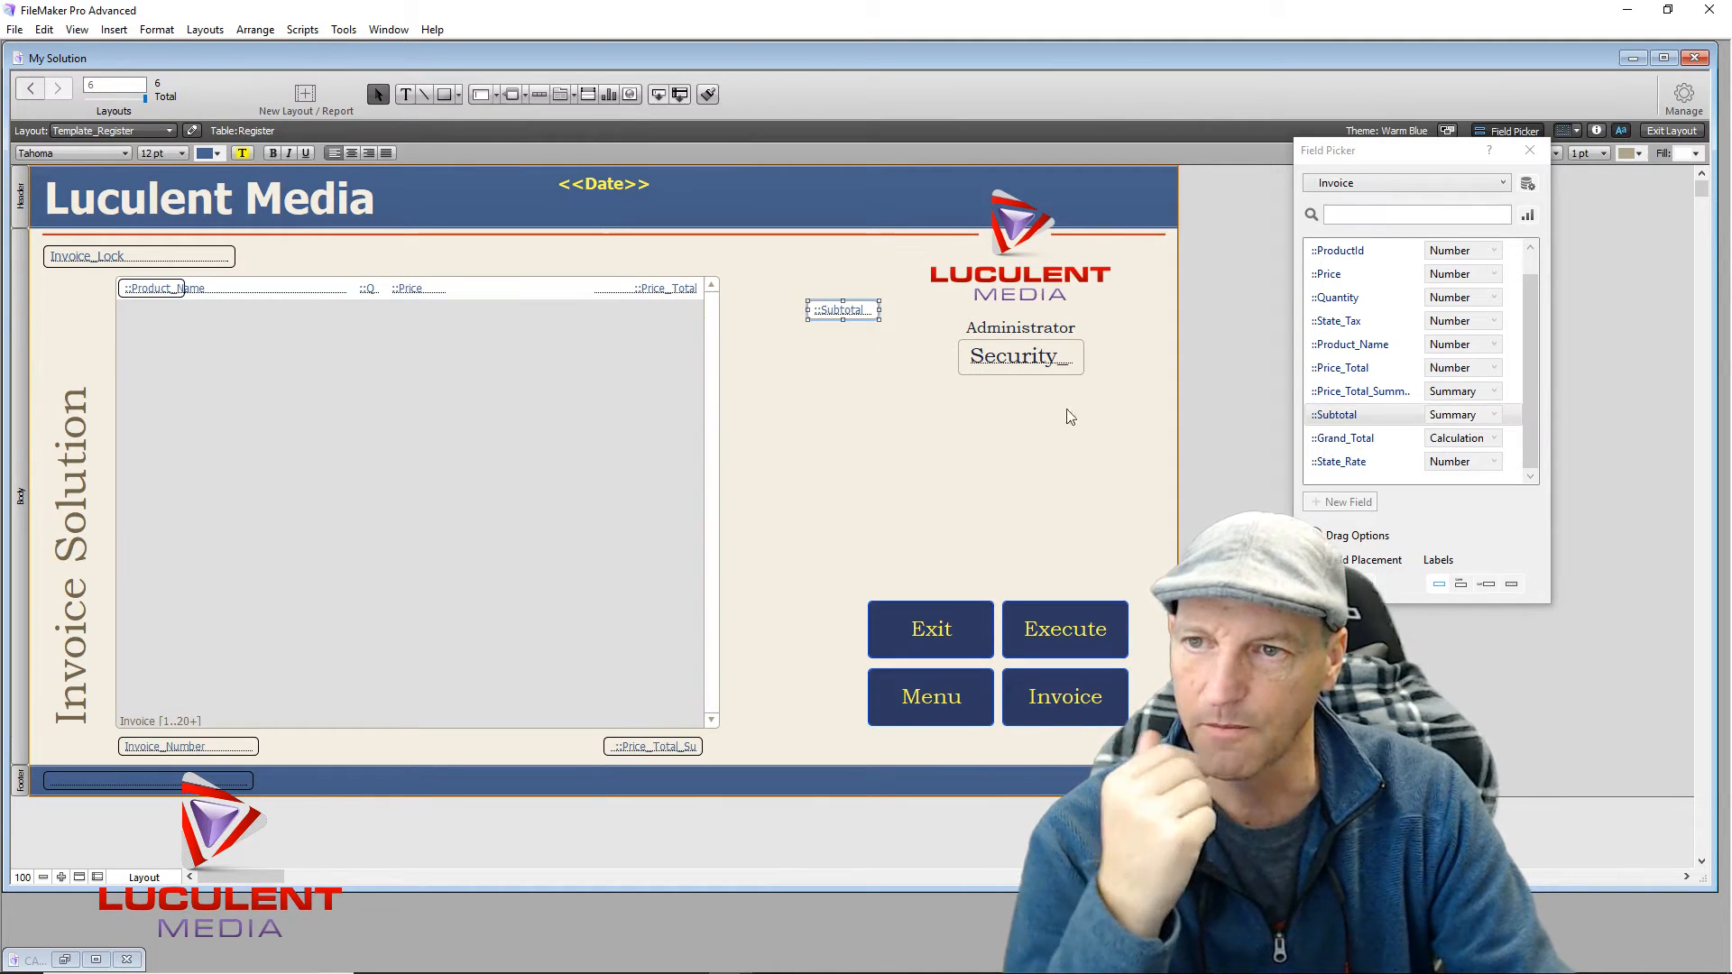
{"action": "left_click_drag", "start_coordinate": [1331, 469], "coordinate": [811, 339]}
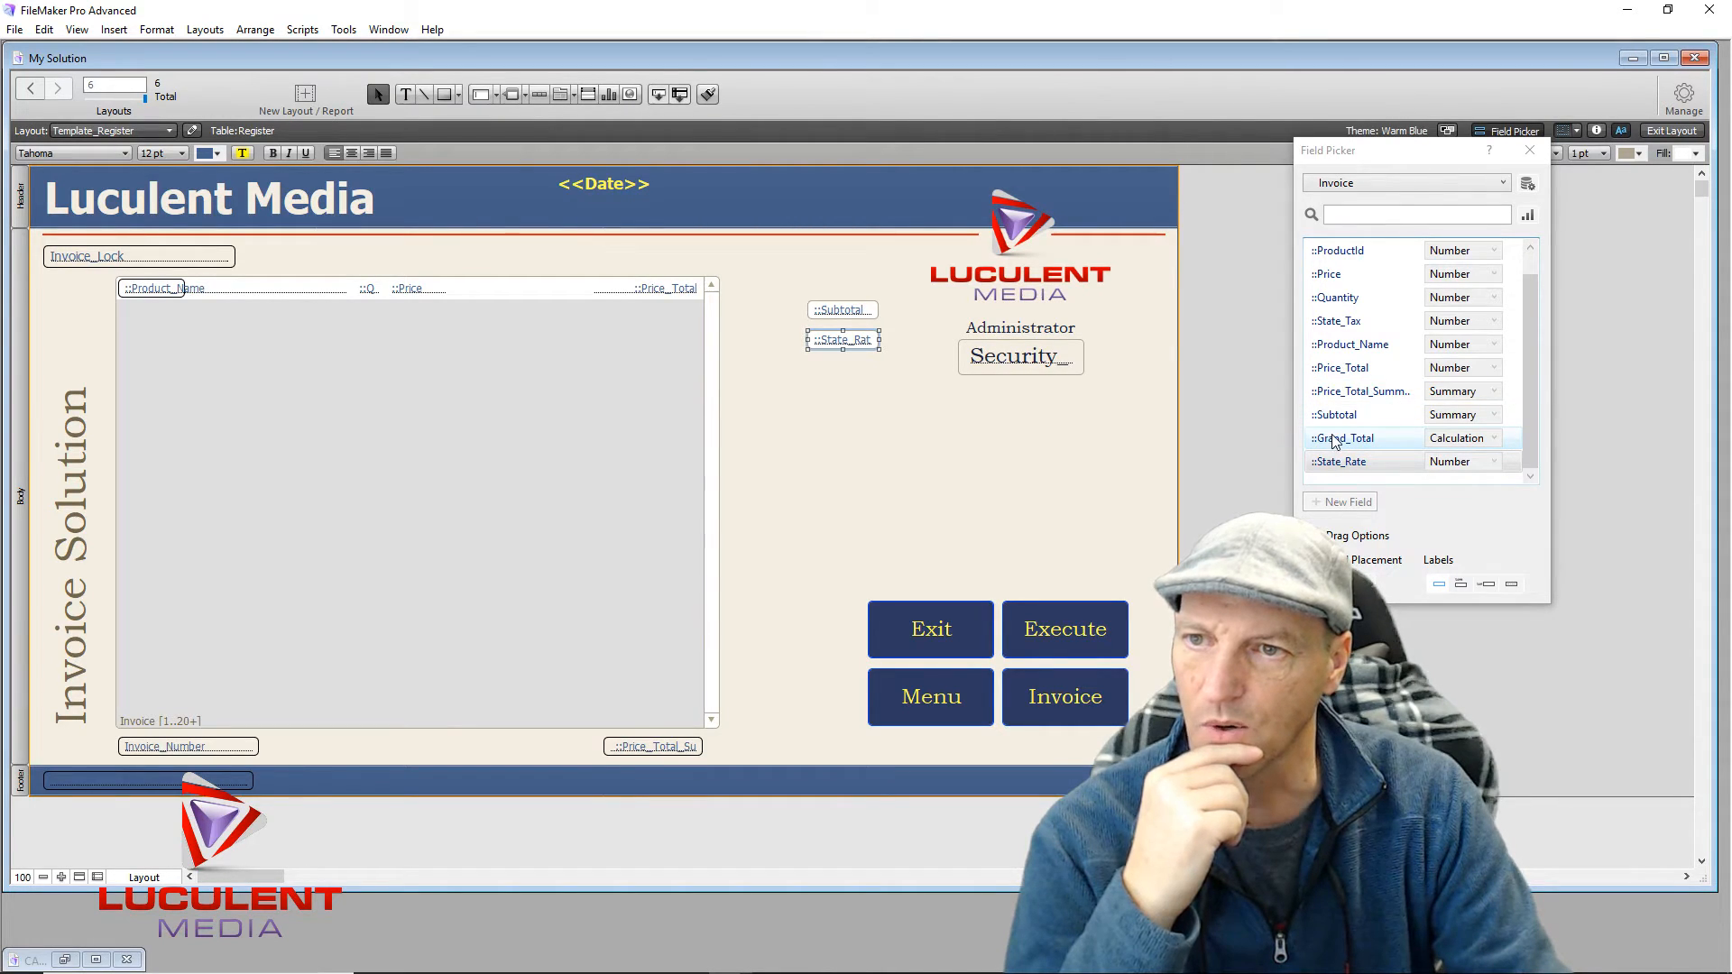
{"action": "left_click_drag", "start_coordinate": [1336, 440], "coordinate": [811, 369]}
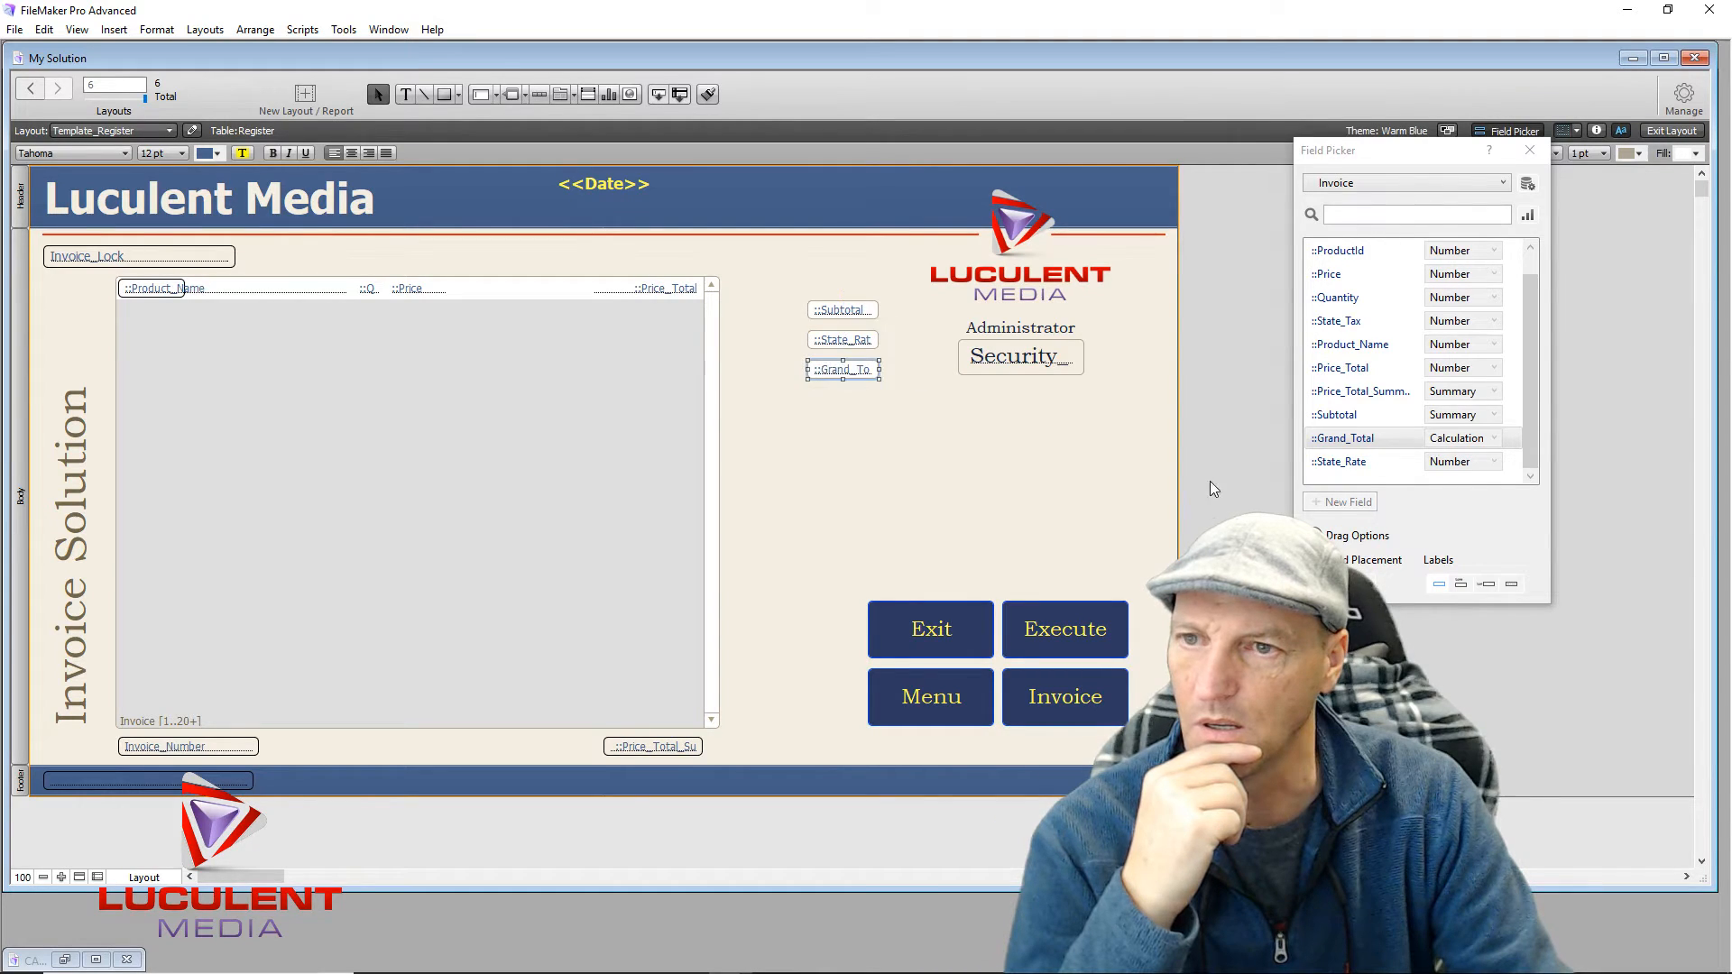
{"action": "left_click", "coordinate": [1519, 438]}
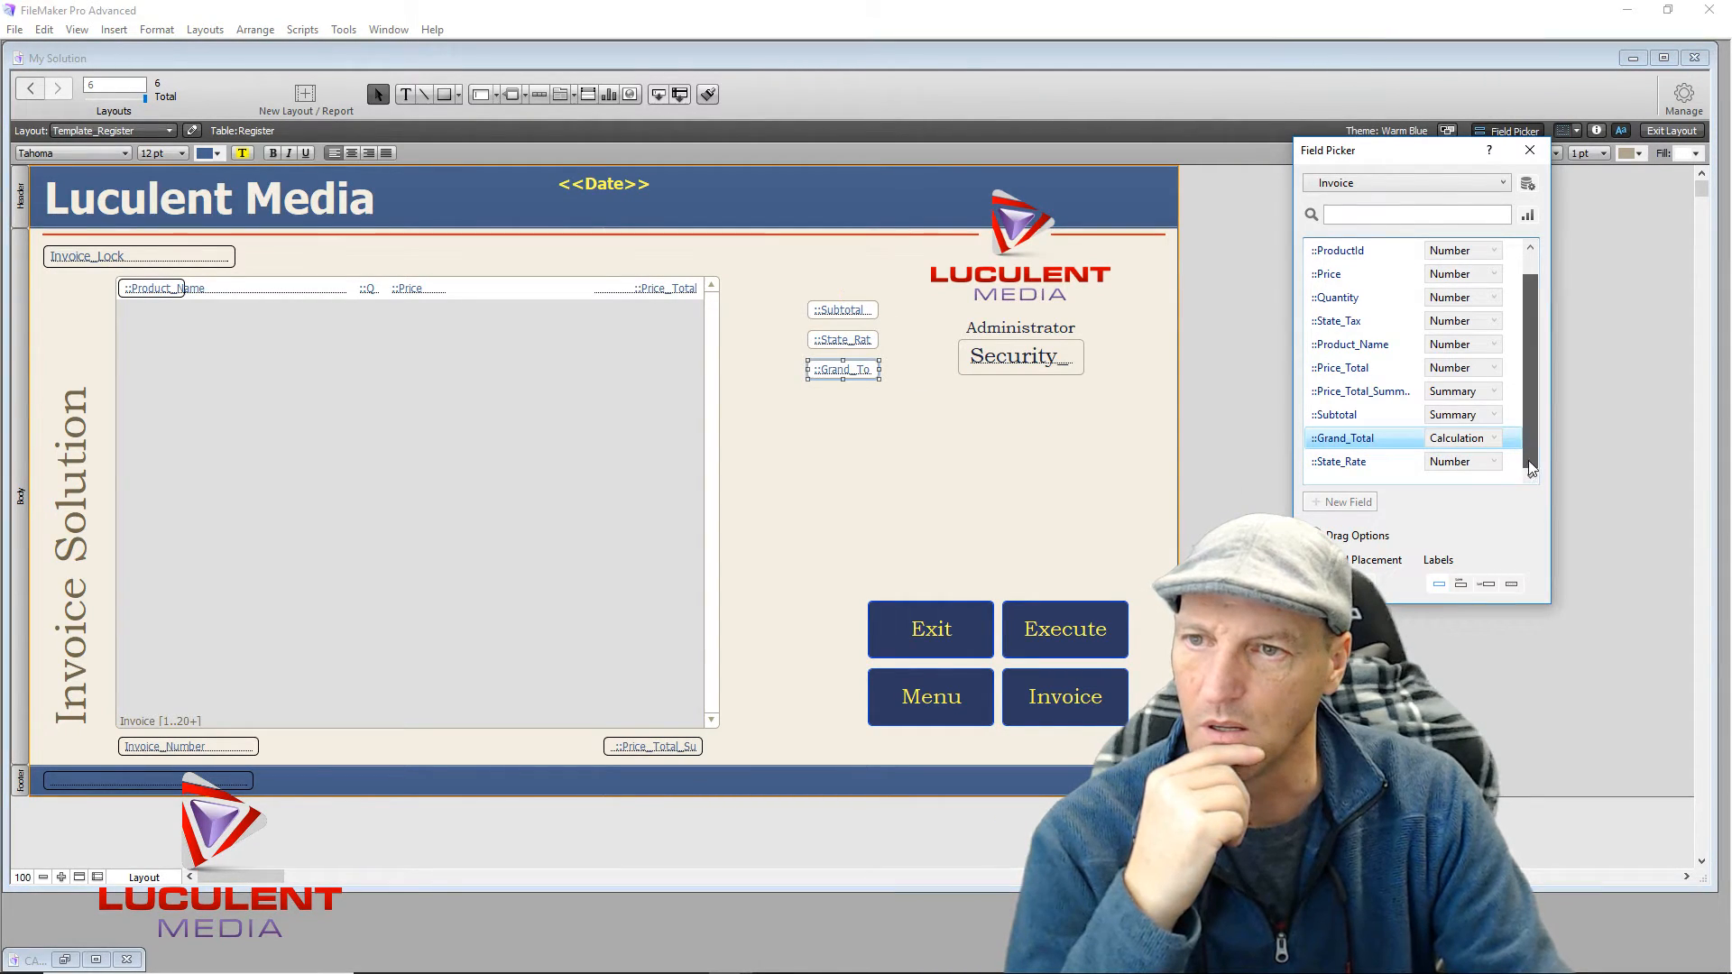
Step: Add the Invoice table's State_Tax field to the stacked fields, between State_Rate and Grand_Total, with Grand_Total moved down beneath it
{"action": "scroll", "coordinate": [1521, 439], "scroll_direction": "up", "scroll_amount": 1}
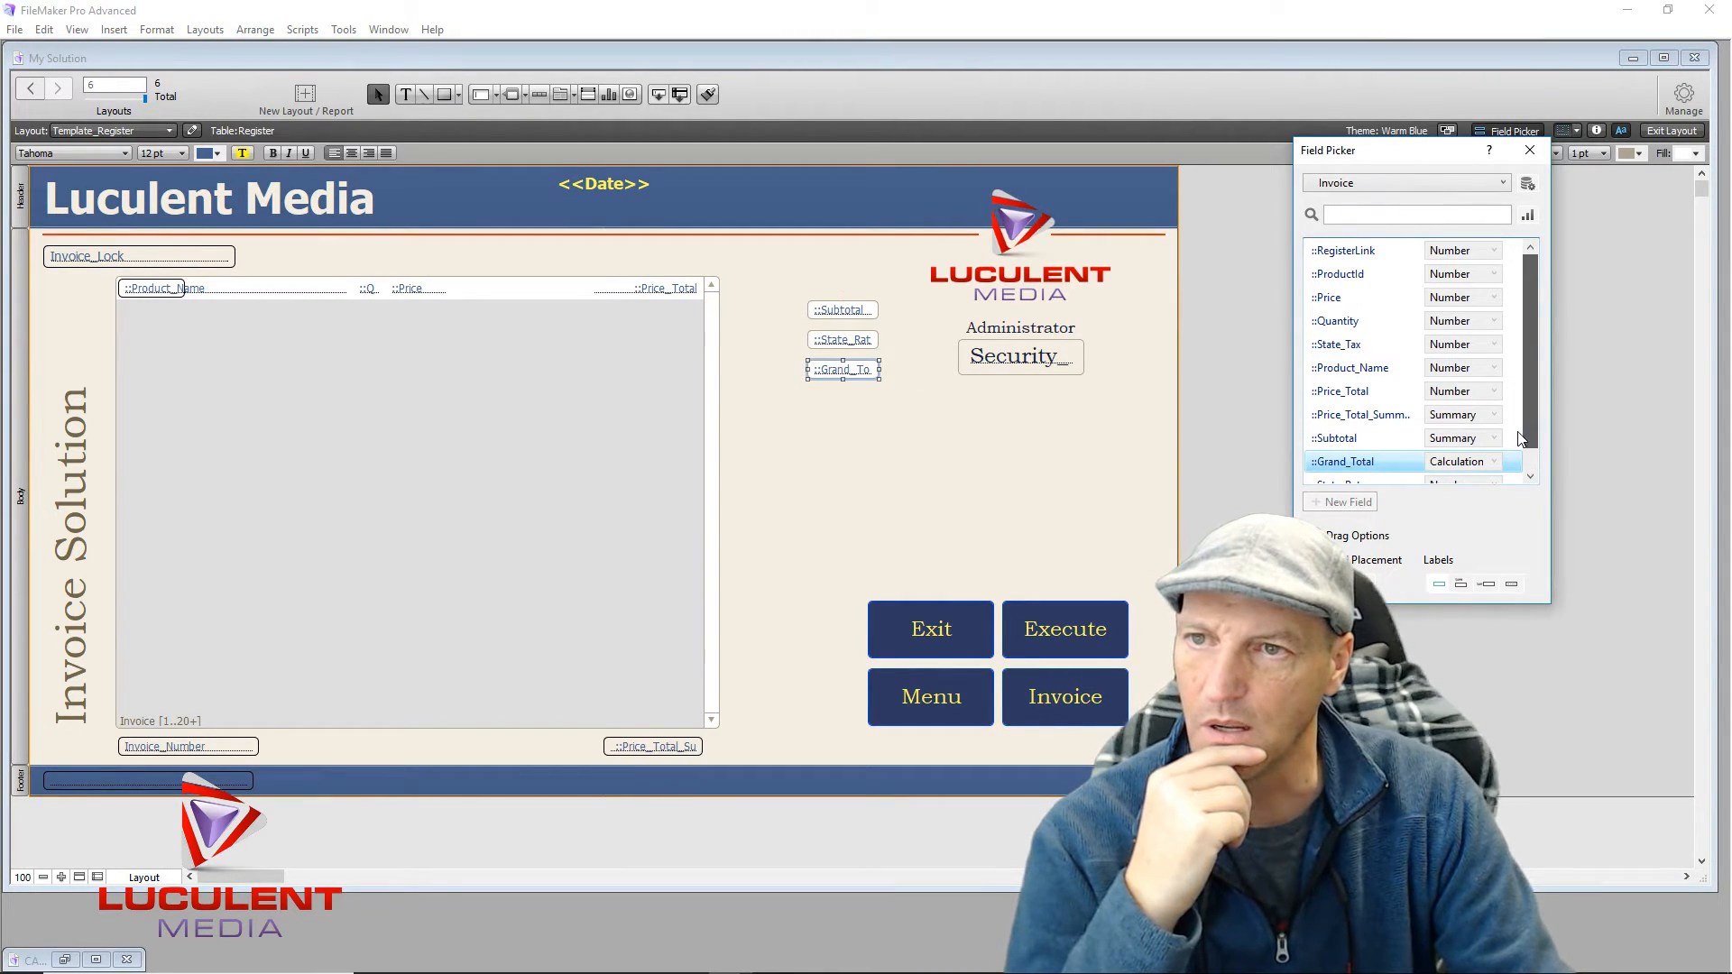
{"action": "left_click_drag", "start_coordinate": [1333, 352], "coordinate": [849, 404]}
{"action": "left_click", "coordinate": [849, 378]}
{"action": "mouse_move", "coordinate": [854, 434]}
{"action": "left_mouse_down"}
{"action": "mouse_move", "coordinate": [851, 375]}
{"action": "mouse_move", "coordinate": [855, 404]}
{"action": "left_mouse_up"}
{"action": "left_click", "coordinate": [855, 397]}
{"action": "left_click", "coordinate": [855, 469]}
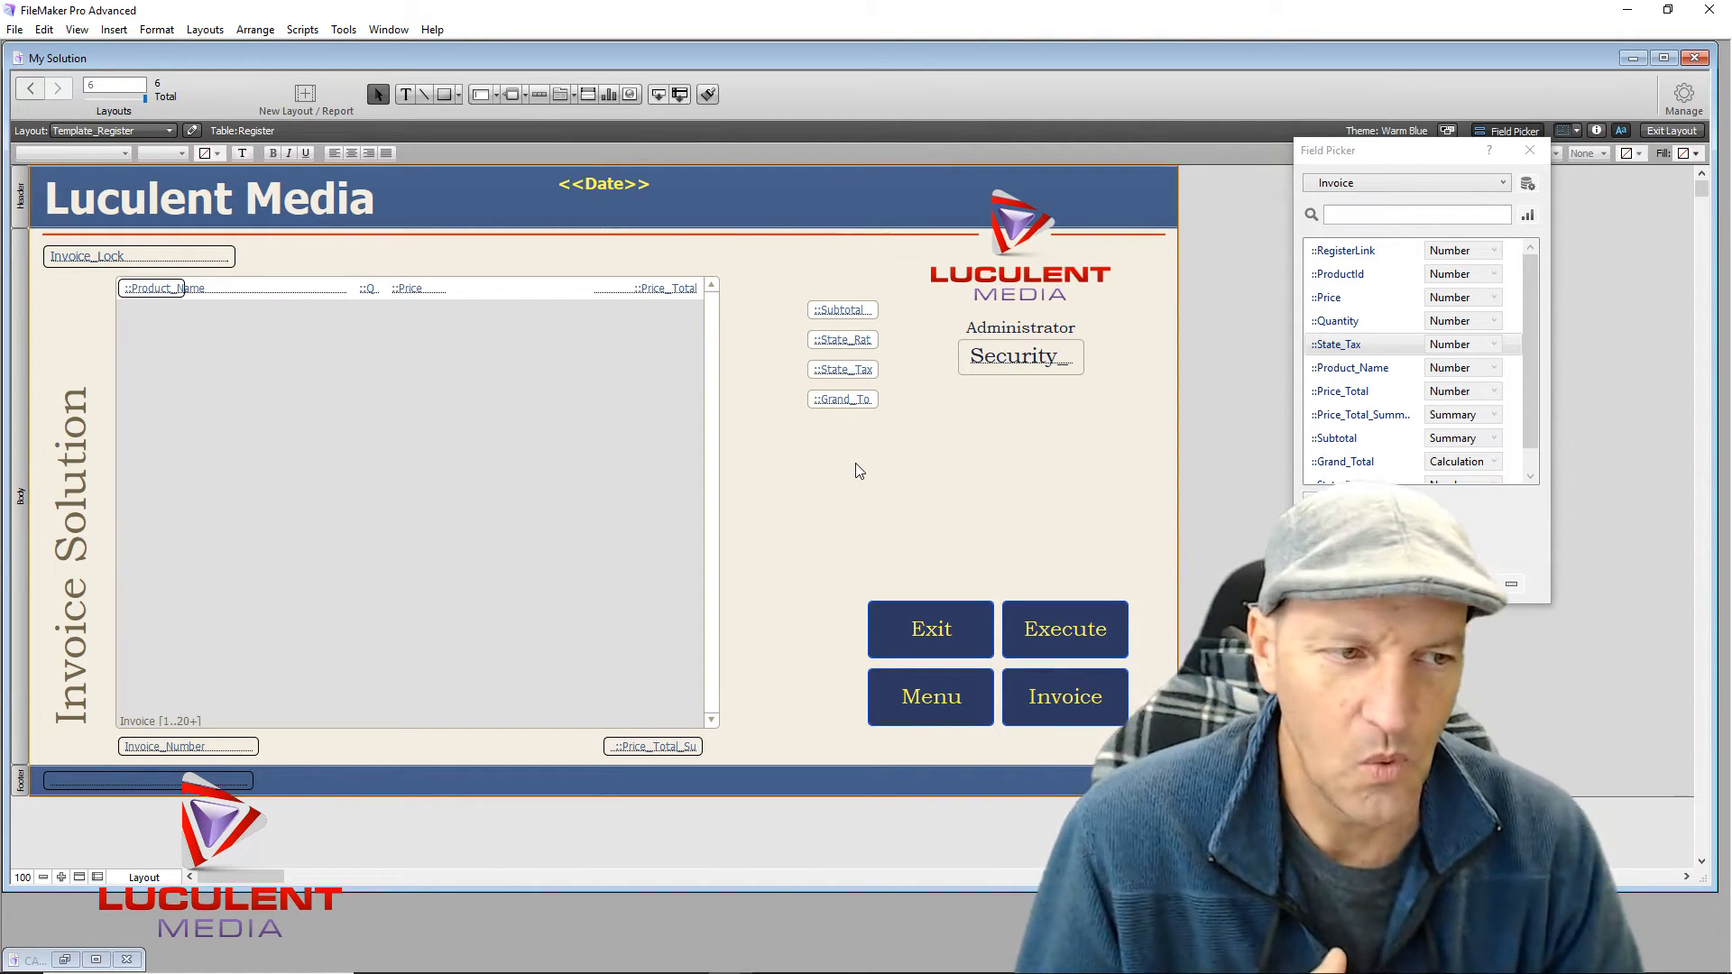
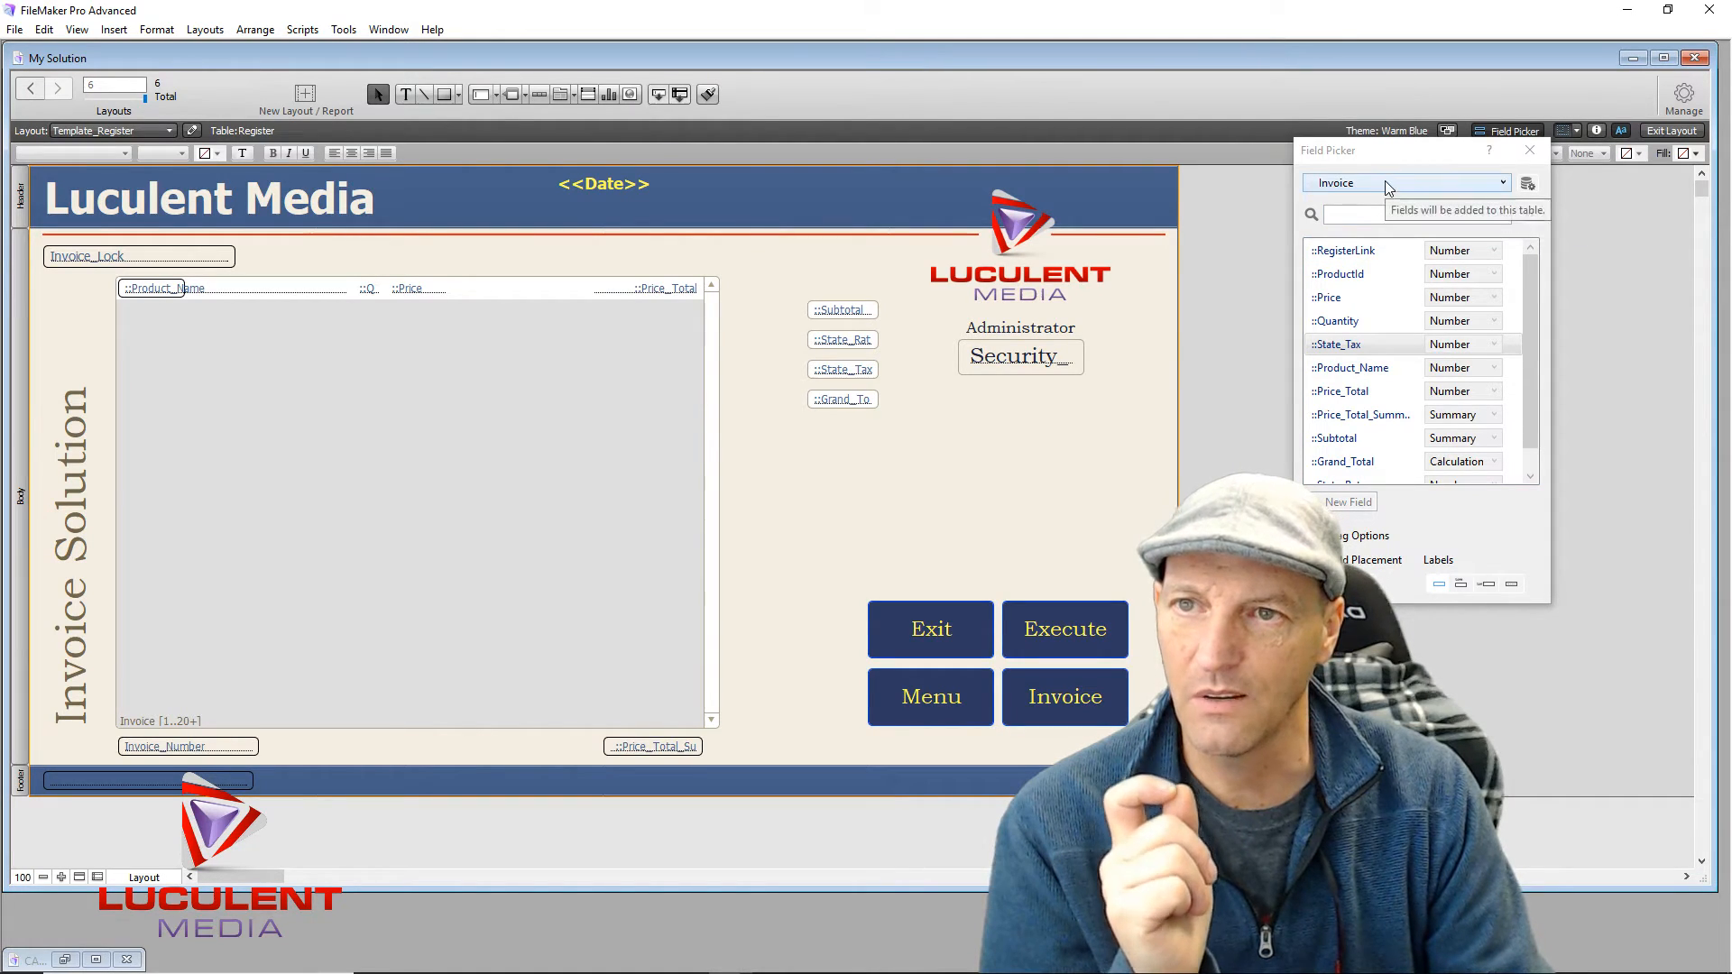
Step: Create the number fields Amount_Tendered and Change_Due in the Invoice table
{"action": "left_click", "coordinate": [1528, 185]}
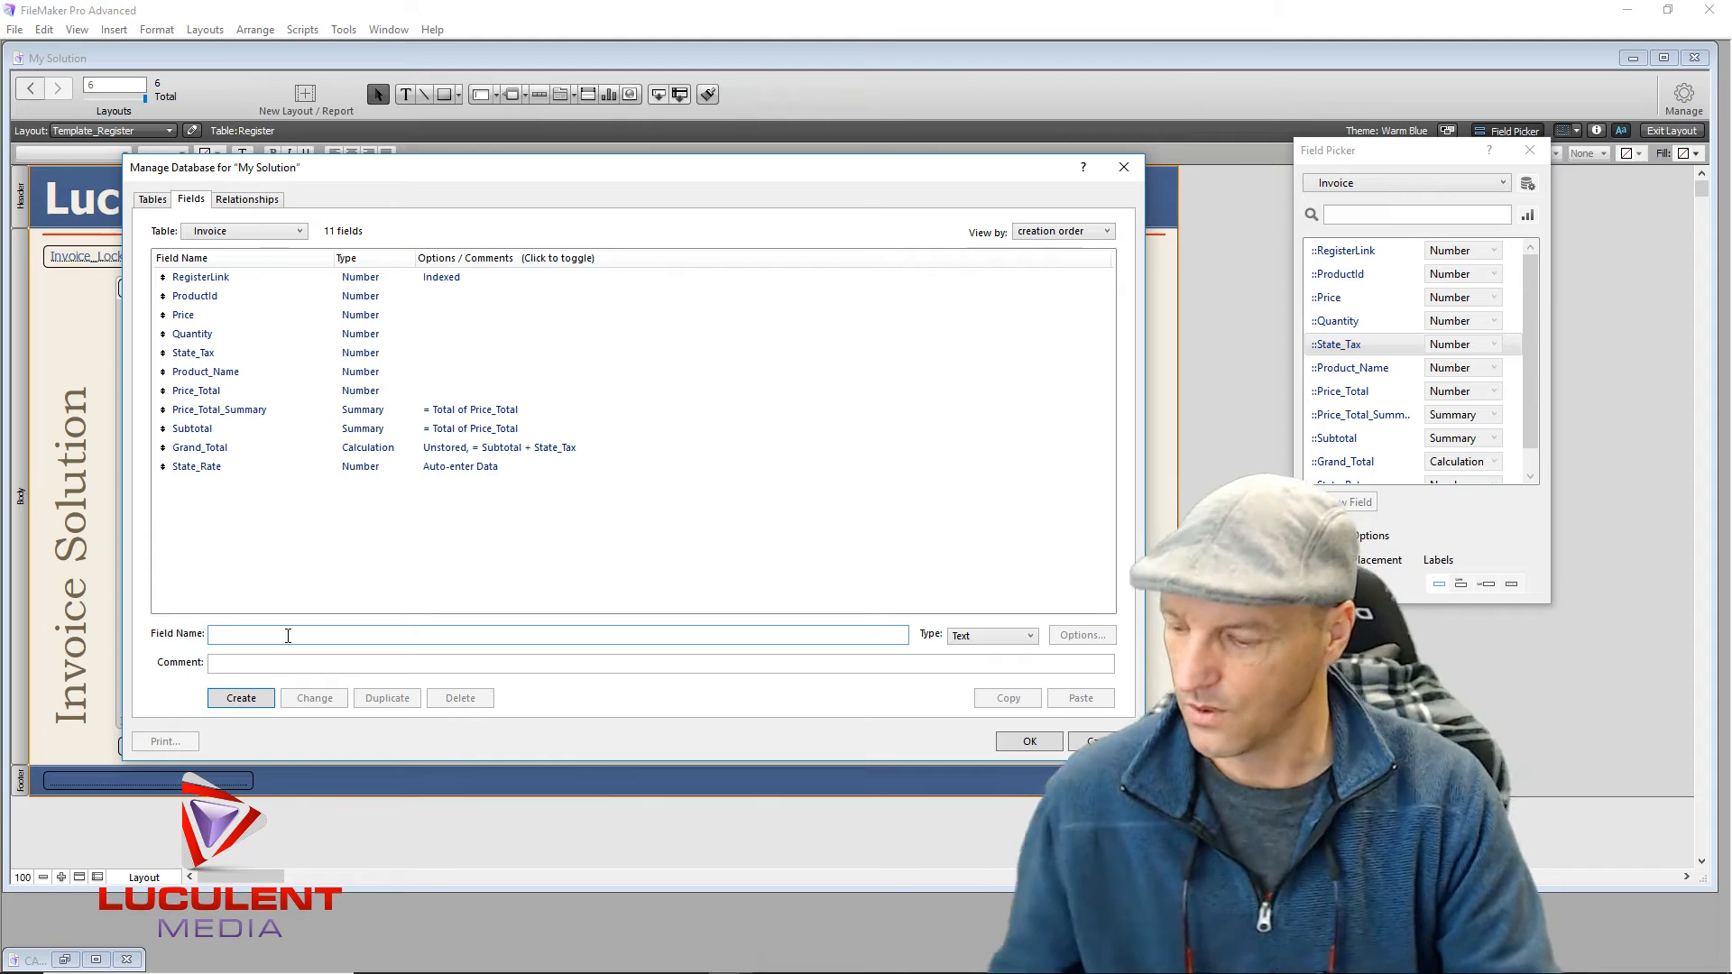
{"action": "type", "text": "Amount_Tendered"}
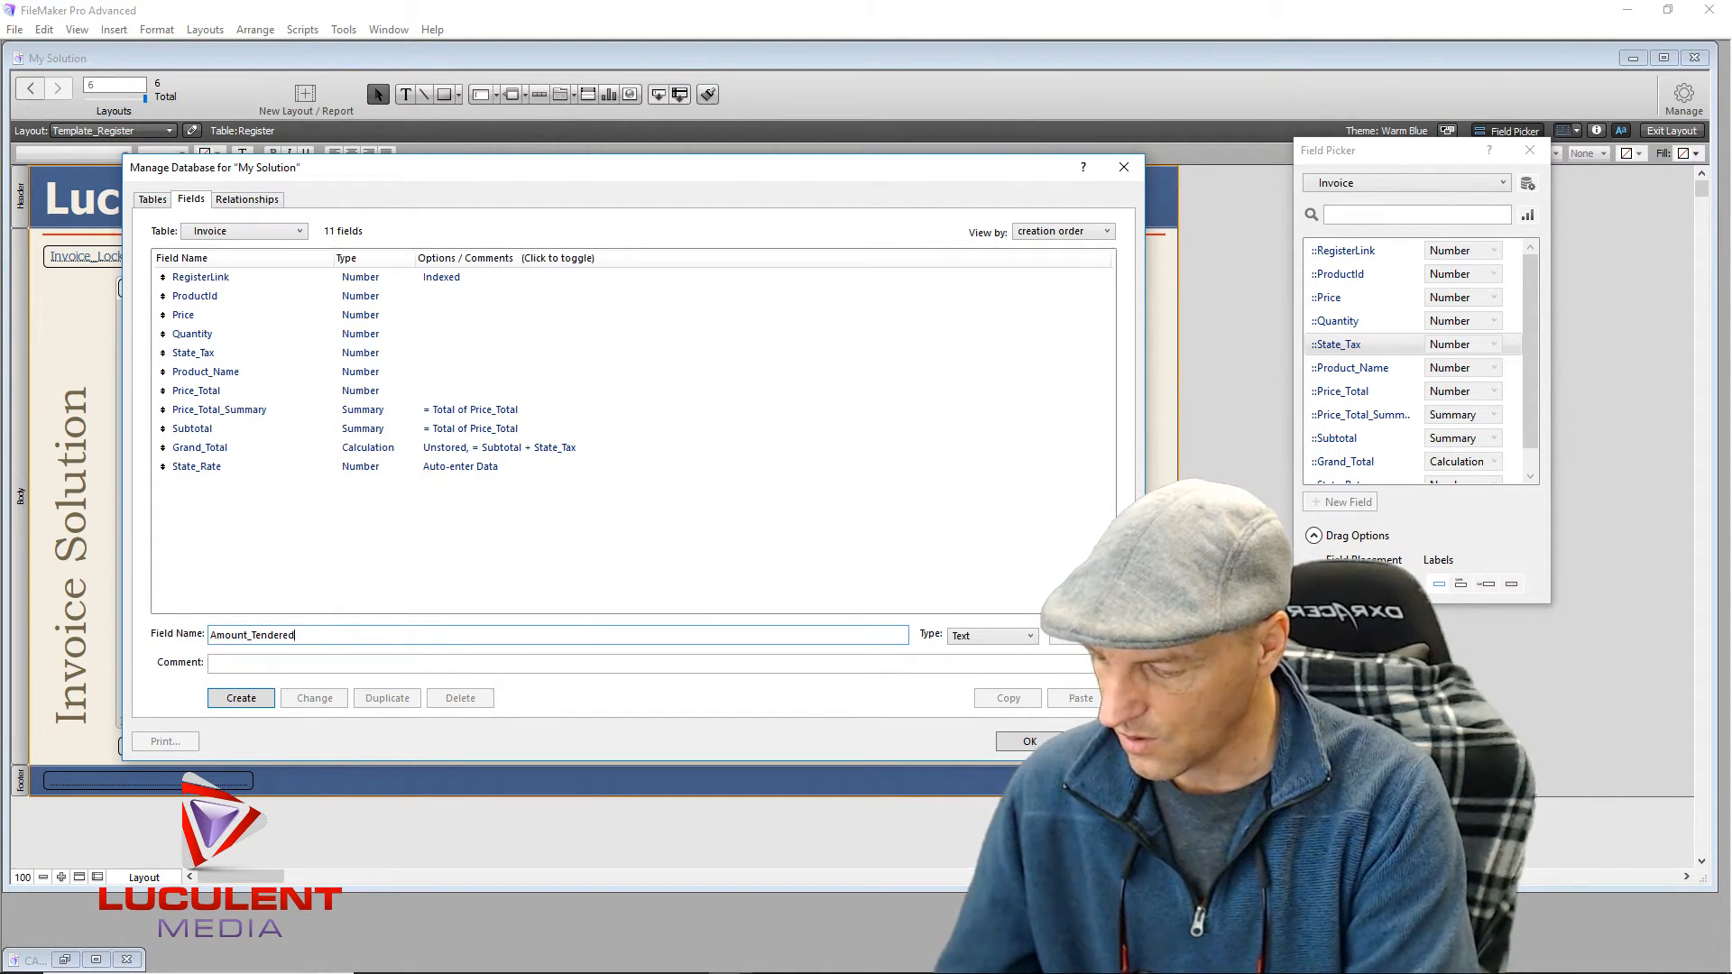
{"action": "key", "text": "Return"}
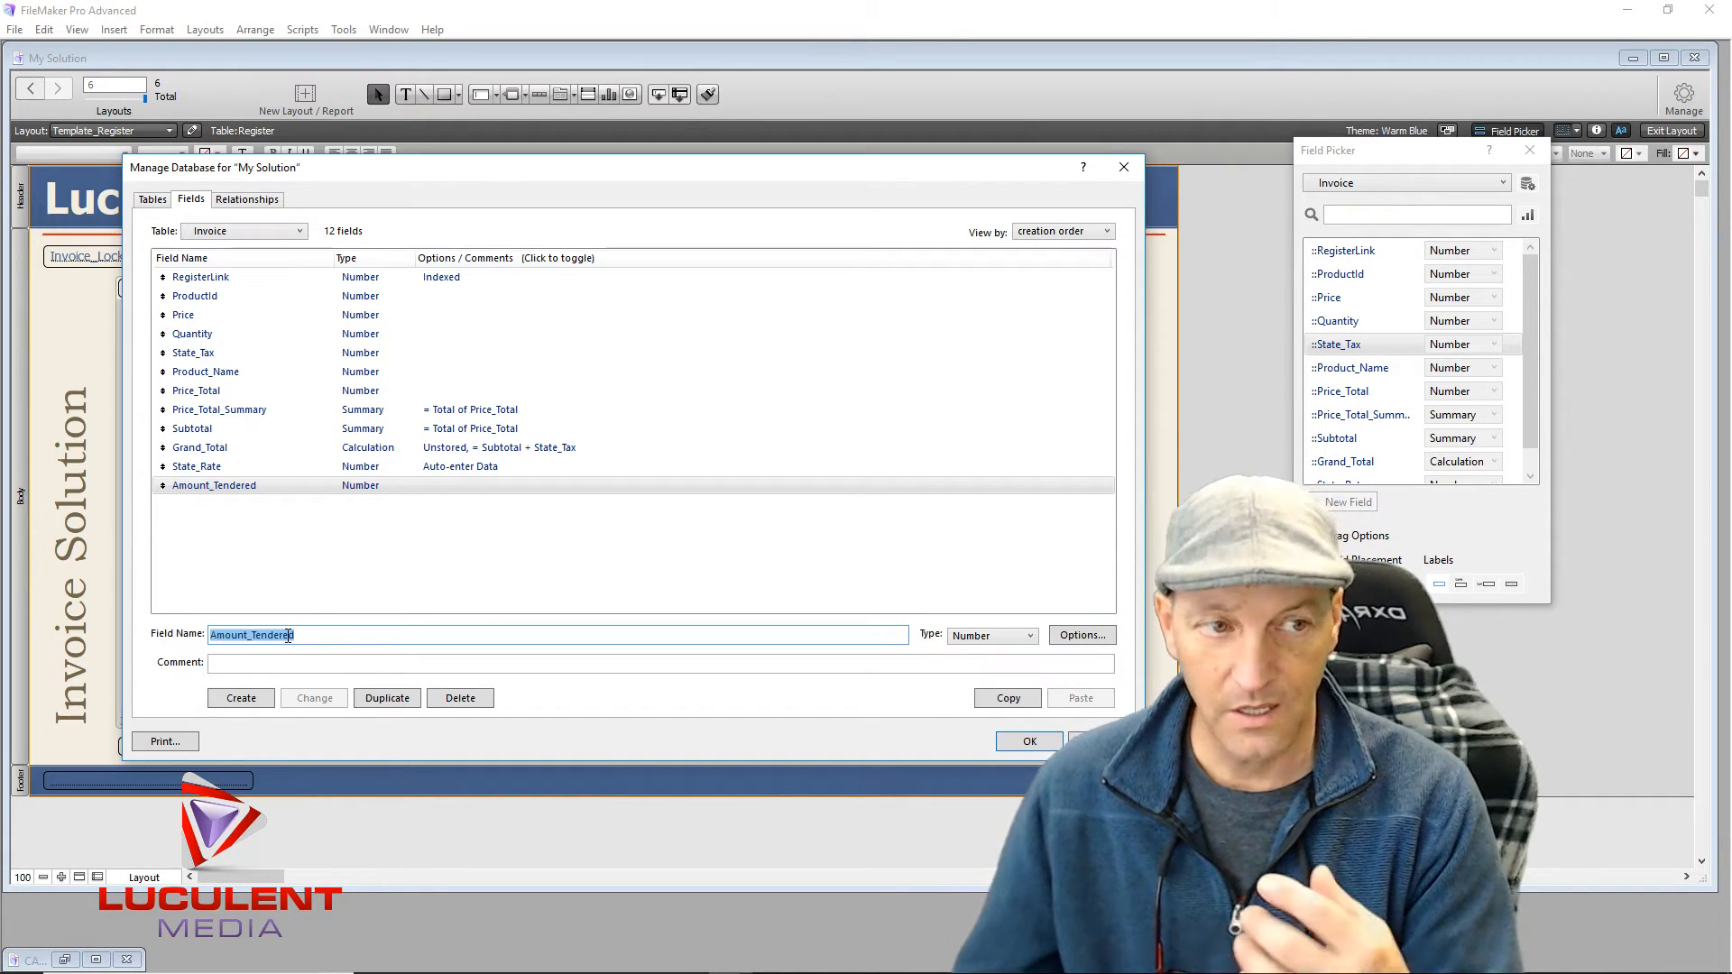
{"action": "type", "text": "Change_Due"}
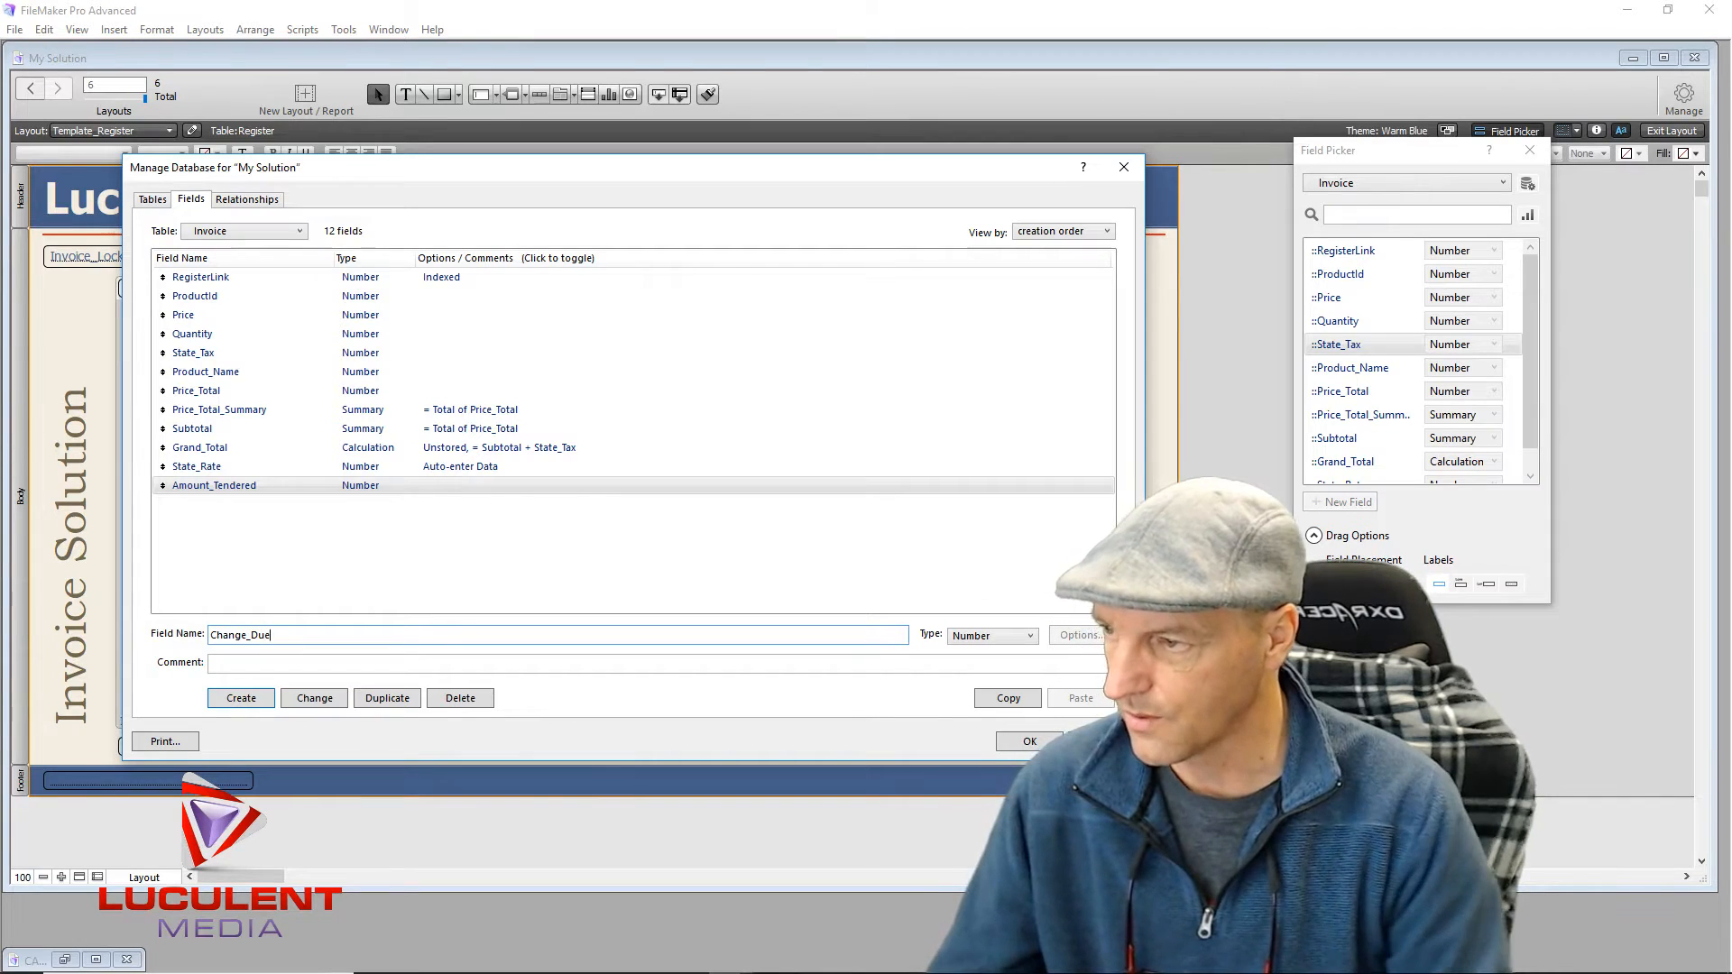
{"action": "key", "text": "Return"}
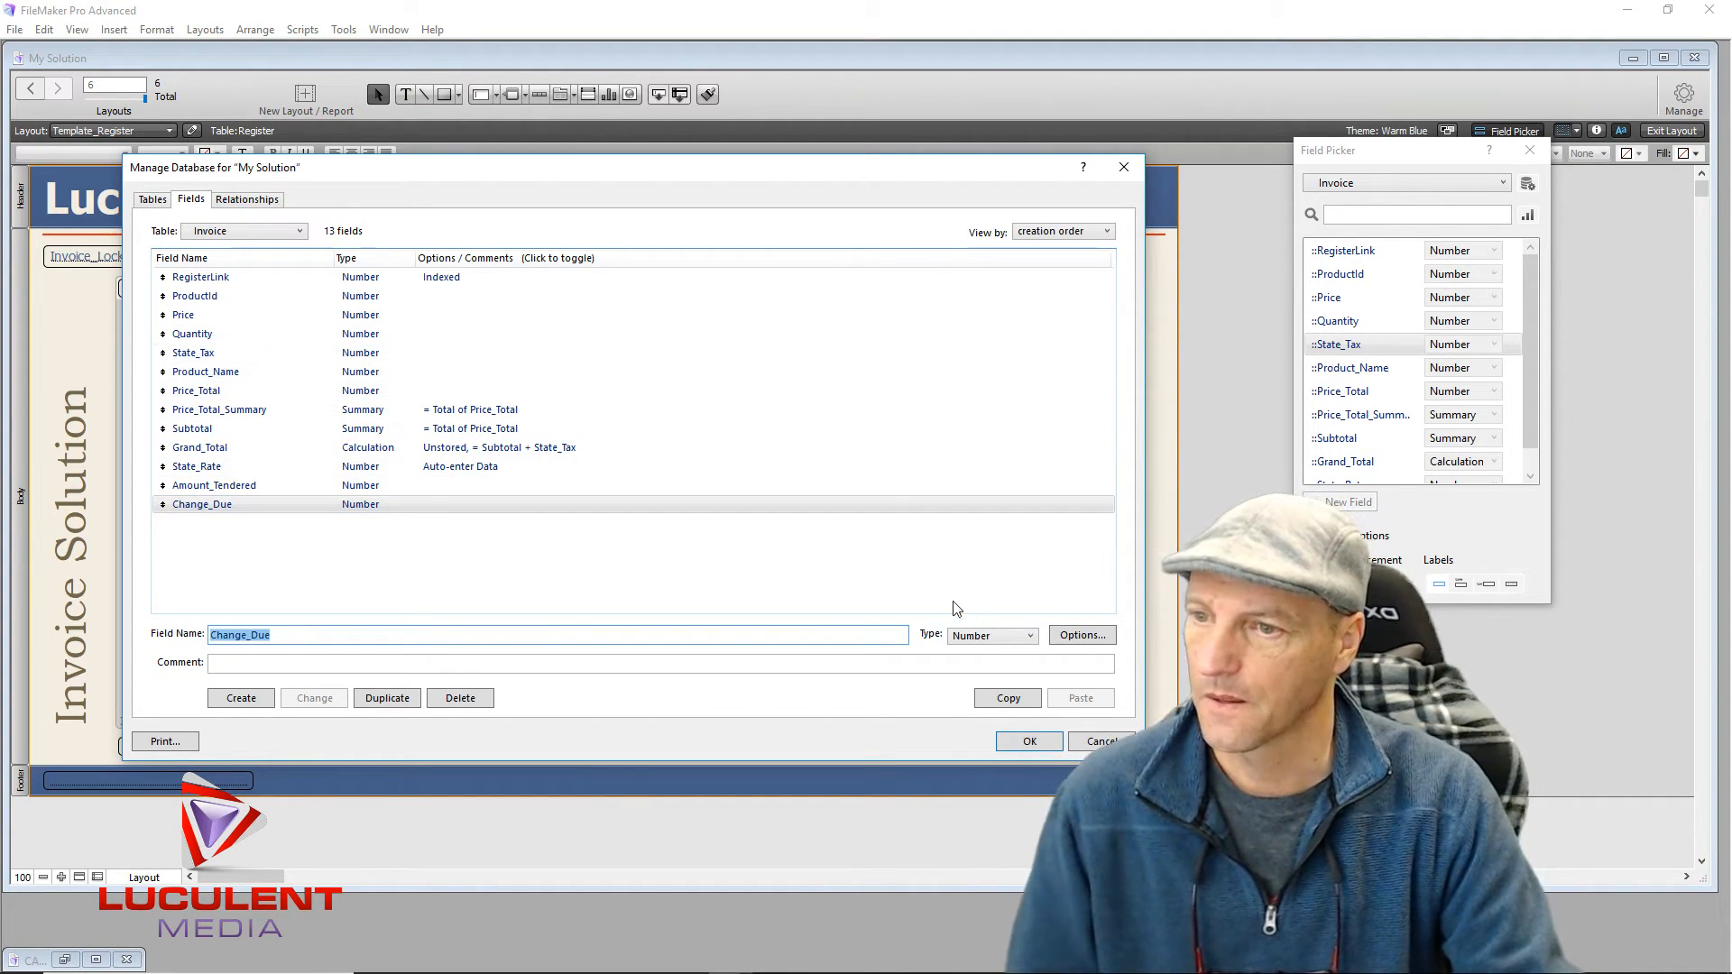
{"action": "left_click", "coordinate": [1015, 744]}
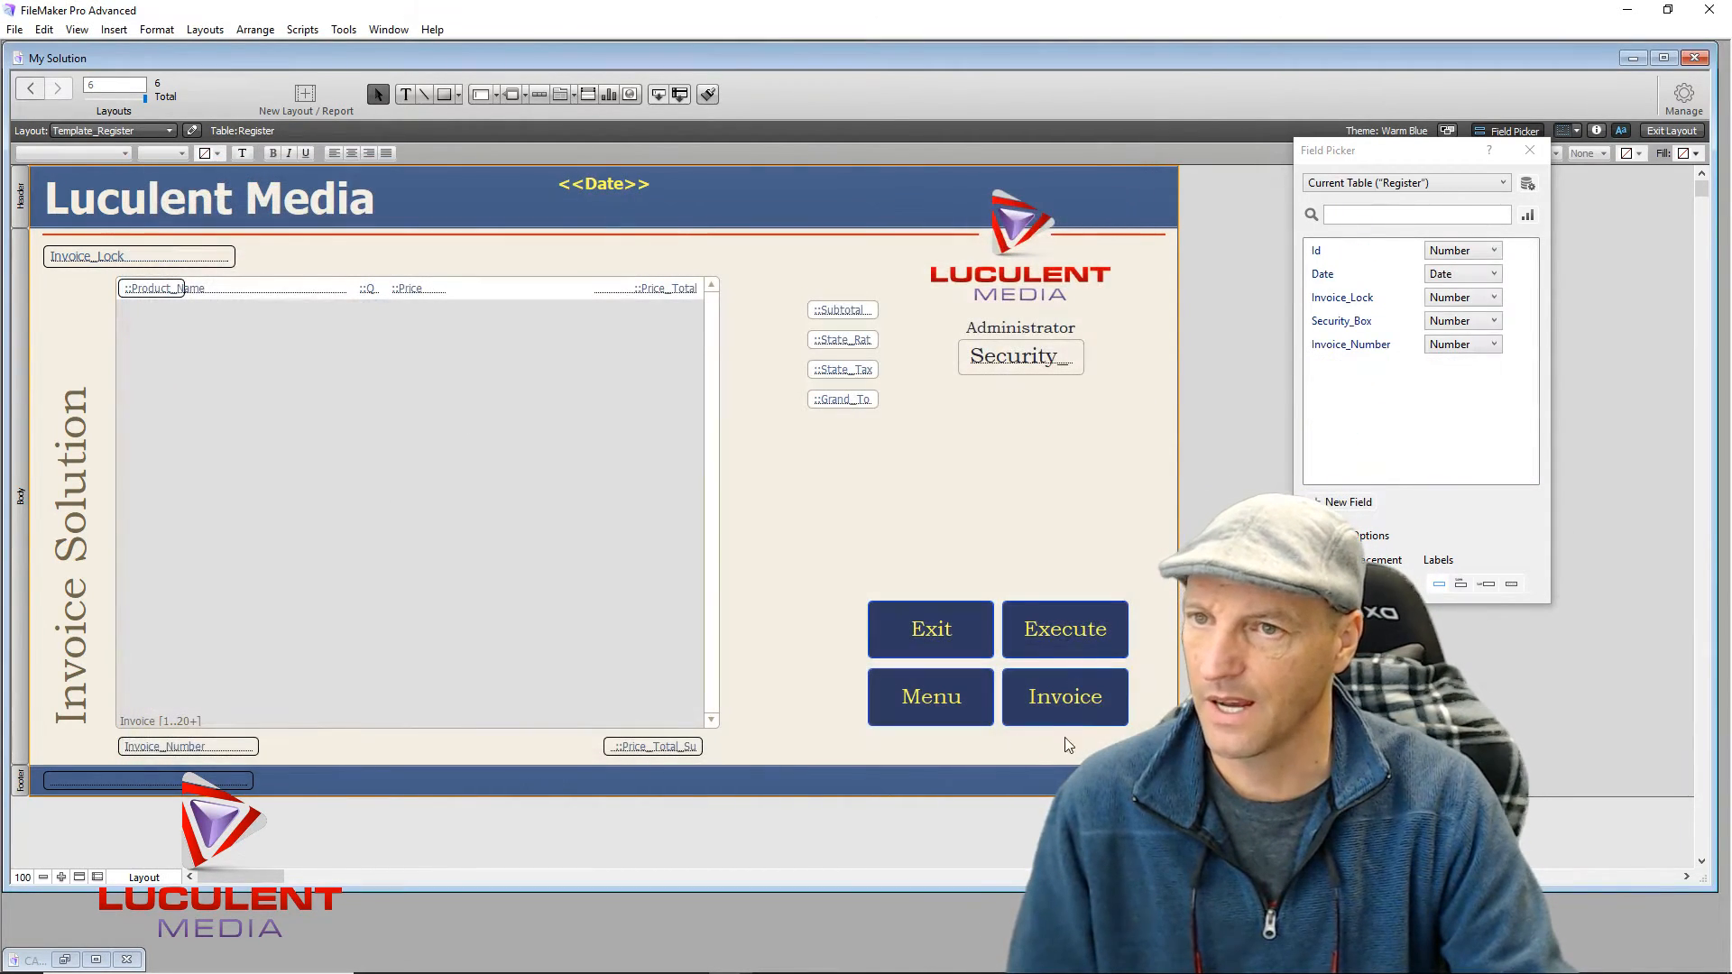
Step: Place the Invoice table's Amount_Tendered and Change_Due fields on the layout, stacked below Grand_Total
{"action": "left_click", "coordinate": [1372, 184]}
{"action": "left_click", "coordinate": [1338, 239]}
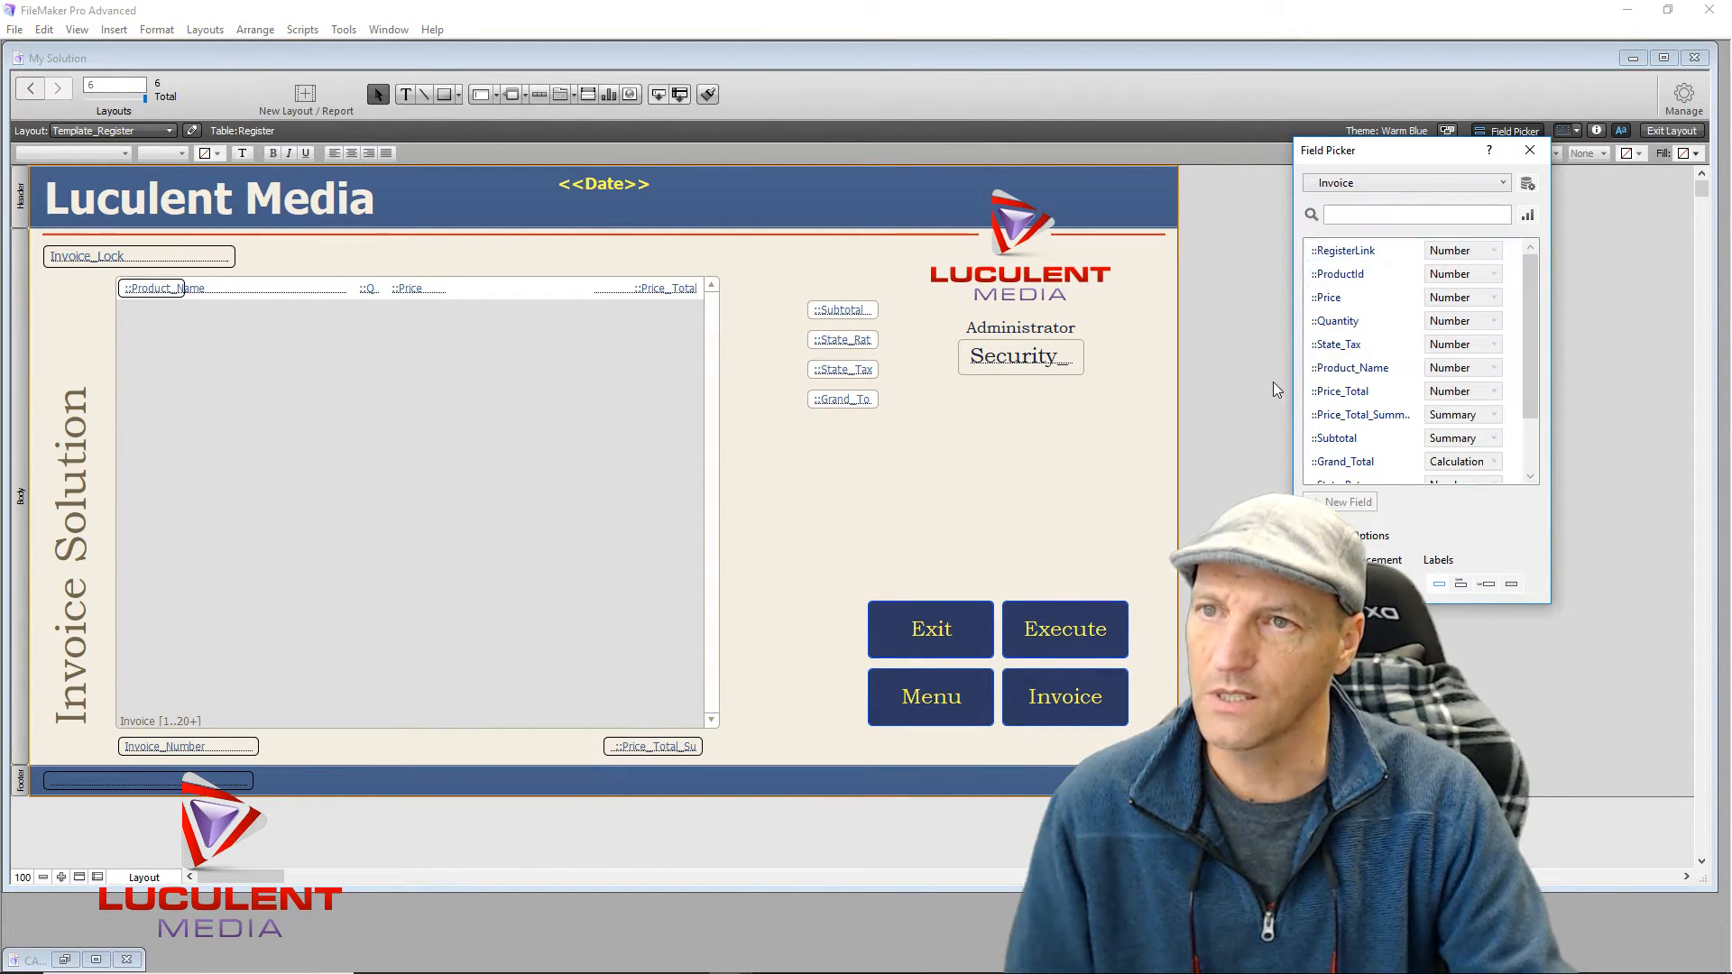
{"action": "scroll", "coordinate": [1389, 409], "scroll_direction": "down", "scroll_amount": 2}
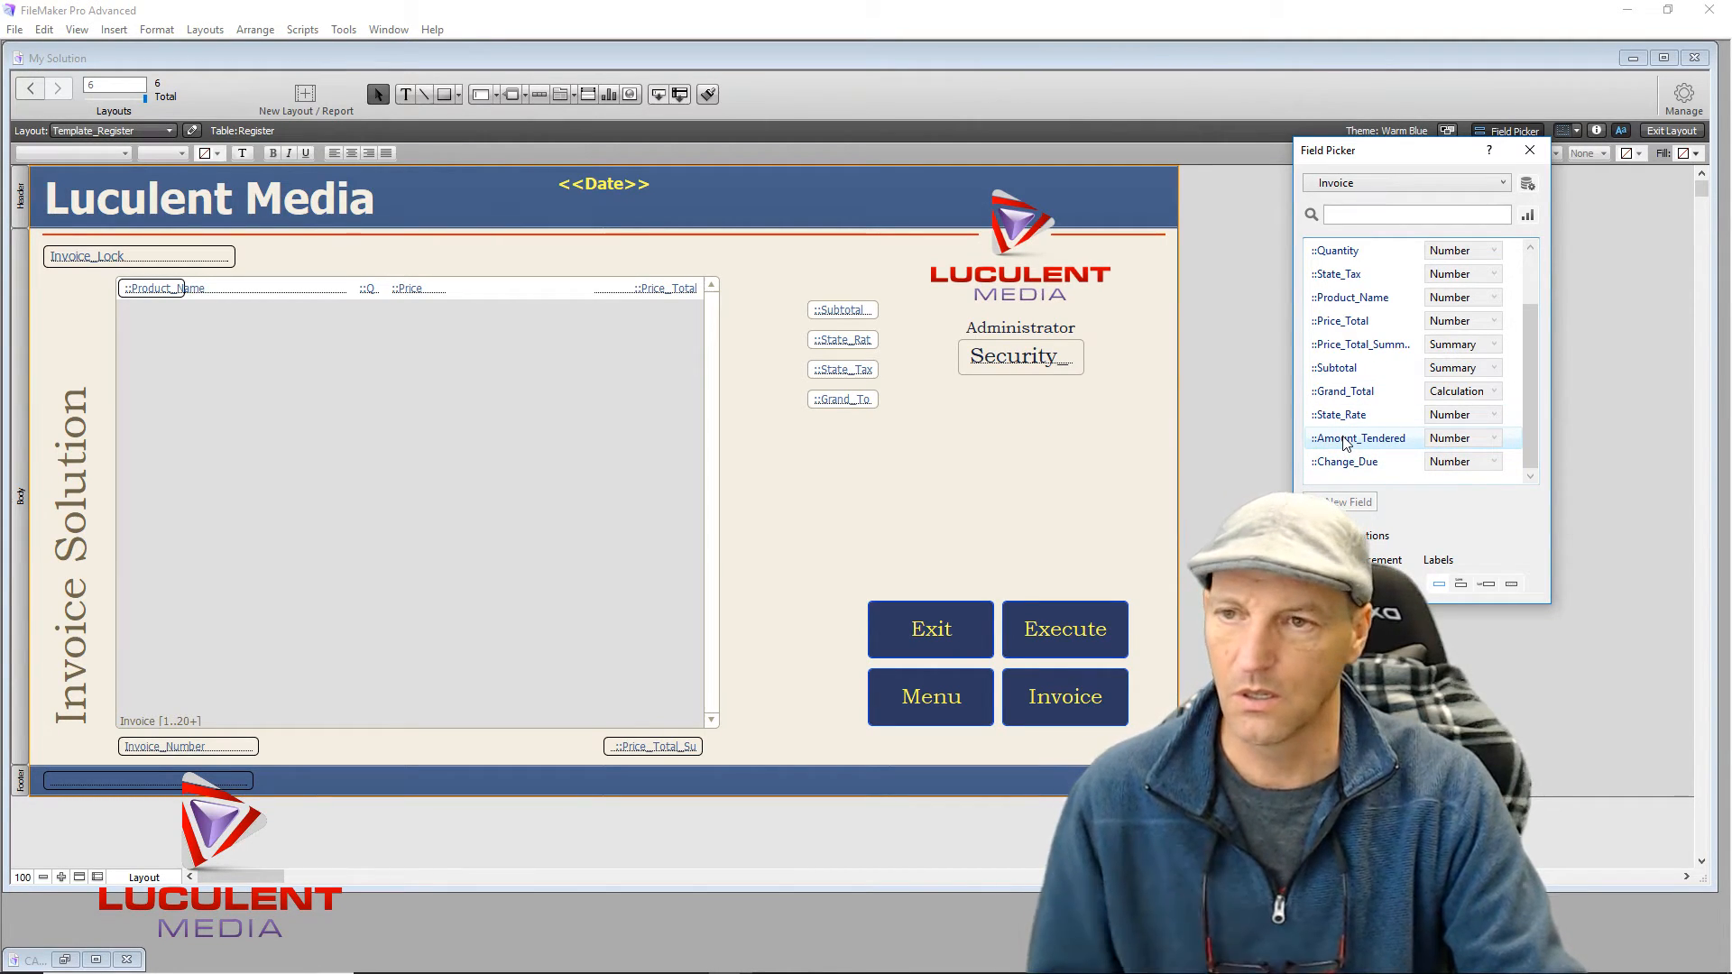
{"action": "left_click_drag", "start_coordinate": [1343, 440], "coordinate": [806, 433]}
{"action": "left_click", "coordinate": [1349, 471]}
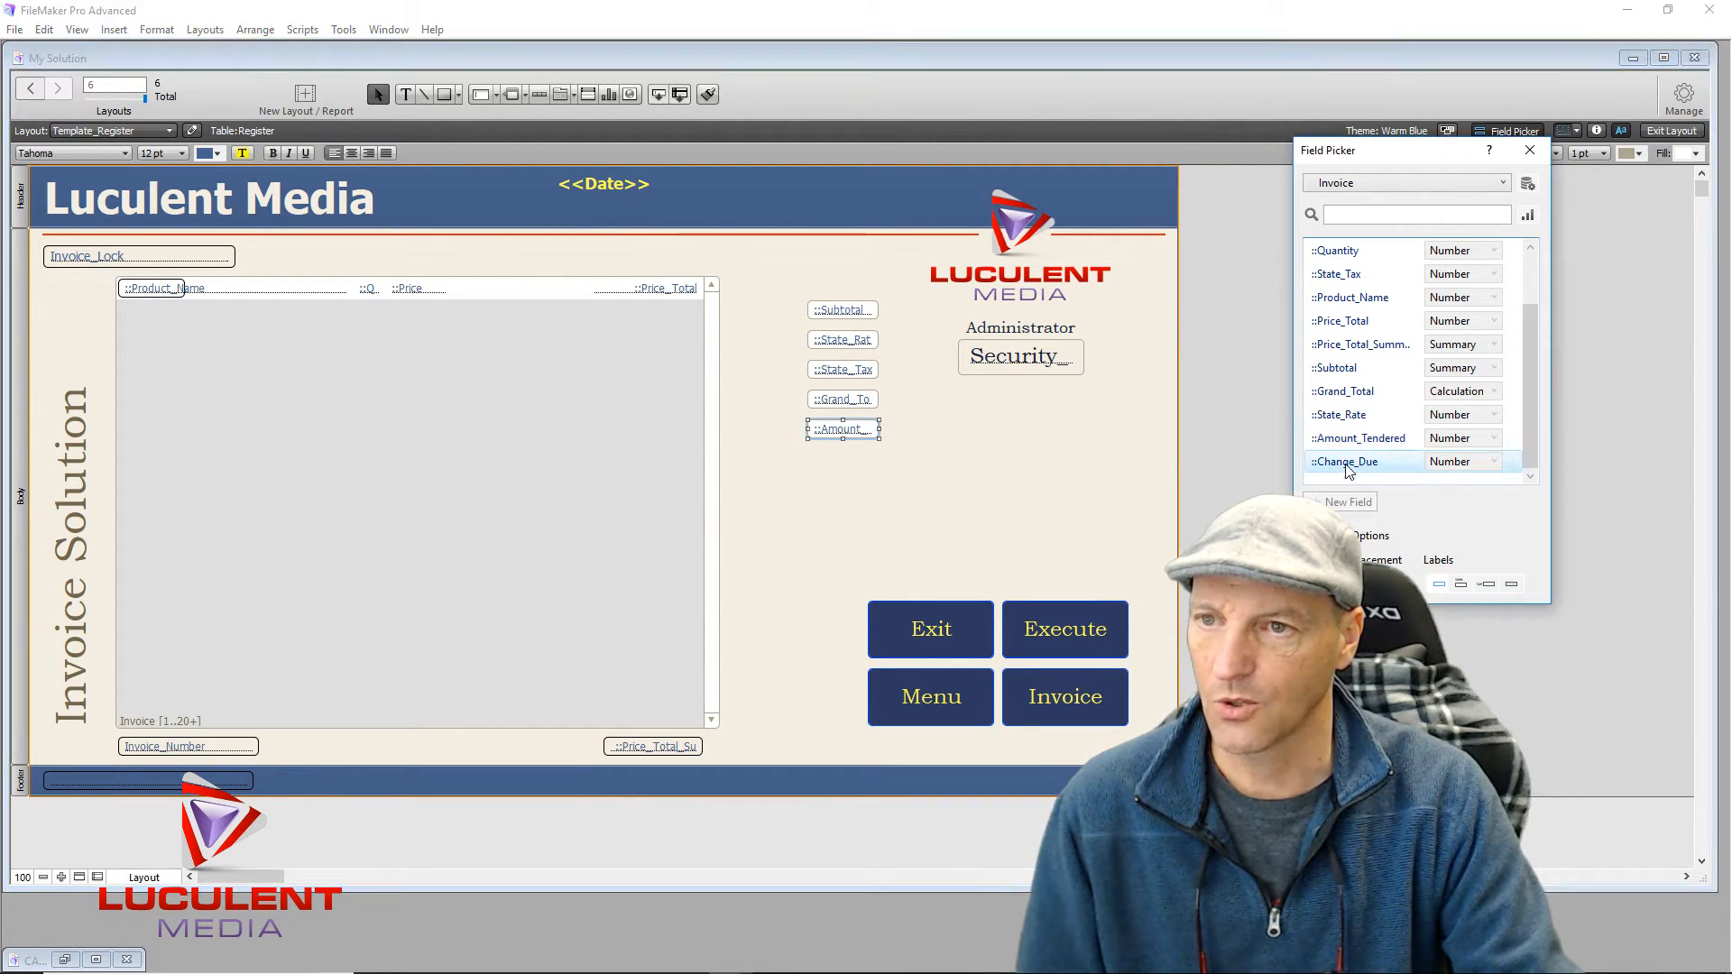
{"action": "left_click_drag", "start_coordinate": [1347, 472], "coordinate": [811, 462]}
{"action": "left_click", "coordinate": [801, 547]}
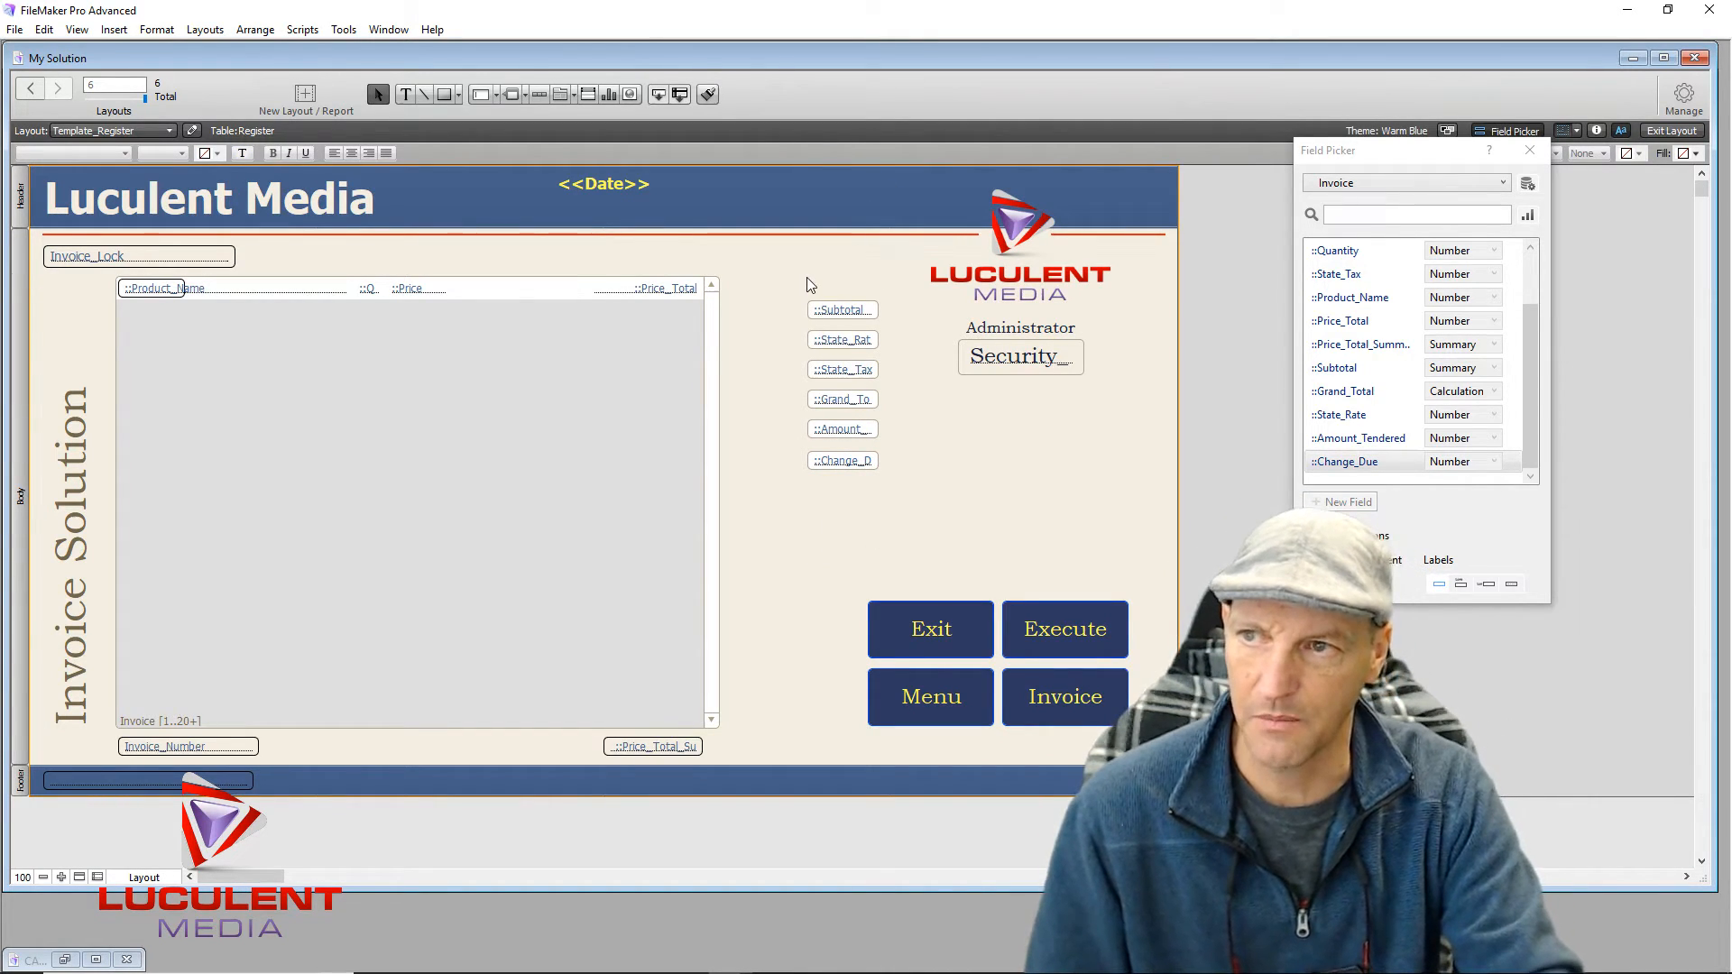
Step: Align the six stacked fields from Subtotal to Change_Due on their centers and distribute them evenly vertically
{"action": "left_click_drag", "start_coordinate": [807, 278], "coordinate": [888, 547]}
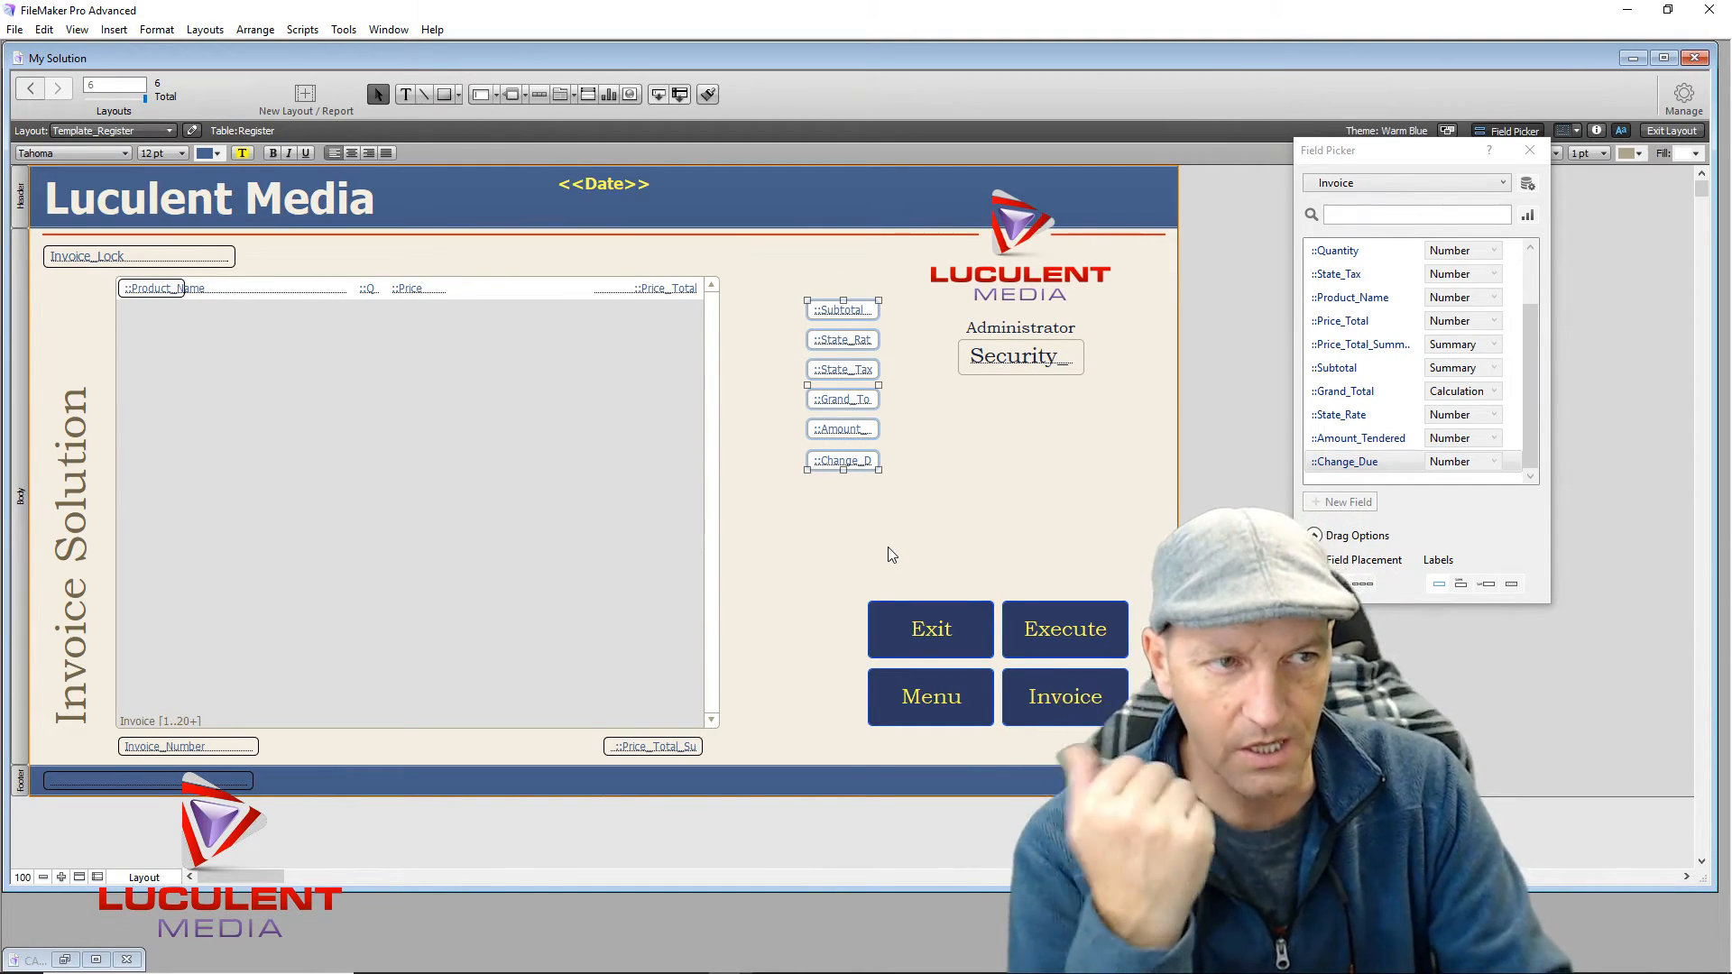
{"action": "left_click", "coordinate": [1595, 132]}
{"action": "left_click_drag", "start_coordinate": [781, 80], "coordinate": [577, 83]}
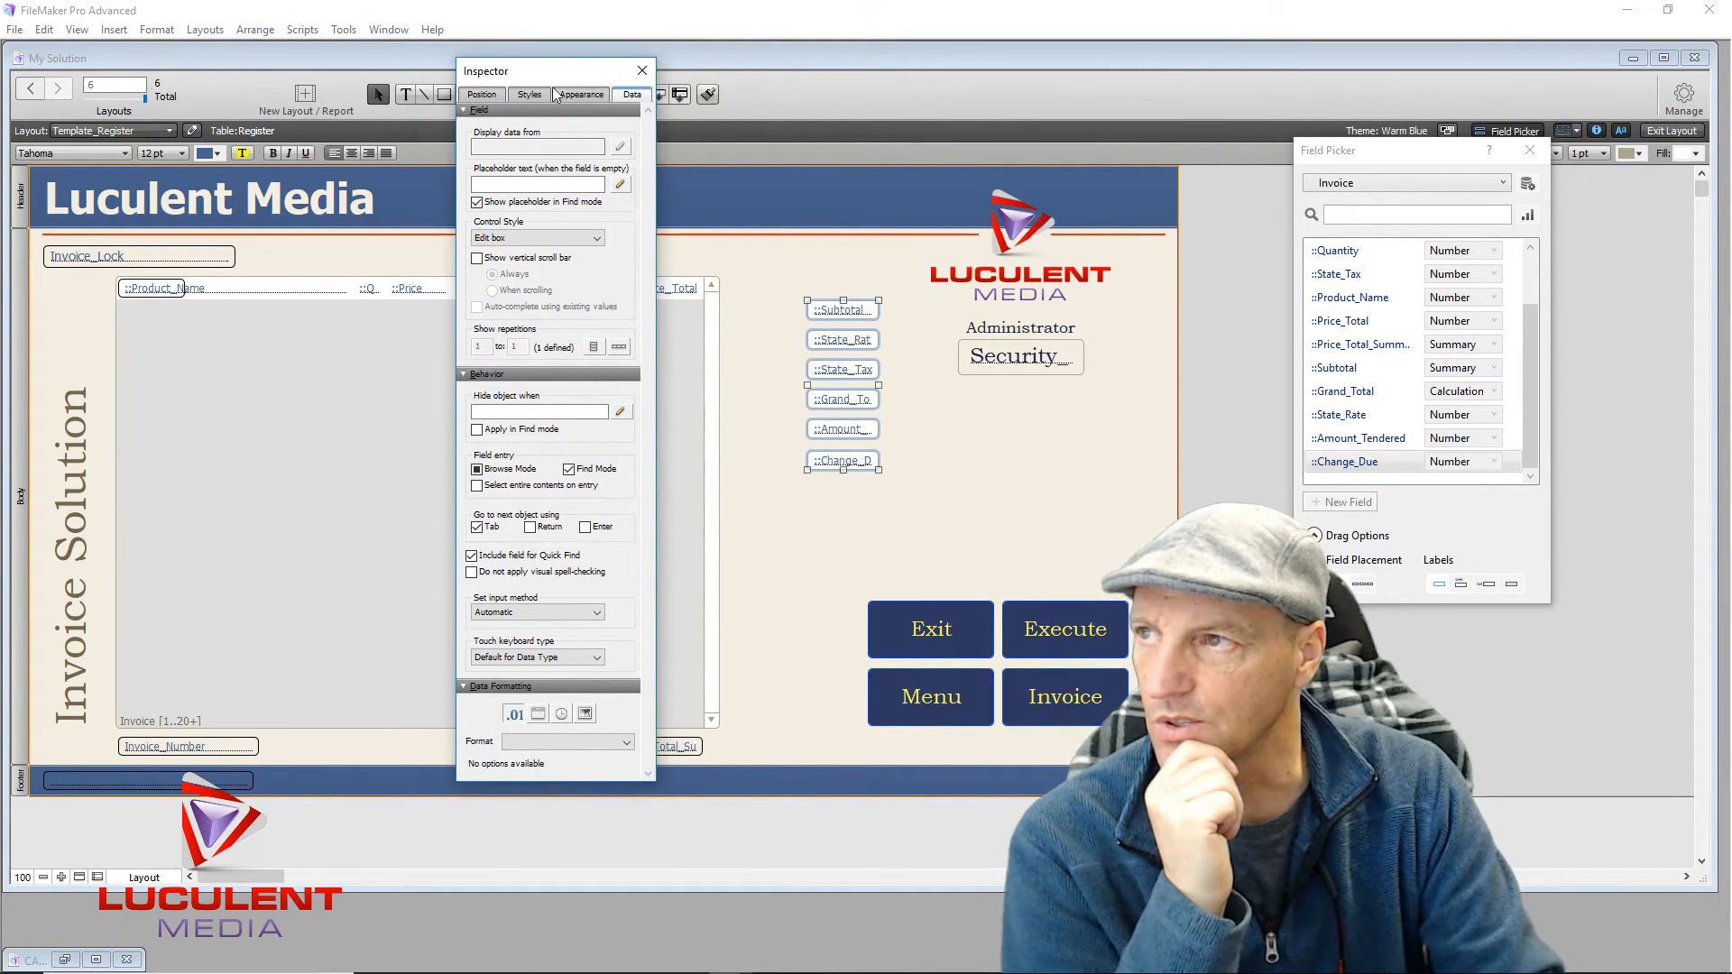
{"action": "left_click", "coordinate": [480, 96]}
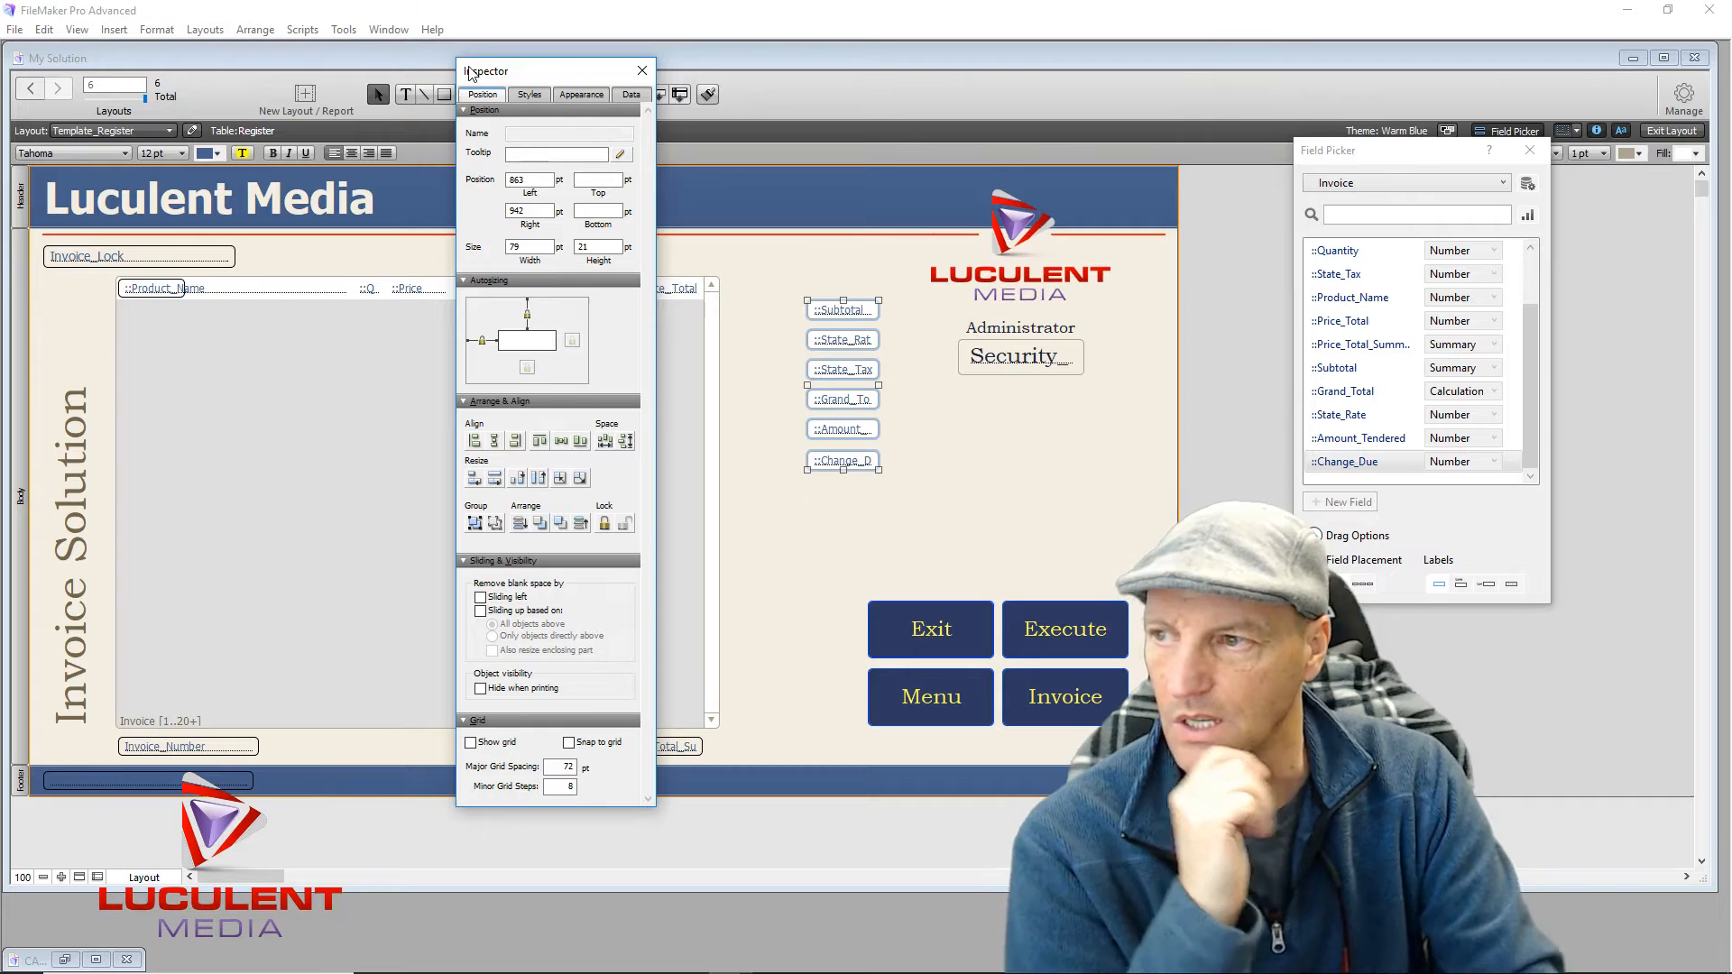
{"action": "left_click", "coordinate": [497, 448]}
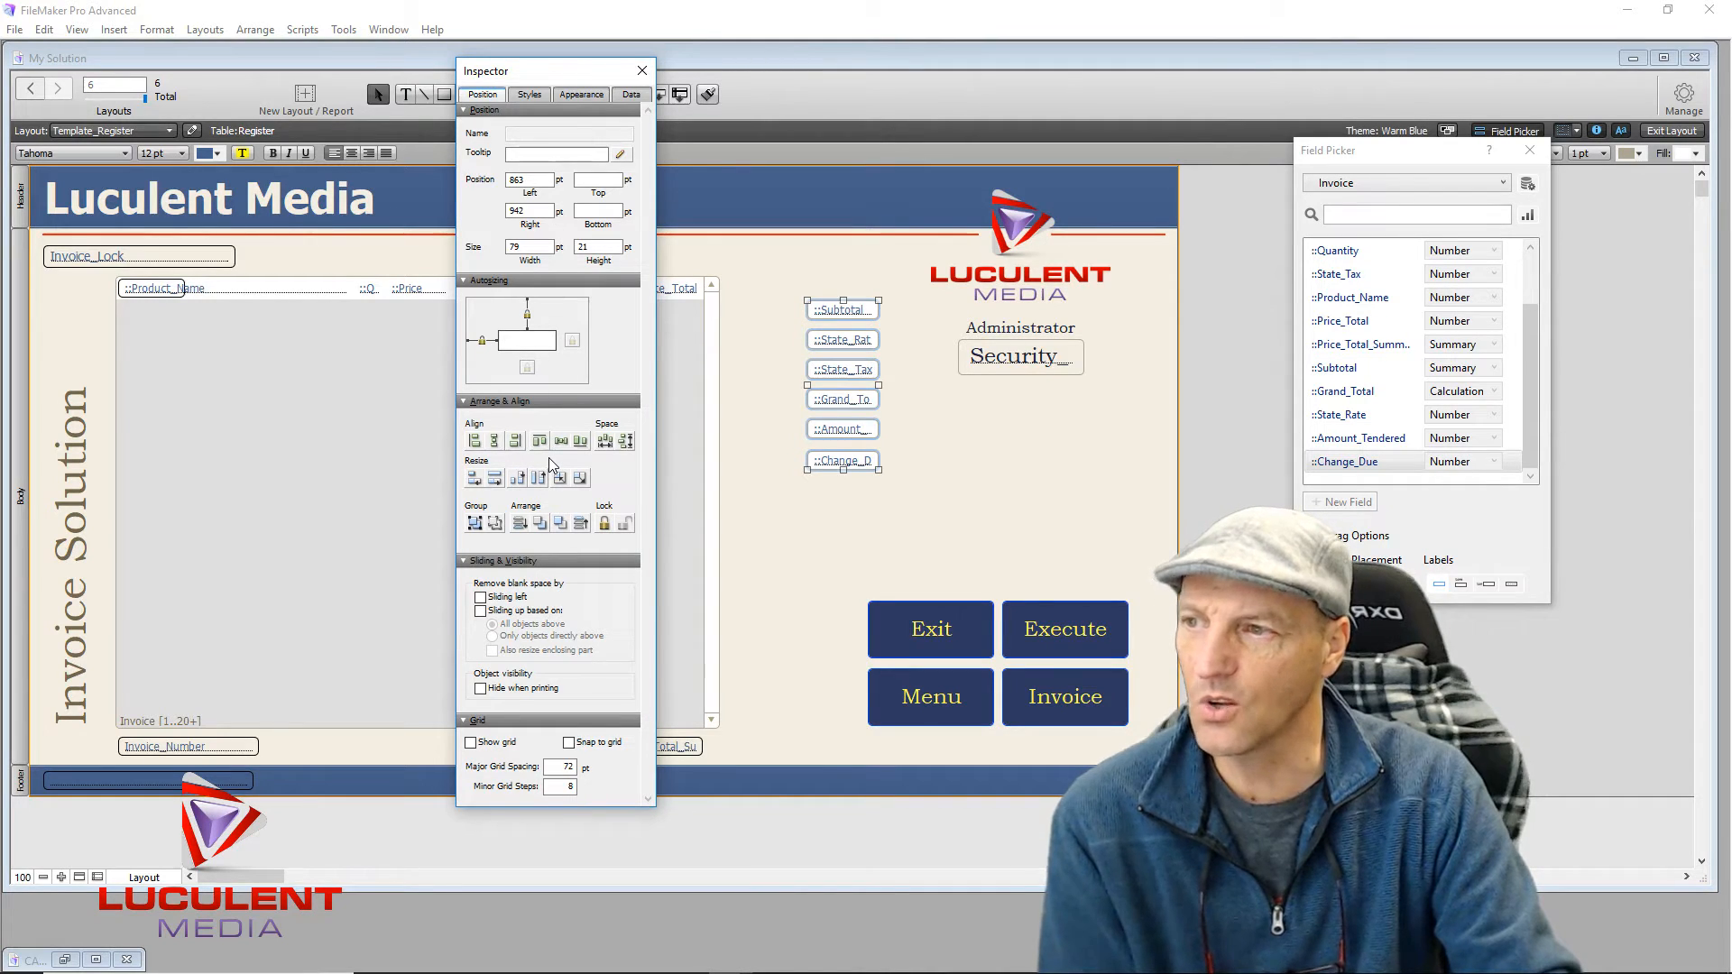
{"action": "left_click", "coordinate": [626, 442]}
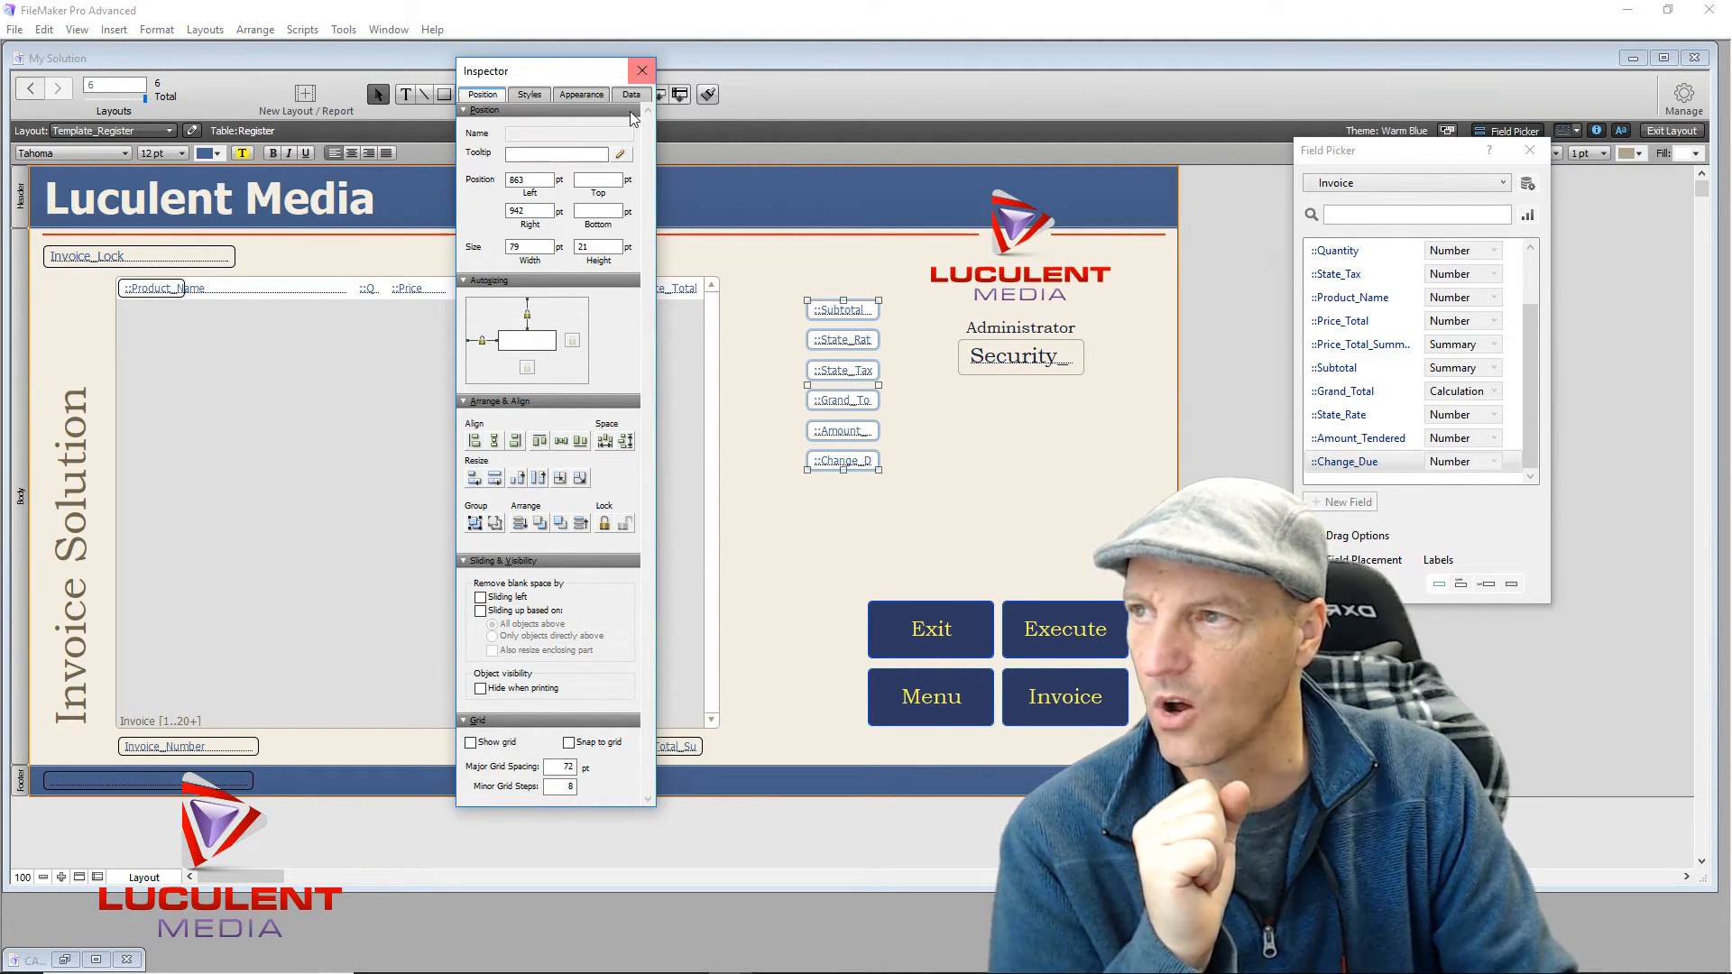
Step: Set the data format of the Subtotal, State_Tax, Grand_Total, Amount_Tendered and Change_Due fields to Currency, leaving out State_Rate
{"action": "left_click", "coordinate": [584, 96]}
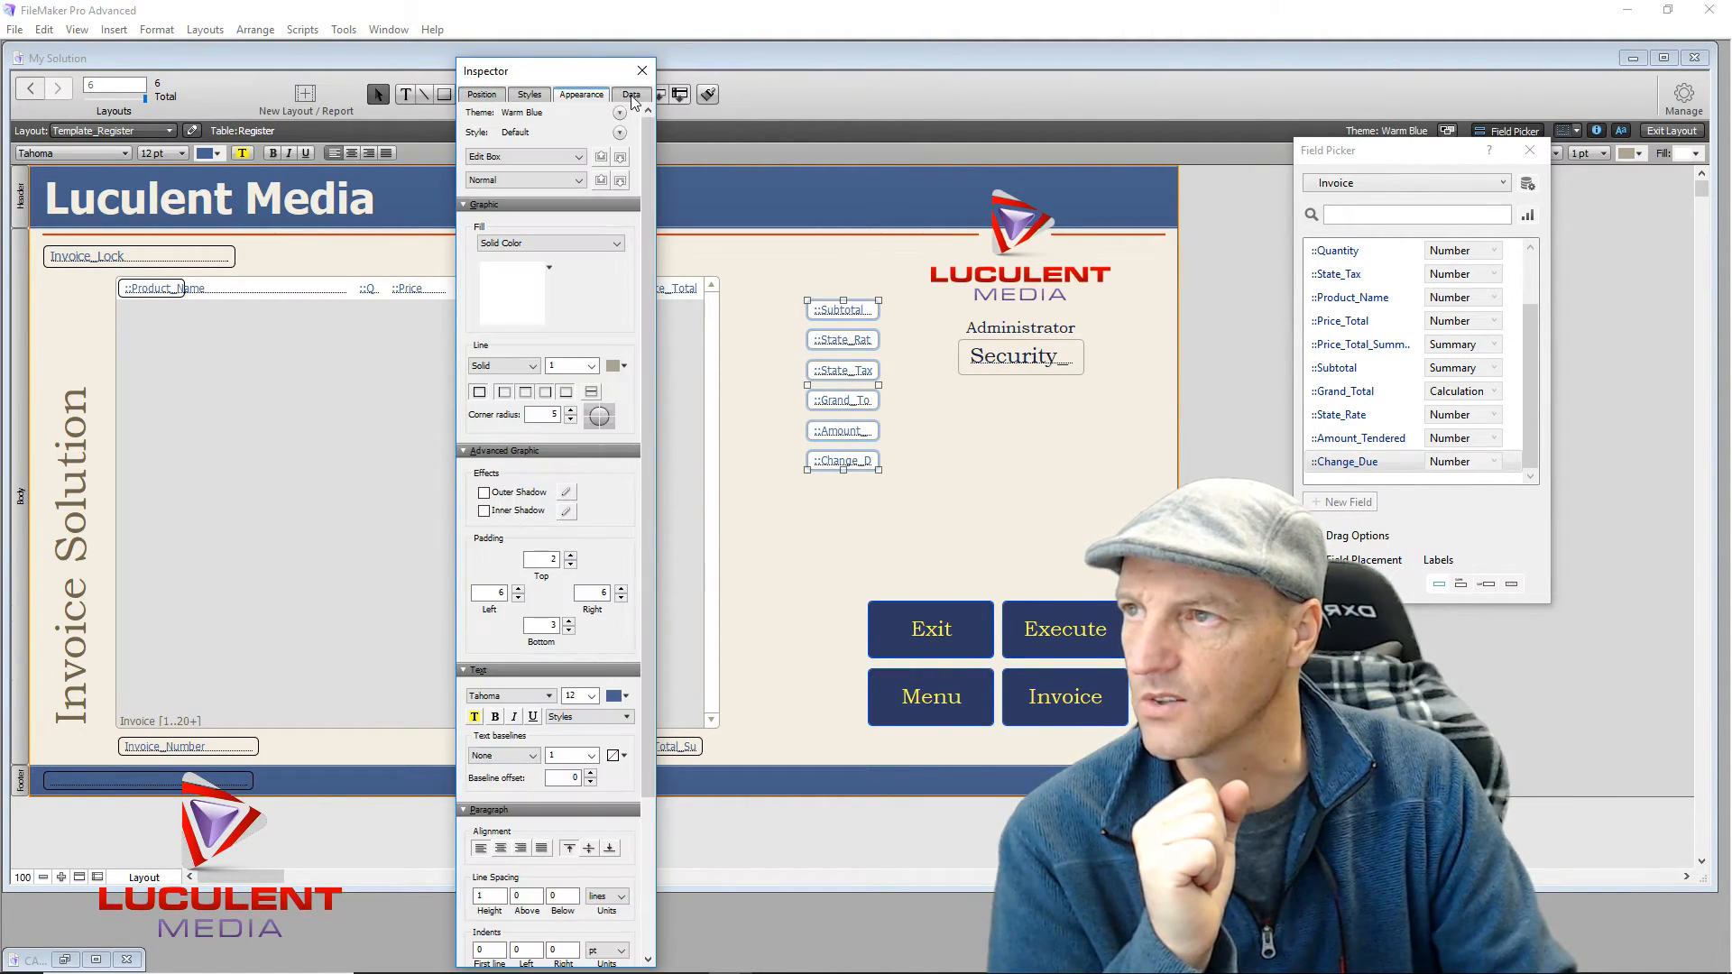
{"action": "left_click", "coordinate": [633, 96]}
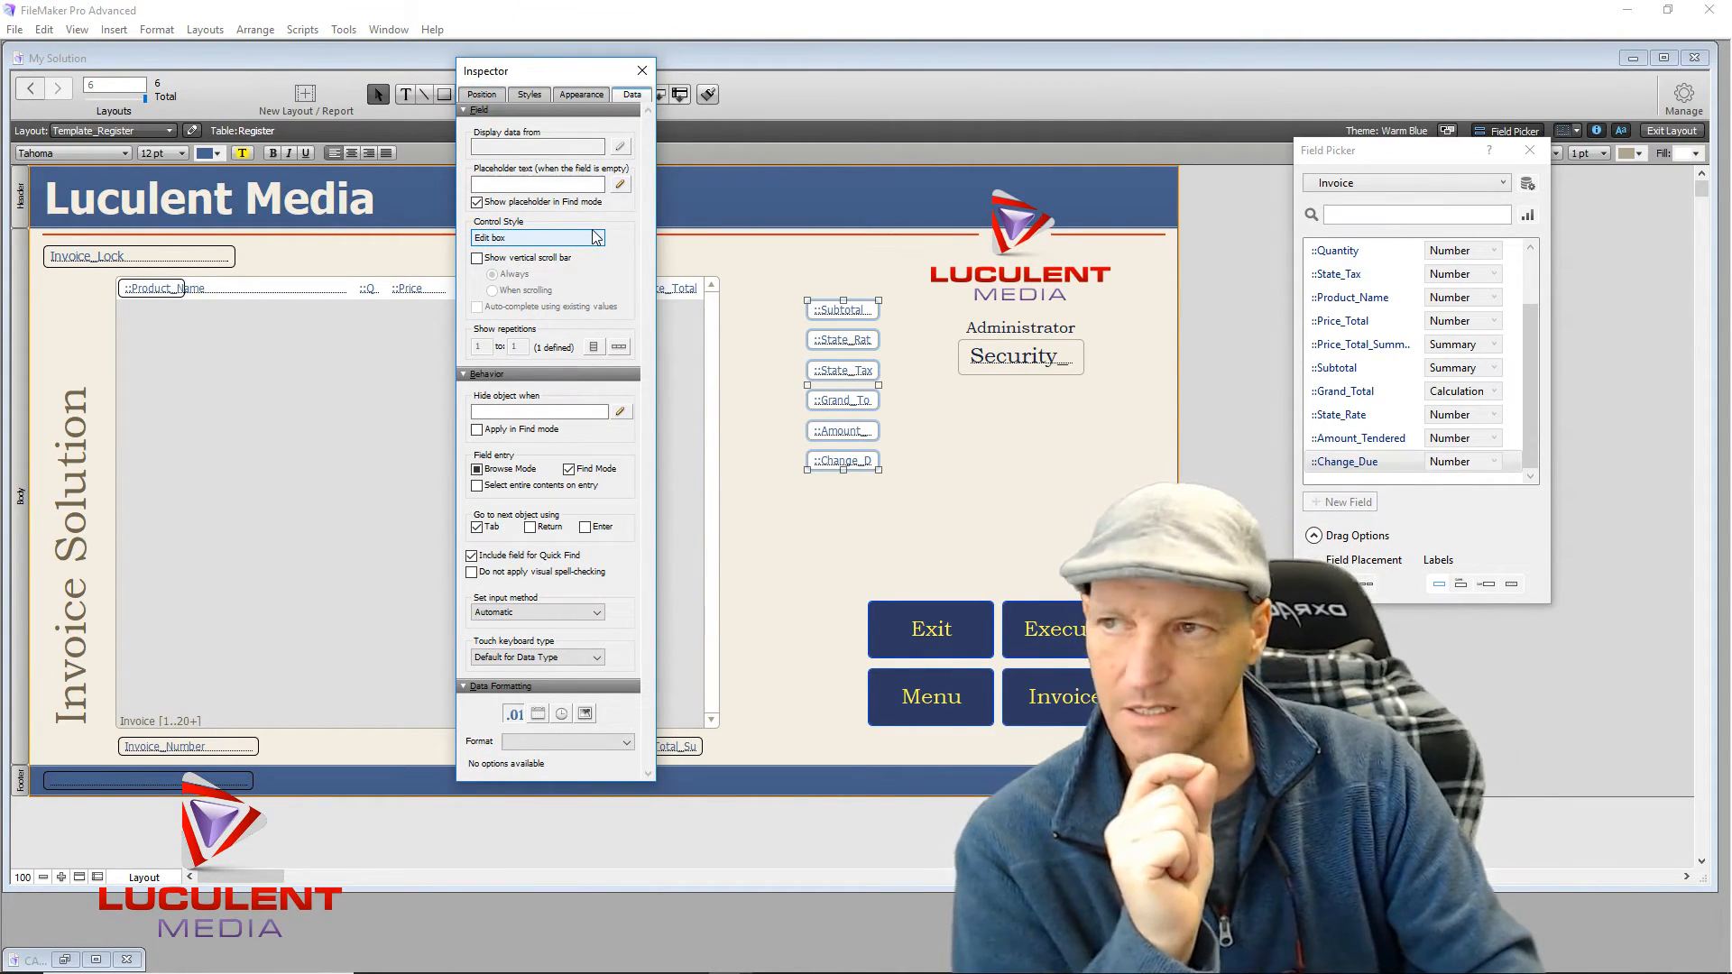
{"action": "left_click", "coordinate": [778, 309]}
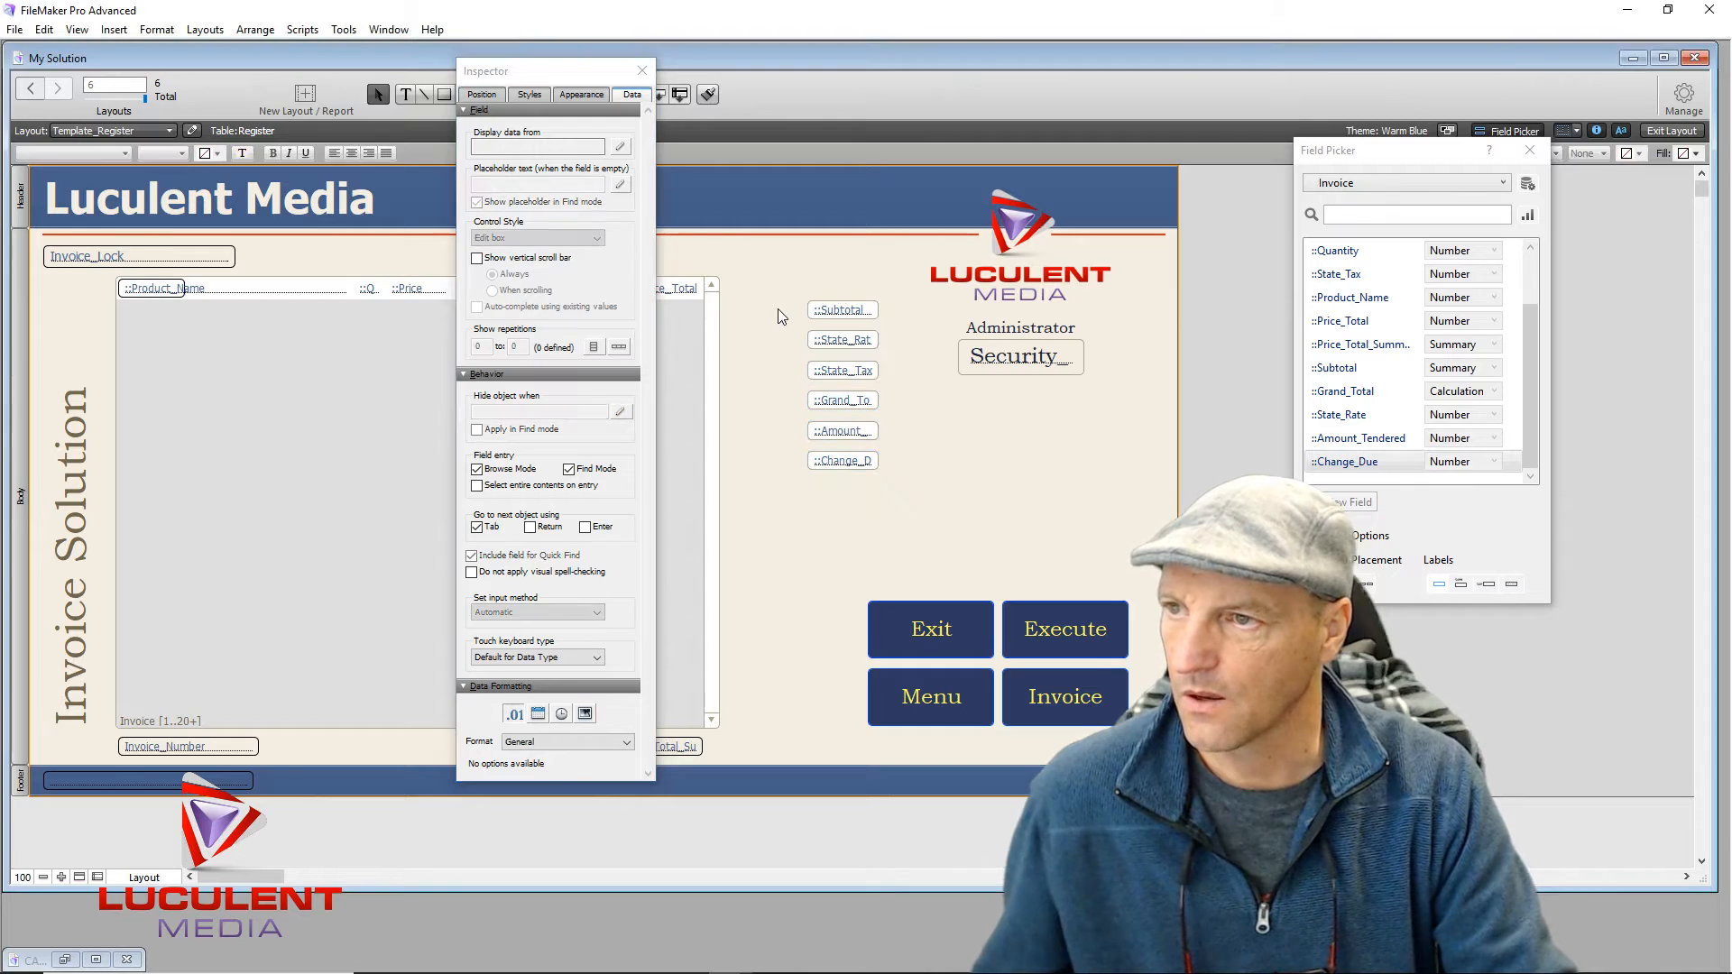
{"action": "left_click", "coordinate": [820, 312]}
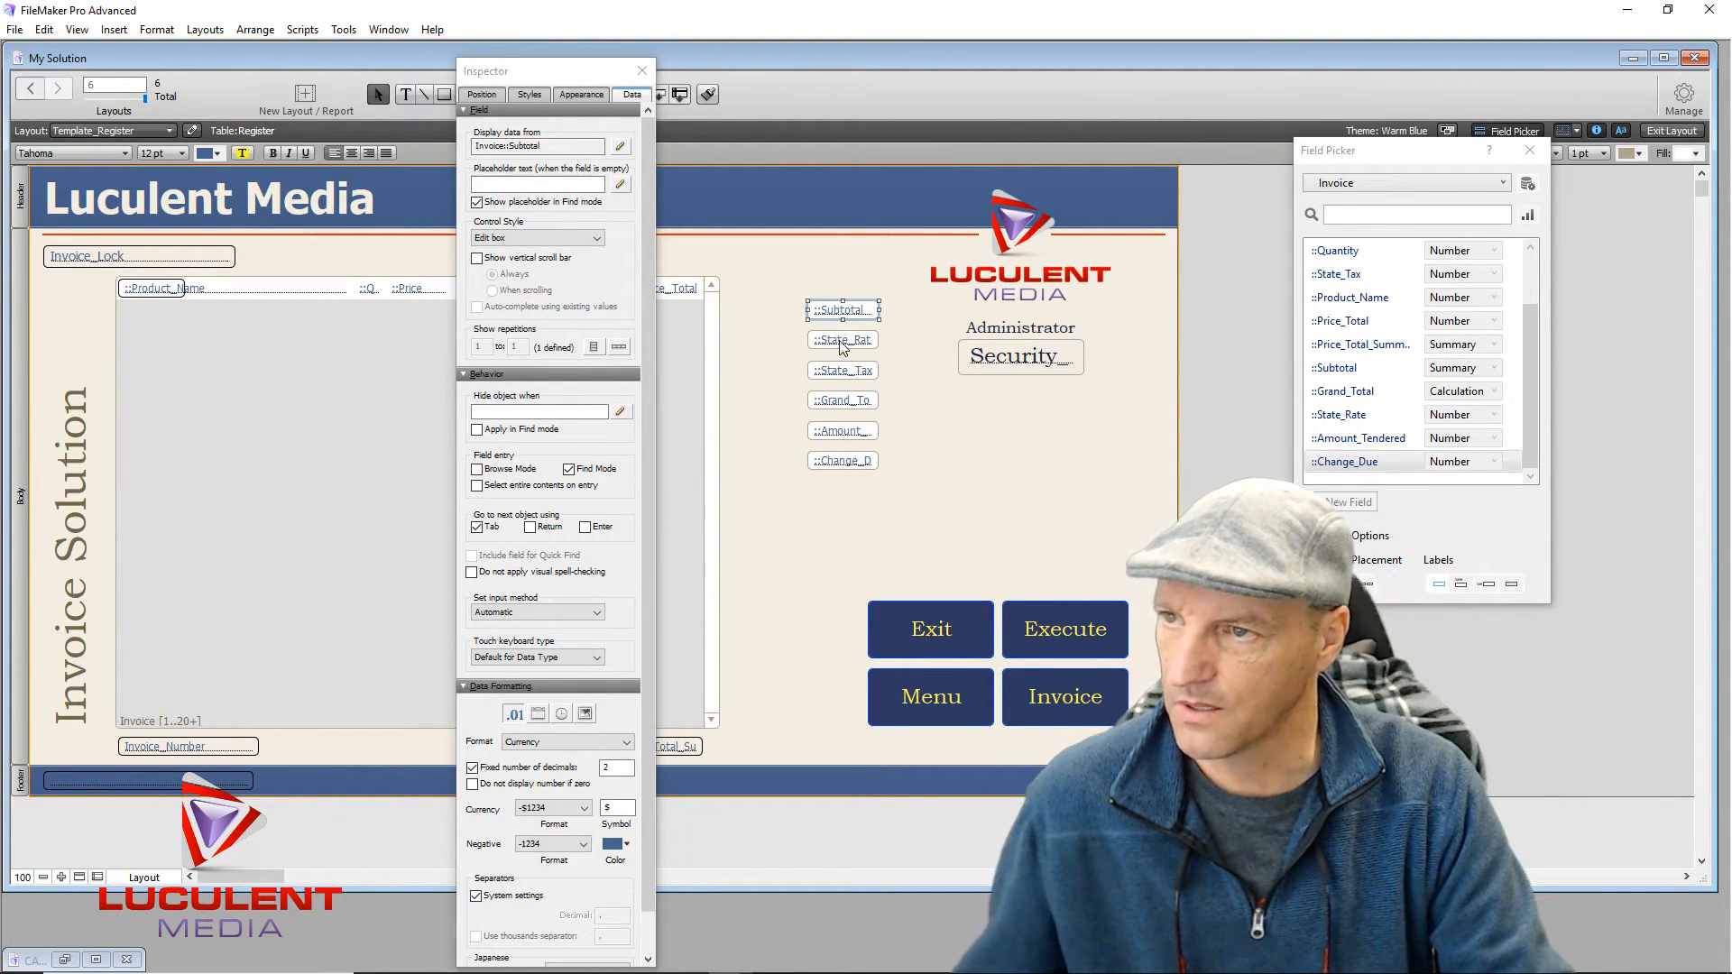
{"action": "left_click", "coordinate": [841, 344], "text": "shift"}
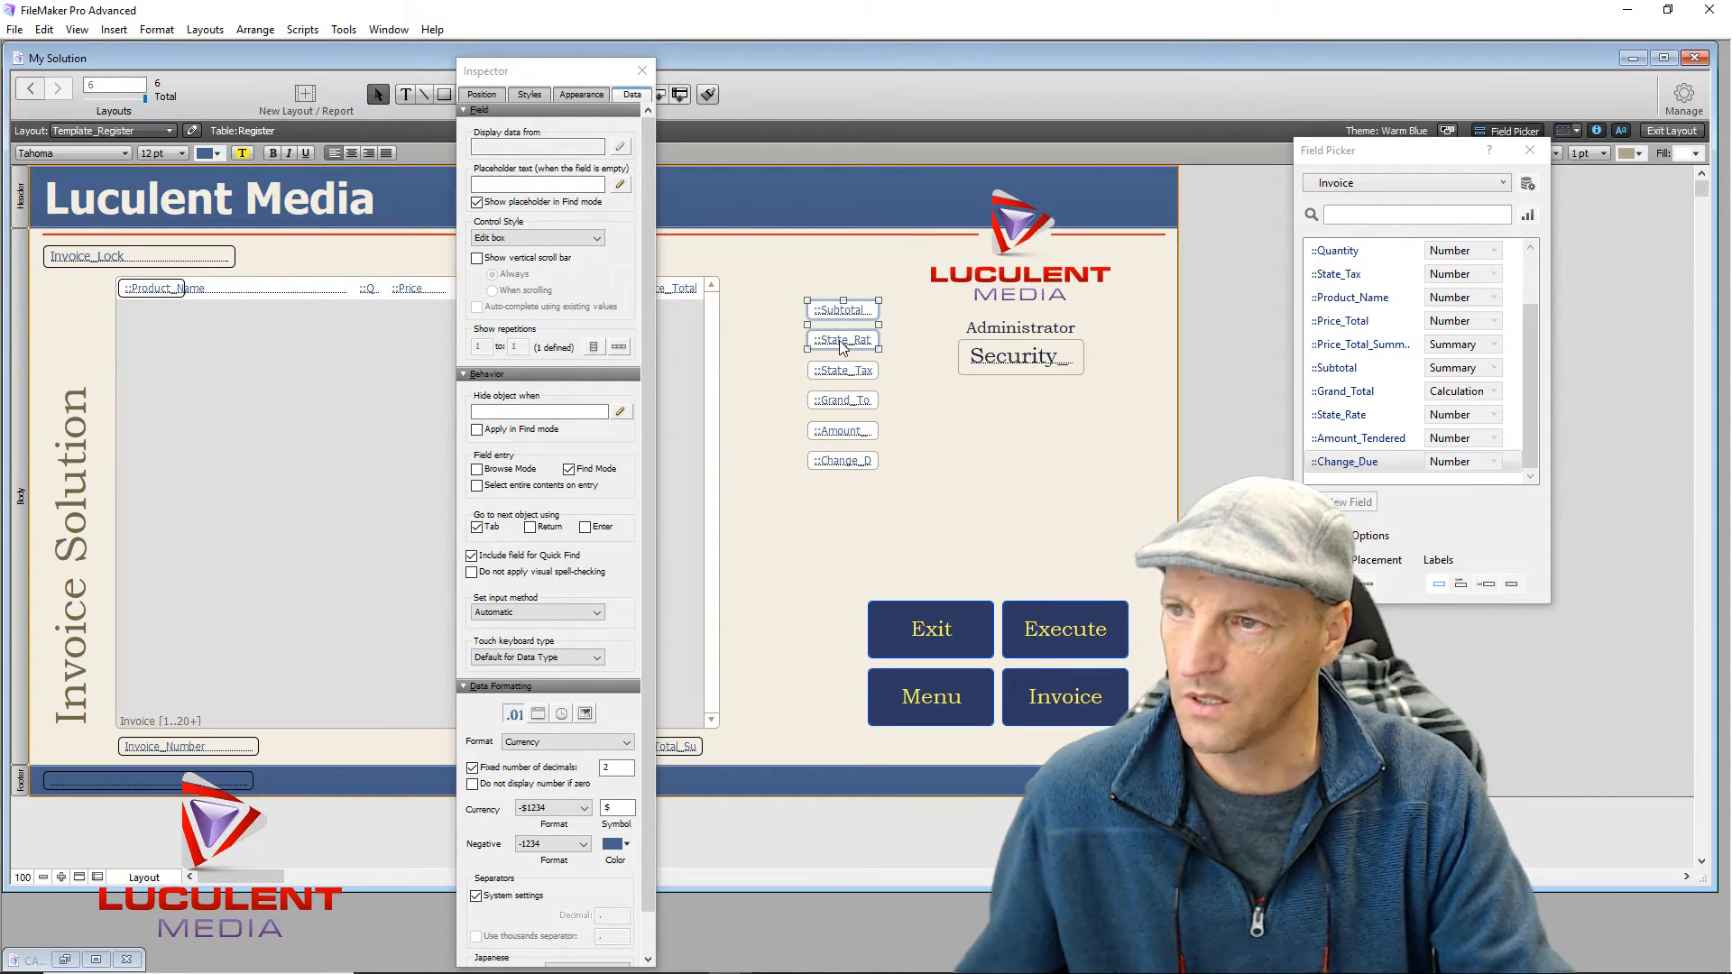
{"action": "left_click", "coordinate": [776, 359]}
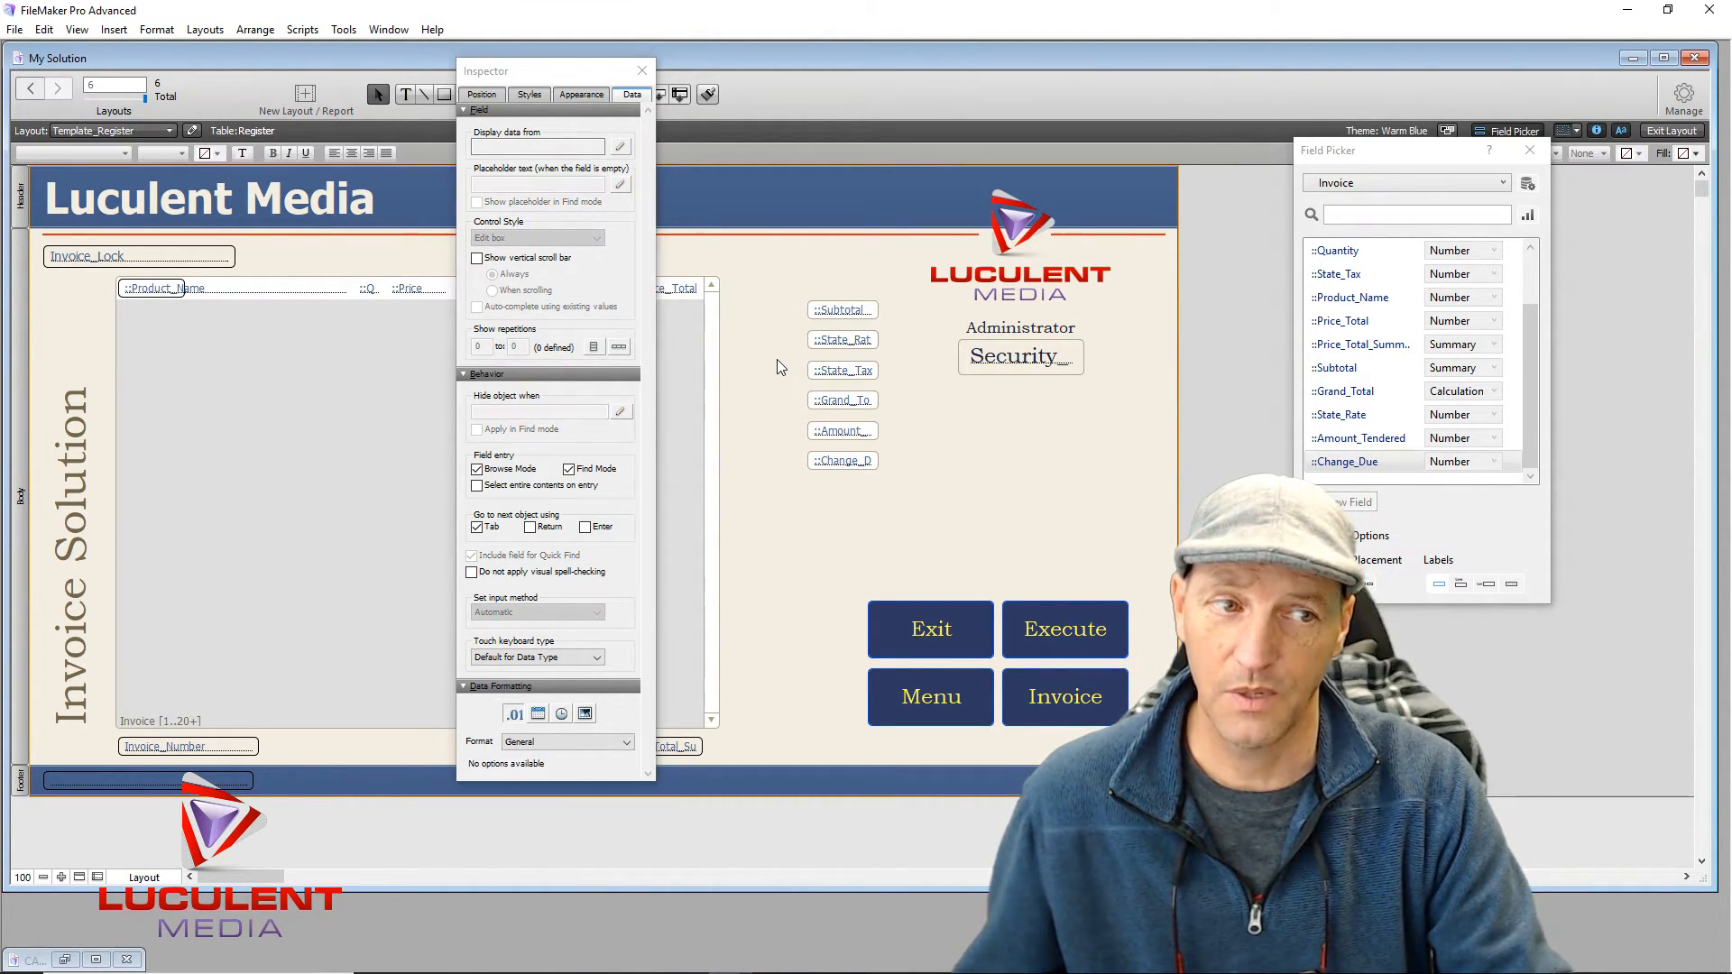
{"action": "left_click", "coordinate": [839, 312]}
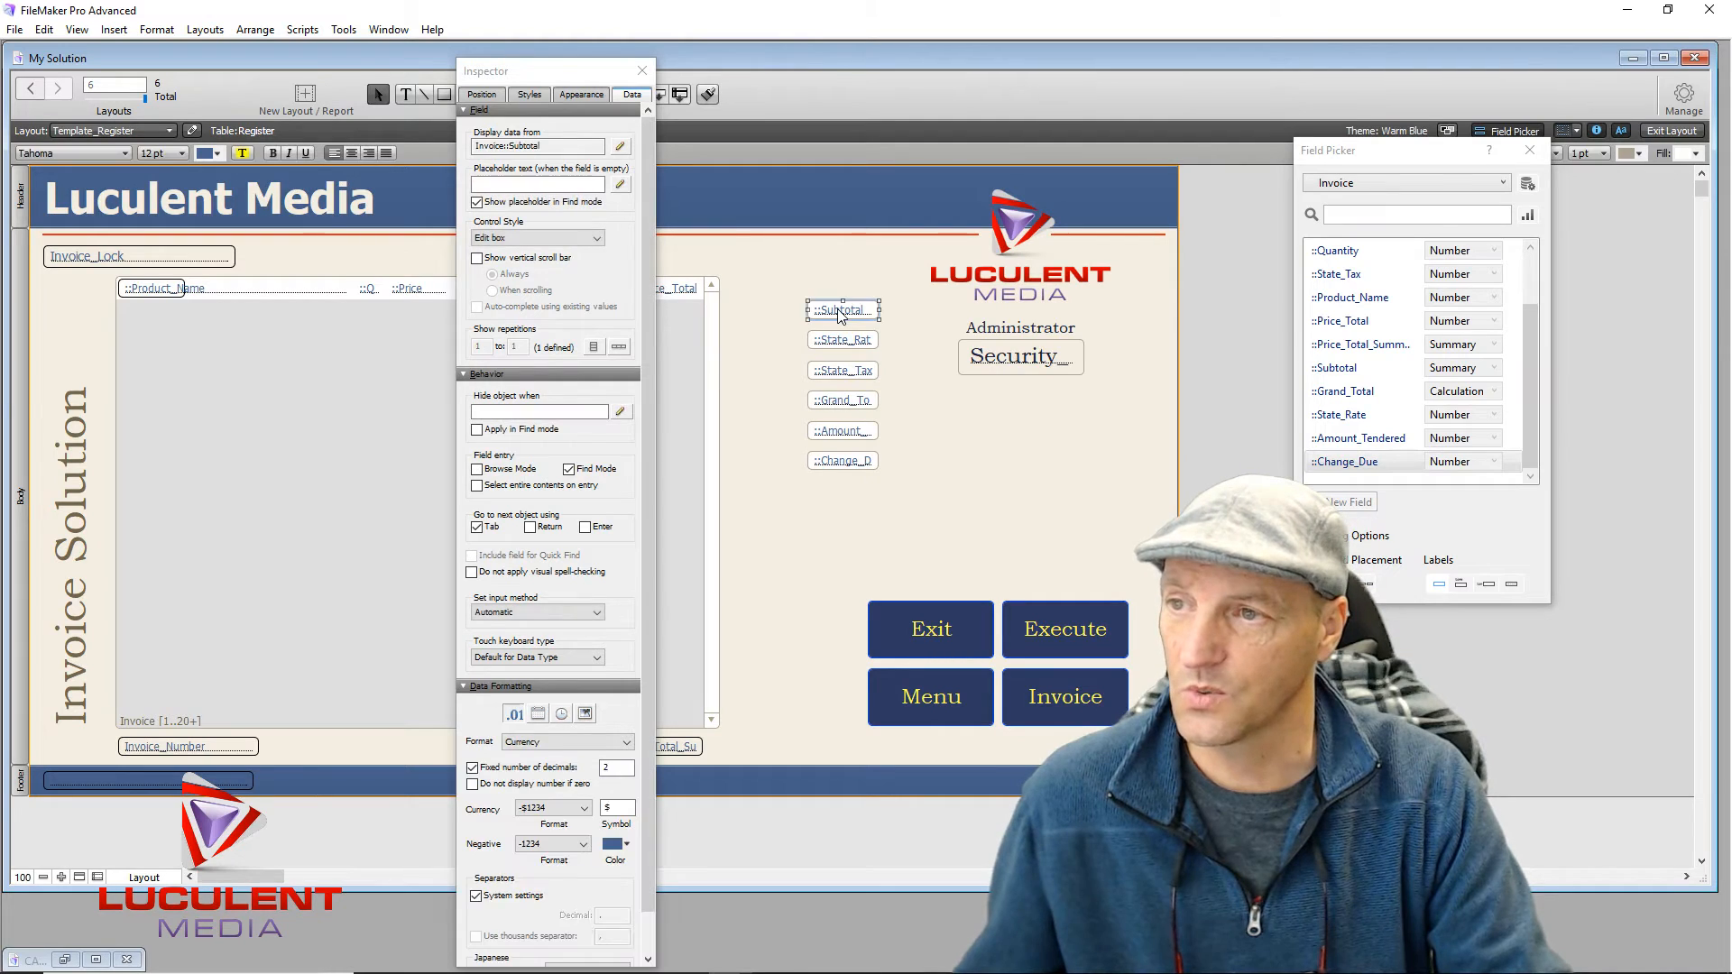
{"action": "left_click", "coordinate": [832, 378], "text": "shift"}
{"action": "left_click", "coordinate": [833, 403], "text": "shift"}
{"action": "left_click", "coordinate": [851, 436], "text": "shift"}
{"action": "left_click", "coordinate": [852, 467], "text": "shift"}
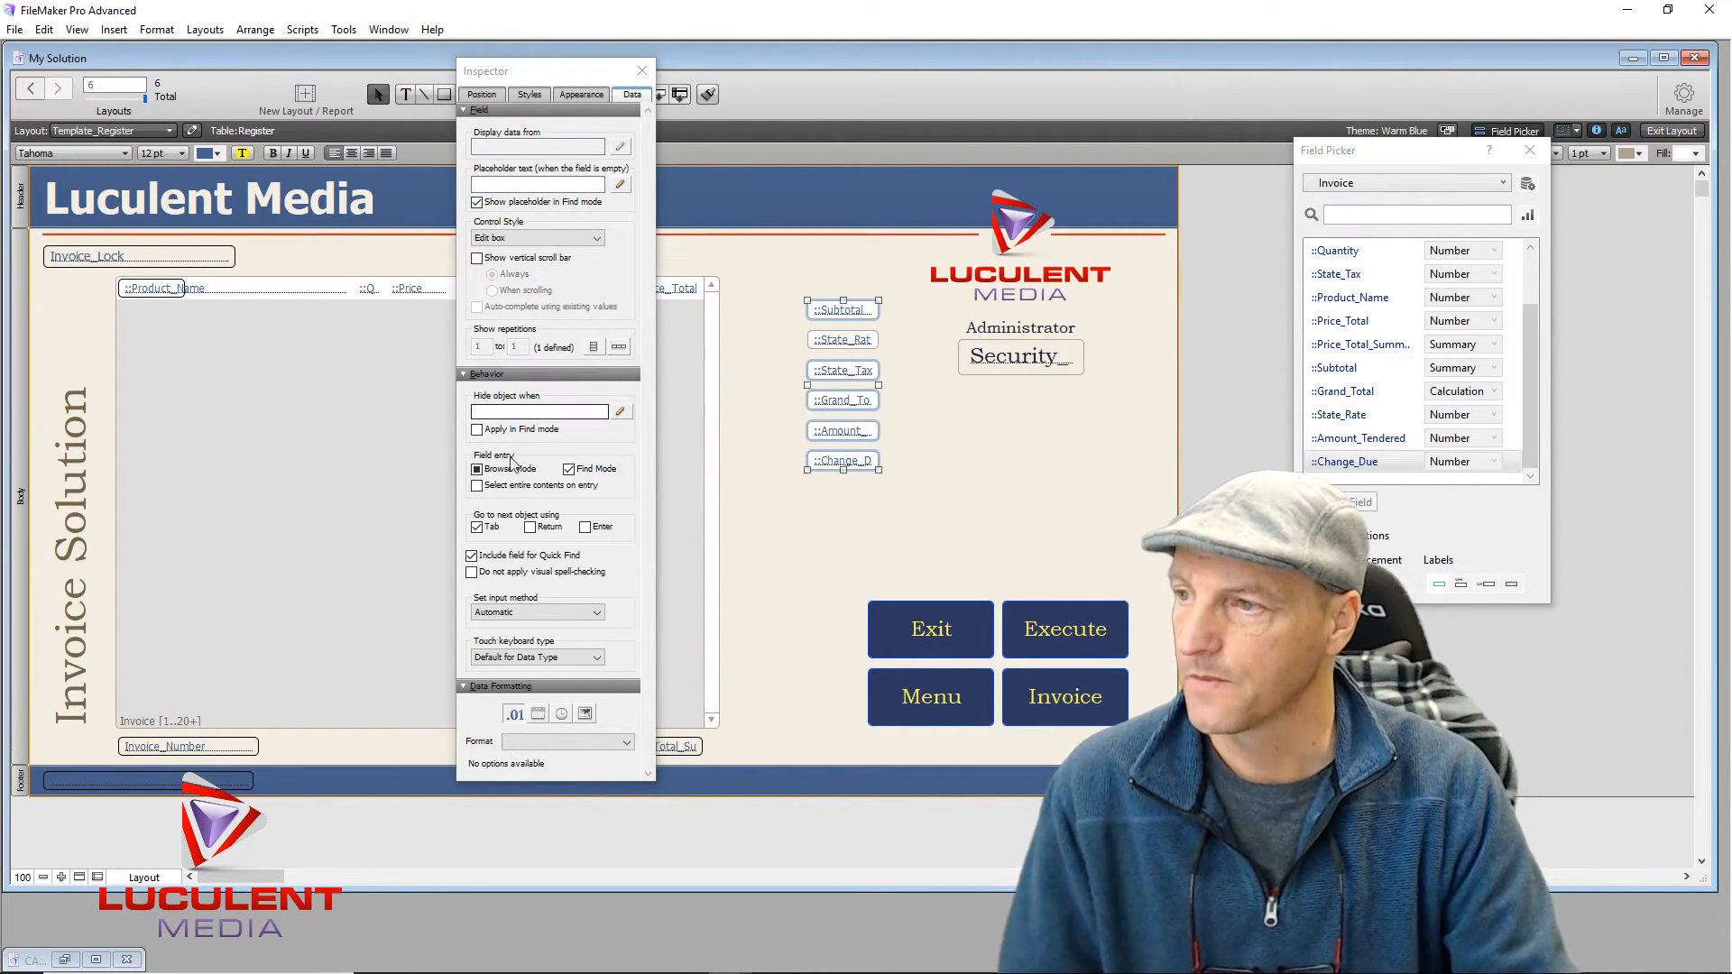
{"action": "left_click", "coordinate": [627, 743]}
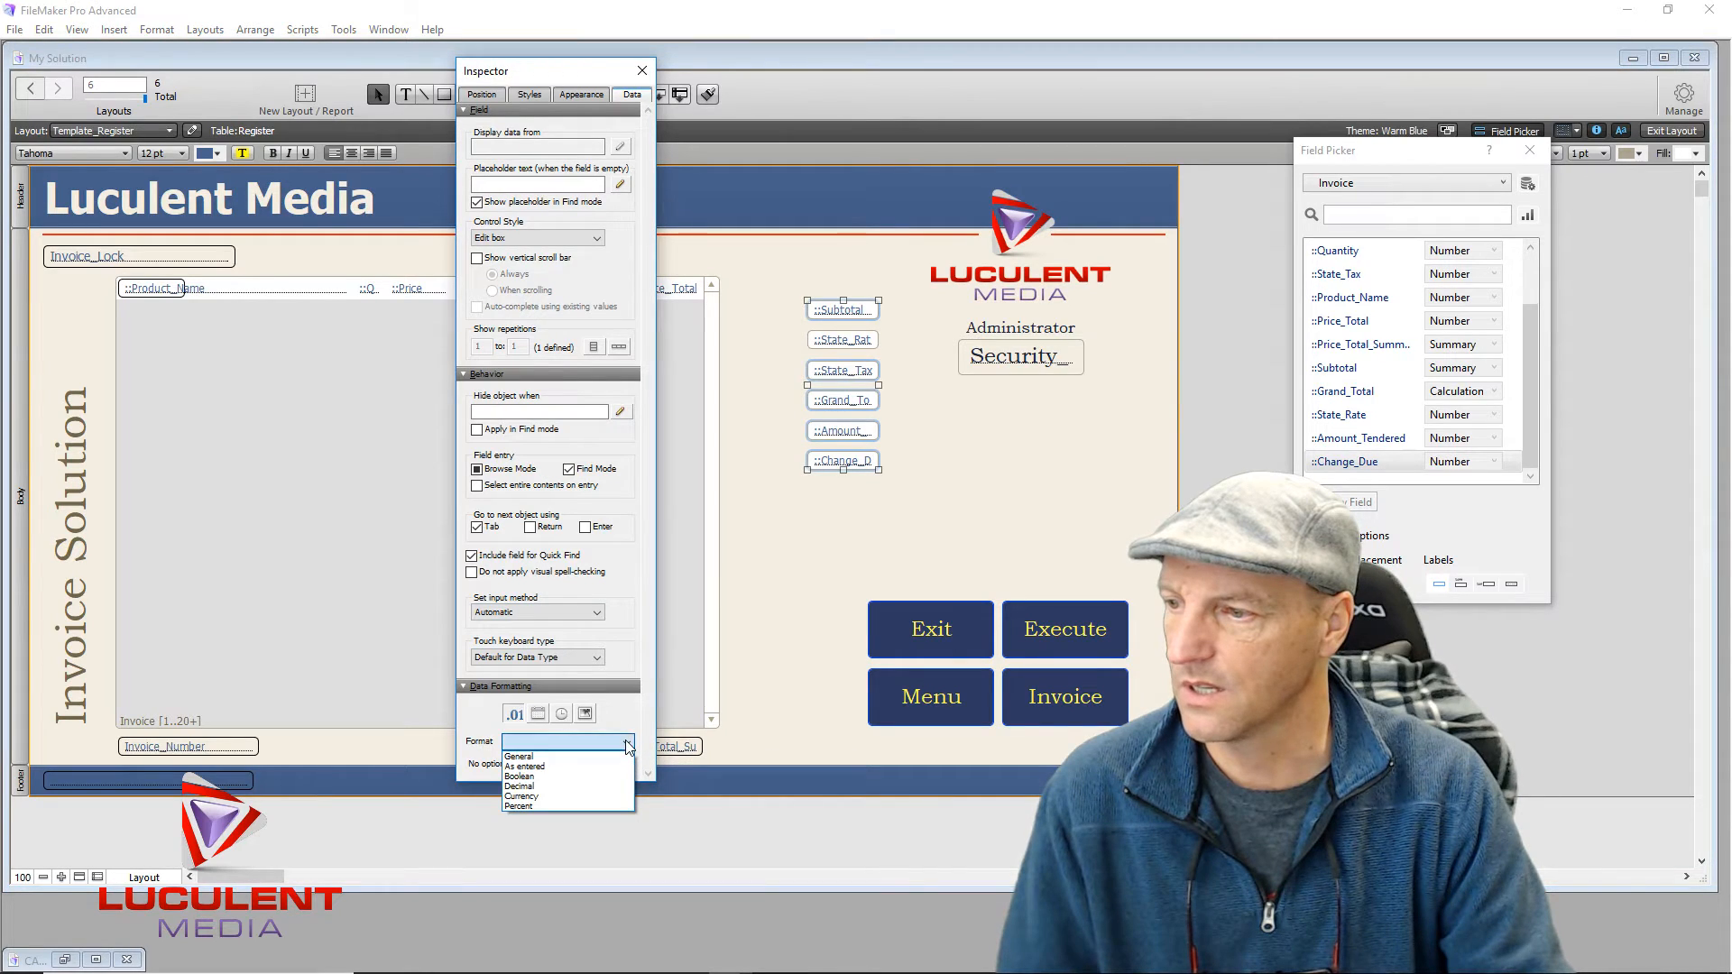
{"action": "left_click", "coordinate": [559, 796]}
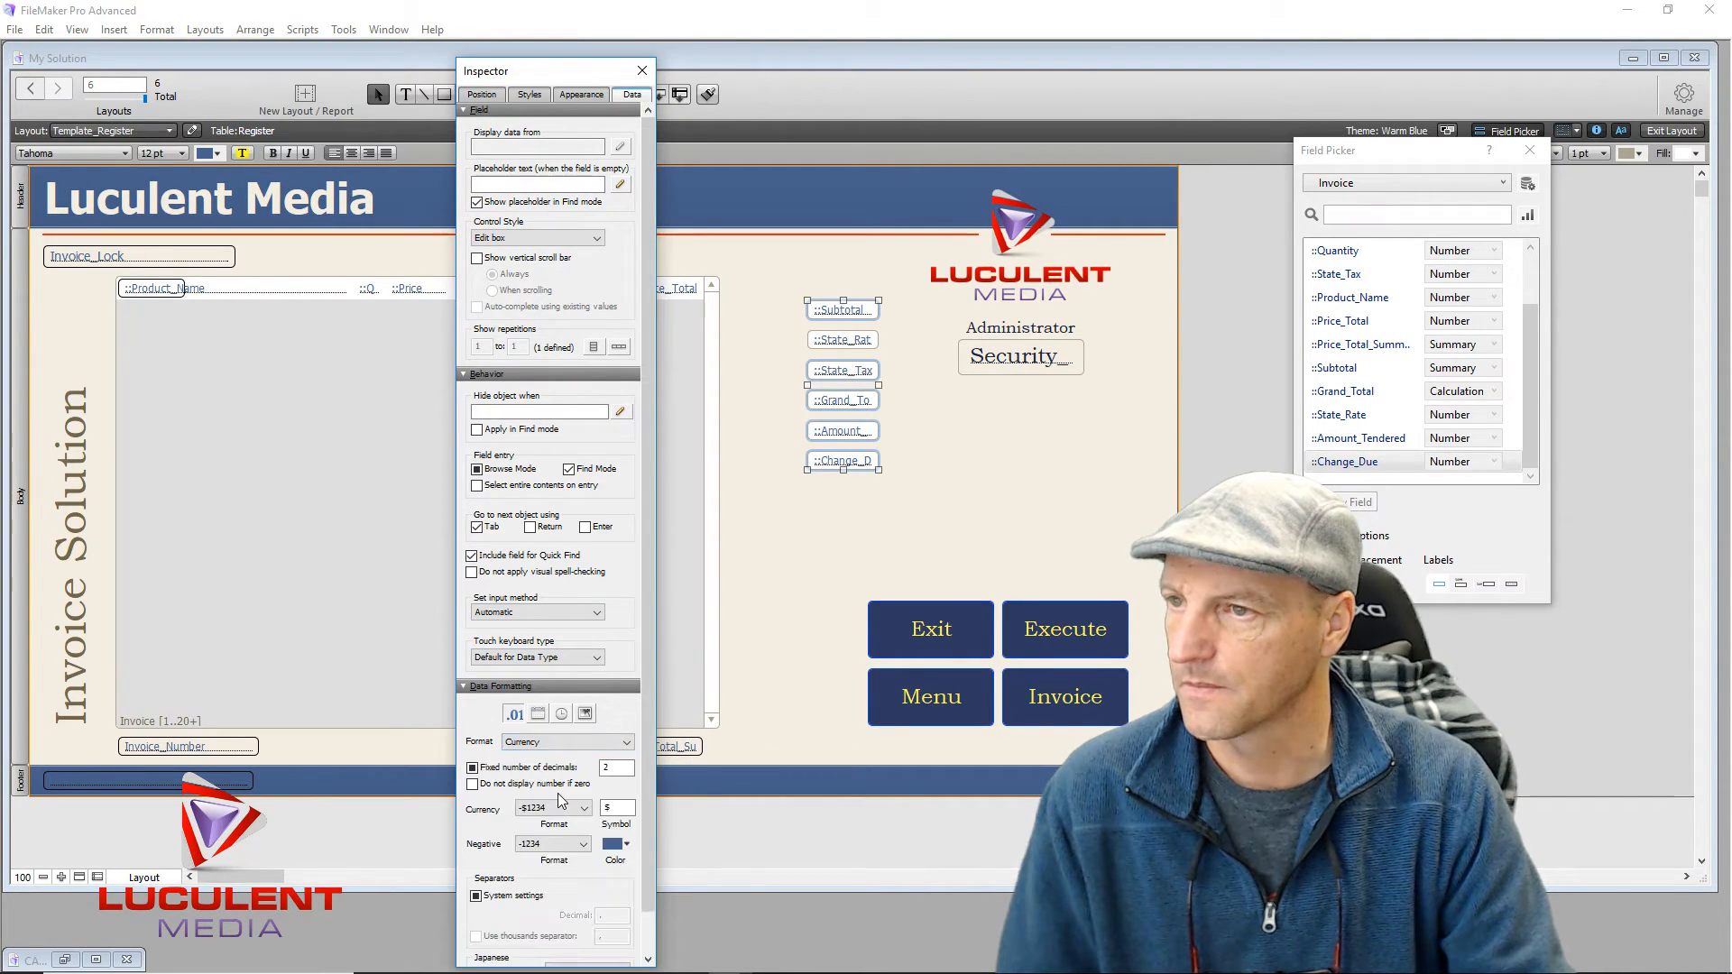
Step: Give the selected currency fields a fixed 2 decimals and system-settings separators
{"action": "left_click", "coordinate": [472, 767]}
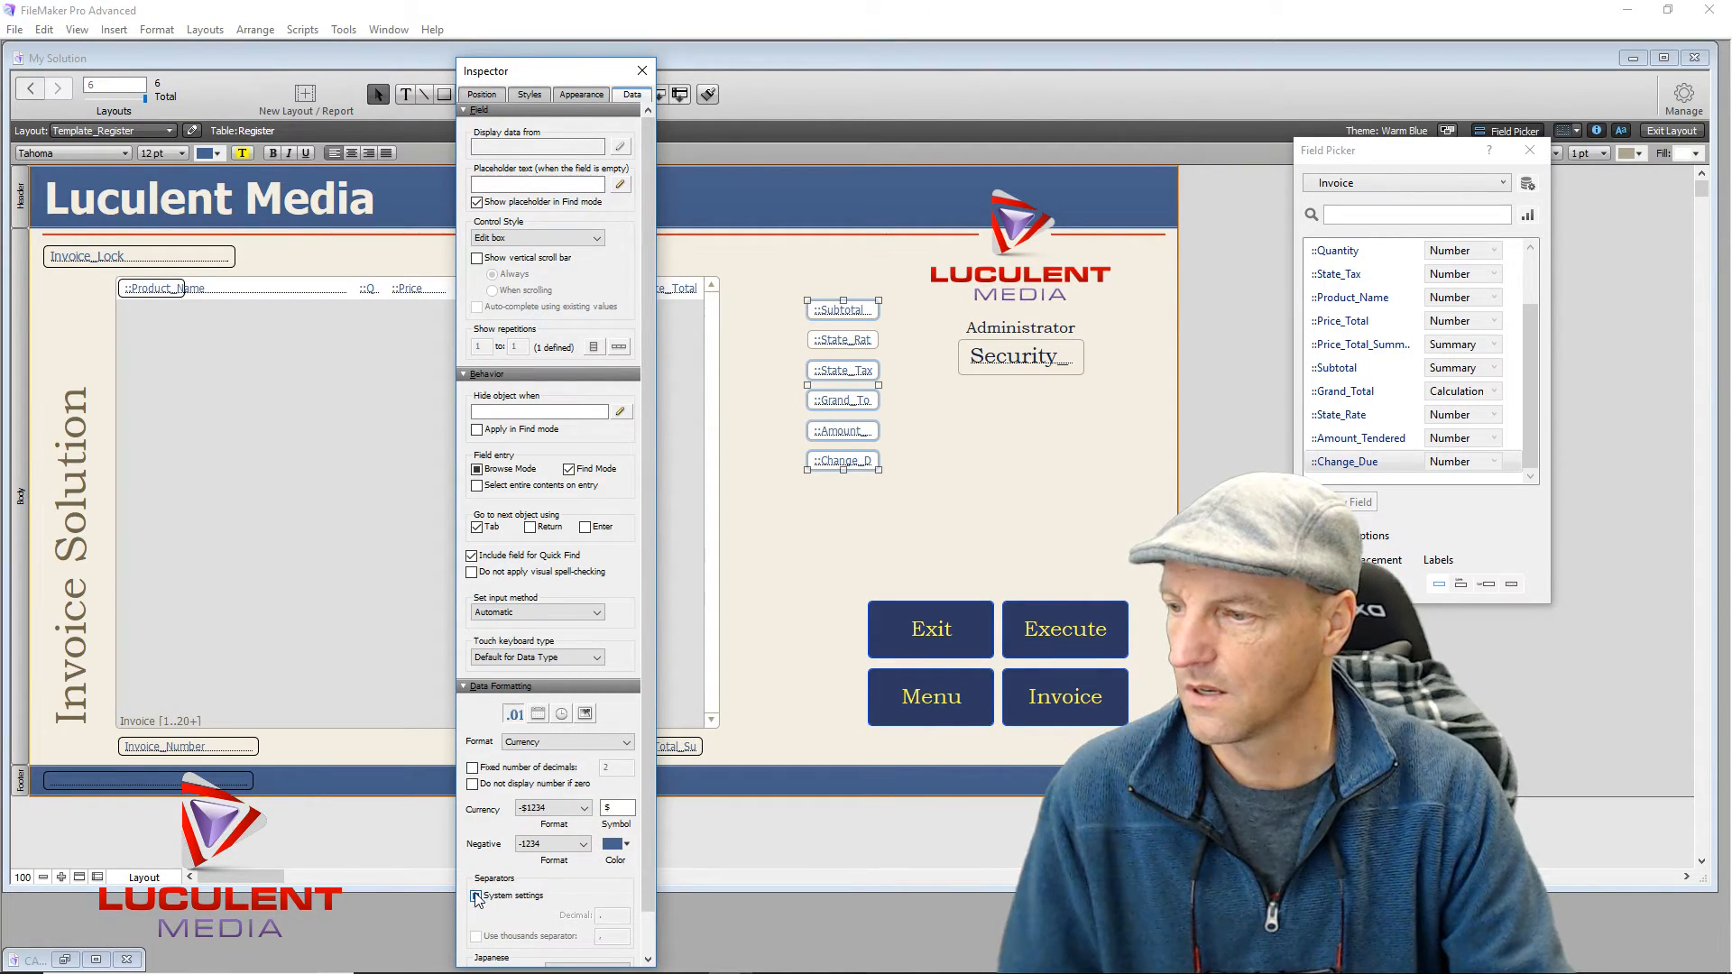
{"action": "left_click", "coordinate": [476, 896]}
{"action": "left_click", "coordinate": [472, 767]}
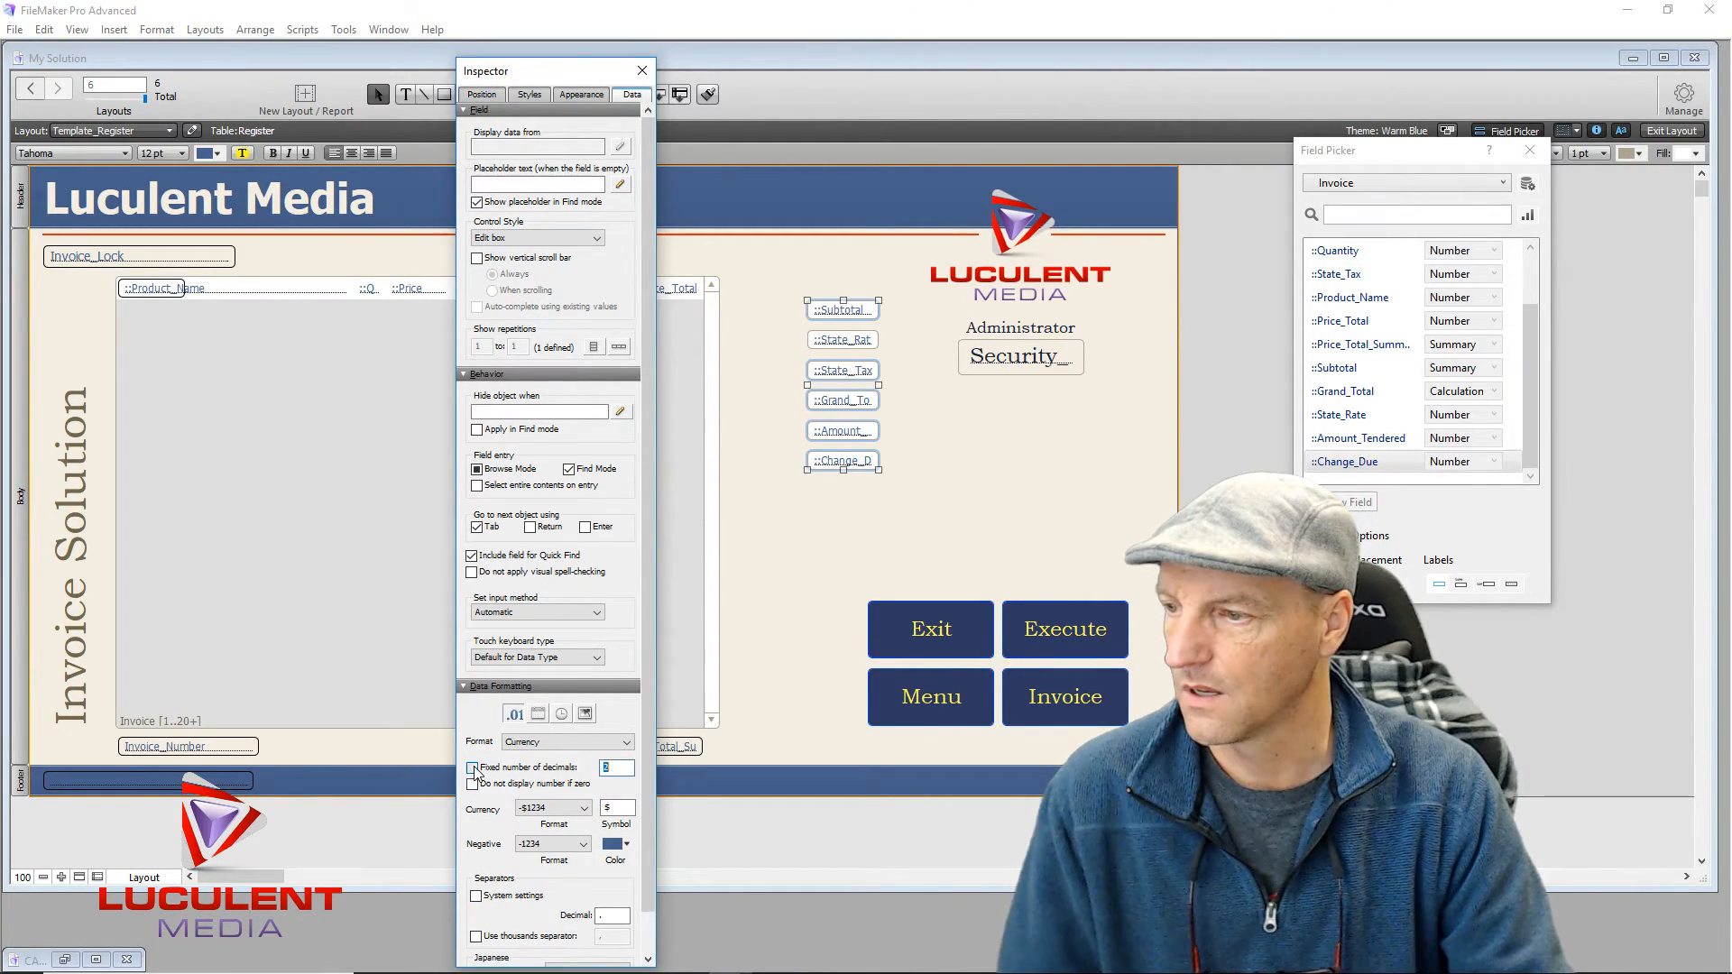
{"action": "left_click", "coordinate": [477, 896]}
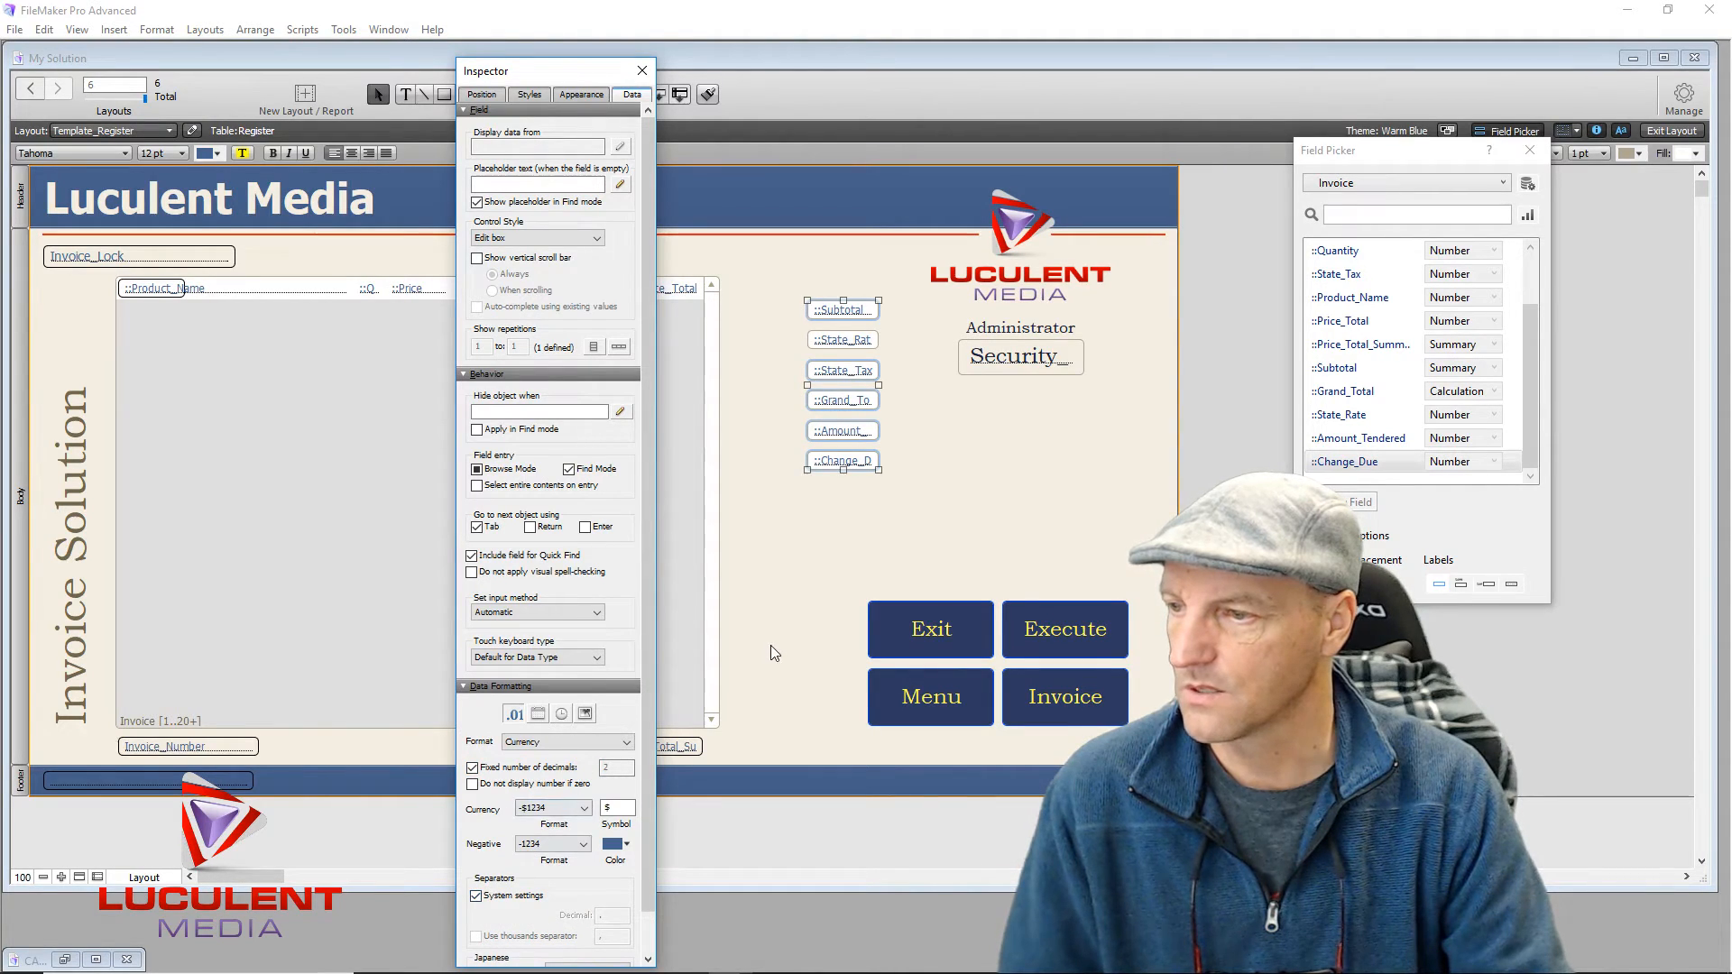
{"action": "left_click", "coordinate": [758, 543]}
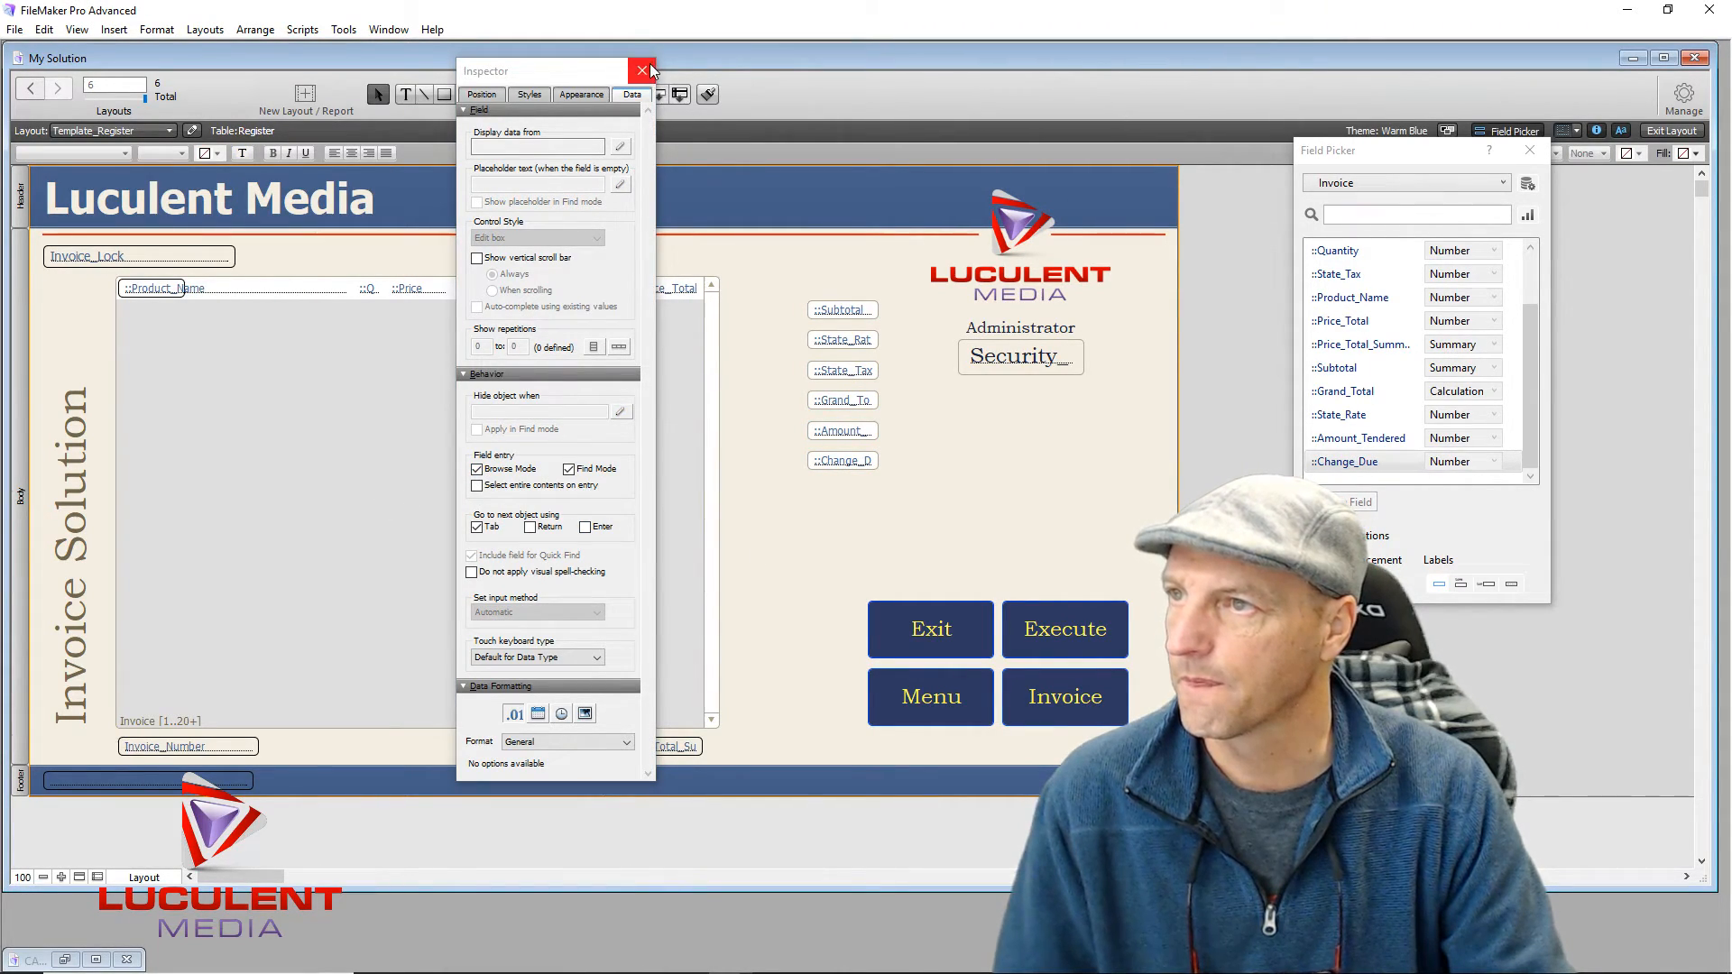
Step: Allow Browse Mode field entry for the Amount_Tendered field and check the same setting on Change_Due
{"action": "left_click", "coordinate": [853, 311]}
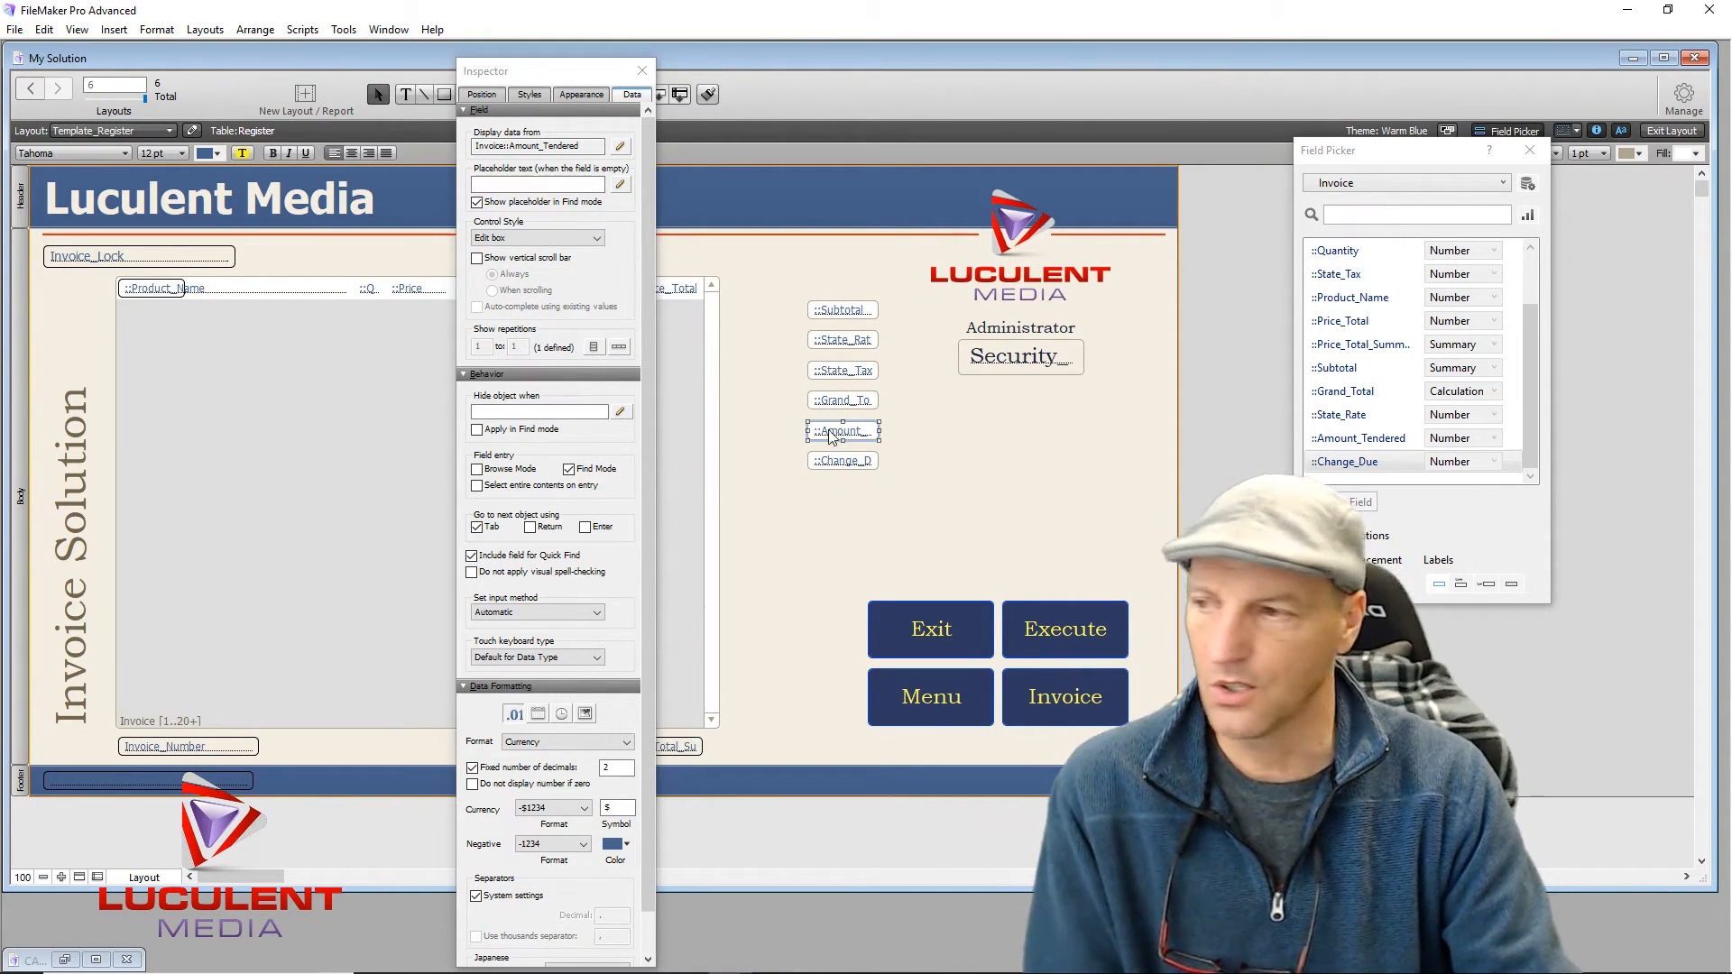
{"action": "left_click", "coordinate": [478, 470]}
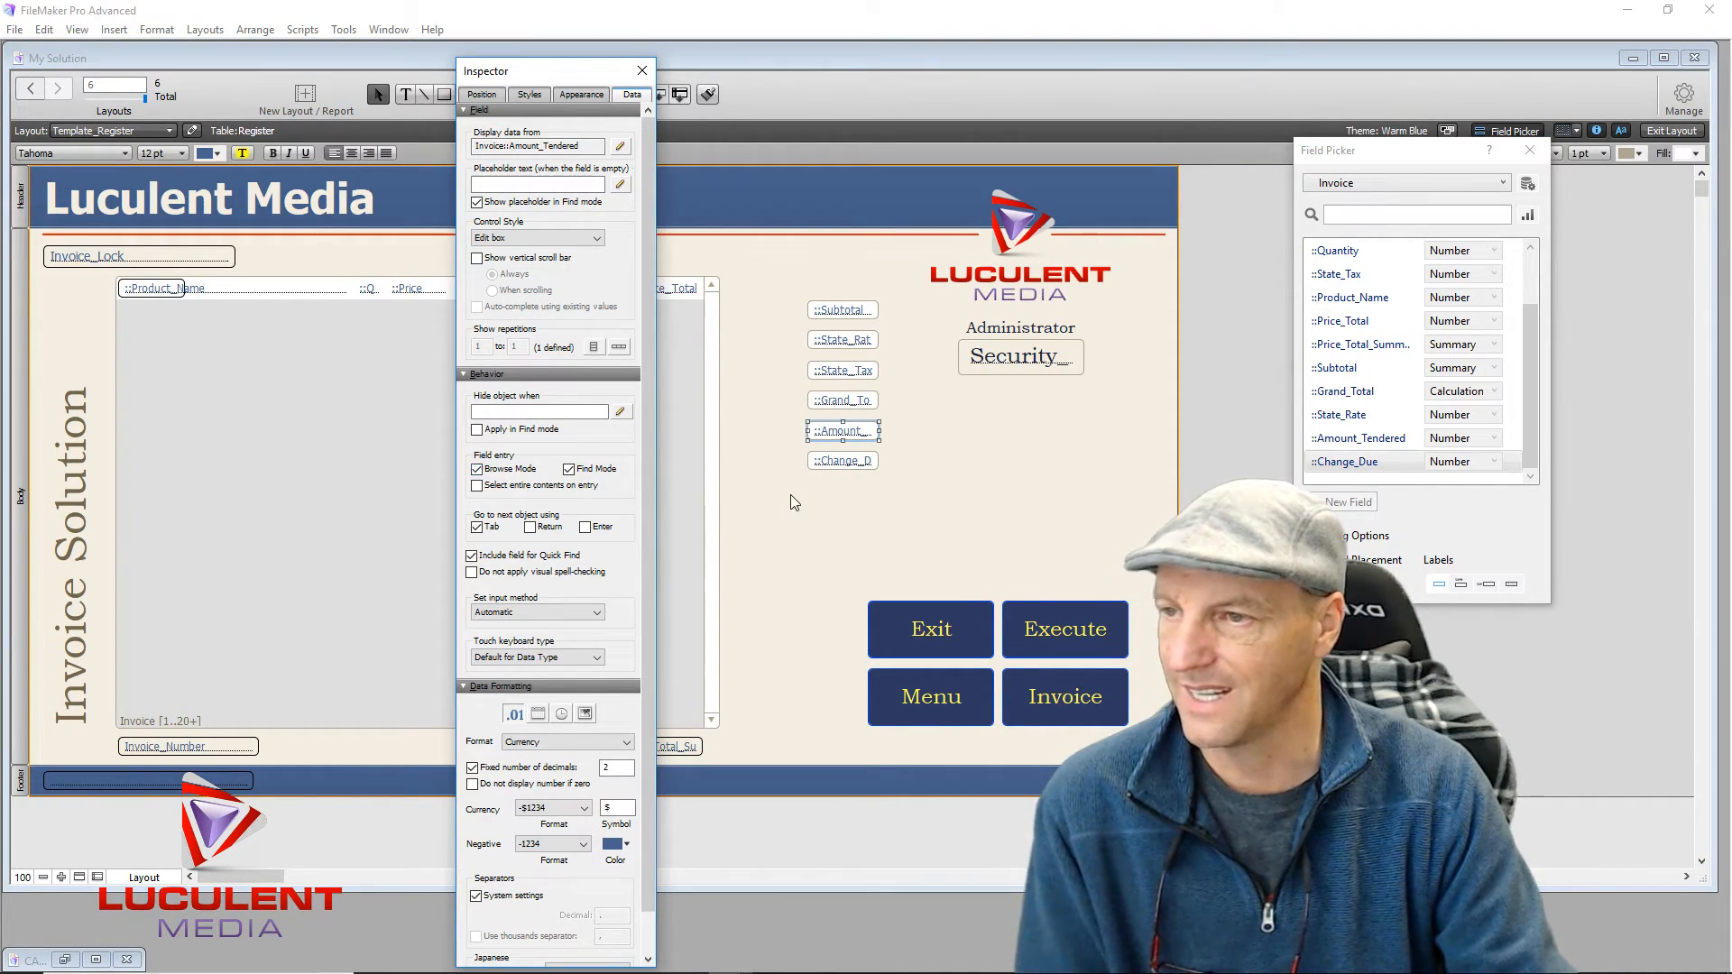
{"action": "left_click", "coordinate": [847, 464]}
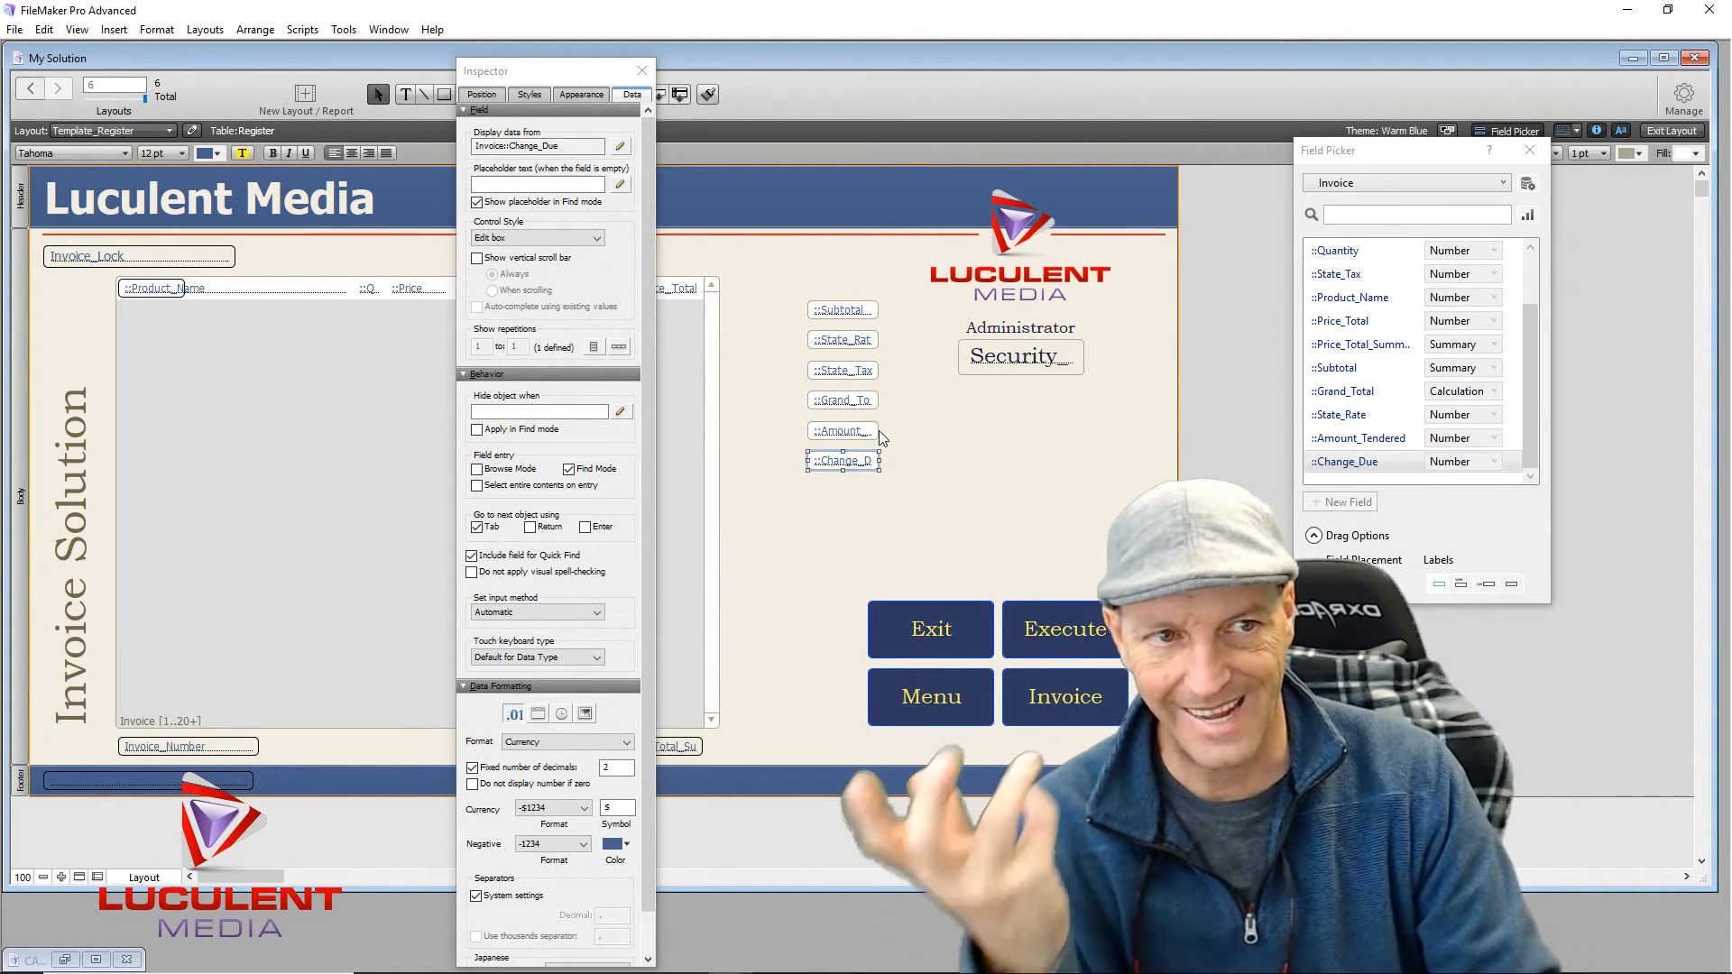
Step: Right-align the text of the six stacked fields from Subtotal to Change_Due
{"action": "left_click", "coordinate": [762, 377]}
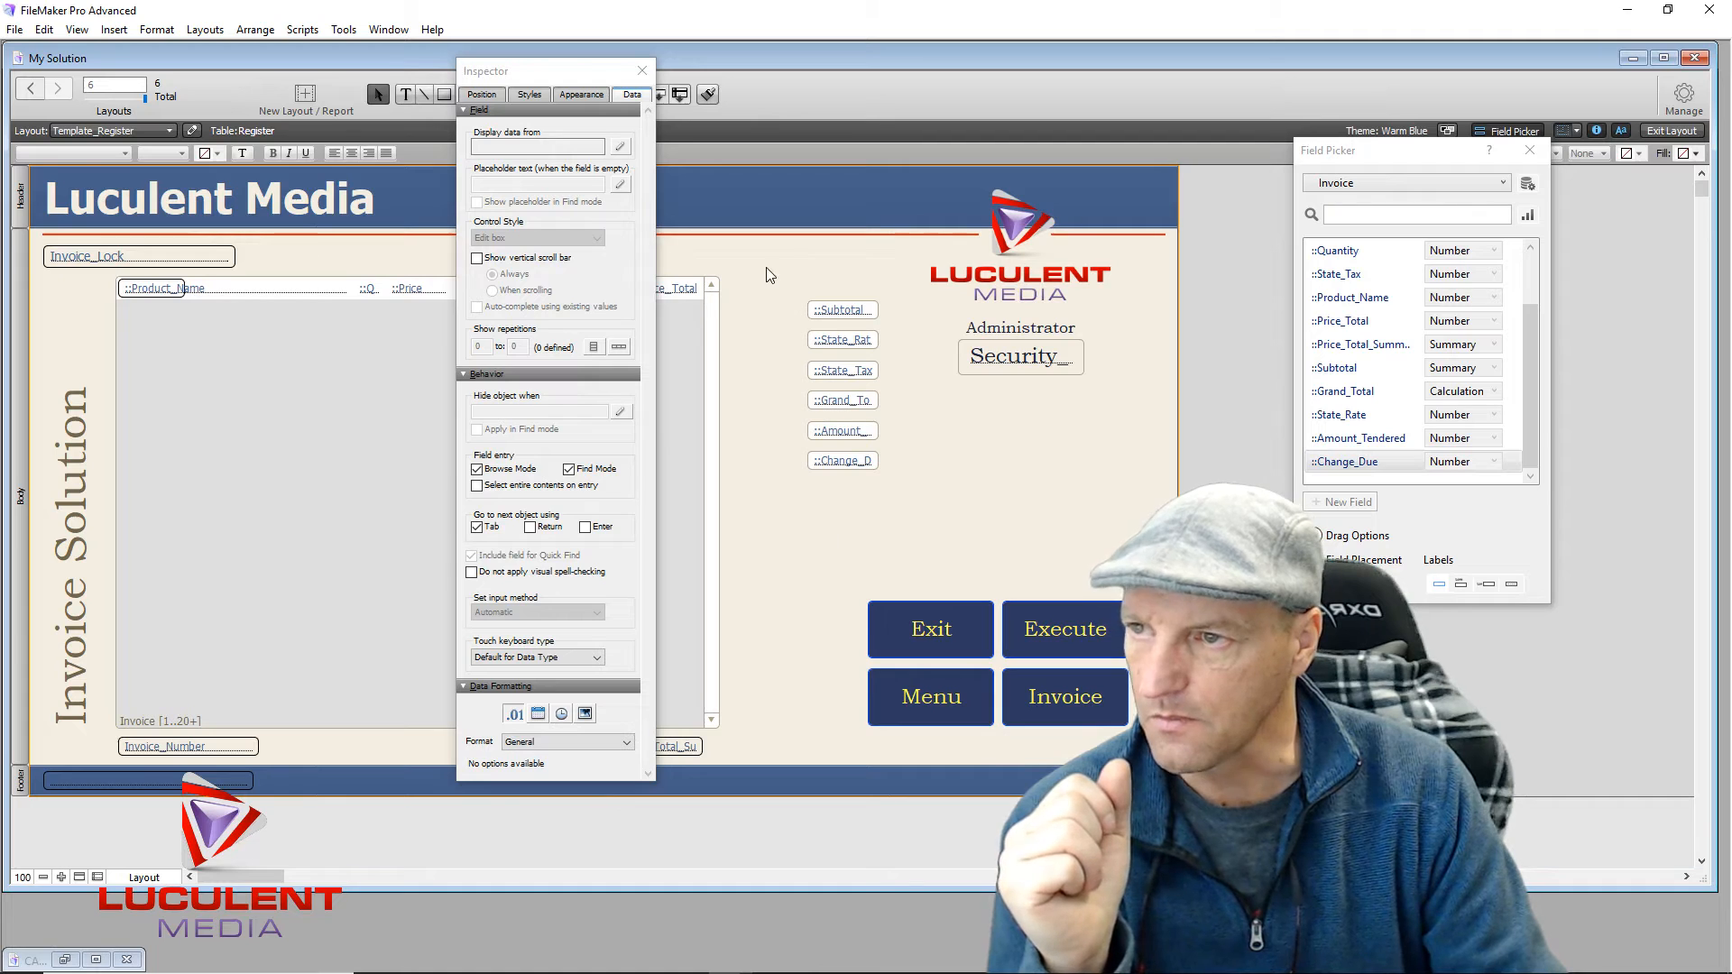
{"action": "left_click_drag", "start_coordinate": [766, 267], "coordinate": [913, 509]}
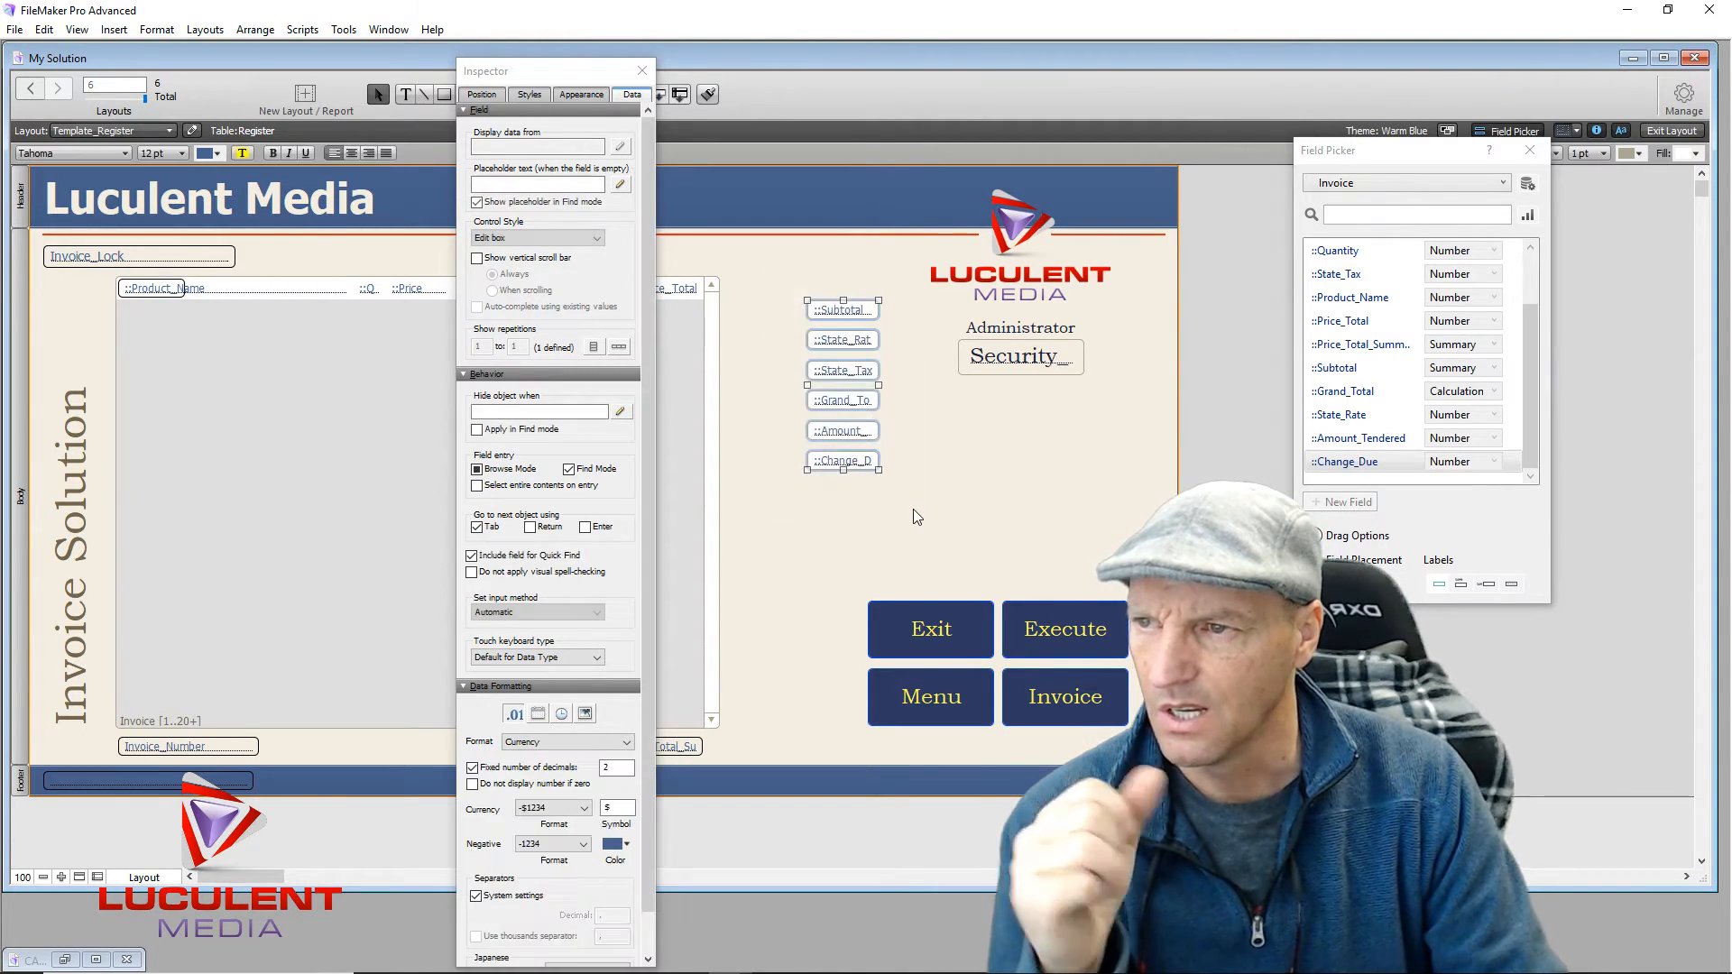
{"action": "left_click_drag", "start_coordinate": [586, 70], "coordinate": [900, 55]}
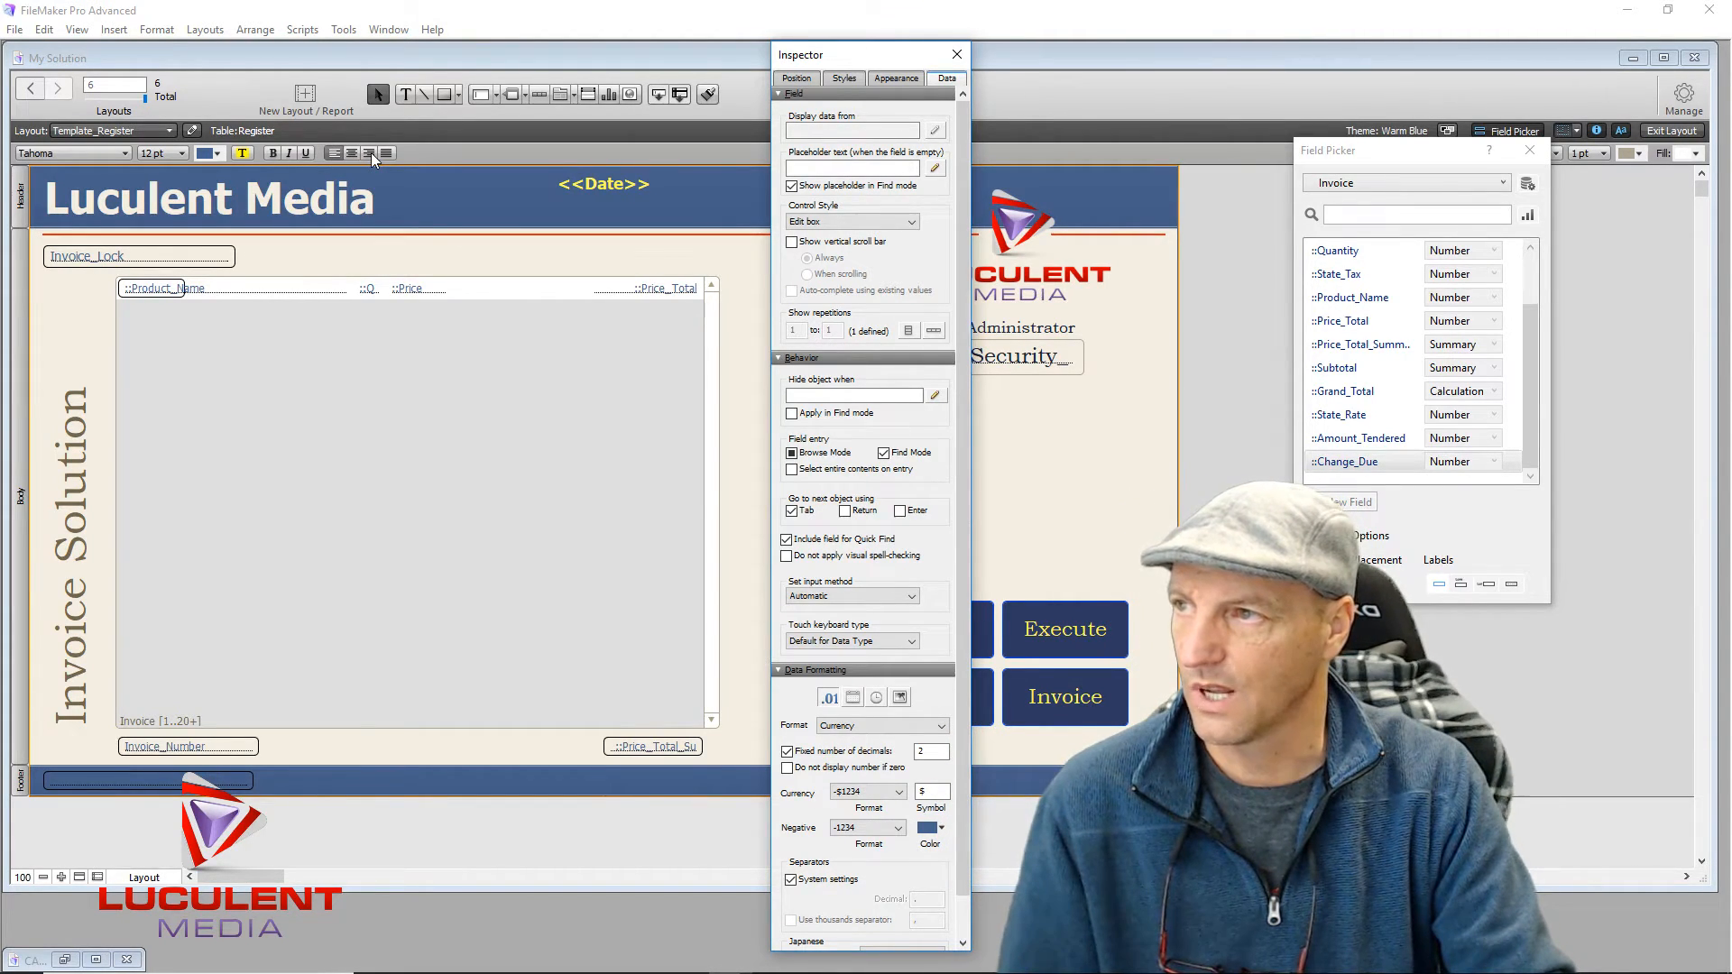
{"action": "left_click", "coordinate": [371, 153]}
Step: Enlarge the six stacked fields until their full names fit, shift them slightly lower, and close the Inspector
{"action": "left_click_drag", "start_coordinate": [856, 55], "coordinate": [306, 40]}
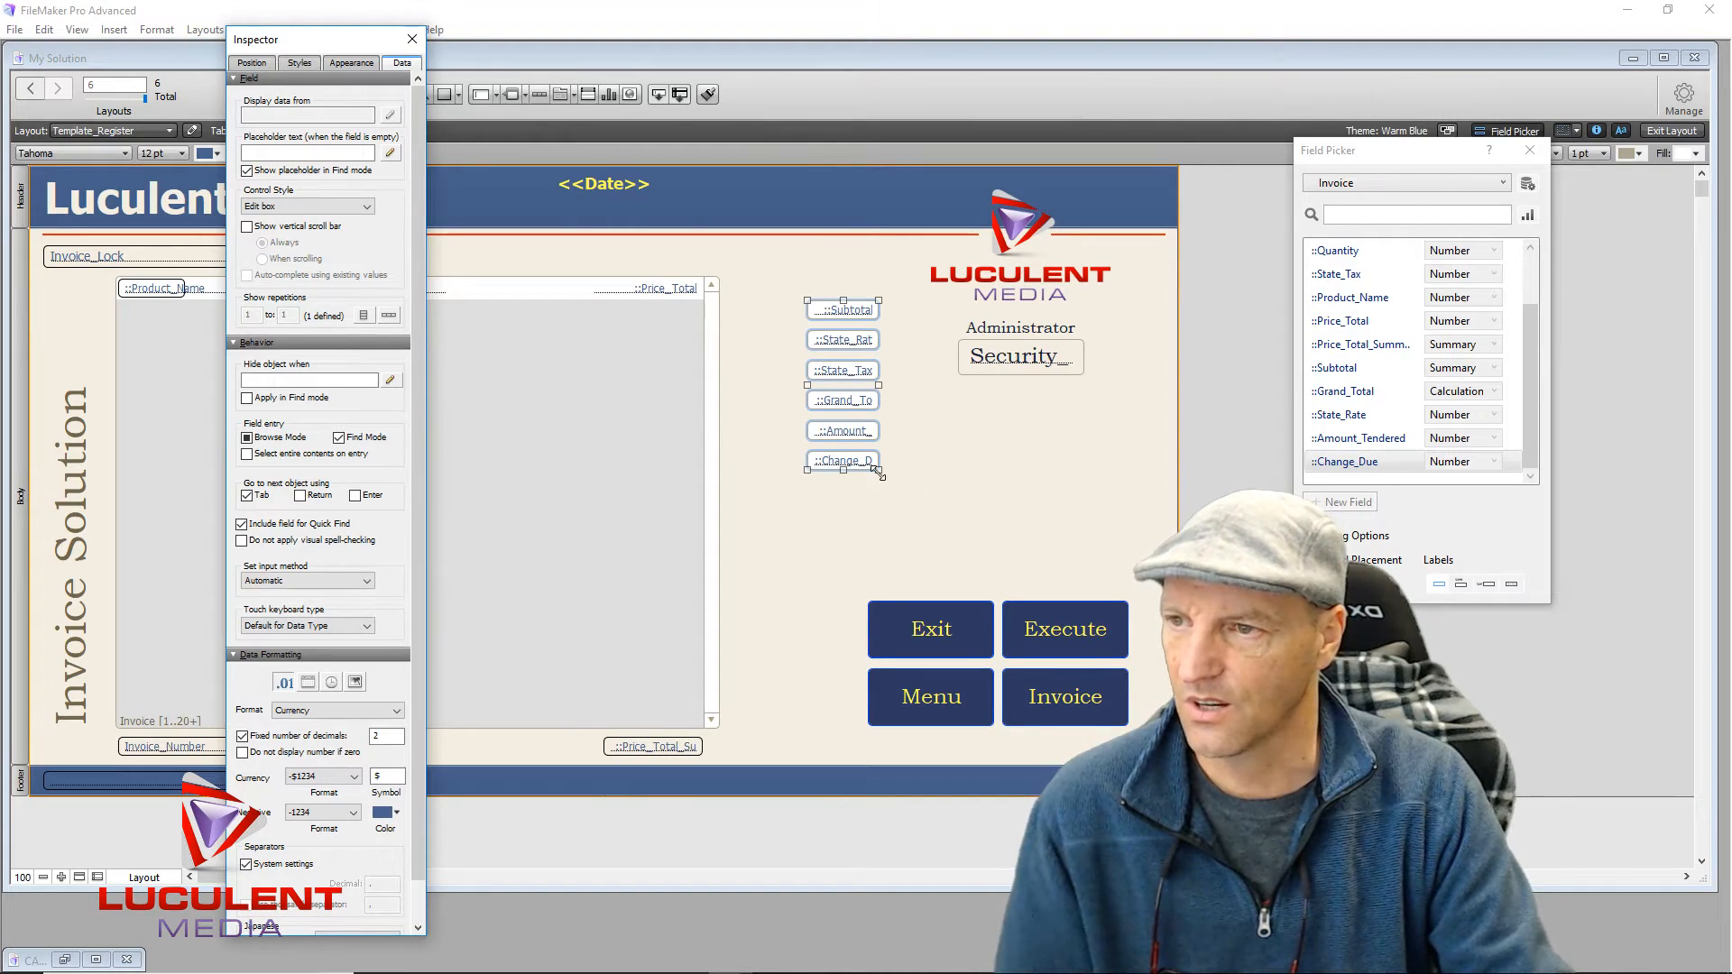
{"action": "left_click_drag", "start_coordinate": [877, 469], "coordinate": [940, 501]}
{"action": "mouse_move", "coordinate": [845, 320]}
{"action": "left_mouse_down"}
{"action": "mouse_move", "coordinate": [826, 335]}
{"action": "mouse_move", "coordinate": [842, 339]}
{"action": "left_mouse_up"}
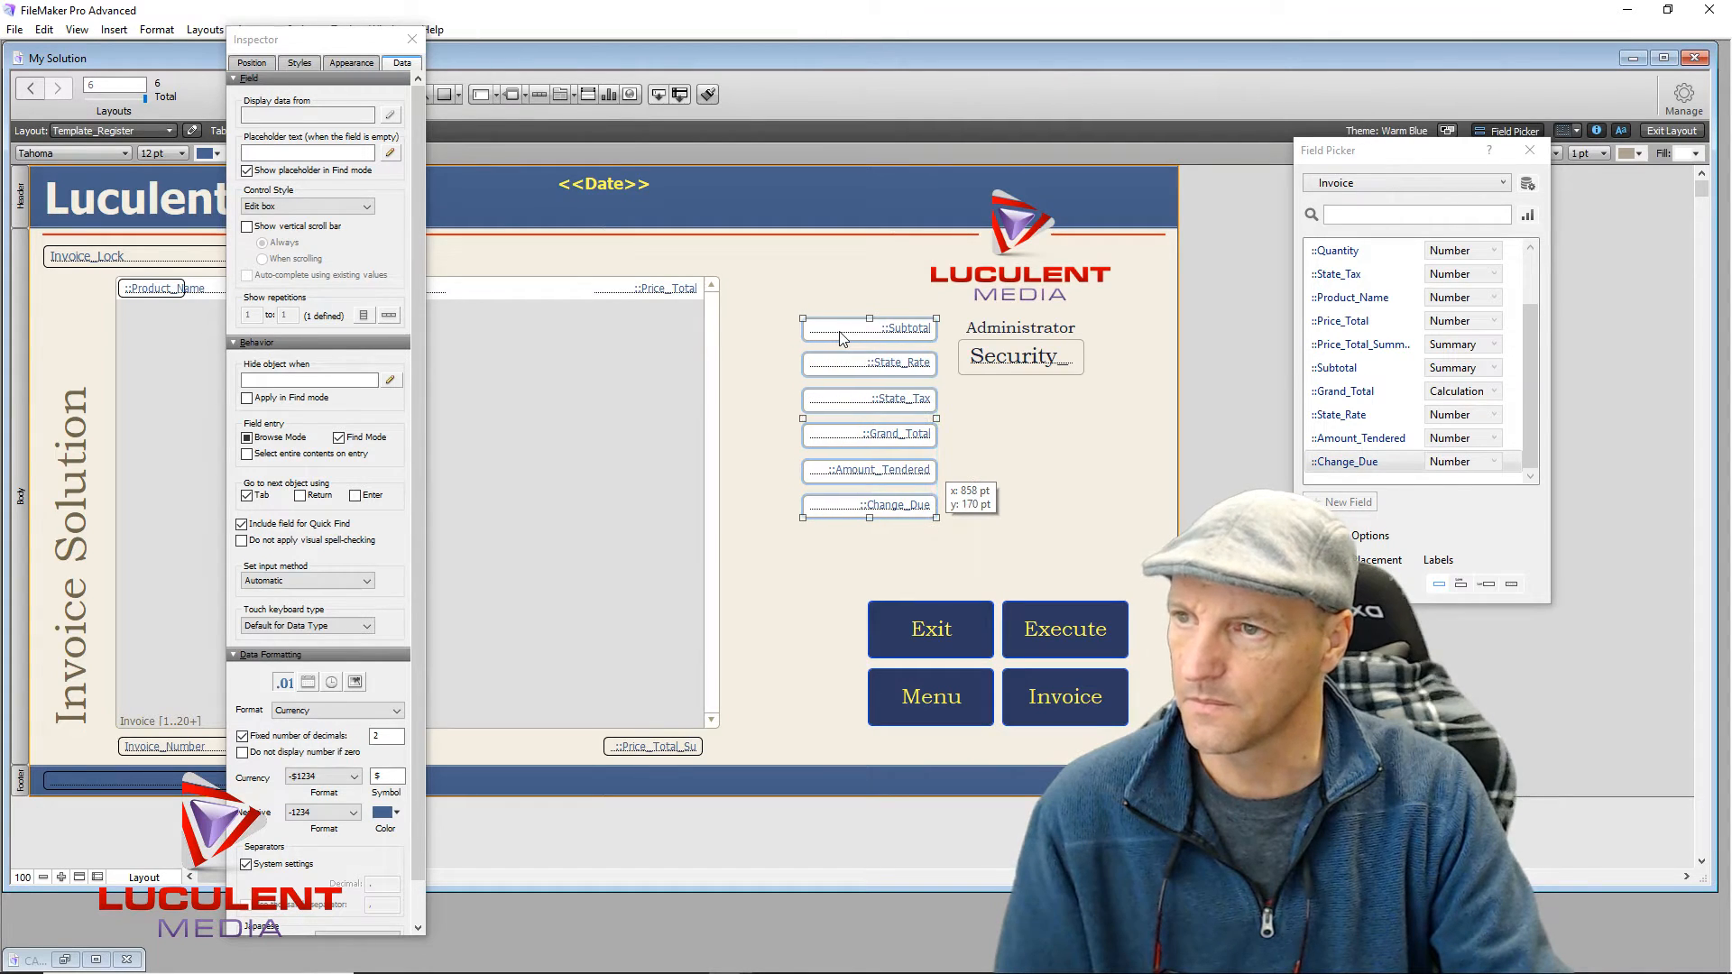
{"action": "left_click", "coordinate": [816, 277]}
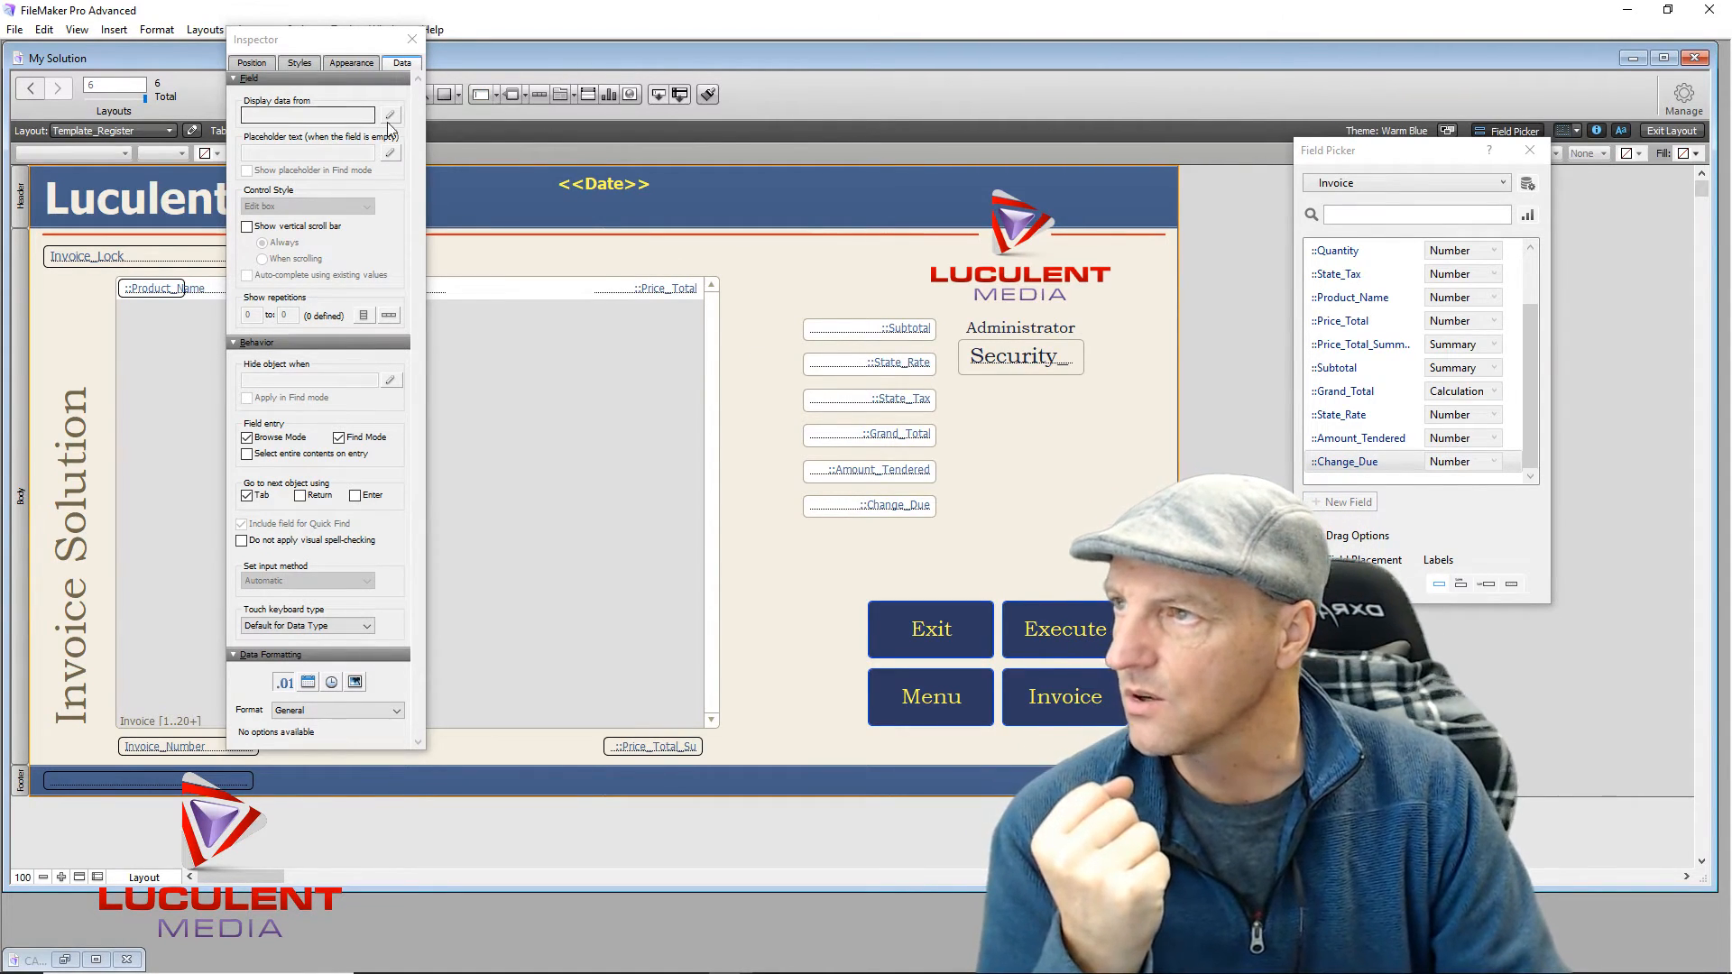
{"action": "left_click", "coordinate": [410, 41]}
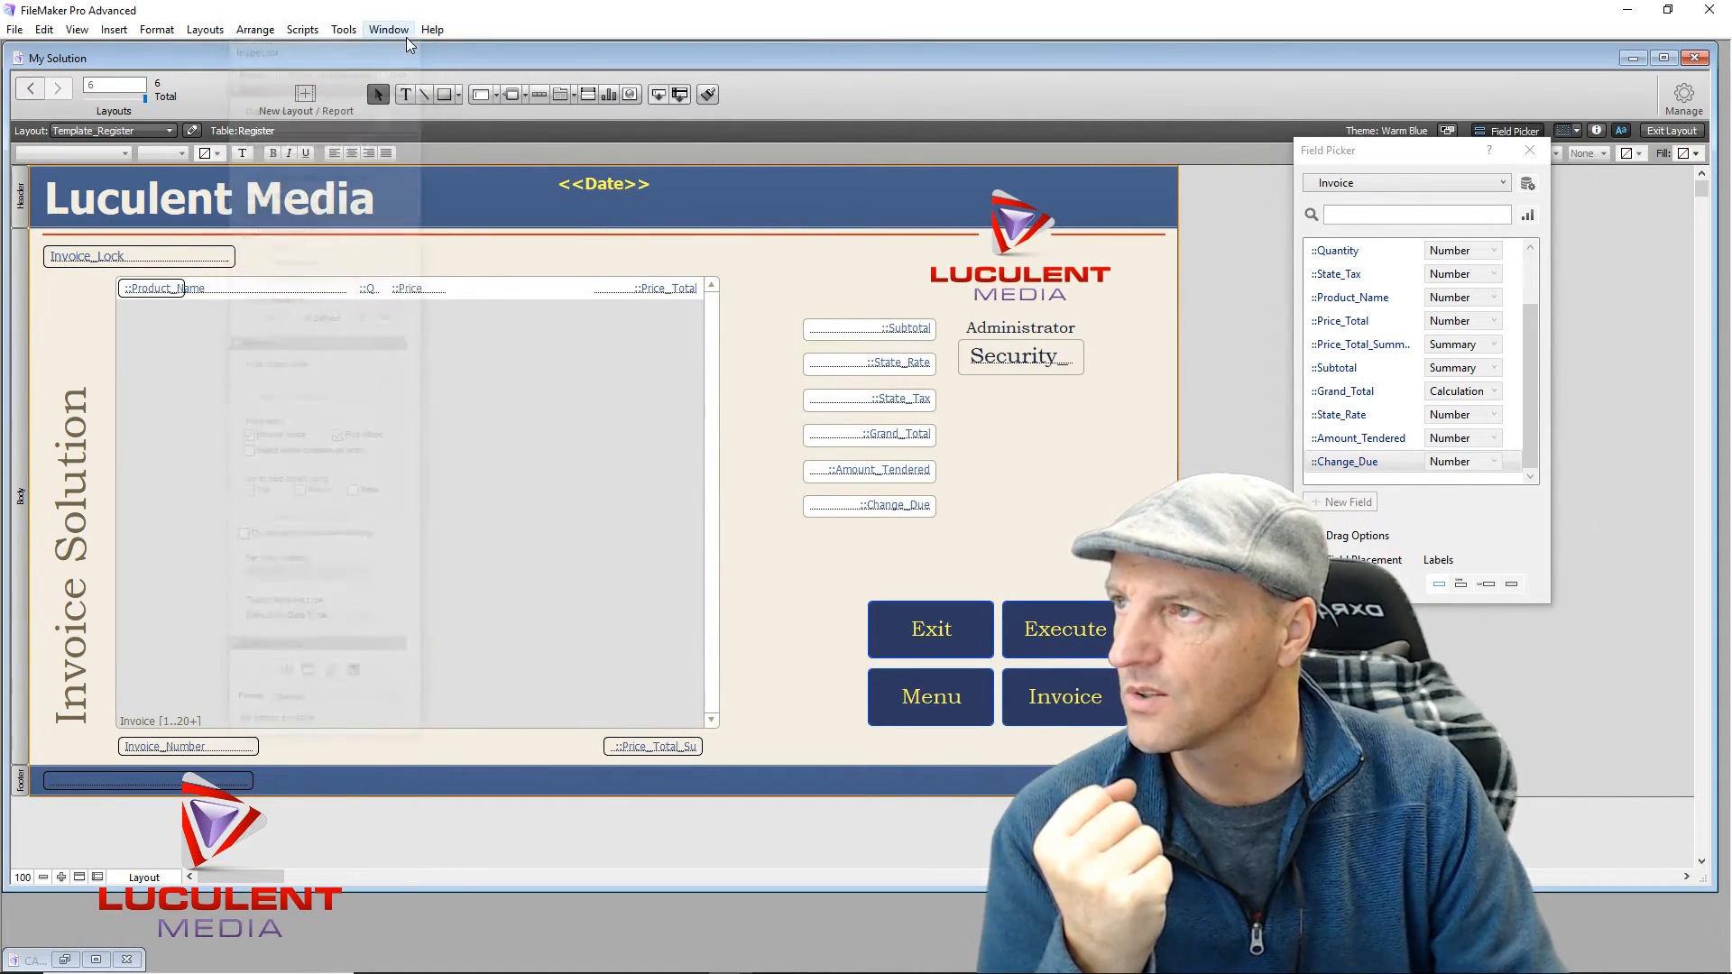
Step: Add a text label reading "SubTotal:" in the empty area beside the stacked fields
{"action": "left_click", "coordinate": [1021, 458]}
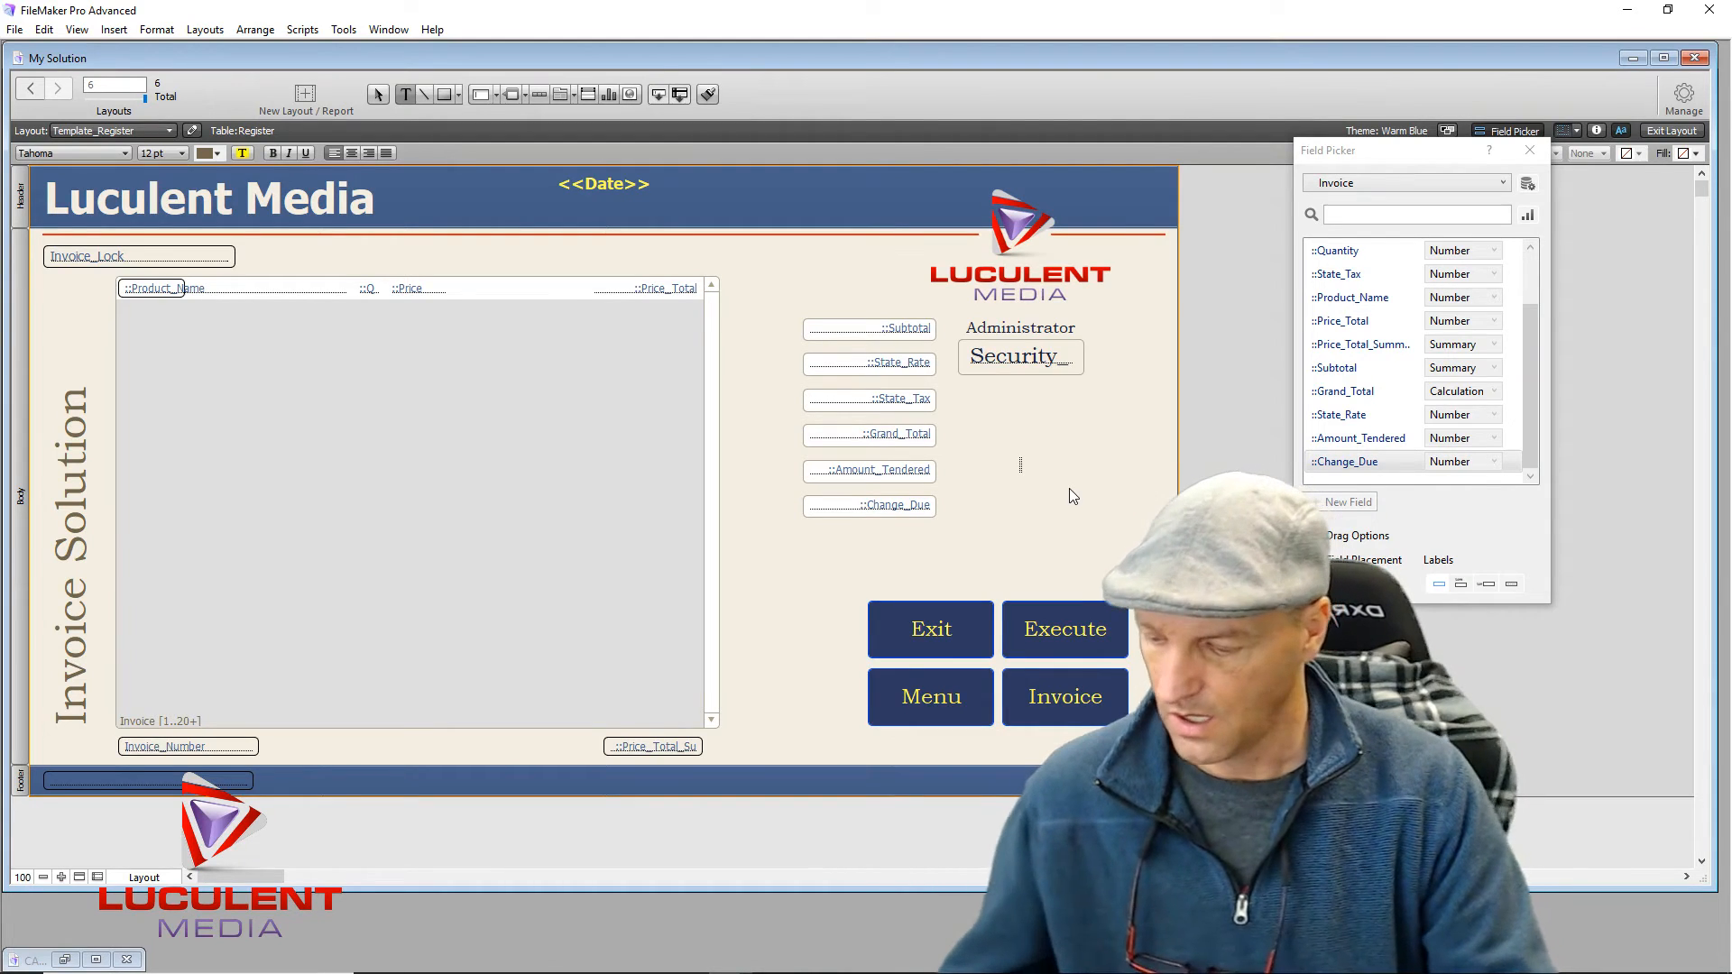
{"action": "type", "text": "SubT"}
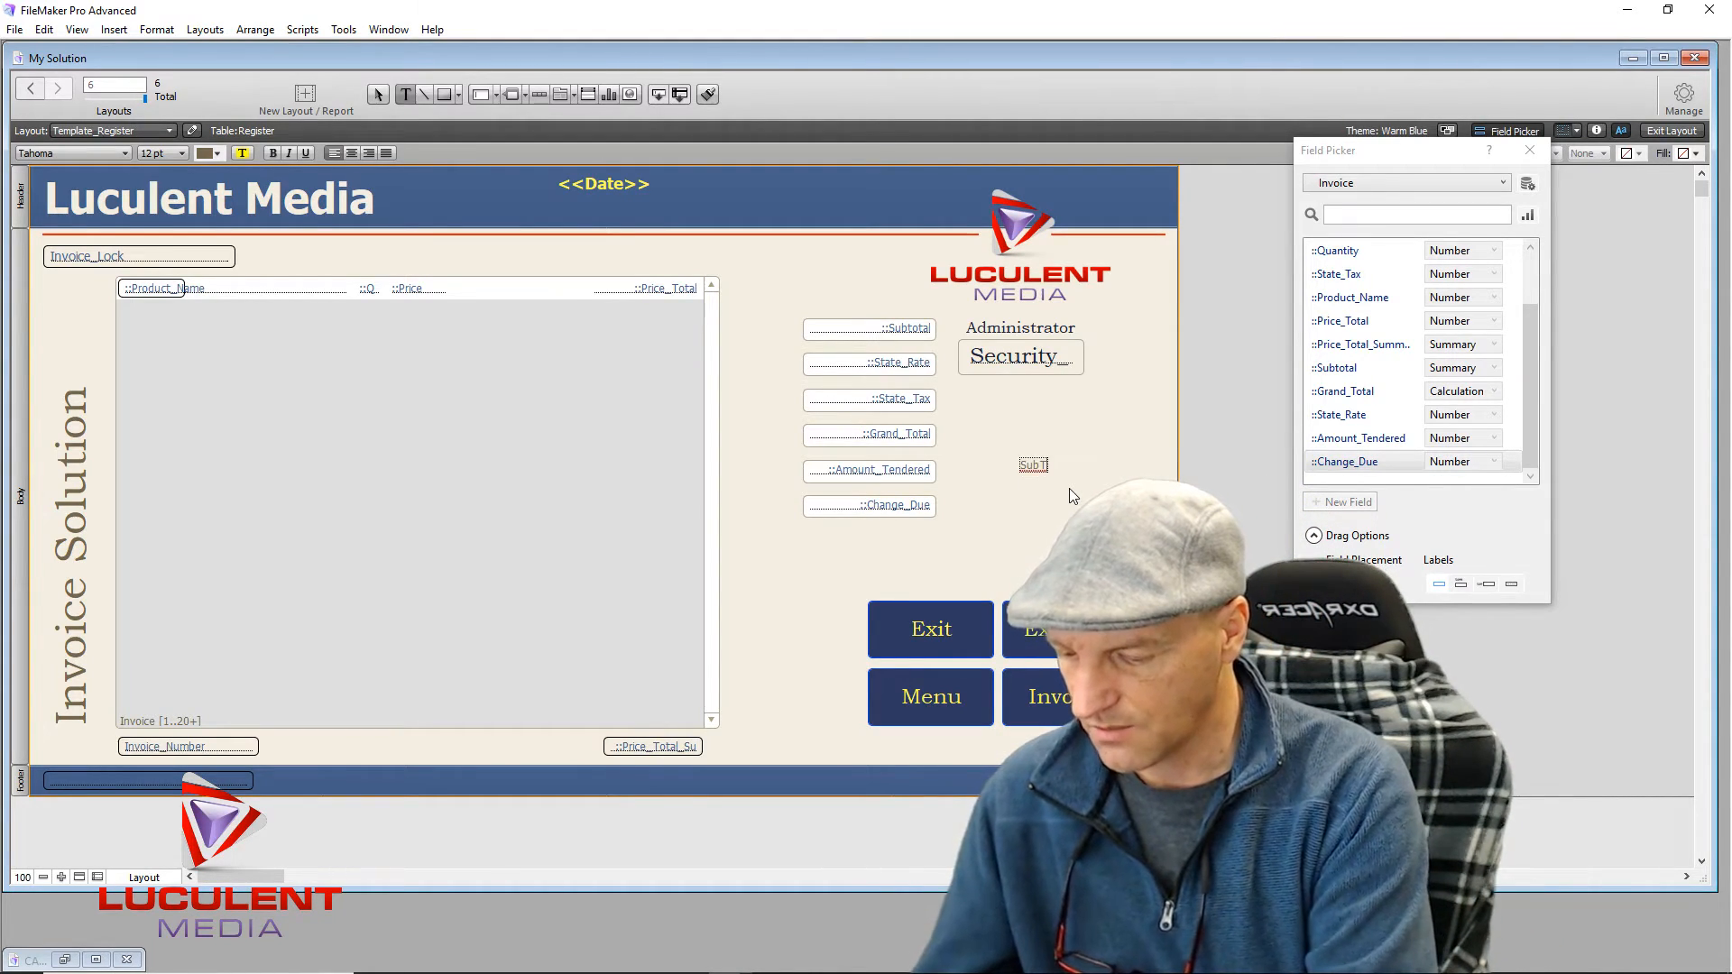
{"action": "type", "text": "otal"}
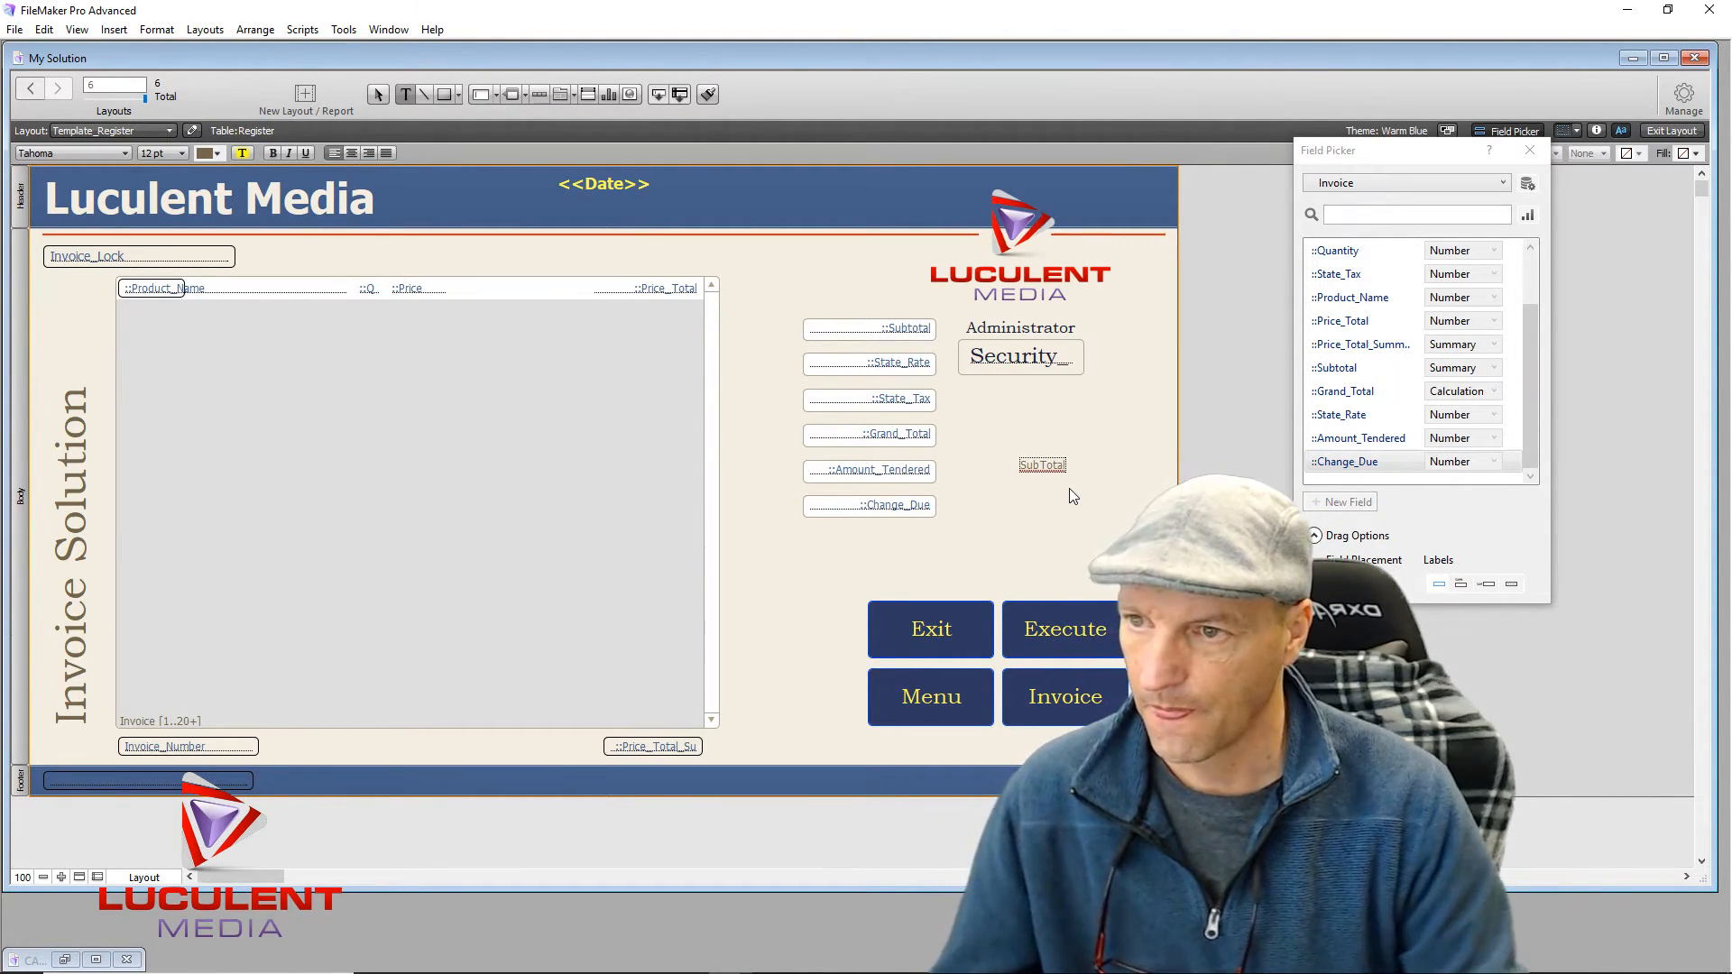
{"action": "type", "text": ":"}
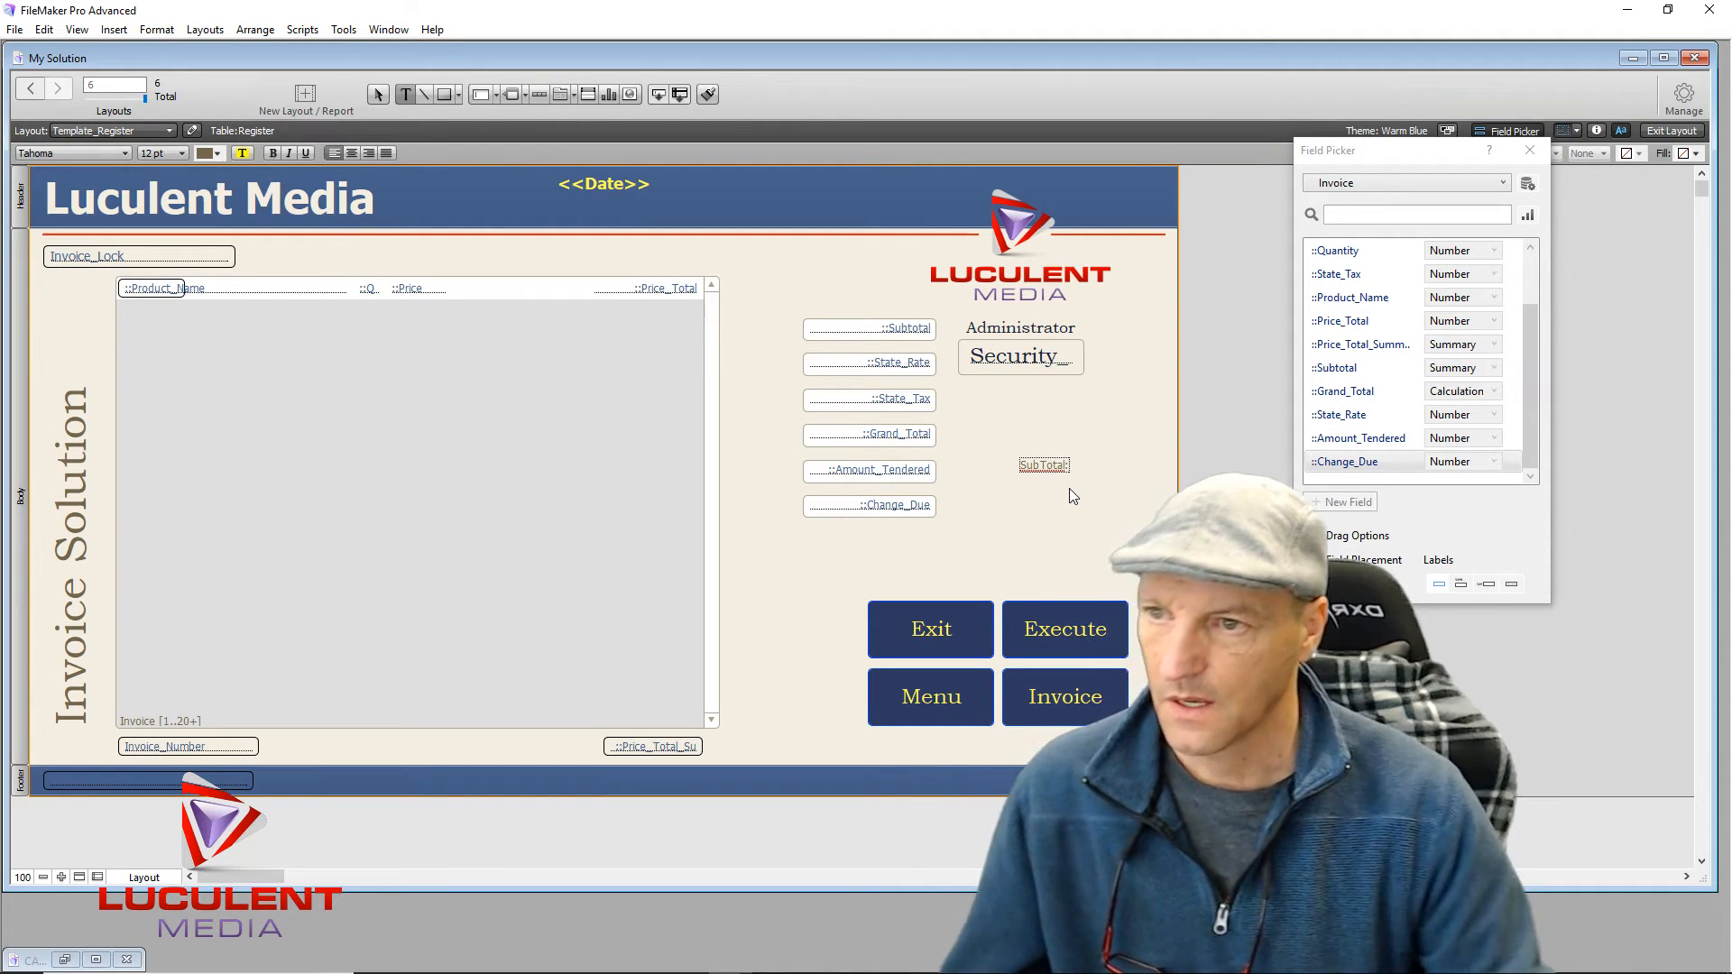
{"action": "left_click", "coordinate": [1056, 508]}
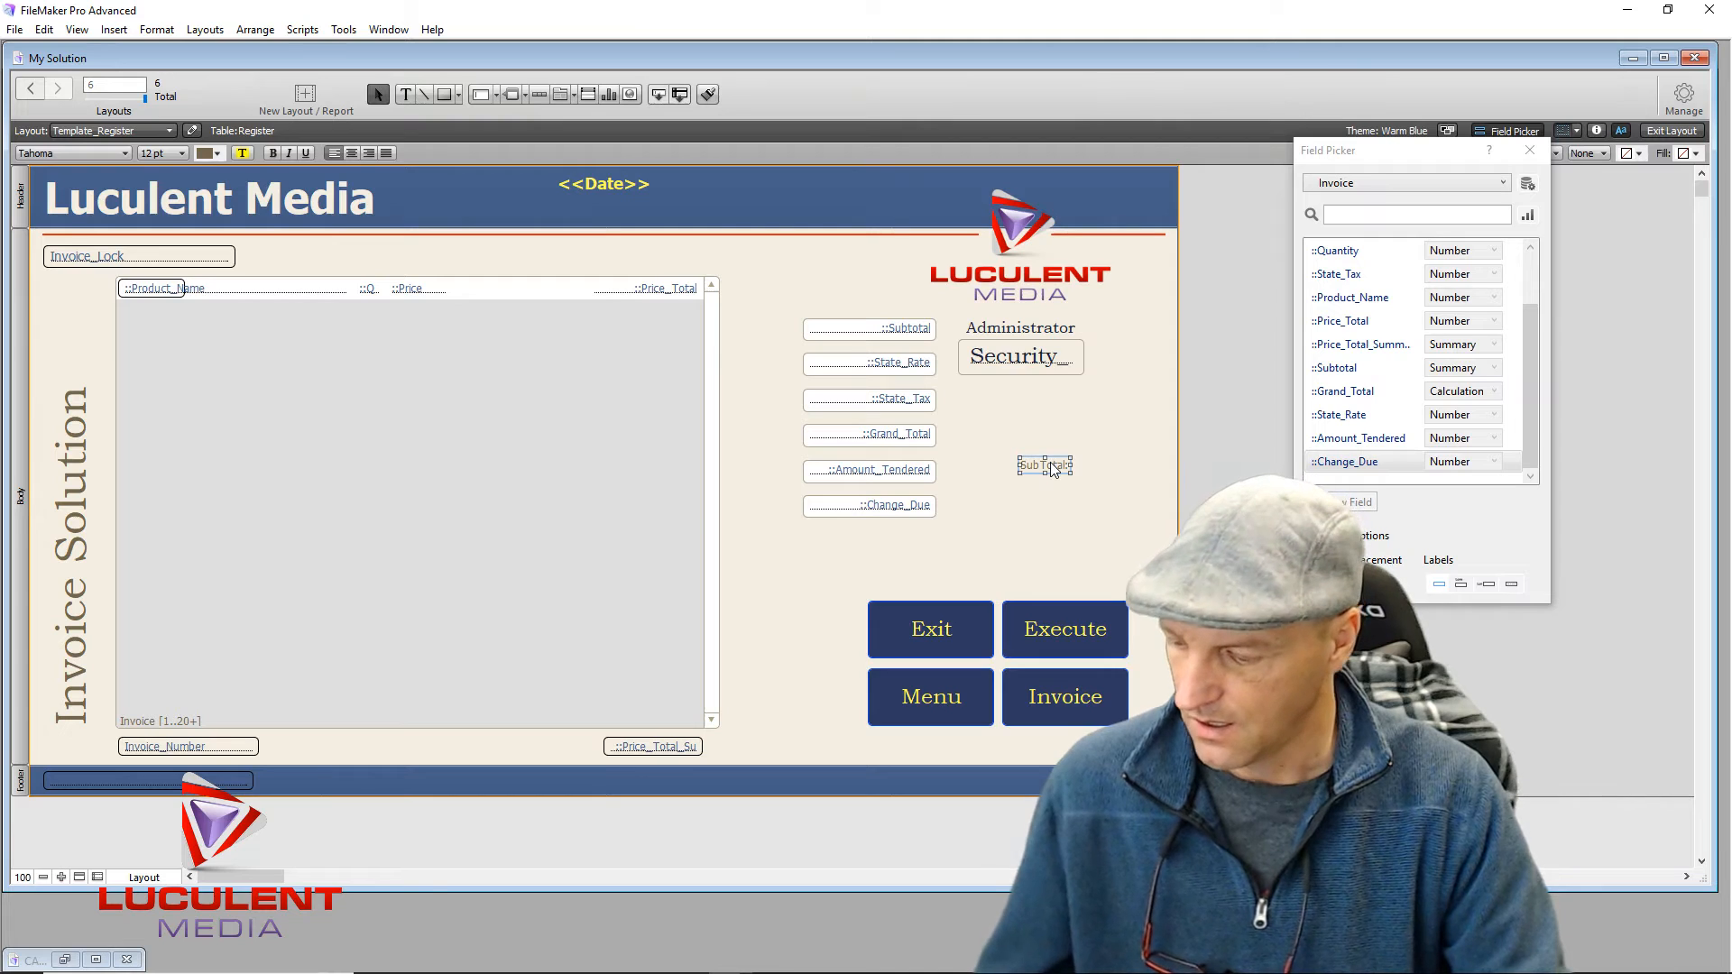
Step: Duplicate the SubTotal label below the original and change the copy's text to "Tax:"
{"action": "left_click_drag", "start_coordinate": [1050, 462], "coordinate": [1010, 518]}
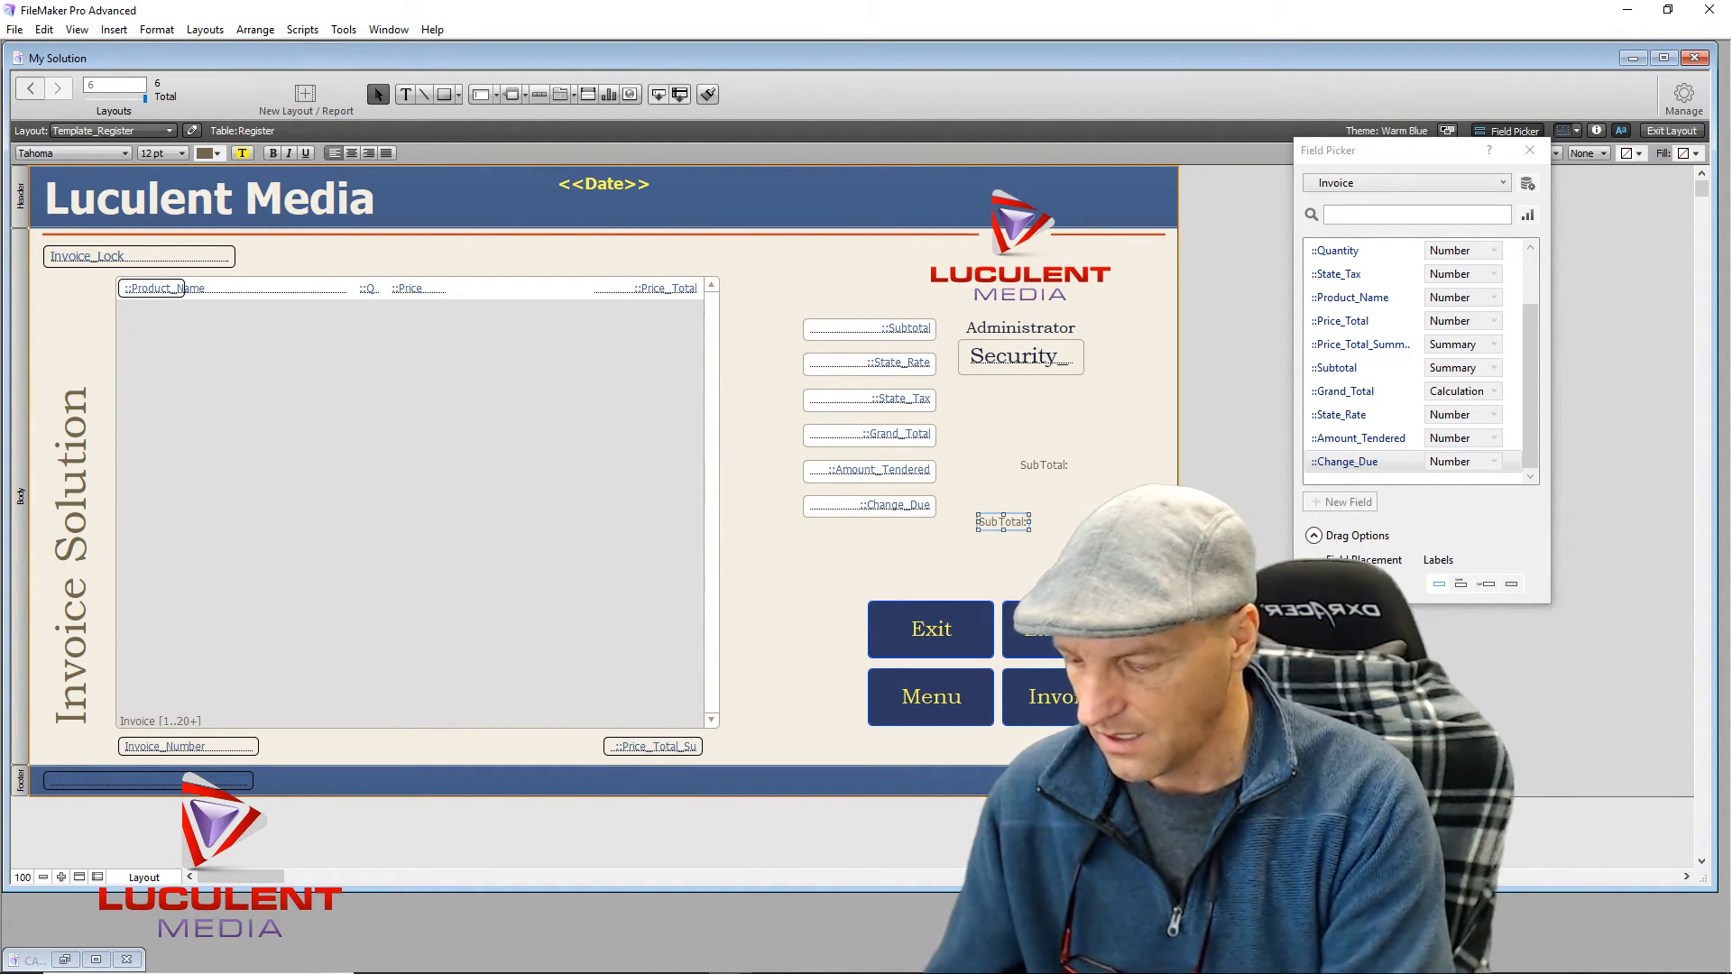
{"action": "key", "text": "Return"}
{"action": "type", "text": "Tax"}
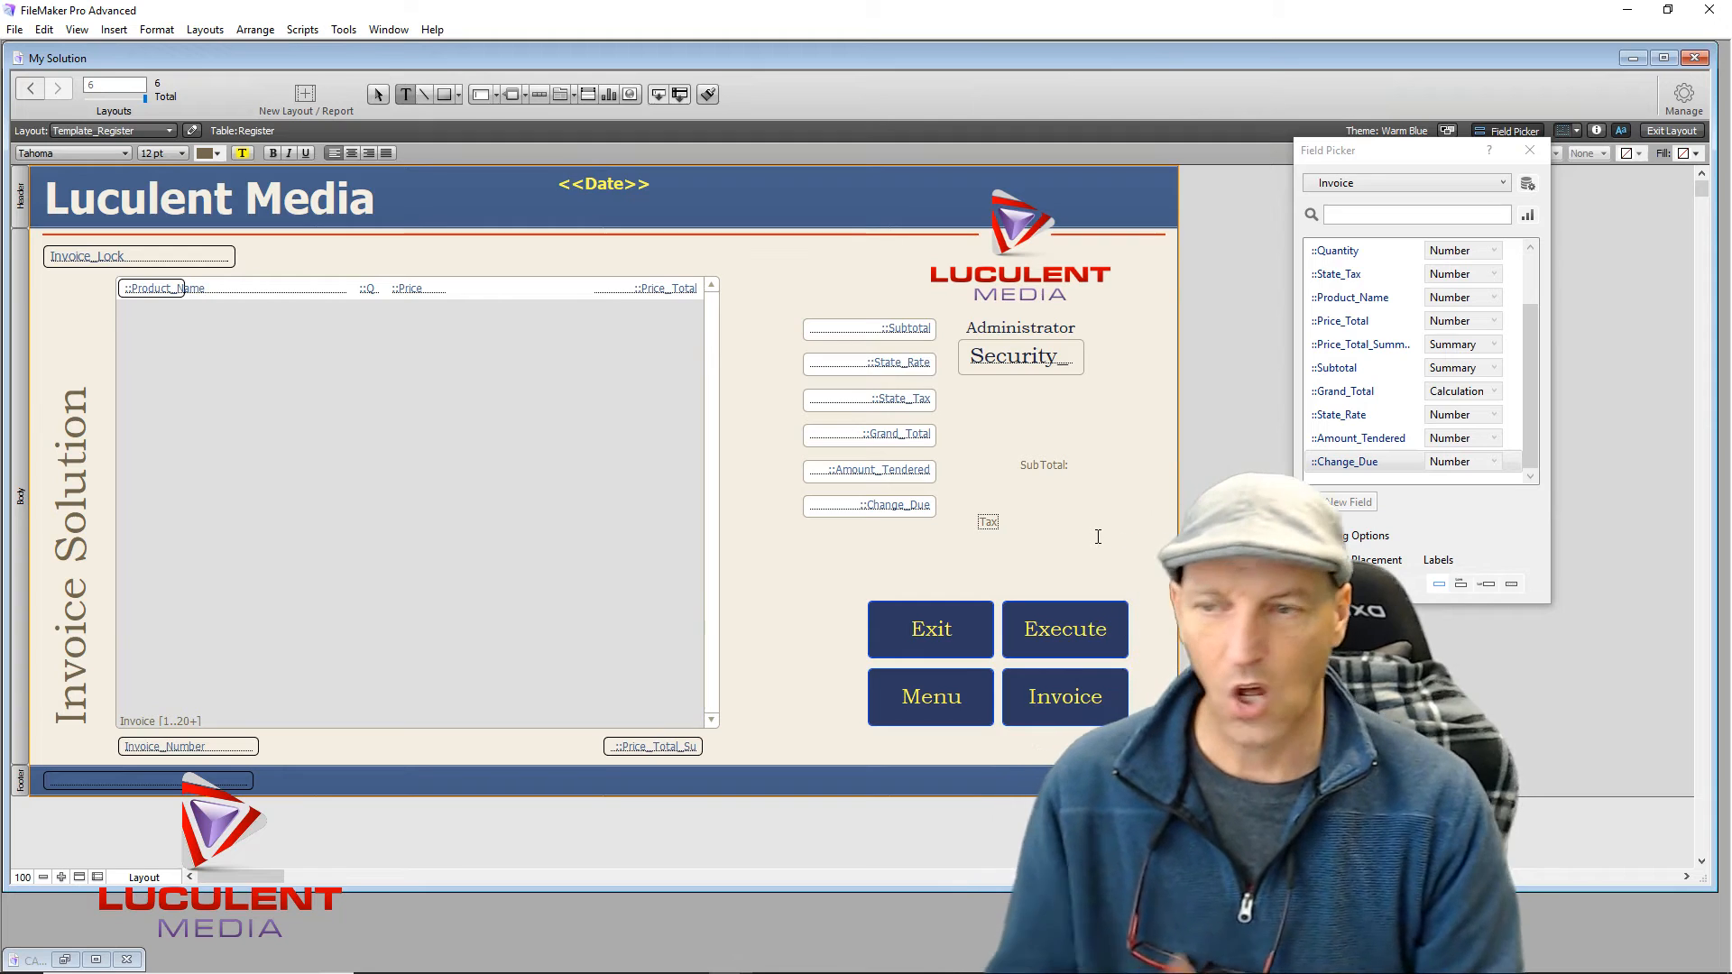
{"action": "type", "text": ":"}
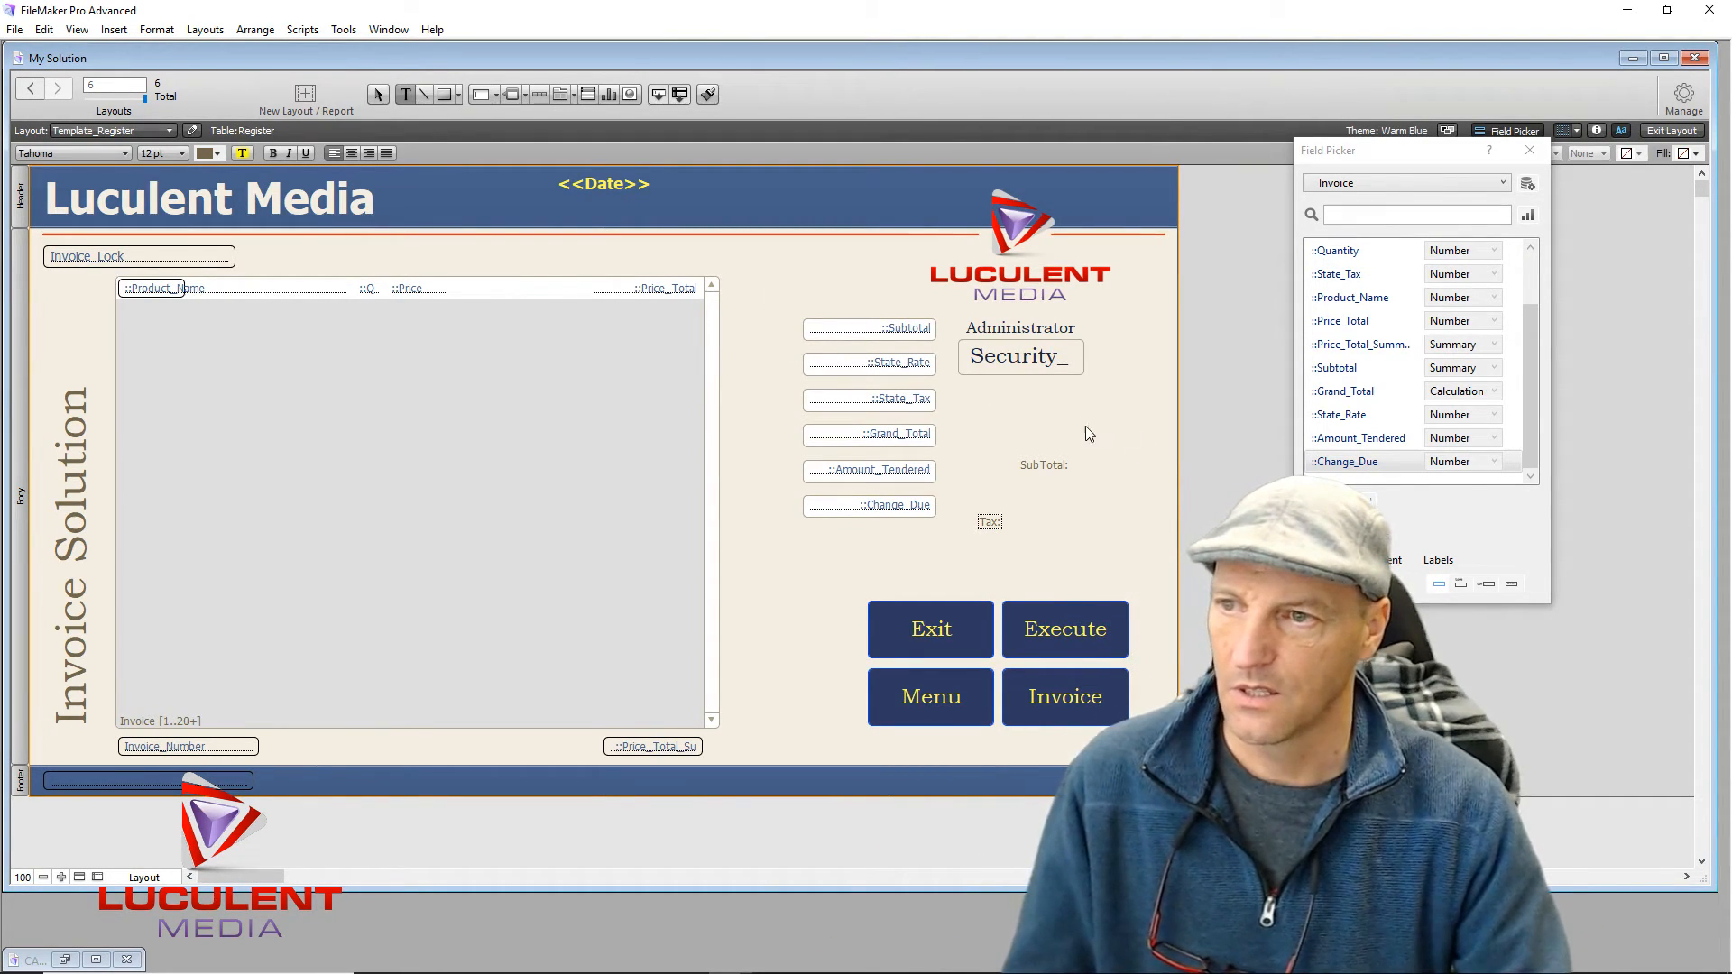
{"action": "key", "text": "Escape"}
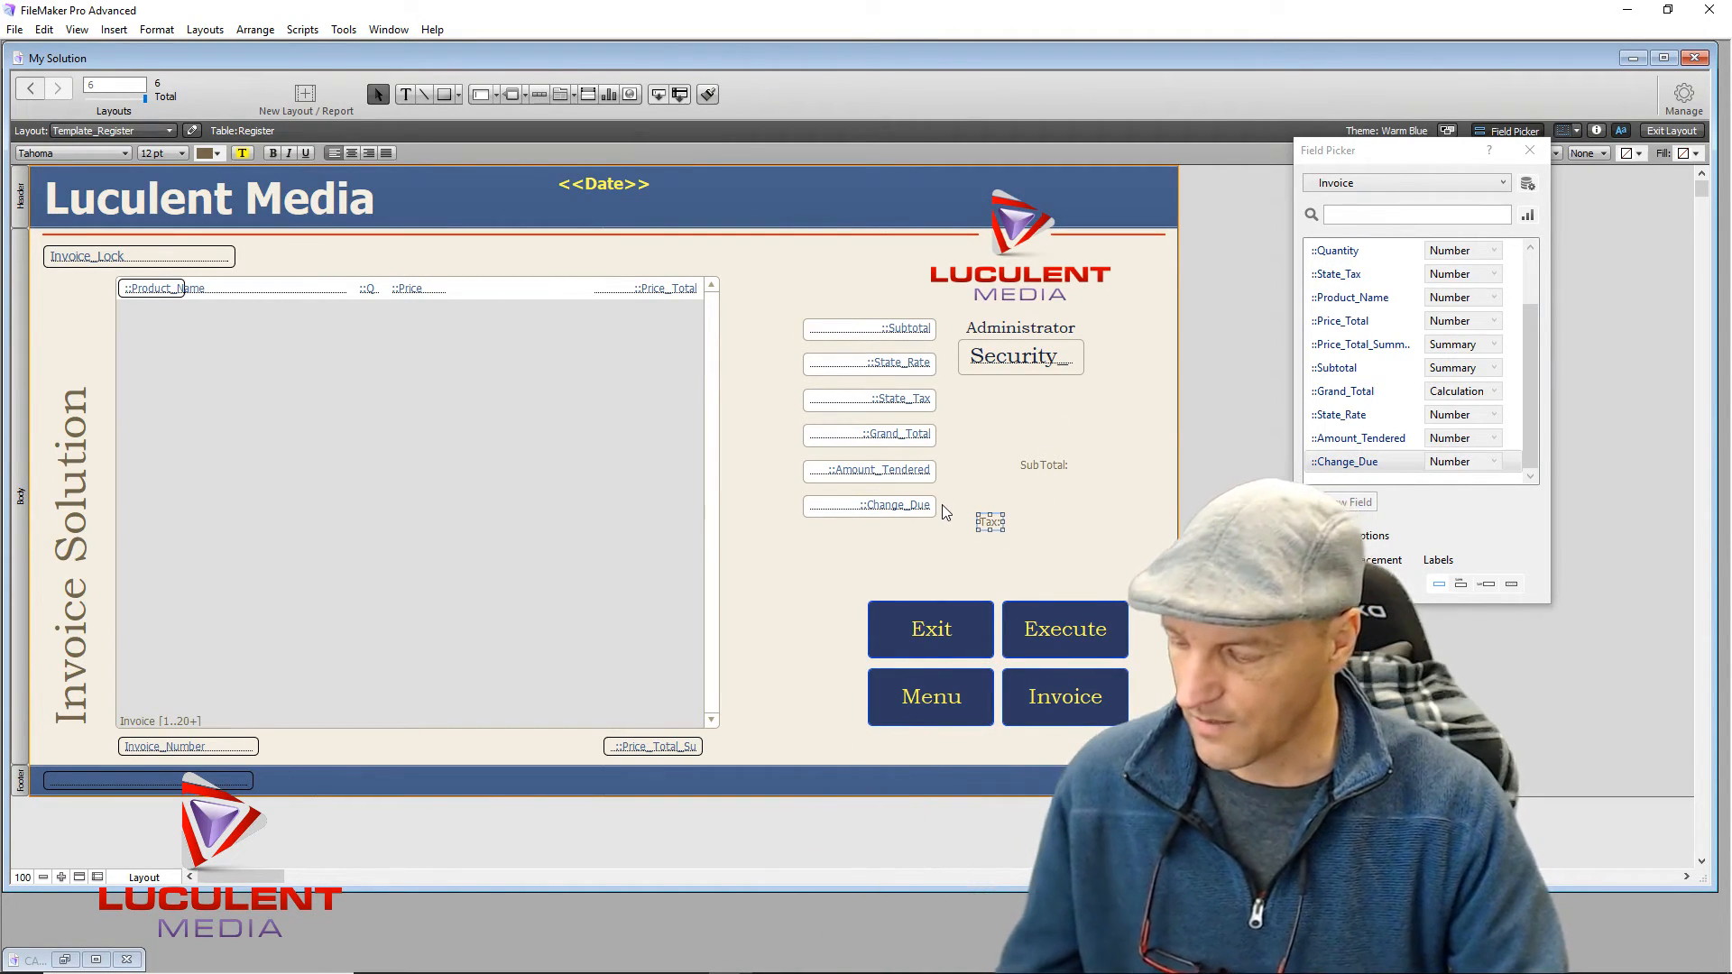
Step: Duplicate the Tax label above the SubTotal label and change the copy's text to "Total Due:"
{"action": "left_click_drag", "start_coordinate": [994, 525], "coordinate": [1035, 428]}
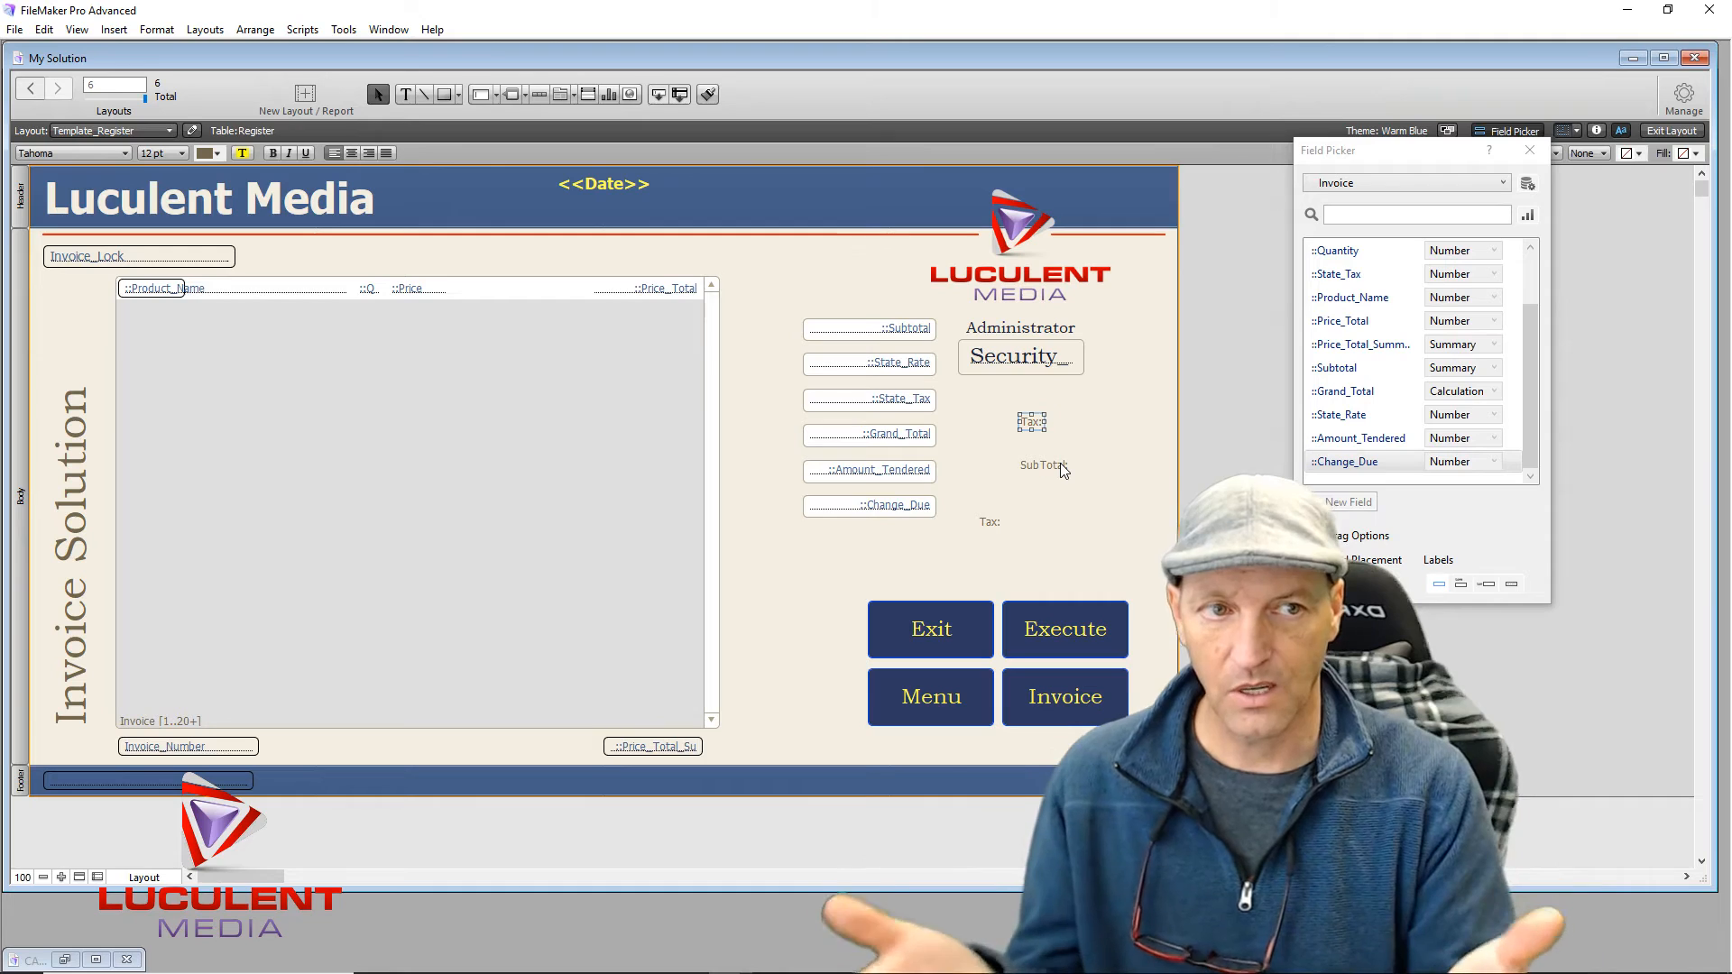
{"action": "type", "text": "T"}
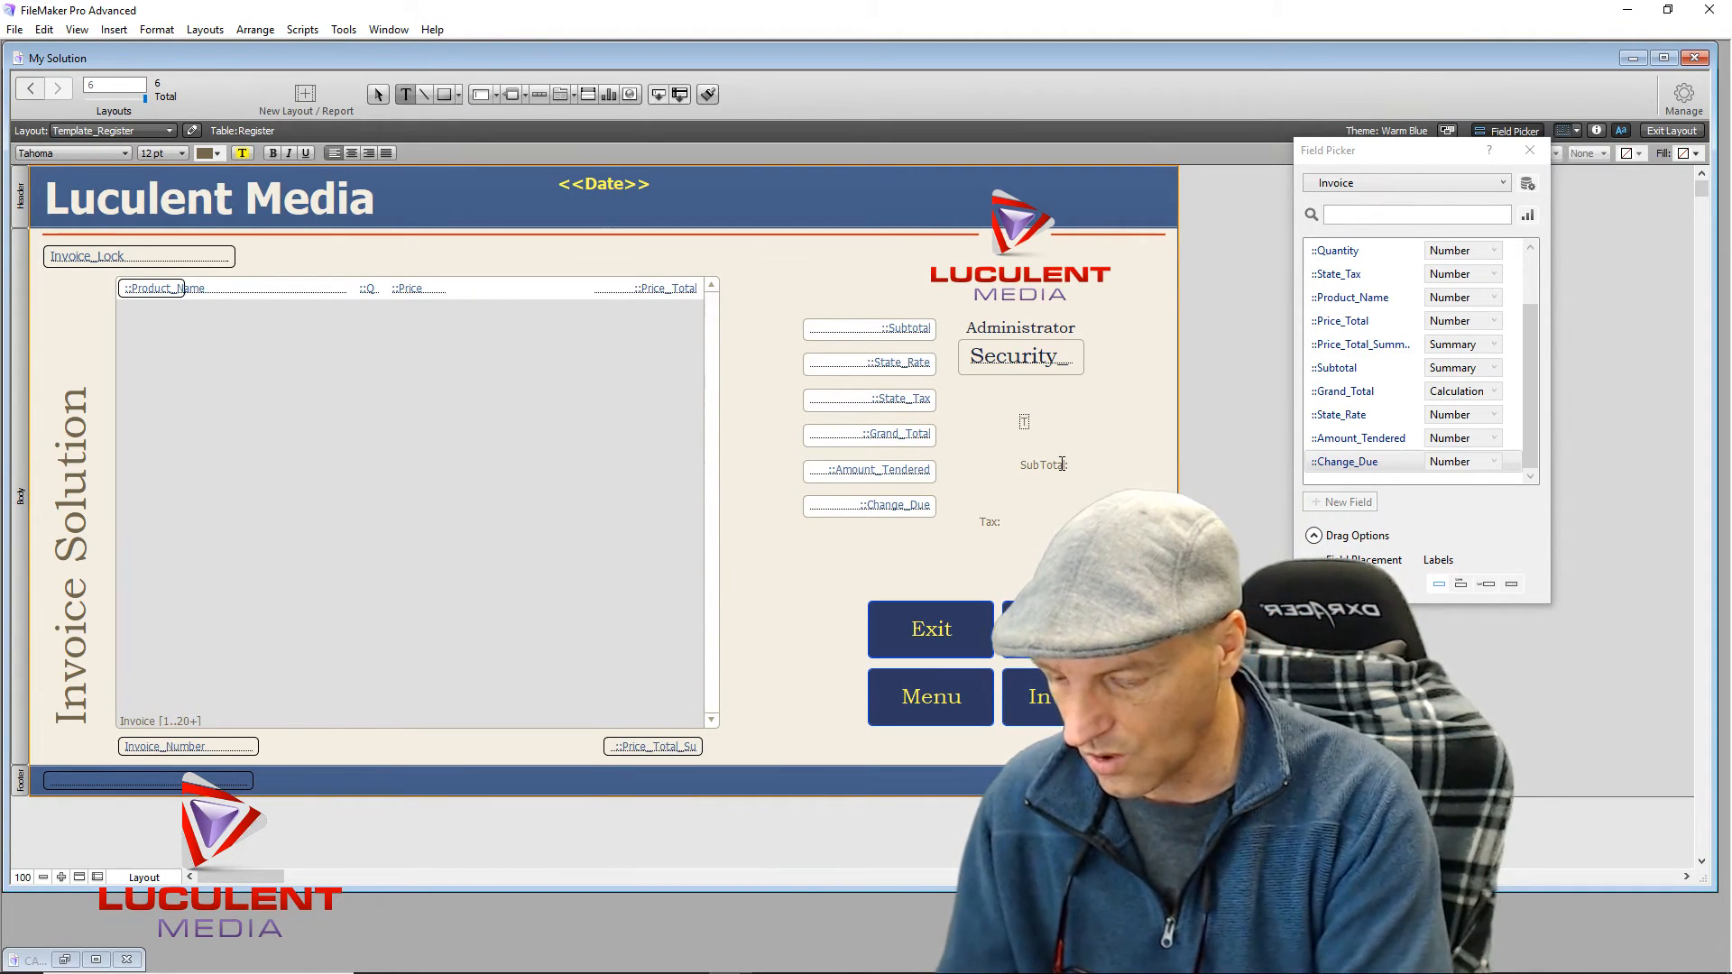
{"action": "type", "text": "otal Du"}
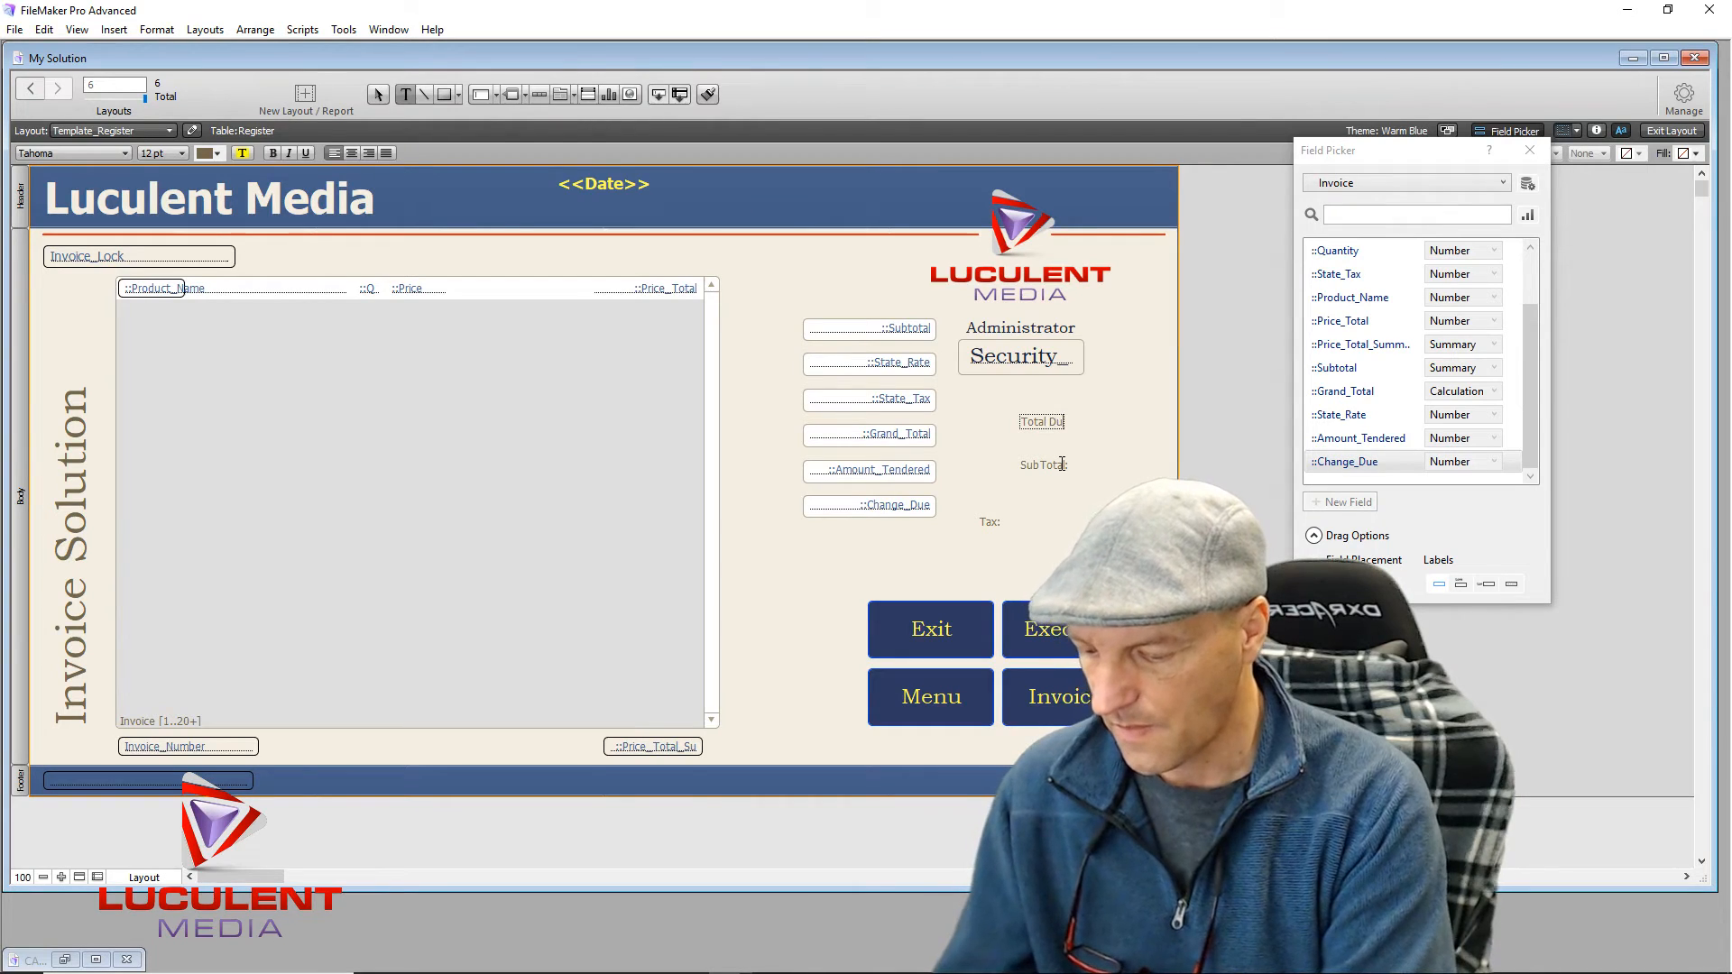
{"action": "type", "text": "e:"}
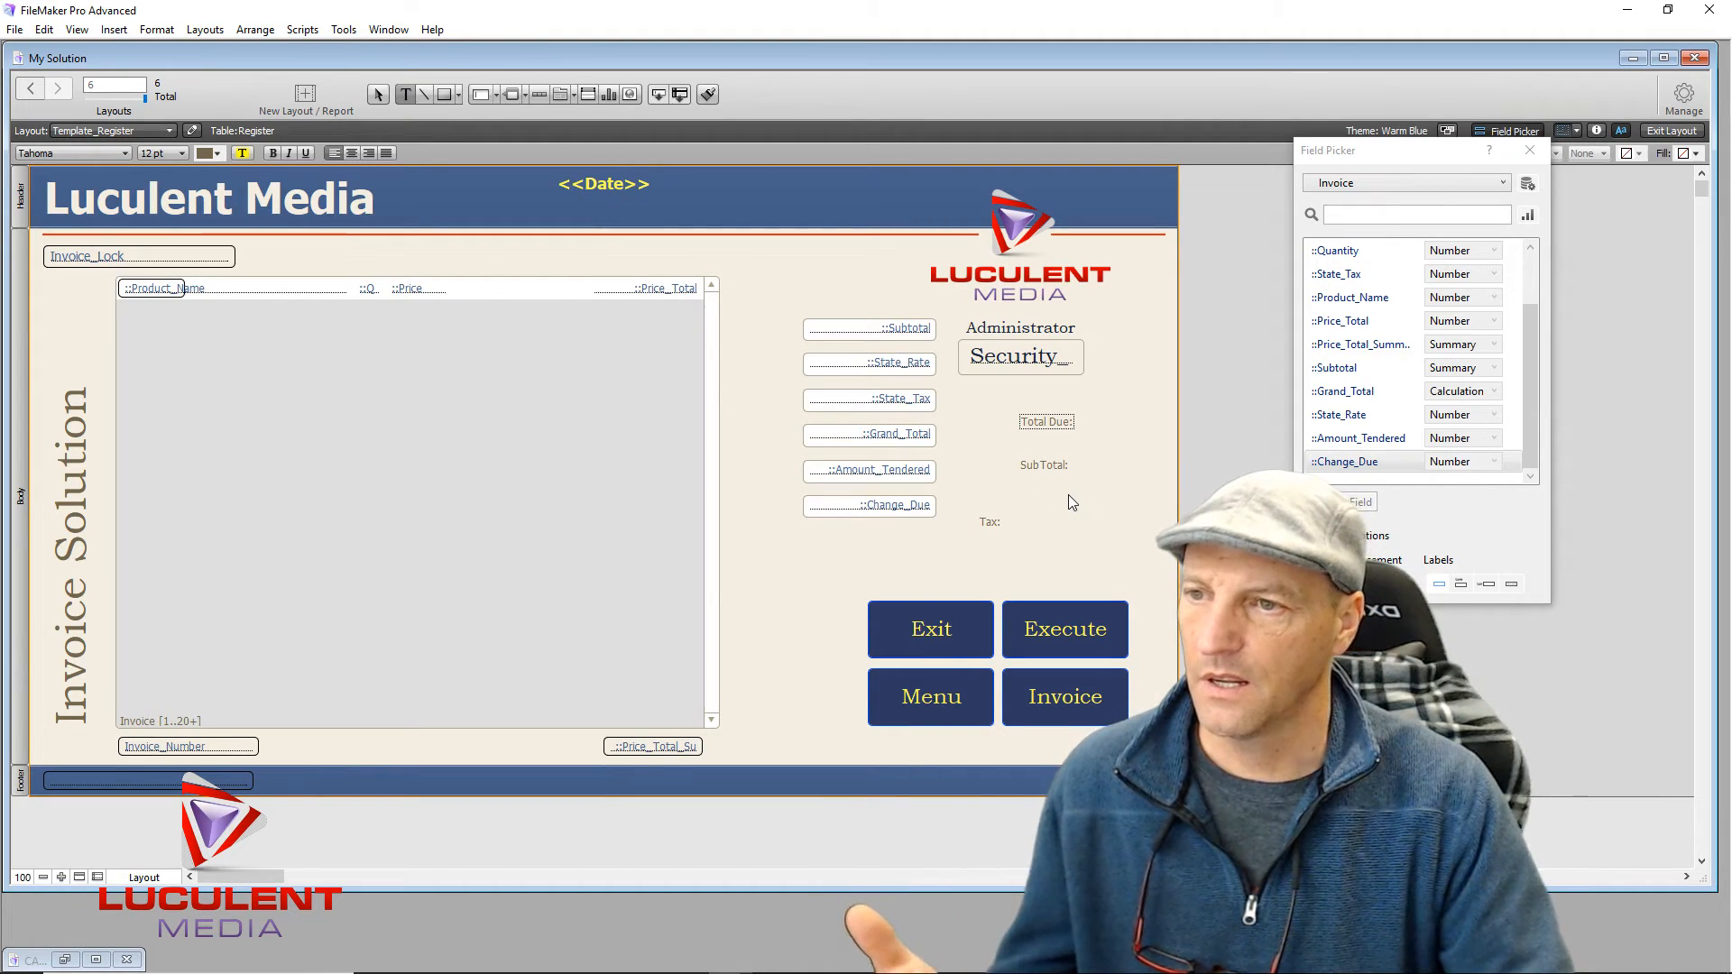
{"action": "key", "text": "Escape"}
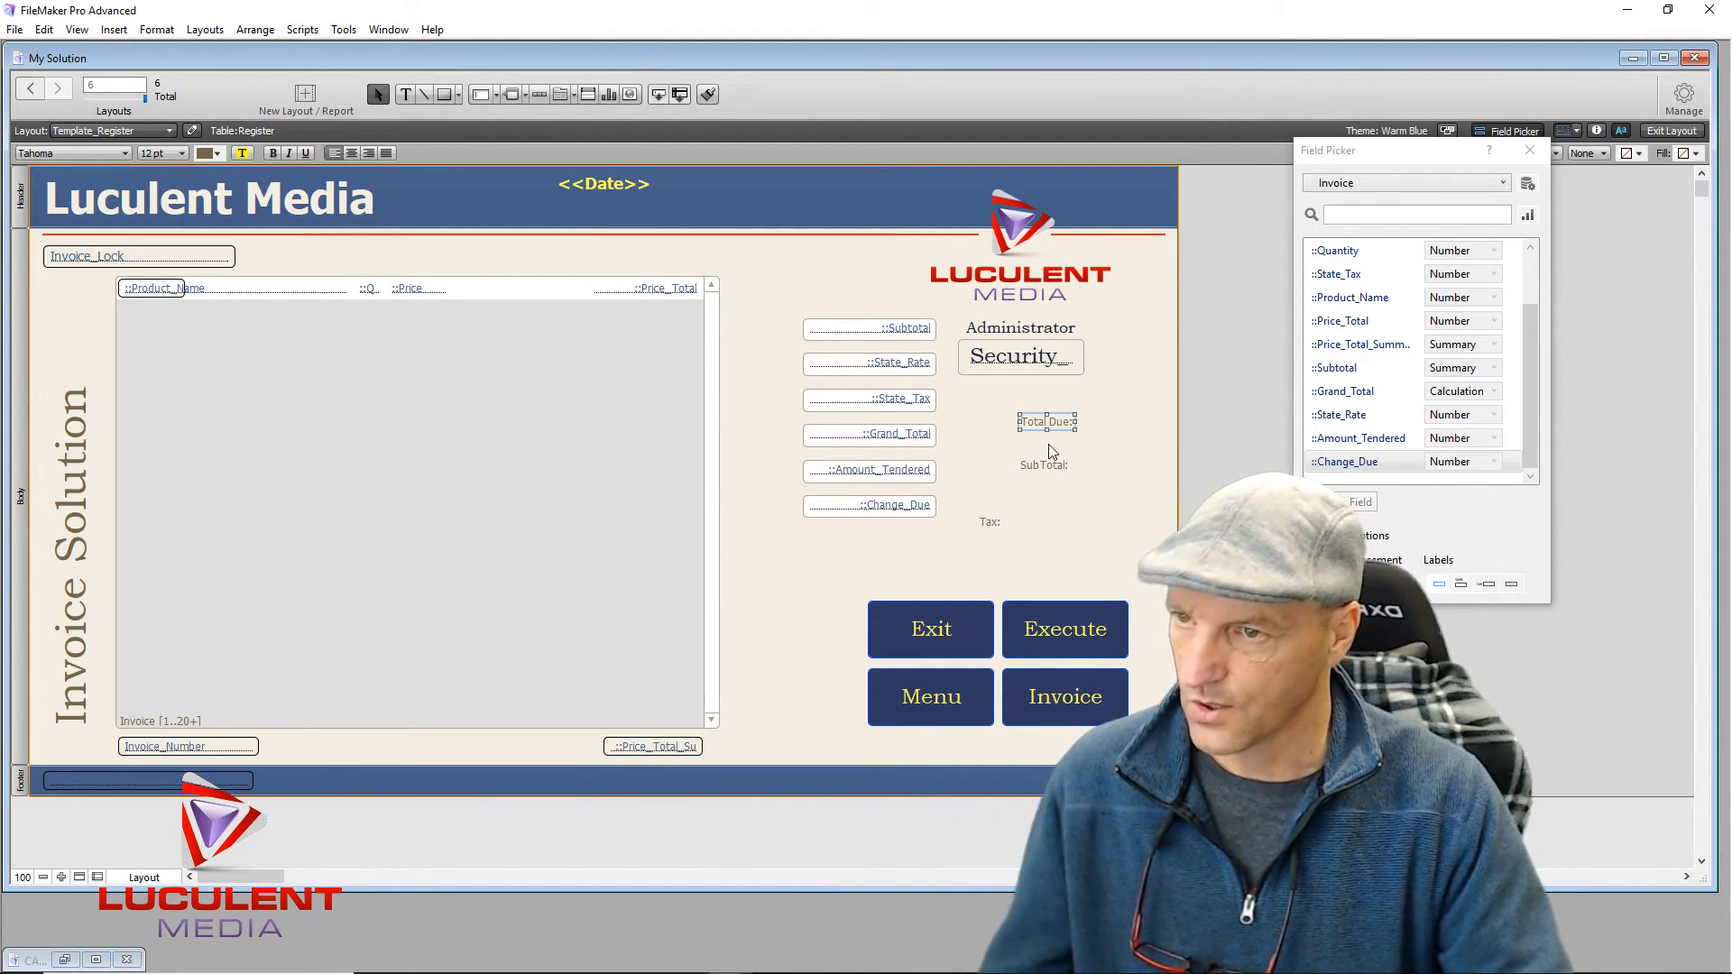
Step: Duplicate the Total Due label below the SubTotal label and change the copy's text to "Tendered:"
{"action": "left_click_drag", "start_coordinate": [1040, 420], "coordinate": [1062, 514]}
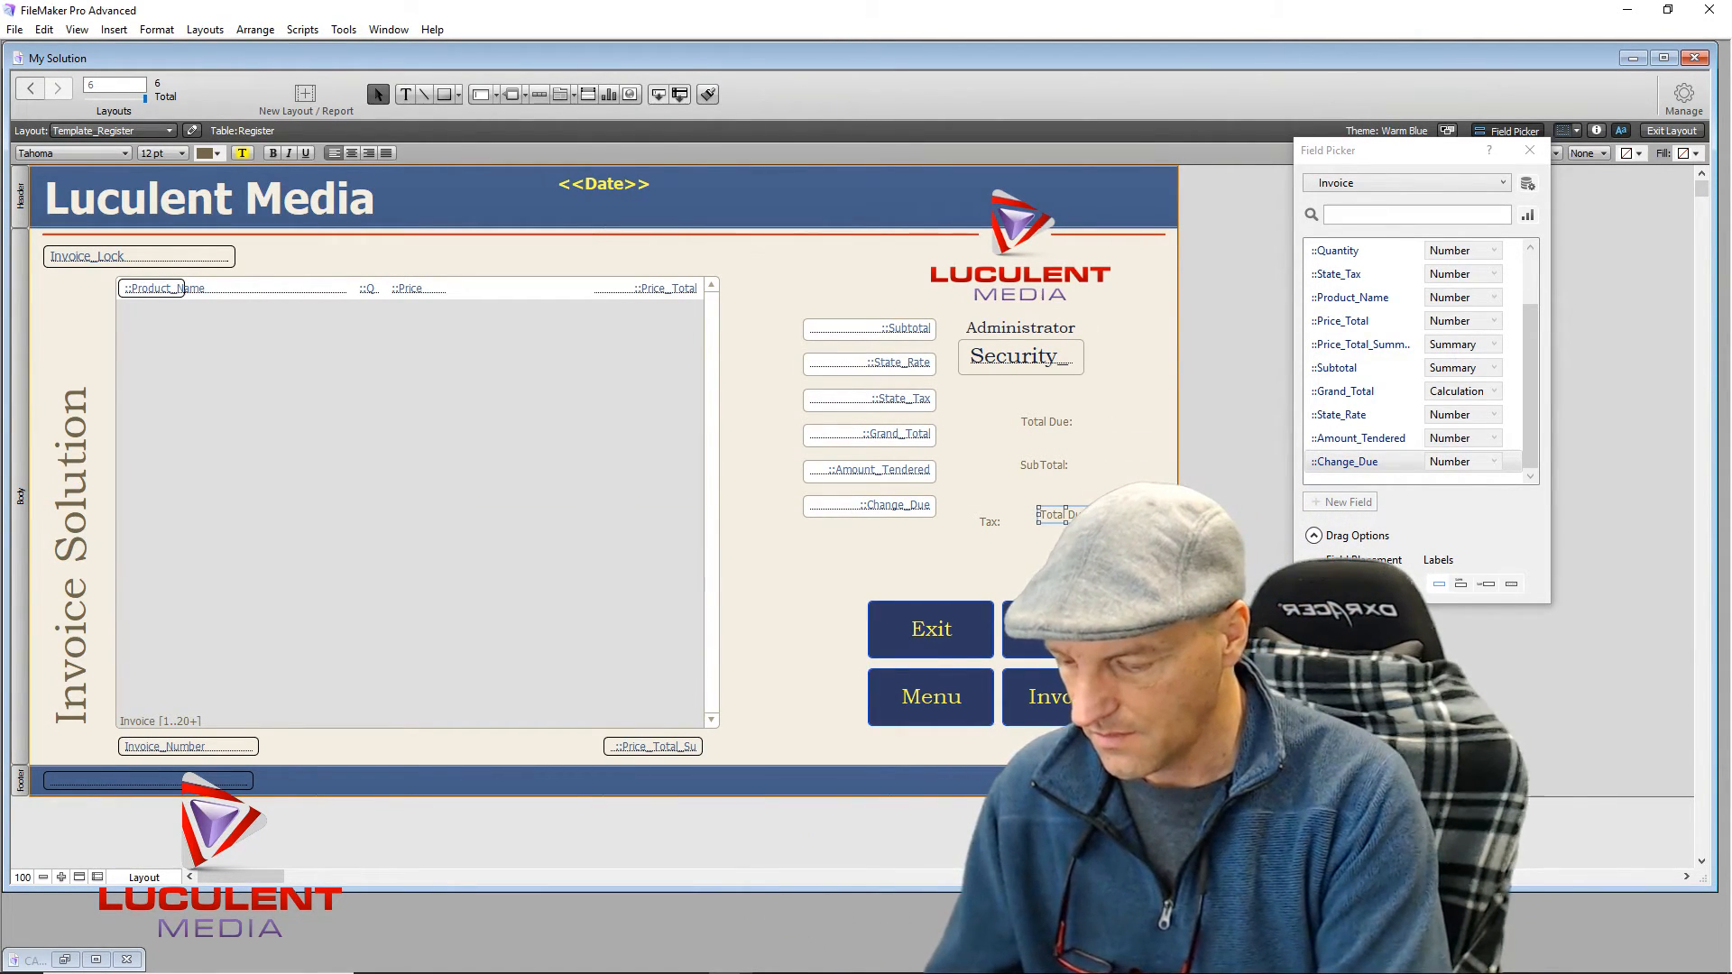
{"action": "type", "text": "Tendere"}
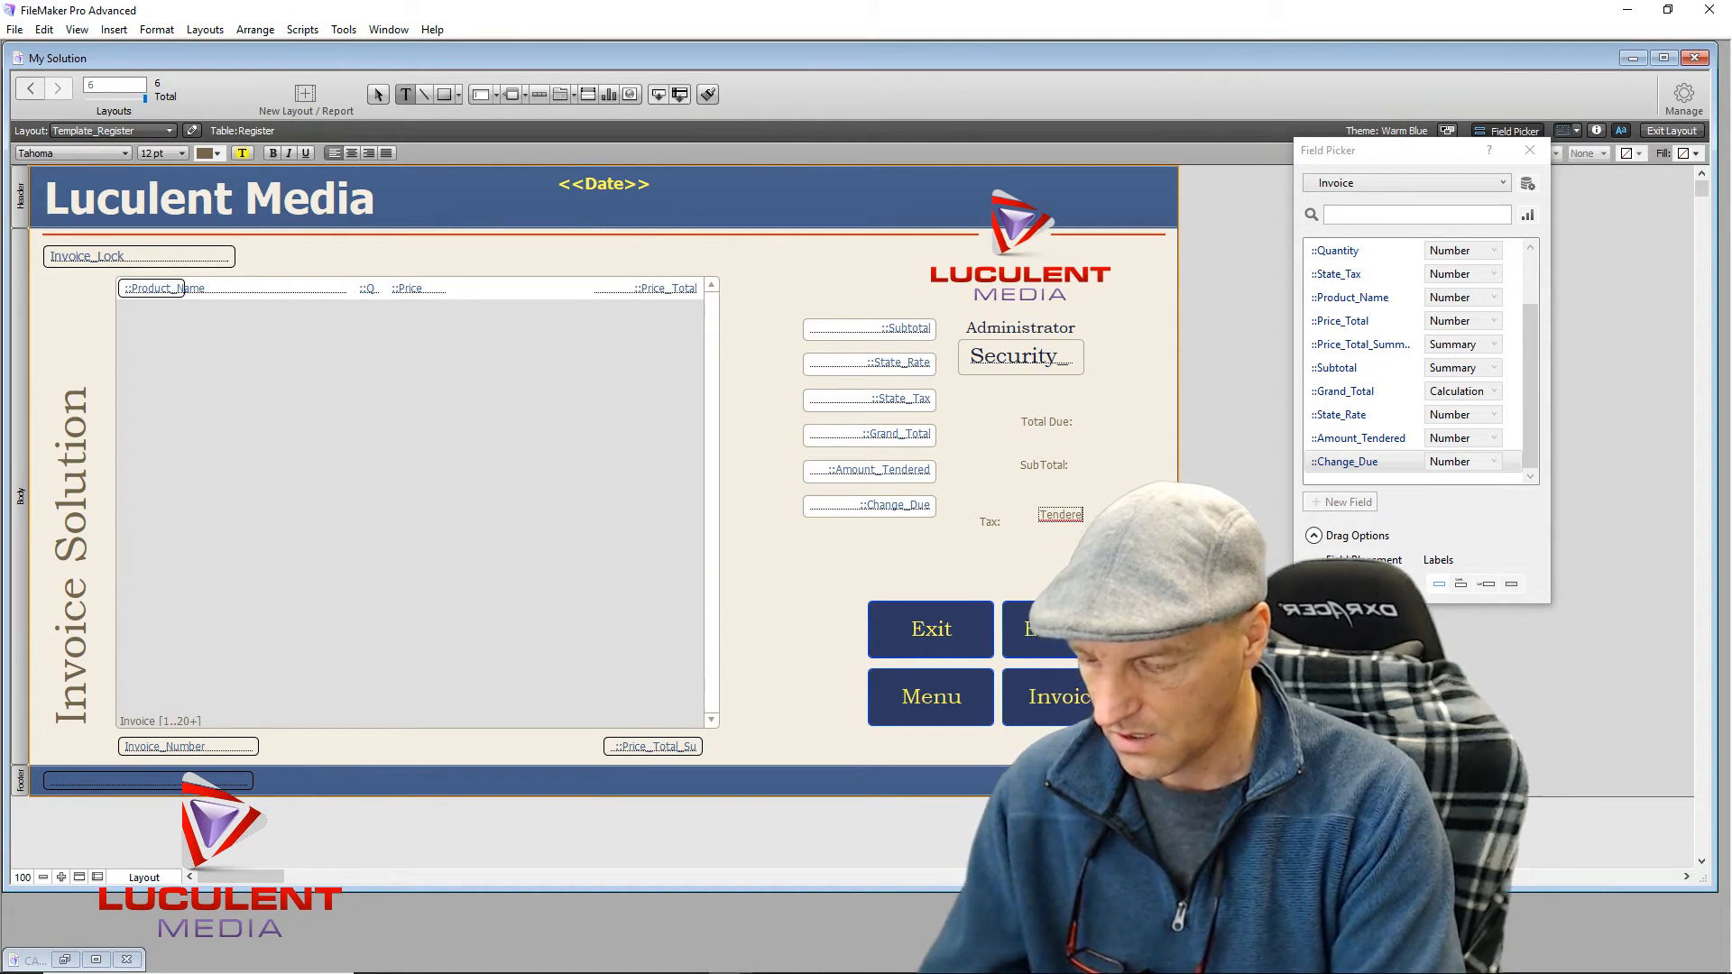
{"action": "type", "text": "d:"}
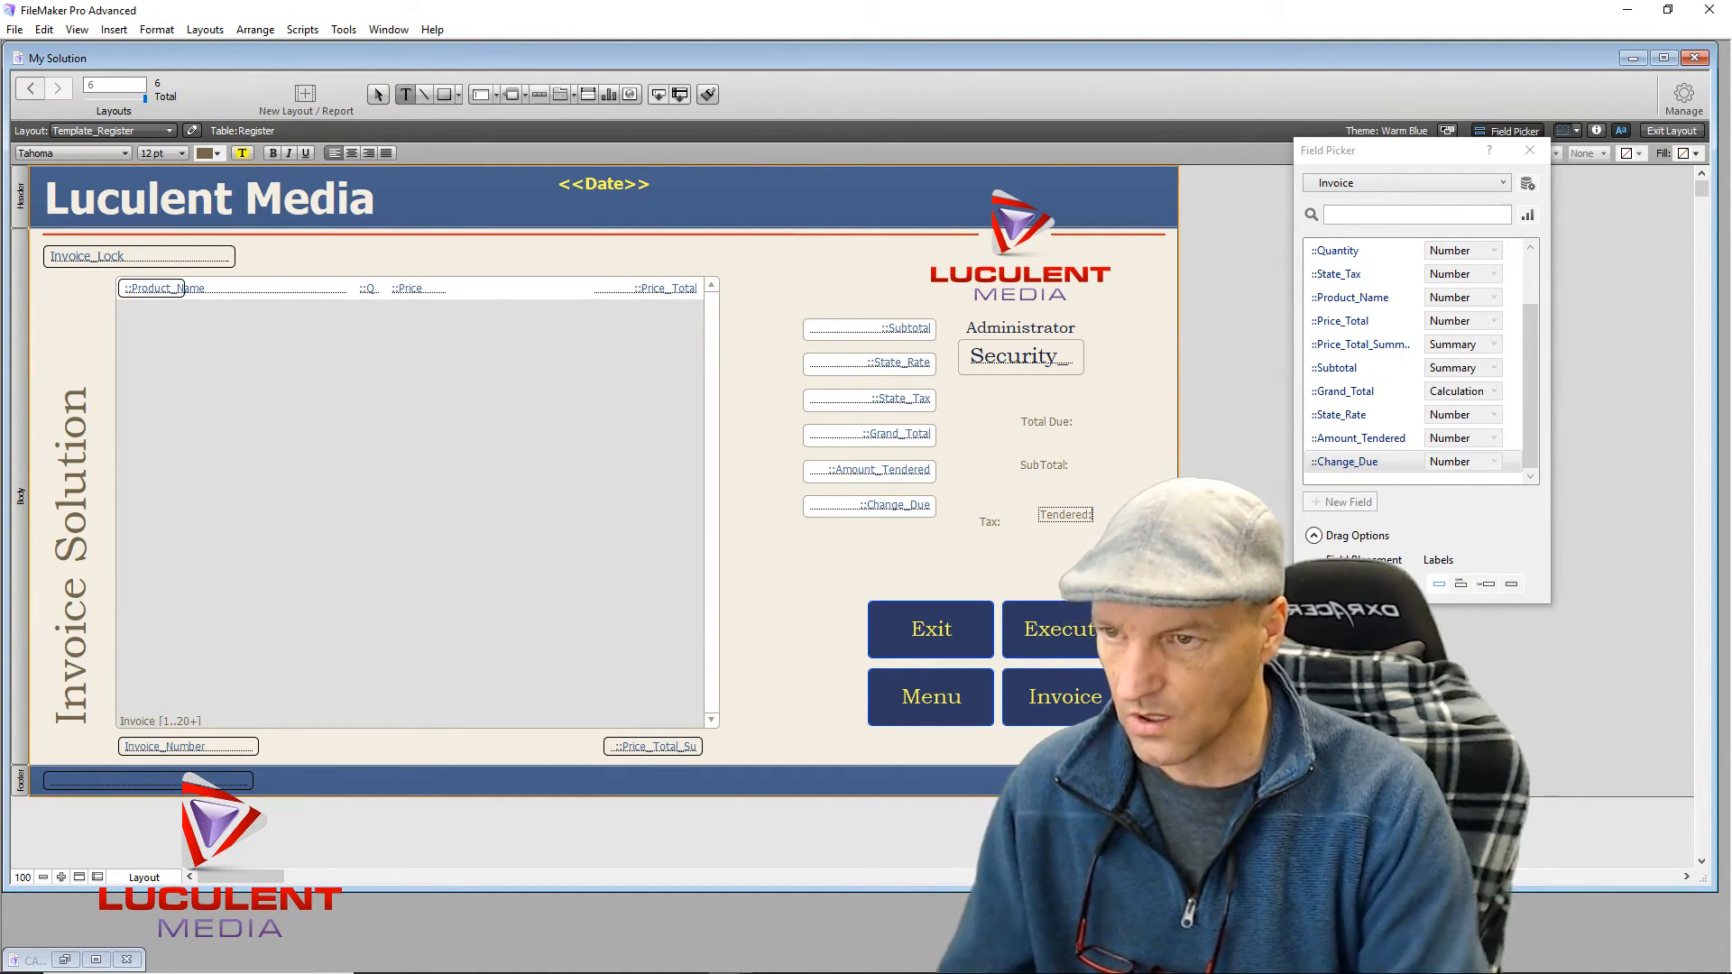
{"action": "left_click", "coordinate": [1088, 568]}
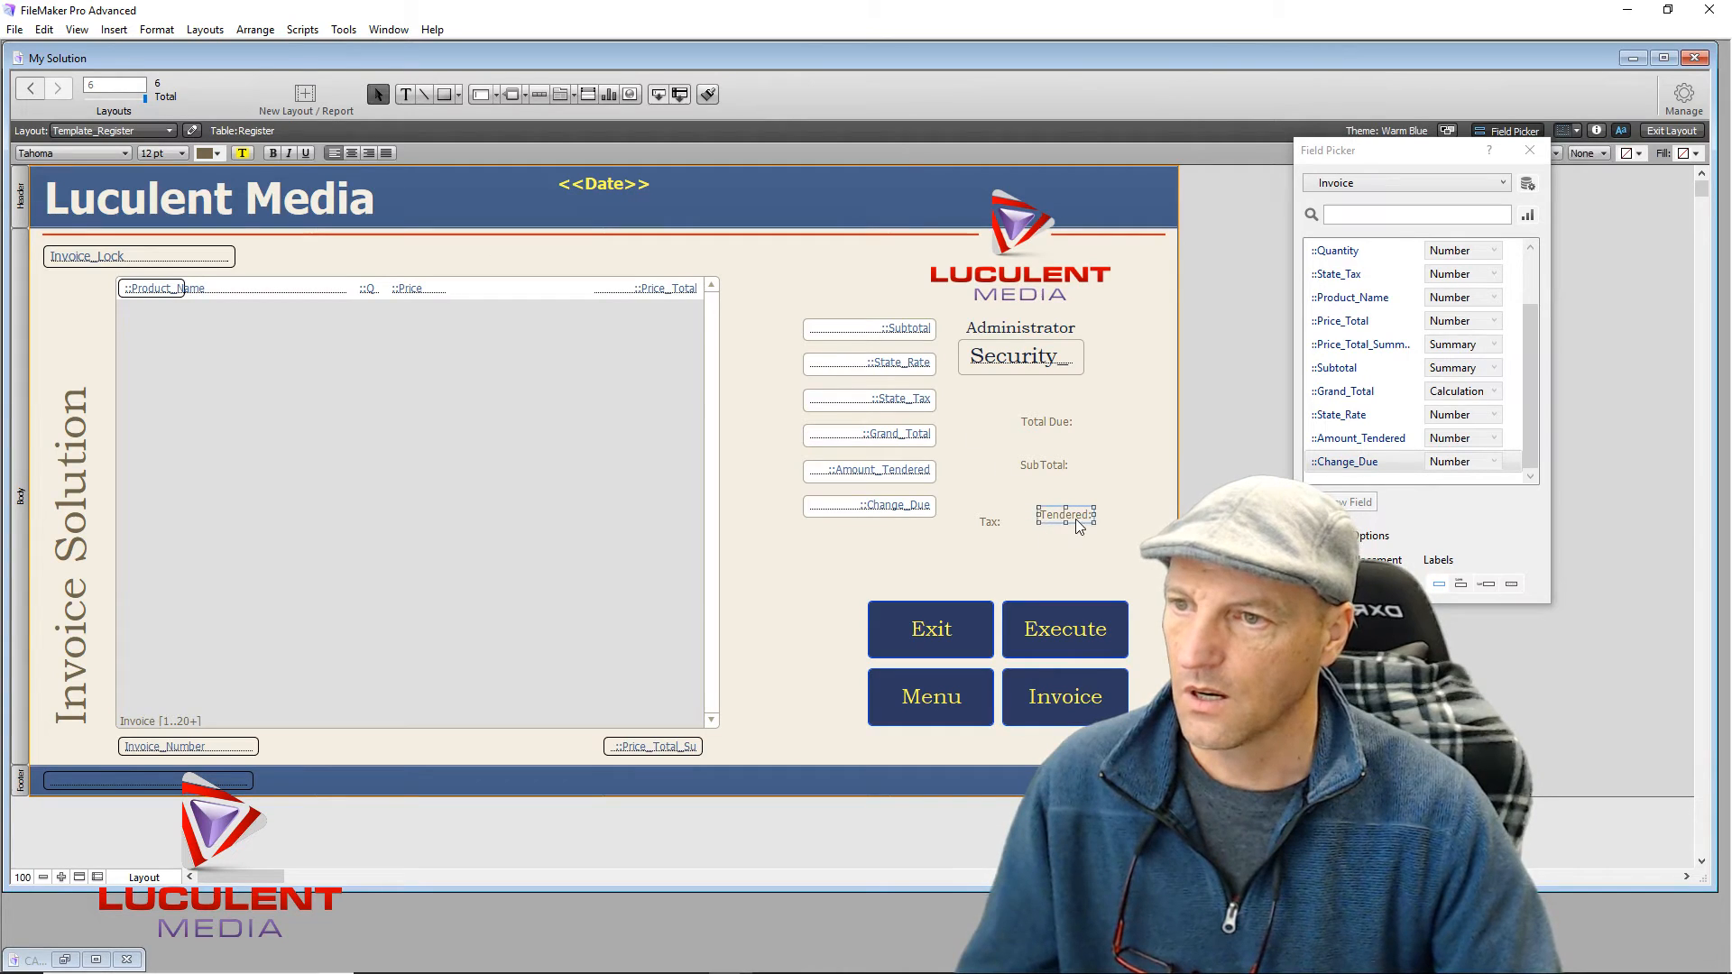
Step: Duplicate the Tendered label just below the original and change the copy's text to "Change Due:"
{"action": "mouse_move", "coordinate": [1079, 521]}
{"action": "left_mouse_down"}
{"action": "mouse_move", "coordinate": [1055, 509]}
{"action": "mouse_move", "coordinate": [1073, 551]}
{"action": "left_mouse_up"}
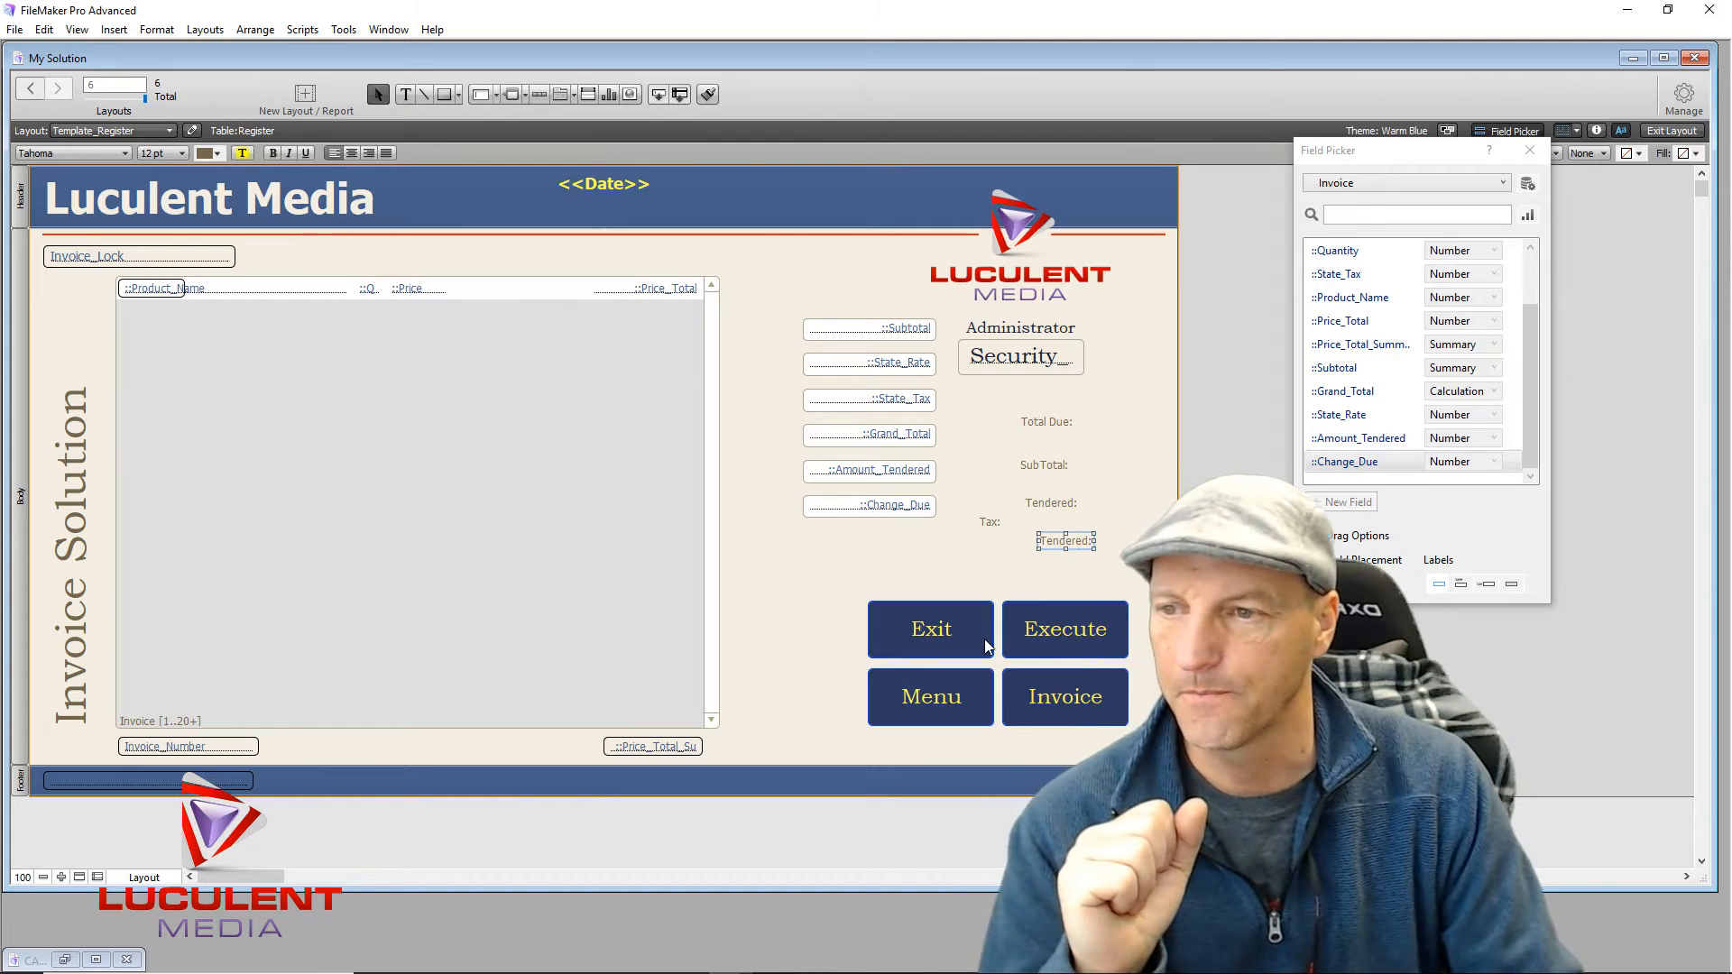
{"action": "double_click", "coordinate": [1066, 540]}
{"action": "type", "text": "Chan"}
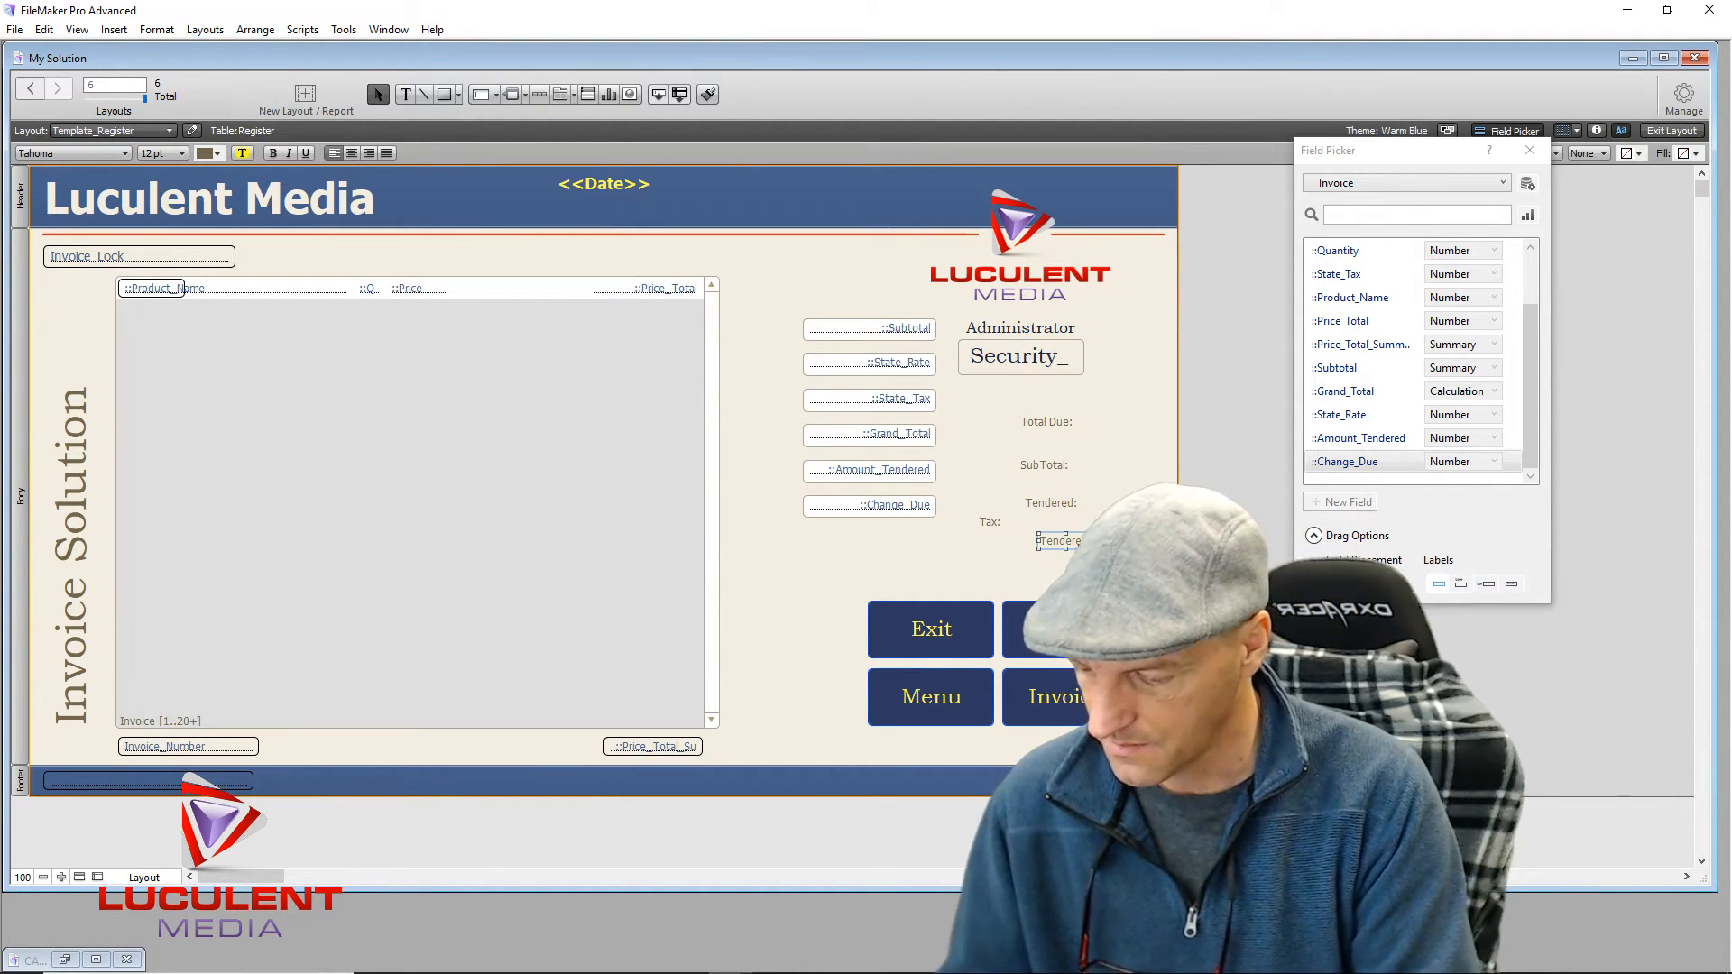
{"action": "type", "text": "ge Due"}
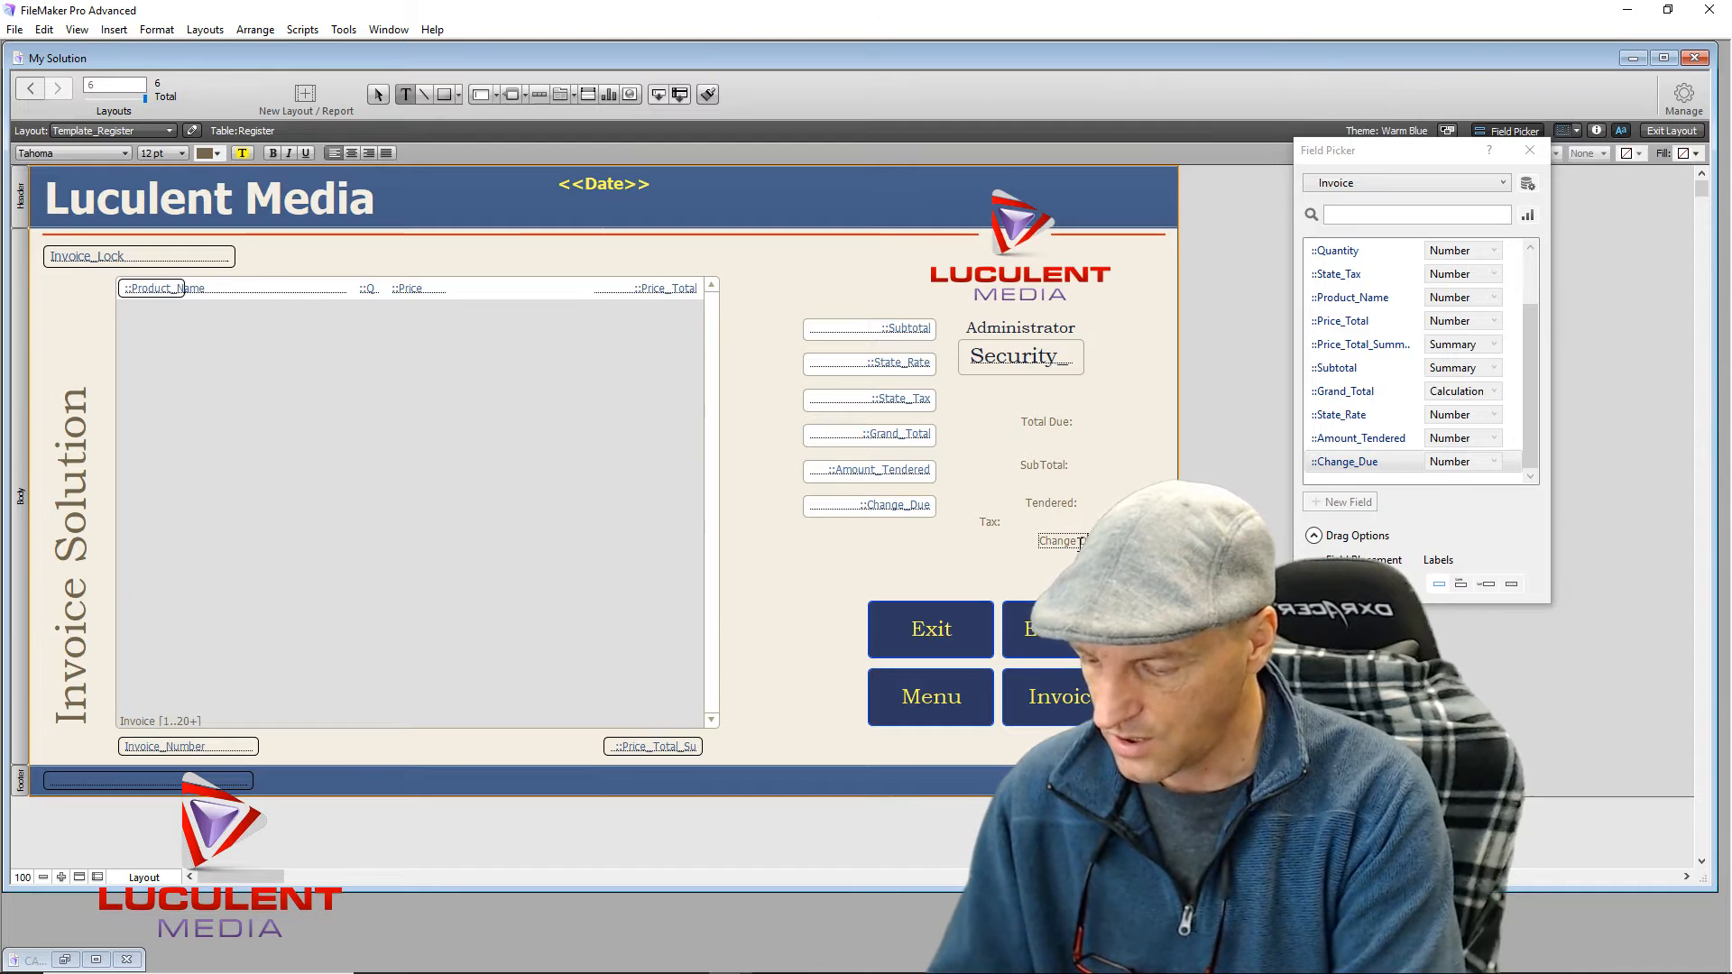
{"action": "type", "text": ":"}
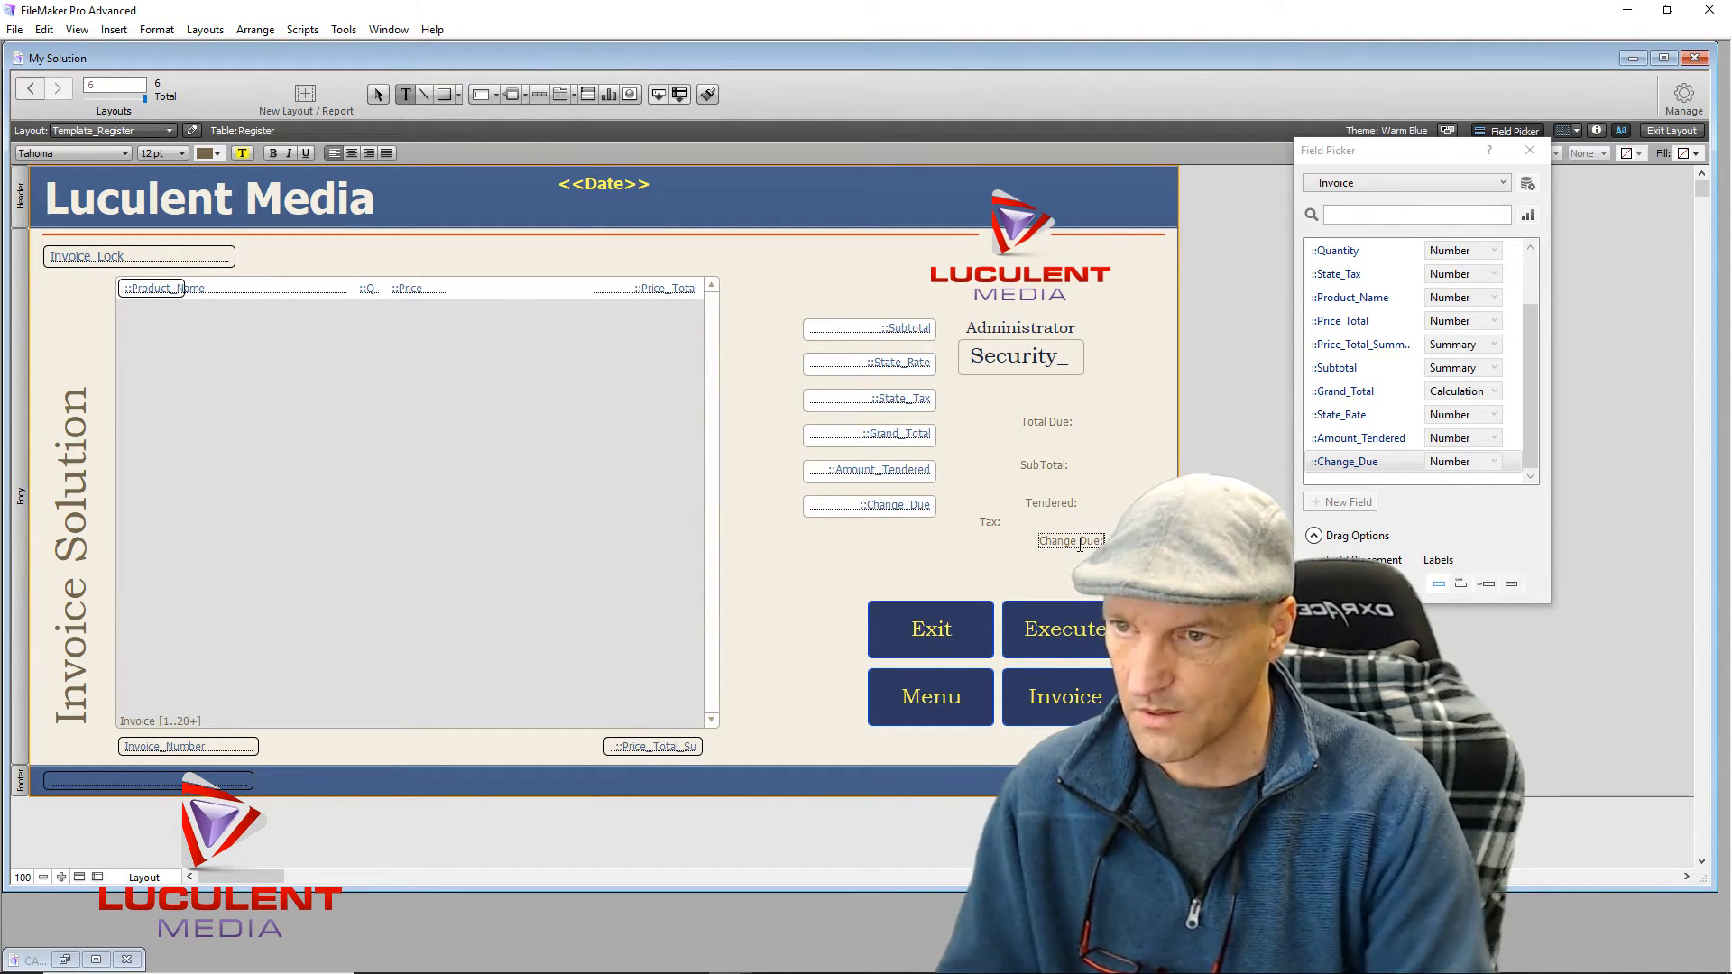
{"action": "key", "text": "Escape"}
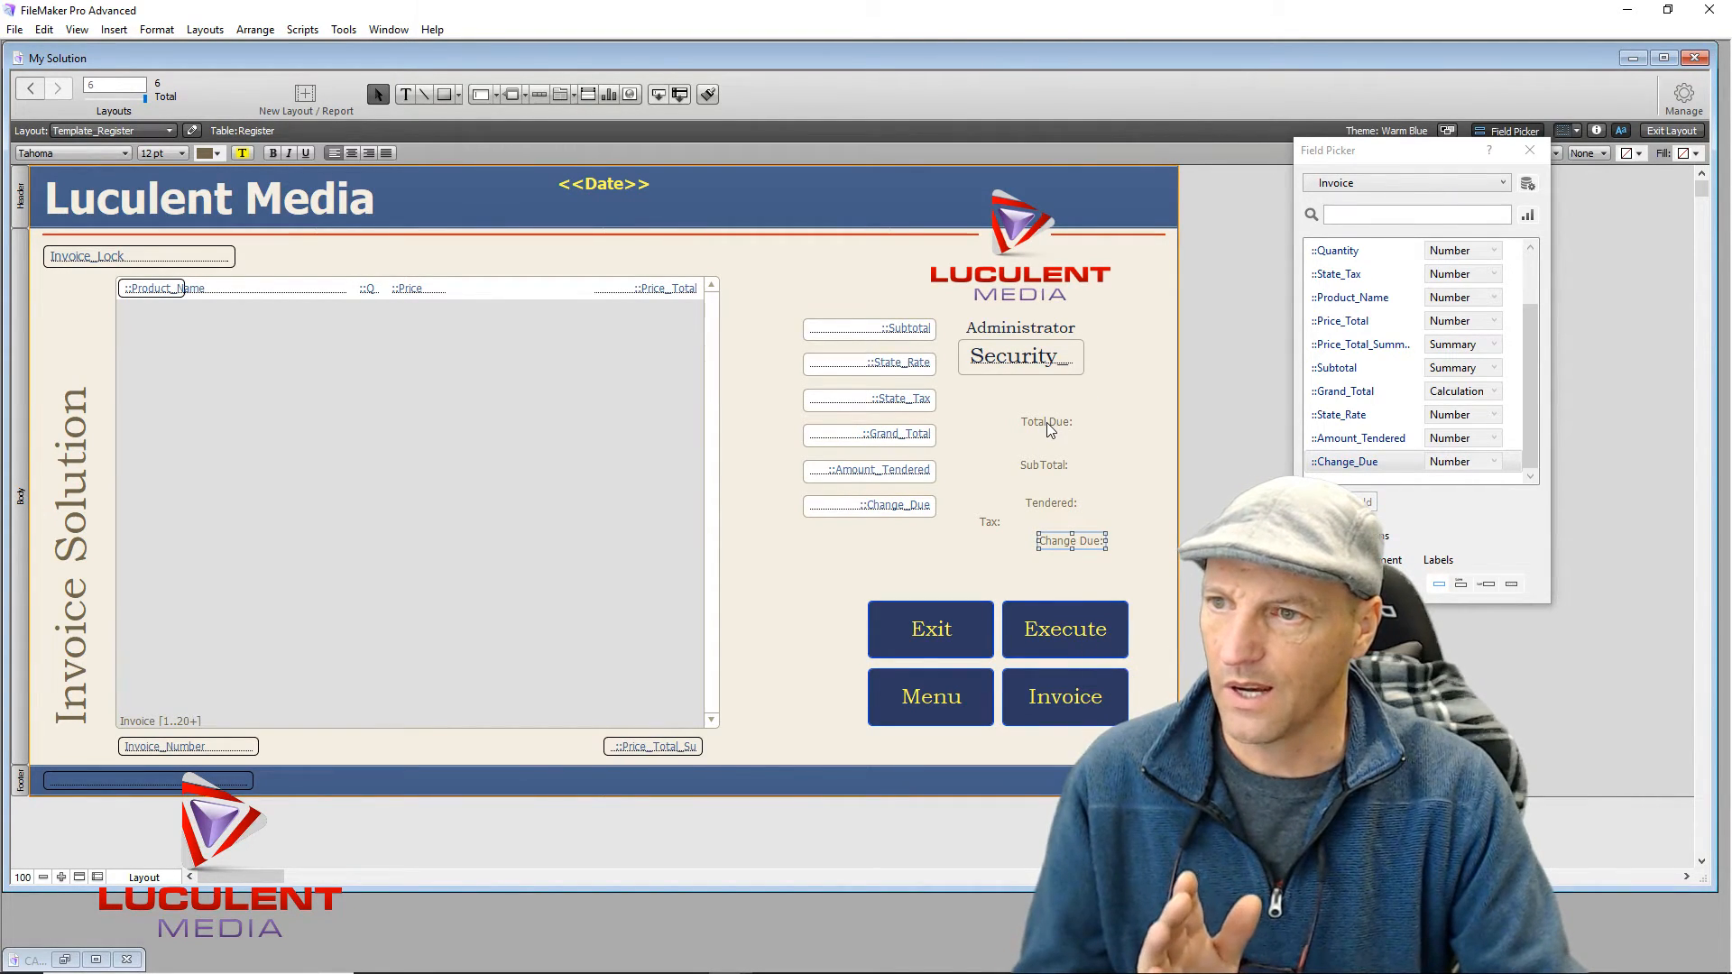
Step: Move the SubTotal label in front of the Subtotal field and the Tax label in front of the State_Tax field
{"action": "left_click", "coordinate": [1050, 468]}
{"action": "left_click_drag", "start_coordinate": [1050, 468], "coordinate": [784, 333]}
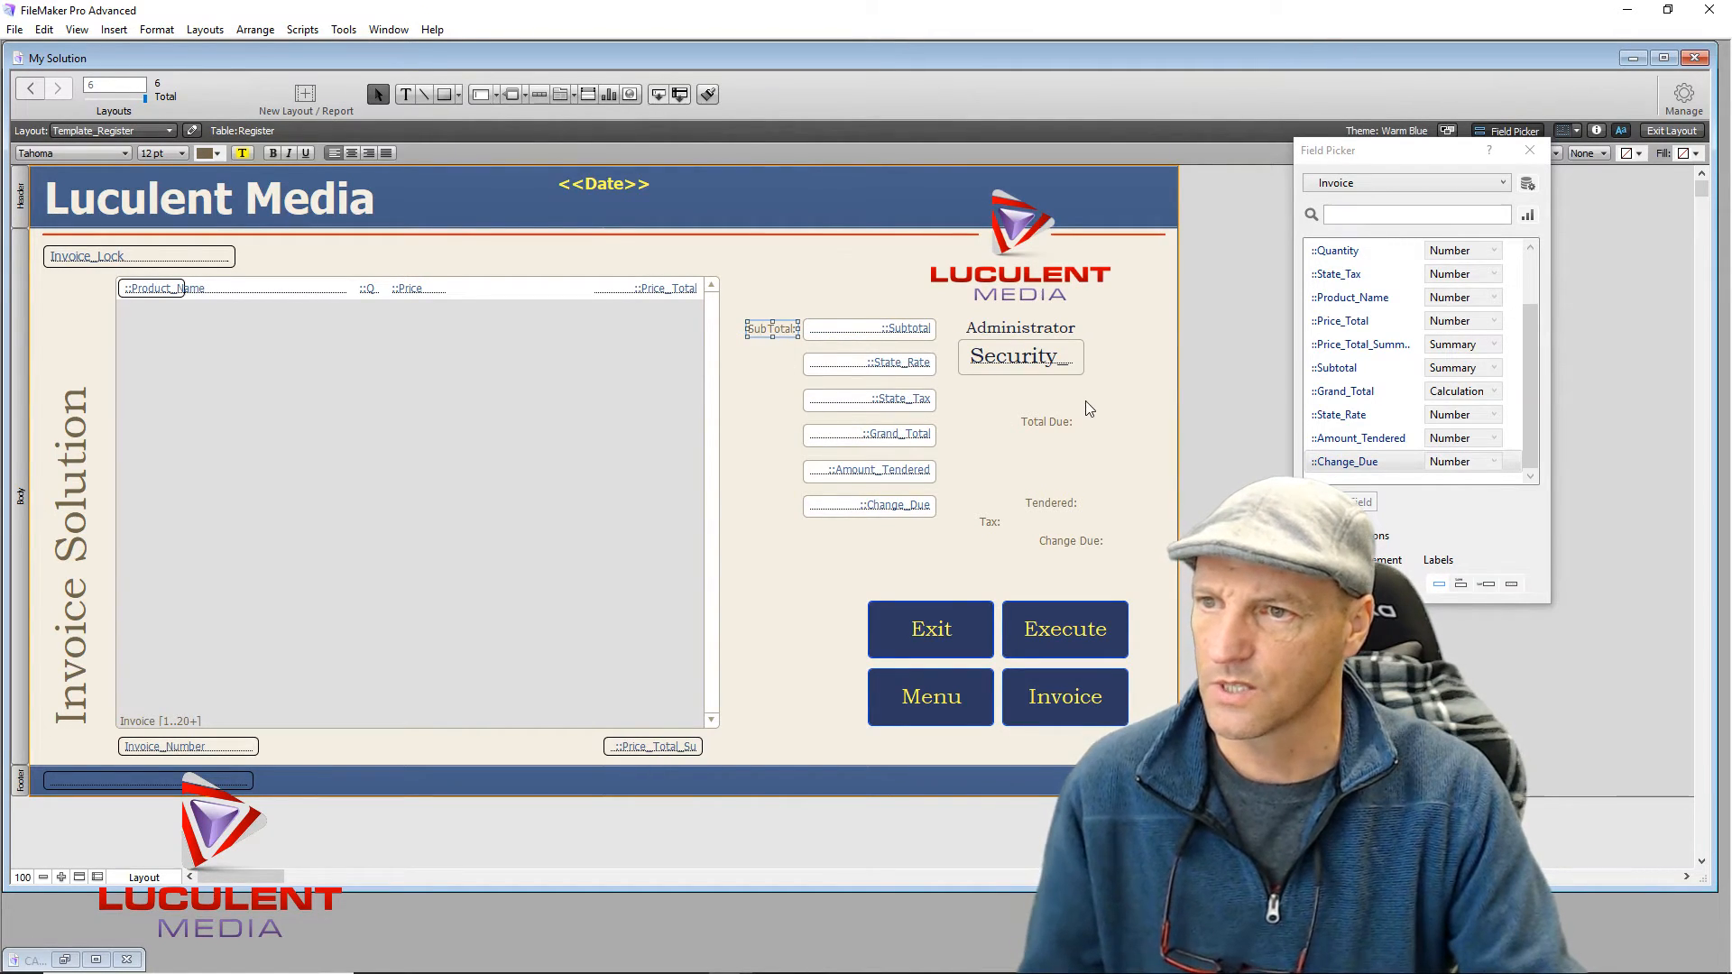
{"action": "left_click", "coordinate": [990, 523]}
{"action": "left_click_drag", "start_coordinate": [989, 524], "coordinate": [781, 408]}
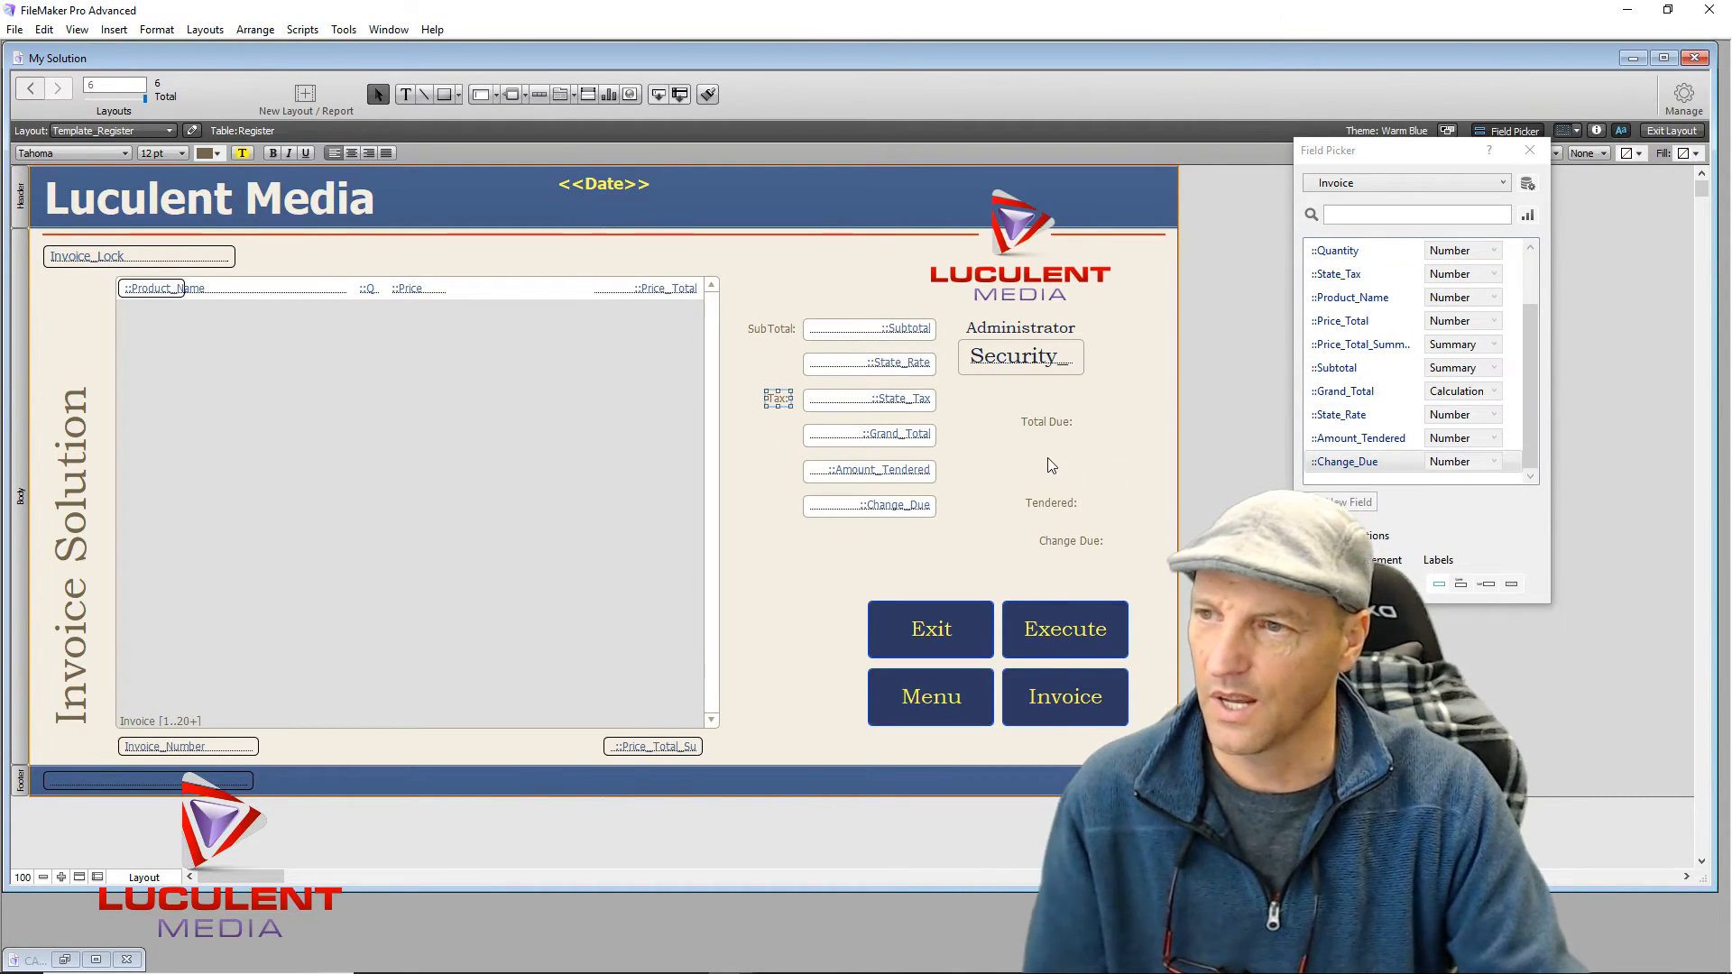
Step: Move the Total Due, Tendered and Change Due labels in front of the Grand_Total, Amount_Tendered and Change_Due fields
{"action": "left_click_drag", "start_coordinate": [1061, 419], "coordinate": [782, 435]}
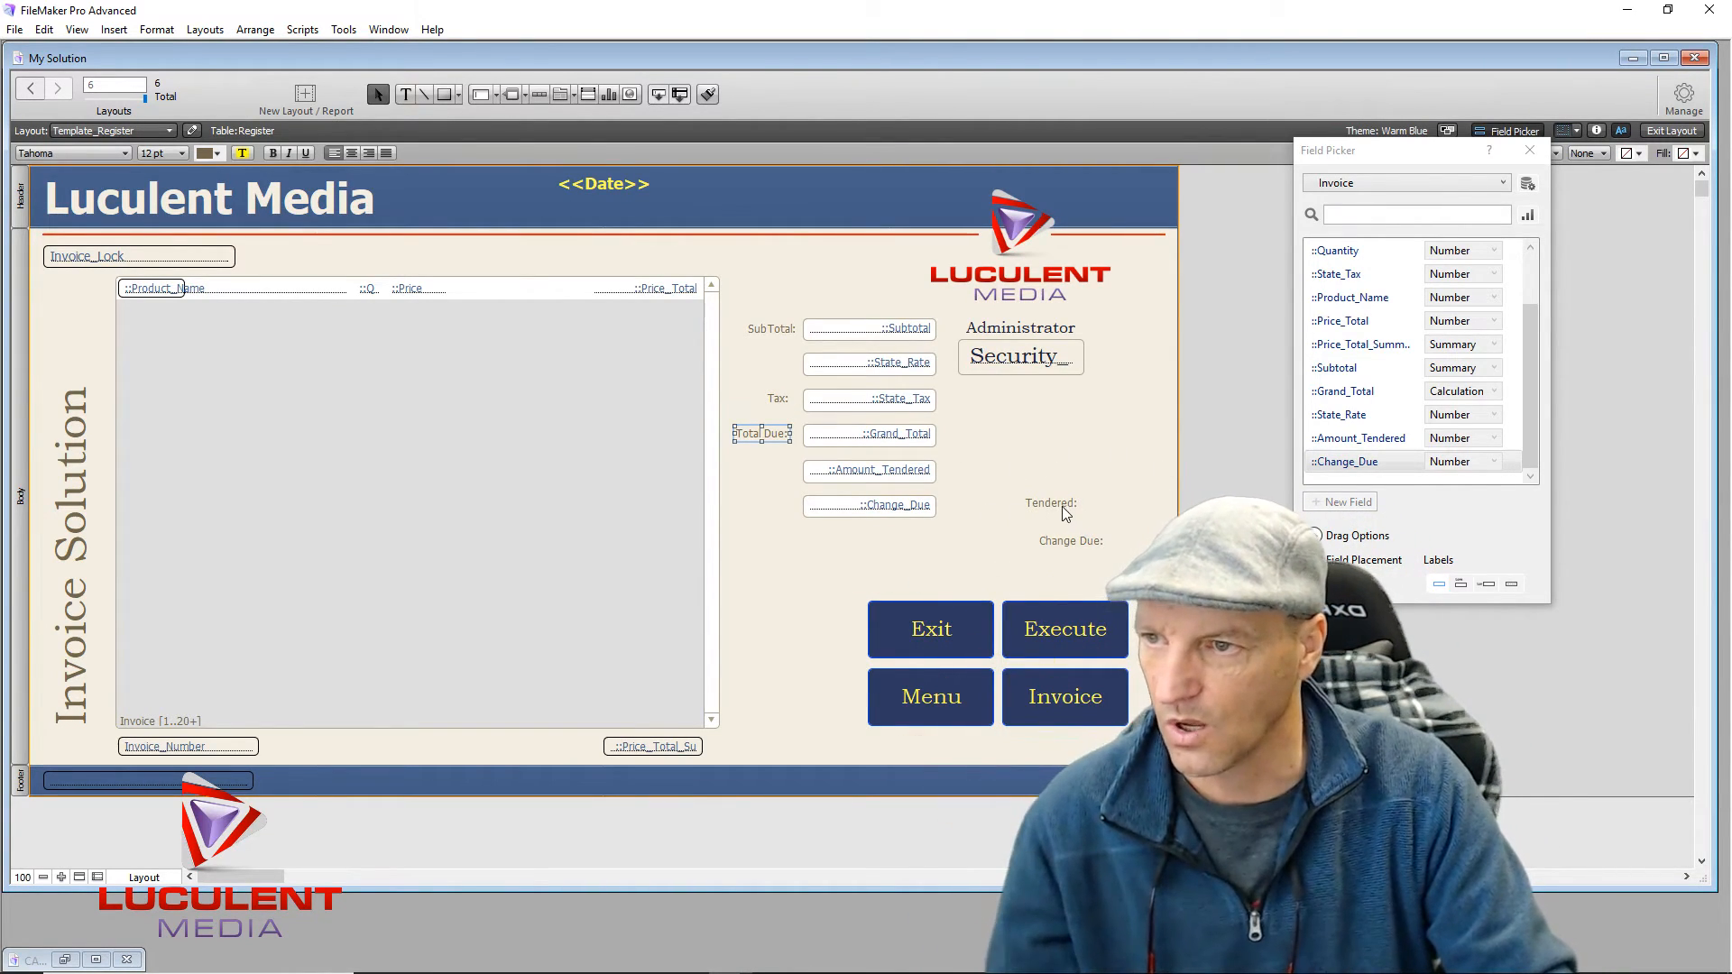
{"action": "left_click", "coordinate": [1061, 504]}
{"action": "left_click_drag", "start_coordinate": [1055, 503], "coordinate": [772, 469]}
{"action": "left_click_drag", "start_coordinate": [1053, 541], "coordinate": [749, 506]}
{"action": "left_click", "coordinate": [753, 538]}
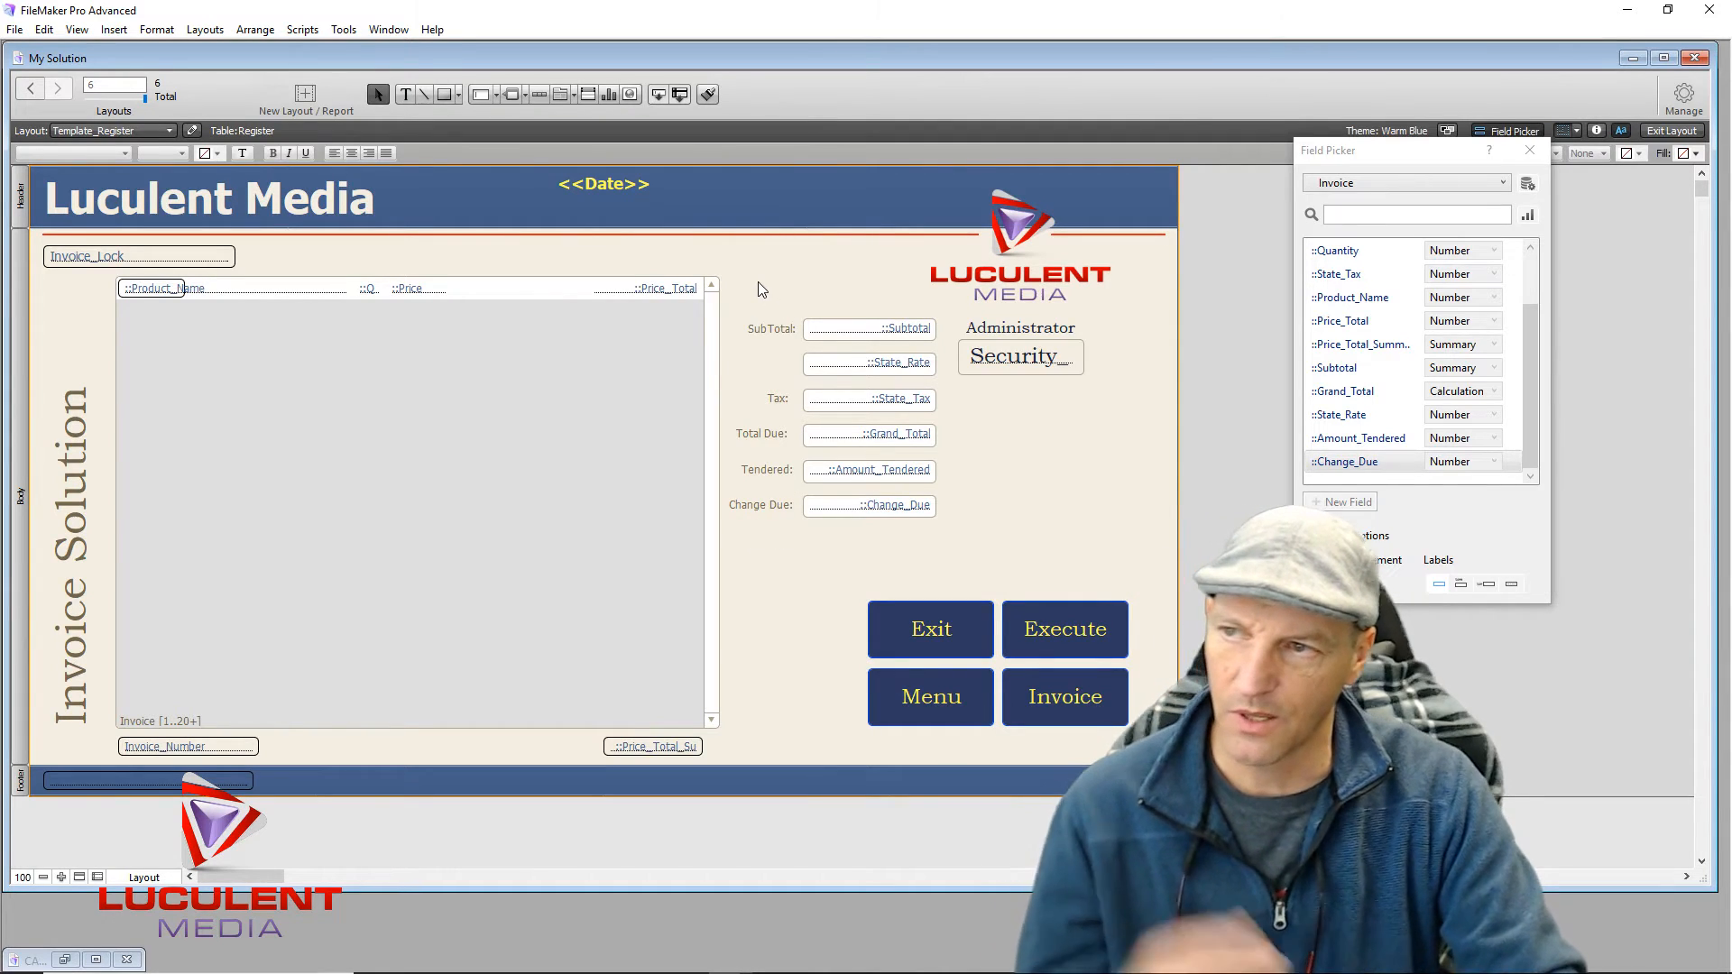
Step: Align the SubTotal, Tax, Total Due, Tendered and Change Due labels along their right edges
{"action": "left_click_drag", "start_coordinate": [766, 281], "coordinate": [769, 552]}
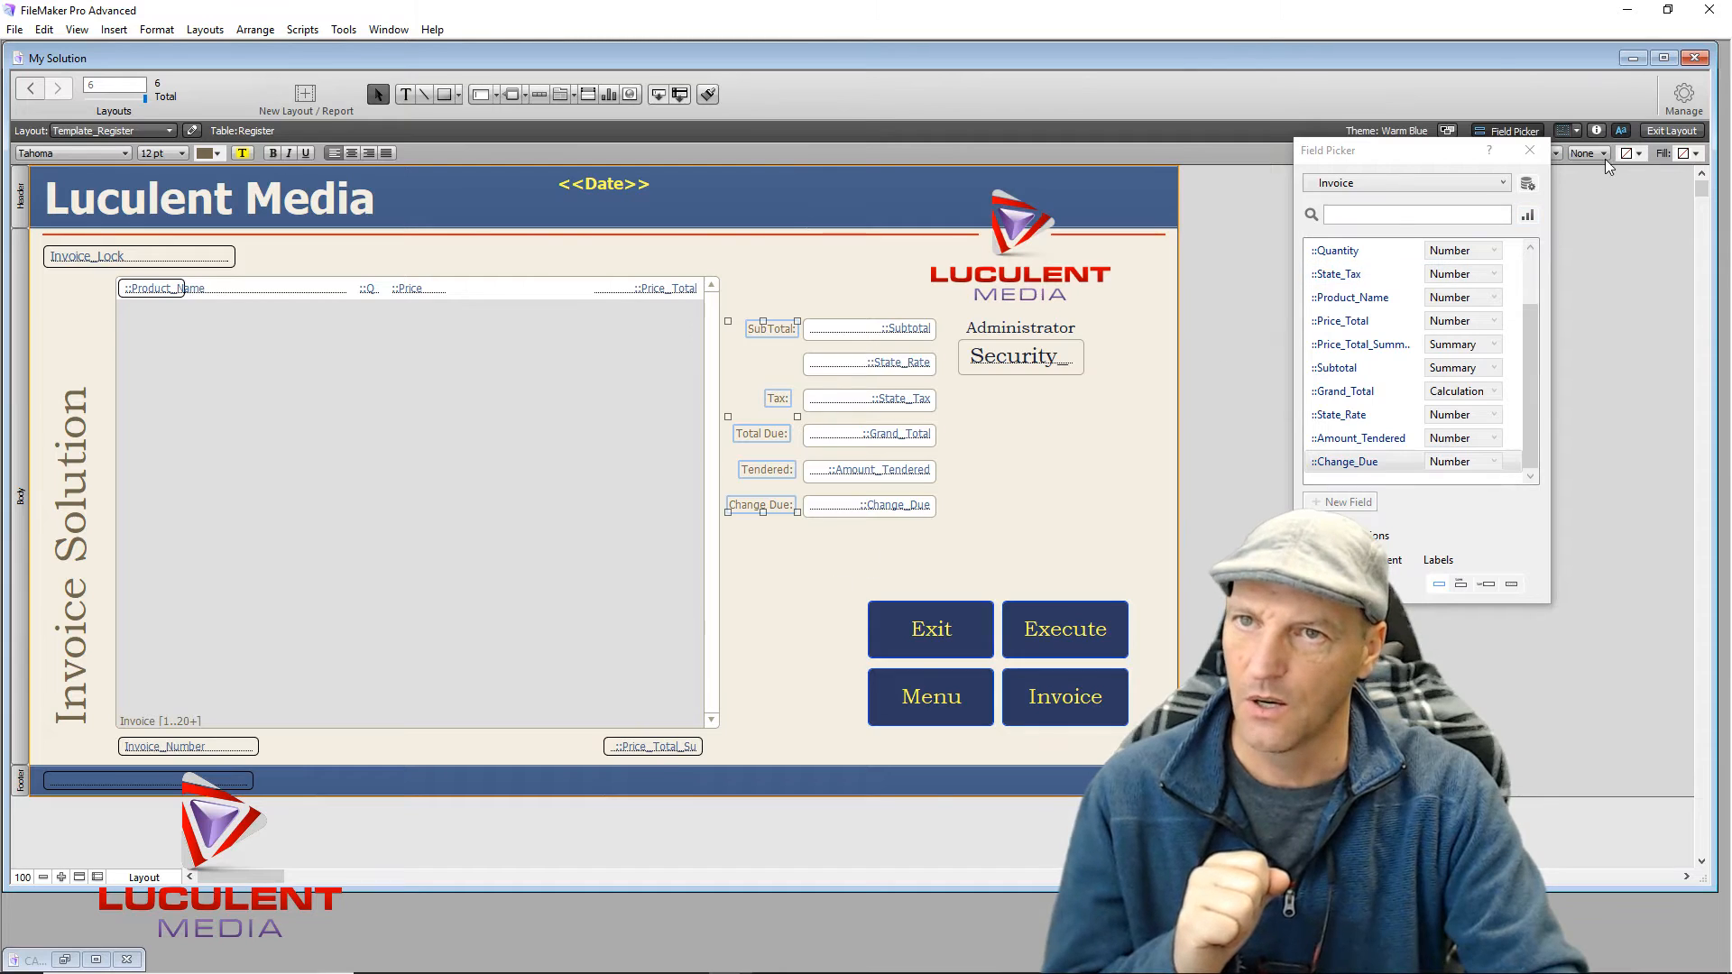
{"action": "left_click", "coordinate": [1597, 132]}
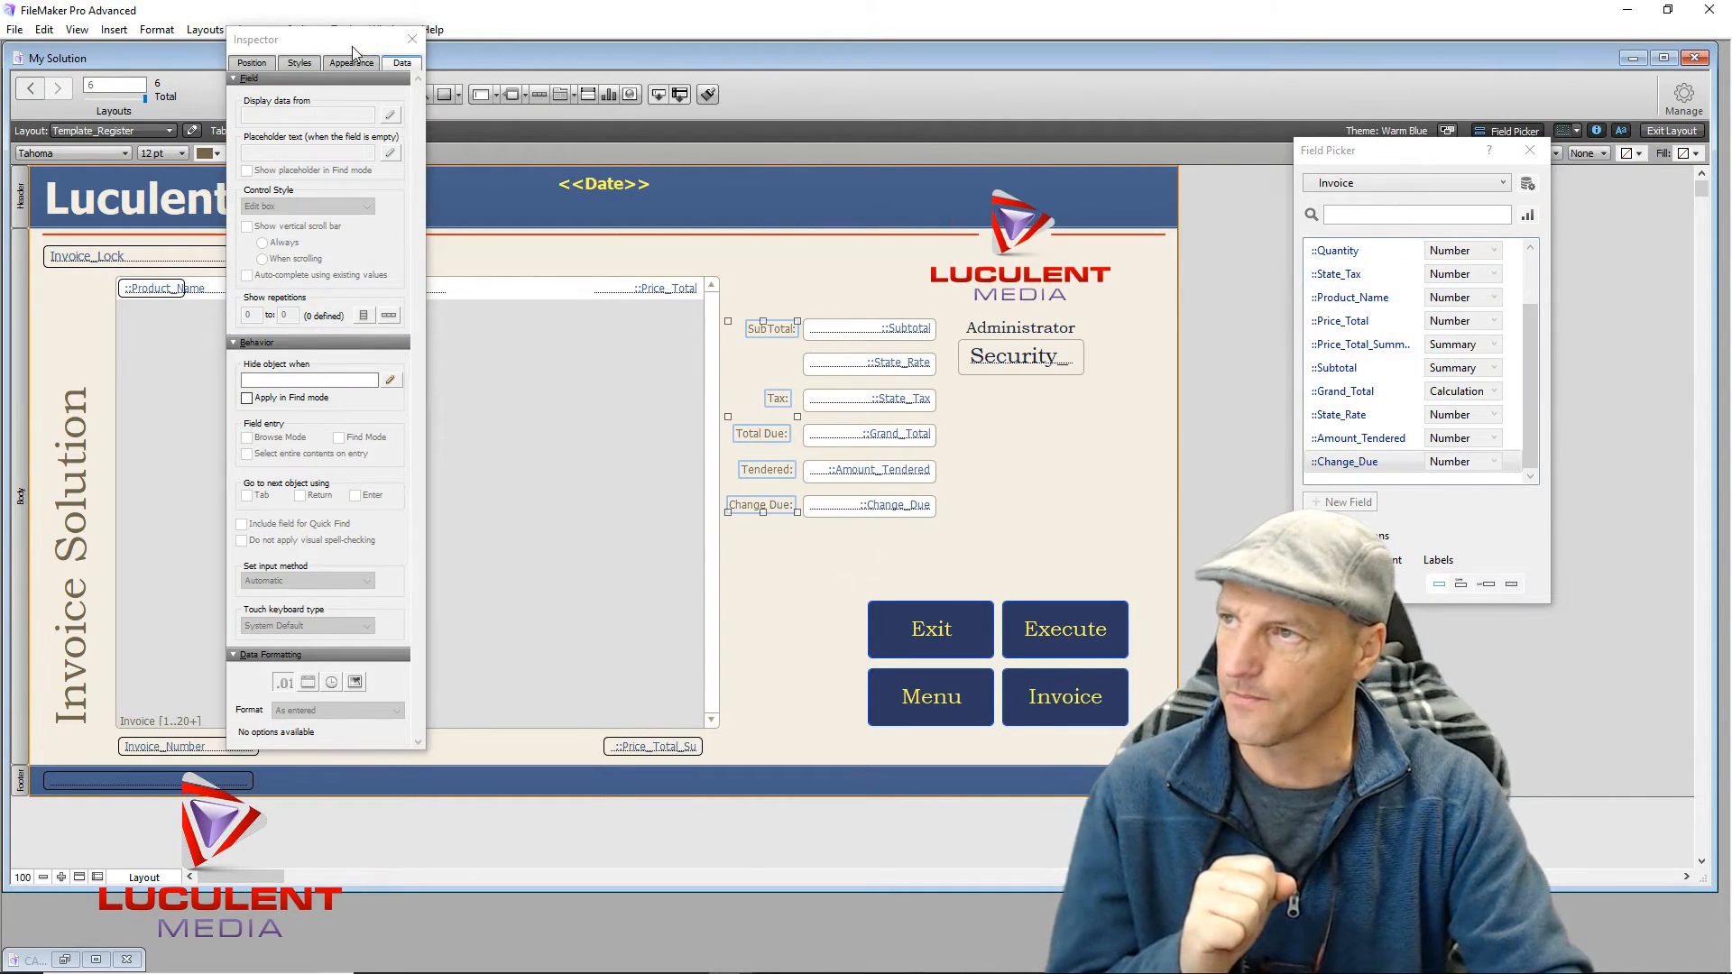
{"action": "left_click", "coordinate": [252, 63]}
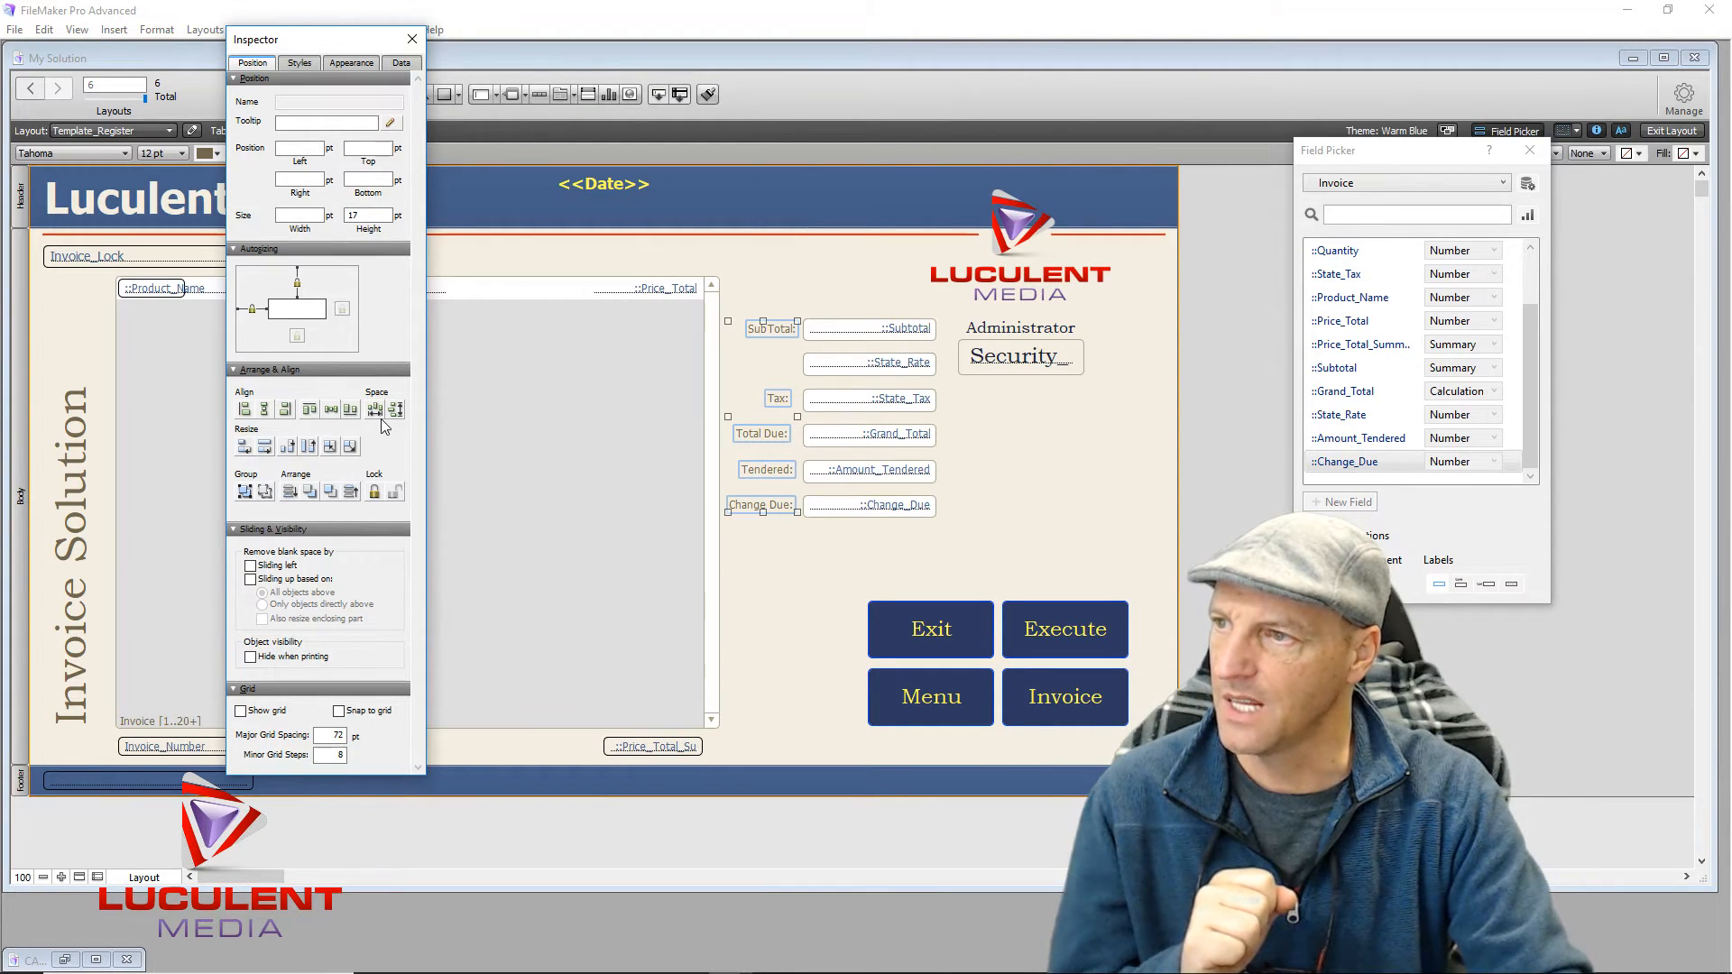
{"action": "left_click", "coordinate": [285, 410]}
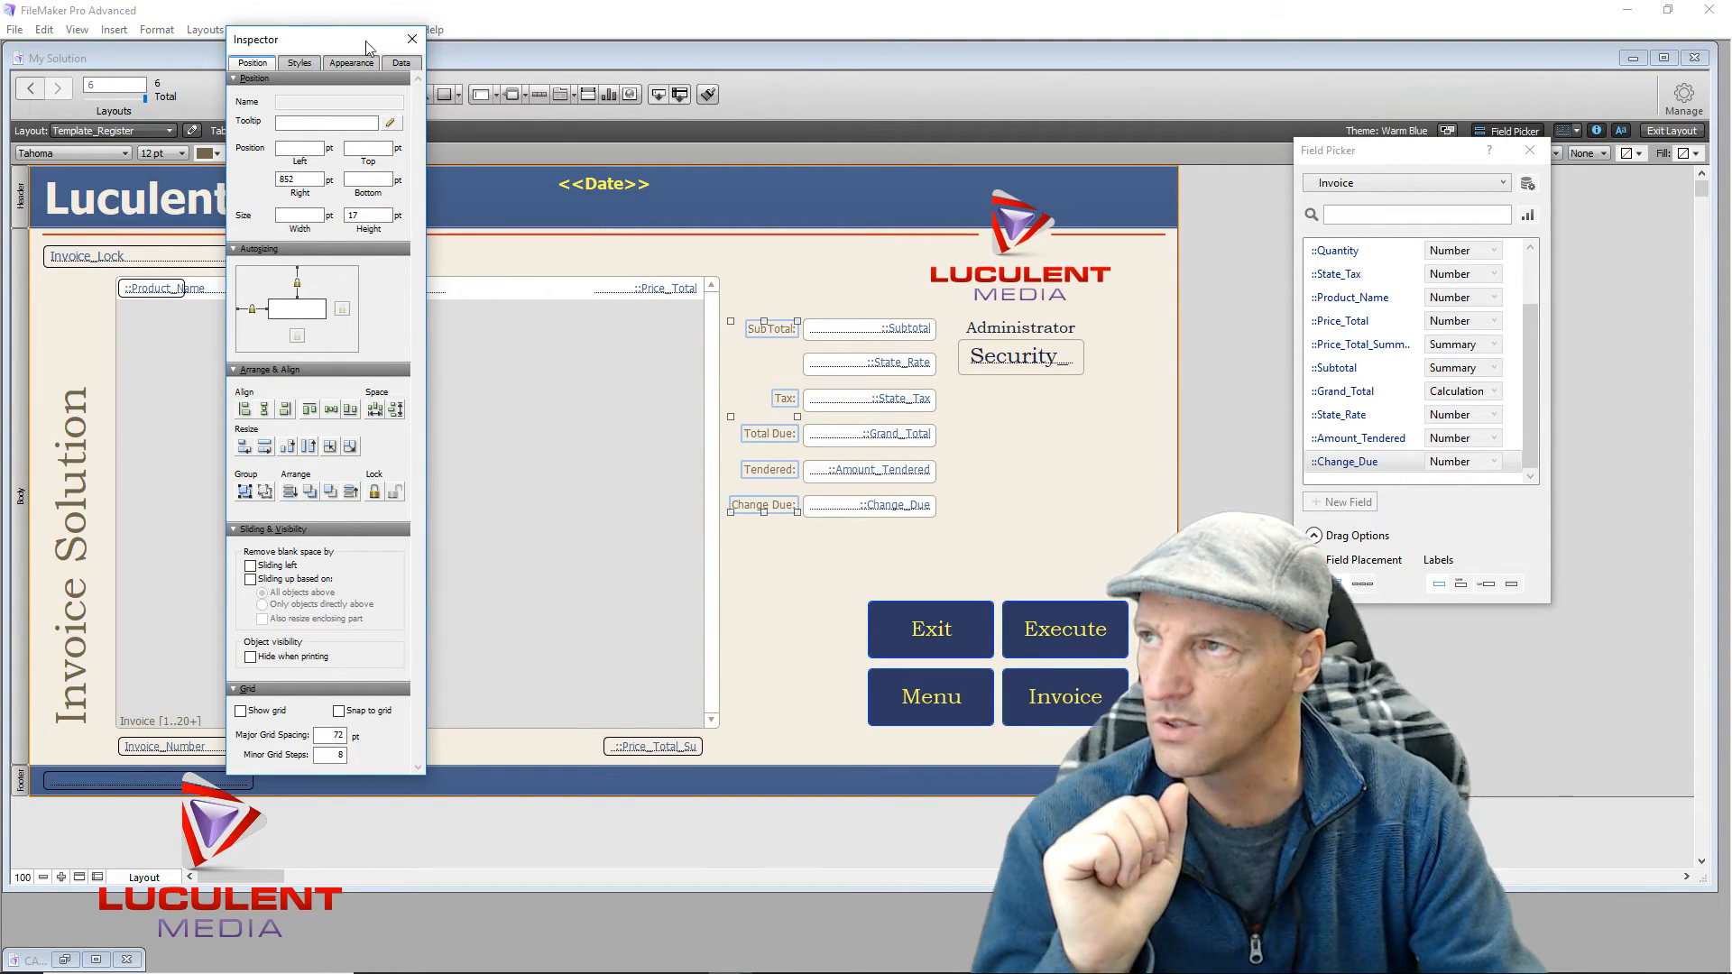
{"action": "left_click", "coordinate": [412, 39]}
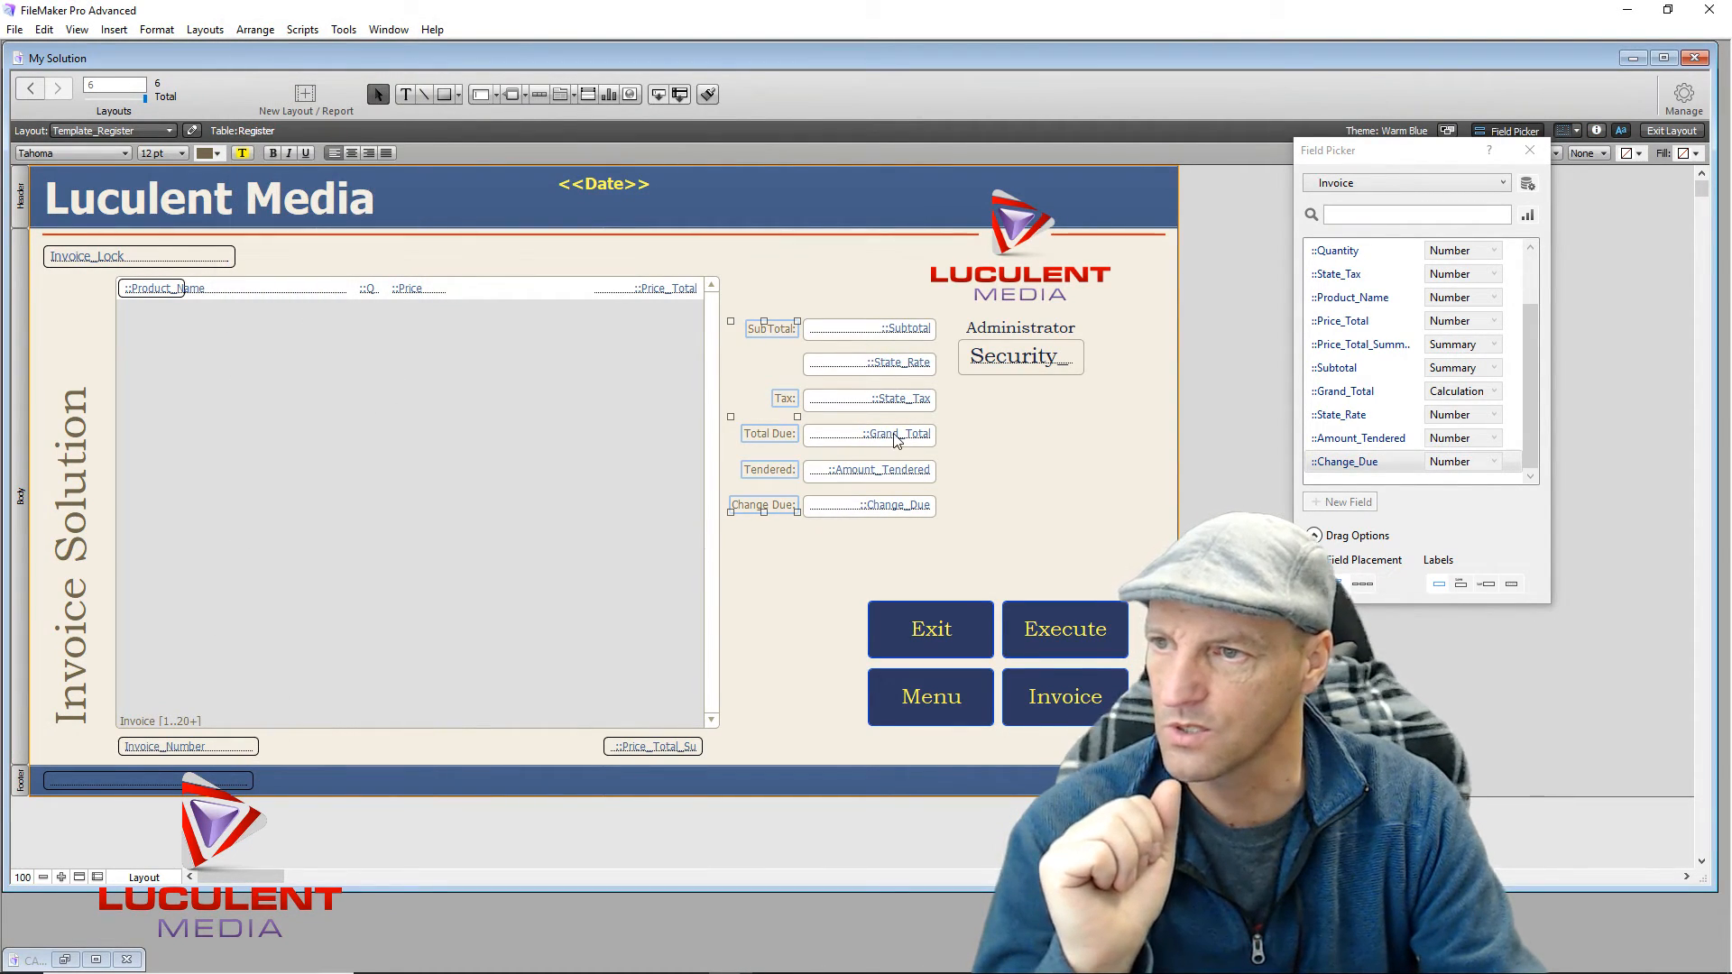
Step: Format the Grand_Total field's text as bold red
{"action": "left_click", "coordinate": [896, 440]}
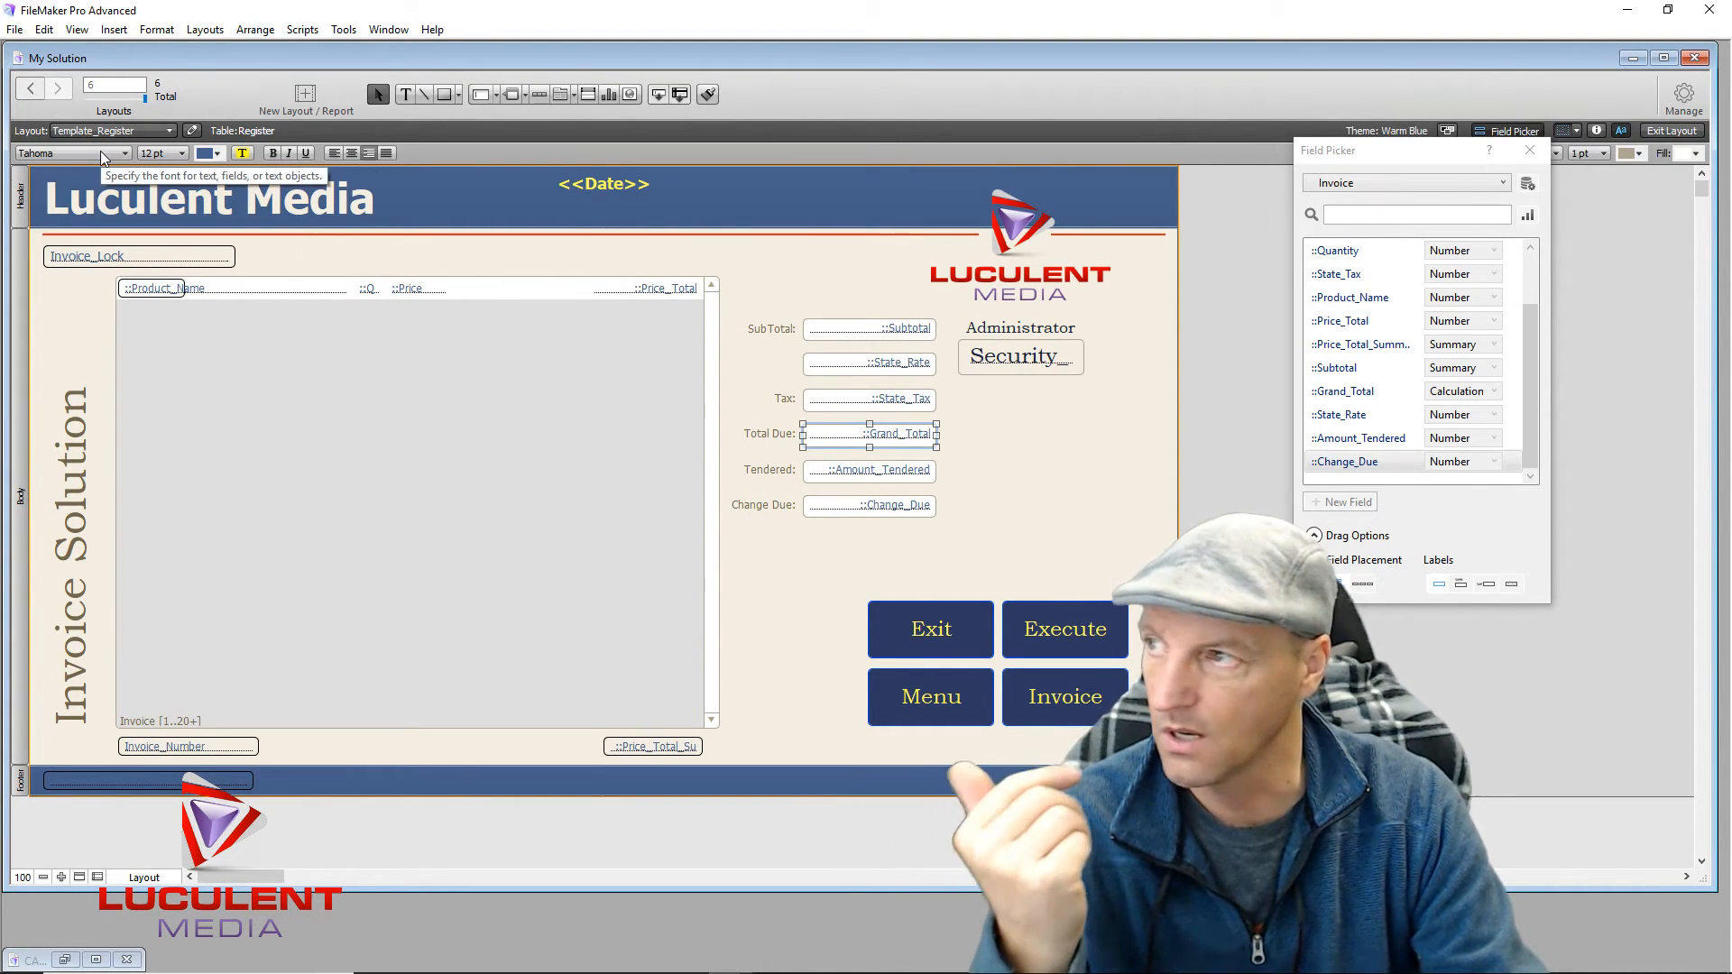
{"action": "left_click", "coordinate": [217, 153]}
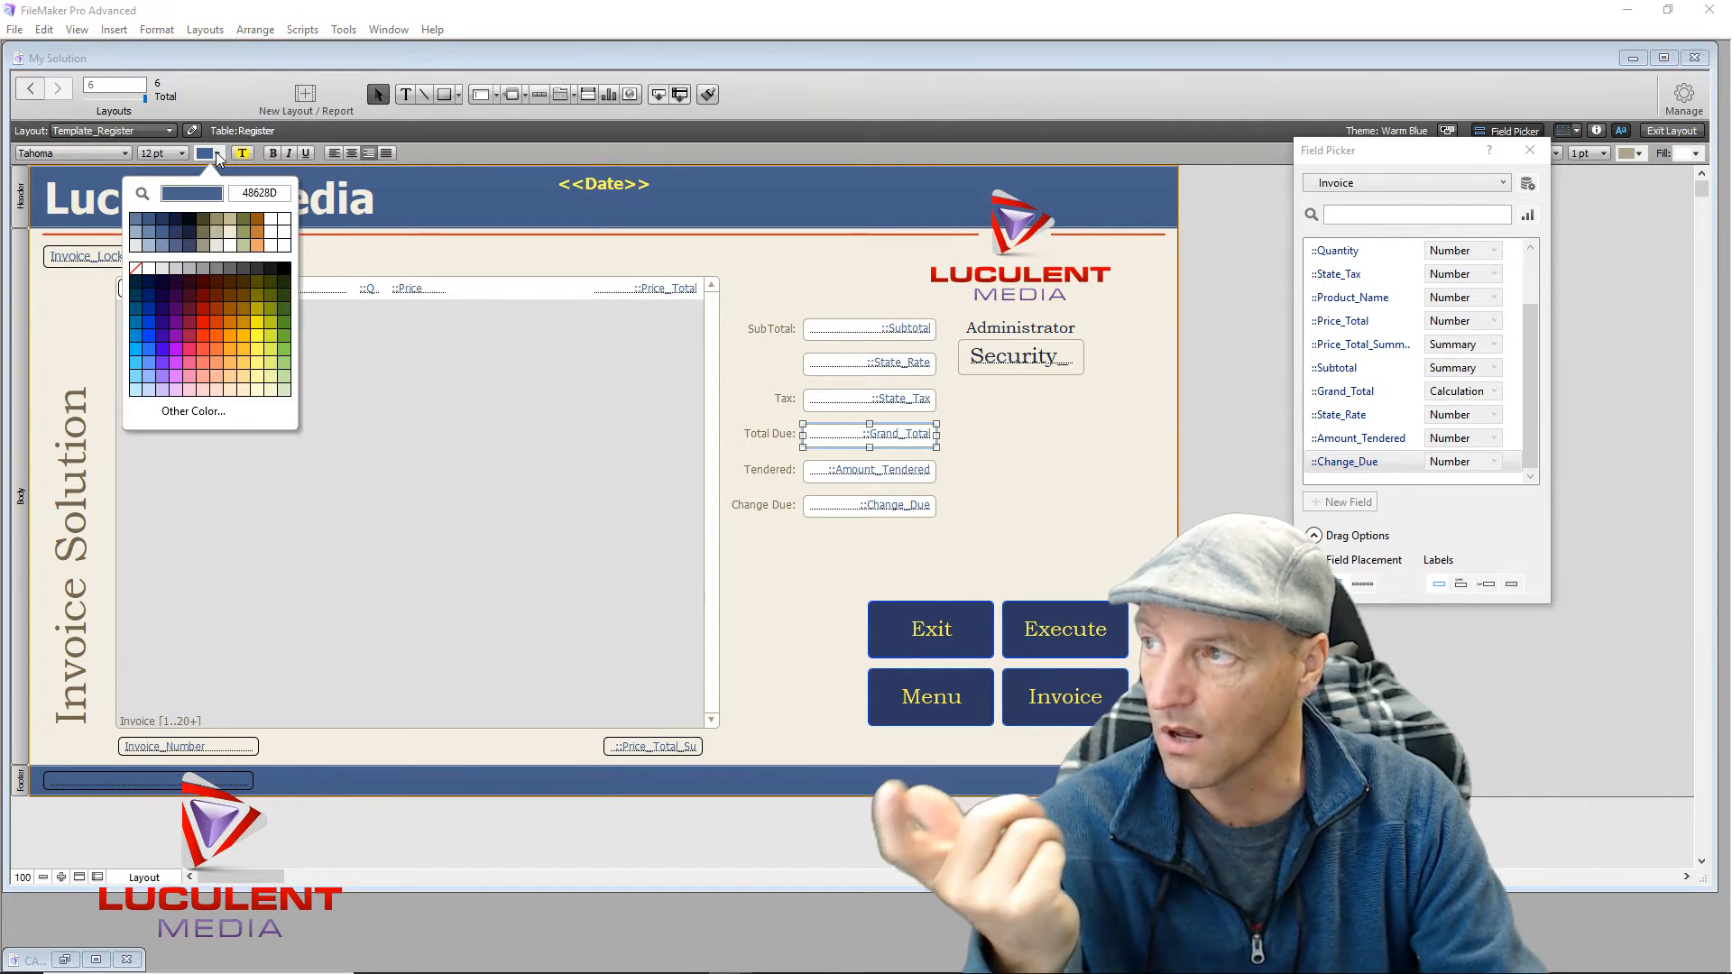
{"action": "left_click", "coordinate": [205, 333]}
{"action": "left_click", "coordinate": [760, 565]}
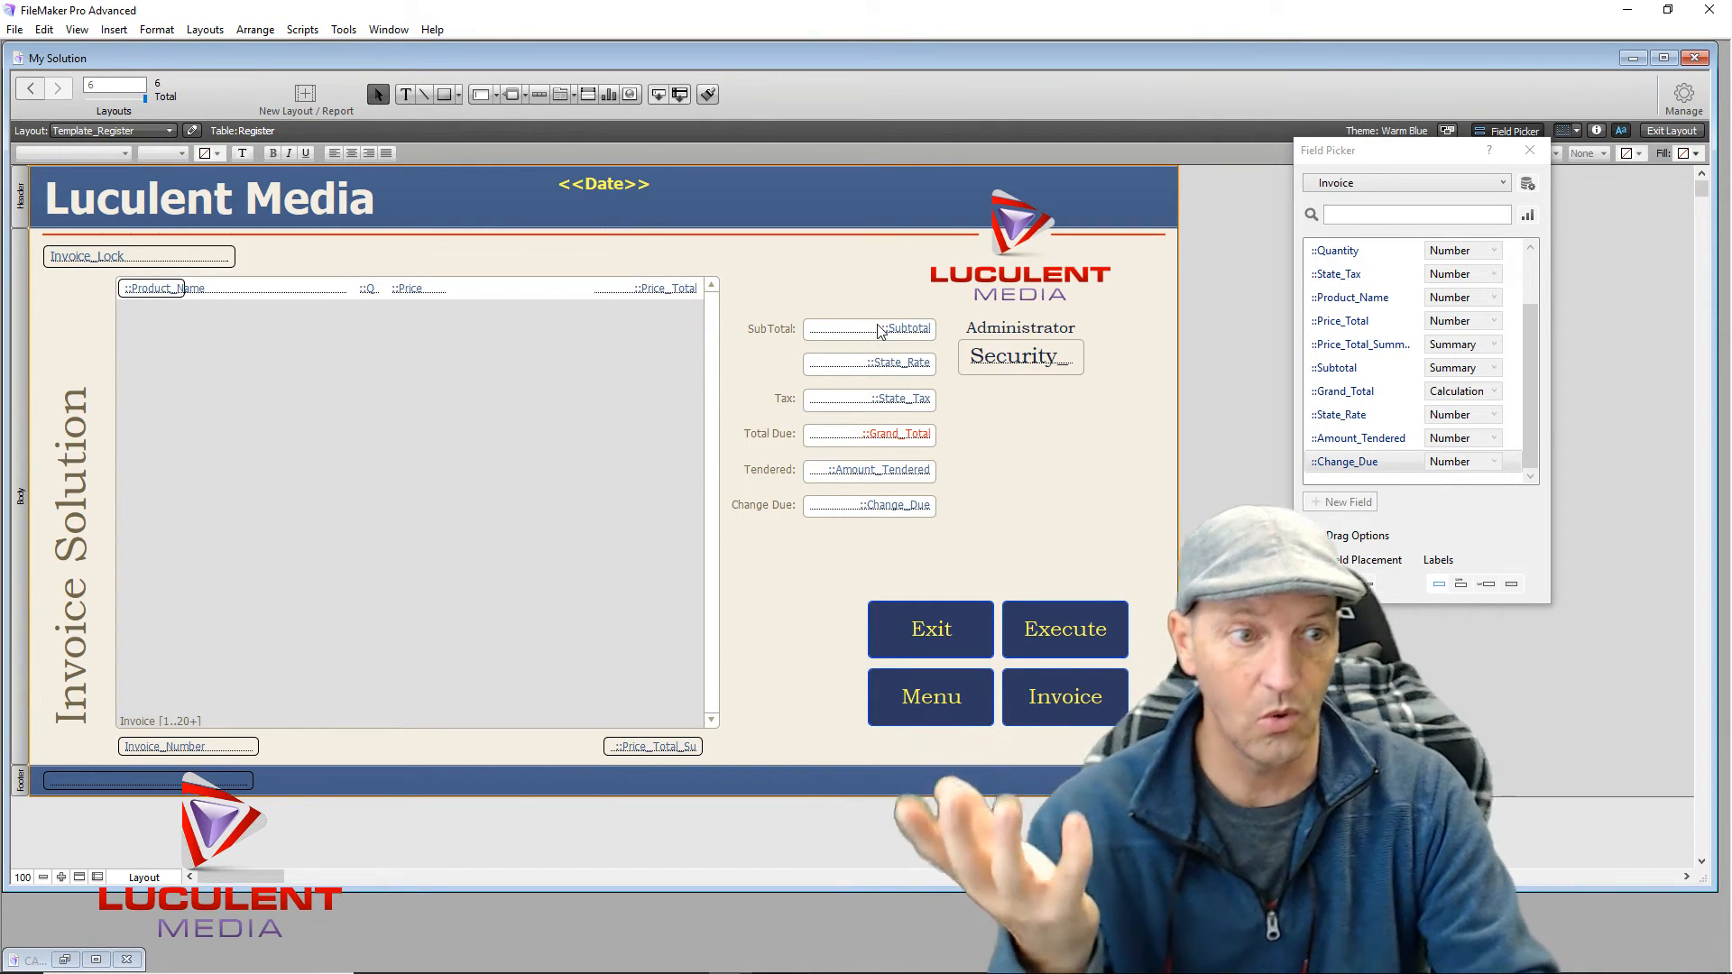
{"action": "left_click", "coordinate": [903, 440]}
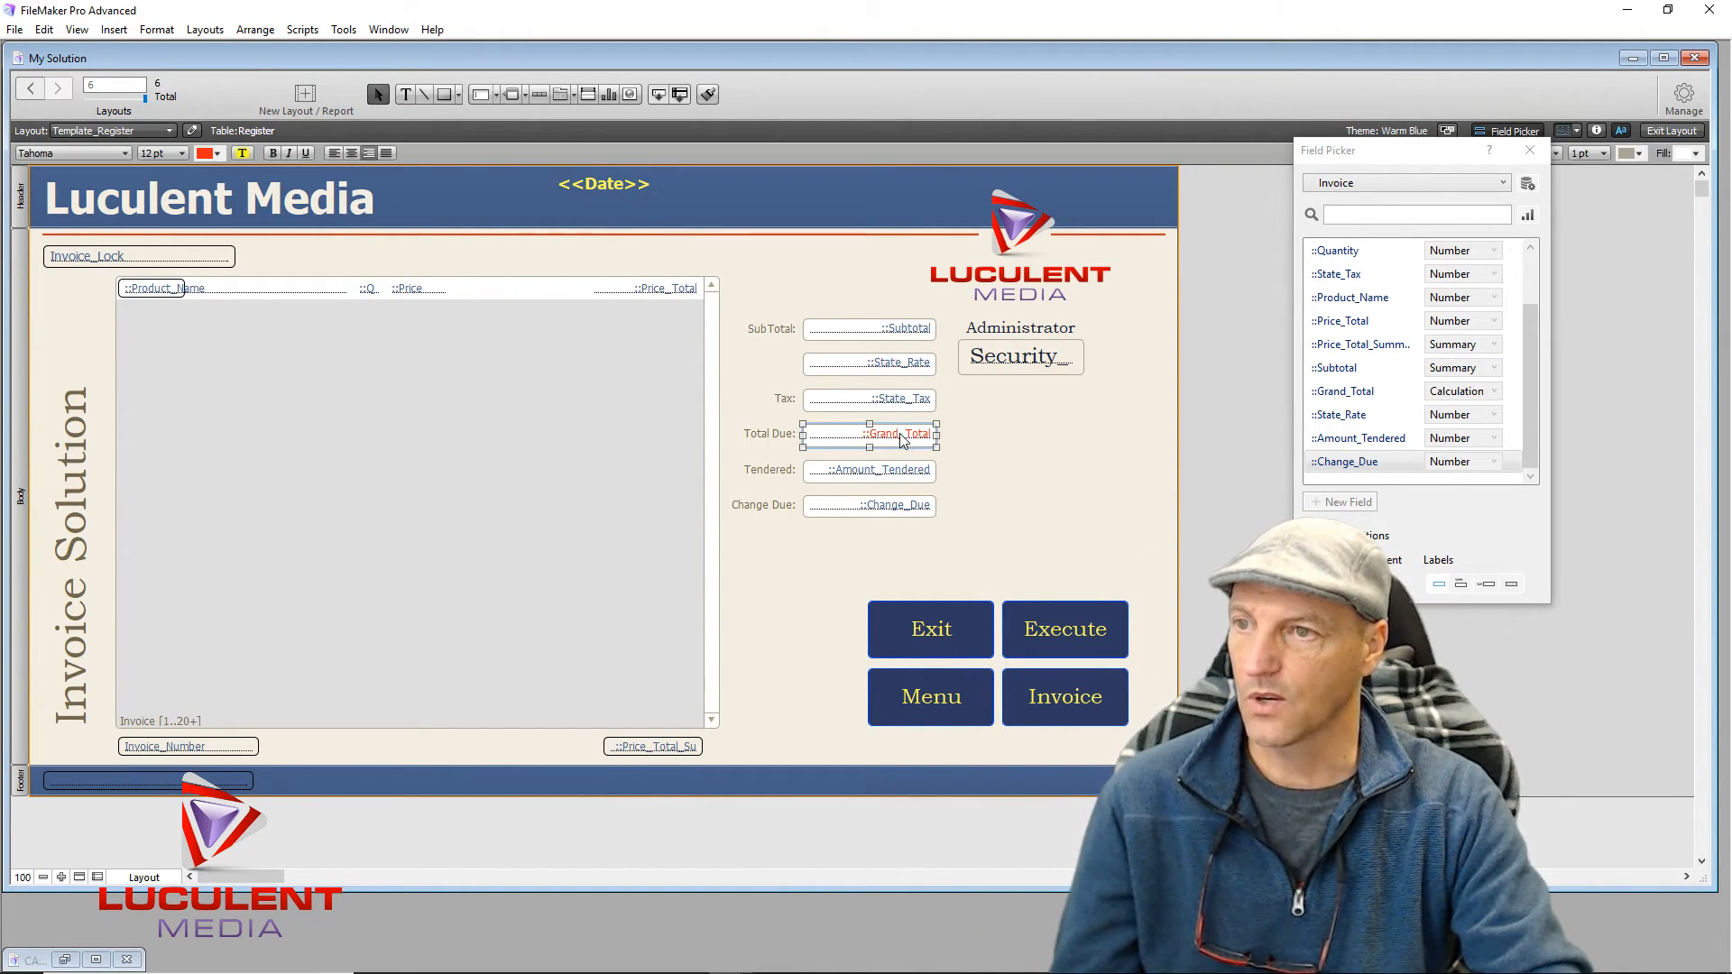
{"action": "left_click", "coordinate": [273, 150]}
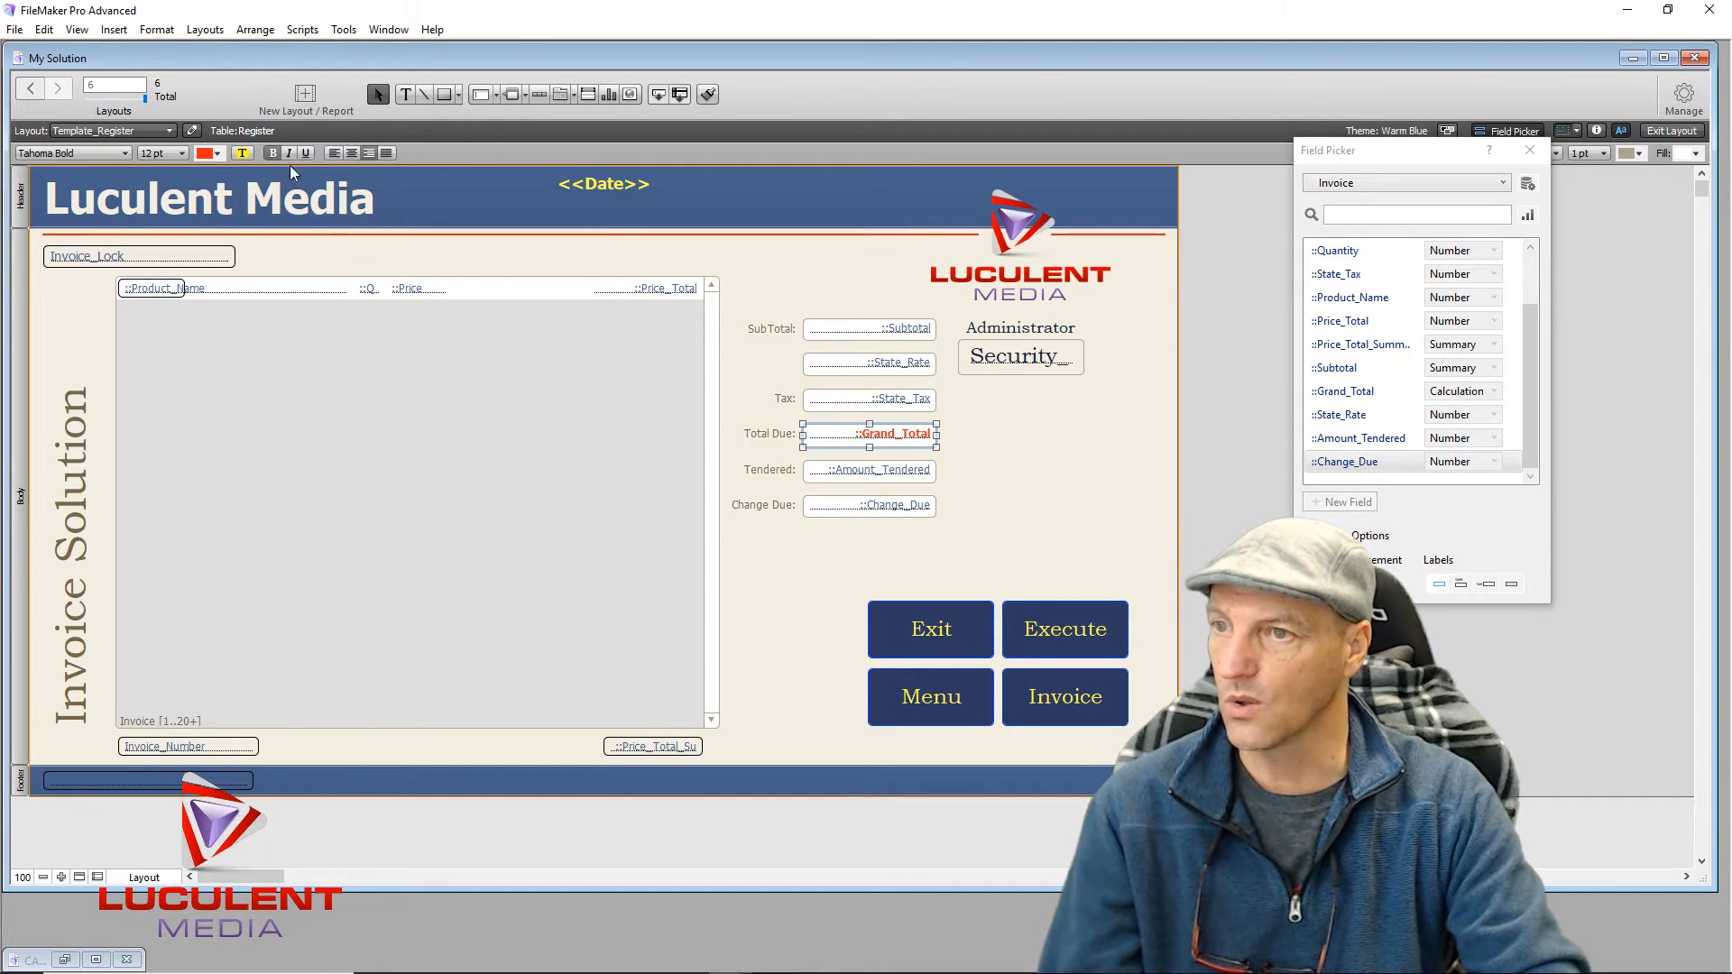
{"action": "left_click", "coordinate": [781, 590]}
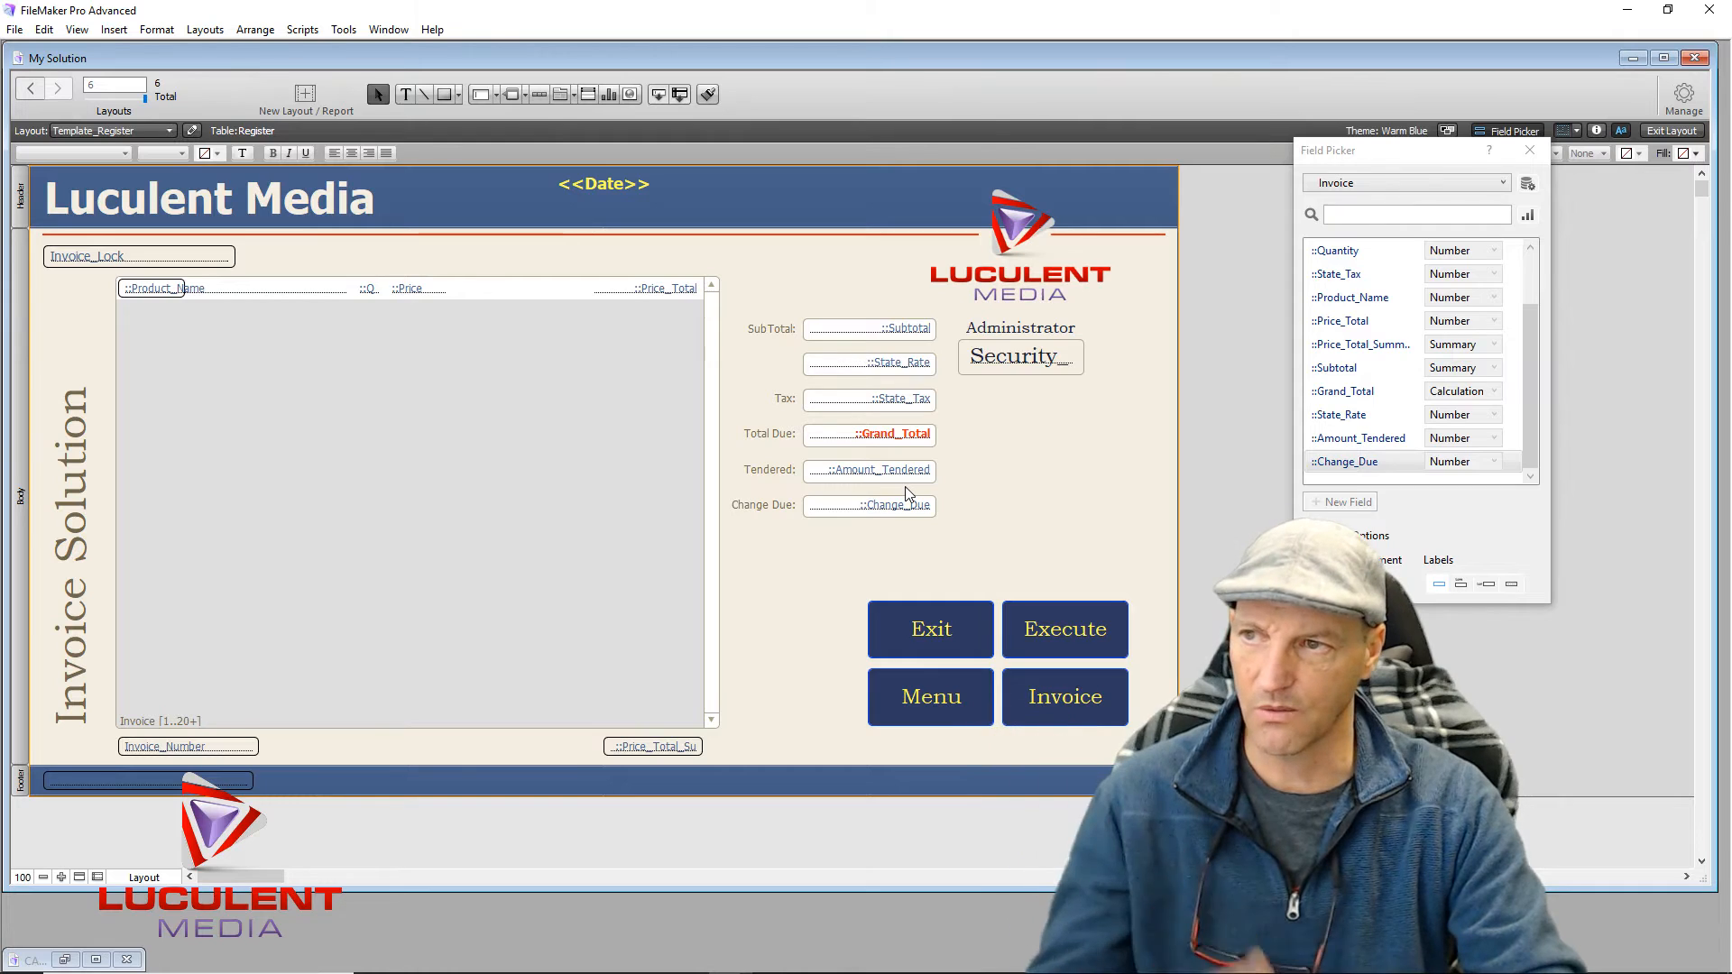
Step: Move the Administrator label and Security field beside the logo, and the block of totals labels and fields below the logo, above the buttons
{"action": "left_click_drag", "start_coordinate": [757, 285], "coordinate": [860, 540]}
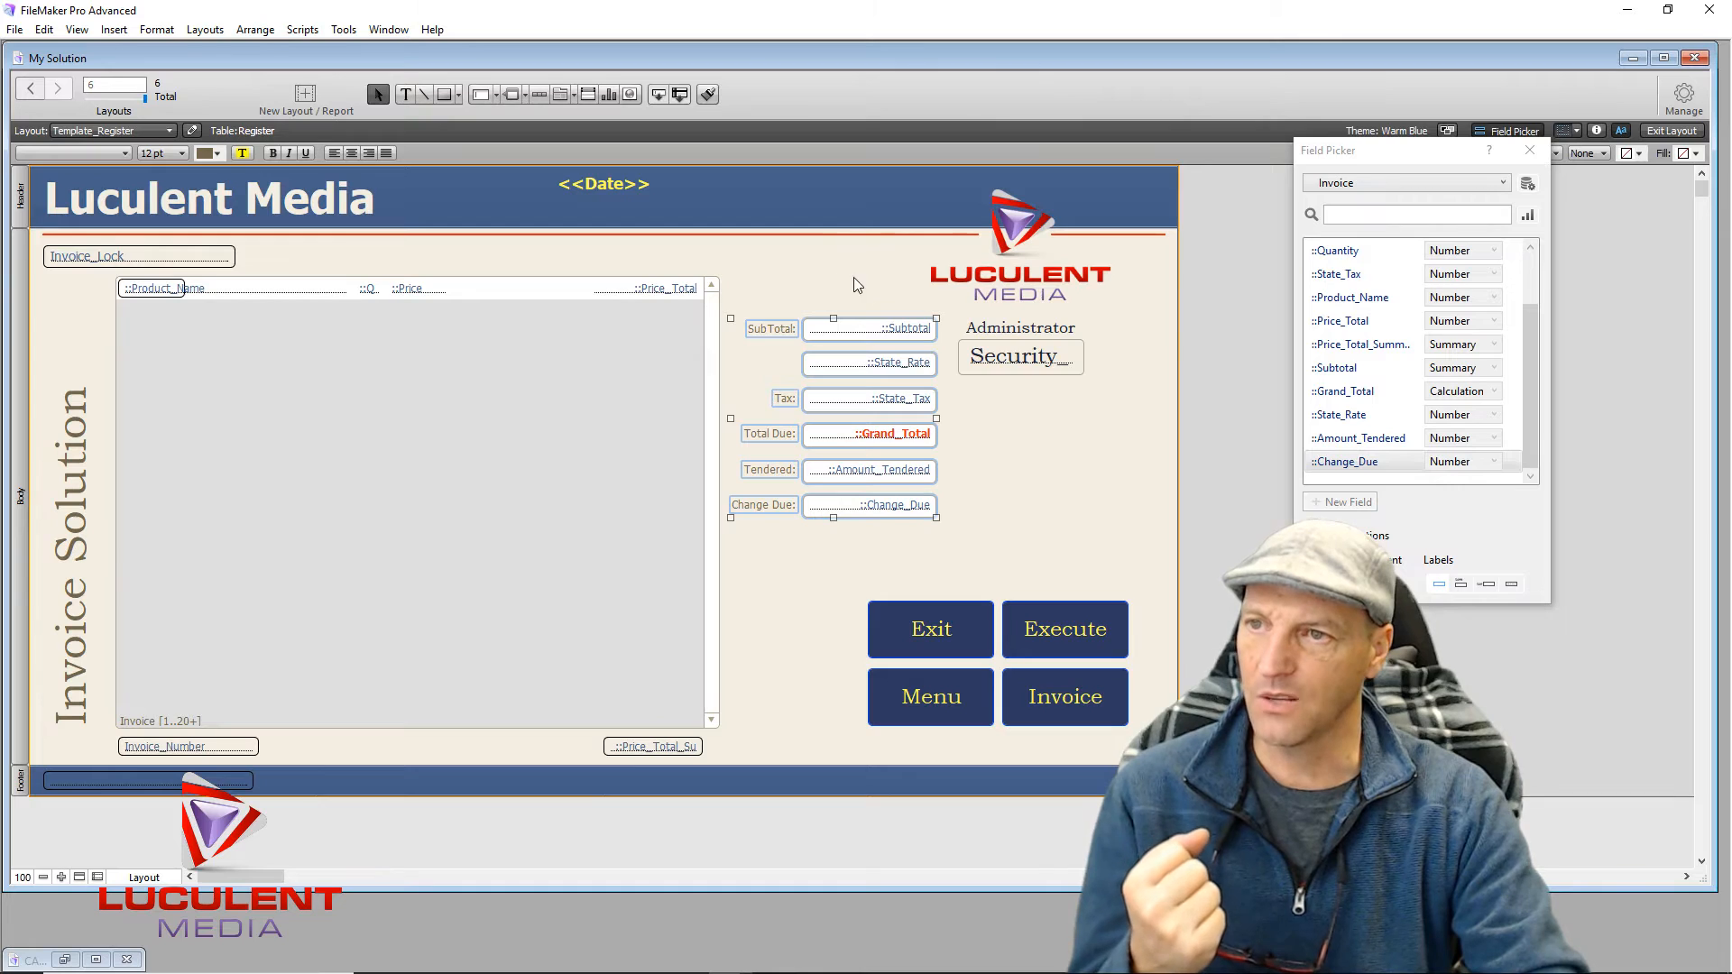
{"action": "left_click_drag", "start_coordinate": [1032, 436], "coordinate": [840, 263]}
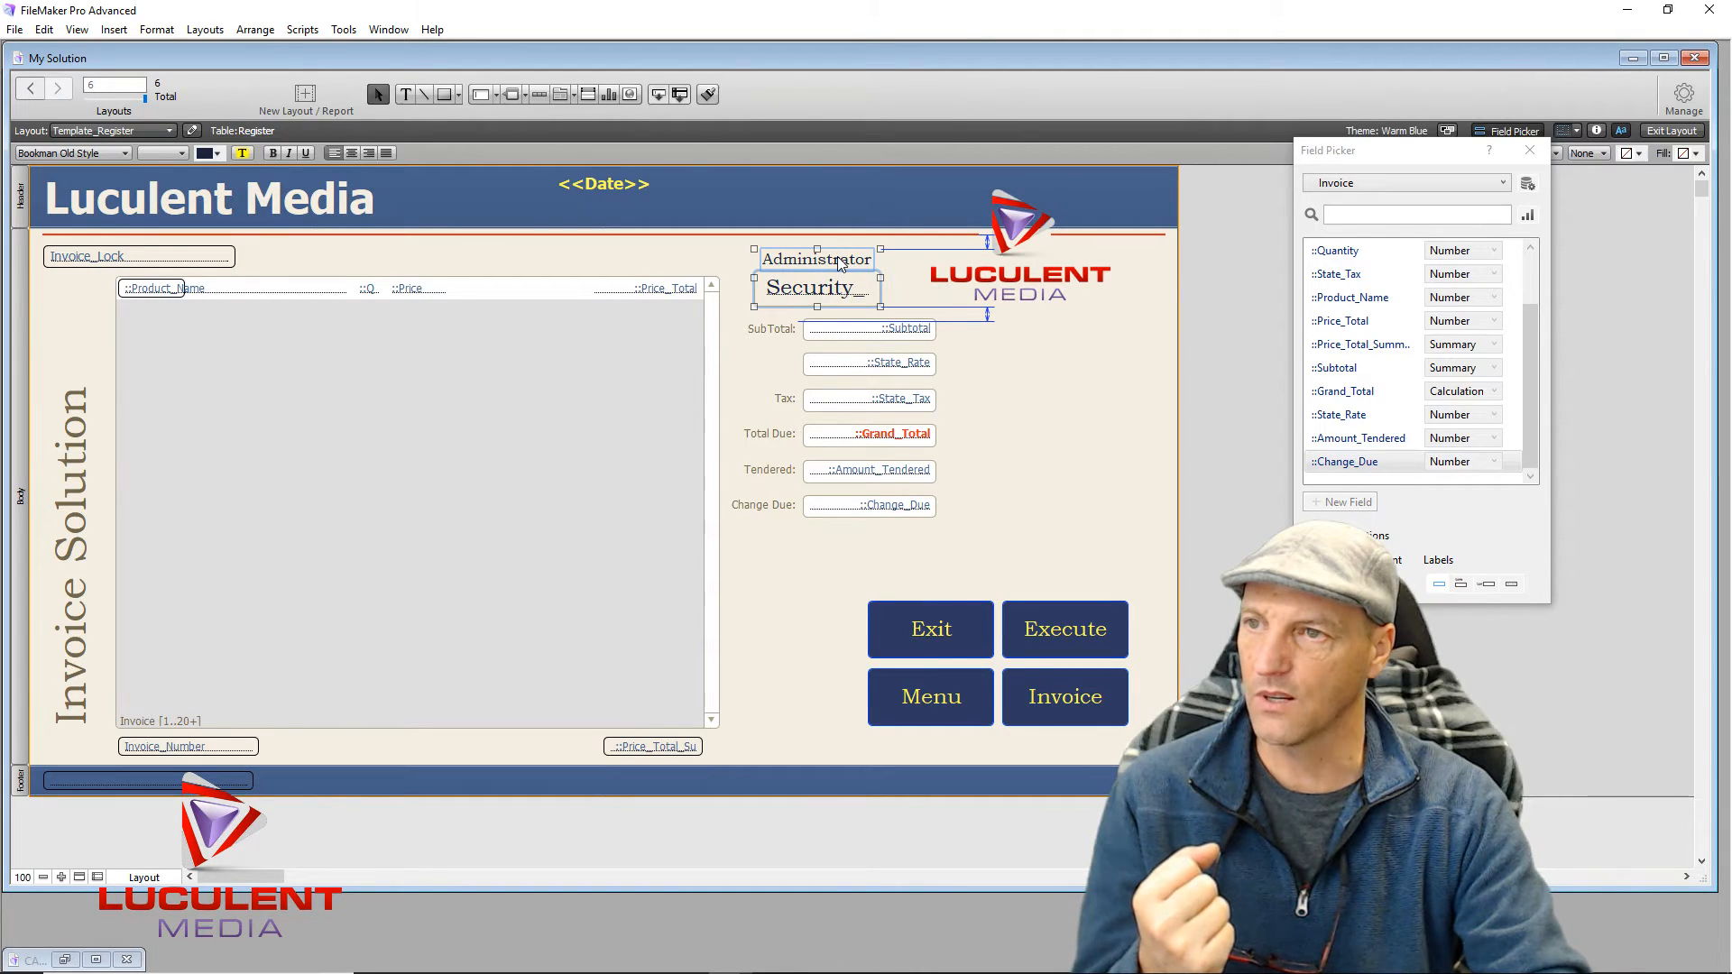
{"action": "left_click_drag", "start_coordinate": [782, 568], "coordinate": [1051, 371]}
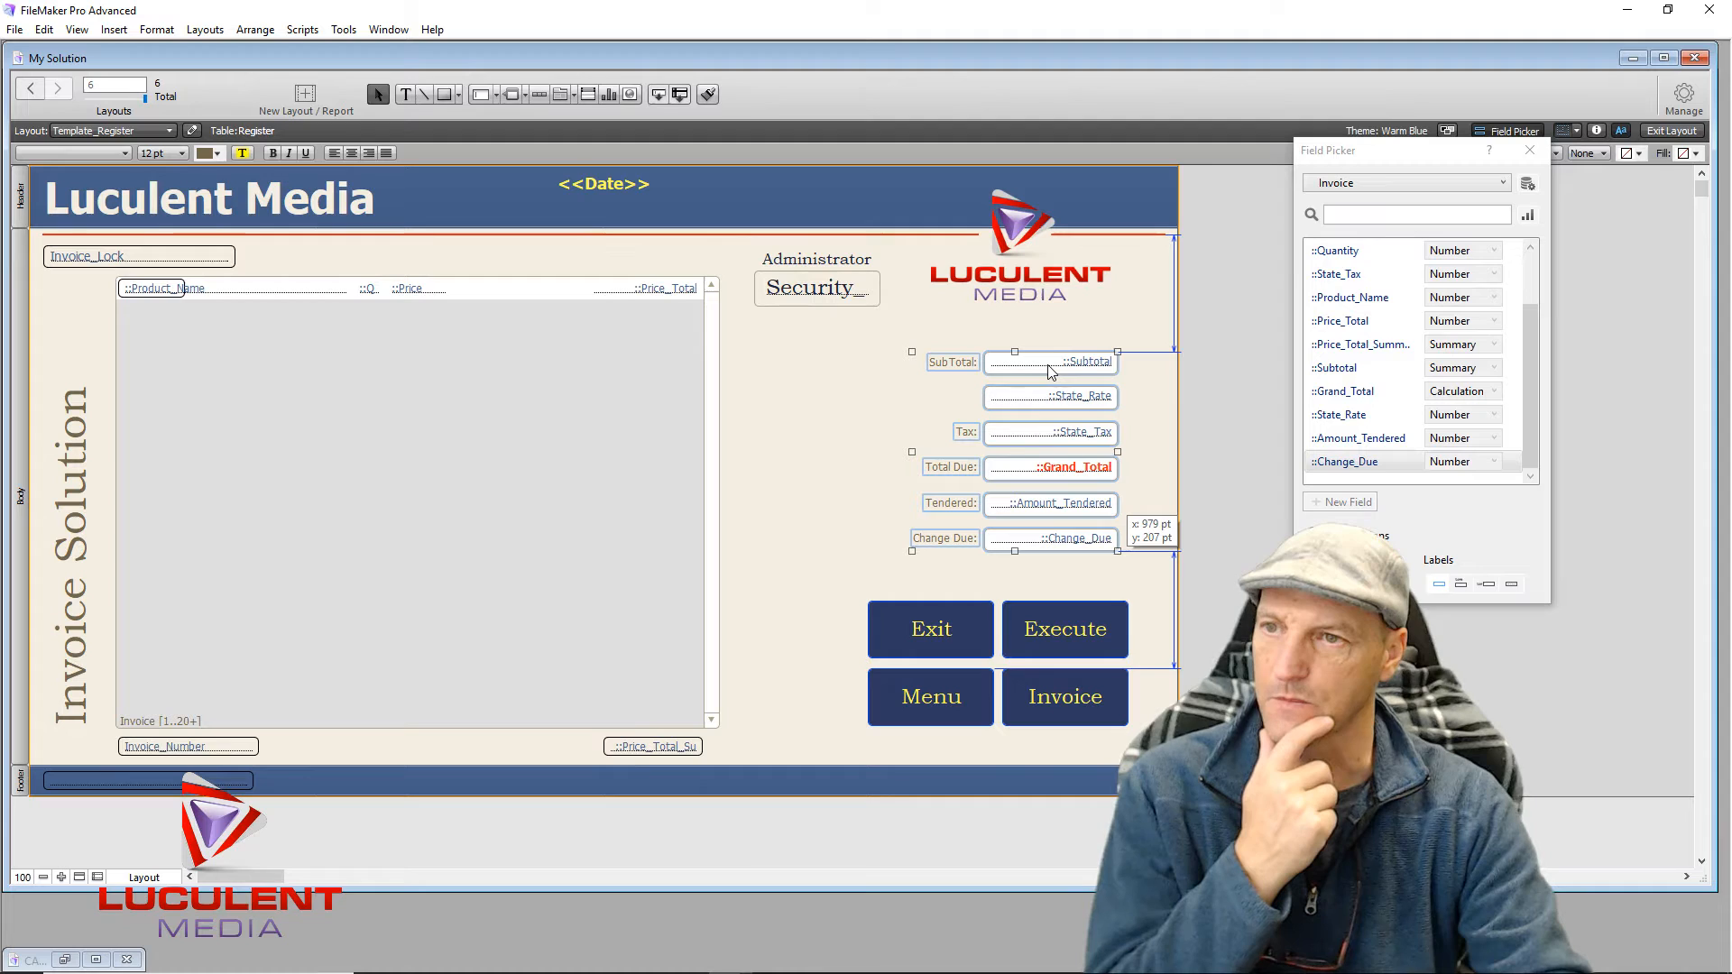
{"action": "left_click_drag", "start_coordinate": [1051, 371], "coordinate": [1051, 371]}
{"action": "left_click", "coordinate": [797, 402]}
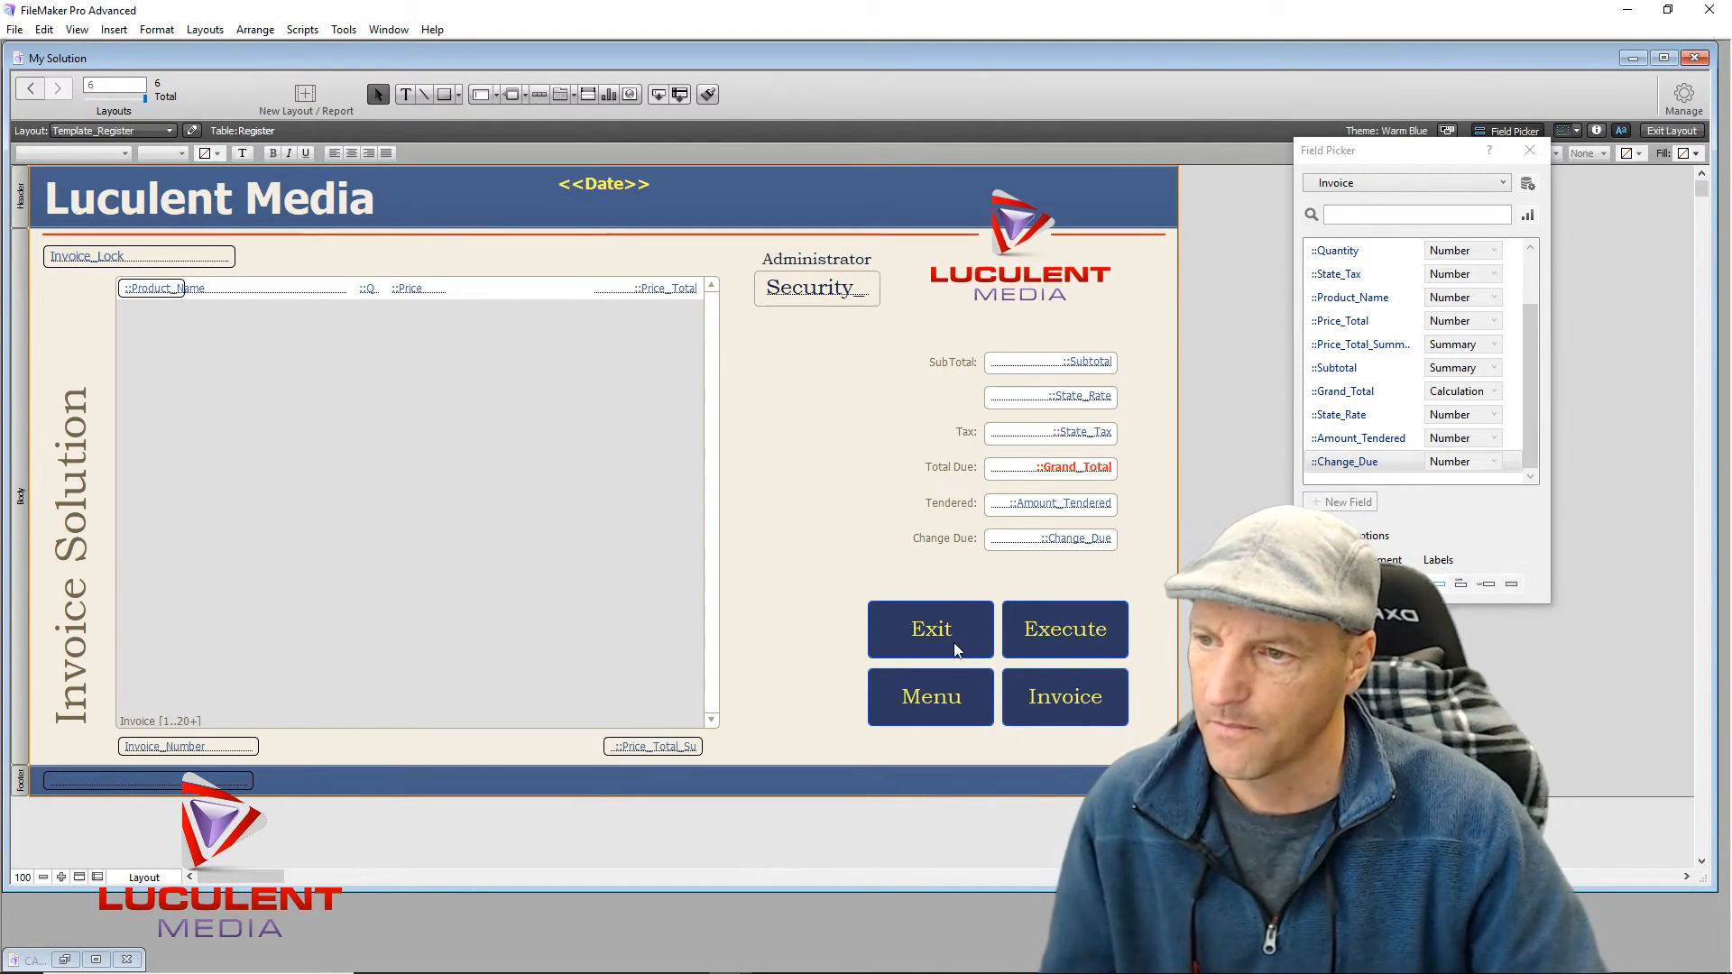
Step: Relabel the Exit button as "Cash" and the Execute button as "Credit"
{"action": "double_click", "coordinate": [933, 634]}
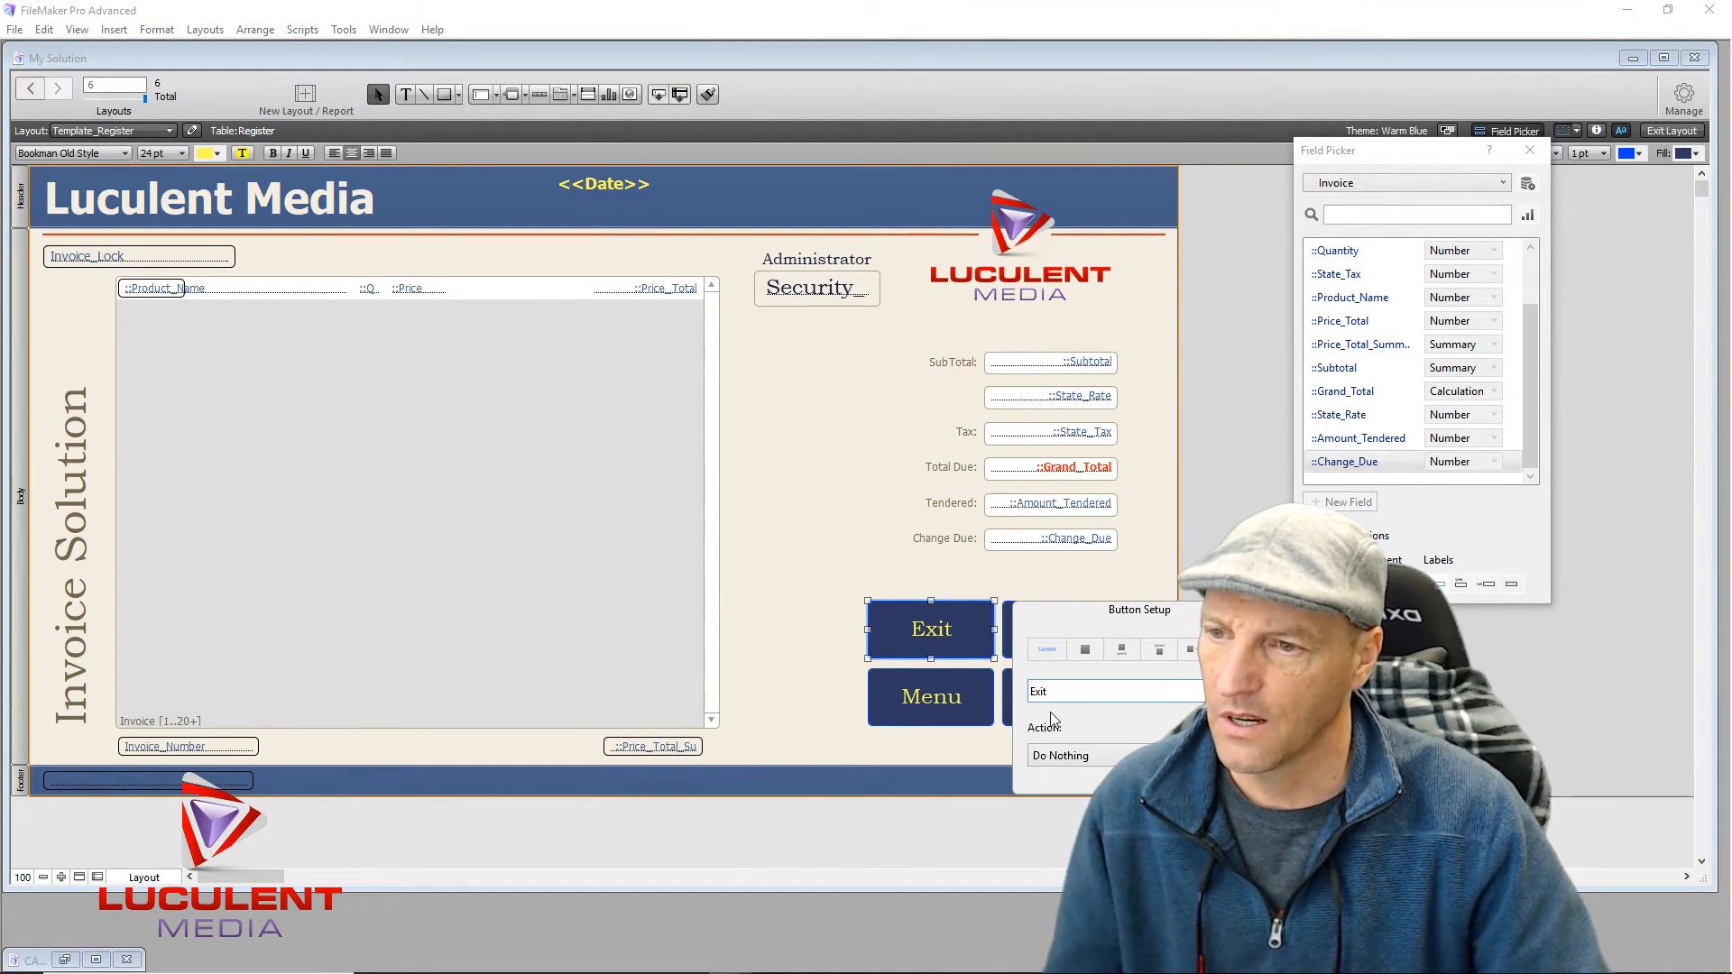
{"action": "left_click_drag", "start_coordinate": [1066, 689], "coordinate": [942, 693]}
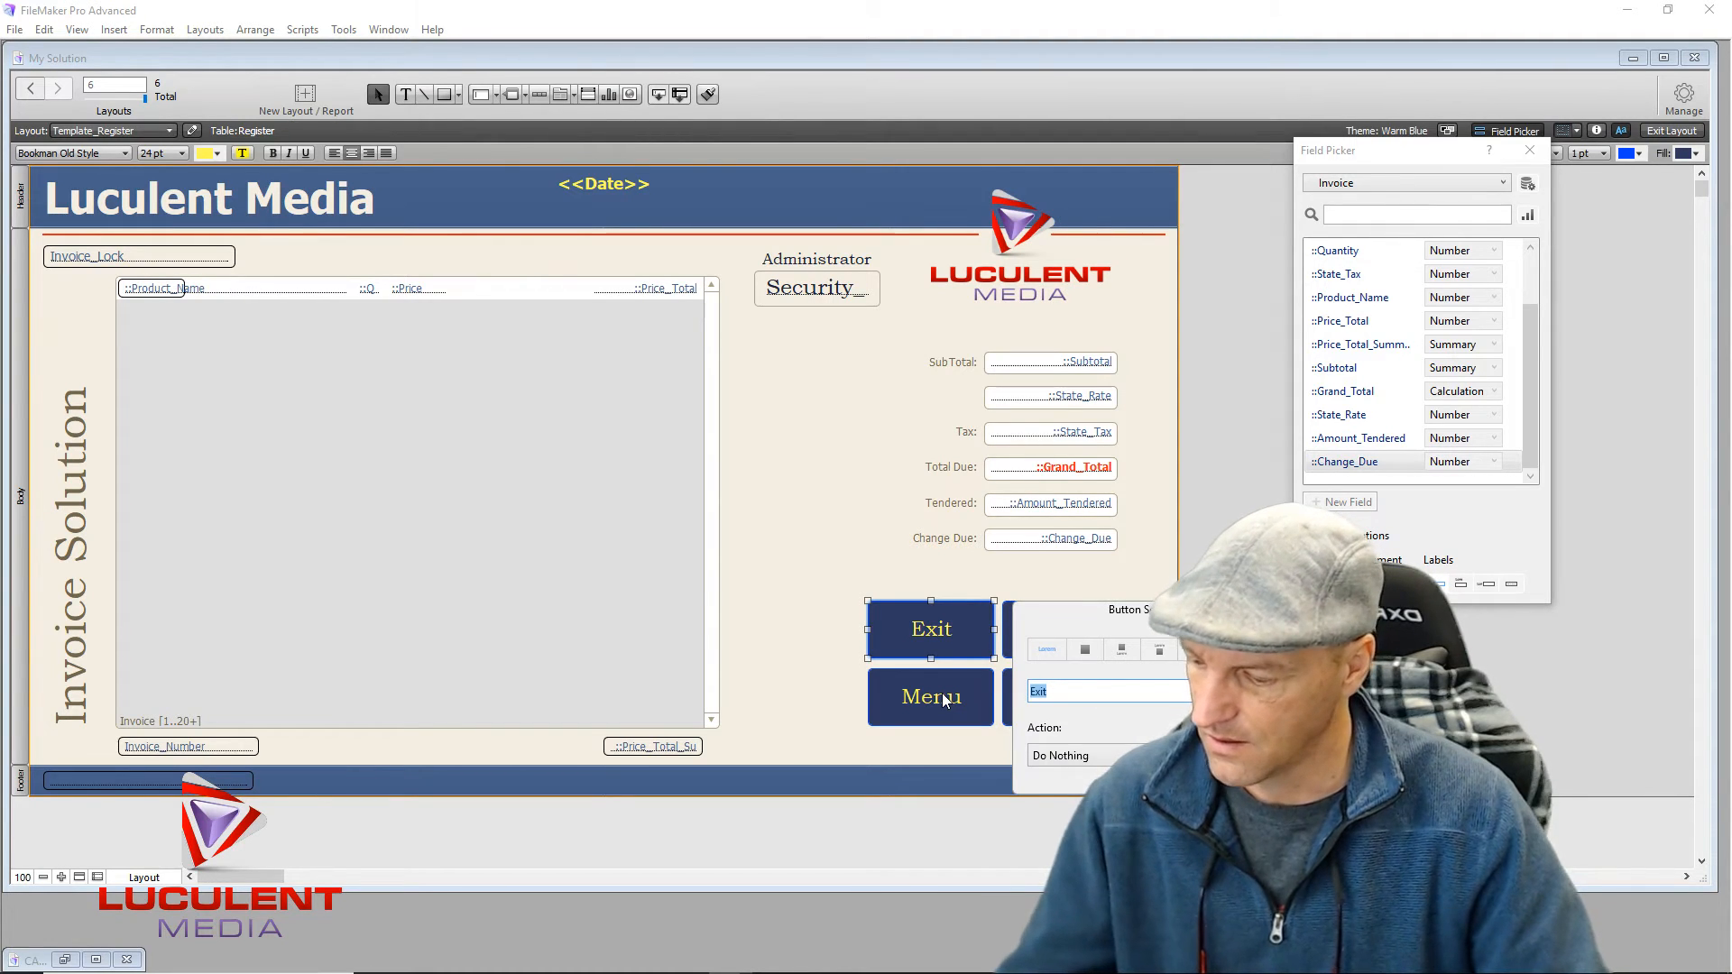
{"action": "type", "text": "Cash"}
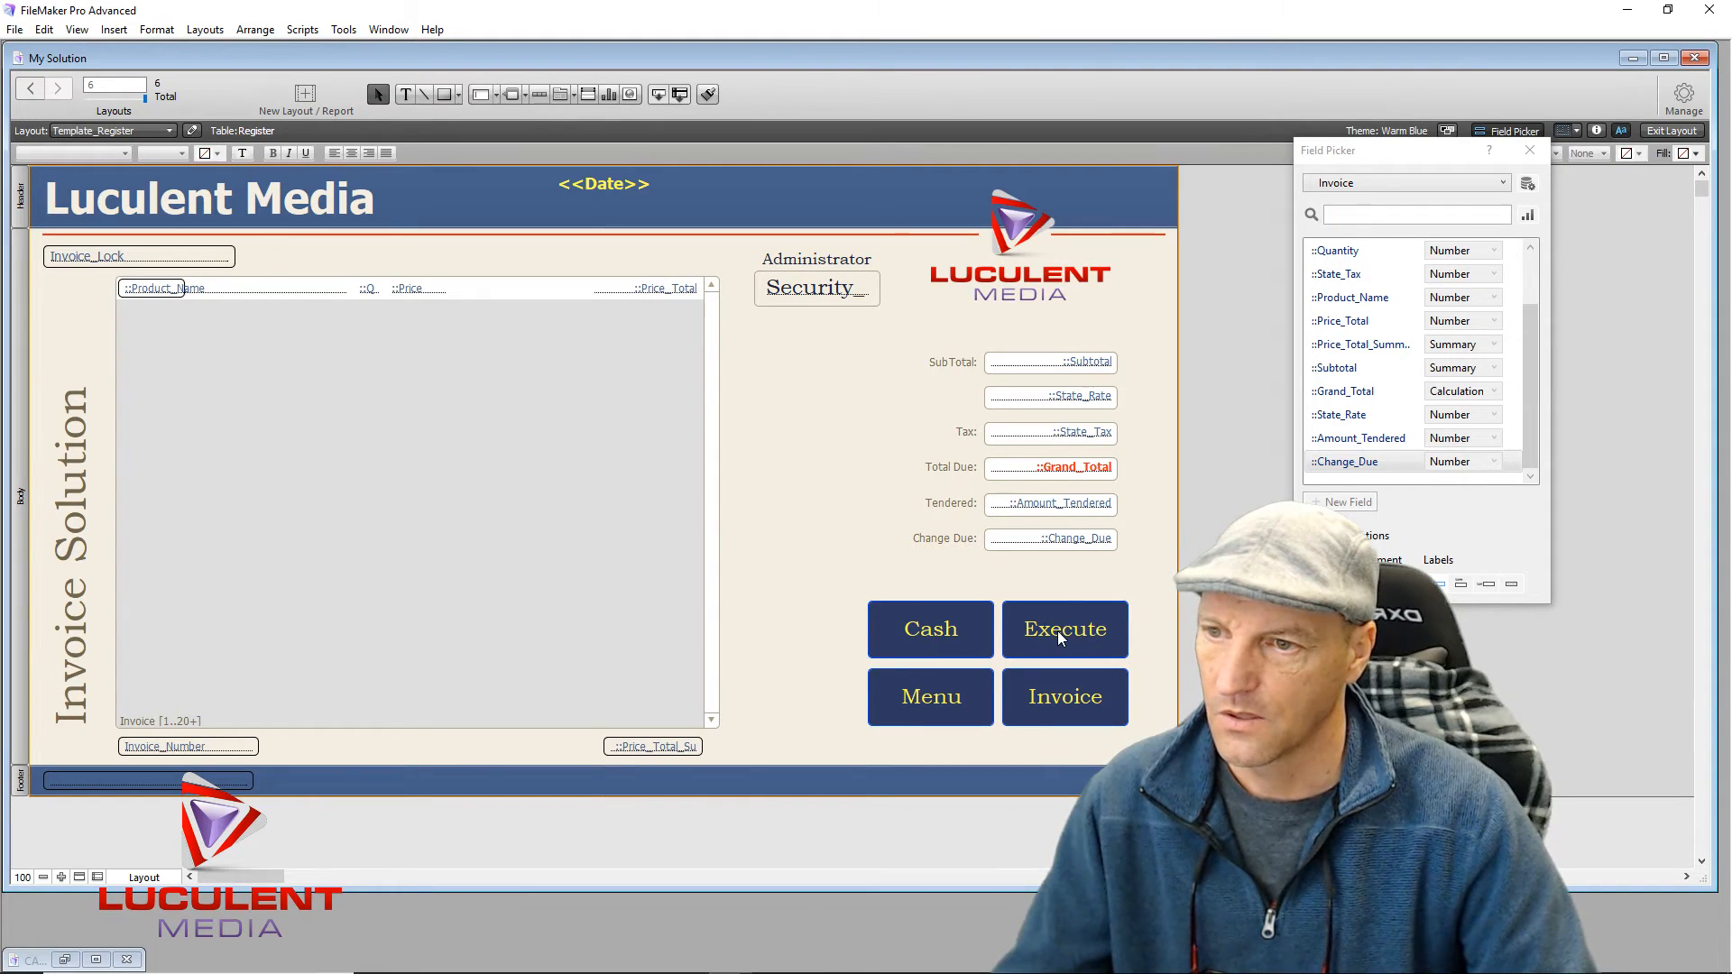
{"action": "double_click", "coordinate": [1057, 630]}
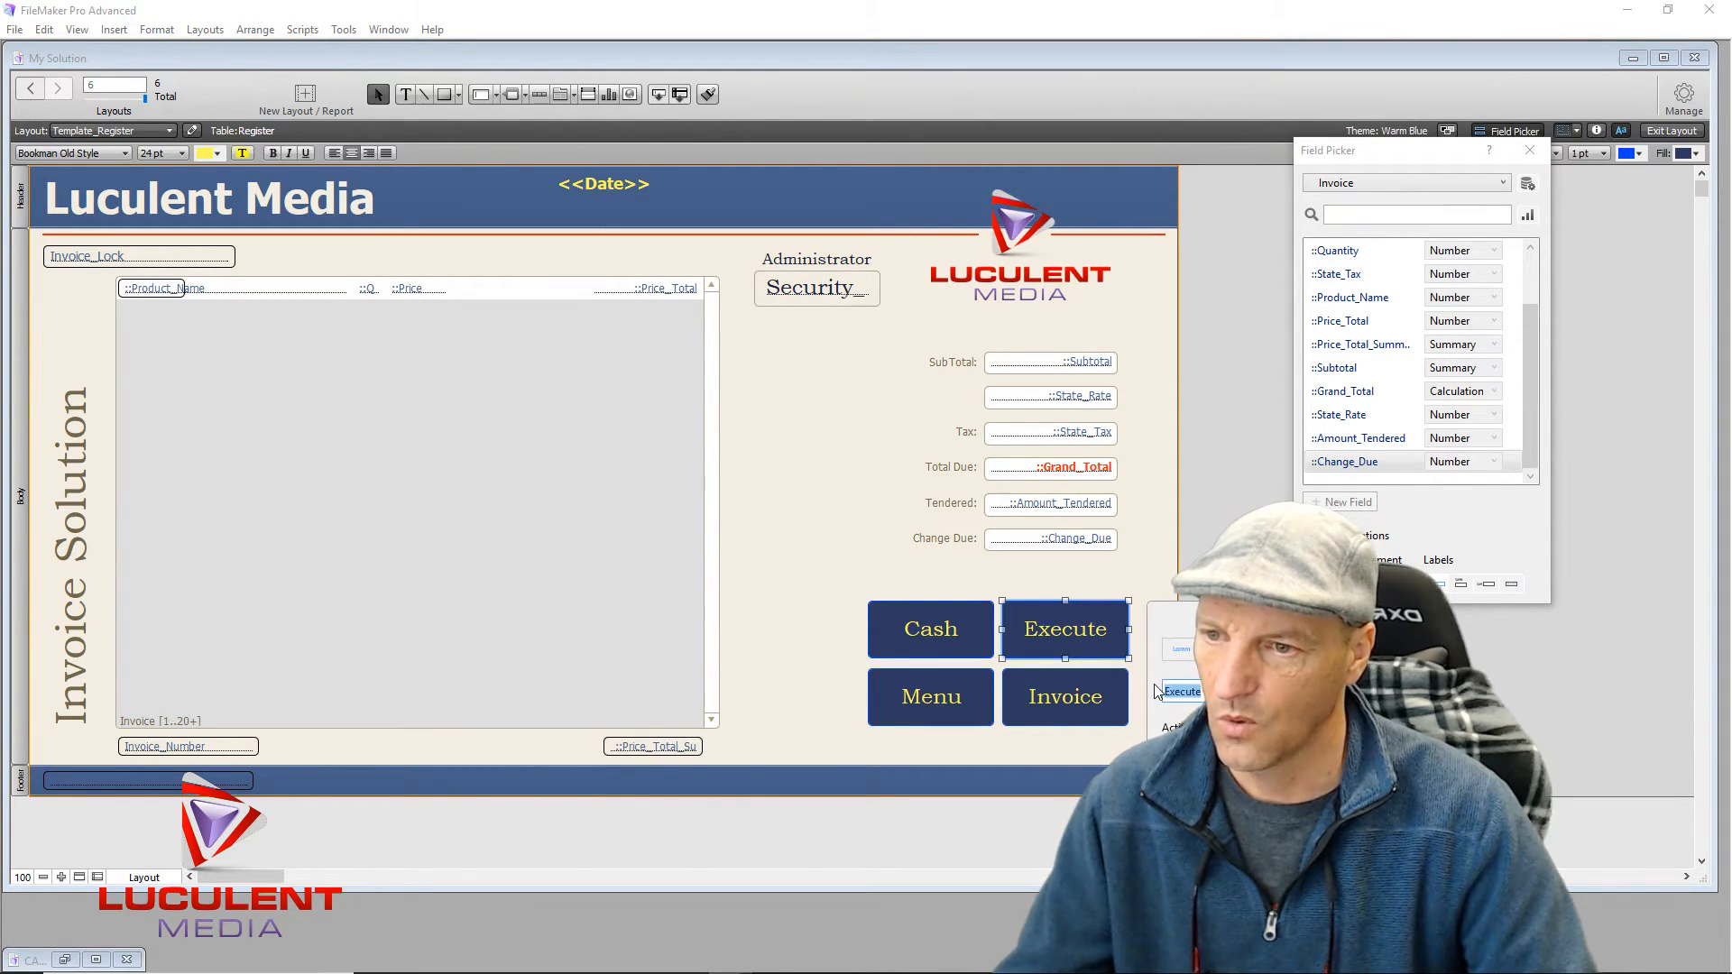
{"action": "type", "text": "Credit"}
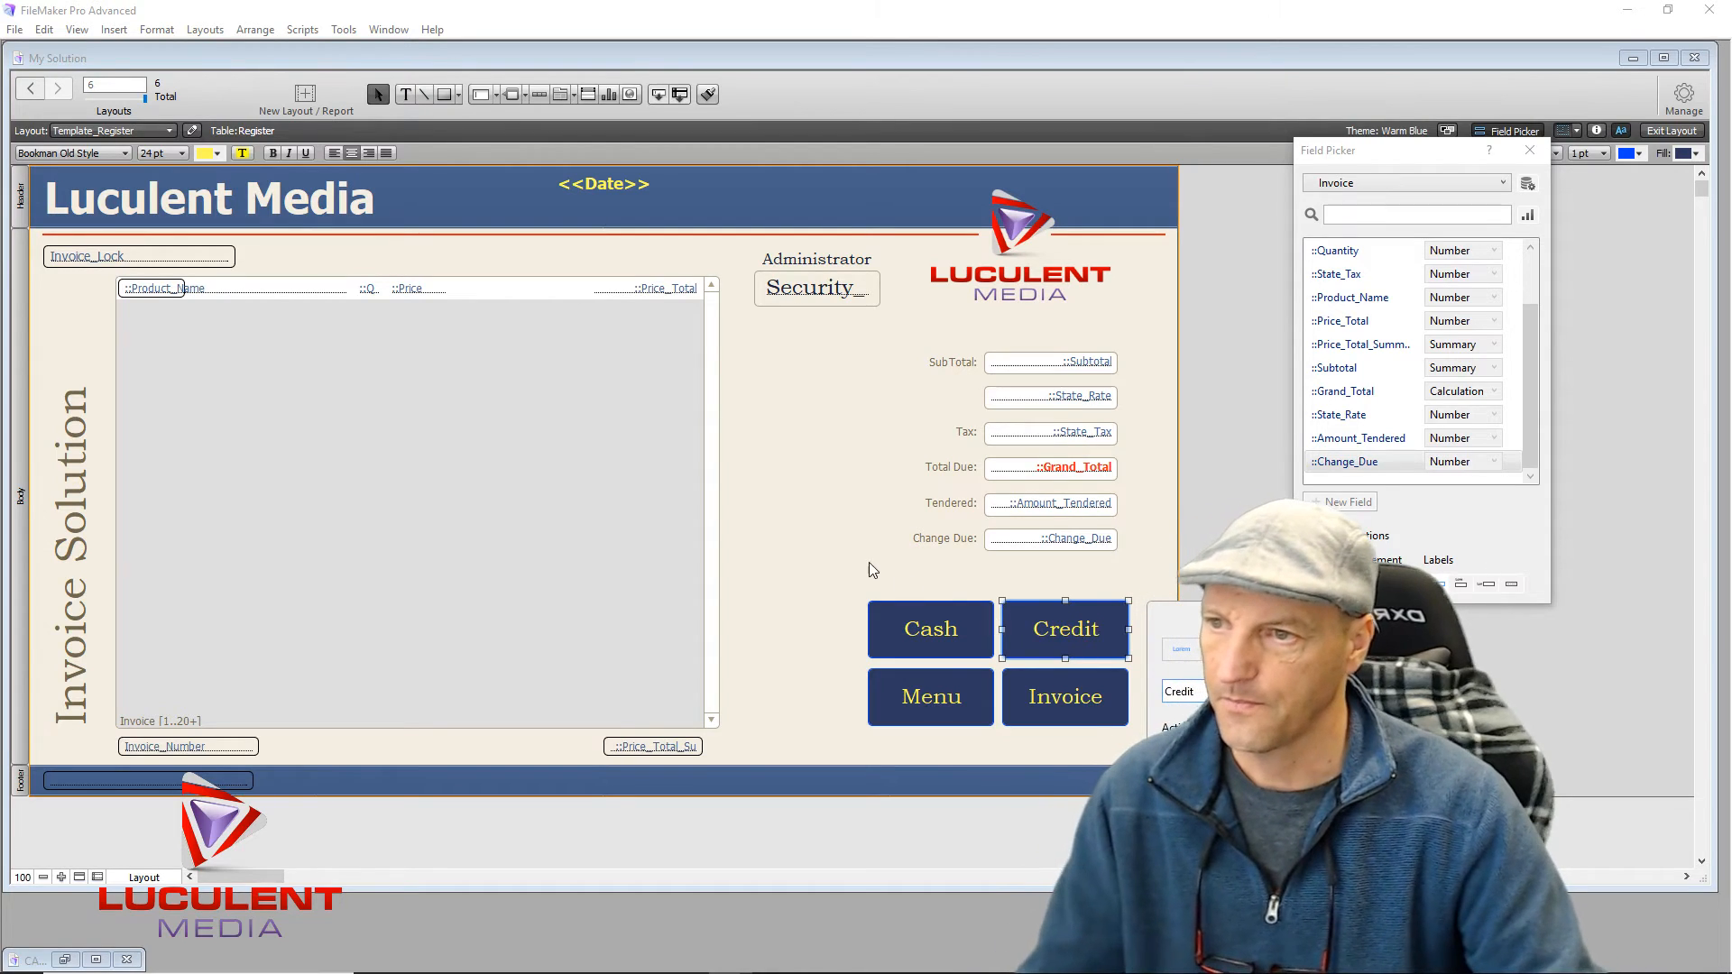
{"action": "left_click", "coordinate": [826, 535]}
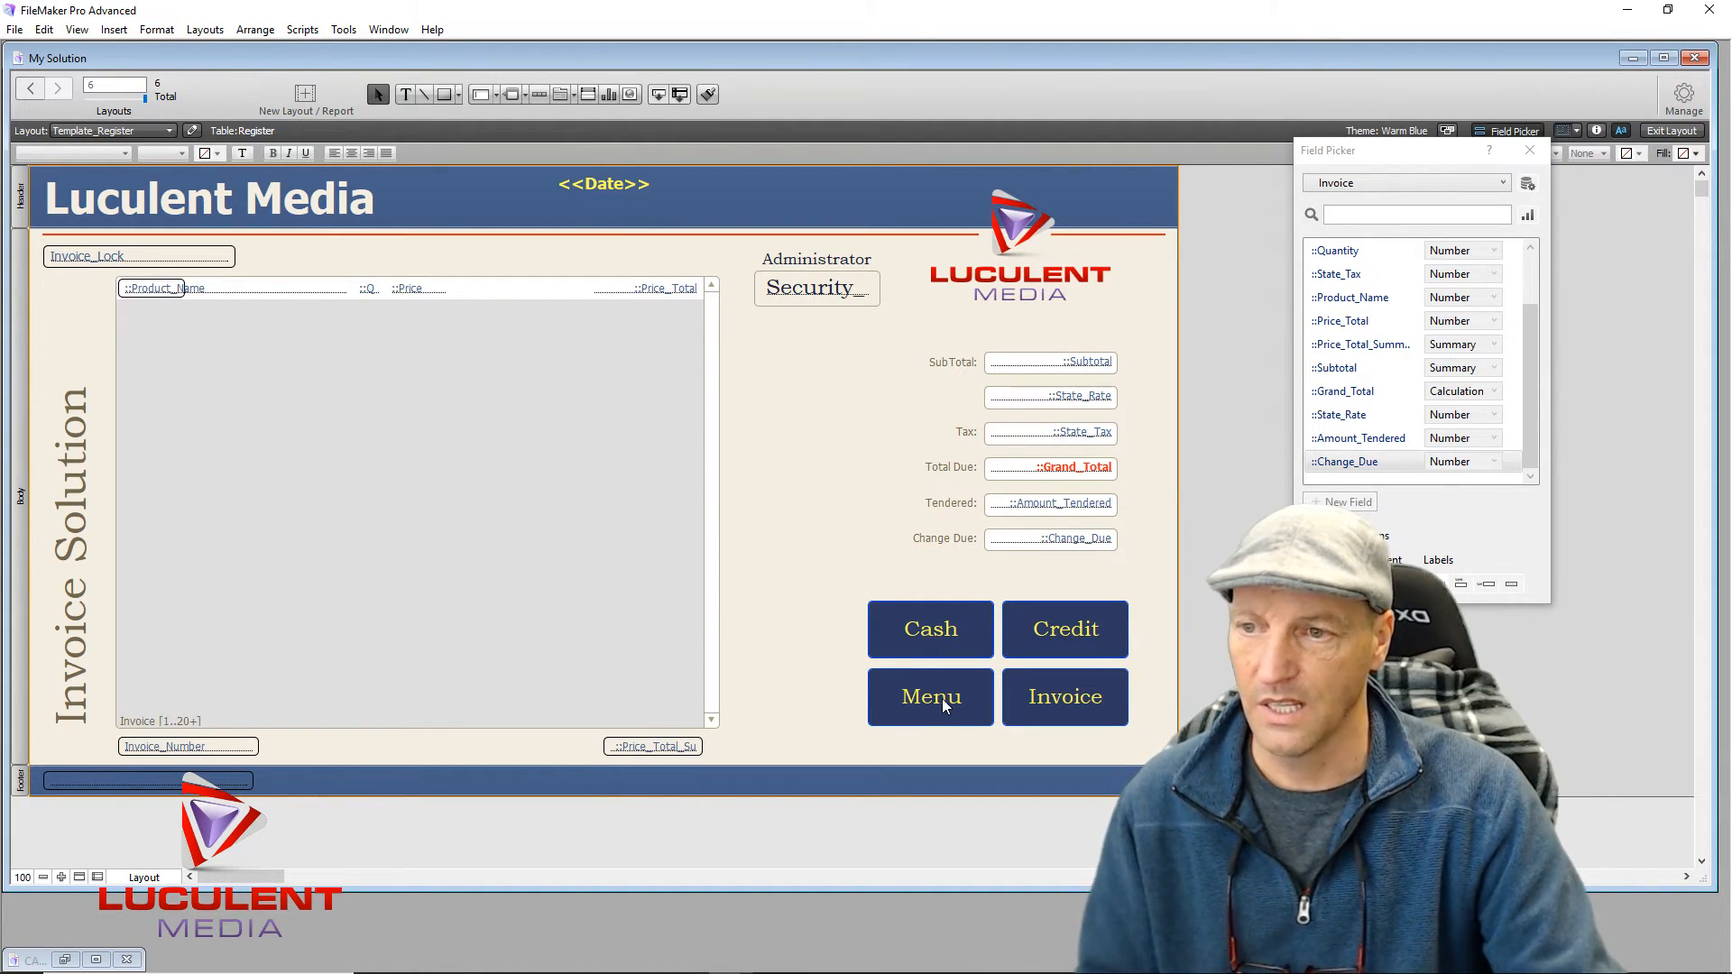
Step: Relabel the Invoice button as "Split Pay"
{"action": "left_click", "coordinate": [1070, 698]}
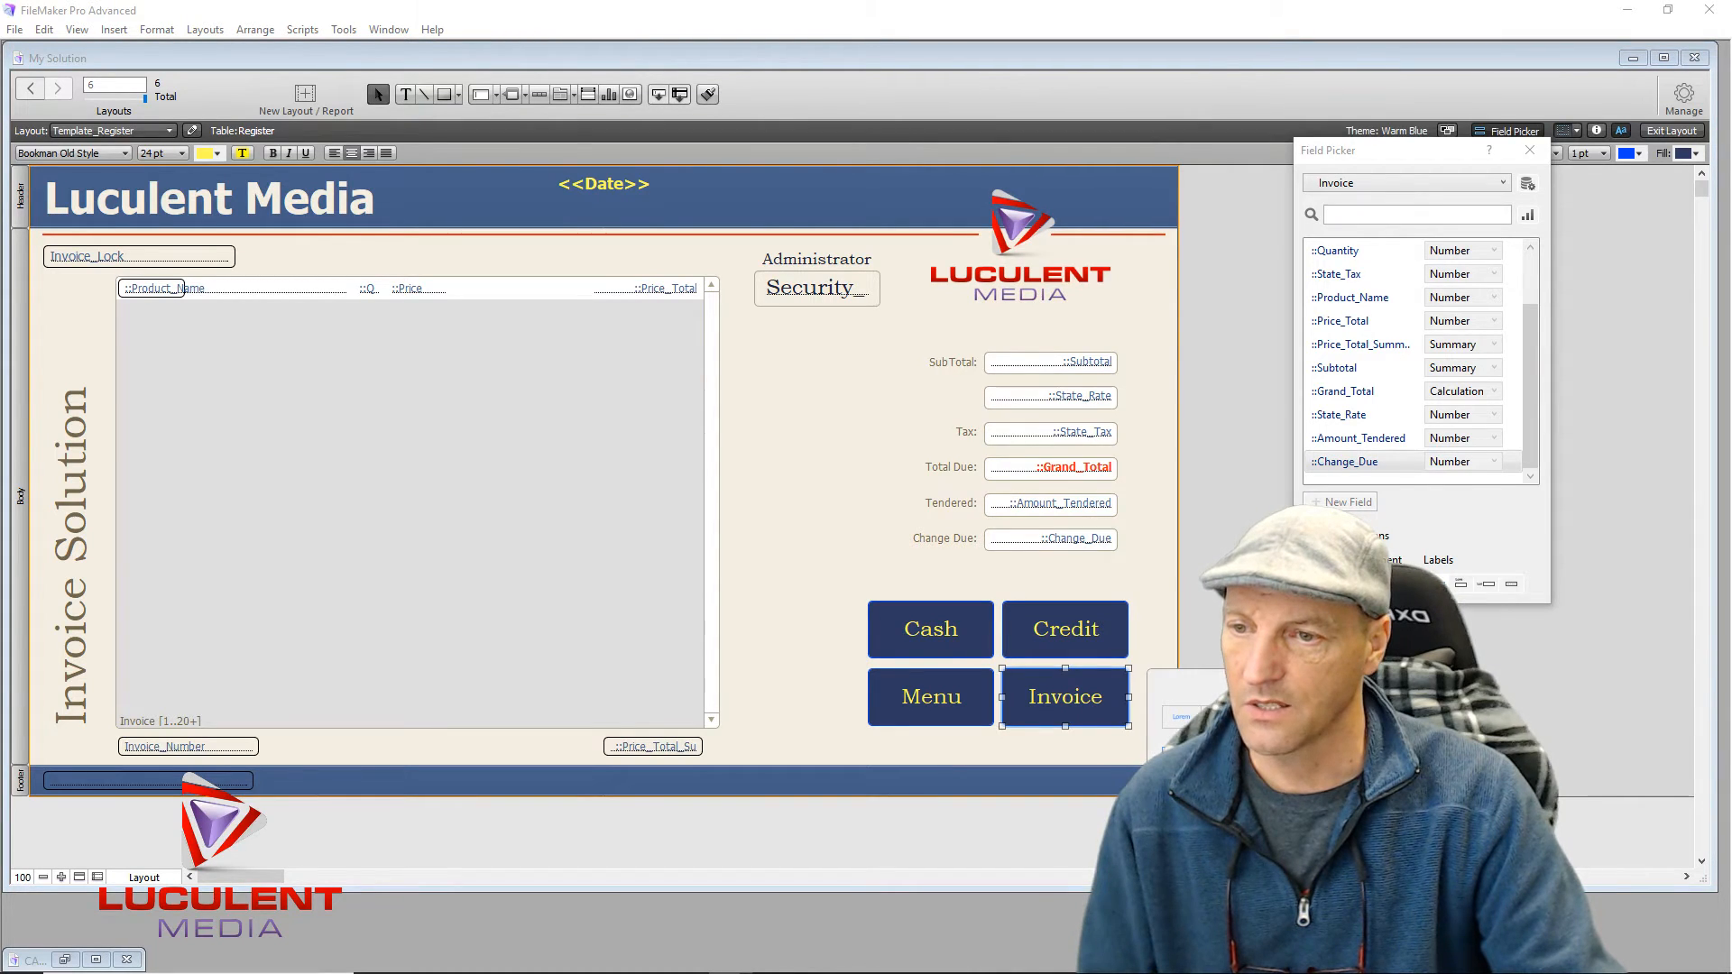
{"action": "type", "text": "Split"}
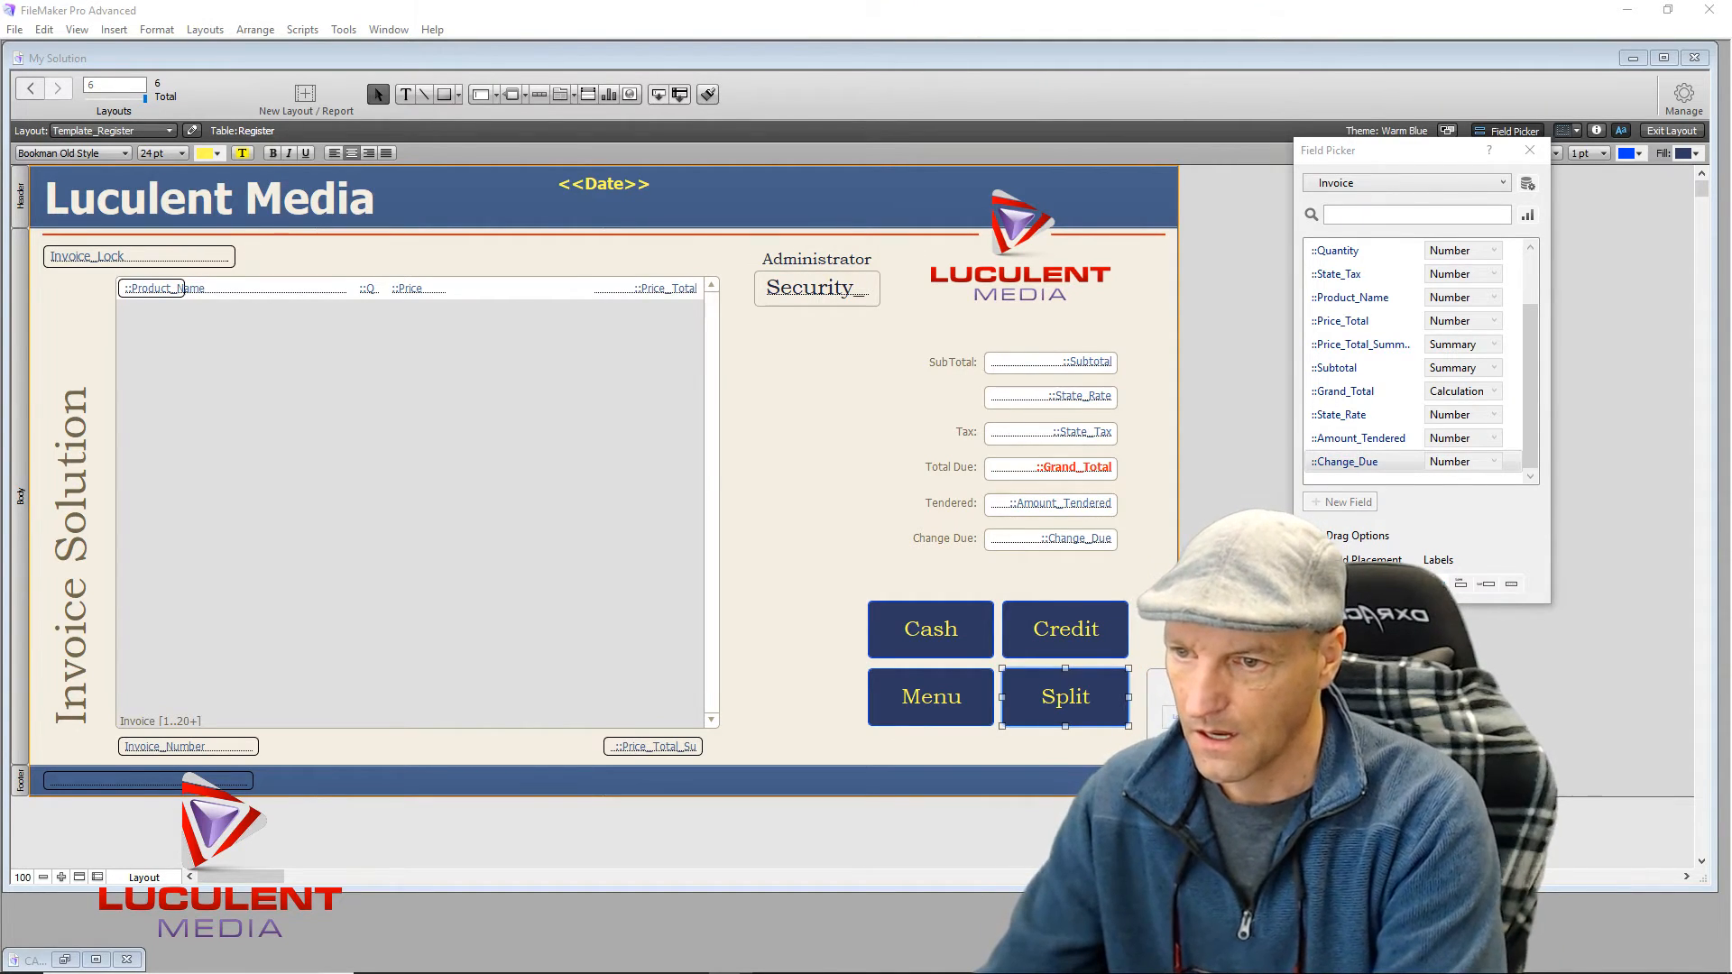
{"action": "type", "text": " Pay"}
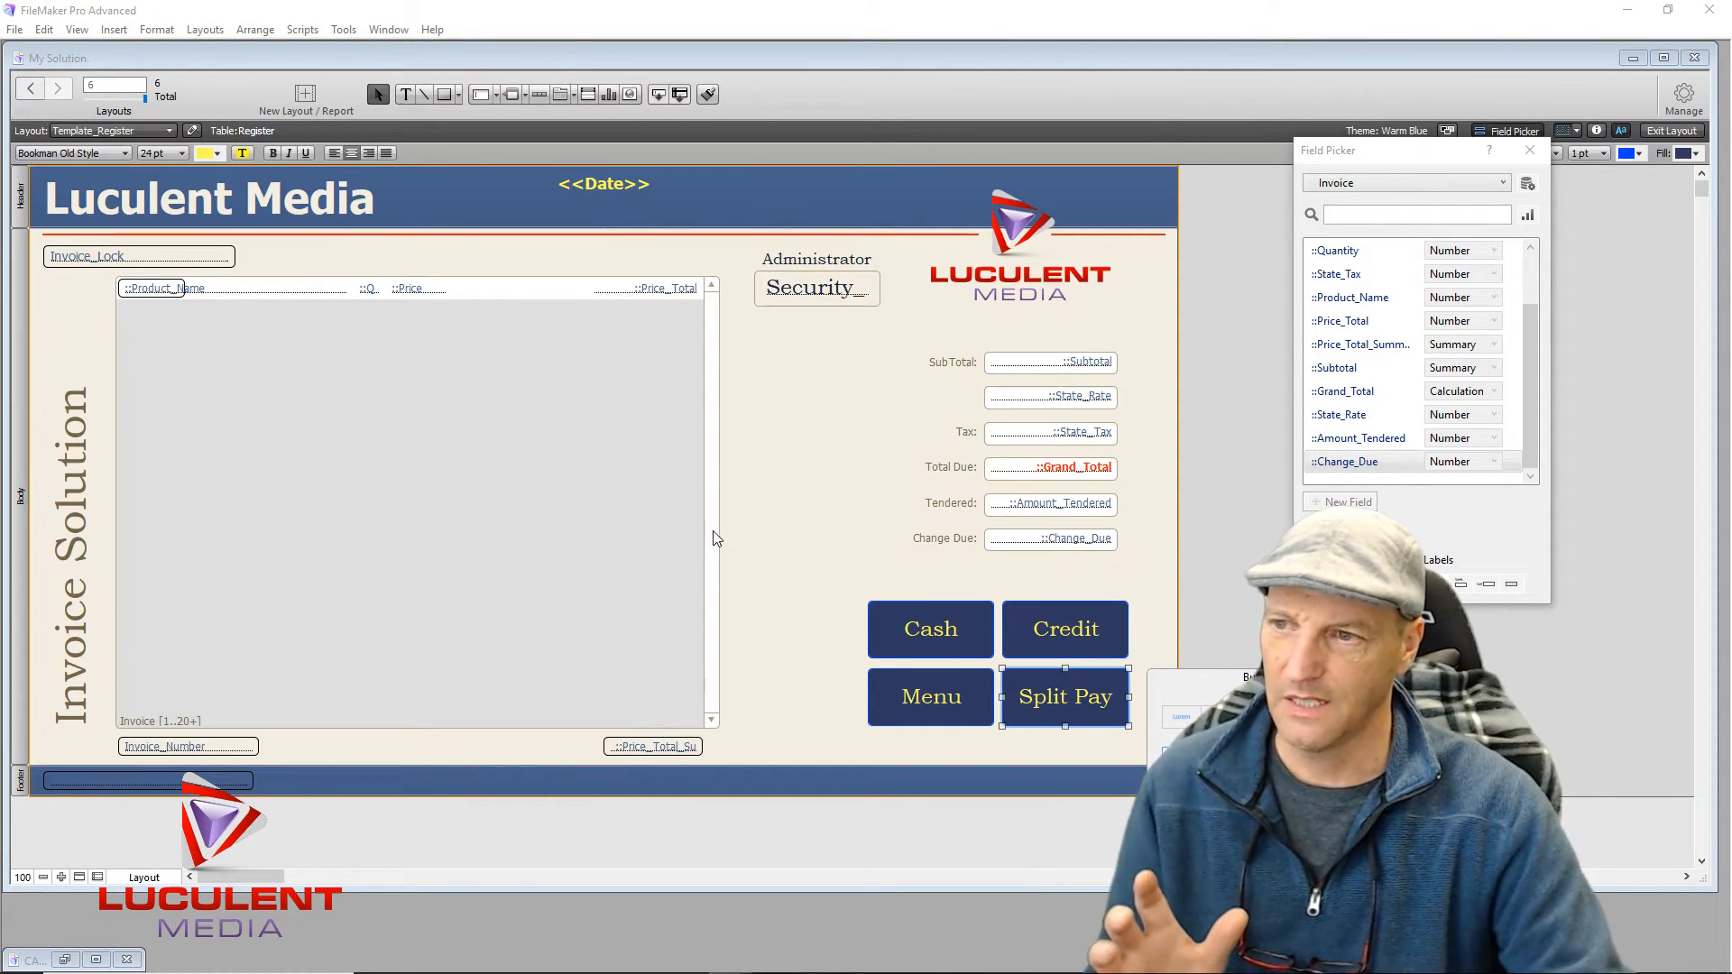
{"action": "left_click", "coordinate": [761, 543]}
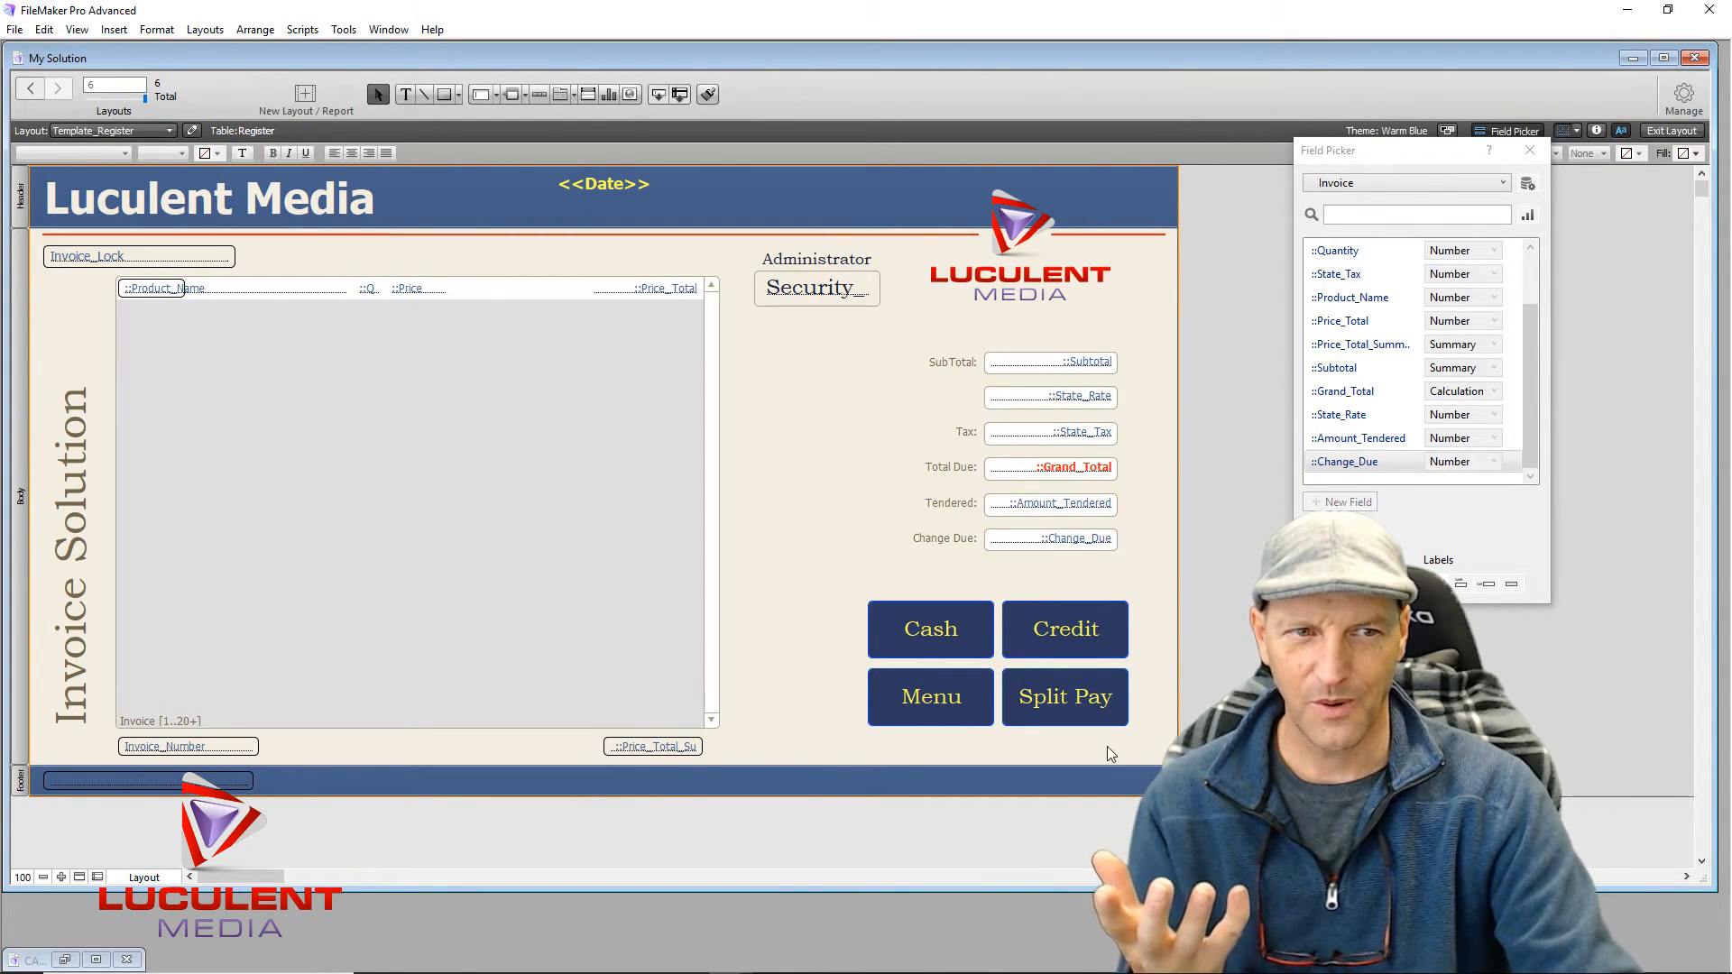
Step: Give the Cash button a 2 pt border in a lighter blue
{"action": "left_click", "coordinate": [894, 623]}
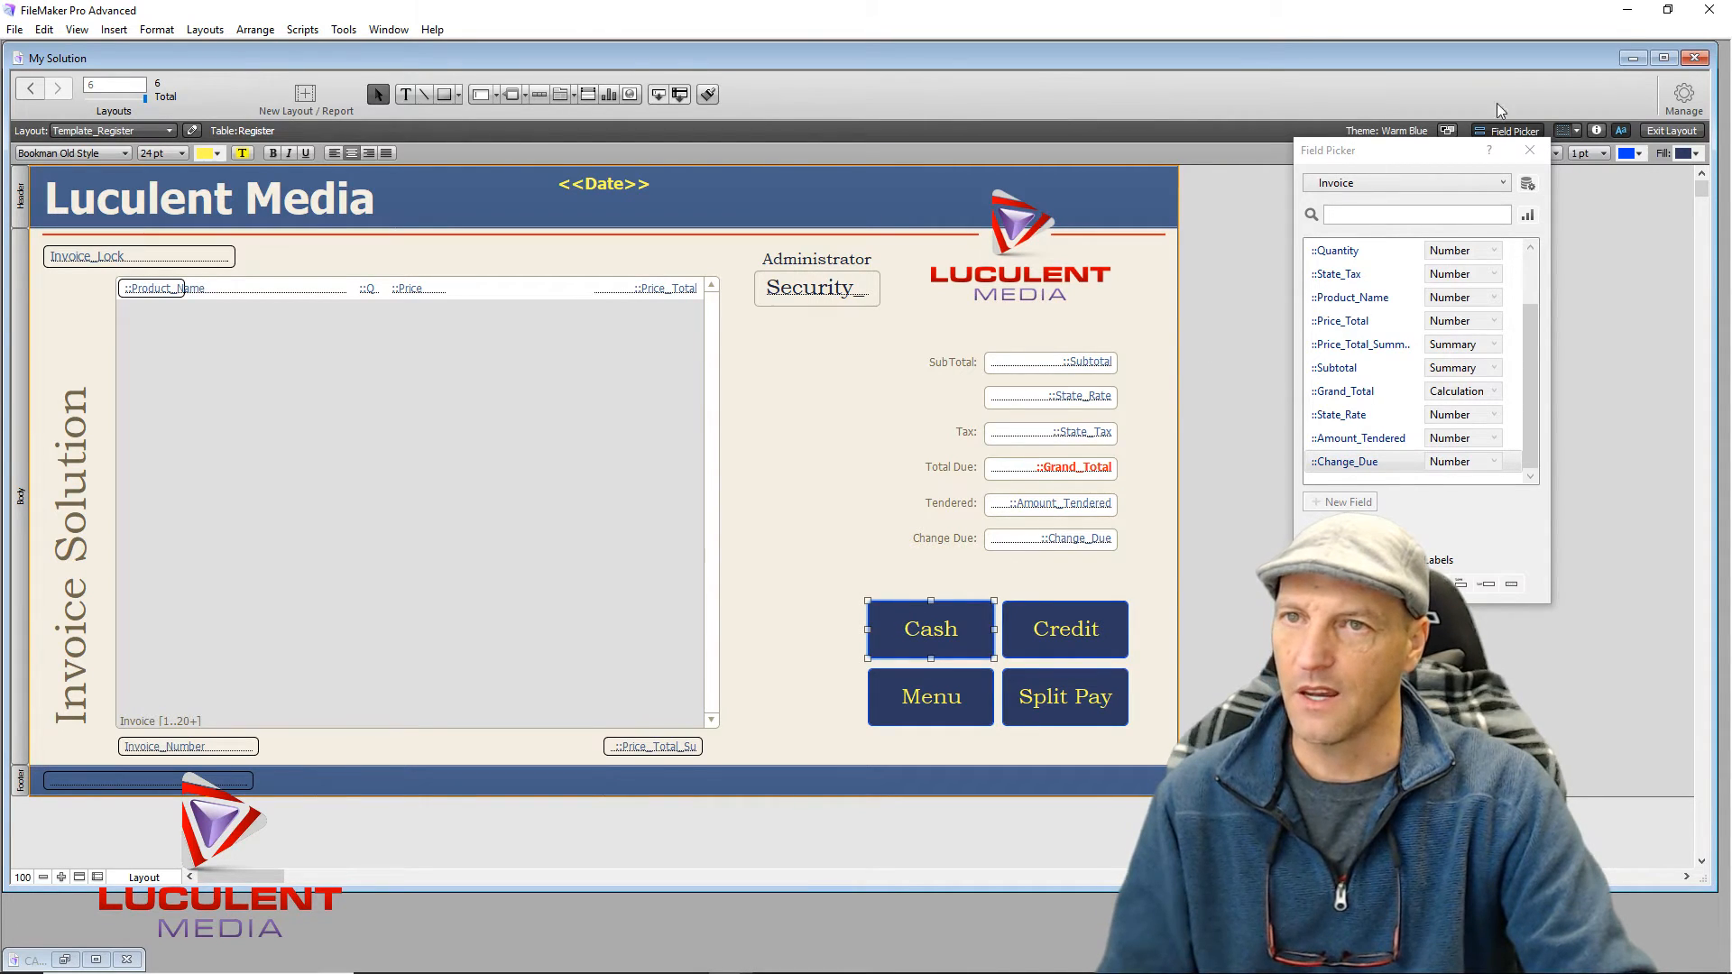
{"action": "left_click", "coordinate": [1597, 131]}
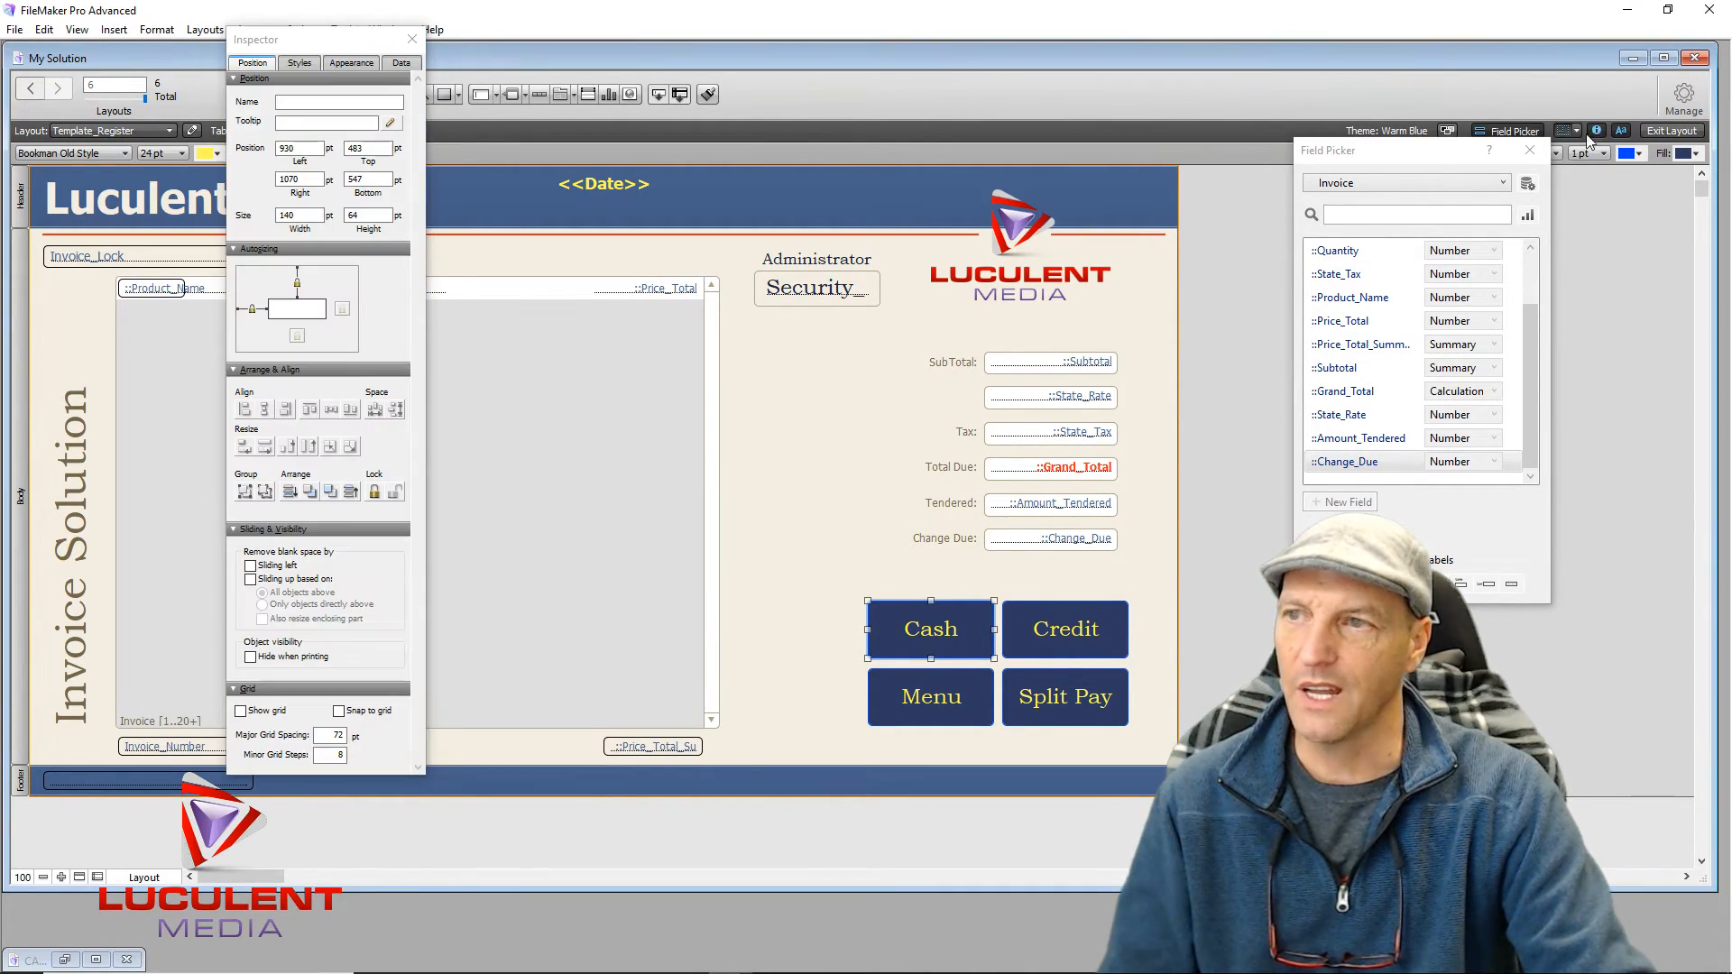
{"action": "left_click", "coordinate": [350, 63]}
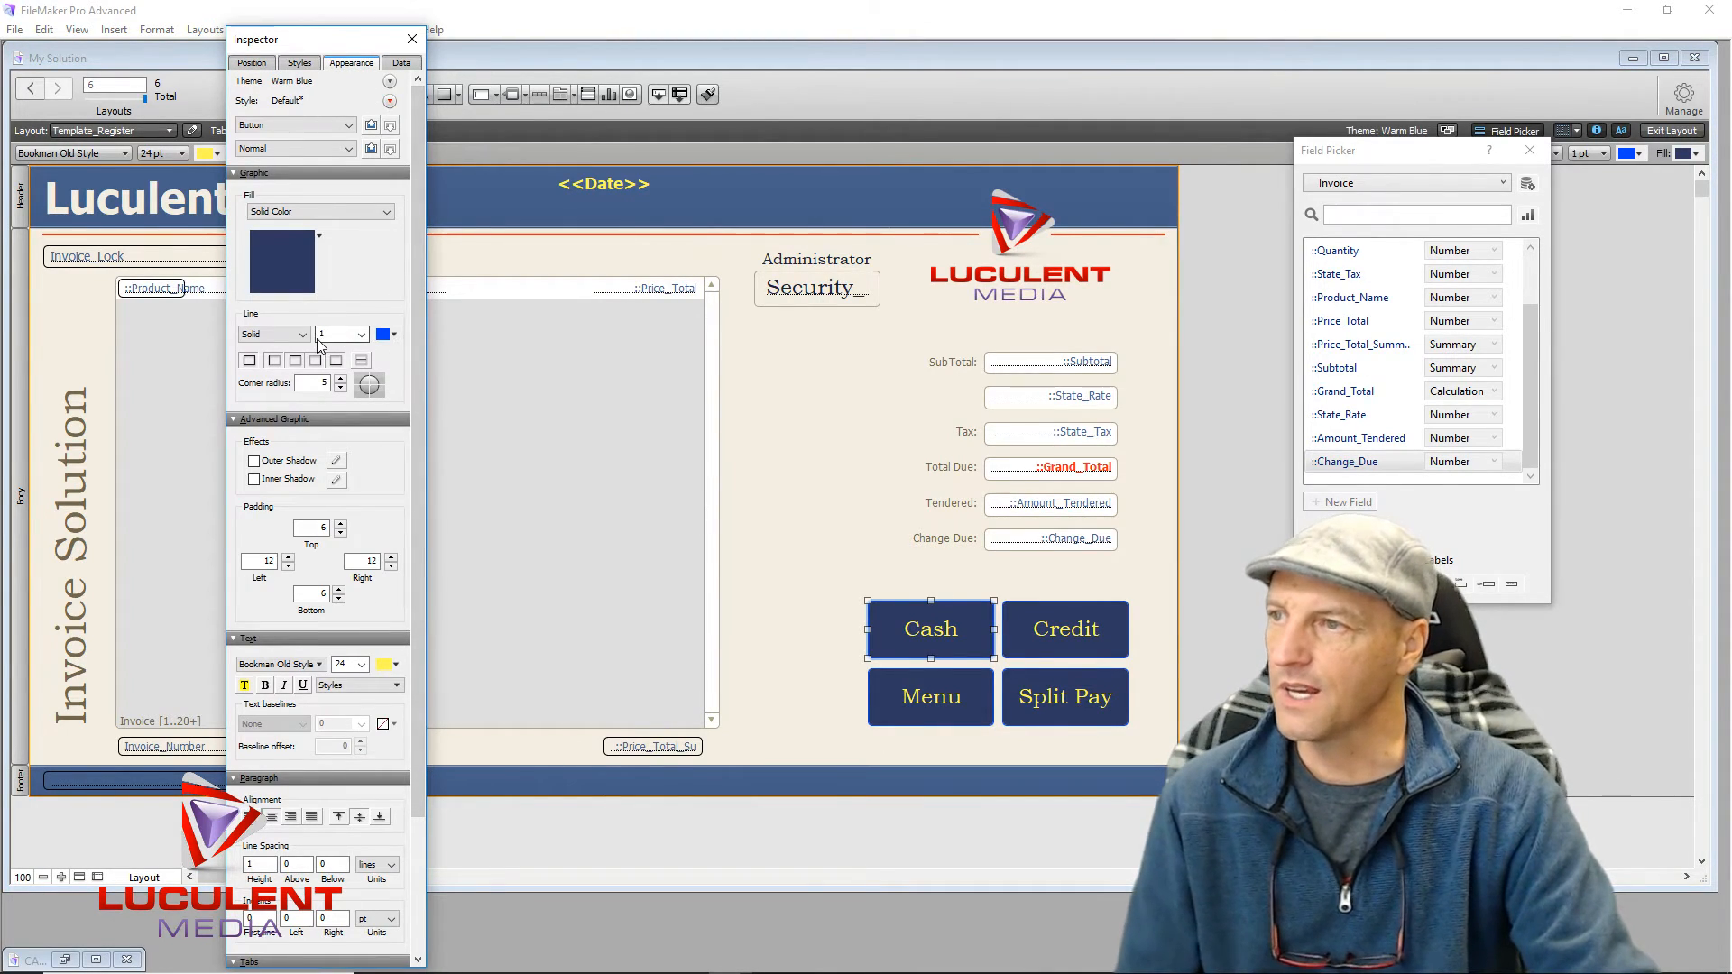
{"action": "left_click", "coordinate": [361, 335]}
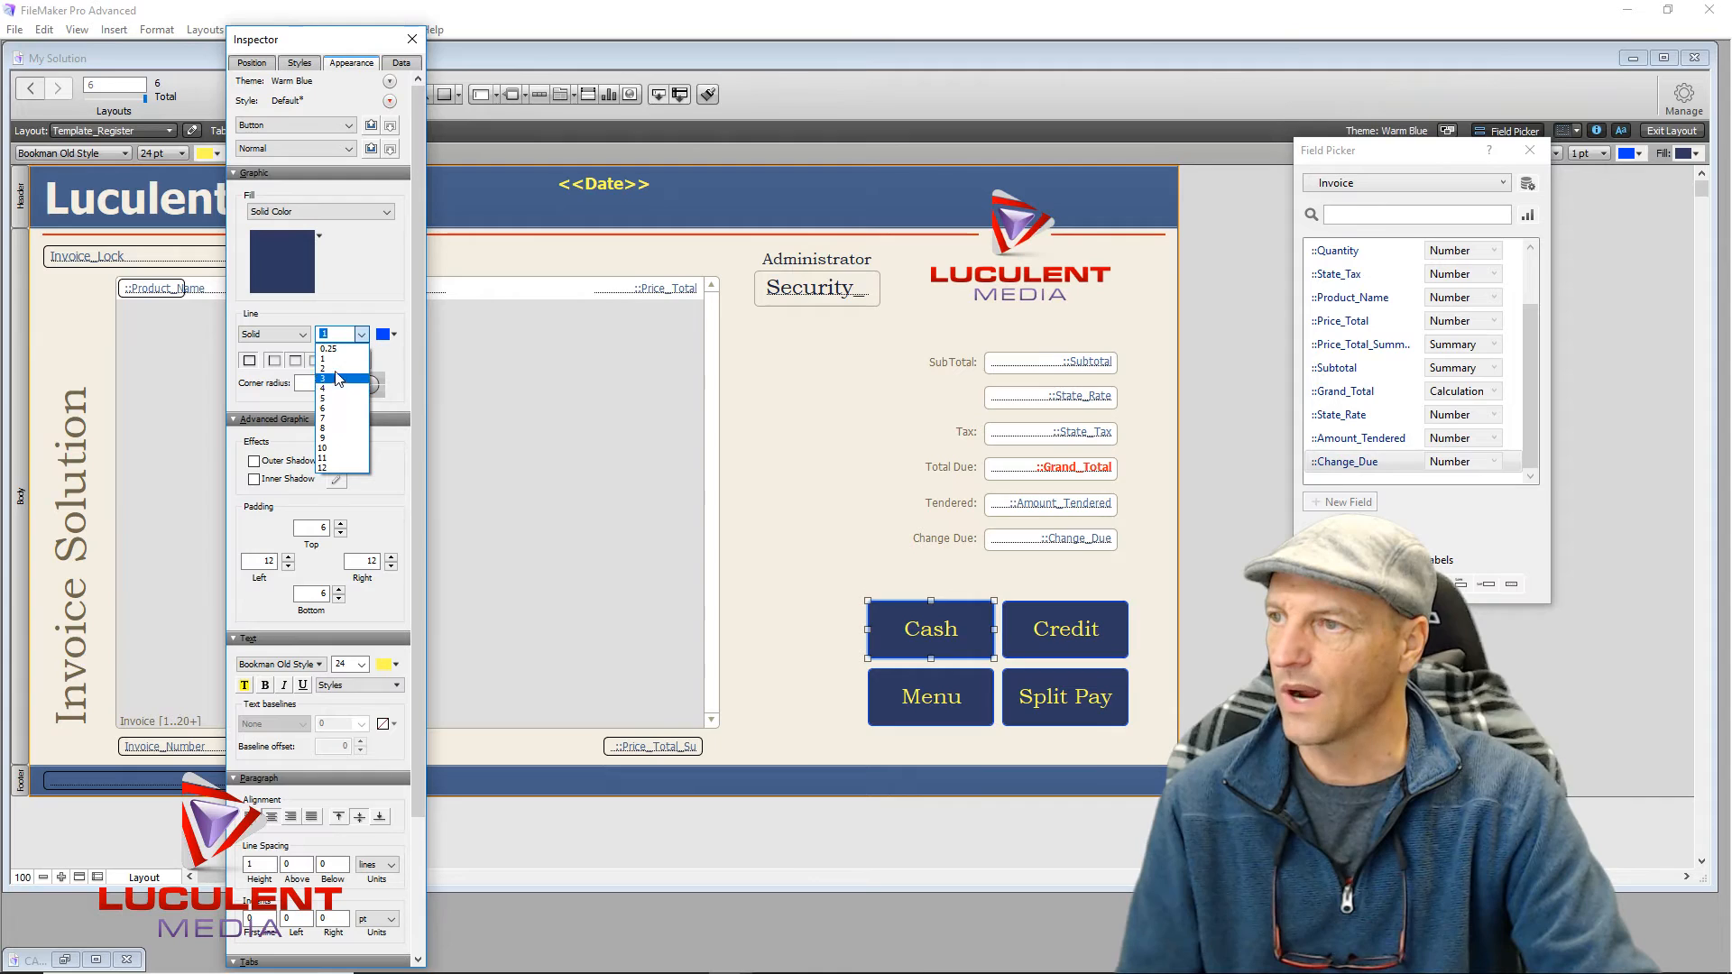
{"action": "left_click", "coordinate": [362, 359]}
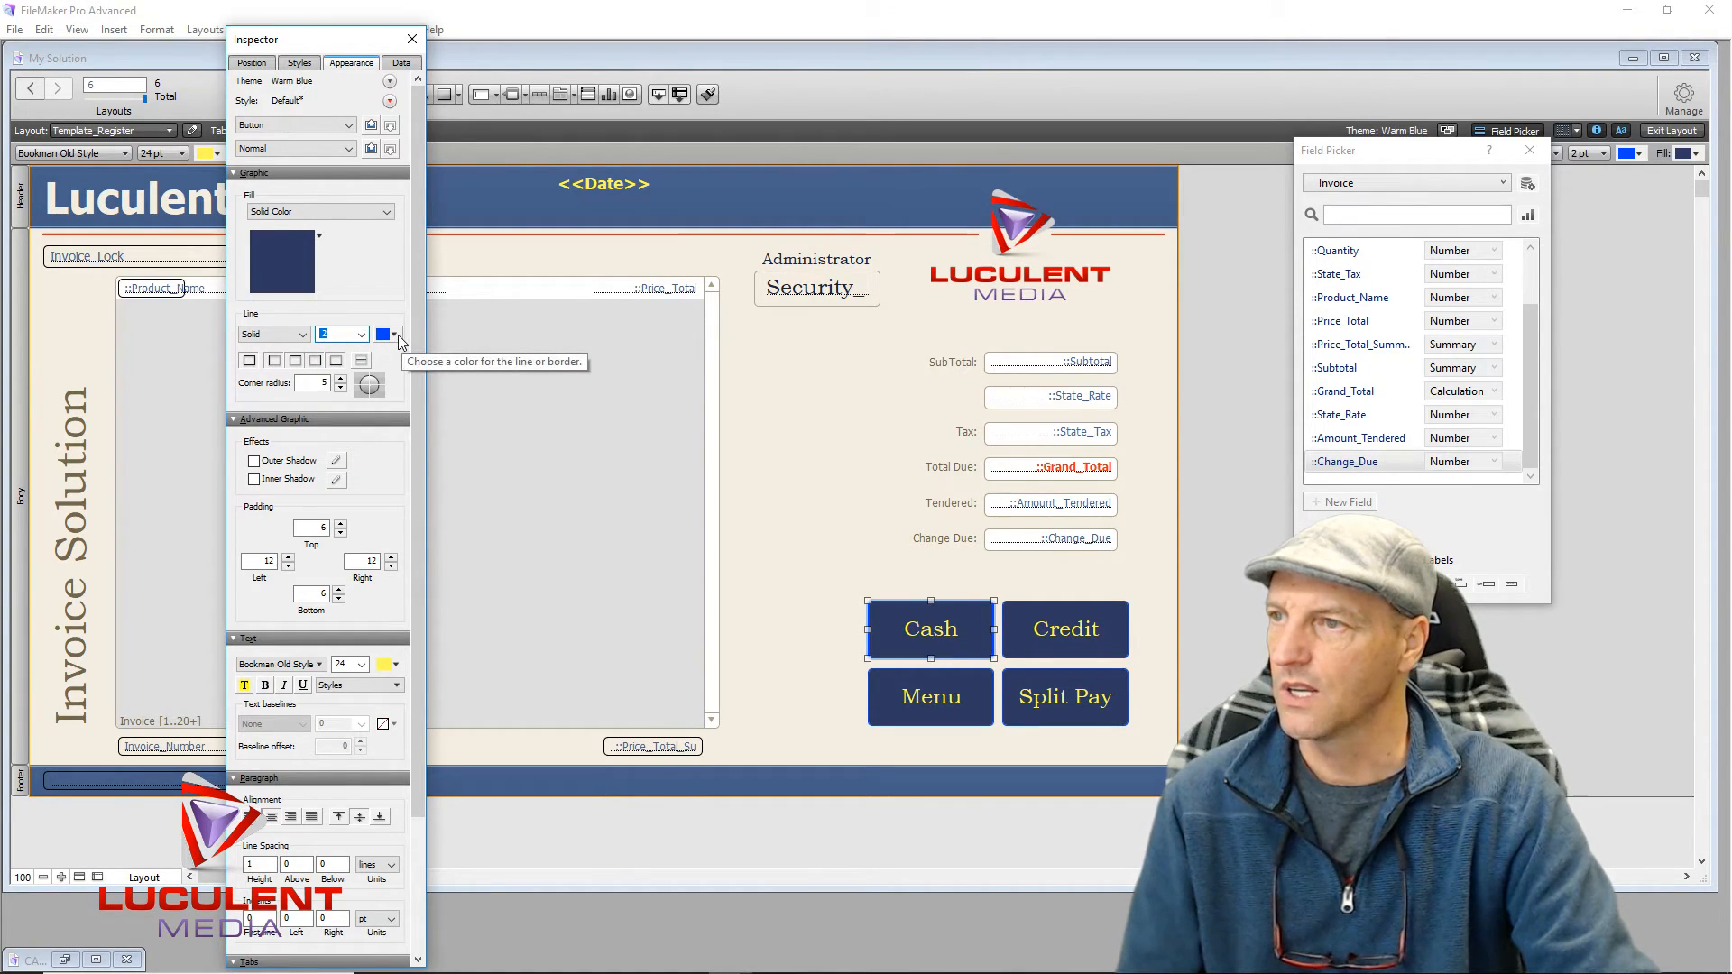
{"action": "left_click", "coordinate": [395, 333]}
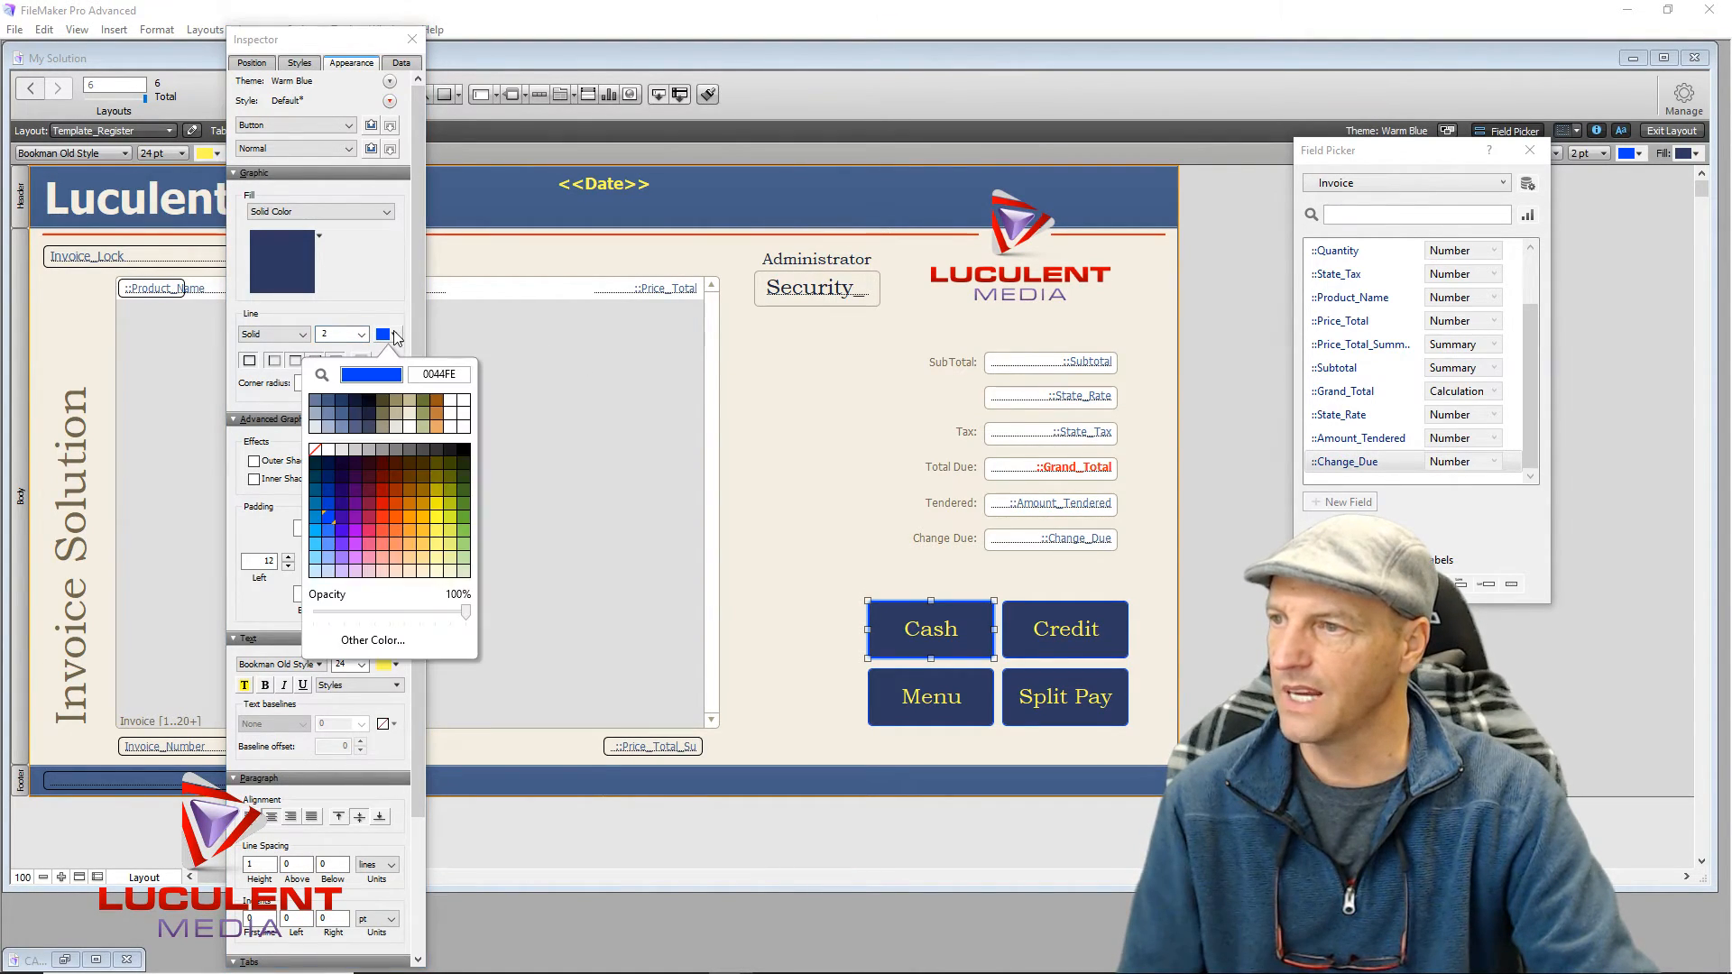
{"action": "left_click", "coordinate": [330, 528]}
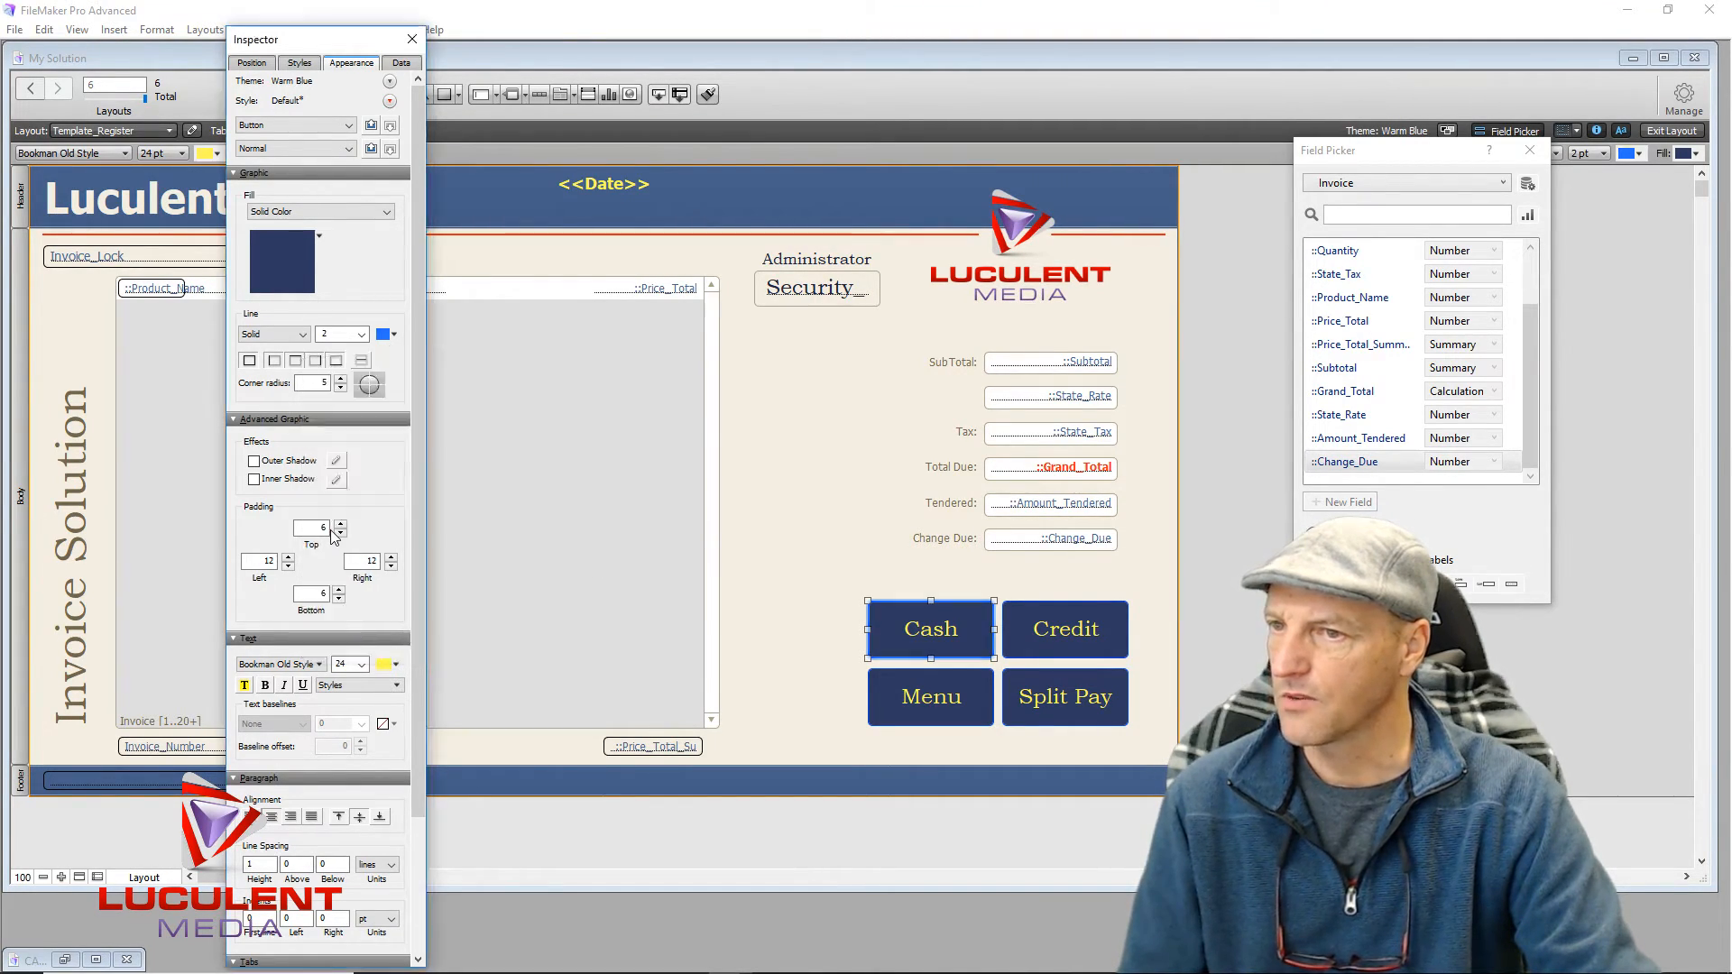
{"action": "left_click", "coordinate": [826, 491]}
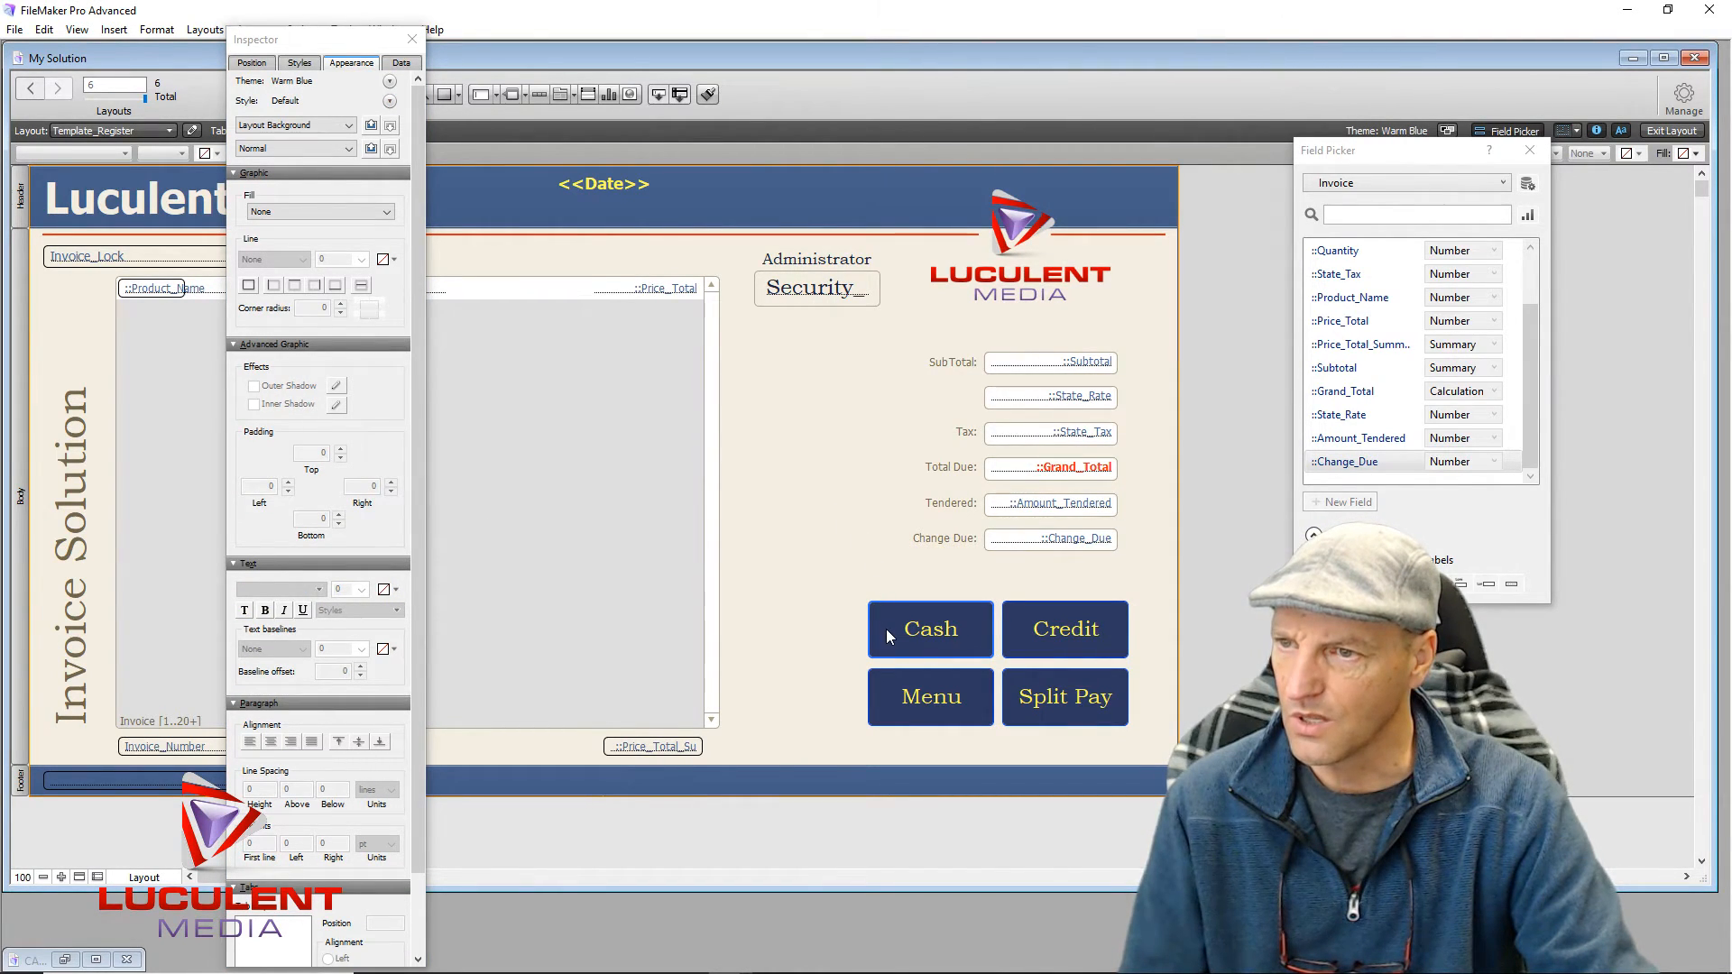
Step: Give the Credit button a 2 pt green border
{"action": "double_click", "coordinate": [1020, 651]}
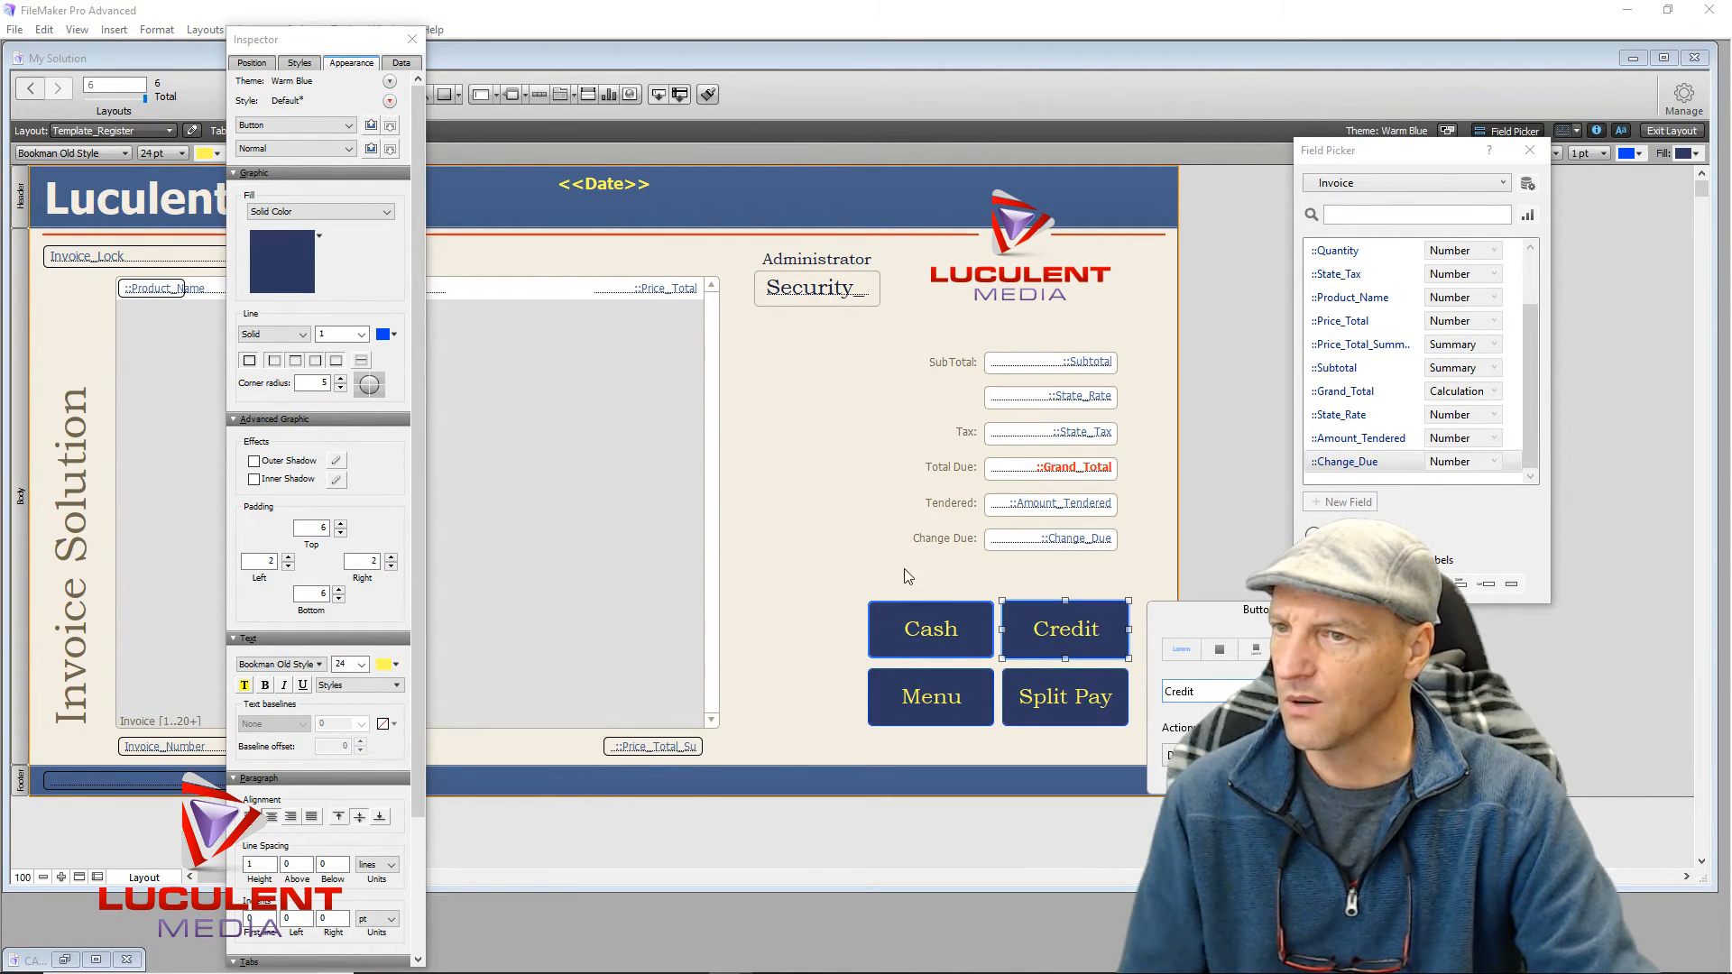
{"action": "left_click", "coordinate": [362, 335]}
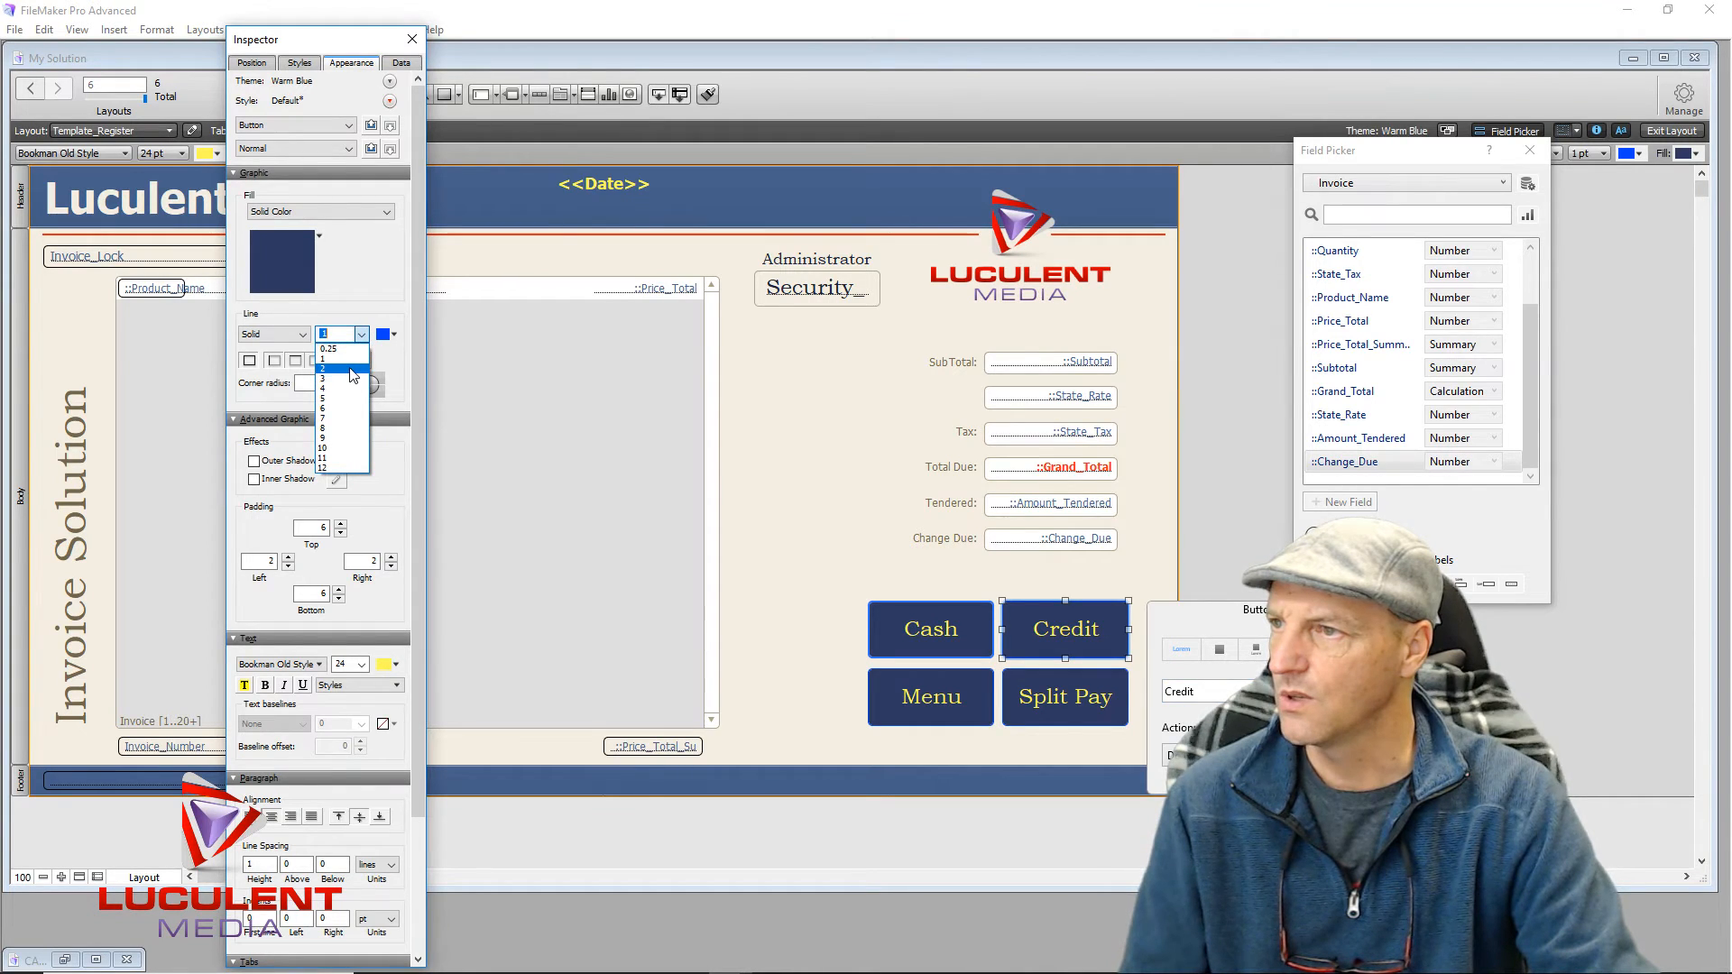
{"action": "left_click", "coordinate": [351, 371]}
{"action": "left_click", "coordinate": [396, 336]}
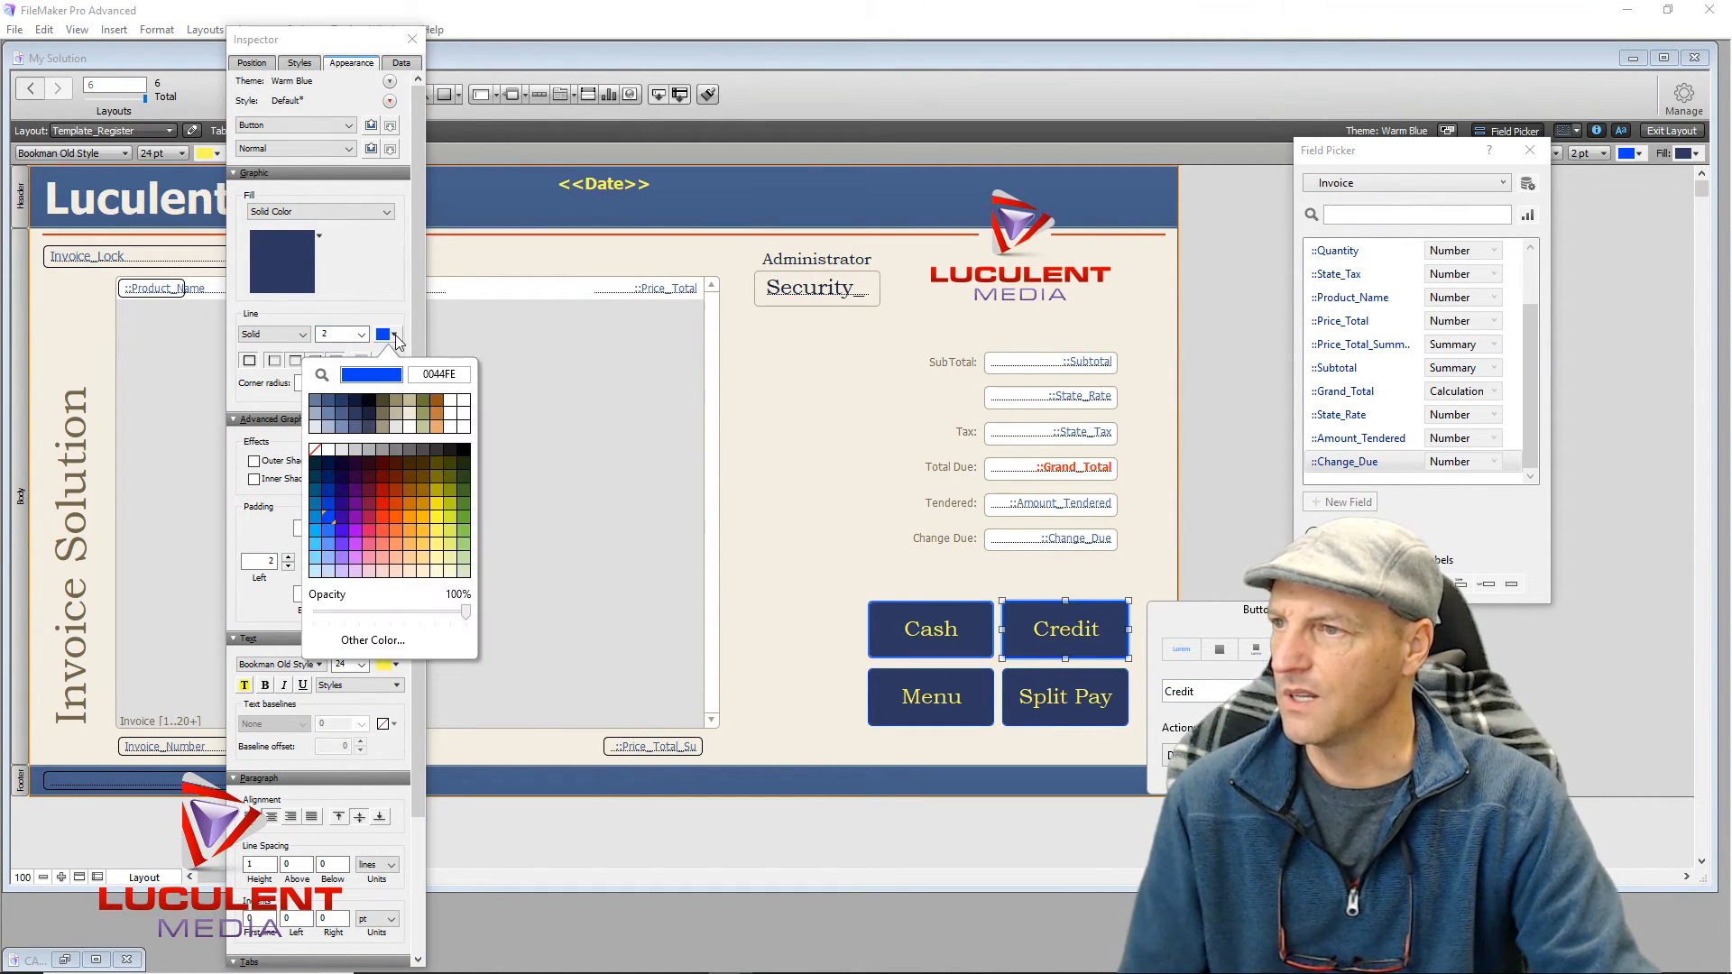
{"action": "left_click", "coordinate": [465, 533]}
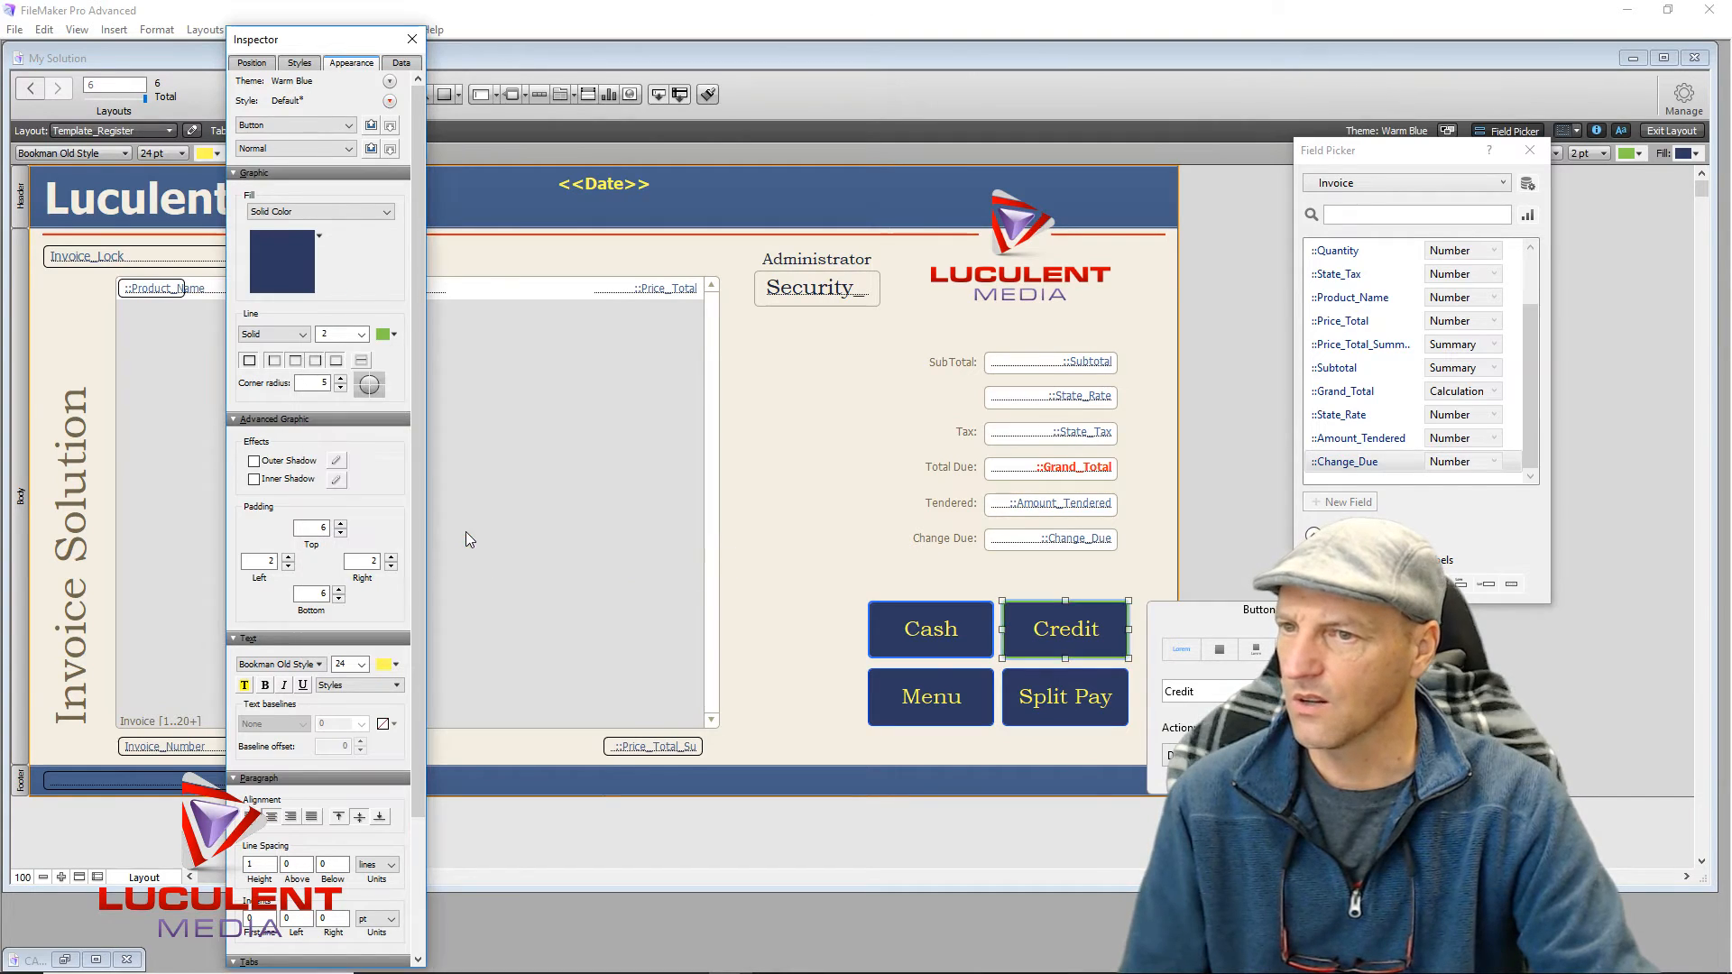
{"action": "left_click", "coordinate": [817, 483]}
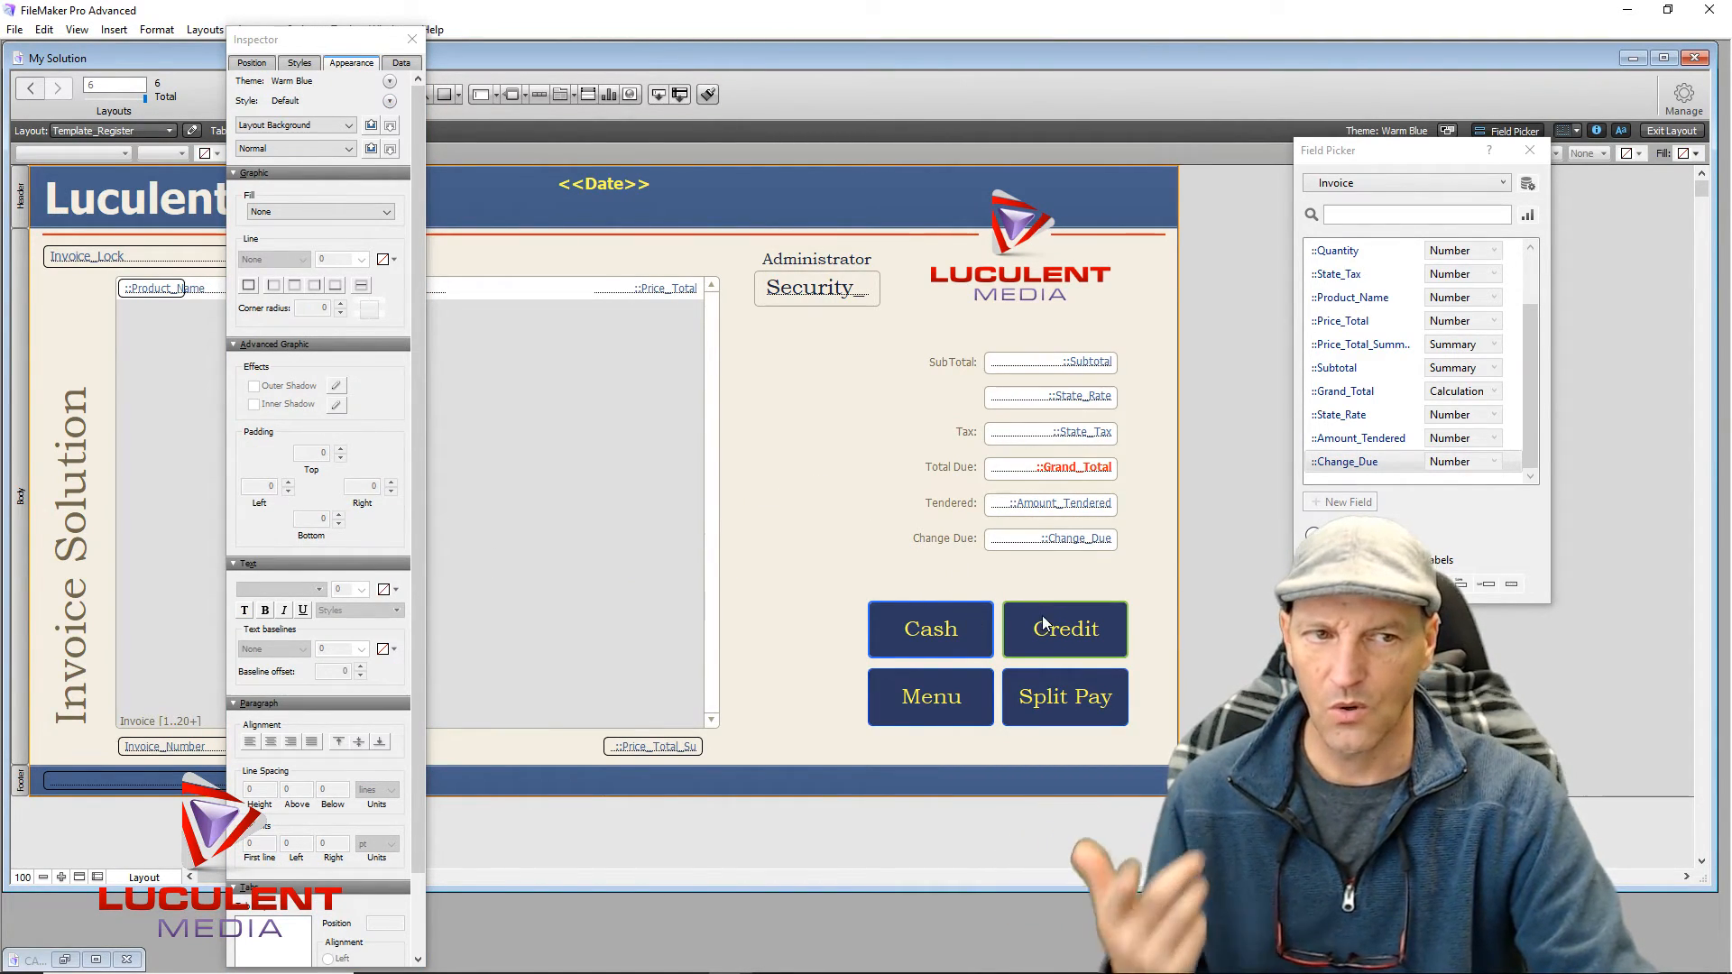
Step: Change the Cash button's border color to green
{"action": "double_click", "coordinate": [889, 629]}
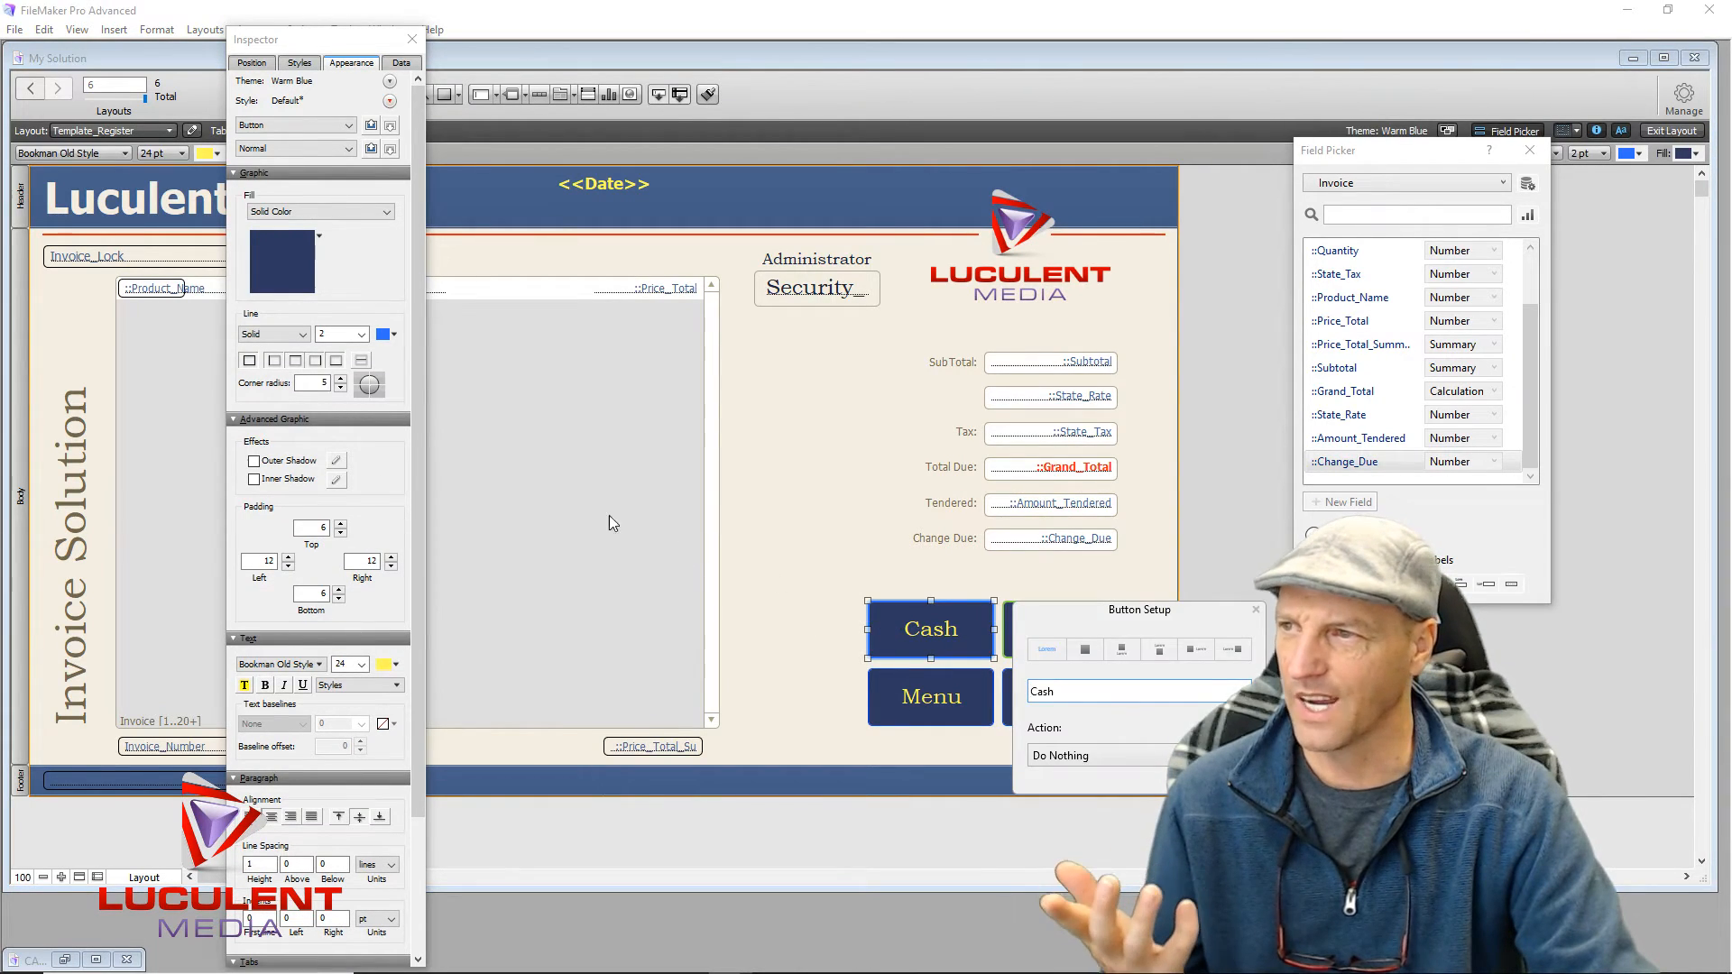
{"action": "left_click", "coordinate": [390, 335]}
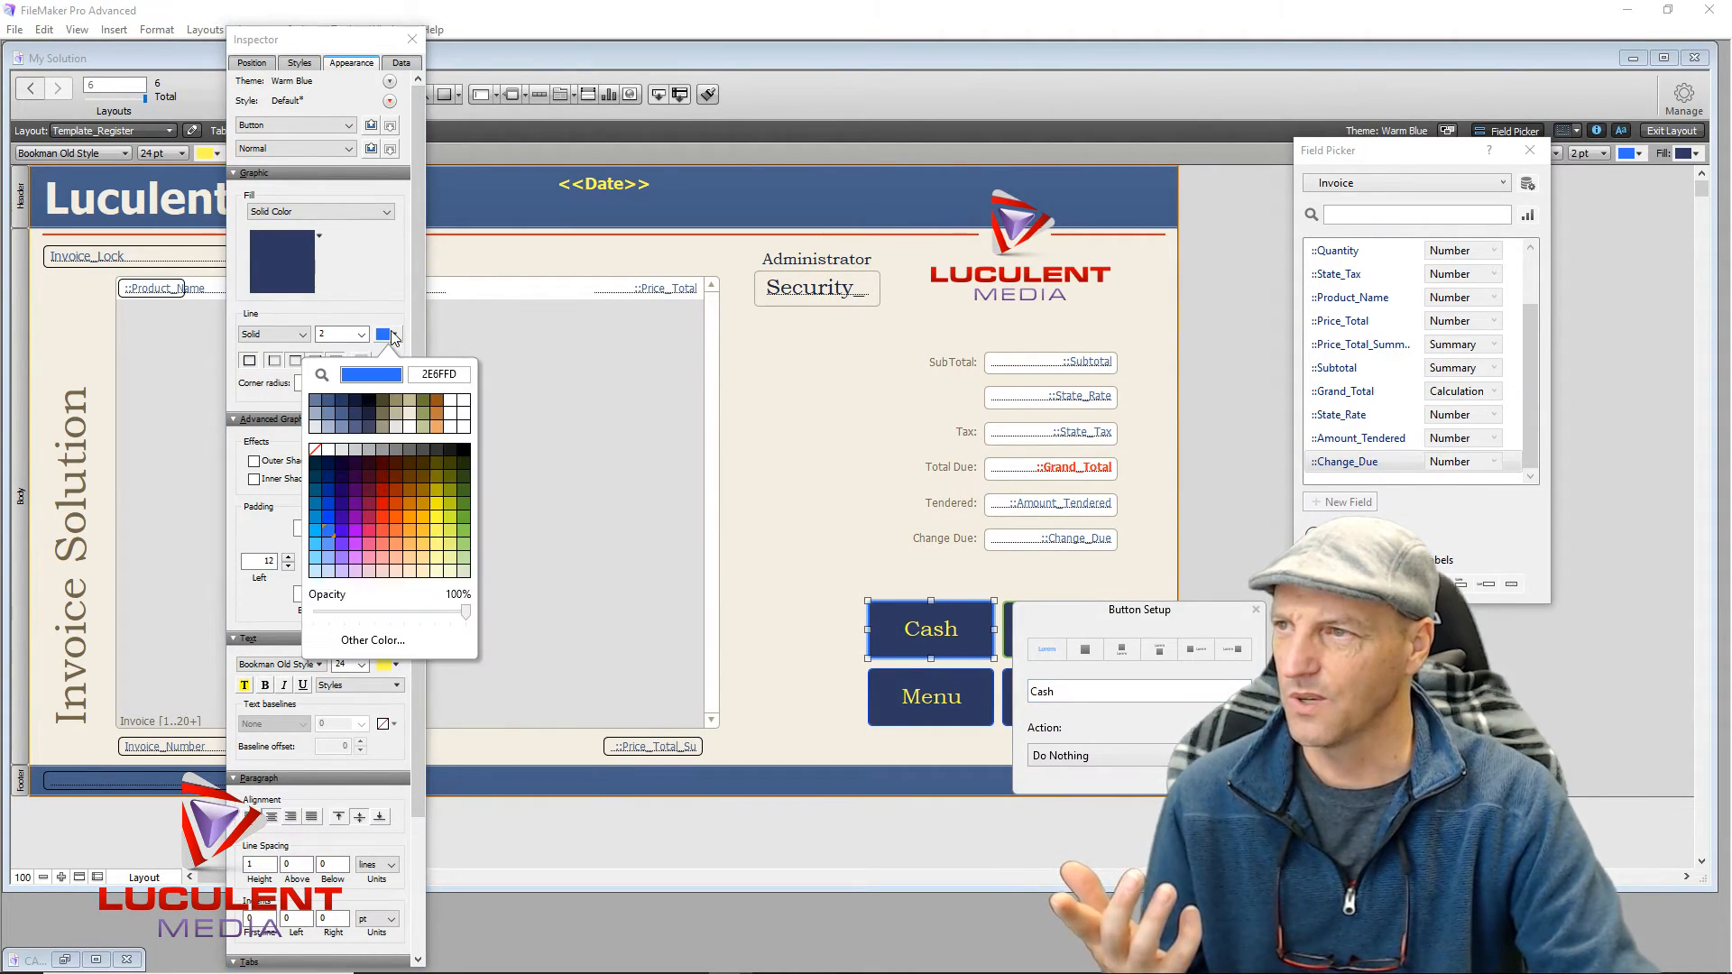
{"action": "left_click", "coordinate": [463, 526]}
{"action": "left_click", "coordinate": [773, 536]}
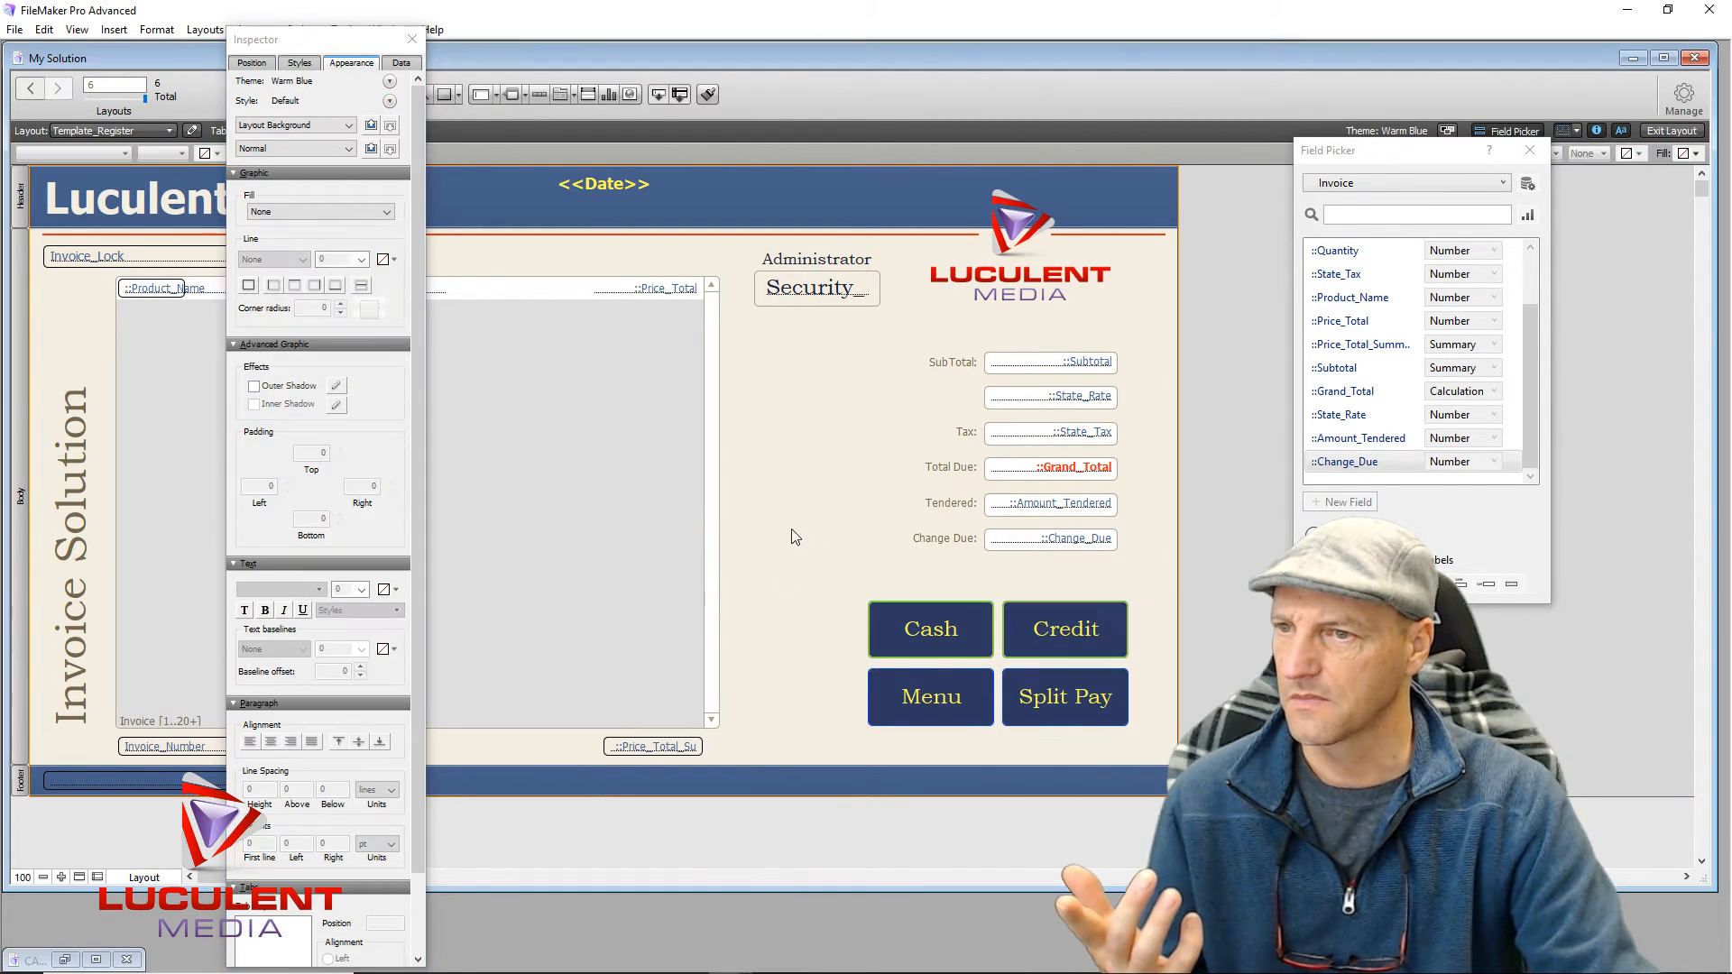
Step: Change the Credit button's border color to light blue
{"action": "left_click", "coordinate": [1064, 629]}
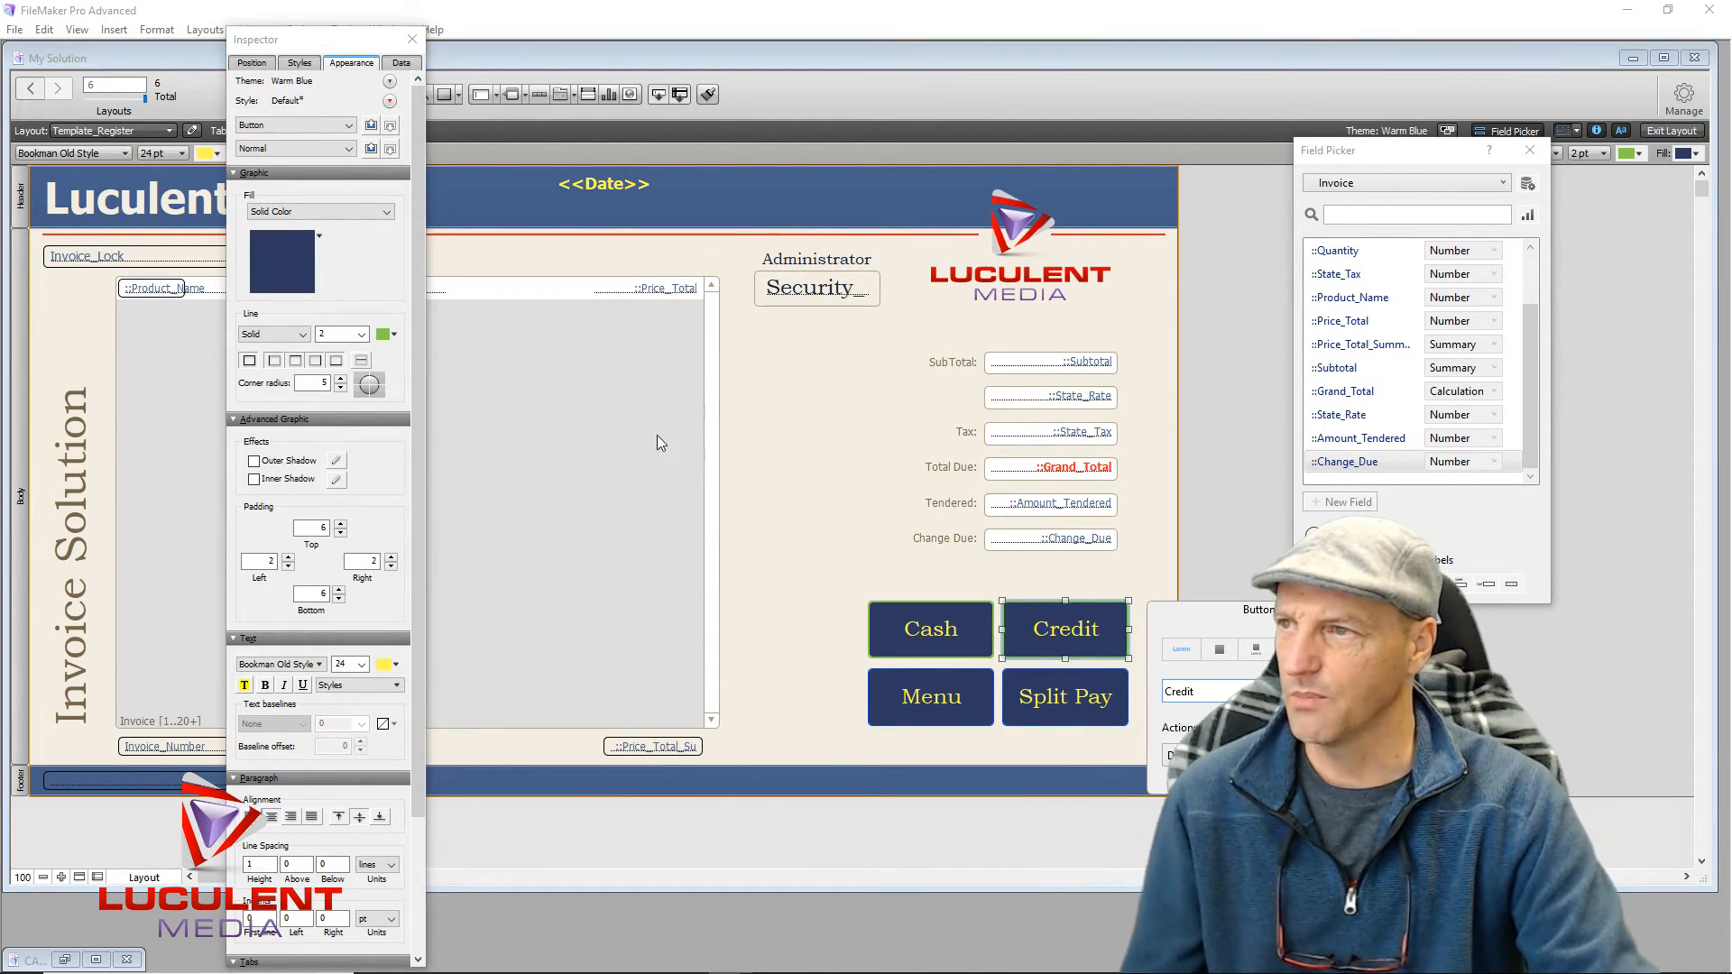
{"action": "left_click", "coordinate": [393, 334]}
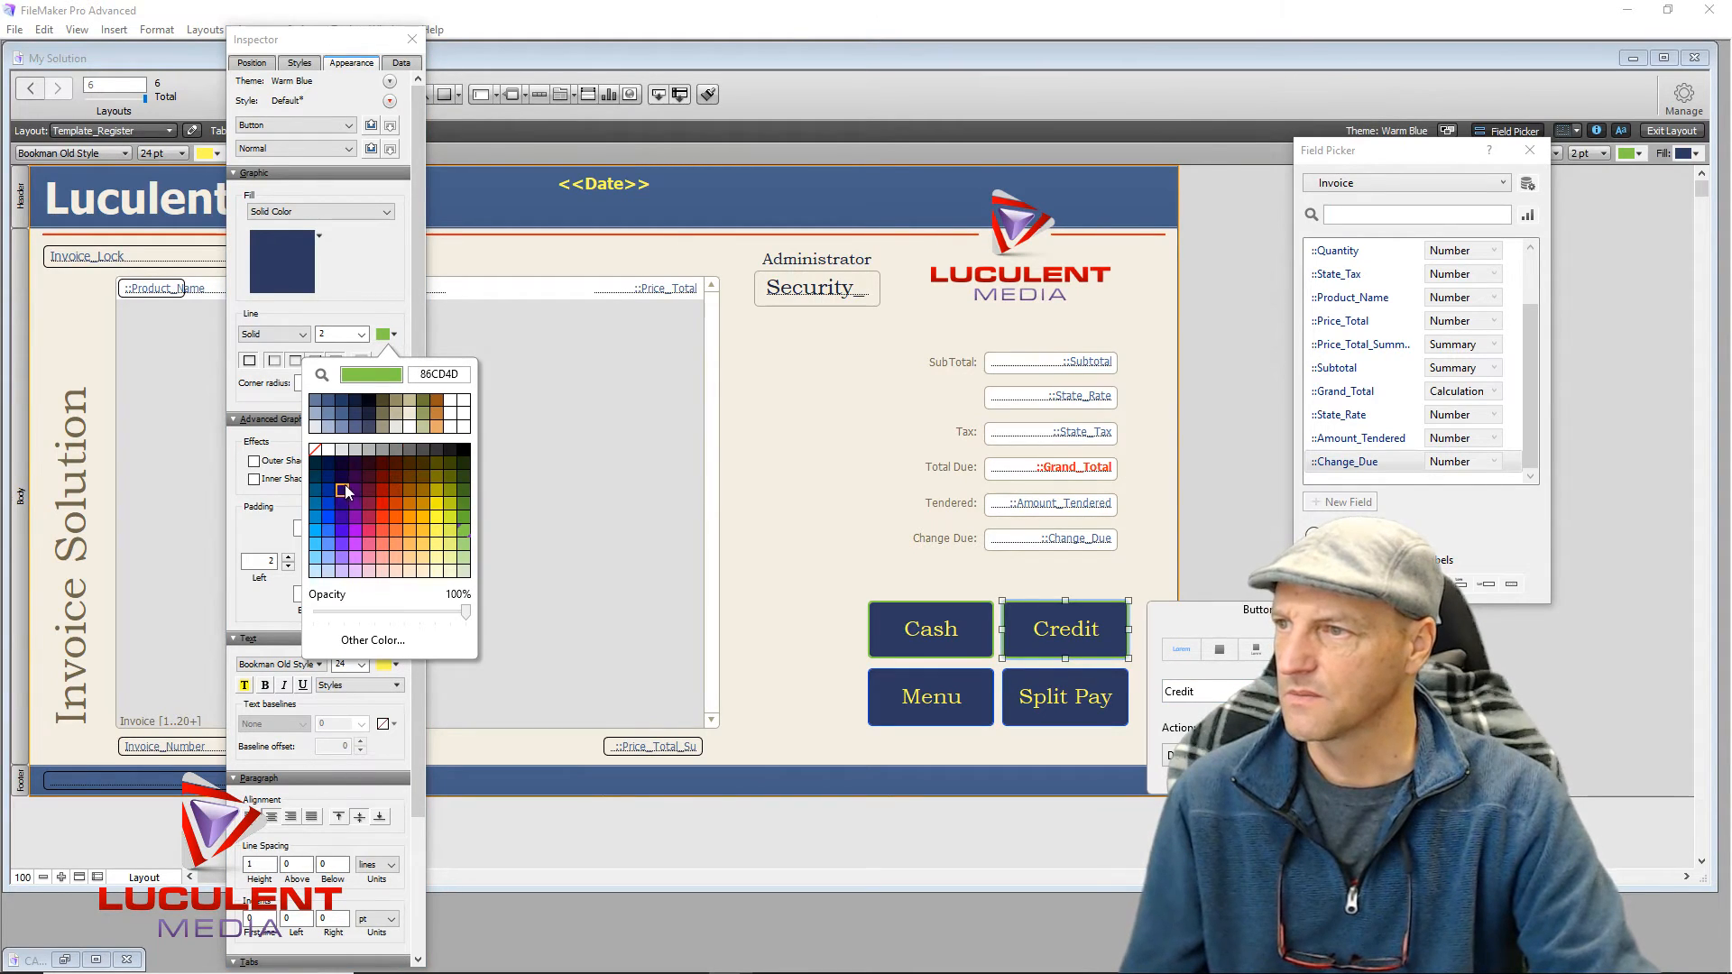
{"action": "left_click", "coordinate": [315, 529]}
{"action": "left_click", "coordinate": [646, 545]}
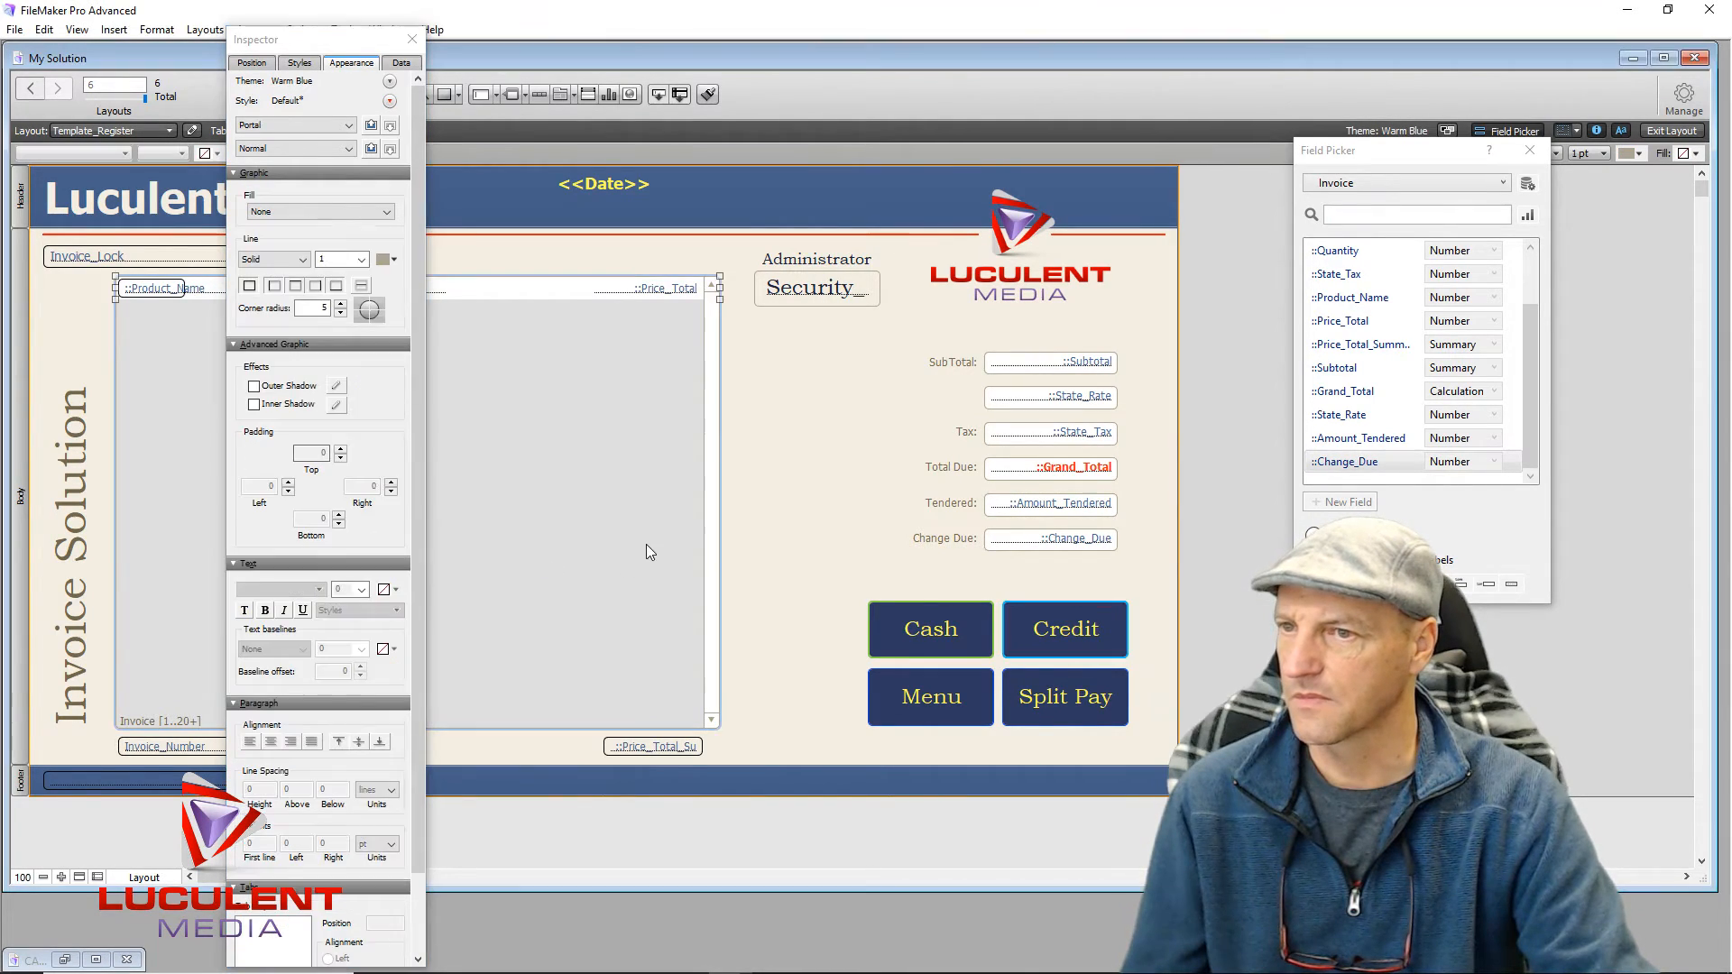
Step: Change the Menu button's border color to red
{"action": "left_click", "coordinate": [984, 696]}
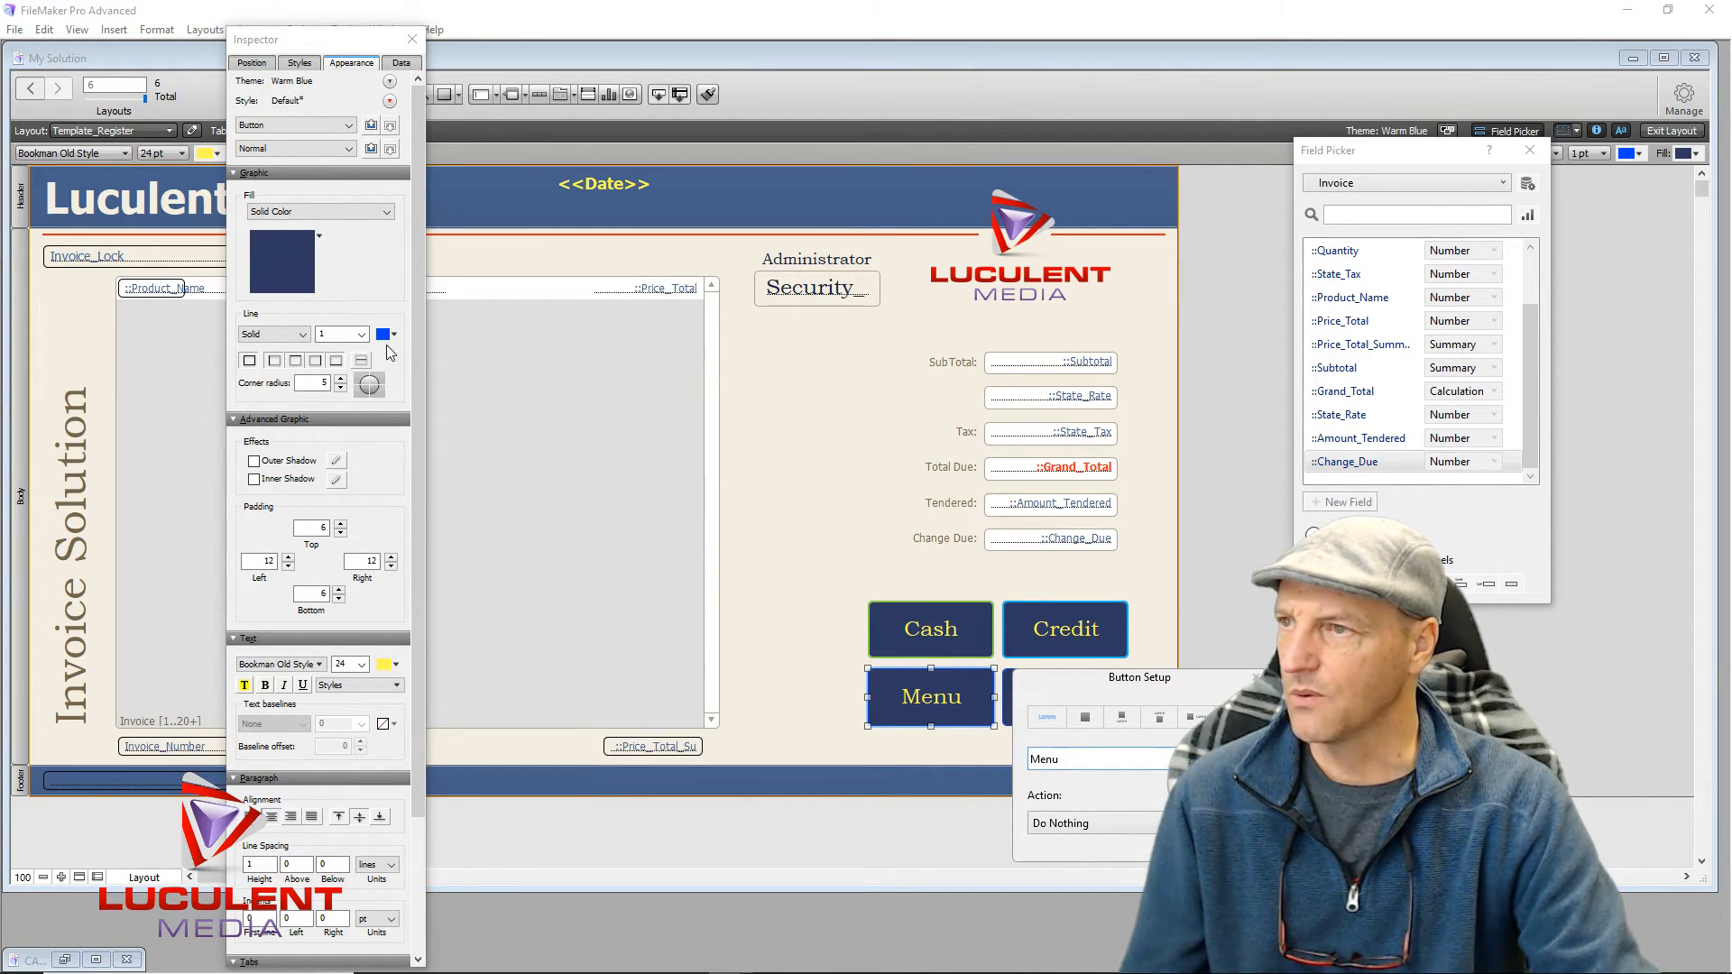
{"action": "left_click", "coordinate": [393, 336]}
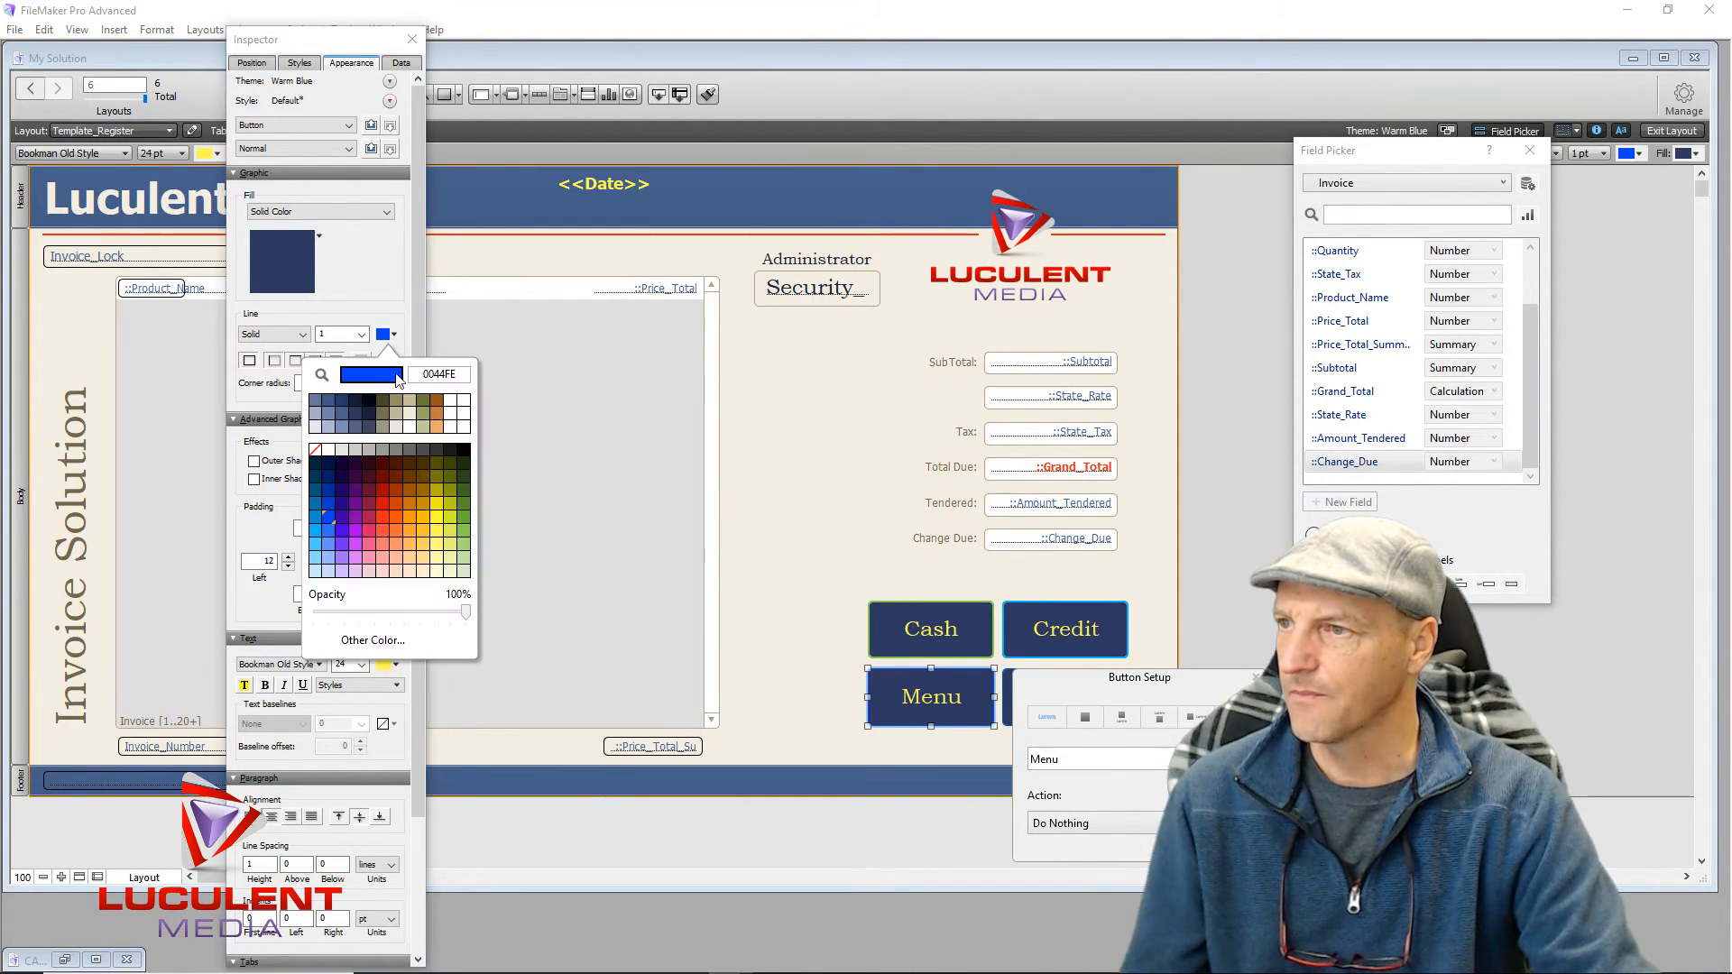
{"action": "left_click", "coordinate": [385, 513]}
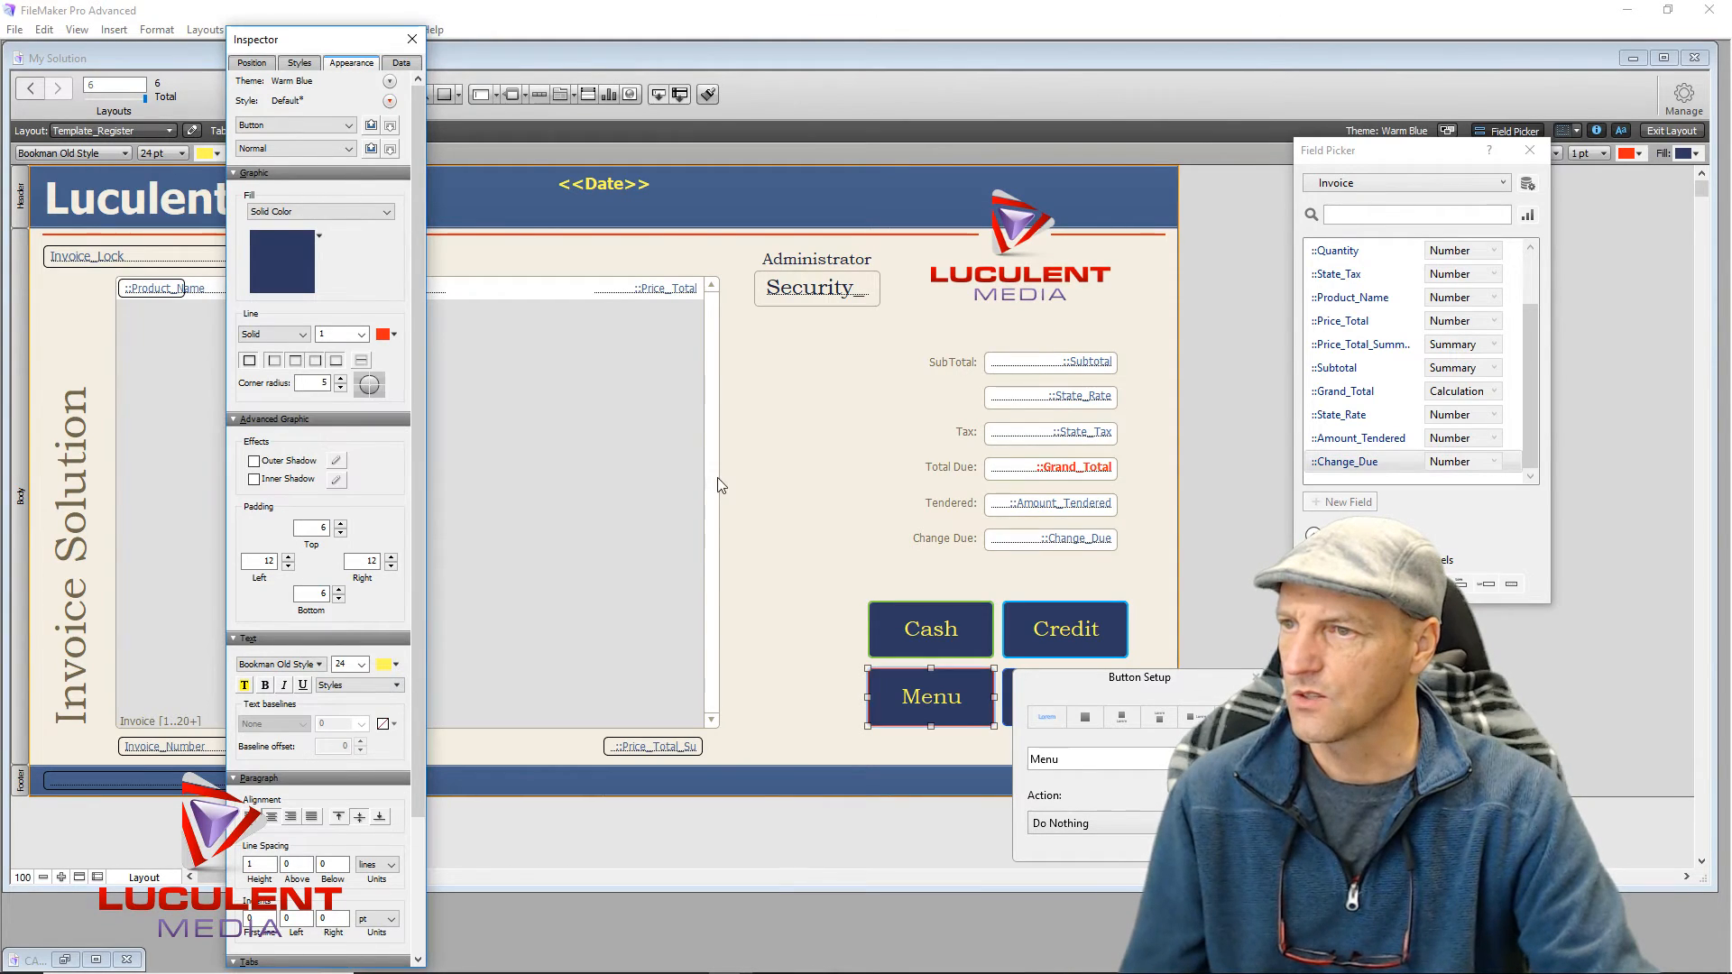
{"action": "left_click", "coordinate": [755, 462]}
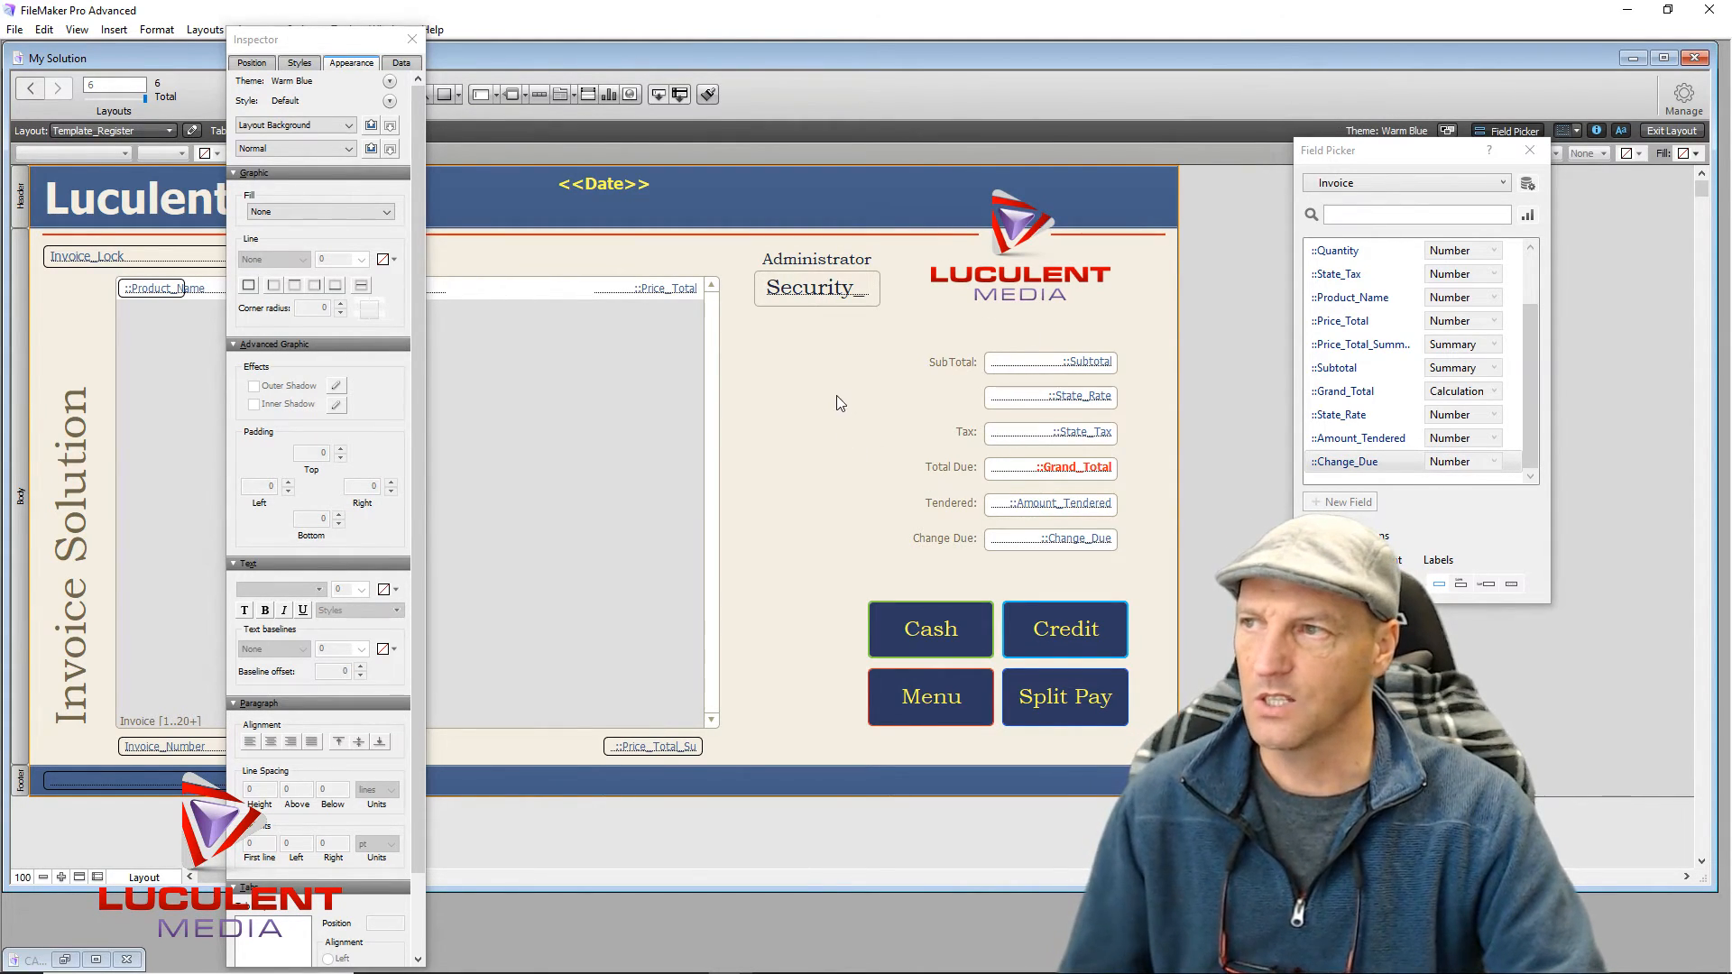
Step: Close the Inspector, view the register layout in Browse mode and return to layout editing
{"action": "left_click", "coordinate": [412, 39]}
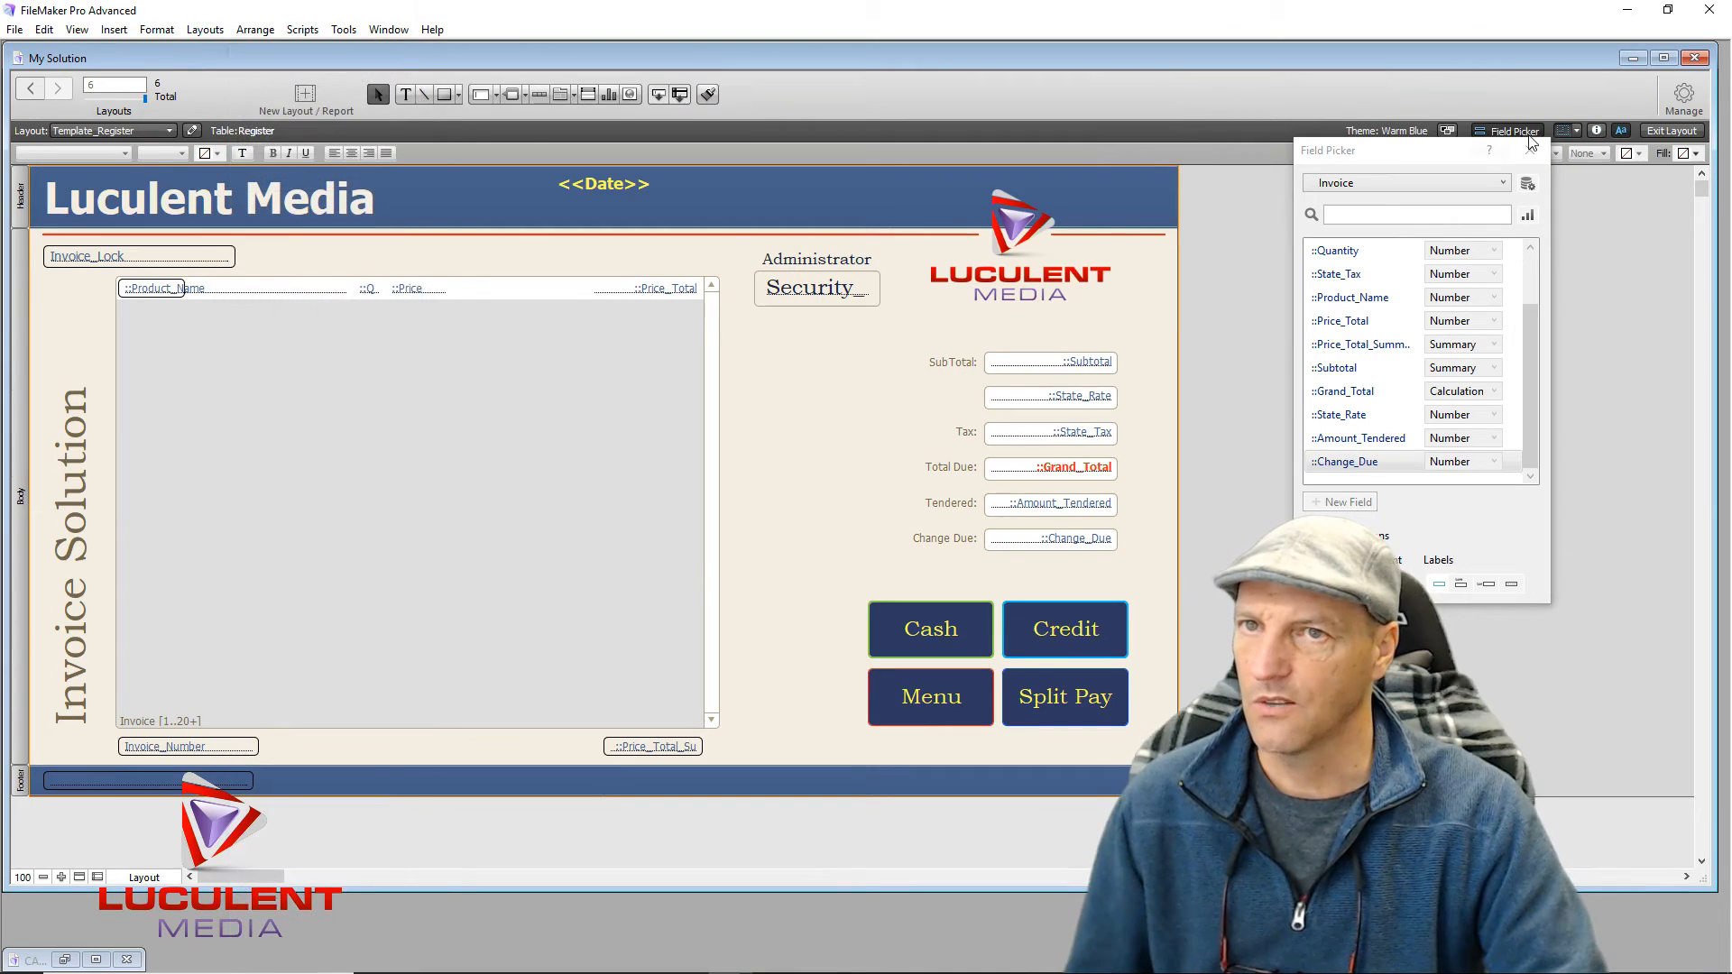
{"action": "left_click", "coordinate": [1658, 131]}
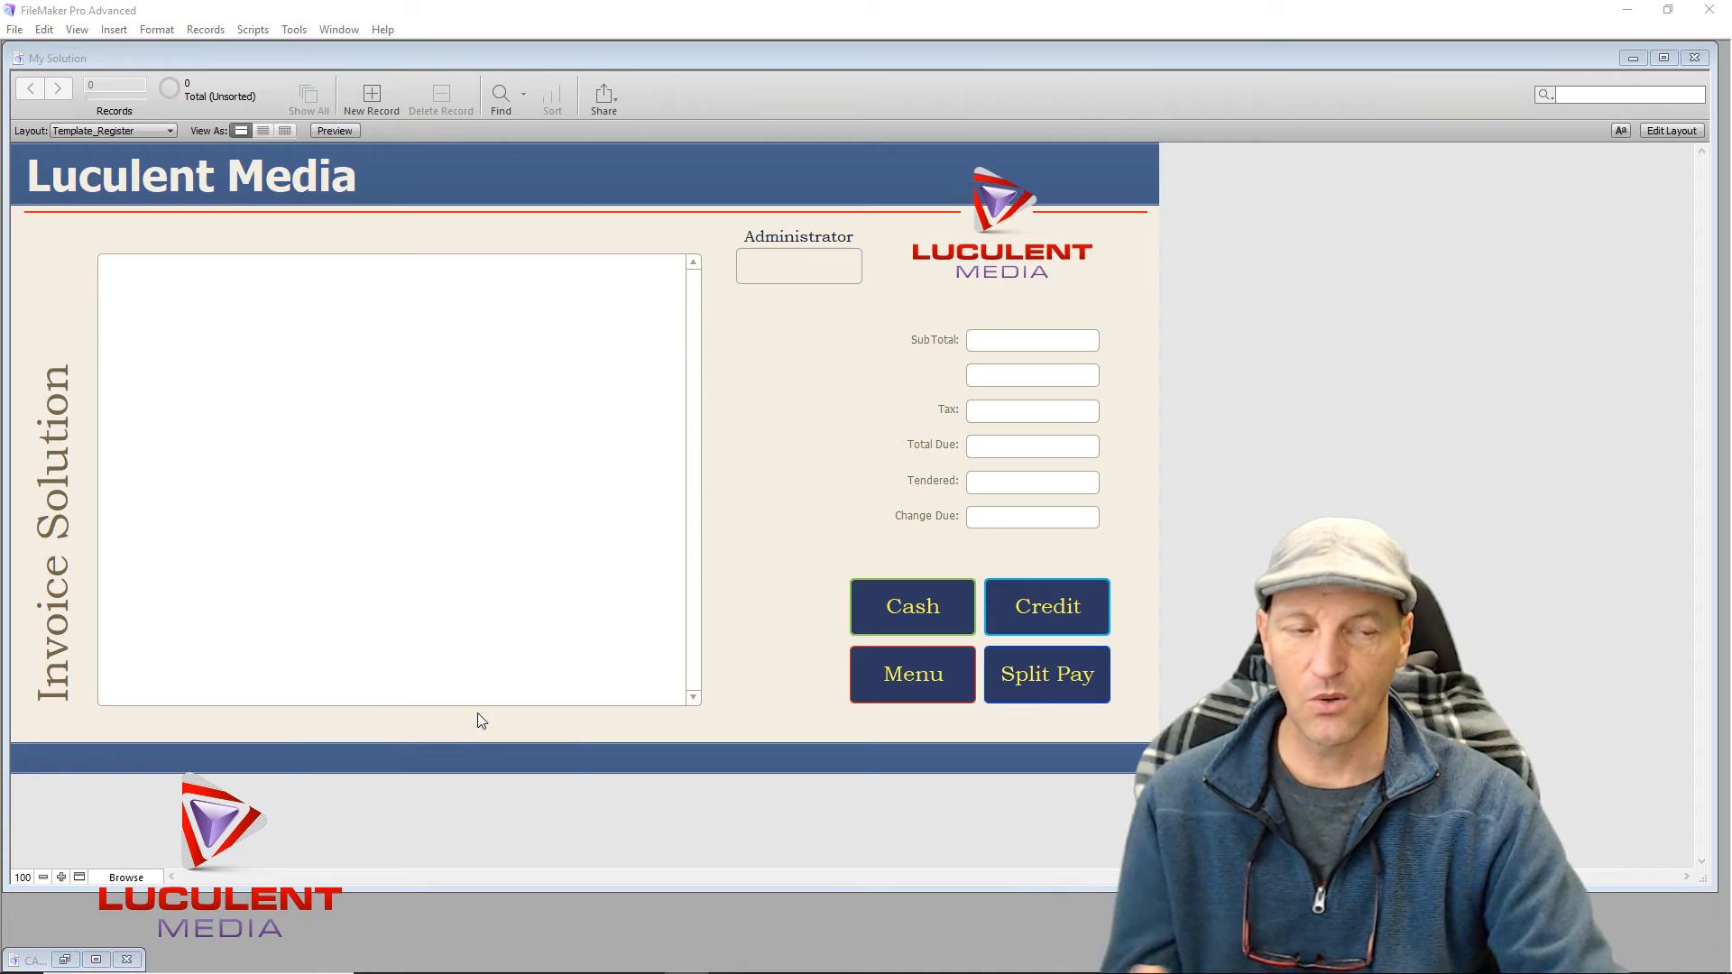
{"action": "left_click", "coordinate": [1693, 133]}
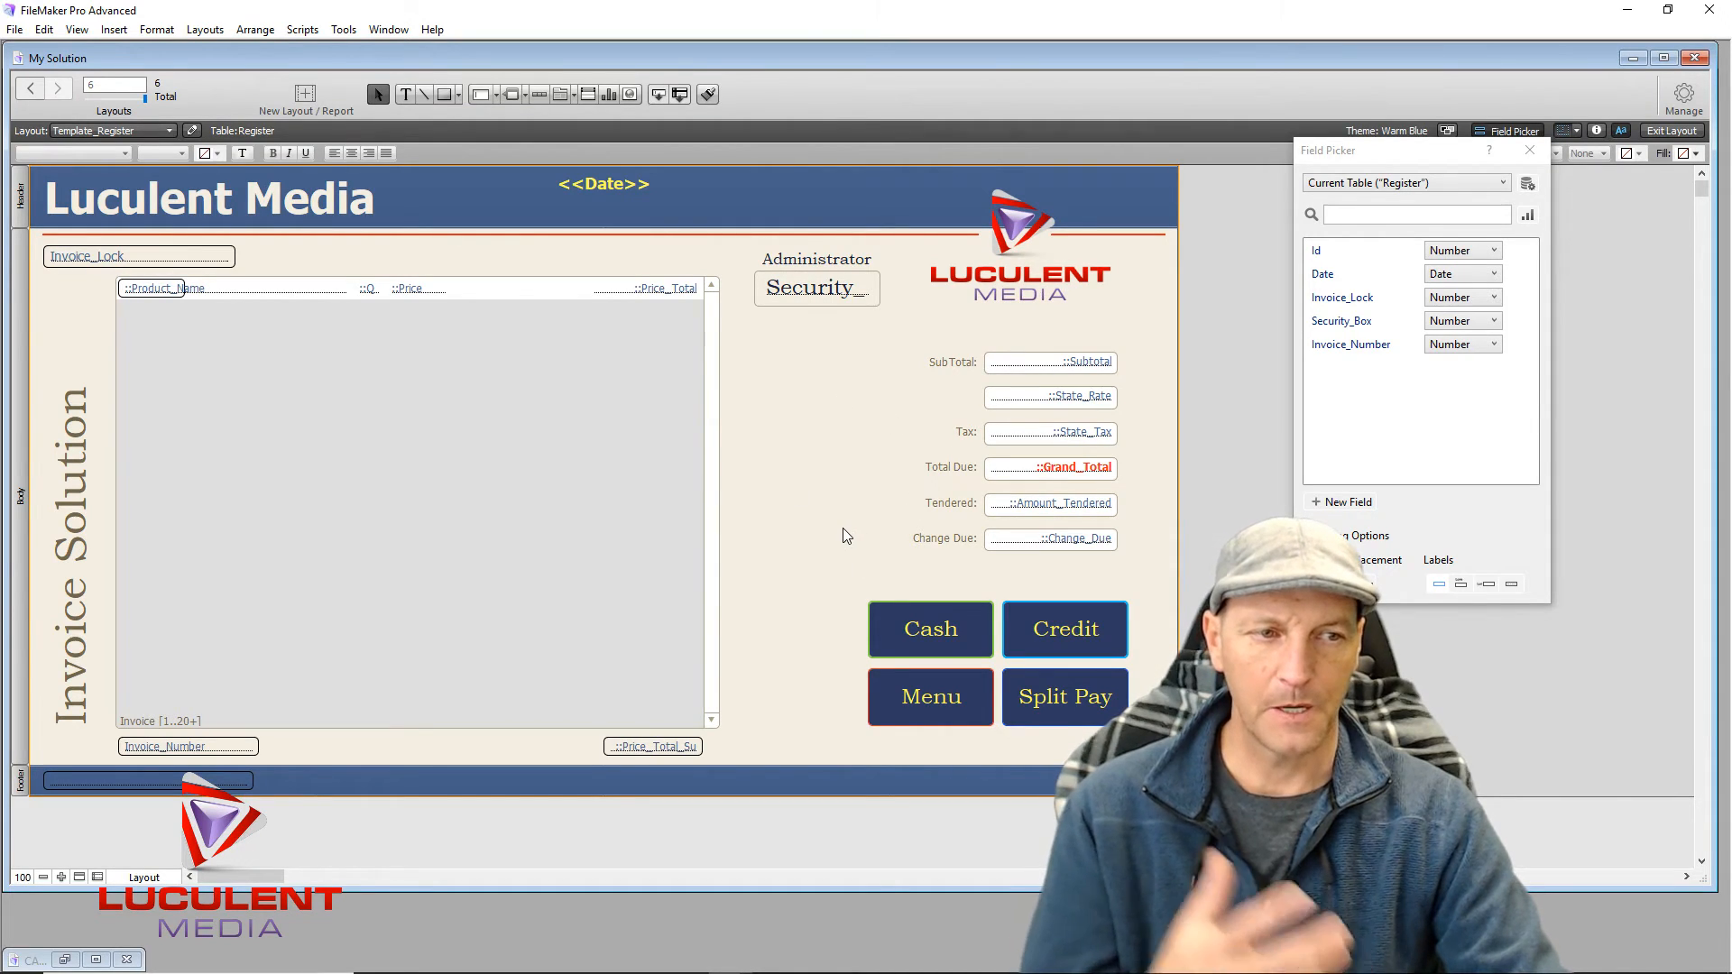
Step: Place a copy of the Split Pay button directly below the Security field and label it "Execute"
{"action": "left_click", "coordinate": [1088, 702]}
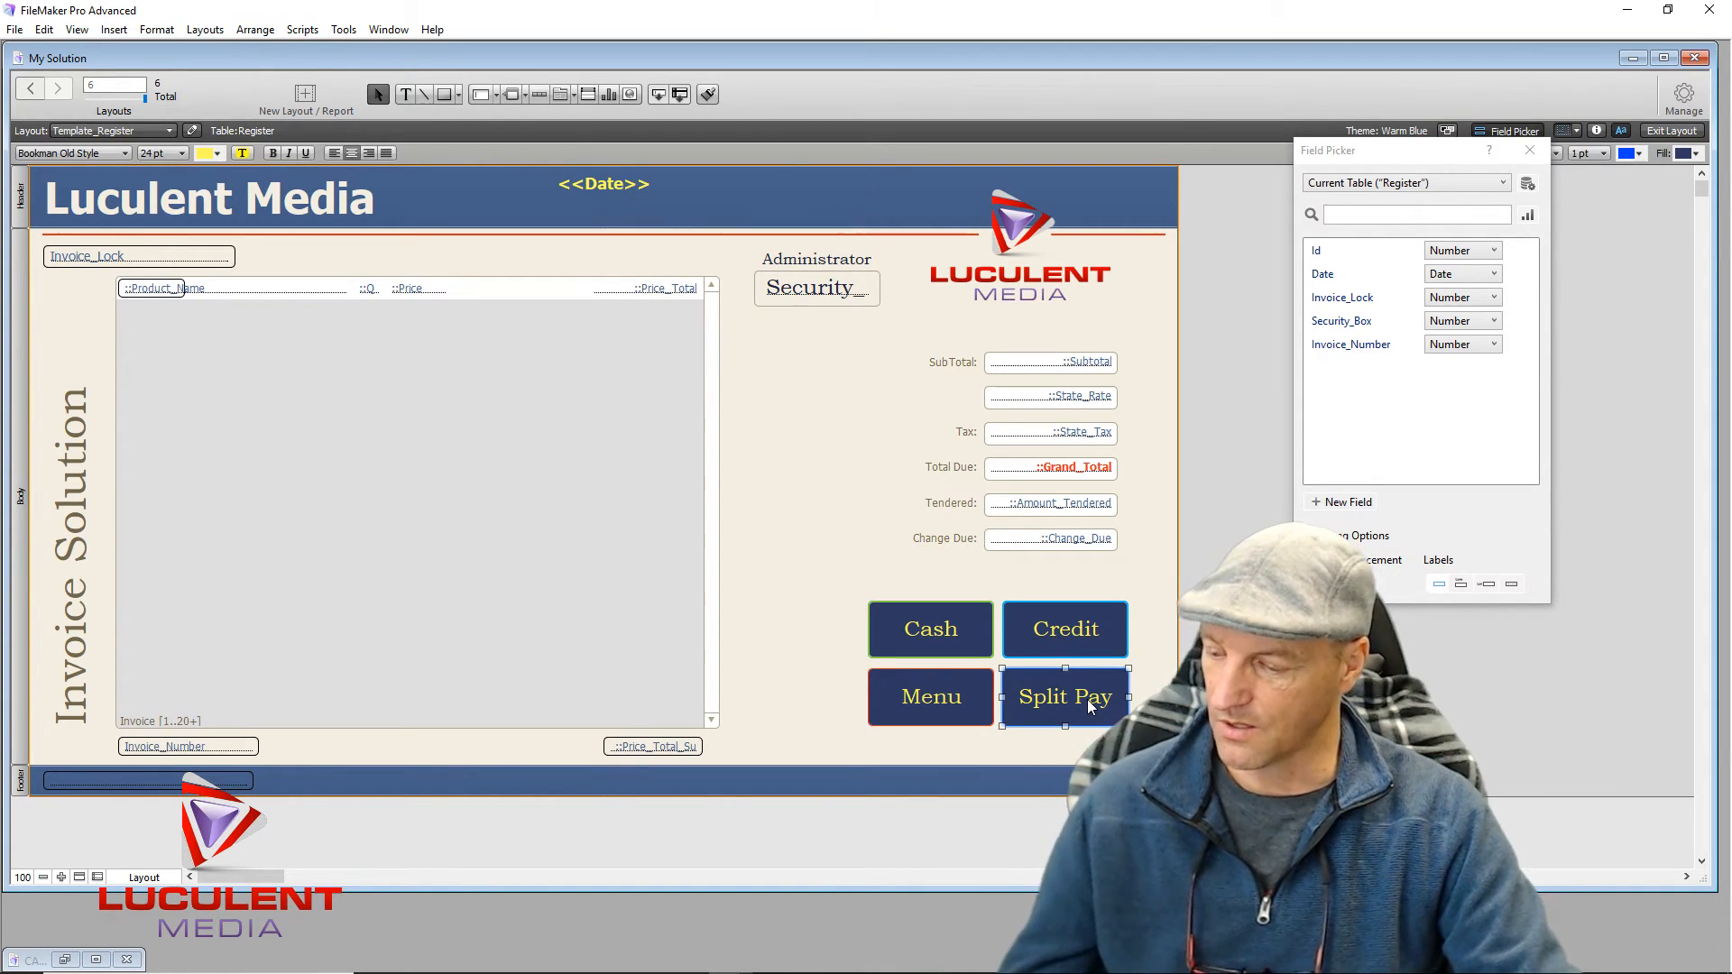
{"action": "left_click_drag", "start_coordinate": [1086, 700], "coordinate": [840, 351]}
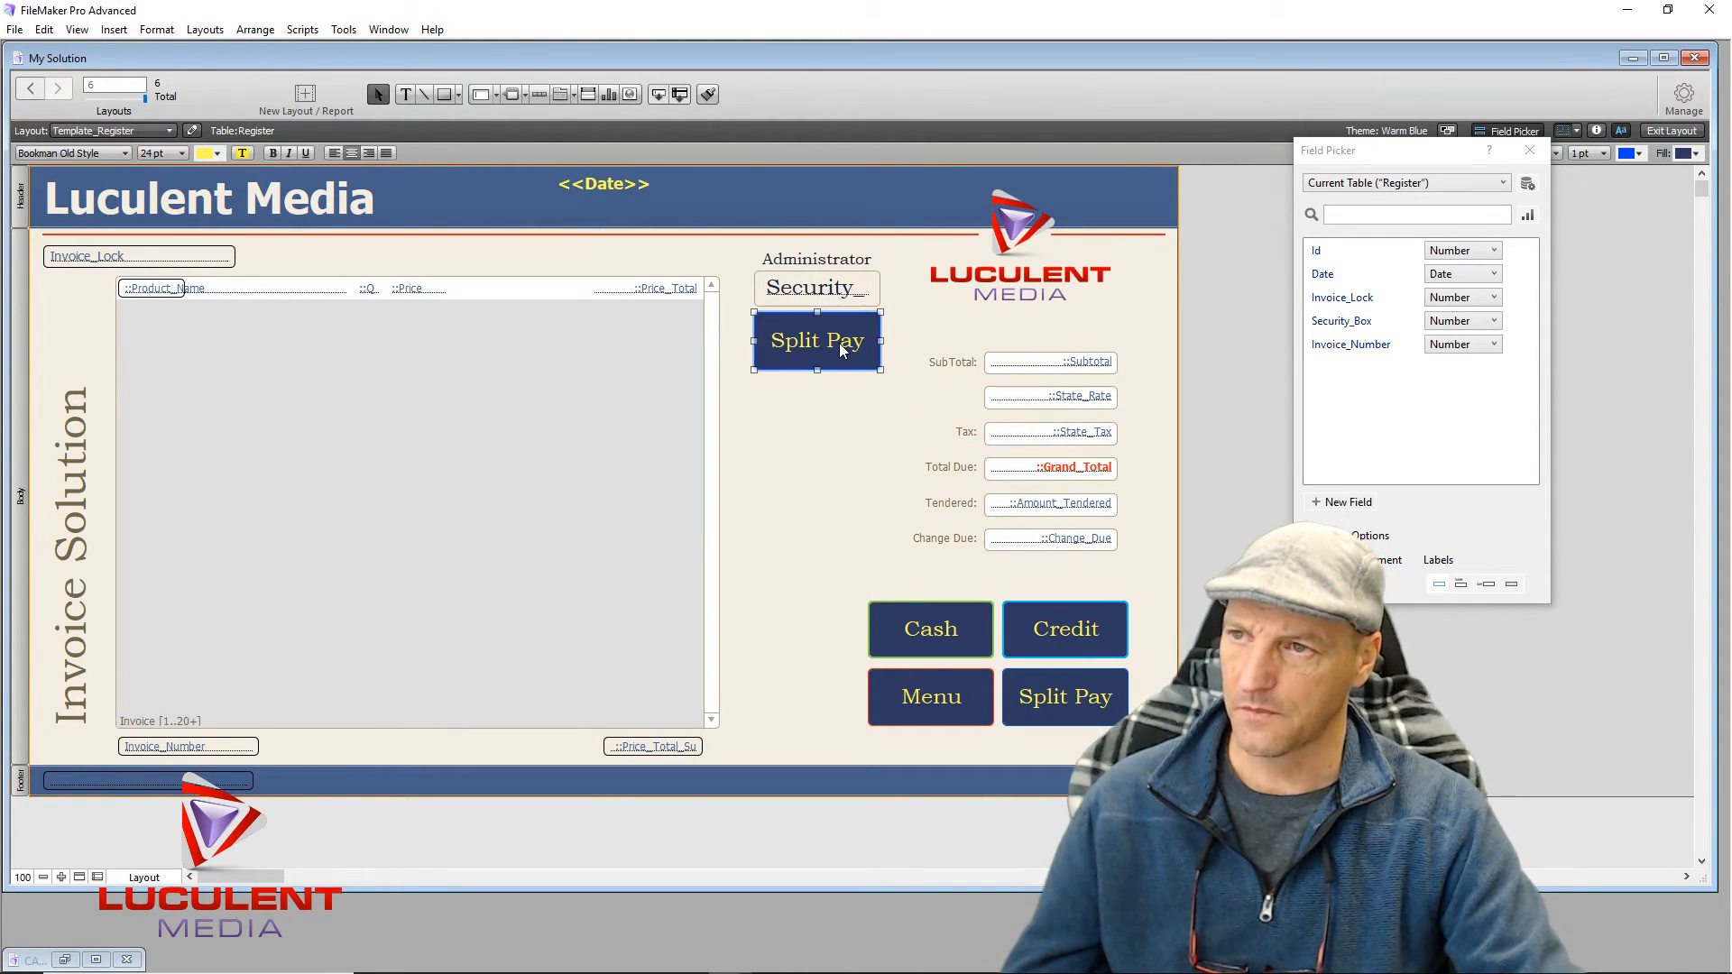
{"action": "double_click", "coordinate": [840, 351]}
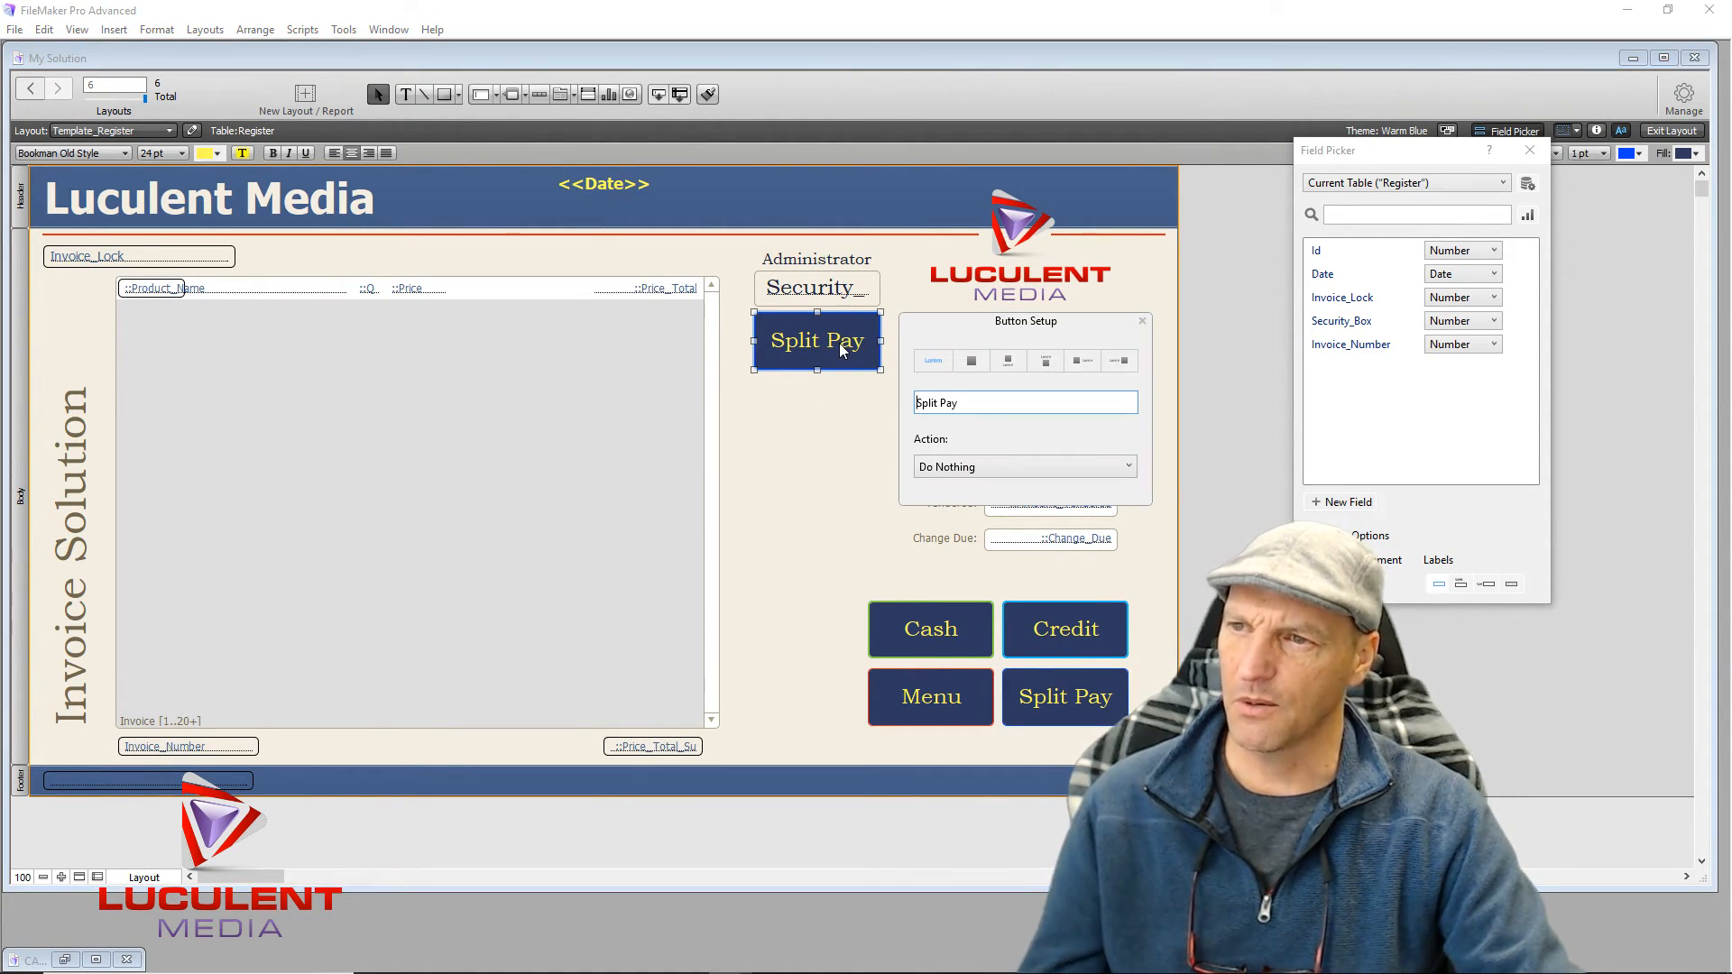
{"action": "left_click", "coordinate": [979, 403]}
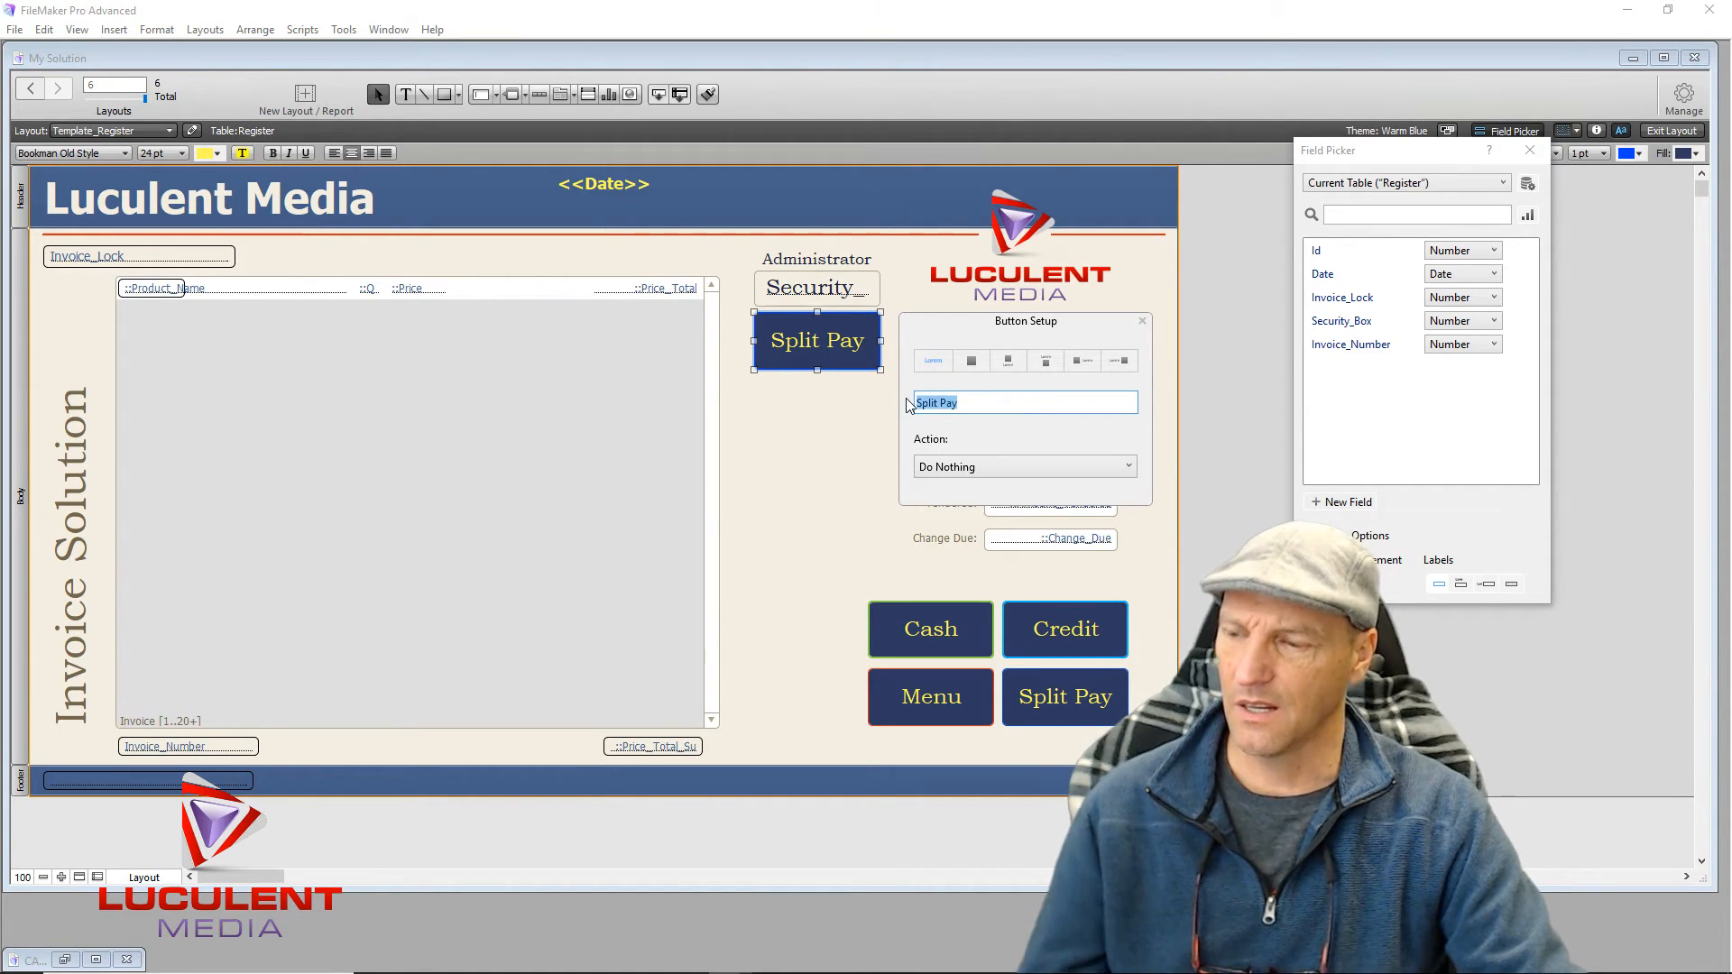
{"action": "type", "text": "Execute"}
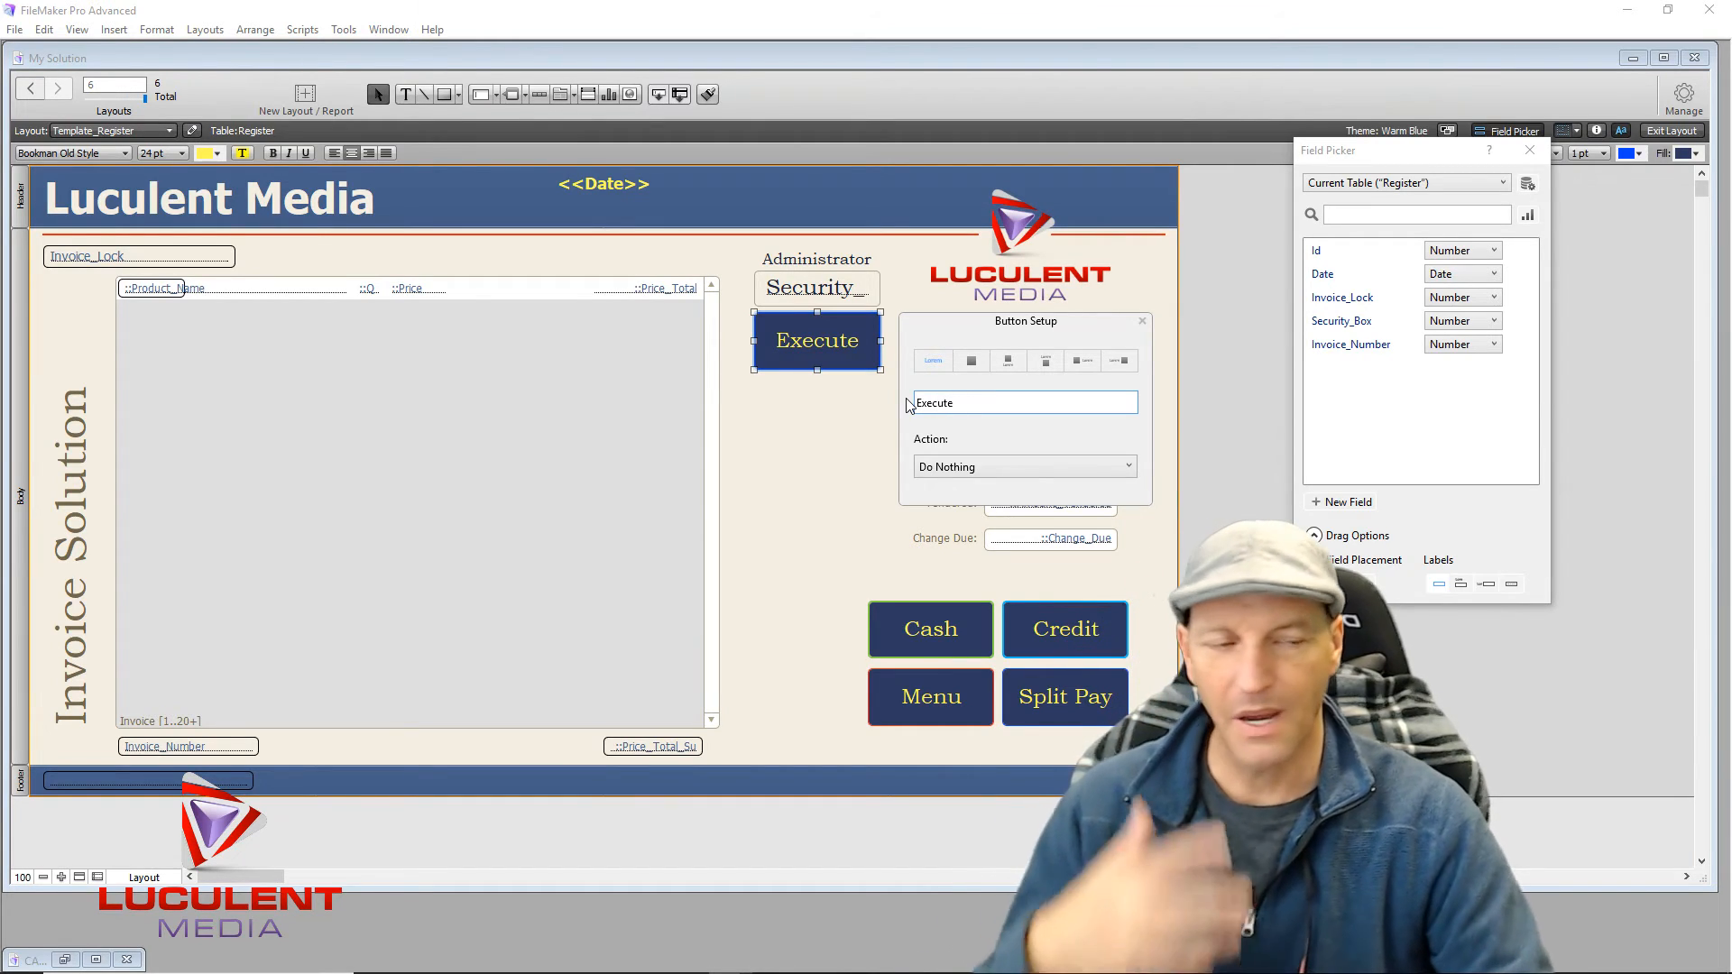
{"action": "left_click", "coordinate": [798, 436]}
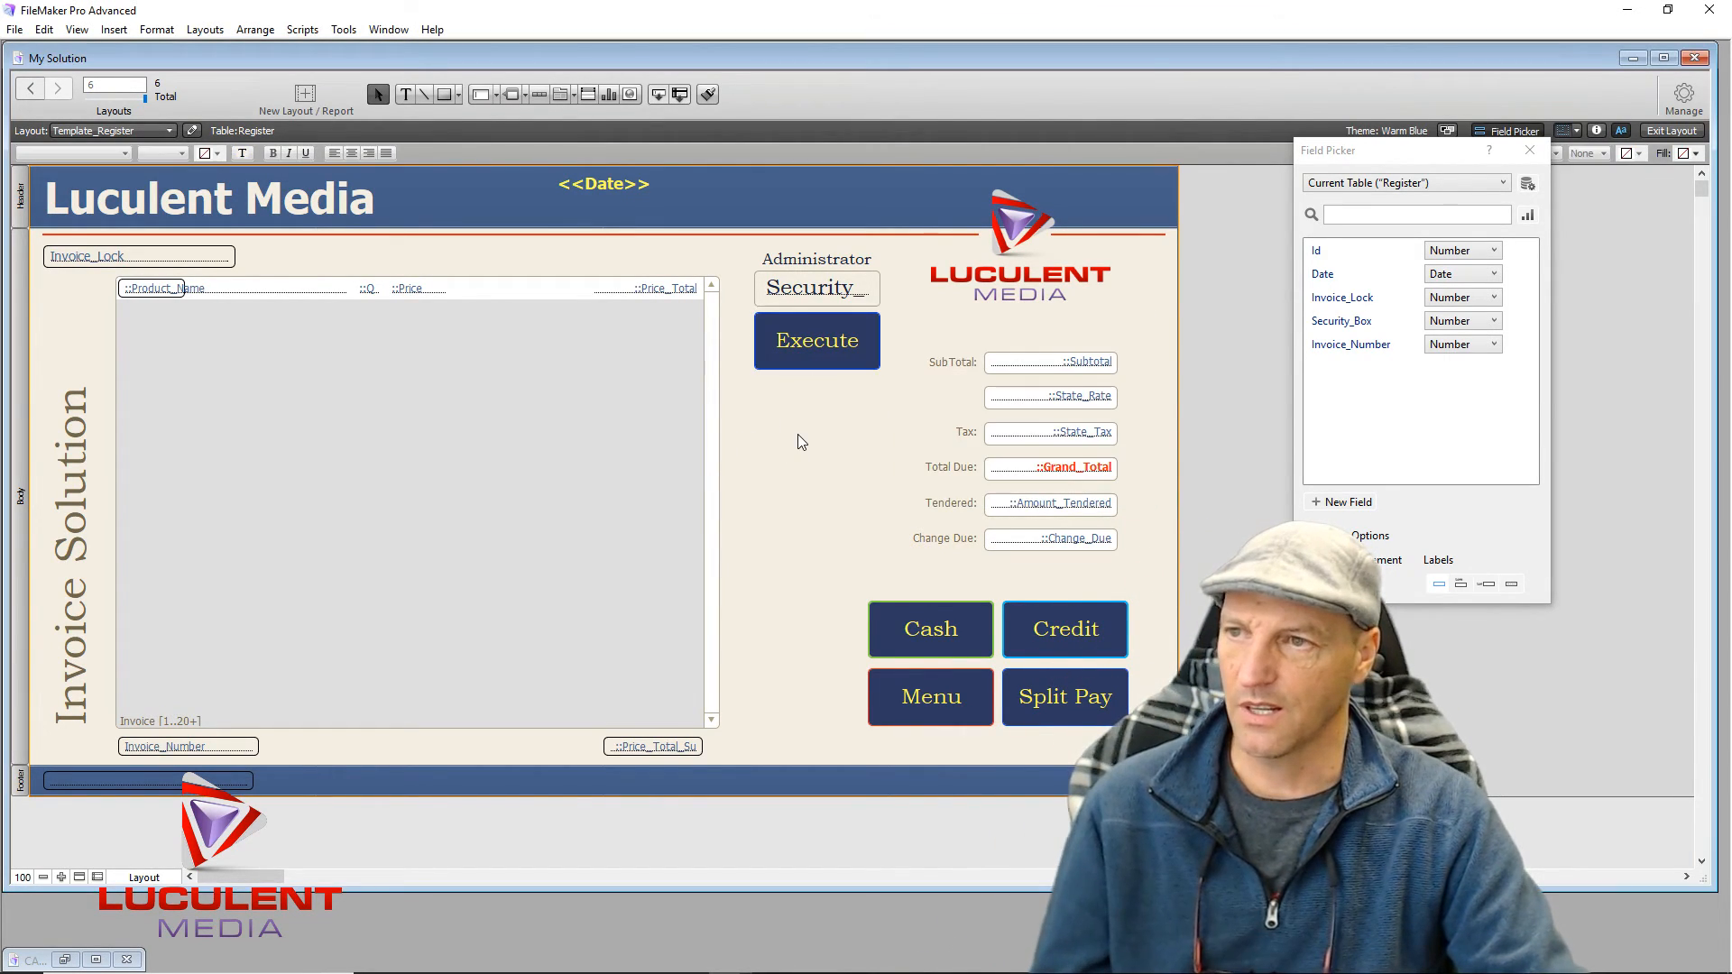
Step: Shorten the Execute button to about 47 pt high and shift it, the Administrator label and the Security field slightly toward the portal
{"action": "left_click", "coordinate": [806, 367]}
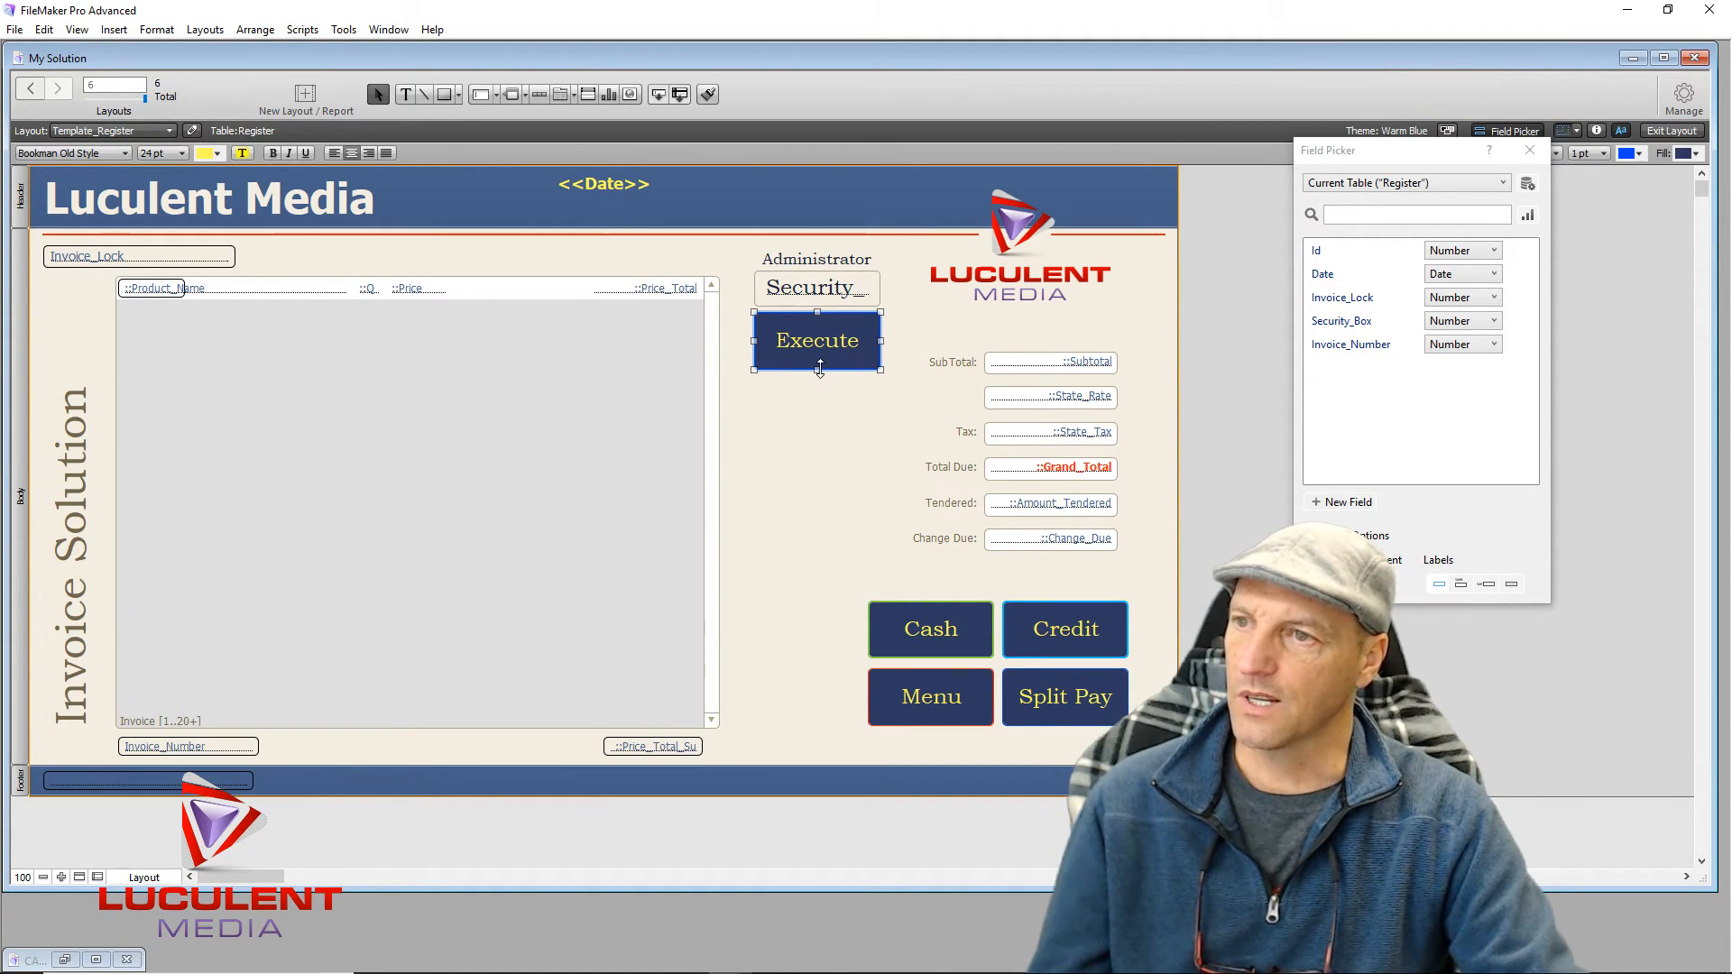
{"action": "left_click_drag", "start_coordinate": [817, 368], "coordinate": [817, 355]}
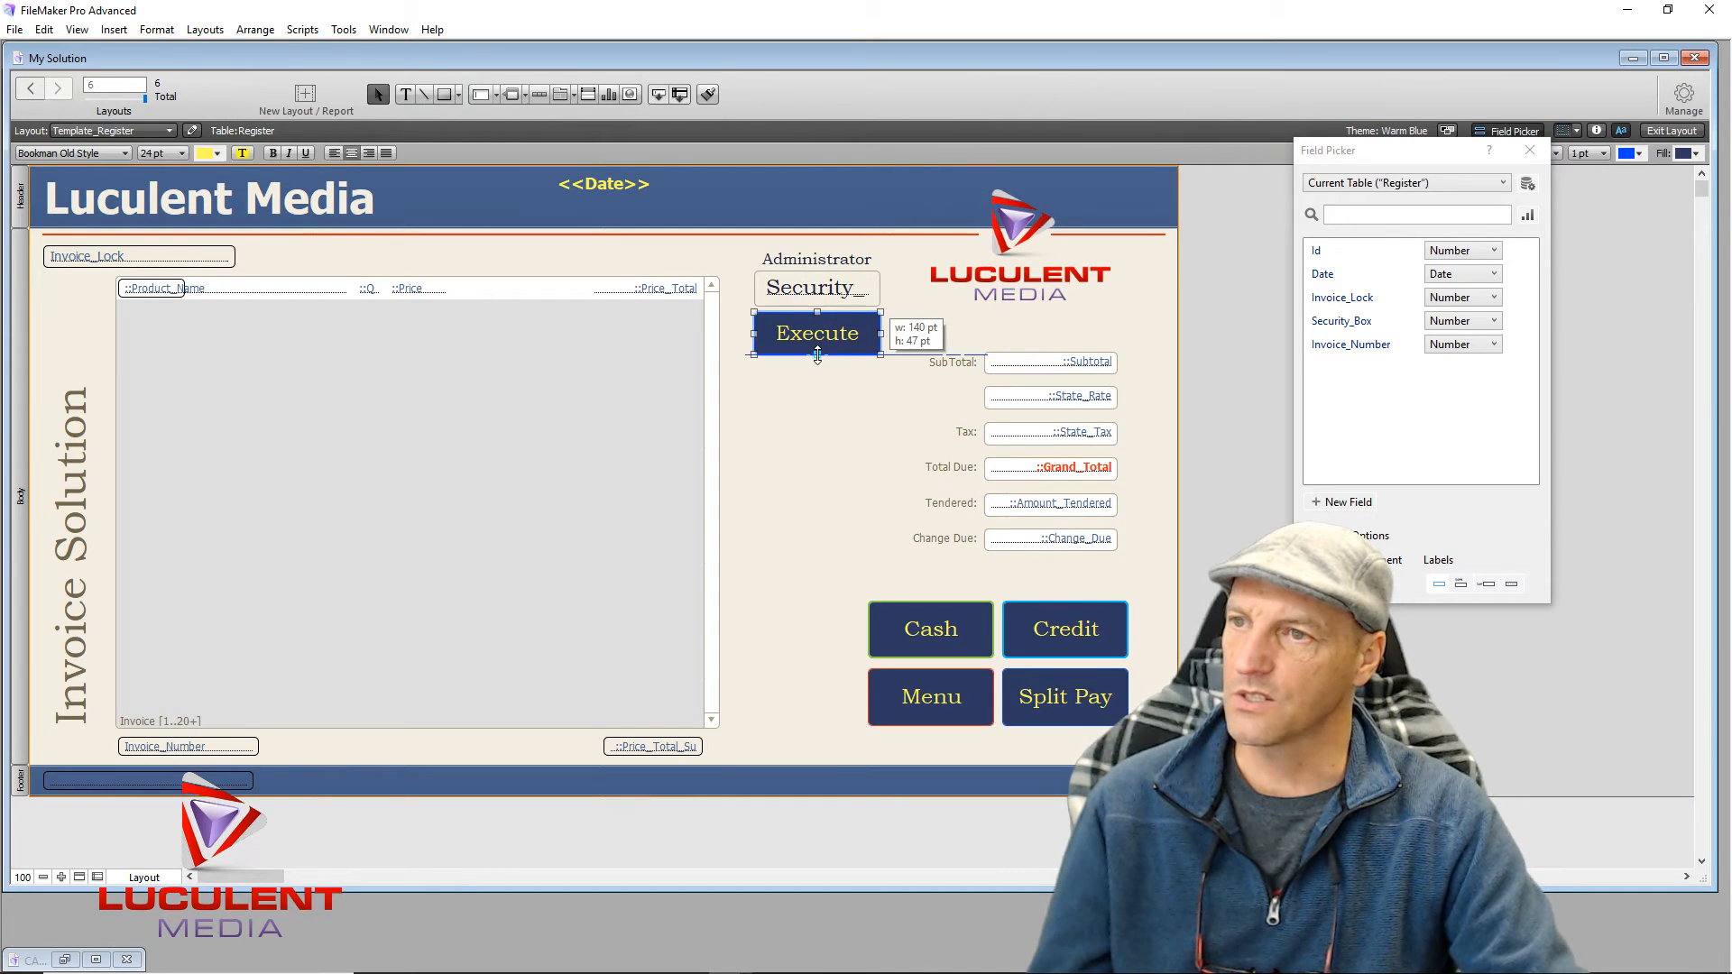
{"action": "left_click_drag", "start_coordinate": [817, 354], "coordinate": [818, 355]}
{"action": "left_click", "coordinate": [803, 396]}
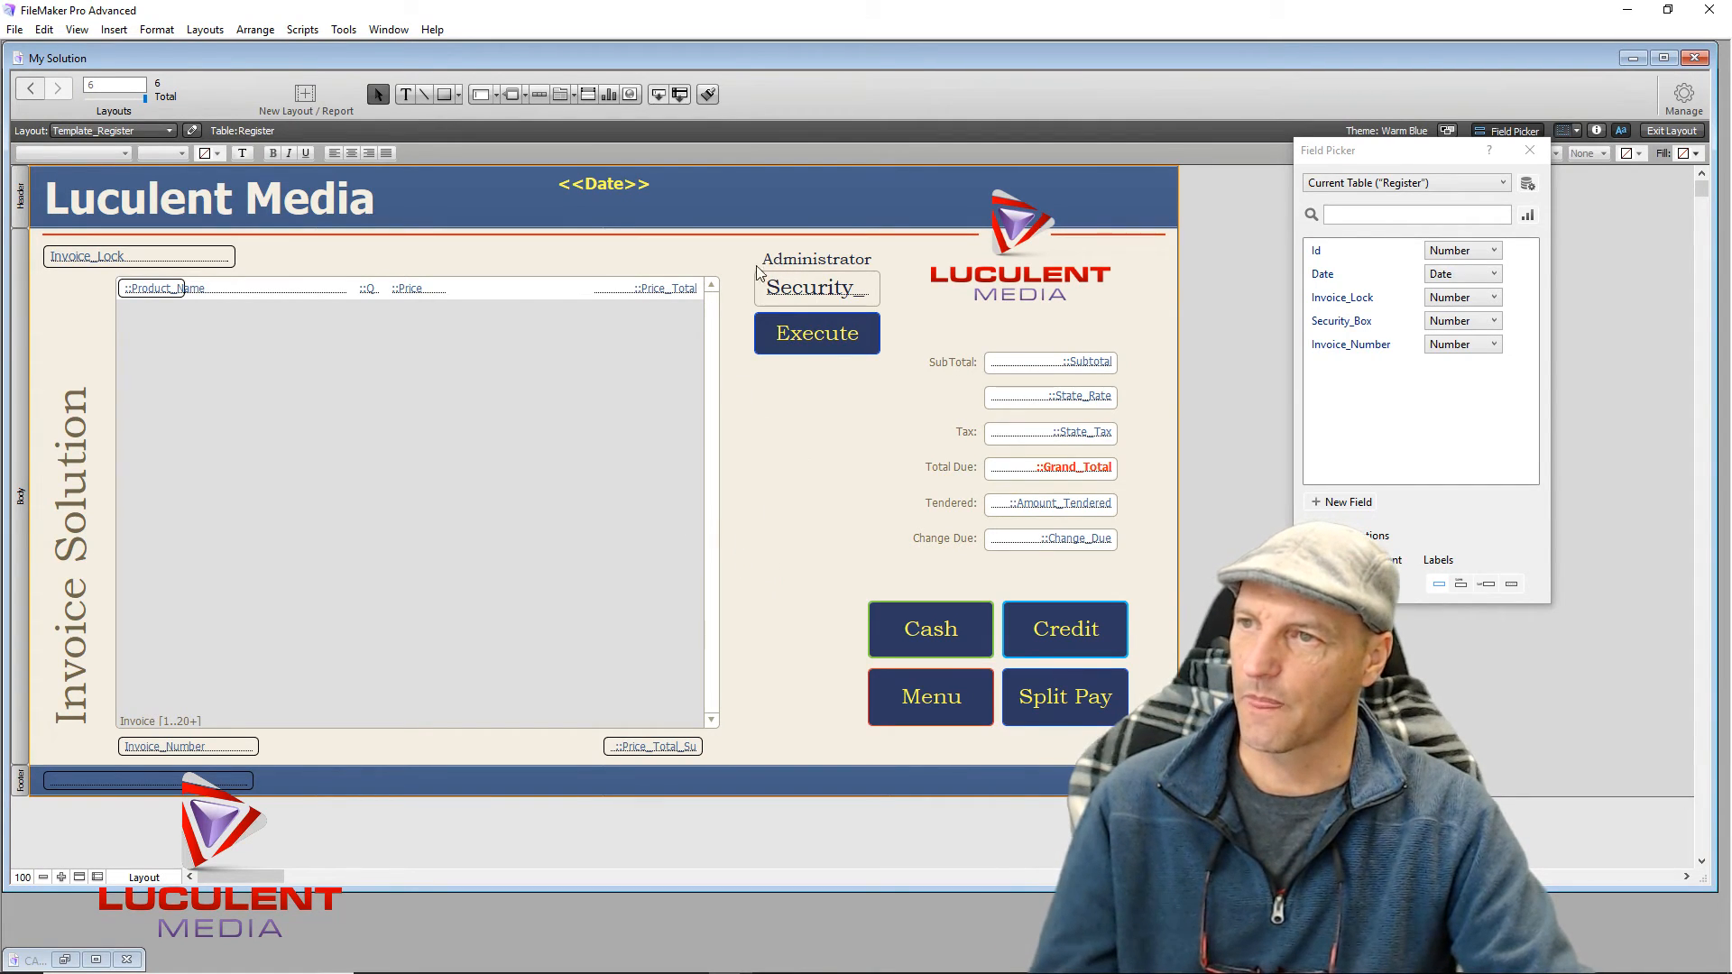
{"action": "left_click_drag", "start_coordinate": [837, 357], "coordinate": [820, 295]}
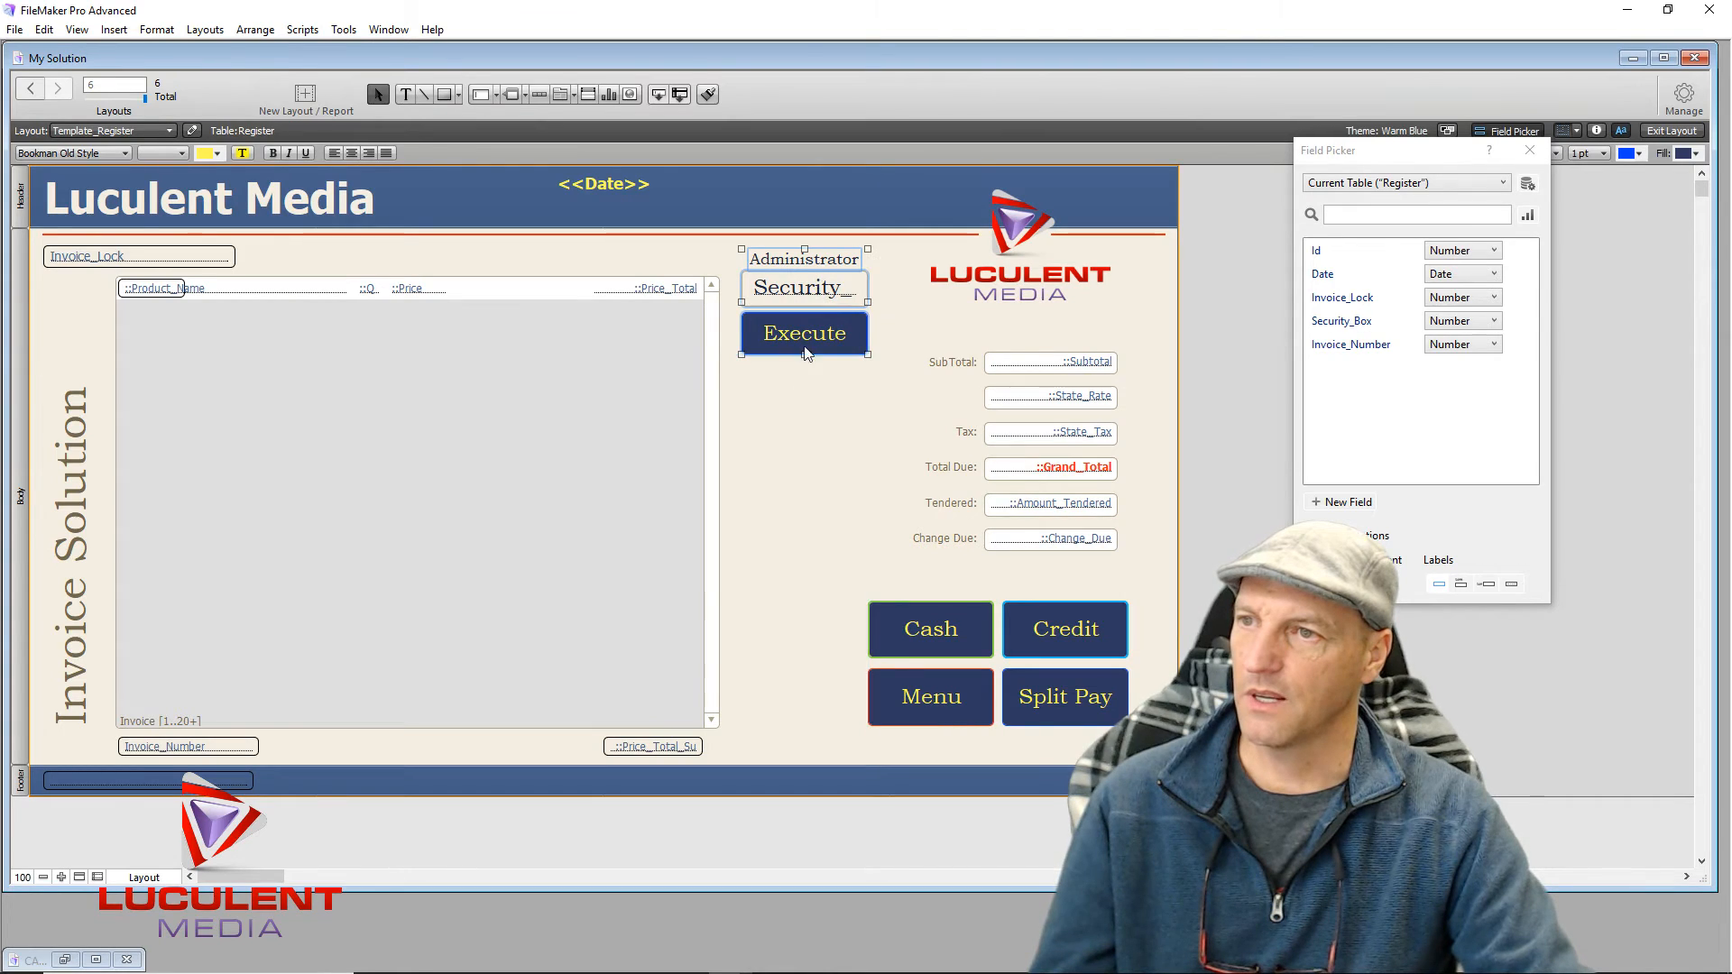
{"action": "left_click", "coordinate": [829, 473]}
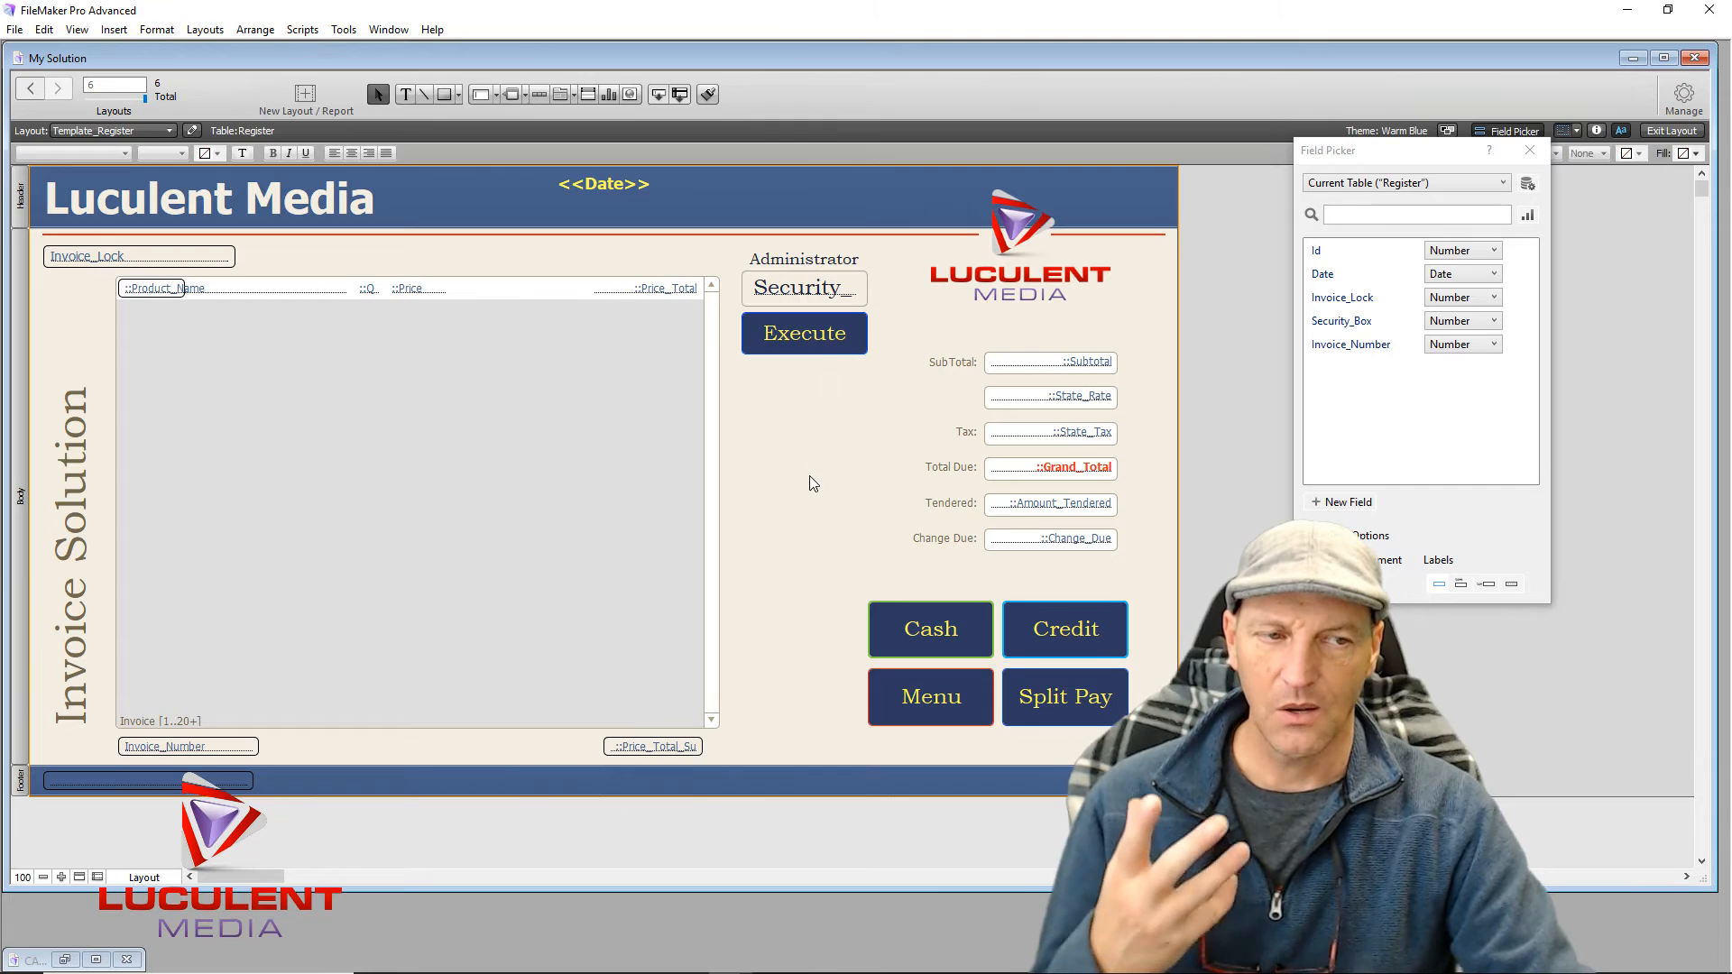
Step: Draw a small button in the portal row between the Price and Price_Total fields and label it "X"
{"action": "left_click", "coordinate": [533, 289]}
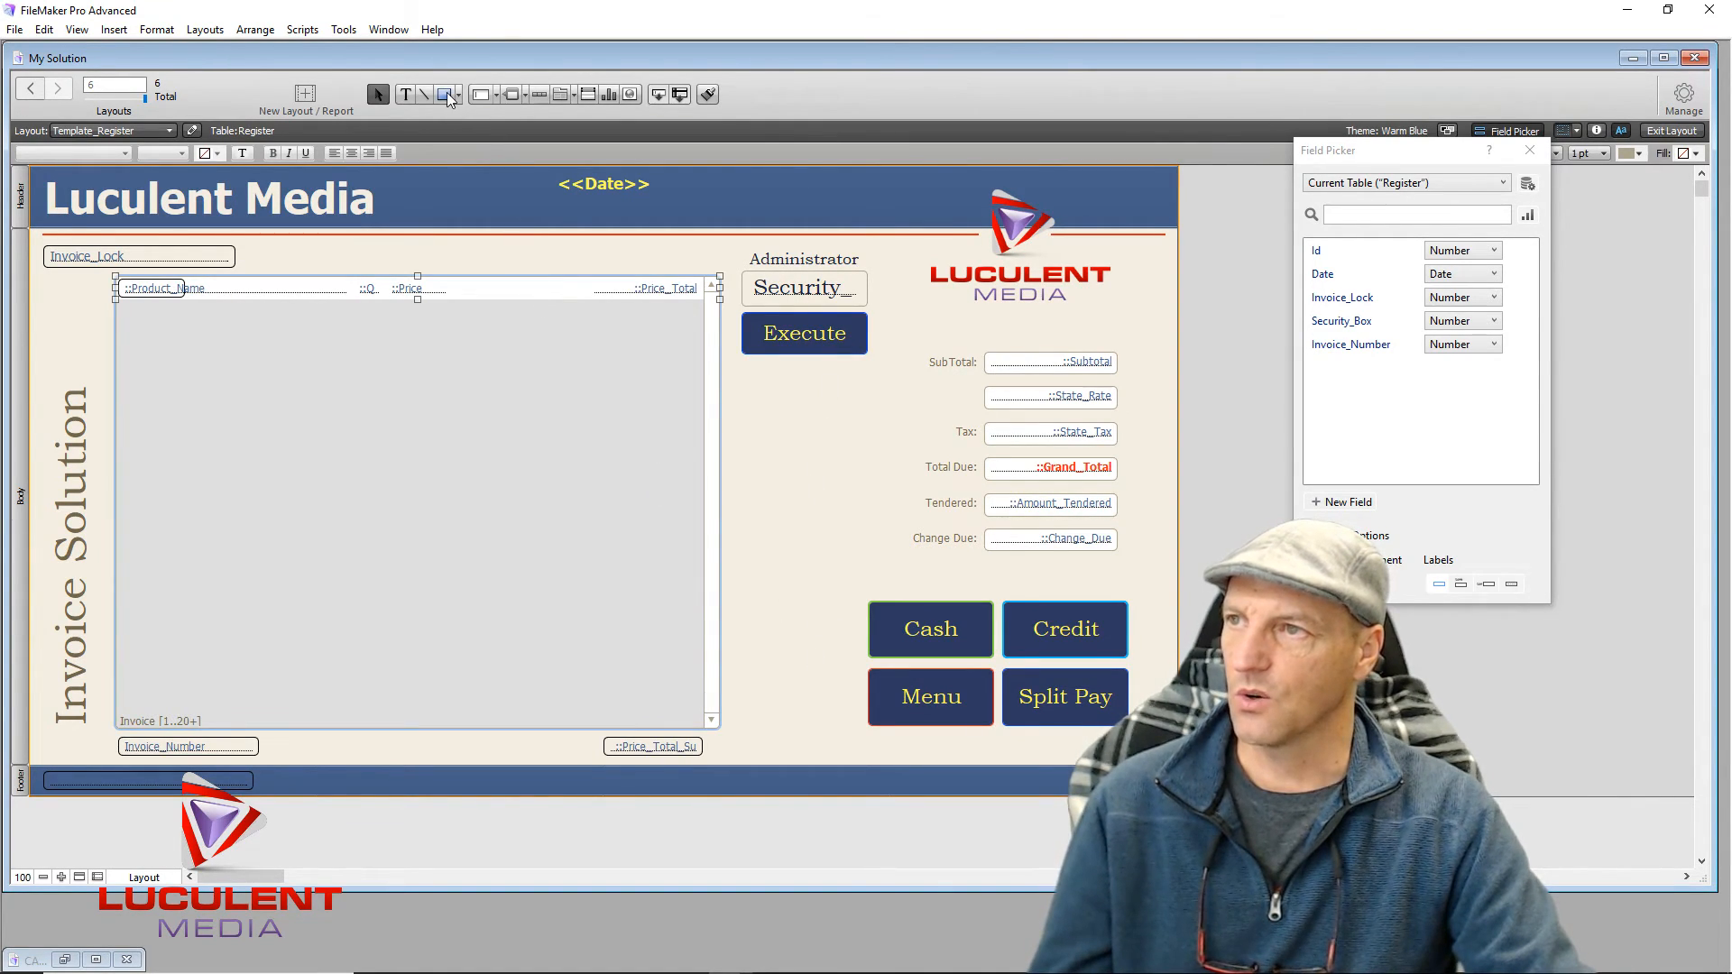
{"action": "left_click", "coordinate": [524, 95]}
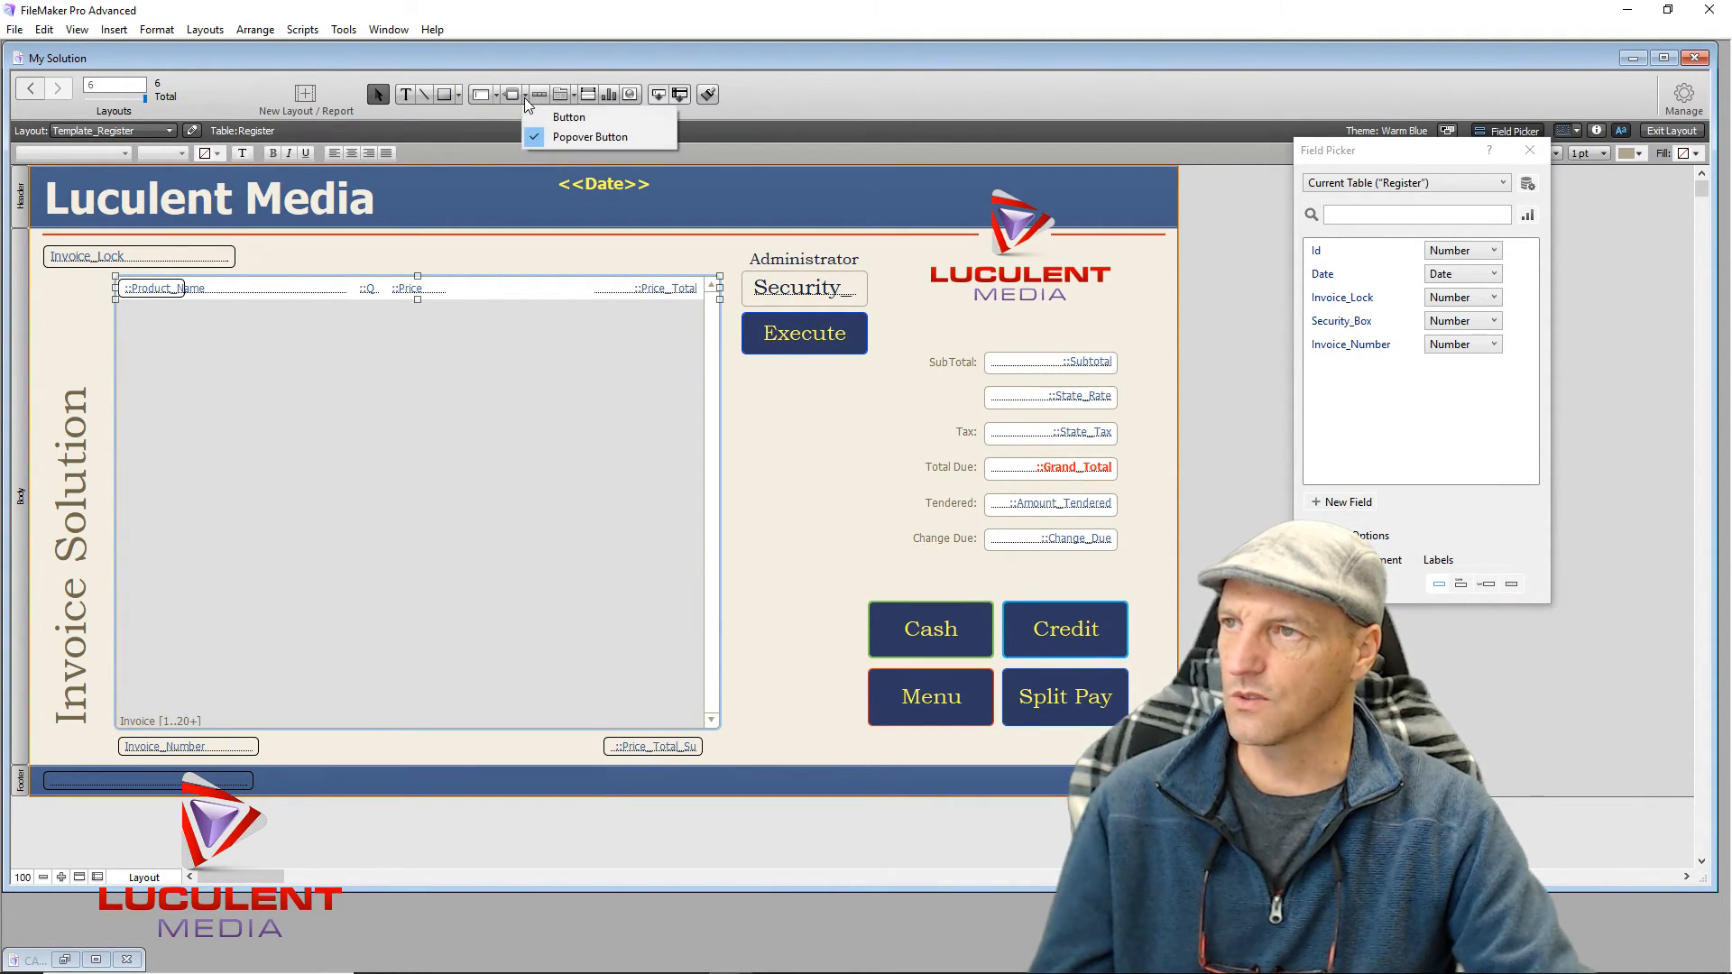
{"action": "left_click", "coordinate": [560, 118]}
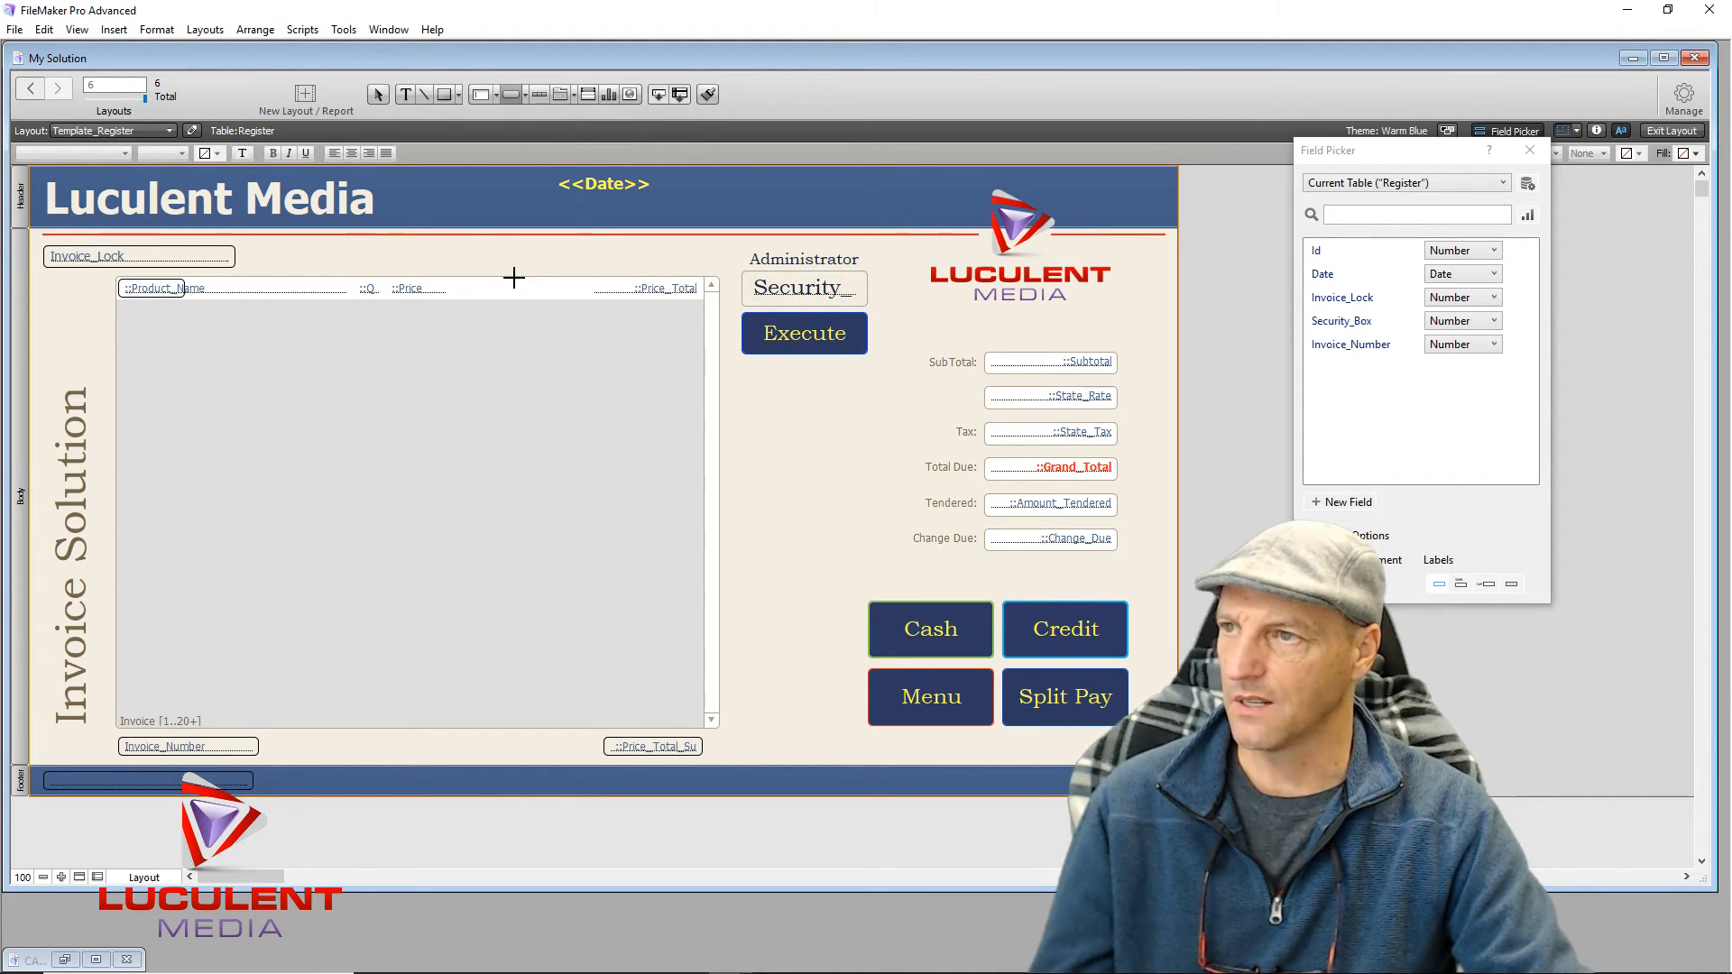
{"action": "left_click_drag", "start_coordinate": [488, 281], "coordinate": [544, 295]}
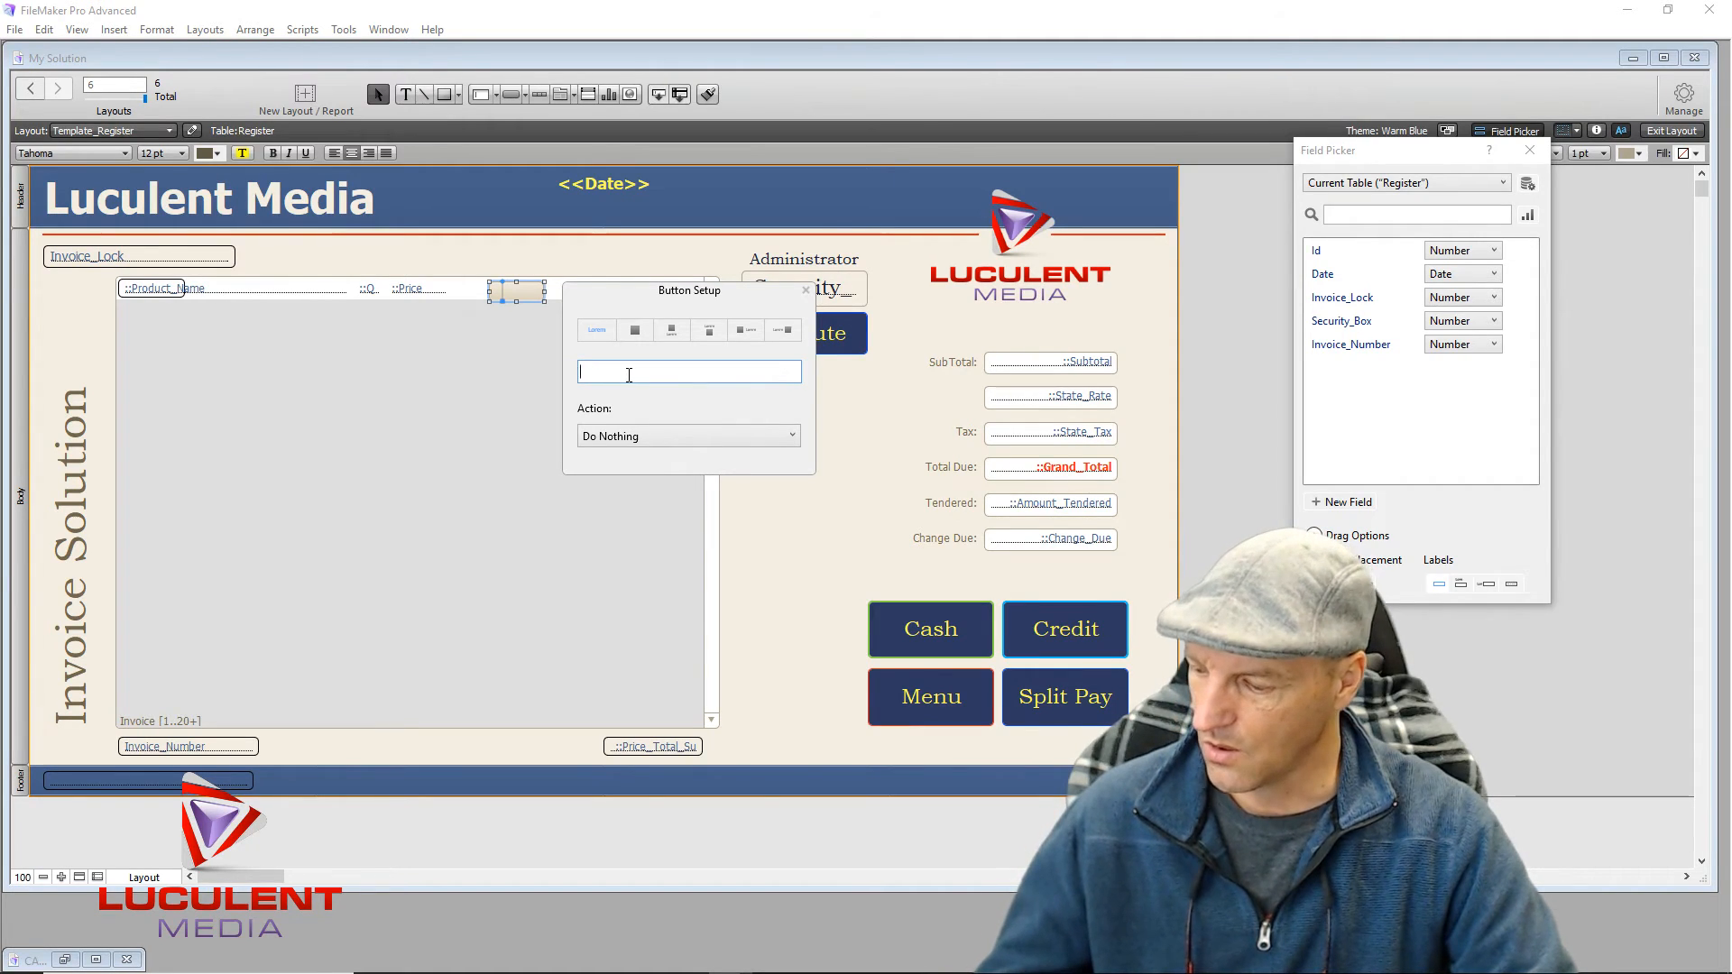
{"action": "type", "text": "X"}
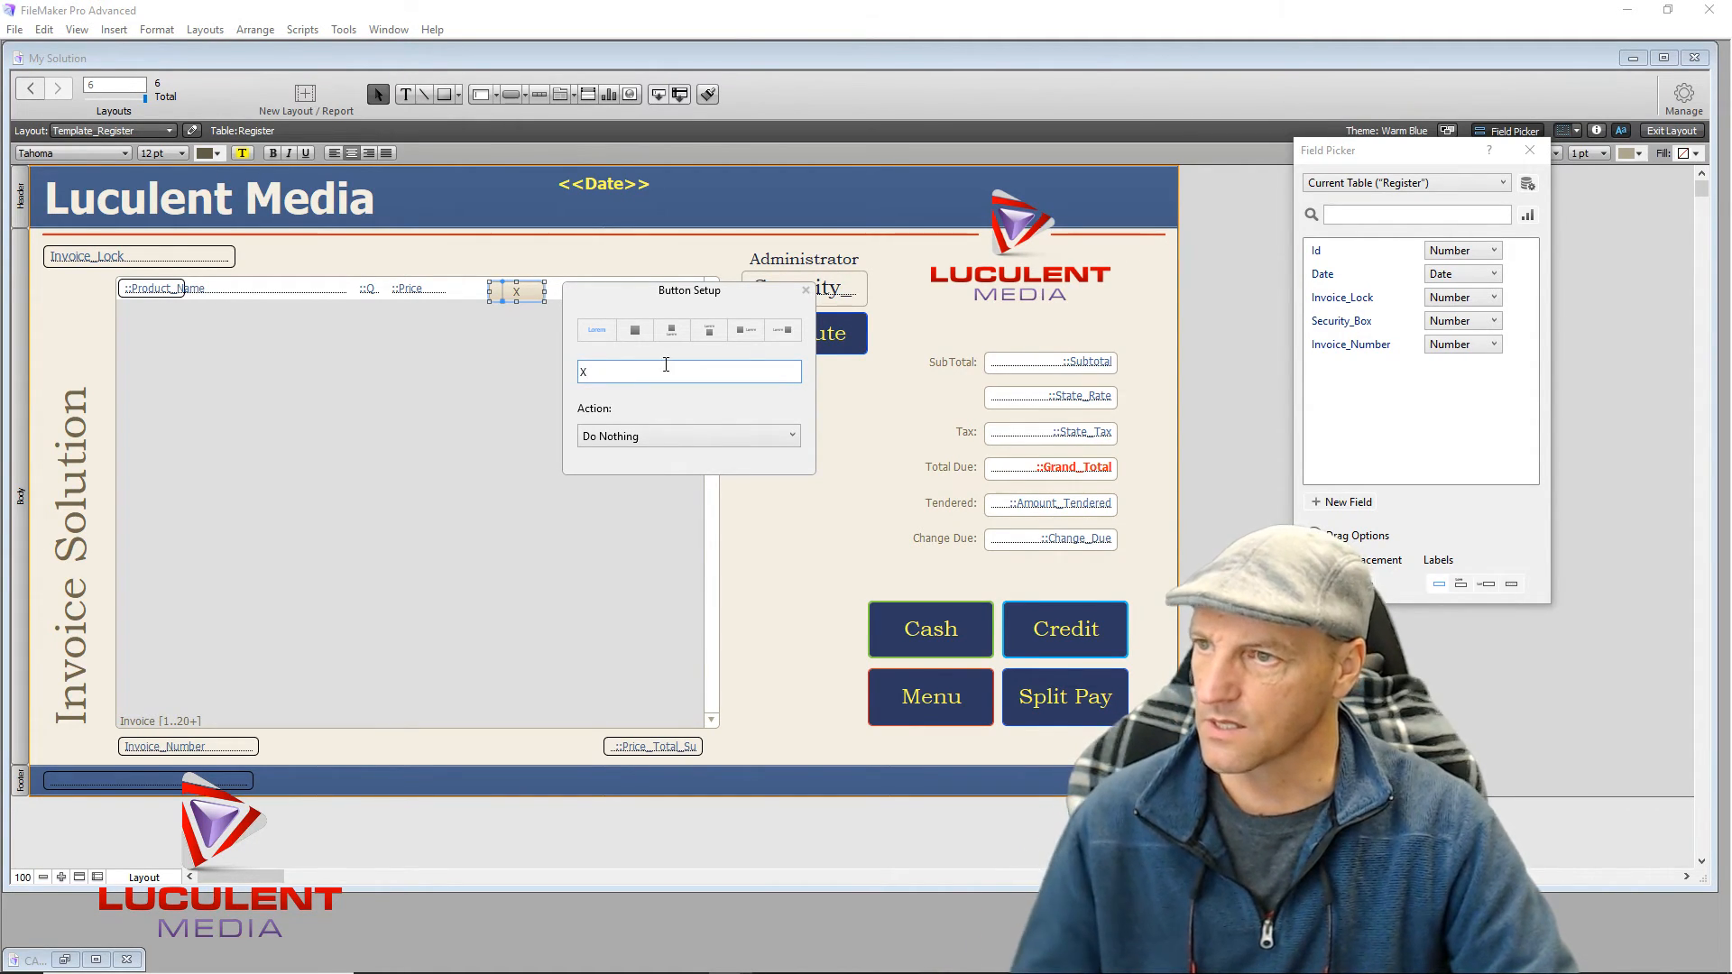
{"action": "left_click", "coordinate": [806, 292]}
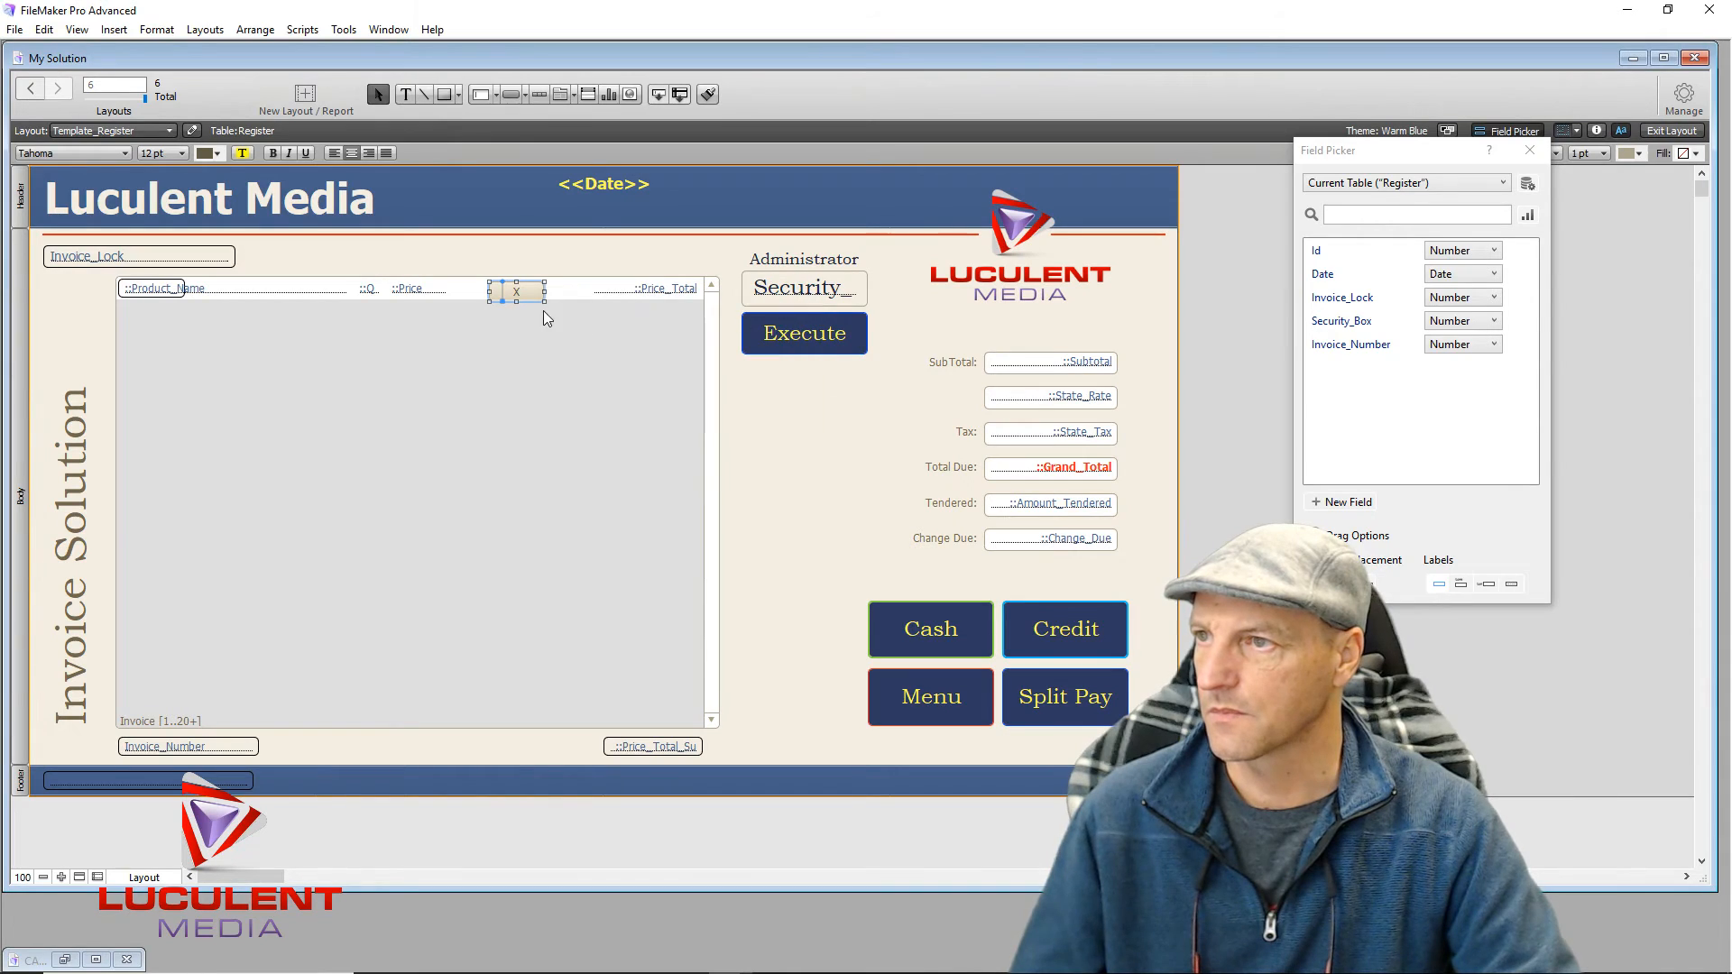
Step: Shrink the X button in the portal row and give it a solid red fill
{"action": "mouse_move", "coordinate": [544, 301]}
{"action": "left_mouse_down"}
{"action": "mouse_move", "coordinate": [522, 297]}
{"action": "mouse_move", "coordinate": [537, 291]}
{"action": "left_mouse_up"}
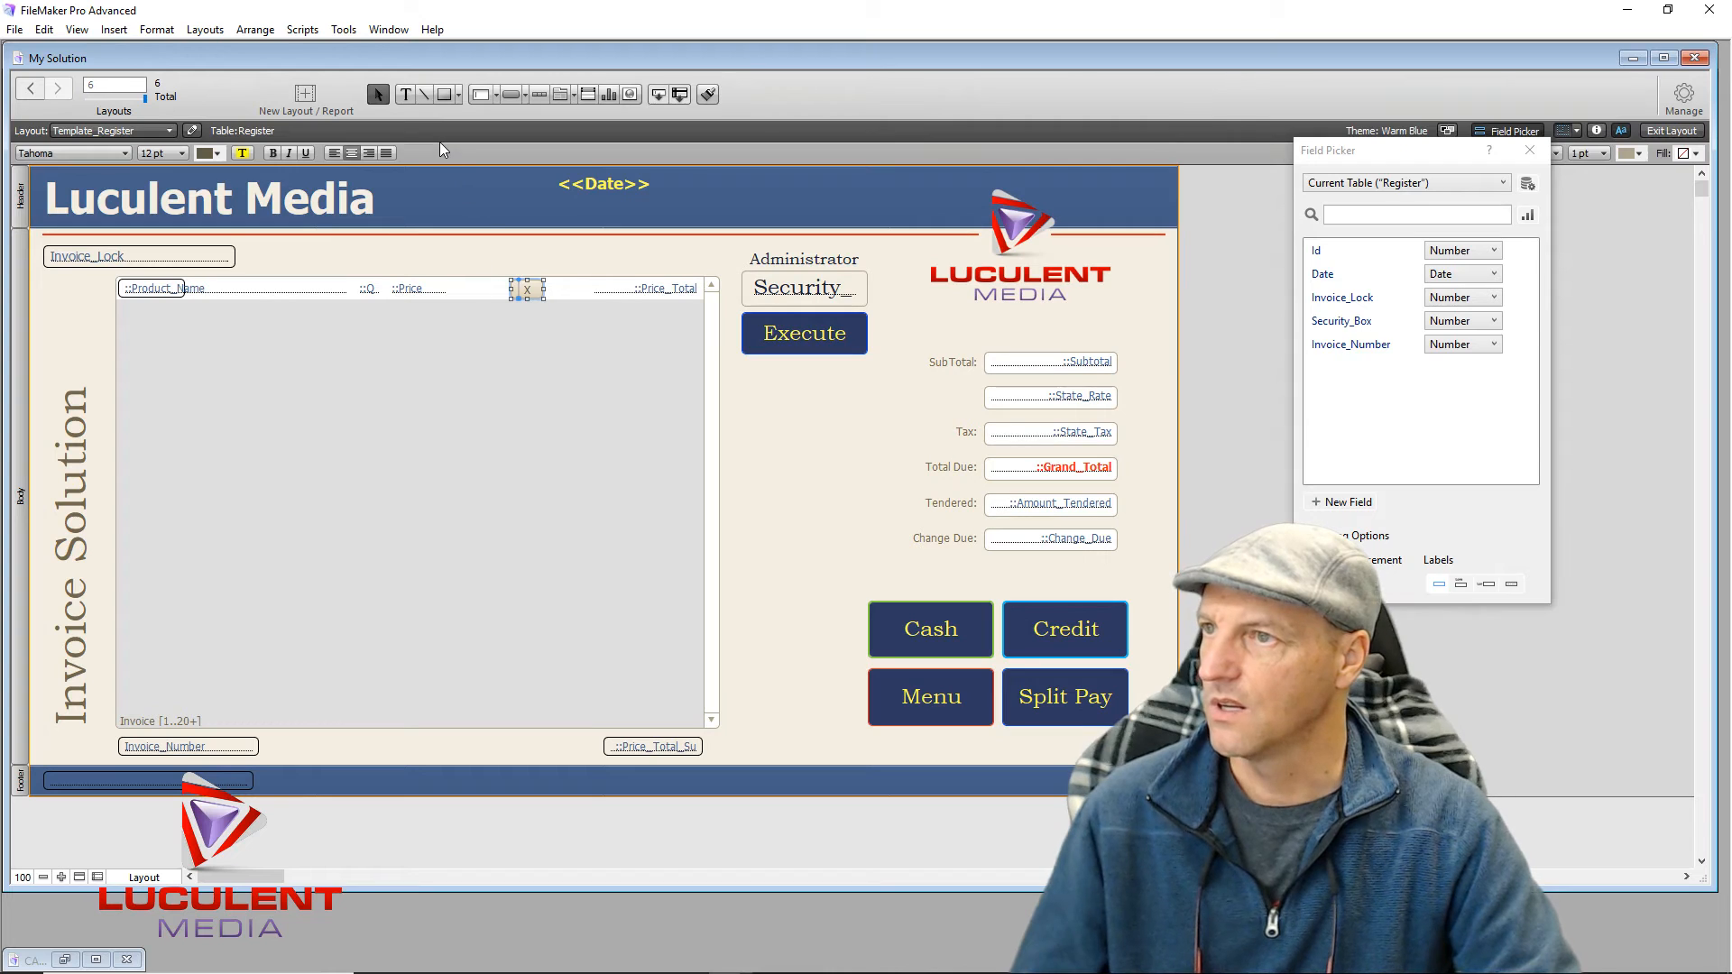
{"action": "left_click", "coordinate": [1595, 133]}
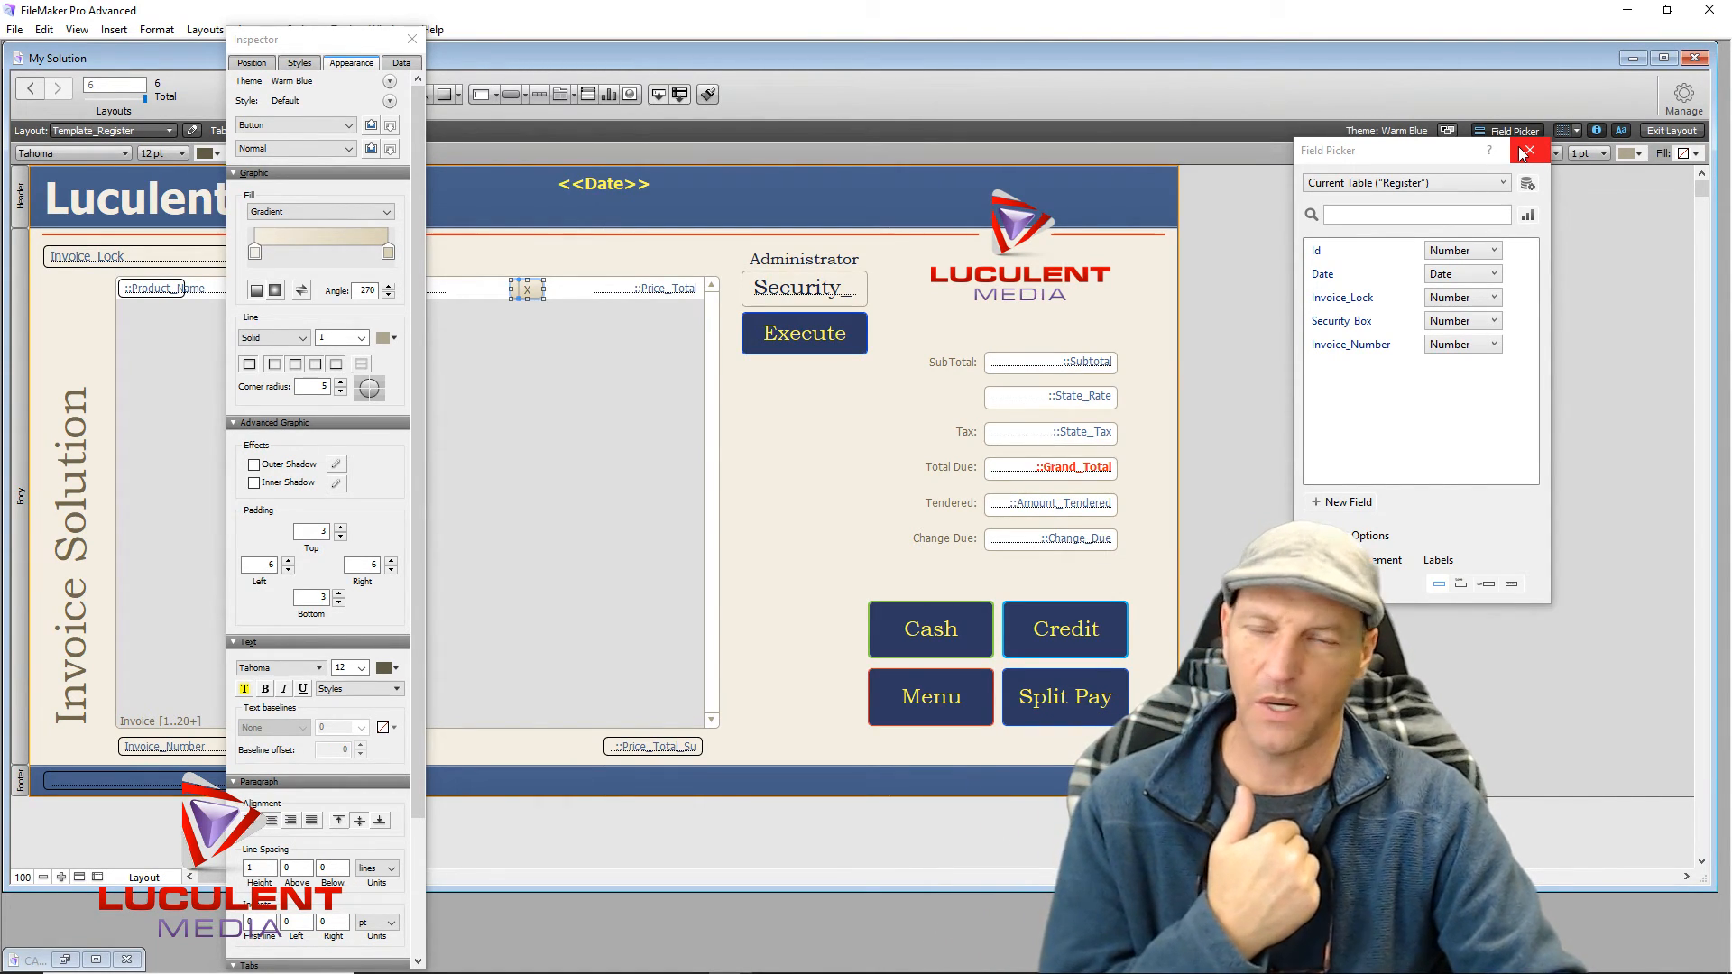
{"action": "left_click", "coordinate": [314, 214]}
{"action": "left_click", "coordinate": [306, 235]}
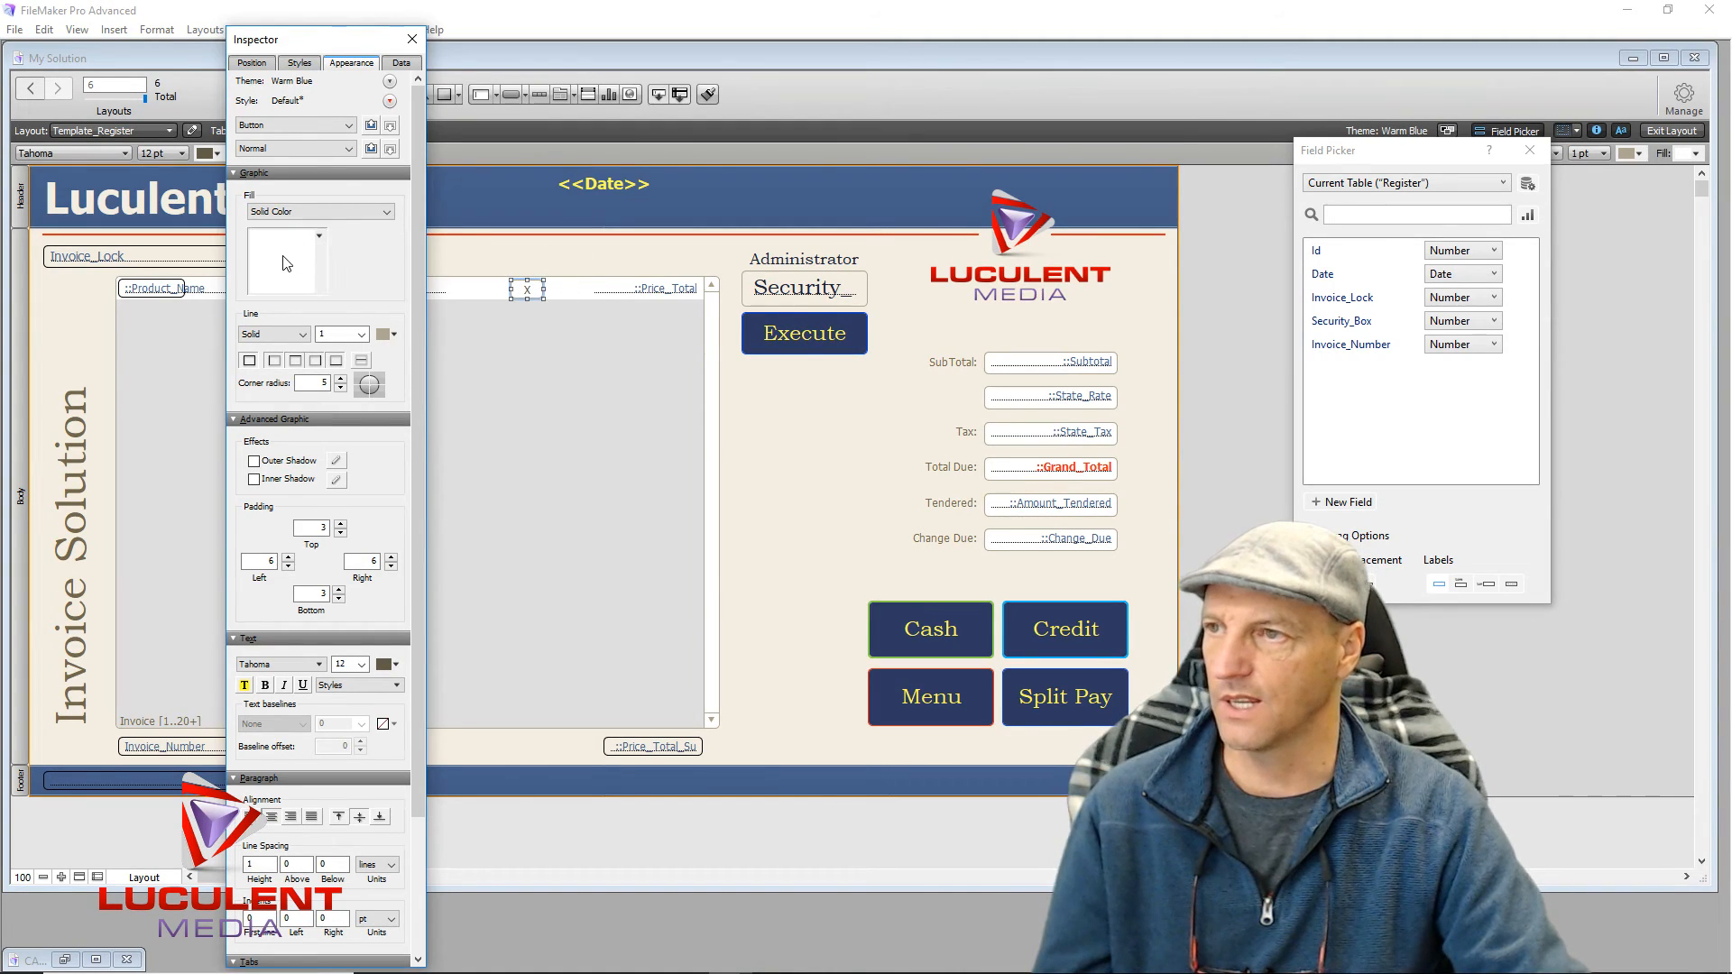
{"action": "left_click", "coordinate": [287, 263]}
{"action": "left_click", "coordinate": [258, 469]}
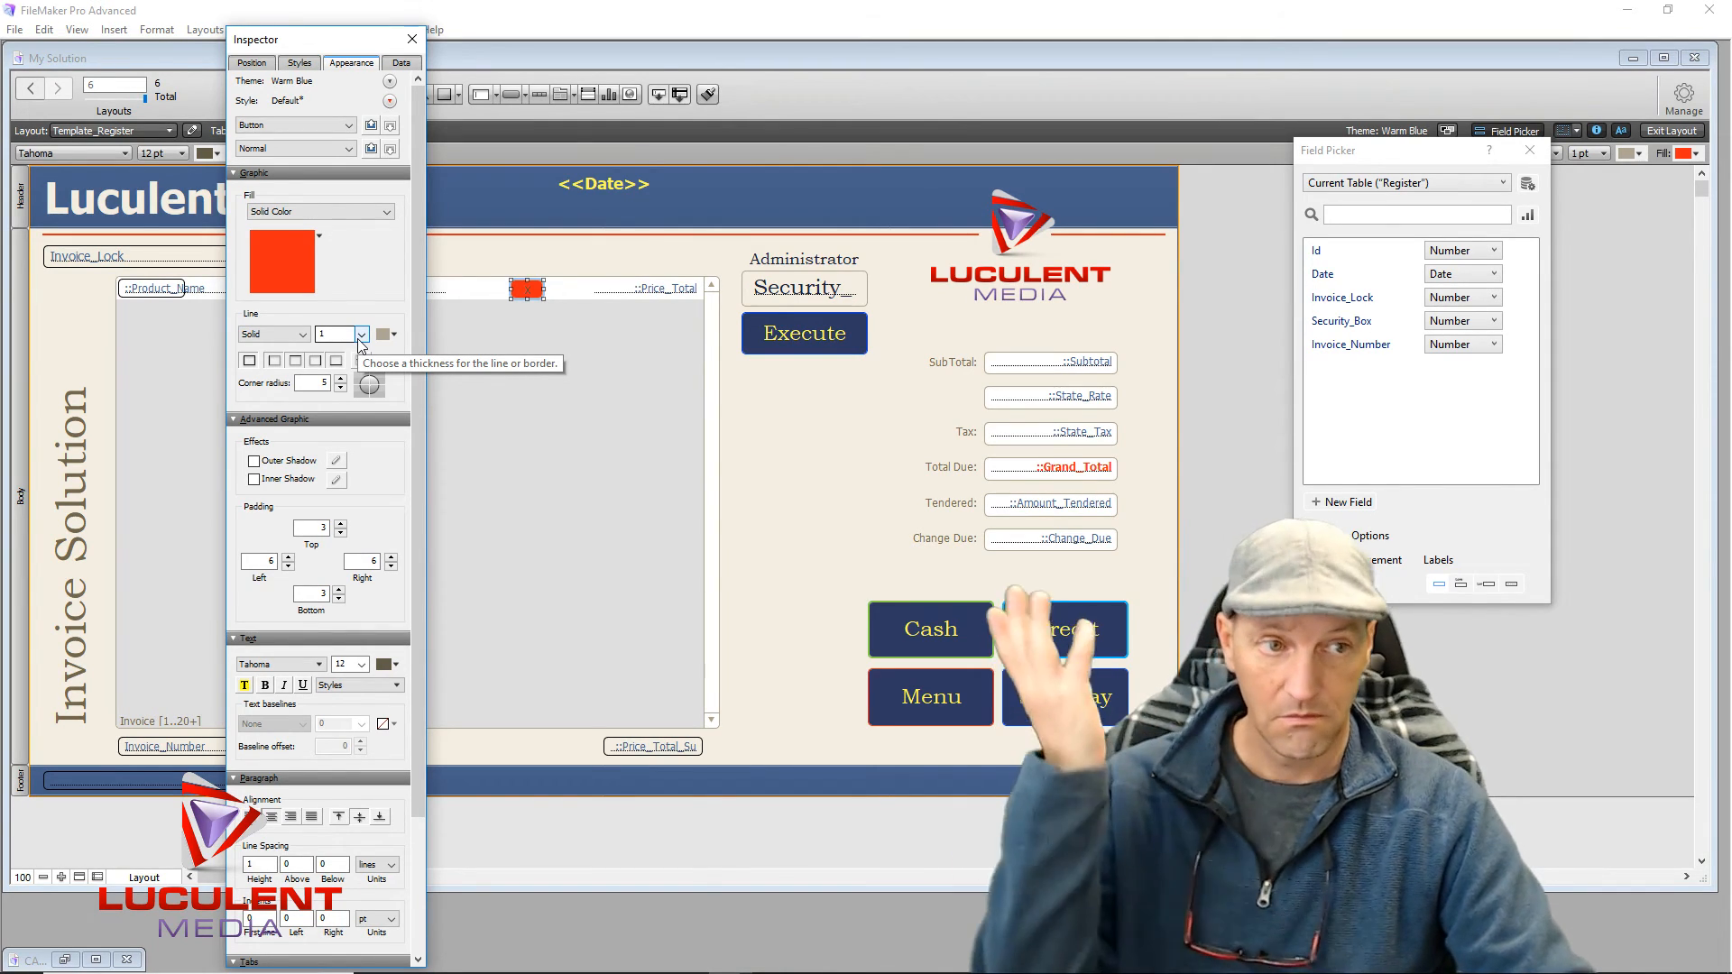
Step: Format the X button's label as bold yellow Bookman Old Style with a top padding of 2, and close the Inspector
{"action": "left_click", "coordinate": [320, 665]}
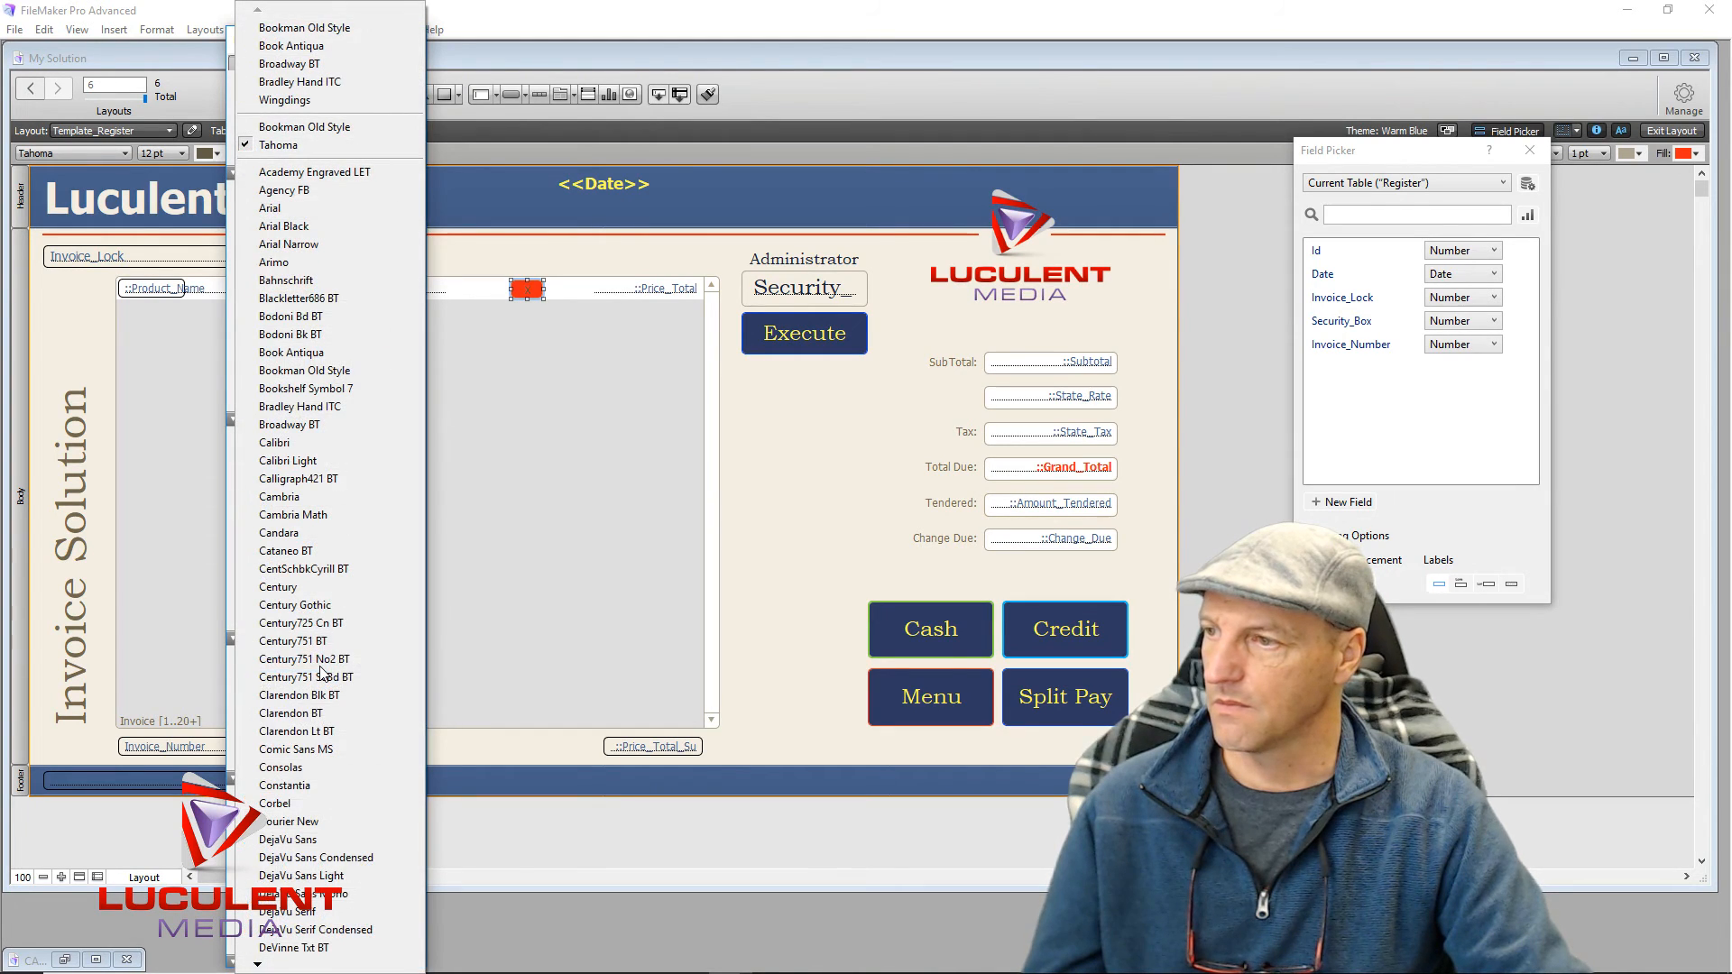
{"action": "left_click", "coordinate": [327, 371]}
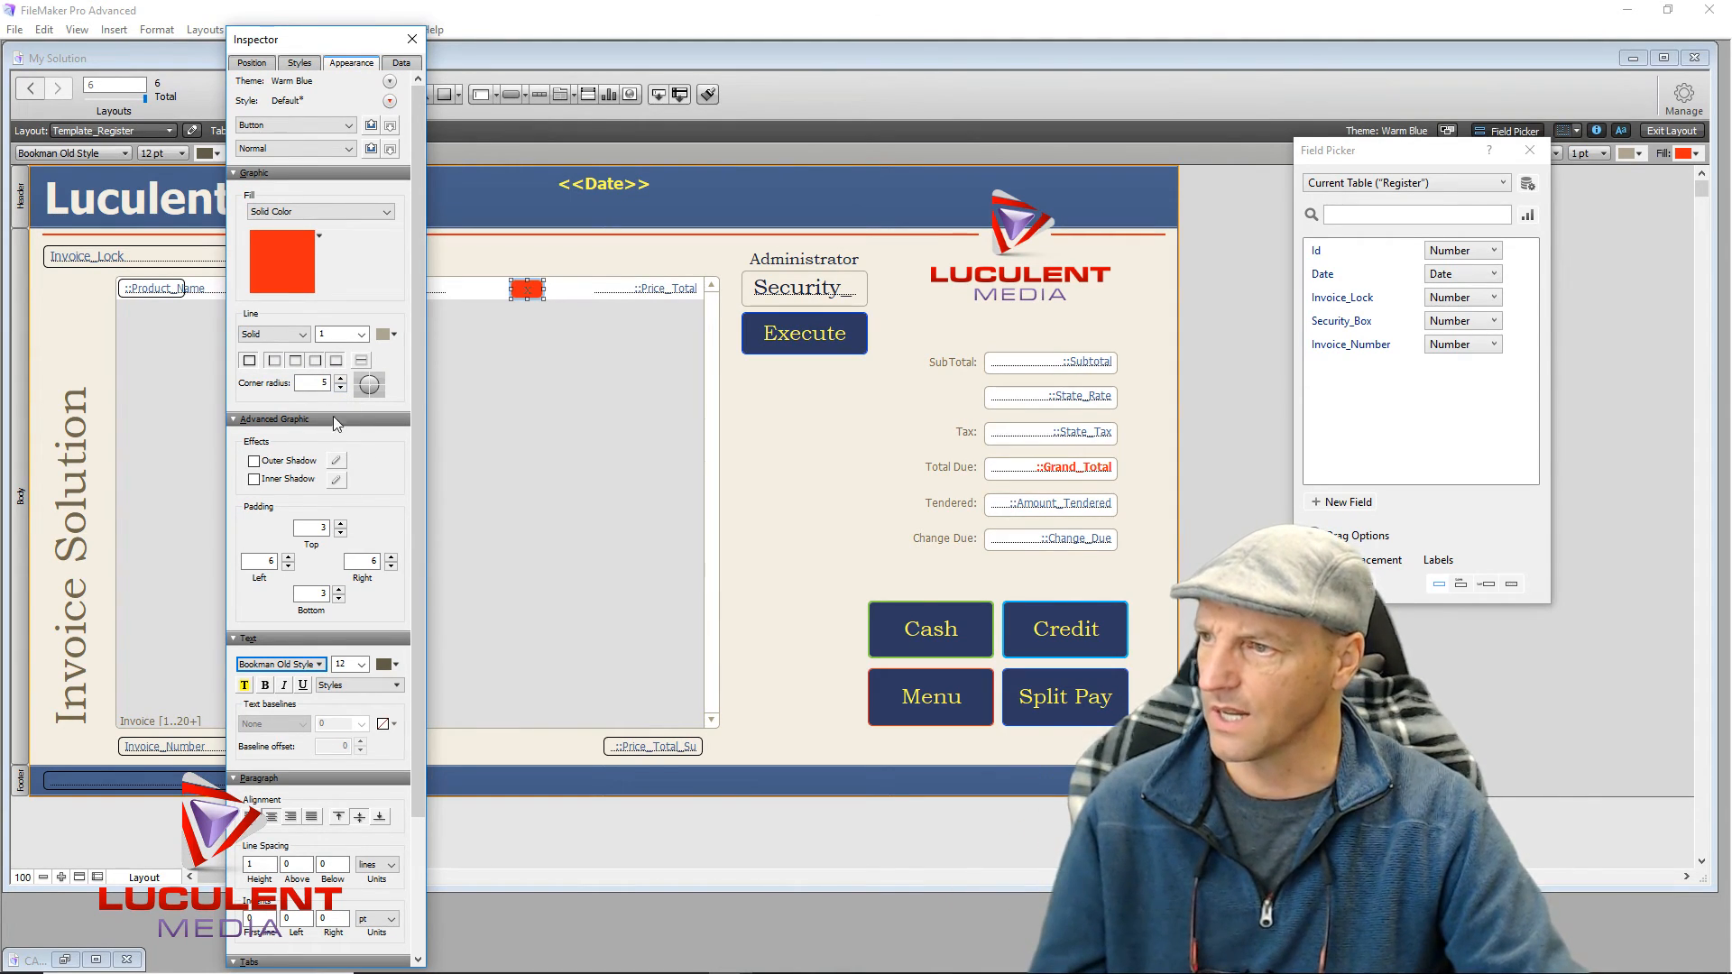
{"action": "left_click", "coordinate": [341, 524]}
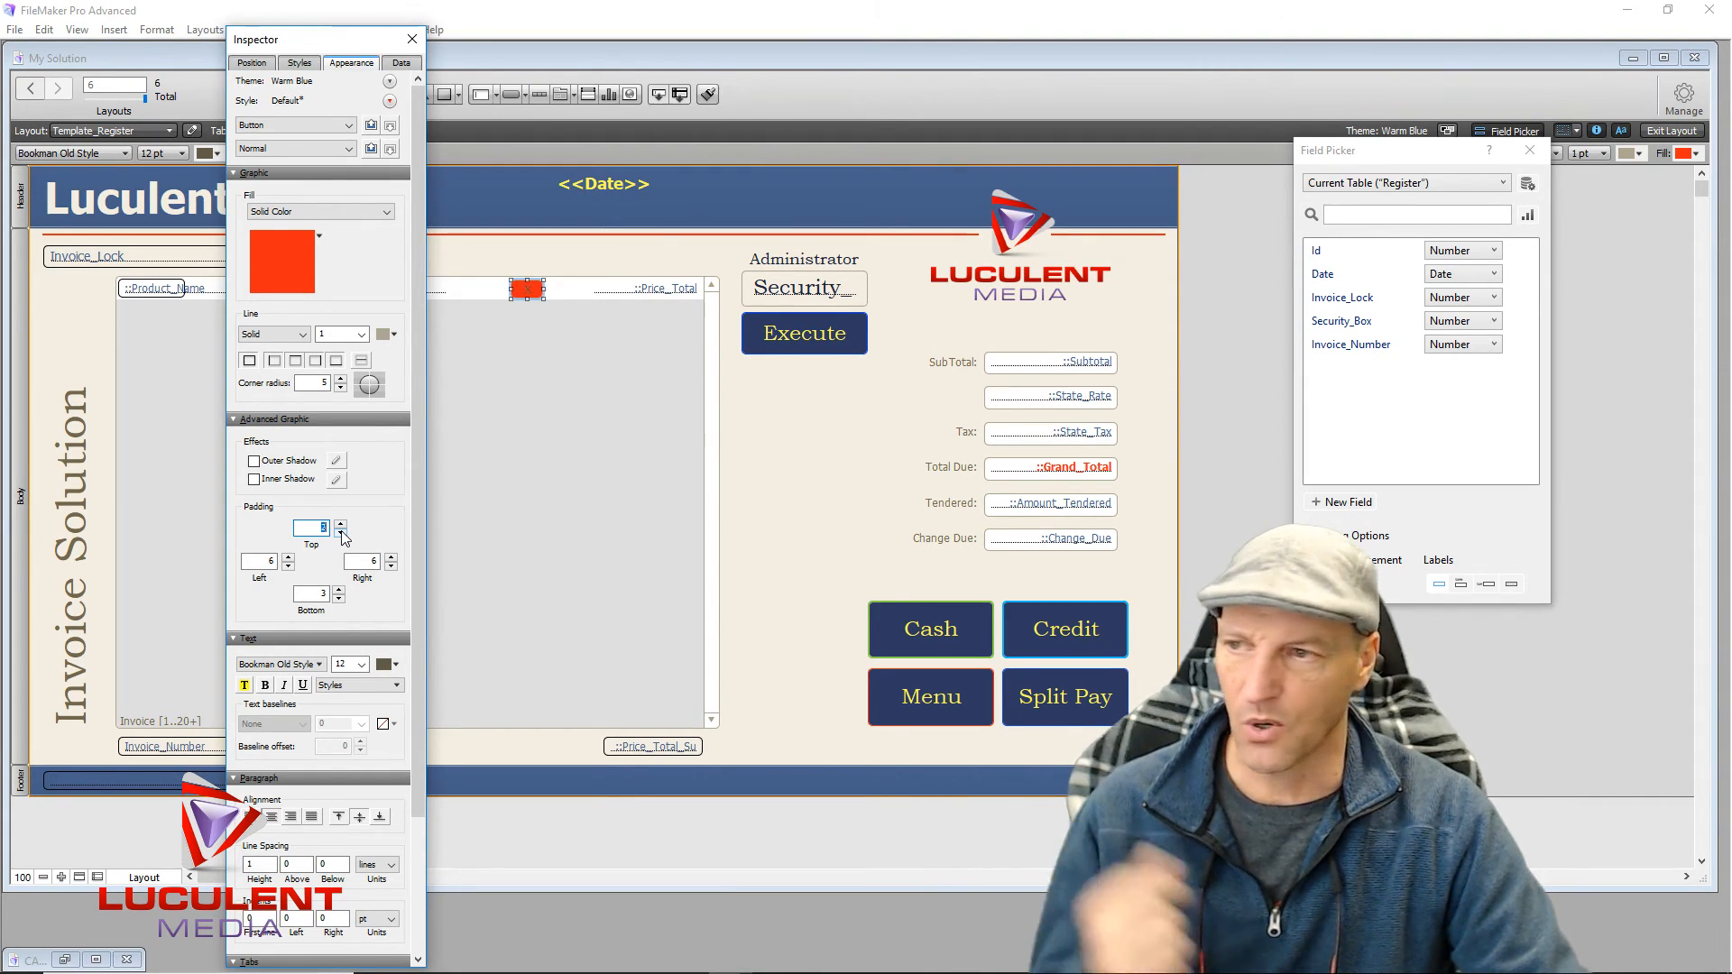
{"action": "left_click", "coordinate": [398, 667]}
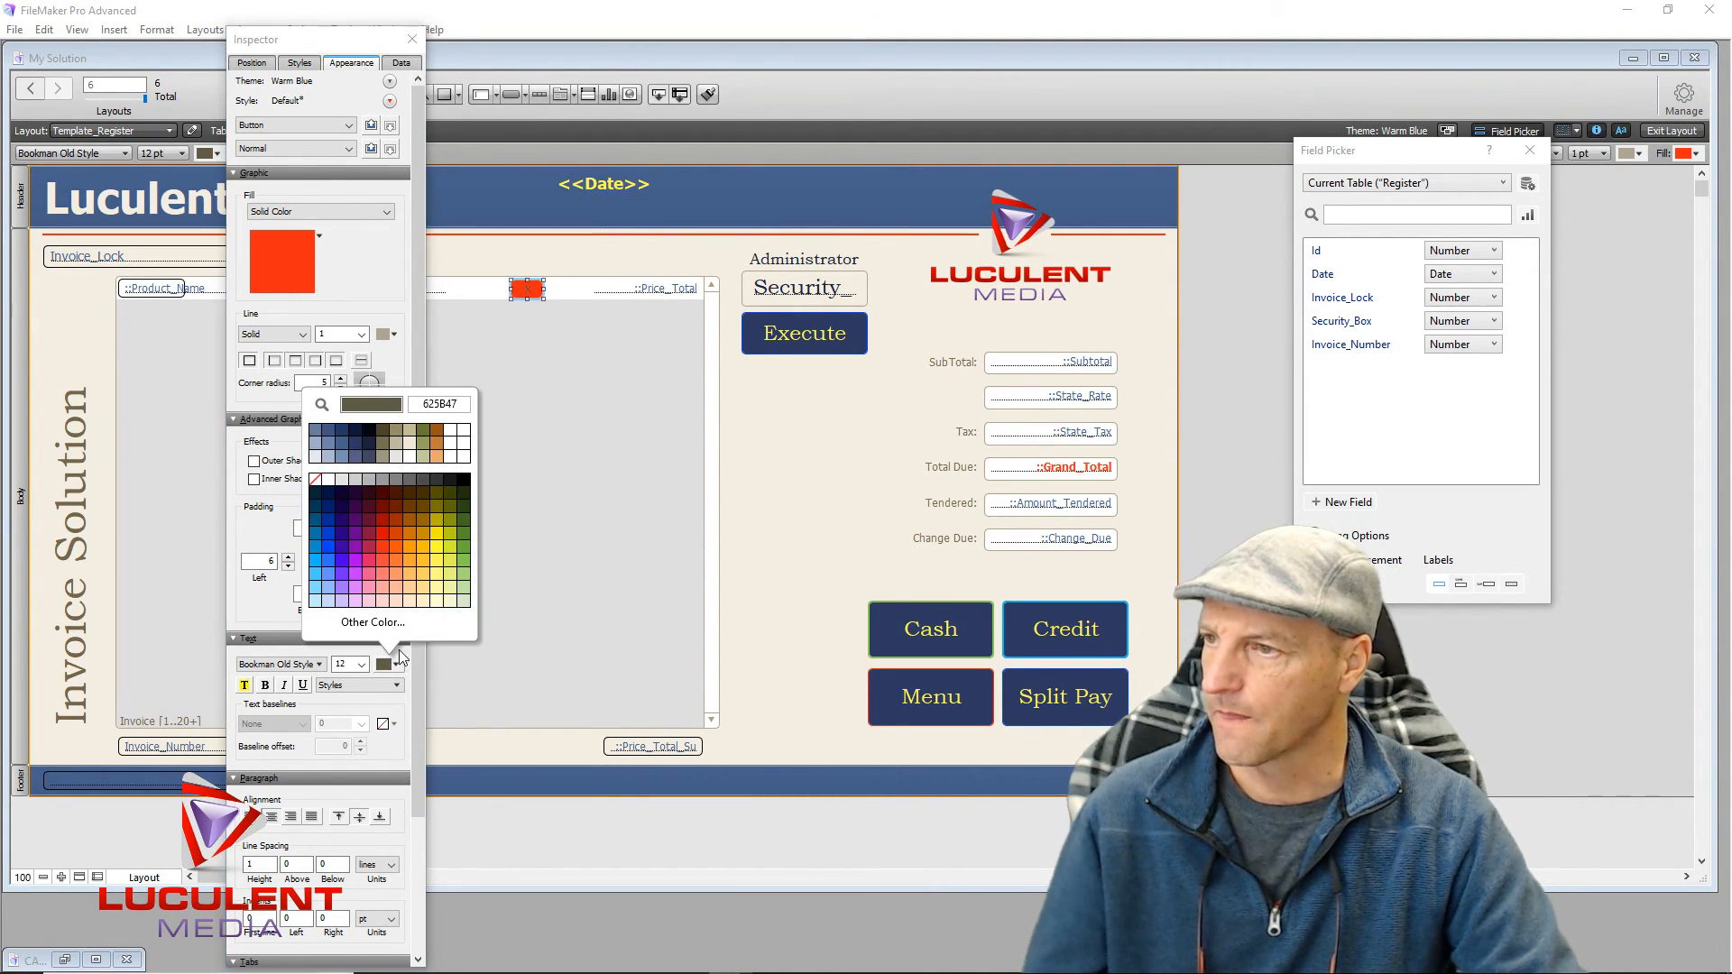
{"action": "left_click", "coordinate": [437, 561]}
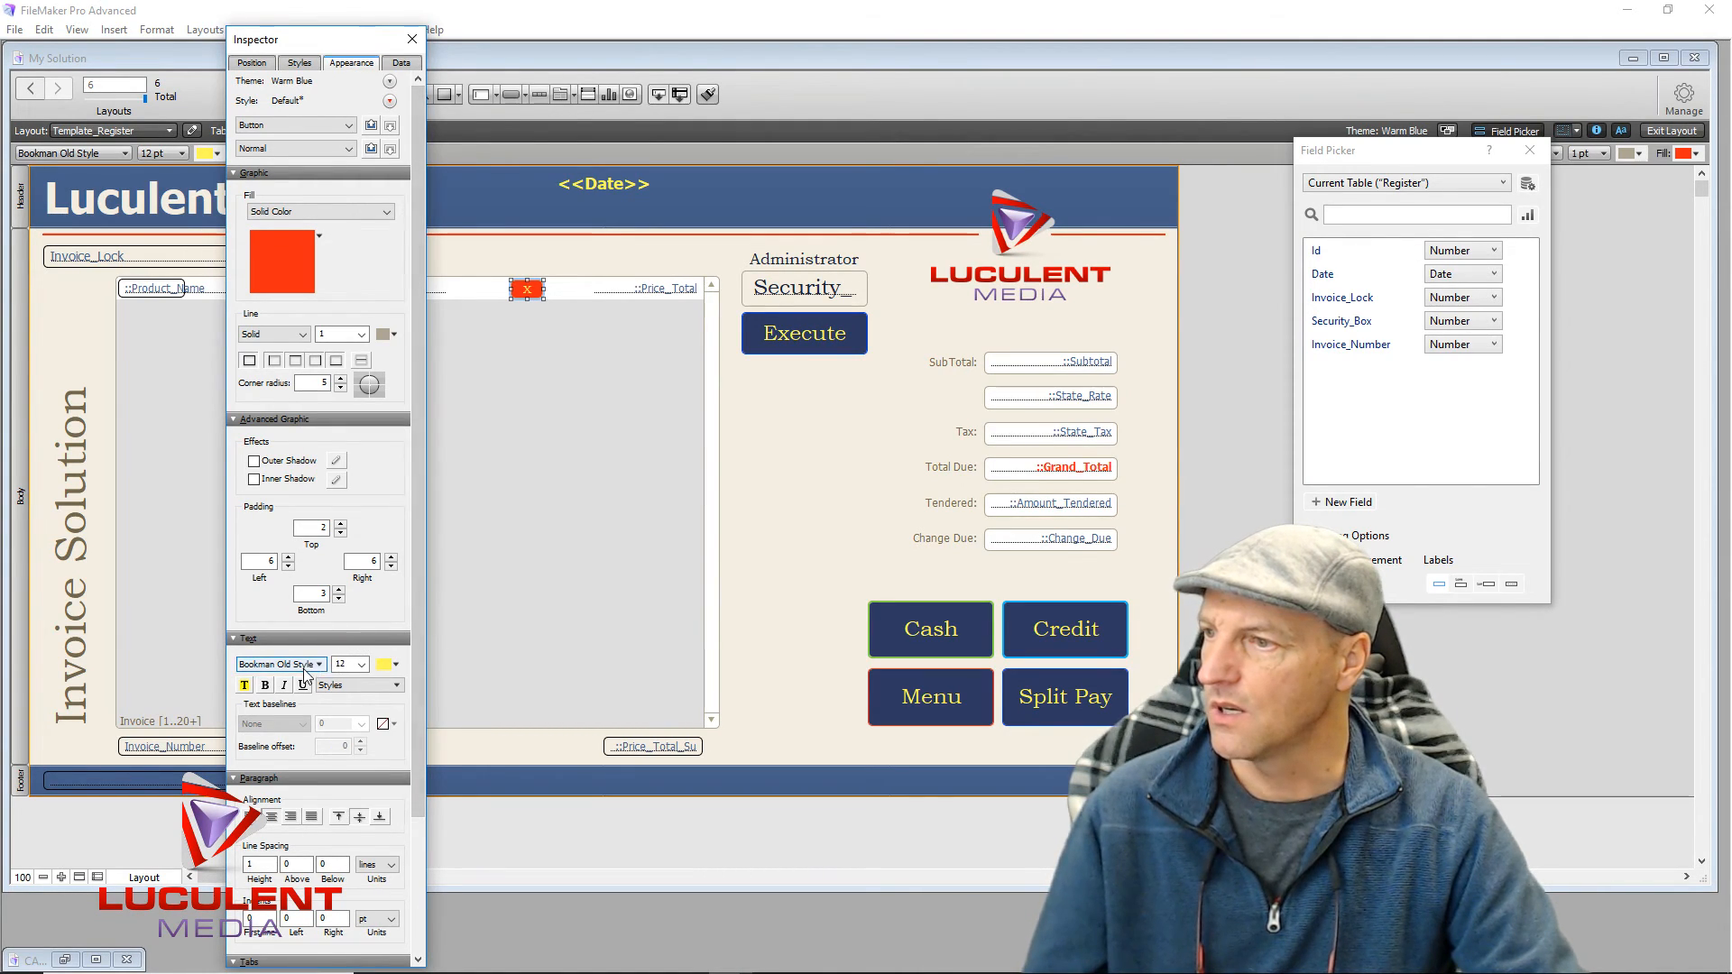
{"action": "left_click", "coordinate": [267, 688]}
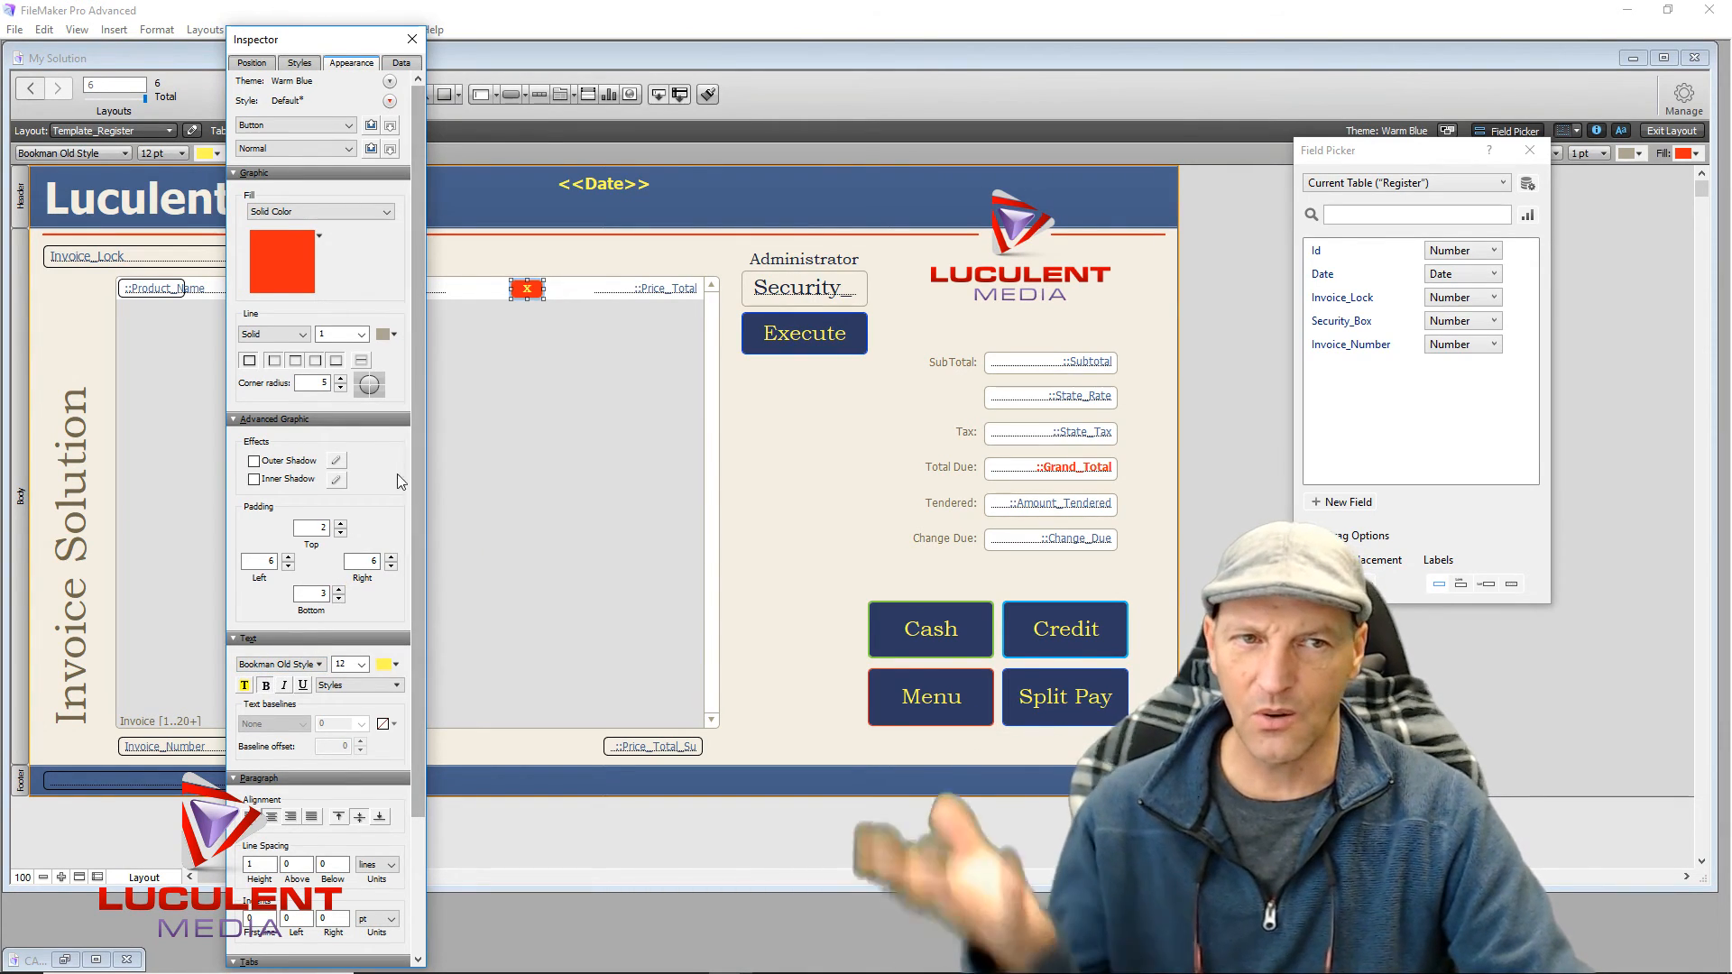
{"action": "left_click", "coordinate": [412, 40]}
{"action": "left_click", "coordinate": [528, 436]}
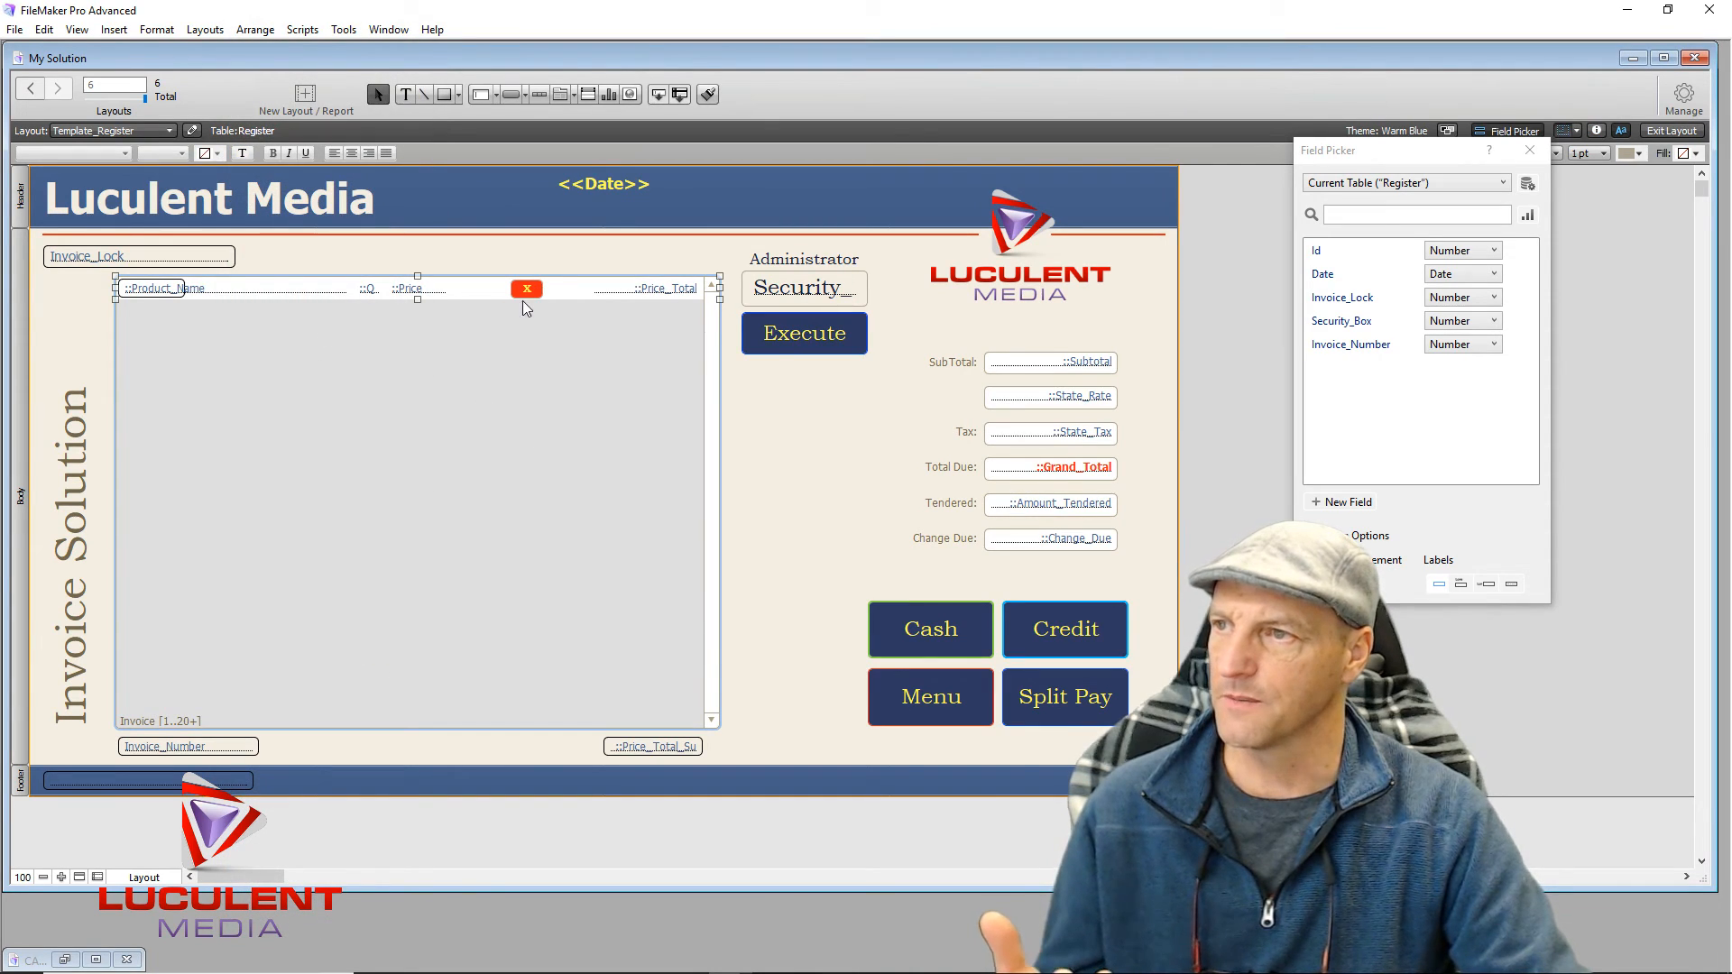
Step: Move the red X button within the portal row so it sits directly beside the Price field
{"action": "left_click", "coordinate": [434, 288]}
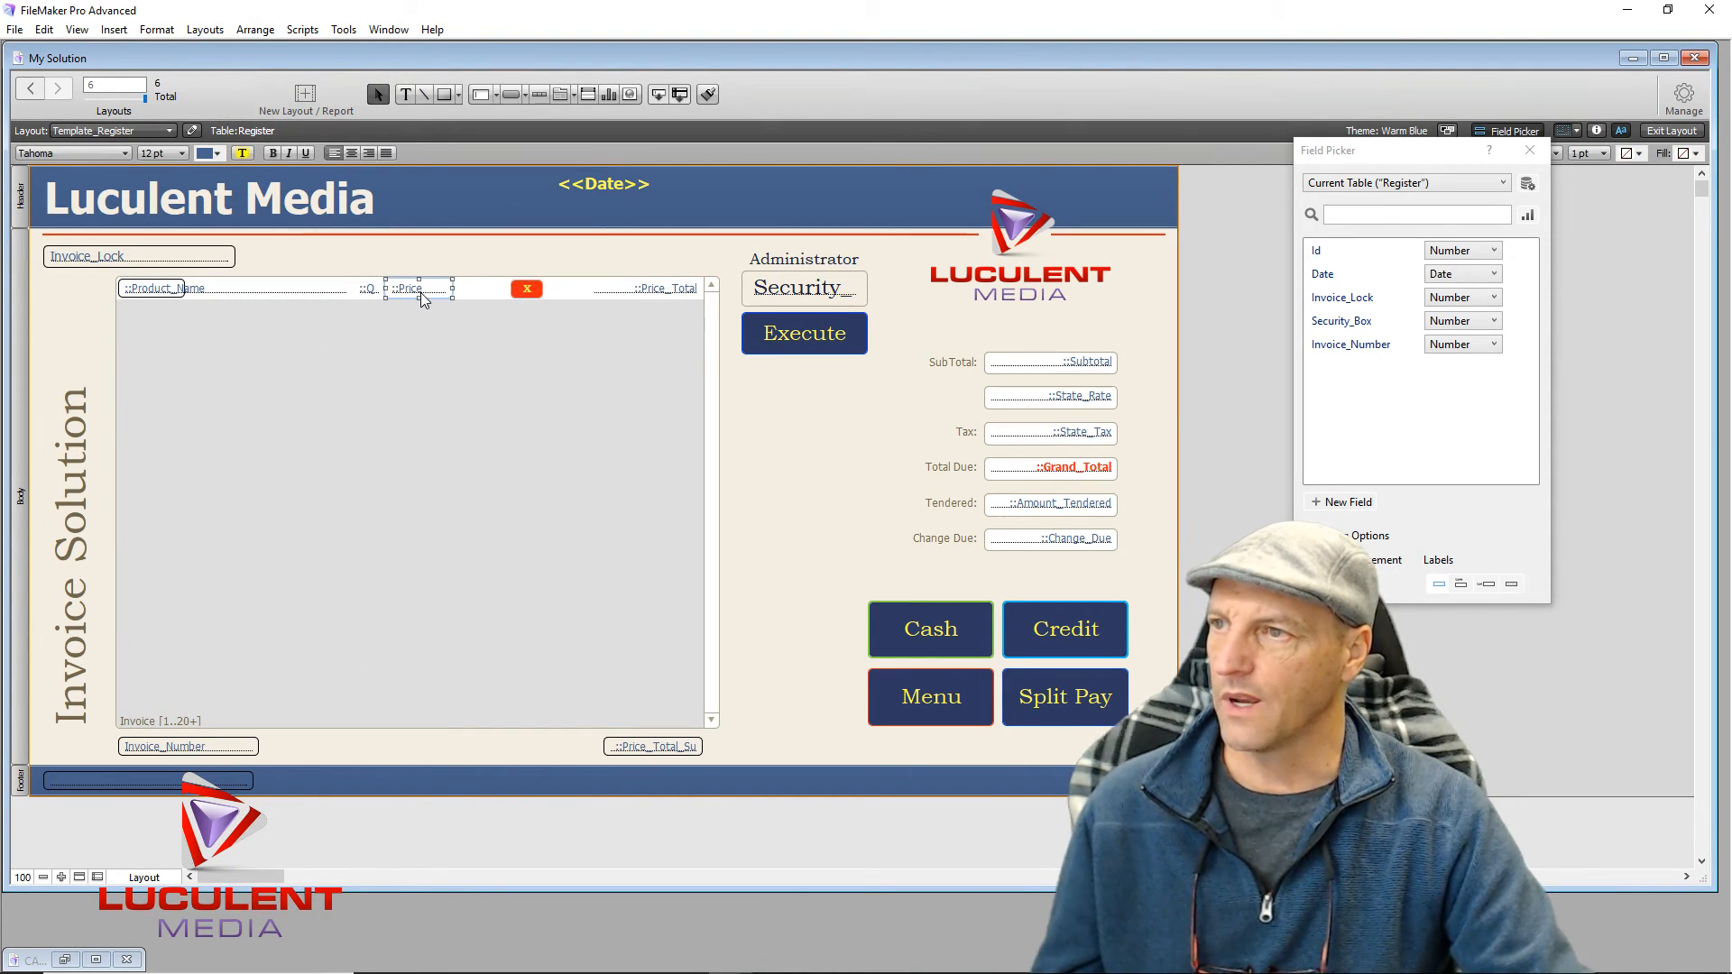
{"action": "left_click", "coordinate": [613, 294]}
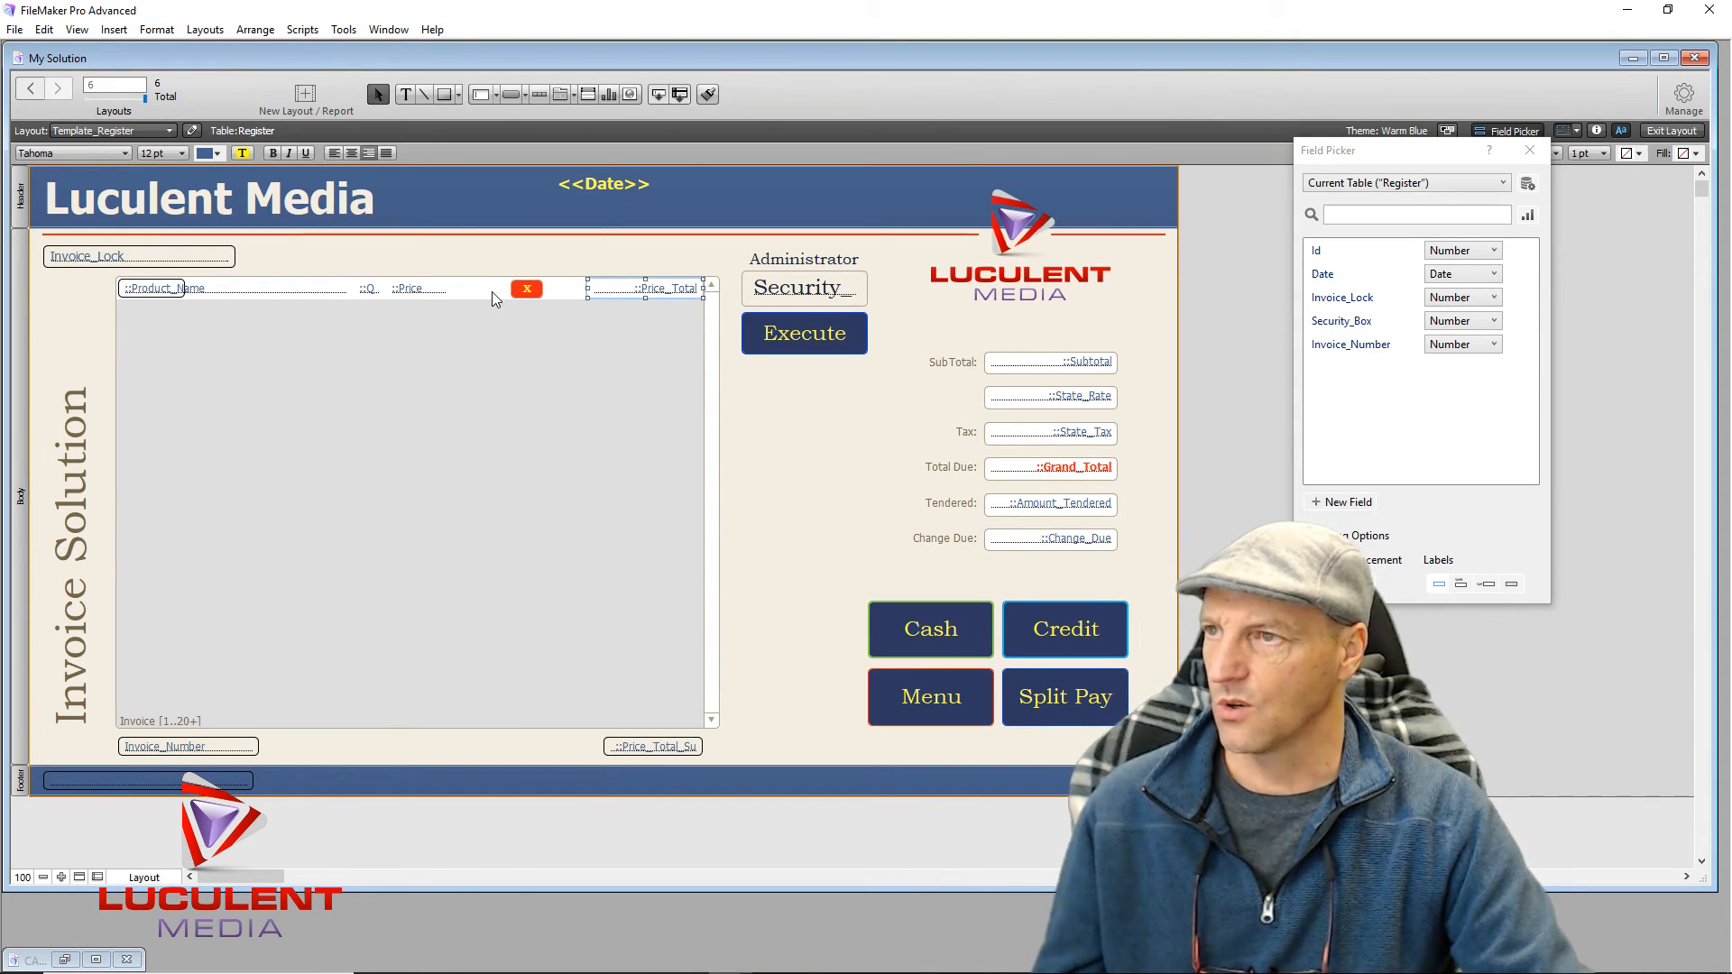
{"action": "left_click", "coordinate": [532, 290]}
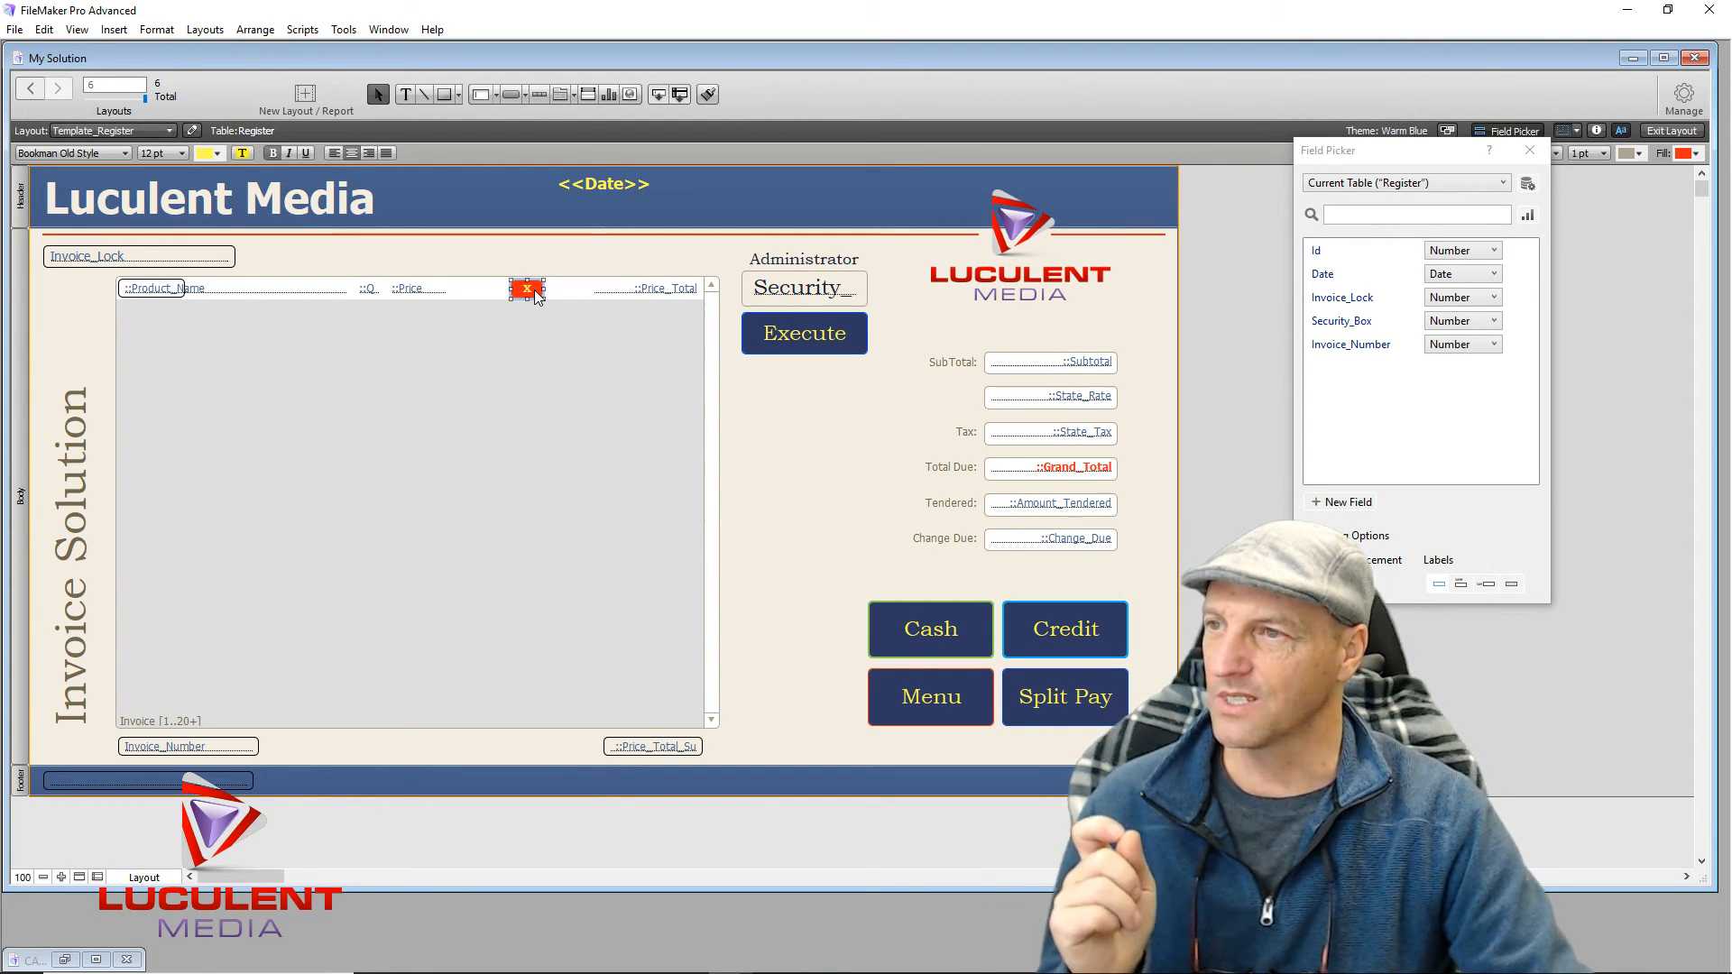
{"action": "left_click_drag", "start_coordinate": [528, 291], "coordinate": [466, 289]}
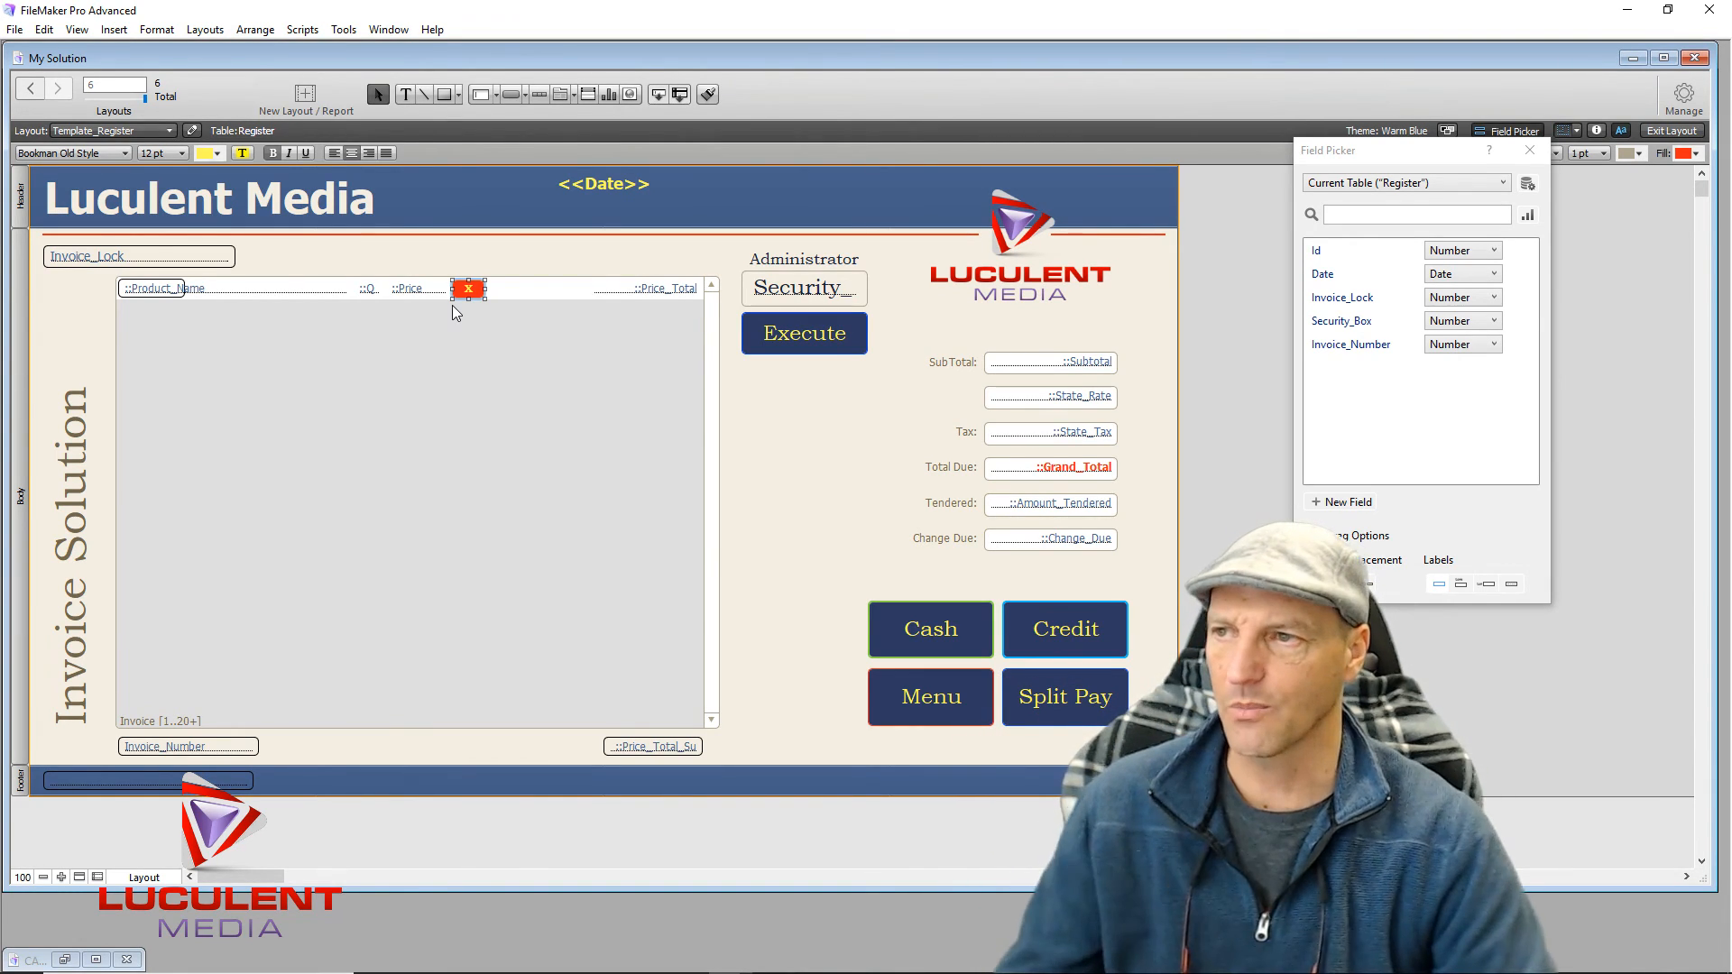
{"action": "left_click", "coordinate": [552, 287]}
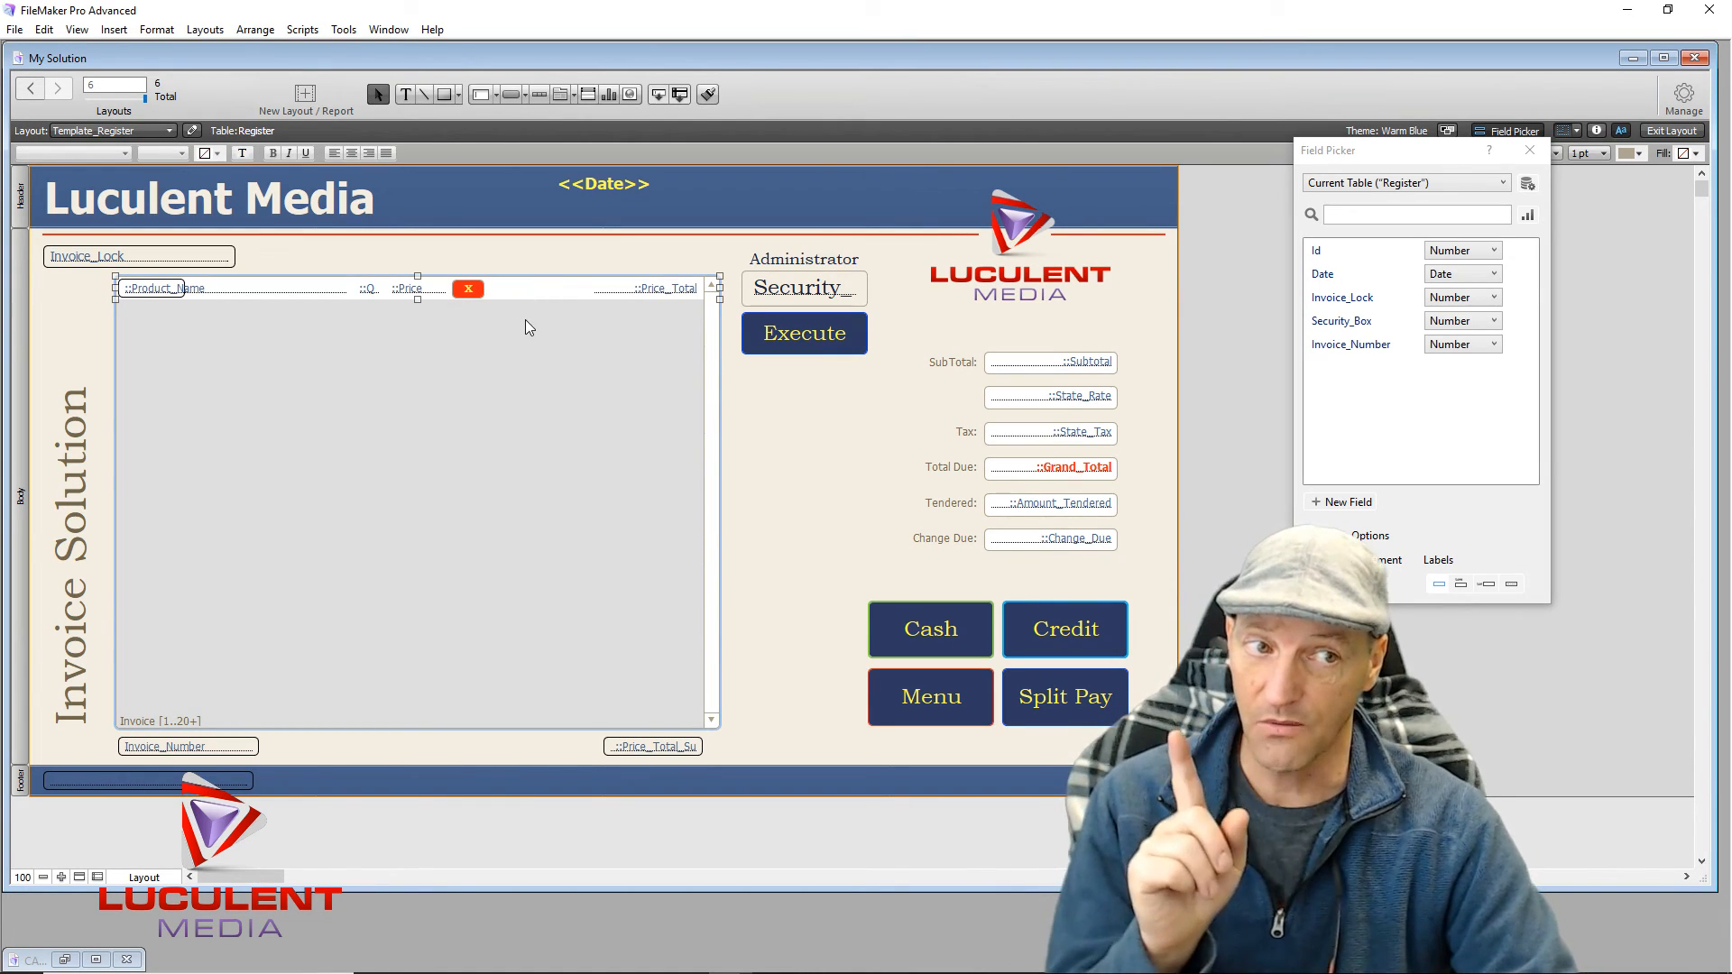
{"action": "left_click", "coordinate": [491, 258]}
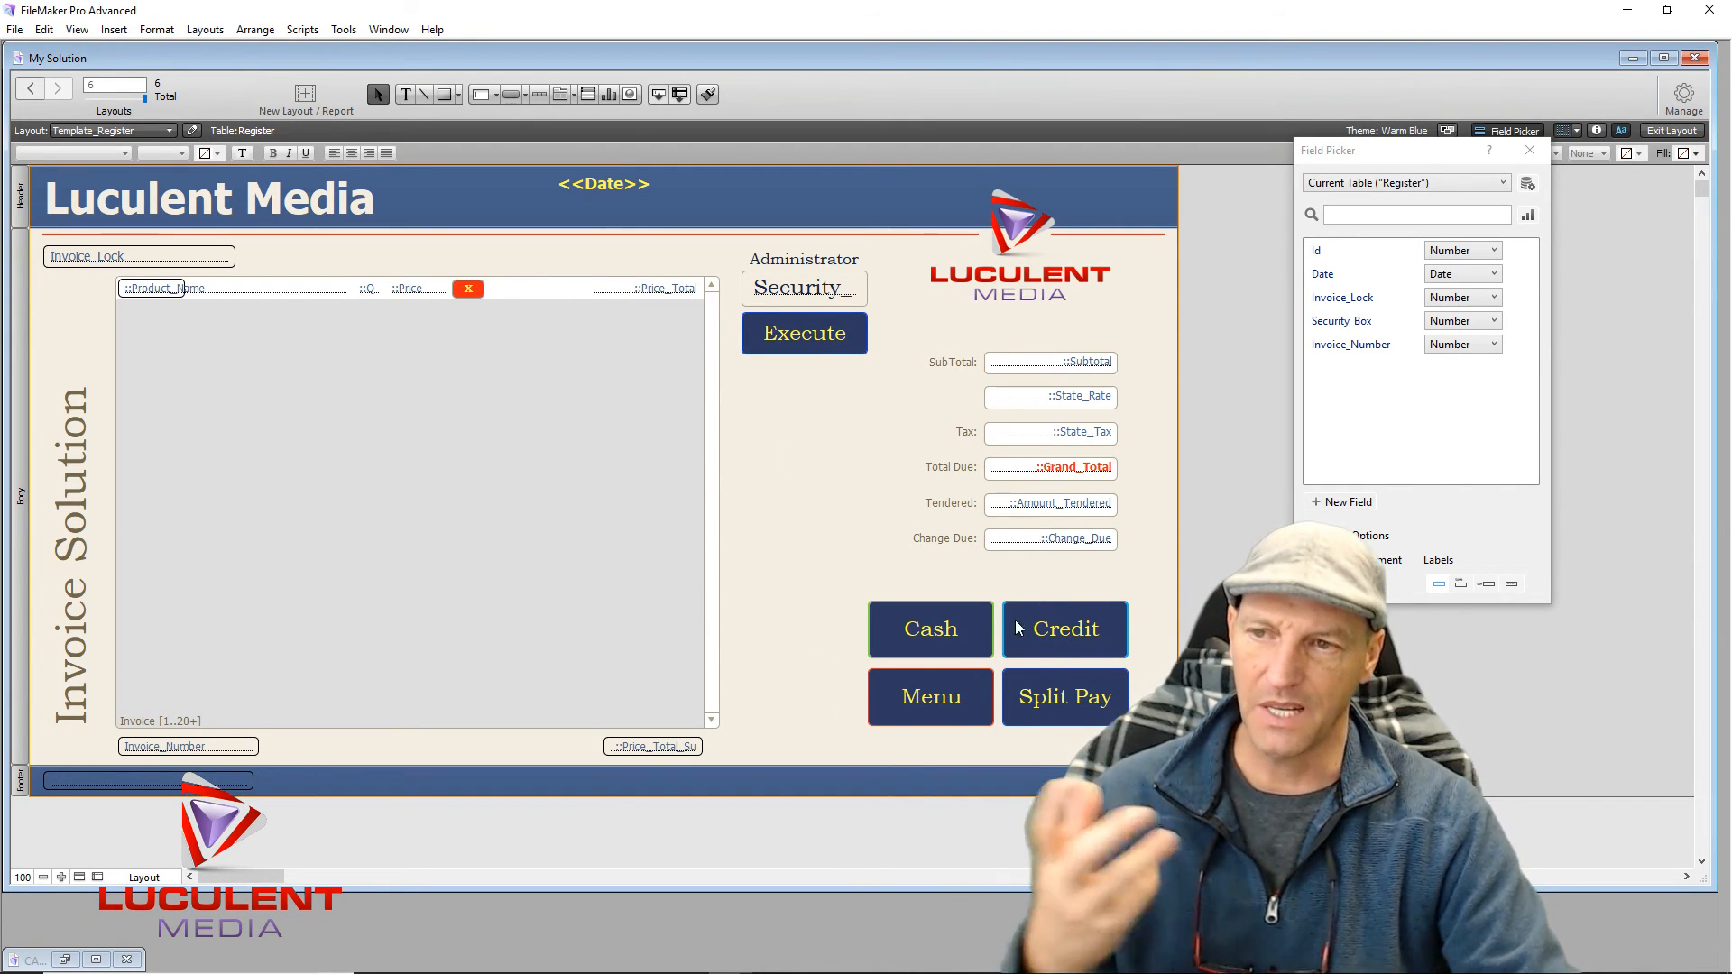
Step: Shift the Cash, Credit, Menu and Split Pay buttons together slightly upward and toward the portal, and close the Field Picker
{"action": "left_click_drag", "start_coordinate": [835, 585], "coordinate": [1059, 695]}
{"action": "left_click", "coordinate": [799, 484]}
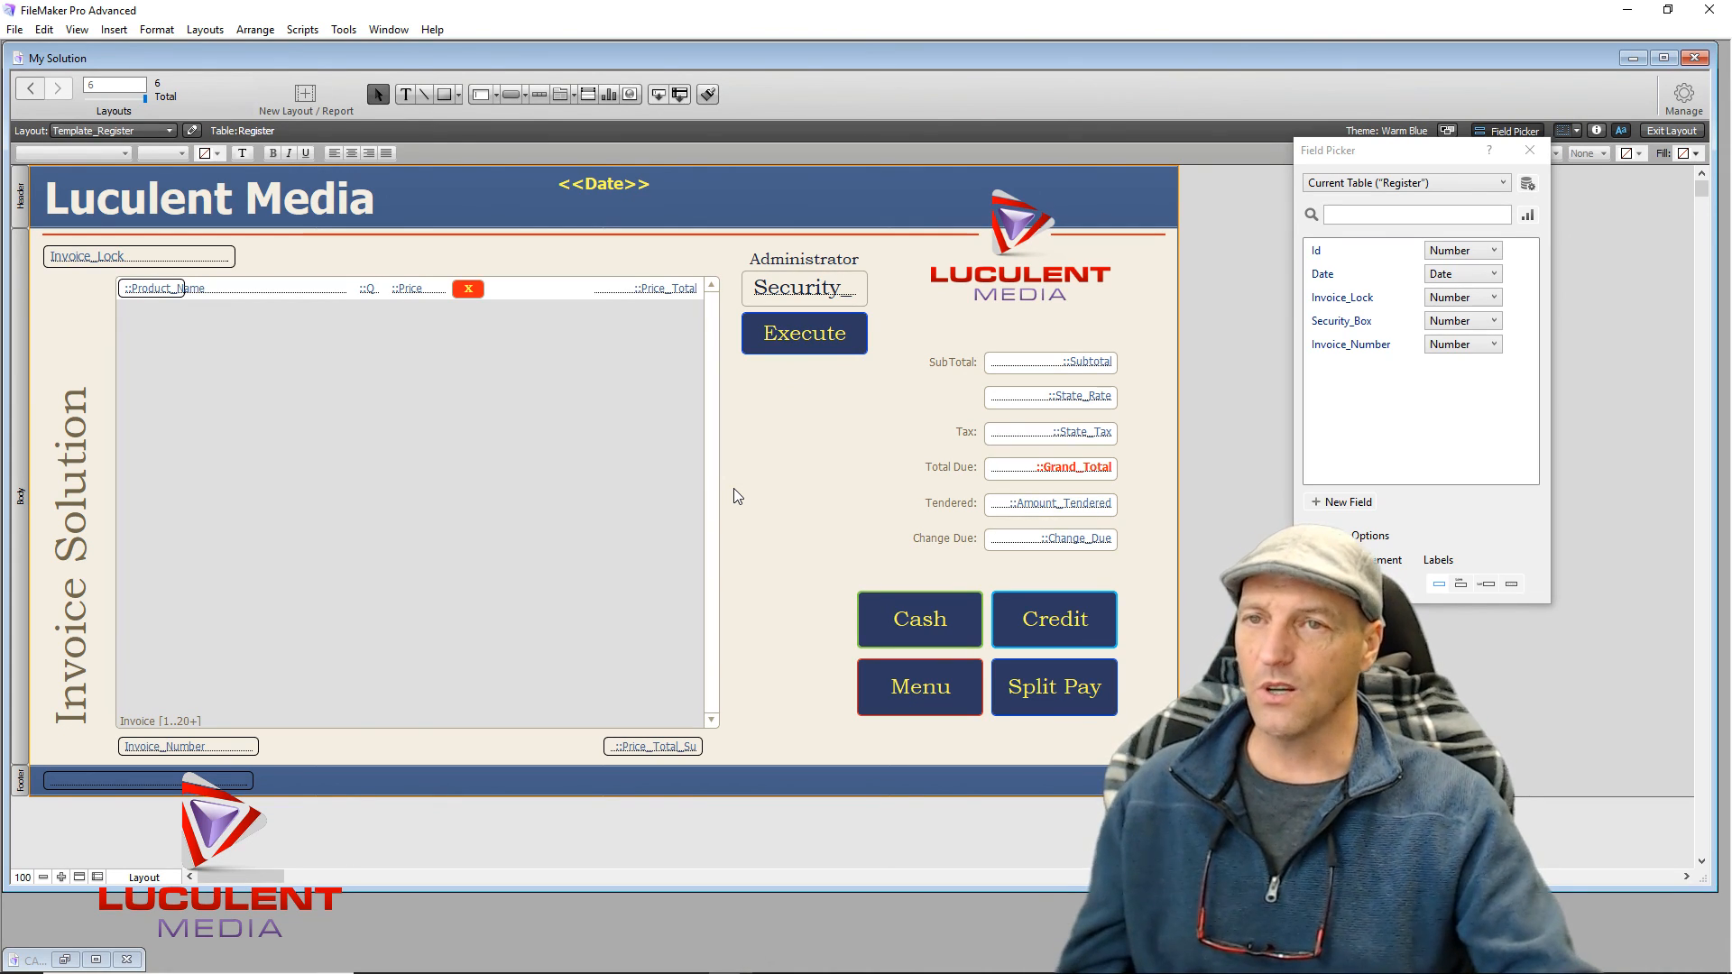
{"action": "left_click", "coordinate": [1528, 150]}
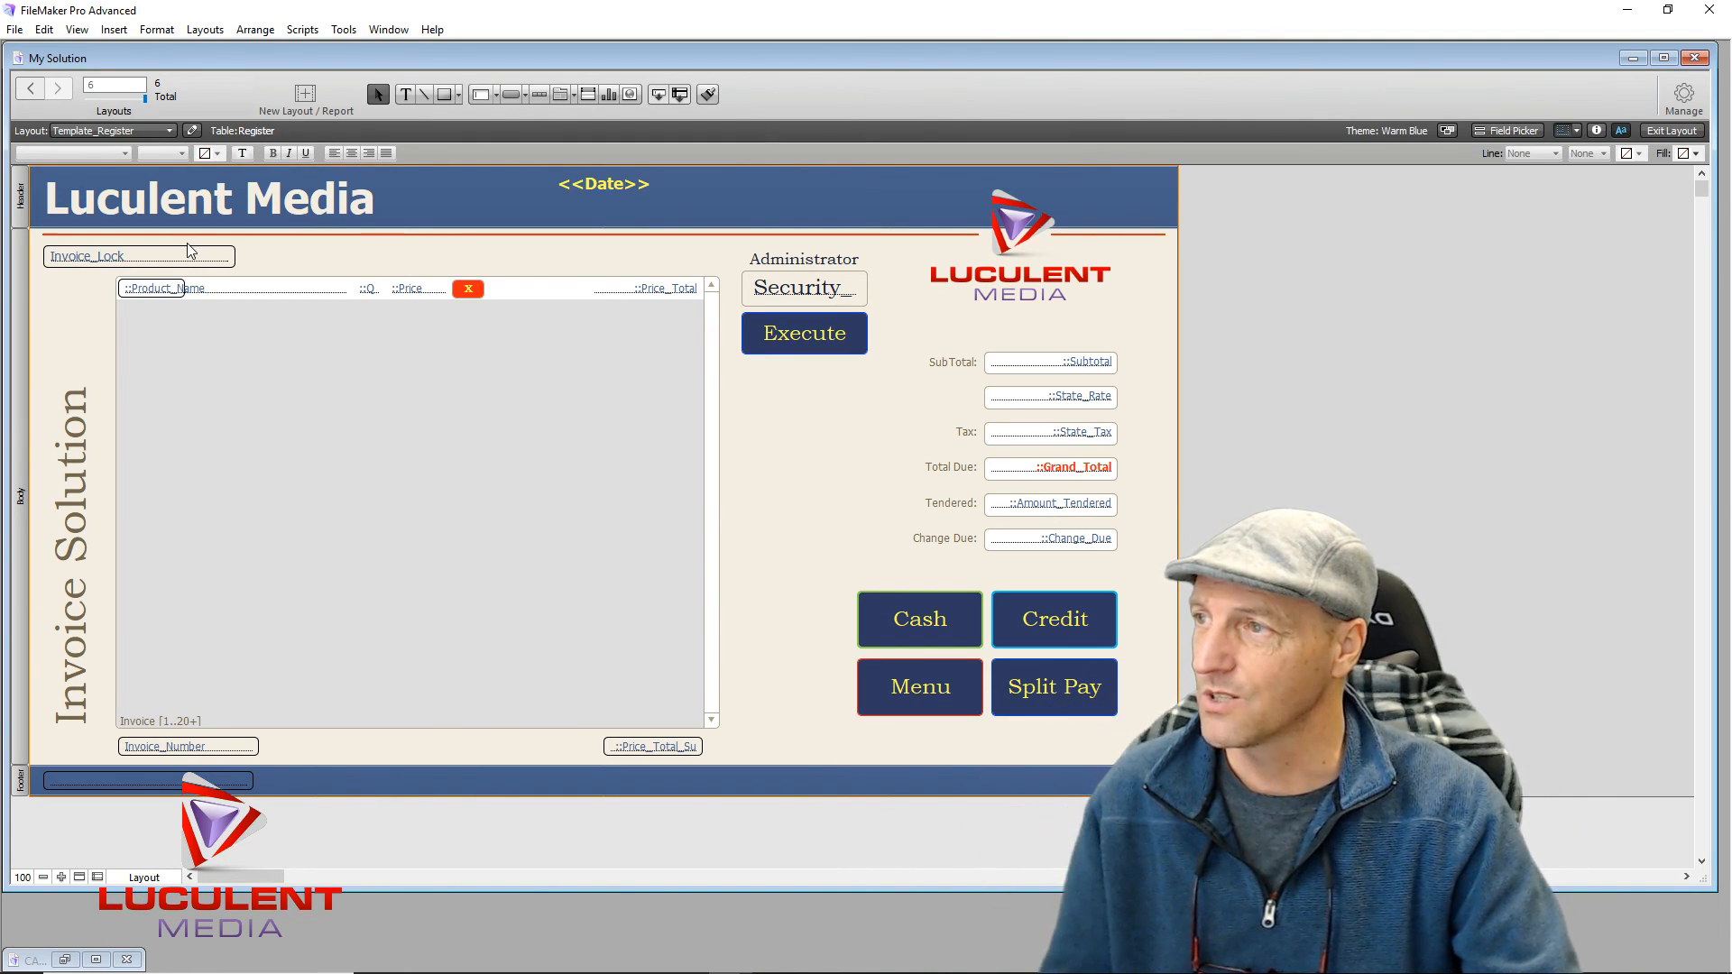
Step: Switch to the Template_Menu layout and view its button grid in Browse mode
{"action": "left_click", "coordinate": [171, 132]}
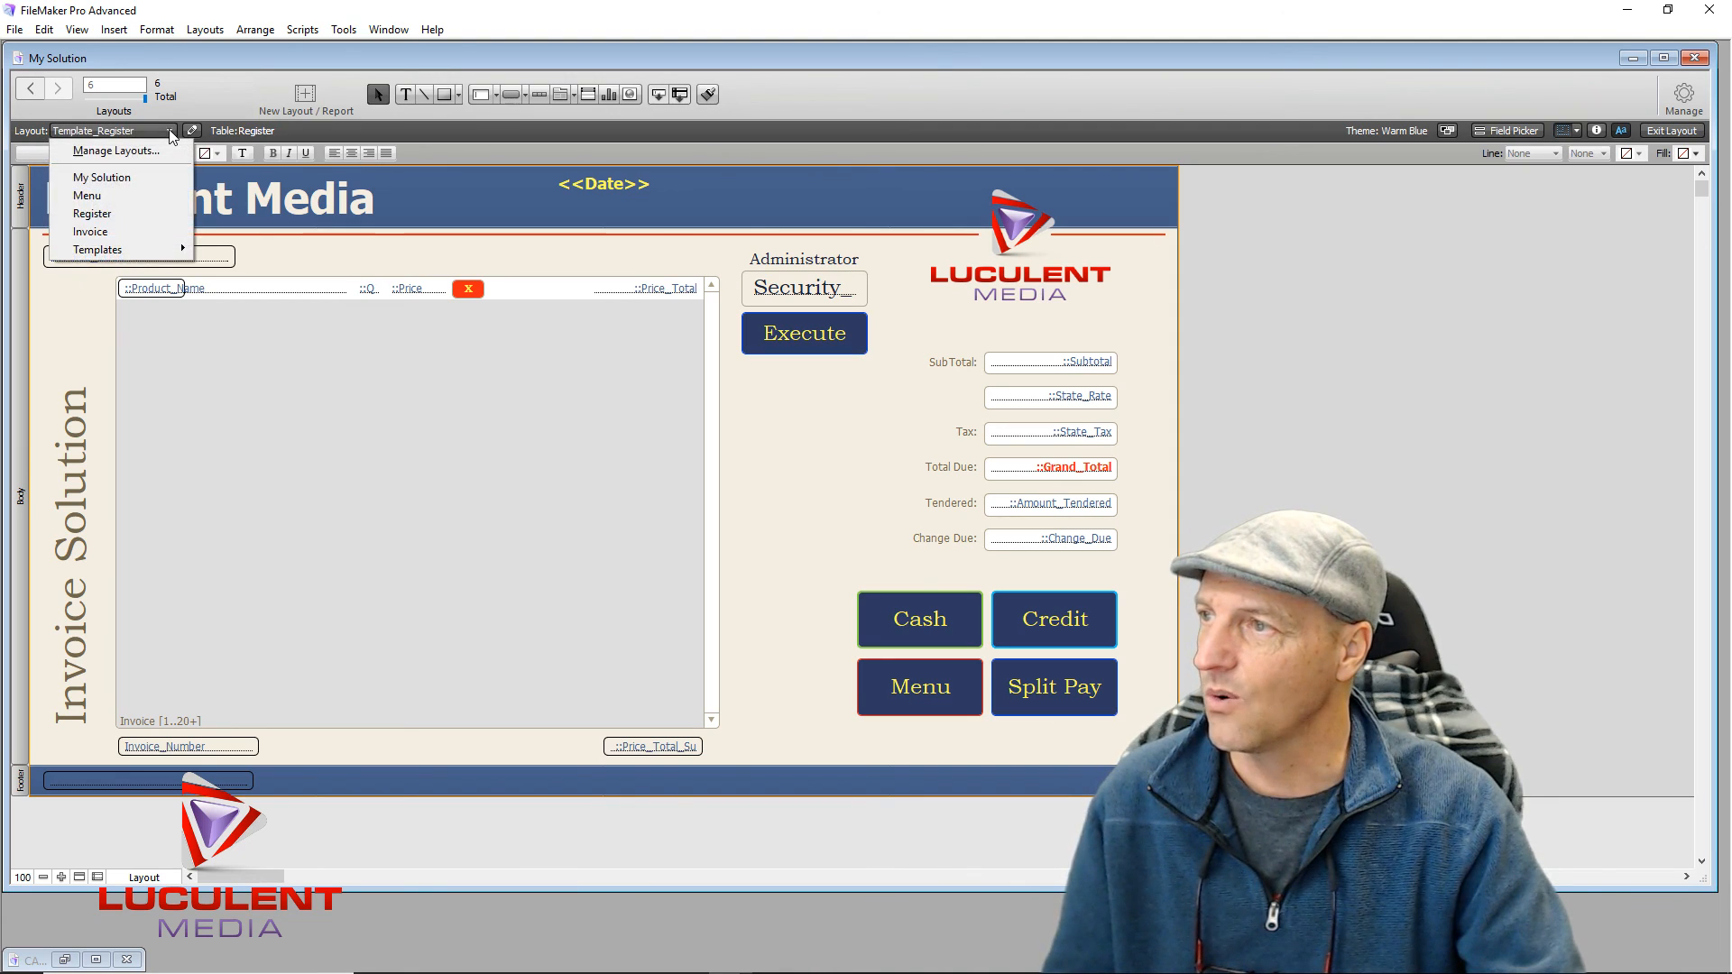
{"action": "mouse_move", "coordinate": [142, 257]}
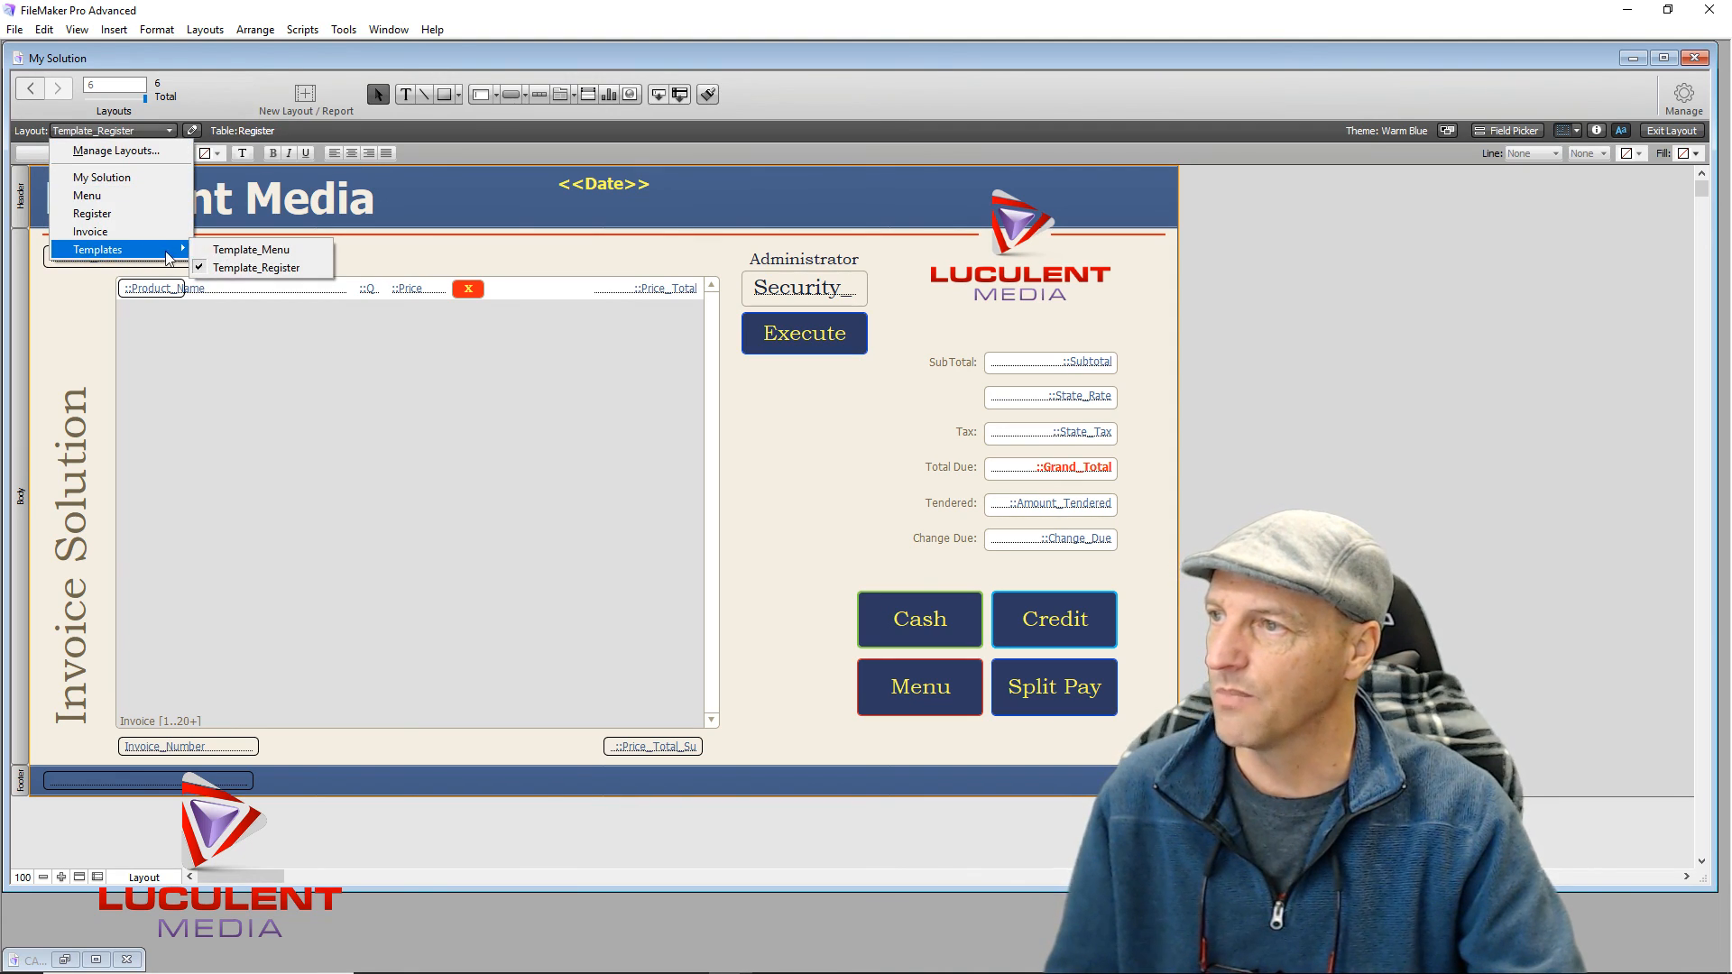
{"action": "left_click", "coordinate": [245, 249]}
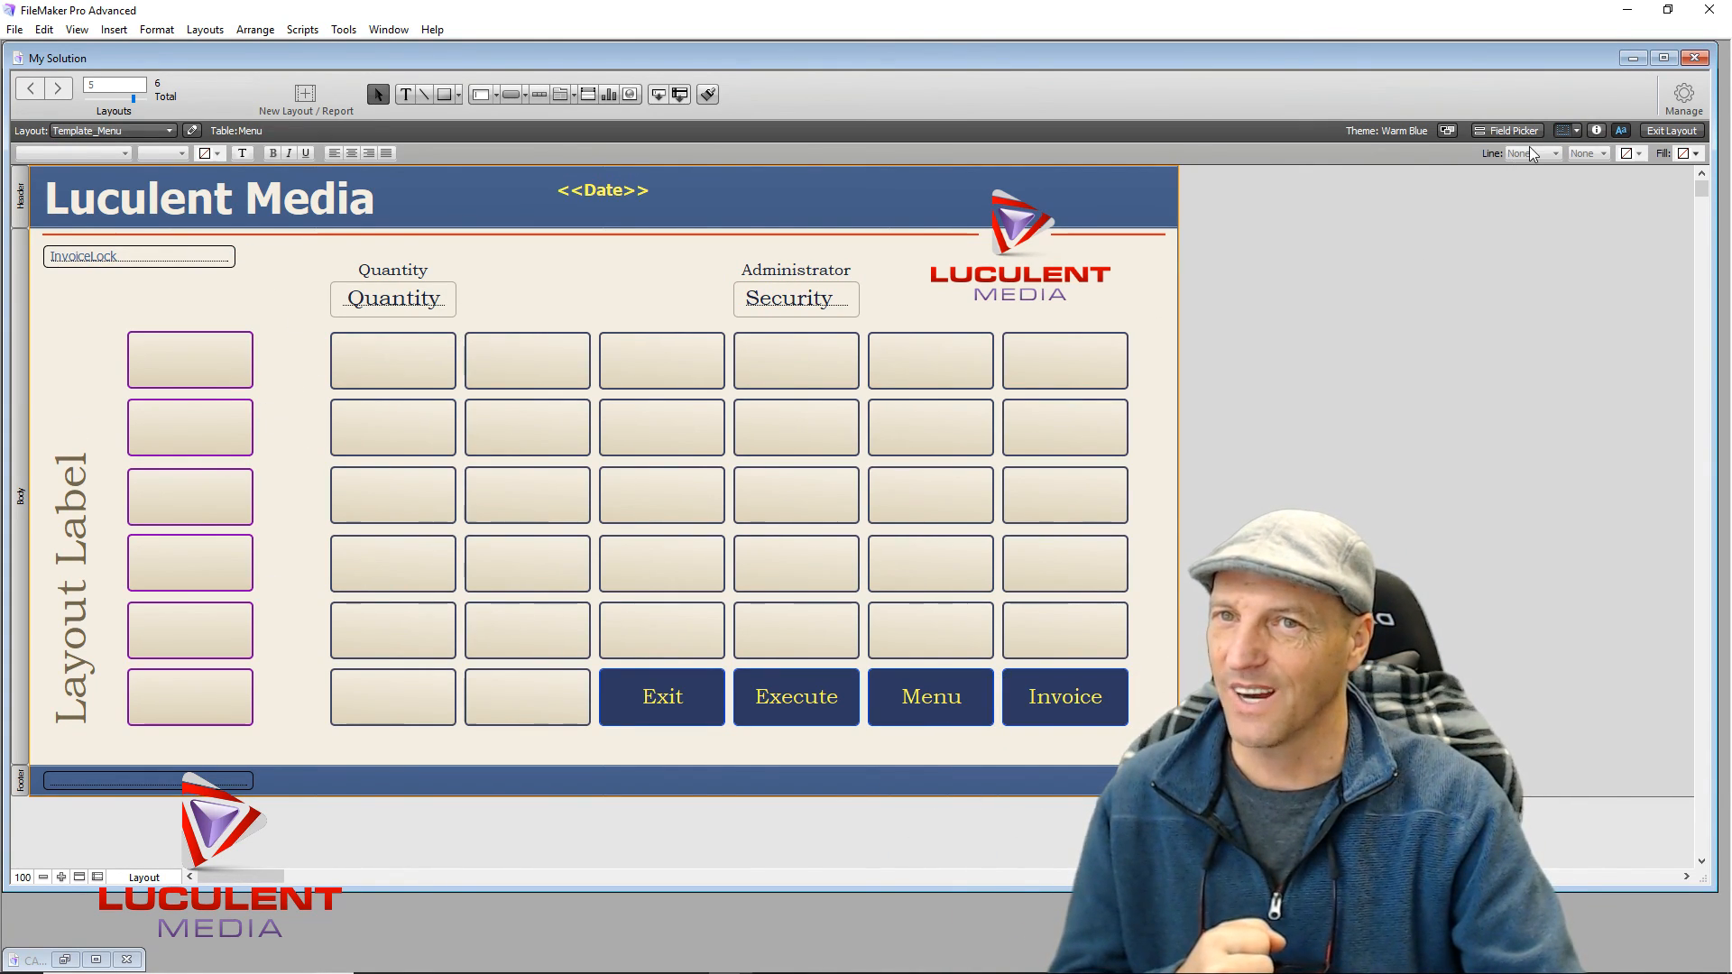
{"action": "left_click", "coordinate": [1654, 132]}
{"action": "left_click", "coordinate": [189, 332]}
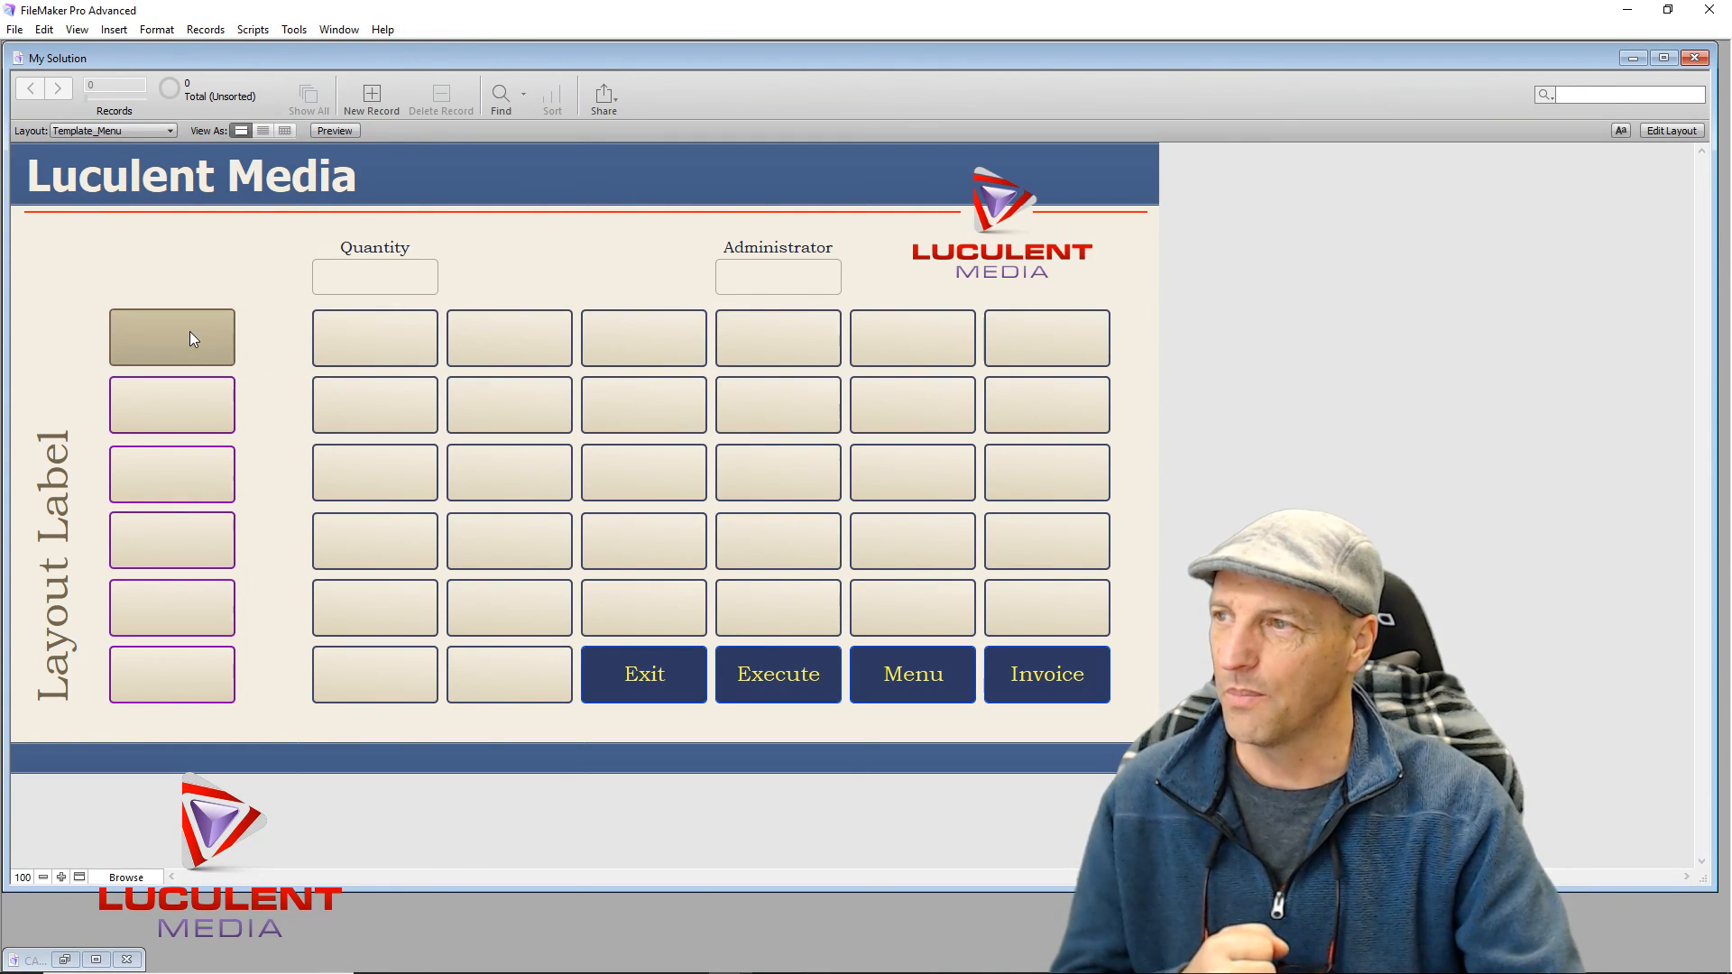
{"action": "left_click", "coordinate": [168, 267]}
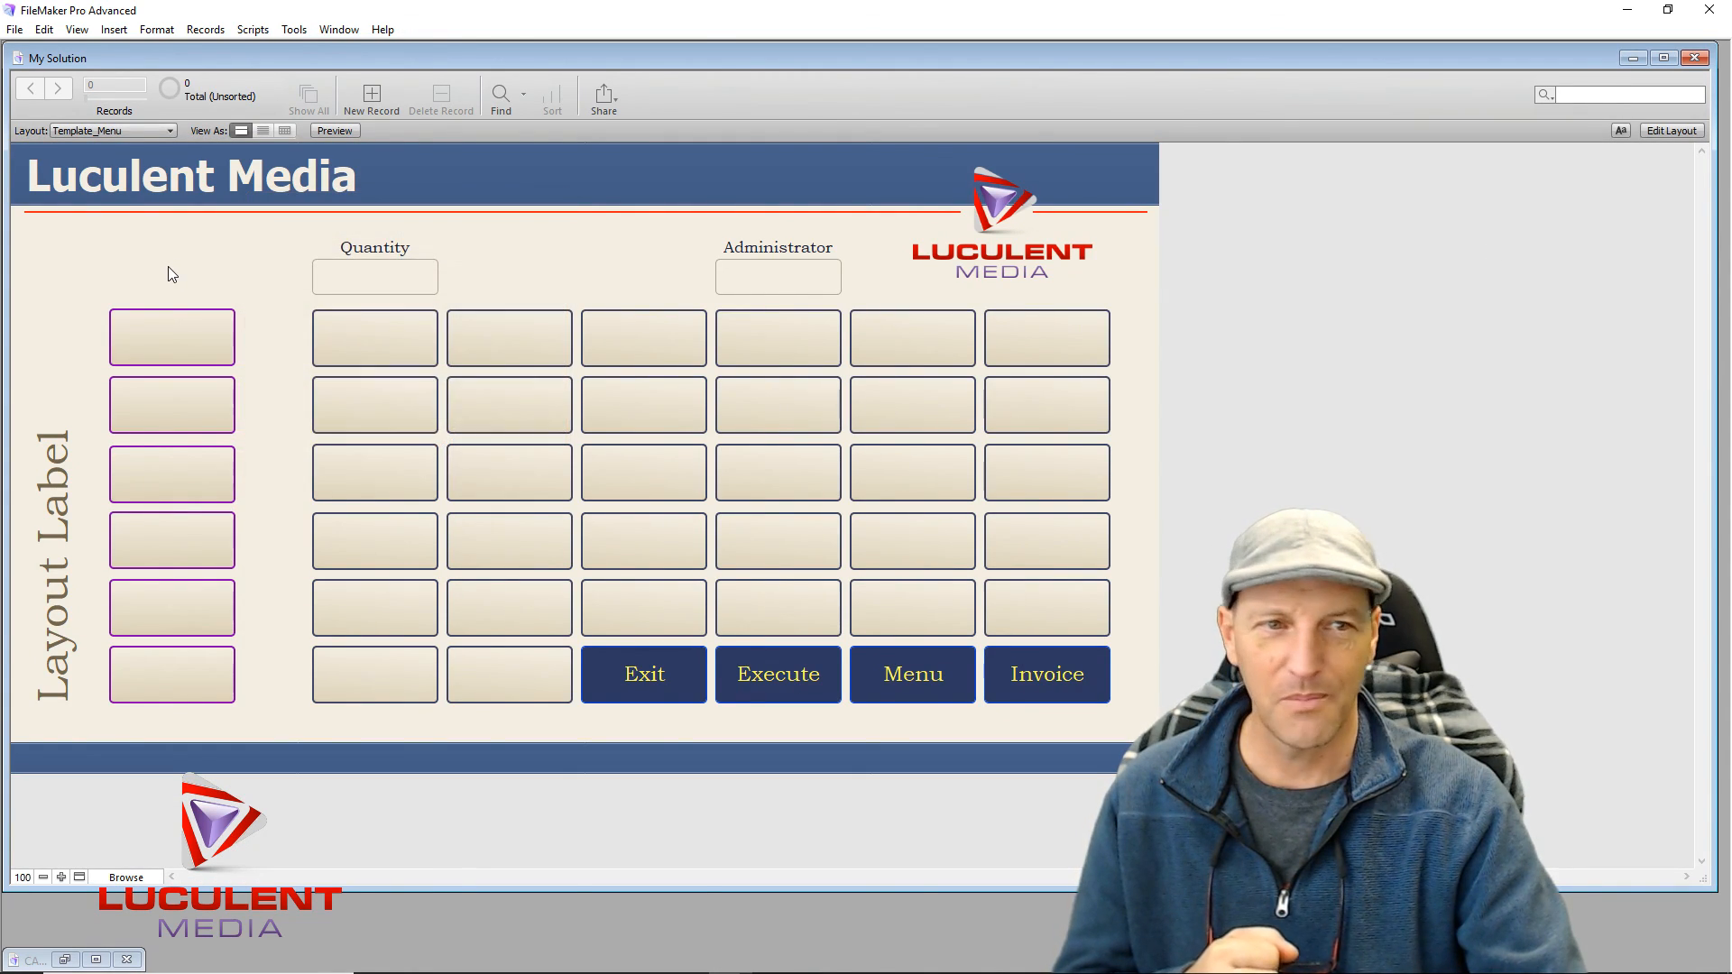